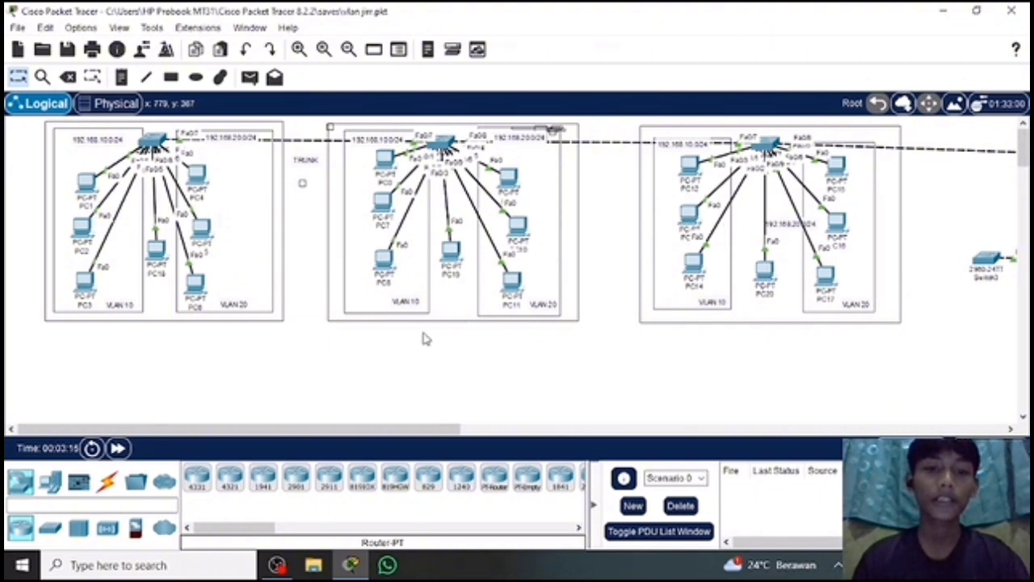
Place a 2811 router in the empty area below the first VLAN group.
{"action": "scroll", "coordinate": [471, 499], "scroll_direction": "down", "scroll_amount": 3}
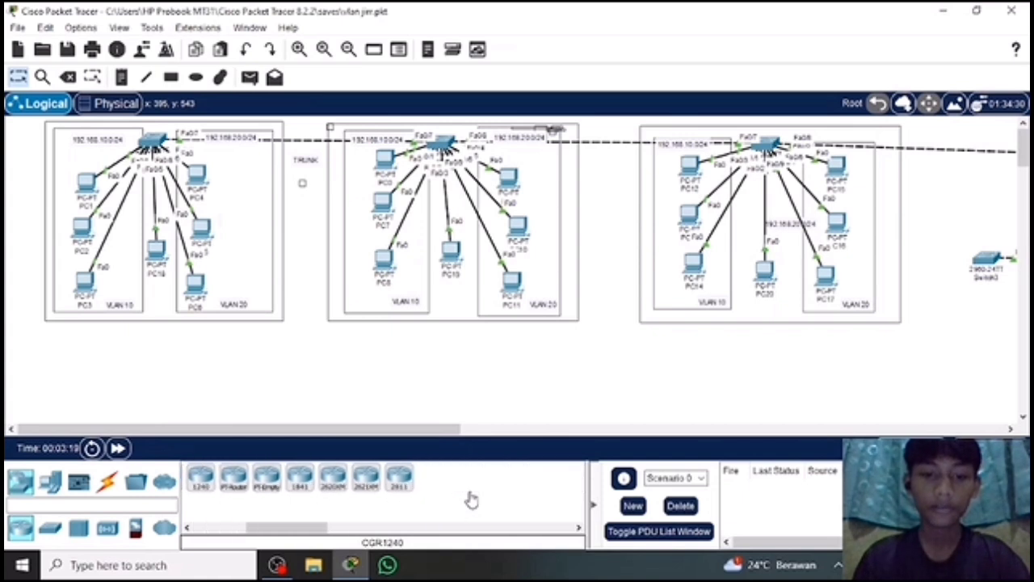
{"action": "left_click", "coordinate": [400, 485]}
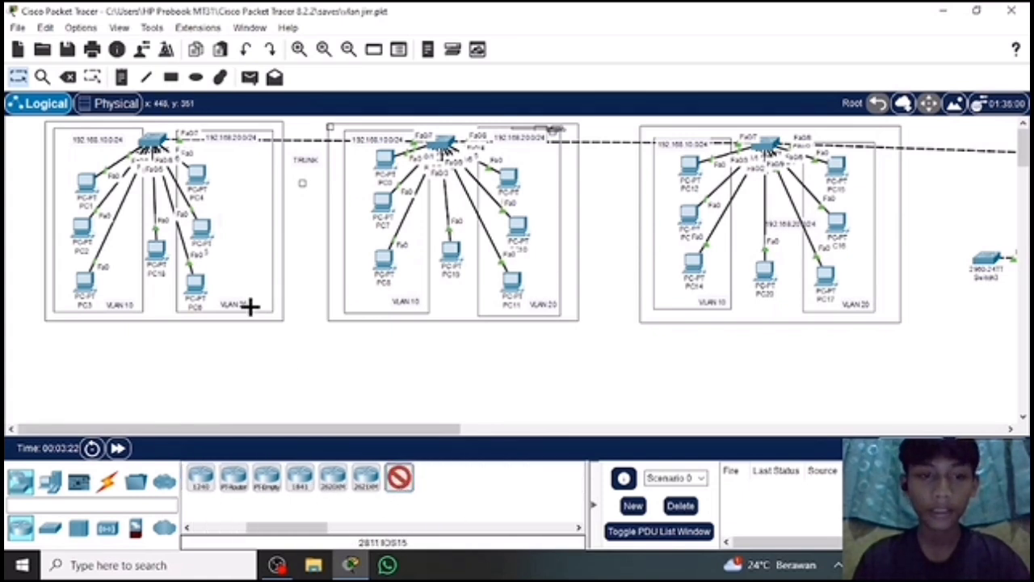
{"action": "left_click", "coordinate": [135, 349]}
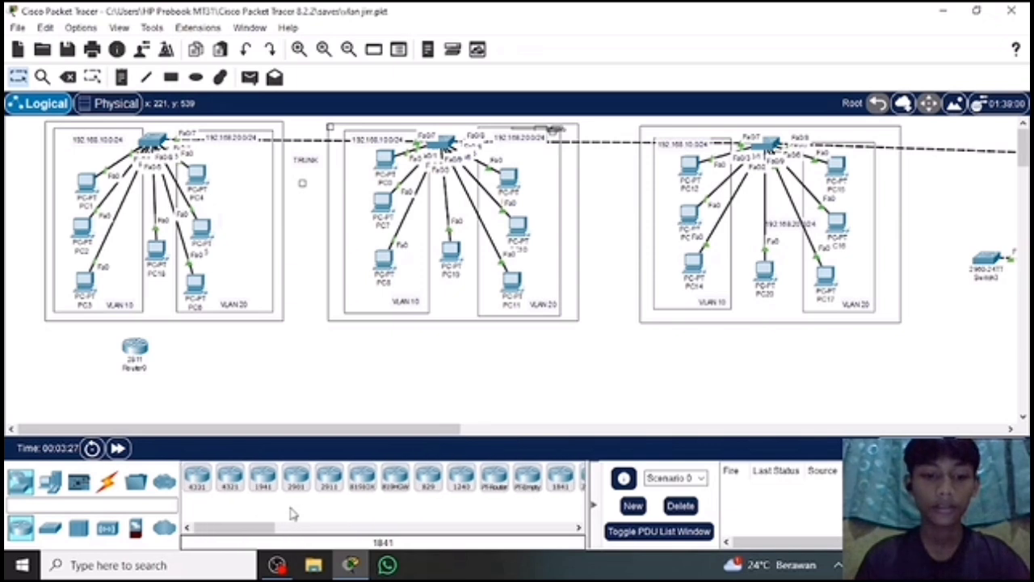
Connect the first group's switch to the 2811 router using the automatically chosen cable type.
{"action": "left_click", "coordinate": [107, 481]}
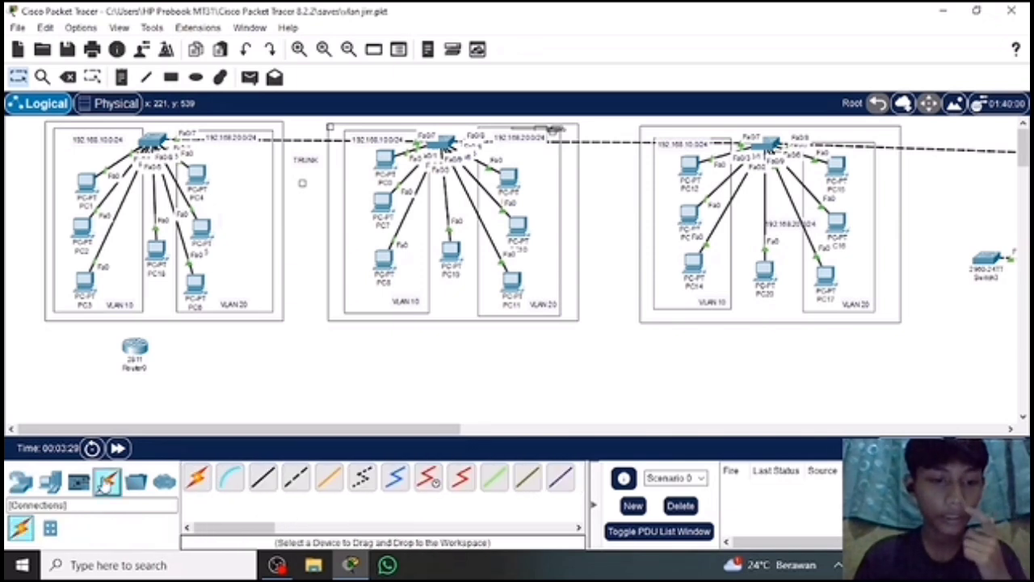
{"action": "left_click", "coordinate": [196, 477]}
{"action": "left_click", "coordinate": [151, 142]}
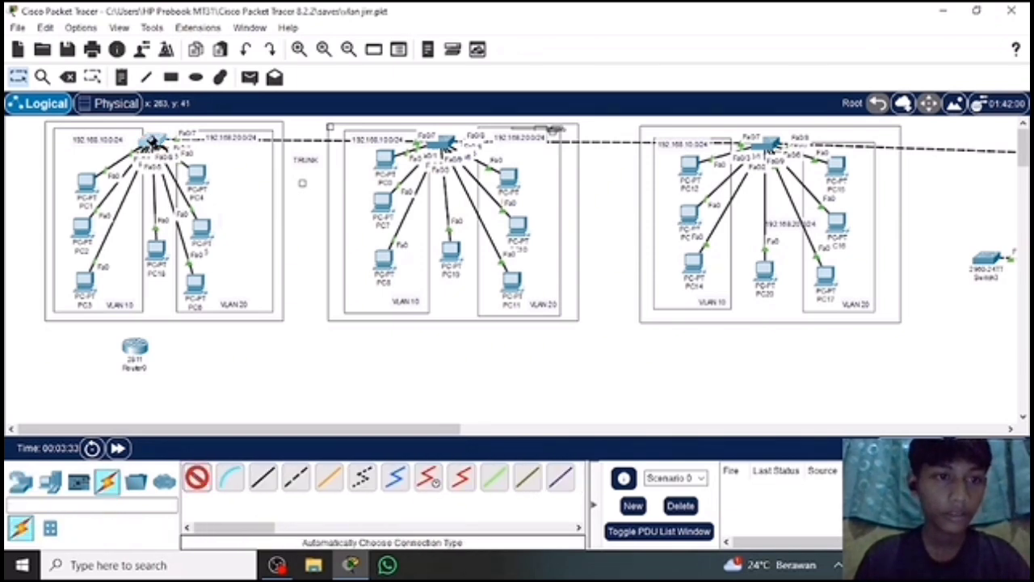
{"action": "left_click", "coordinate": [136, 349]}
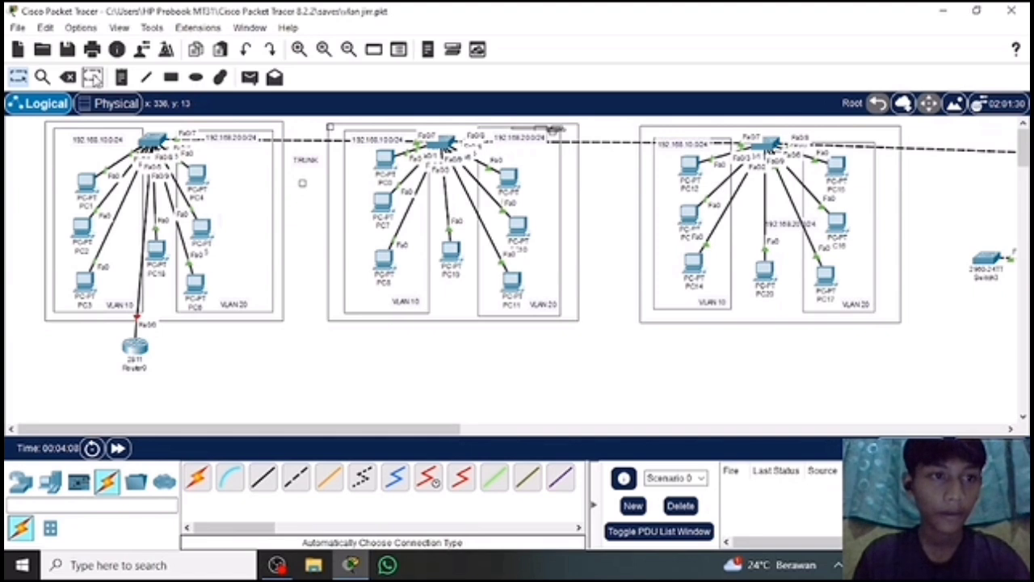
Add a text note beside the router reading "VLAN 1" with "192.168.1.0/24" on the line below.
{"action": "left_click", "coordinate": [91, 77]}
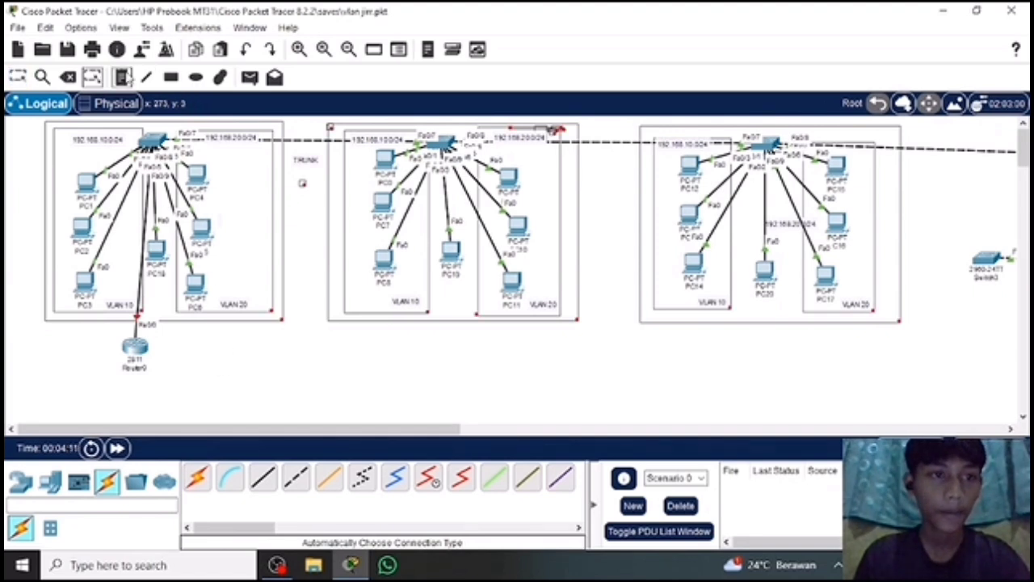
{"action": "left_click", "coordinate": [212, 353]}
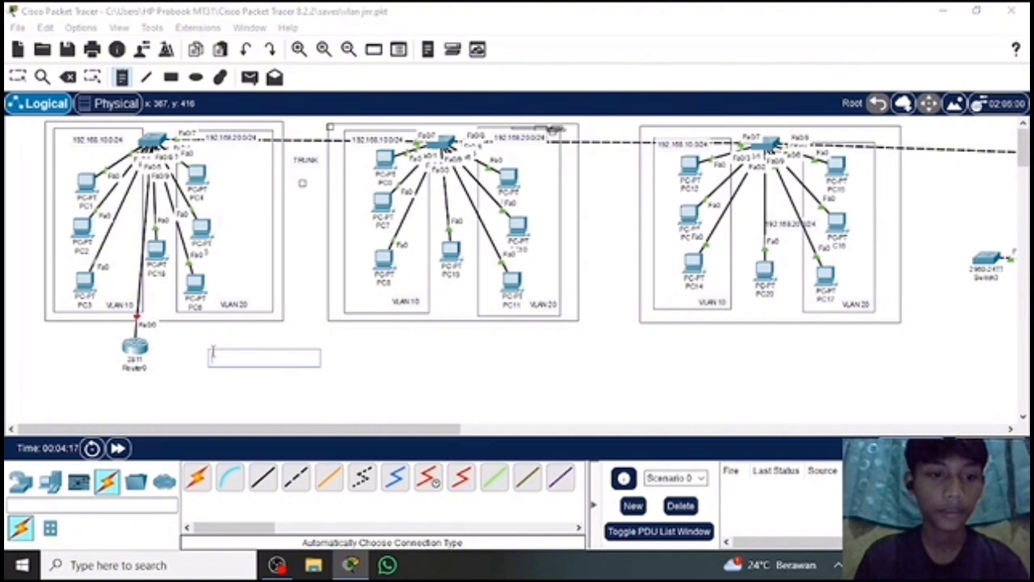
{"action": "type", "text": "VLAN 1"}
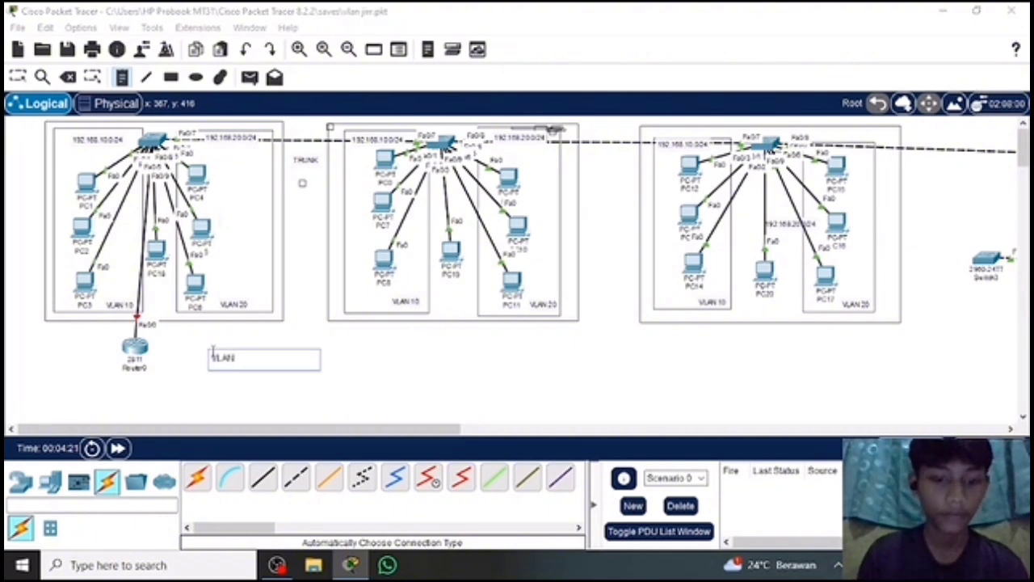
{"action": "key", "text": "Return"}
{"action": "type", "text": "192.168"}
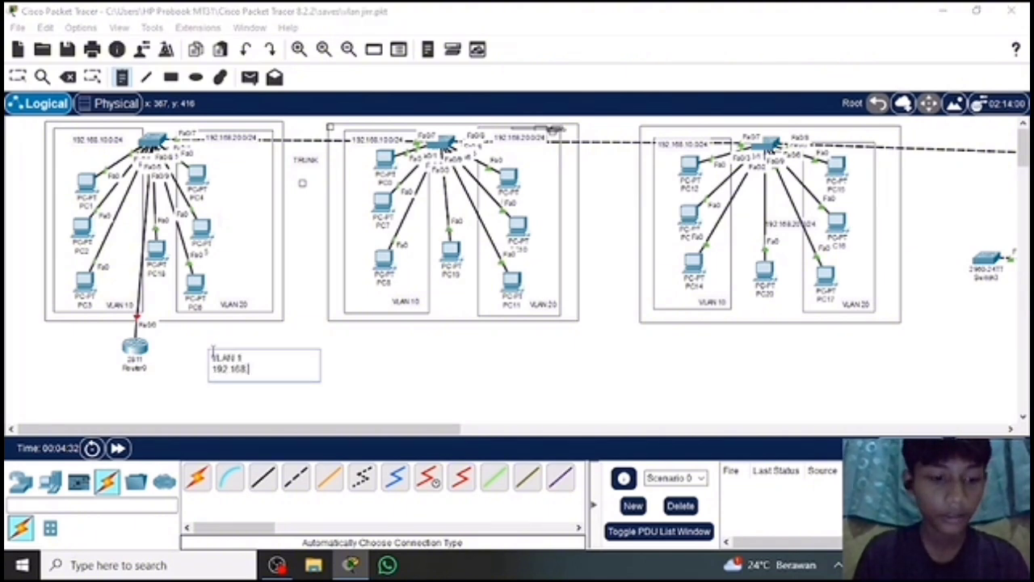
{"action": "type", "text": ".1.0/24"}
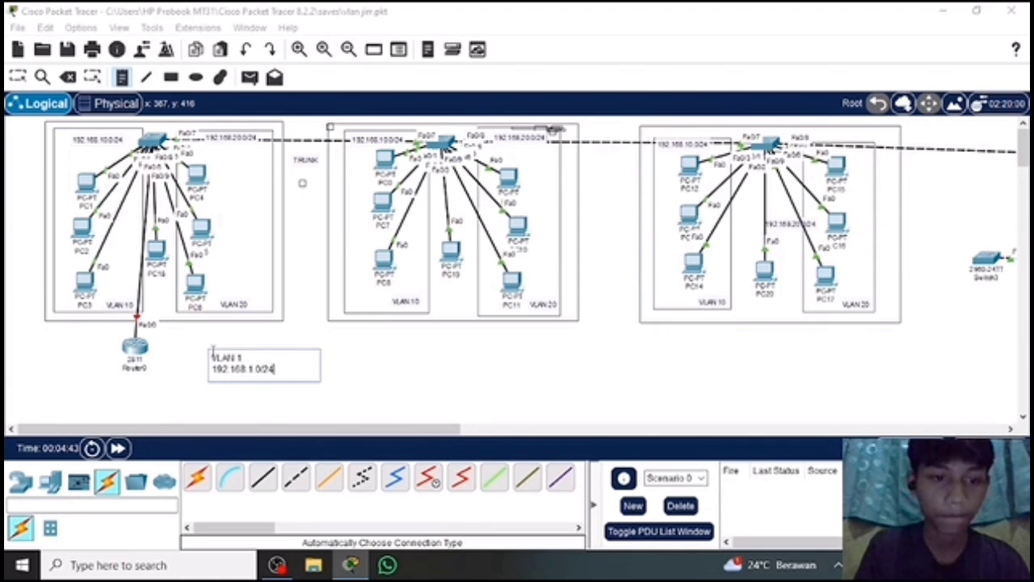
Add the lines "VLAN 10" and "192.168.10.1/24" to the note.
{"action": "key", "text": "Return"}
{"action": "type", "text": "VLAN 20"}
{"action": "key", "text": "Return"}
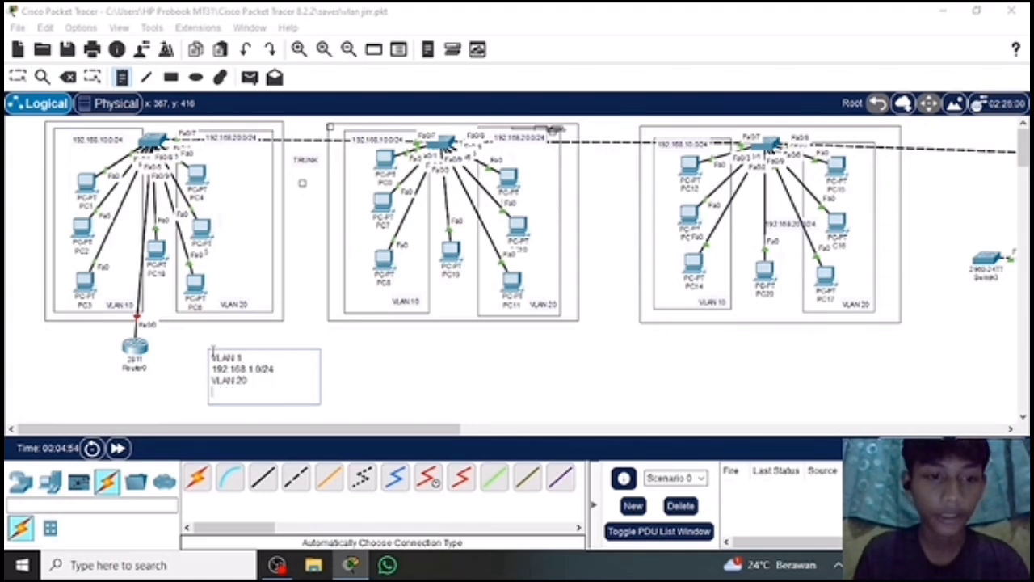
{"action": "key", "text": "BackSpace"}
{"action": "key", "text": "BackSpace"}
{"action": "key", "text": "BackSpace"}
{"action": "type", "text": "10"}
{"action": "key", "text": "Return"}
{"action": "type", "text": "19"}
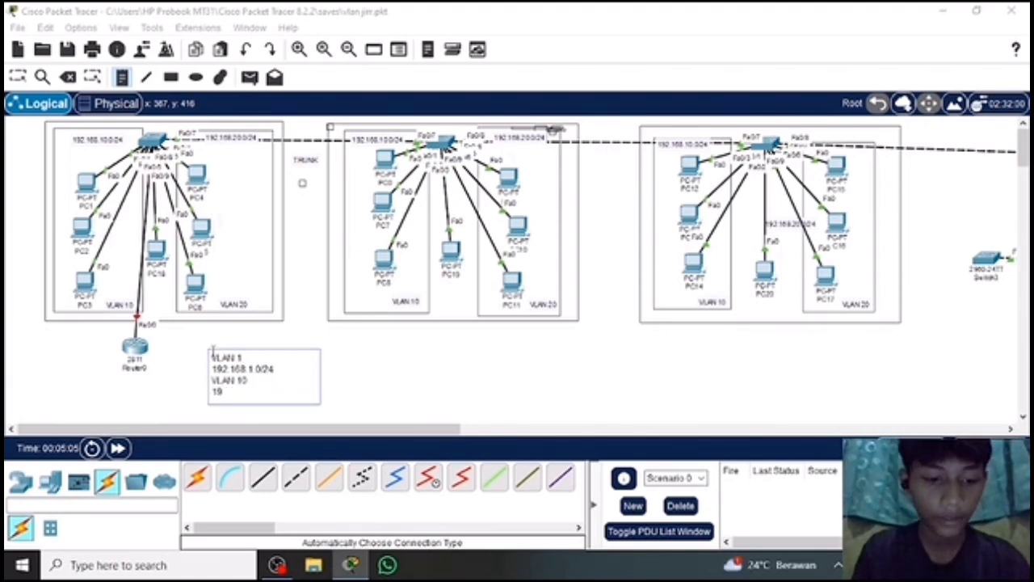
{"action": "type", "text": "2.168.10.1/24"}
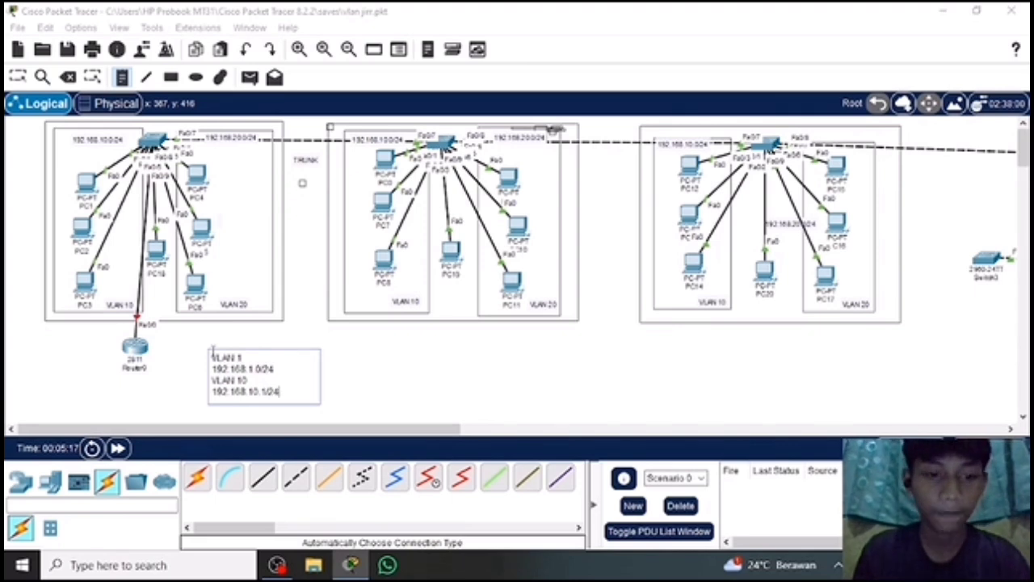
Add the lines "VLAN 20" and "192.168.20.1/24" to the note and finish it.
{"action": "key", "text": "Return"}
{"action": "type", "text": "VLAN 20"}
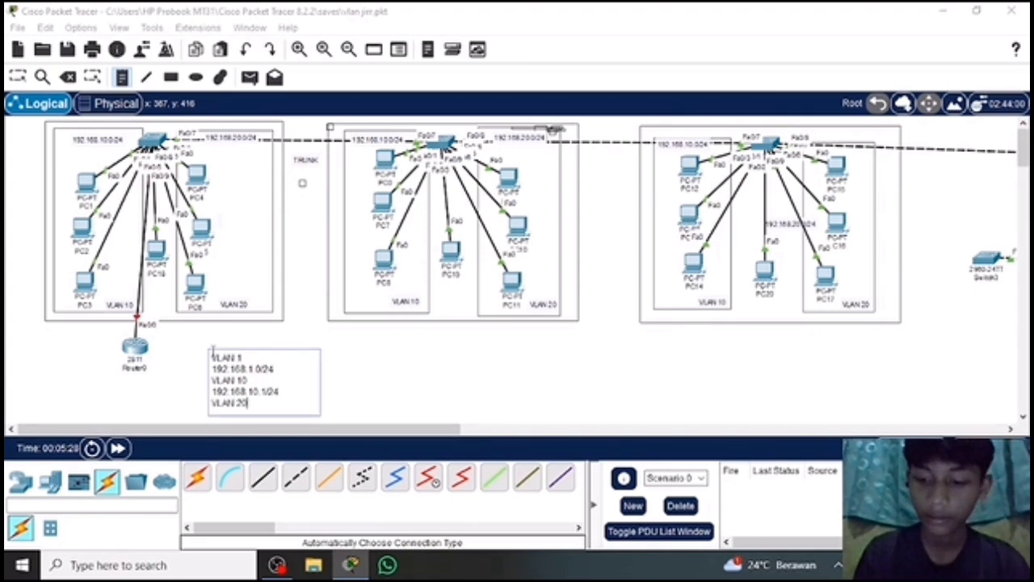
{"action": "key", "text": "Return"}
{"action": "type", "text": "192.168.20.1/24"}
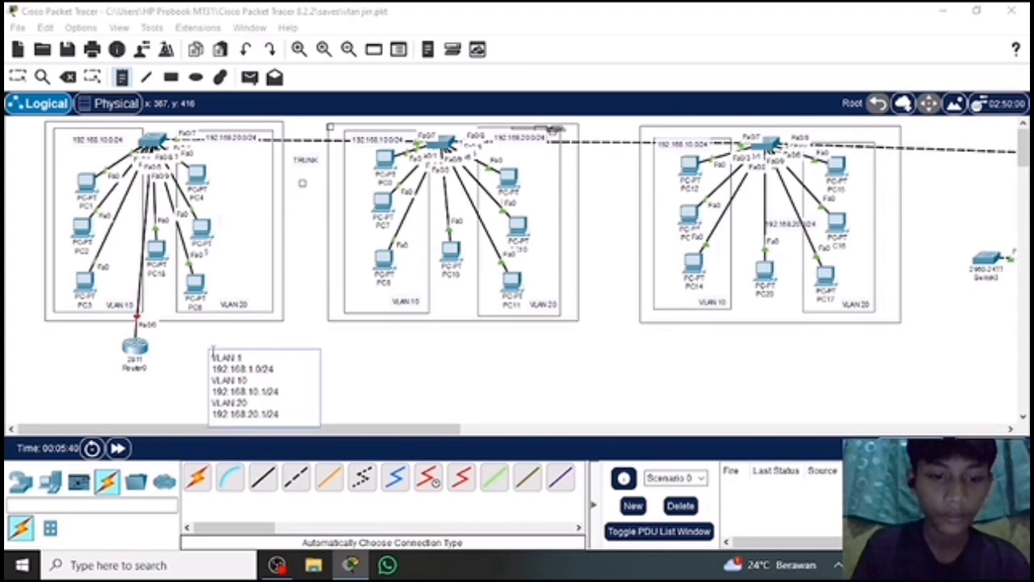
{"action": "left_click", "coordinate": [279, 414]}
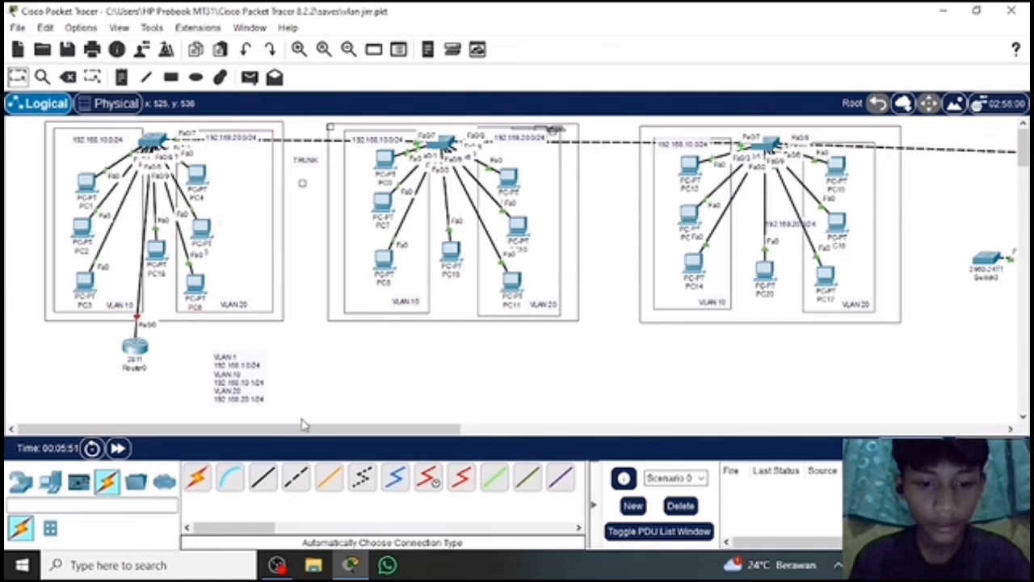
Correct the note's VLAN 20 and VLAN 10 addresses to 192.168.20.0/24 and 192.168.10.0/24.
{"action": "left_click", "coordinate": [264, 414]}
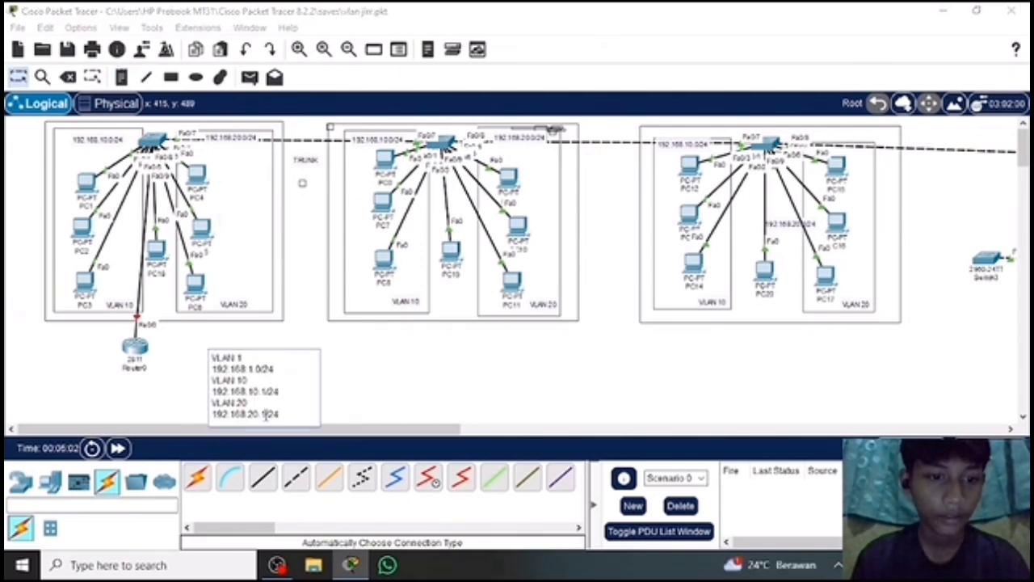
{"action": "key", "text": "BackSpace"}
{"action": "type", "text": "0"}
{"action": "left_click", "coordinate": [267, 392]}
{"action": "key", "text": "BackSpace"}
{"action": "type", "text": "0"}
{"action": "left_click", "coordinate": [333, 418]}
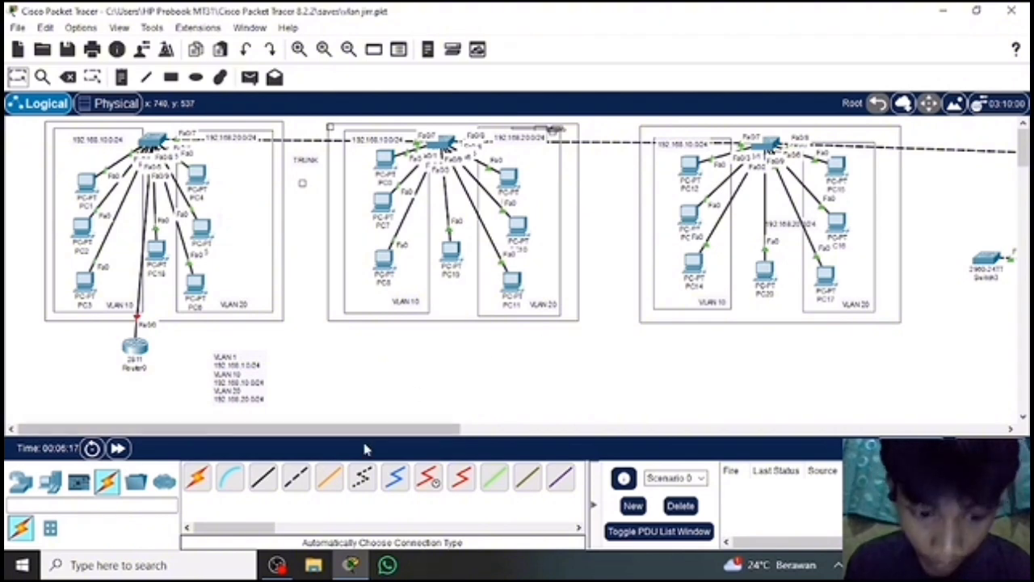
Open the 2811 router's command line and resize and position its window so the router and note stay visible.
{"action": "left_click", "coordinate": [137, 352]}
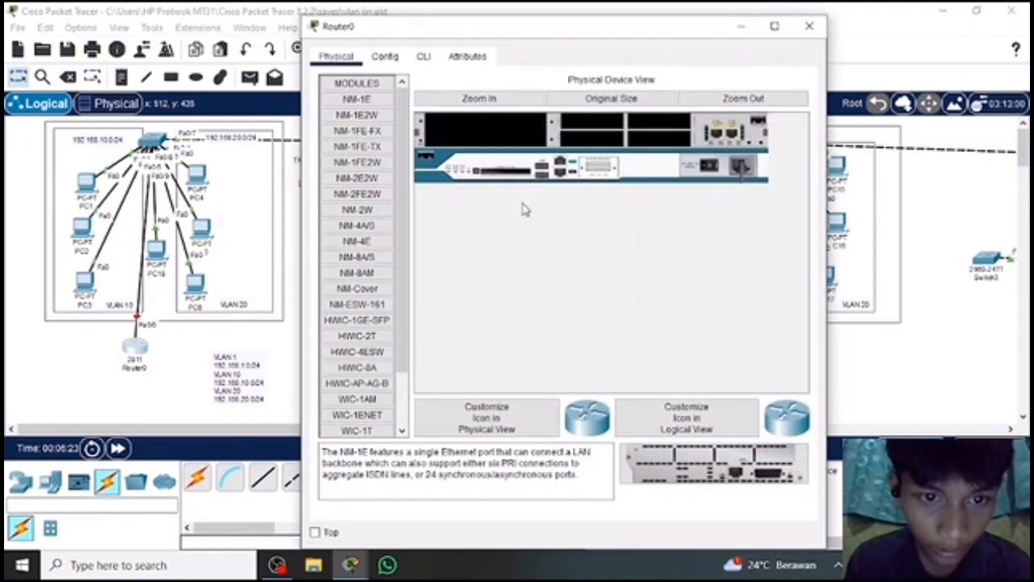
{"action": "left_click", "coordinate": [423, 56]}
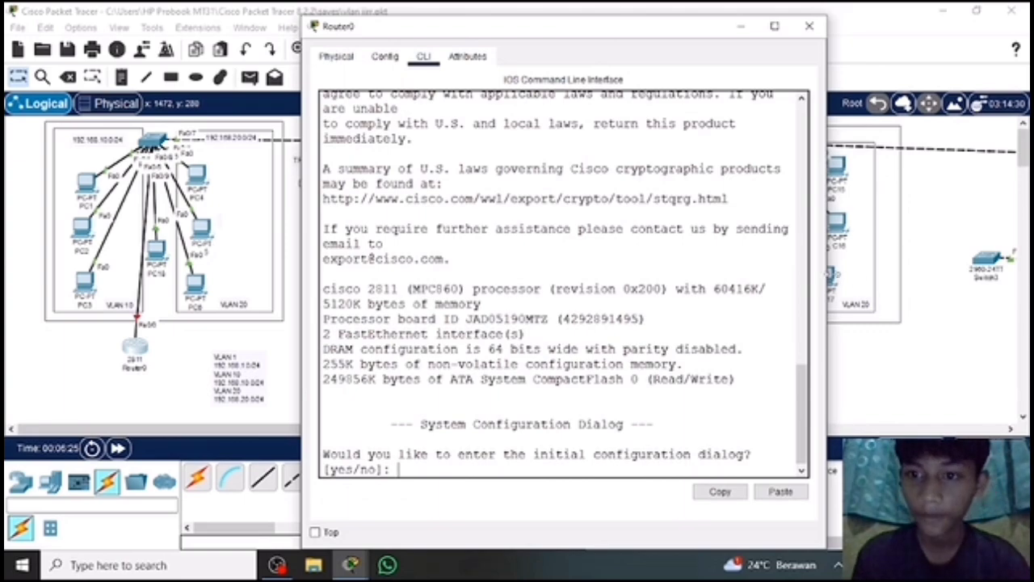
{"action": "left_click_drag", "start_coordinate": [829, 274], "coordinate": [734, 255]}
{"action": "double_click", "coordinate": [555, 27]}
{"action": "left_click", "coordinate": [943, 10]}
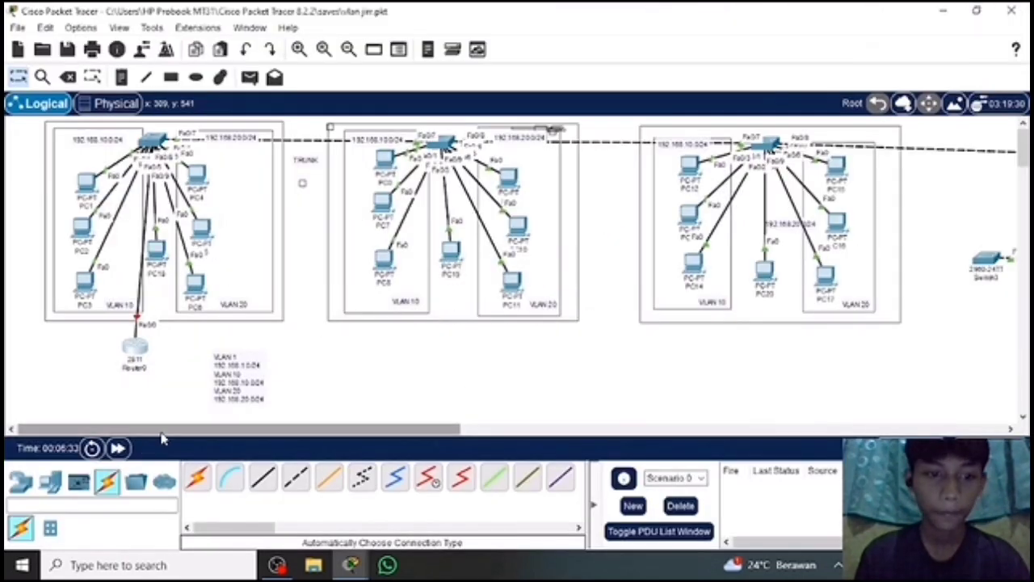
{"action": "left_click", "coordinate": [126, 345]}
{"action": "left_click_drag", "start_coordinate": [304, 267], "coordinate": [432, 185]}
{"action": "left_click_drag", "start_coordinate": [647, 15], "coordinate": [608, 38]}
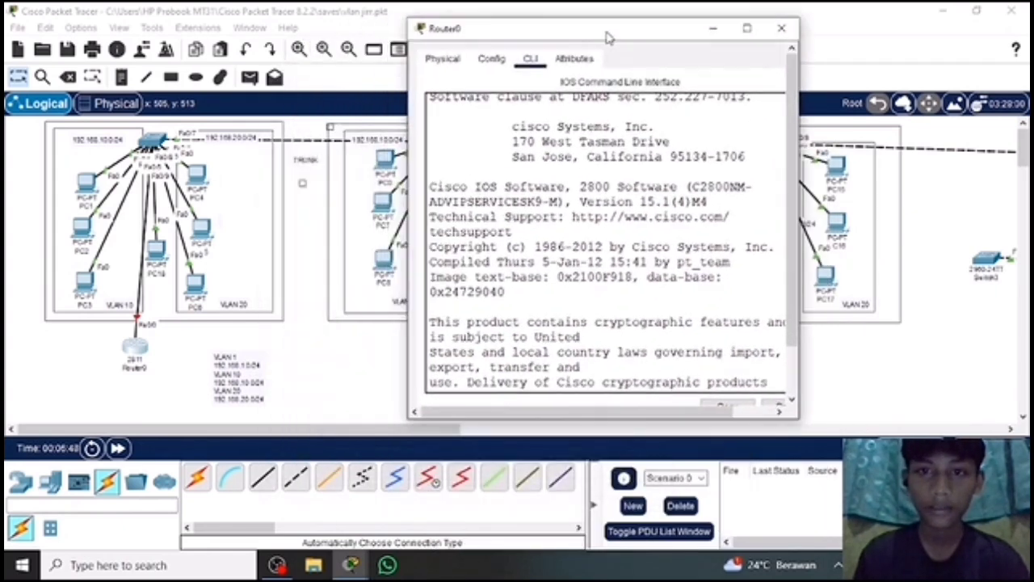
Answer NO to the router's initial configuration dialog and start the command prompt.
{"action": "left_click", "coordinate": [573, 336]}
{"action": "type", "text": "NO"}
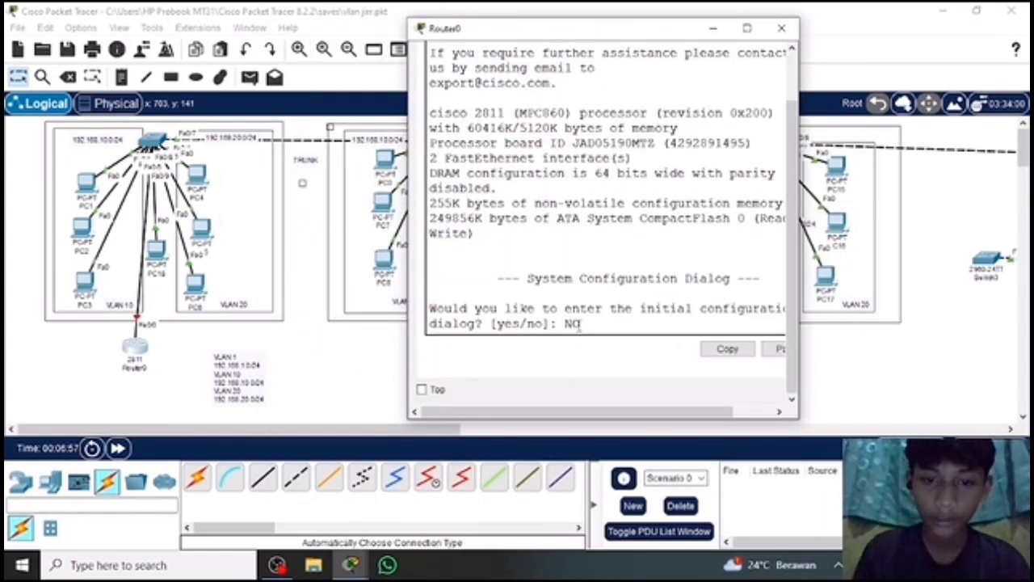
{"action": "key", "text": "Return"}
{"action": "key", "text": "Return"}
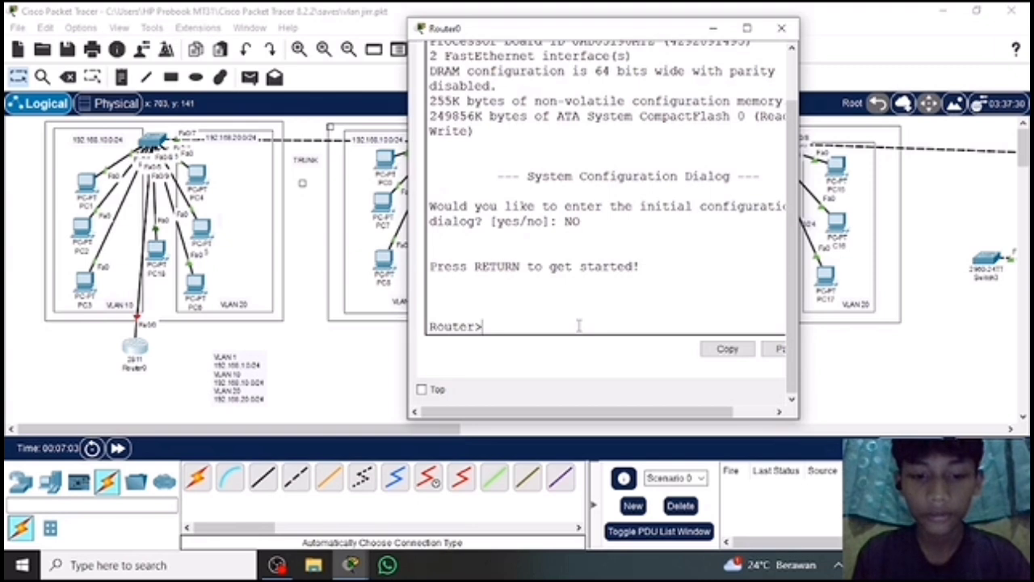
Enter privileged mode with "en" and global configuration mode with "conf t" on the router.
{"action": "type", "text": "en"}
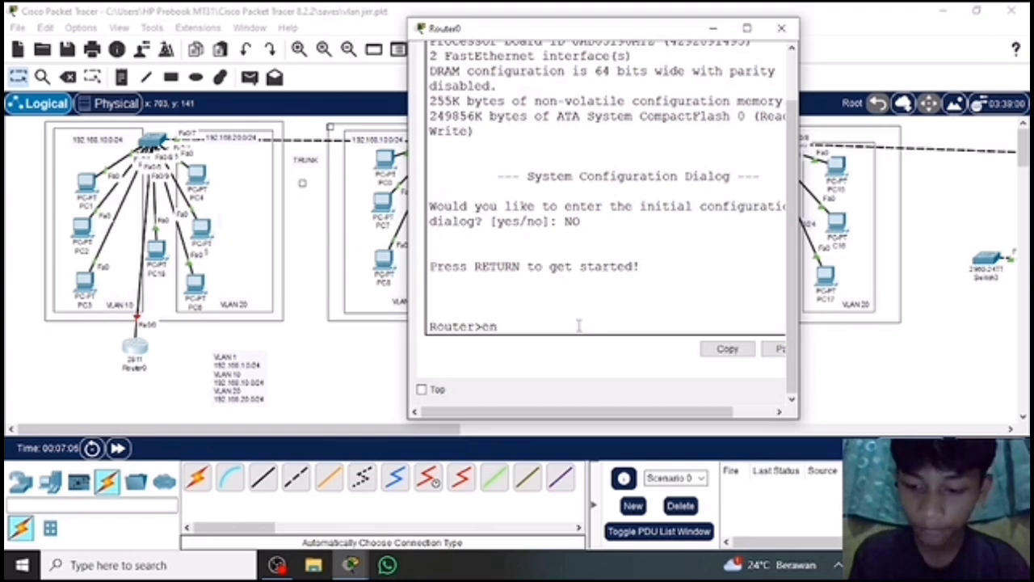
{"action": "key", "text": "Return"}
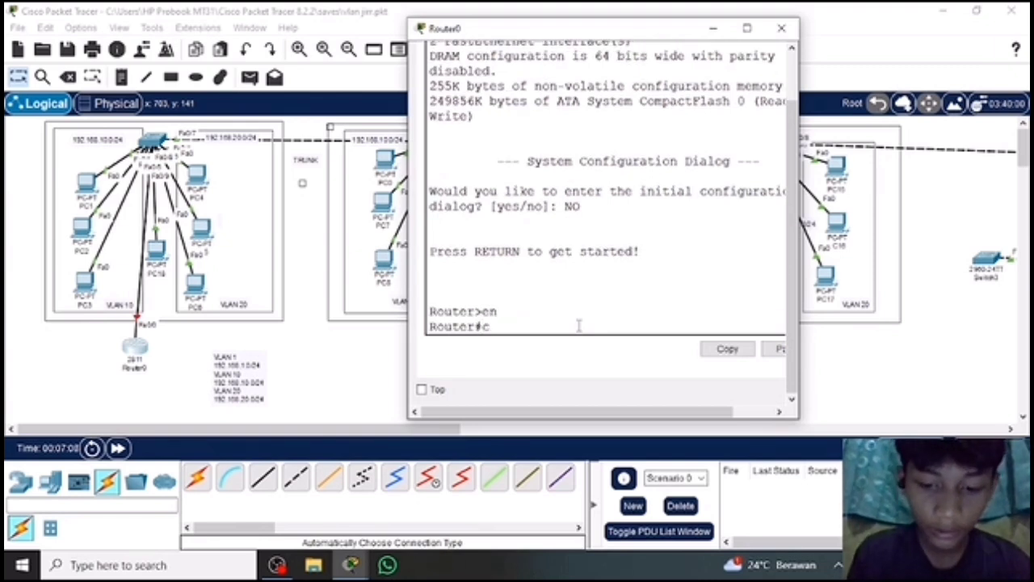
{"action": "type", "text": "conf "}
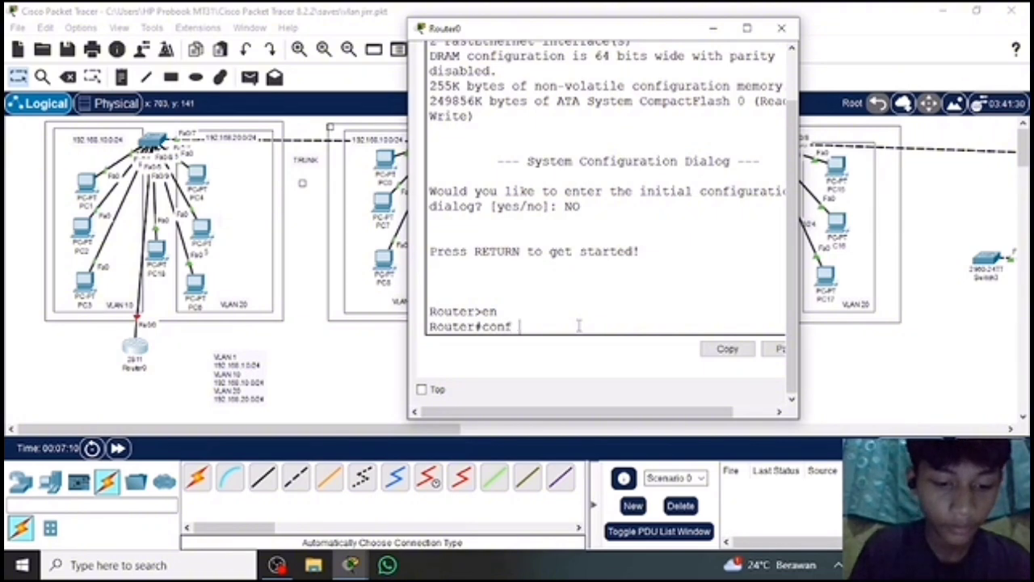
{"action": "type", "text": "t"}
{"action": "key", "text": "Return"}
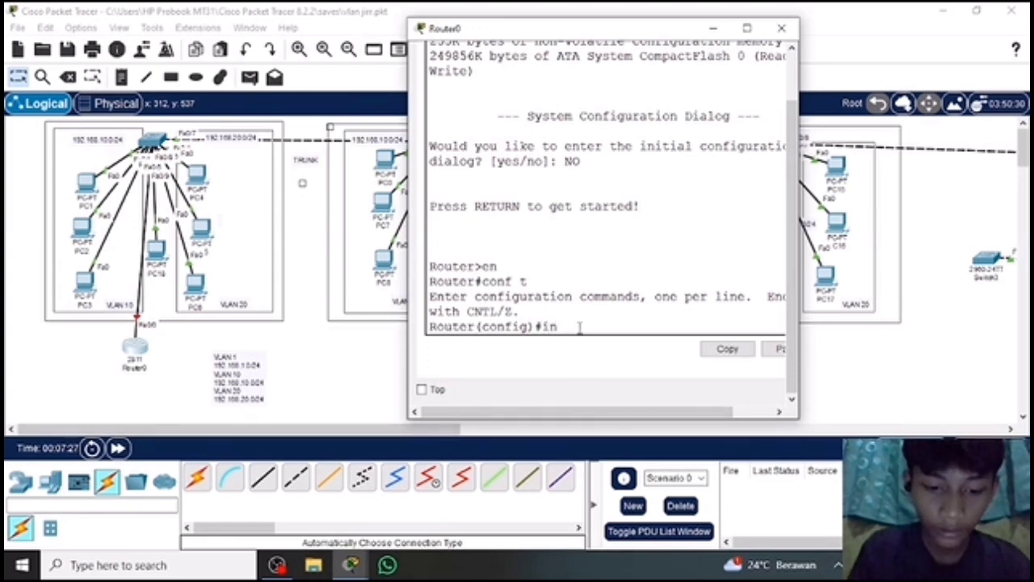
Select the router's interface fa0/0 and enable it with "no shutdown".
{"action": "type", "text": "fa0/"}
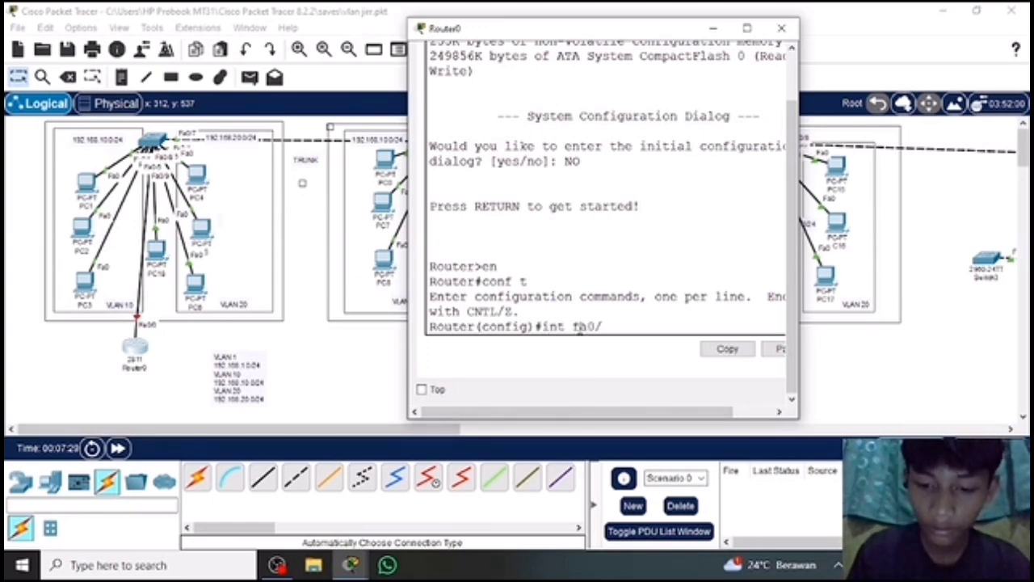
{"action": "type", "text": "0"}
{"action": "key", "text": "Return"}
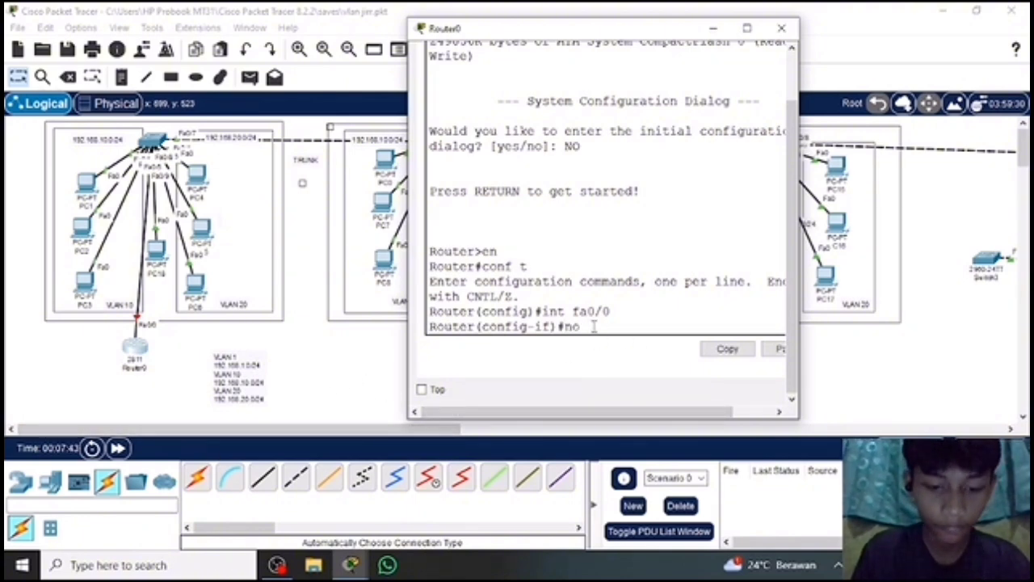
{"action": "type", "text": "sh"}
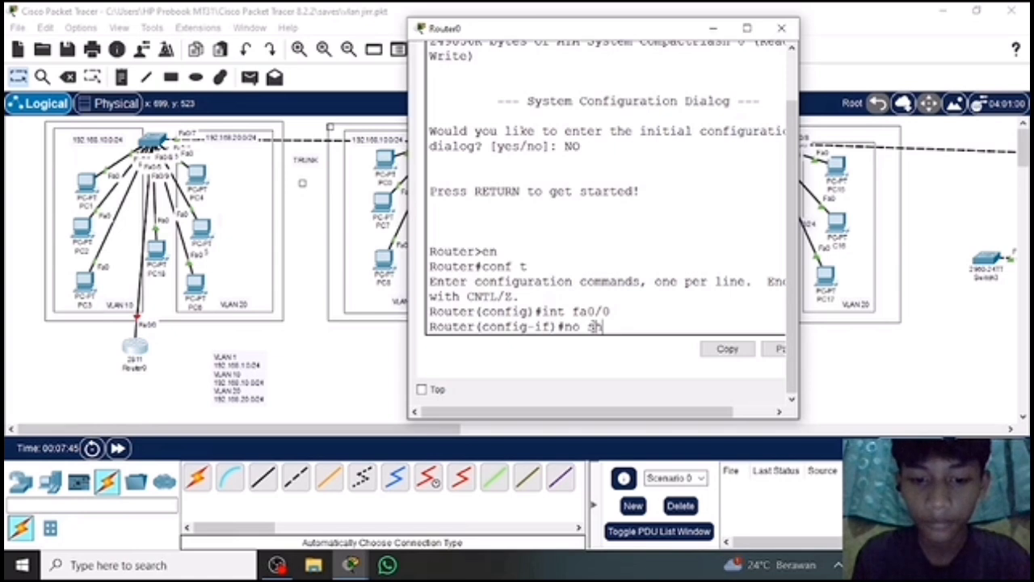
{"action": "type", "text": "ut"}
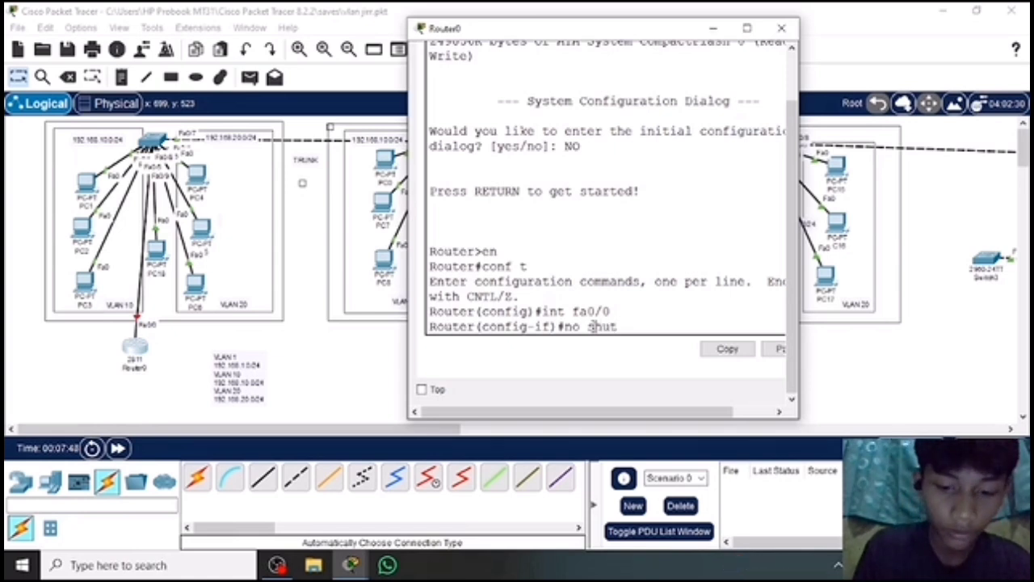
{"action": "type", "text": "down"}
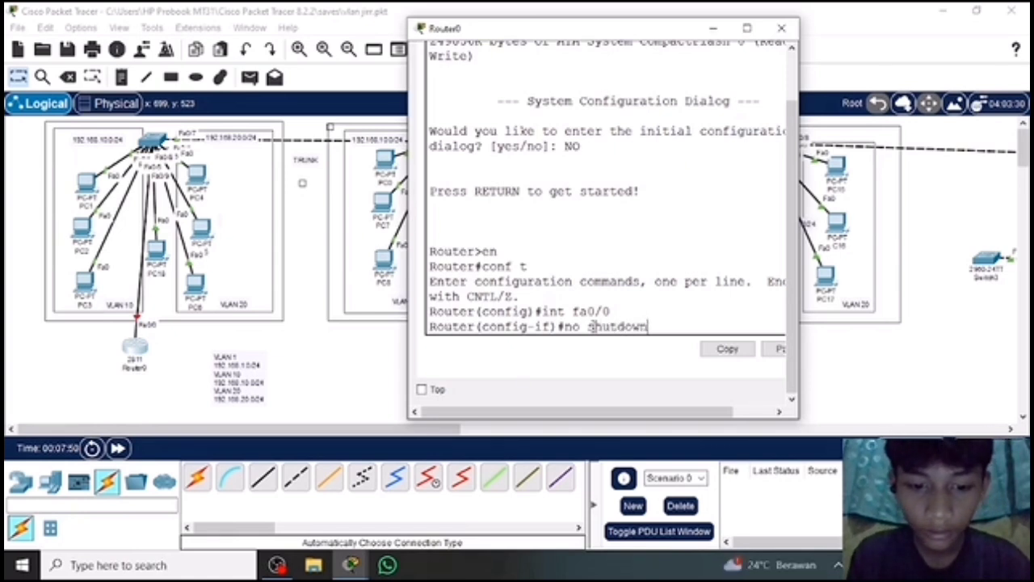
{"action": "key", "text": "Return"}
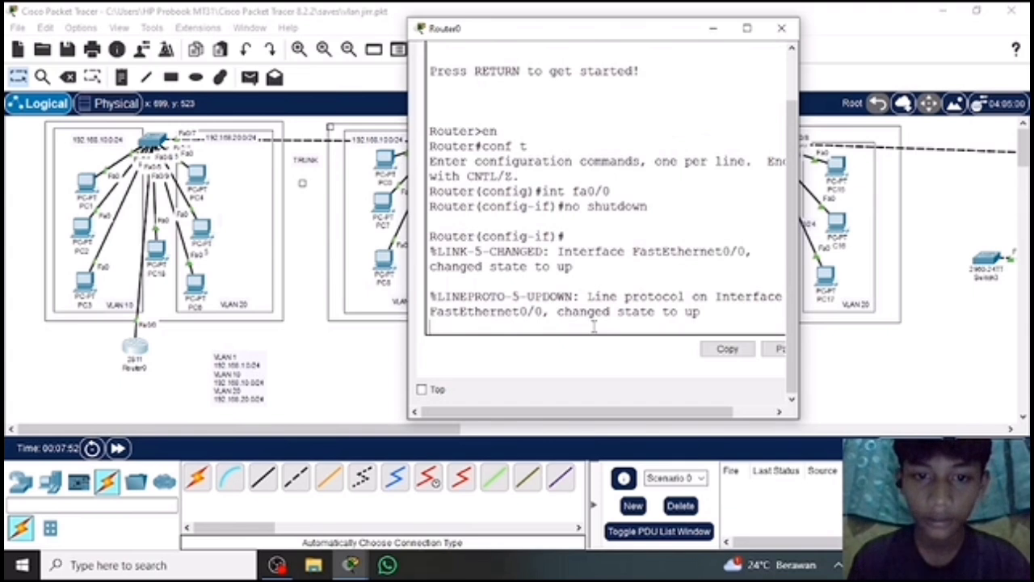
Move the 2811 router slightly within the workspace, just below the first switch area, and reopen its command-line window.
{"action": "left_click", "coordinate": [117, 351]}
{"action": "left_click_drag", "start_coordinate": [117, 350], "coordinate": [125, 336]}
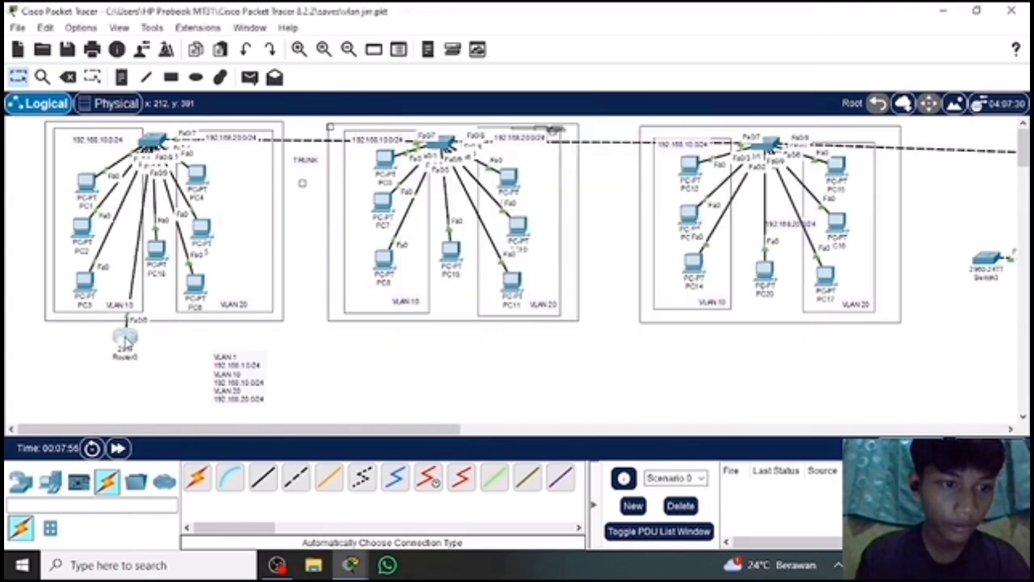
{"action": "left_click", "coordinate": [126, 336]}
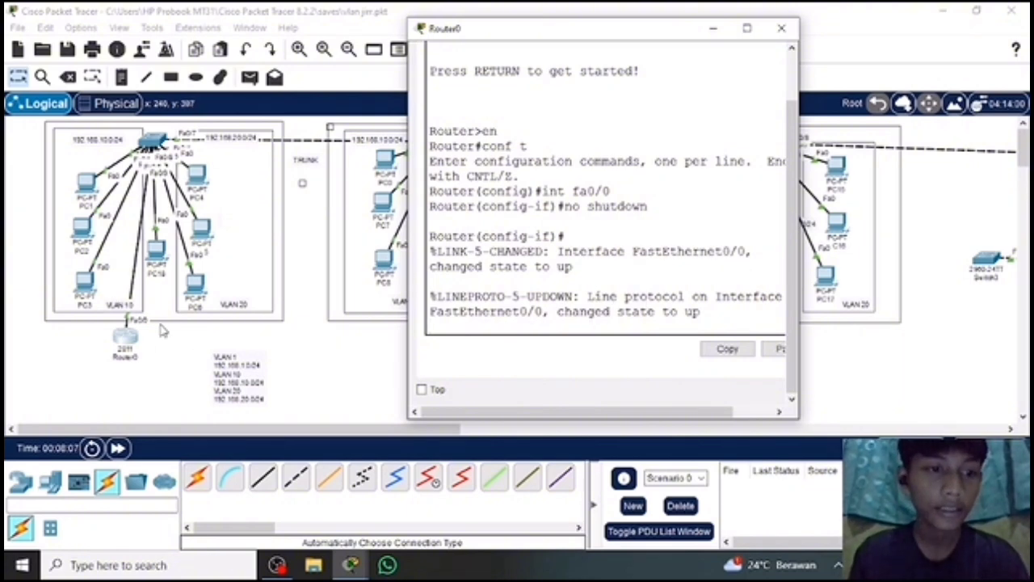
Assign IP address 192.168.1.1 with subnet mask 255.255.255.0 to the router's interface fa0/0 using "ip address".
{"action": "key", "text": "Return"}
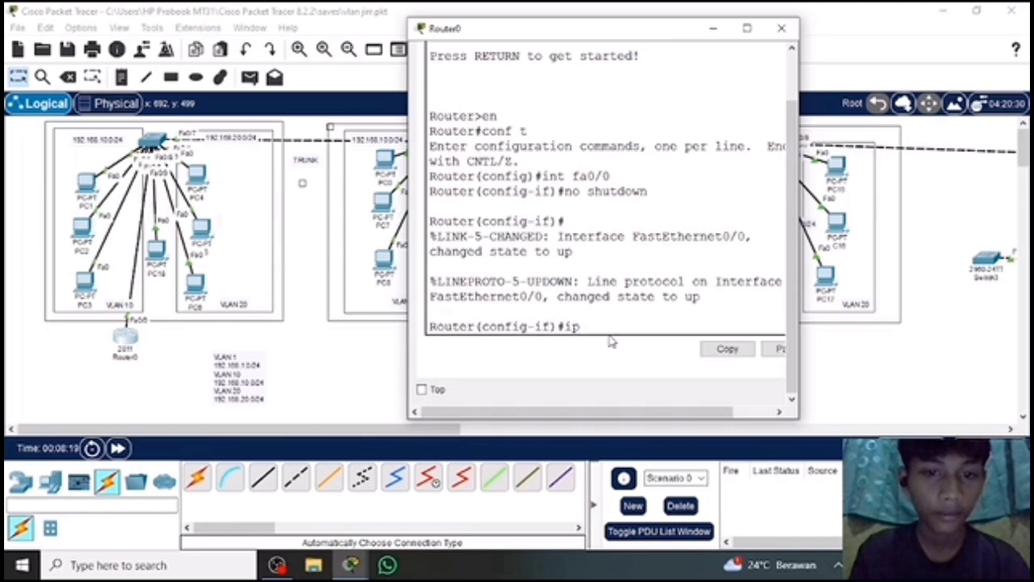
{"action": "type", "text": "ip address"}
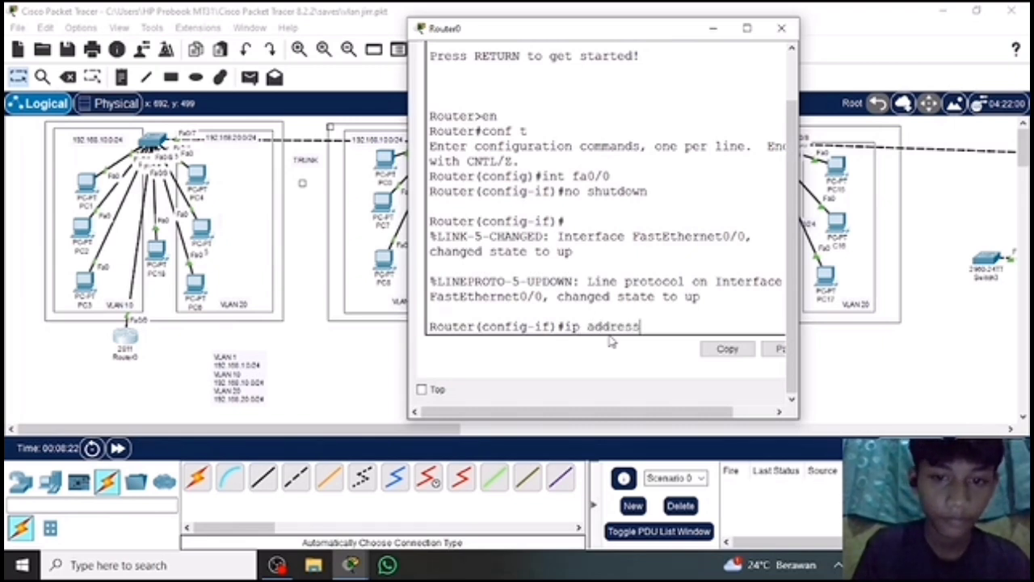
{"action": "type", "text": " 192.168.1."}
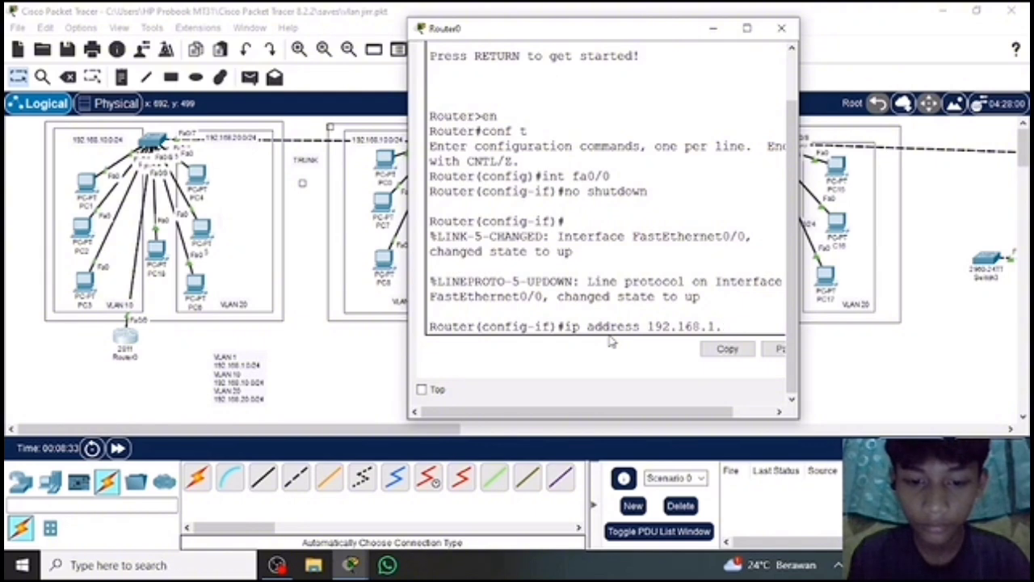
{"action": "type", "text": "1"}
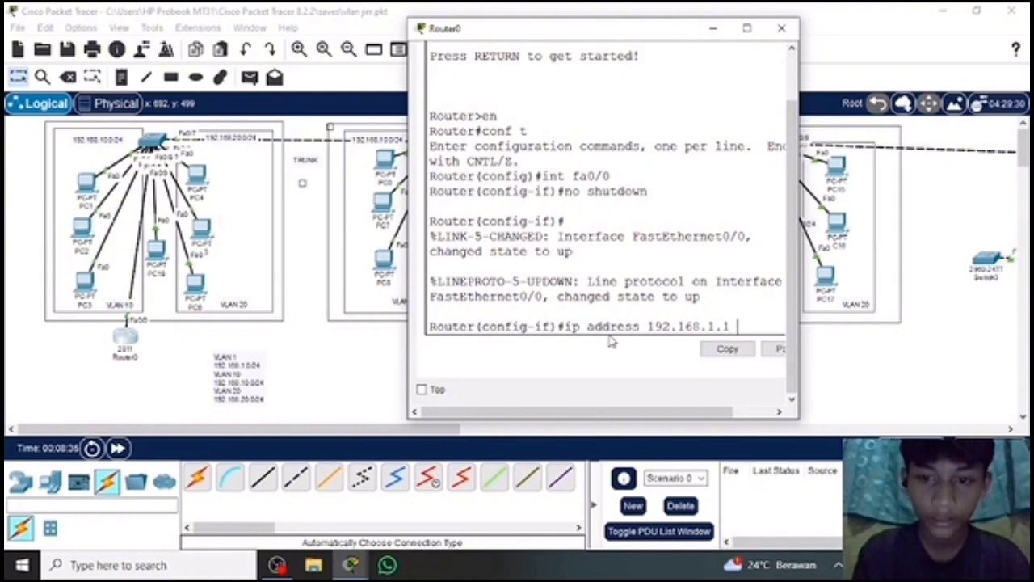
{"action": "type", "text": " 255"}
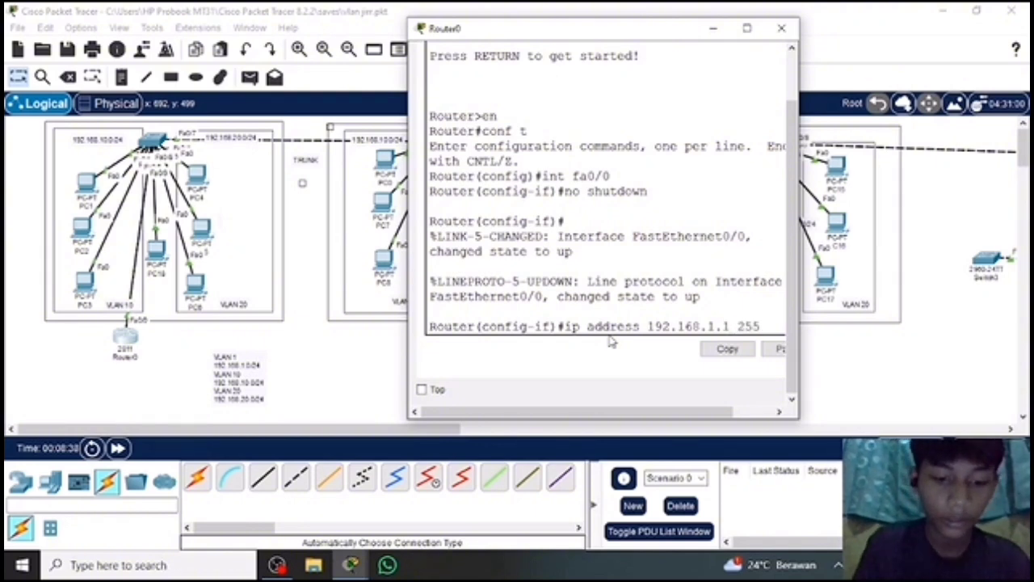
{"action": "type", "text": ".25"}
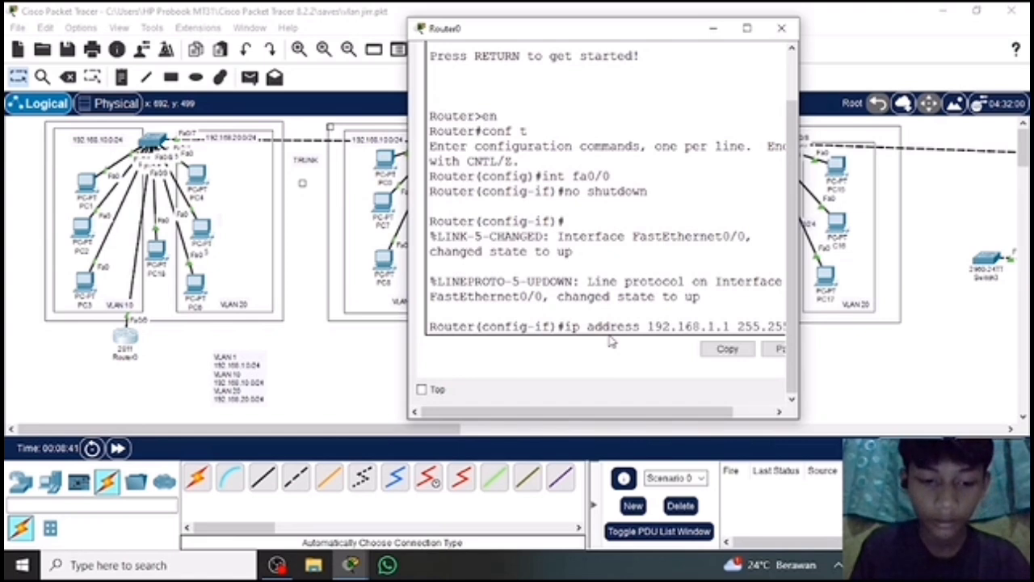
{"action": "type", "text": "5.255."}
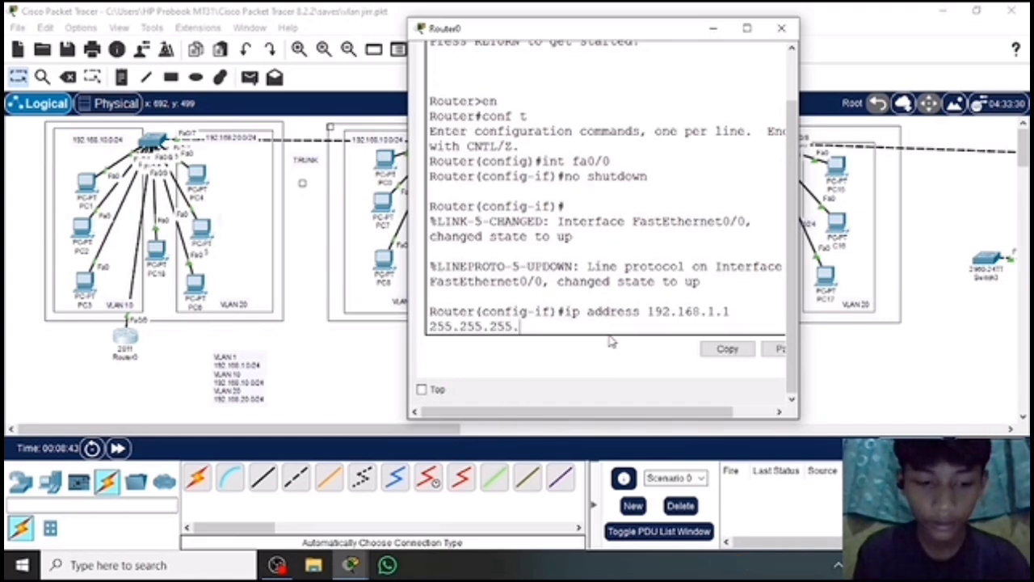
{"action": "type", "text": "0"}
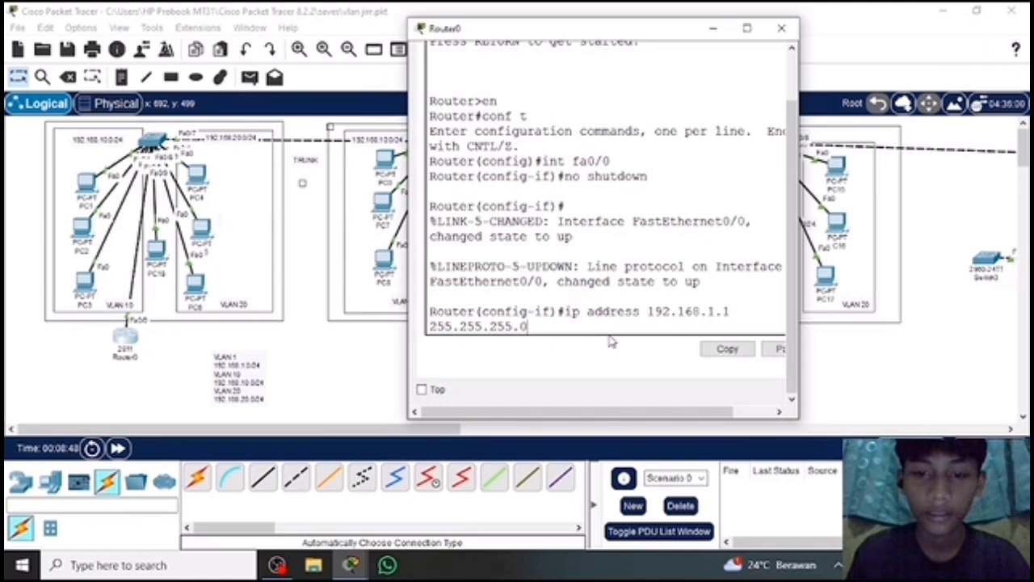
{"action": "key", "text": "Return"}
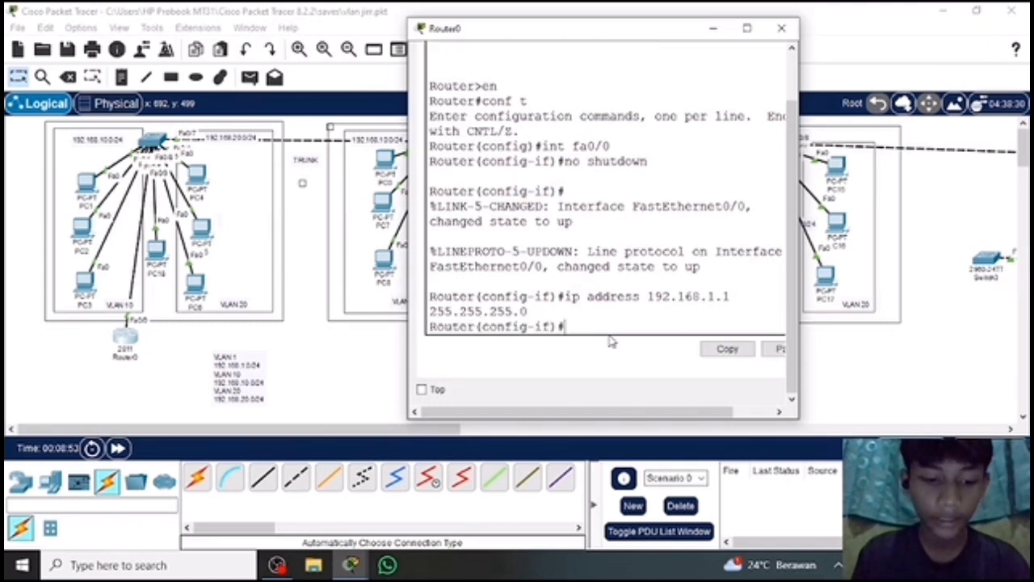
Check the router's interface addresses and status with "do show ip int brief", widening the router window to read the table.
{"action": "type", "text": "do show ip"}
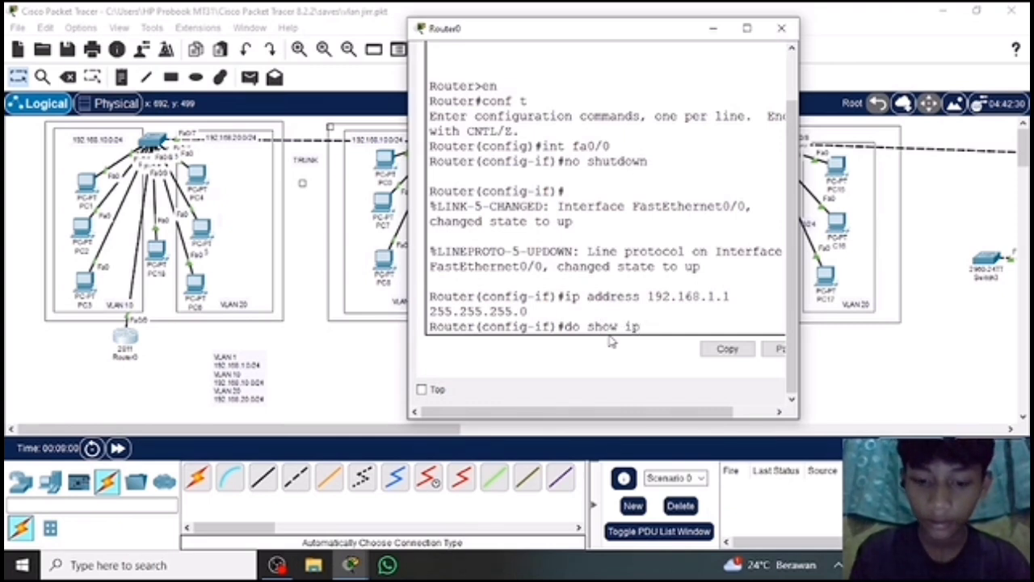
{"action": "type", "text": "int"}
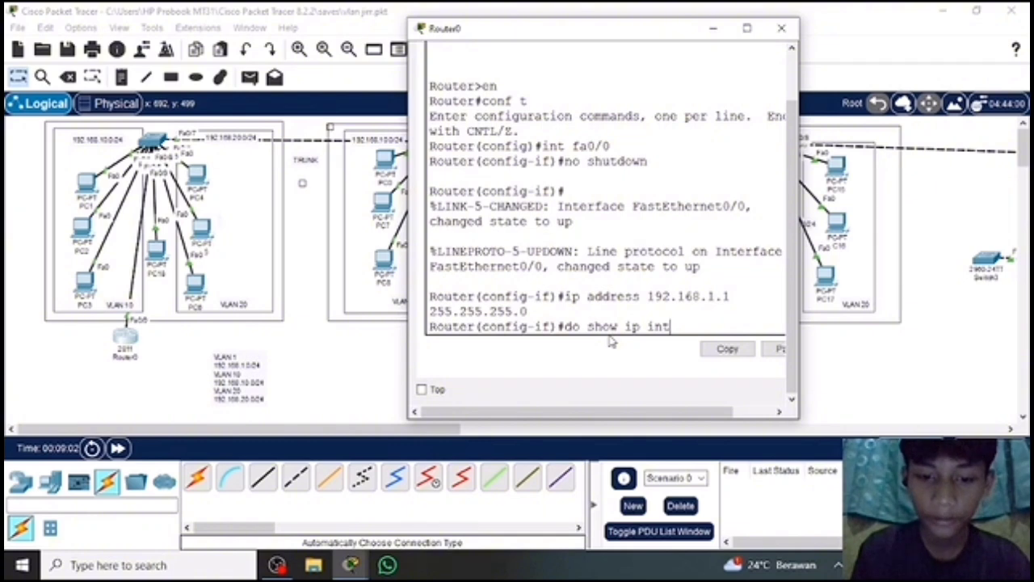
{"action": "type", "text": " brief"}
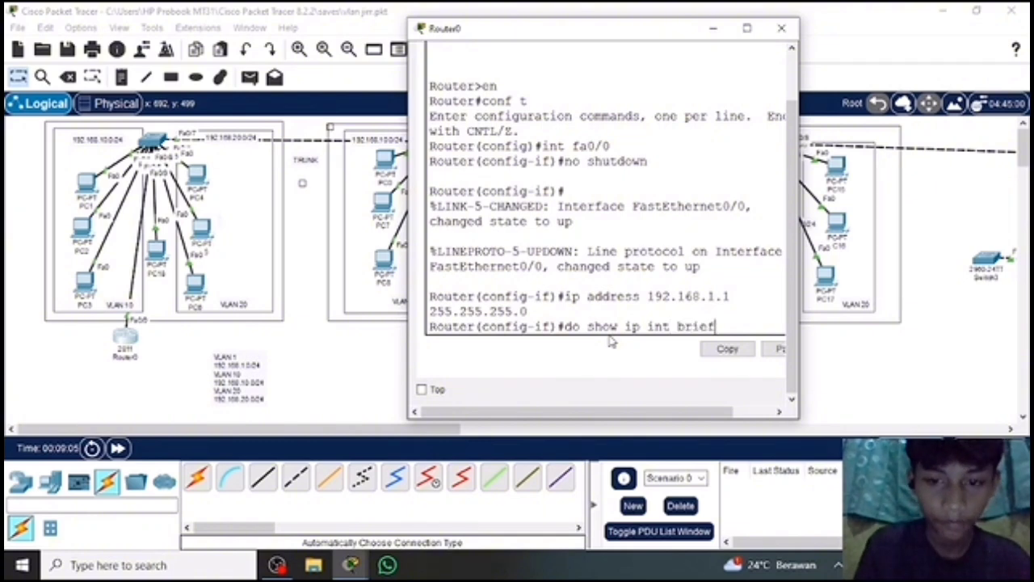
{"action": "key", "text": "Return"}
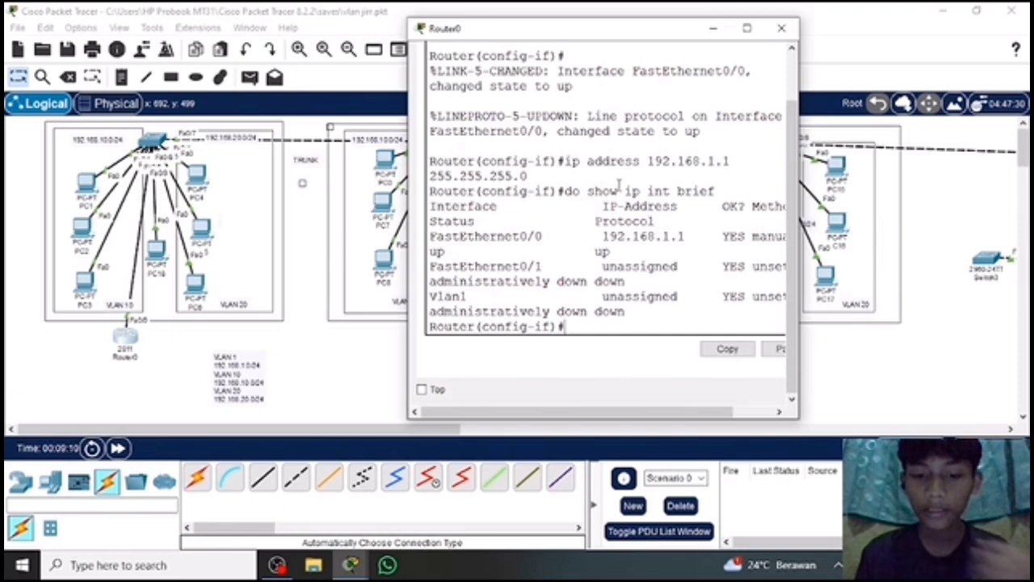
{"action": "scroll", "coordinate": [562, 235], "scroll_direction": "down", "scroll_amount": 1}
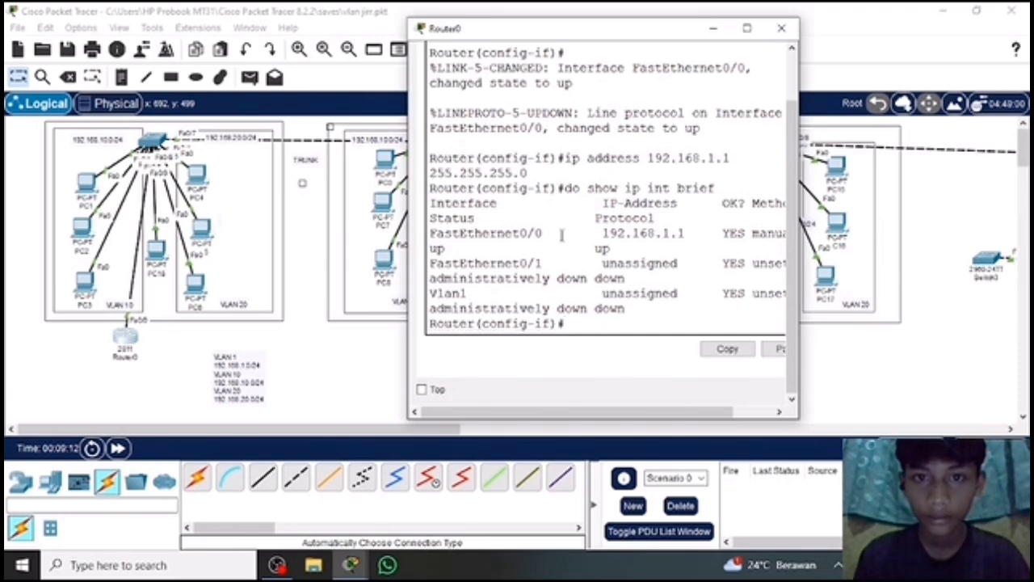
{"action": "scroll", "coordinate": [561, 234], "scroll_direction": "up", "scroll_amount": 1}
{"action": "scroll", "coordinate": [561, 234], "scroll_direction": "down", "scroll_amount": 1}
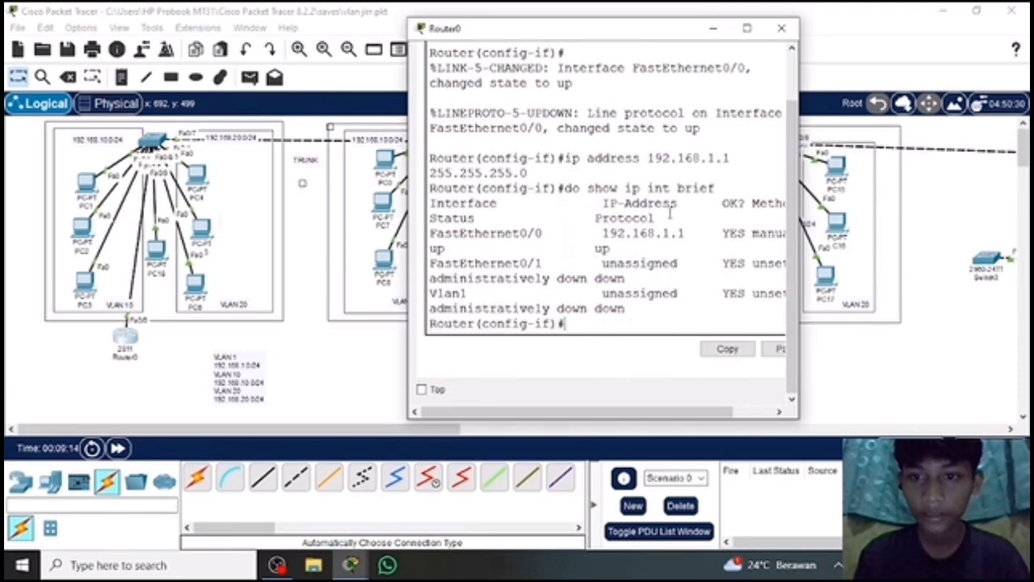
{"action": "scroll", "coordinate": [665, 236], "scroll_direction": "right", "scroll_amount": 1}
{"action": "scroll", "coordinate": [665, 236], "scroll_direction": "left", "scroll_amount": 1}
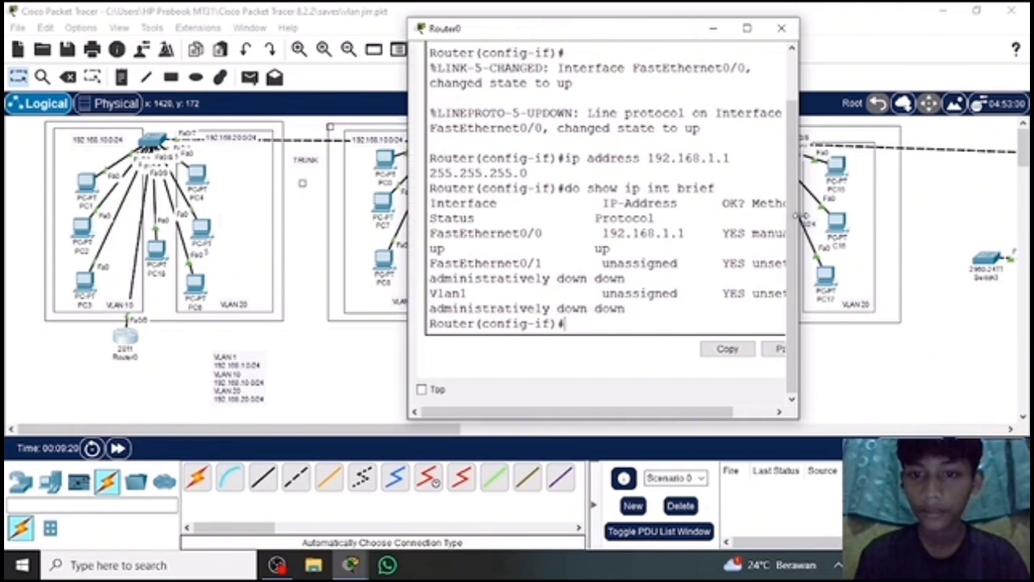
{"action": "left_click_drag", "start_coordinate": [799, 219], "coordinate": [840, 215]}
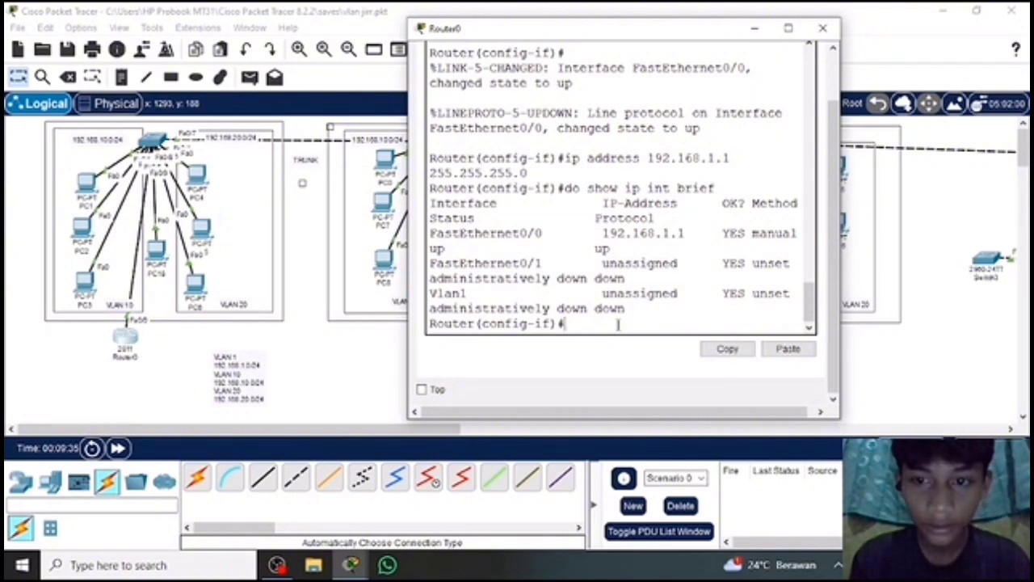
Leave the fa0/0 interface configuration with "ex" and create the VLAN 10 subinterface with "int fa0/0.10".
{"action": "type", "text": "ex"}
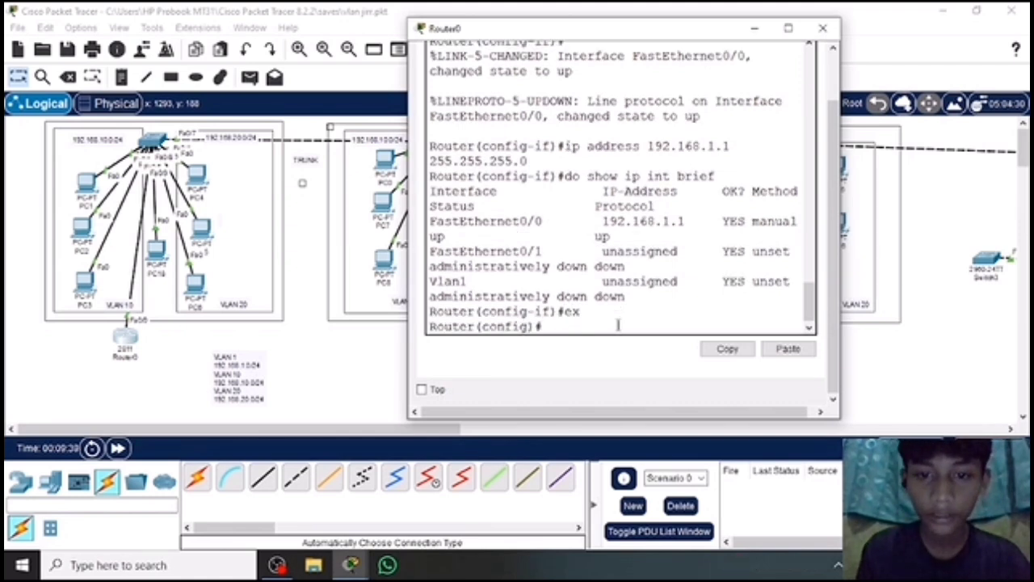
{"action": "key", "text": "Return"}
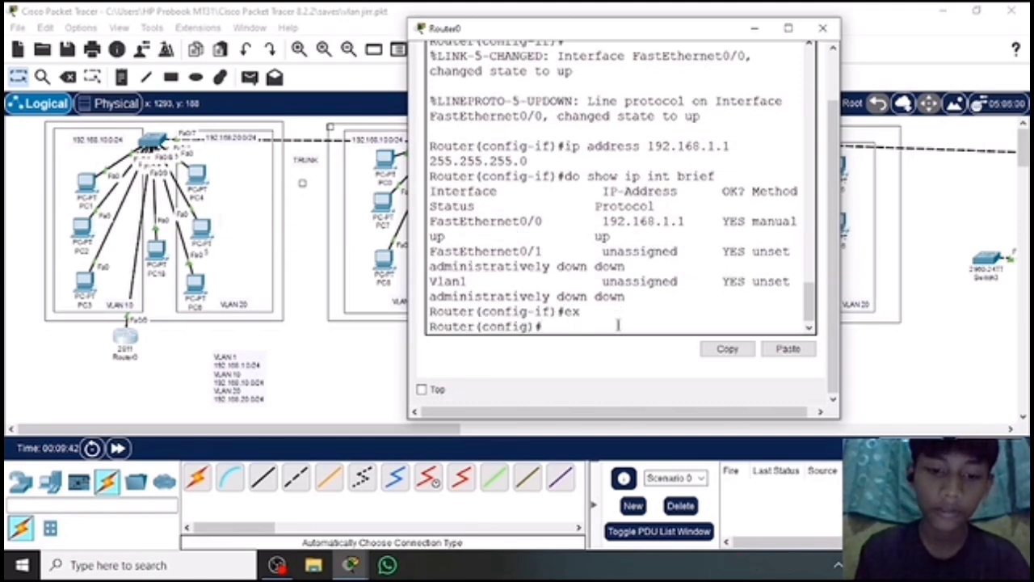
{"action": "type", "text": "i"}
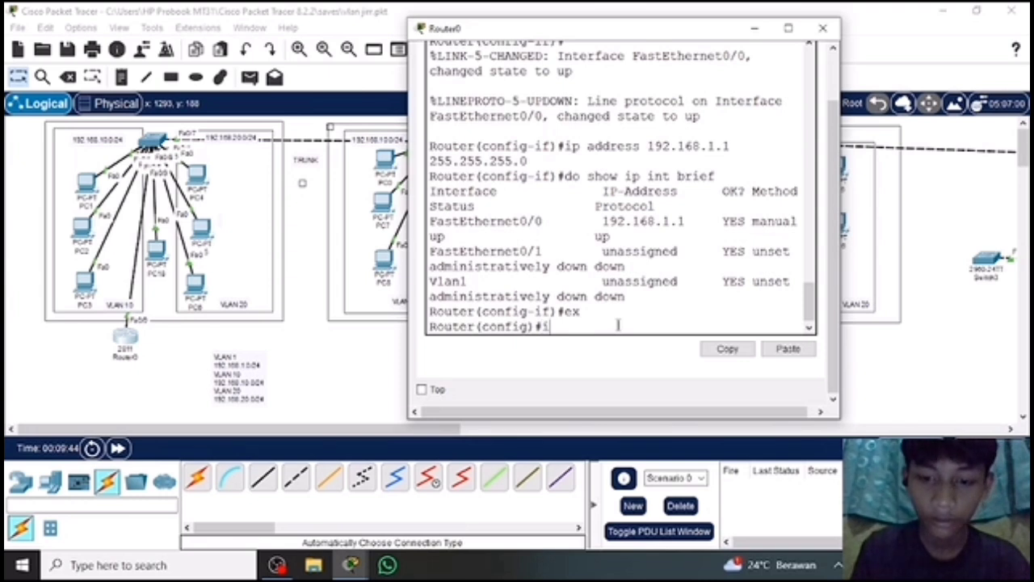
{"action": "type", "text": "nt fa"}
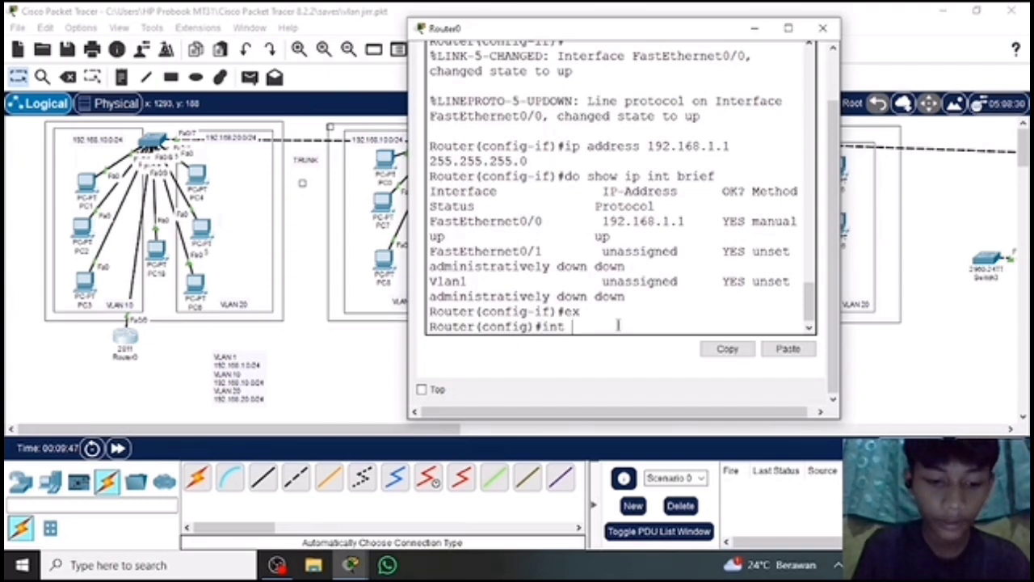
{"action": "type", "text": "0/0"}
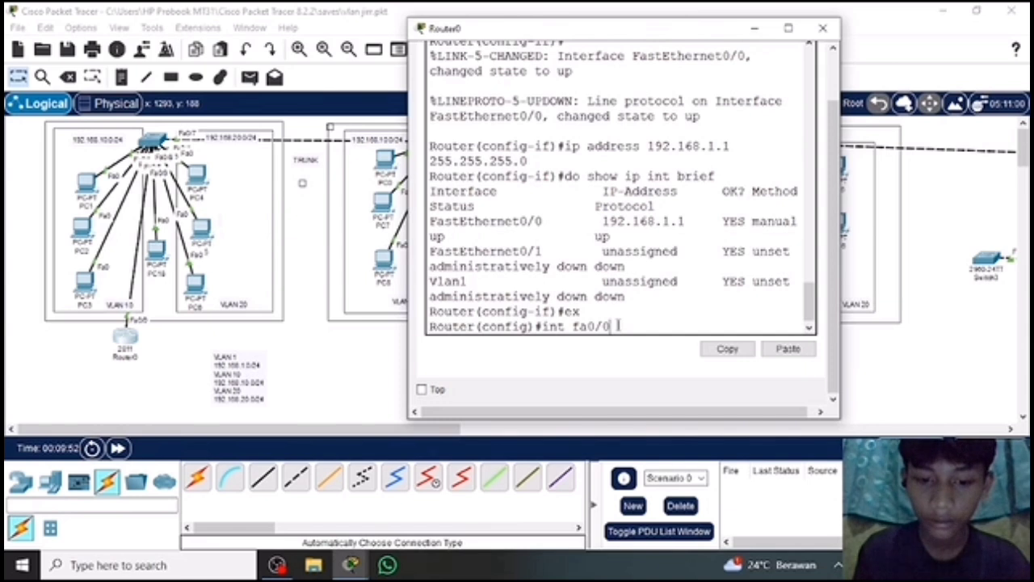
{"action": "type", "text": ".10"}
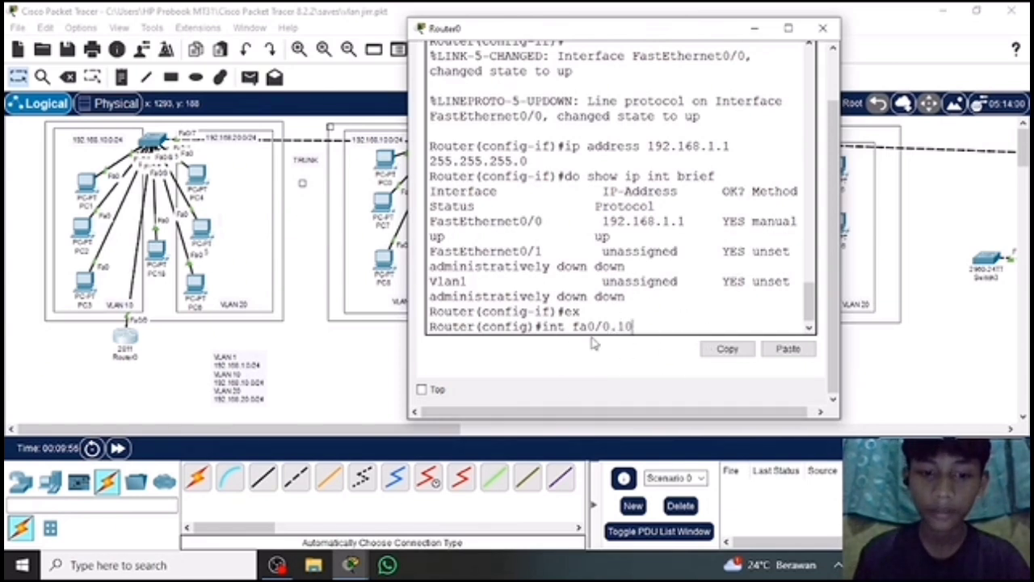
{"action": "key", "text": "Return"}
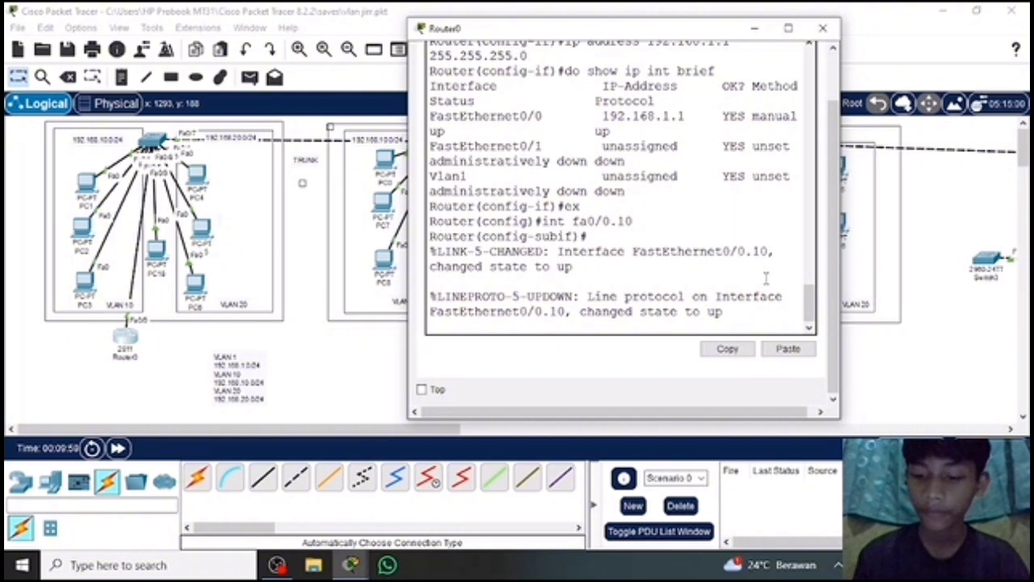
{"action": "key", "text": "Return"}
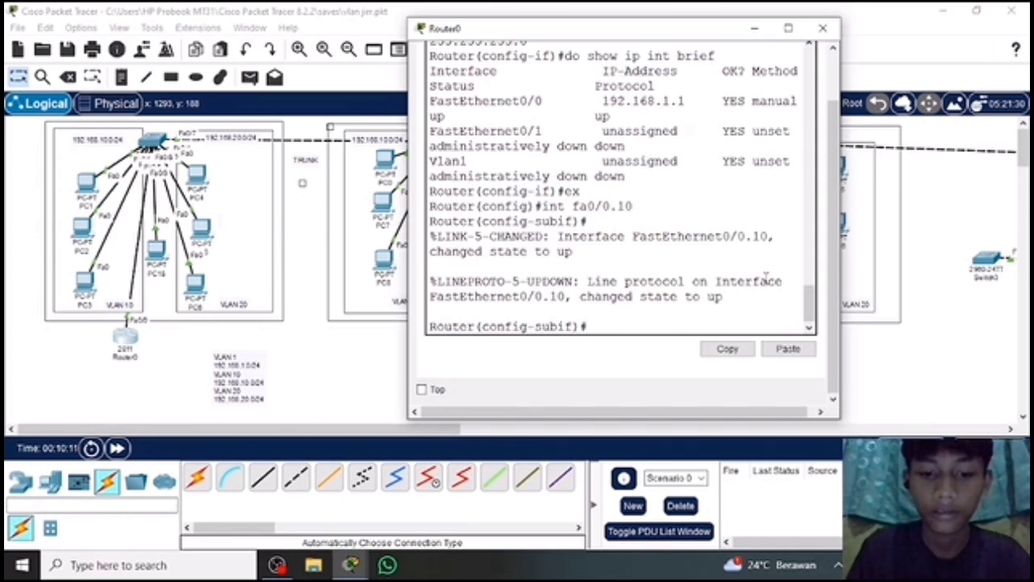
Set 802.1Q encapsulation for VLAN 10 on subinterface fa0/0.10 with "encapsulation dot1q 10".
{"action": "type", "text": "en"}
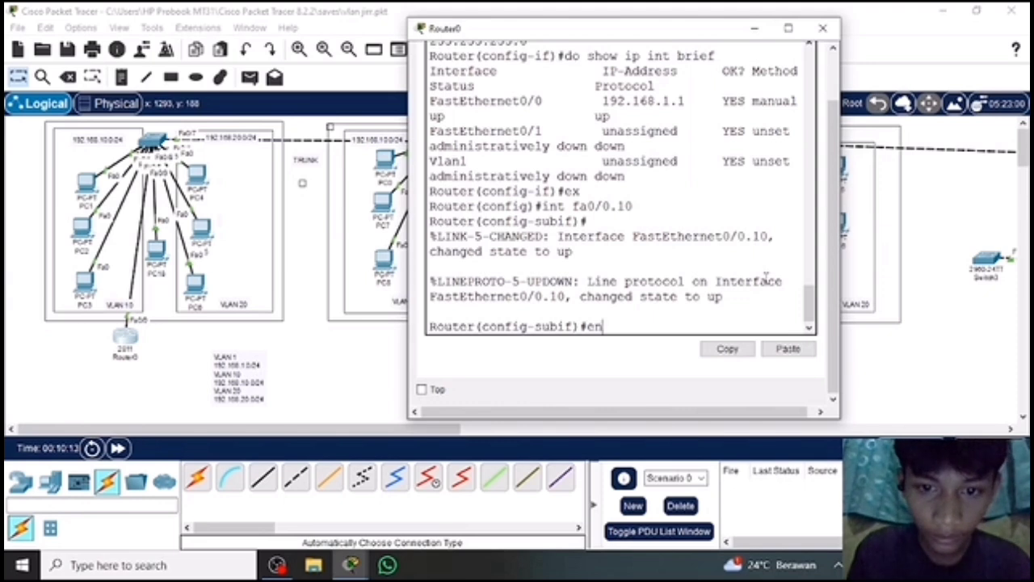
{"action": "type", "text": "cap"}
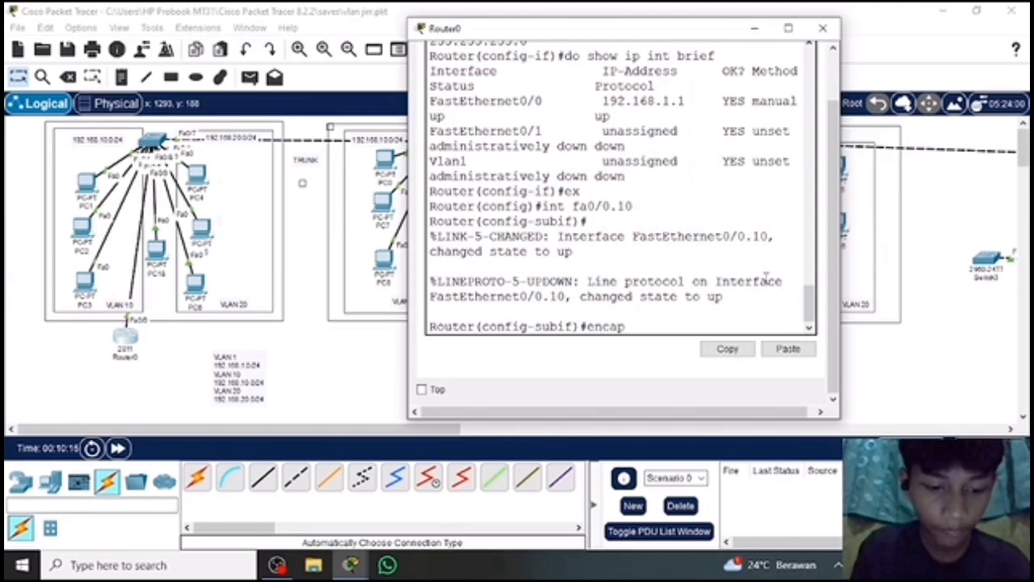
{"action": "type", "text": "sulat"}
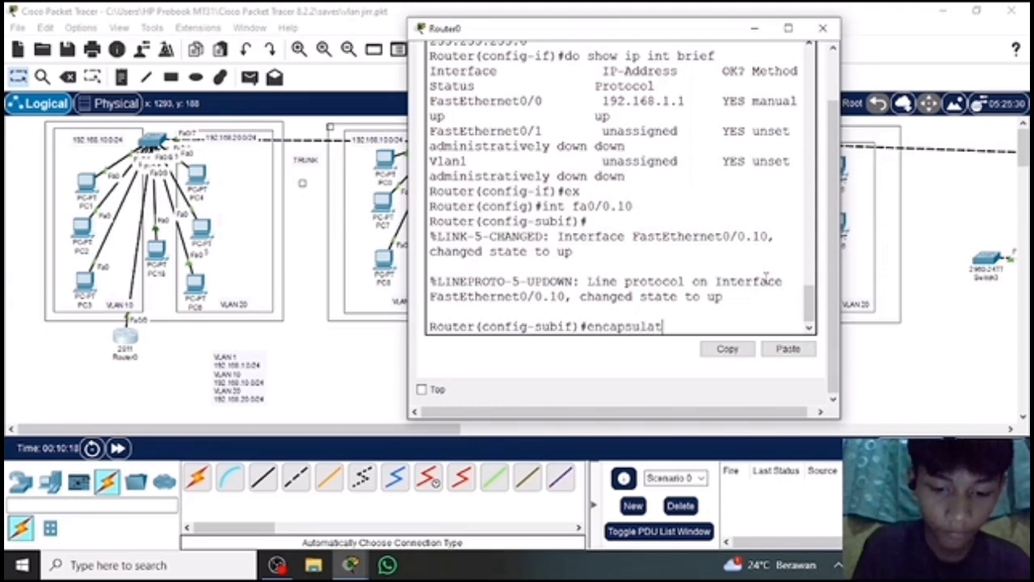
{"action": "type", "text": "ion"}
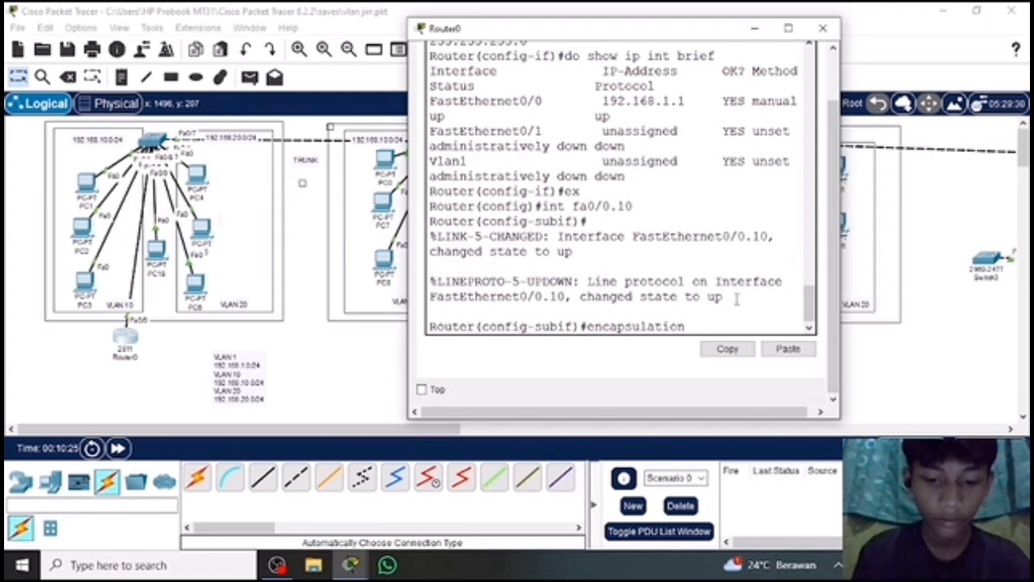
{"action": "type", "text": "dot1q"}
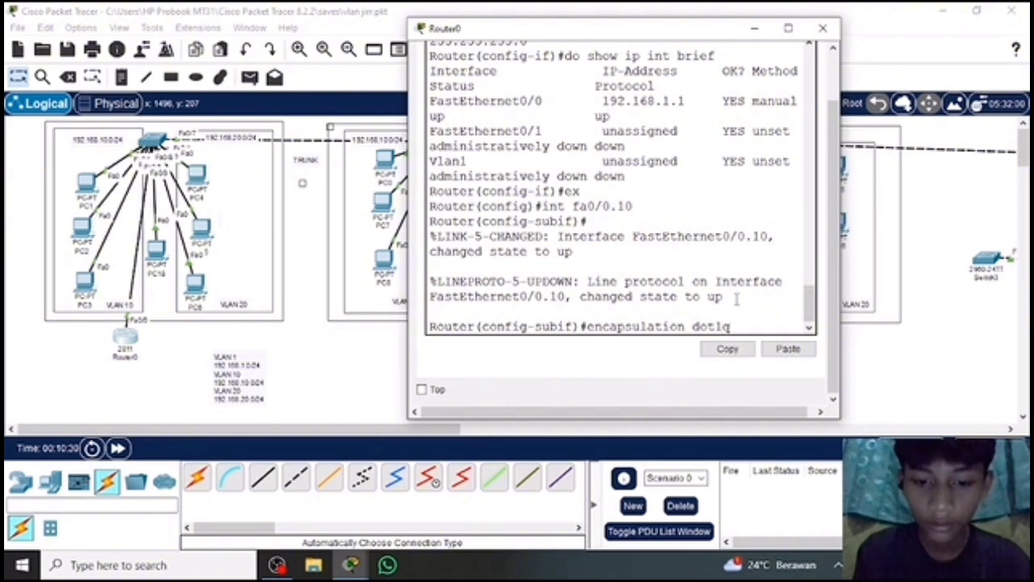
{"action": "type", "text": " 10"}
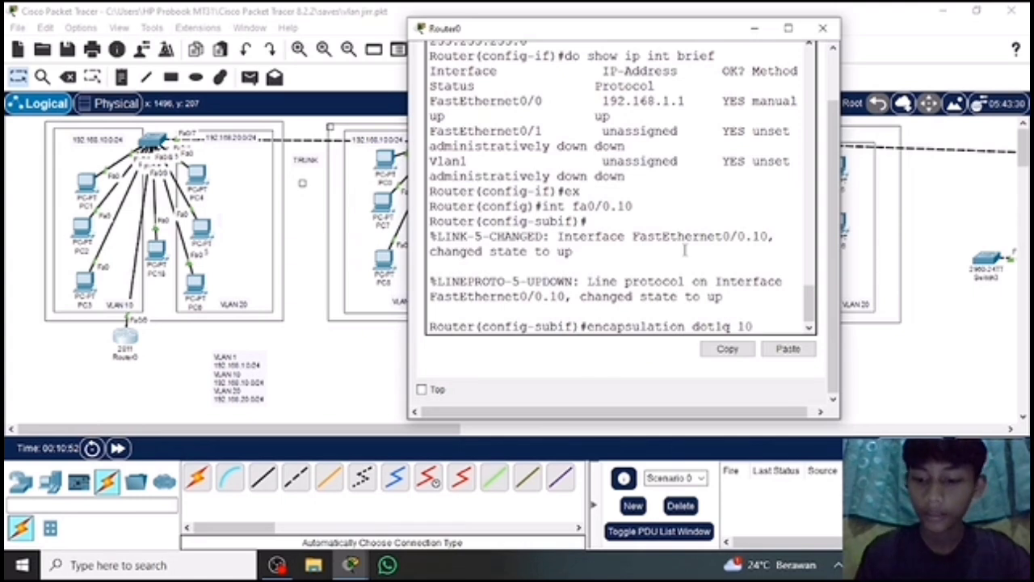
{"action": "key", "text": "Return"}
Assign IP address 192.168.10.1 with subnet mask 255.255.255.0 to subinterface fa0/0.10 using "ip address".
{"action": "type", "text": "i"}
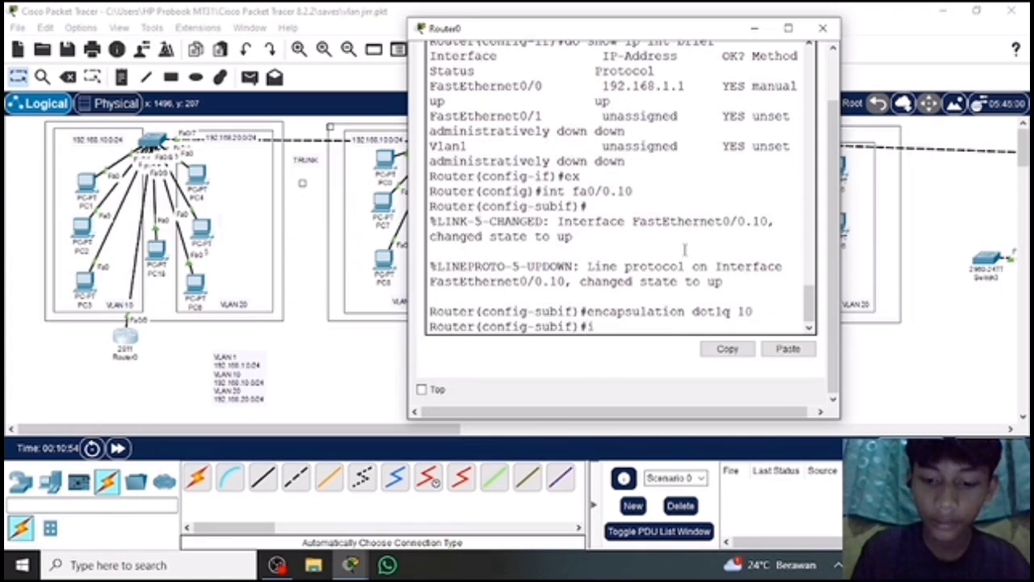
{"action": "type", "text": "p add"}
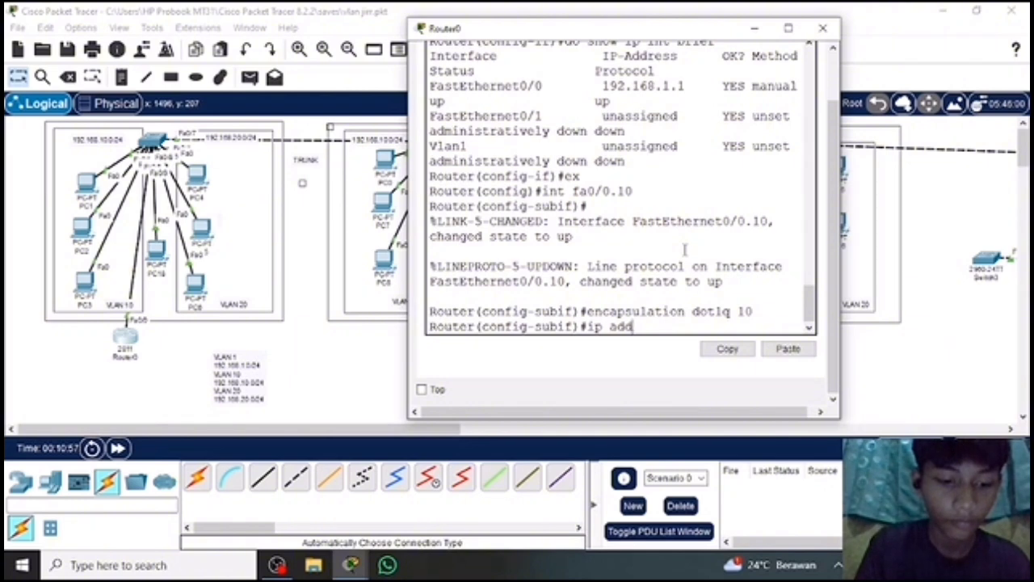
{"action": "type", "text": "ress"}
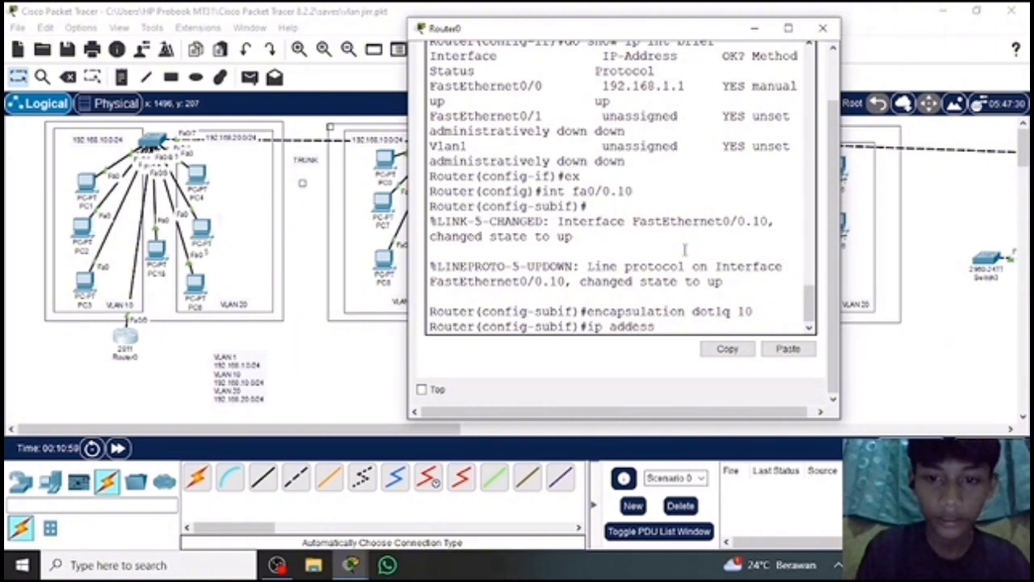
{"action": "key", "text": "BackSpace"}
{"action": "key", "text": "BackSpace"}
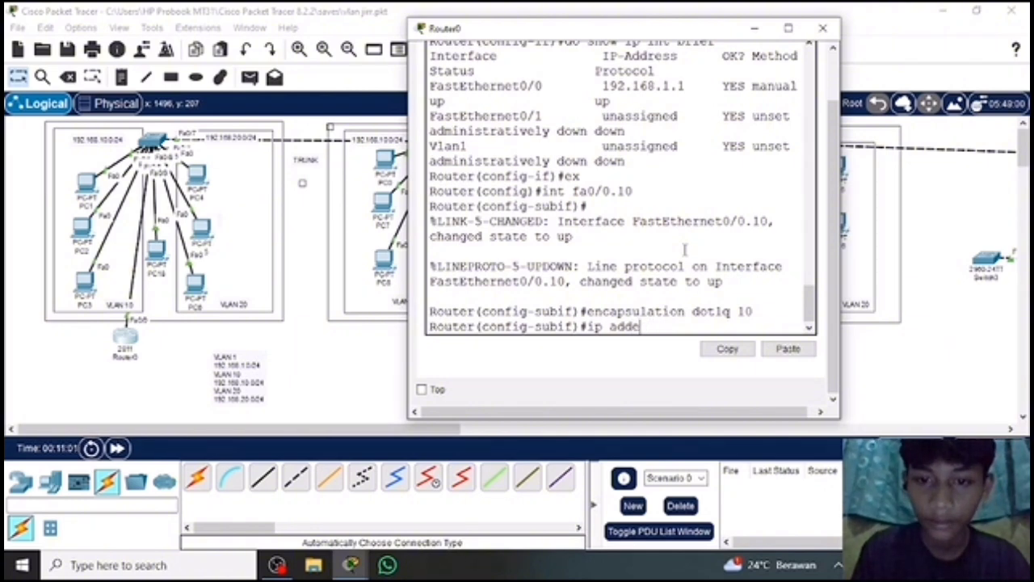
{"action": "key", "text": "BackSpace"}
{"action": "type", "text": "ress"}
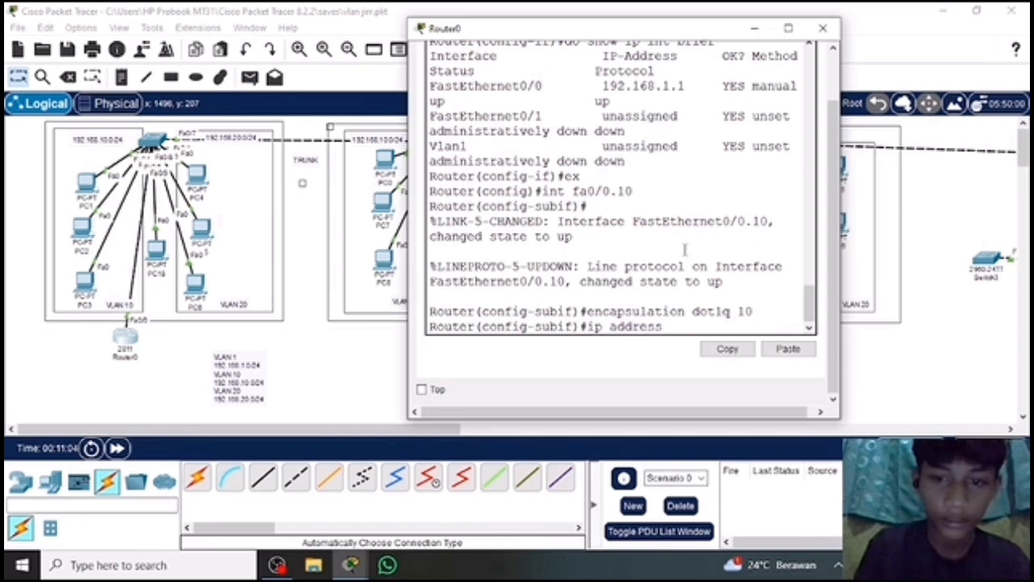
{"action": "type", "text": " 192"}
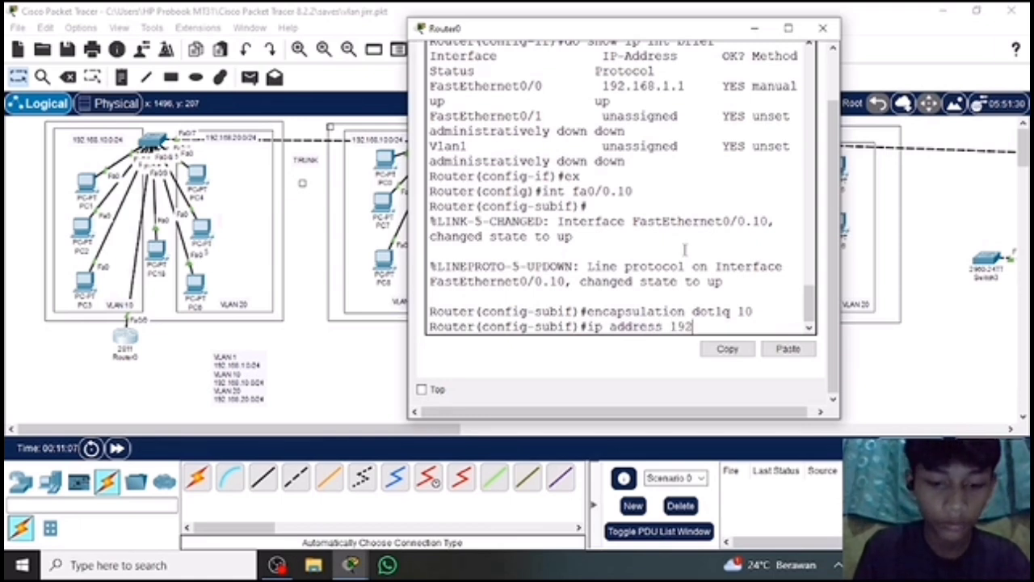
{"action": "type", "text": ".168"}
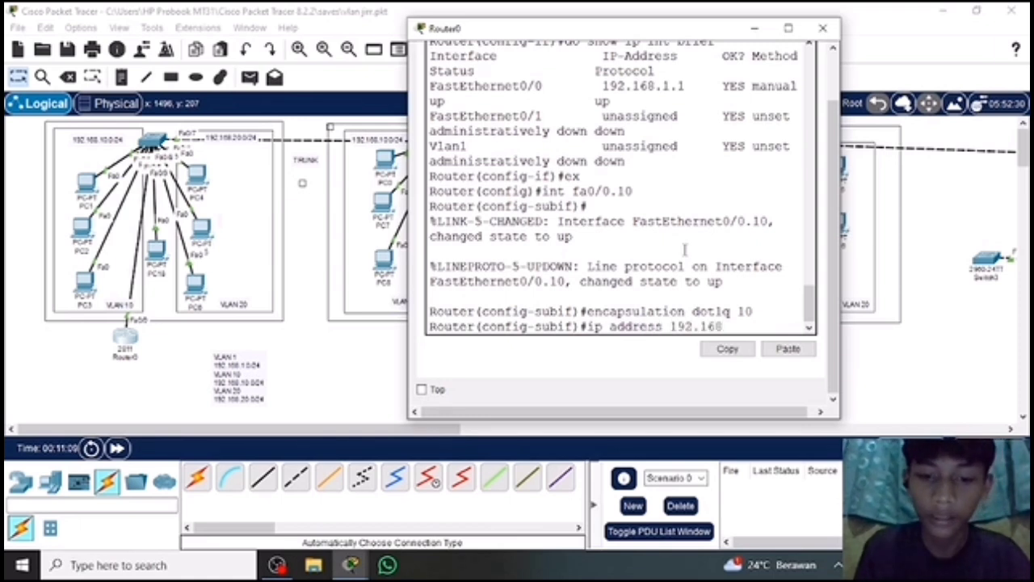
{"action": "type", "text": "."}
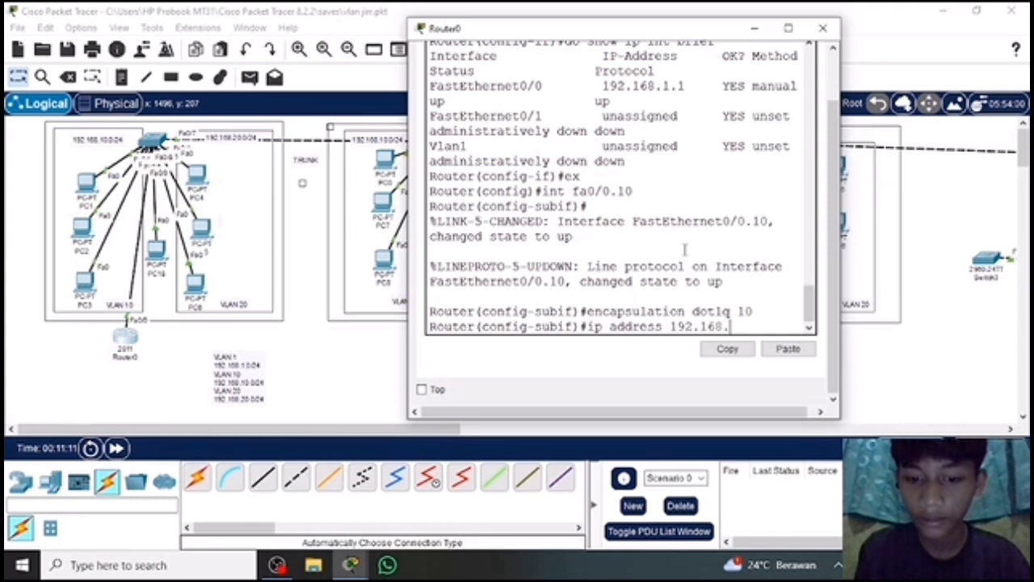
{"action": "type", "text": "10."}
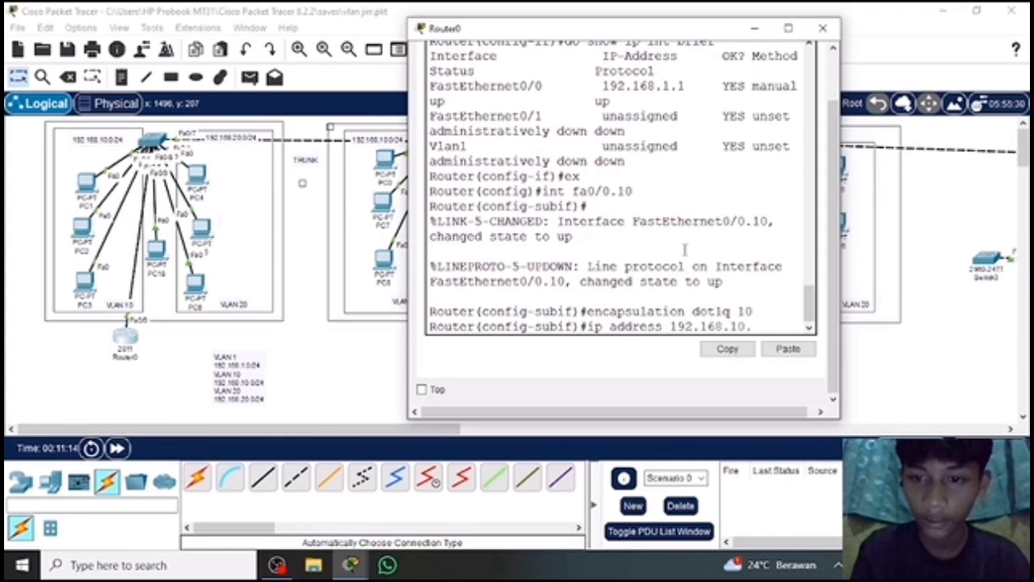
{"action": "type", "text": "1"}
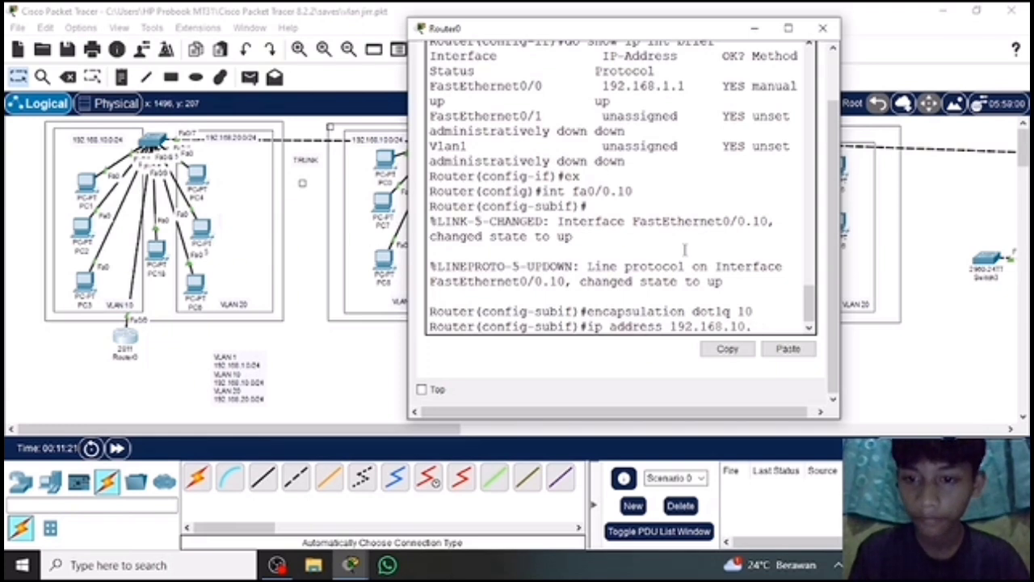
{"action": "type", "text": " 2"}
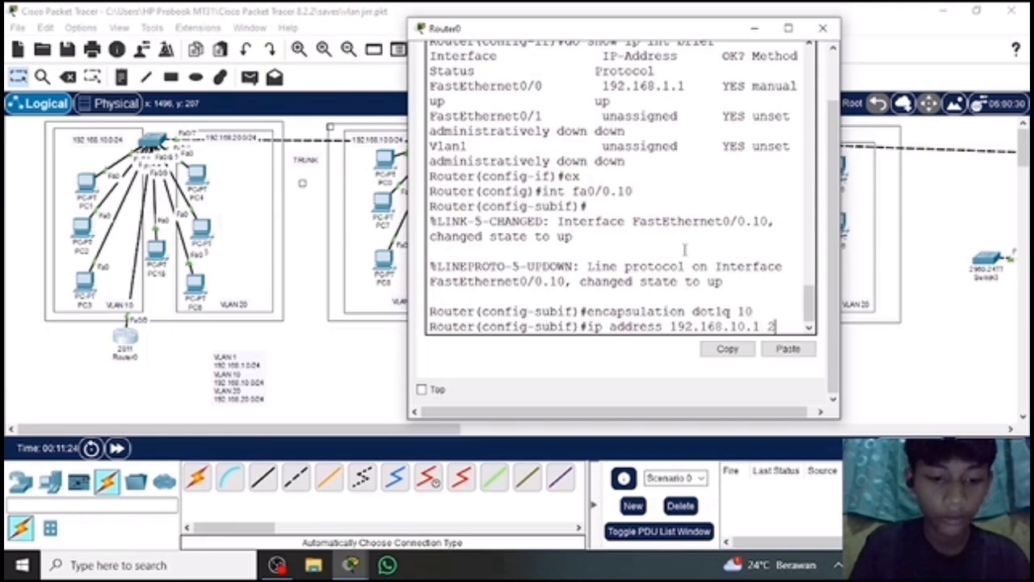
{"action": "type", "text": "55.255.2"}
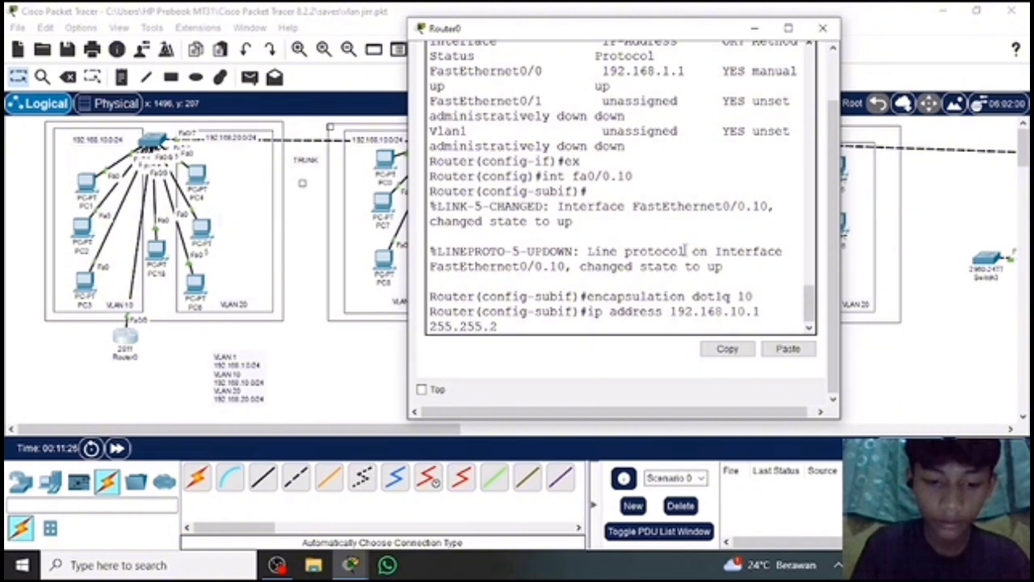
{"action": "type", "text": "55."}
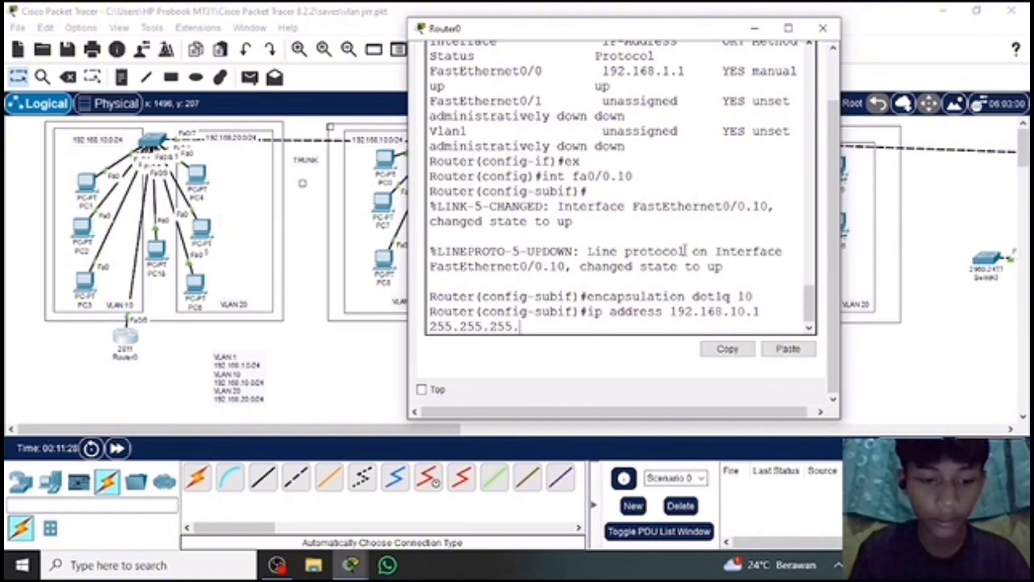
{"action": "type", "text": "0"}
{"action": "key", "text": "Return"}
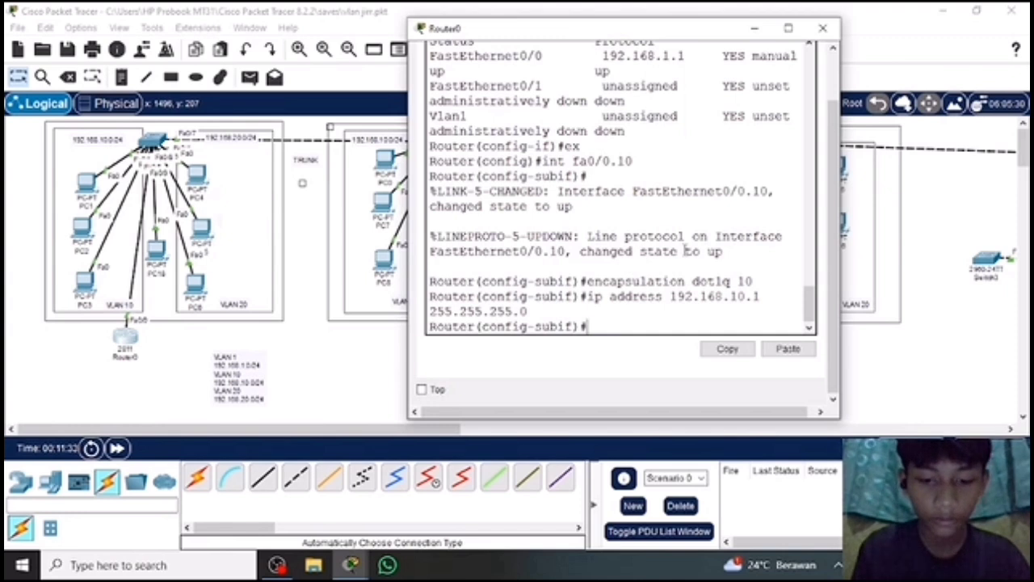
Check the addresses and status of the router's interfaces, including fa0/0.10, with "do show ip int brief".
{"action": "type", "text": "do sho"}
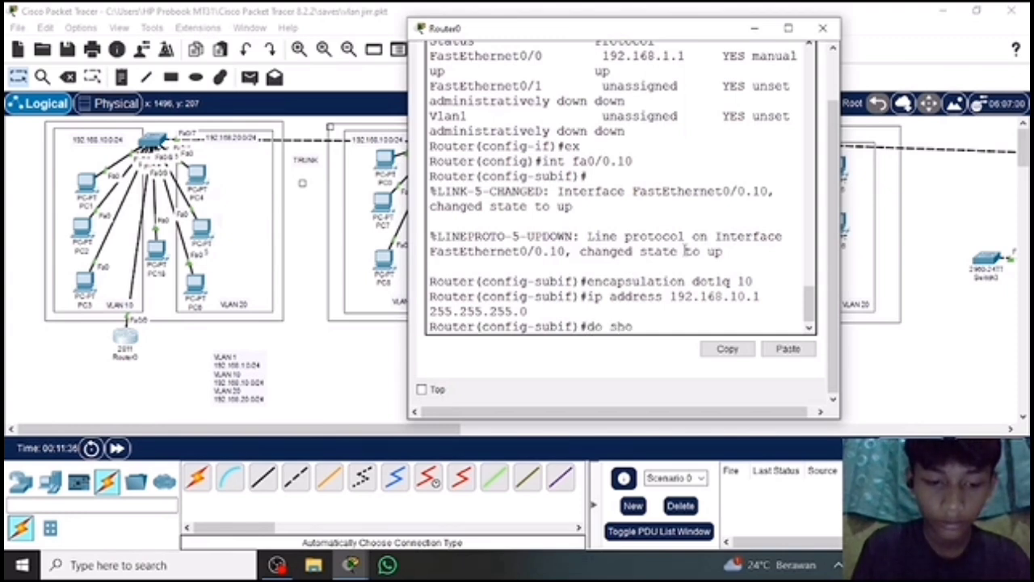
{"action": "type", "text": "w"}
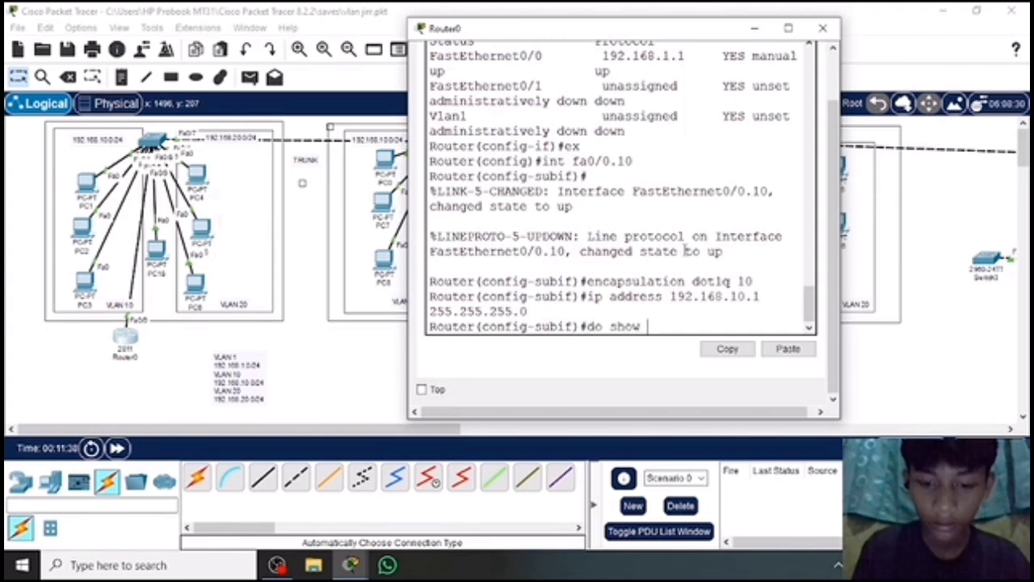
{"action": "type", "text": " ip"}
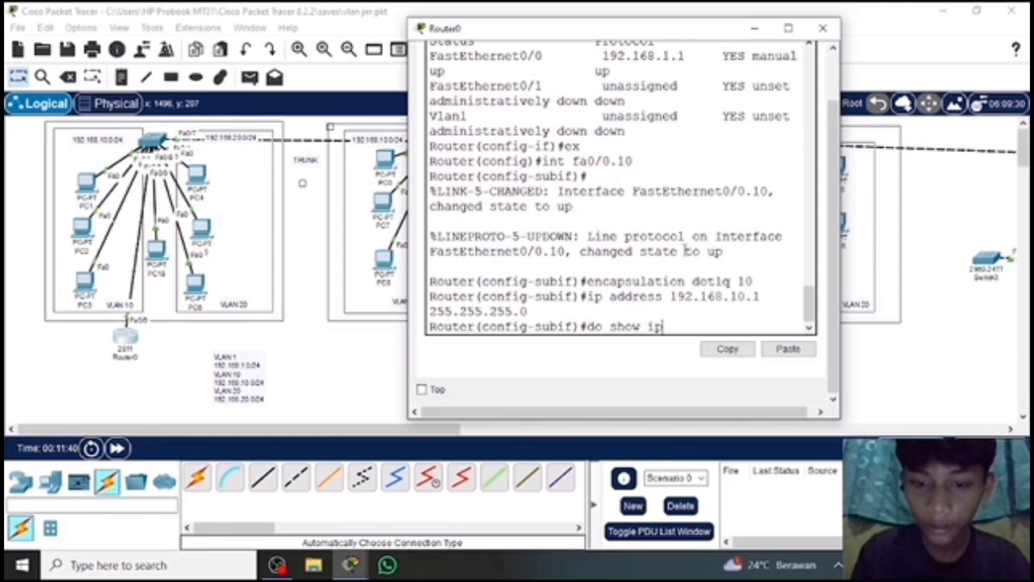
{"action": "type", "text": " int brief"}
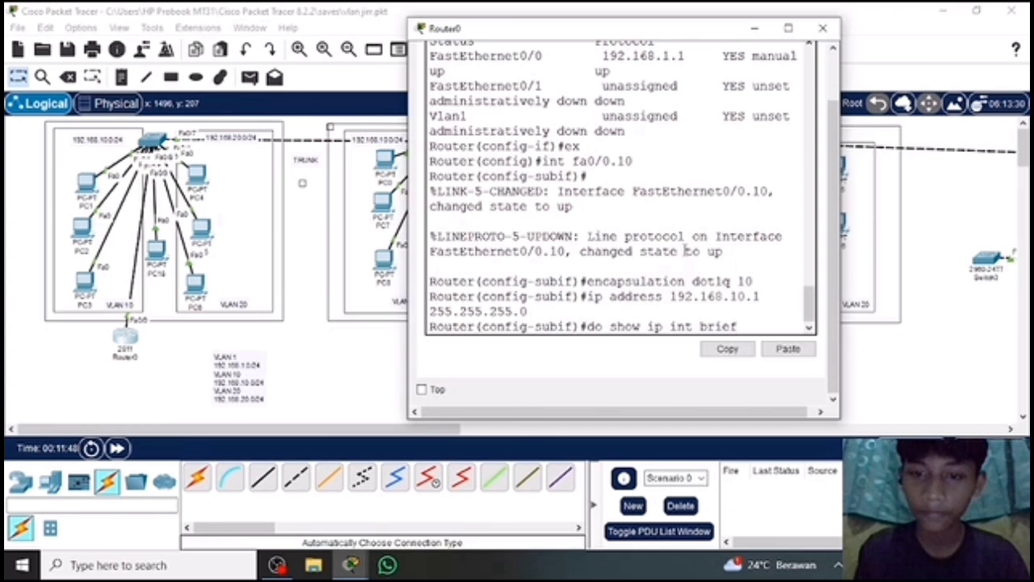
{"action": "key", "text": "Return"}
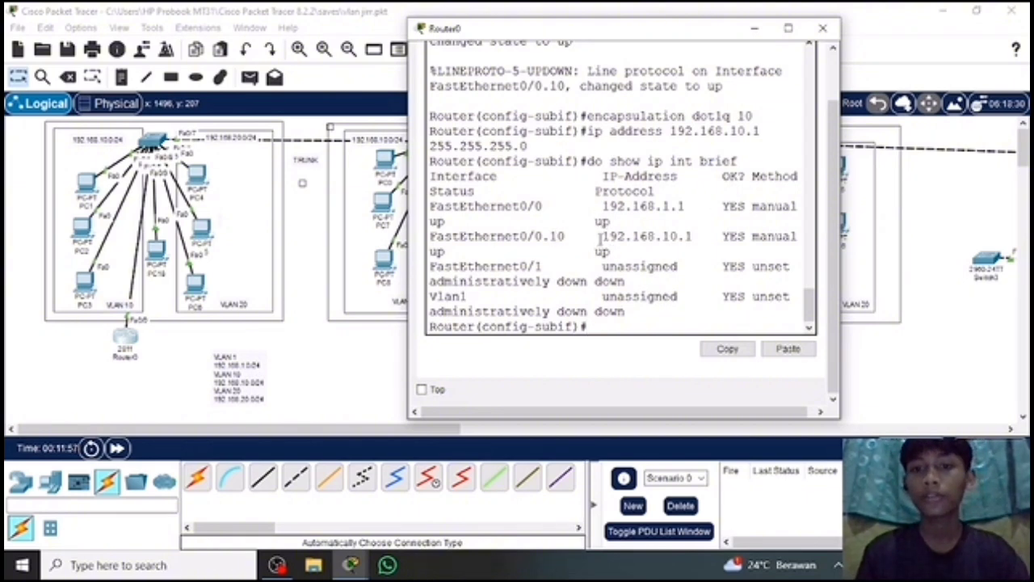
{"action": "left_click_drag", "start_coordinate": [598, 236], "coordinate": [755, 174]}
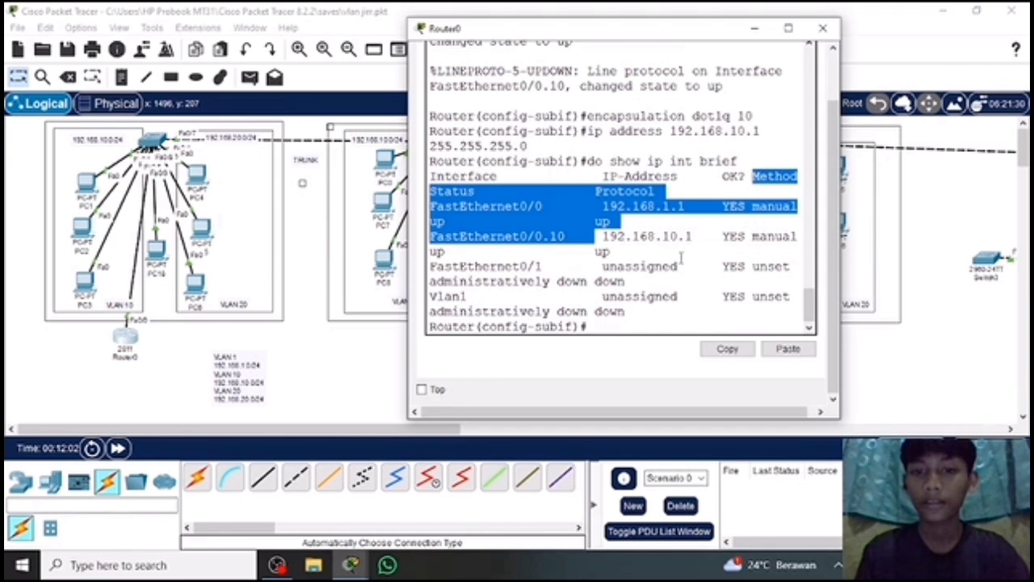
{"action": "left_click", "coordinate": [615, 327]}
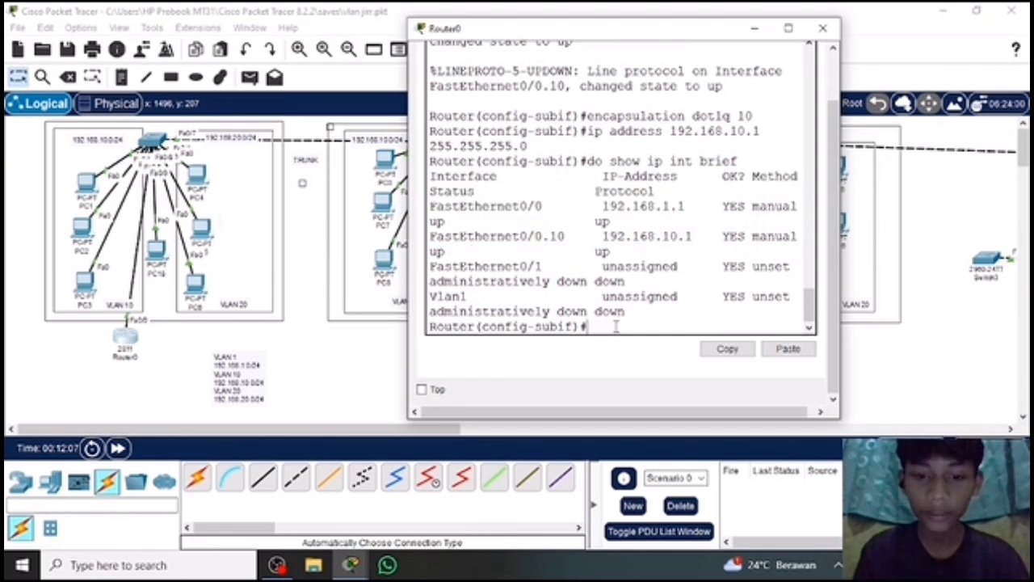
Create the VLAN 20 subinterface on the router with "int fa0/0.20".
{"action": "type", "text": "in"}
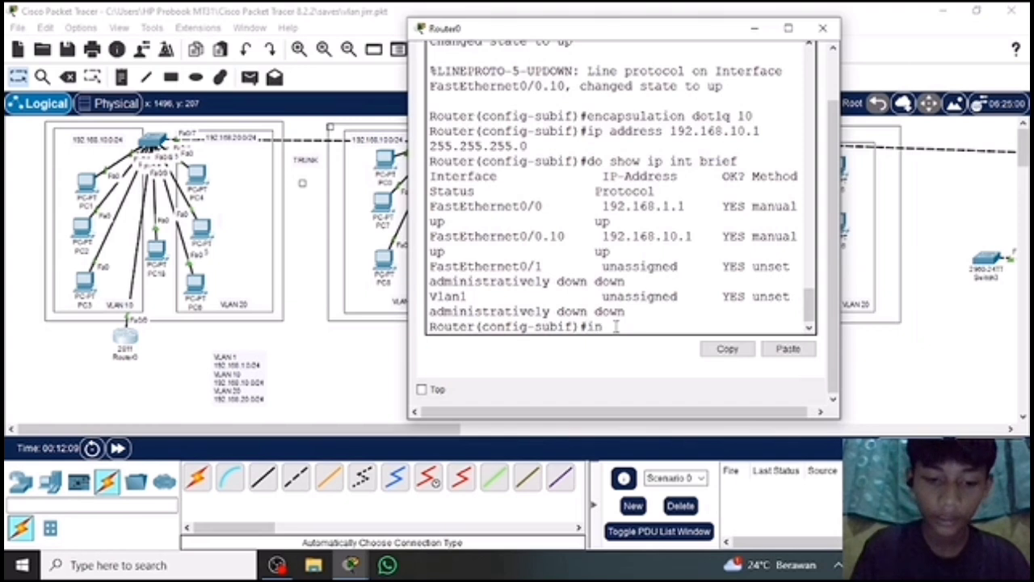
{"action": "type", "text": "t fa"}
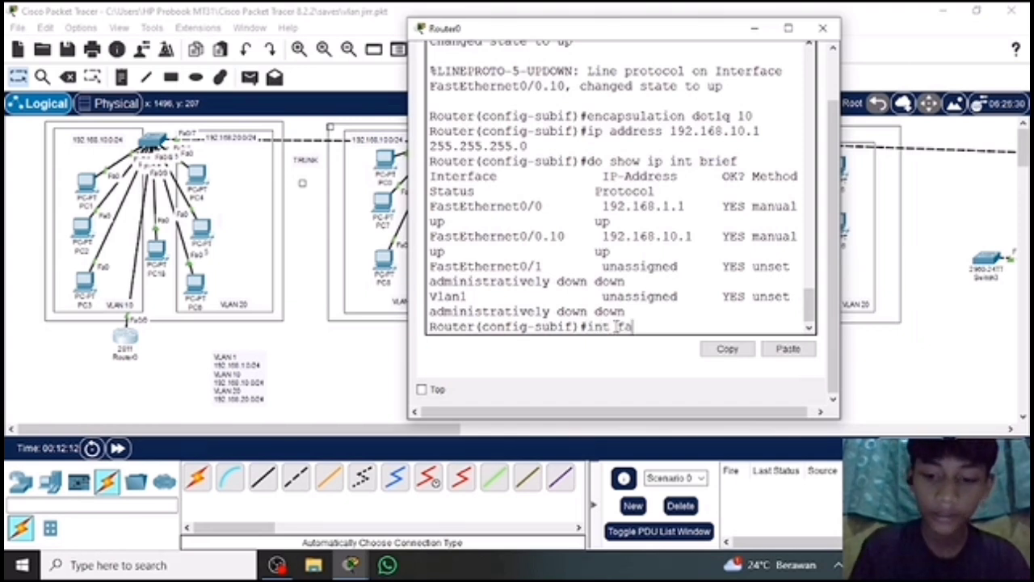
{"action": "type", "text": "0/"}
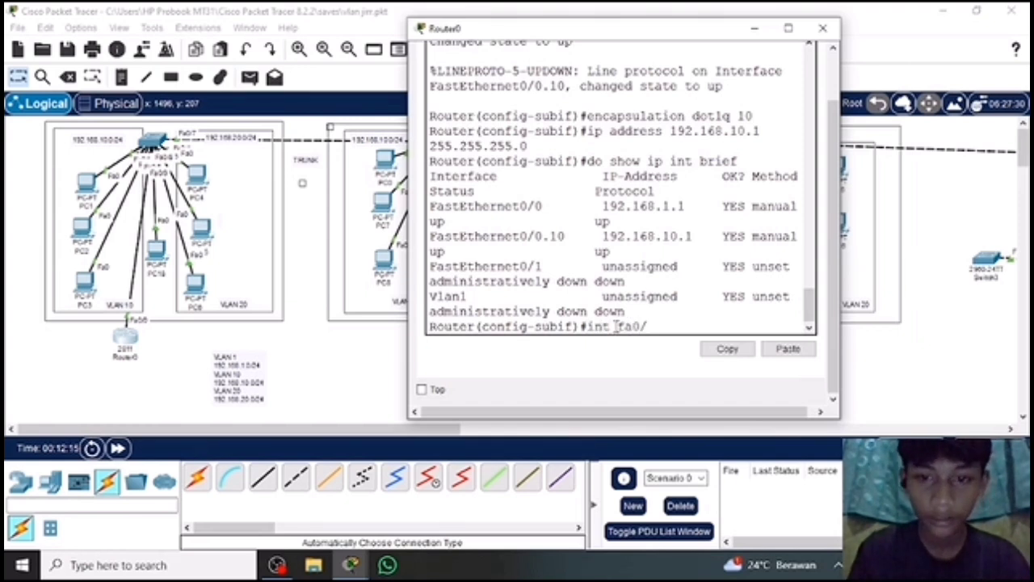
{"action": "type", "text": "0"}
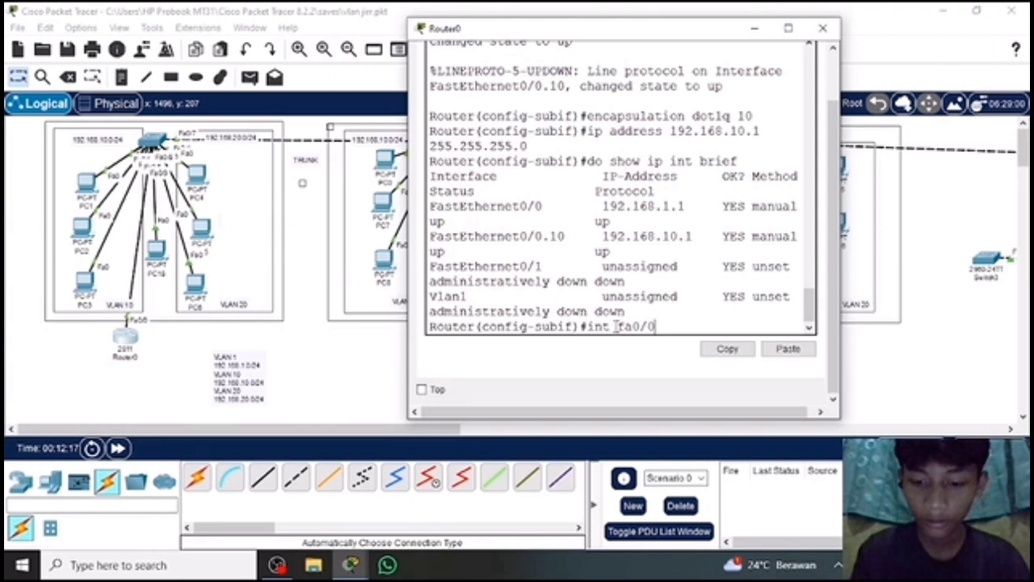
{"action": "type", "text": ".20"}
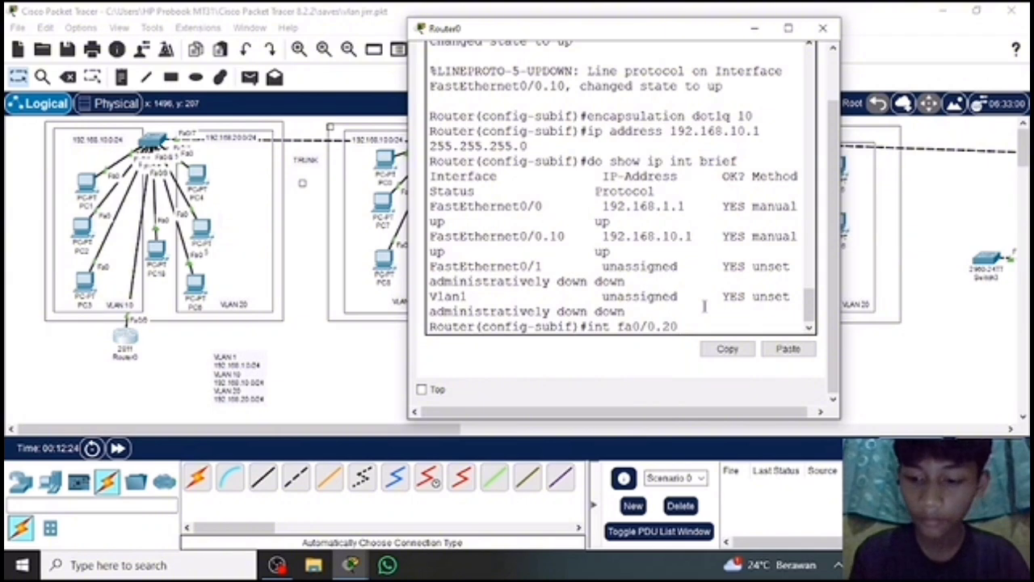
{"action": "key", "text": "Return"}
{"action": "key", "text": "Return"}
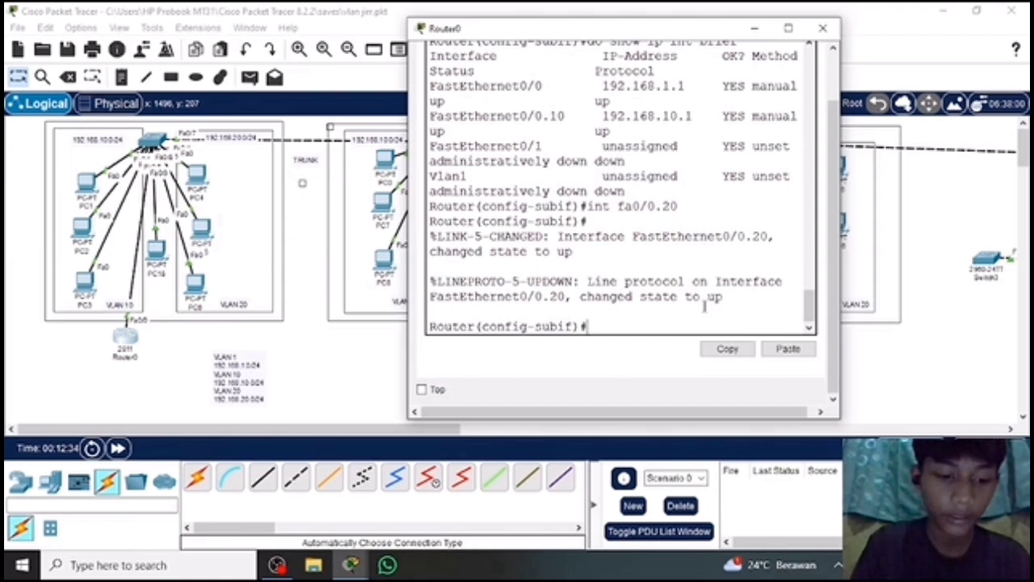
Set 802.1Q encapsulation for VLAN 20 on subinterface fa0/0.20 with "encapsulation dot1q 20".
{"action": "type", "text": "encaps"}
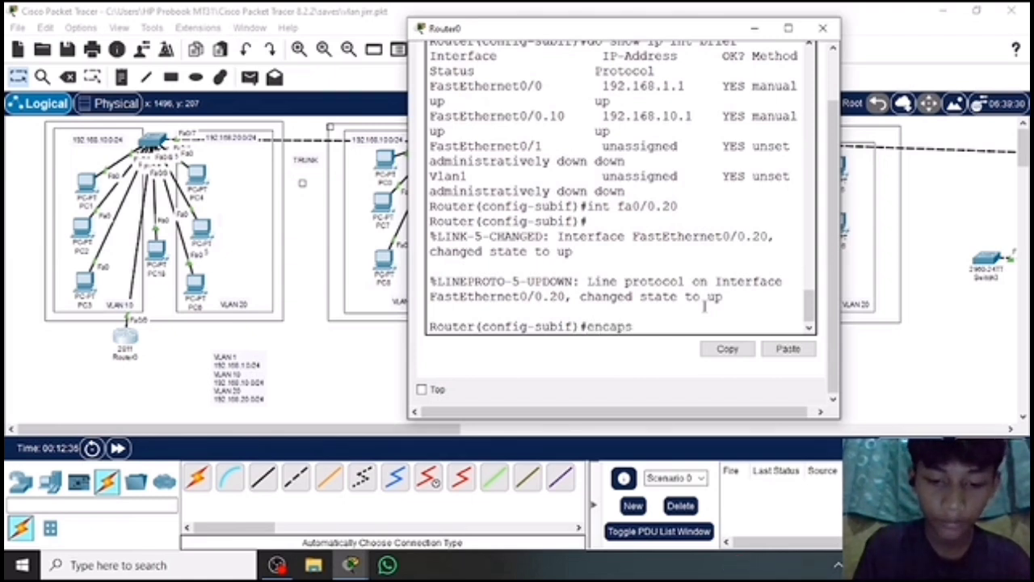
{"action": "type", "text": "ulation"}
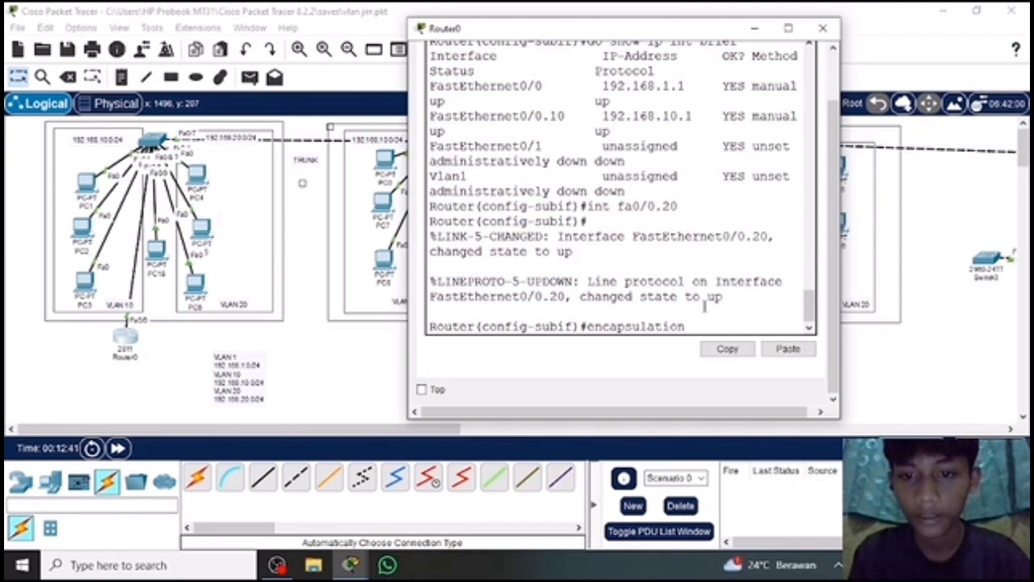
{"action": "type", "text": " dot1q"}
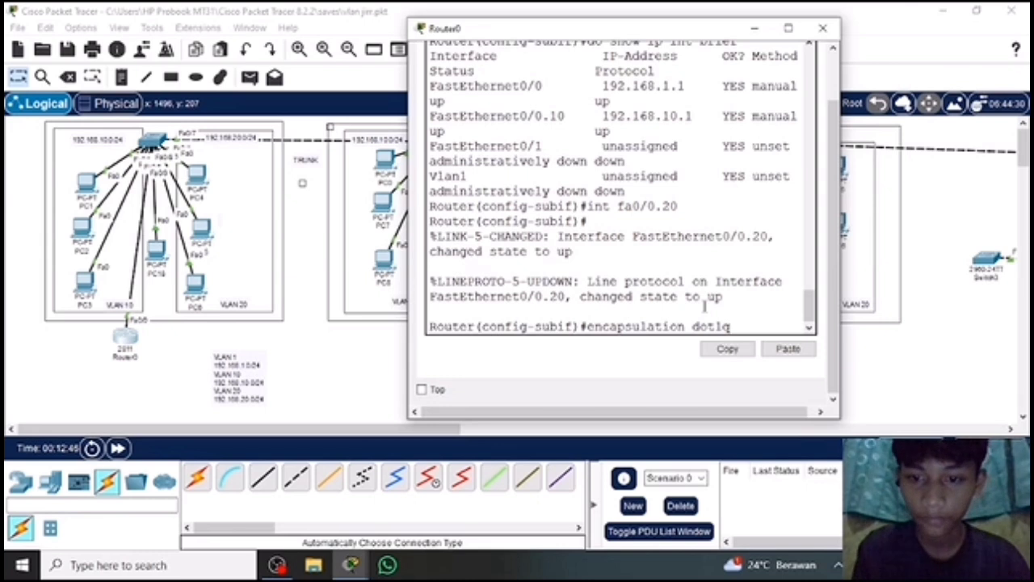
{"action": "type", "text": " 20"}
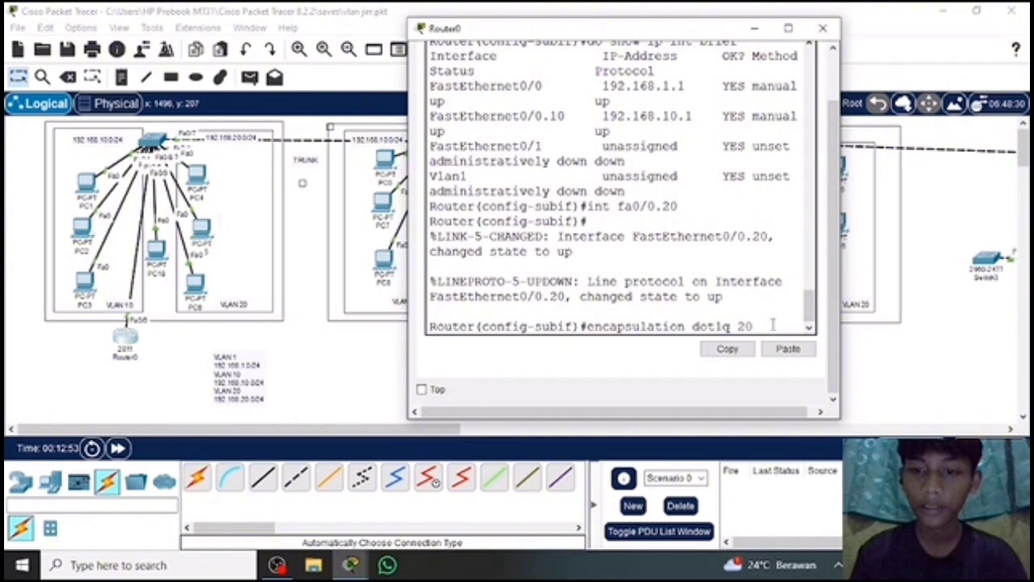
{"action": "key", "text": "Return"}
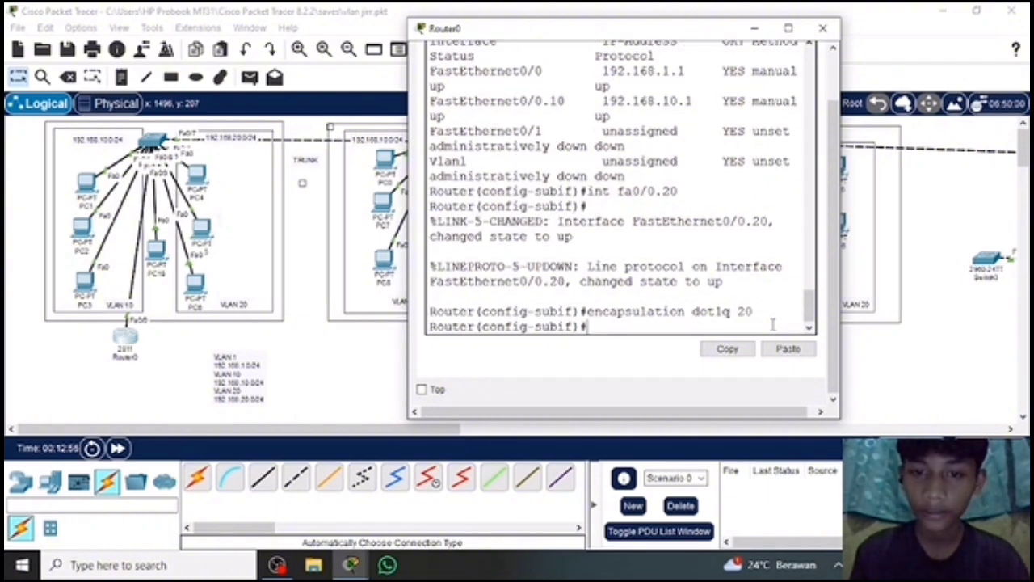
Leave the fa0/0.20 subinterface configuration with "ex" and try to list the router's interfaces with "do show int brief".
{"action": "type", "text": "ex"}
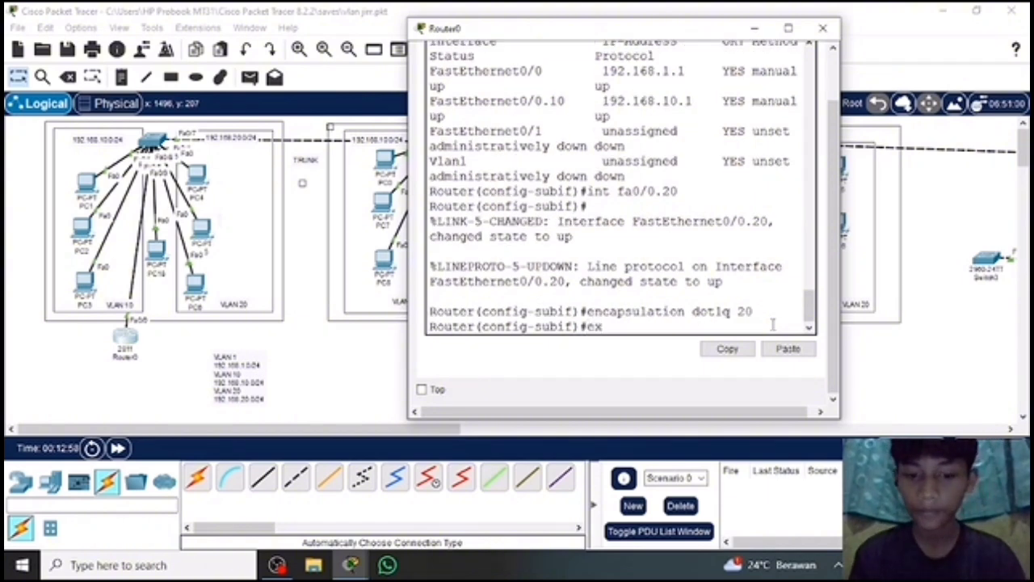
{"action": "key", "text": "Return"}
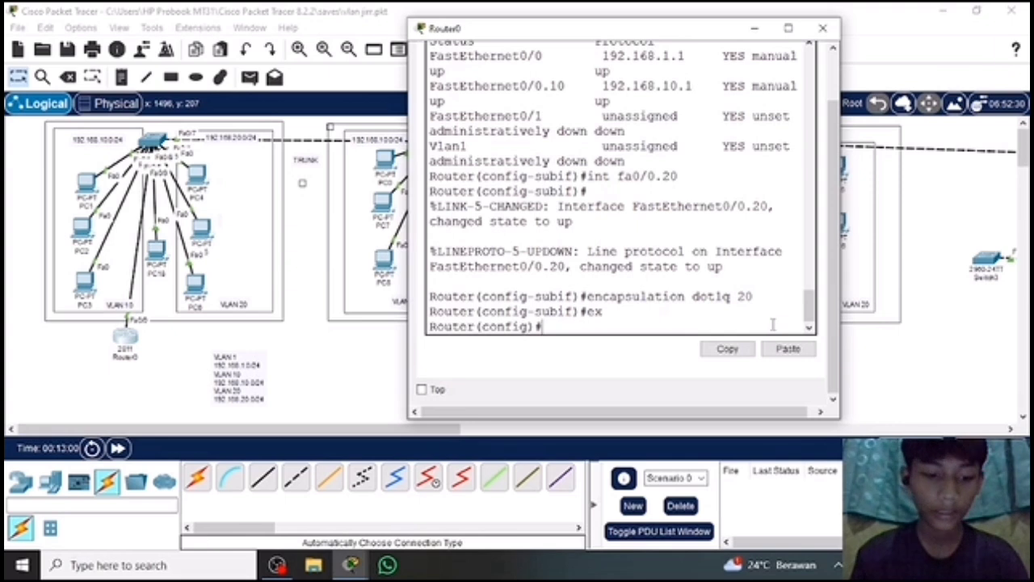
{"action": "type", "text": "do sho"}
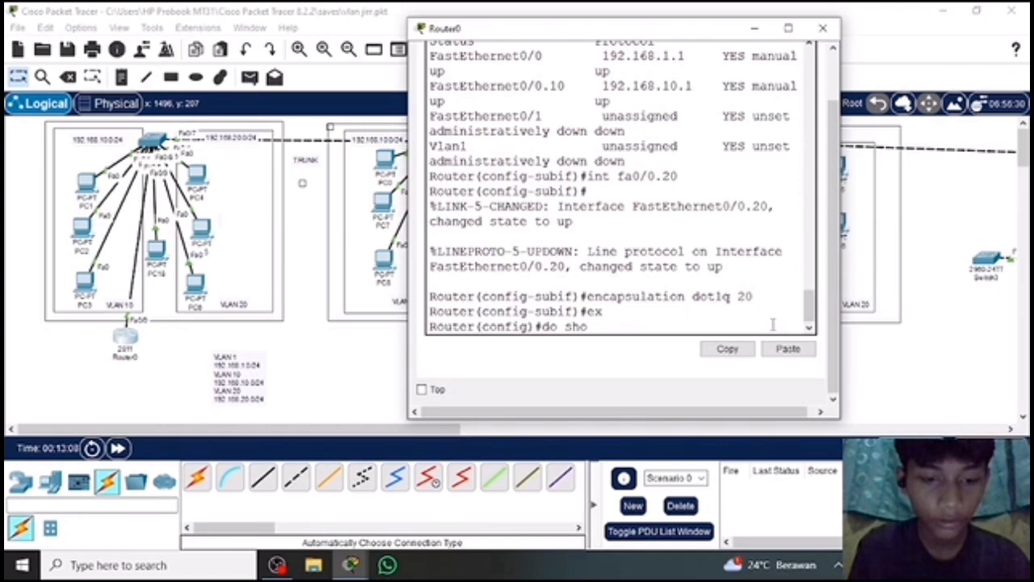
{"action": "type", "text": "w"}
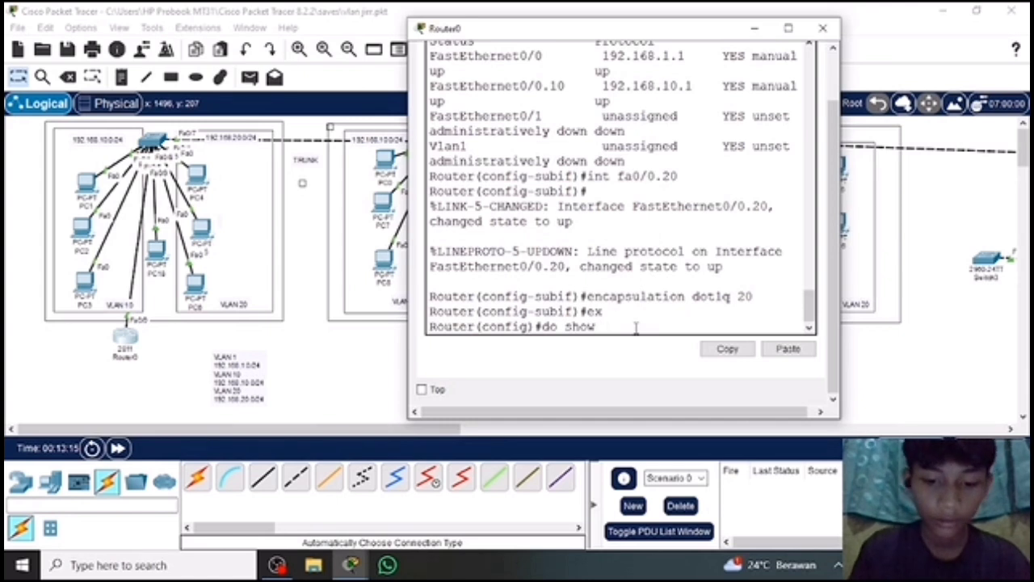
{"action": "type", "text": " i"}
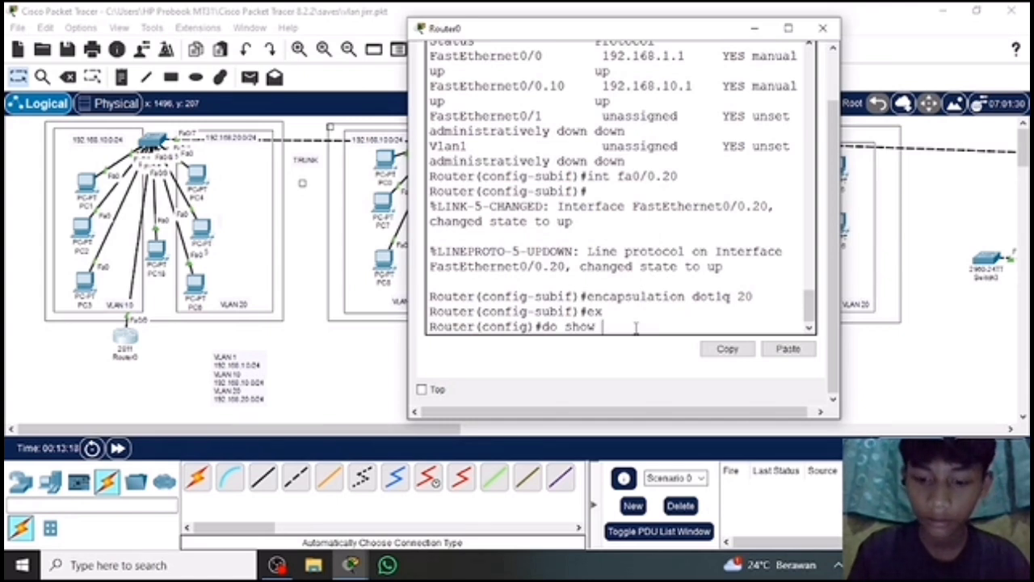
{"action": "type", "text": "nt"}
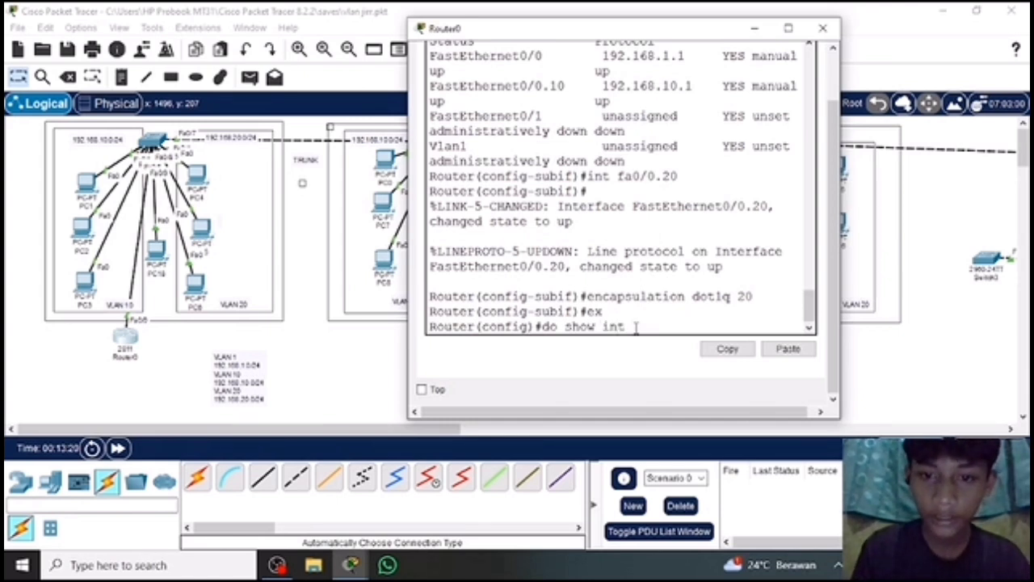
{"action": "type", "text": " brief"}
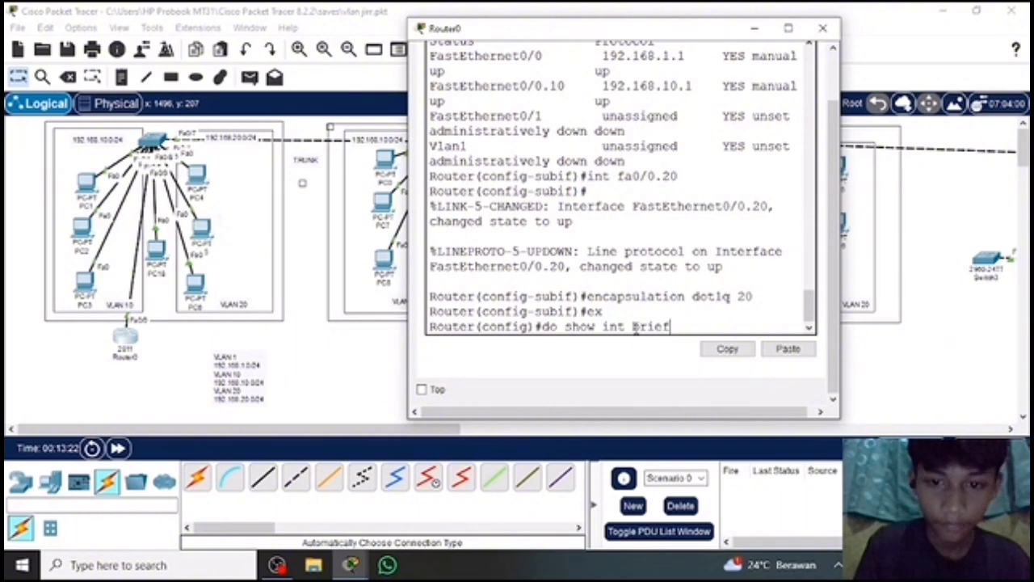
{"action": "key", "text": "Return"}
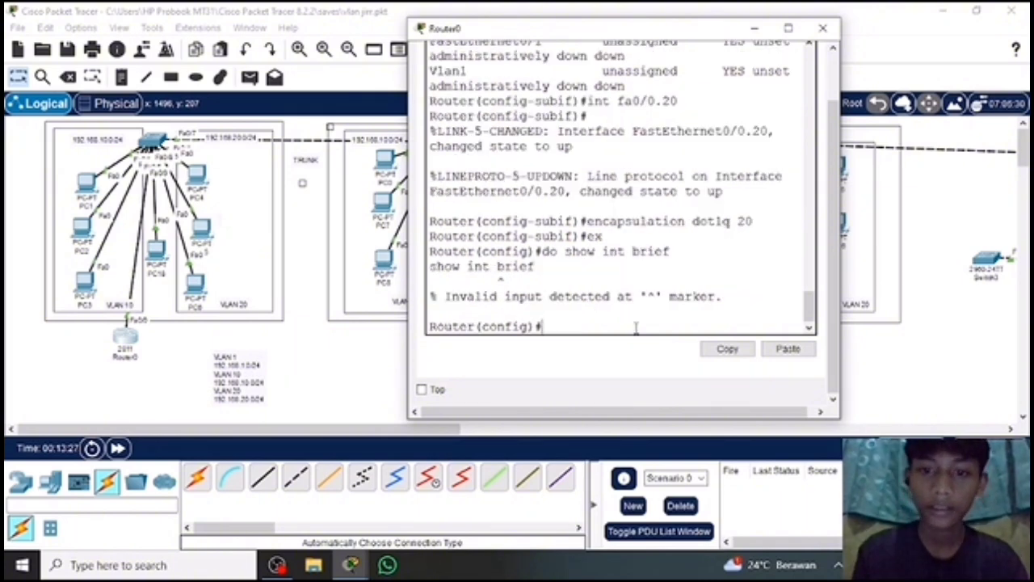
Check the addresses and status of all router interfaces, including fa0/0.20, with "do show ip int brief", and review the earlier console commands.
{"action": "scroll", "coordinate": [659, 178], "scroll_direction": "up", "scroll_amount": 3}
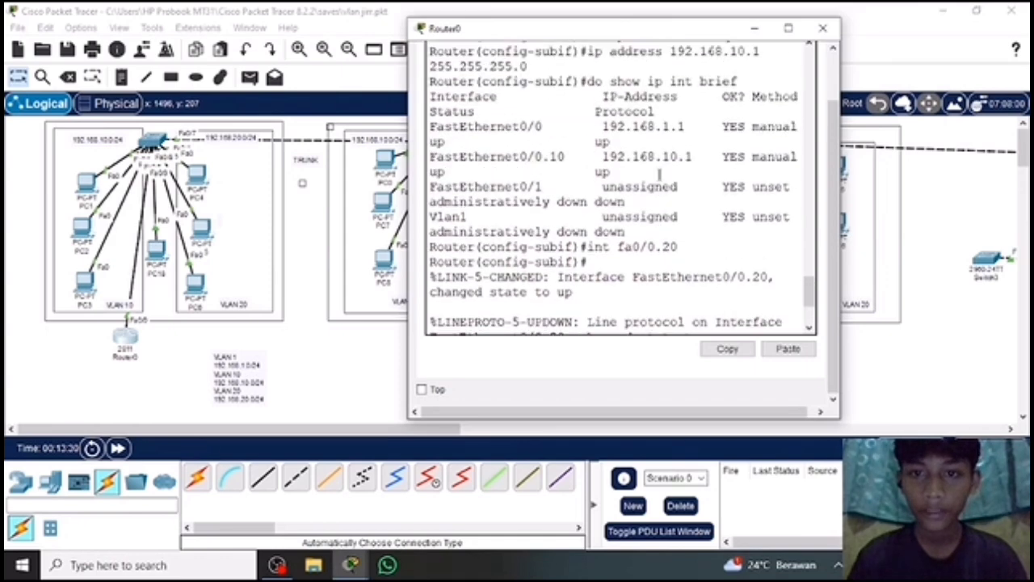
{"action": "scroll", "coordinate": [659, 174], "scroll_direction": "up", "scroll_amount": 4}
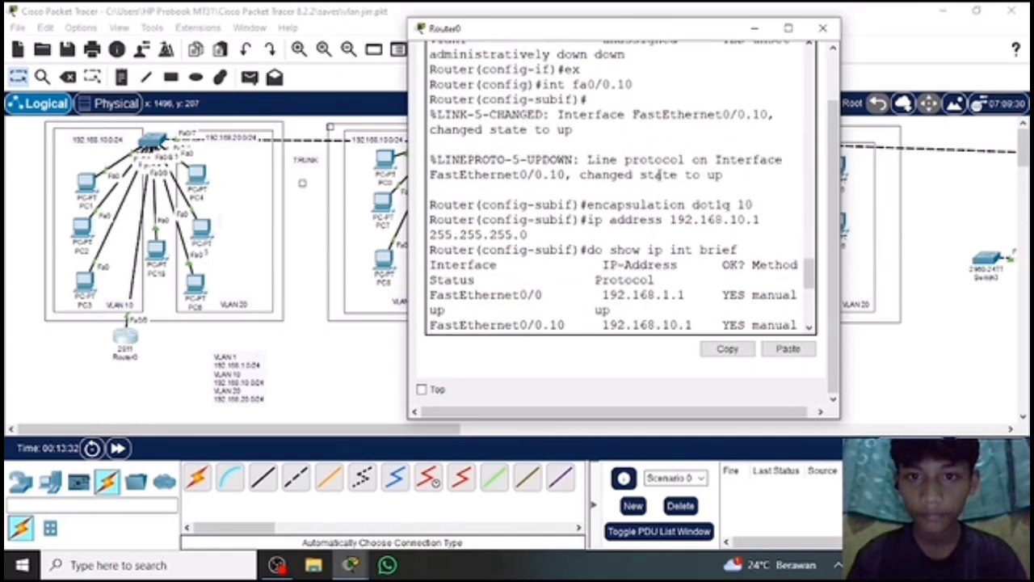
{"action": "scroll", "coordinate": [660, 176], "scroll_direction": "down", "scroll_amount": 7}
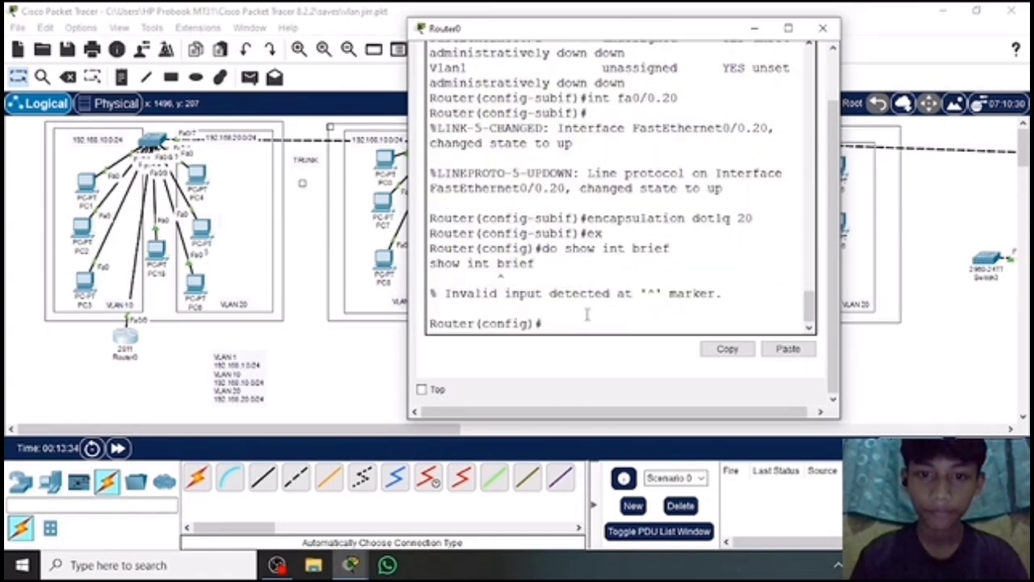
{"action": "type", "text": "do sh"}
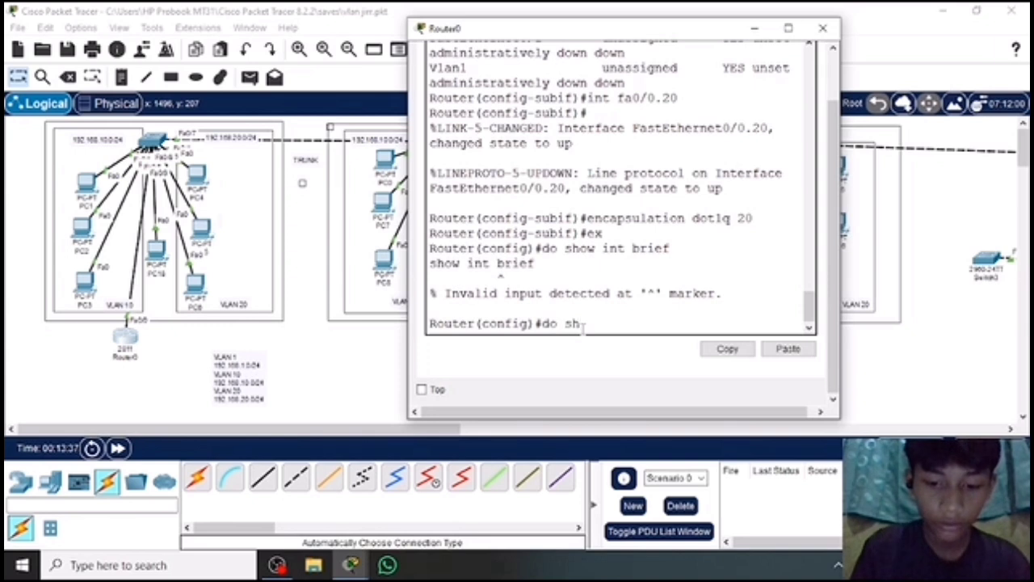
{"action": "type", "text": "ow ip "}
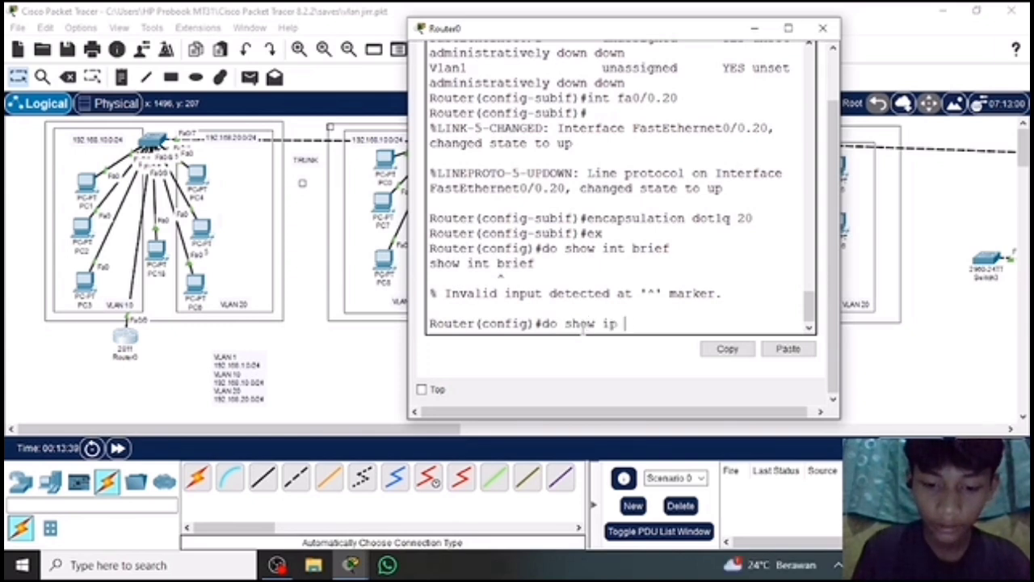
{"action": "type", "text": "int"}
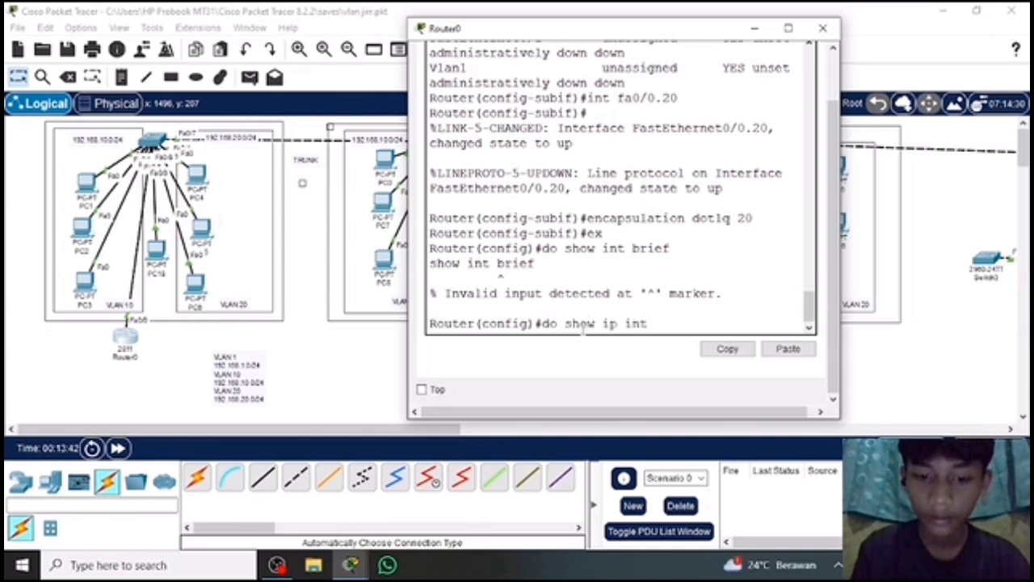
{"action": "type", "text": " brief"}
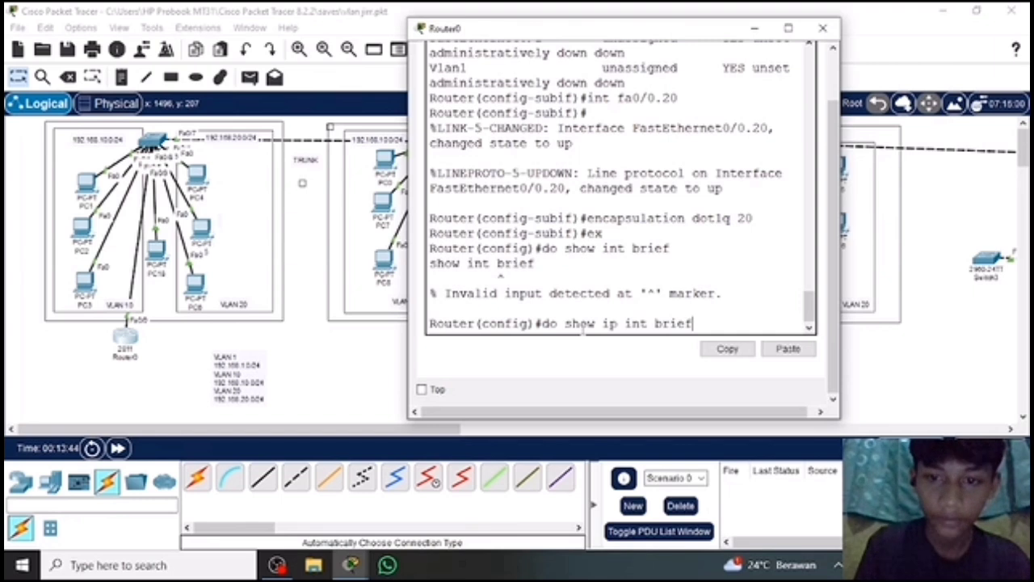
{"action": "key", "text": "Return"}
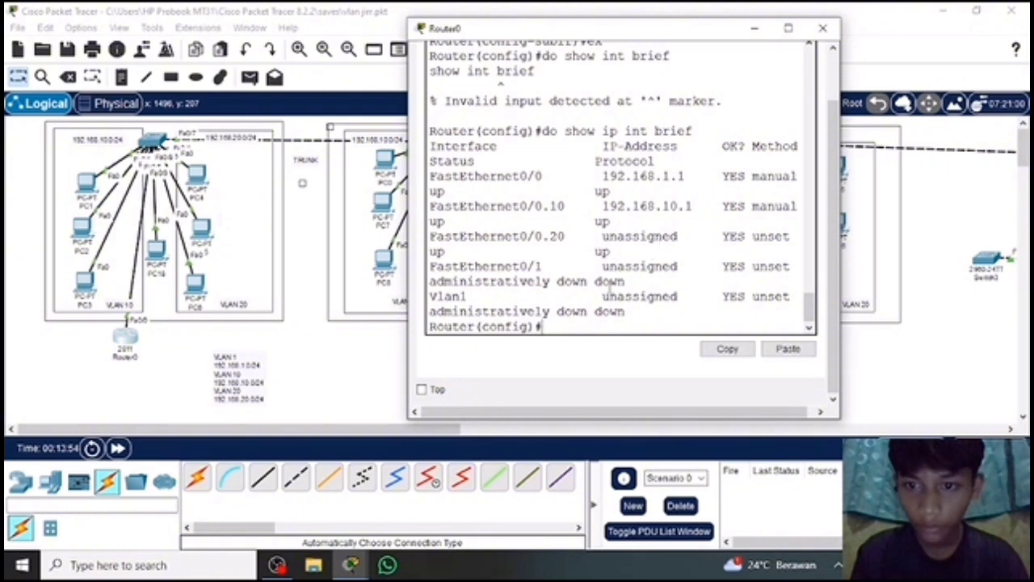
{"action": "scroll", "coordinate": [638, 257], "scroll_direction": "up", "scroll_amount": 5}
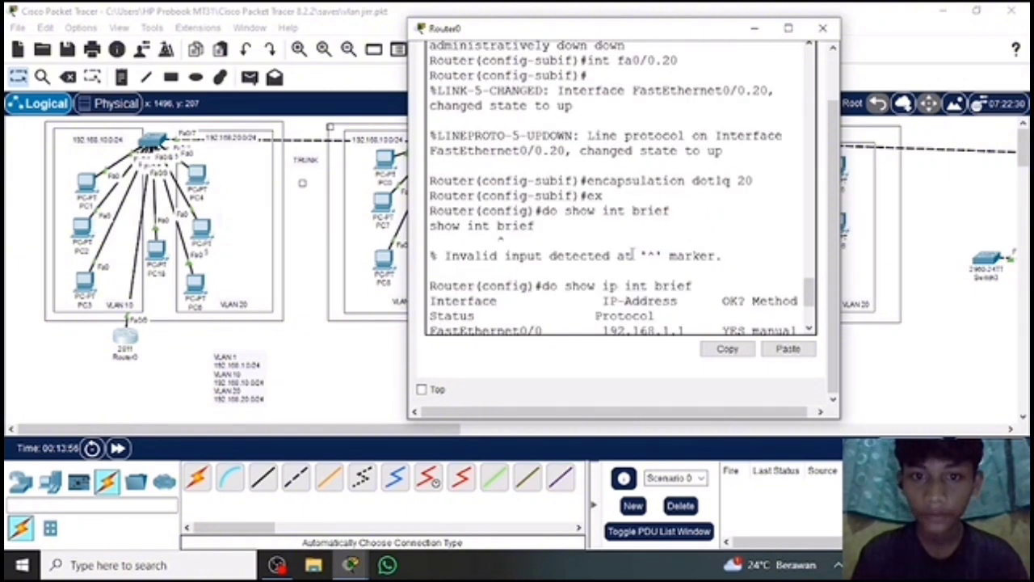
{"action": "scroll", "coordinate": [633, 252], "scroll_direction": "up", "scroll_amount": 5}
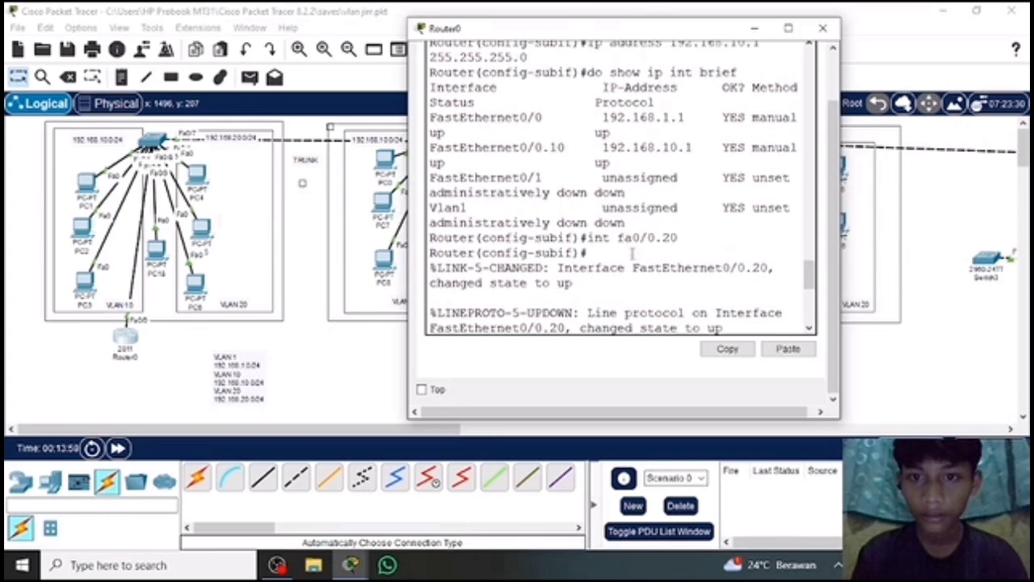
{"action": "scroll", "coordinate": [631, 255], "scroll_direction": "down", "scroll_amount": 10}
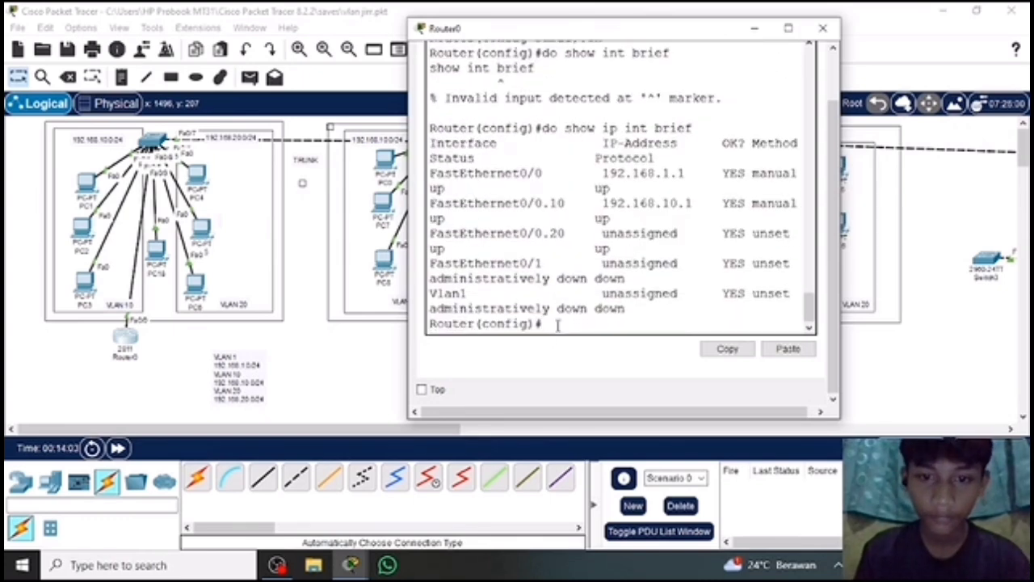
Return to configuring the VLAN 20 subinterface from global configuration mode with "int fa0/0.20".
{"action": "type", "text": "int"}
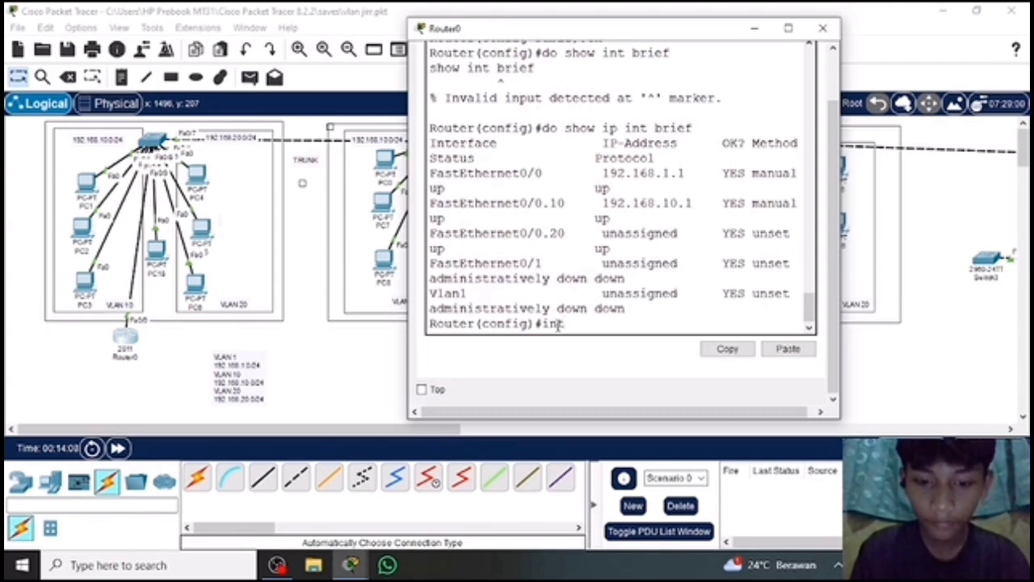
{"action": "type", "text": " fa0"}
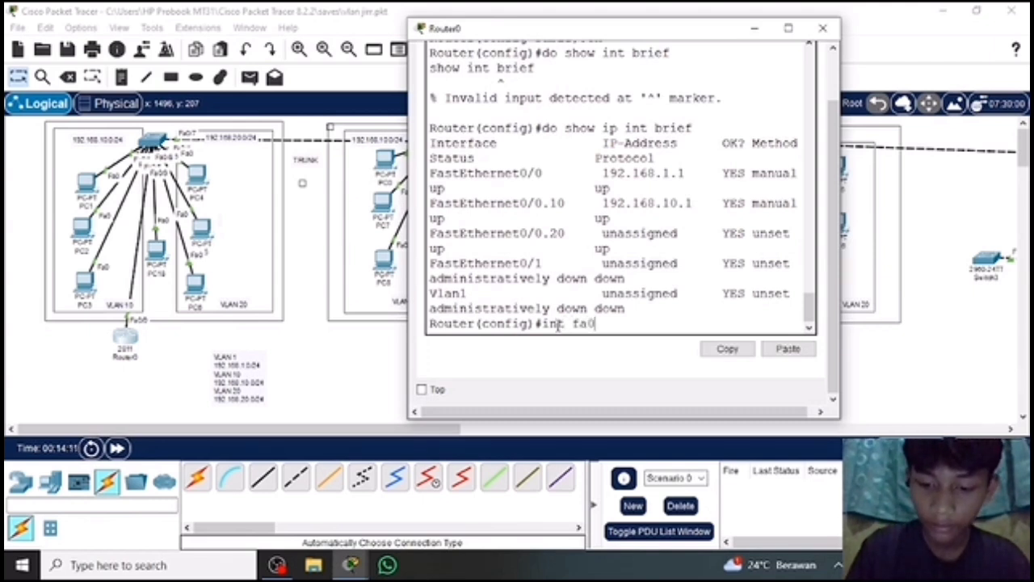
{"action": "type", "text": "/0."}
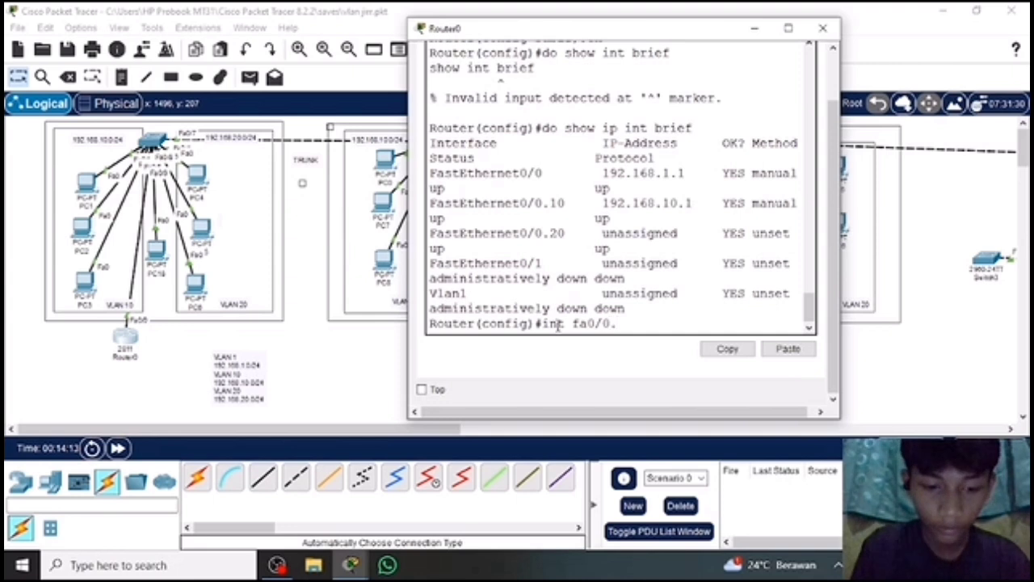
{"action": "type", "text": "20"}
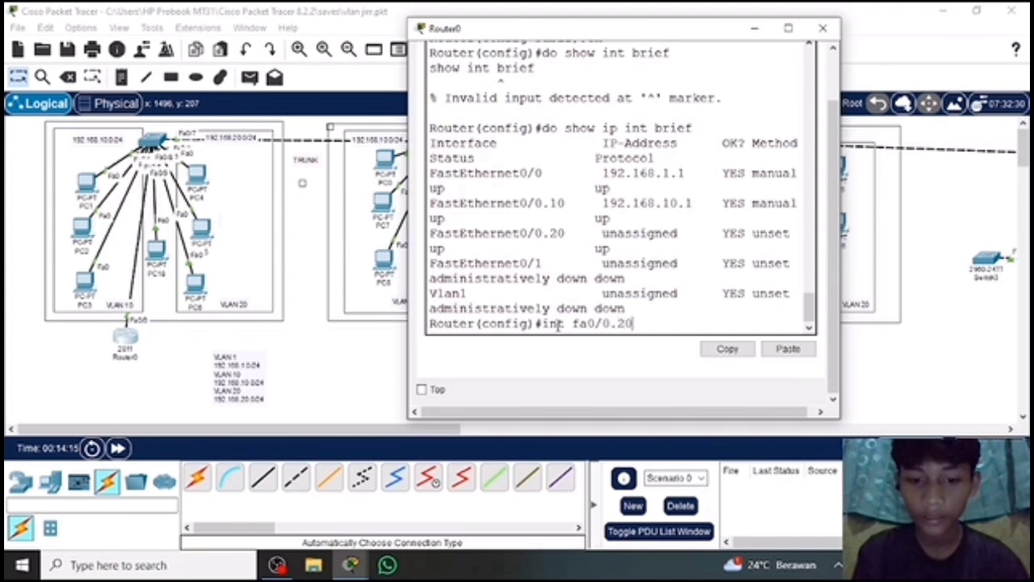
{"action": "key", "text": "Return"}
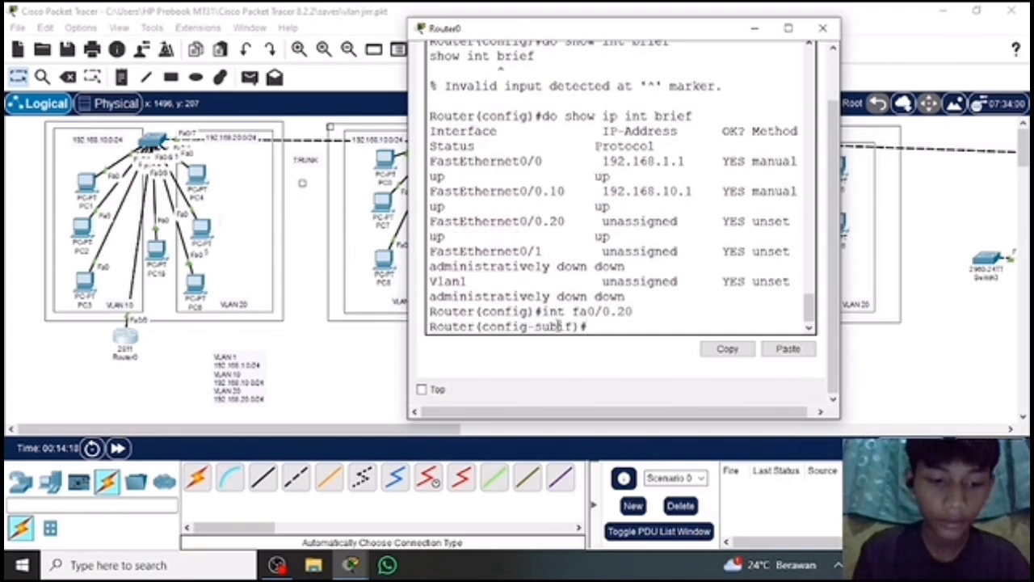
{"action": "type", "text": "encapsulatio"}
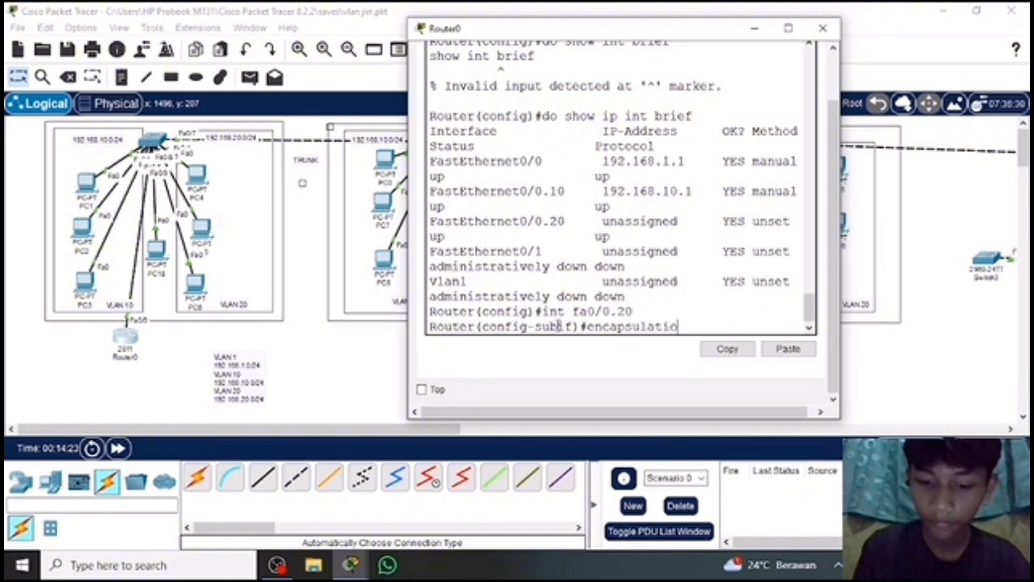
{"action": "type", "text": "n"}
{"action": "key", "text": "Return"}
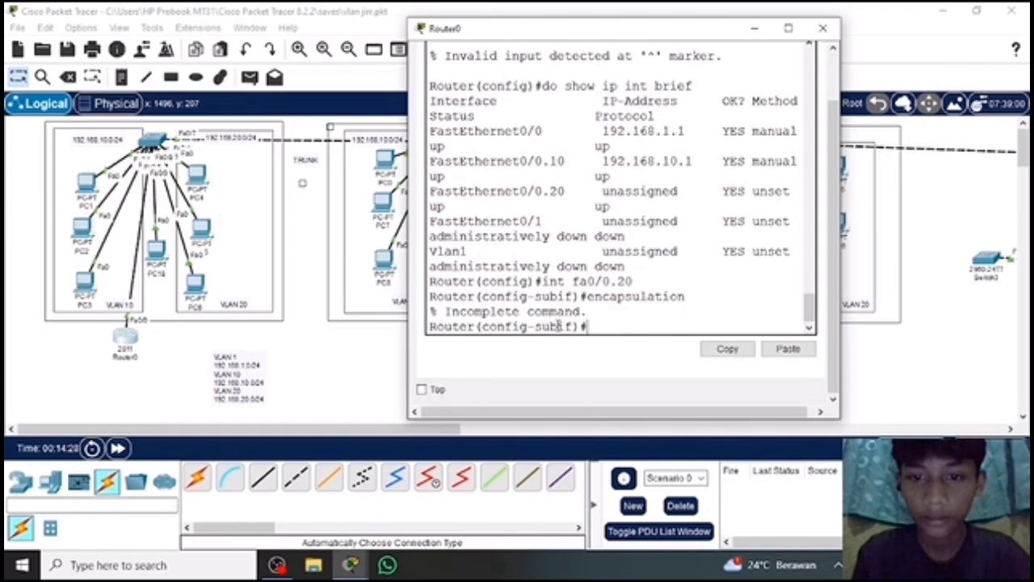
Reapply 802.1Q encapsulation for VLAN 20 on subinterface fa0/0.20 with "encapsulation dot1q 20".
{"action": "type", "text": "encap"}
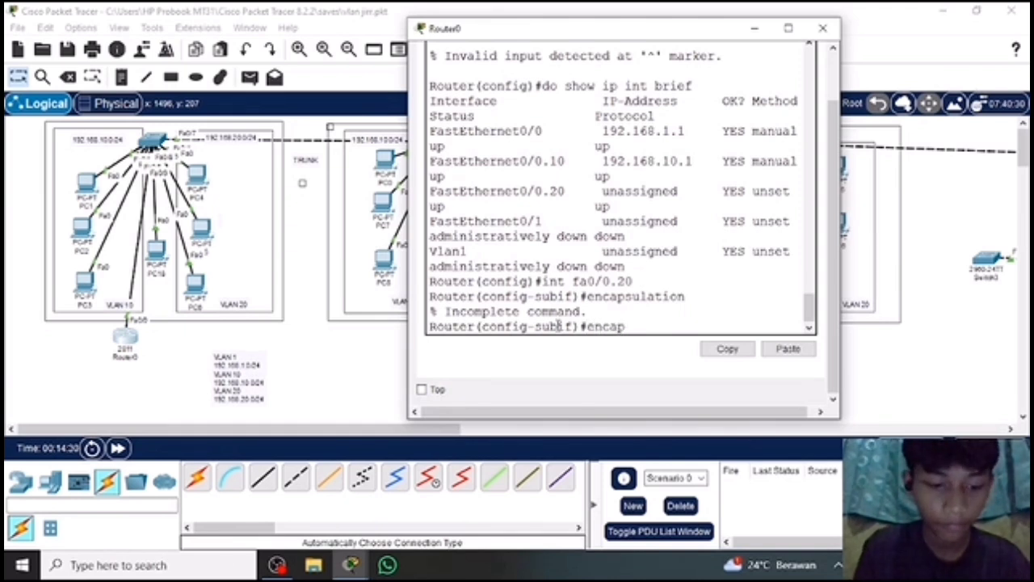
{"action": "type", "text": "sulation"}
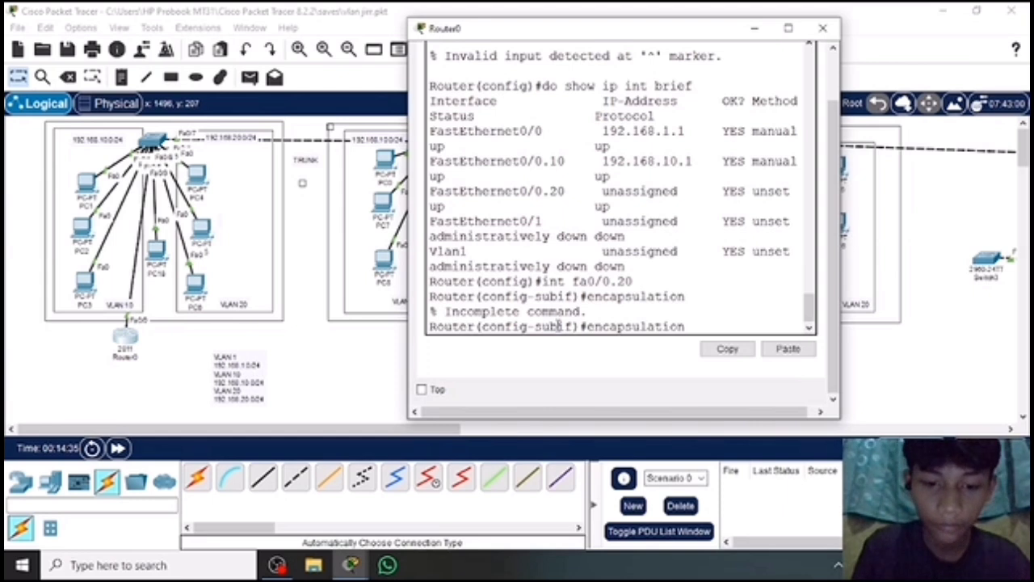
{"action": "type", "text": " dot"}
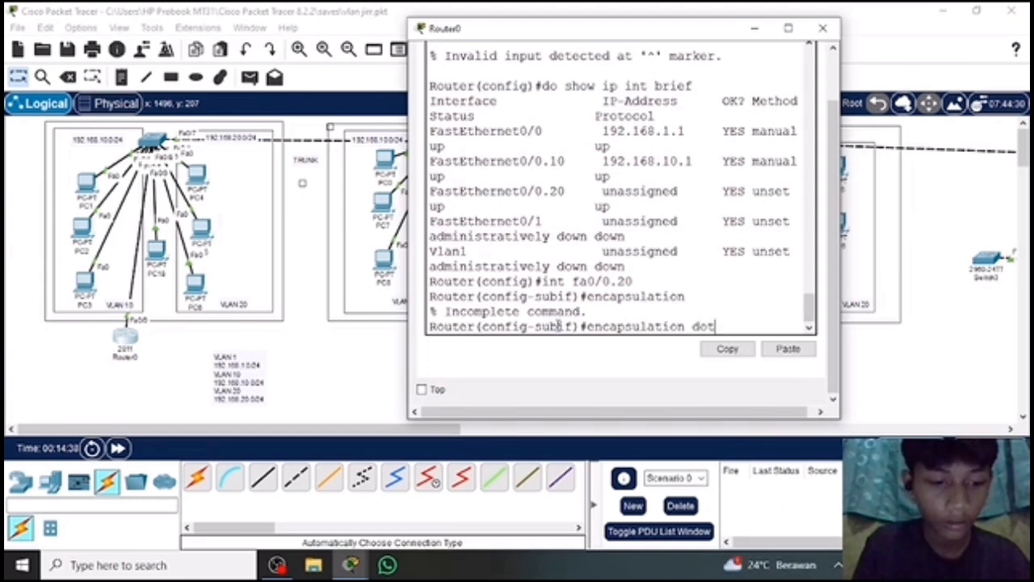
{"action": "type", "text": "1q 20"}
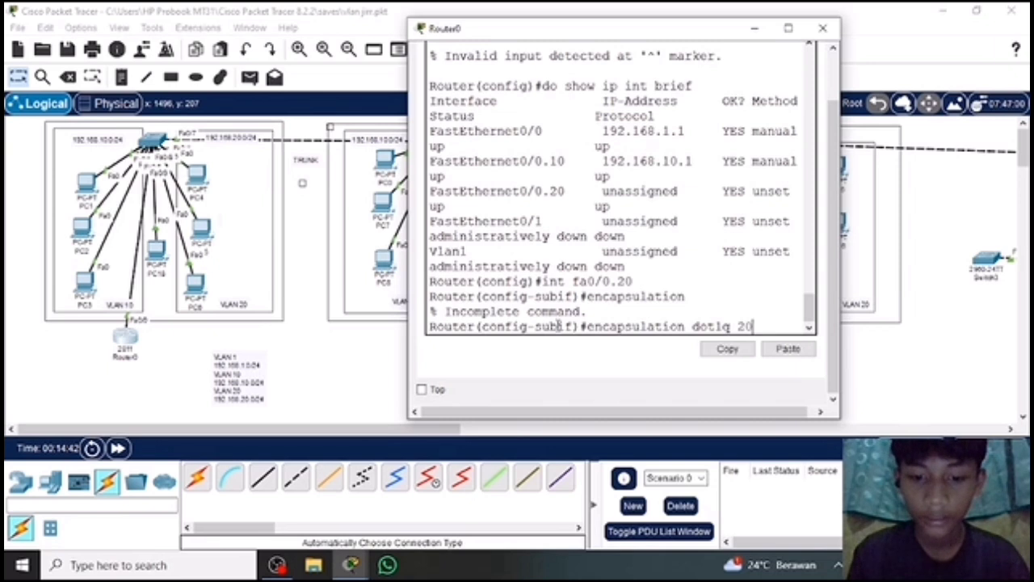
{"action": "key", "text": "Return"}
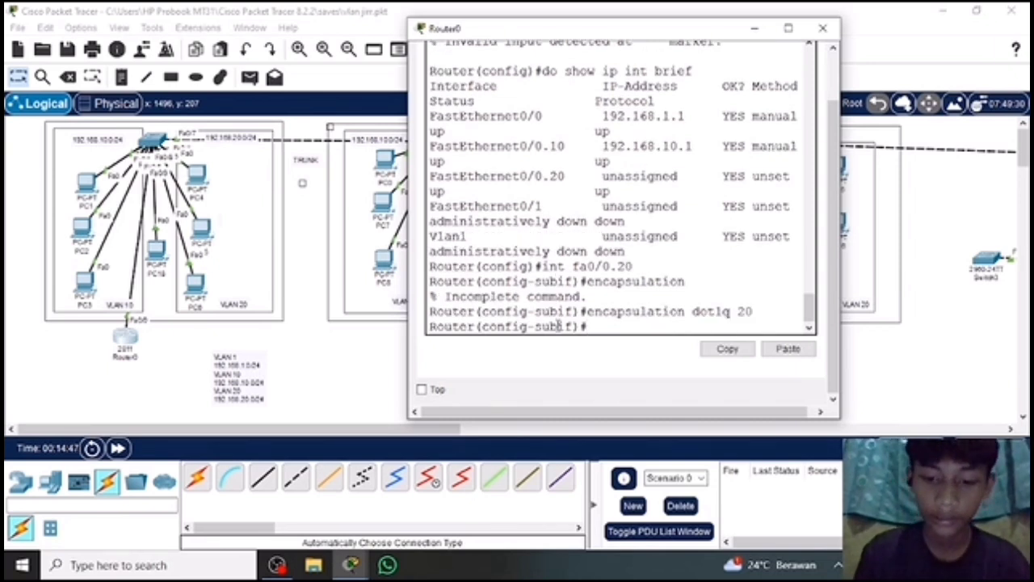
Try to address the fa0/0.20 subinterface with "ip address 192.168.20 255.255.255.0".
{"action": "type", "text": "ip"}
{"action": "key", "text": "BackSpace"}
{"action": "key", "text": "BackSpace"}
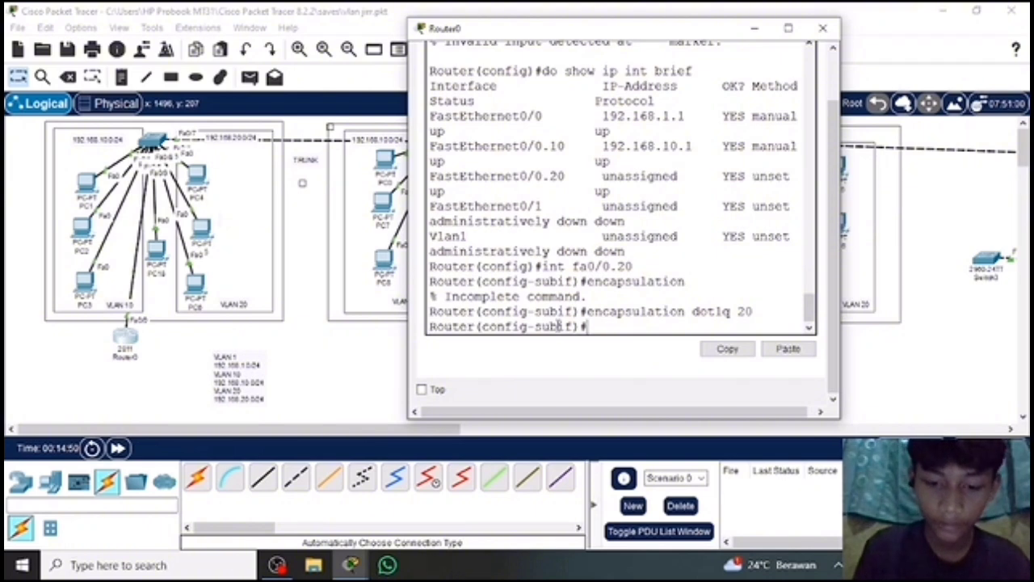
{"action": "type", "text": "ip address"}
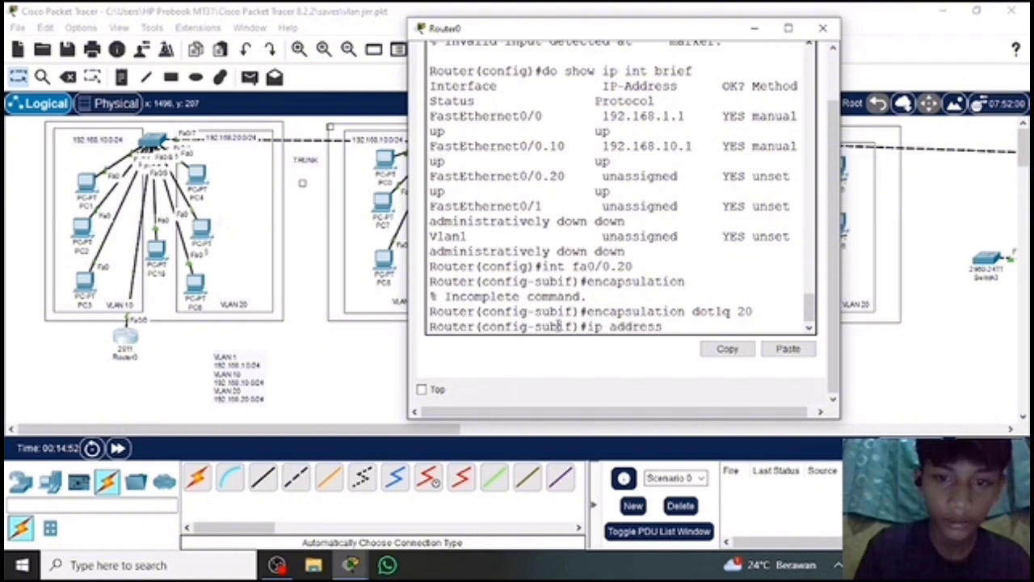
{"action": "type", "text": " 1"}
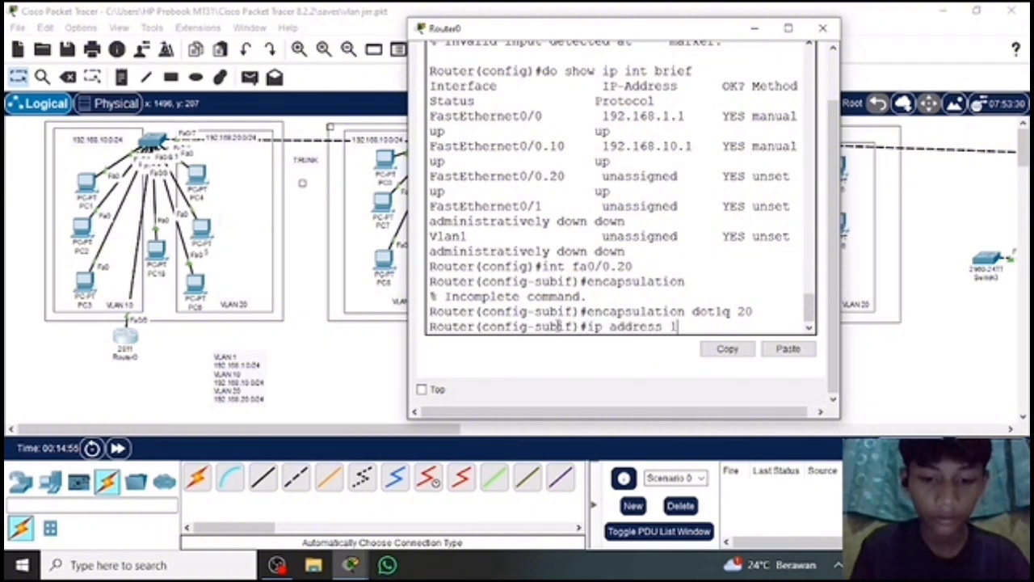
{"action": "type", "text": "92.168"}
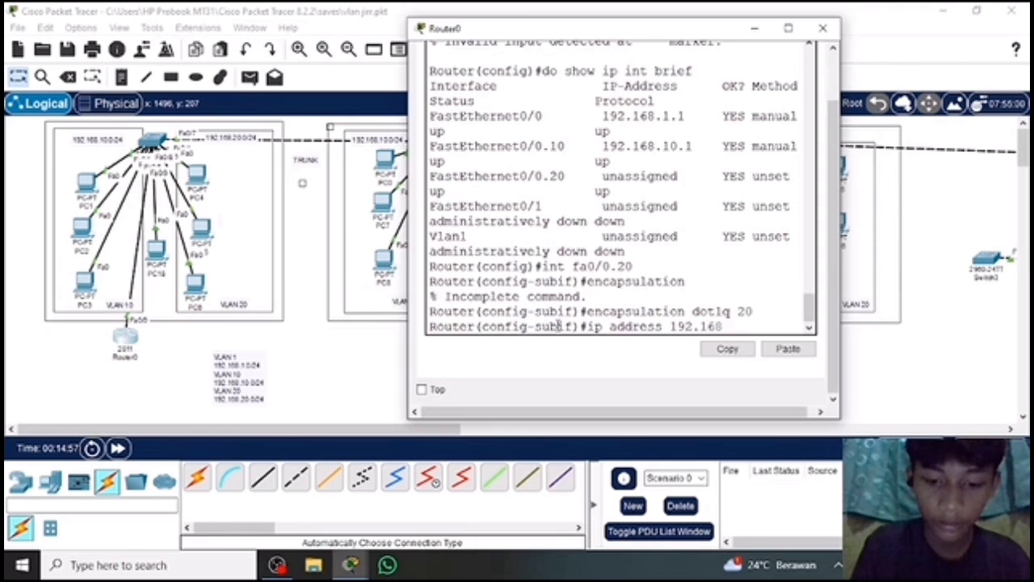
{"action": "type", "text": ".20"}
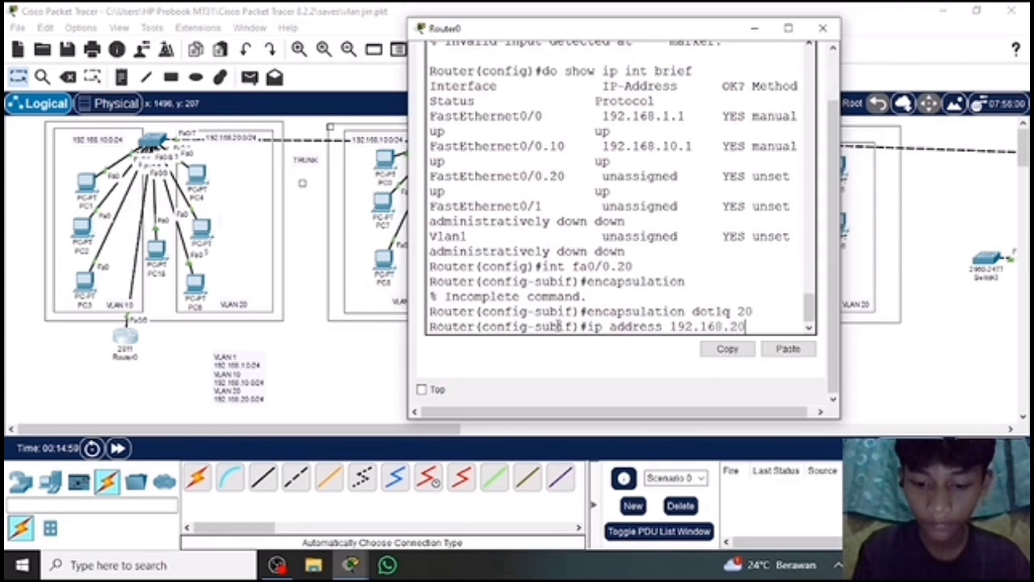
{"action": "type", "text": "."}
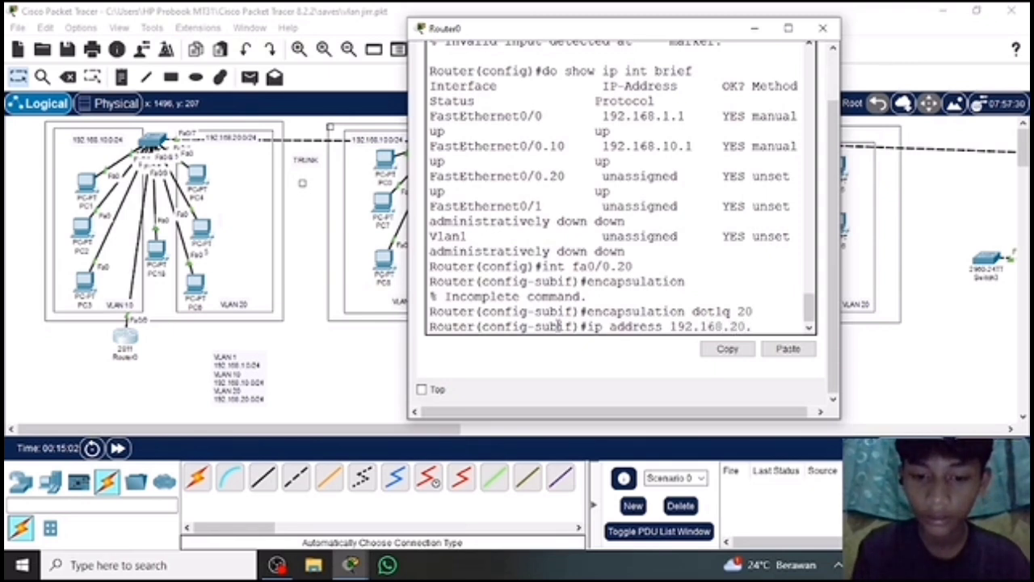
{"action": "key", "text": "BackSpace"}
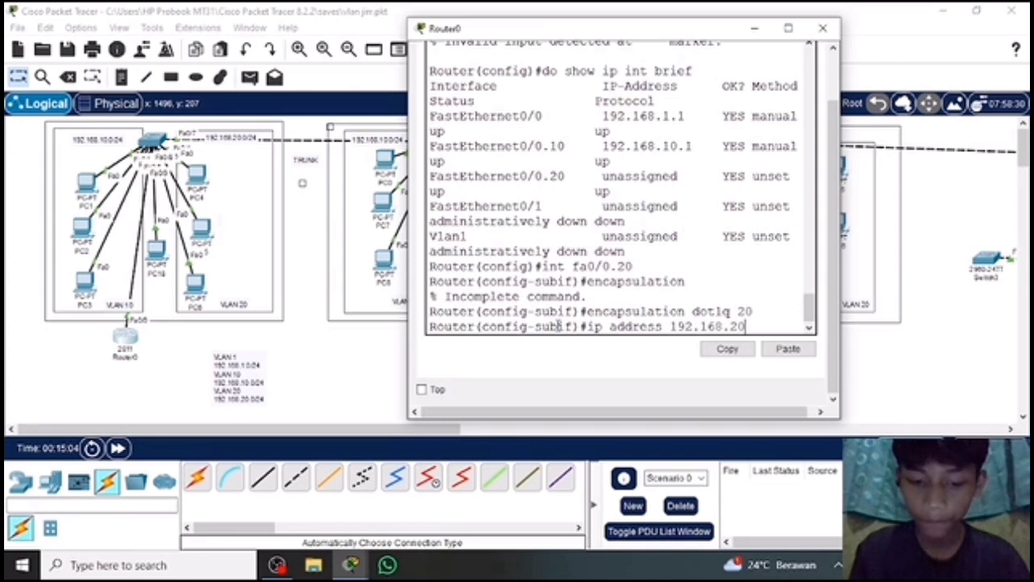
{"action": "type", "text": "255.255.255"}
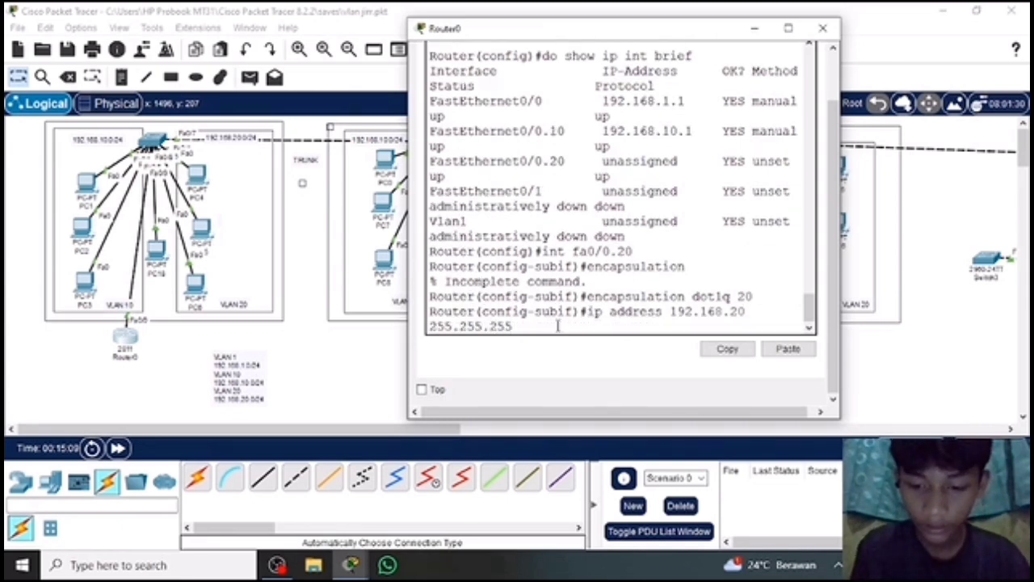
{"action": "type", "text": ".0"}
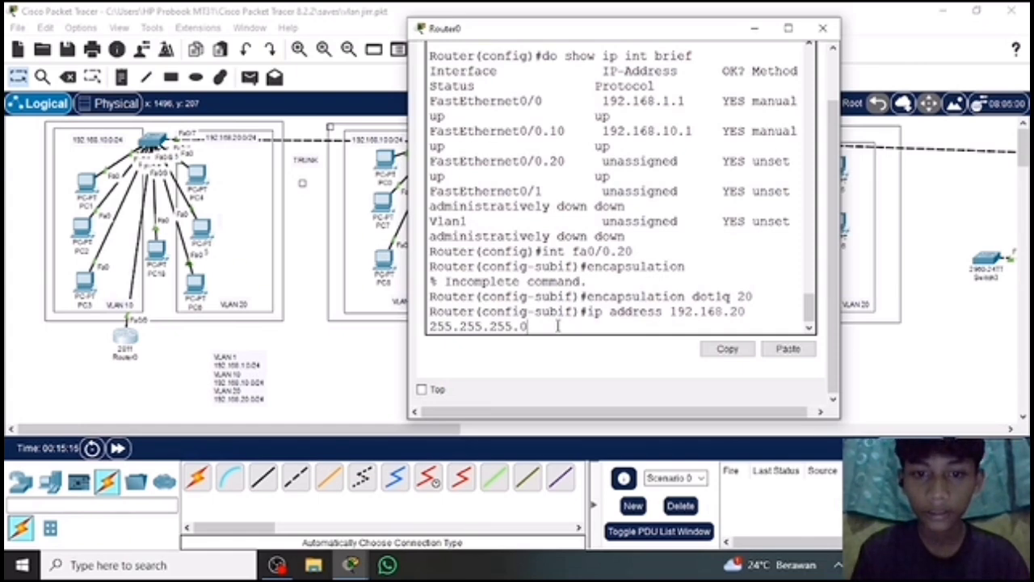
{"action": "scroll", "coordinate": [633, 129], "scroll_direction": "up", "scroll_amount": 2}
{"action": "scroll", "coordinate": [633, 129], "scroll_direction": "down", "scroll_amount": 2}
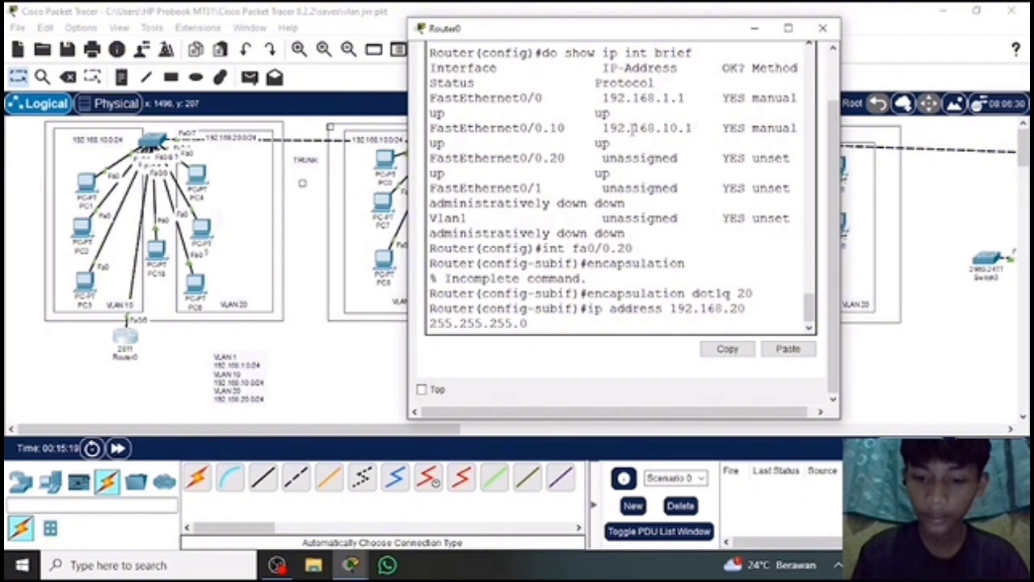
{"action": "key", "text": "Return"}
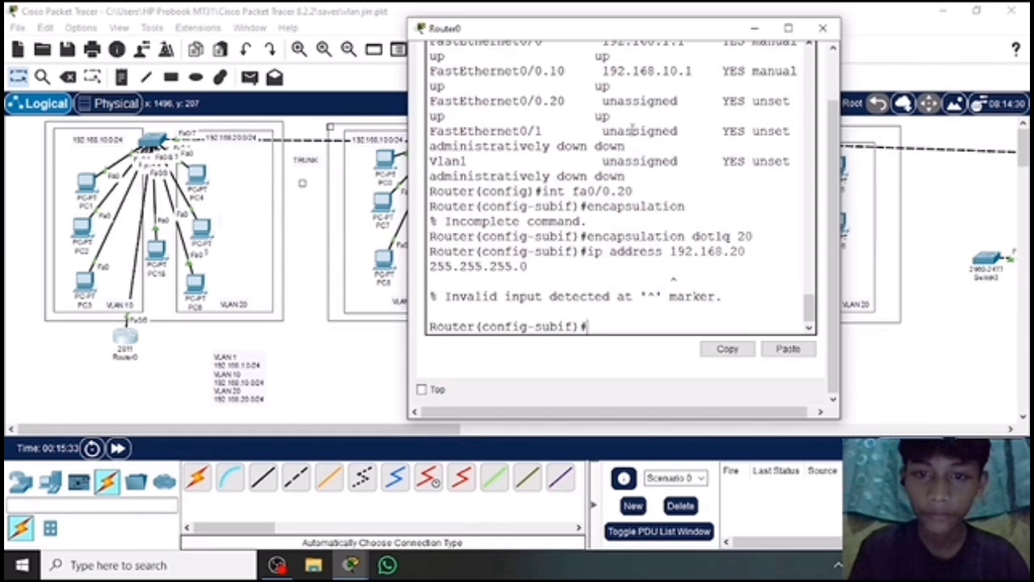
Assign 192.168.20.1 with mask 255.255.255.0 to subinterface fa0/0.20 and return to global configuration mode with "ex".
{"action": "type", "text": "ip"}
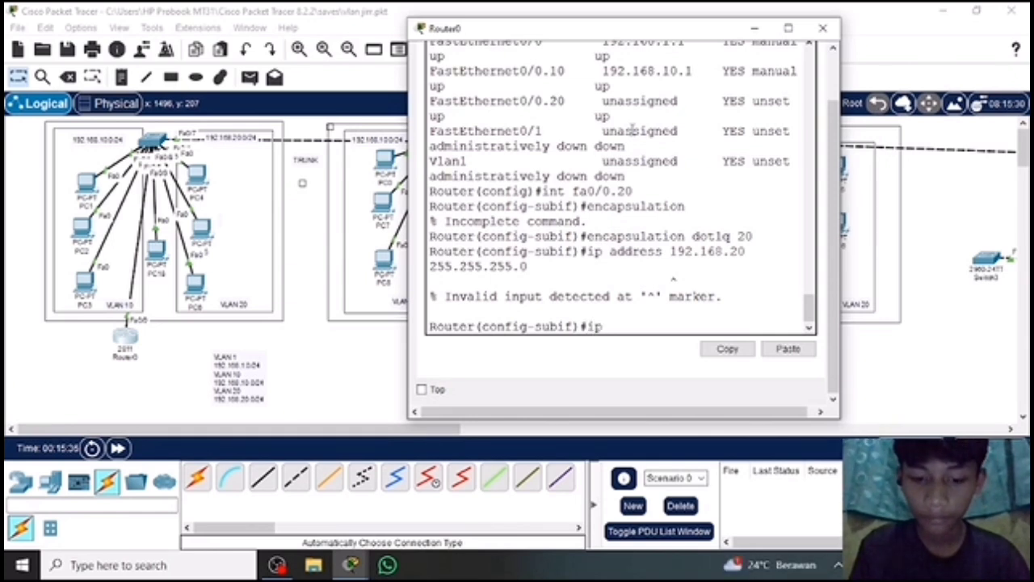
{"action": "type", "text": " address "}
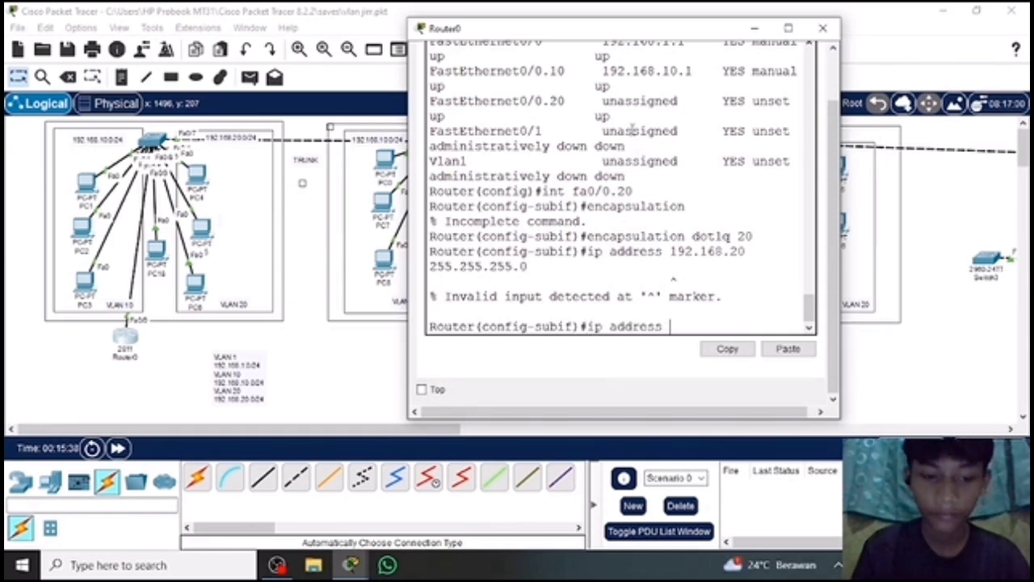
{"action": "type", "text": "192"}
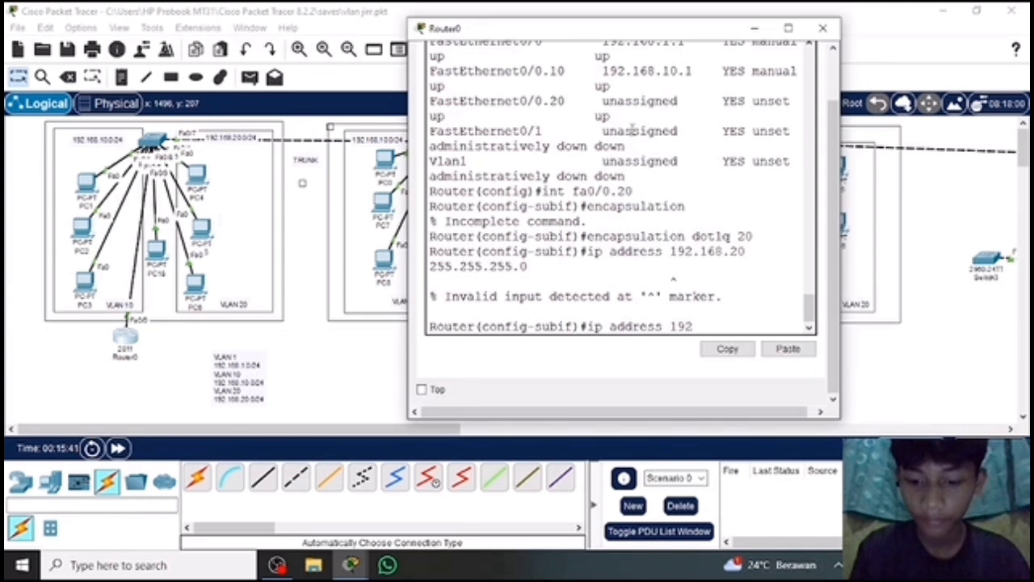
{"action": "type", "text": ".168"}
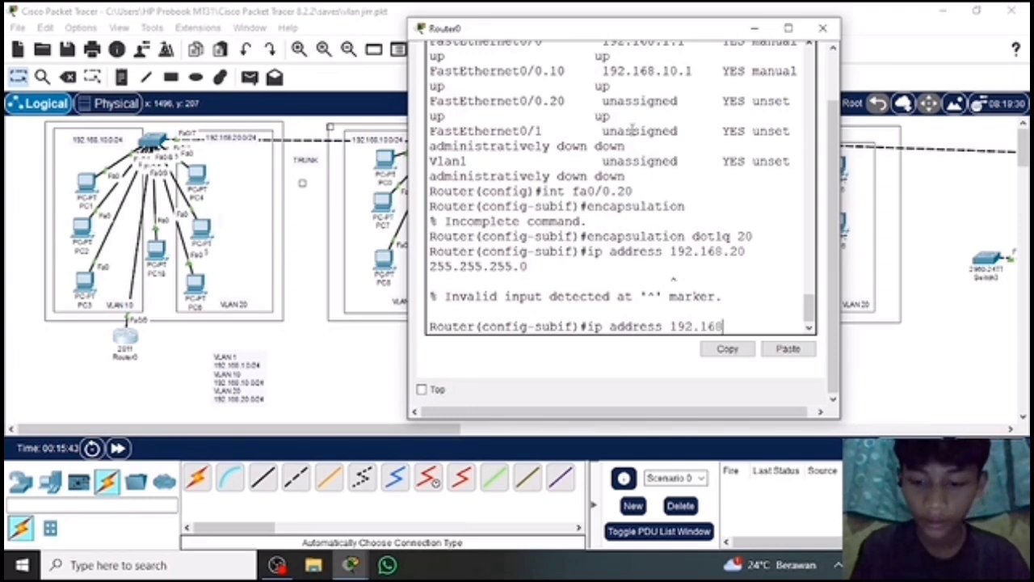
{"action": "type", "text": ".20"}
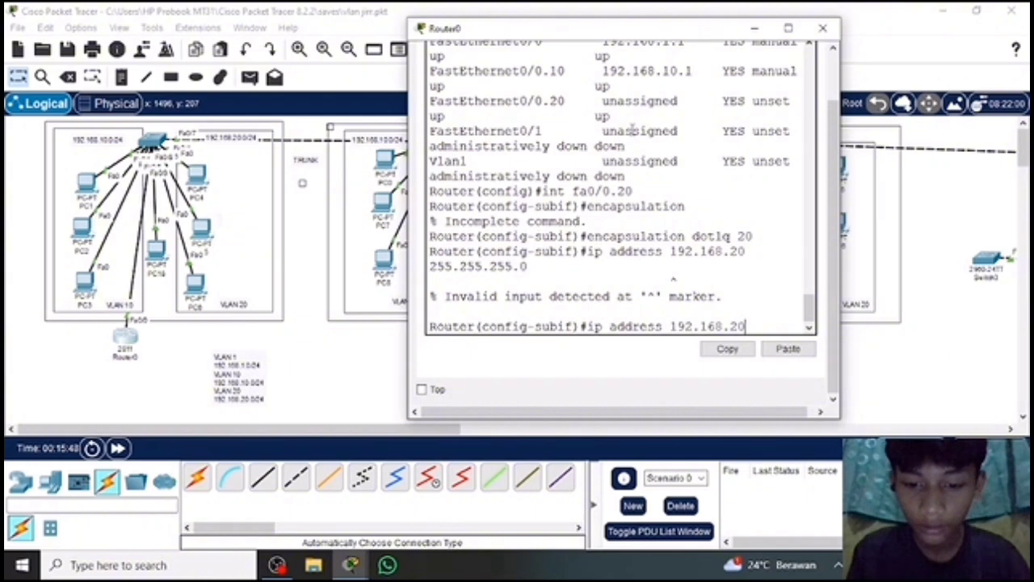
{"action": "type", "text": ".1"}
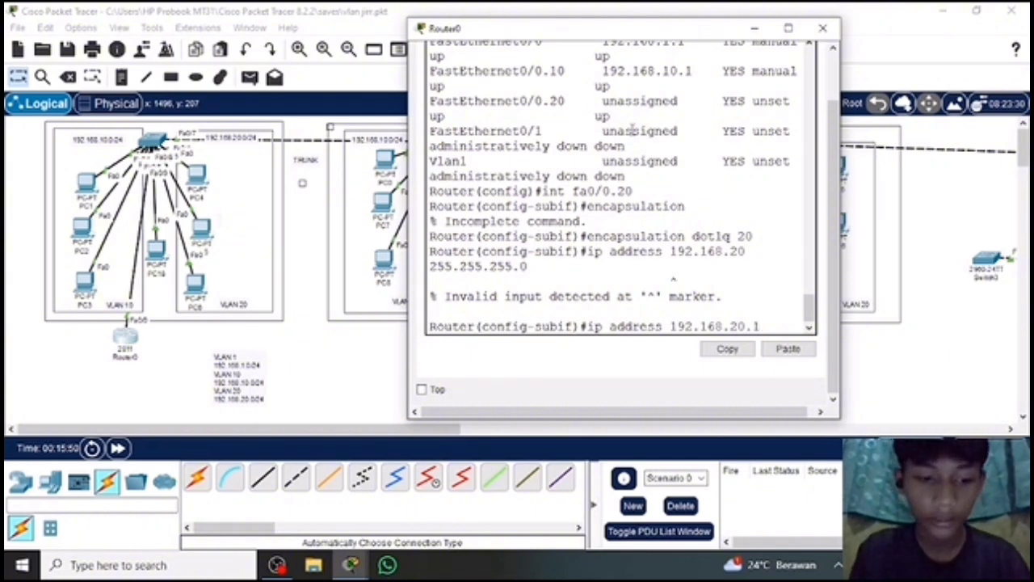
{"action": "type", "text": " 255"}
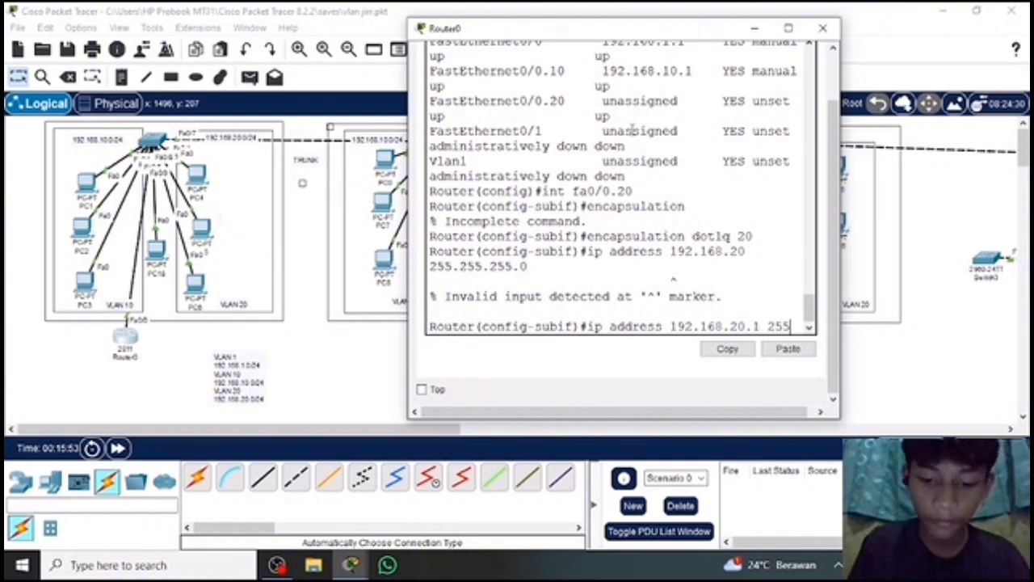
{"action": "type", "text": ".255.255"}
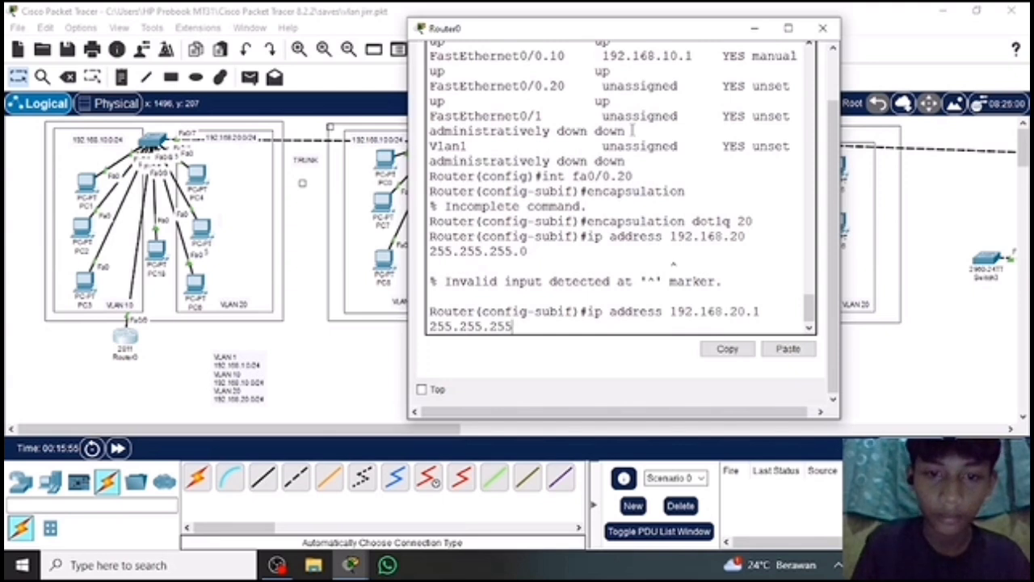
{"action": "type", "text": ".0"}
{"action": "key", "text": "Return"}
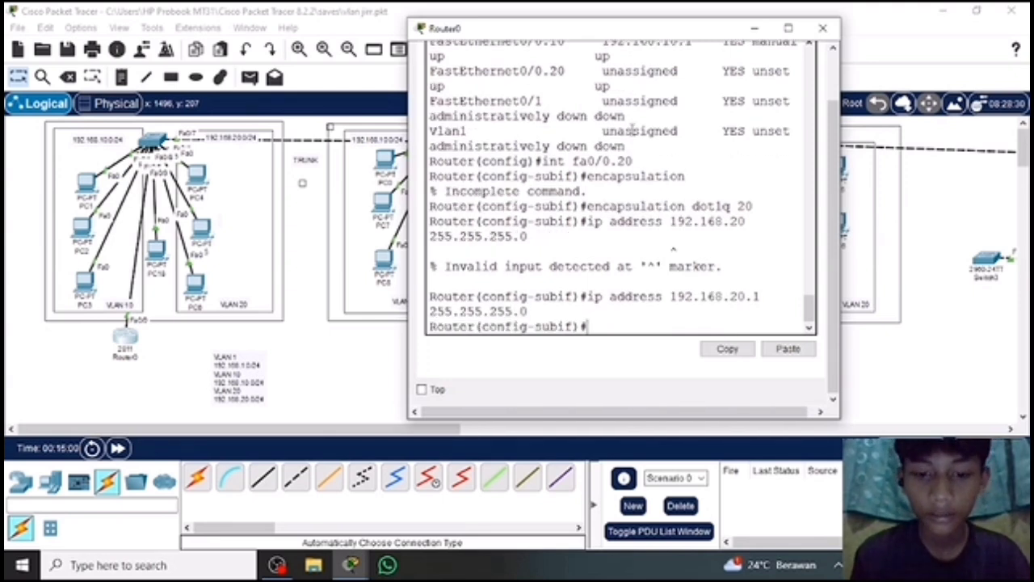
{"action": "type", "text": "ex"}
{"action": "key", "text": "Return"}
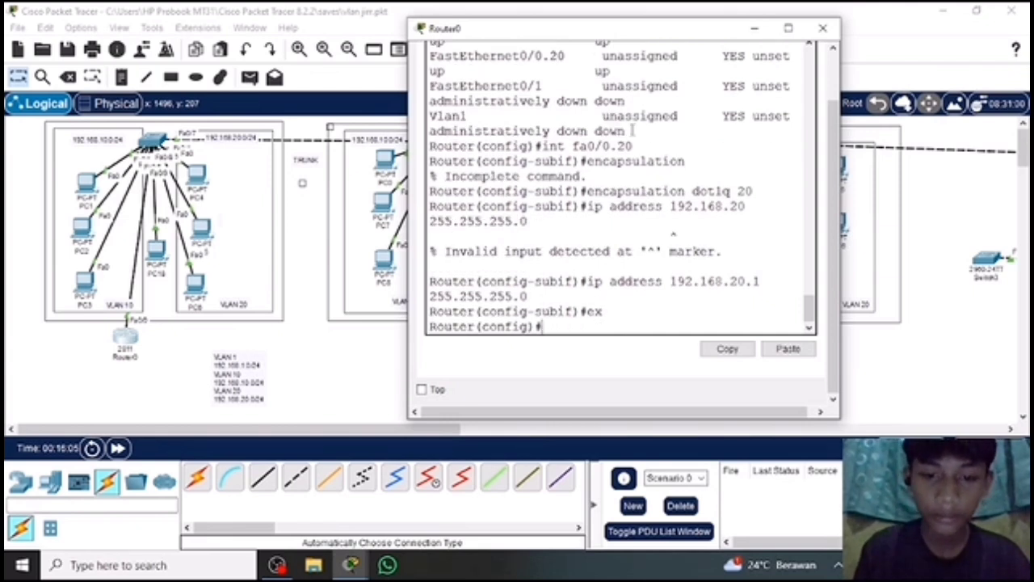
Try to list the router's interfaces from global configuration mode with "do show int brief".
{"action": "type", "text": "do shoe"}
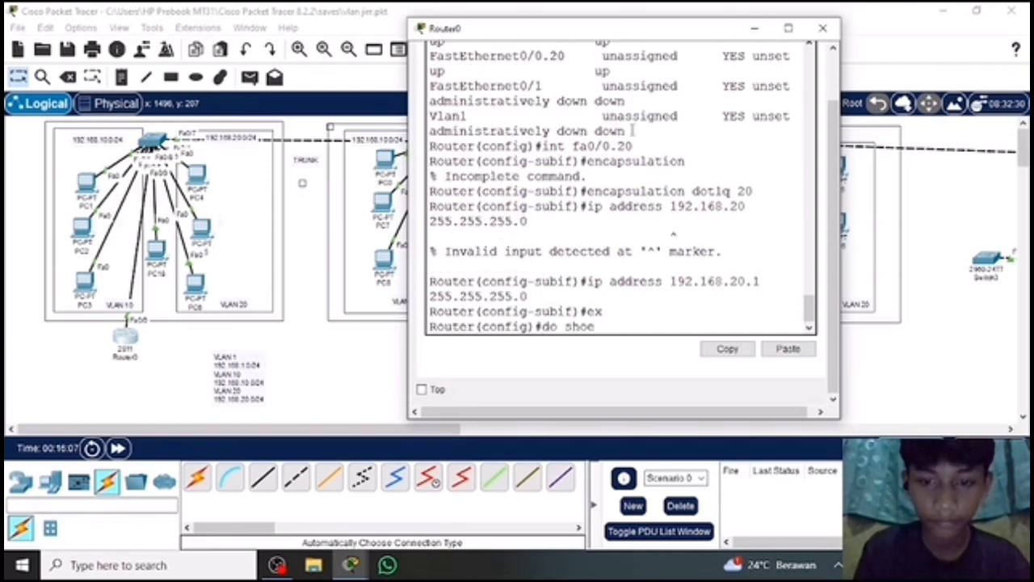
{"action": "key", "text": "BackSpace"}
{"action": "type", "text": "w"}
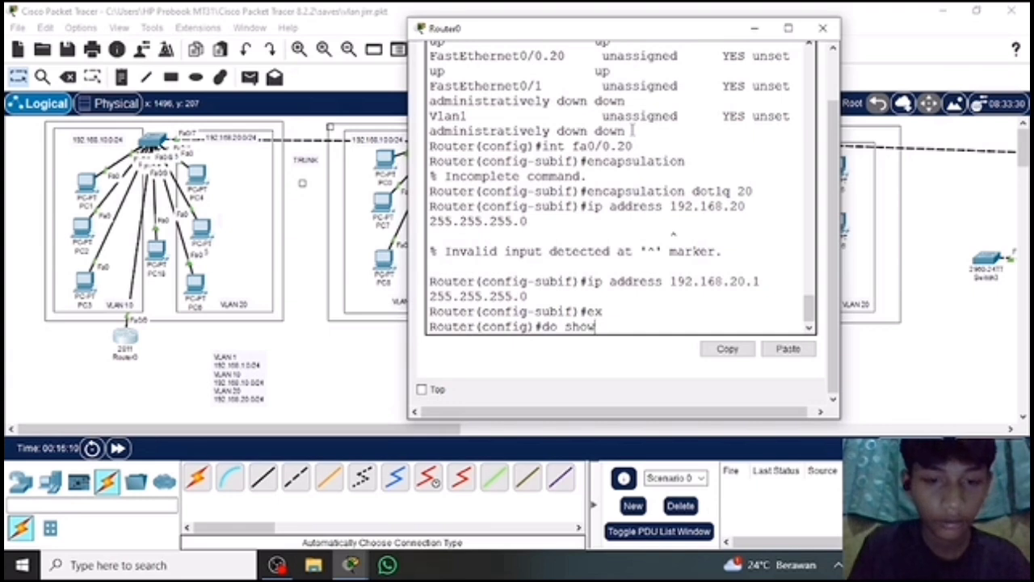
{"action": "type", "text": " ip"}
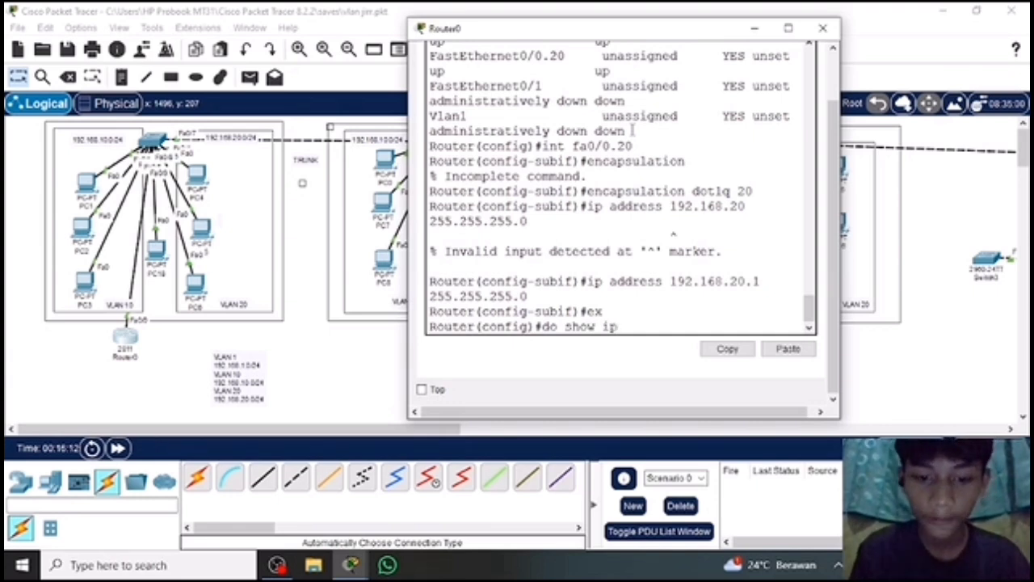
{"action": "key", "text": "BackSpace"}
{"action": "type", "text": "nt"}
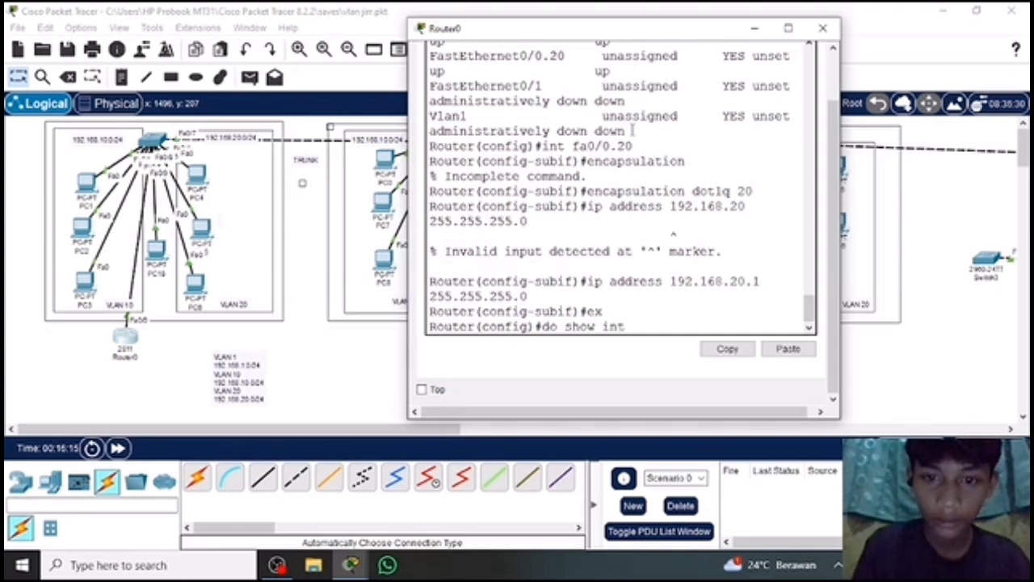
{"action": "type", "text": " 20"}
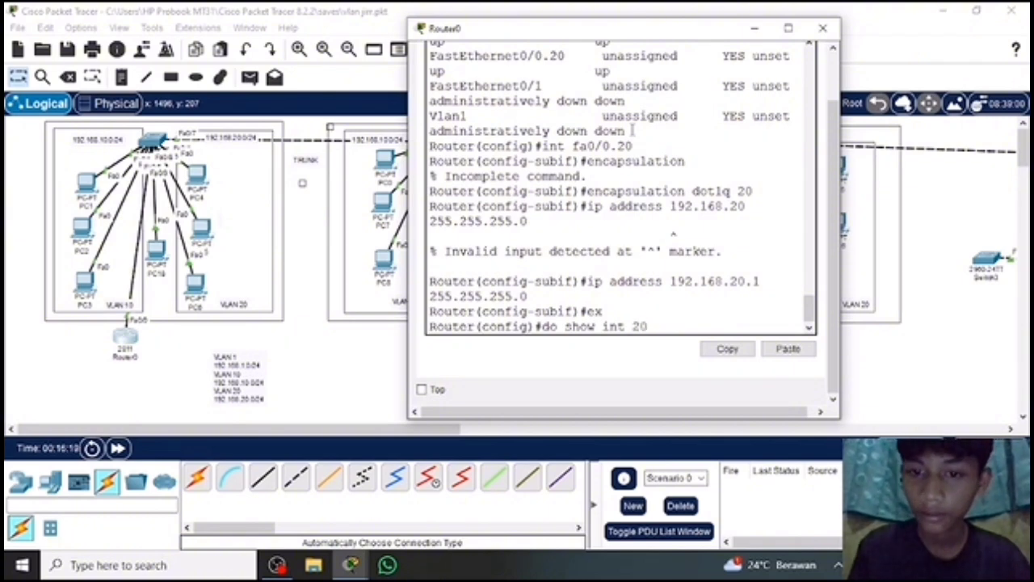
{"action": "key", "text": "BackSpace"}
{"action": "key", "text": "BackSpace"}
{"action": "type", "text": "b"}
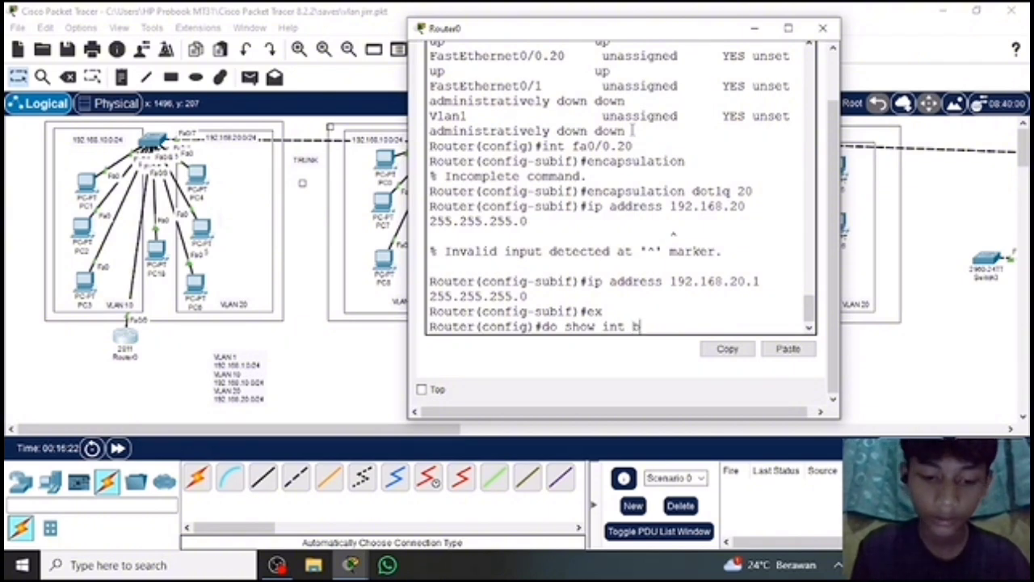
{"action": "type", "text": "rief"}
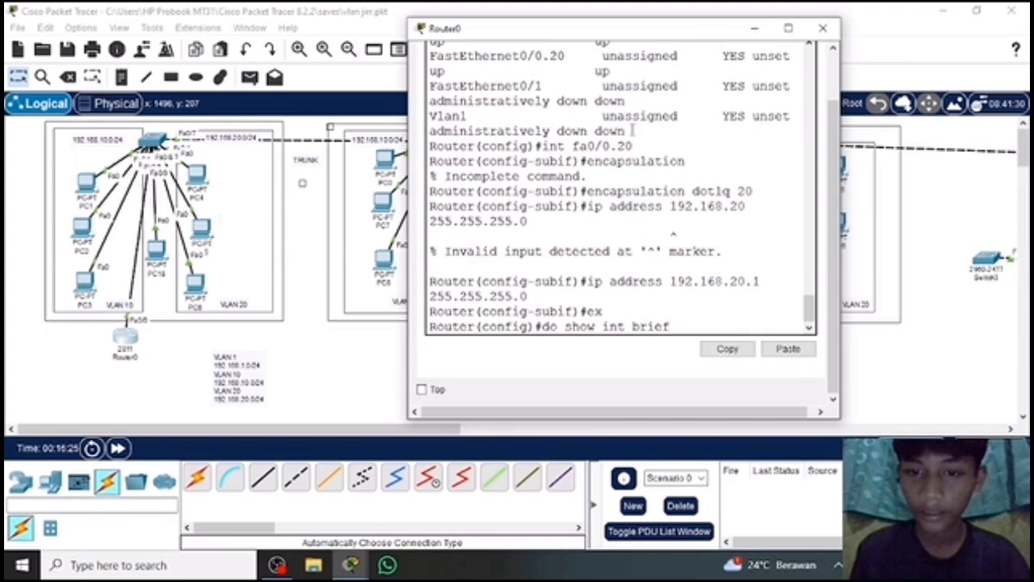
{"action": "key", "text": "Return"}
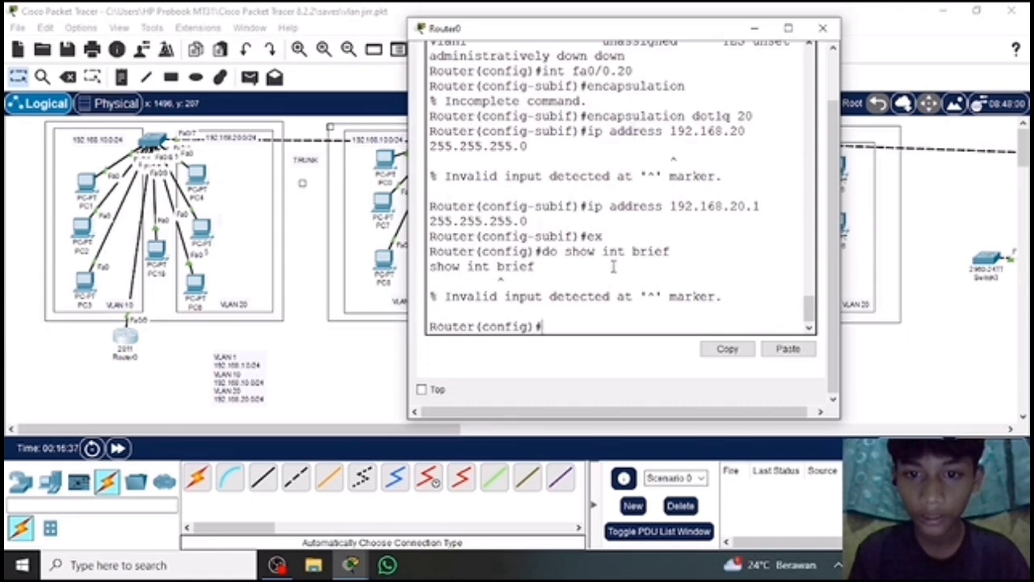
List all router interfaces with "do show ip int brief" and check the address and status of FastEthernet0/0.20.
{"action": "type", "text": "do sh"}
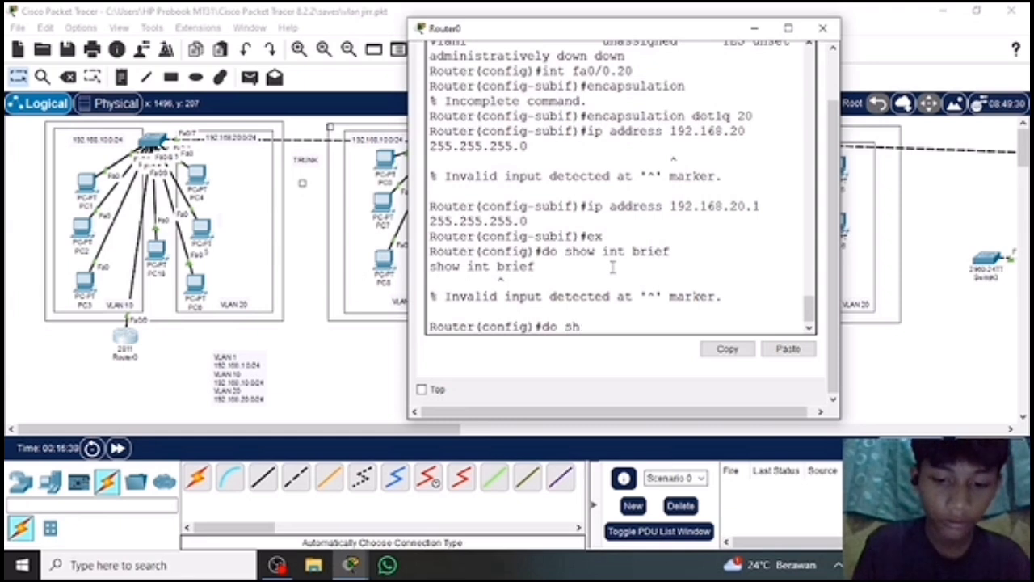
{"action": "type", "text": "ow ip"}
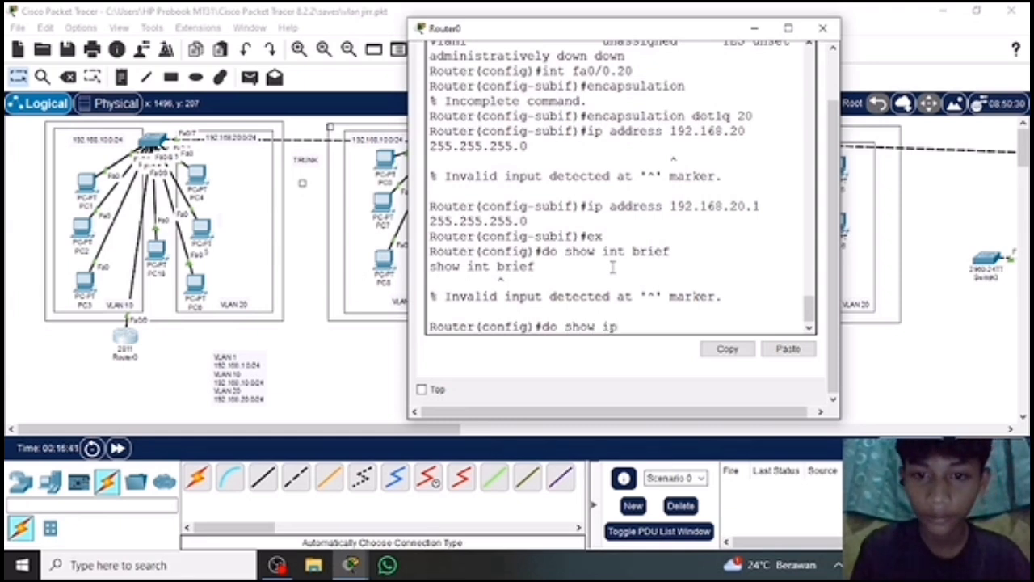
{"action": "type", "text": " i"}
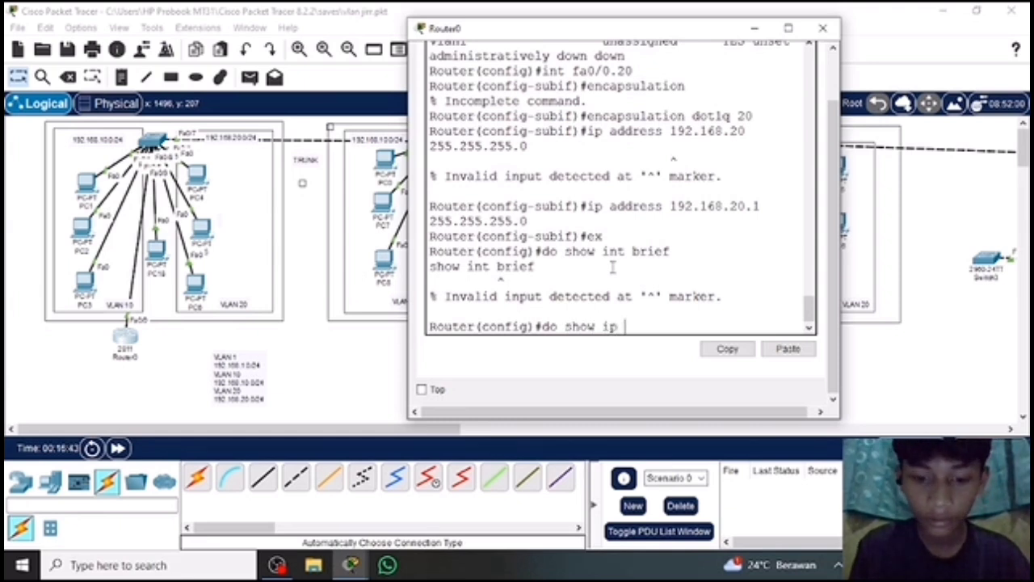
{"action": "type", "text": "nt b"}
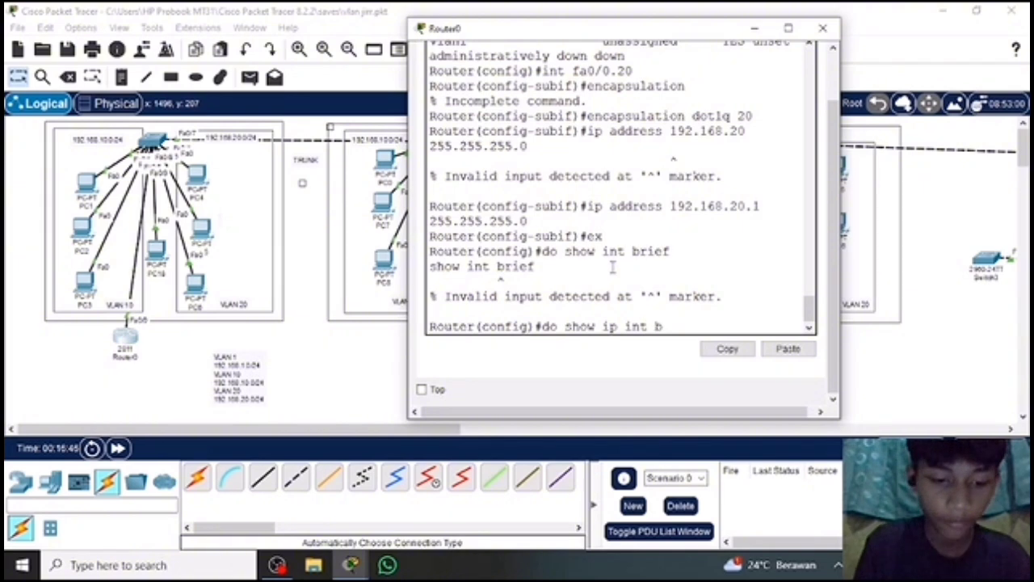
{"action": "type", "text": "rief"}
{"action": "key", "text": "Return"}
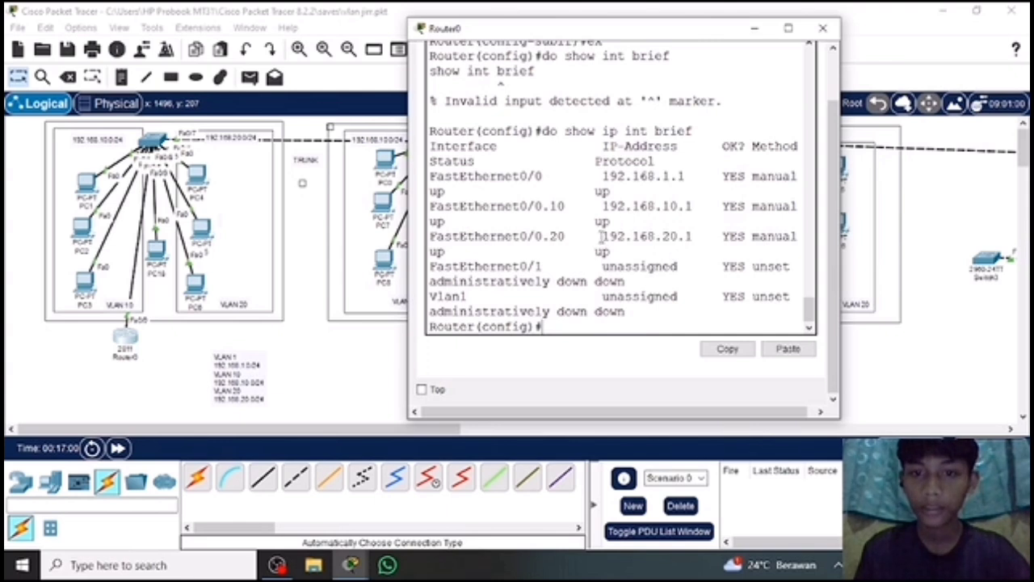
{"action": "left_click_drag", "start_coordinate": [602, 234], "coordinate": [628, 255]}
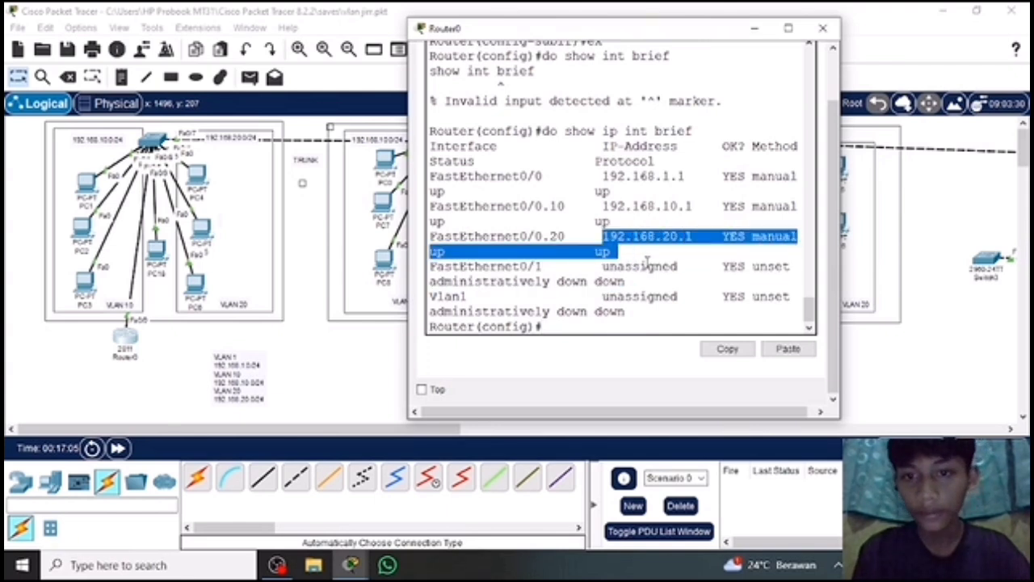
Minimize the router's window and set PC1's IPv4 address to 192.168.10.20 in its IP configuration.
{"action": "left_click", "coordinate": [555, 327]}
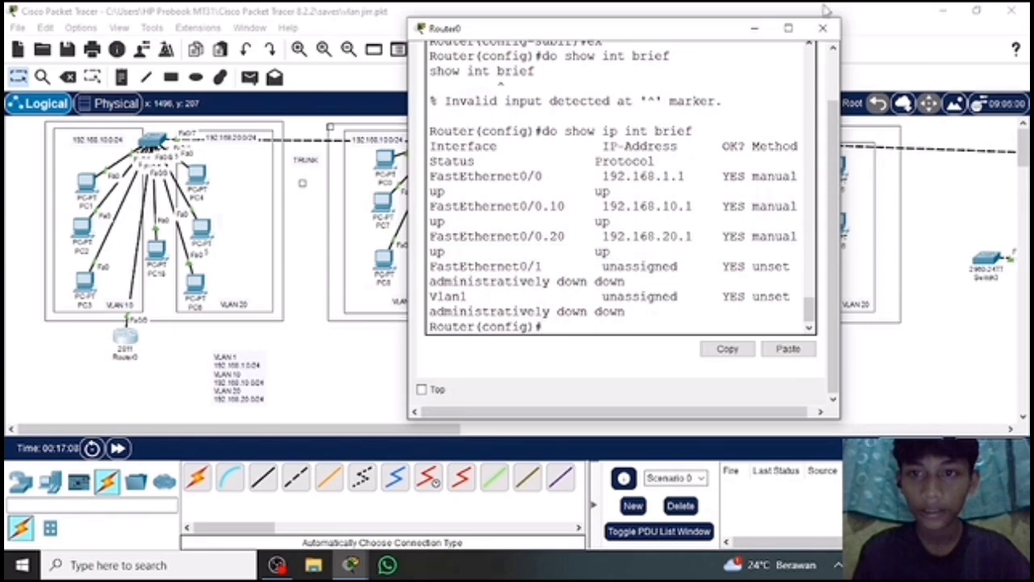
{"action": "left_click", "coordinate": [754, 29]}
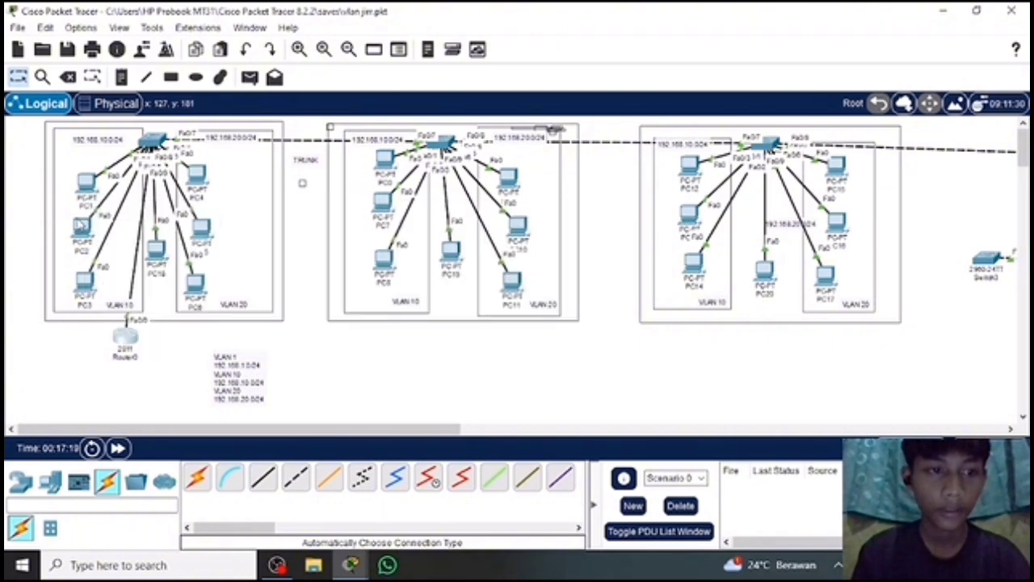
{"action": "mouse_move", "coordinate": [84, 191]}
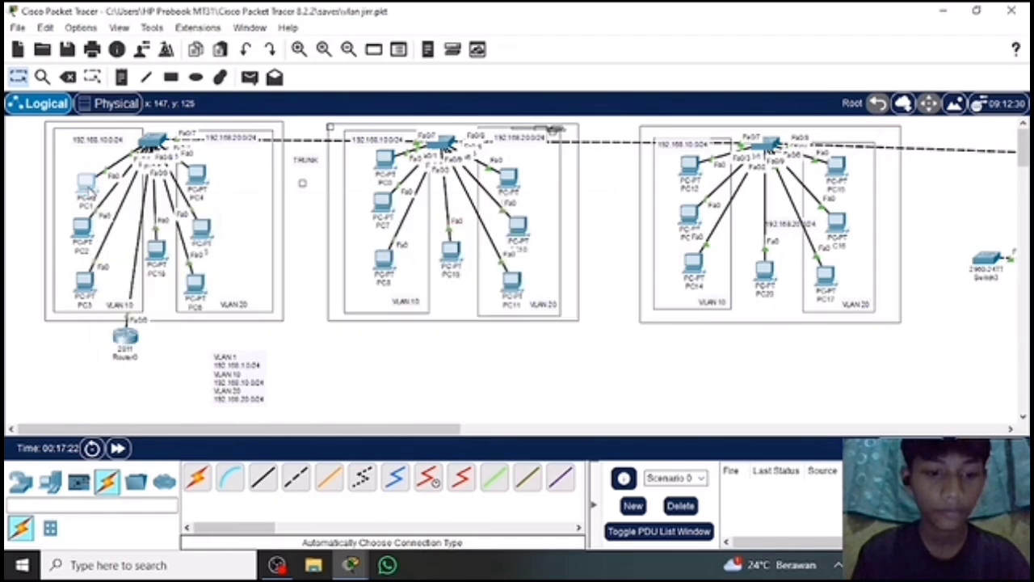
{"action": "left_click", "coordinate": [86, 181]}
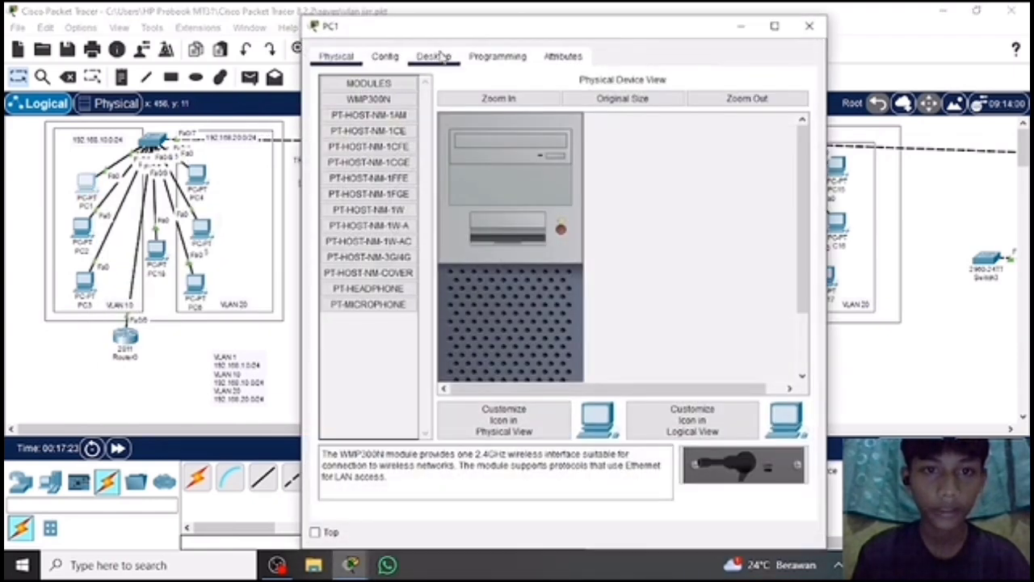
{"action": "left_click", "coordinate": [436, 56]}
{"action": "left_click", "coordinate": [370, 111]}
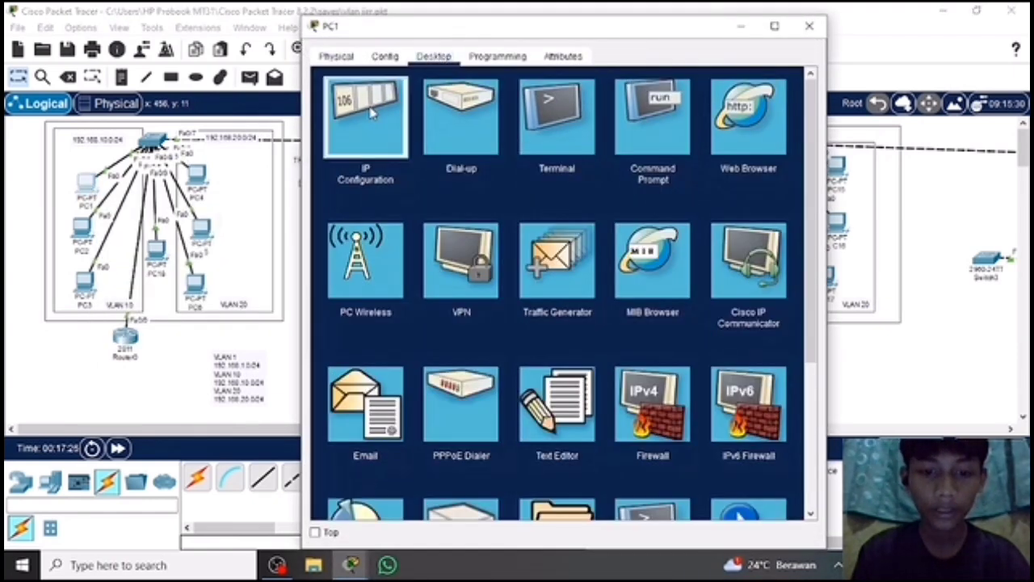
{"action": "left_click", "coordinate": [535, 203]}
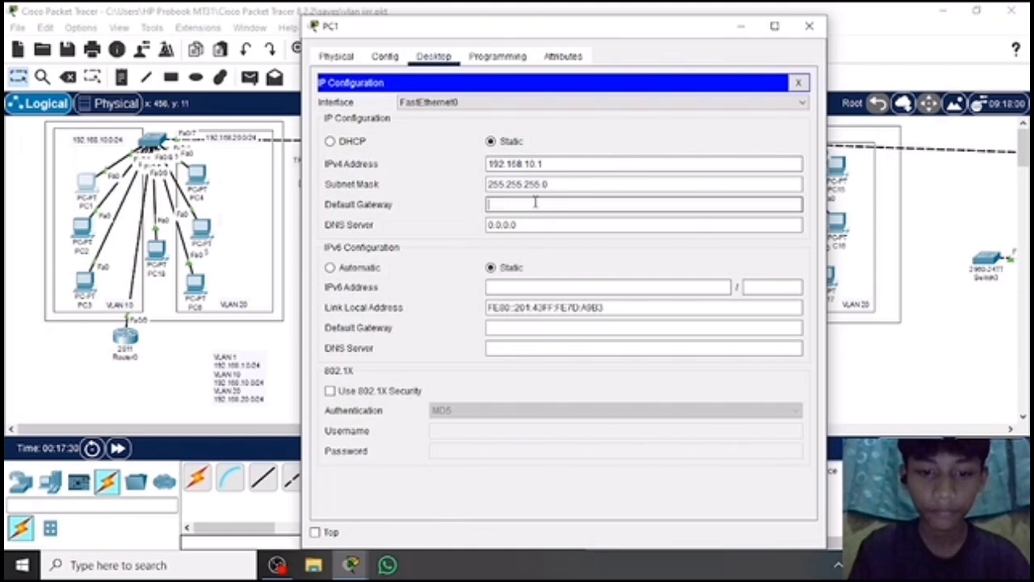
{"action": "left_click", "coordinate": [574, 163]}
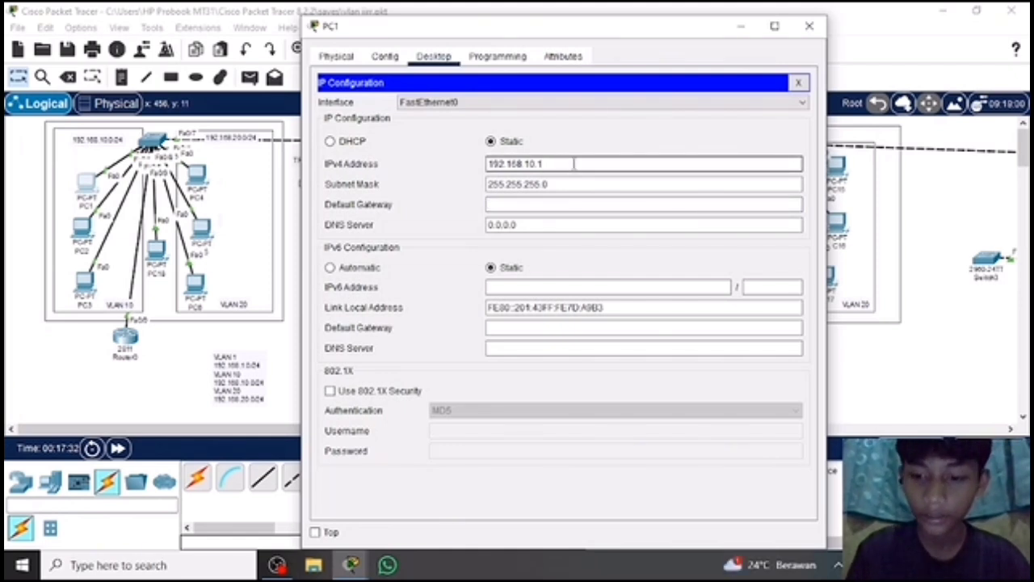
{"action": "key", "text": "BackSpace"}
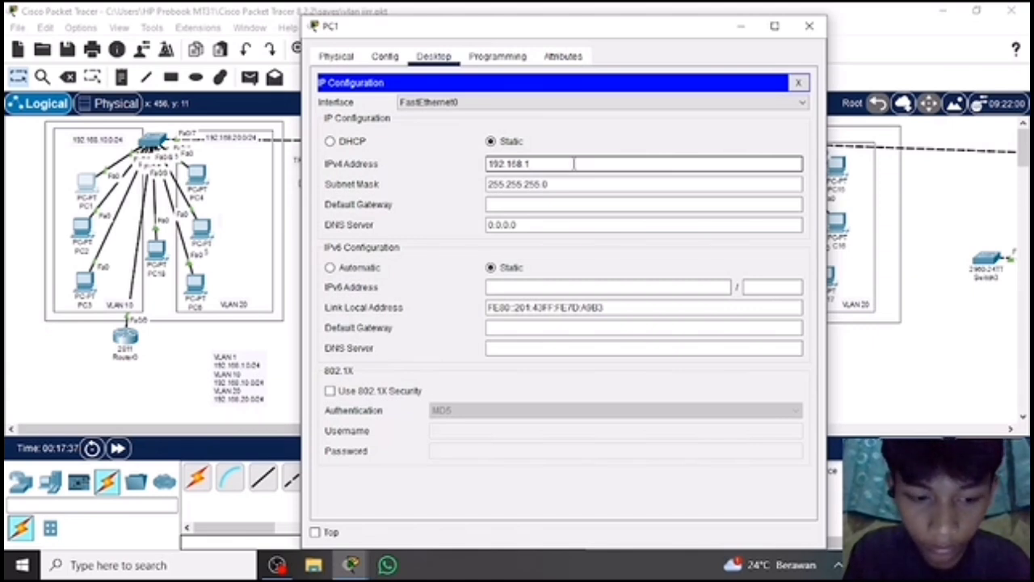
{"action": "type", "text": "1"}
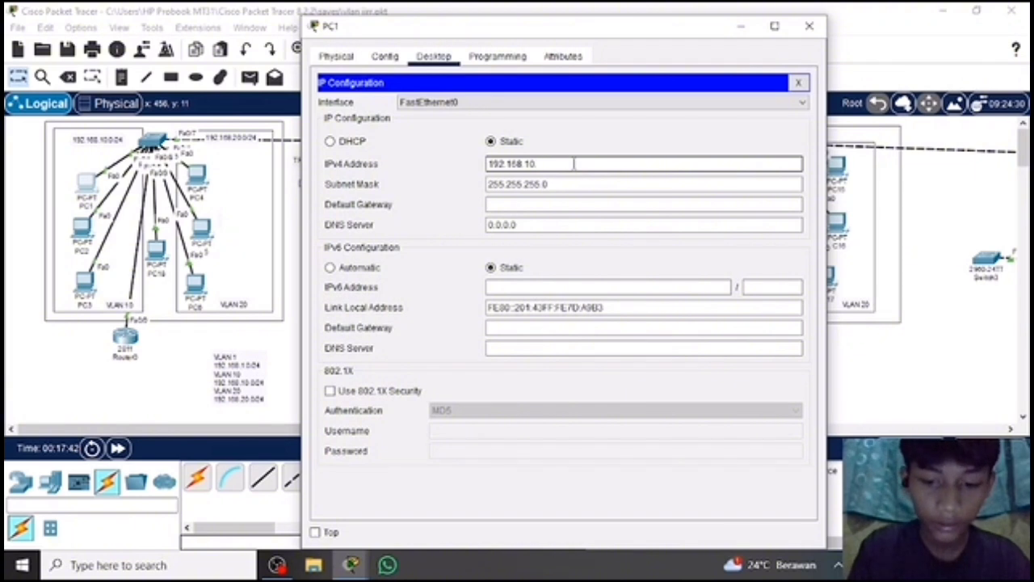
Set PC1's default gateway to 192.168.10.1 and close its configuration window.
{"action": "left_click", "coordinate": [557, 203]}
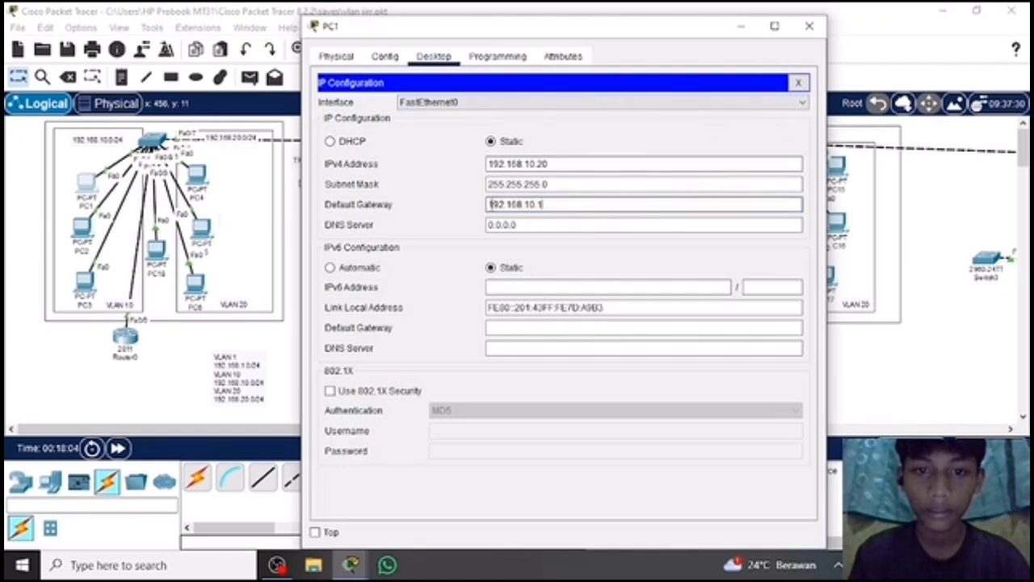
{"action": "left_click_drag", "start_coordinate": [488, 205], "coordinate": [568, 210]}
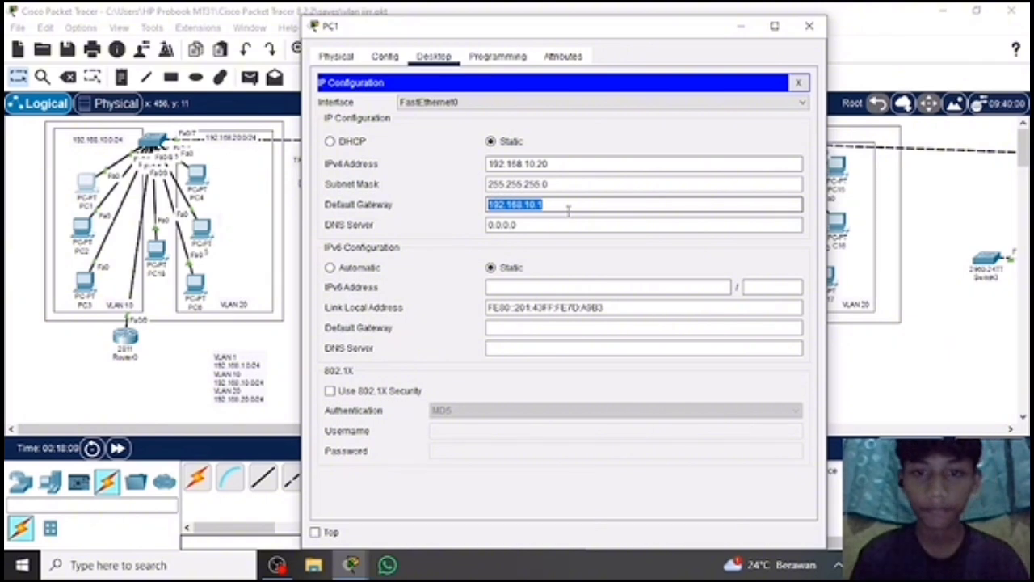
{"action": "left_click", "coordinate": [809, 27]}
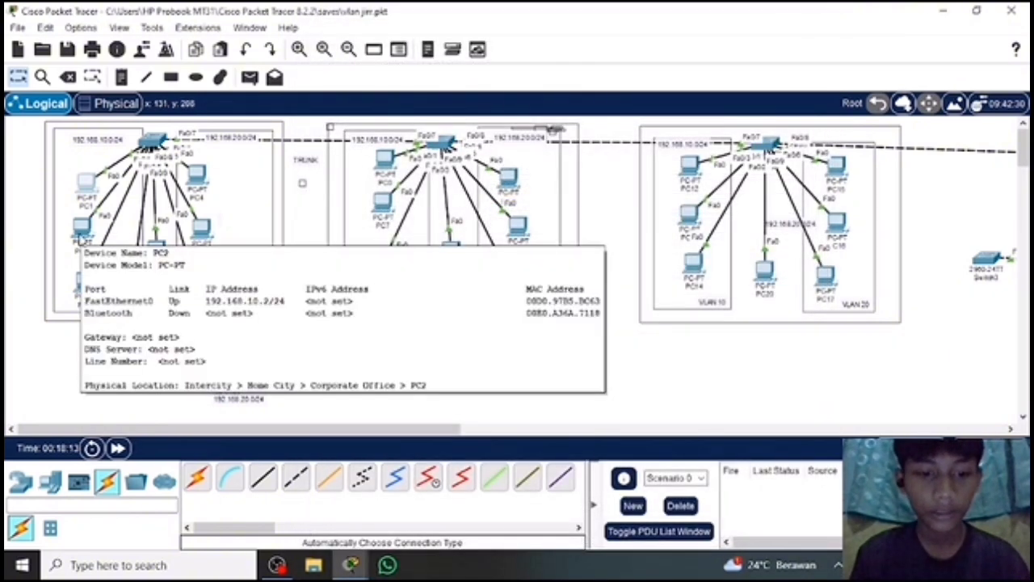
Open the IP configuration of PC2 in VLAN 10.
{"action": "left_click", "coordinate": [81, 233]}
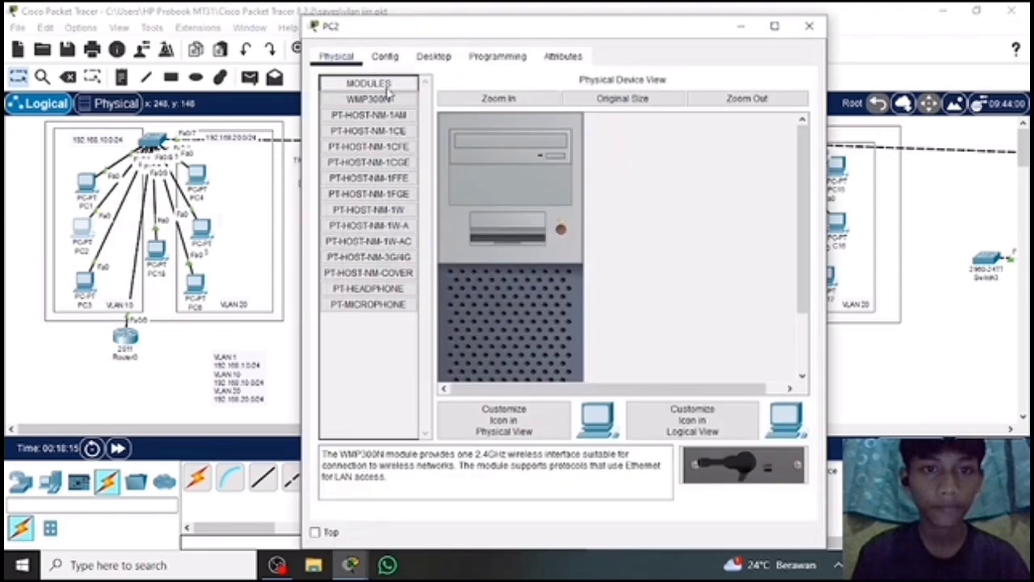
{"action": "left_click", "coordinate": [433, 57]}
{"action": "left_click", "coordinate": [376, 113]}
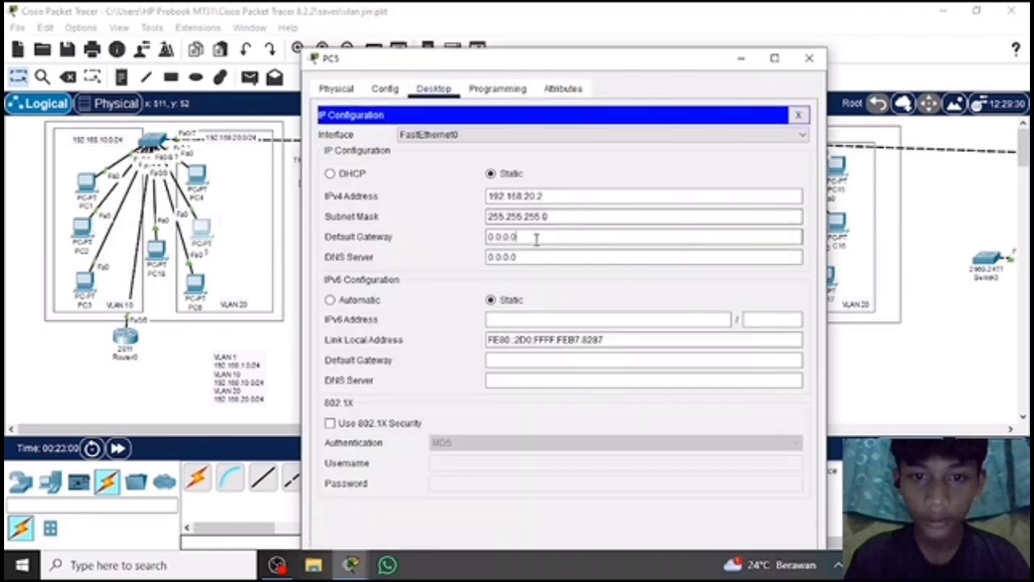
Replace PC5's default gateway with 192.168.20.1 and close its configuration window.
{"action": "key", "text": "BackSpace"}
{"action": "key", "text": "BackSpace"}
{"action": "key", "text": "BackSpace"}
{"action": "key", "text": "BackSpace"}
{"action": "key", "text": "BackSpace"}
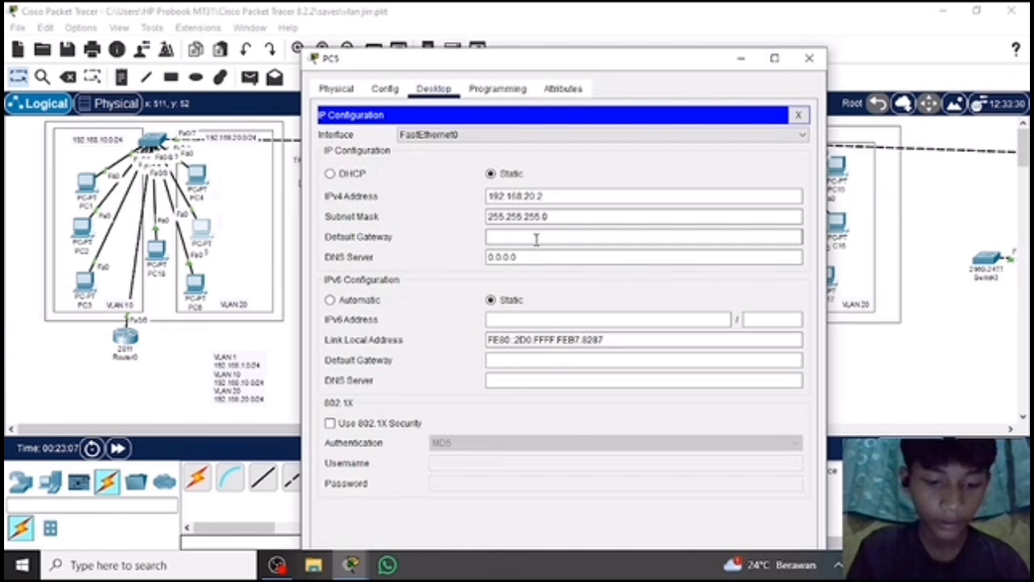
{"action": "type", "text": "192.168.10.20.1"}
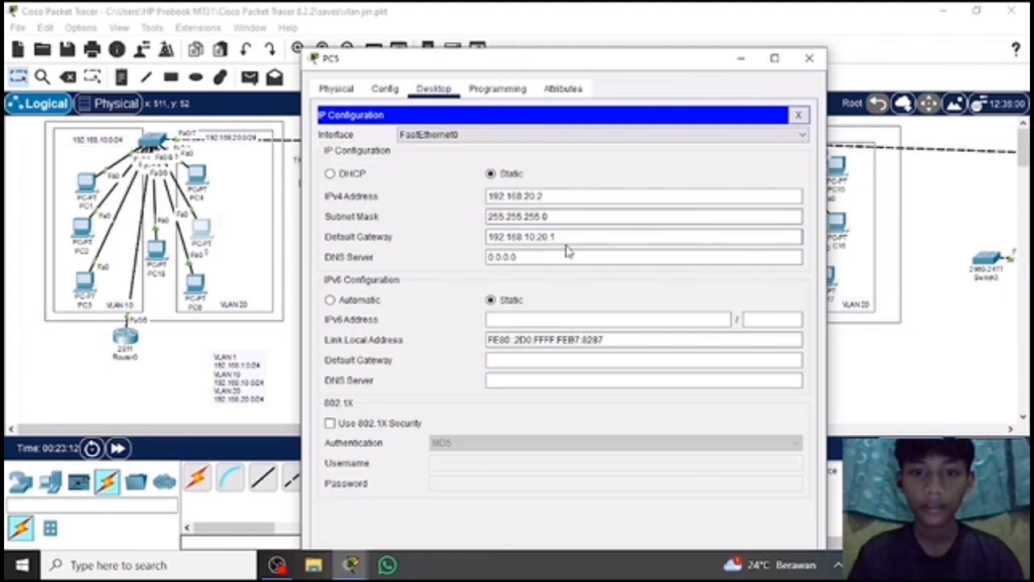
{"action": "key", "text": "BackSpace"}
{"action": "key", "text": "BackSpace"}
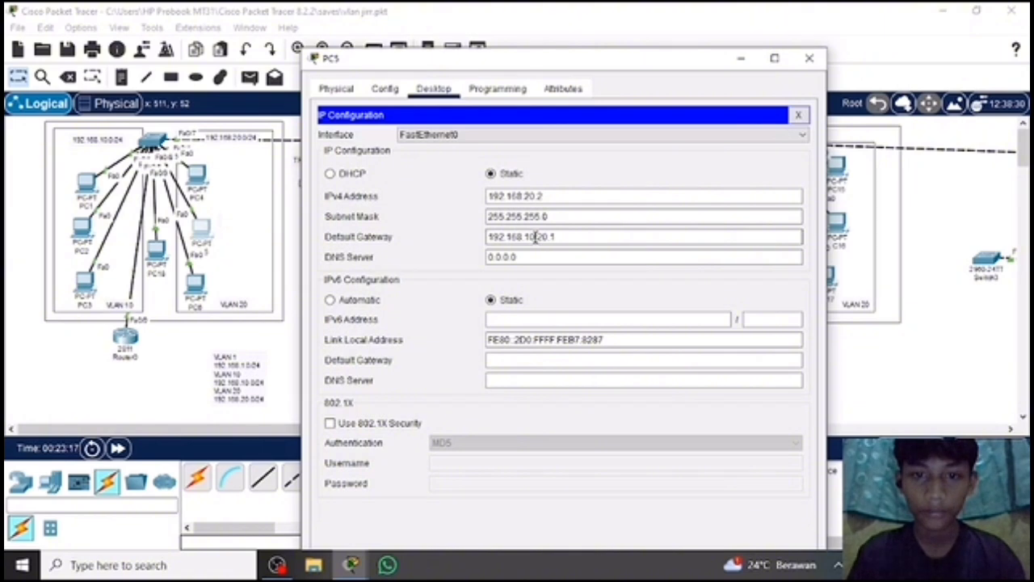
{"action": "key", "text": "BackSpace"}
{"action": "key", "text": "BackSpace"}
{"action": "key", "text": "BackSpace"}
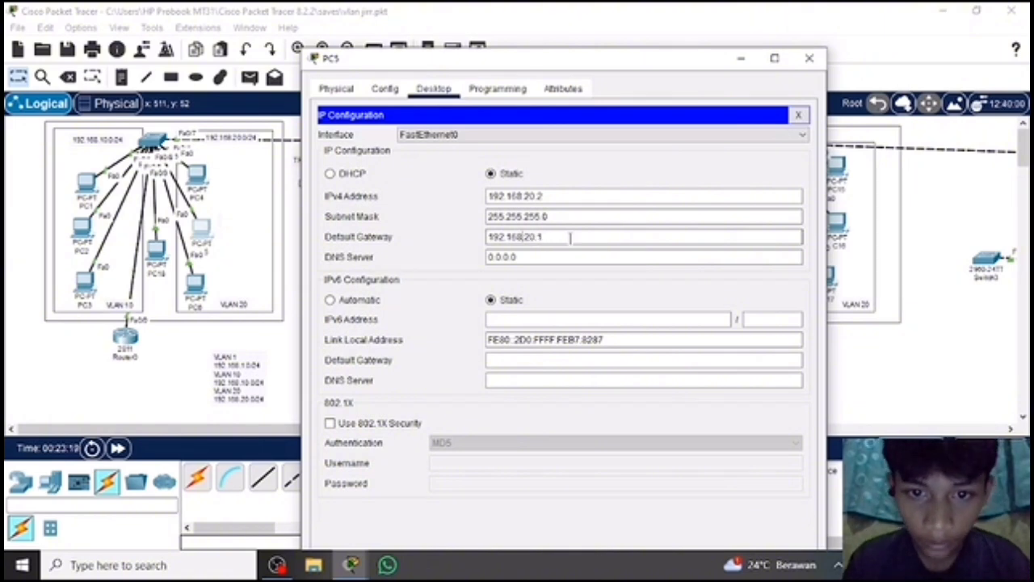
{"action": "left_click", "coordinate": [808, 58]}
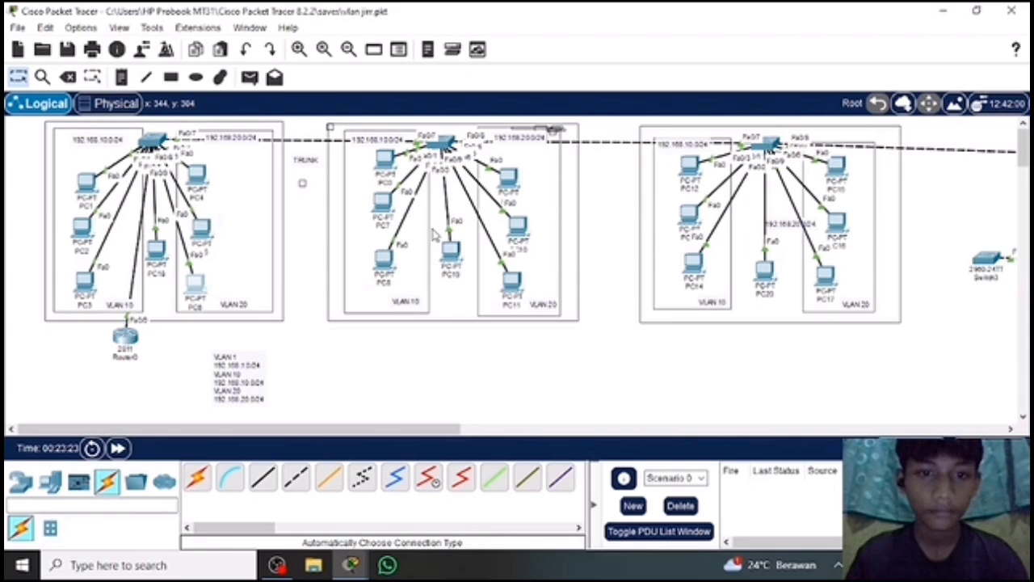
Set PC6's default gateway to 192.168.20.1, removing the surplus 10 octet, and close its configuration window.
{"action": "left_click", "coordinate": [385, 160]}
{"action": "left_click", "coordinate": [433, 56]}
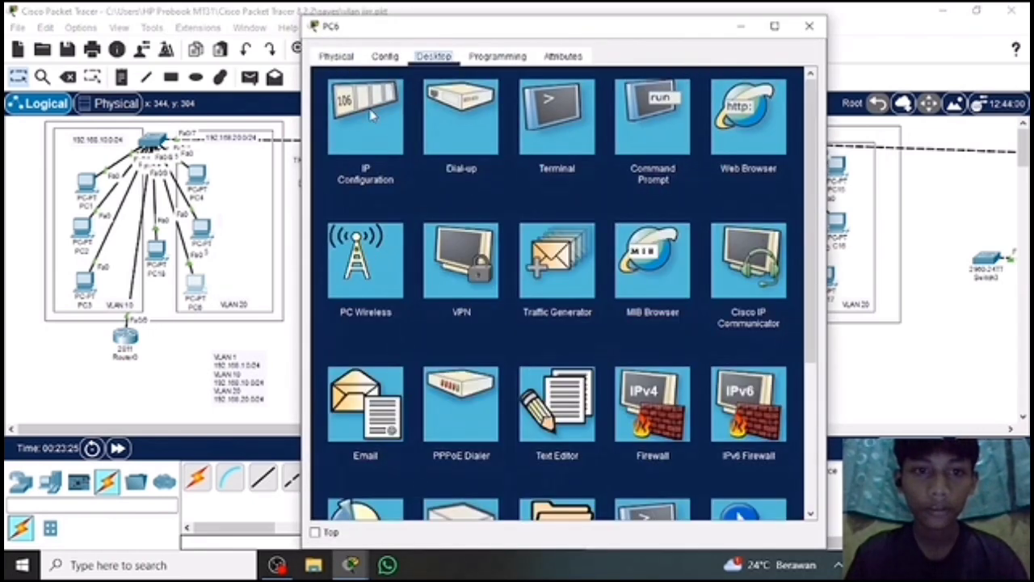
{"action": "left_click", "coordinate": [372, 112]}
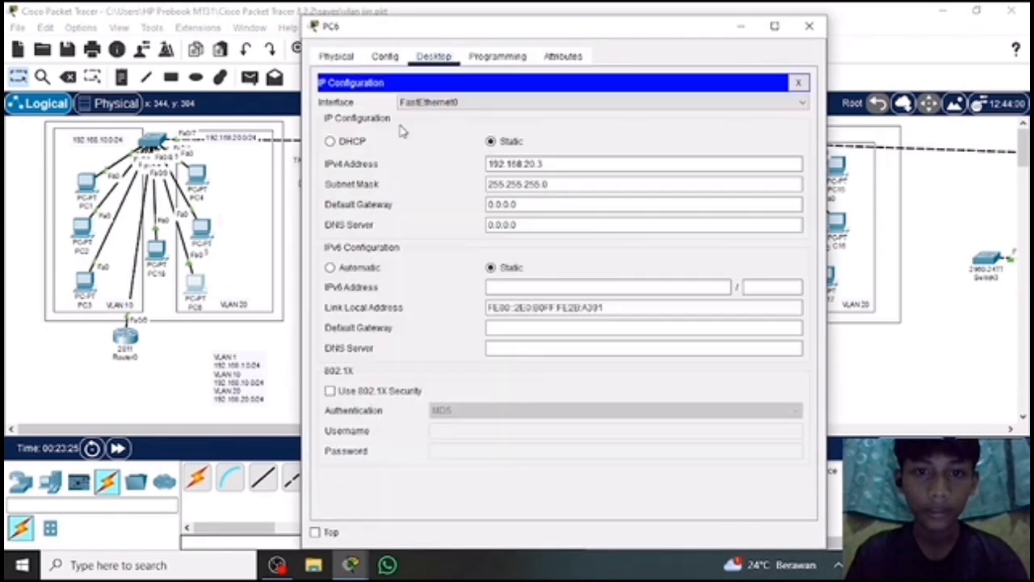
{"action": "left_click", "coordinate": [535, 204]}
{"action": "type", "text": "192.168.10.20.1"}
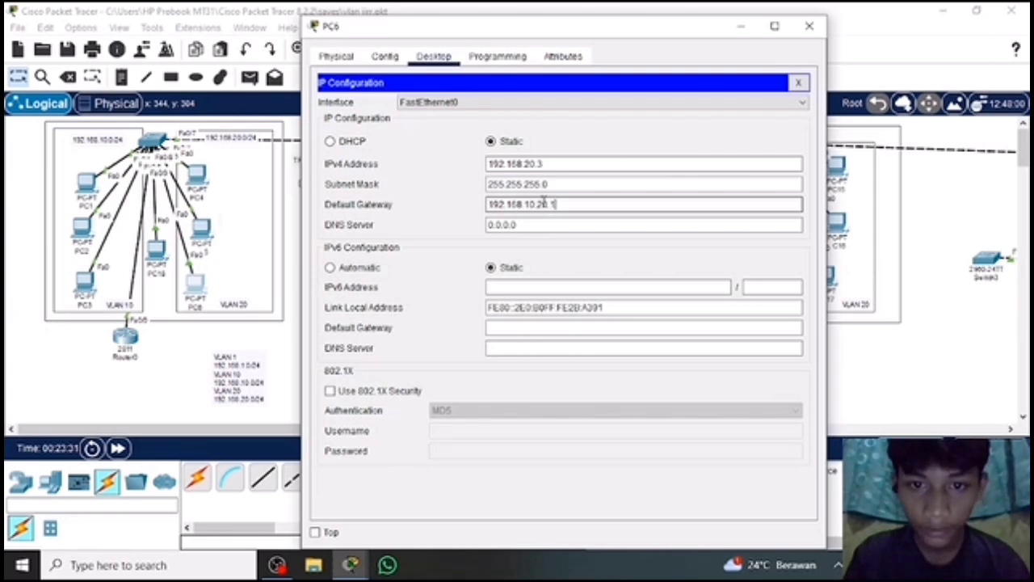
{"action": "left_click", "coordinate": [537, 204]}
{"action": "key", "text": "BackSpace"}
{"action": "key", "text": "BackSpace"}
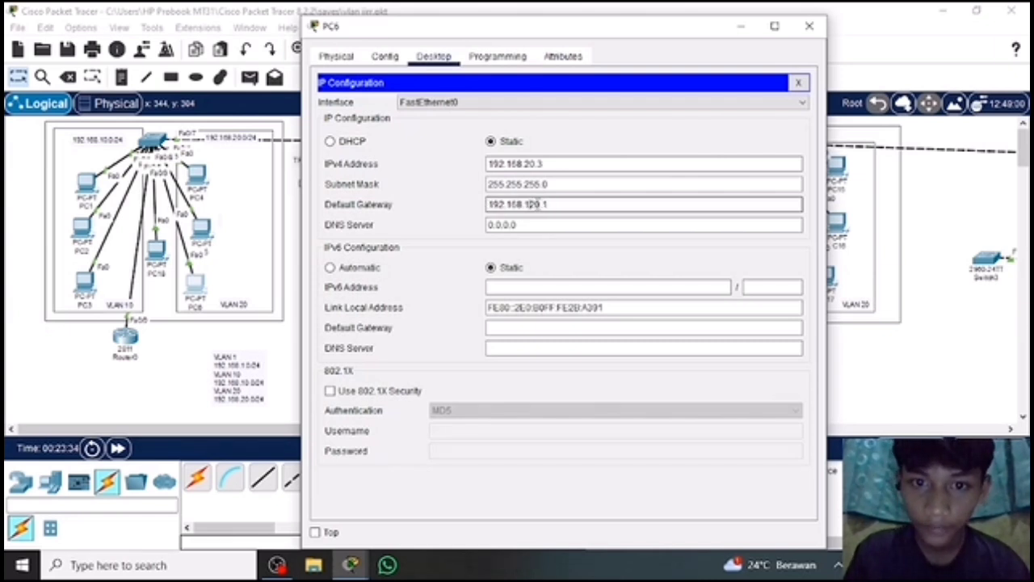
{"action": "left_click", "coordinate": [808, 26]}
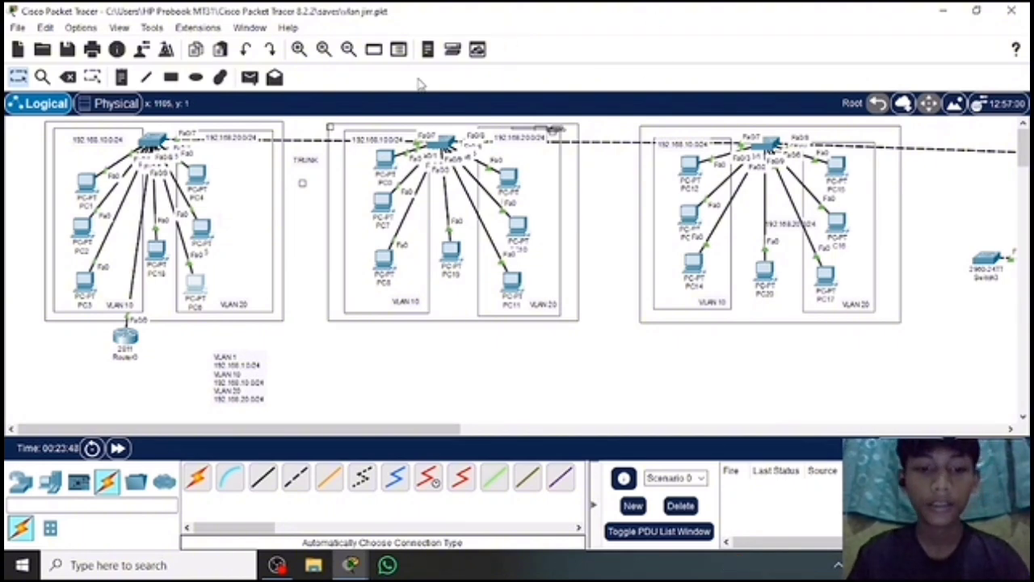
Test routing between VLAN 10 and VLAN 20 by sending a simple PDU from PC1 to PC4 three times.
{"action": "left_click", "coordinate": [249, 77]}
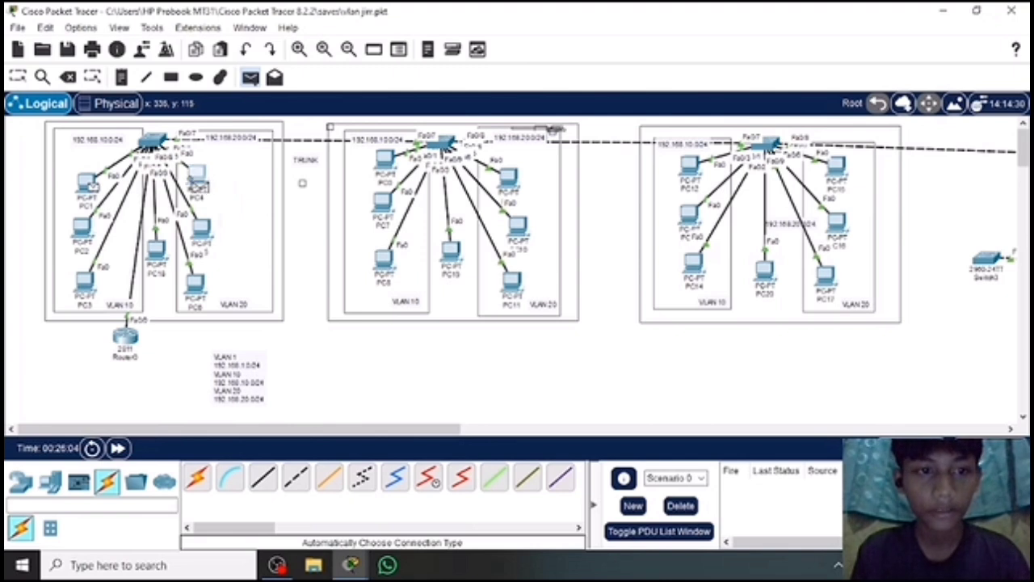
{"action": "left_click", "coordinate": [196, 177]}
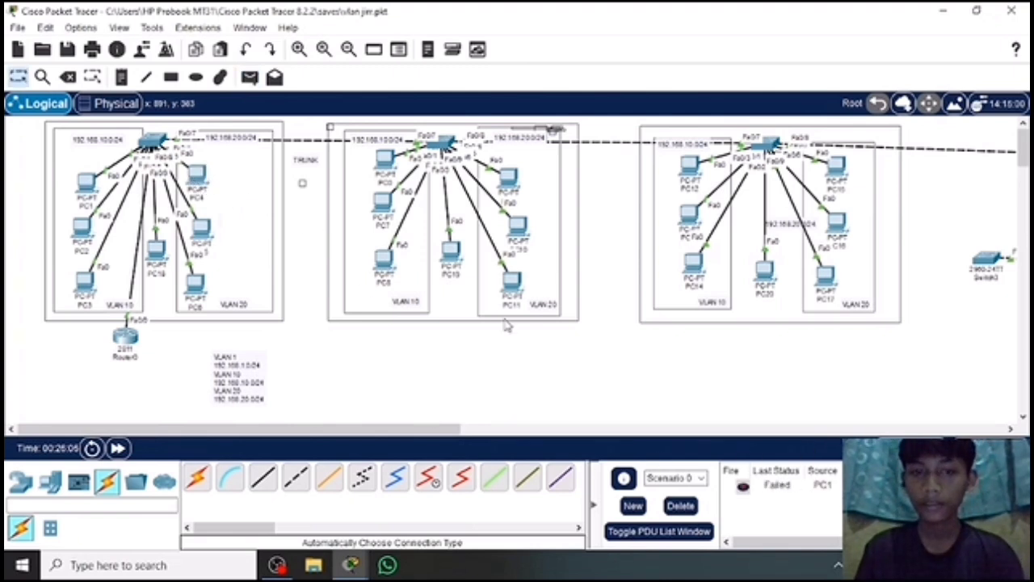
{"action": "left_click", "coordinate": [249, 77]}
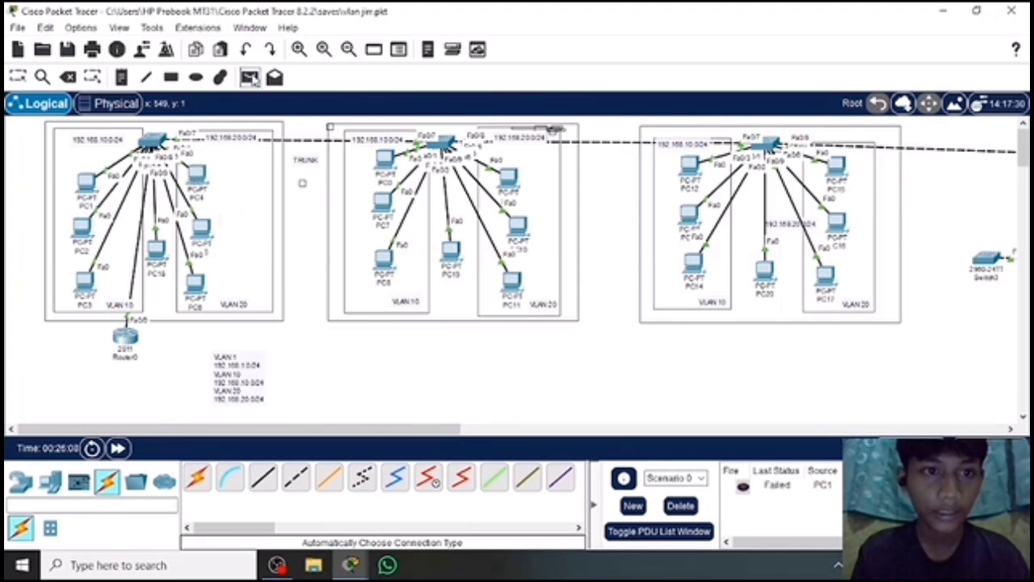
{"action": "left_click", "coordinate": [86, 182]}
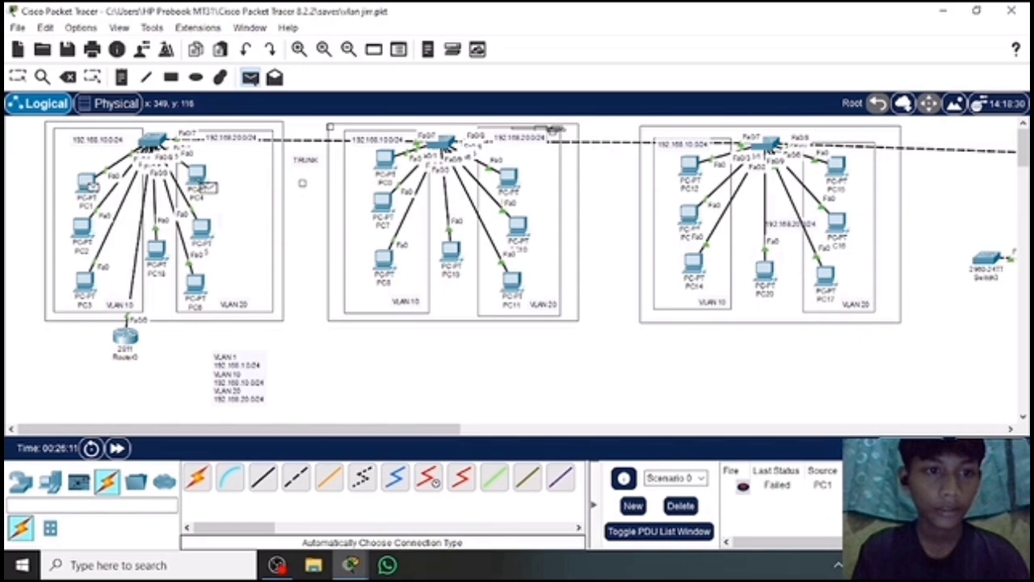
{"action": "left_click", "coordinate": [196, 177]}
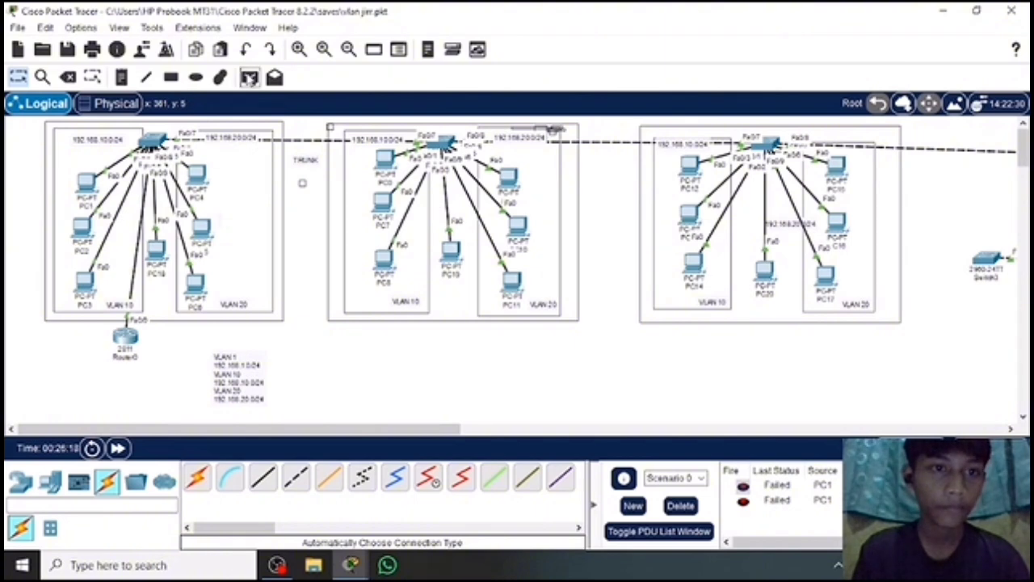
{"action": "left_click", "coordinate": [248, 78]}
{"action": "left_click", "coordinate": [89, 183]}
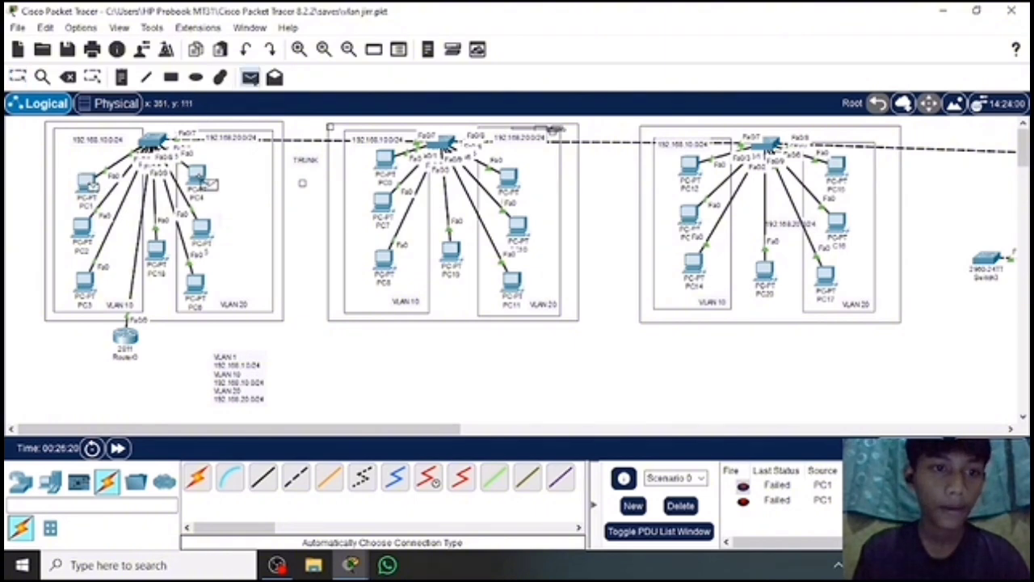
{"action": "left_click", "coordinate": [197, 178]}
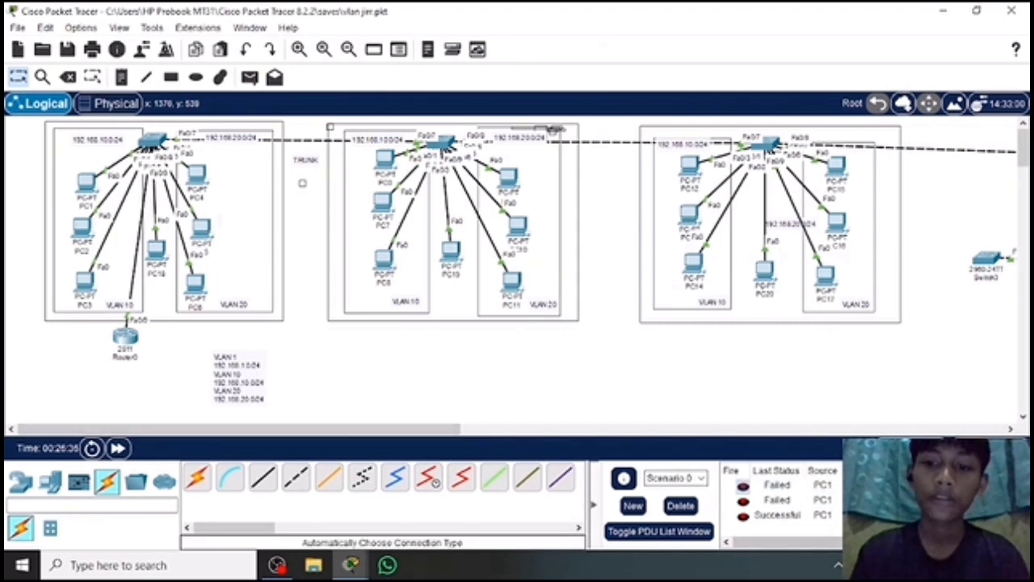
Test inter-VLAN routing in the second switch group by sending a simple PDU from PC0 to its topmost VLAN 20 PC.
{"action": "left_click", "coordinate": [248, 76]}
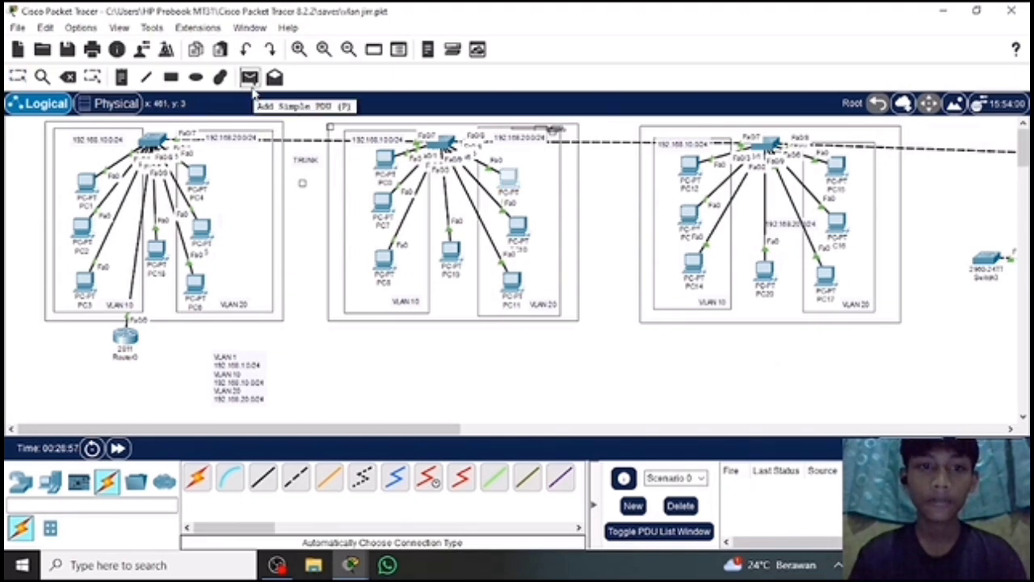
{"action": "left_click", "coordinate": [380, 160]}
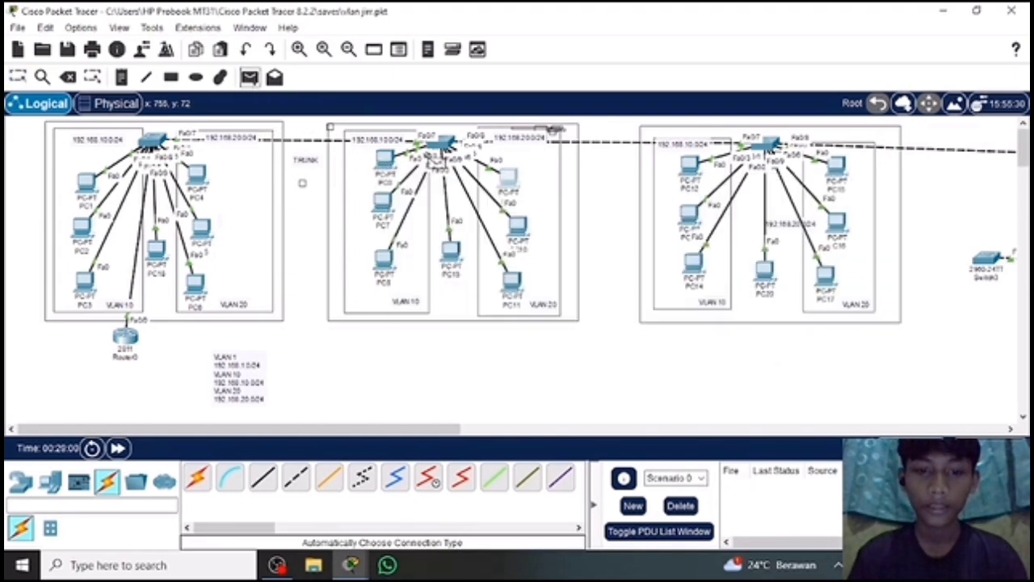
{"action": "mouse_move", "coordinate": [394, 173]}
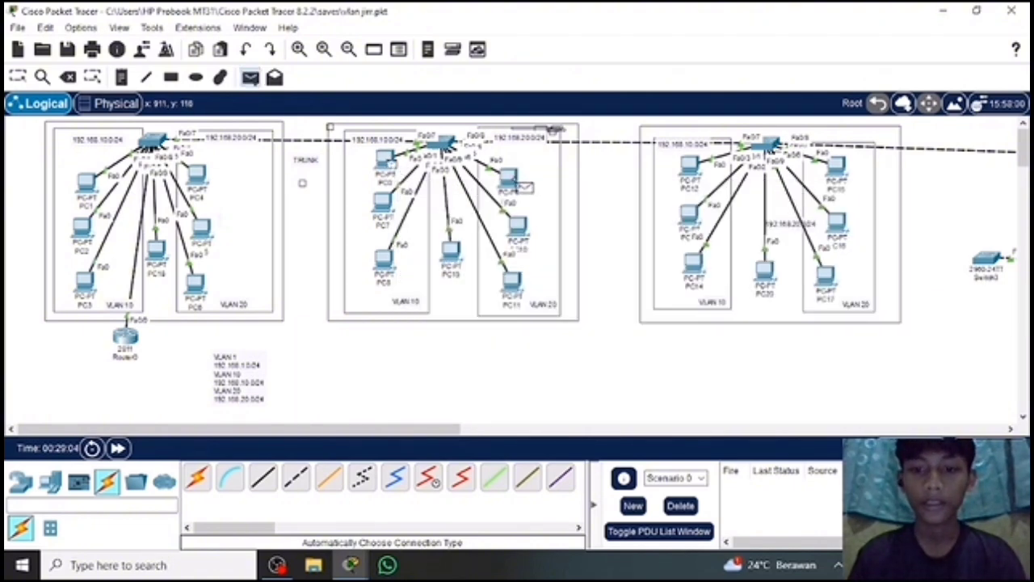
{"action": "left_click", "coordinate": [510, 181]}
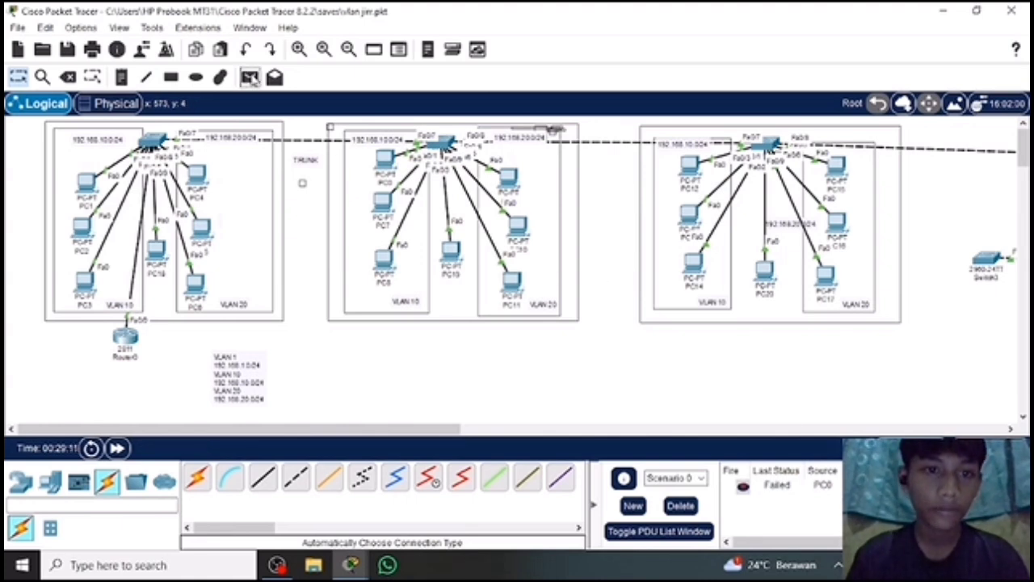
Repeat the simple PDU test from PC0 to the topmost VLAN 20 PC in the second switch group.
{"action": "left_click", "coordinate": [249, 78]}
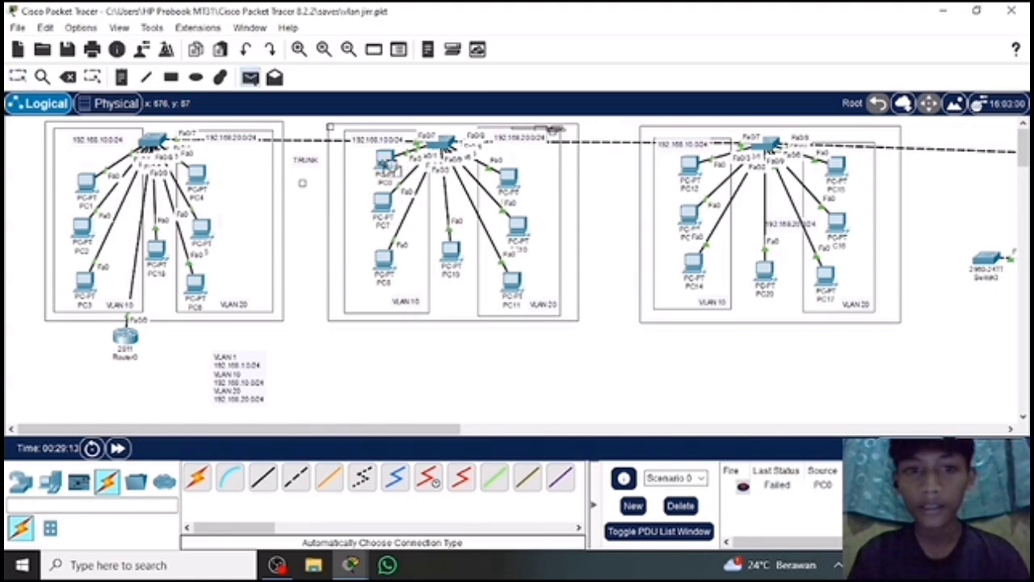
{"action": "left_click", "coordinate": [388, 165]}
{"action": "left_click", "coordinate": [509, 180]}
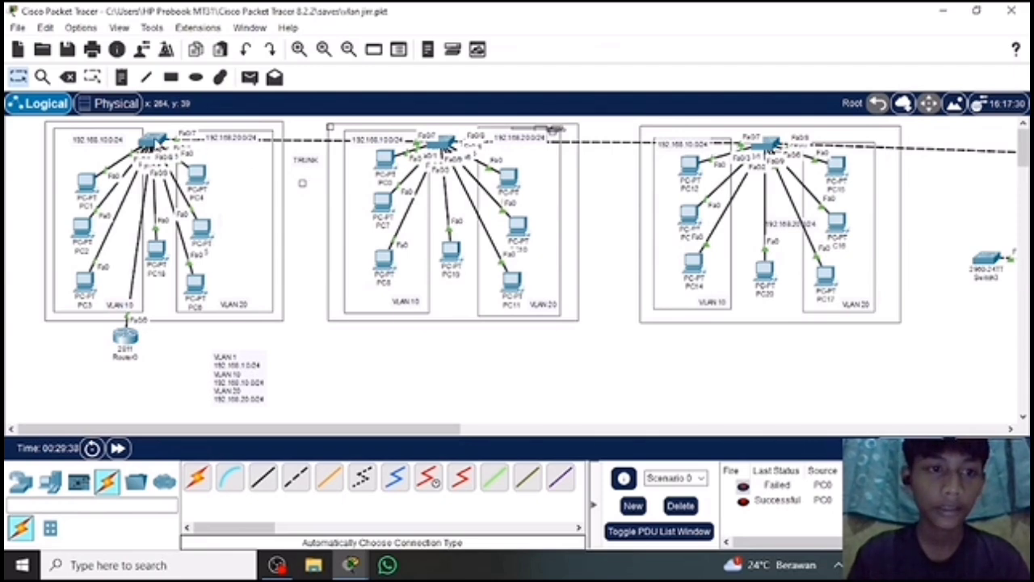
Review Switch0's command line, global settings and physical device view, and close its window.
{"action": "left_click", "coordinate": [155, 142]}
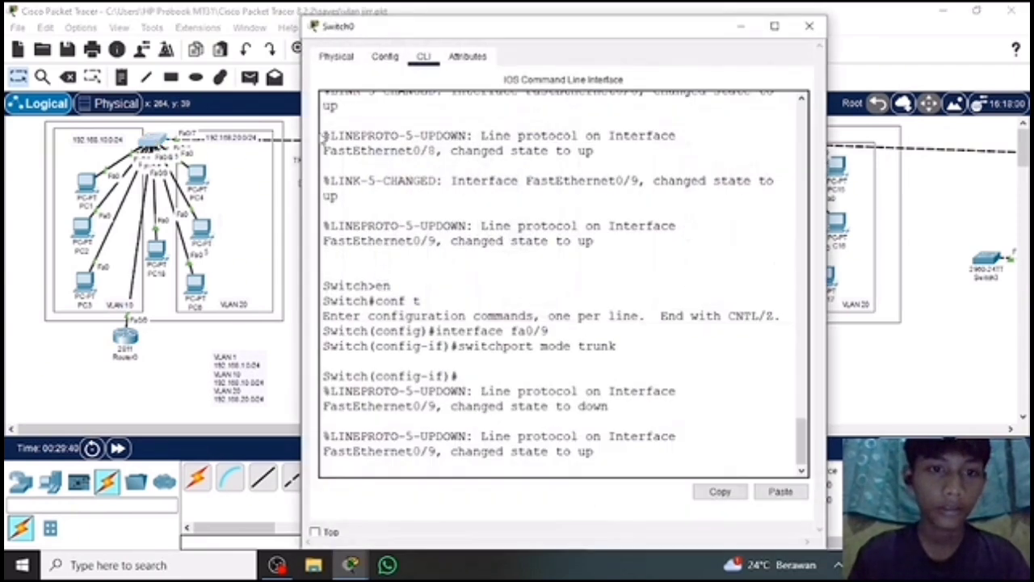
{"action": "left_click", "coordinate": [386, 57]}
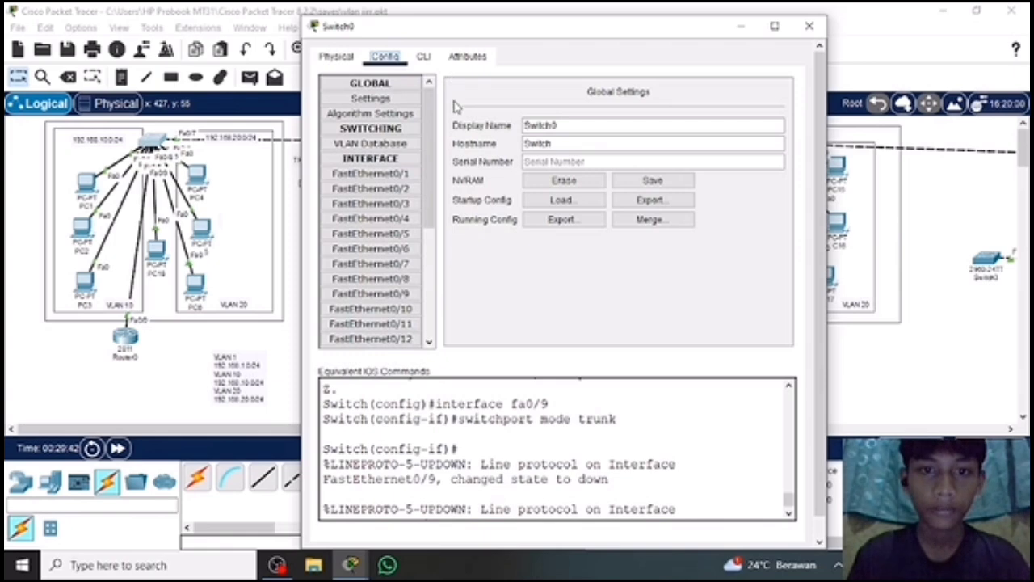
{"action": "left_click", "coordinate": [338, 56]}
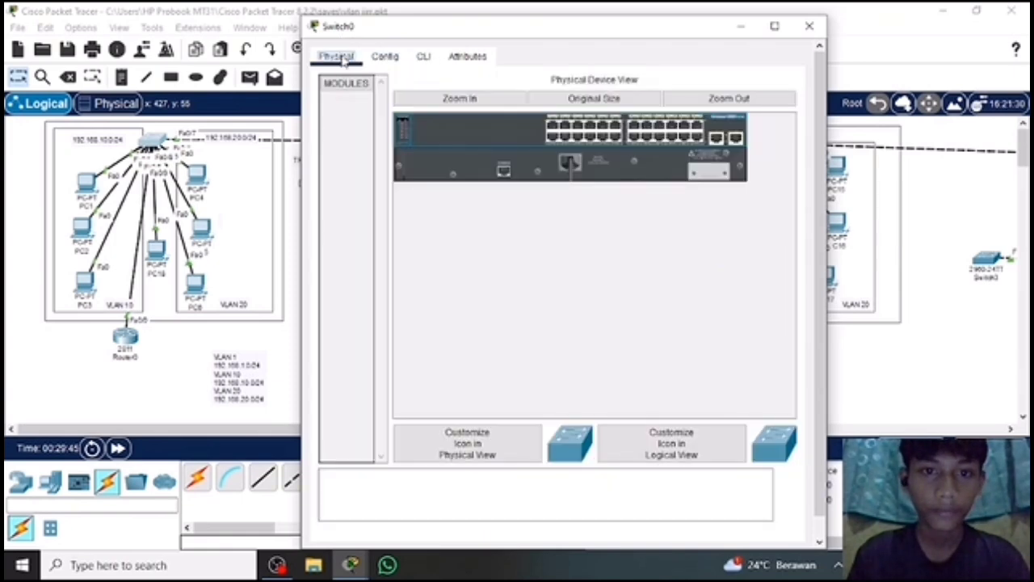
{"action": "left_click", "coordinate": [809, 26]}
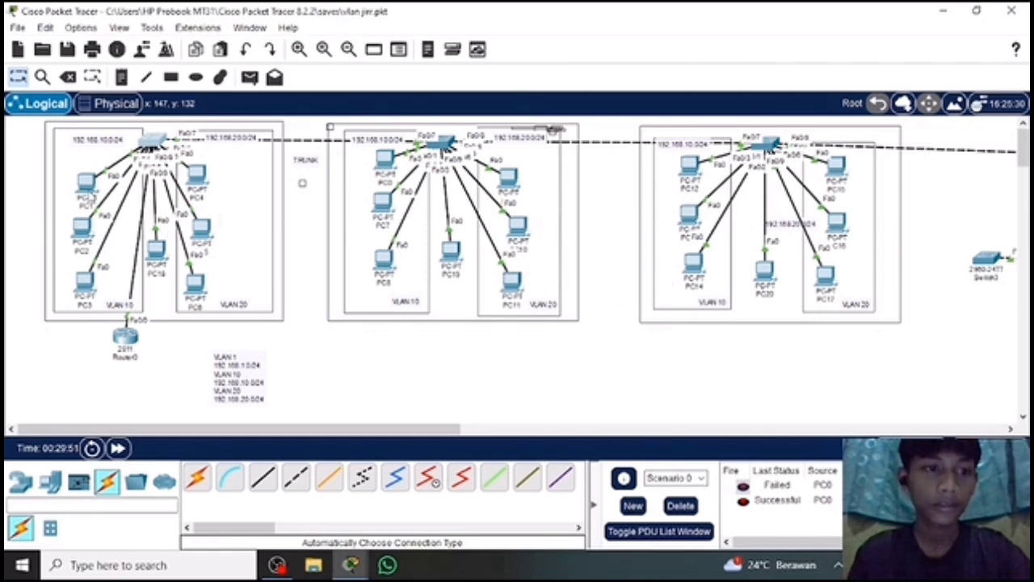
Check the IP configuration of PC1, including its default gateway, and close its window.
{"action": "left_click", "coordinate": [88, 184]}
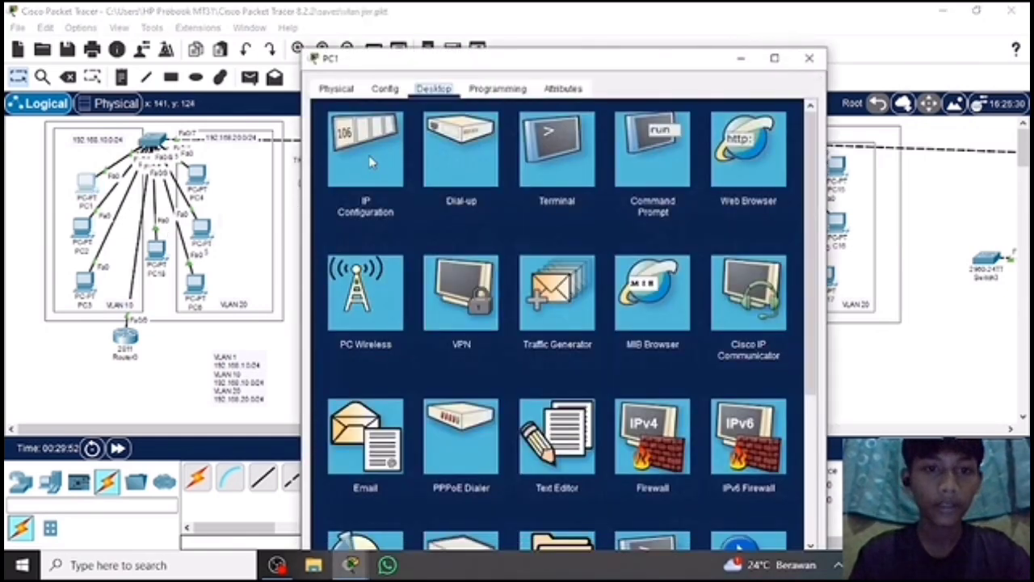
{"action": "left_click", "coordinate": [367, 154]}
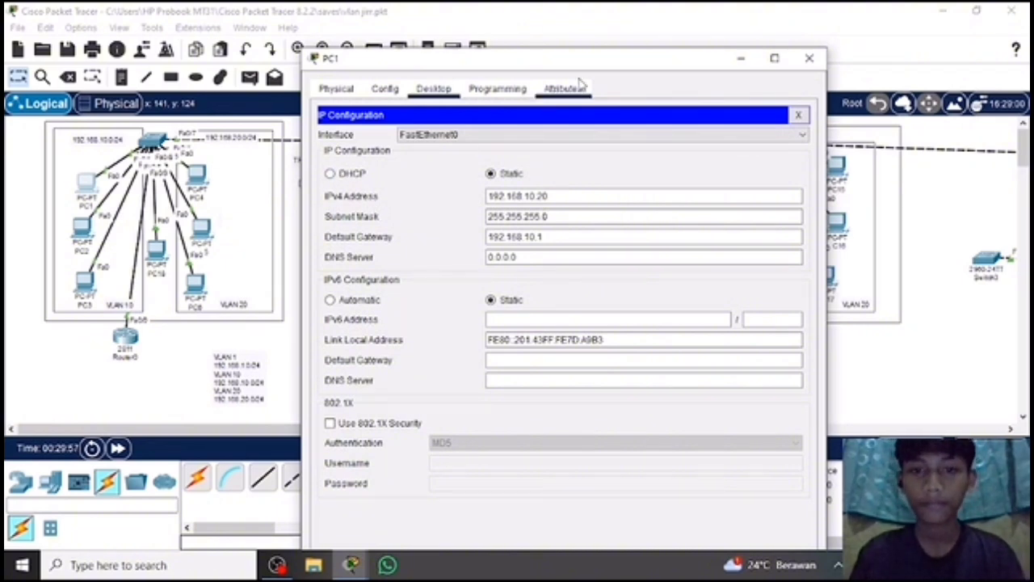
{"action": "left_click", "coordinate": [811, 59]}
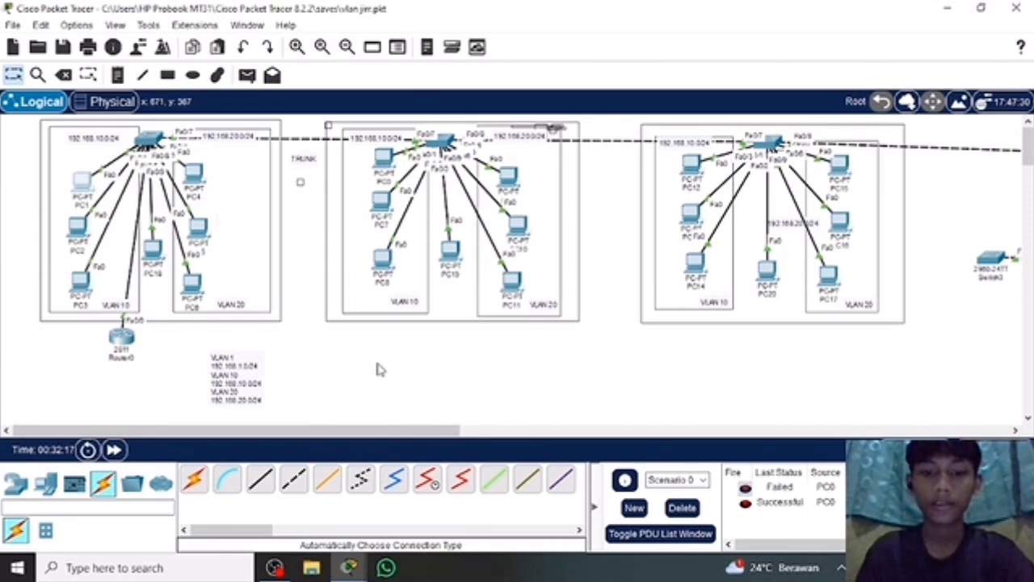
Open Router0's command line and enter global configuration mode with en and conf t.
{"action": "left_click", "coordinate": [124, 349]}
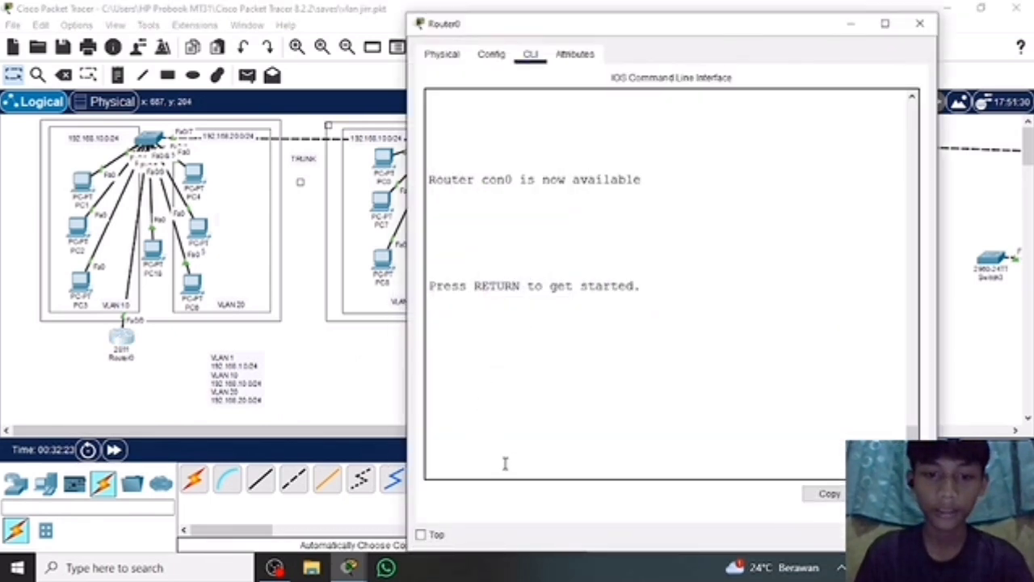
{"action": "key", "text": "Return"}
{"action": "type", "text": "er>e"}
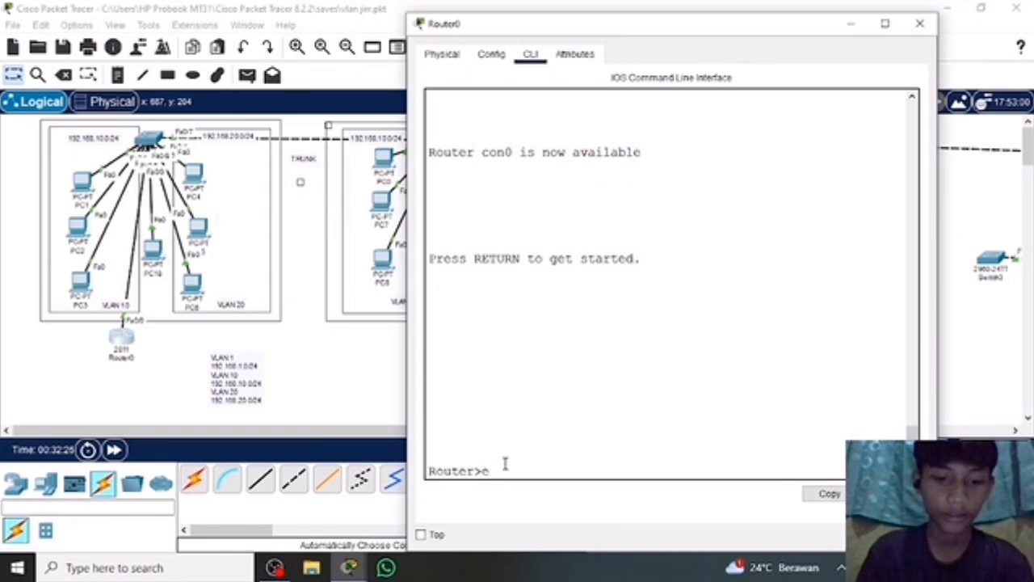
{"action": "type", "text": "n"}
{"action": "key", "text": "Return"}
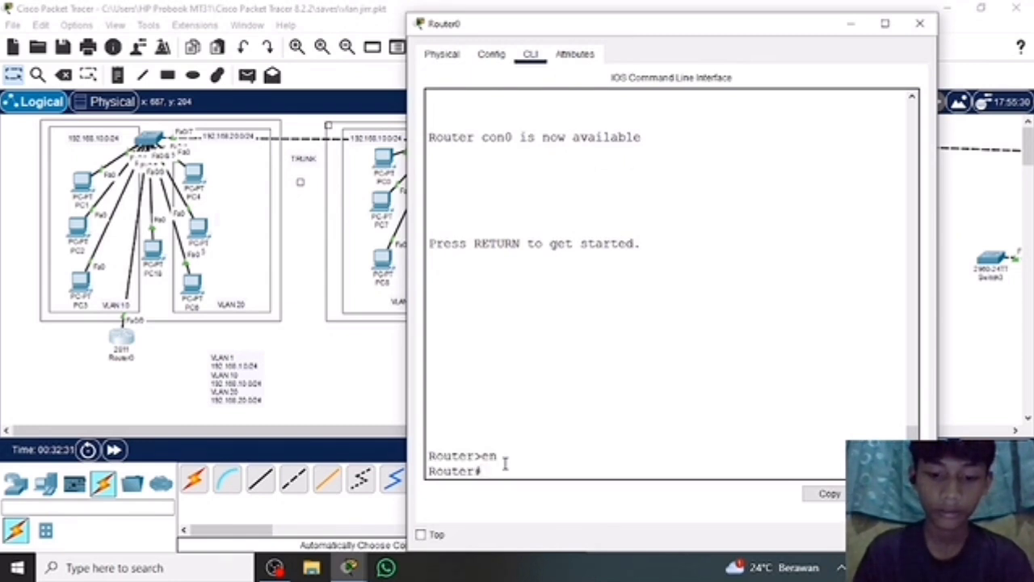
{"action": "type", "text": "conf"}
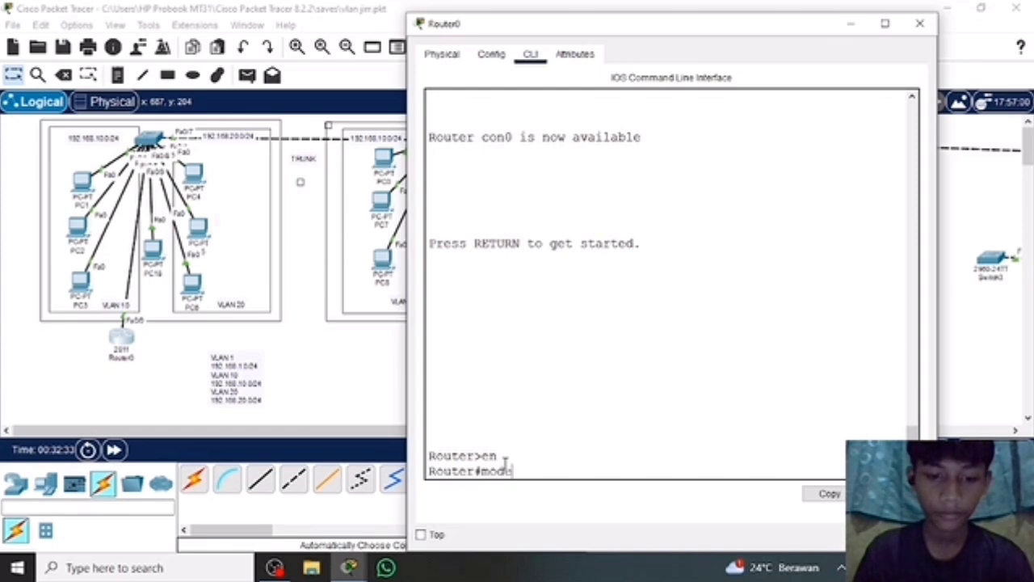
{"action": "key", "text": "BackSpace"}
{"action": "key", "text": "BackSpace"}
{"action": "key", "text": "BackSpace"}
{"action": "key", "text": "BackSpace"}
{"action": "type", "text": "c"}
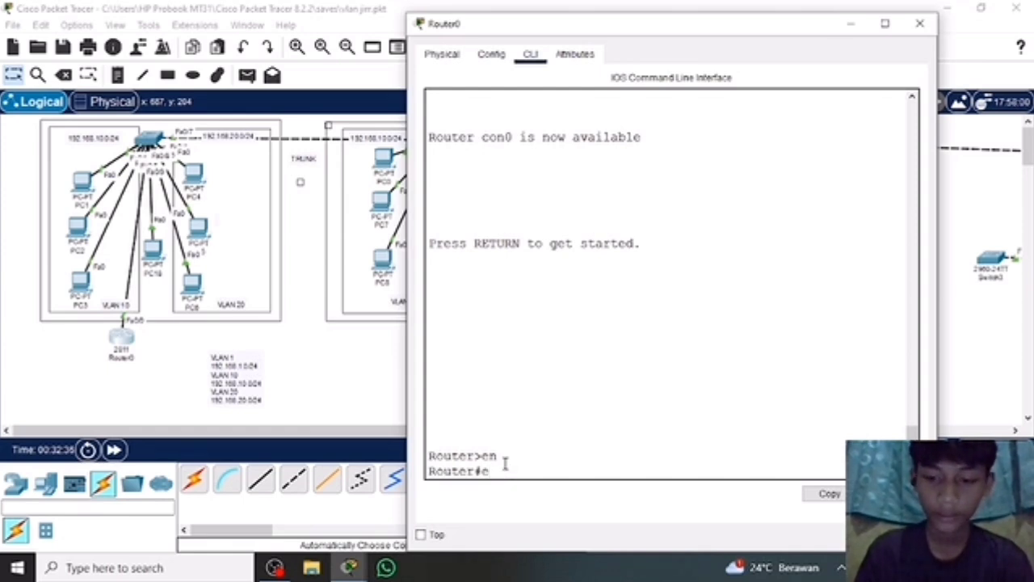
{"action": "key", "text": "BackSpace"}
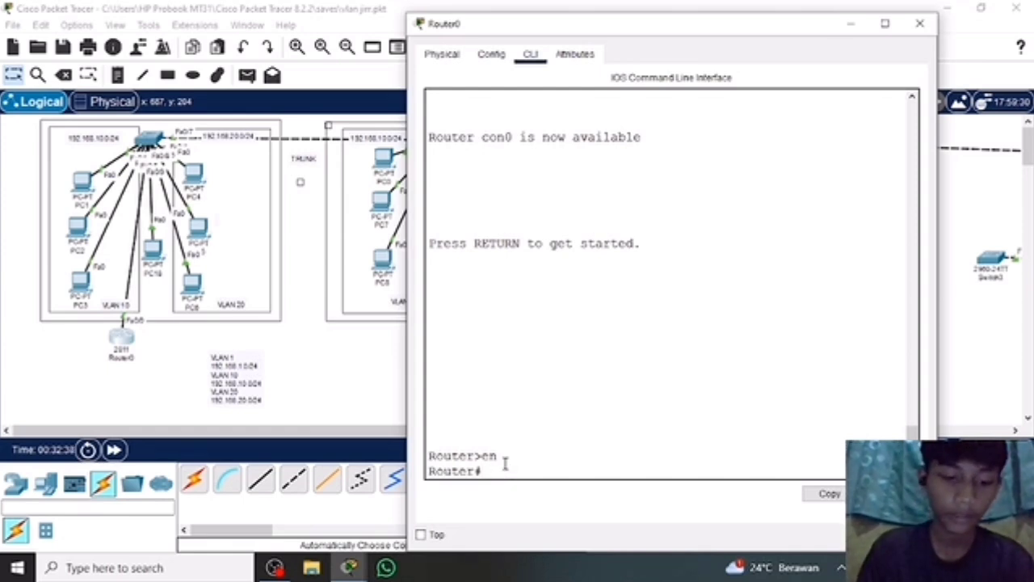
{"action": "type", "text": "conf t"}
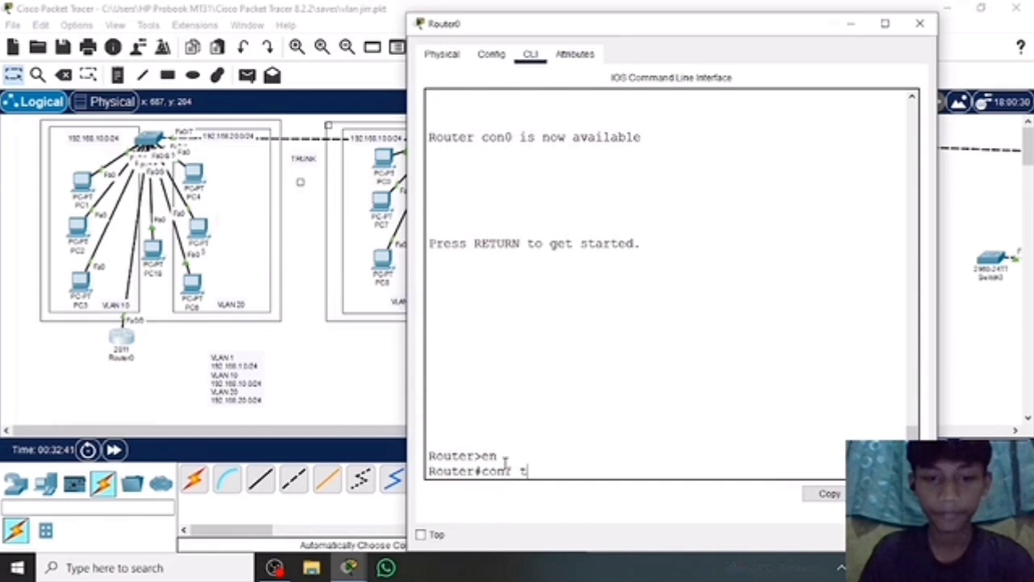
{"action": "key", "text": "Return"}
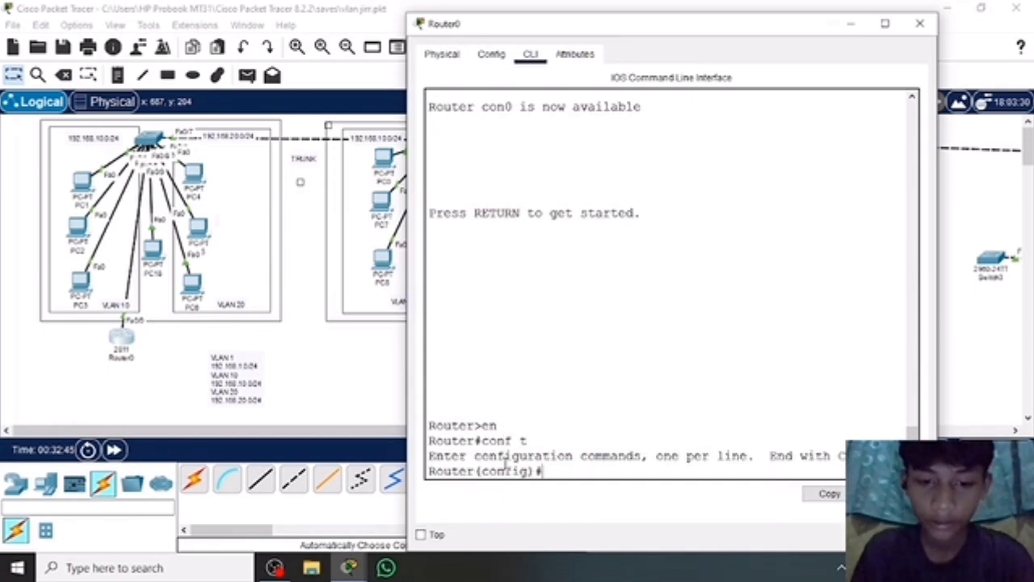
Try to start DHCP configuration for VLAN 10 on Router0 with the command ip dchp vlan 10.
{"action": "type", "text": "i"}
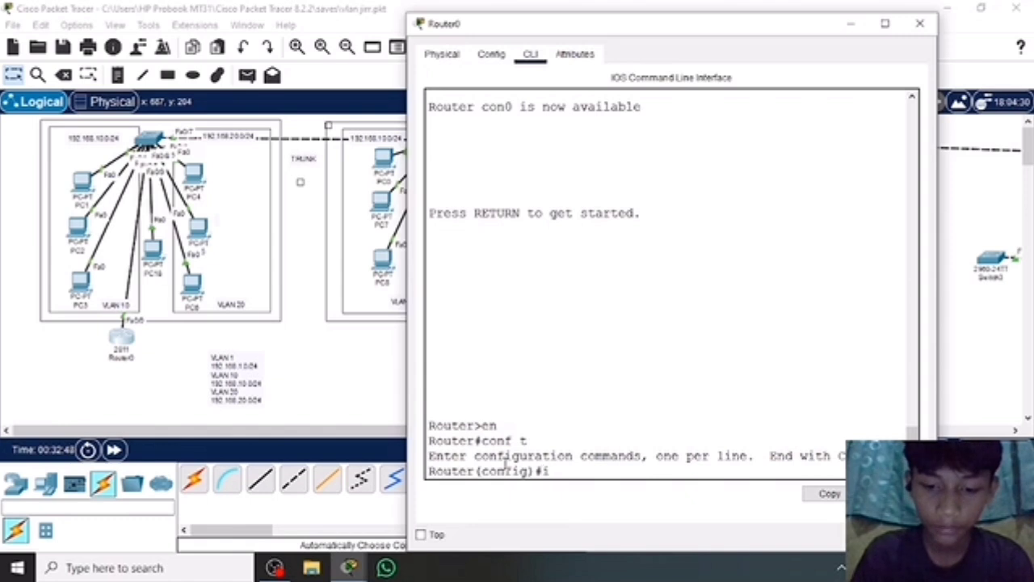
{"action": "type", "text": "p dh"}
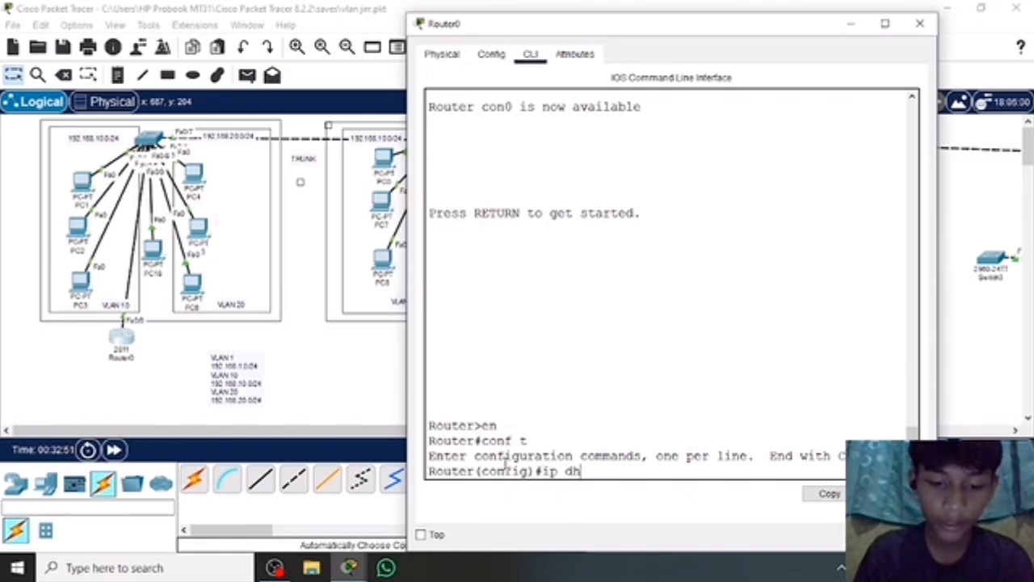
{"action": "key", "text": "BackSpace"}
{"action": "type", "text": "chp"}
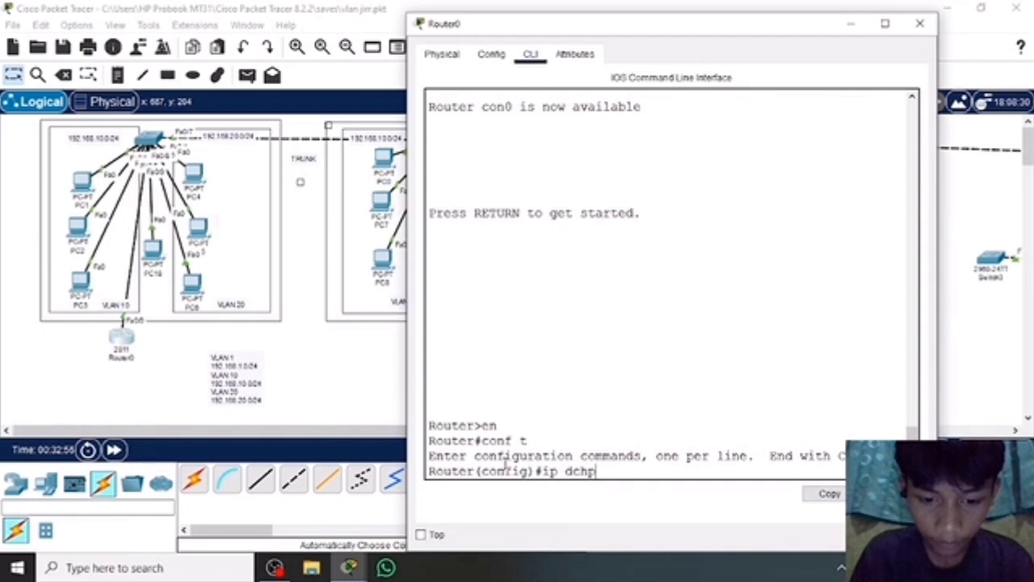
{"action": "type", "text": " vlan"}
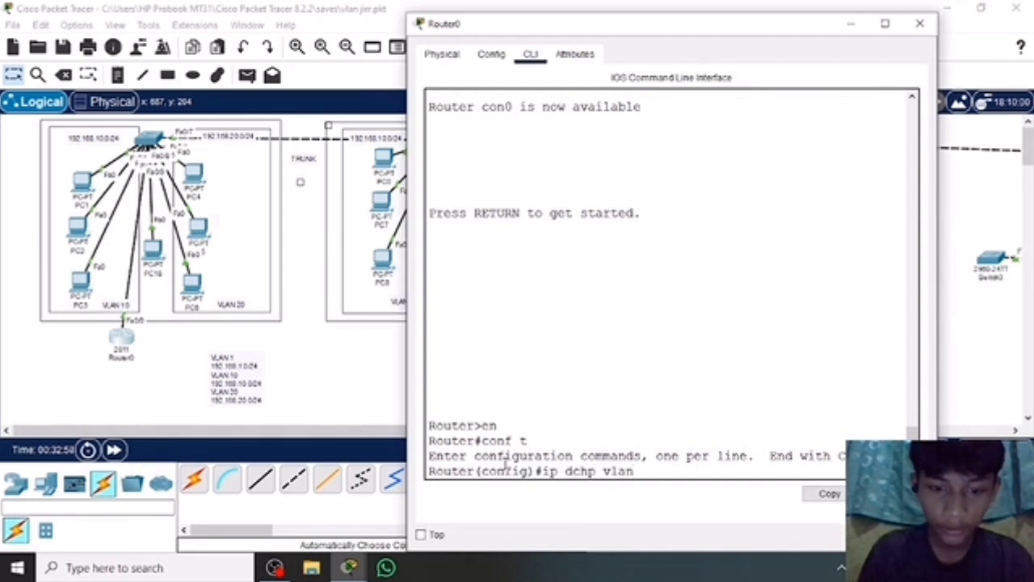
{"action": "type", "text": " 10"}
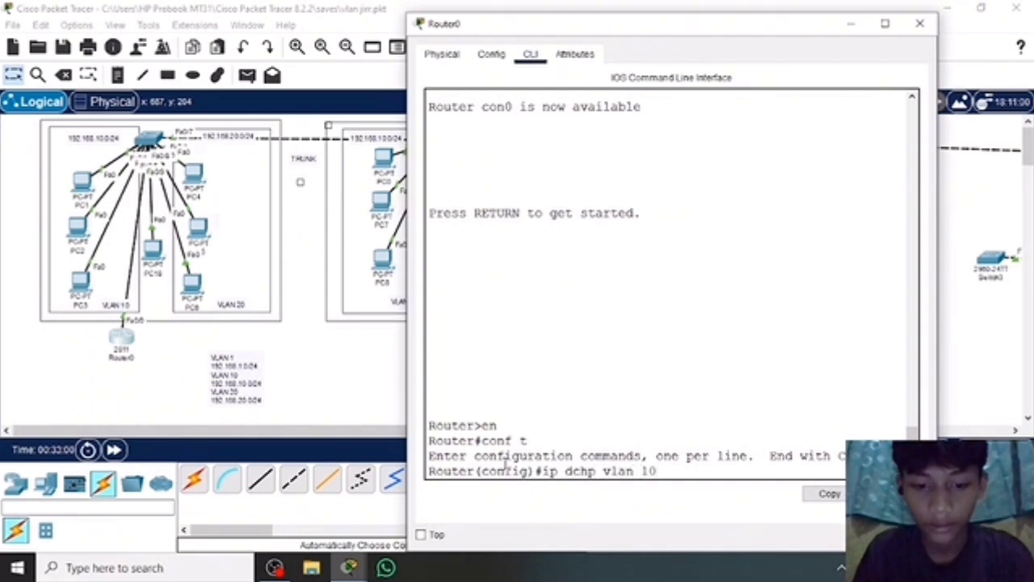
{"action": "key", "text": "Return"}
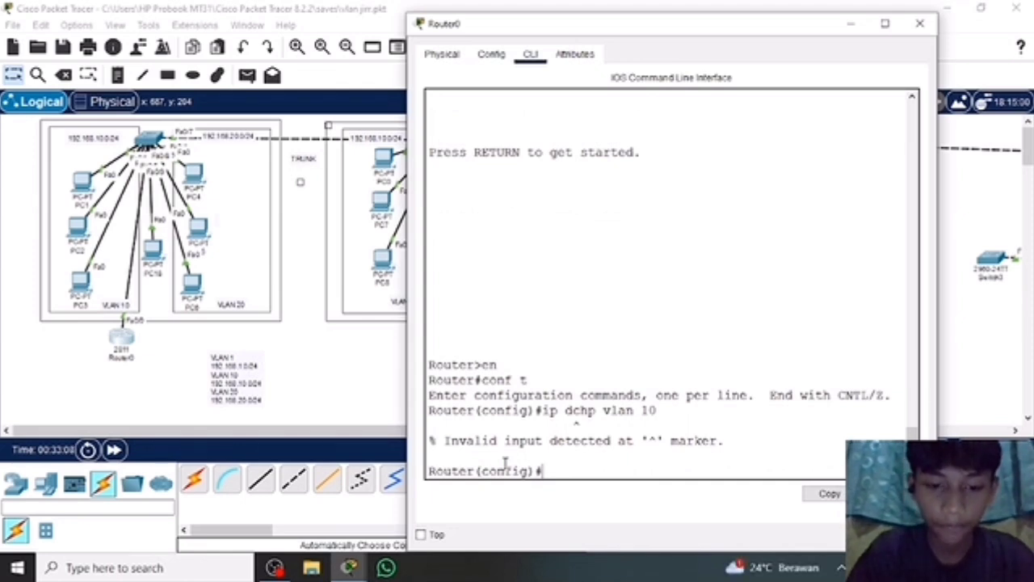
Try to create a VLAN 10 address pool on Router0 with the command ip dchp pool vlan10.
{"action": "type", "text": "ip d"}
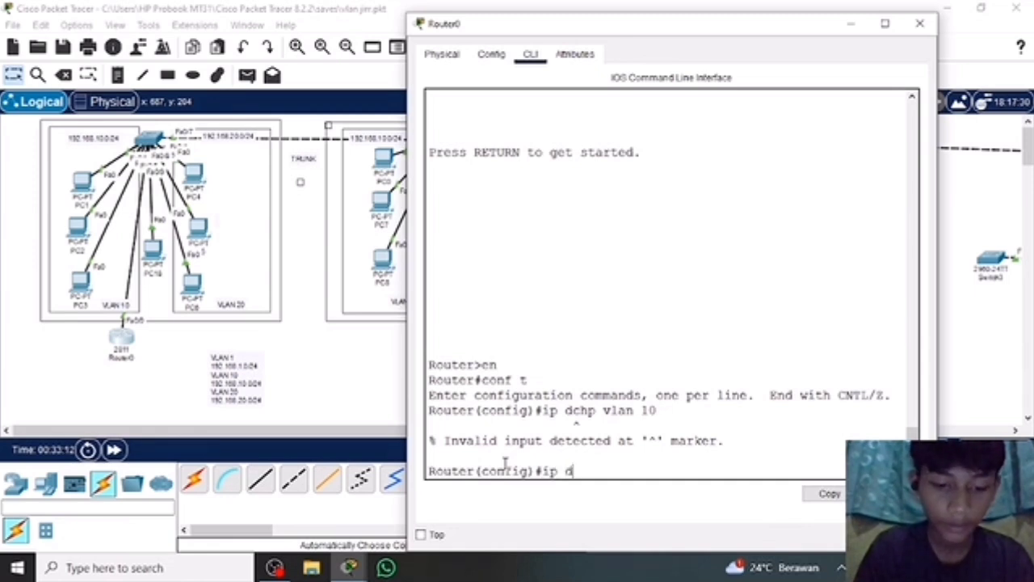
{"action": "type", "text": "chp"}
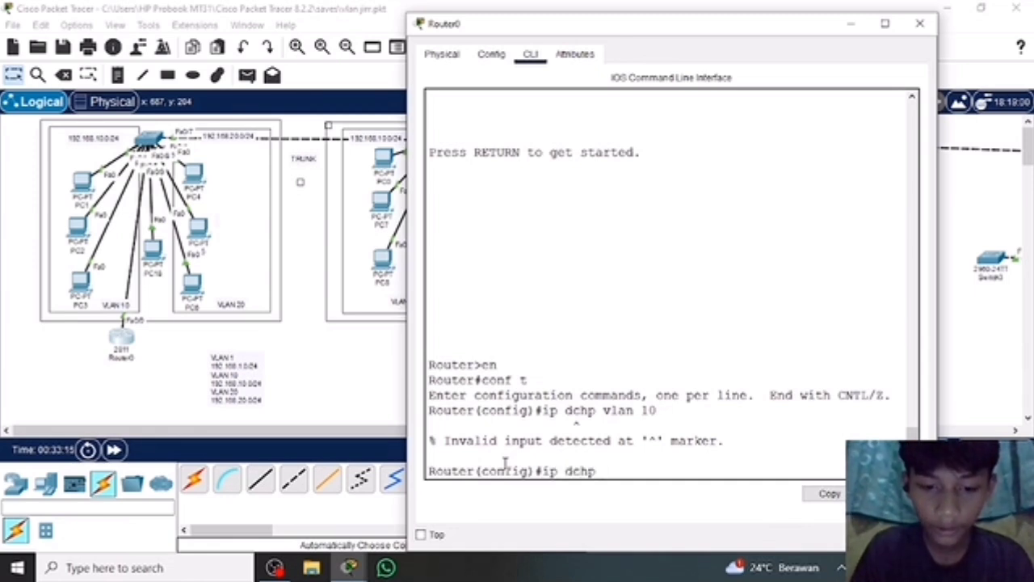
{"action": "type", "text": " pool b"}
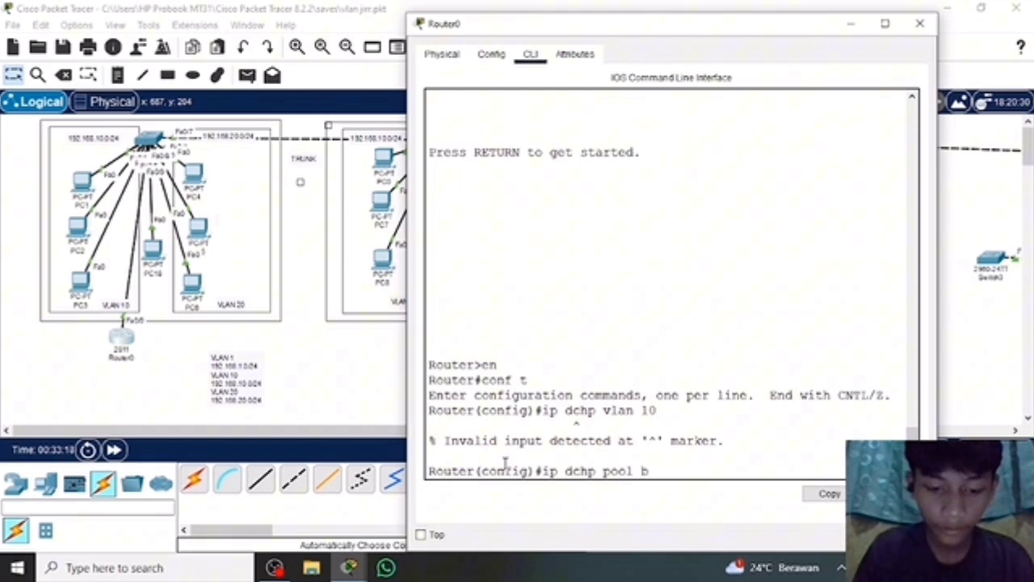
{"action": "key", "text": "BackSpace"}
{"action": "type", "text": "vlan10"}
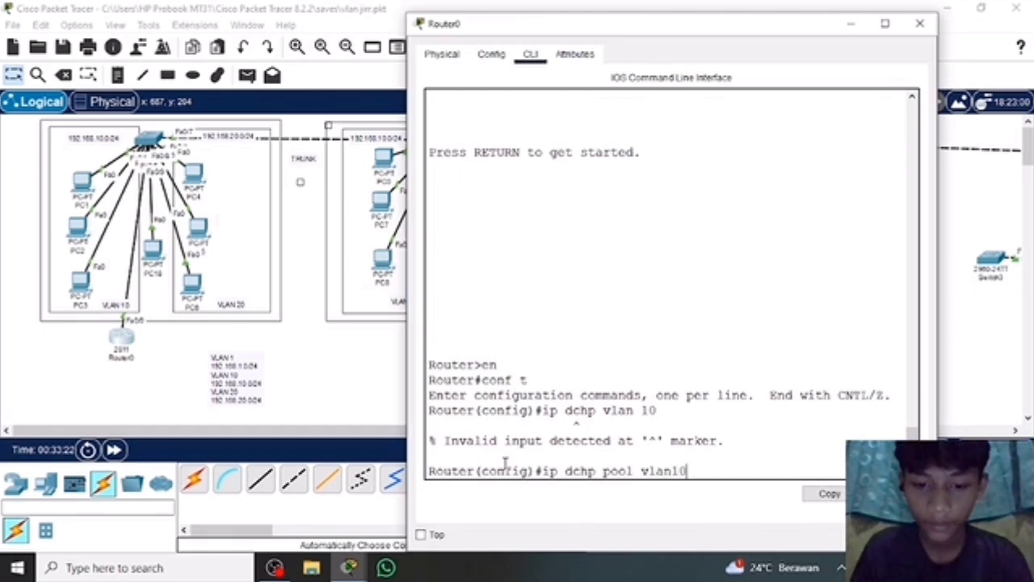
{"action": "key", "text": "Return"}
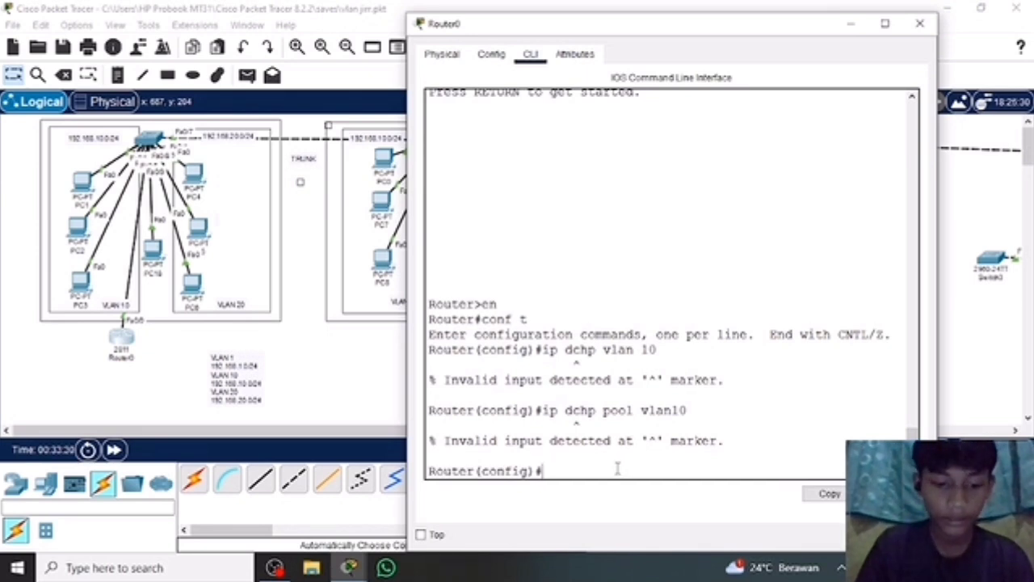
Create a DHCP pool named vlan10 on Router0 with the command ip dhcp pool vlan10.
{"action": "type", "text": "ip"}
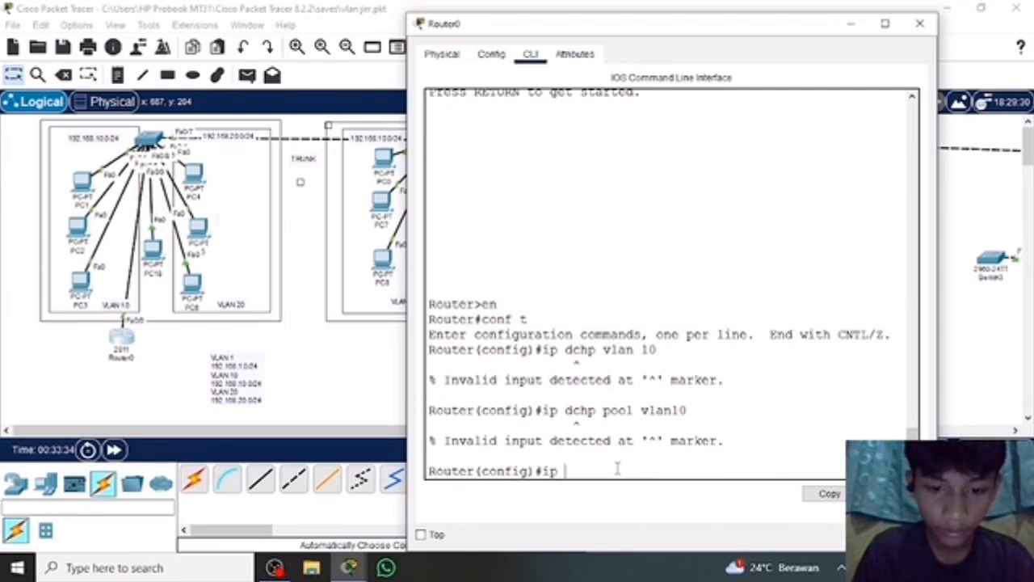
{"action": "type", "text": " dhcp"}
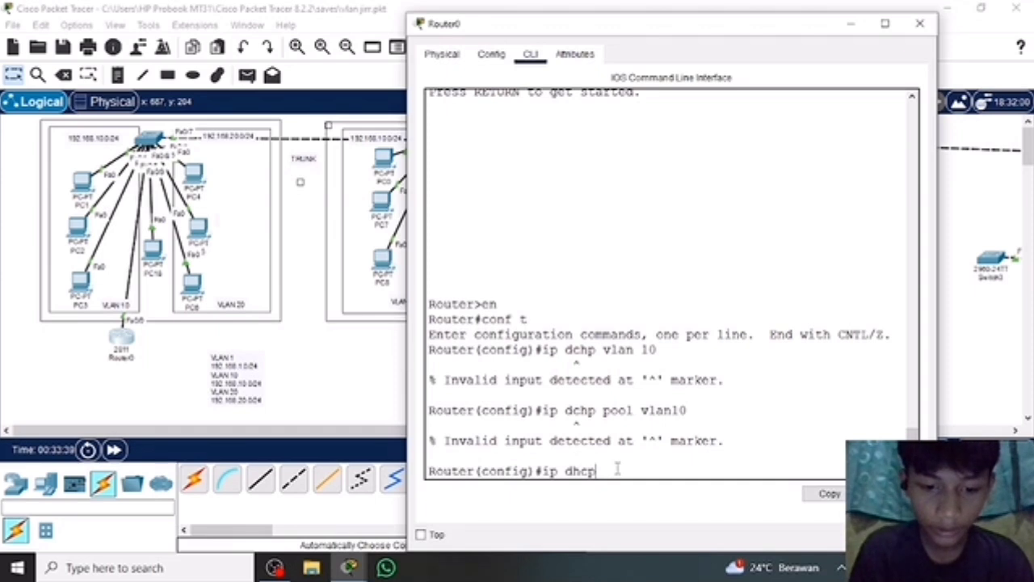
{"action": "type", "text": " p"}
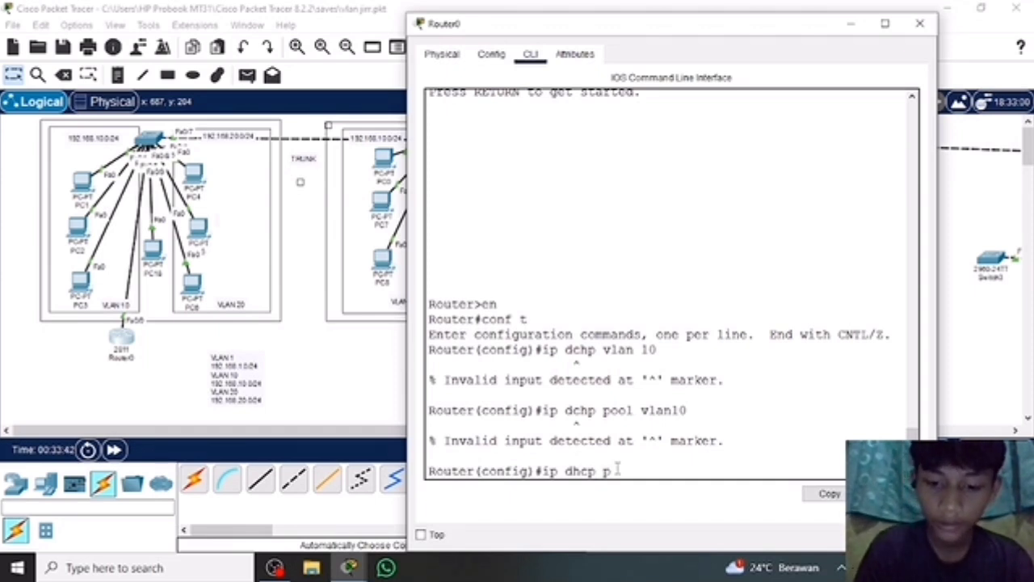
{"action": "type", "text": "ool vl"}
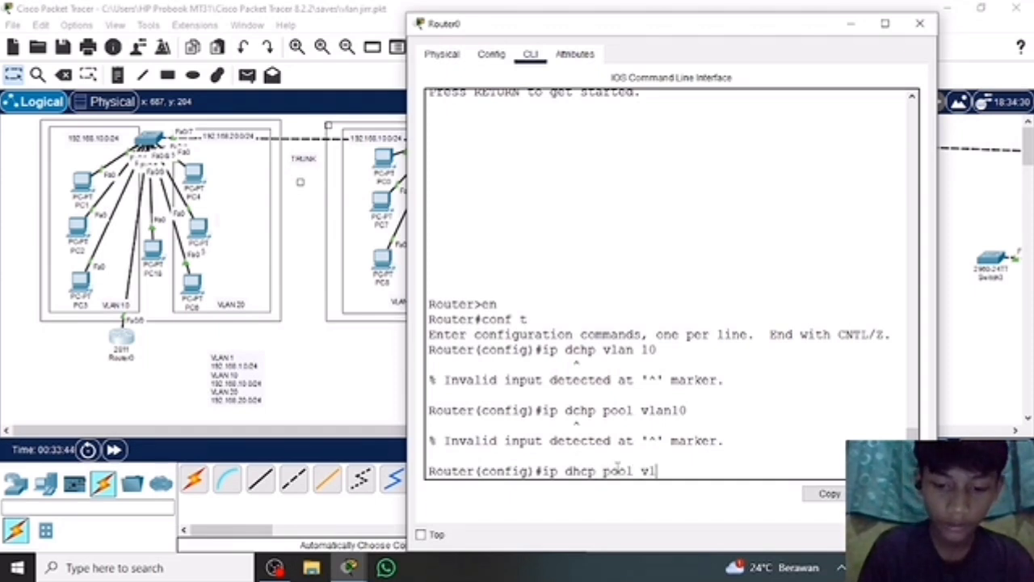
{"action": "type", "text": "an10"}
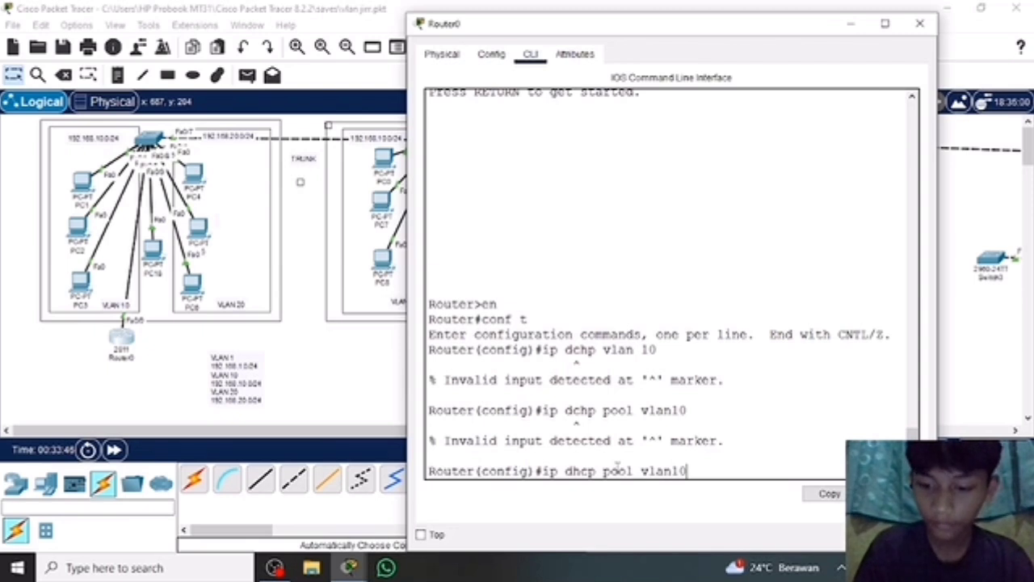
{"action": "key", "text": "Return"}
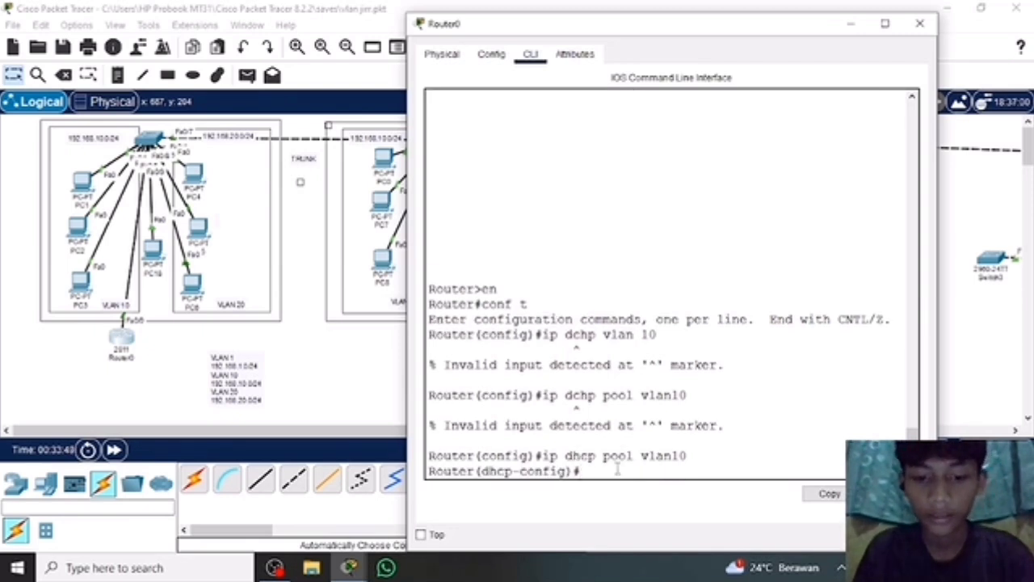
Define the vlan10 DHCP pool's network with the command network 192.168.10.1 255.255.255.0.
{"action": "type", "text": "n"}
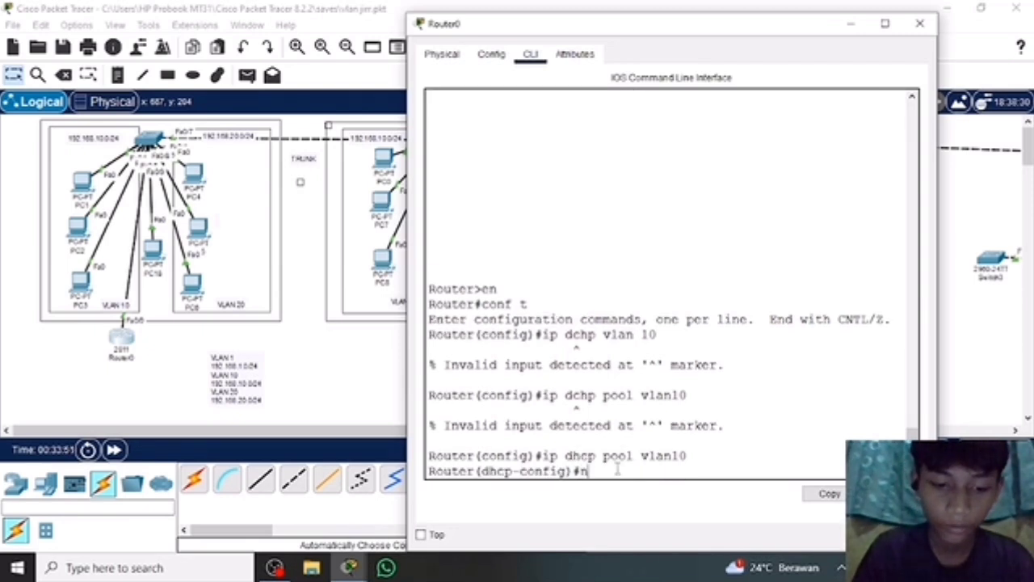
{"action": "type", "text": "etwork"}
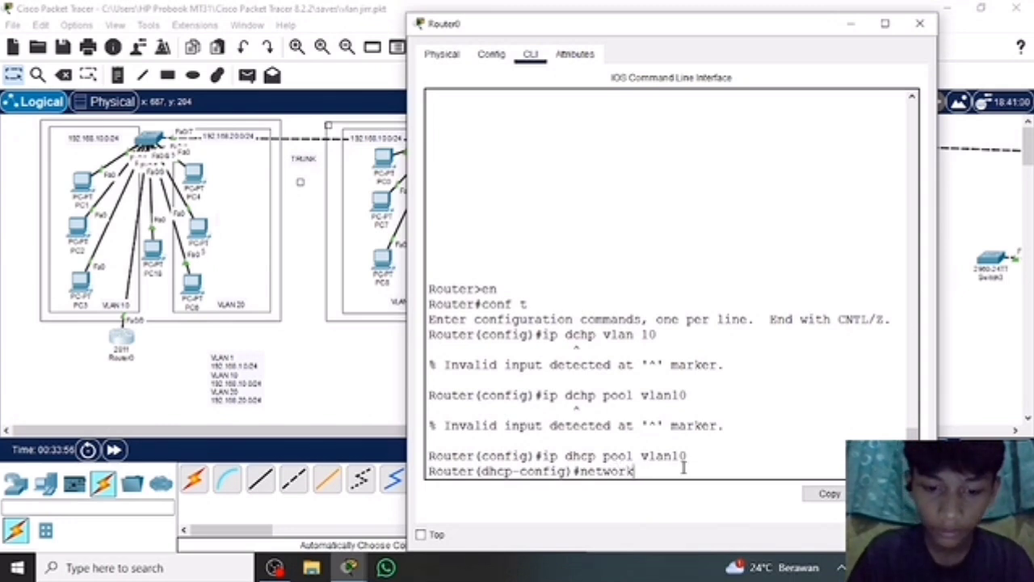
{"action": "type", "text": " 192"}
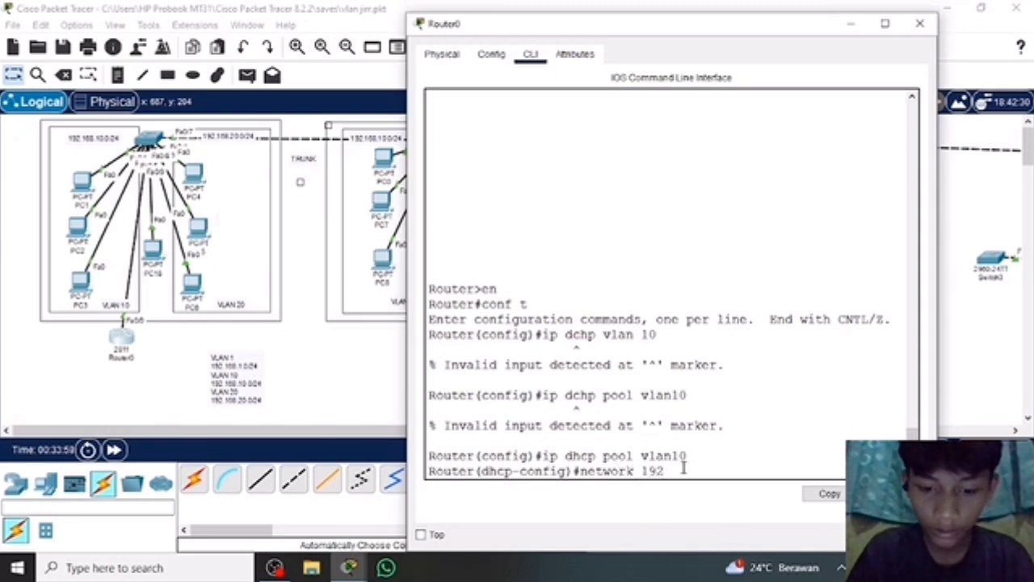
{"action": "type", "text": ".168.10.1"}
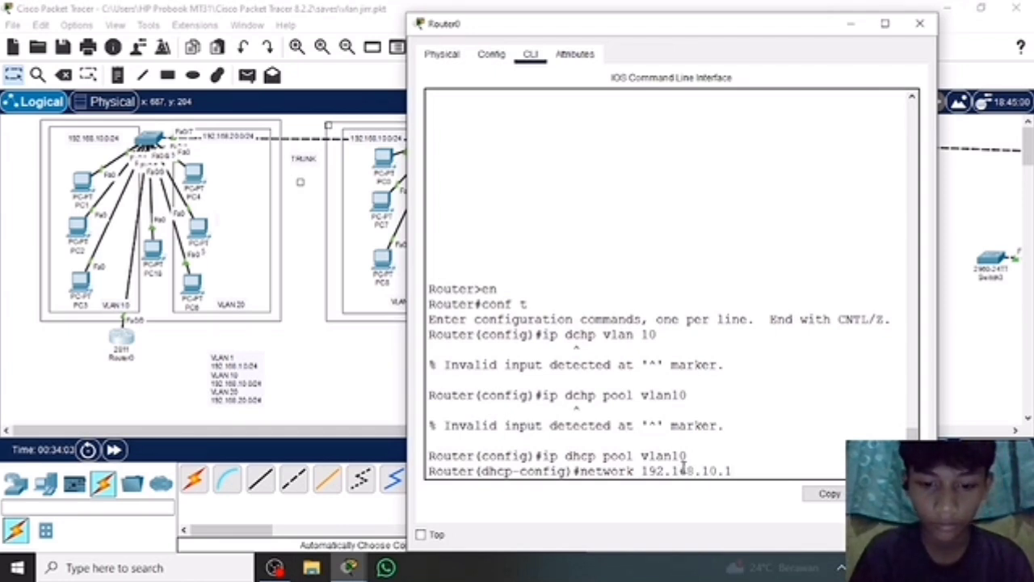
{"action": "type", "text": " 255 "}
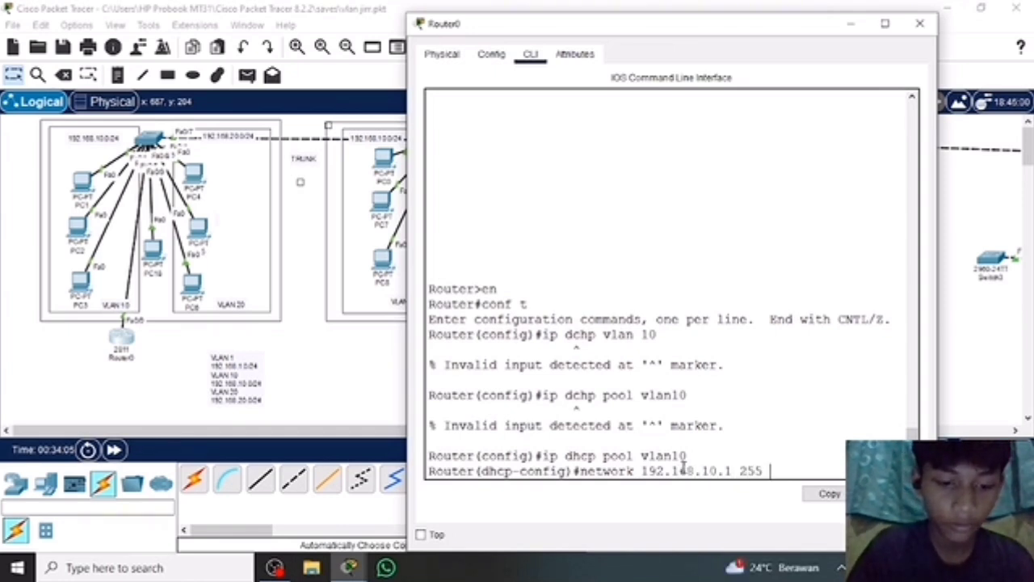
{"action": "type", "text": ".255"}
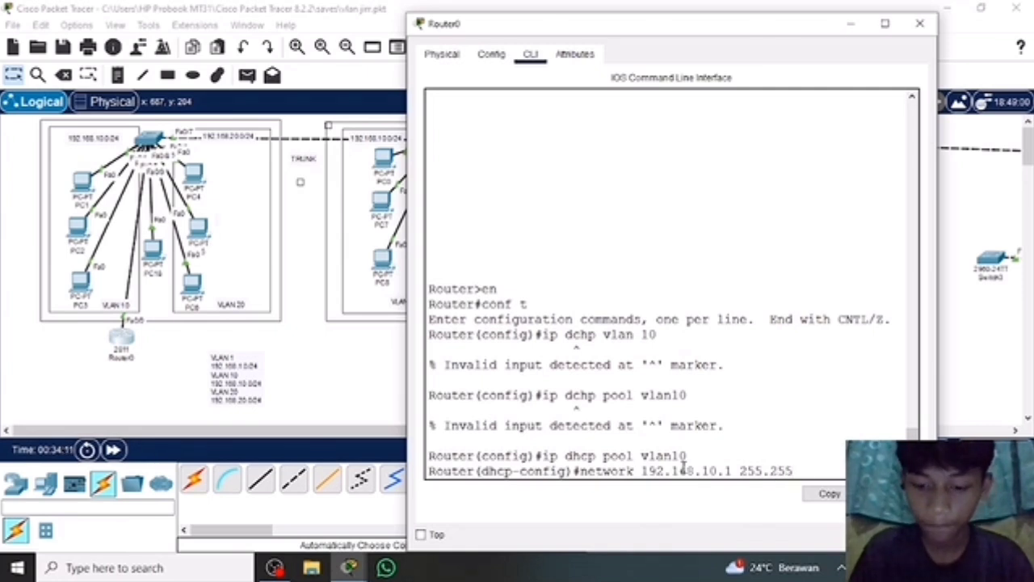
{"action": "type", "text": ".255"}
{"action": "type", "text": ".0"}
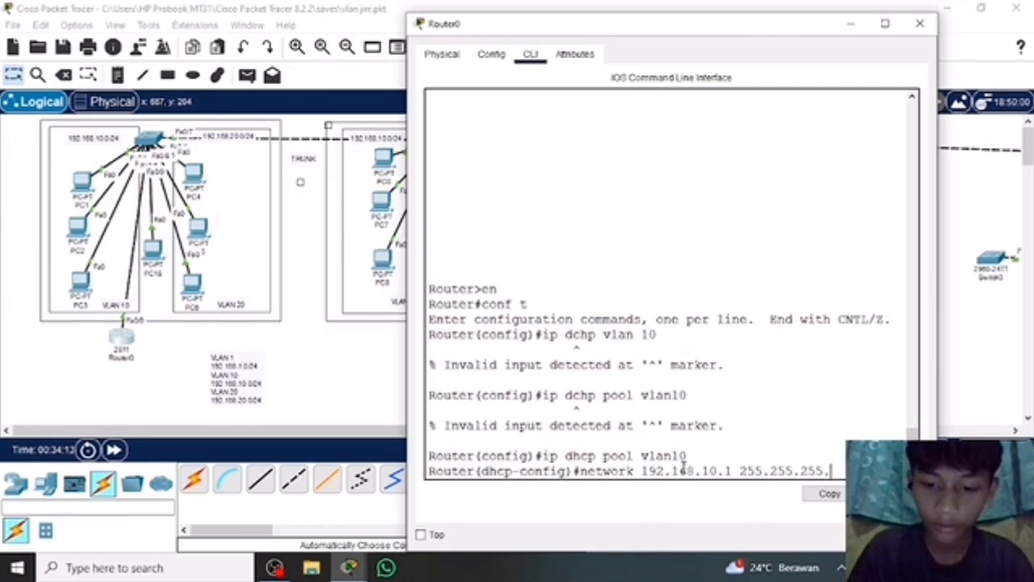
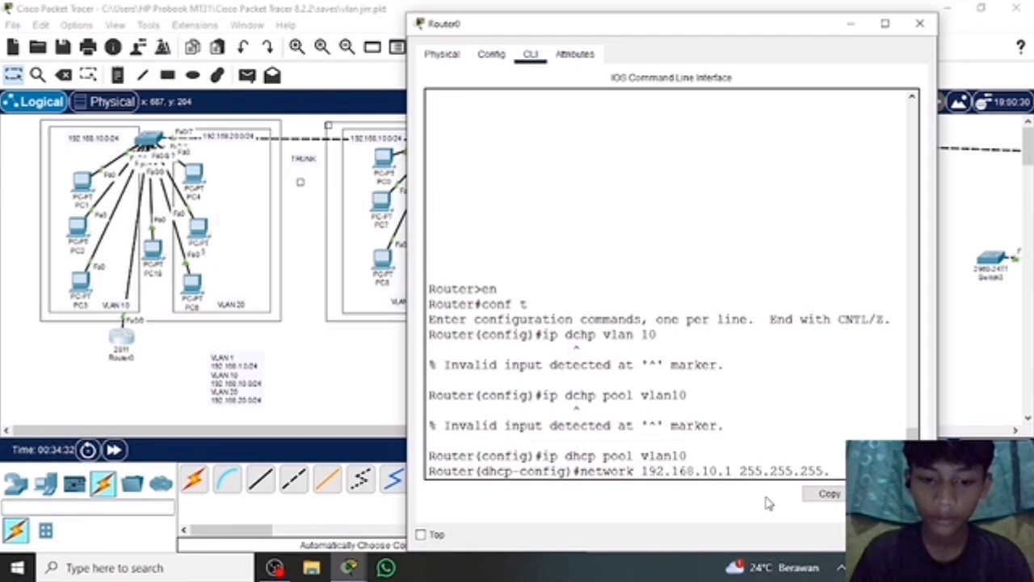
Discard the unfinished network command for the vlan10 DHCP pool on Router0.
{"action": "key", "text": "BackSpace"}
{"action": "key", "text": "BackSpace"}
{"action": "key", "text": "BackSpace"}
{"action": "key", "text": "BackSpace"}
{"action": "key", "text": "BackSpace"}
{"action": "key", "text": "BackSpace"}
{"action": "key", "text": "BackSpace"}
{"action": "key", "text": "BackSpace"}
{"action": "key", "text": "BackSpace"}
{"action": "key", "text": "BackSpace"}
{"action": "key", "text": "BackSpace"}
{"action": "key", "text": "BackSpace"}
{"action": "key", "text": "BackSpace"}
{"action": "key", "text": "BackSpace"}
{"action": "key", "text": "BackSpace"}
{"action": "key", "text": "BackSpace"}
{"action": "key", "text": "BackSpace"}
{"action": "key", "text": "BackSpace"}
{"action": "key", "text": "BackSpace"}
{"action": "key", "text": "BackSpace"}
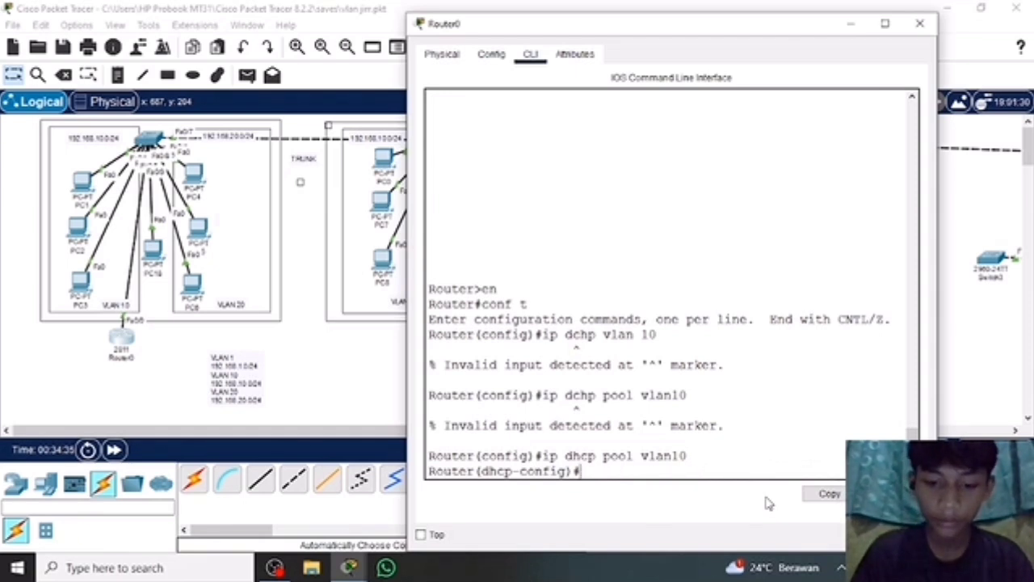
{"action": "type", "text": "ip dhcp"}
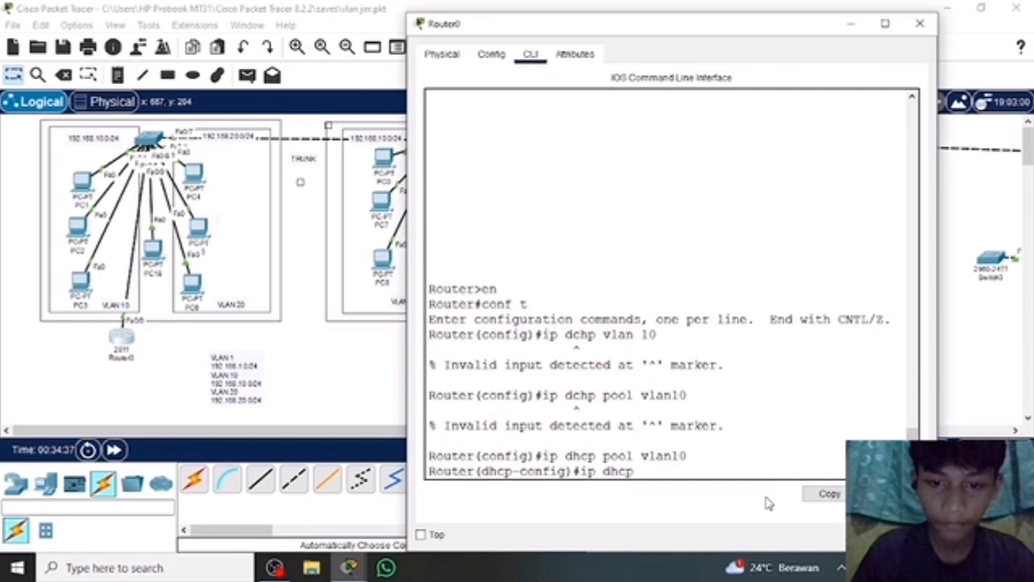
{"action": "type", "text": " pool"}
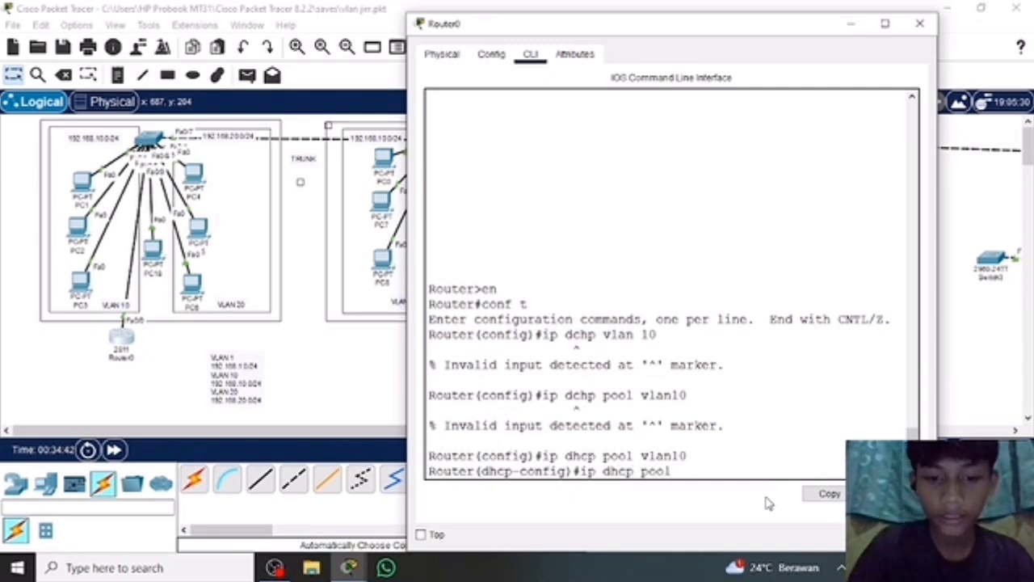
{"action": "key", "text": "BackSpace"}
{"action": "key", "text": "BackSpace"}
{"action": "key", "text": "BackSpace"}
{"action": "key", "text": "BackSpace"}
{"action": "key", "text": "BackSpace"}
{"action": "key", "text": "BackSpace"}
{"action": "key", "text": "BackSpace"}
{"action": "key", "text": "BackSpace"}
{"action": "key", "text": "BackSpace"}
{"action": "key", "text": "BackSpace"}
{"action": "key", "text": "BackSpace"}
{"action": "key", "text": "BackSpace"}
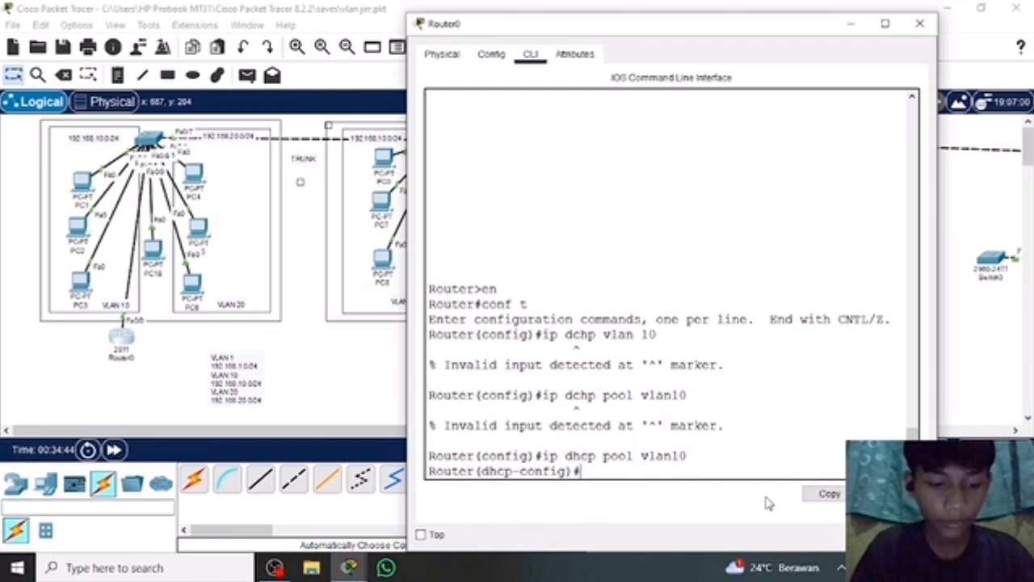
Exit DHCP pool configuration with ex and reopen the pool with the command ip dhcp pool vlan10.
{"action": "type", "text": "ex"}
{"action": "key", "text": "Return"}
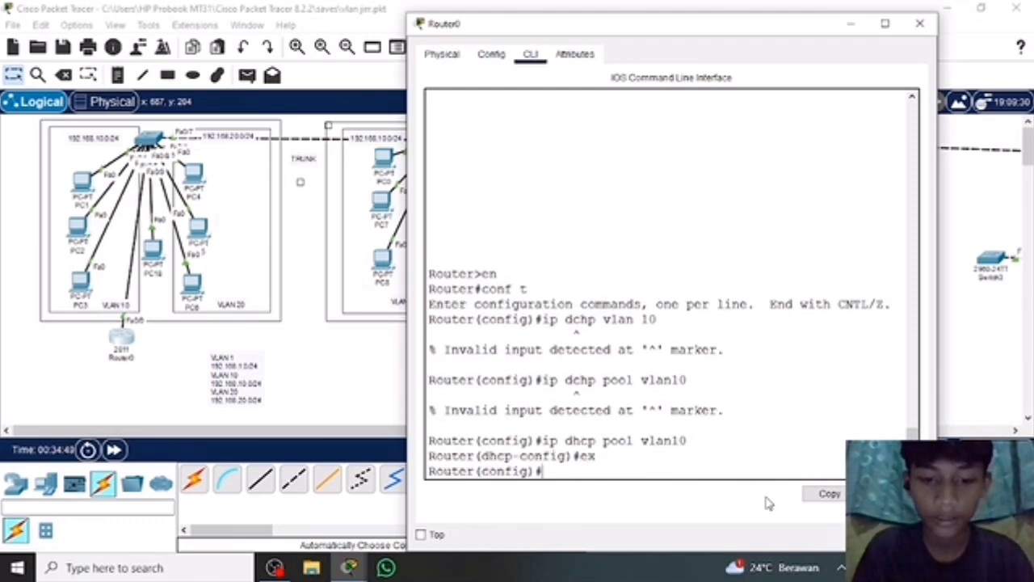
{"action": "type", "text": "ip"}
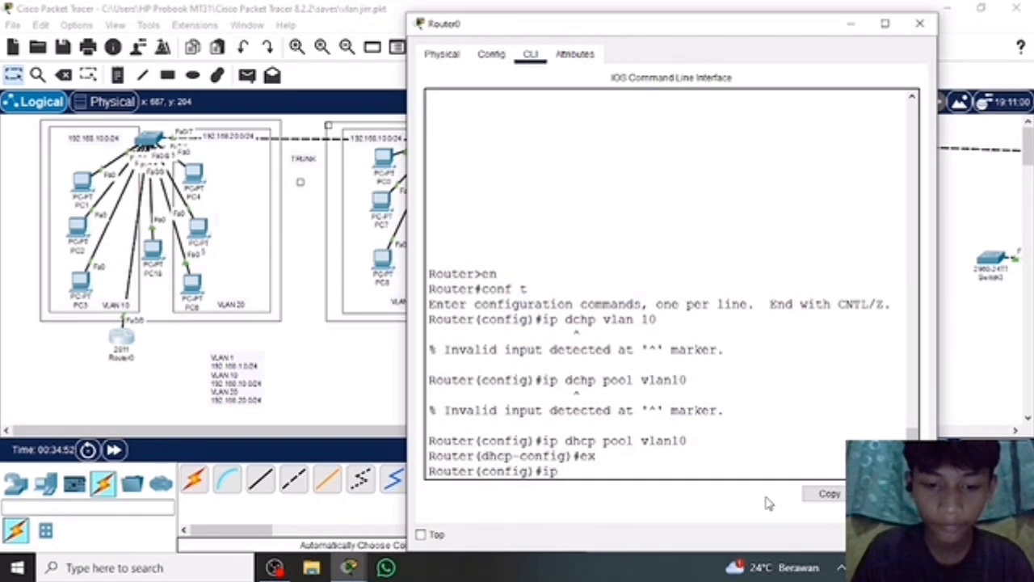
{"action": "type", "text": " dhcp"}
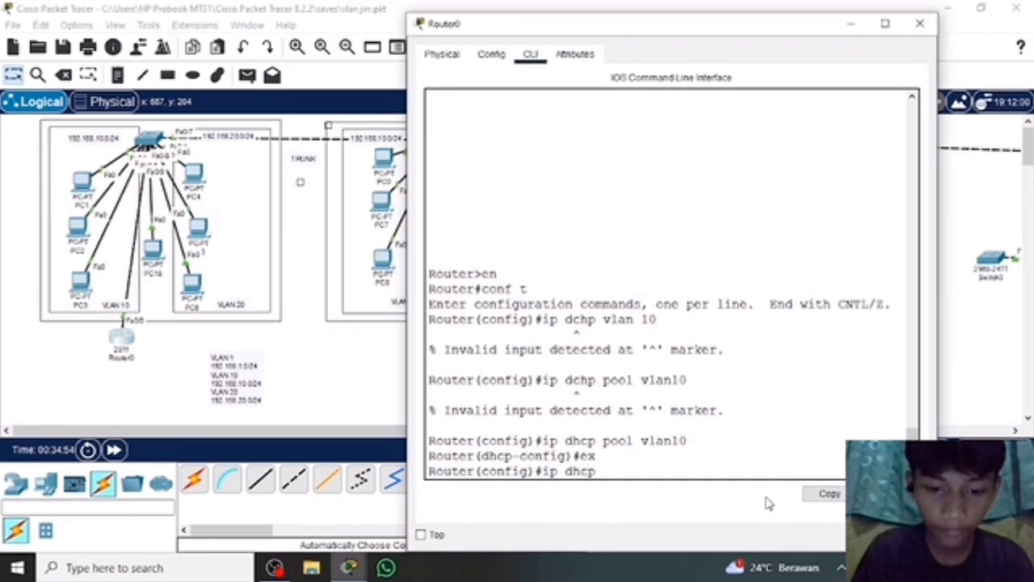
{"action": "type", "text": " pool "}
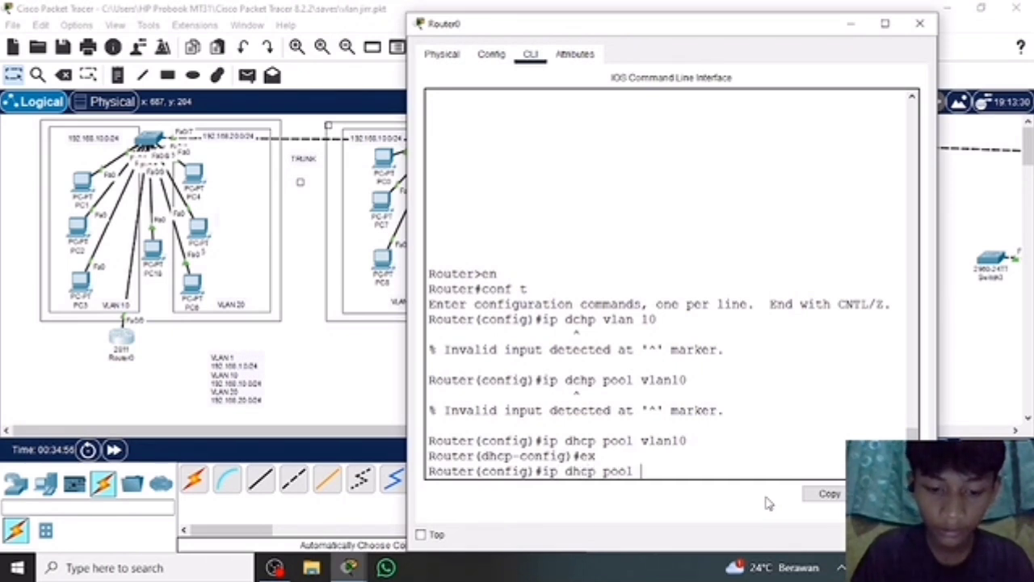
{"action": "type", "text": "vlan"}
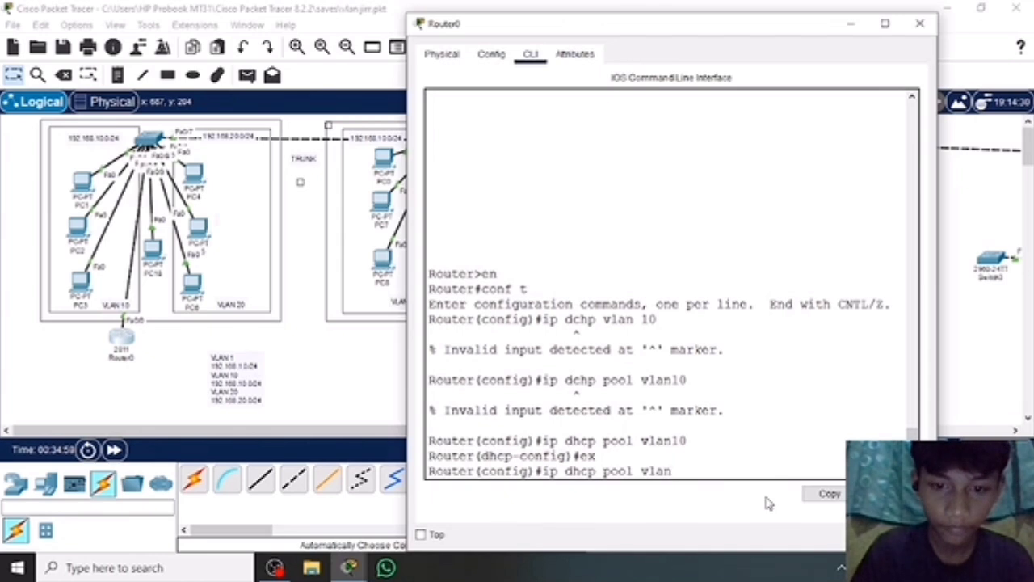
{"action": "type", "text": "10"}
{"action": "key", "text": "Return"}
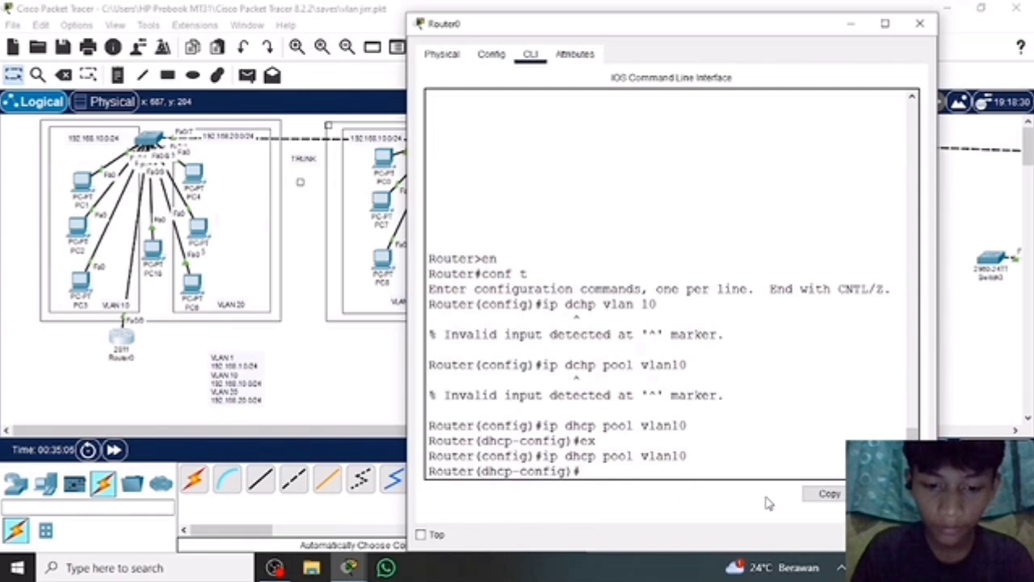
Define the vlan10 DHCP pool's network with the command network 192.168.10.0 255.255.255.0.
{"action": "type", "text": "net"}
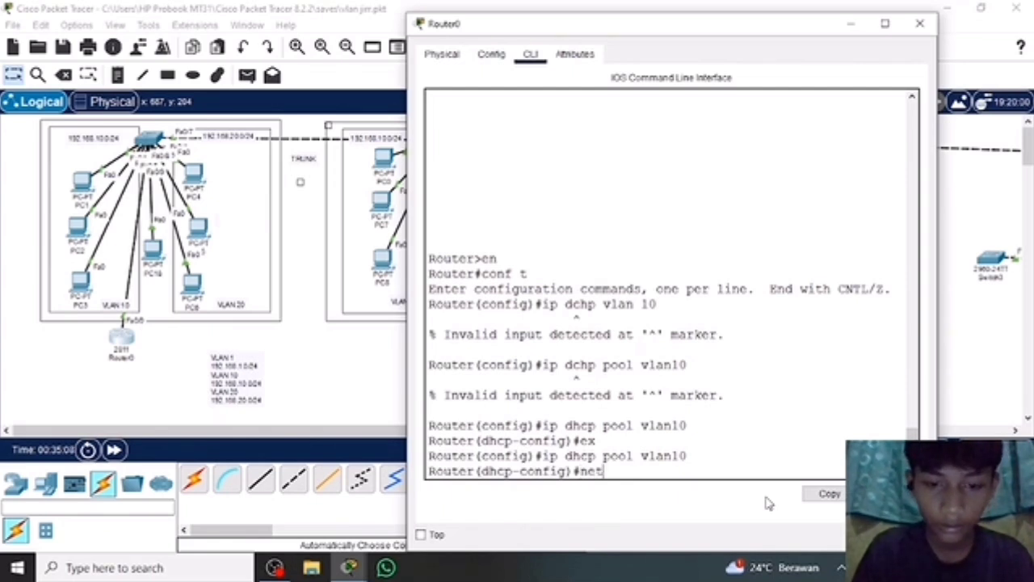
{"action": "type", "text": "work"}
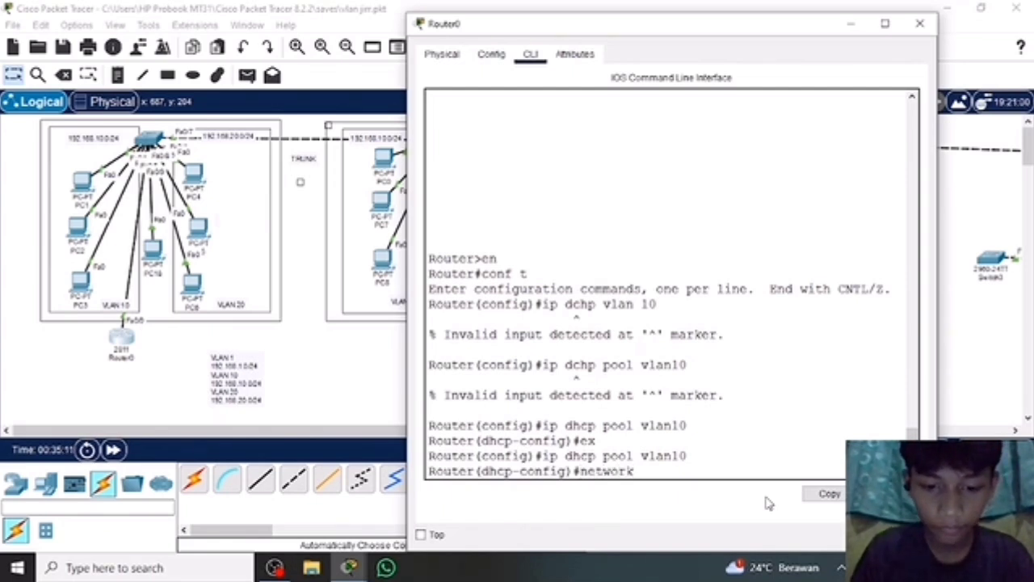
{"action": "type", "text": " 192.168"}
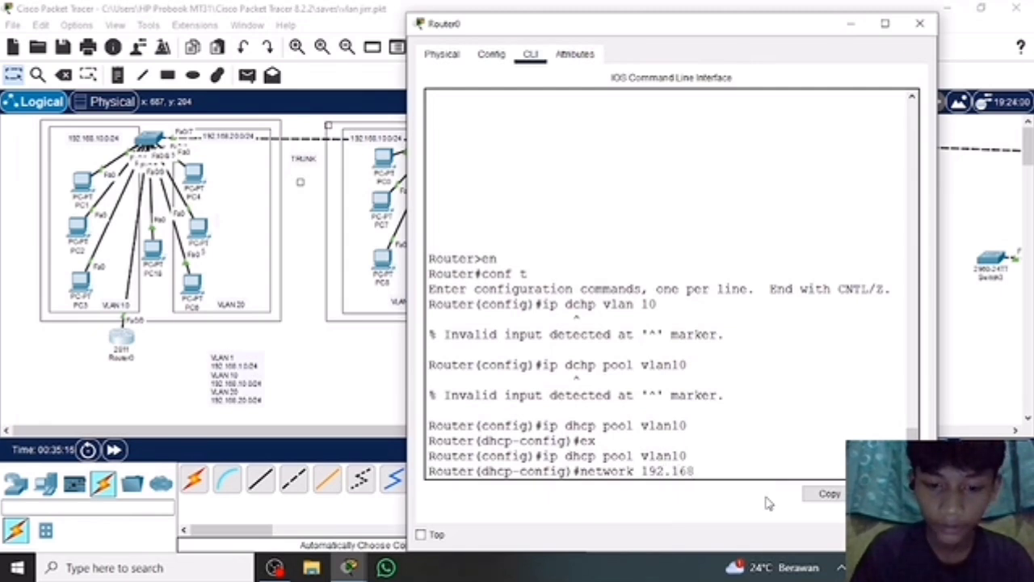
{"action": "type", "text": ".10"}
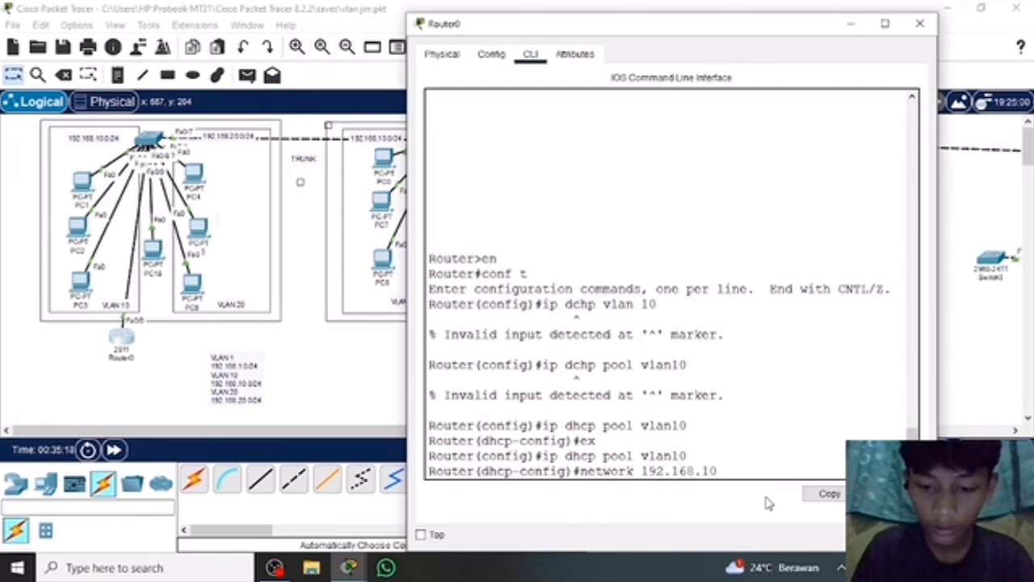
{"action": "type", "text": "."}
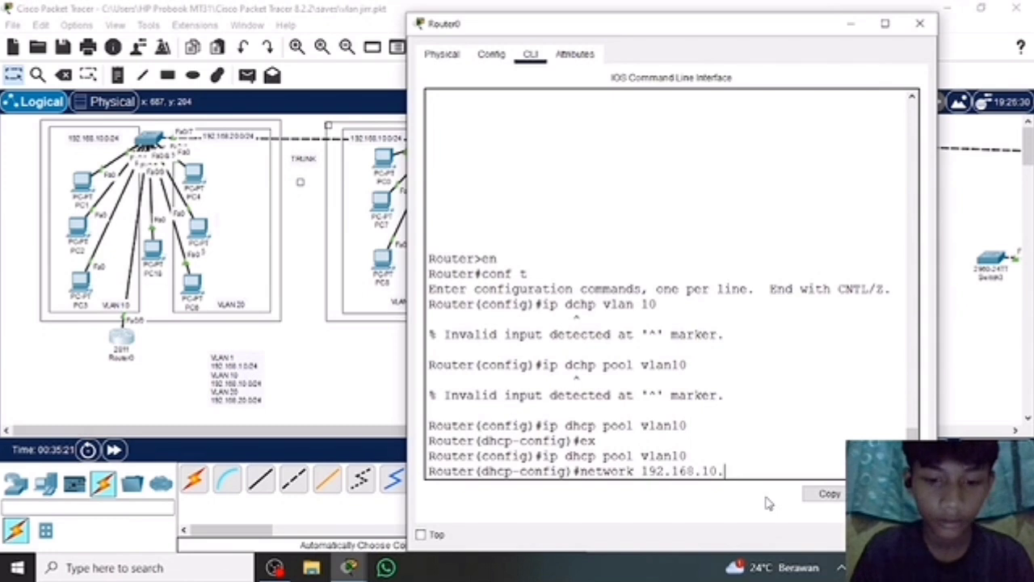
{"action": "type", "text": "0"}
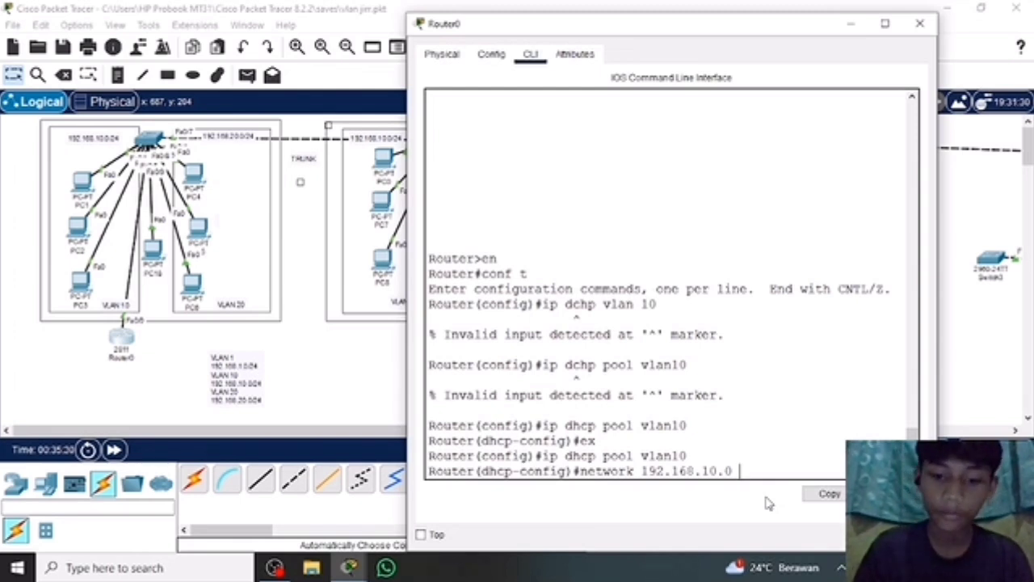
{"action": "type", "text": " 255.255"}
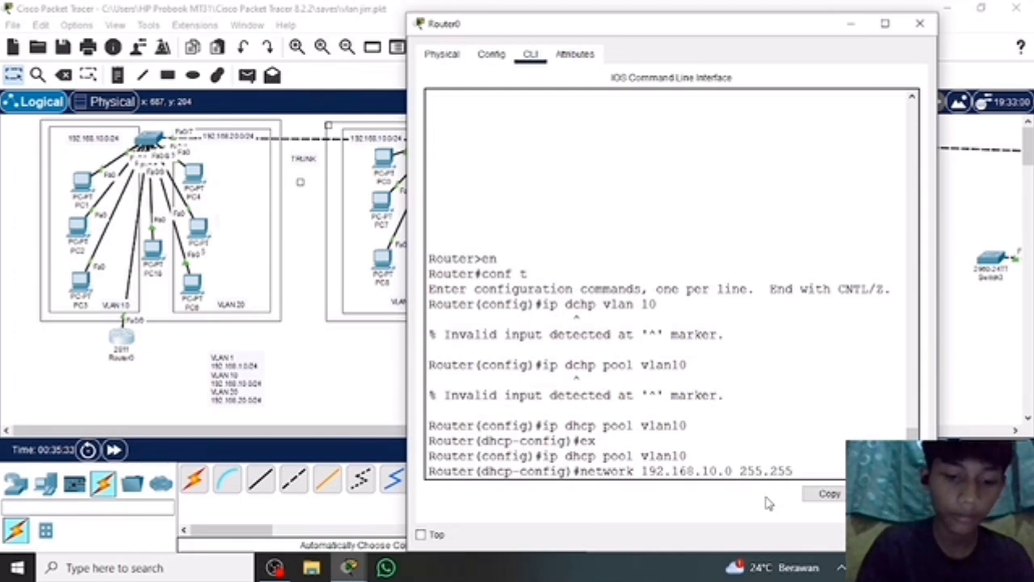
{"action": "type", "text": ".255.0"}
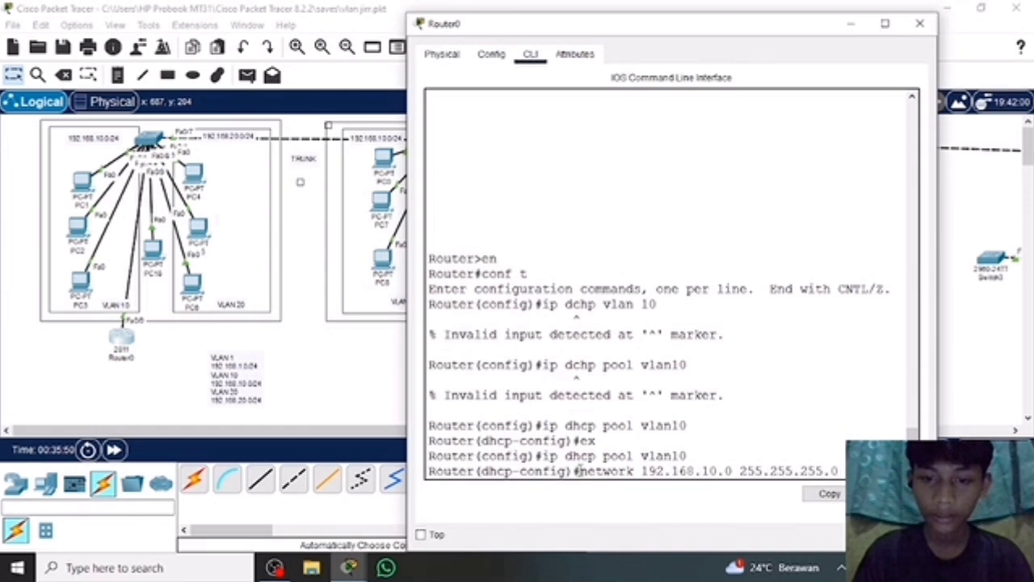
{"action": "mouse_move", "coordinate": [578, 470]}
{"action": "left_mouse_down"}
{"action": "mouse_move", "coordinate": [837, 467]}
{"action": "mouse_move", "coordinate": [808, 391]}
{"action": "left_mouse_up"}
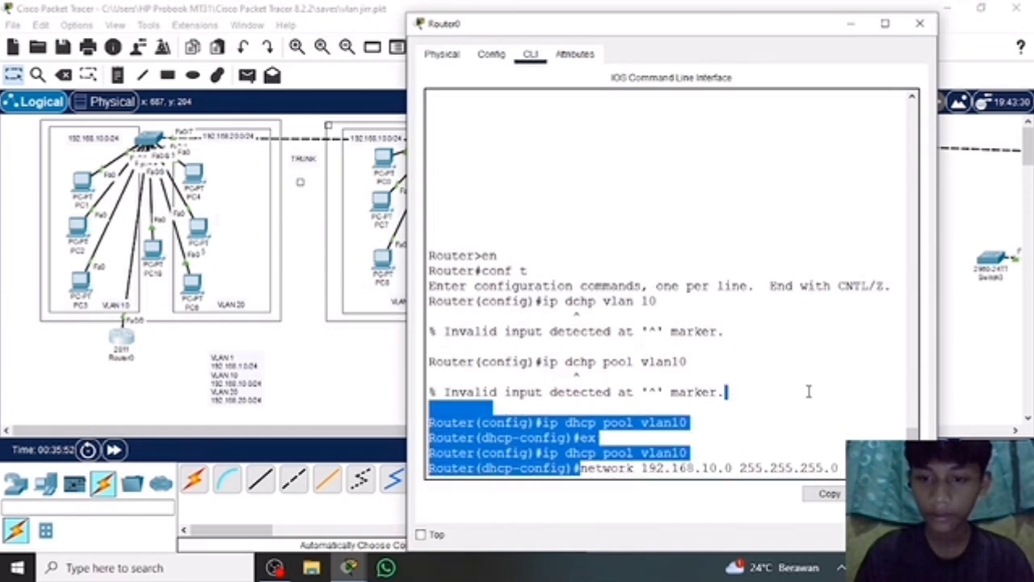
{"action": "left_click", "coordinate": [809, 392]}
{"action": "left_click", "coordinate": [688, 453]}
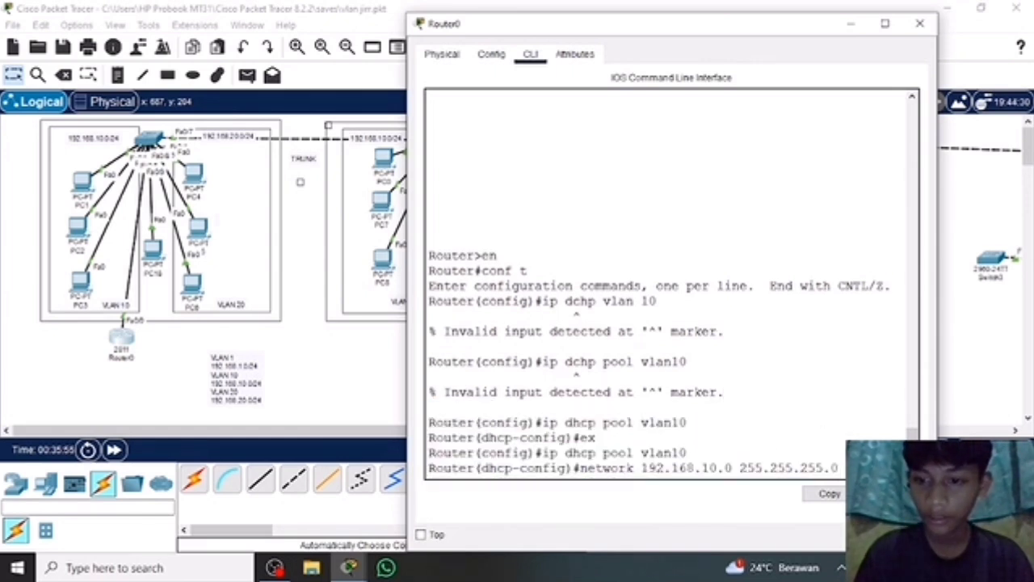
{"action": "key", "text": "Return"}
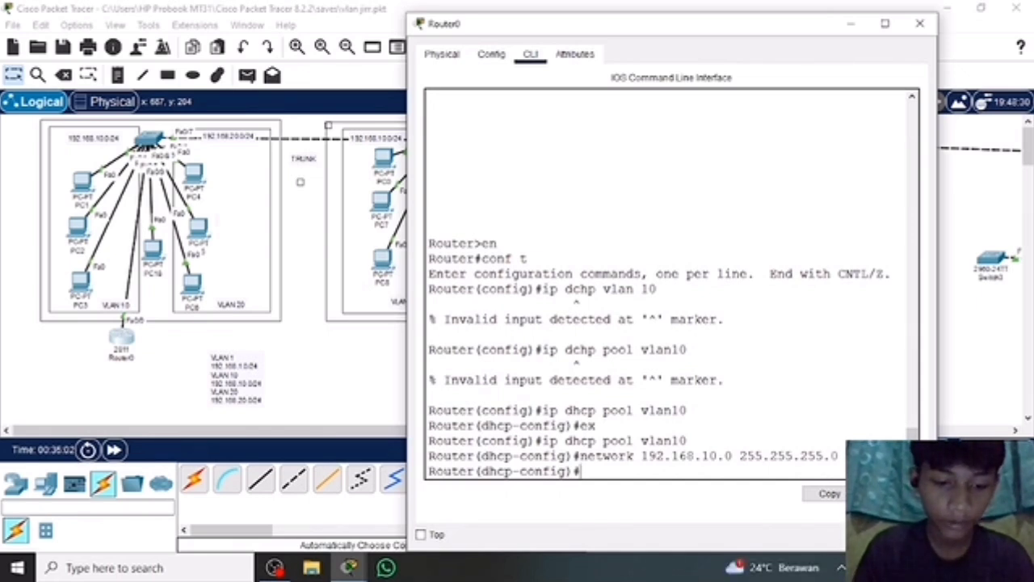
Write the command default-router 192.168.10.1 for the vlan10 DHCP pool.
{"action": "type", "text": "default"}
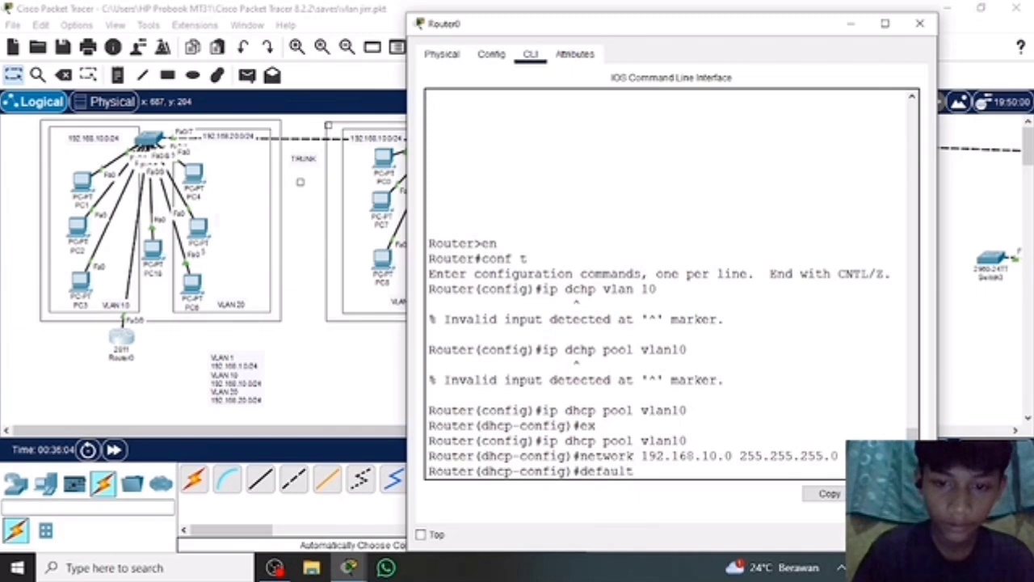
{"action": "key", "text": "BackSpace"}
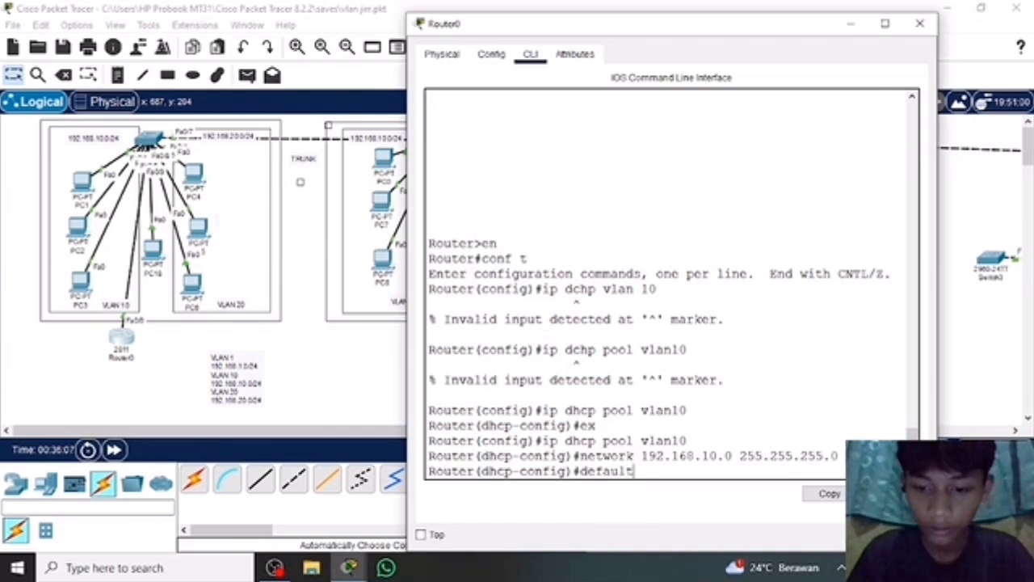
{"action": "type", "text": "-router"}
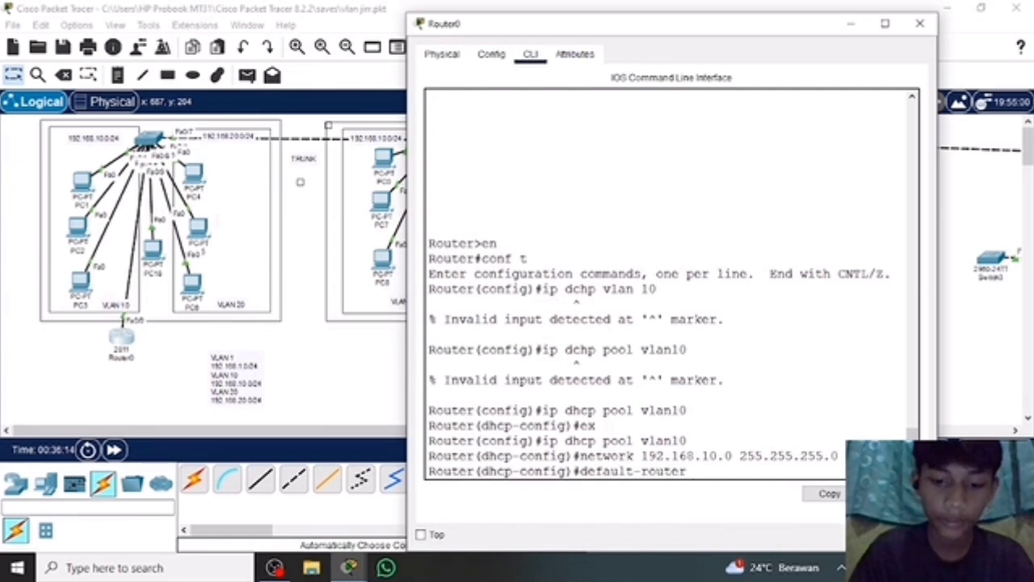
{"action": "type", "text": " 192.168"}
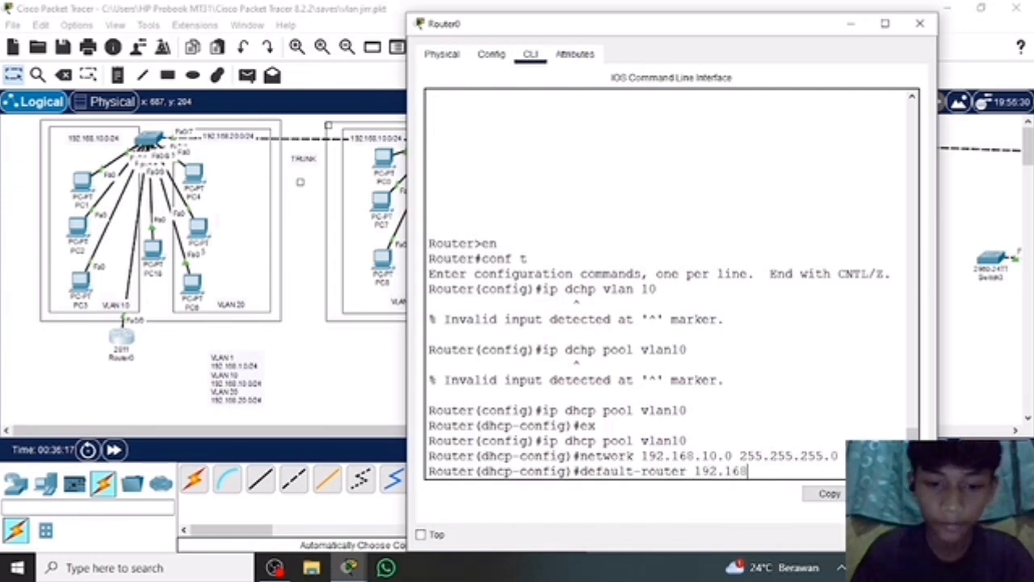
{"action": "type", "text": "."}
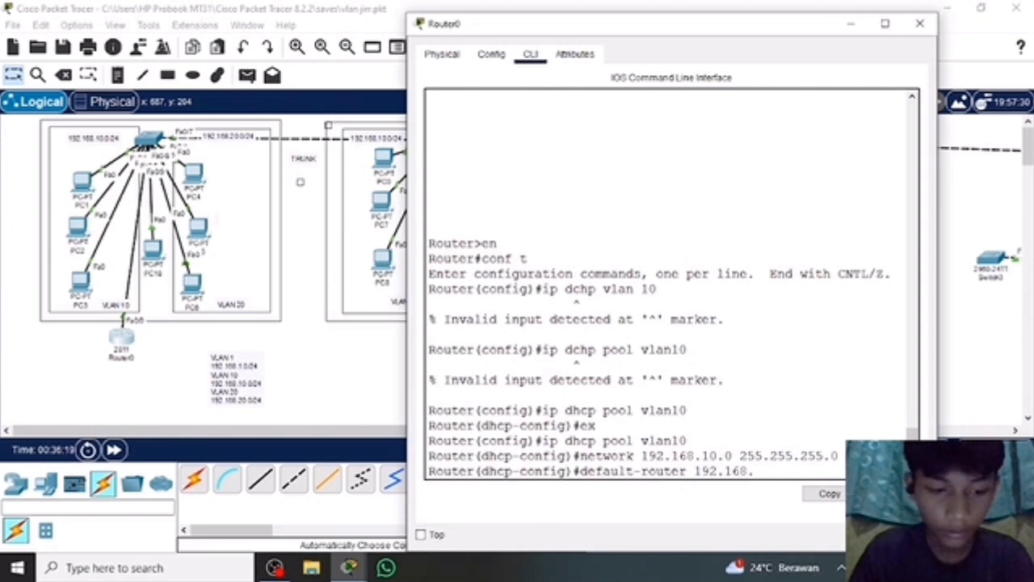
{"action": "type", "text": "10.1"}
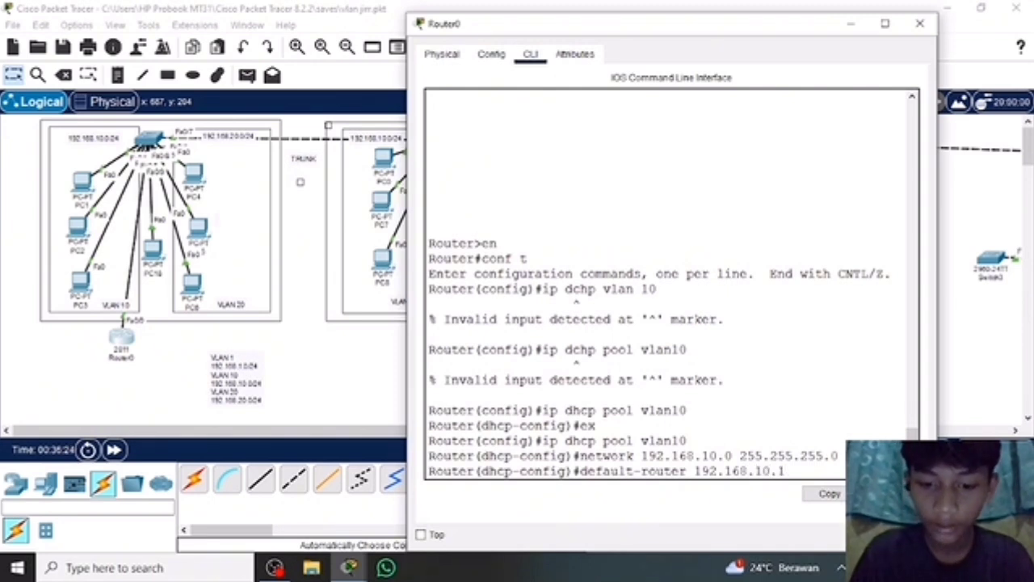
{"action": "type", "text": " 155.155"}
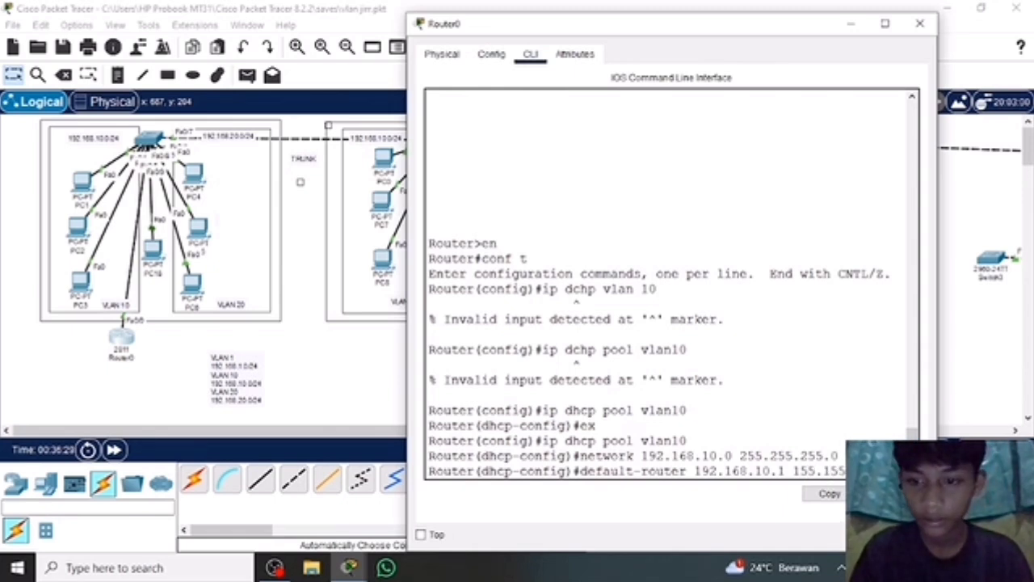
{"action": "key", "text": "BackSpace"}
{"action": "key", "text": "BackSpace"}
{"action": "key", "text": "BackSpace"}
{"action": "key", "text": "BackSpace"}
{"action": "key", "text": "BackSpace"}
{"action": "key", "text": "BackSpace"}
{"action": "key", "text": "BackSpace"}
{"action": "key", "text": "BackSpace"}
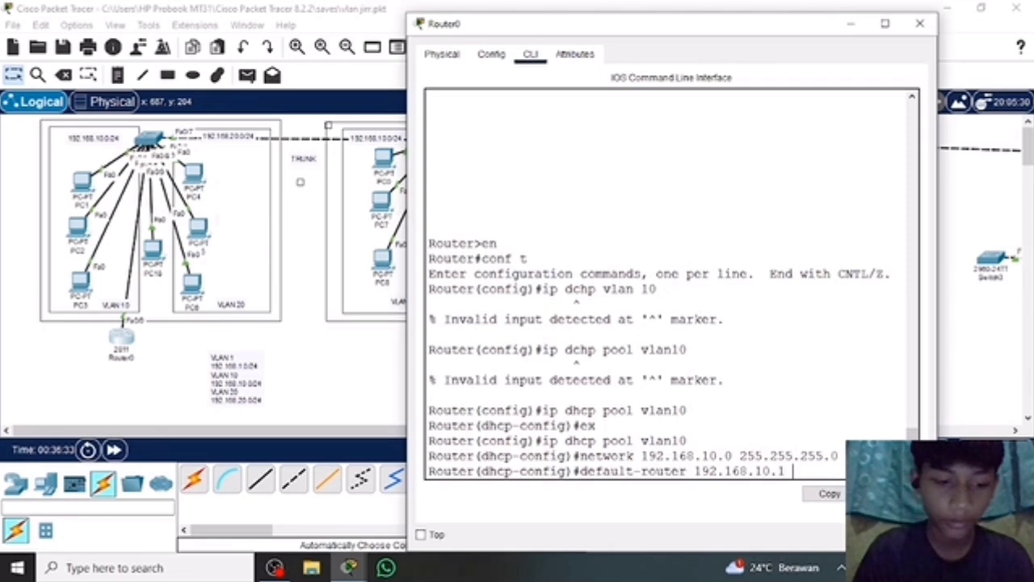
{"action": "type", "text": "255.255"}
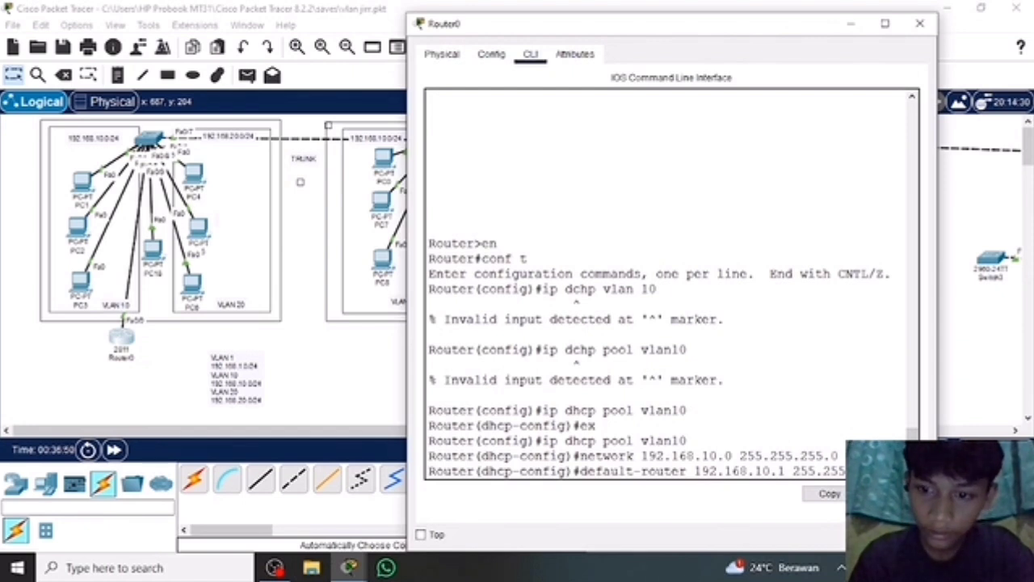
{"action": "key", "text": "BackSpace"}
{"action": "key", "text": "BackSpace"}
{"action": "key", "text": "BackSpace"}
{"action": "key", "text": "BackSpace"}
{"action": "key", "text": "BackSpace"}
{"action": "key", "text": "BackSpace"}
{"action": "key", "text": "BackSpace"}
{"action": "key", "text": "BackSpace"}
{"action": "key", "text": "BackSpace"}
{"action": "key", "text": "BackSpace"}
{"action": "key", "text": "BackSpace"}
{"action": "key", "text": "BackSpace"}
{"action": "key", "text": "BackSpace"}
{"action": "key", "text": "BackSpace"}
{"action": "key", "text": "BackSpace"}
{"action": "key", "text": "BackSpace"}
{"action": "key", "text": "BackSpace"}
{"action": "key", "text": "BackSpace"}
{"action": "key", "text": "BackSpace"}
{"action": "key", "text": "BackSpace"}
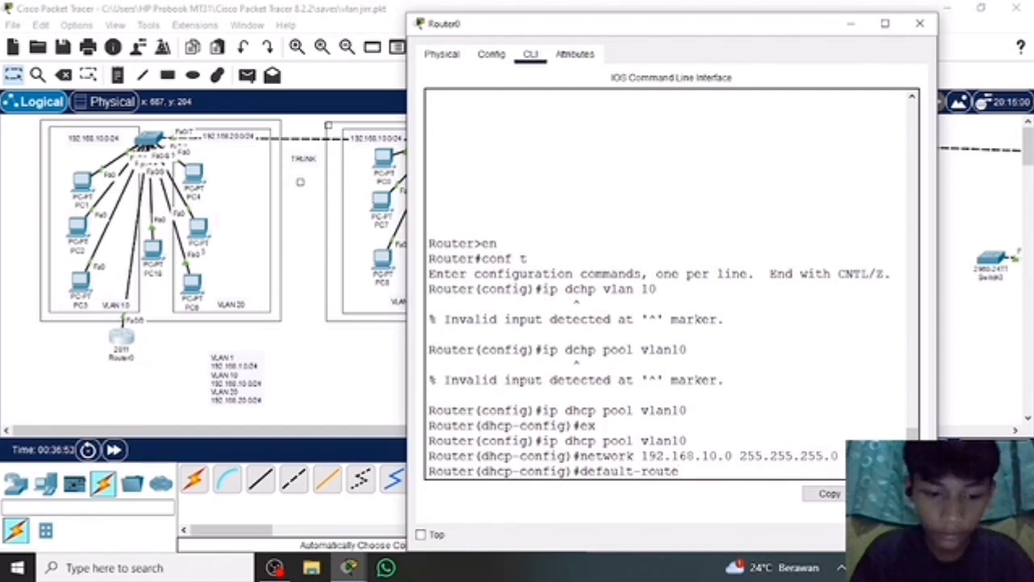
Complete the default-router command with gateway 192.168.10.1 and apply it to the vlan10 DHCP pool.
{"action": "type", "text": "r 1"}
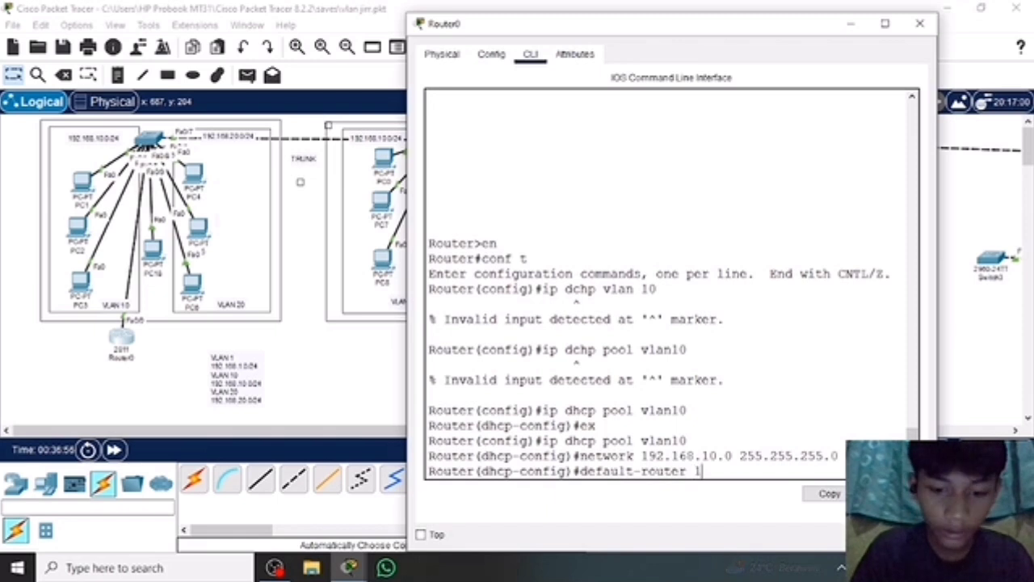
{"action": "type", "text": "92.168"}
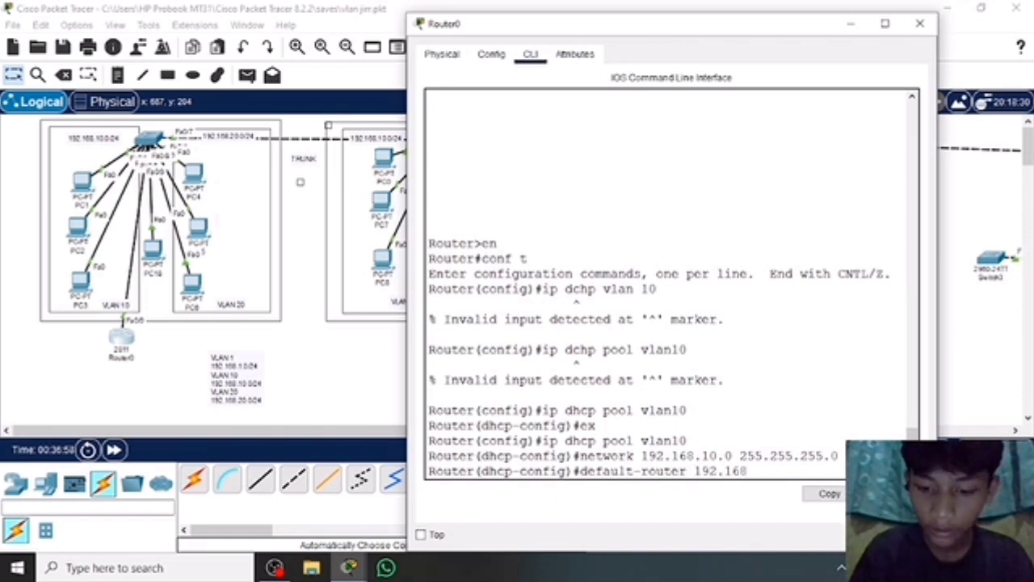
{"action": "type", "text": "."}
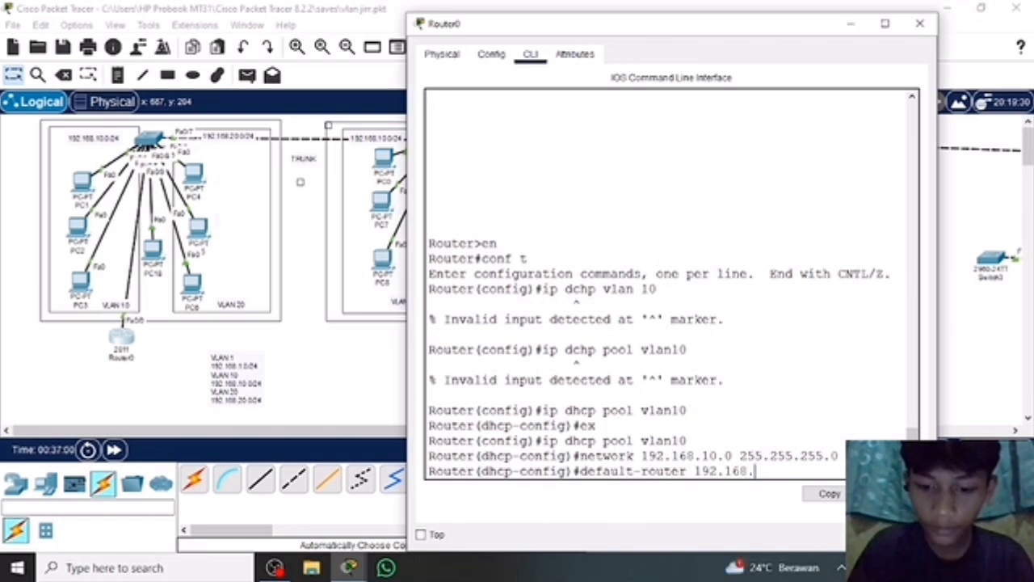
{"action": "type", "text": "10.1"}
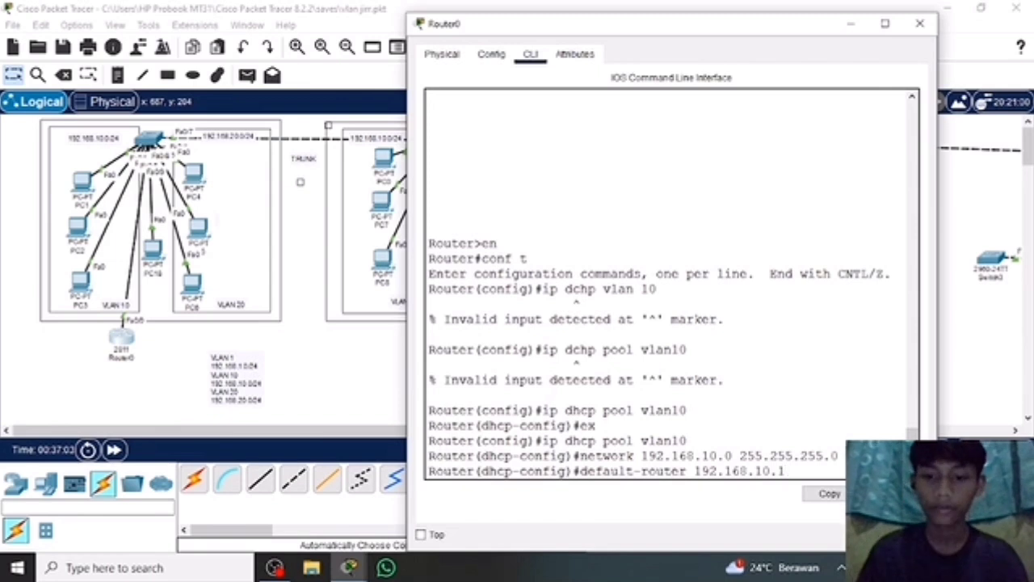
{"action": "key", "text": "Return"}
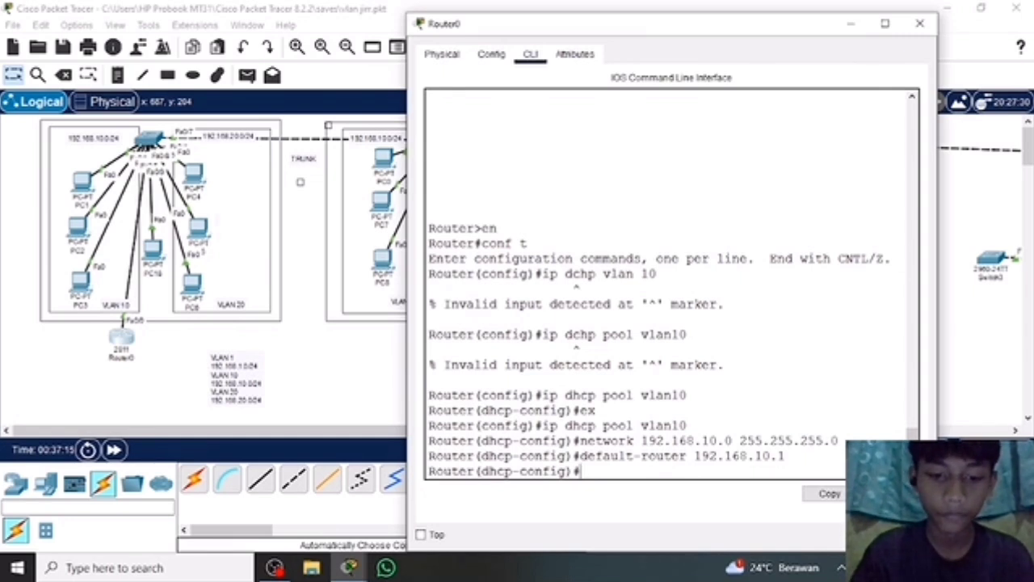
Begin a dns-server command for the vlan10 DHCP pool on Router0.
{"action": "type", "text": "dns"}
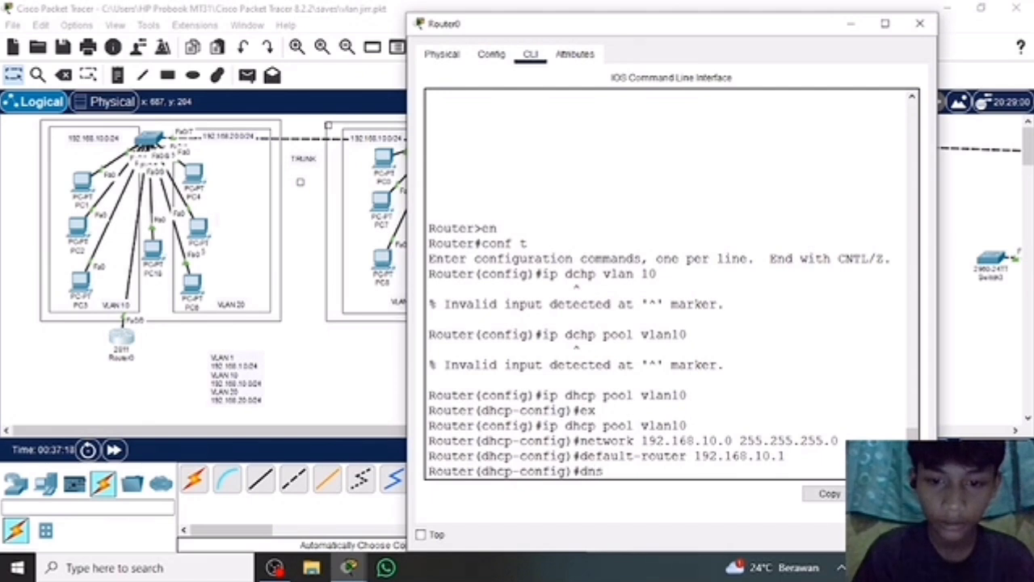
{"action": "type", "text": "-ser"}
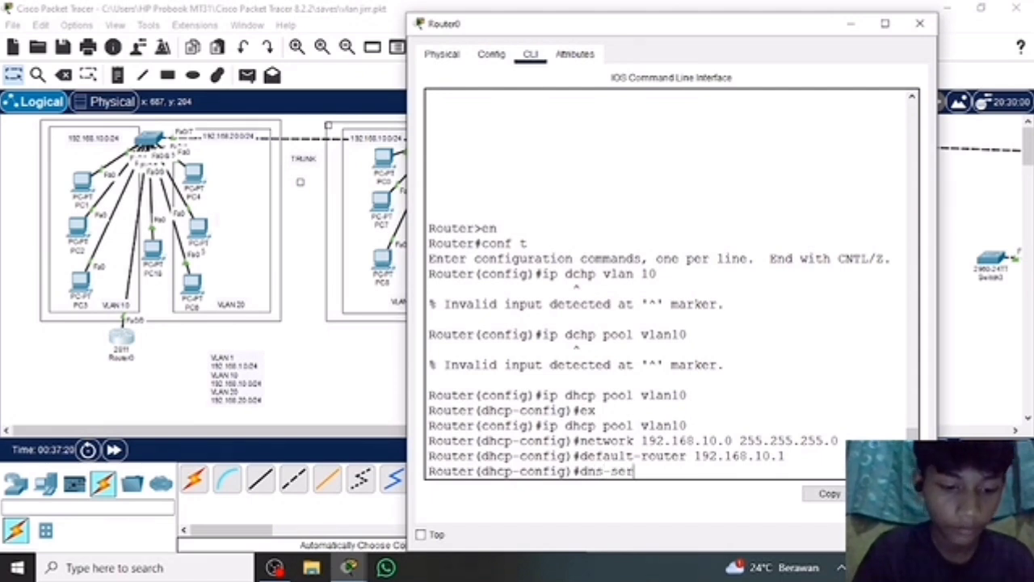
{"action": "type", "text": "ver"}
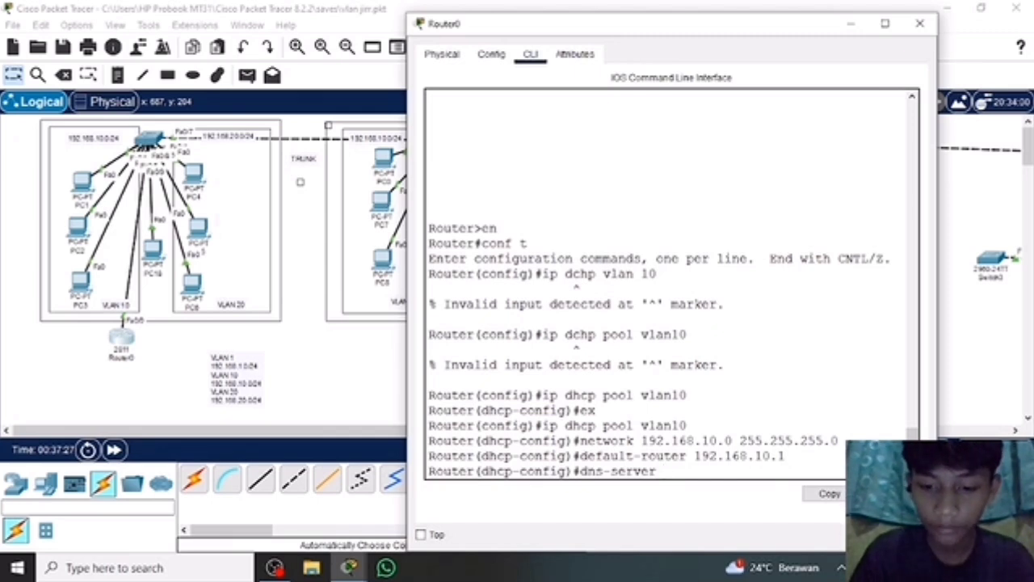
{"action": "type", "text": " 0.0.0"}
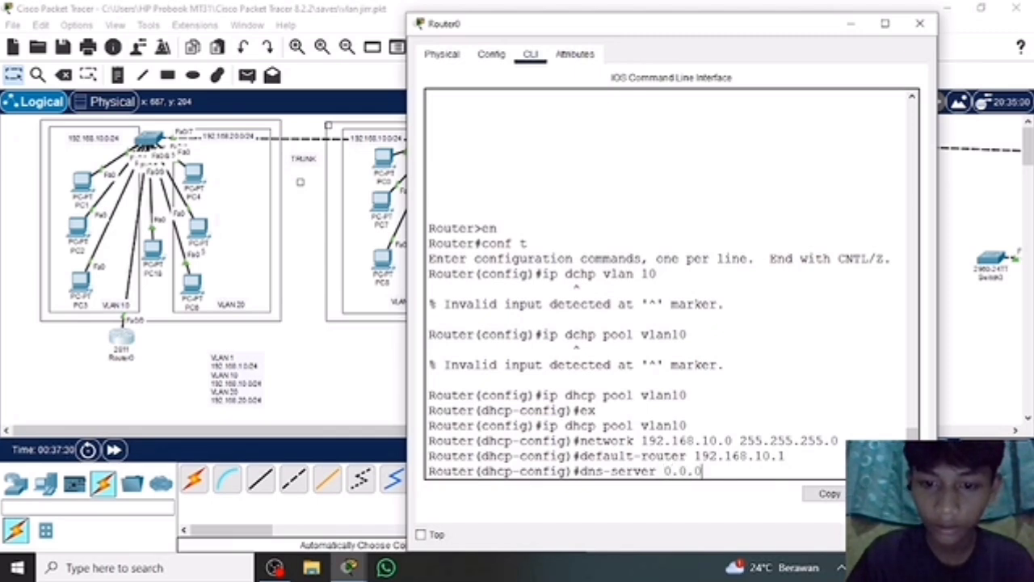
{"action": "type", "text": ".0"}
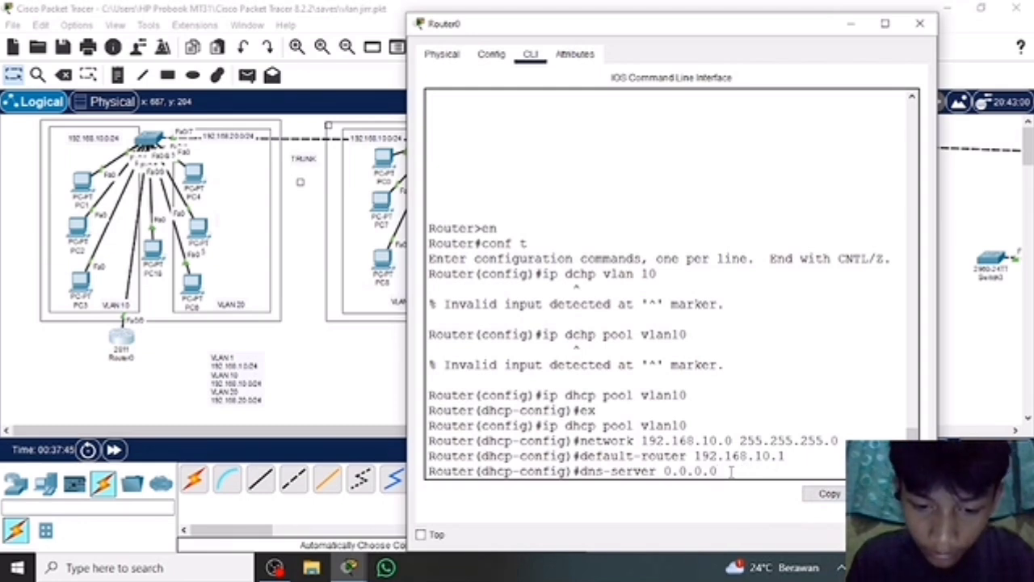
{"action": "key", "text": "BackSpace"}
{"action": "key", "text": "BackSpace"}
{"action": "key", "text": "BackSpace"}
{"action": "key", "text": "BackSpace"}
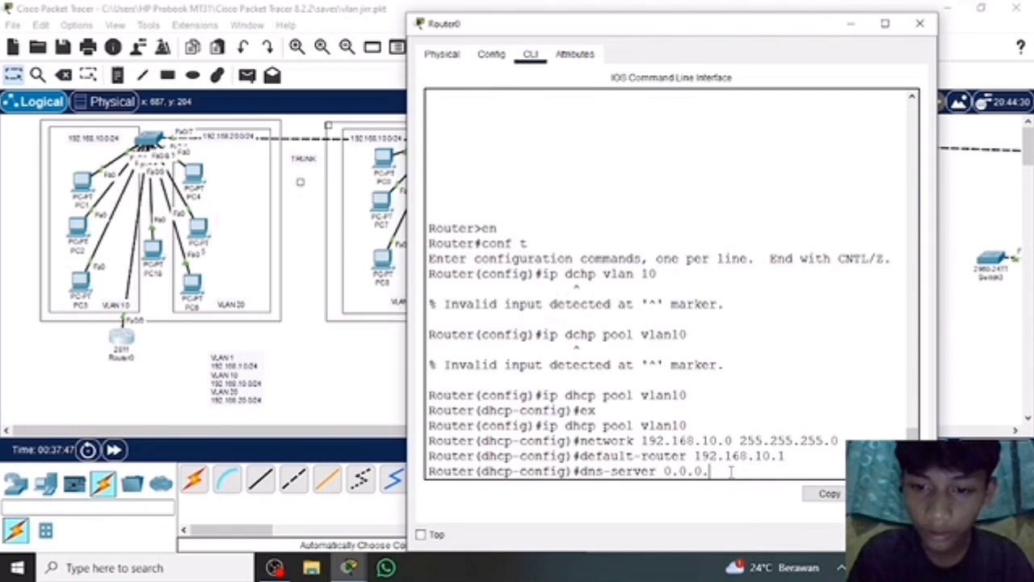
{"action": "key", "text": "BackSpace"}
{"action": "key", "text": "BackSpace"}
{"action": "key", "text": "BackSpace"}
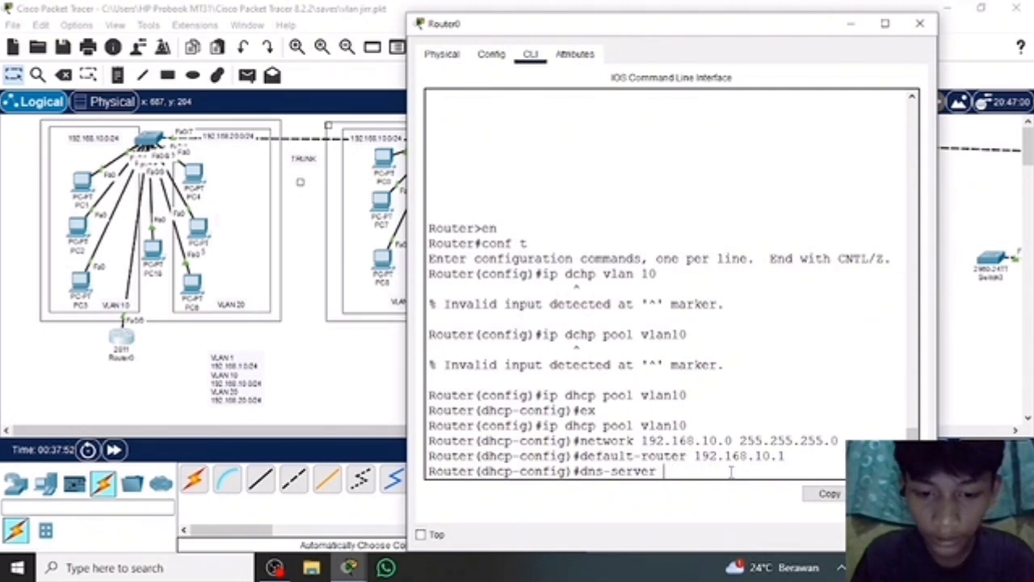
Set the vlan10 pool's DNS server to 8.8.8.8 and exit the DHCP pool configuration with ex.
{"action": "type", "text": "8.8."}
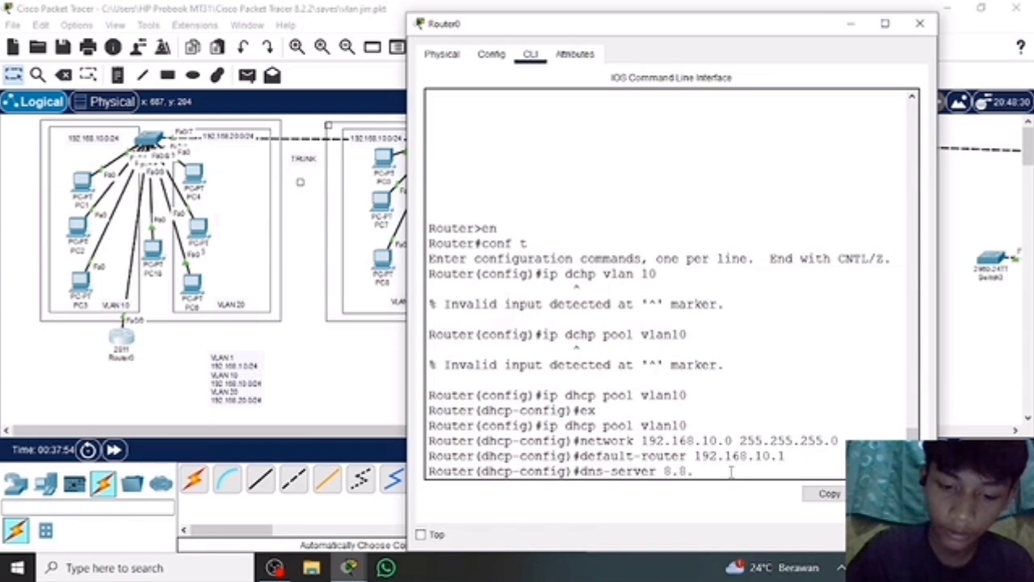
{"action": "type", "text": "8.8"}
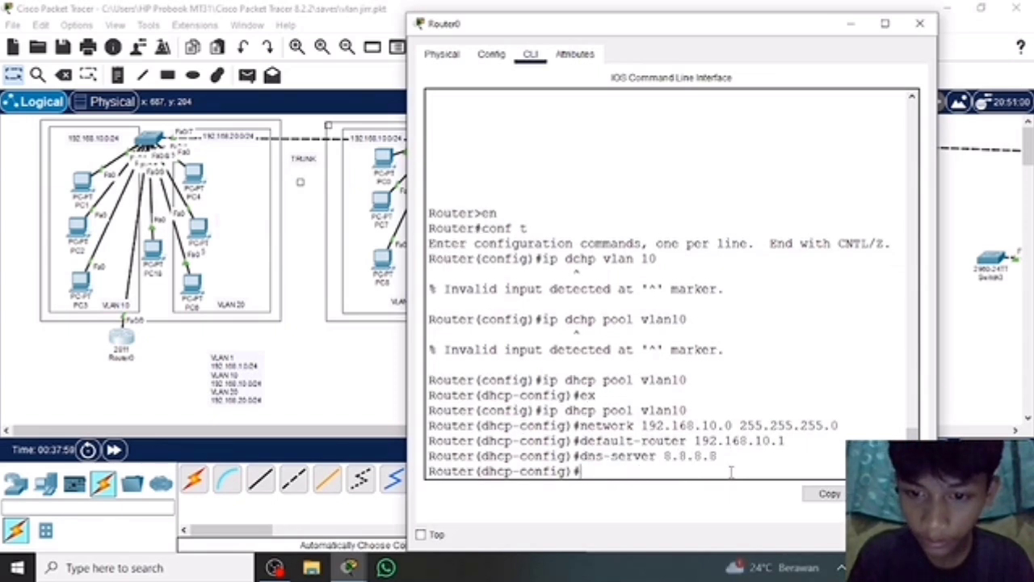
{"action": "key", "text": "Return"}
{"action": "type", "text": "ex"}
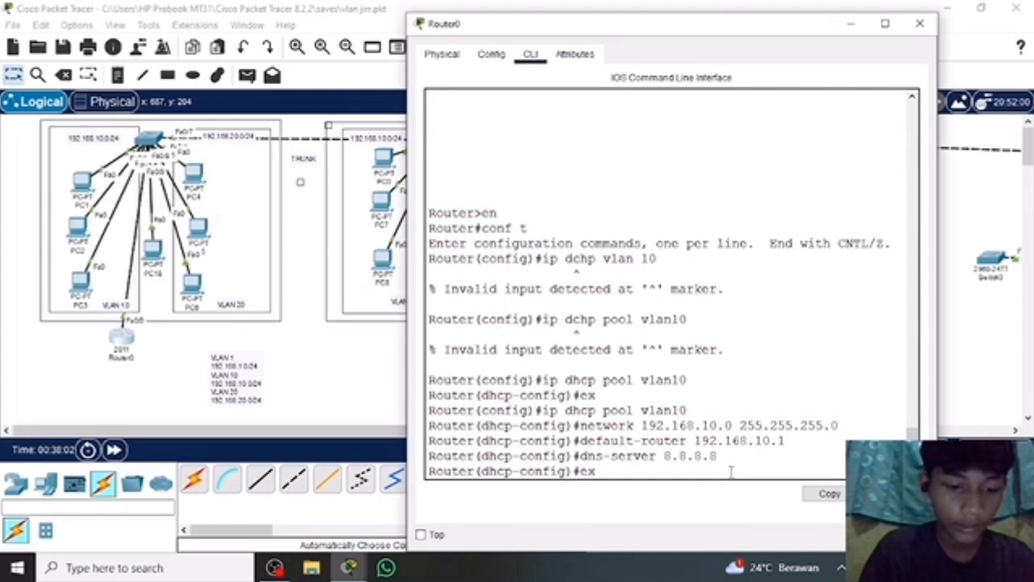
{"action": "key", "text": "Return"}
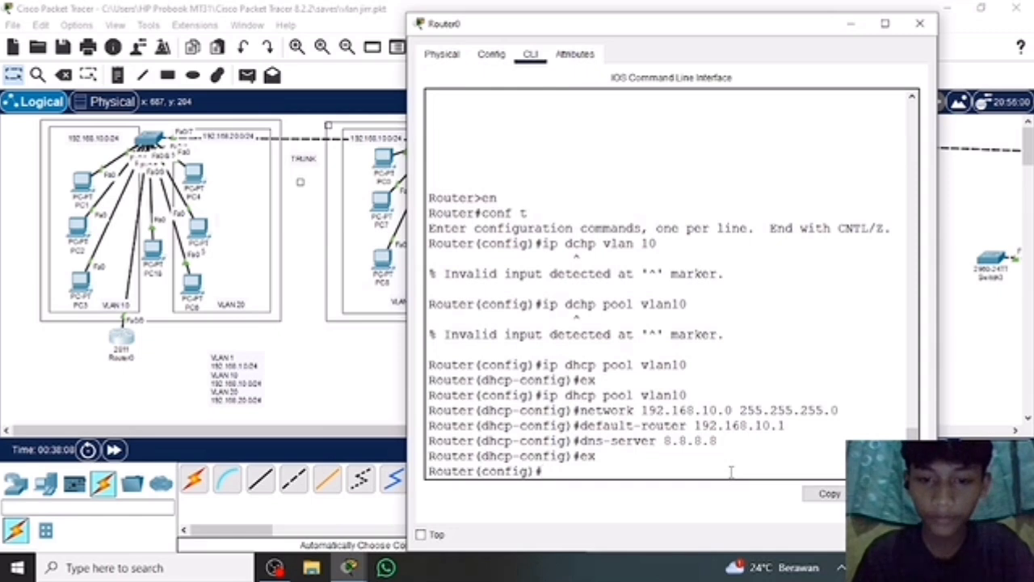
Create a second DHCP pool on Router0 with the command ip dhcp pool vlan20.
{"action": "type", "text": "ip"}
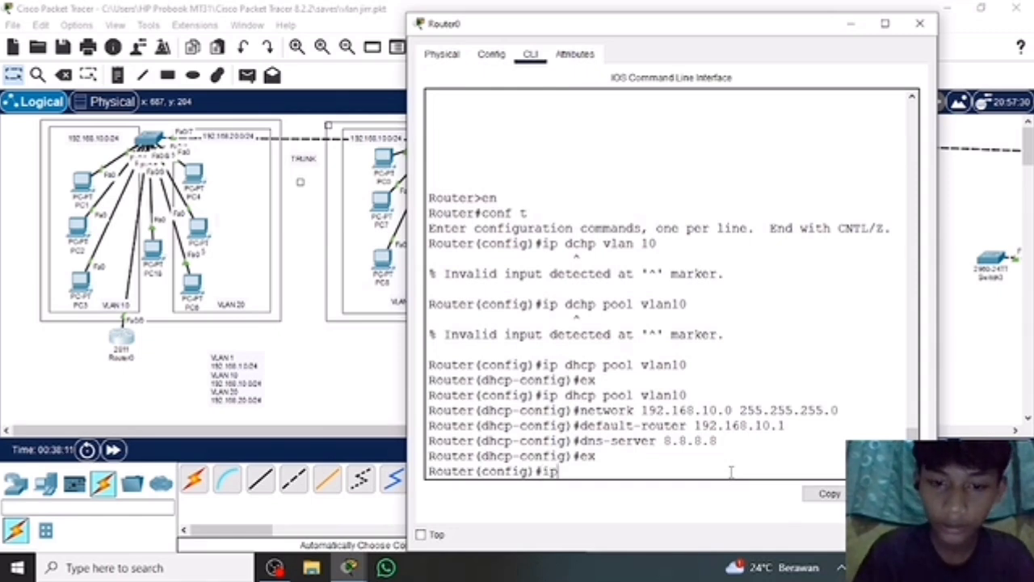
{"action": "type", "text": " dhcp"}
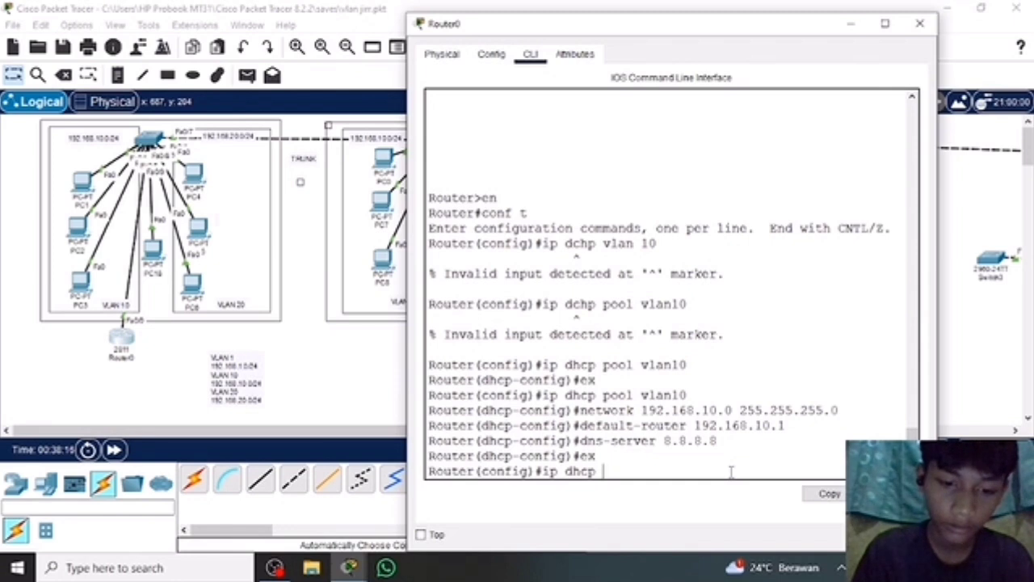
{"action": "type", "text": " pool"}
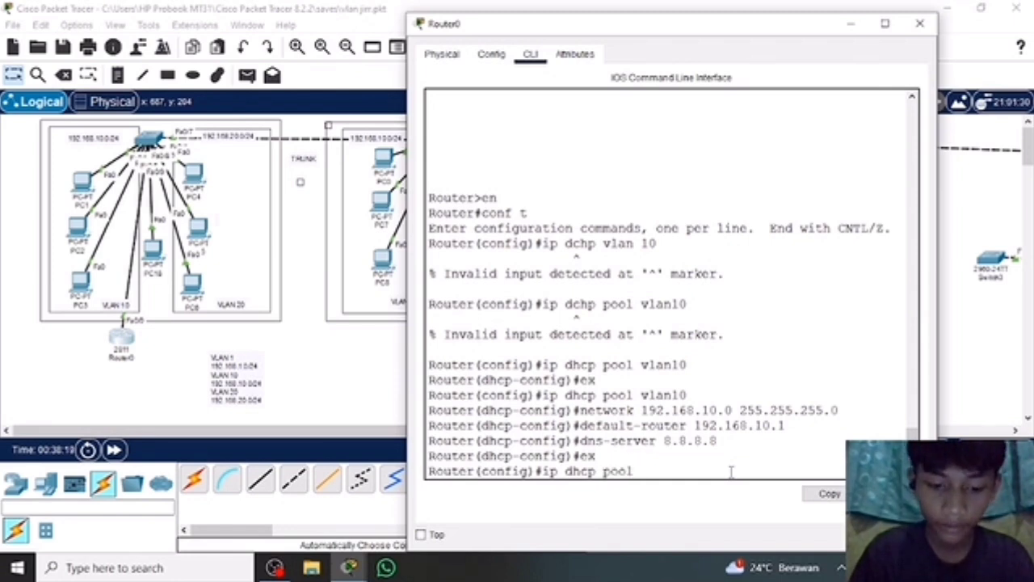
{"action": "type", "text": " vlan"}
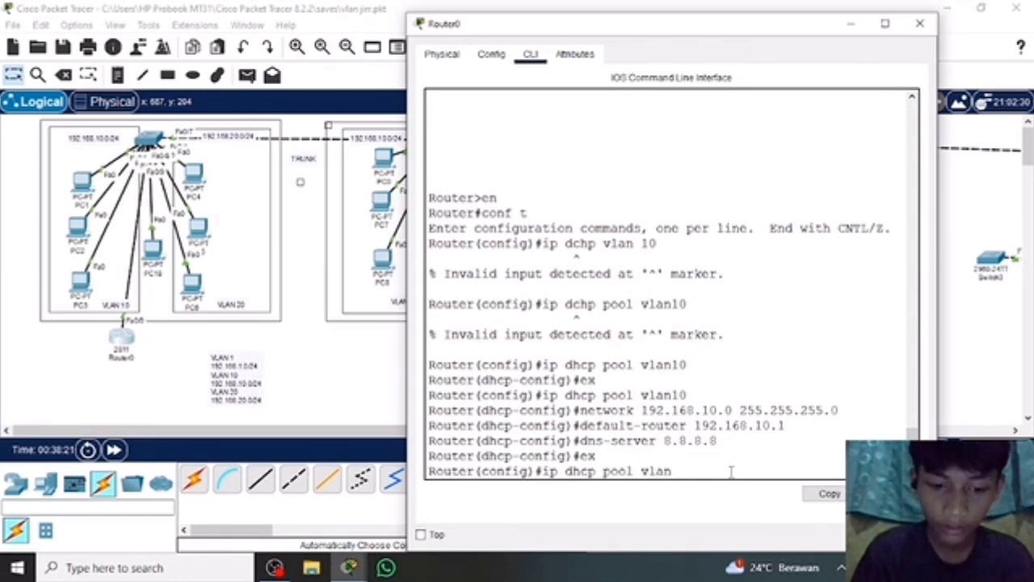
{"action": "type", "text": "20"}
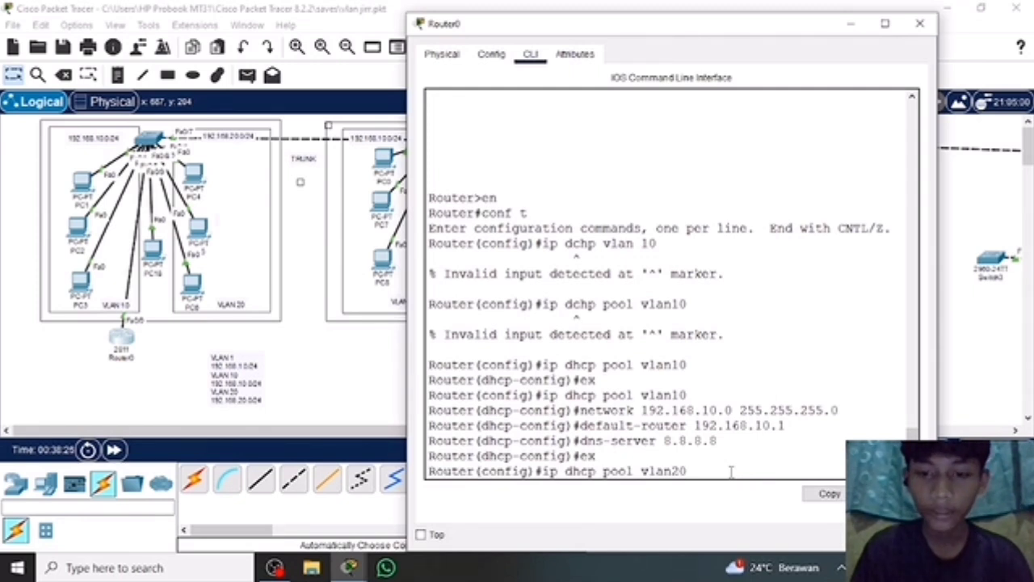
{"action": "key", "text": "Return"}
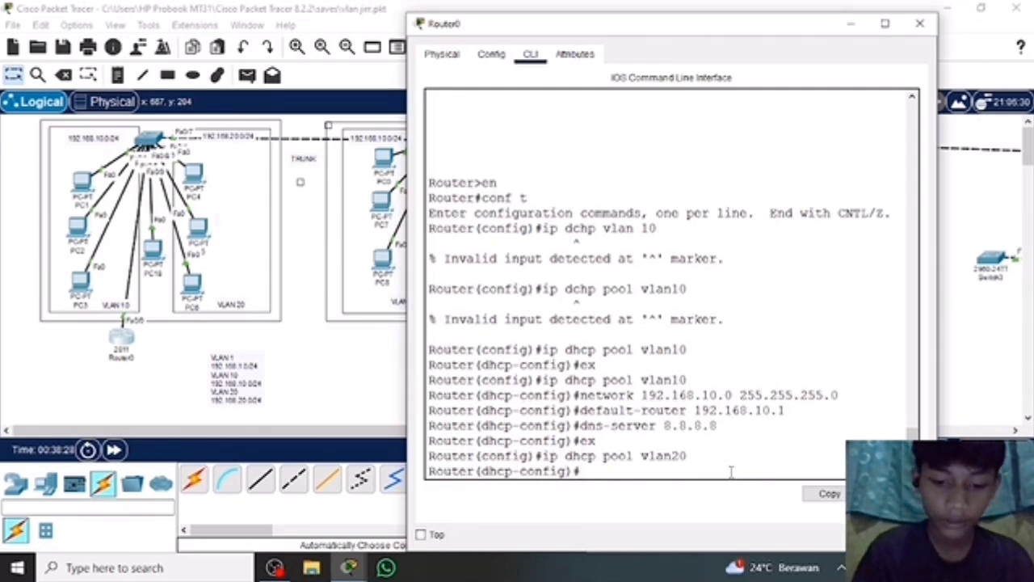
Define the vlan20 DHCP pool's network with the command network 192.168.20.0 255.255.255.0.
{"action": "type", "text": "netw"}
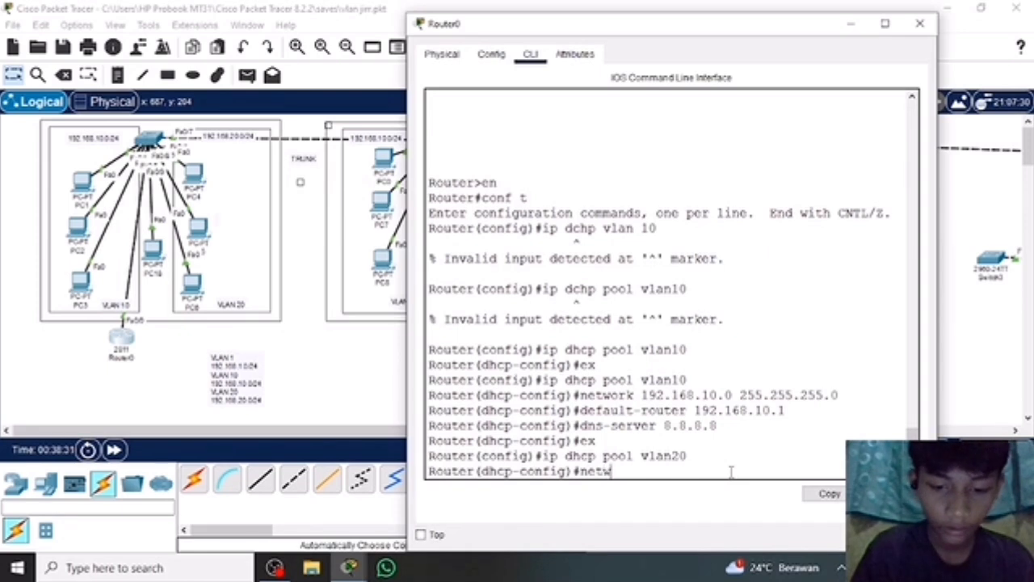
{"action": "type", "text": "ork"}
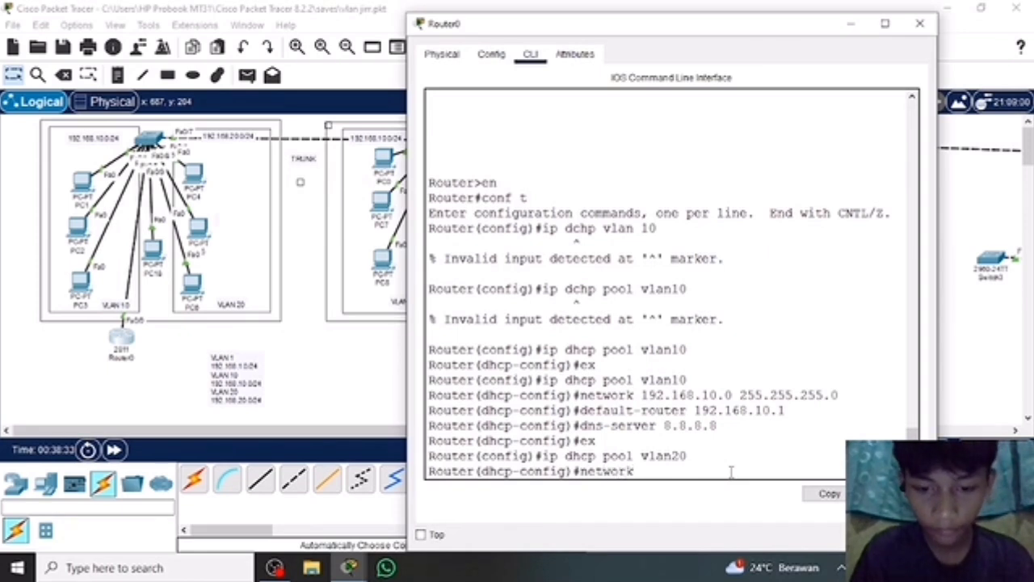
{"action": "type", "text": " 192"}
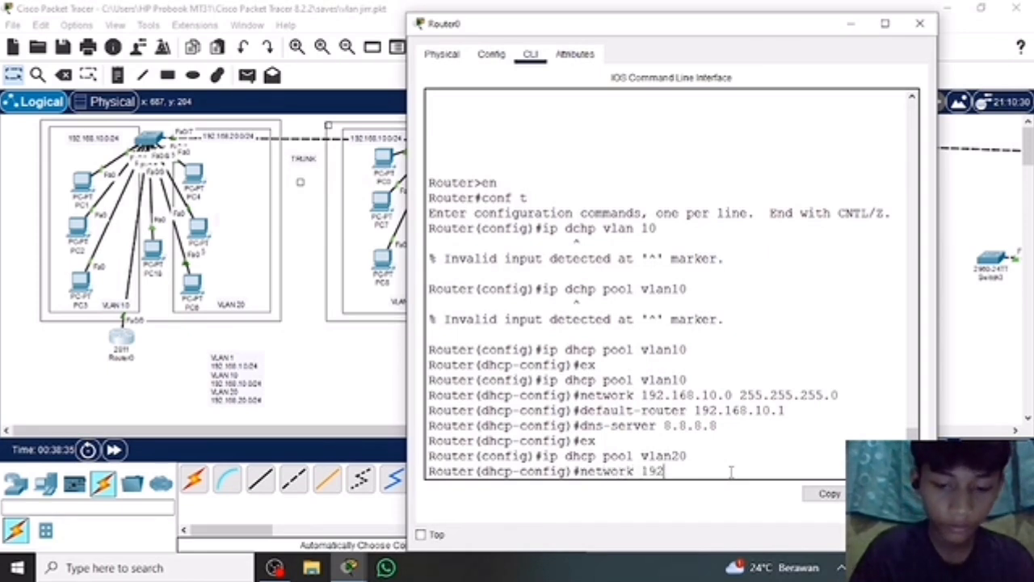
{"action": "type", "text": ".168.20."}
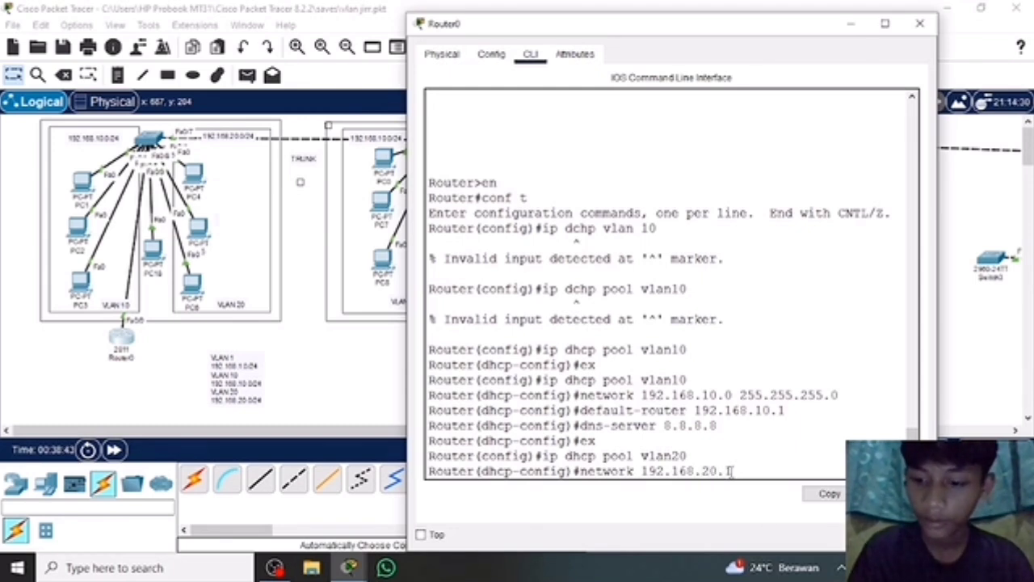
{"action": "type", "text": "0"}
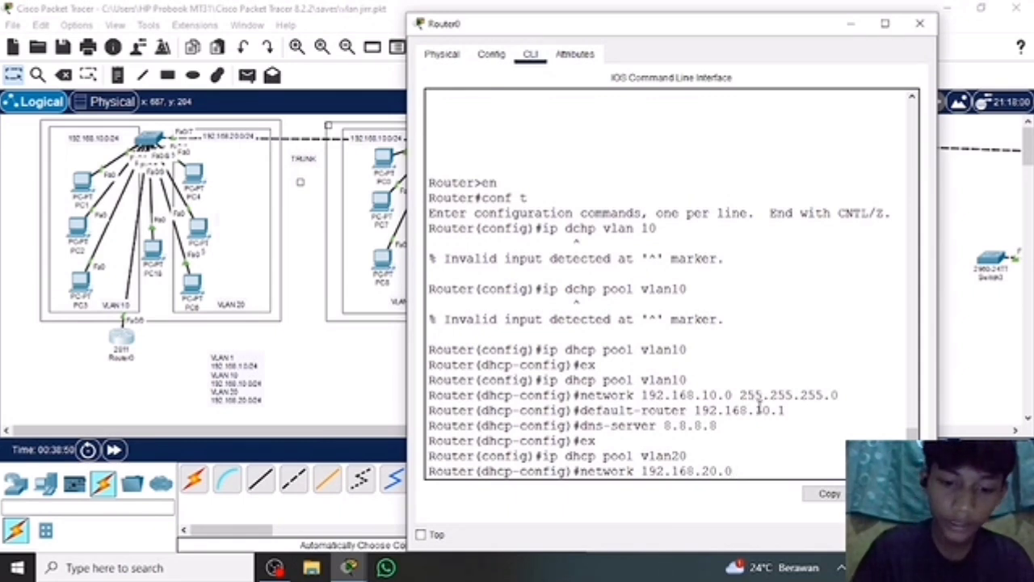
{"action": "type", "text": " 255.255"}
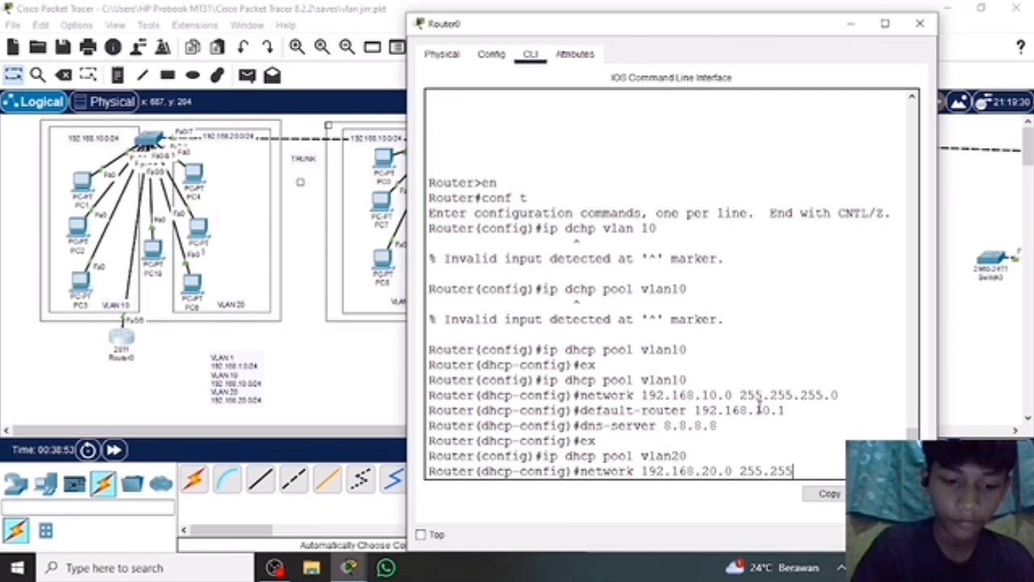
{"action": "type", "text": ".255.0"}
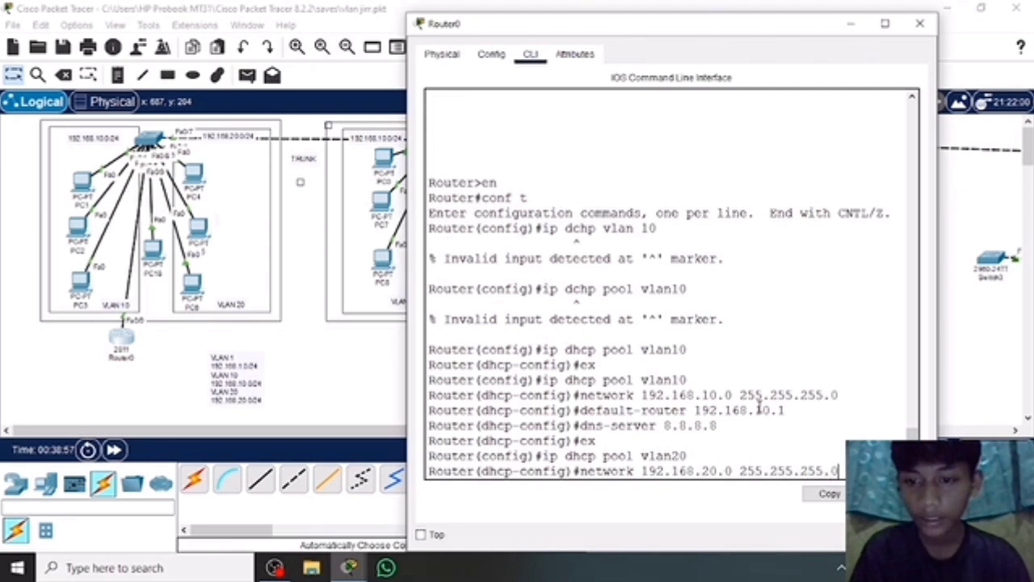
{"action": "key", "text": "Return"}
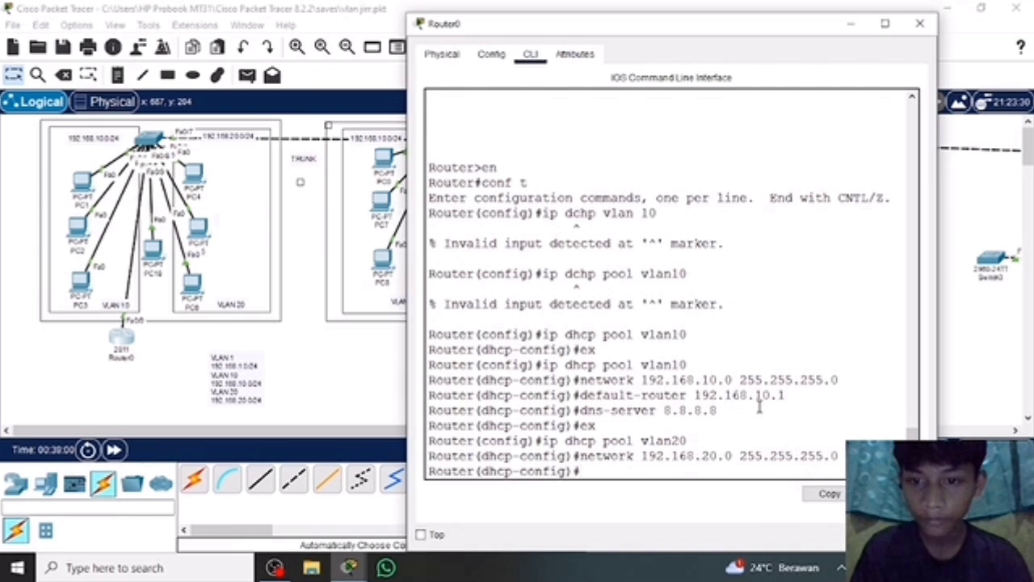
Set the vlan20 DHCP pool's gateway with the command default-router 192.168.20.1.
{"action": "type", "text": "de"}
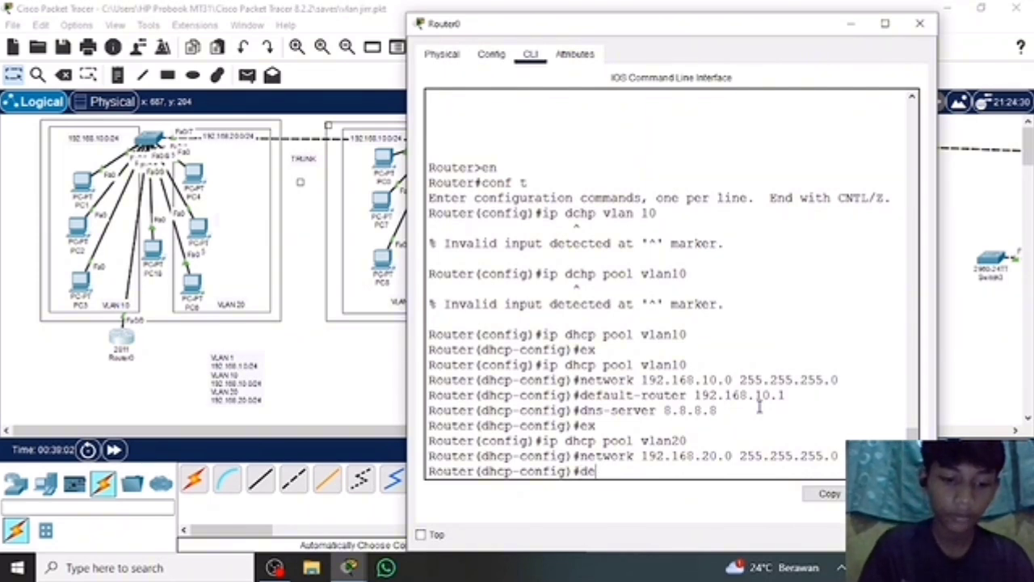
{"action": "type", "text": "fault"}
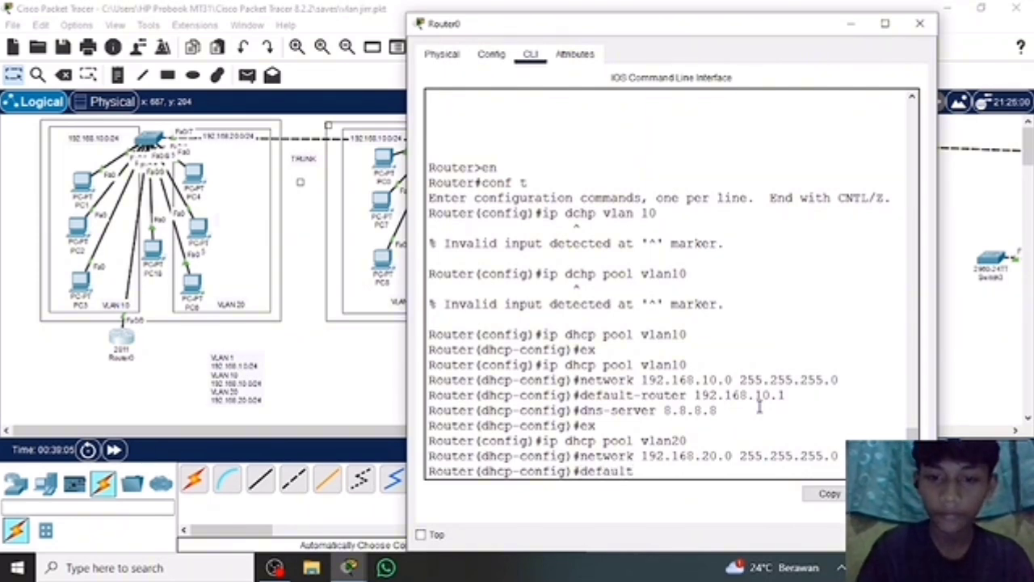
{"action": "type", "text": " gate"}
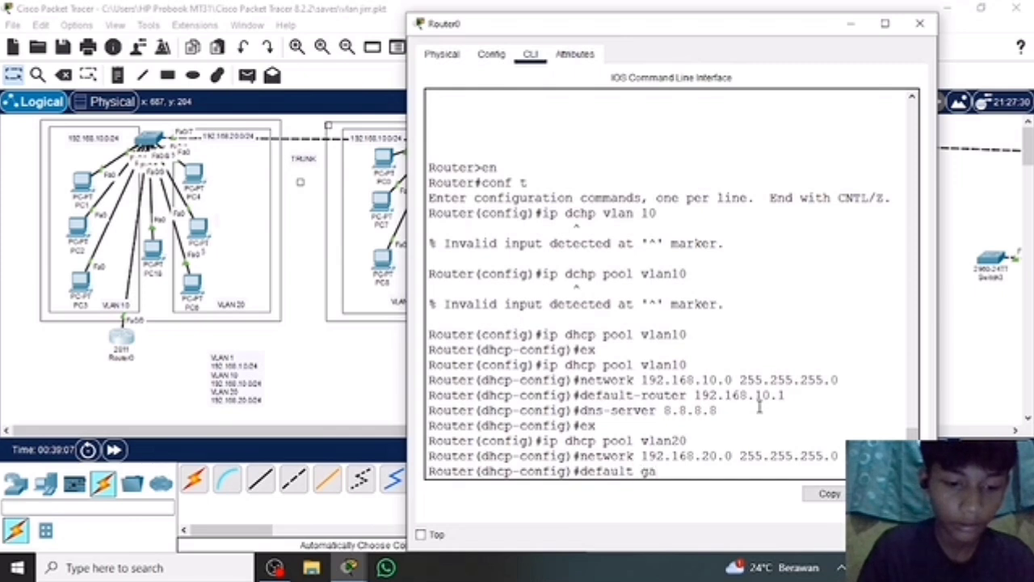
{"action": "key", "text": "BackSpace"}
{"action": "key", "text": "BackSpace"}
{"action": "key", "text": "BackSpace"}
{"action": "key", "text": "BackSpace"}
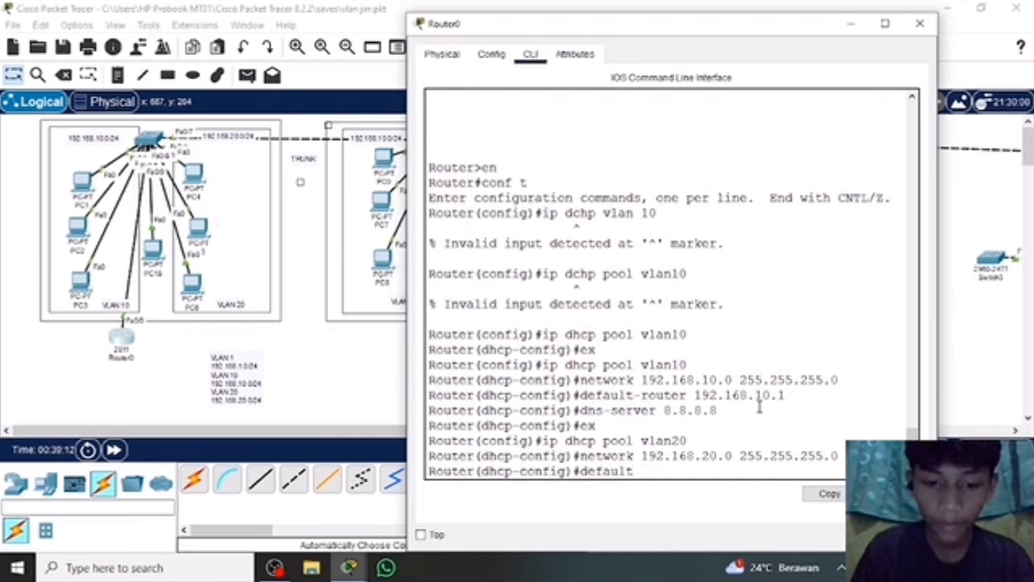
{"action": "type", "text": "-r"}
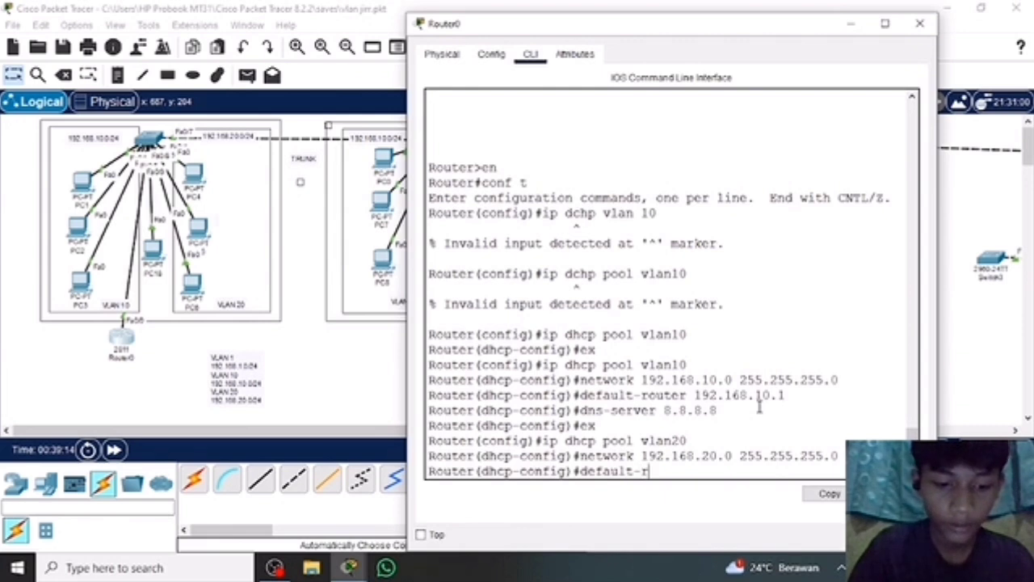
{"action": "type", "text": "outer"}
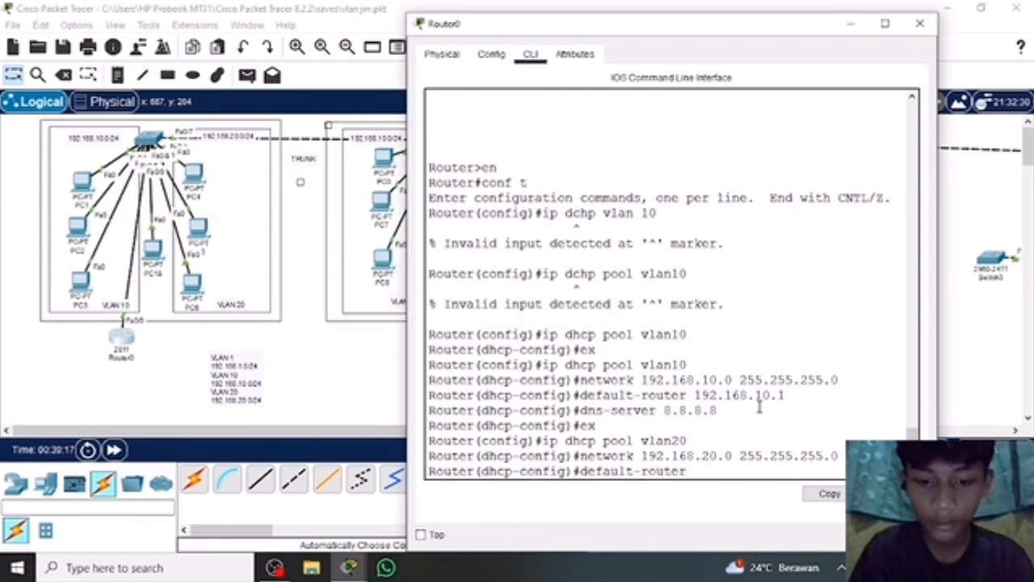
{"action": "type", "text": " 192.168"}
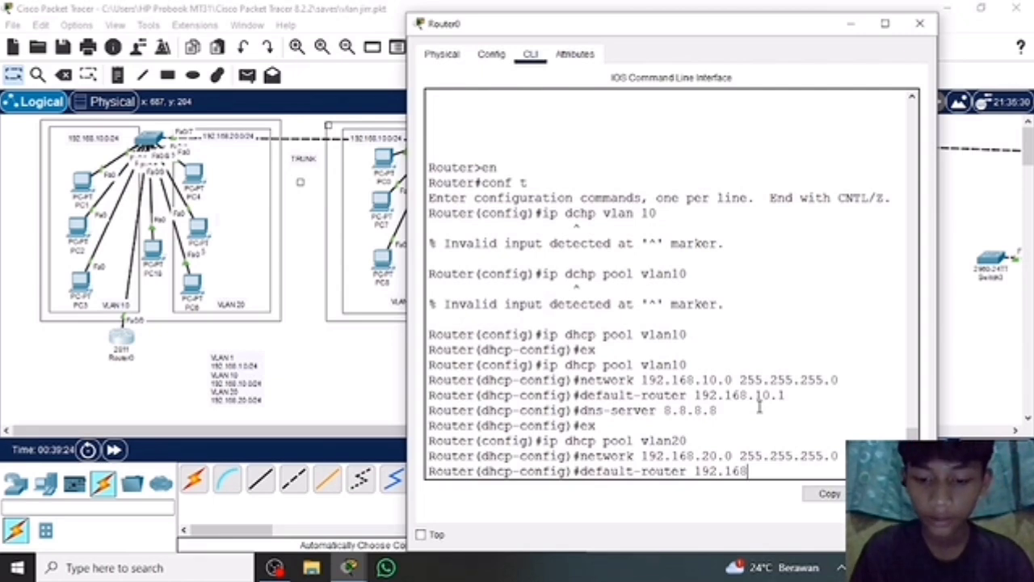
{"action": "type", "text": ".20."}
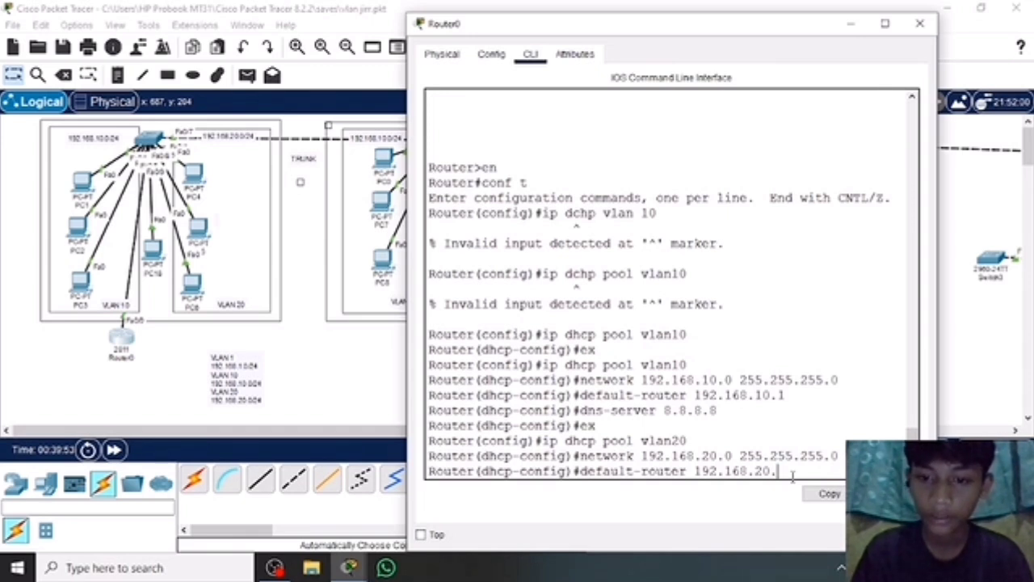
{"action": "key", "text": "BackSpace"}
{"action": "key", "text": "BackSpace"}
{"action": "key", "text": "BackSpace"}
{"action": "key", "text": "BackSpace"}
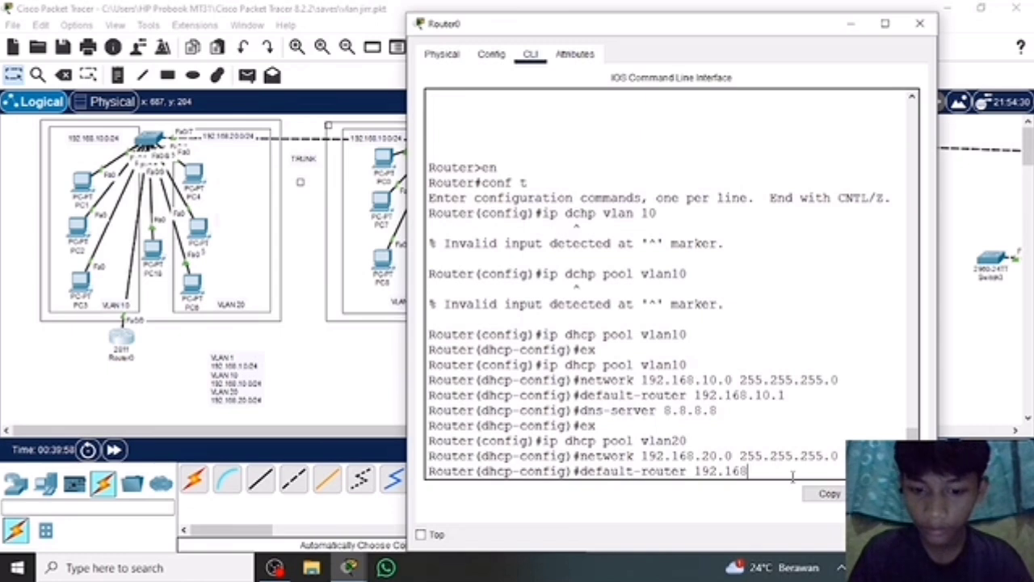
{"action": "type", "text": ".20"}
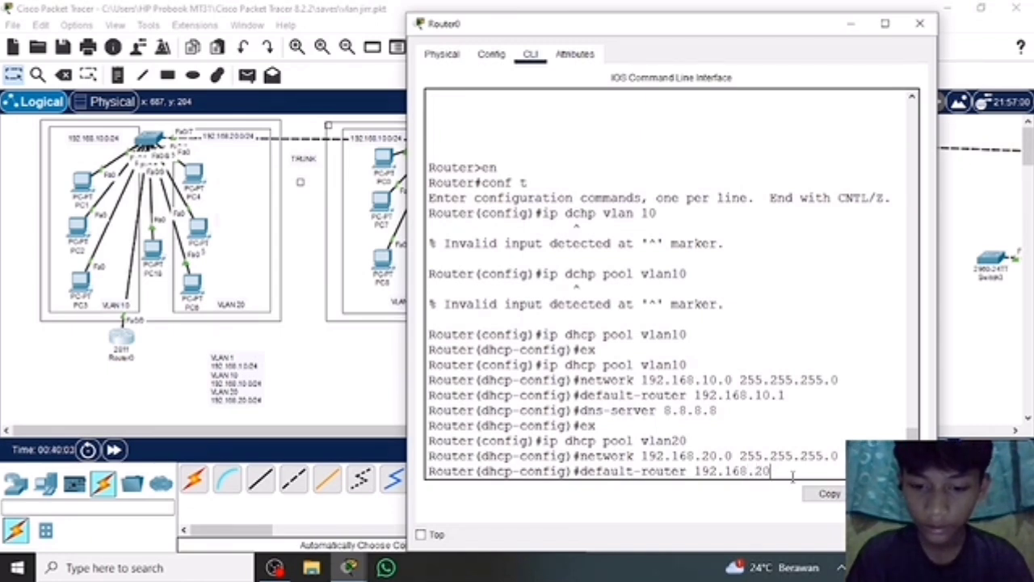
{"action": "type", "text": "."}
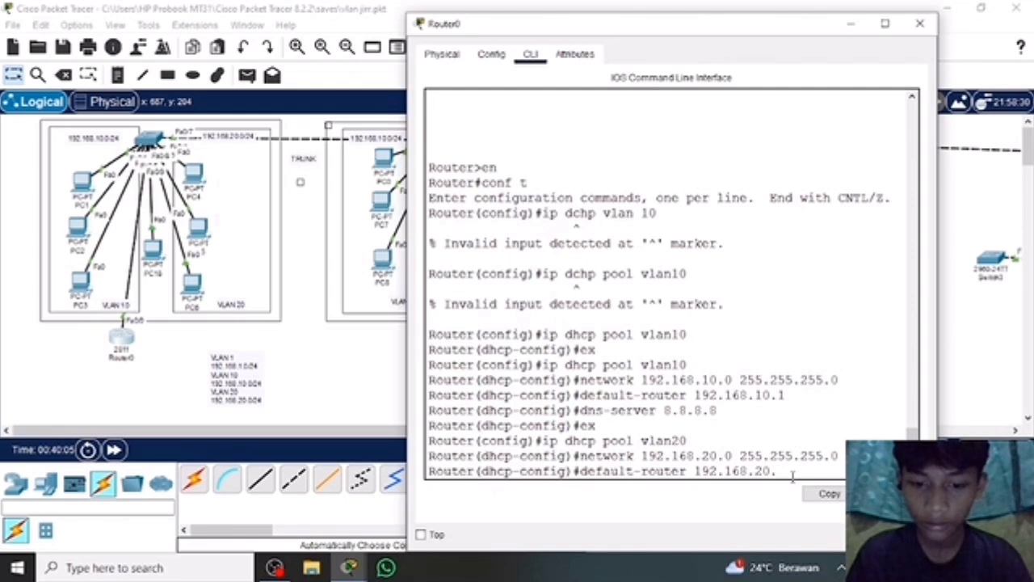
{"action": "type", "text": "1"}
{"action": "key", "text": "Return"}
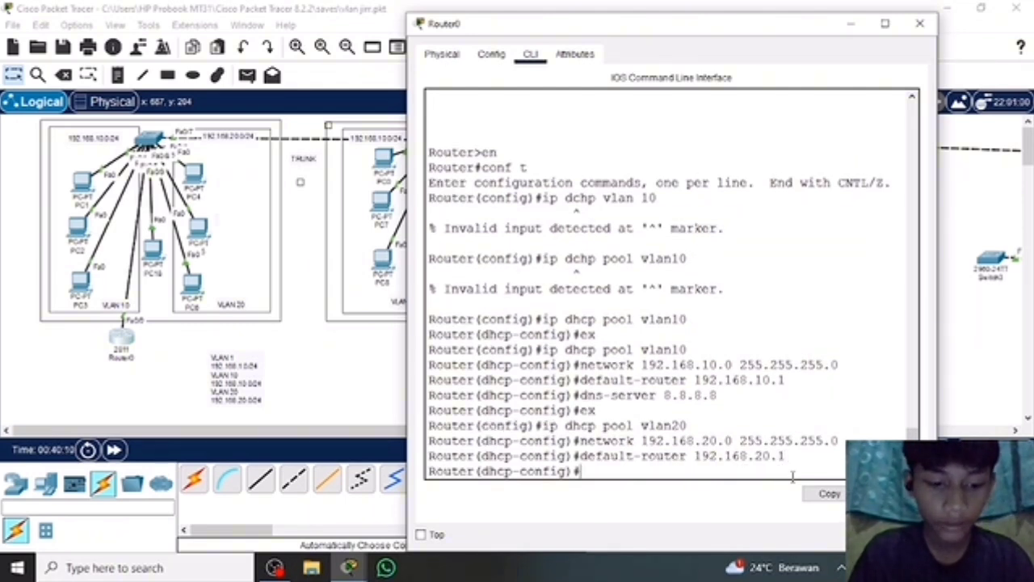
Try to assign the vlan20 pool's DNS server with the command dns-sever 8.8.8.8.
{"action": "type", "text": "dns-"}
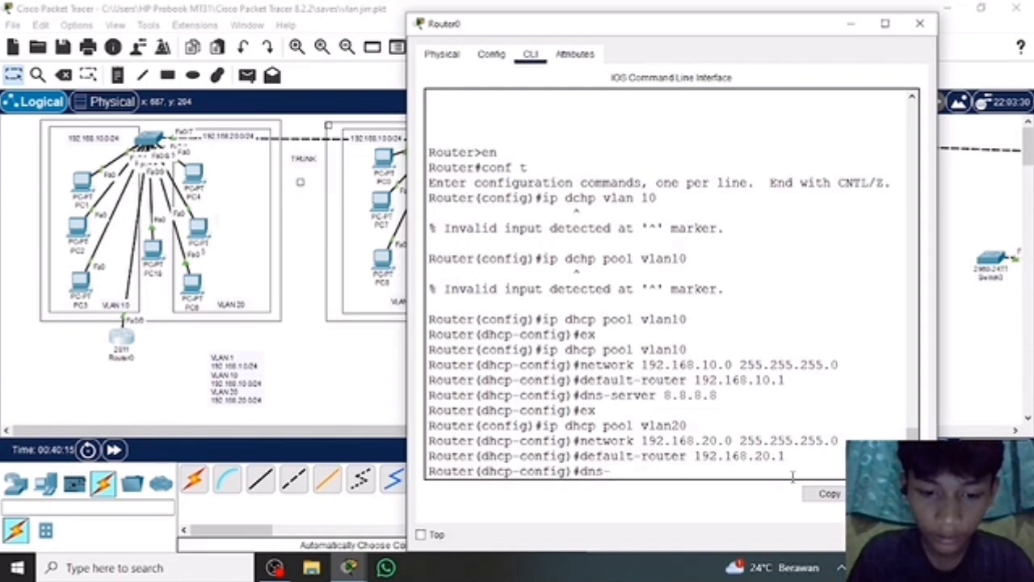
{"action": "type", "text": "sever"}
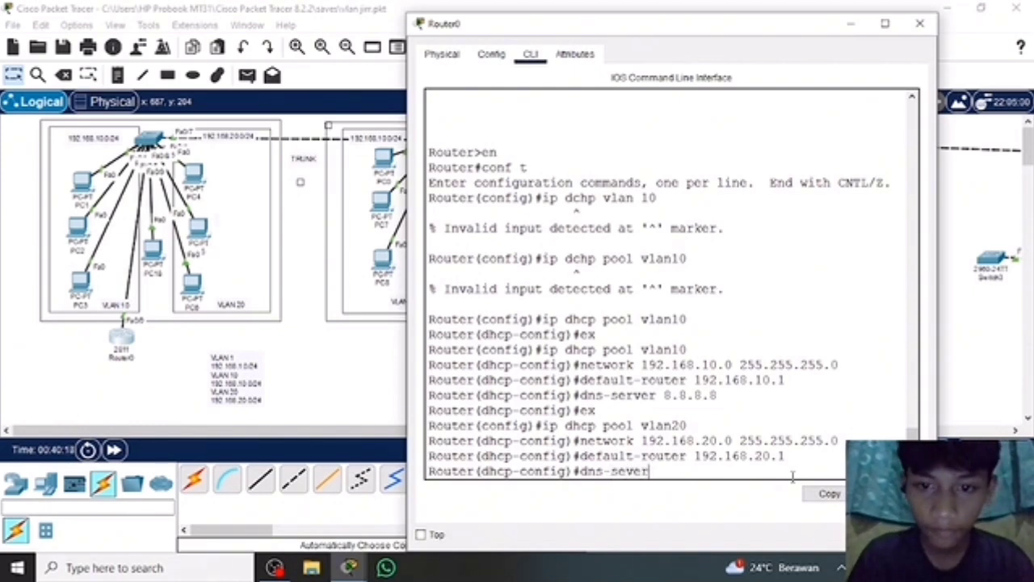
{"action": "type", "text": " 8.8"}
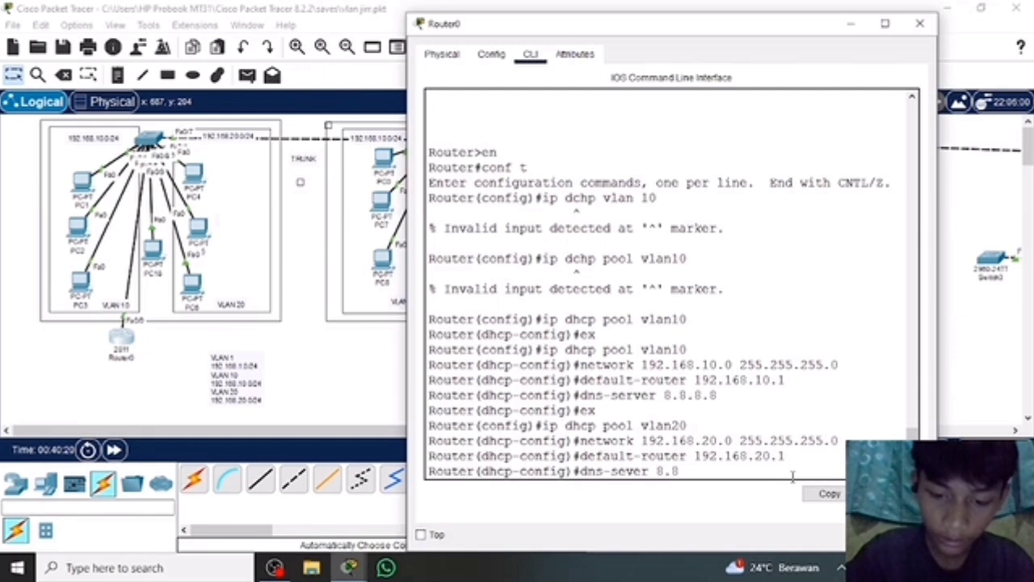
{"action": "type", "text": ".8.8"}
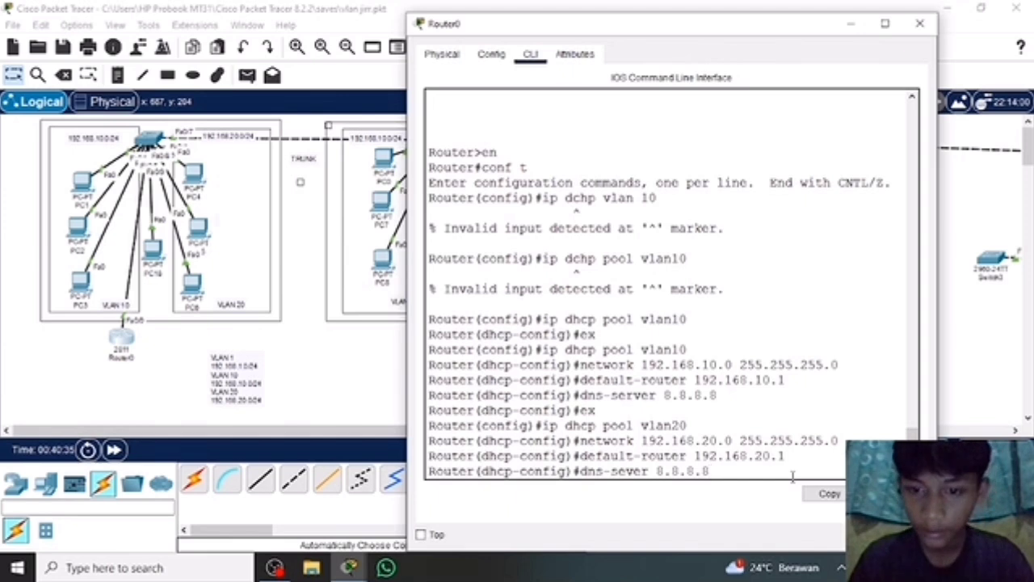
{"action": "key", "text": "Return"}
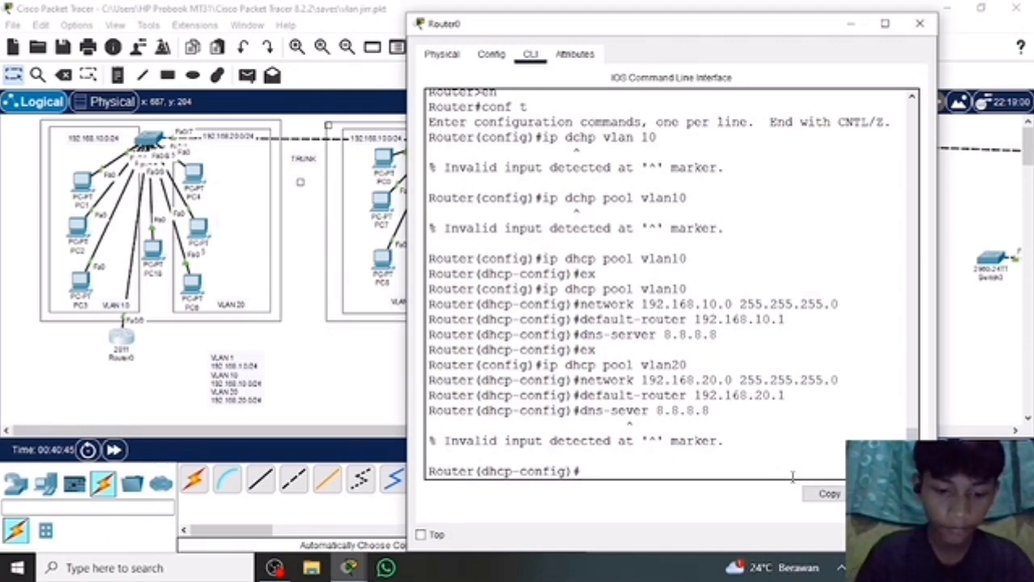
Set the vlan20 pool's DNS server with dns-server 8.8.8.8 and exit the DHCP pool configuration with ex.
{"action": "type", "text": "dns"}
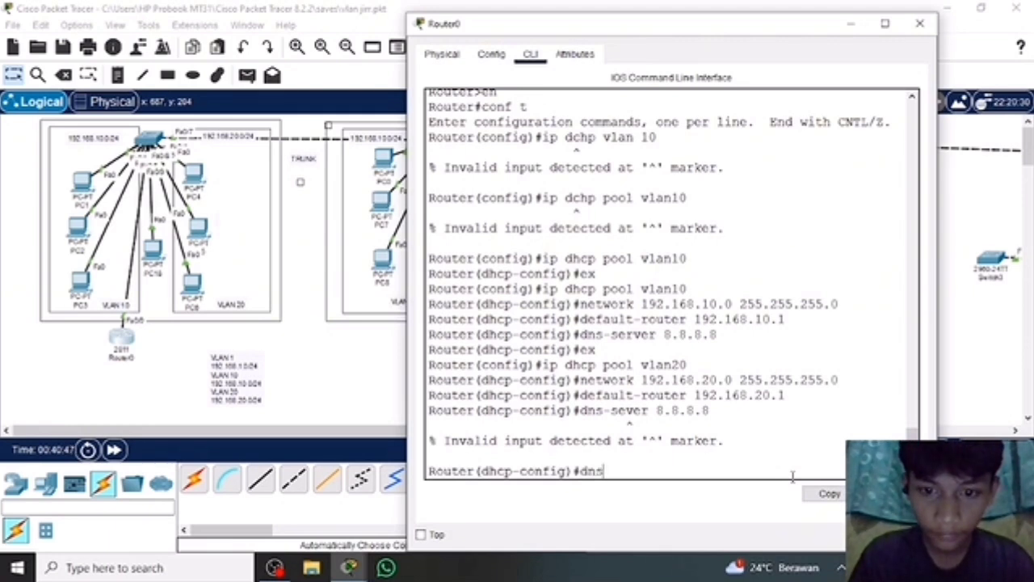
{"action": "type", "text": "-"}
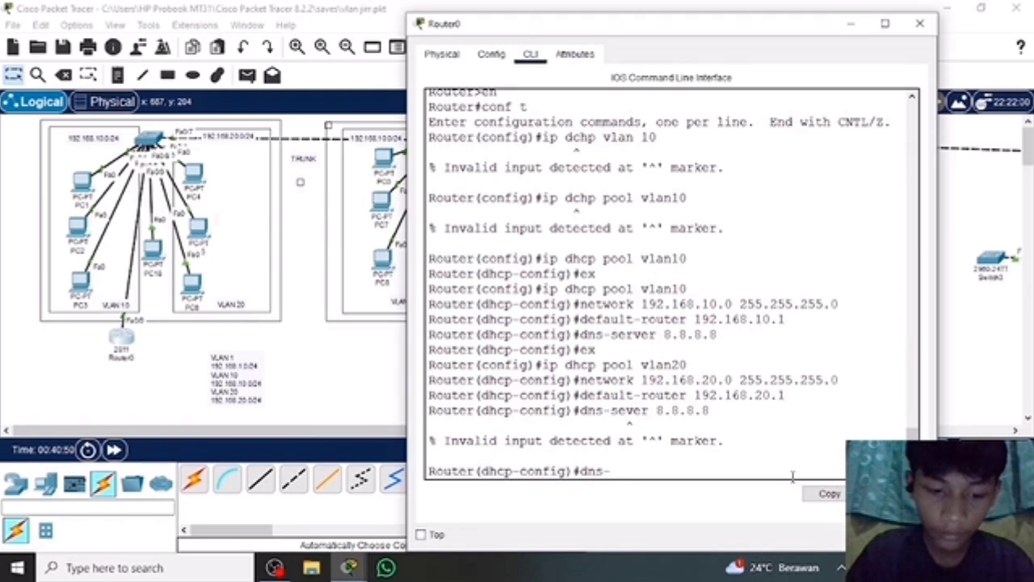
{"action": "type", "text": "serve"}
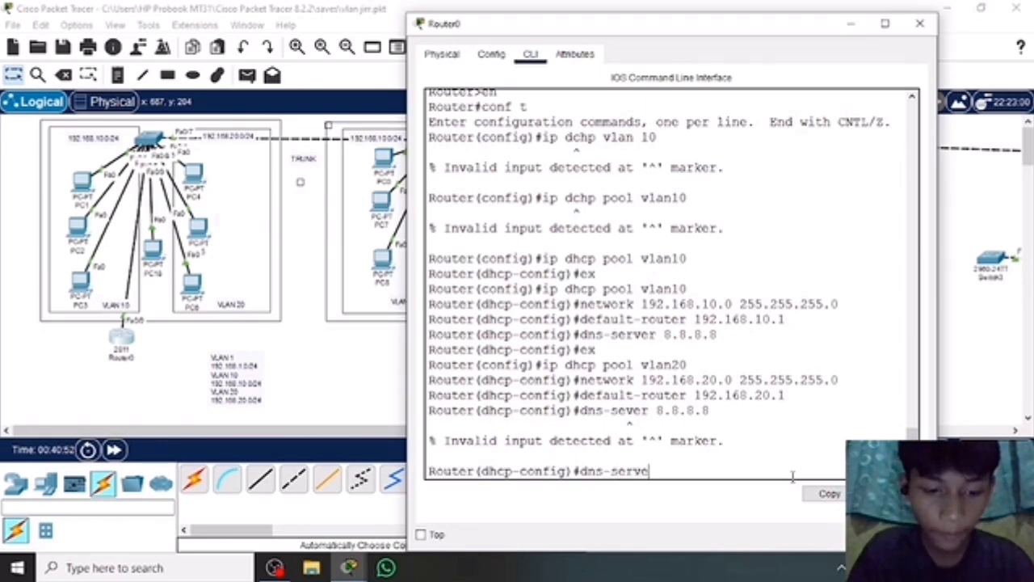
{"action": "type", "text": "r 8"}
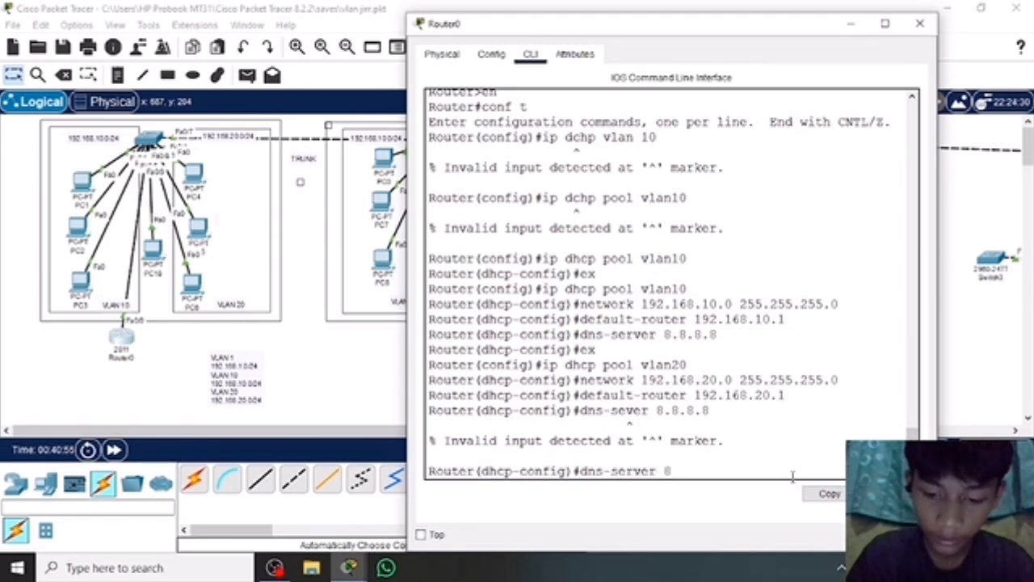
{"action": "type", "text": ".8.8.8"}
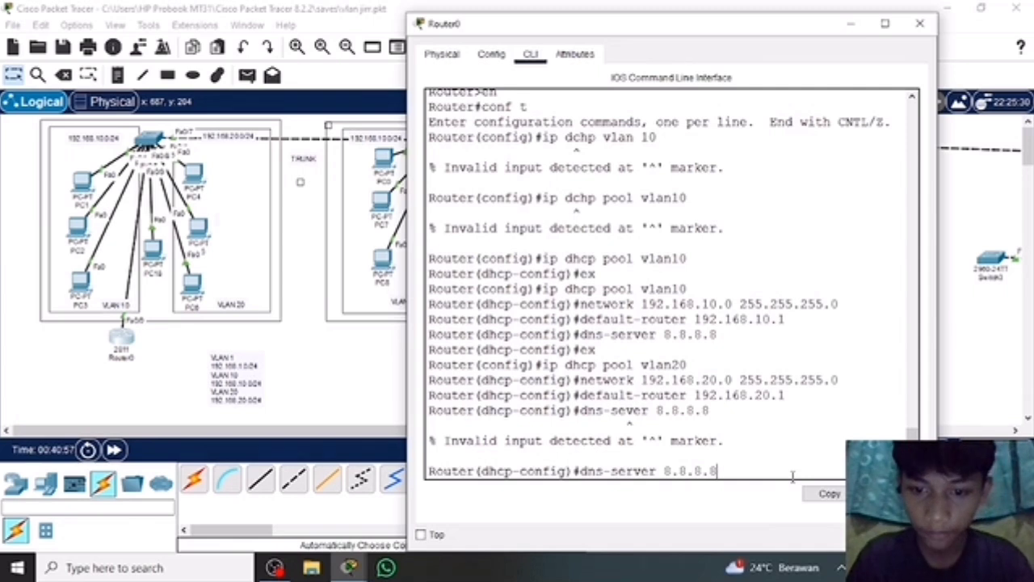
{"action": "key", "text": "Return"}
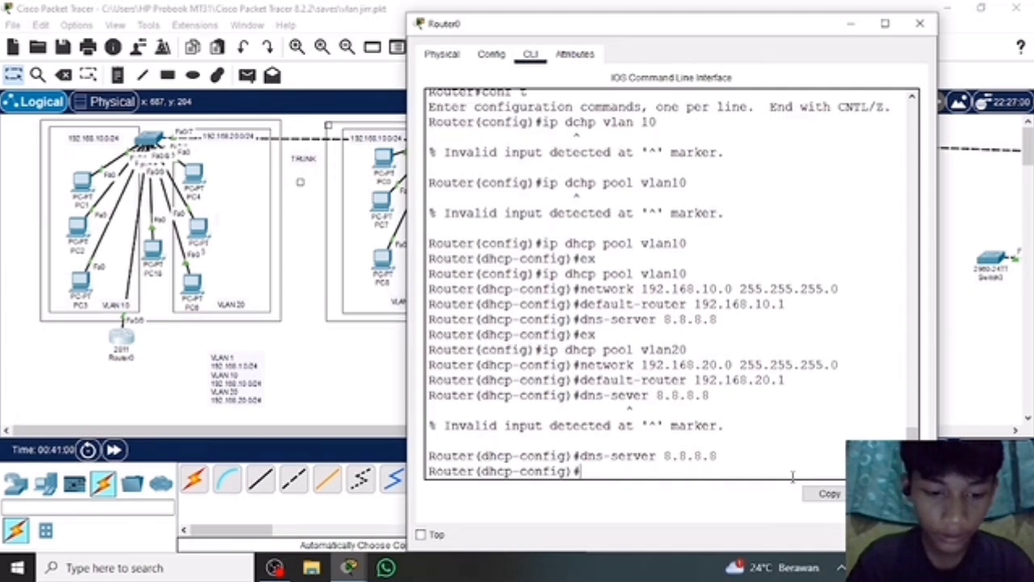
{"action": "type", "text": "ex"}
{"action": "key", "text": "Return"}
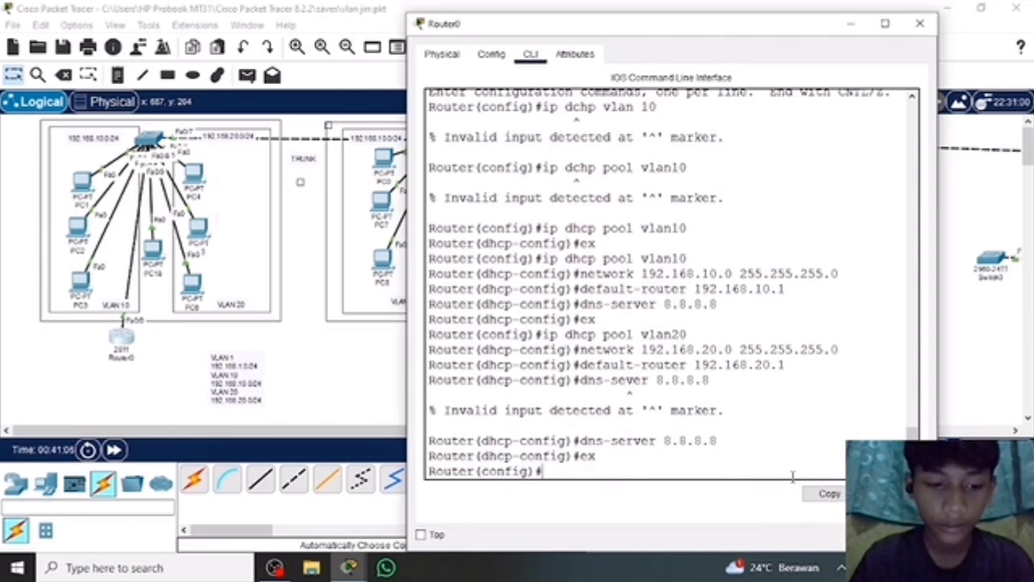
Try to create a DHCP pool for VLAN 1 with the command lp dhcp pool vlan1.
{"action": "type", "text": "ip"}
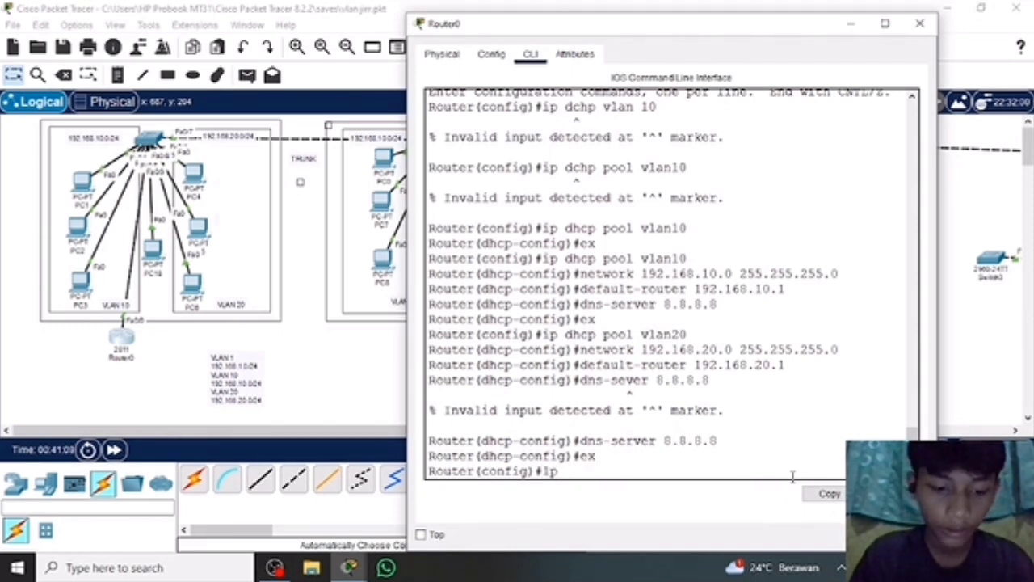
{"action": "type", "text": " dhcp "}
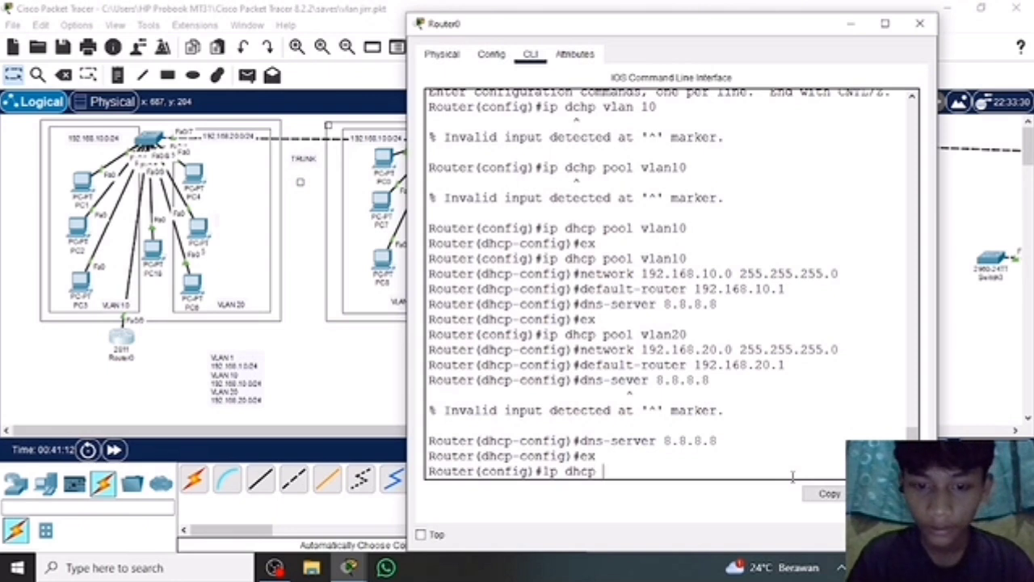
{"action": "type", "text": "pool"}
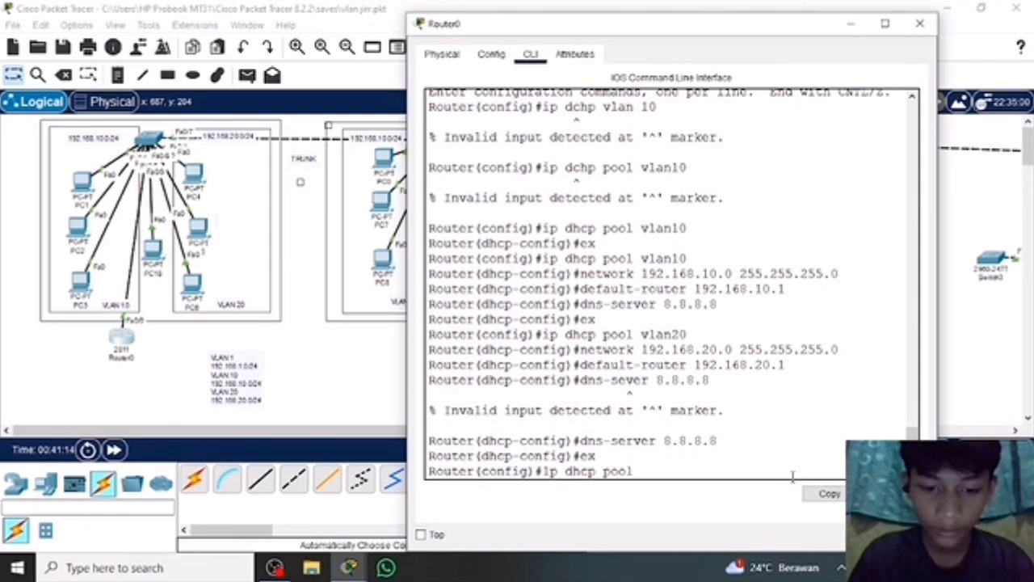
{"action": "type", "text": " vlan1"}
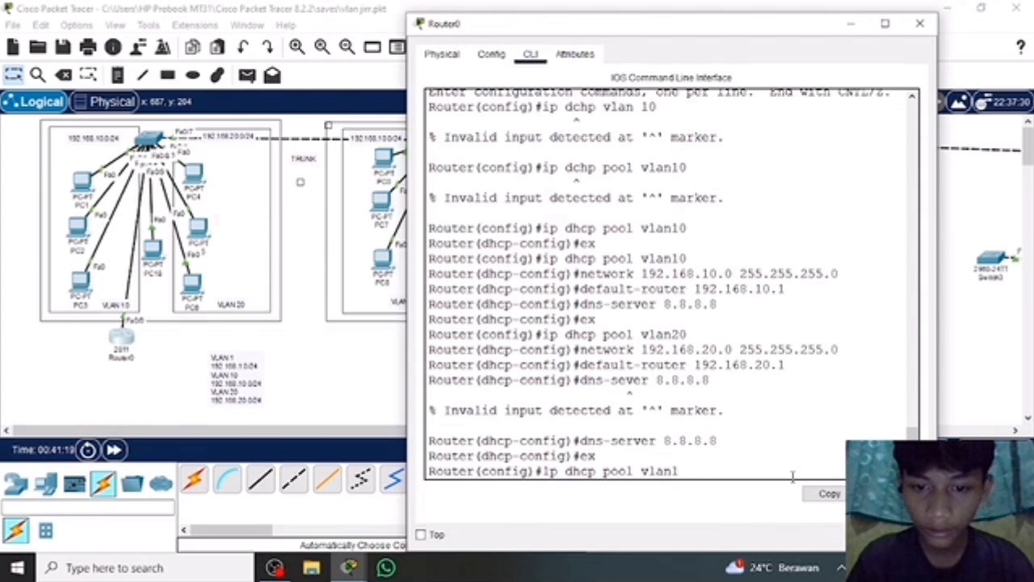
{"action": "key", "text": "Return"}
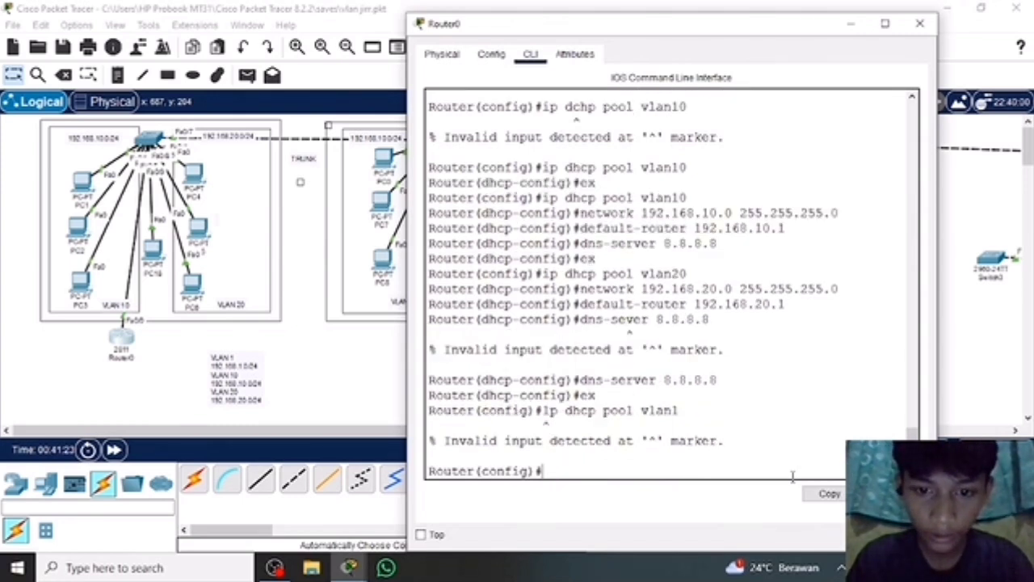
Create a third DHCP pool on Router0 with the command ip dhcp pool vlan1.
{"action": "type", "text": "i"}
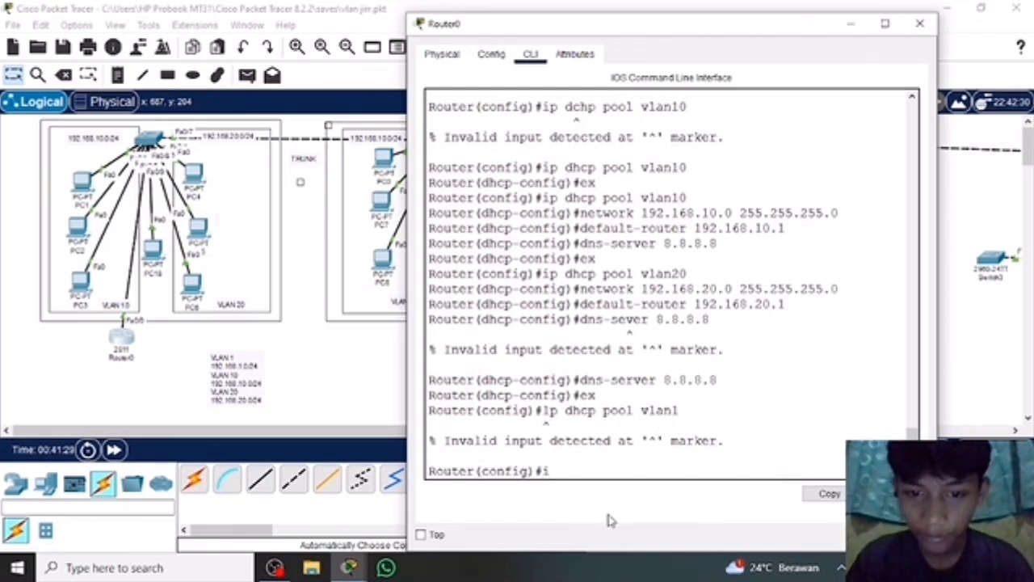
{"action": "type", "text": "p d"}
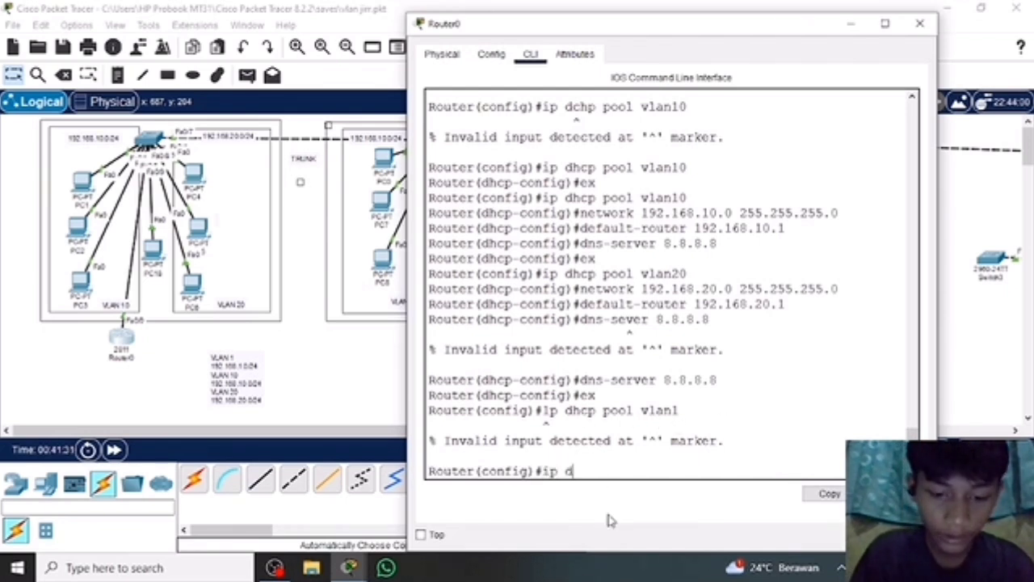
{"action": "type", "text": "hcp po"}
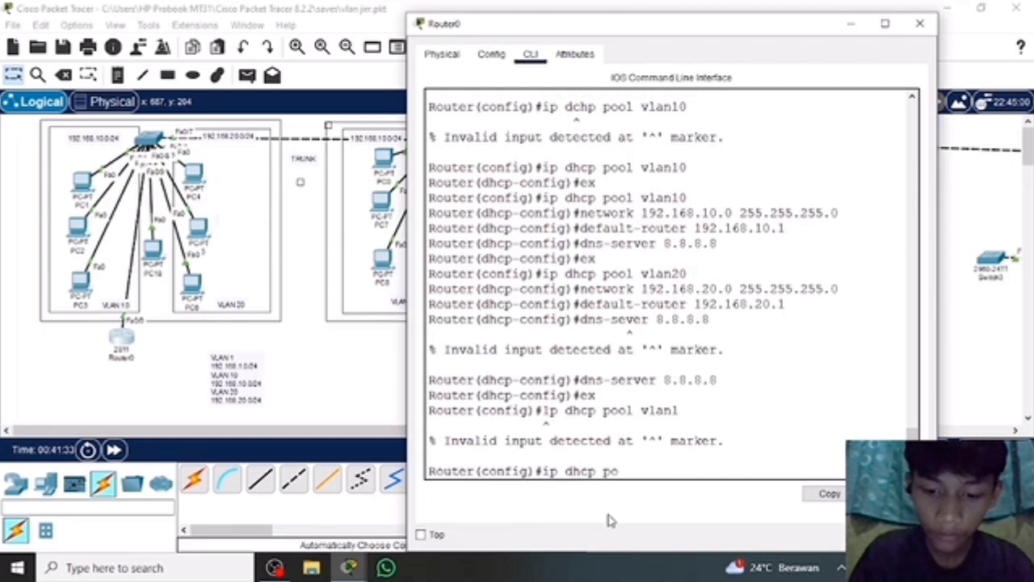
{"action": "type", "text": "ol vlan1"}
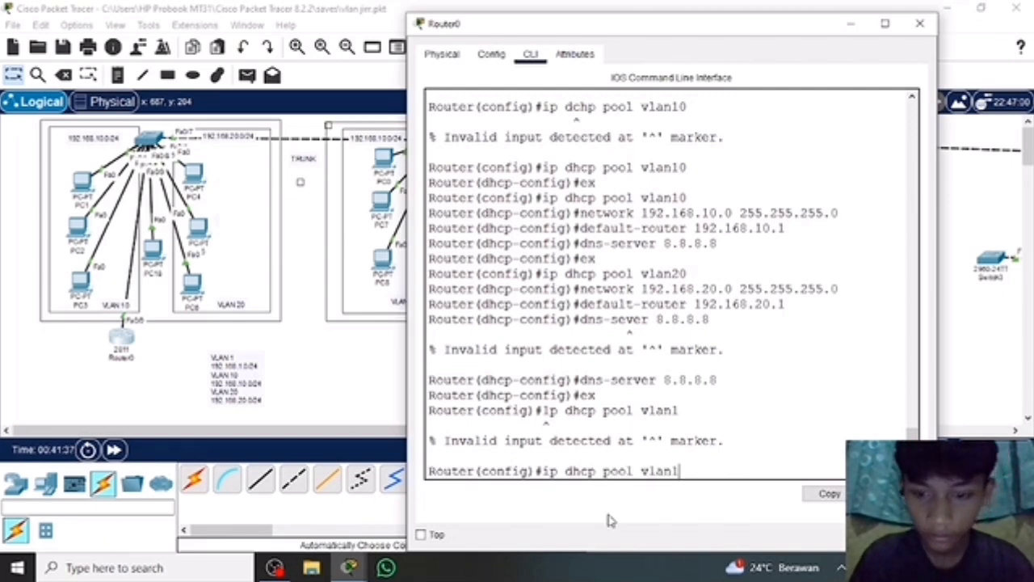
{"action": "key", "text": "Return"}
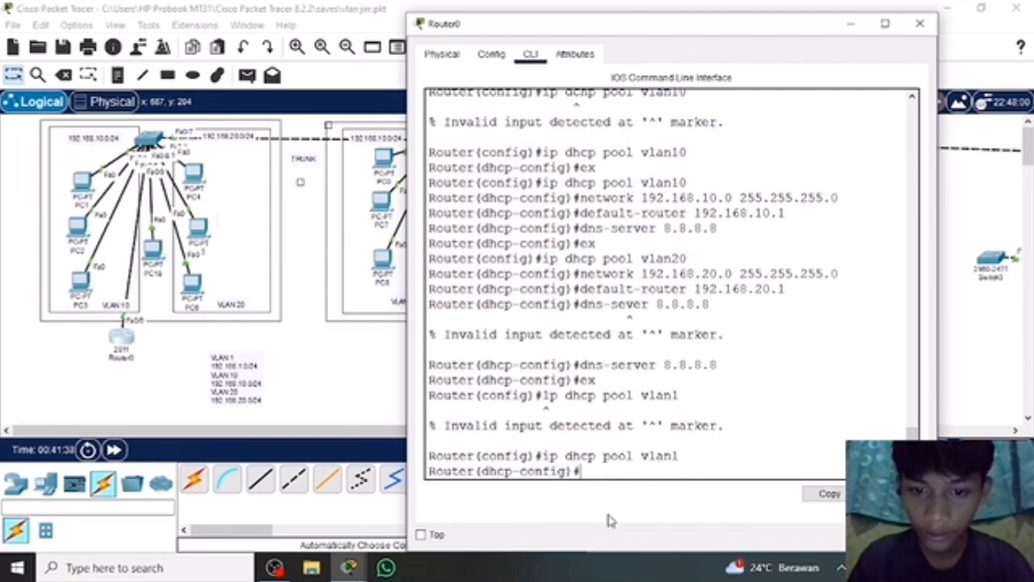
Try to assign the vlan1 pool's network with the command noetwork 192.168.1.0 255.255.255.0.
{"action": "type", "text": "noet"}
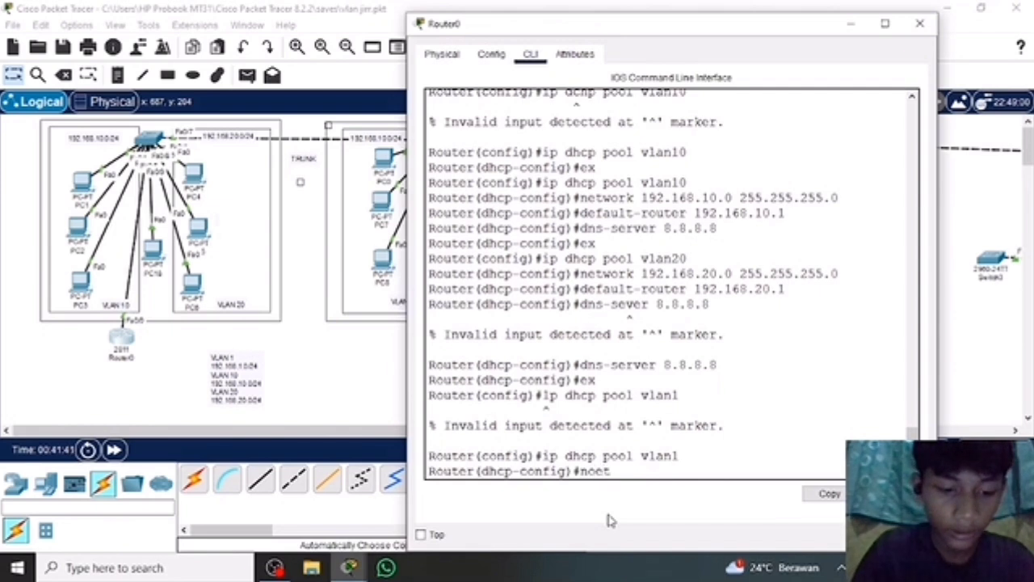
{"action": "type", "text": "work"}
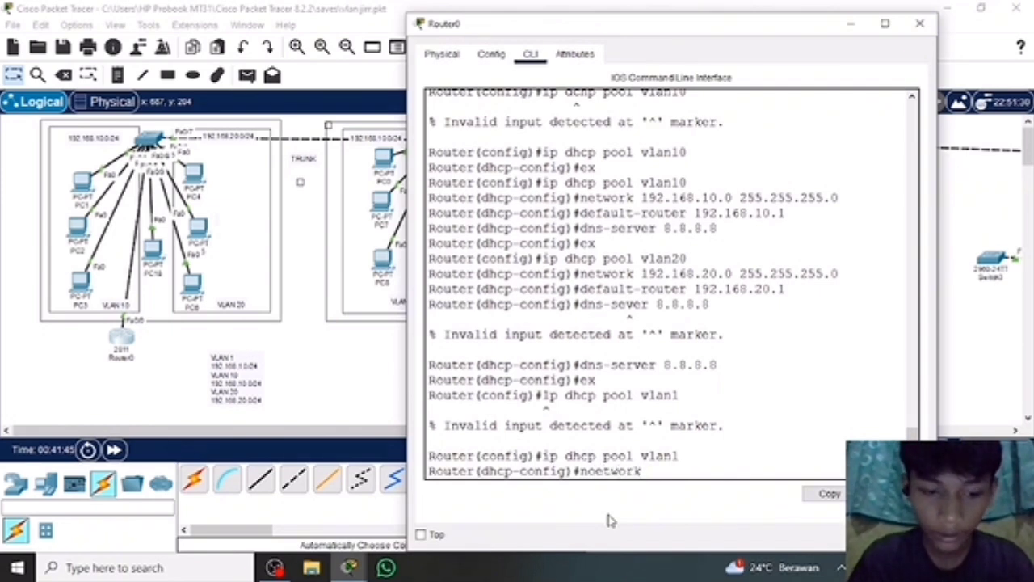
{"action": "type", "text": " 192.16"}
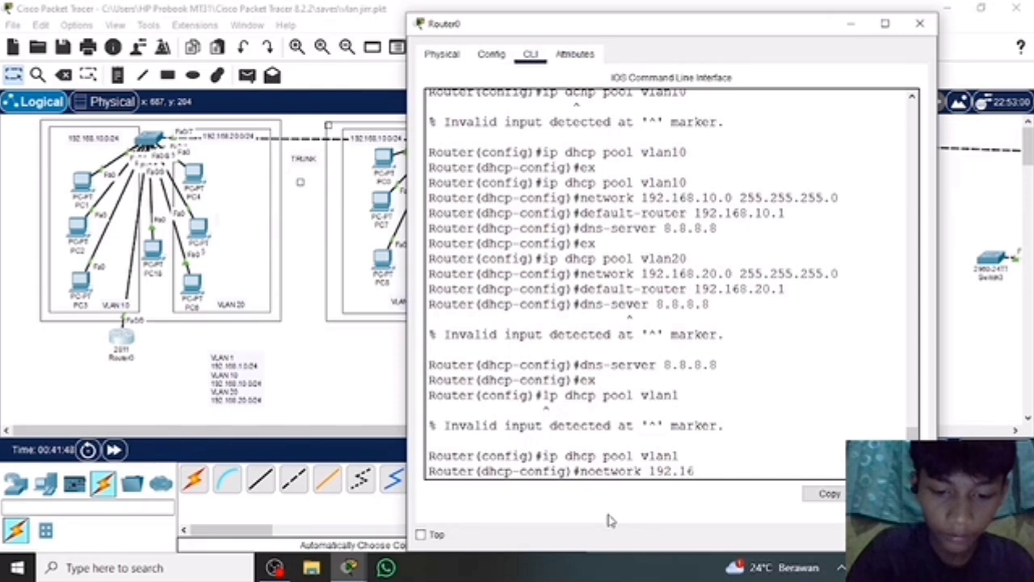
{"action": "type", "text": "8.1"}
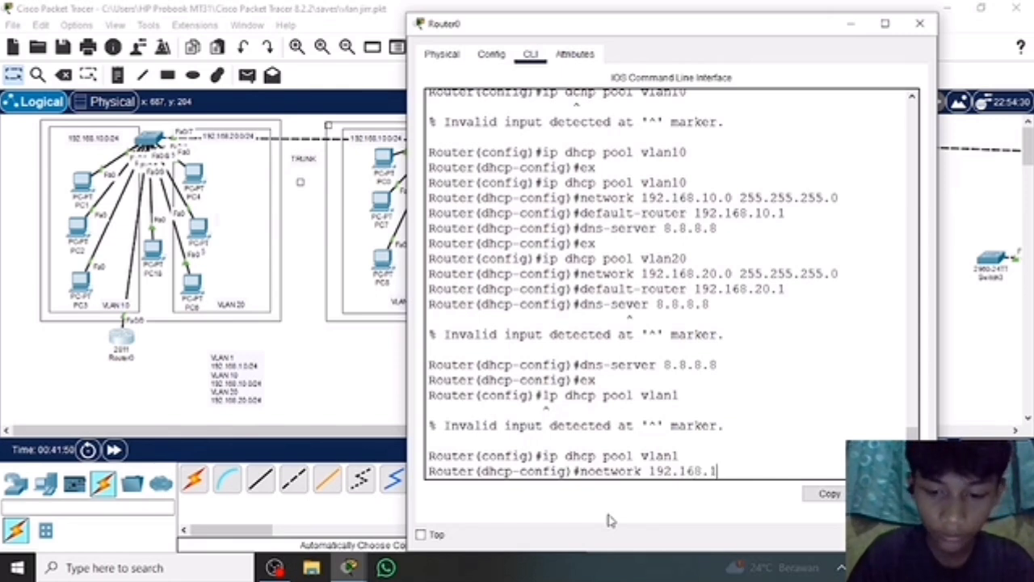
{"action": "type", "text": ".0"}
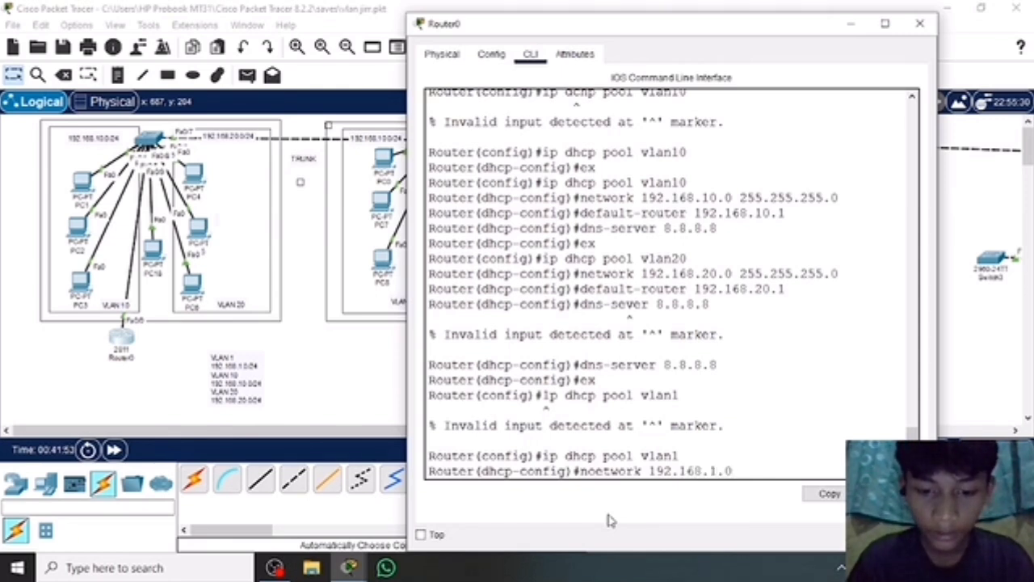
{"action": "type", "text": " 255."}
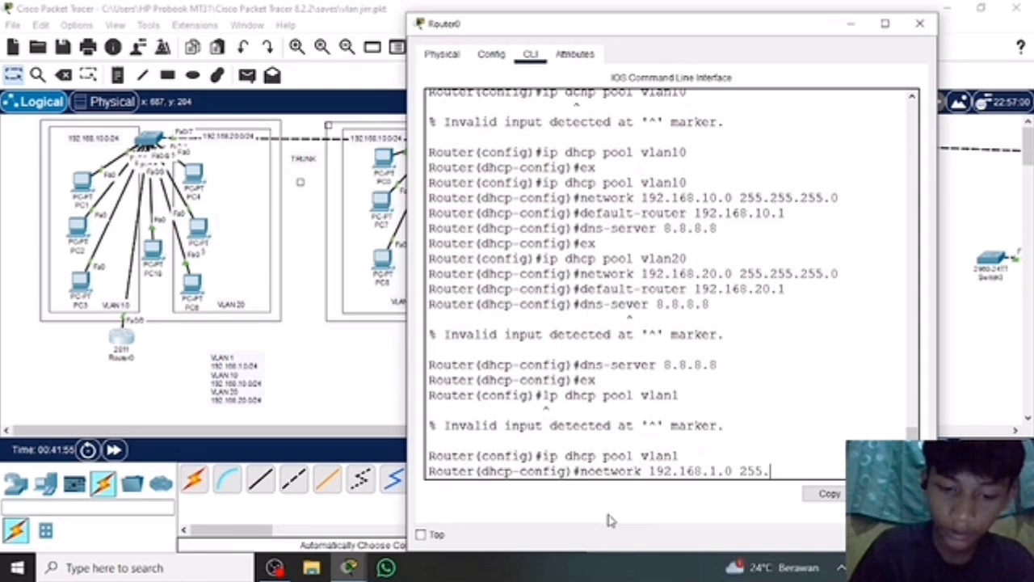
{"action": "type", "text": "255.255"}
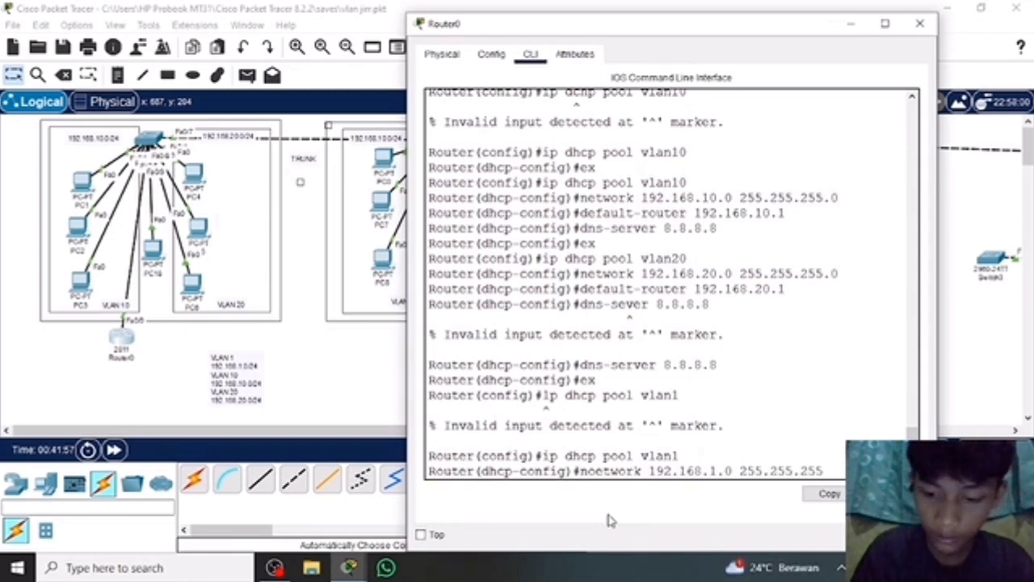
{"action": "type", "text": ".0"}
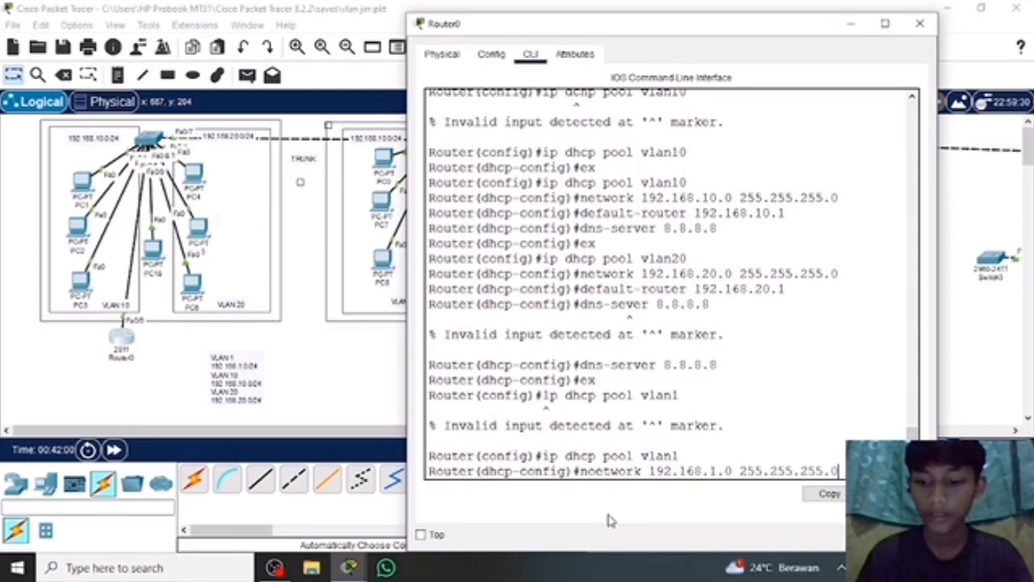
{"action": "key", "text": "Return"}
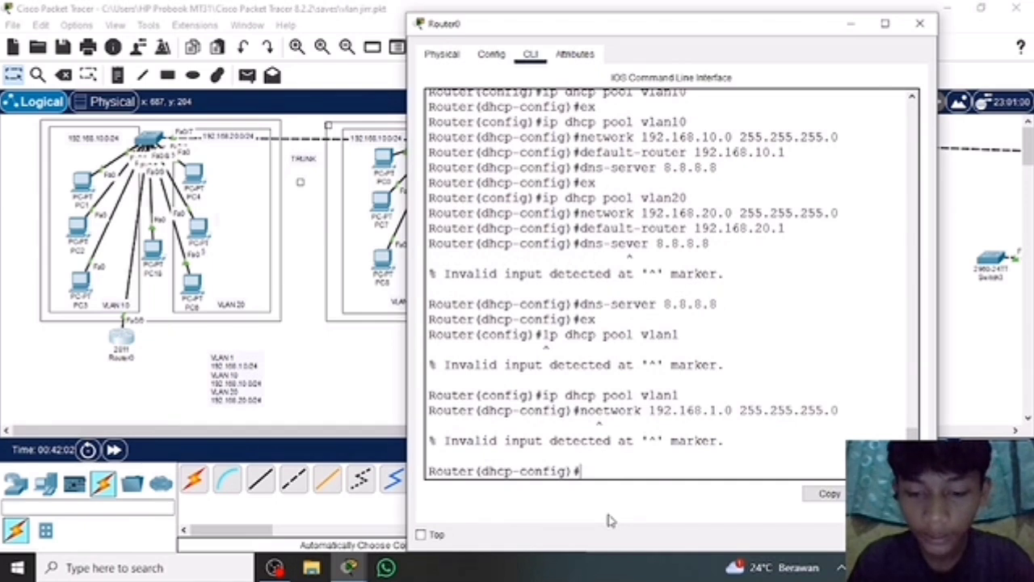
Assign the vlan1 pool's network with the command network 192.168.1.0 255.255.255.0.
{"action": "type", "text": "netw"}
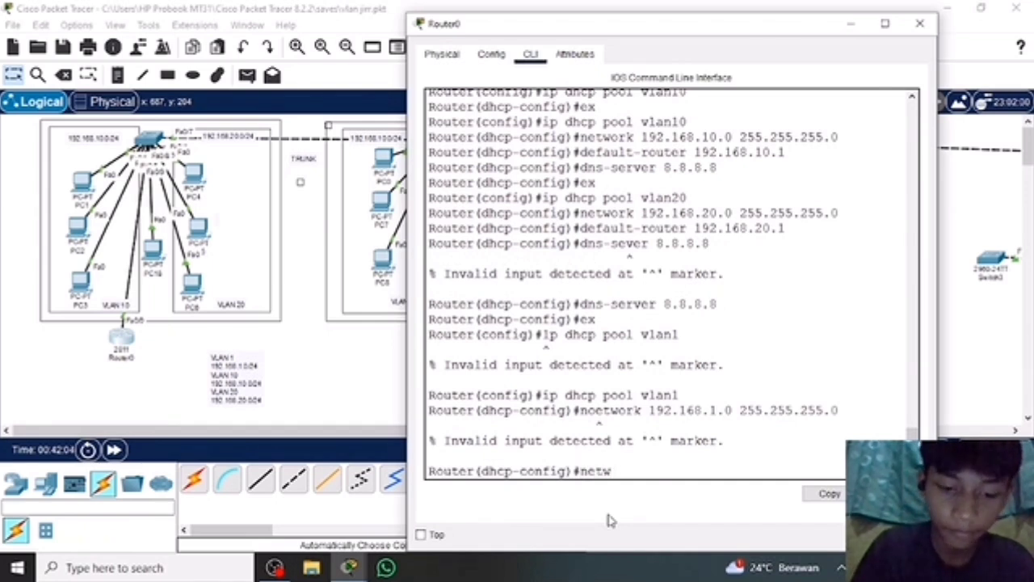
{"action": "type", "text": "ork "}
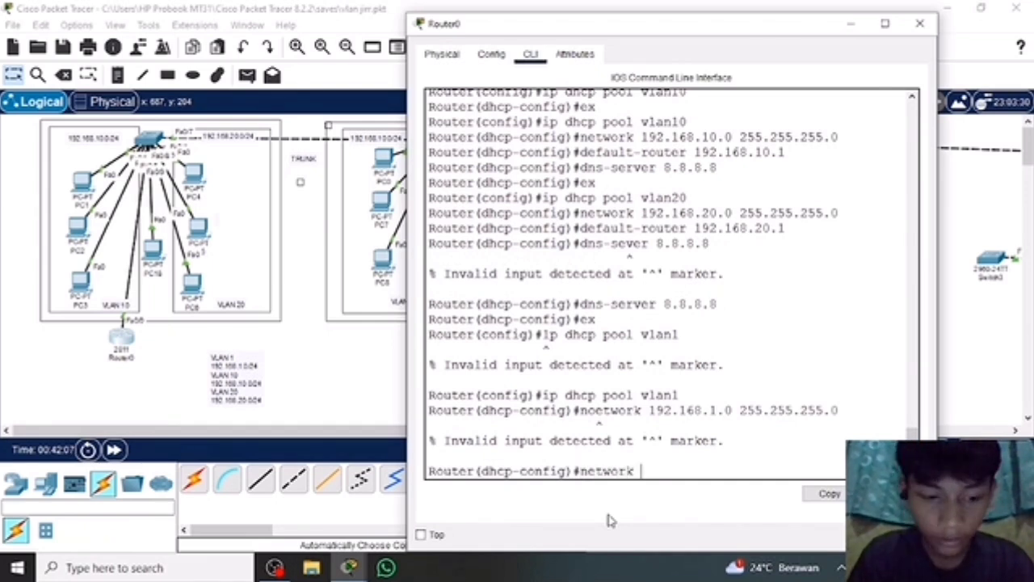
{"action": "type", "text": "192.1"}
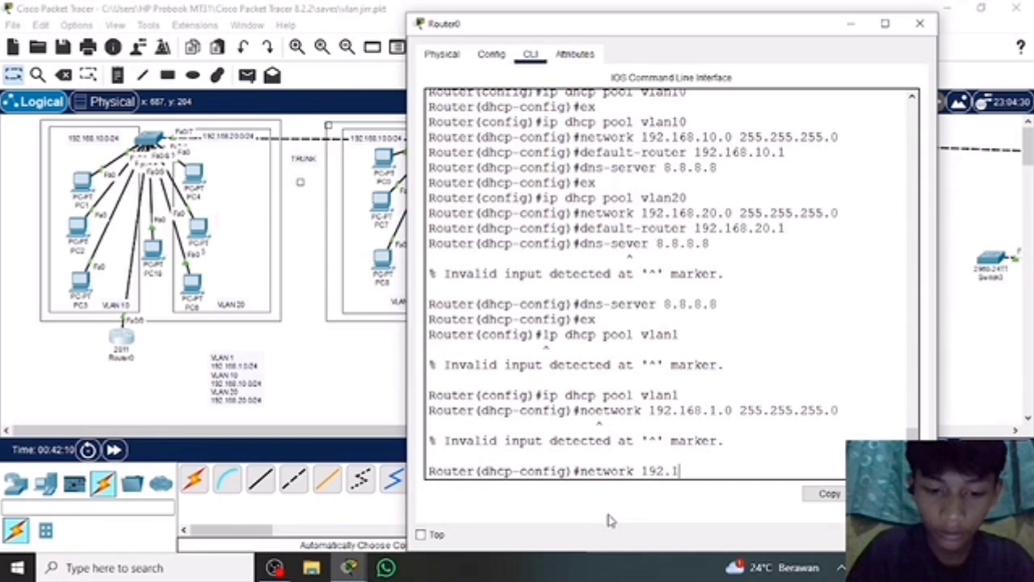
{"action": "type", "text": "68."}
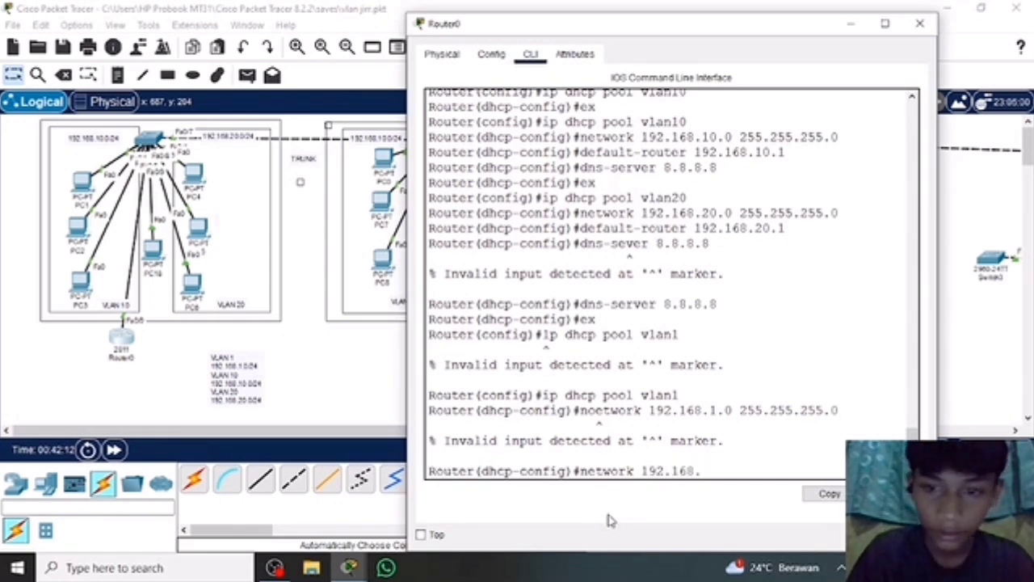
{"action": "type", "text": "1.0"}
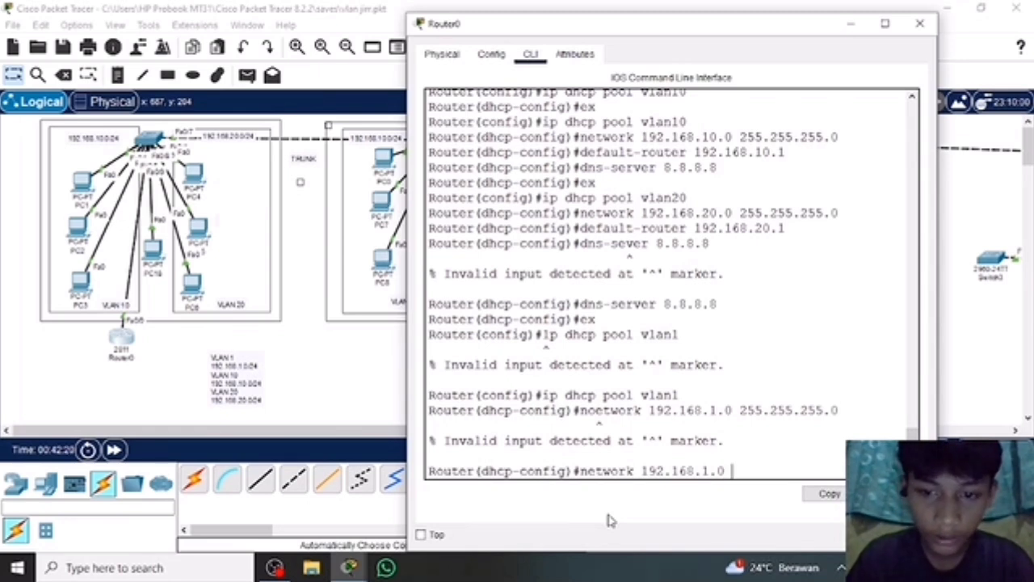
{"action": "type", "text": " 255.2"}
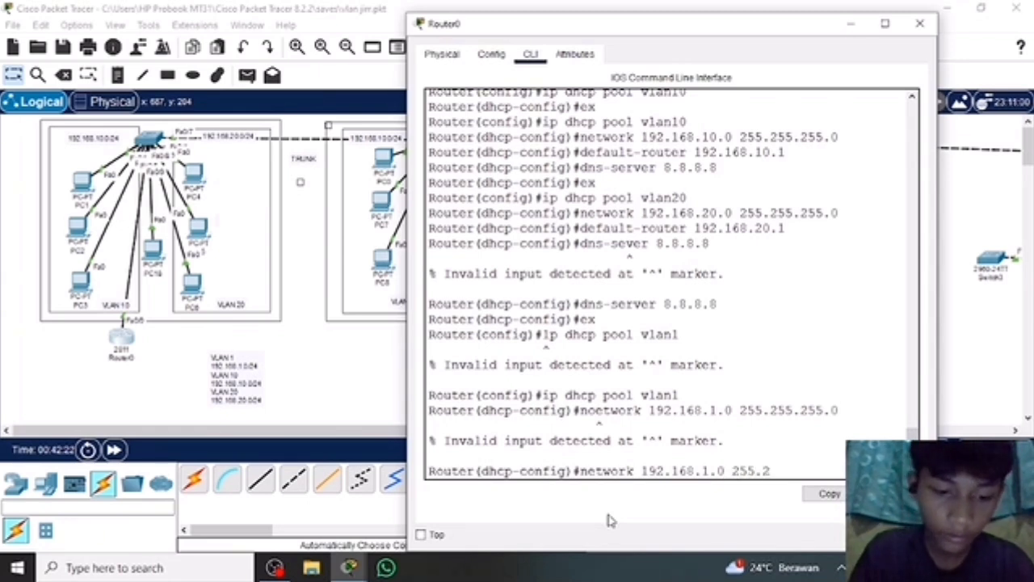
{"action": "type", "text": "55.255.0"}
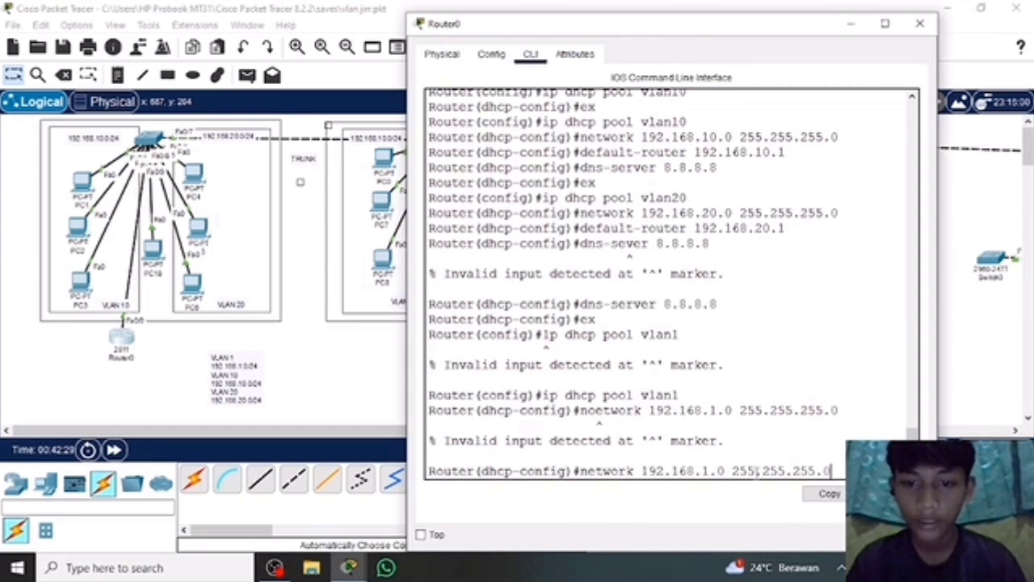
{"action": "key", "text": "Return"}
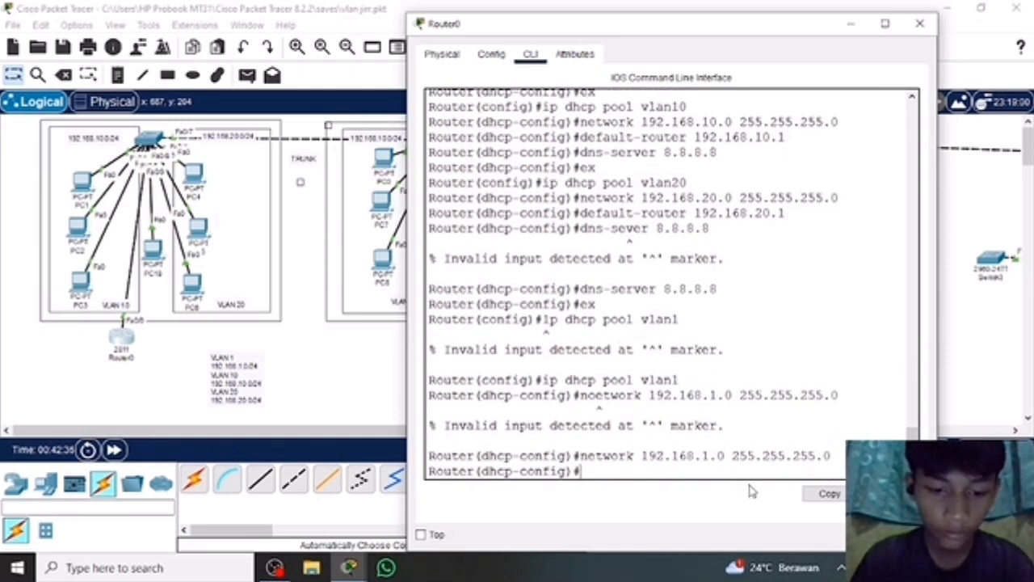
Try to set the vlan1 pool's default gateway with the command default-router 192.168.1.
{"action": "type", "text": "defaul"}
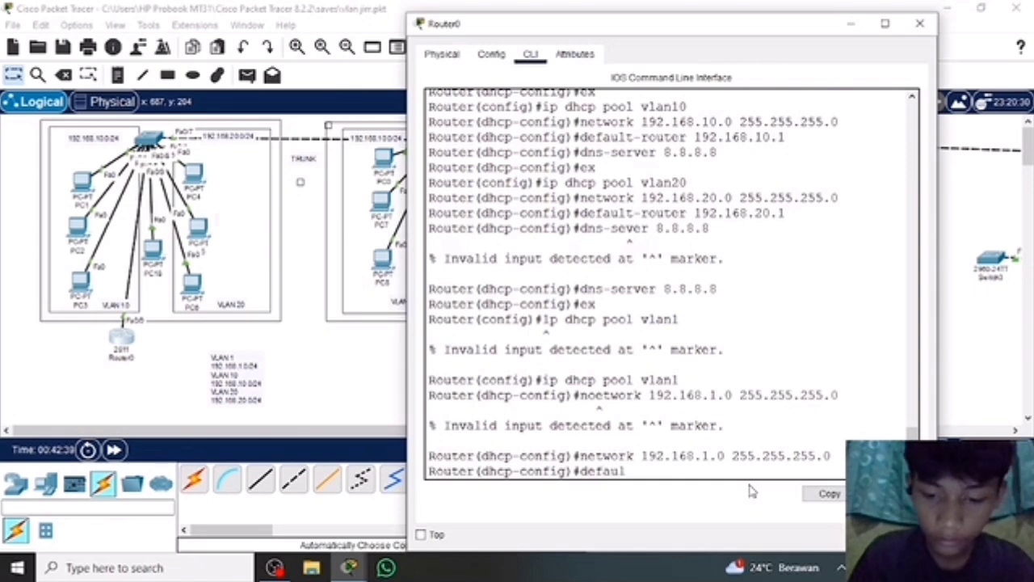
{"action": "type", "text": "t"}
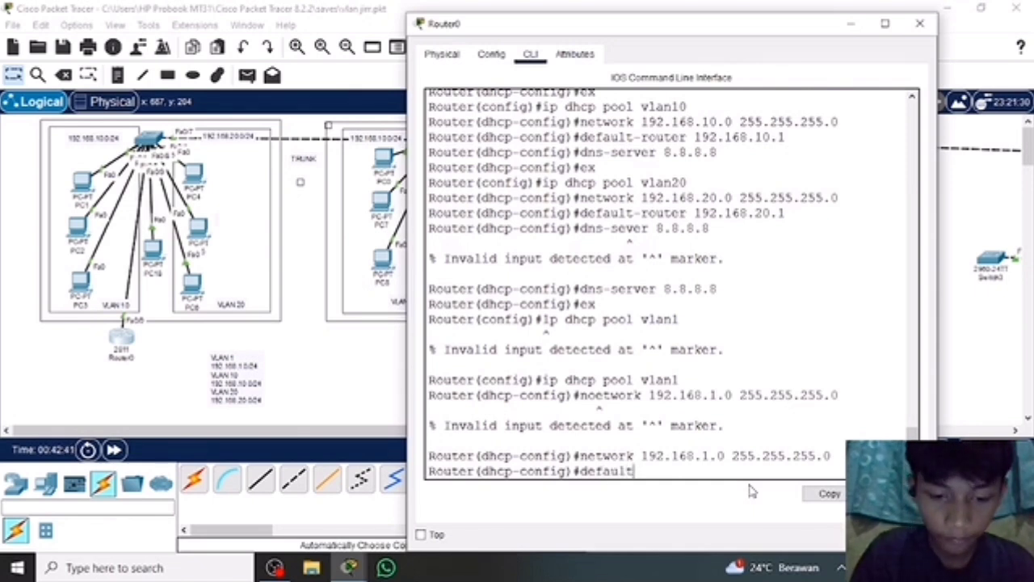
{"action": "type", "text": "-"}
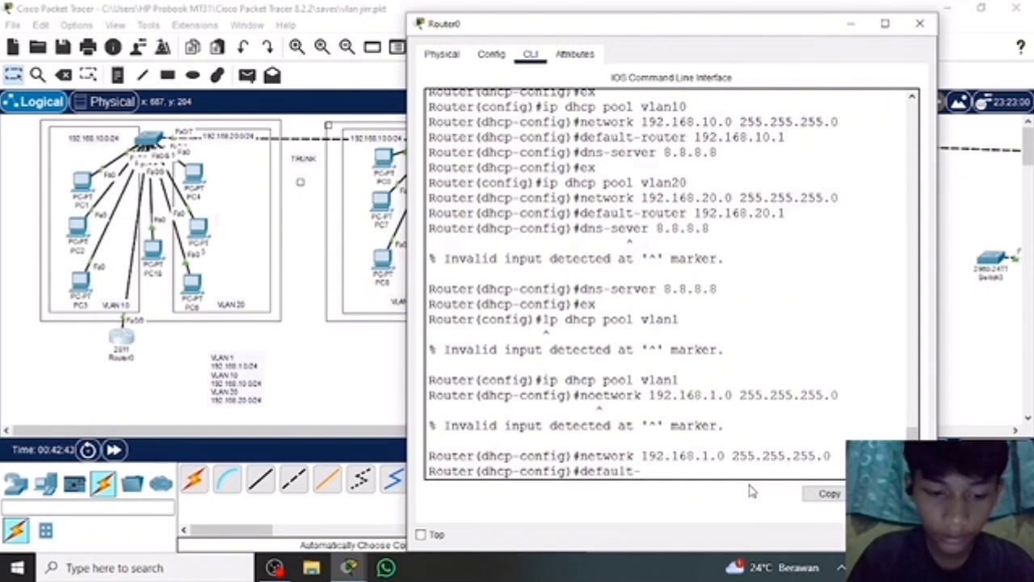
{"action": "type", "text": "router"}
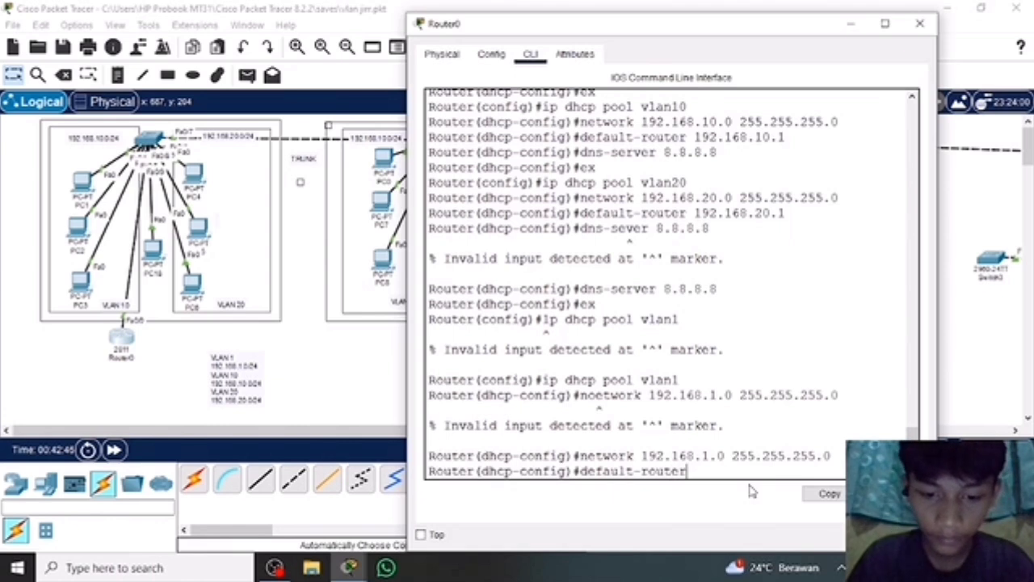
{"action": "type", "text": " 192.1"}
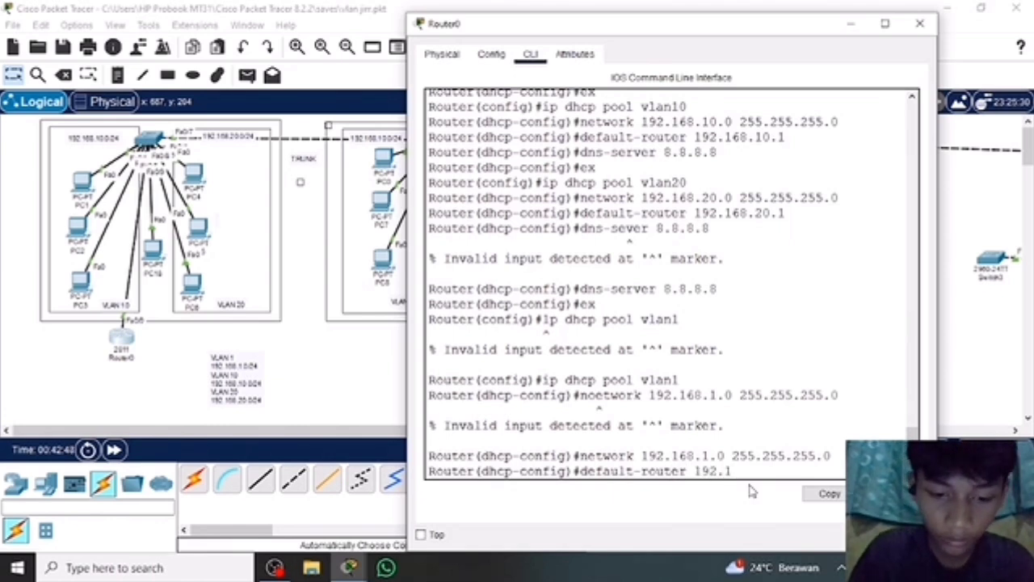
{"action": "type", "text": "68.1"}
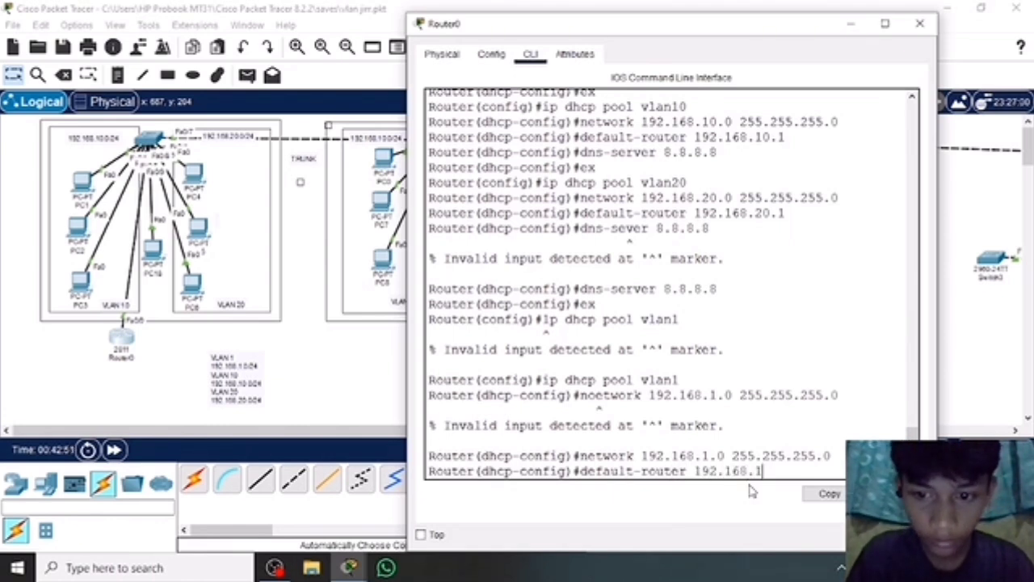
{"action": "key", "text": "Return"}
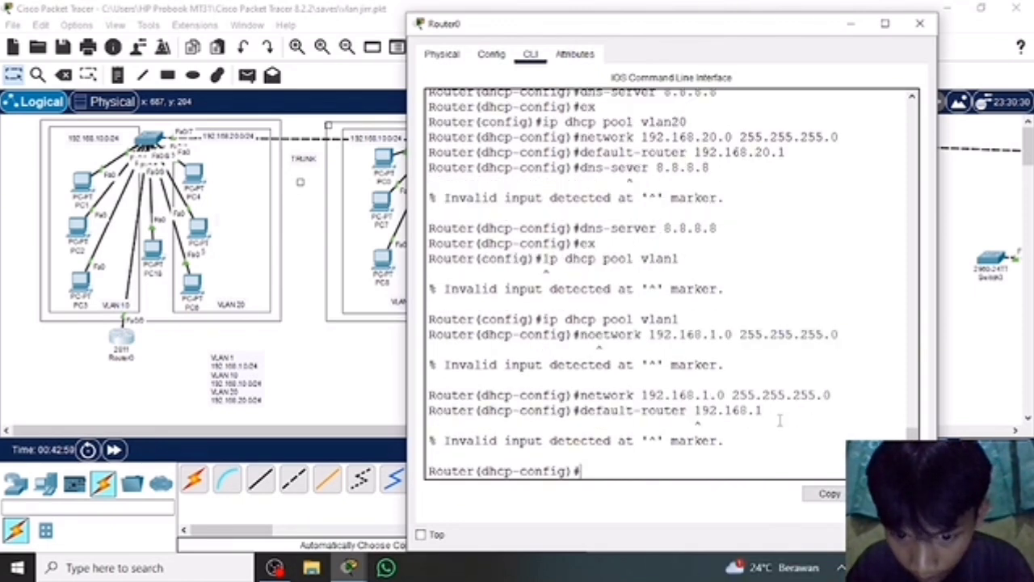
Try to supply the vlan1 pool's gateway by entering only the address 192.168.1.1.
{"action": "type", "text": "1"}
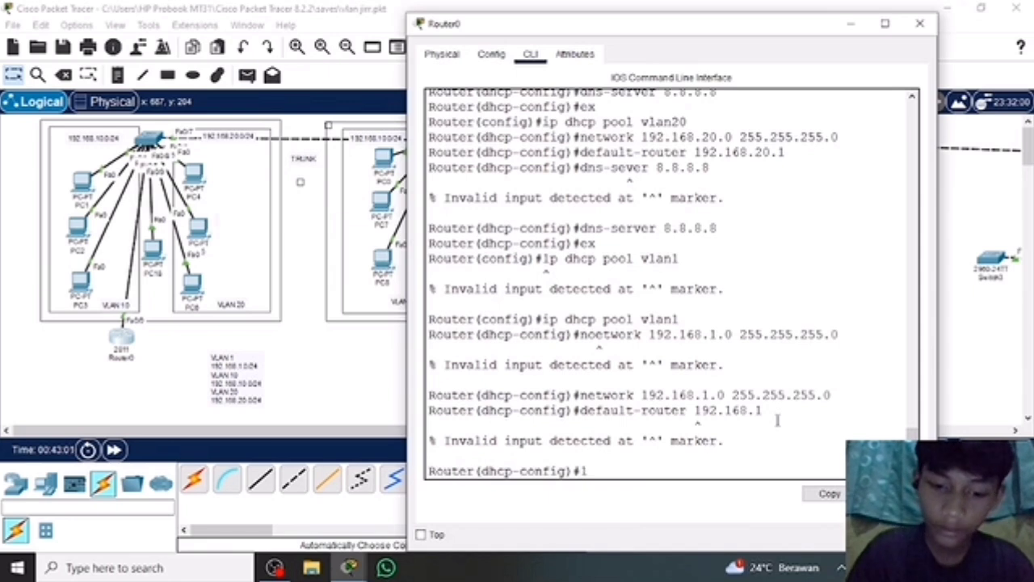
{"action": "type", "text": "92.1"}
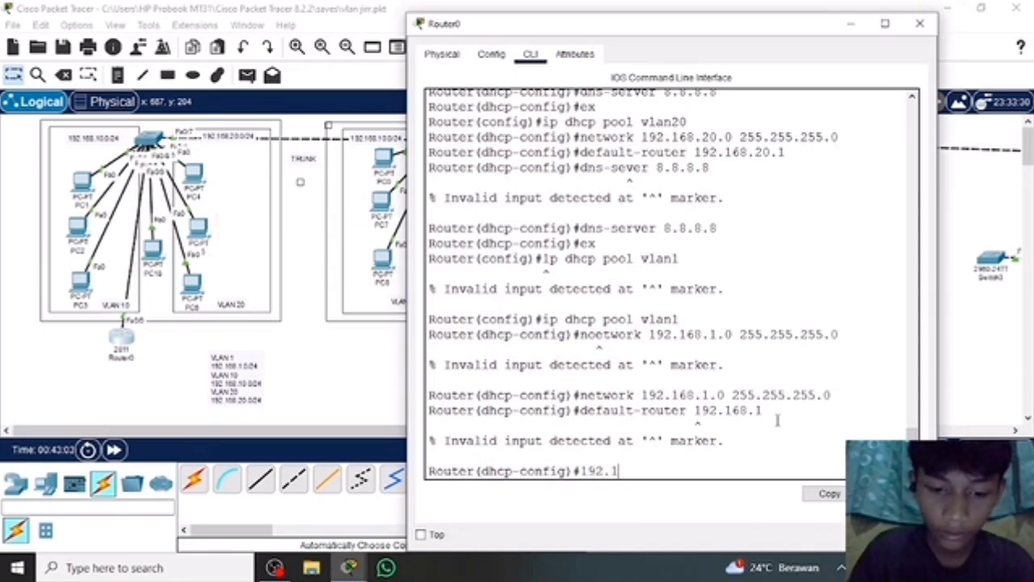
{"action": "type", "text": "68."}
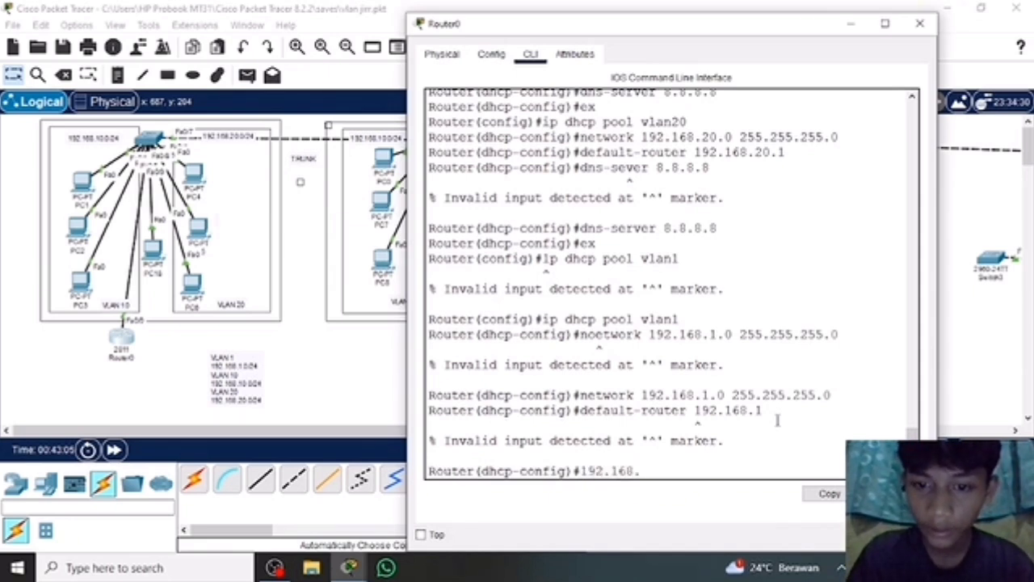
{"action": "type", "text": "1.1"}
{"action": "key", "text": "Return"}
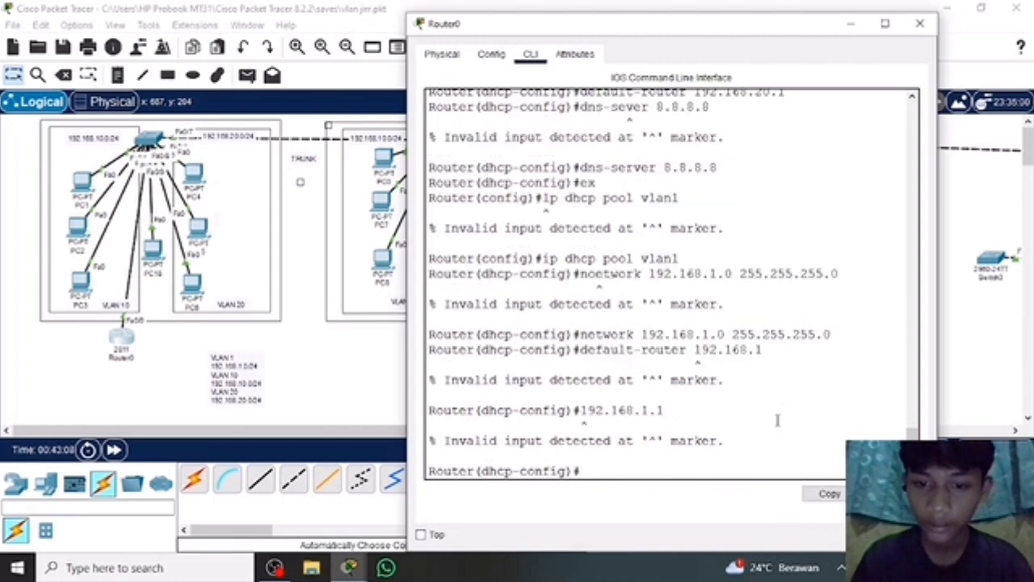
Try to set the vlan1 pool's default gateway with the command default-raouter 192.168.1.1.
{"action": "type", "text": "def"}
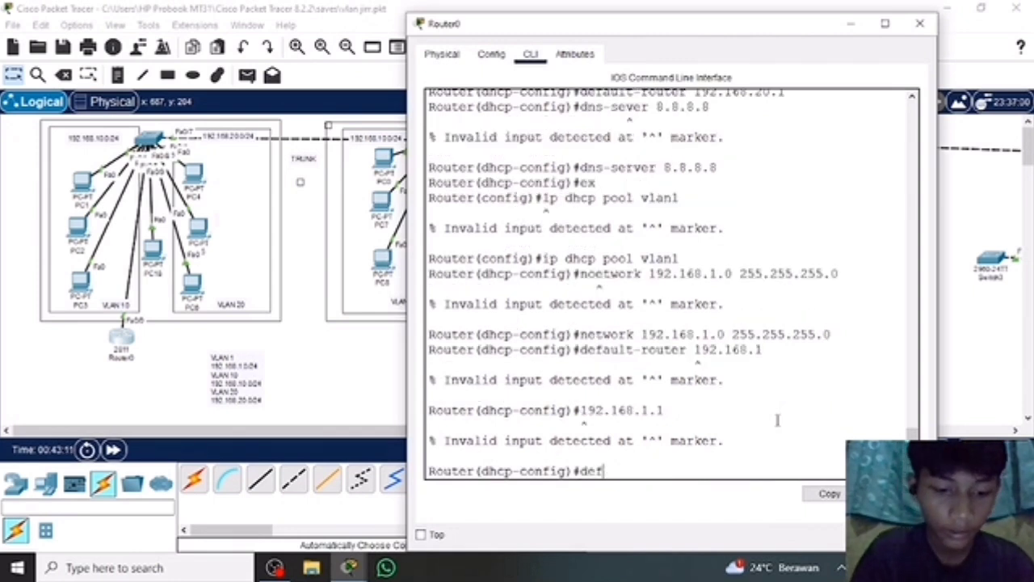
{"action": "type", "text": "ault-"}
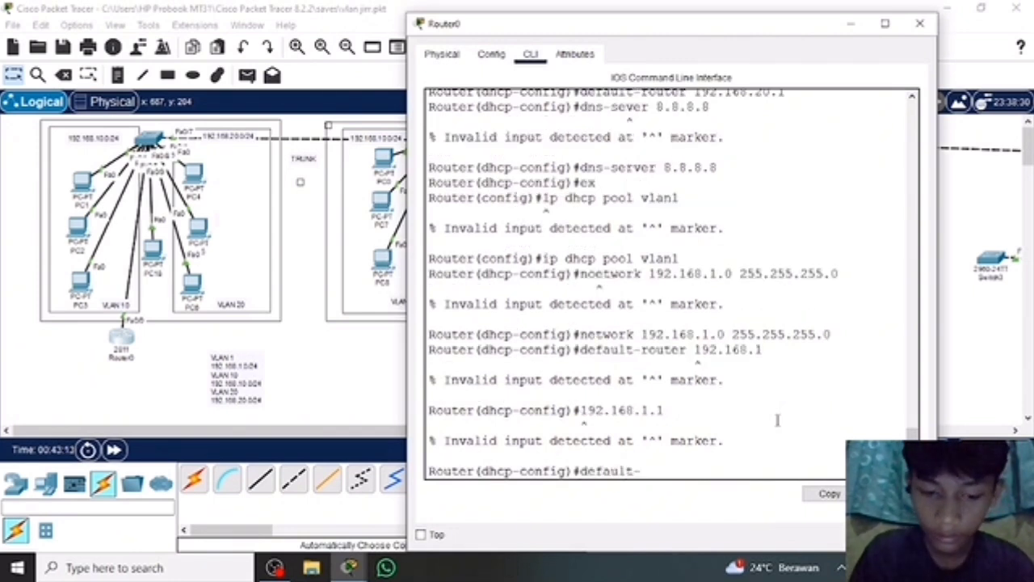
{"action": "type", "text": "raouter"}
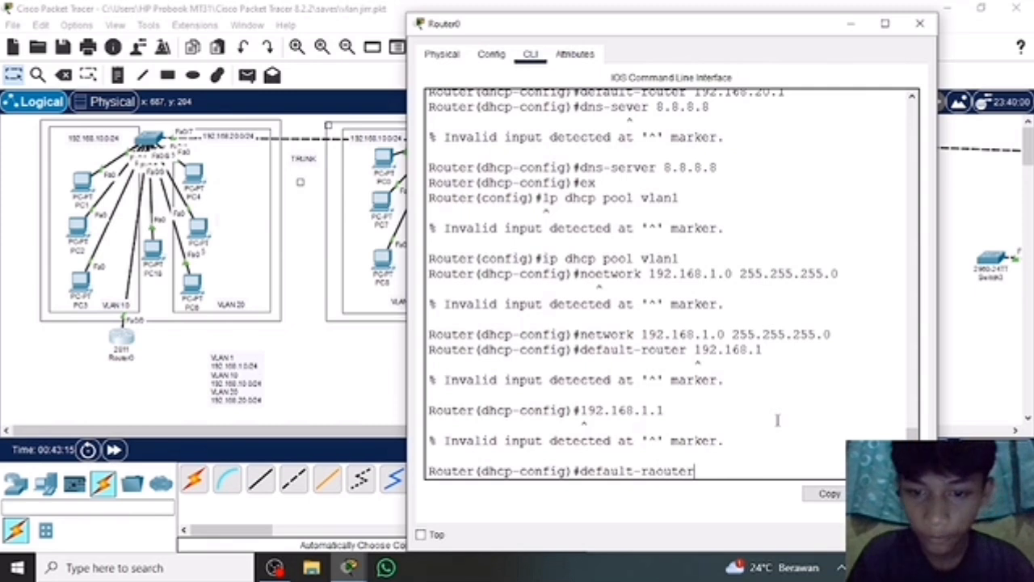
{"action": "type", "text": " 19"}
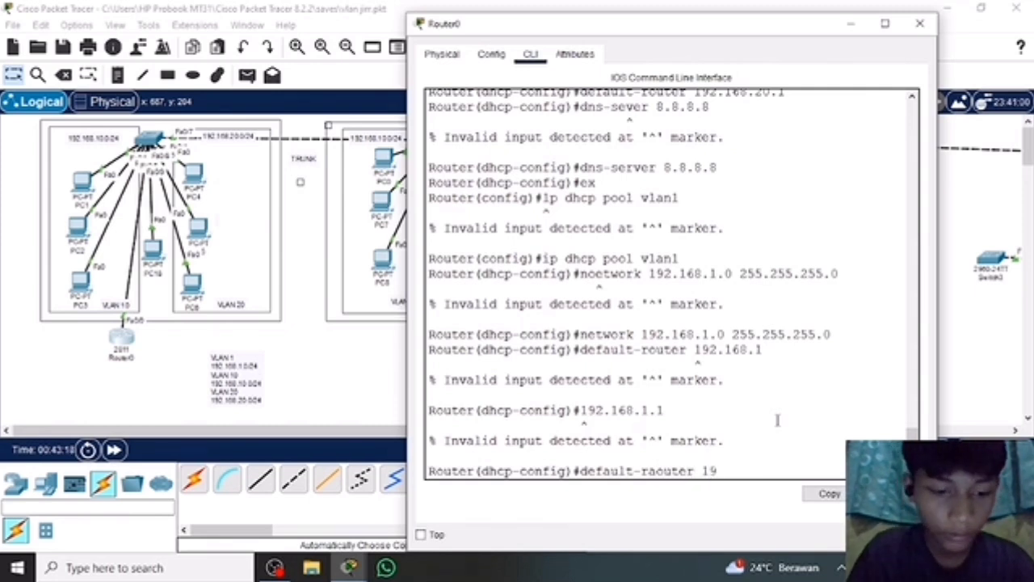
{"action": "type", "text": "2.168.1.1"}
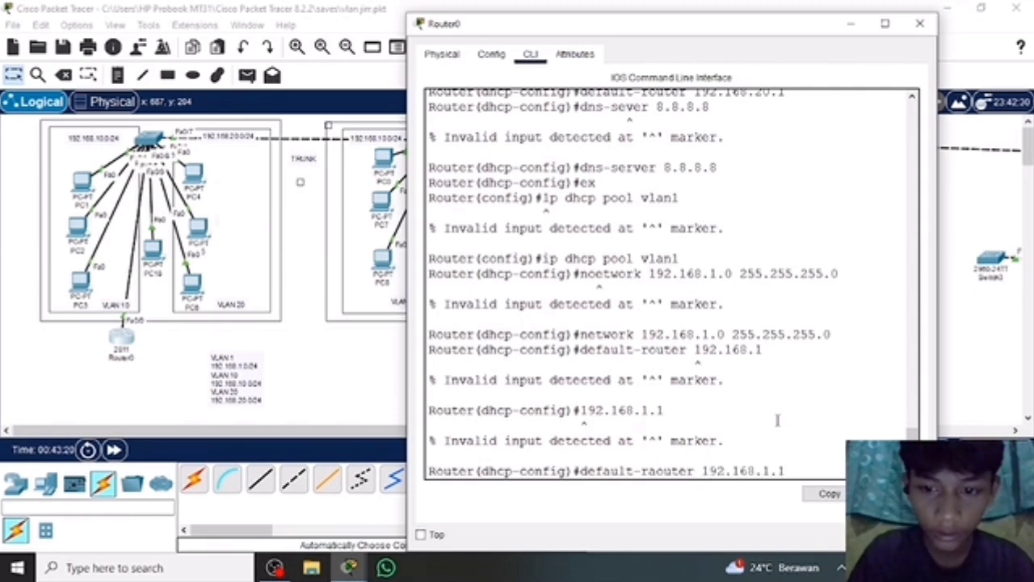
{"action": "key", "text": "Return"}
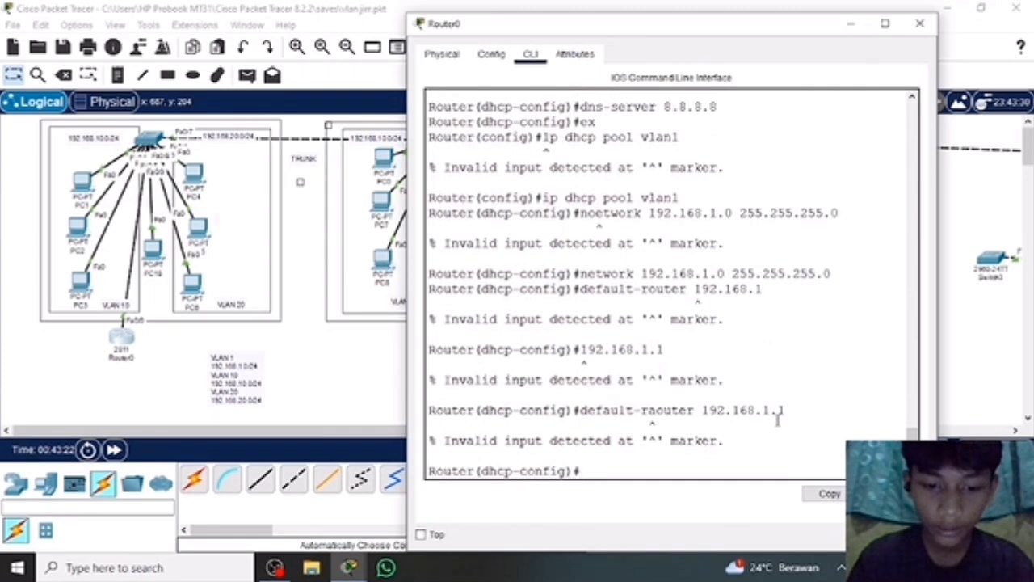
Set the vlan1 pool's DNS server with the command dns-server 8.8.8.8 and close Router0's configuration.
{"action": "type", "text": "dns-"}
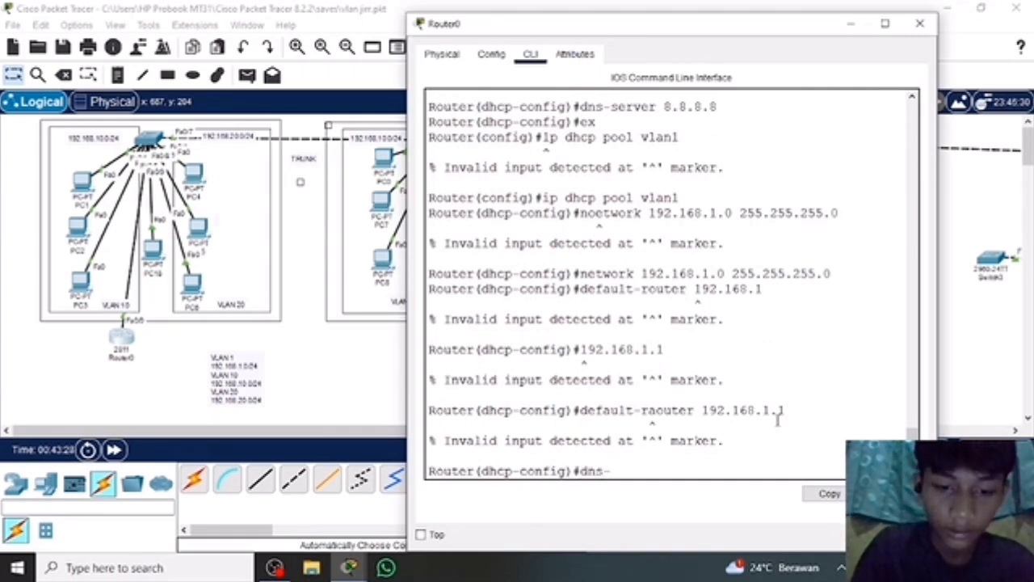
{"action": "type", "text": "server"}
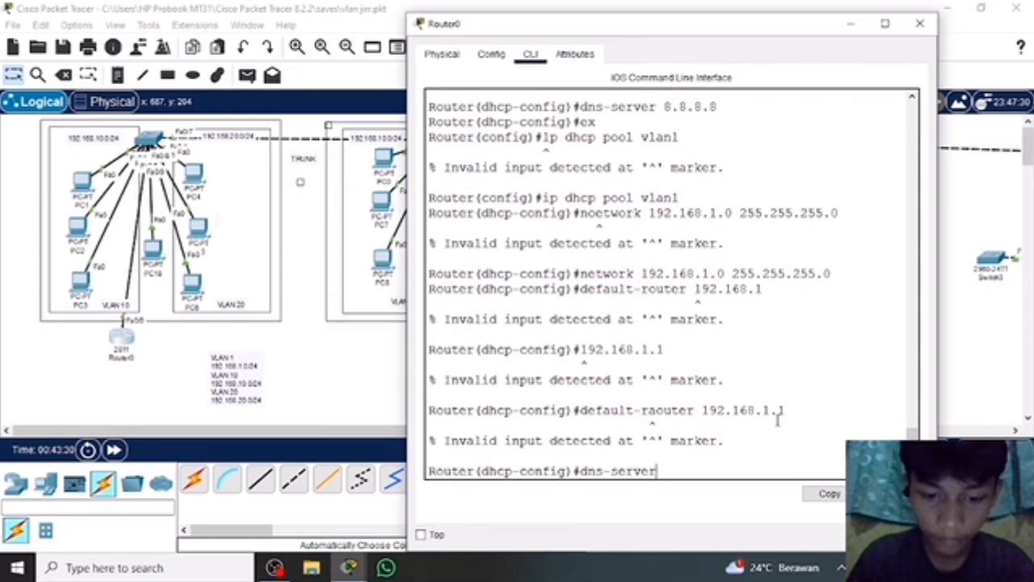
{"action": "type", "text": " 8"}
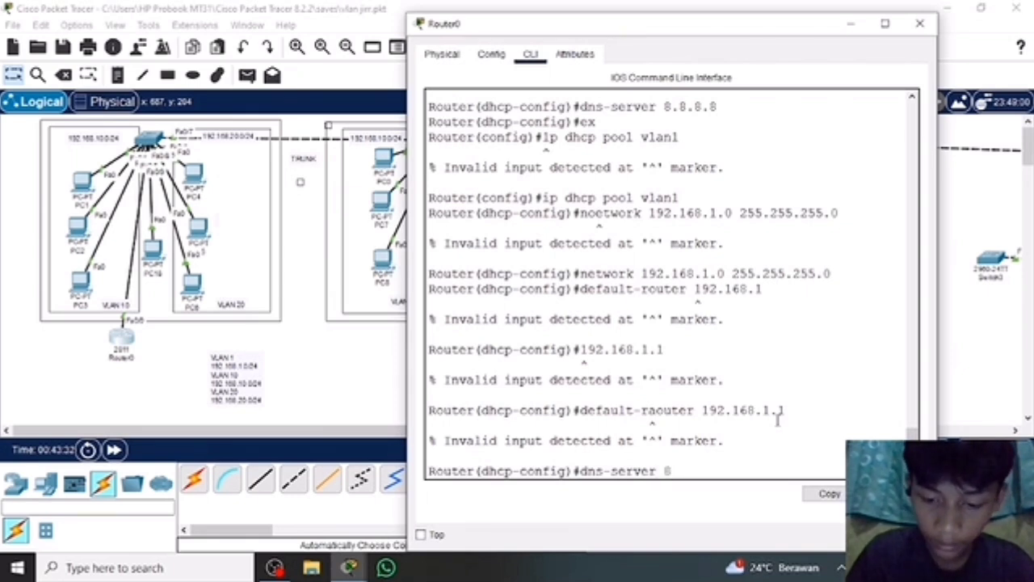
{"action": "type", "text": ".8.8.8"}
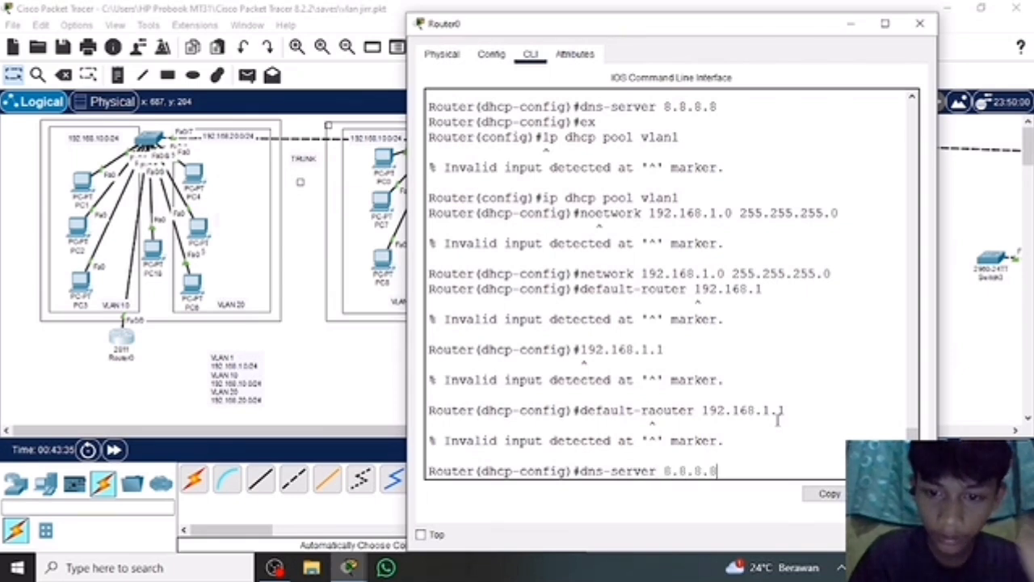
{"action": "key", "text": "Return"}
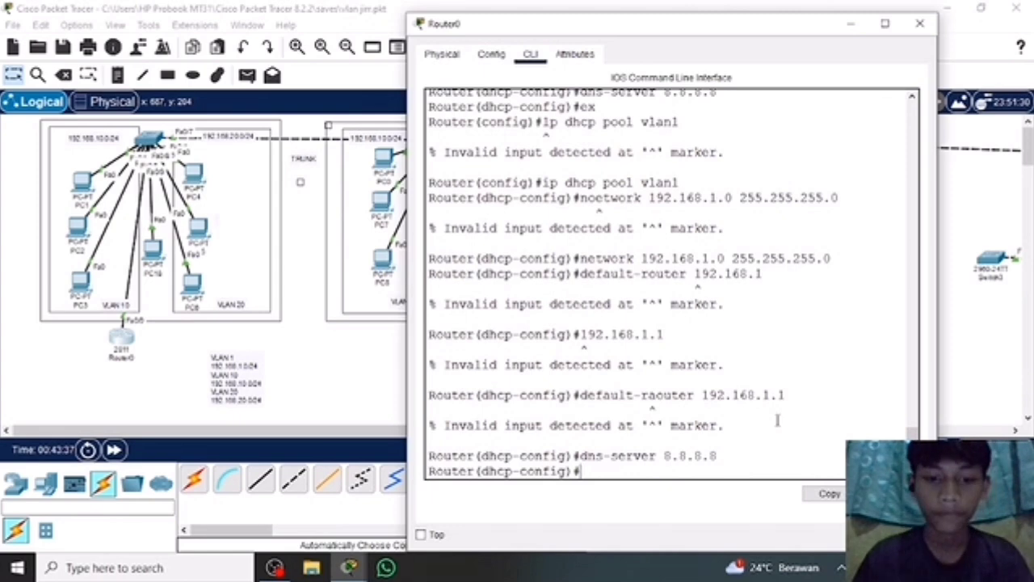
{"action": "left_click", "coordinate": [921, 25]}
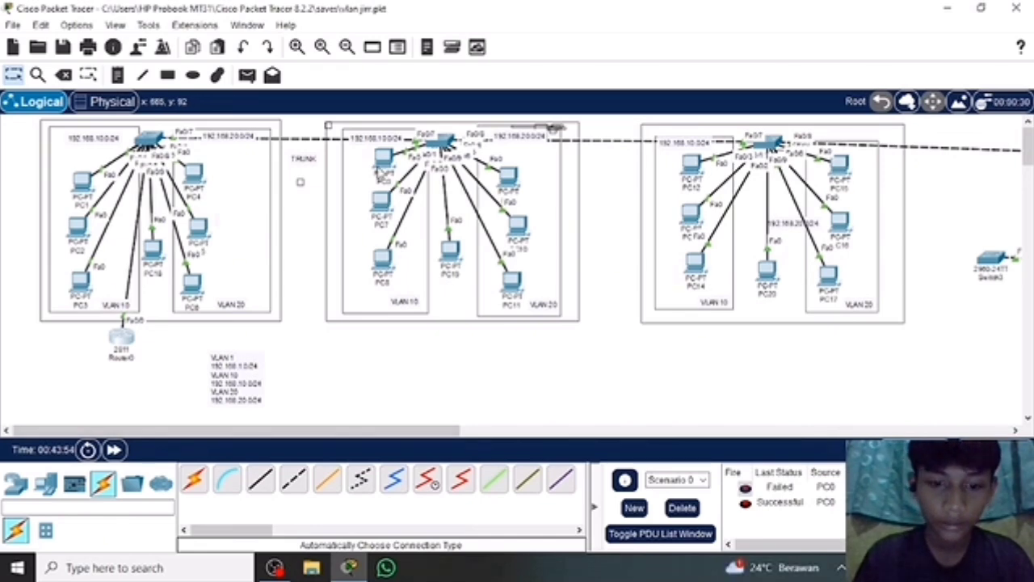
Switch PC0's IPv4 configuration from static to DHCP and close its window.
{"action": "left_click", "coordinate": [383, 158]}
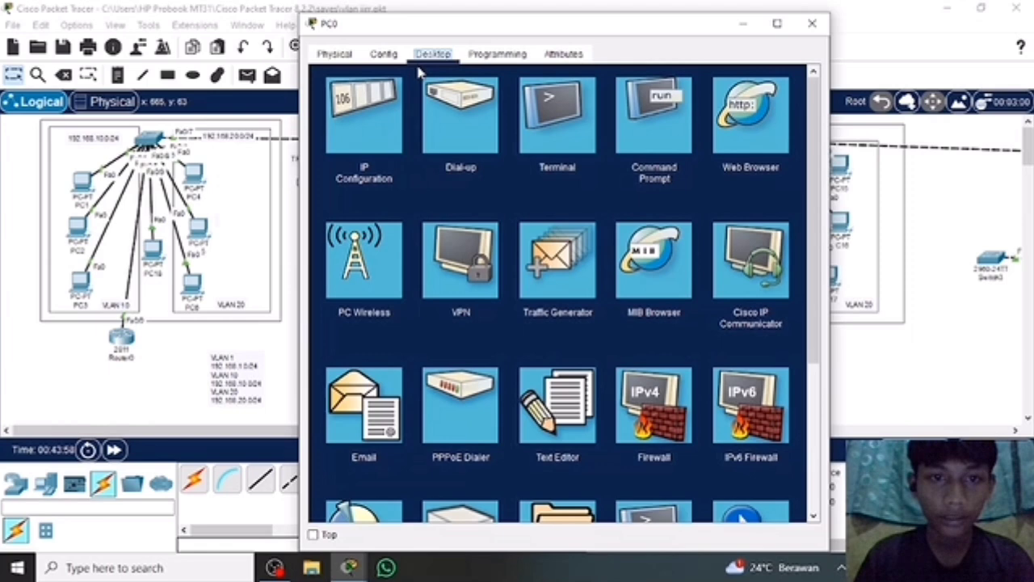
{"action": "left_click", "coordinate": [378, 117]}
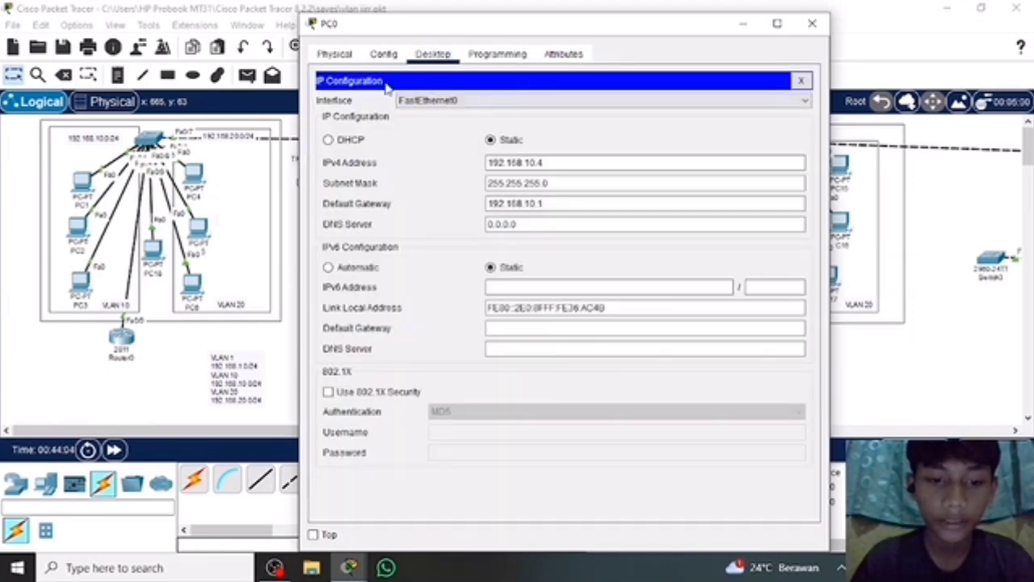
{"action": "left_click", "coordinate": [329, 141]}
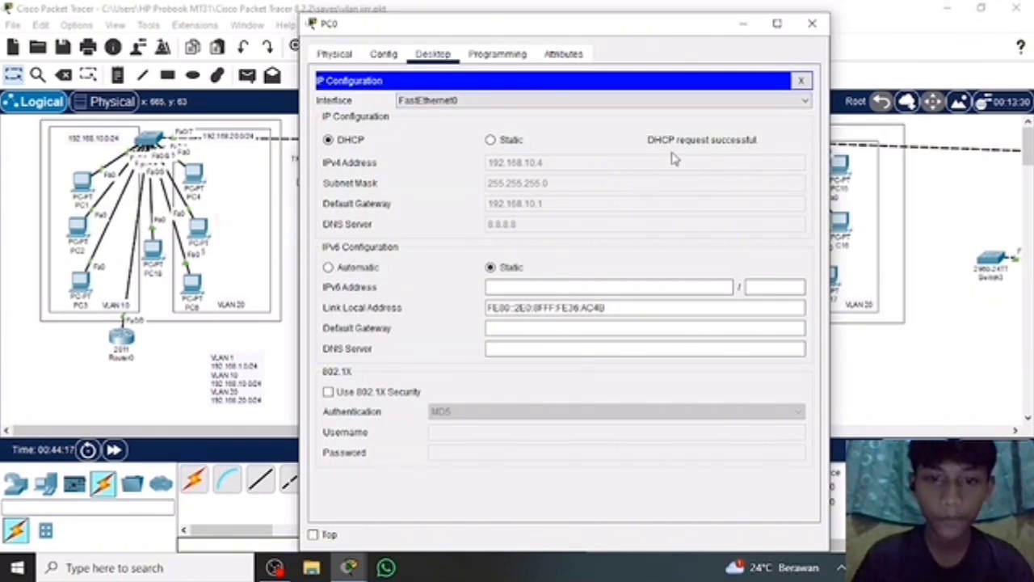
{"action": "left_click", "coordinate": [811, 27]}
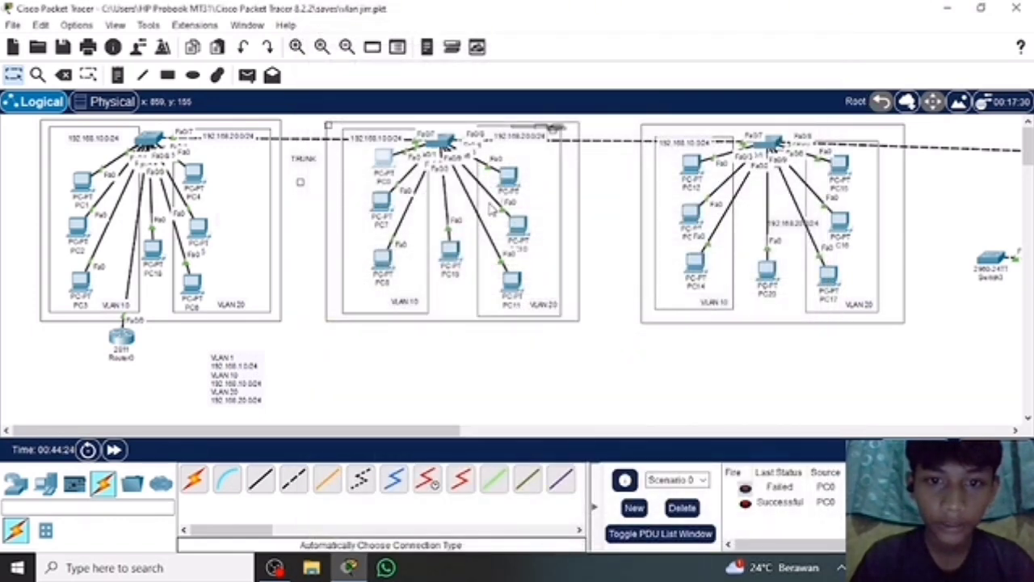
{"action": "left_click", "coordinate": [519, 298]}
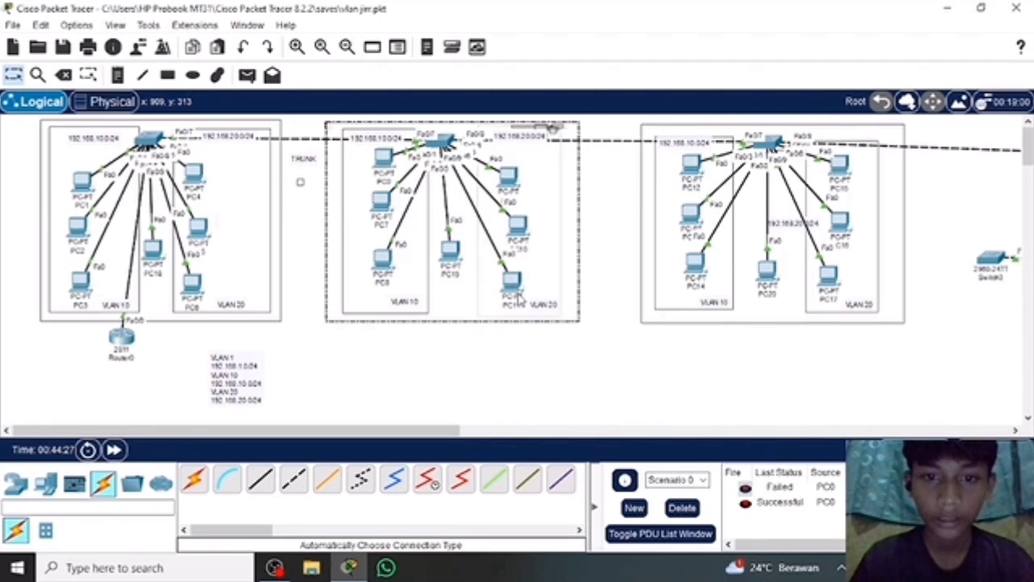
{"action": "left_click", "coordinate": [455, 361]}
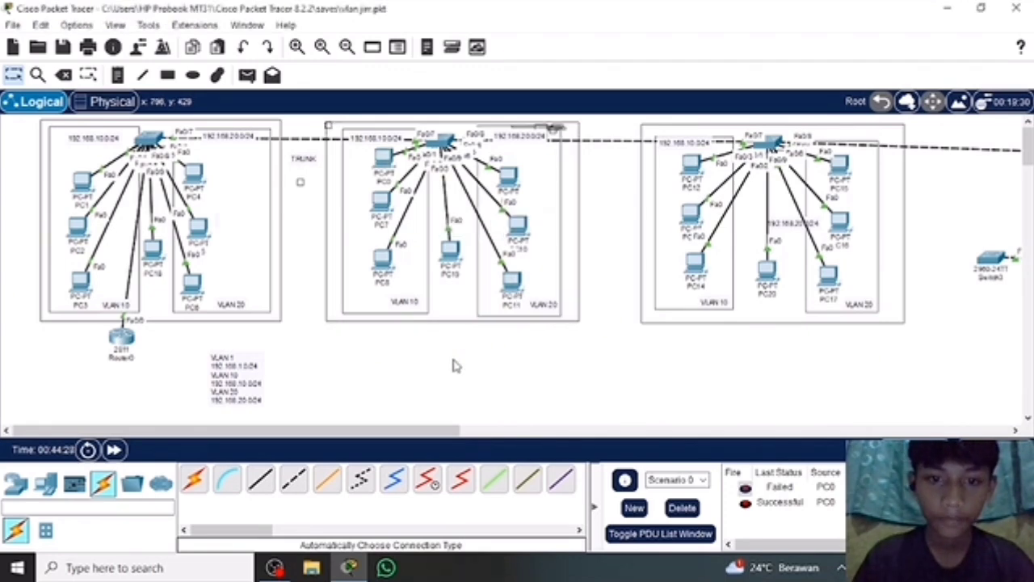
{"action": "left_click", "coordinate": [512, 282]}
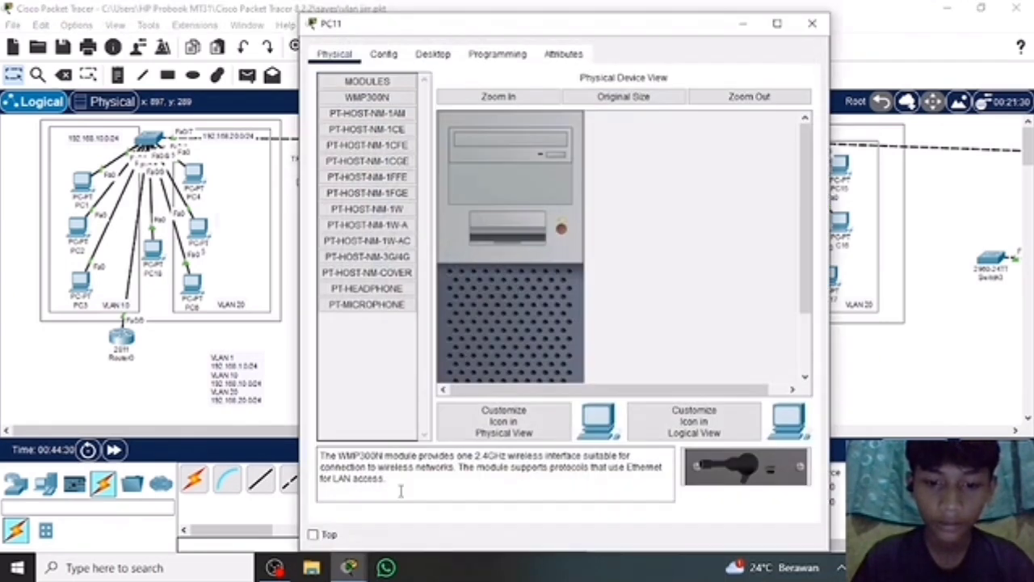
{"action": "left_click", "coordinate": [814, 25]}
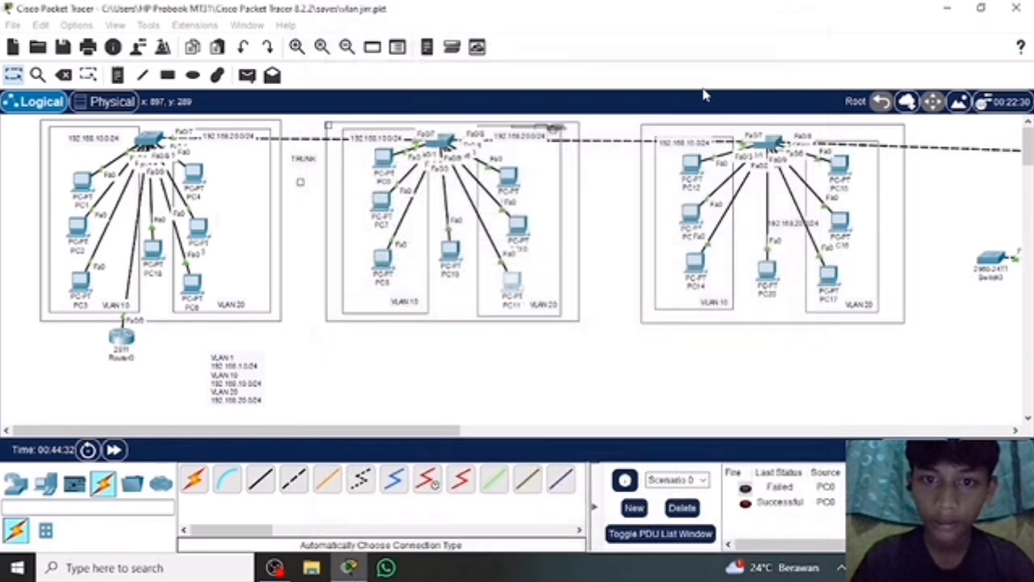
Switch PC9's IPv4 configuration from static to DHCP and close its window.
{"action": "left_click", "coordinate": [508, 180]}
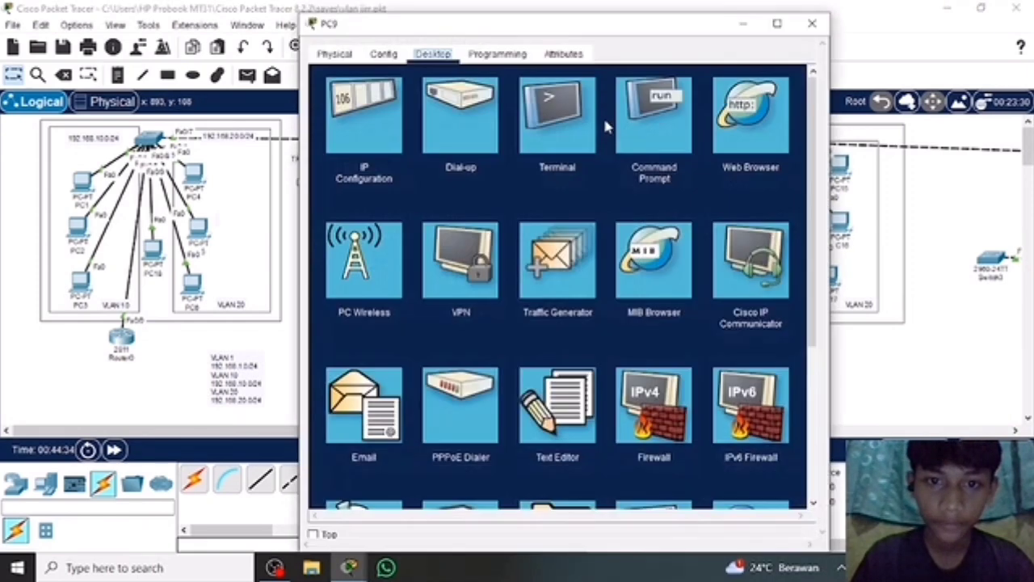
{"action": "left_click", "coordinate": [359, 117]}
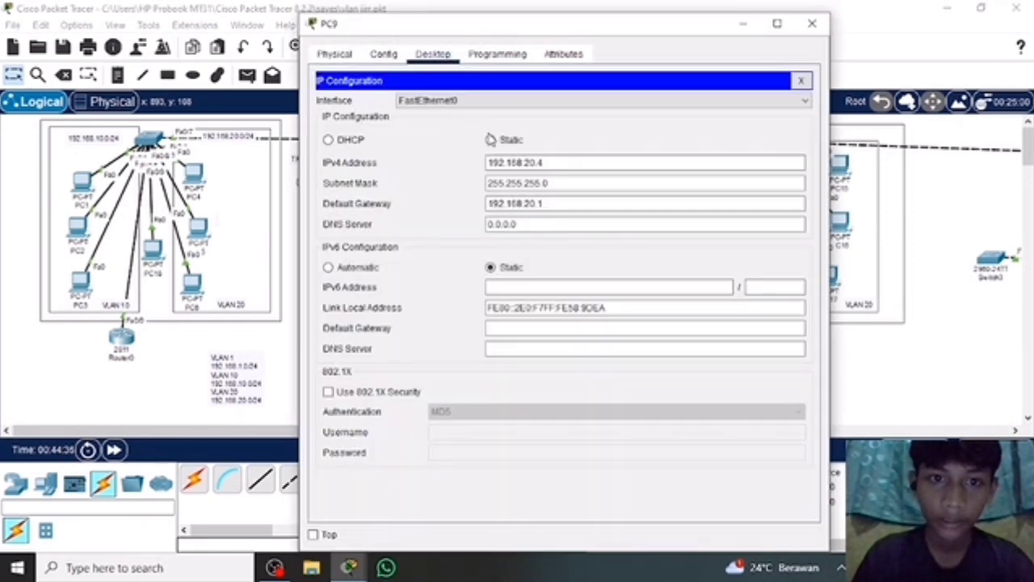
{"action": "left_click", "coordinate": [328, 139]}
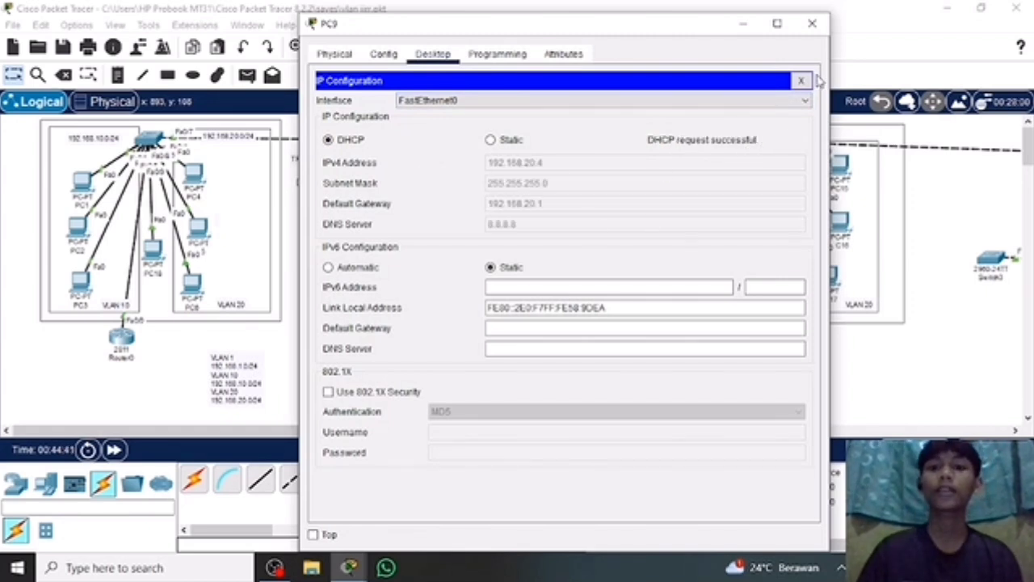
{"action": "left_click", "coordinate": [812, 22]}
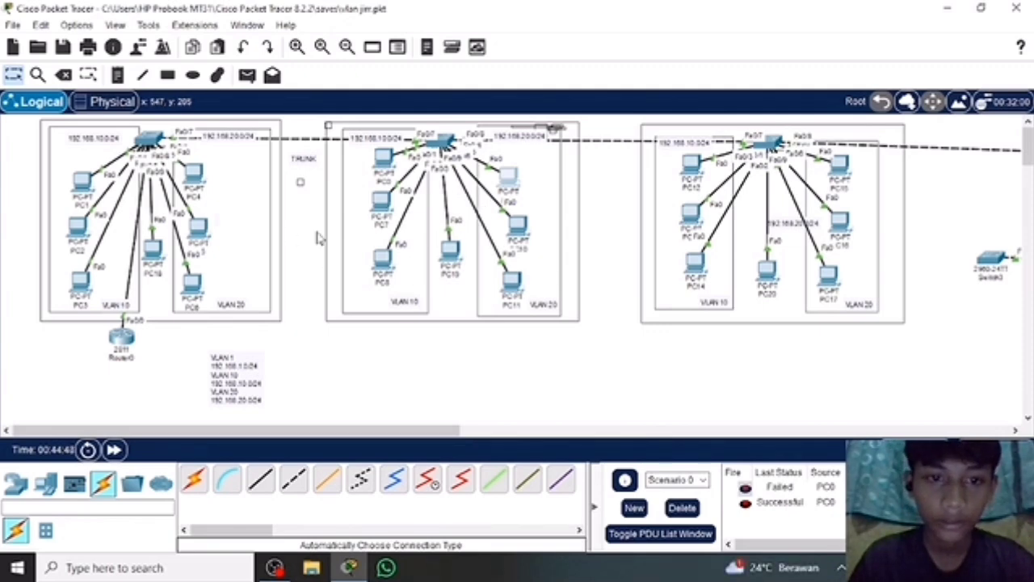
Obtain PC7's IPv4 settings through DHCP on FastEthernet0 and close its window.
{"action": "left_click", "coordinate": [383, 200]}
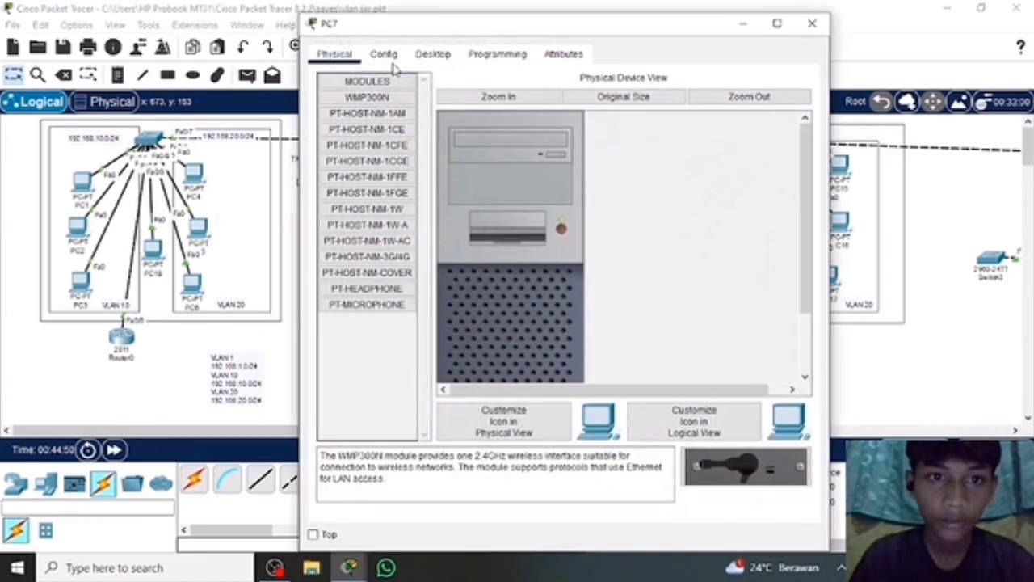
{"action": "left_click", "coordinate": [384, 54]}
{"action": "left_click", "coordinate": [436, 53]}
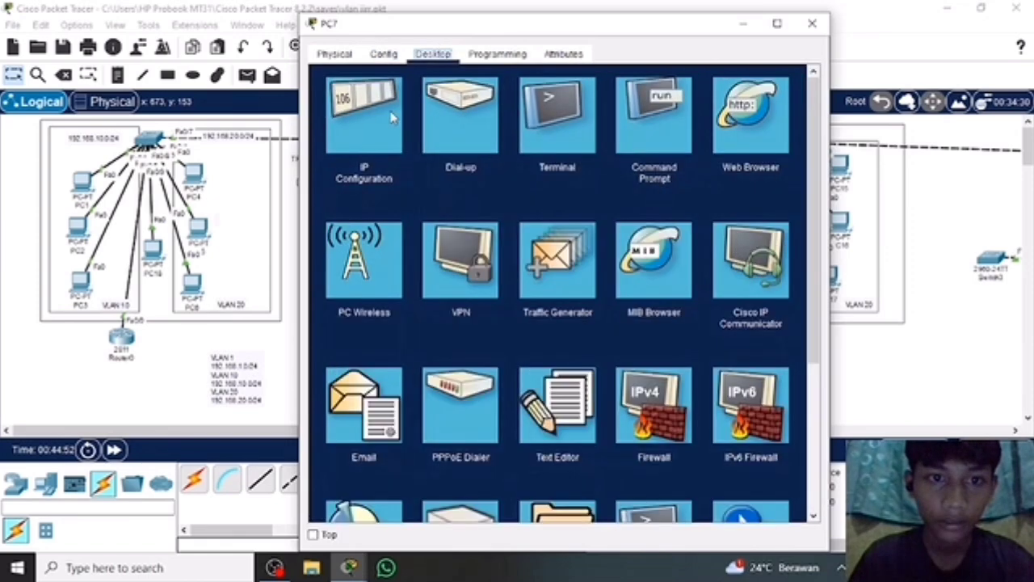
{"action": "left_click", "coordinate": [380, 123]}
{"action": "left_click", "coordinate": [330, 142]}
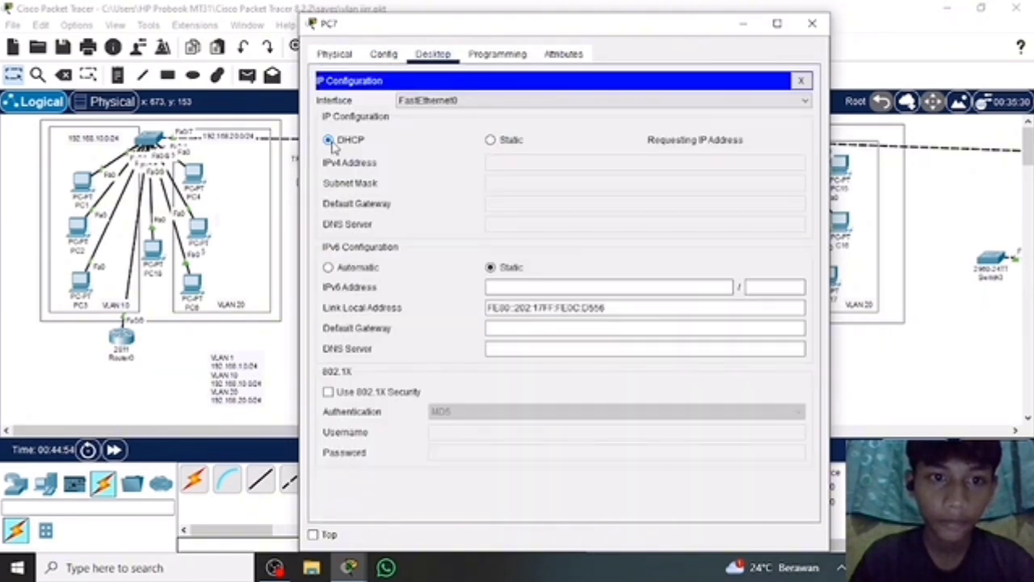
{"action": "left_click", "coordinate": [812, 22]}
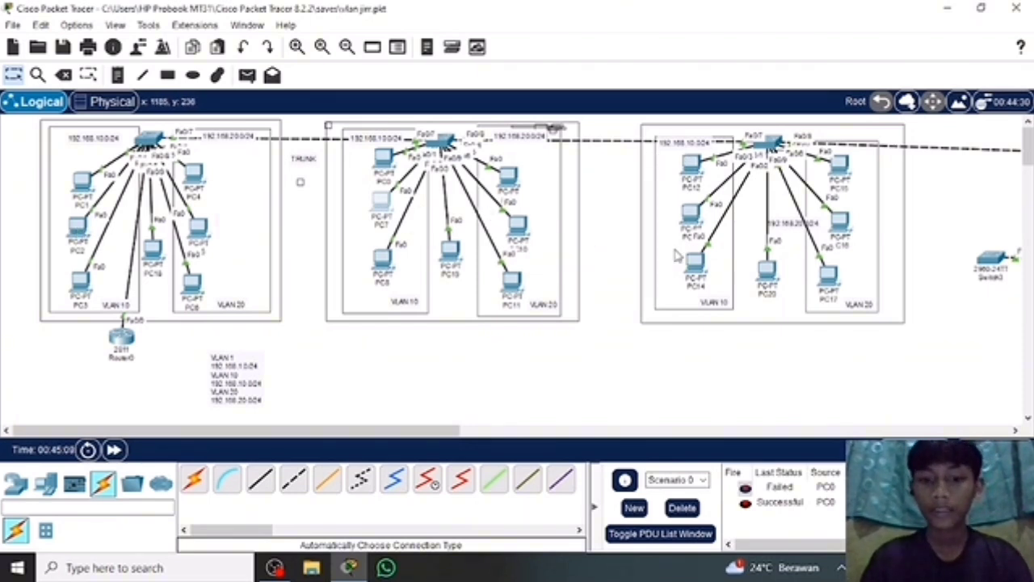
Move Multilayer Switch0 slightly so that its link to the third VLAN group's switch runs almost level.
{"action": "scroll", "coordinate": [925, 221], "scroll_direction": "right", "scroll_amount": 5}
{"action": "scroll", "coordinate": [925, 220], "scroll_direction": "right", "scroll_amount": 3}
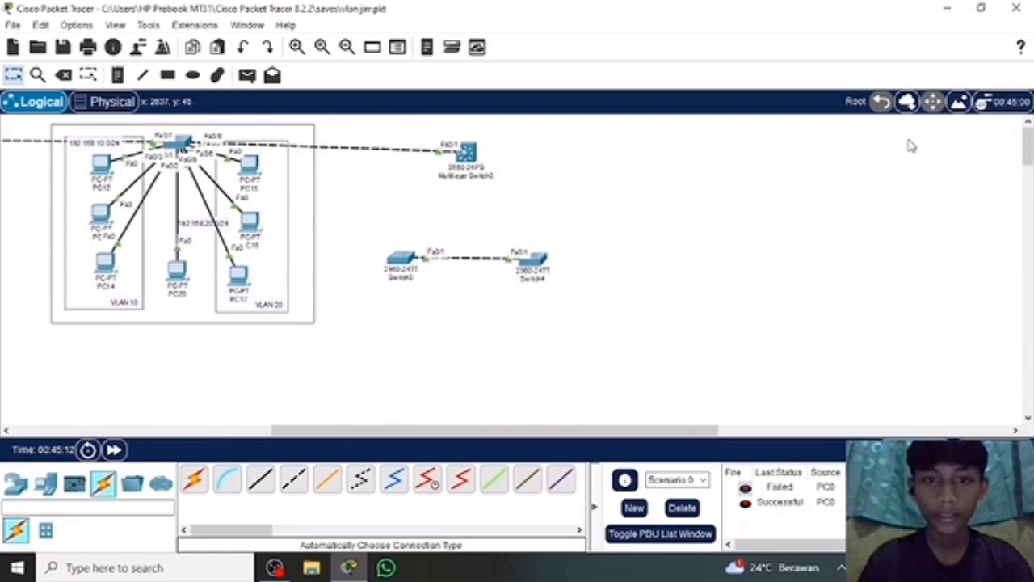
{"action": "mouse_move", "coordinate": [465, 159]}
{"action": "left_mouse_down"}
{"action": "mouse_move", "coordinate": [494, 134]}
{"action": "mouse_move", "coordinate": [455, 164]}
{"action": "mouse_move", "coordinate": [451, 151]}
{"action": "left_mouse_up"}
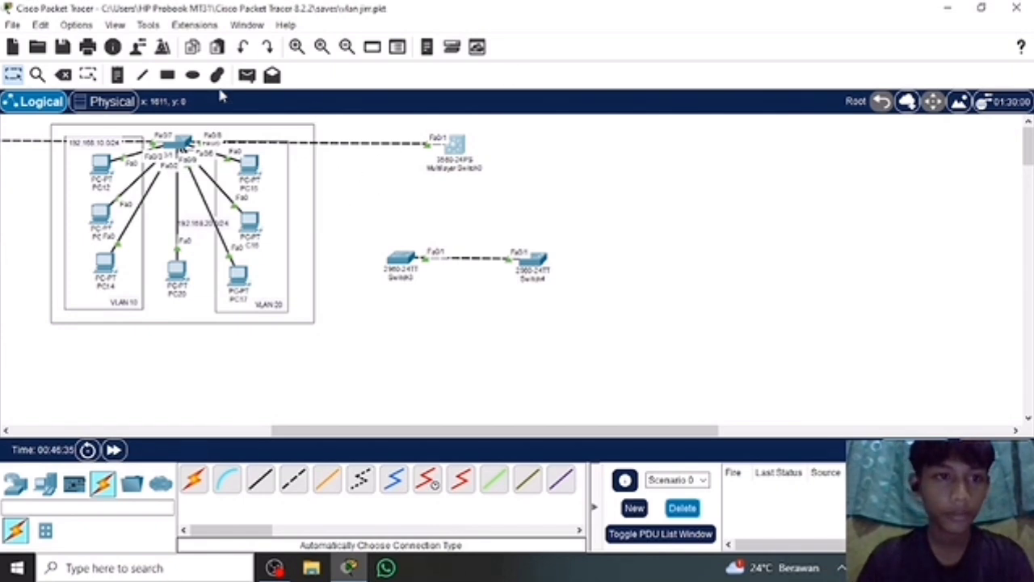
Add a two-line note reading "switch layer 2 & switch layer3" below the link to Multilayer Switch0.
{"action": "left_click", "coordinate": [118, 74]}
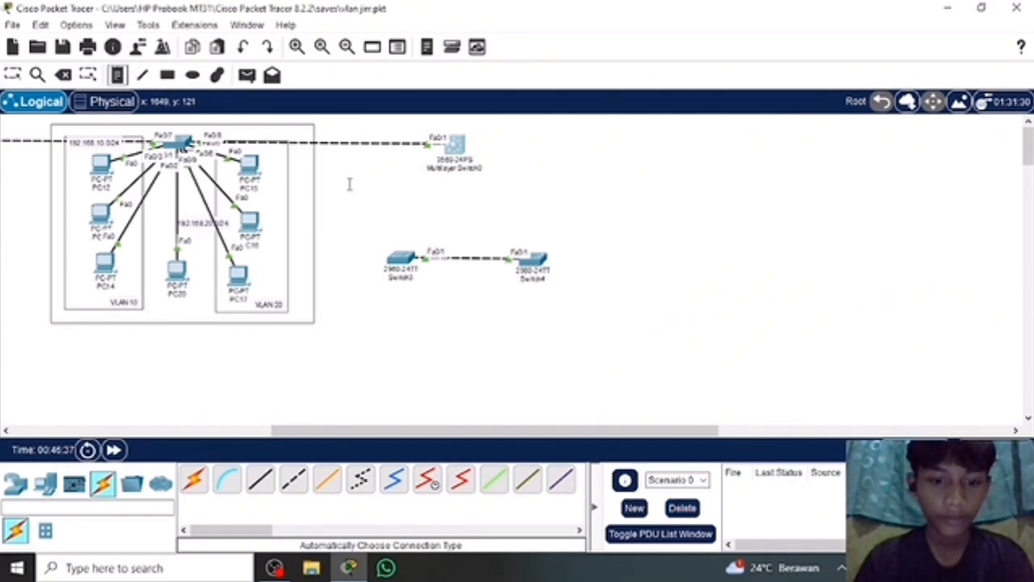
{"action": "left_click", "coordinate": [349, 184]}
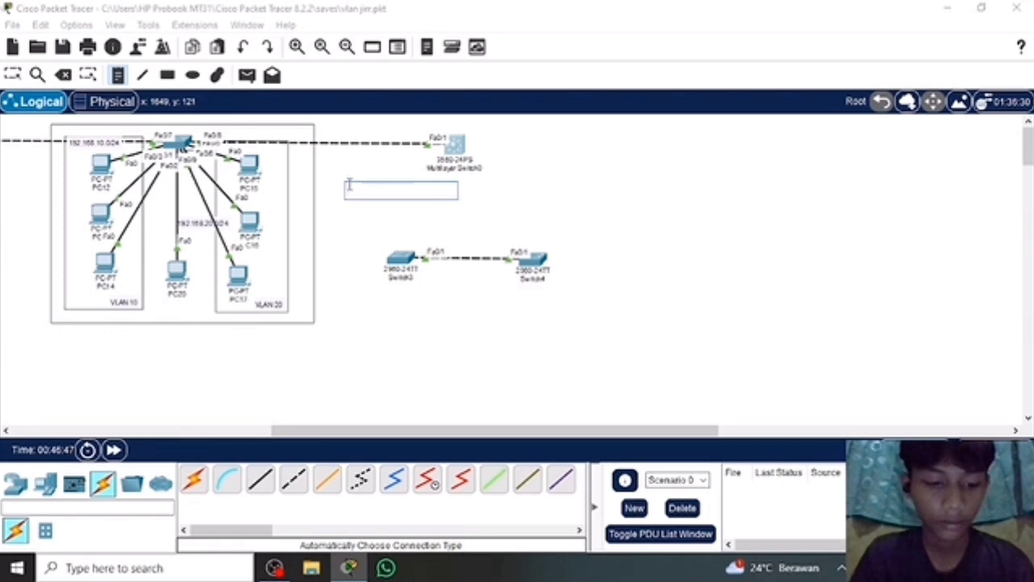
{"action": "type", "text": "Sw"}
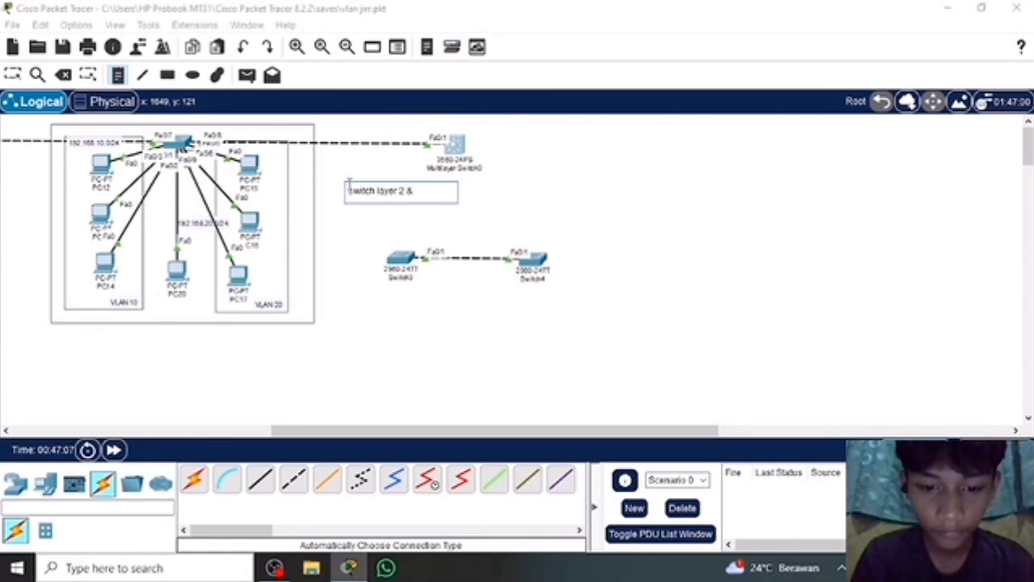
{"action": "type", "text": "tch l"}
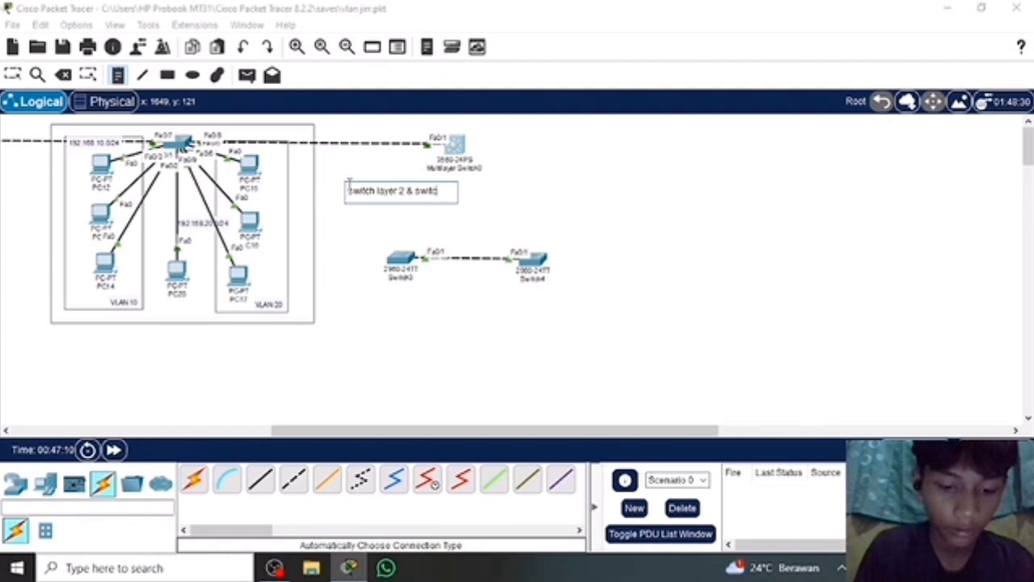
{"action": "type", "text": "ayer3"}
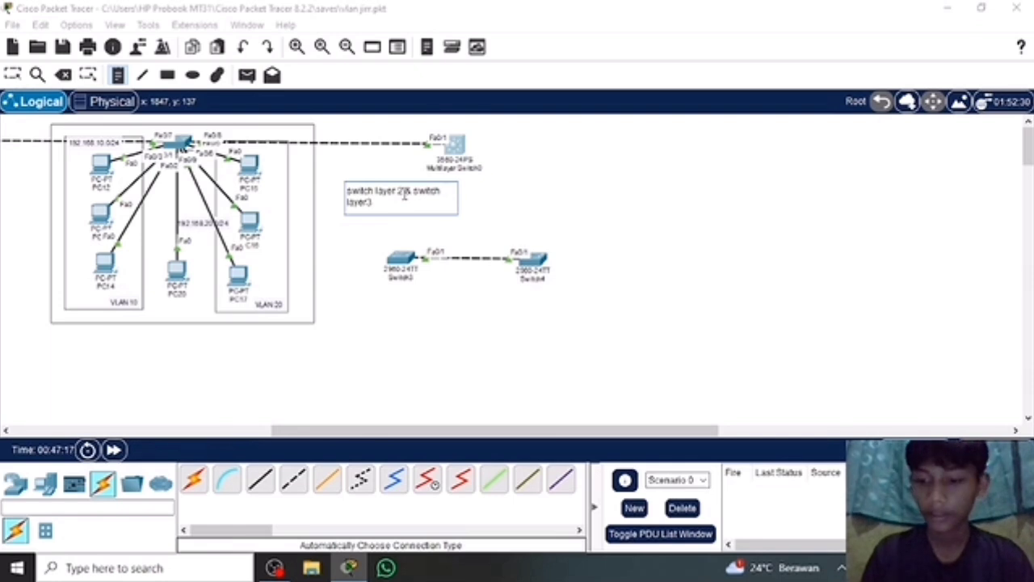
{"action": "key", "text": "Return"}
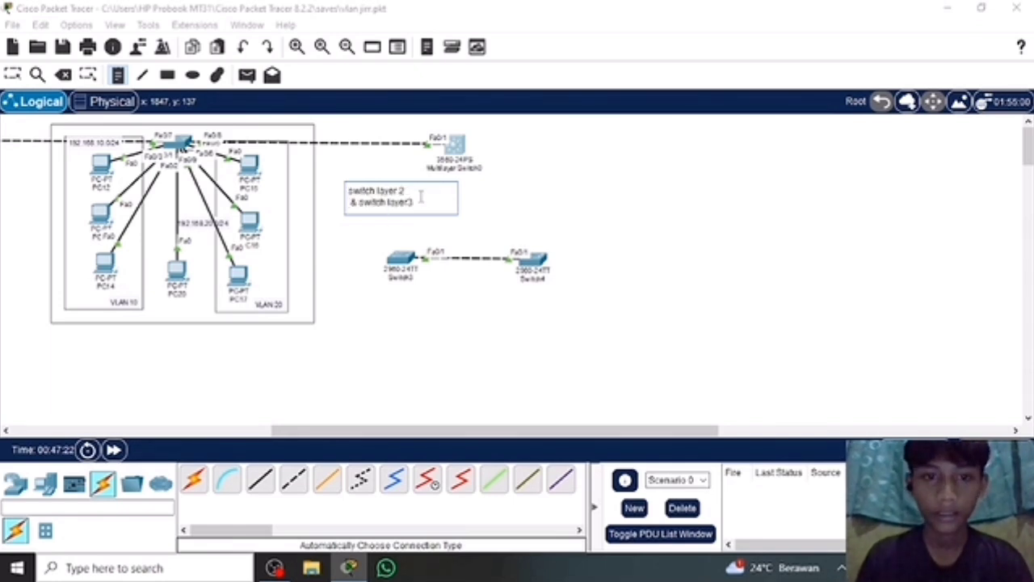
{"action": "left_click", "coordinate": [16, 75]}
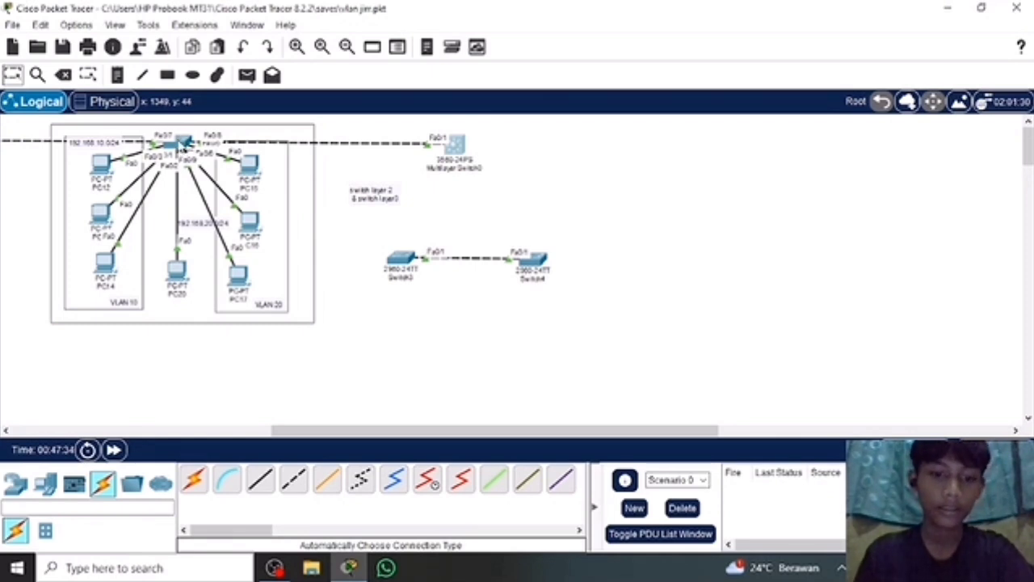
Add a note reading "2960" above the third VLAN group's central switch.
{"action": "scroll", "coordinate": [181, 144], "scroll_direction": "left", "scroll_amount": 3}
{"action": "scroll", "coordinate": [181, 144], "scroll_direction": "right", "scroll_amount": 2}
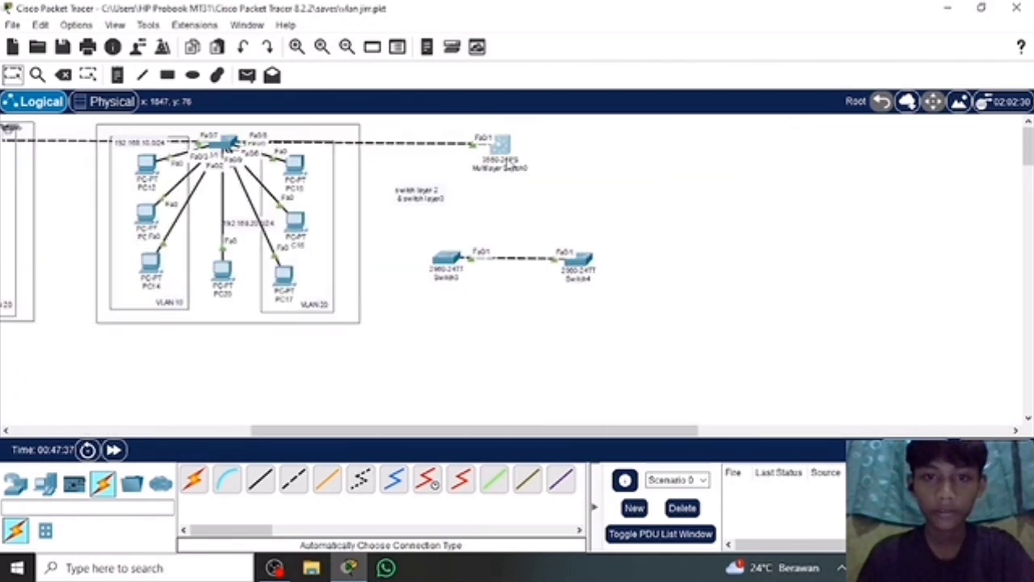
{"action": "scroll", "coordinate": [517, 170], "scroll_direction": "left", "scroll_amount": 3}
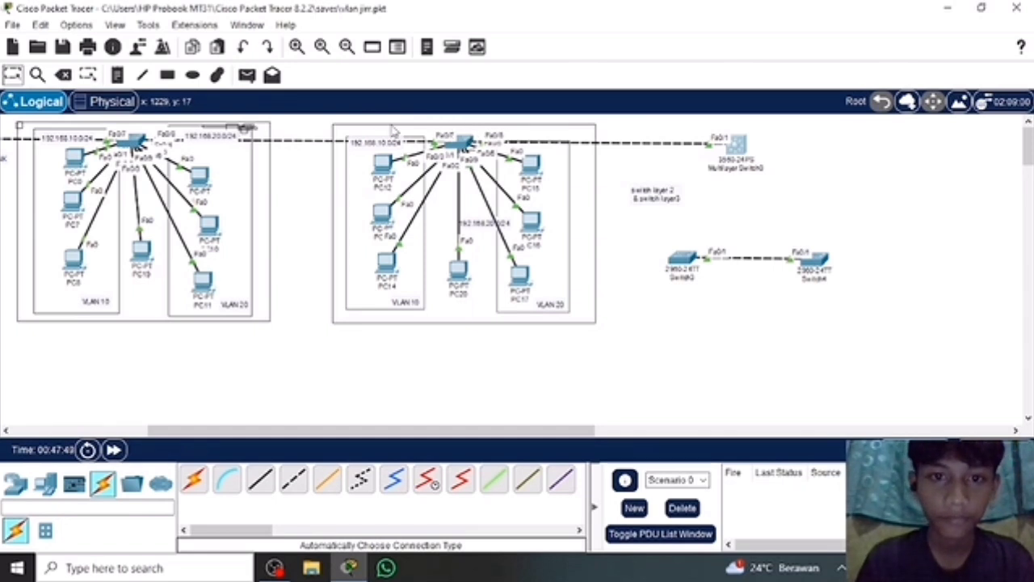
{"action": "left_click", "coordinate": [119, 75]}
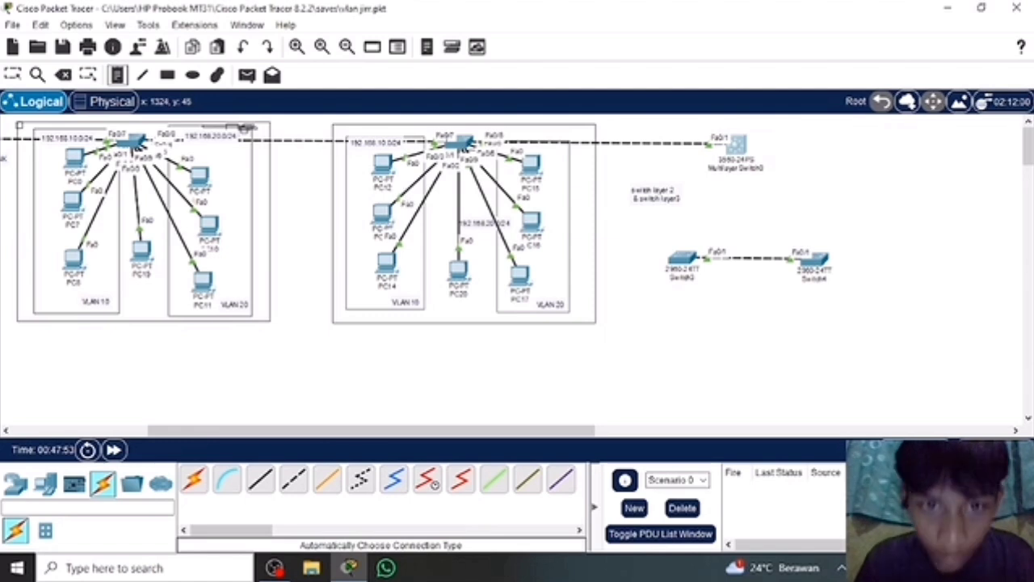
{"action": "left_click", "coordinate": [447, 131]}
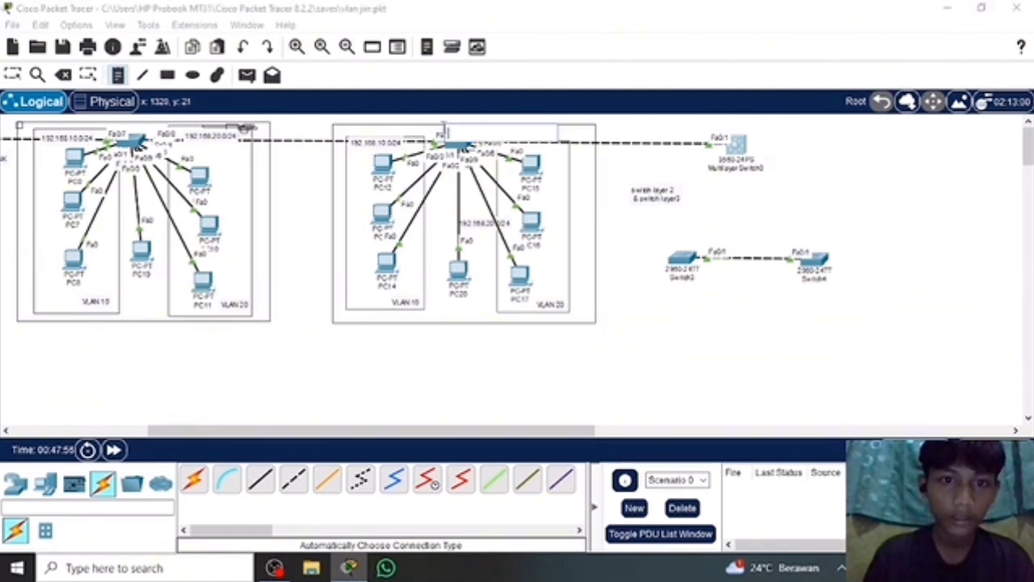
{"action": "left_click", "coordinate": [431, 128]}
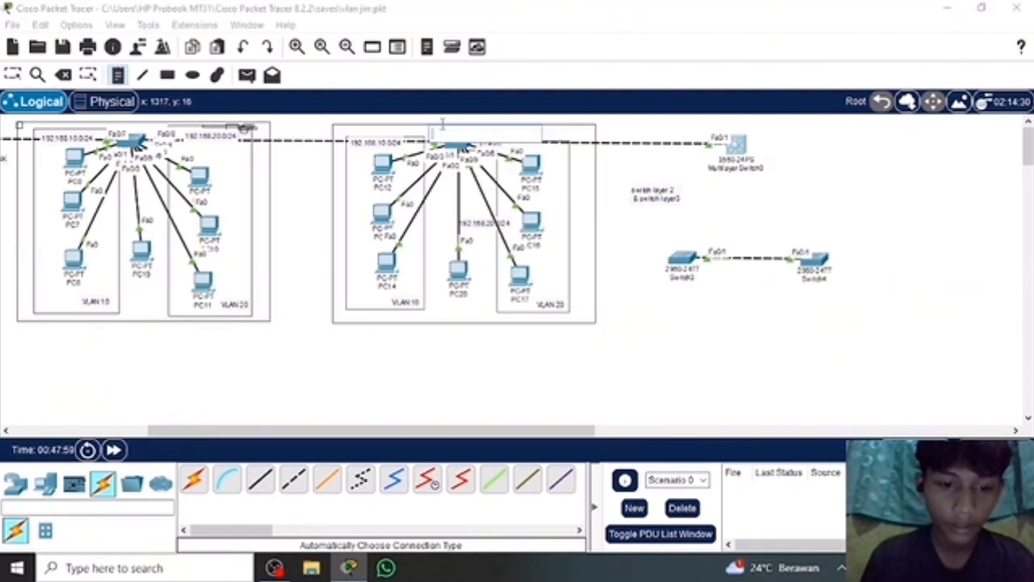
{"action": "type", "text": "2960"}
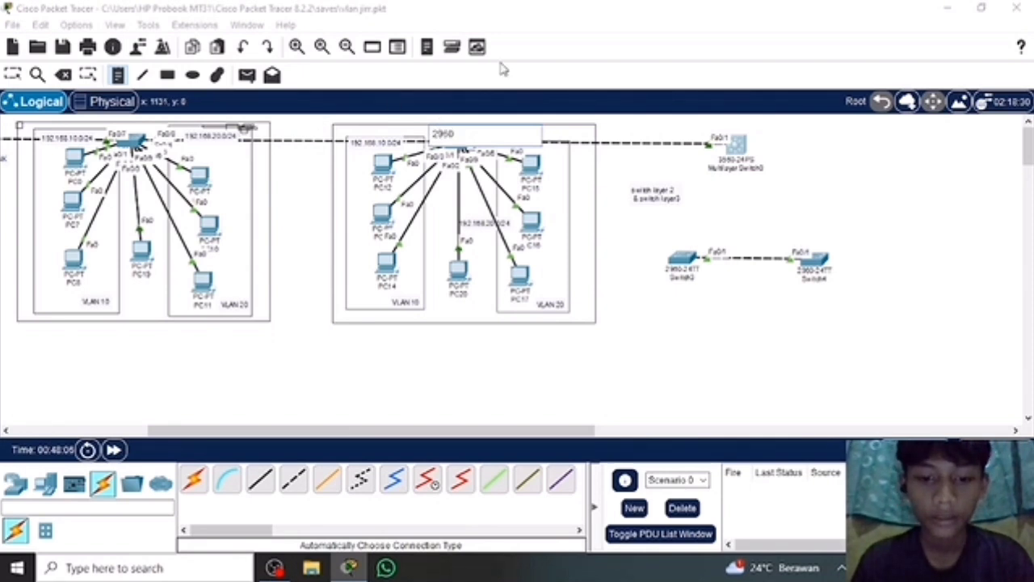
Add a note reading "3560" just above the link leading to Multilayer Switch0.
{"action": "left_click", "coordinate": [650, 127]}
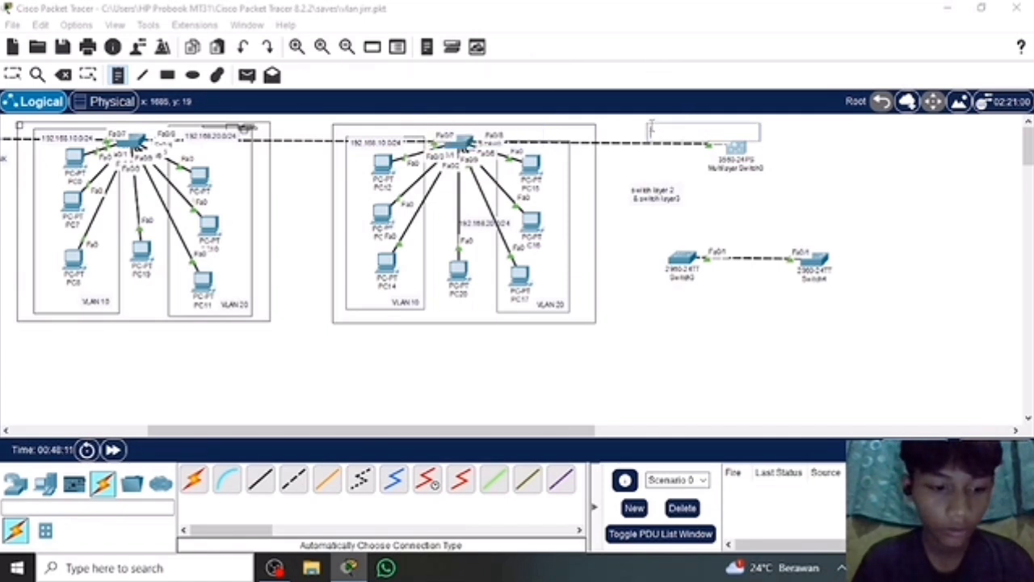
{"action": "type", "text": "356"}
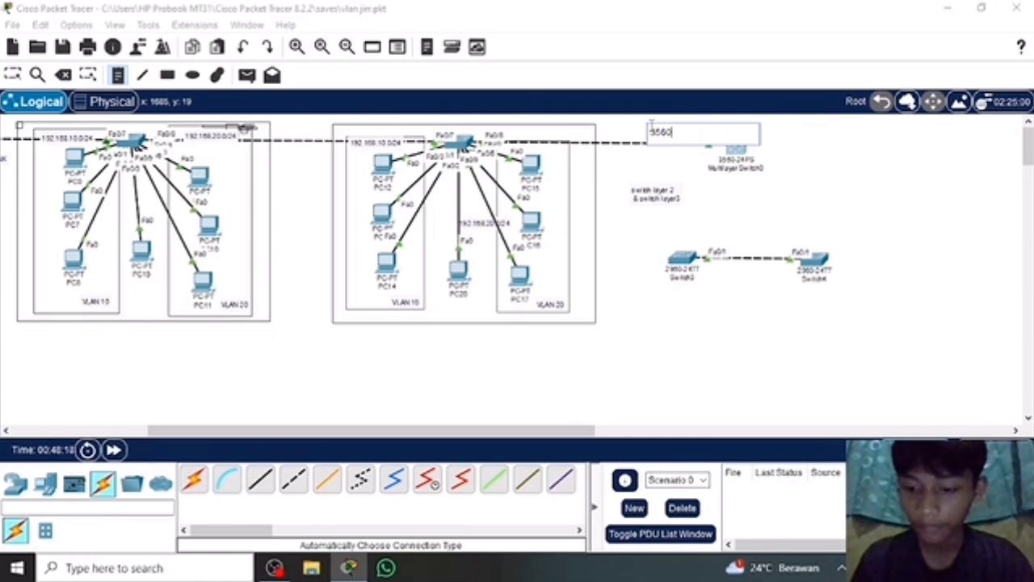
{"action": "type", "text": "0"}
{"action": "left_click", "coordinate": [12, 74]}
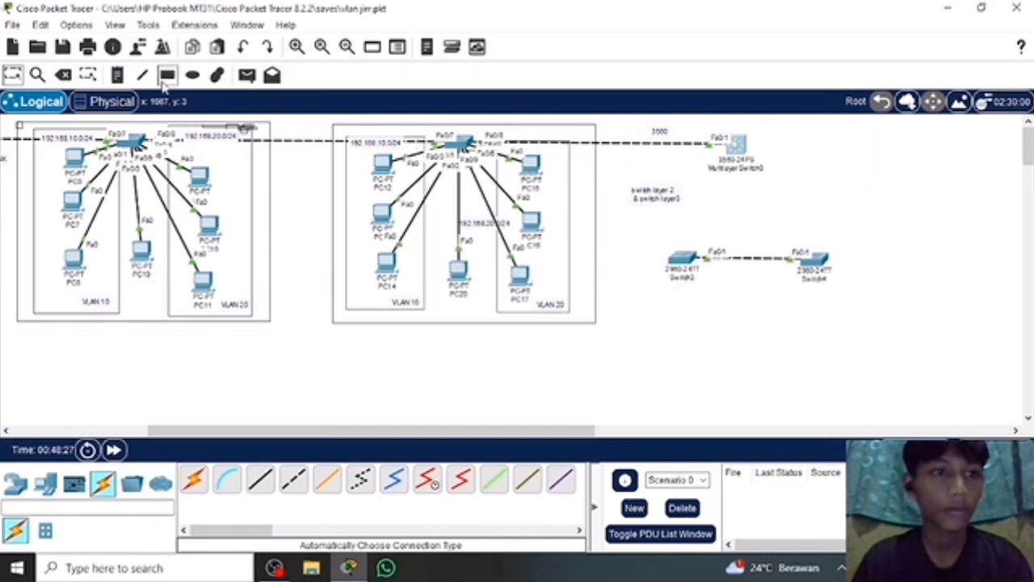
Add another "2960" note on the upper edge of the third VLAN group's frame, above its 192.168.10.0/24 label.
{"action": "left_click", "coordinate": [117, 75]}
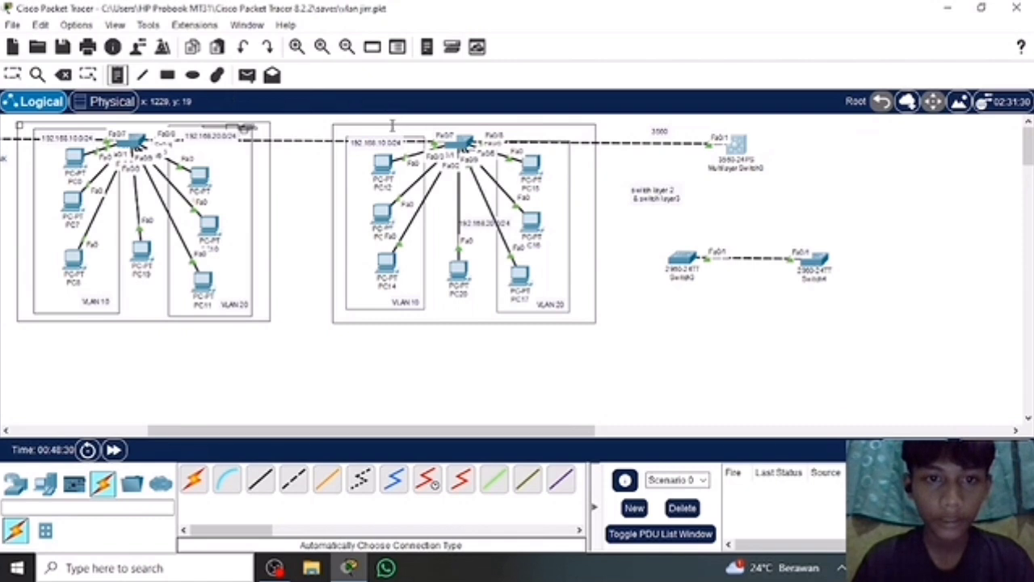
{"action": "left_click", "coordinate": [389, 125]}
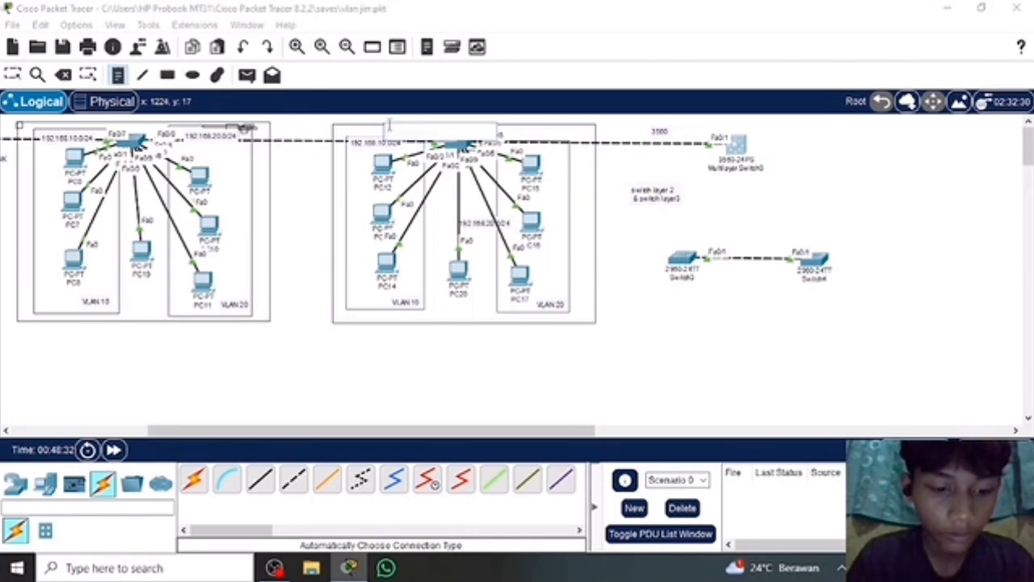
{"action": "type", "text": "25"}
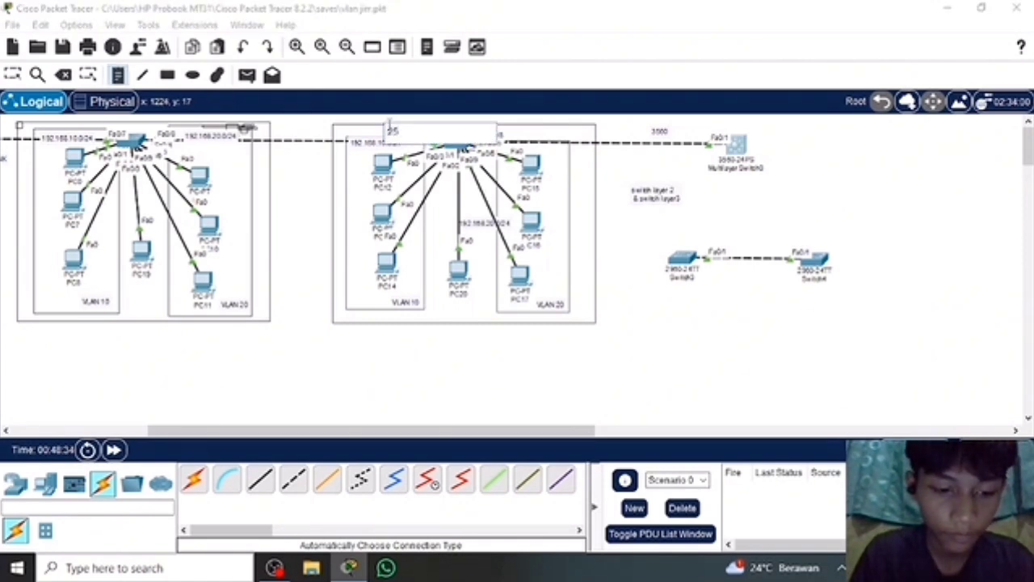
{"action": "type", "text": "60"}
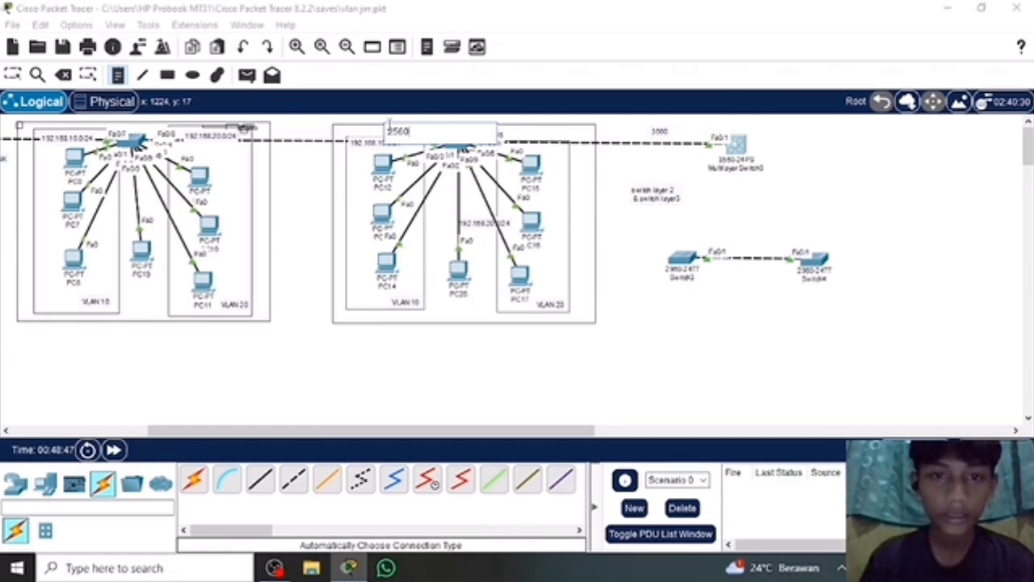
{"action": "left_click", "coordinate": [13, 75]}
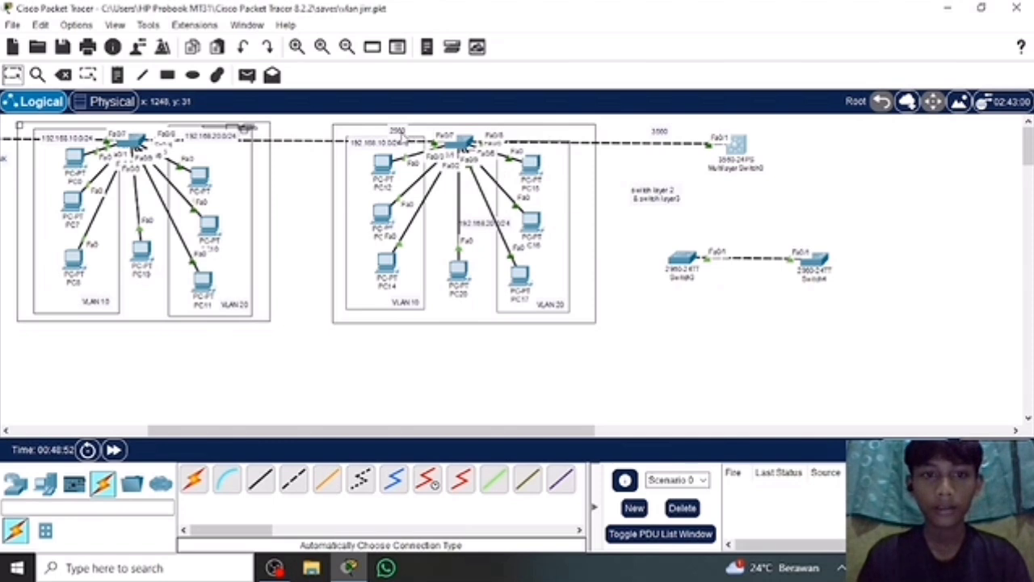
Move the new "2960" note closer to the third group's switch and the "3560" note closer to Multilayer Switch0.
{"action": "double_click", "coordinate": [400, 130]}
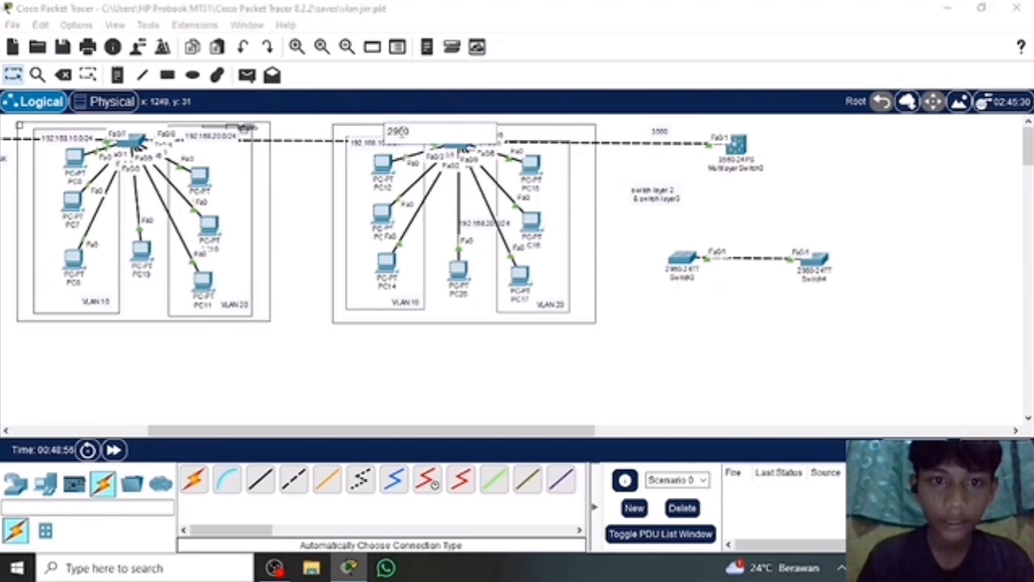
{"action": "left_click", "coordinate": [295, 201]}
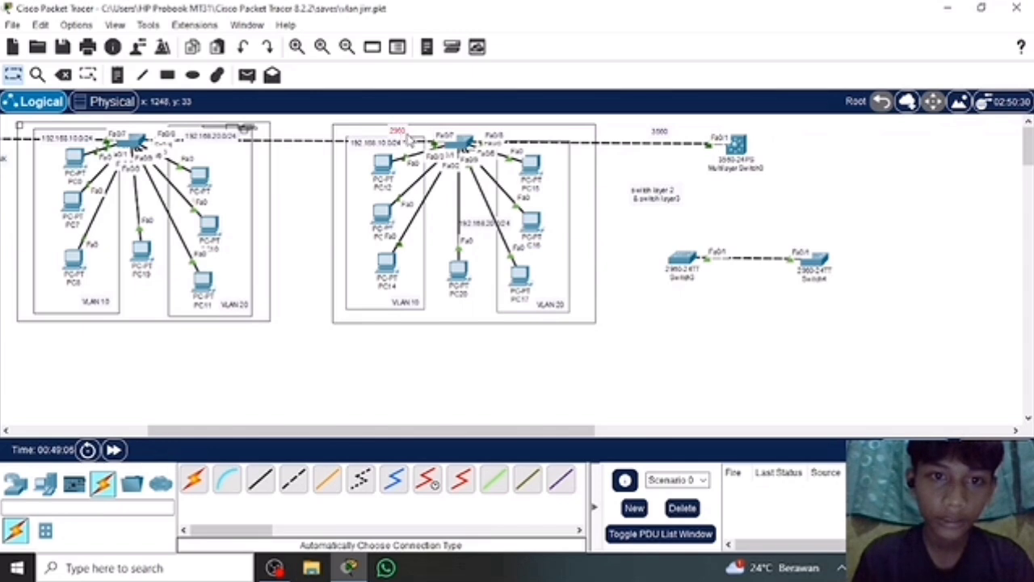
{"action": "left_click_drag", "start_coordinate": [401, 132], "coordinate": [430, 135]}
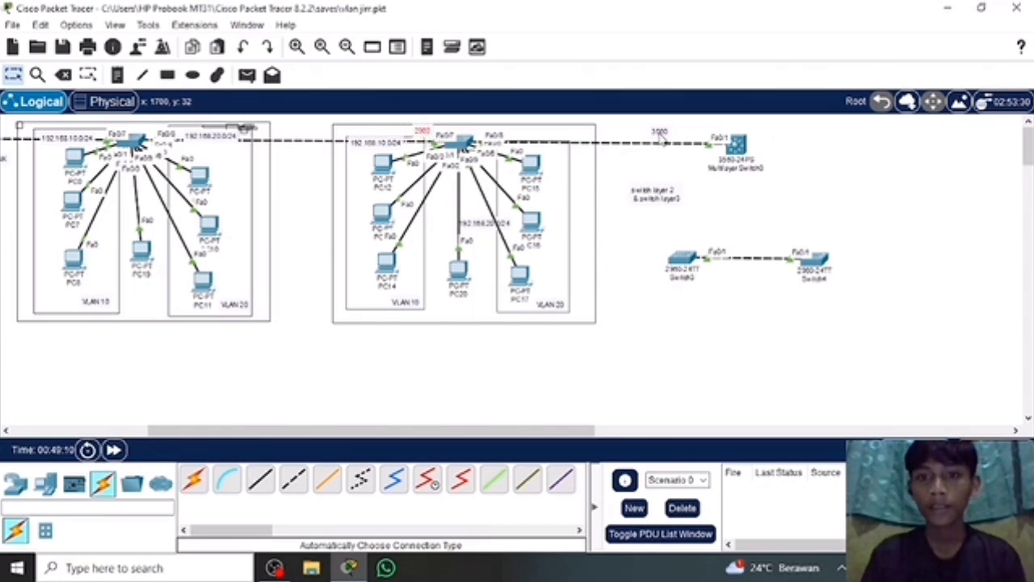
{"action": "left_click_drag", "start_coordinate": [661, 134], "coordinate": [700, 136]}
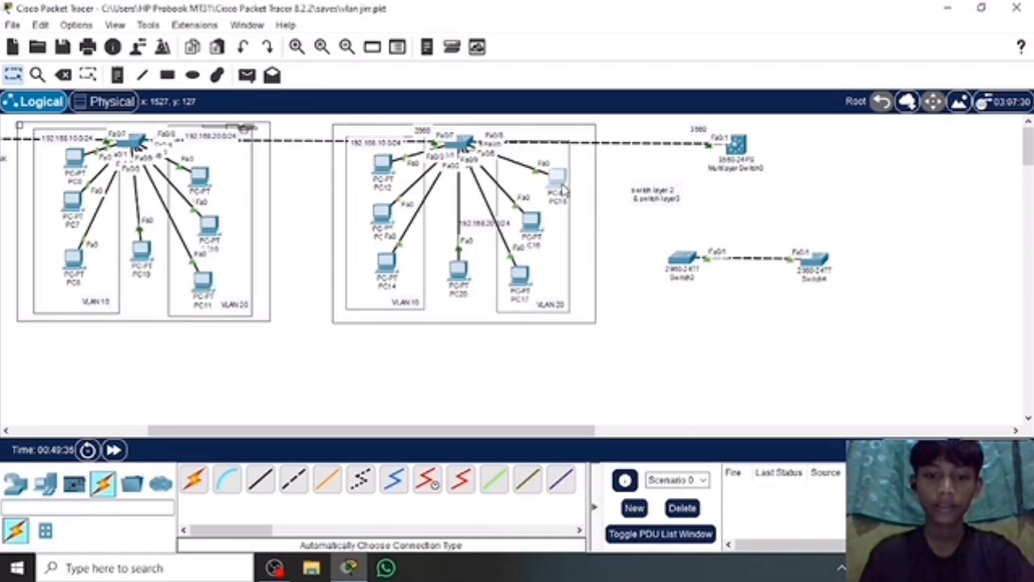
Nudge PC15, Multilayer Switch0 and Switch2 so that the link between the two switches runs level.
{"action": "left_click_drag", "start_coordinate": [533, 179], "coordinate": [530, 176]}
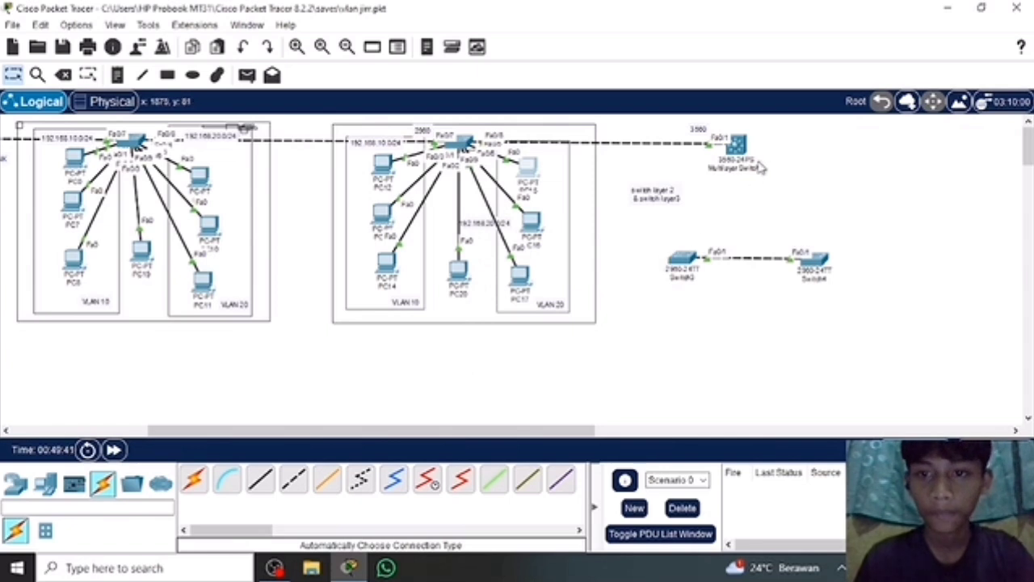
{"action": "mouse_move", "coordinate": [730, 158]}
{"action": "left_mouse_down"}
{"action": "mouse_move", "coordinate": [752, 155]}
{"action": "mouse_move", "coordinate": [733, 155]}
{"action": "left_mouse_up"}
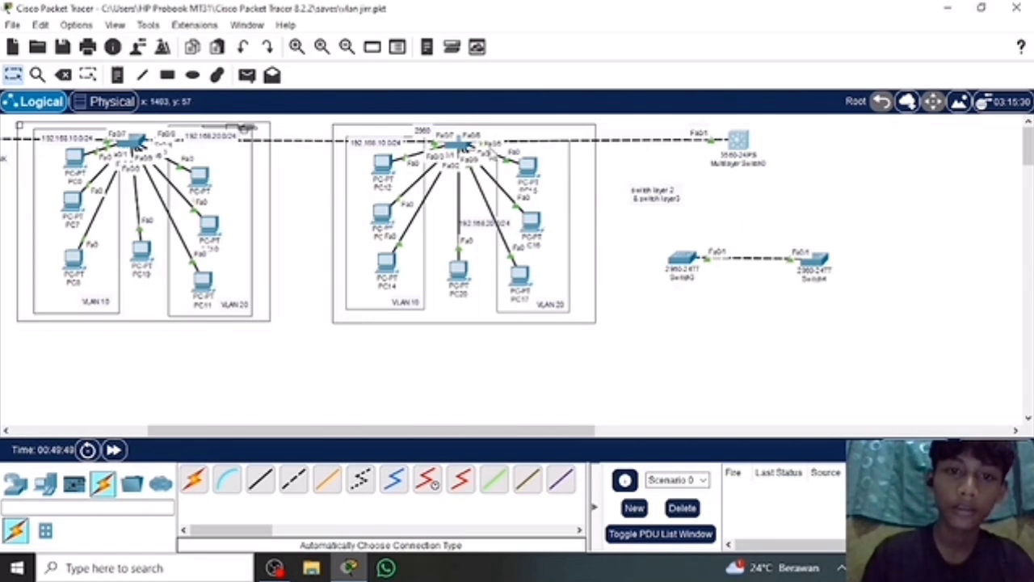
{"action": "mouse_move", "coordinate": [460, 143]}
{"action": "left_mouse_down"}
{"action": "mouse_move", "coordinate": [448, 168]}
{"action": "mouse_move", "coordinate": [466, 143]}
{"action": "left_mouse_up"}
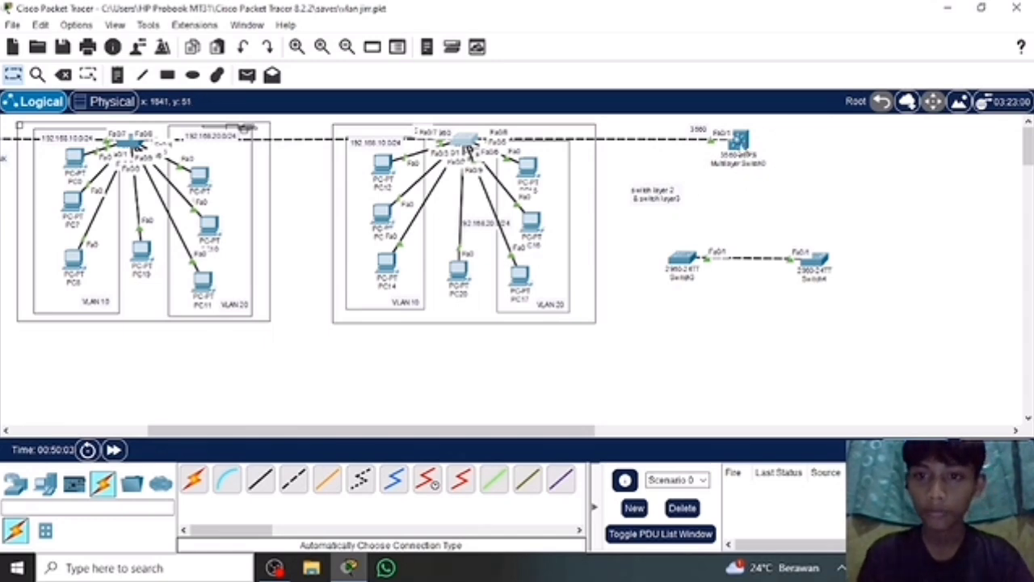
{"action": "mouse_move", "coordinate": [467, 150]}
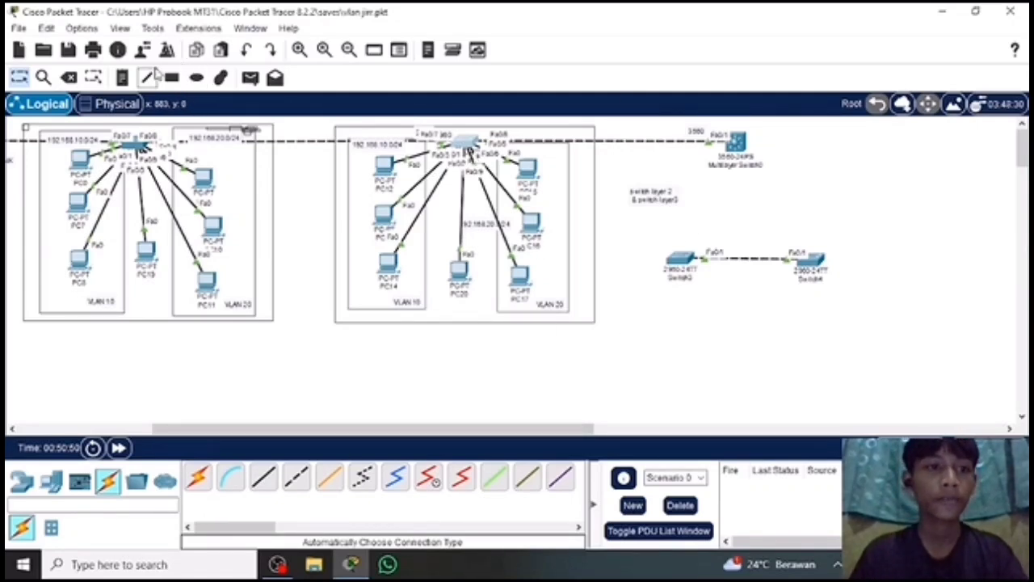
{"action": "left_click", "coordinate": [72, 80]}
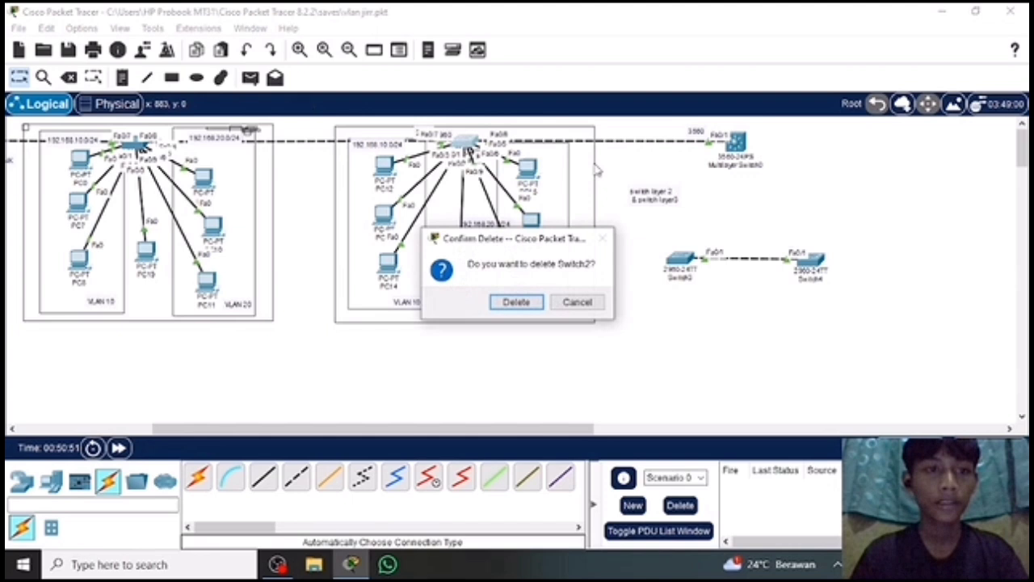
{"action": "left_click", "coordinate": [580, 310]}
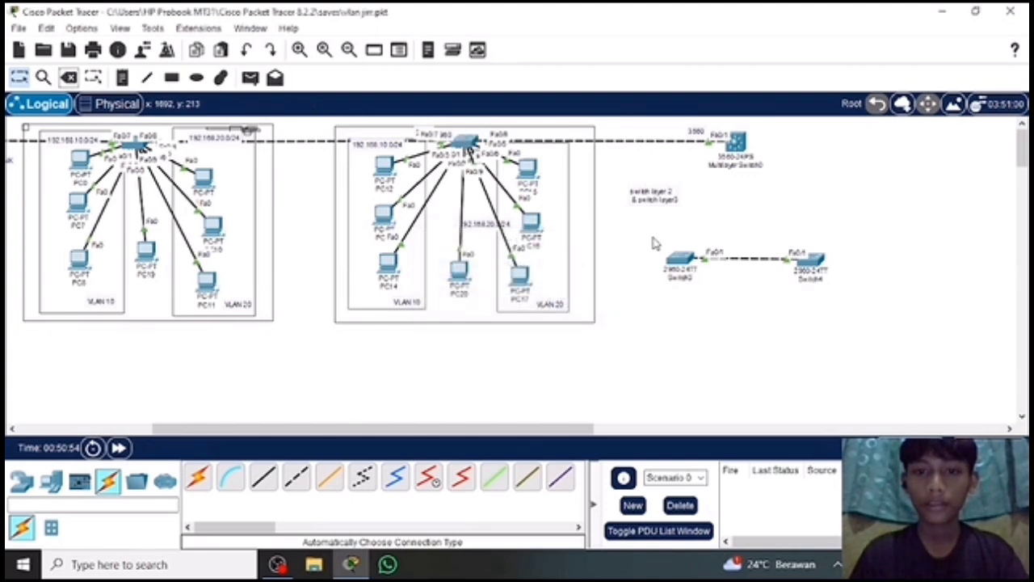
Delete the separate pair of linked 2960-24TT switches, Switch3 and Switch4, and return to selection mode.
{"action": "left_click_drag", "start_coordinate": [654, 242], "coordinate": [849, 305]}
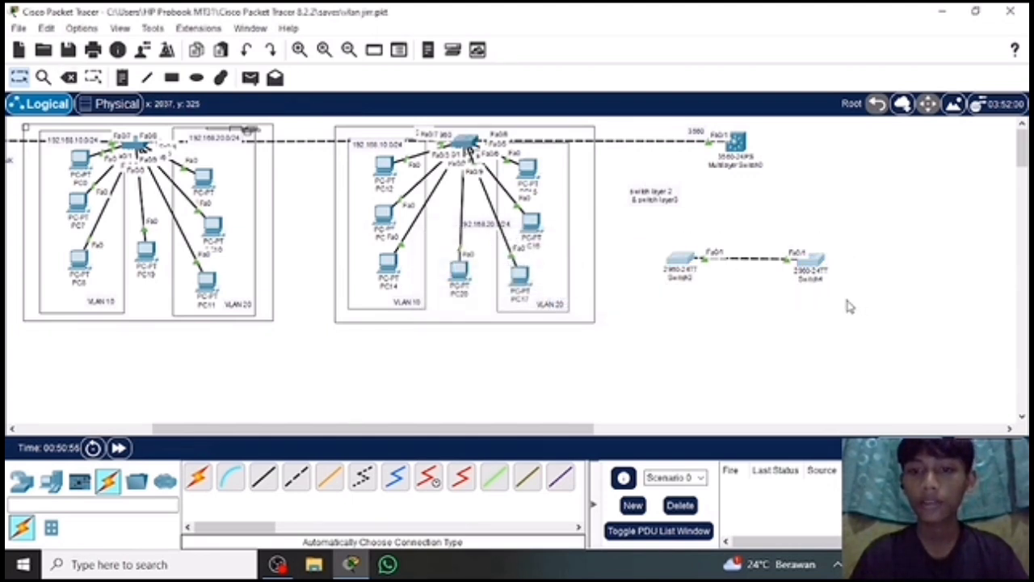
{"action": "left_click", "coordinate": [71, 78]}
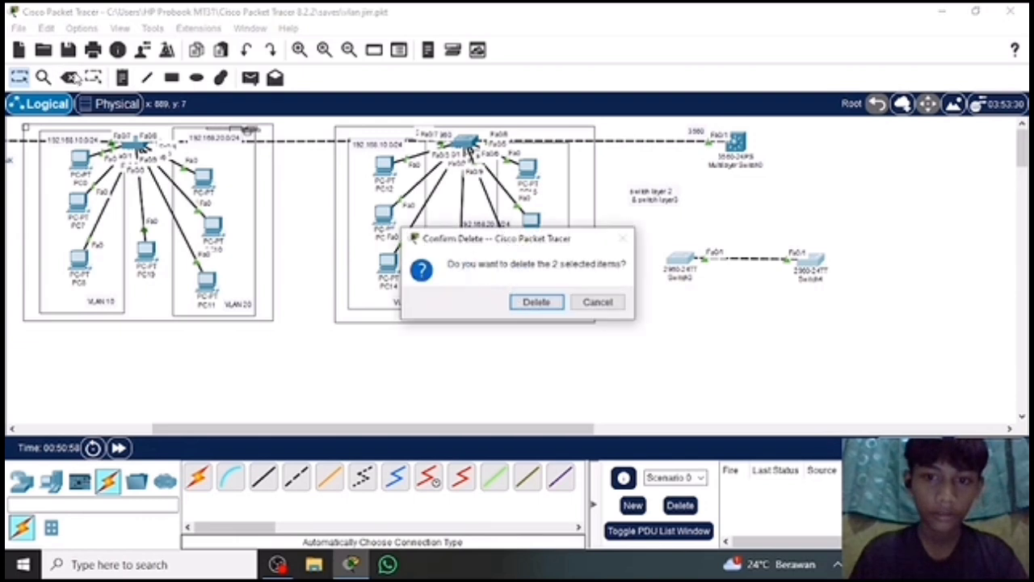
{"action": "left_click", "coordinate": [537, 302]}
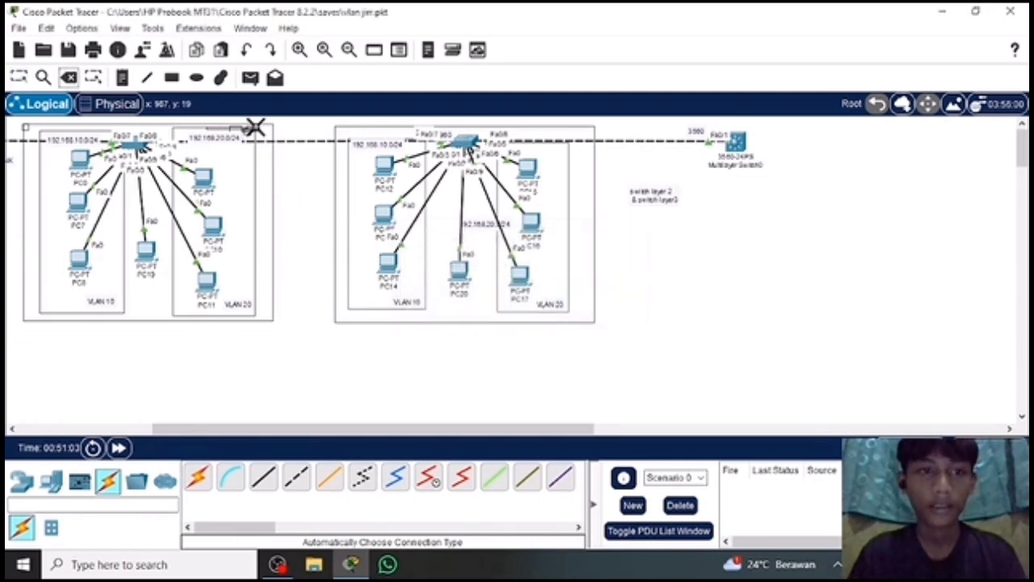
{"action": "left_click", "coordinate": [19, 78]}
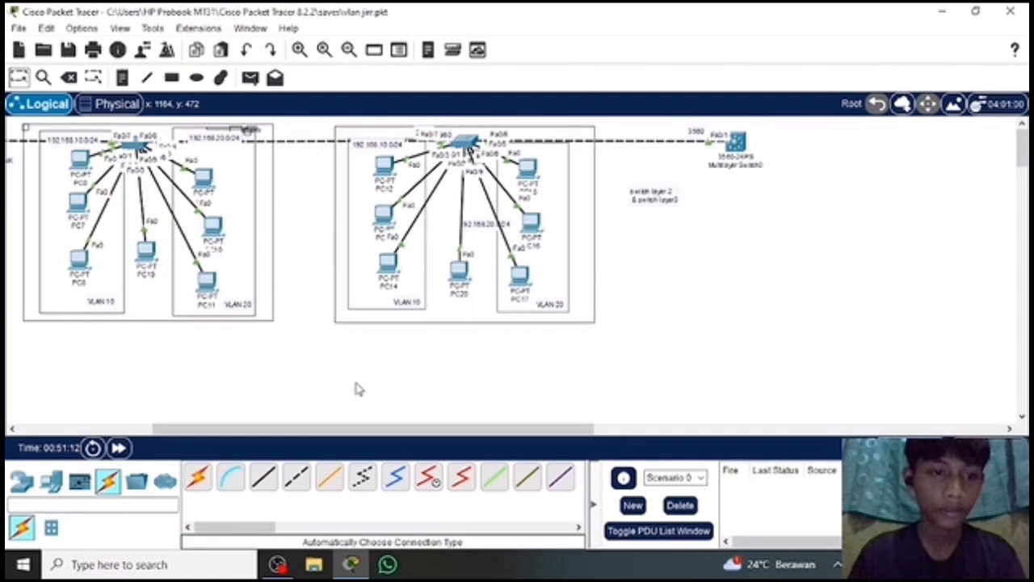
Delete Router0 below the first VLAN group and return to selection mode.
{"action": "scroll", "coordinate": [358, 390], "scroll_direction": "left", "scroll_amount": 5}
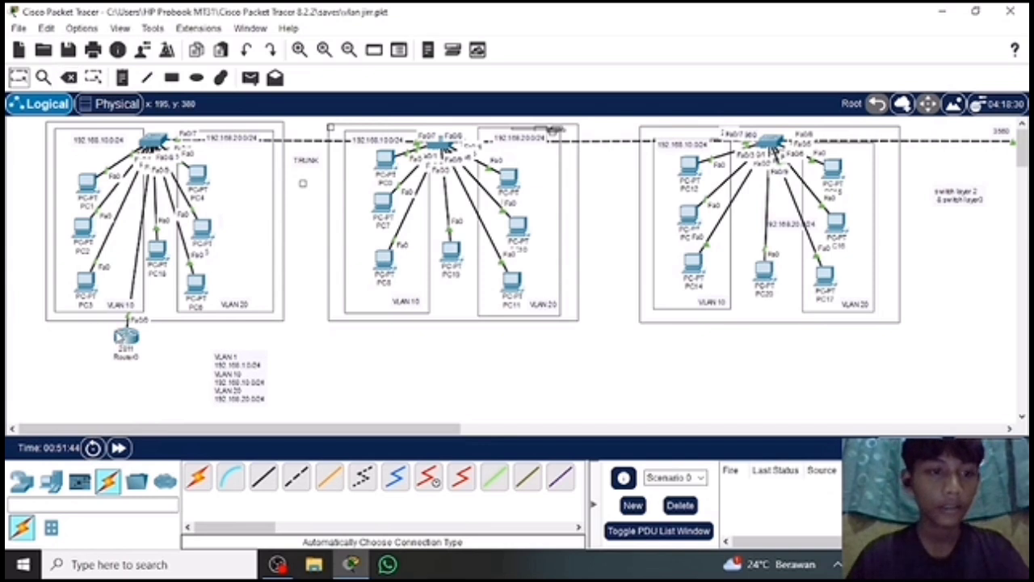
{"action": "left_click_drag", "start_coordinate": [104, 325], "coordinate": [153, 374]}
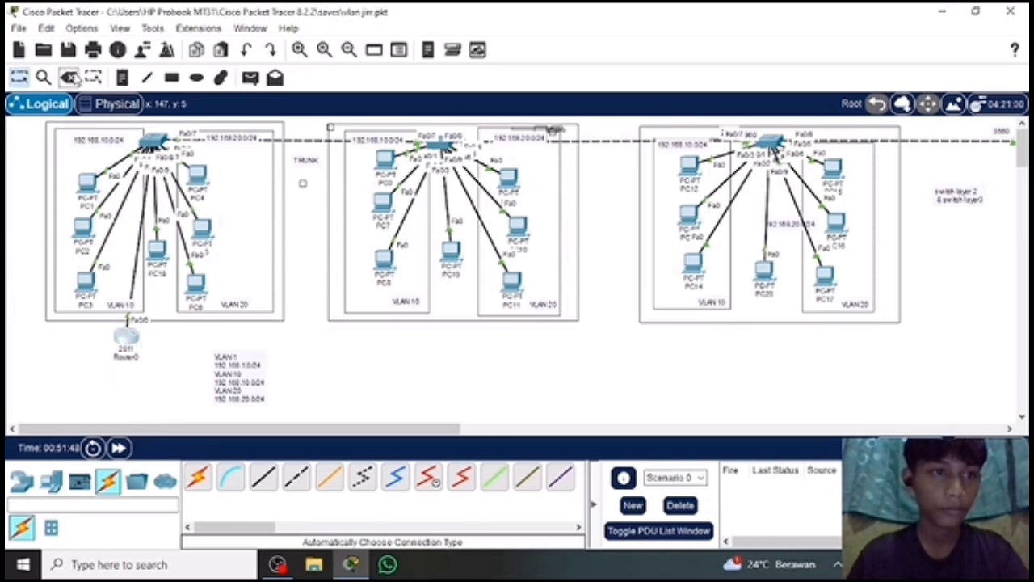
{"action": "key", "text": "Delete"}
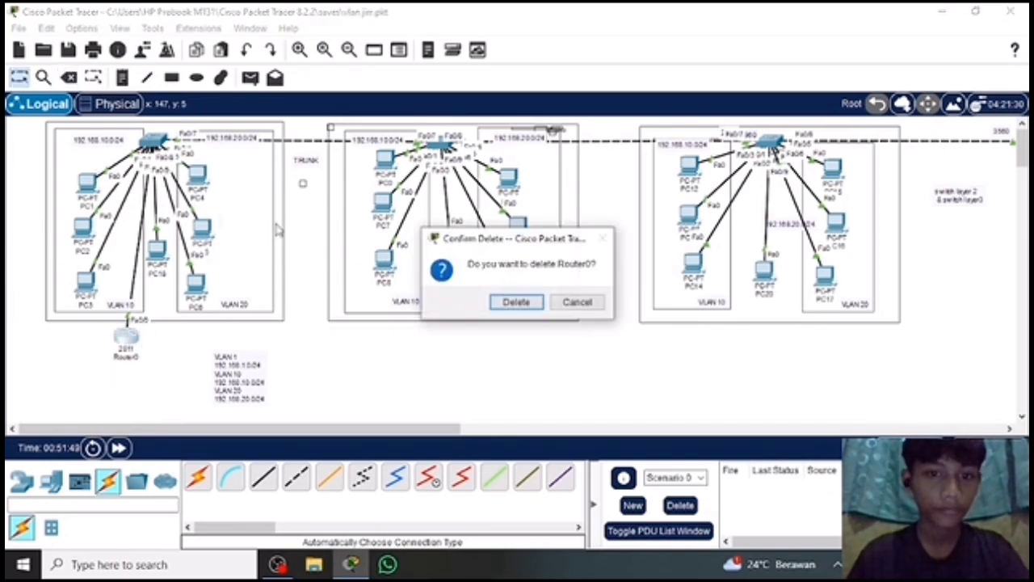
{"action": "left_click", "coordinate": [515, 302]}
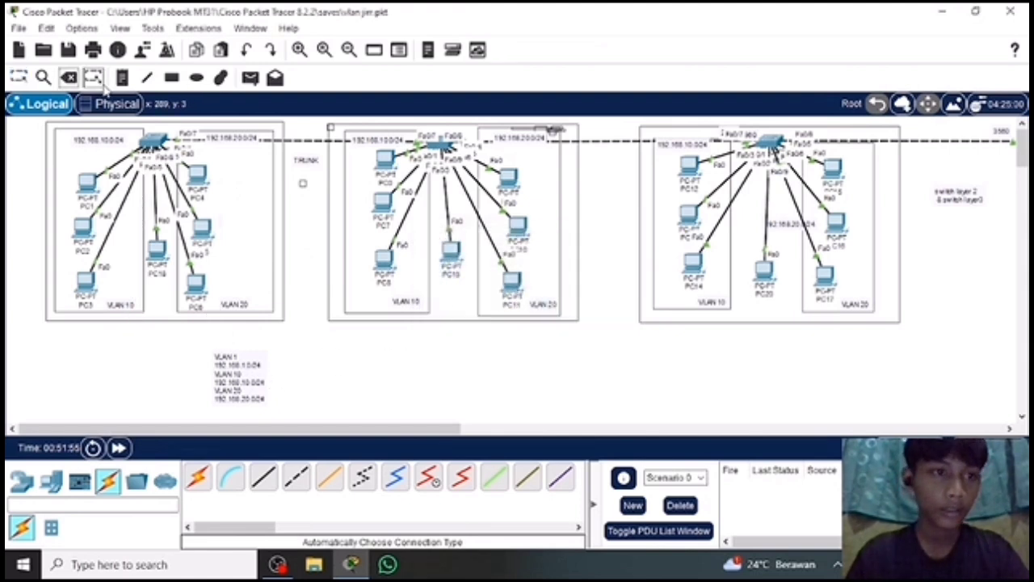
{"action": "left_click", "coordinate": [19, 77]}
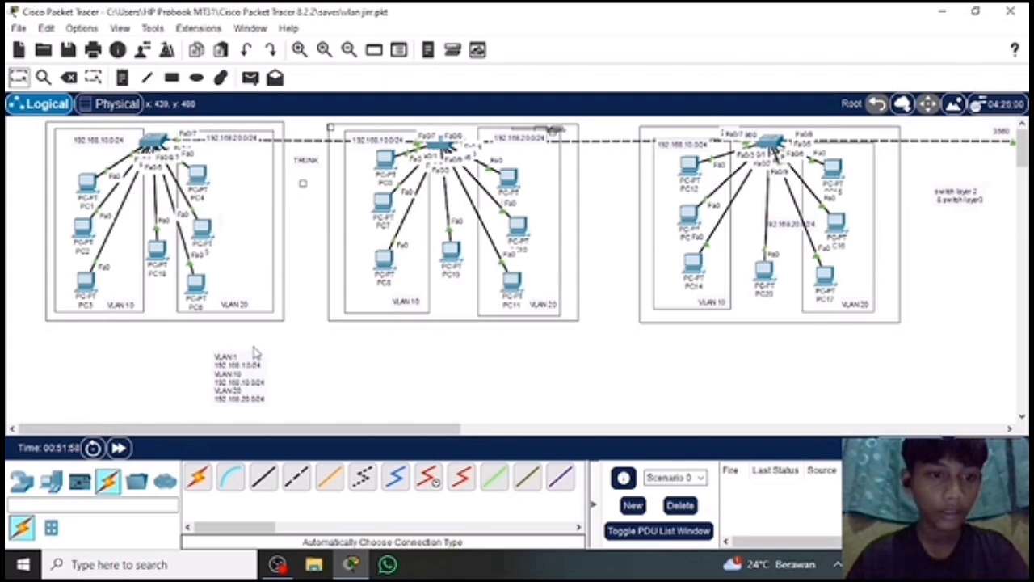
{"action": "double_click", "coordinate": [261, 374]}
{"action": "left_click", "coordinate": [378, 358]}
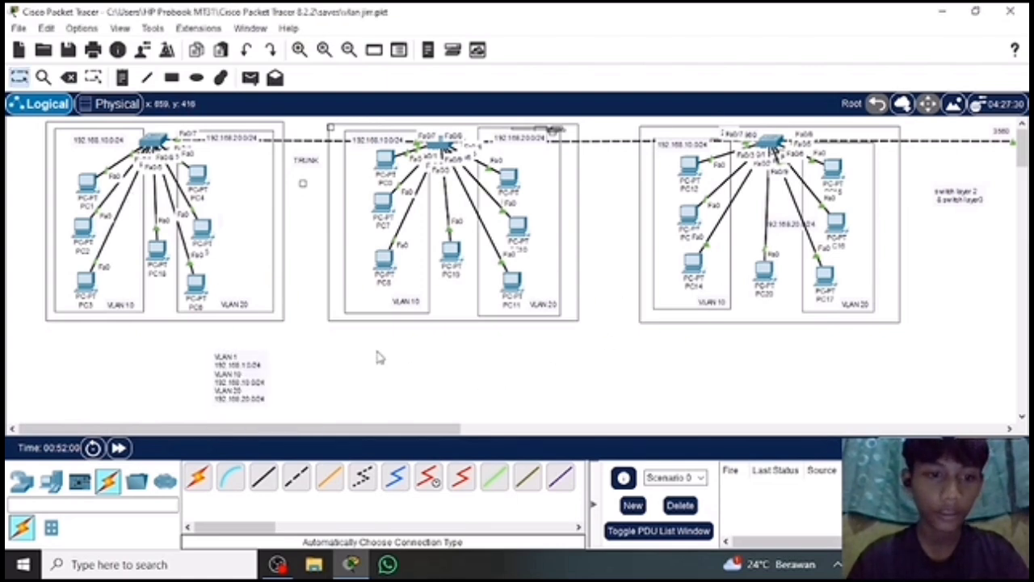
{"action": "left_click", "coordinate": [261, 405]}
{"action": "left_click", "coordinate": [347, 406]}
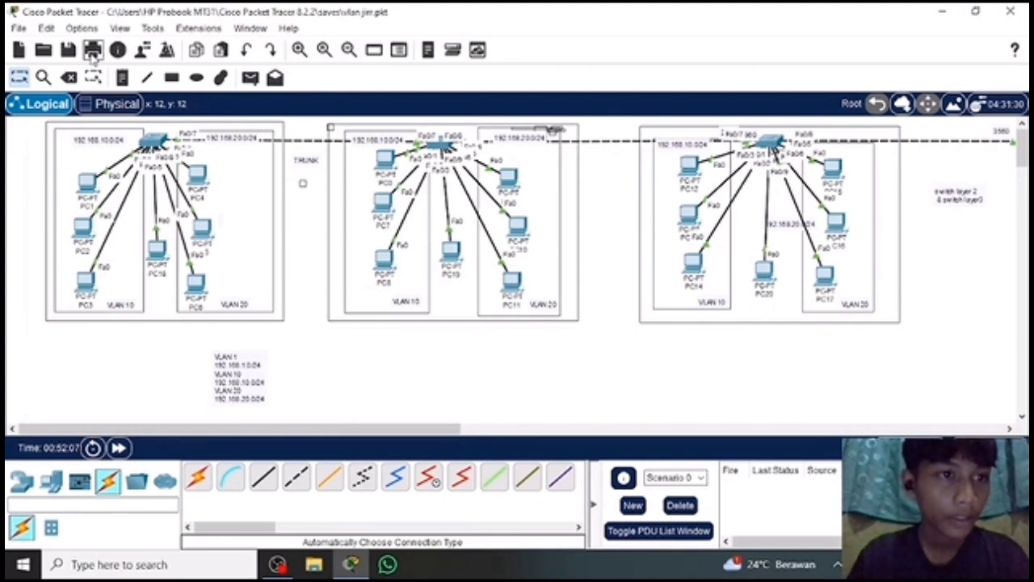
Move the note listing the VLAN 1, 10 and 20 subnets to just beneath the "switch layer 2 & switch layer3" note.
{"action": "left_click", "coordinate": [93, 77]}
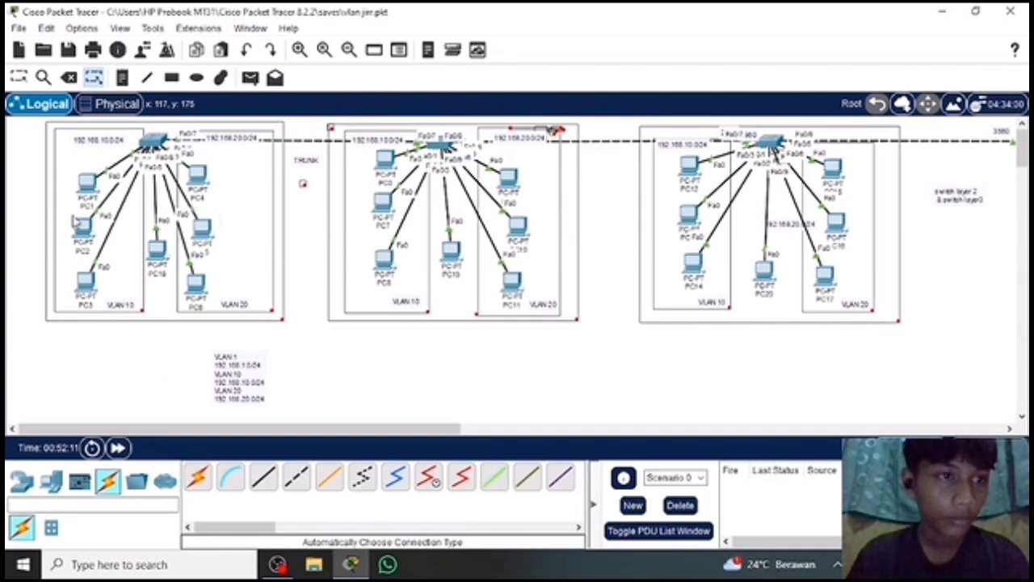
{"action": "key", "text": "Escape"}
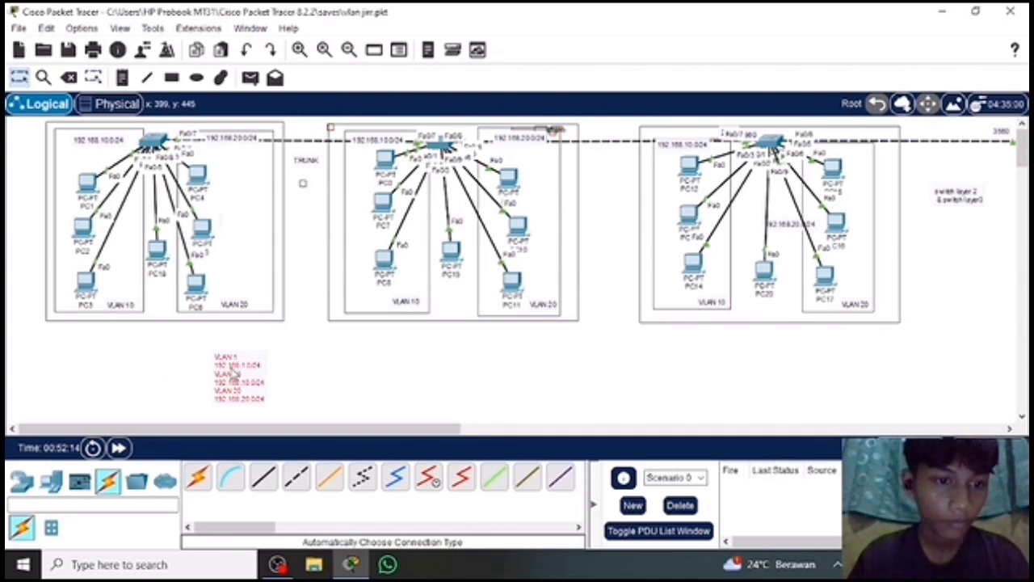
{"action": "left_click_drag", "start_coordinate": [233, 376], "coordinate": [950, 248]}
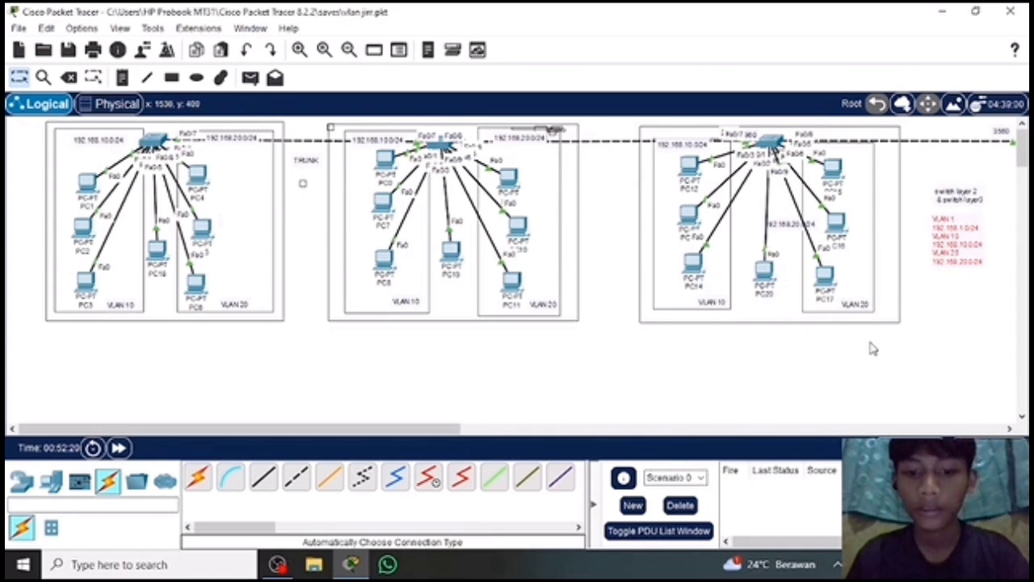
Add two PCs below Multilayer Switch0, one on either side of it.
{"action": "scroll", "coordinate": [873, 348], "scroll_direction": "right", "scroll_amount": 10}
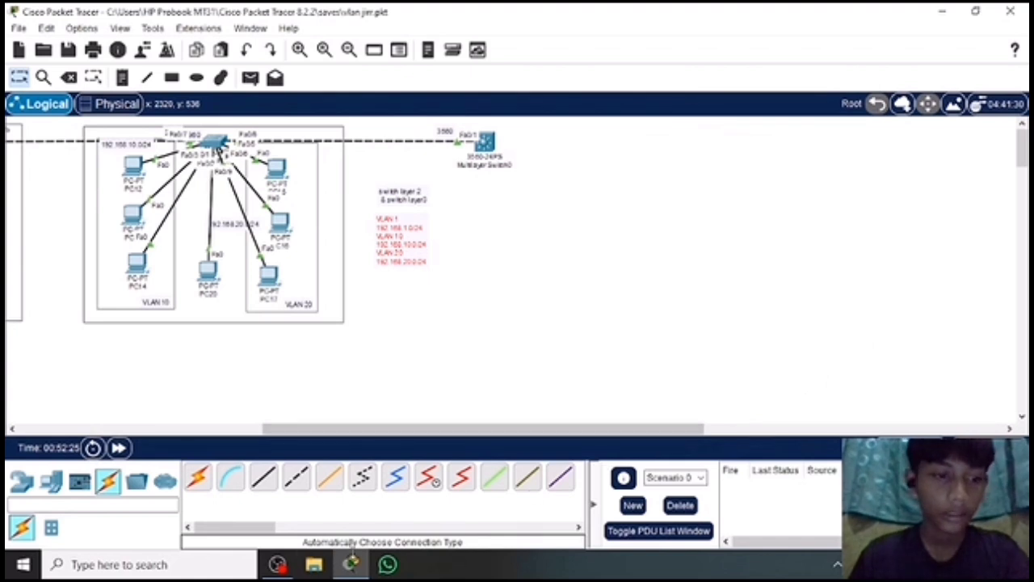
{"action": "left_click", "coordinate": [53, 483]}
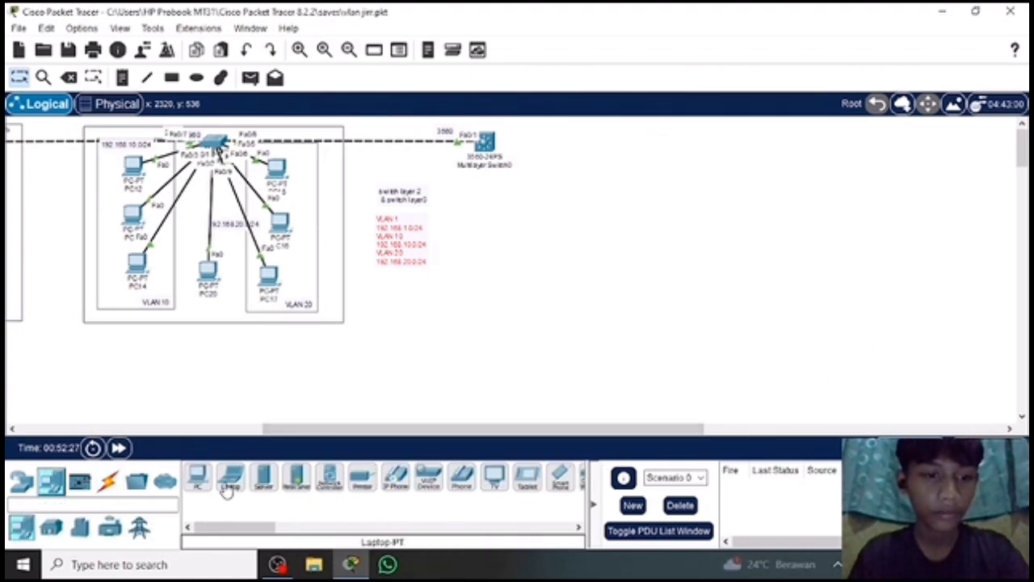
{"action": "left_click", "coordinate": [197, 478]}
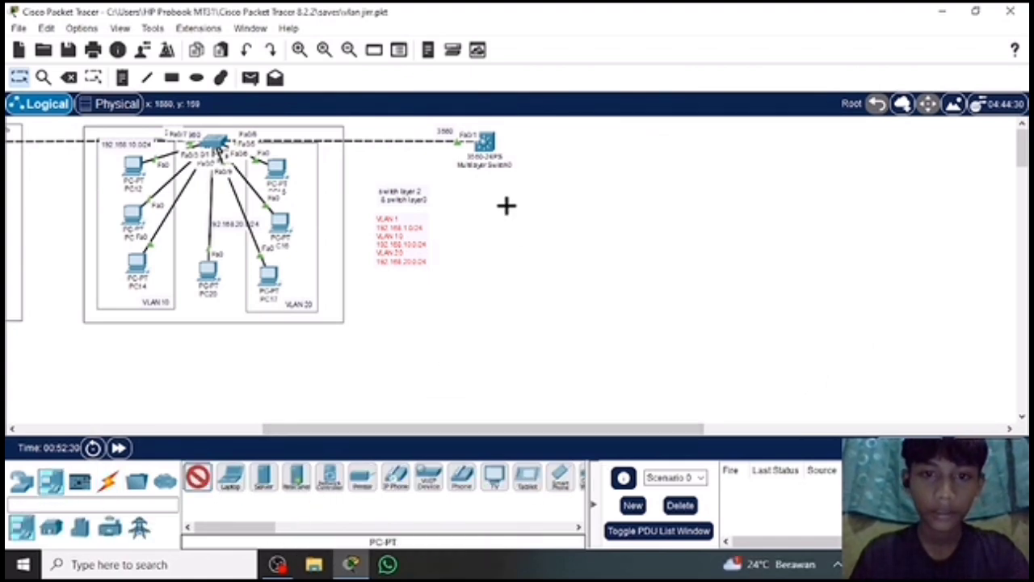
{"action": "left_click", "coordinate": [579, 191]}
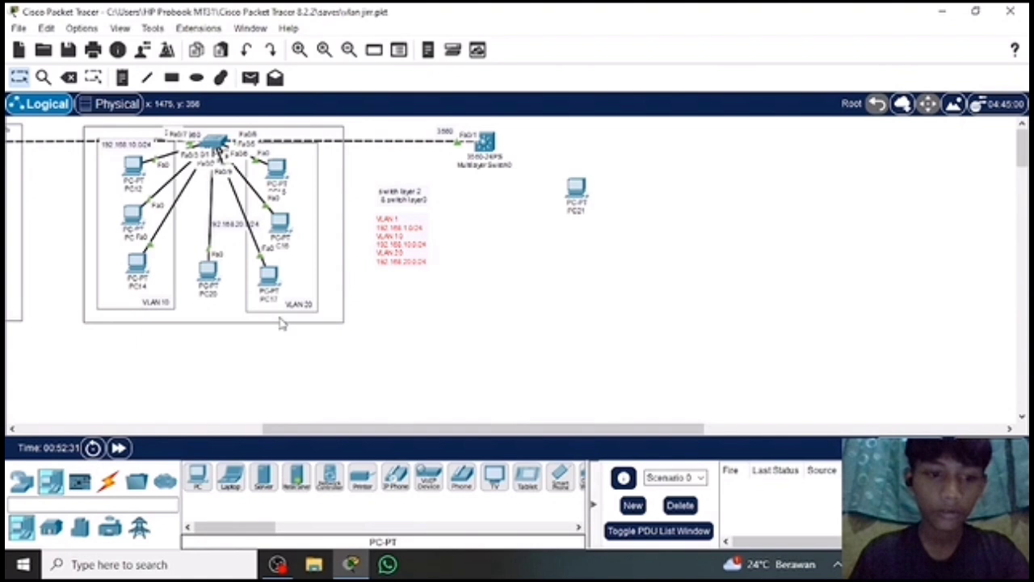
{"action": "left_click", "coordinate": [197, 479]}
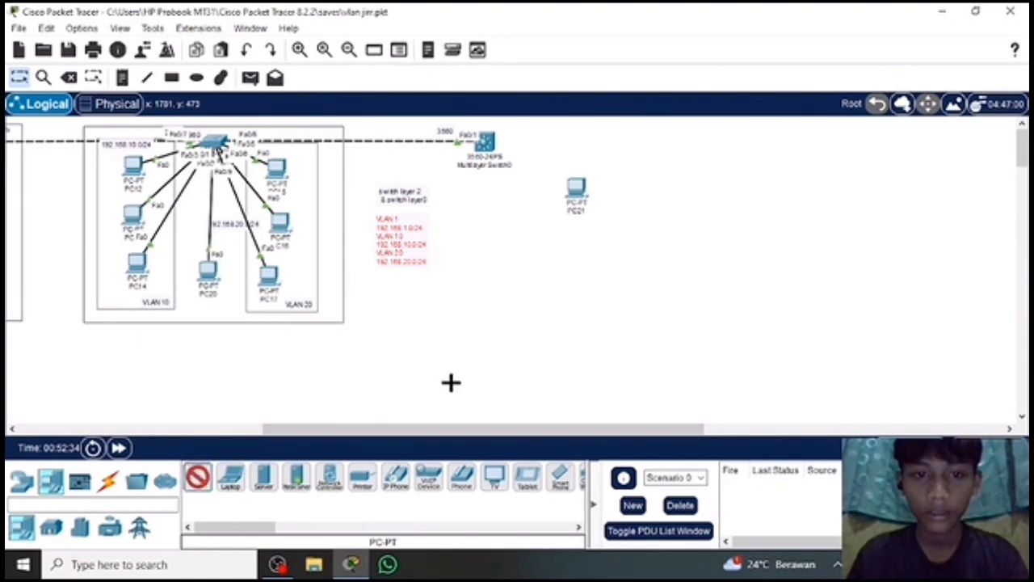
{"action": "left_click", "coordinate": [464, 195]}
Shift Multilayer Switch0 away from the third group and space PC21 and PC22 on either side beneath it.
{"action": "left_click_drag", "start_coordinate": [488, 150], "coordinate": [552, 158]}
{"action": "left_click_drag", "start_coordinate": [588, 202], "coordinate": [646, 200]}
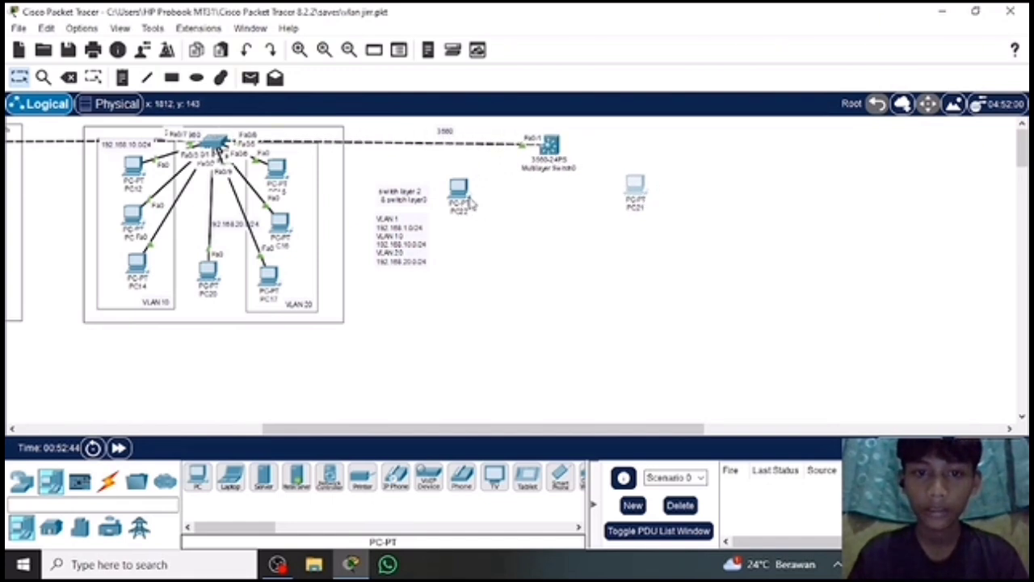
{"action": "left_click_drag", "start_coordinate": [465, 206], "coordinate": [500, 205]}
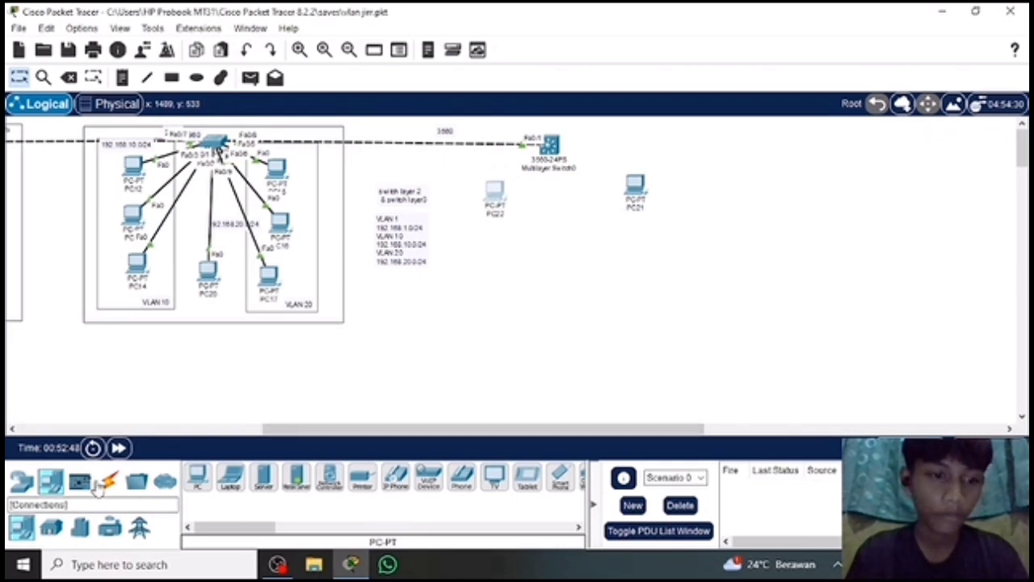
Connect PC22 and PC21 to Multilayer Switch0 with automatically chosen cables, and bring PC21 closer to the switch.
{"action": "left_click", "coordinate": [109, 483]}
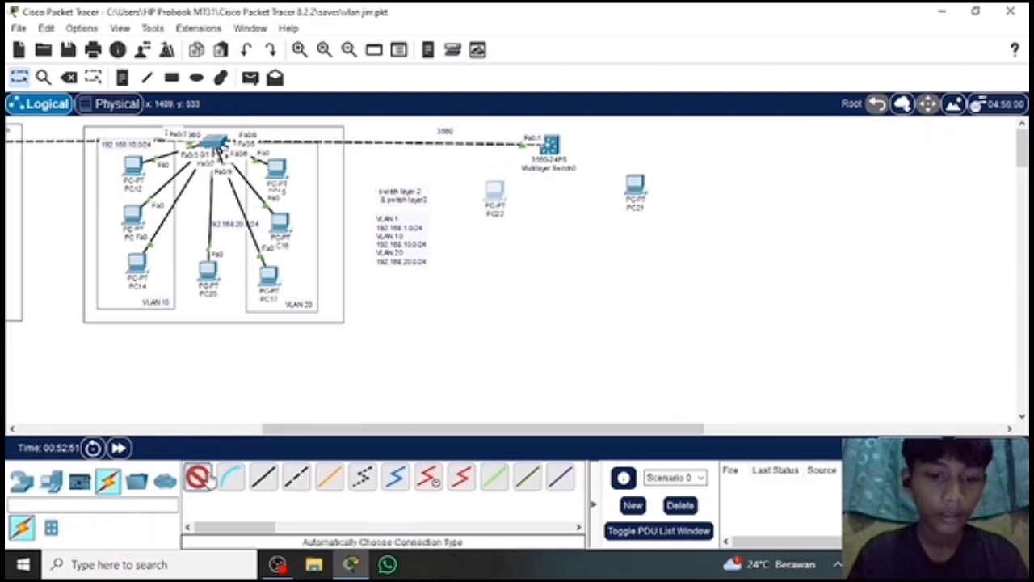
{"action": "left_click", "coordinate": [551, 147]}
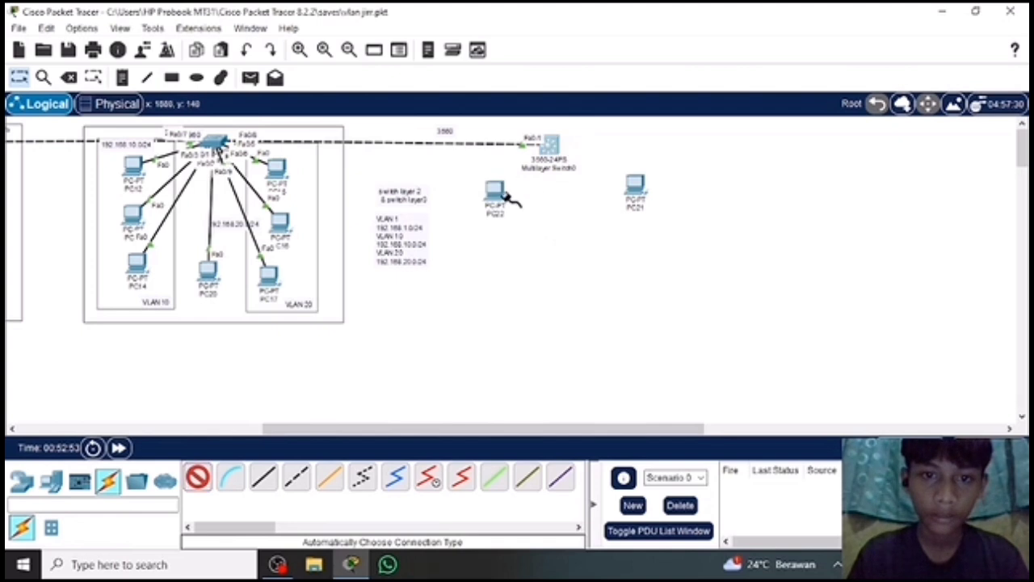
{"action": "left_click", "coordinate": [496, 194]}
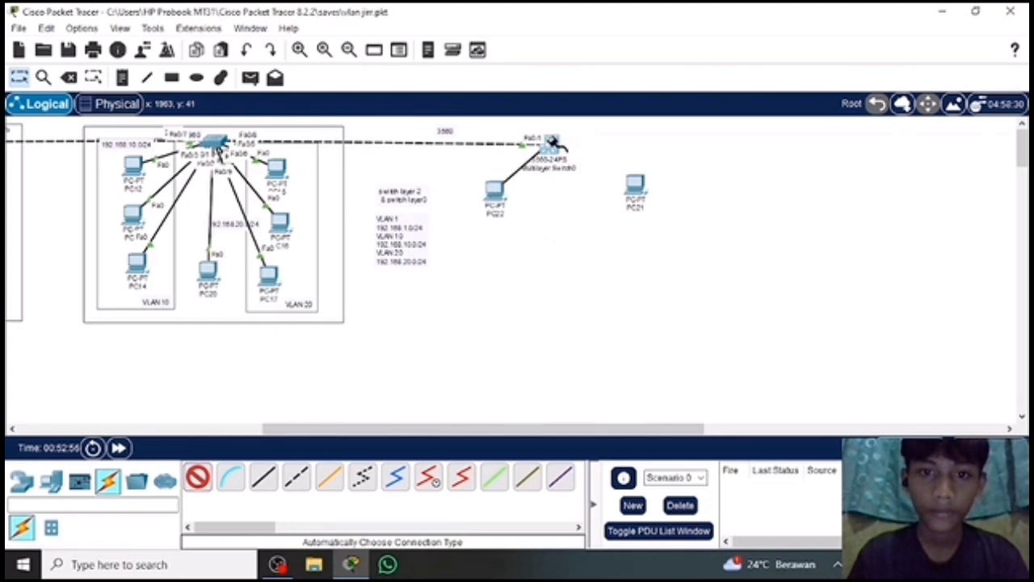
{"action": "left_click", "coordinate": [201, 481]}
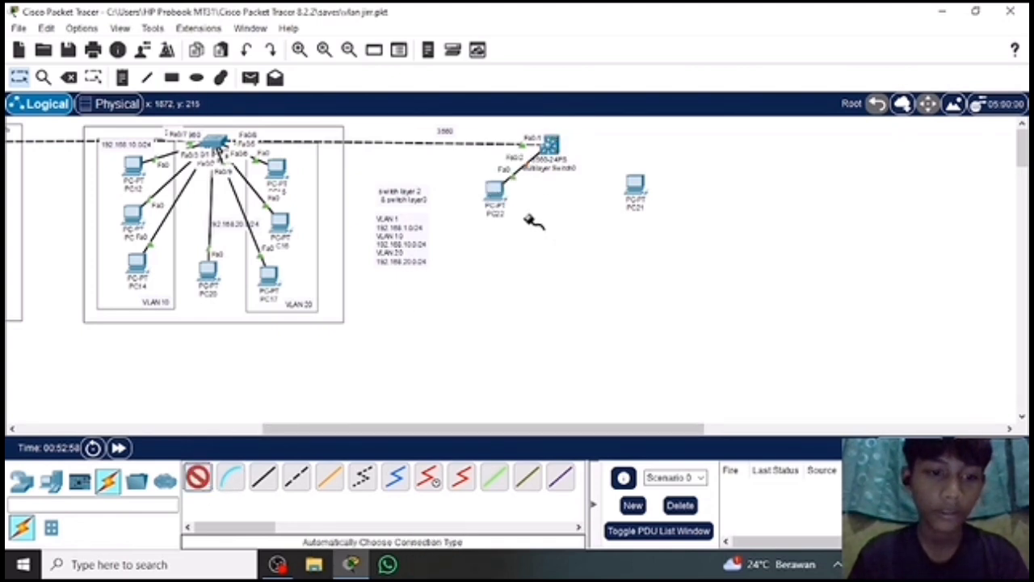
{"action": "left_click", "coordinate": [551, 144]}
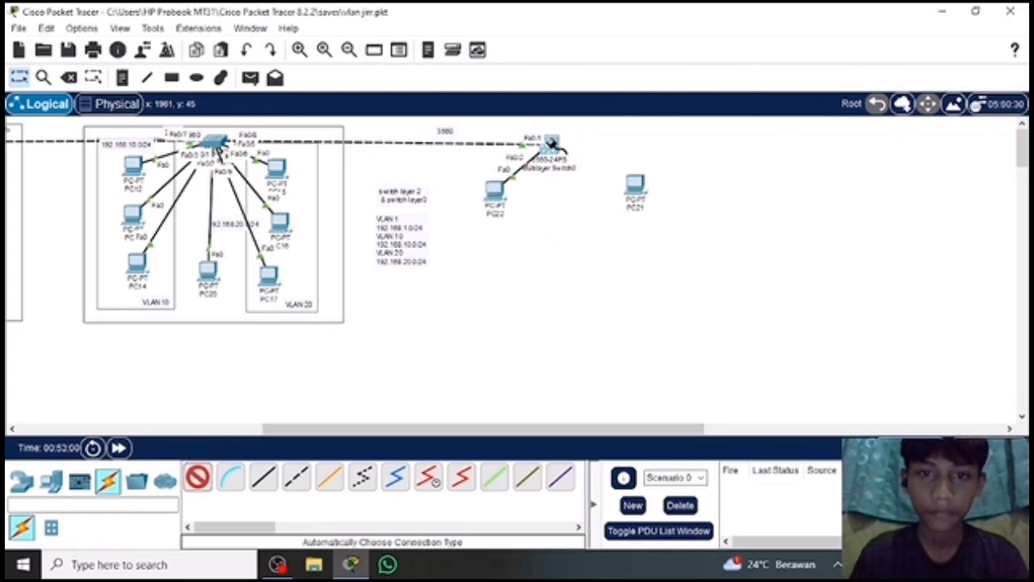
{"action": "left_click", "coordinate": [636, 186]}
{"action": "left_click_drag", "start_coordinate": [644, 192], "coordinate": [606, 200]}
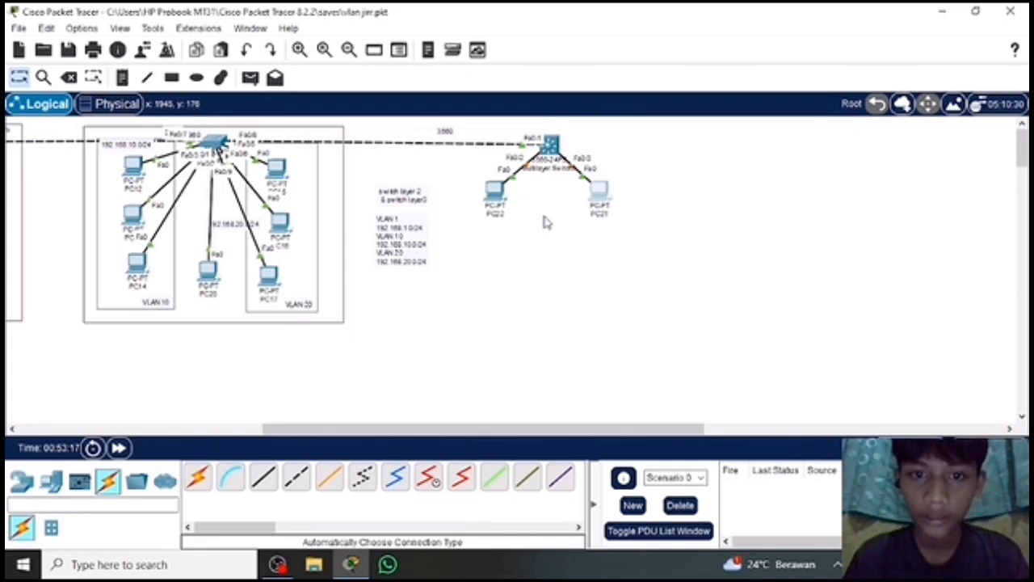
Open PC22's IP configuration at the static IPv4 address.
{"action": "left_click", "coordinate": [495, 200]}
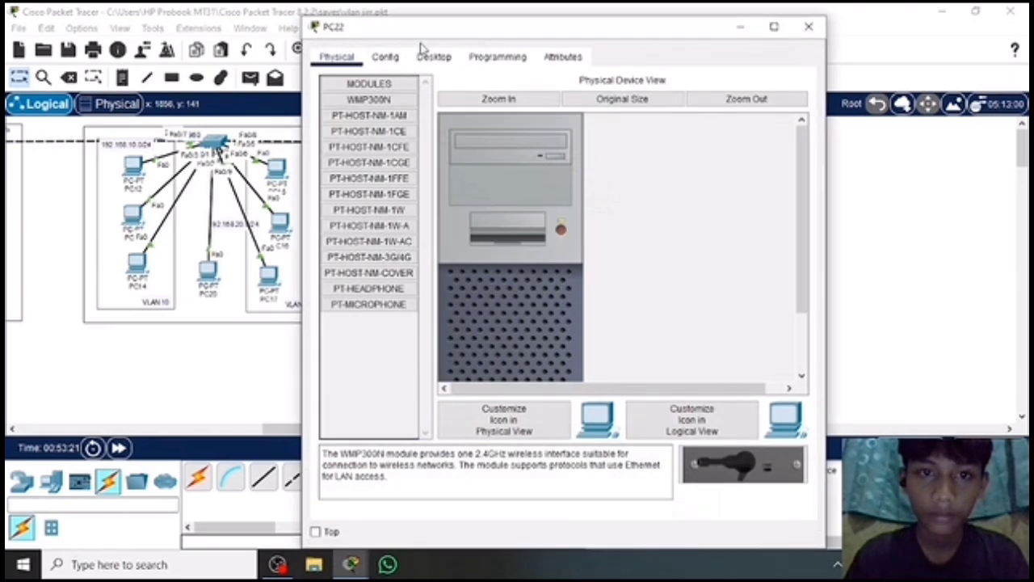
{"action": "left_click", "coordinate": [431, 56]}
{"action": "left_click", "coordinate": [379, 125]}
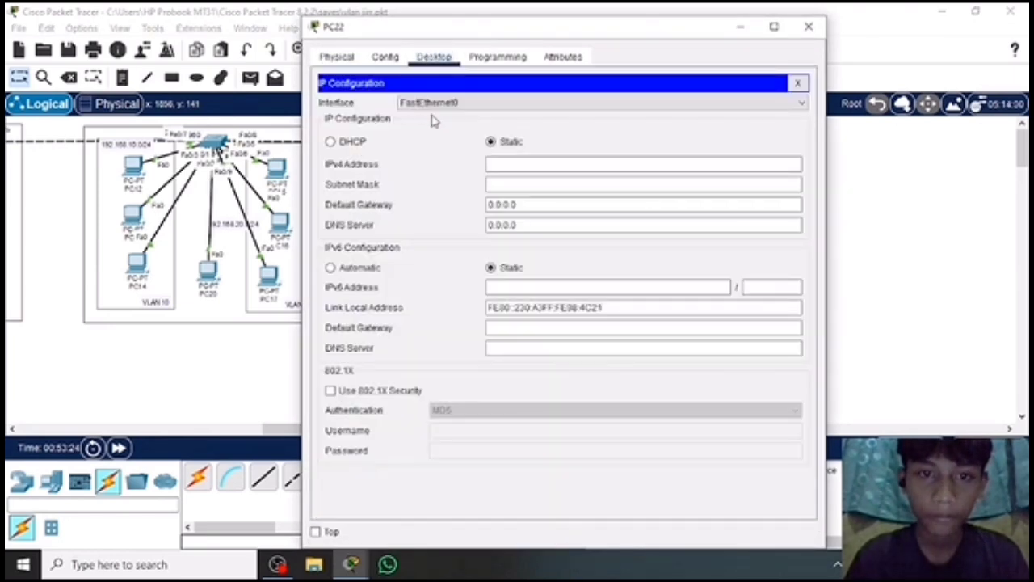
{"action": "left_click", "coordinate": [507, 163]}
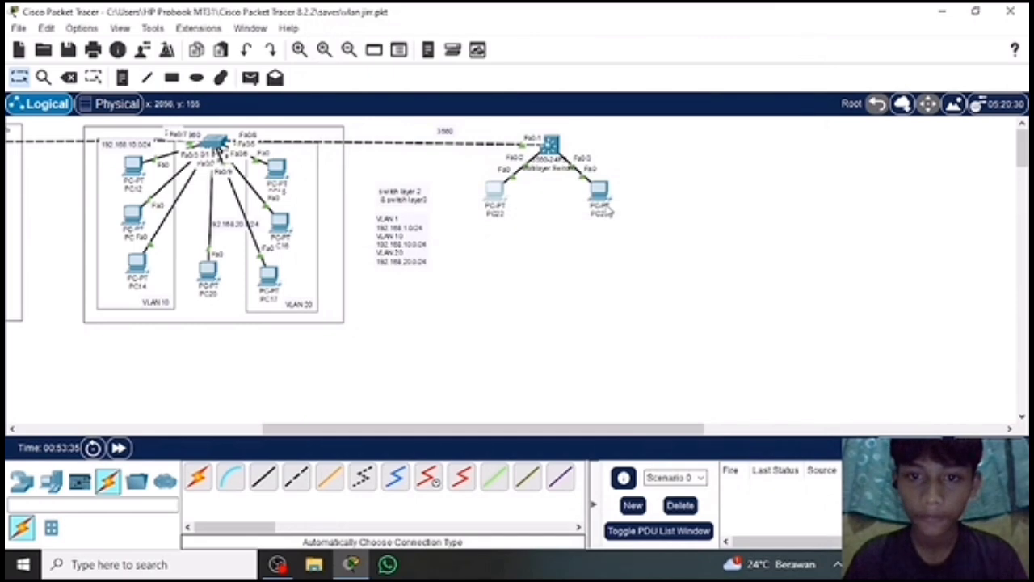
Set PC21's static IPv4 address to 192.168.20.55 and close its window.
{"action": "left_click", "coordinate": [607, 196]}
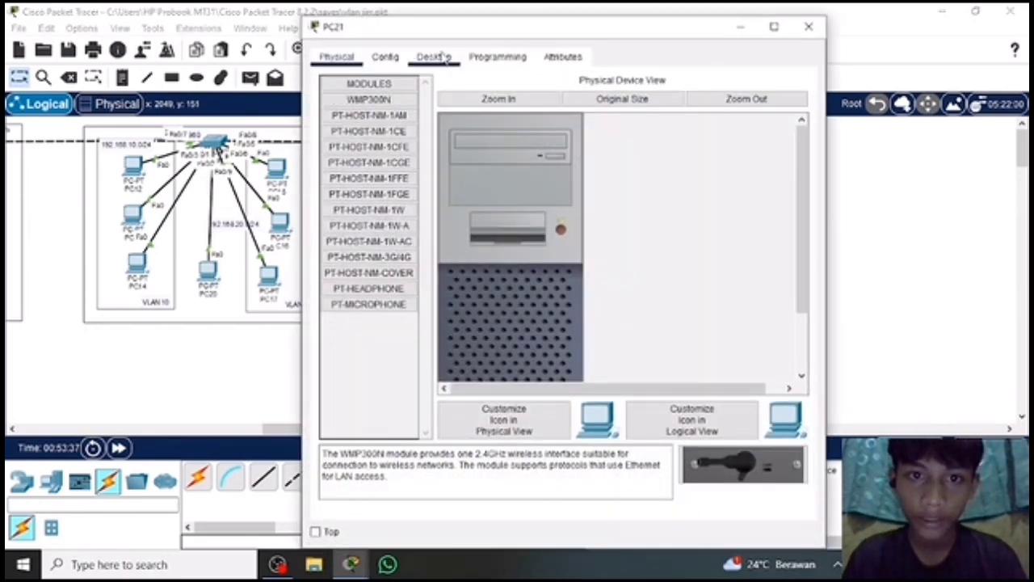
{"action": "left_click", "coordinate": [434, 57]}
{"action": "left_click", "coordinate": [388, 132]}
{"action": "left_click", "coordinate": [510, 162]}
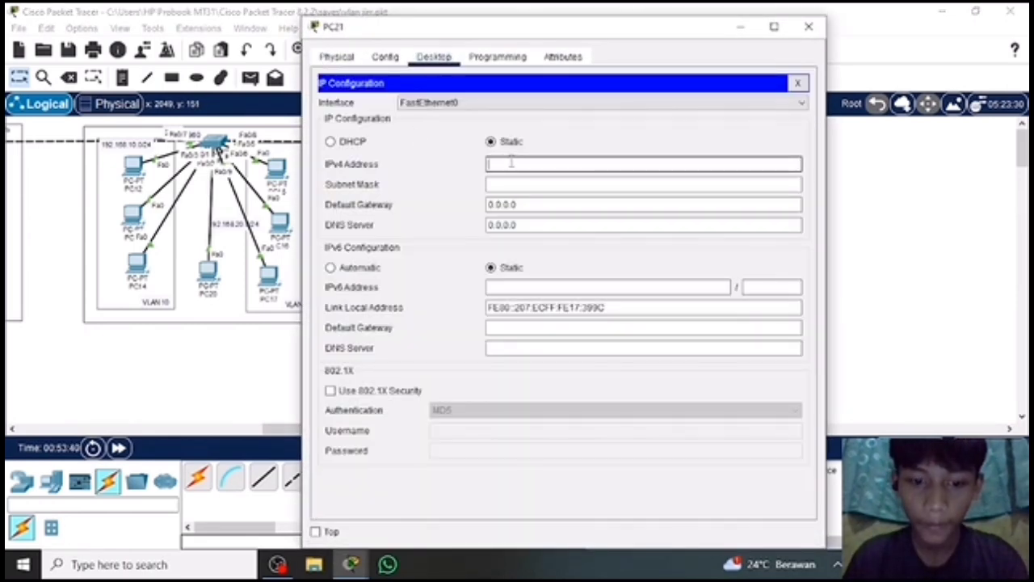
{"action": "type", "text": "192.1"}
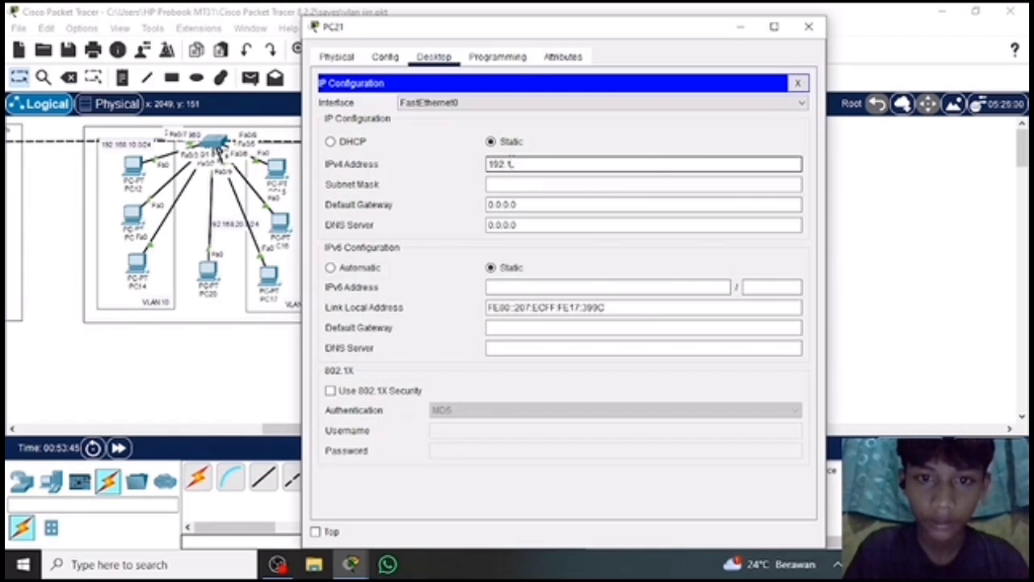
{"action": "type", "text": "68.20"}
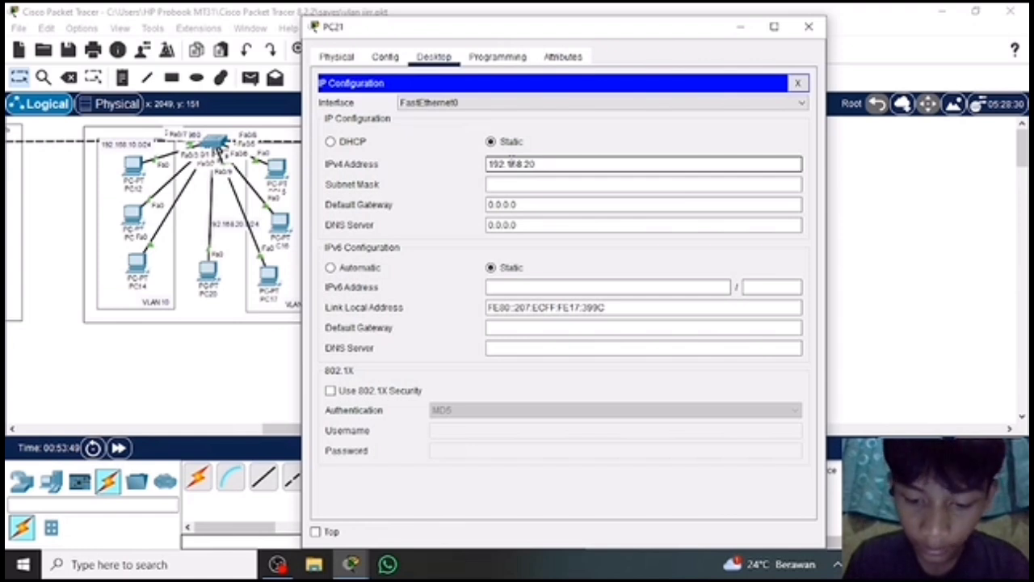
{"action": "type", "text": ".55"}
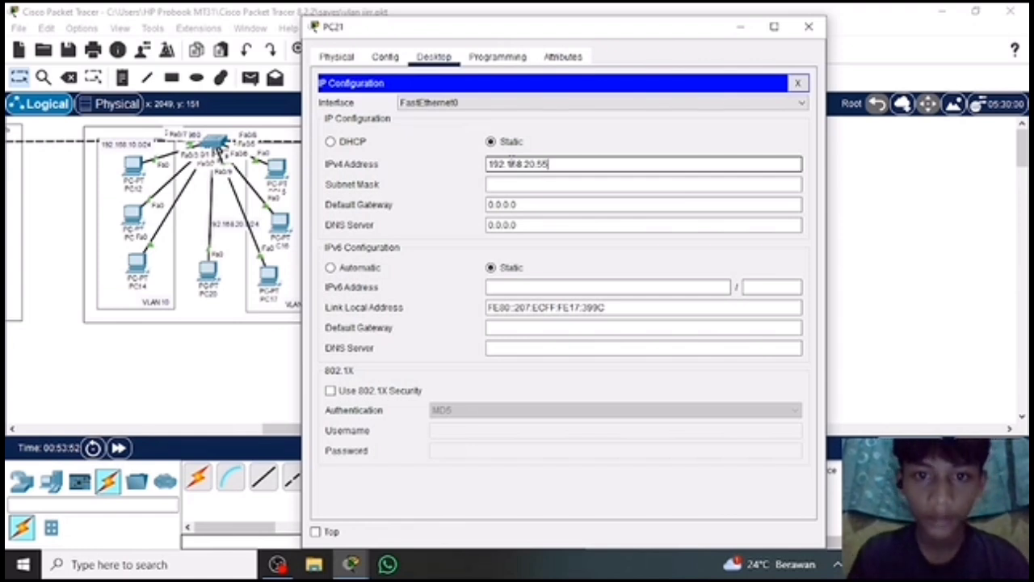
{"action": "left_click", "coordinate": [808, 28]}
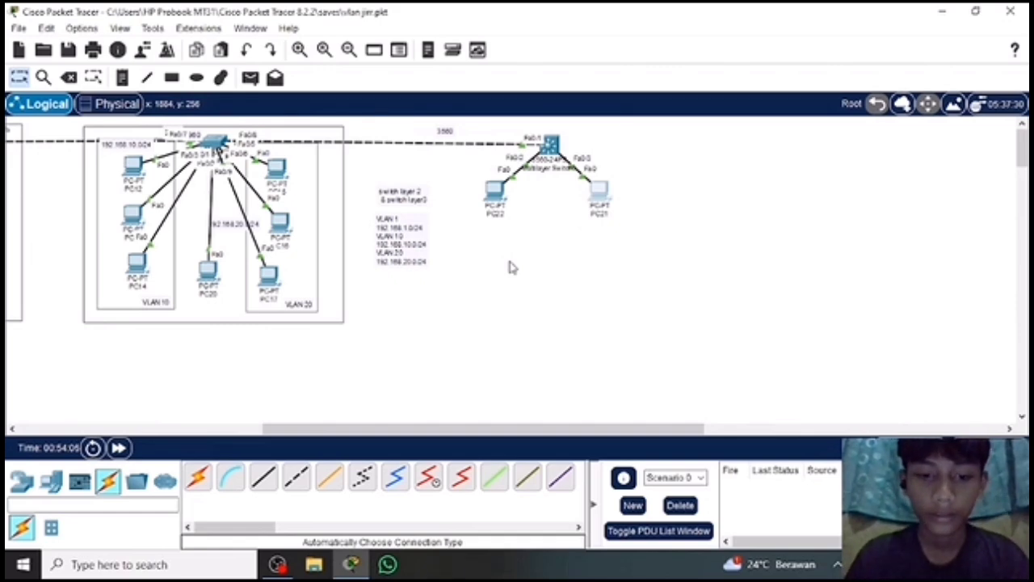
{"action": "left_click", "coordinate": [599, 196]}
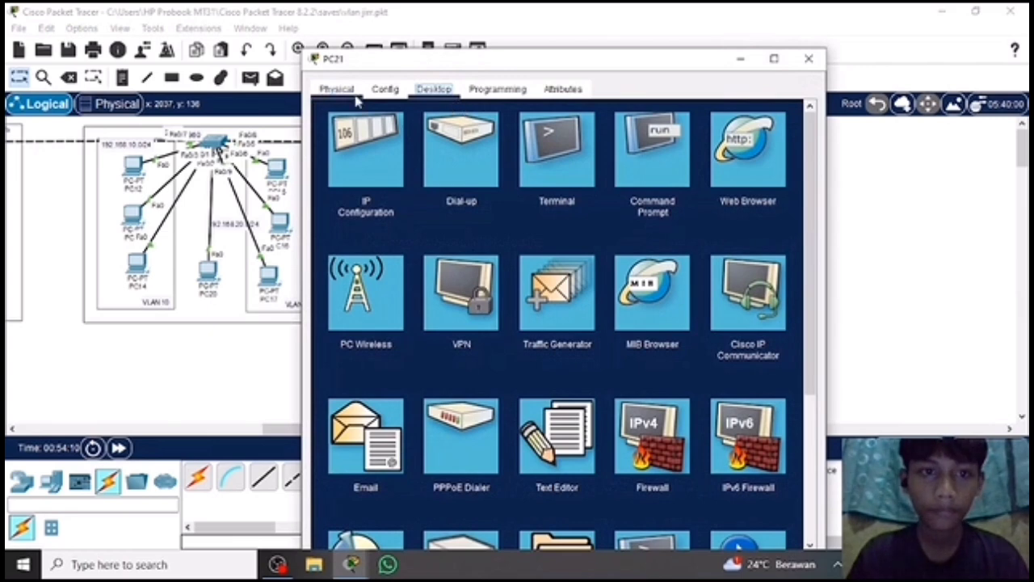
{"action": "left_click", "coordinate": [809, 59]}
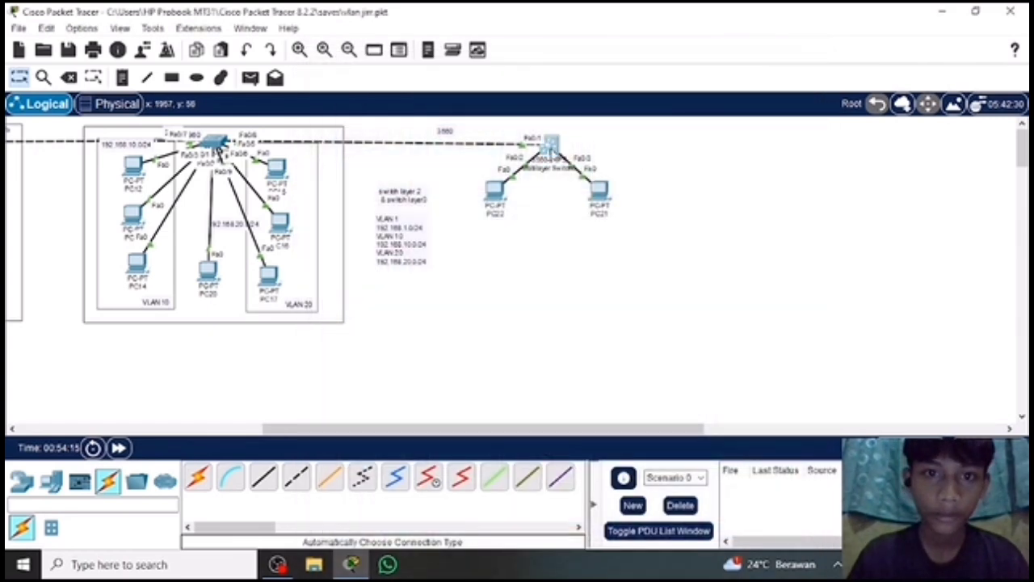
Open Multilayer Switch0's command line and enter global configuration mode with en and conf t.
{"action": "left_click", "coordinate": [551, 149]}
{"action": "left_click", "coordinate": [423, 56]}
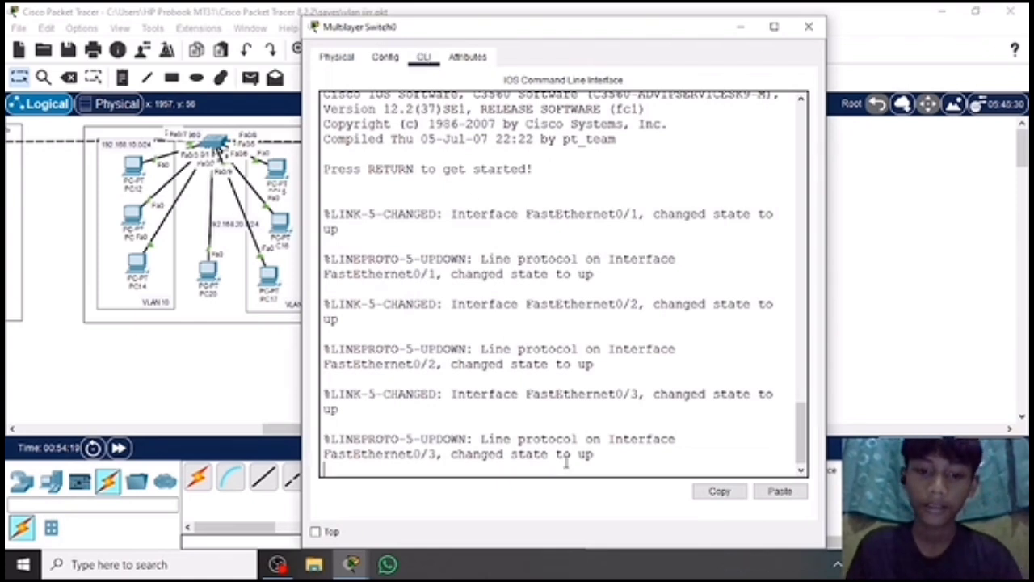
{"action": "key", "text": "Return"}
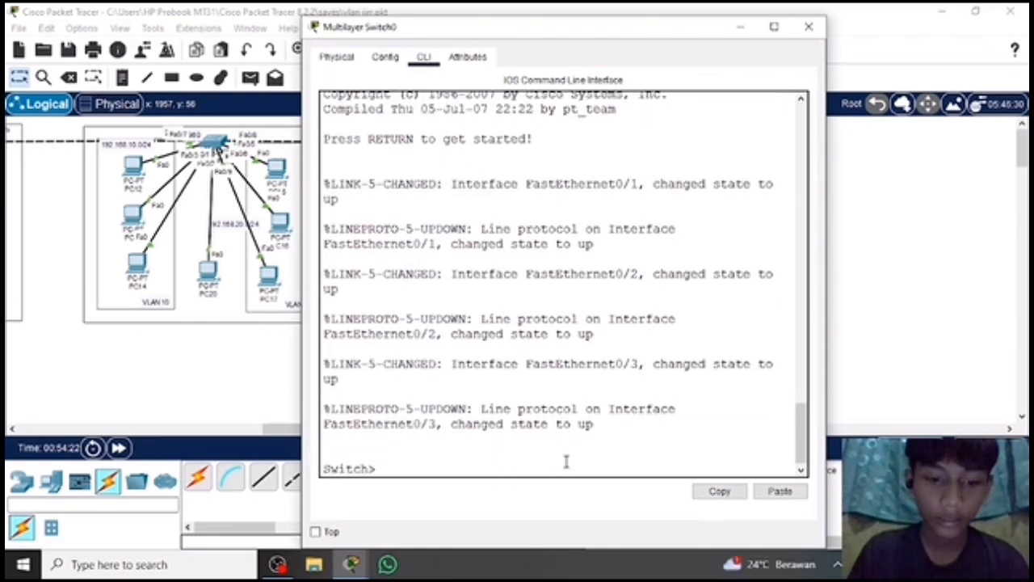
{"action": "type", "text": "en"}
{"action": "key", "text": "Return"}
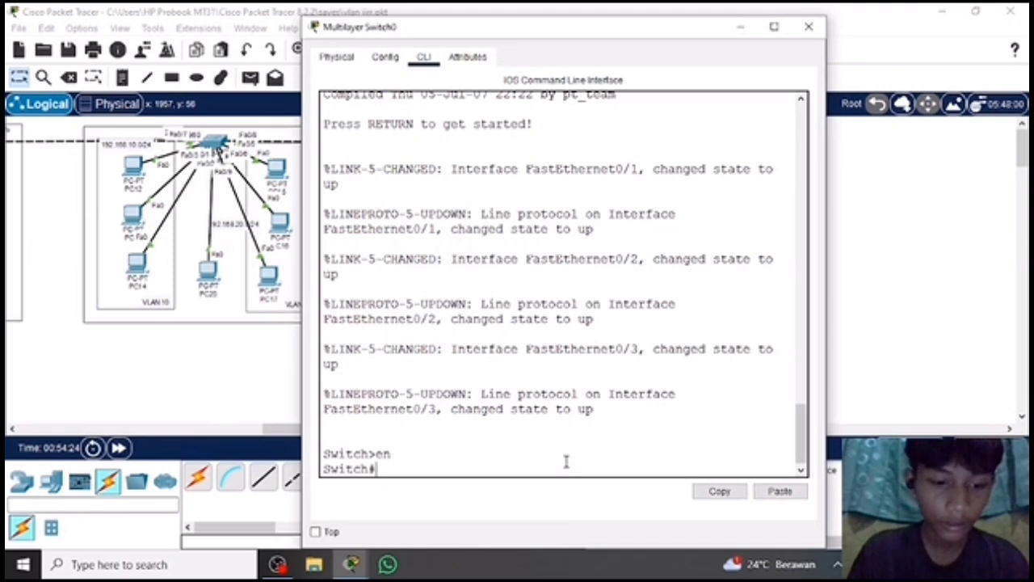
{"action": "type", "text": "conf t"}
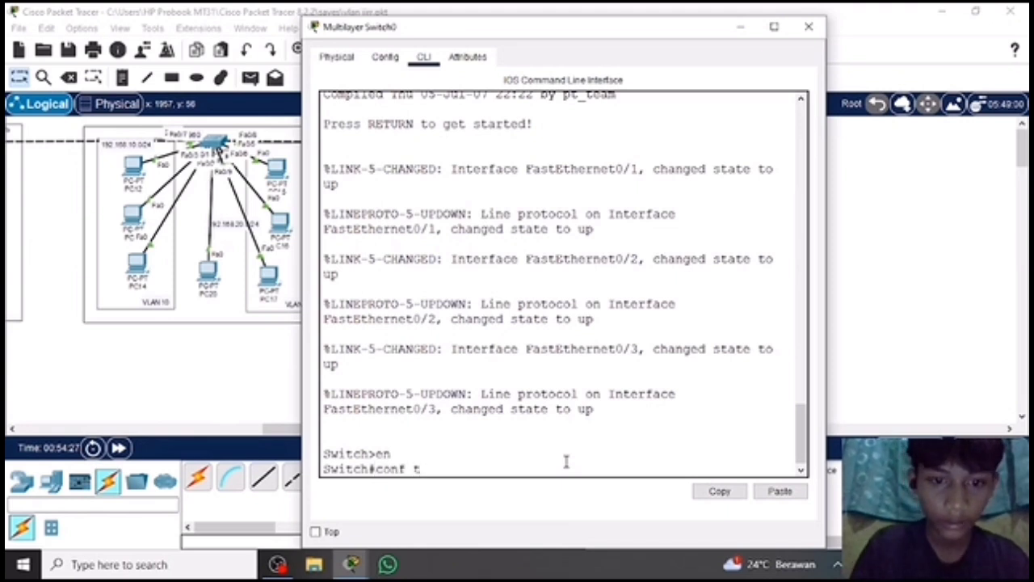
{"action": "key", "text": "Return"}
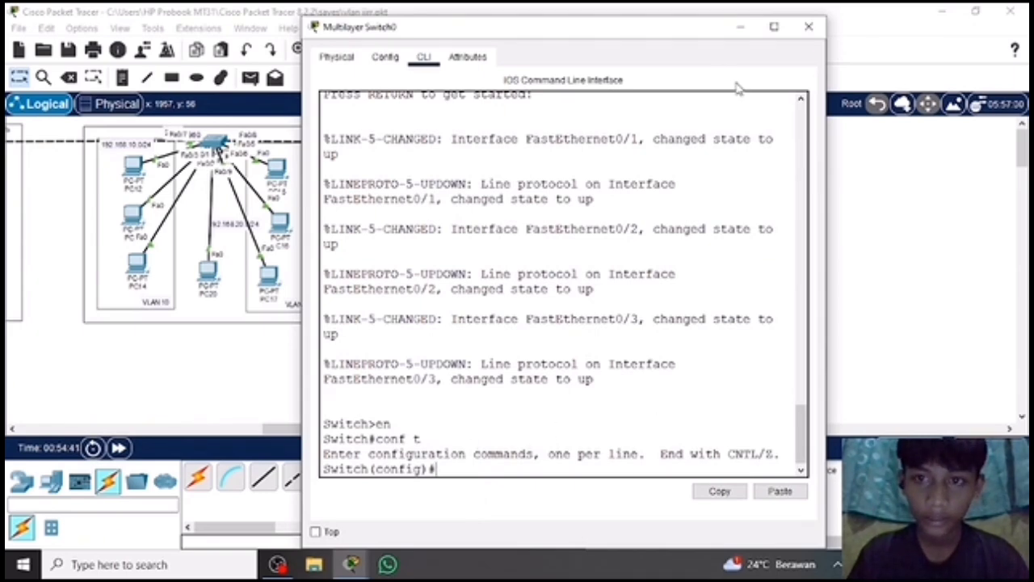
Hide Multilayer Switch0's window to view the topology, and reopen its command line in global configuration mode.
{"action": "left_click_drag", "start_coordinate": [668, 31], "coordinate": [700, 7]}
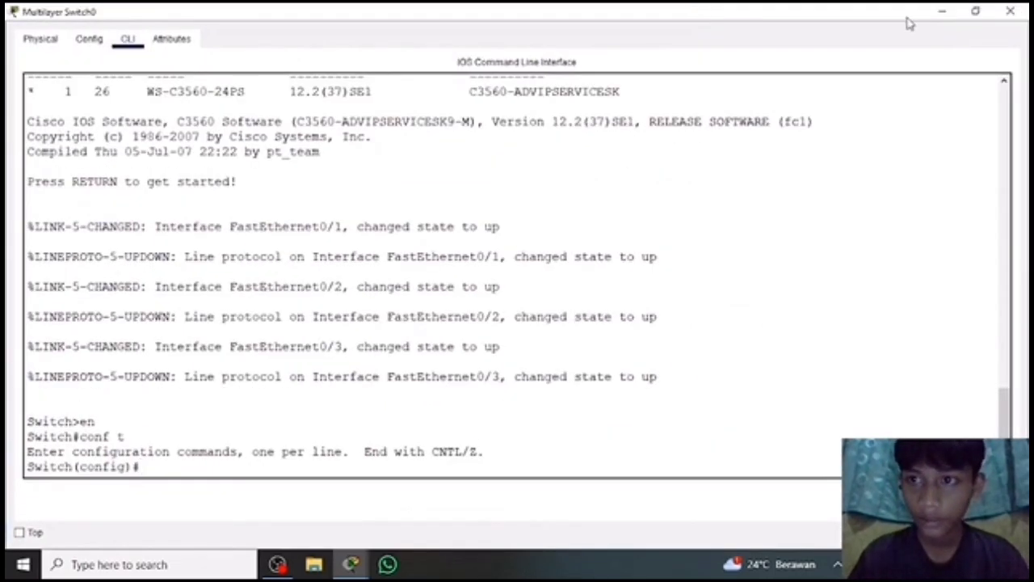
{"action": "left_click", "coordinate": [946, 10]}
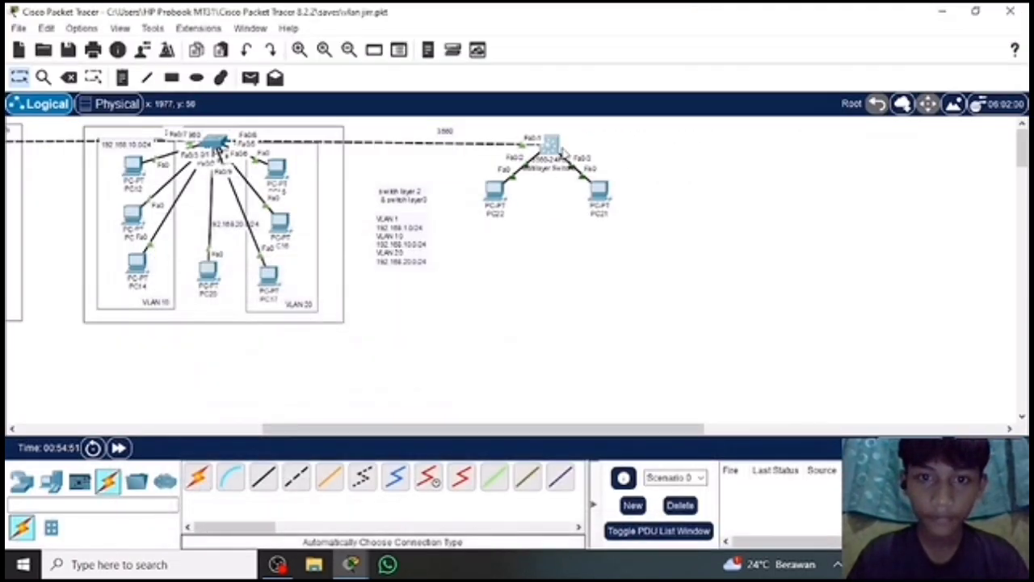
{"action": "left_click", "coordinate": [550, 144]}
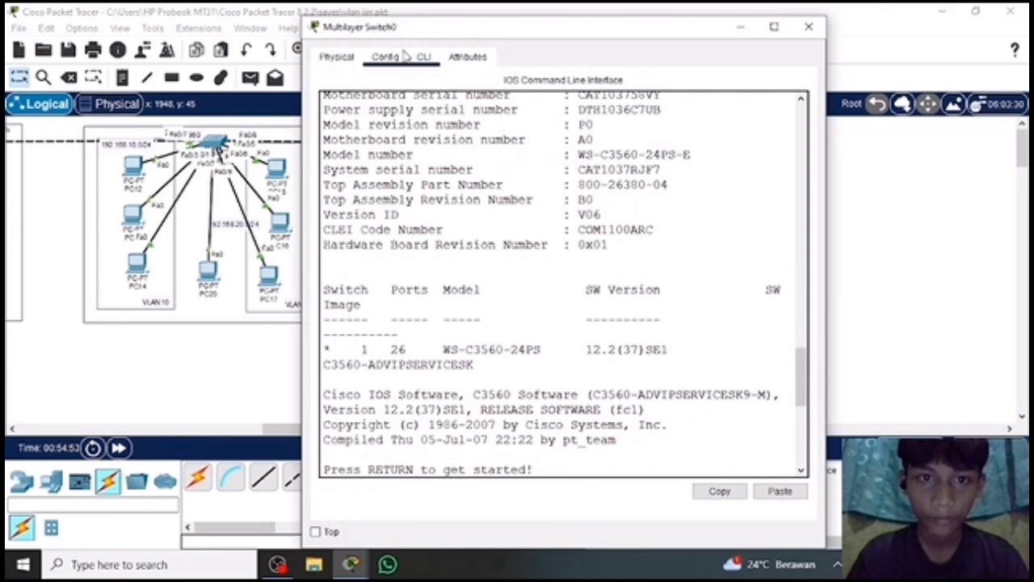
{"action": "key", "text": "Return"}
{"action": "type", "text": "en"}
{"action": "key", "text": "Return"}
{"action": "type", "text": "conf t"}
{"action": "key", "text": "Return"}
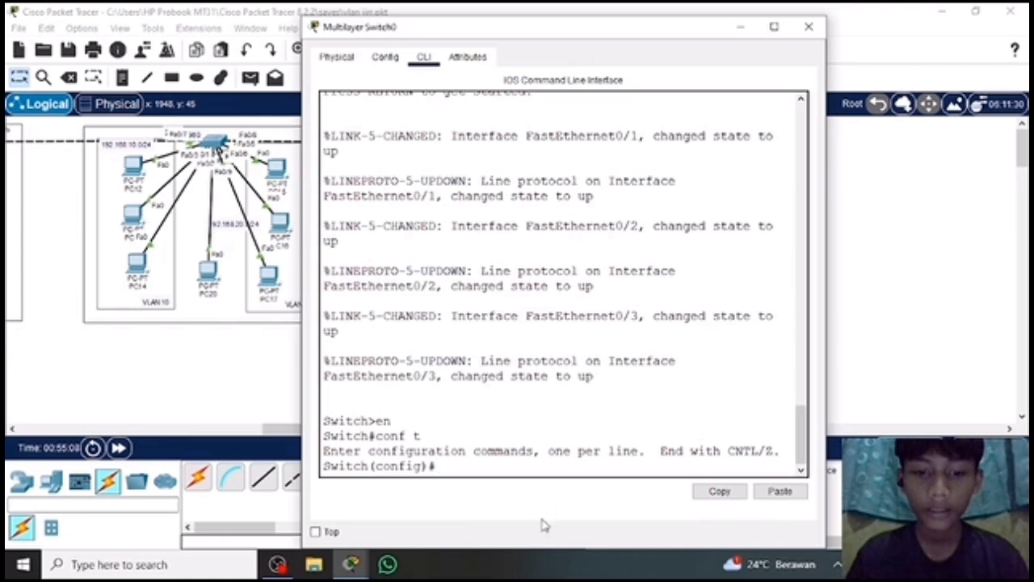
{"action": "left_click", "coordinate": [739, 26]}
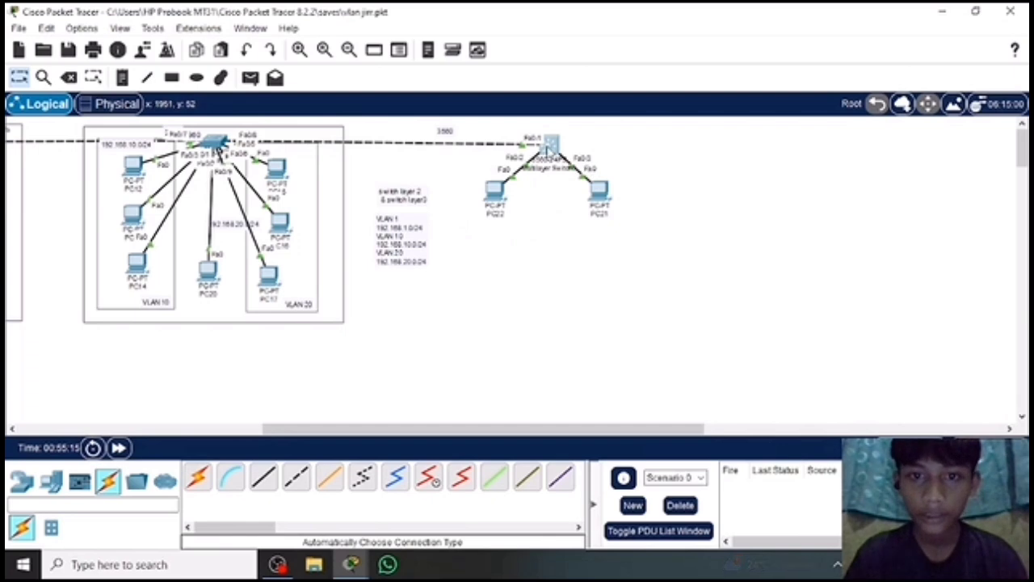
{"action": "left_click", "coordinate": [549, 146]}
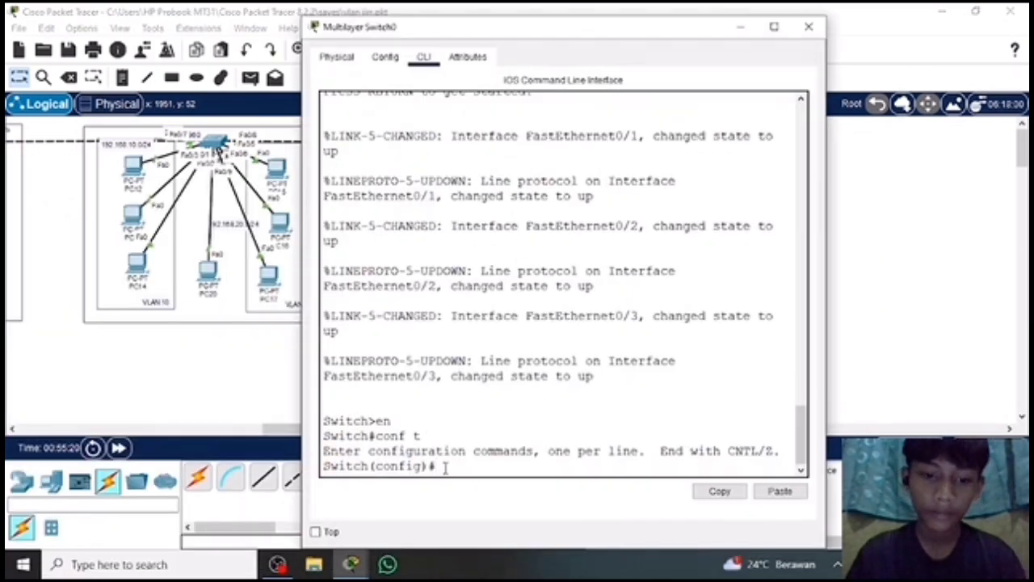
Create VLAN 10 on Multilayer Switch0 with the vlan 10 command.
{"action": "type", "text": "c"}
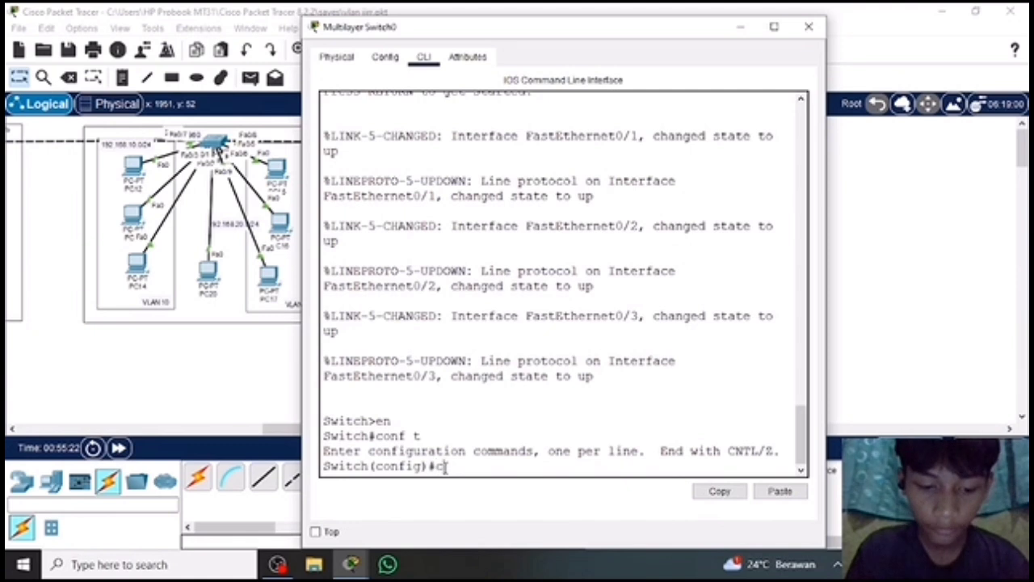
{"action": "key", "text": "BackSpace"}
{"action": "type", "text": "vlan10"}
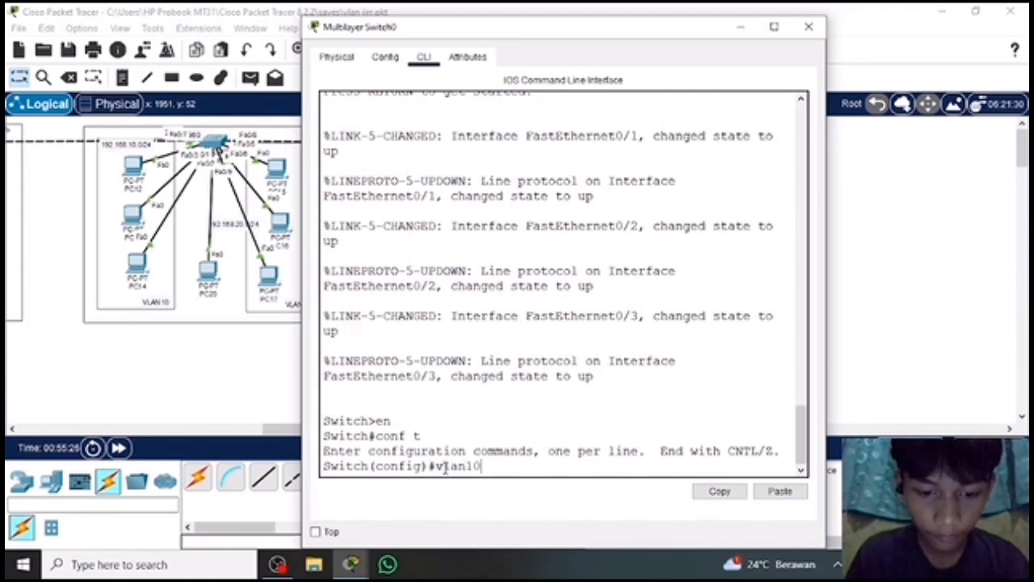
{"action": "key", "text": "Return"}
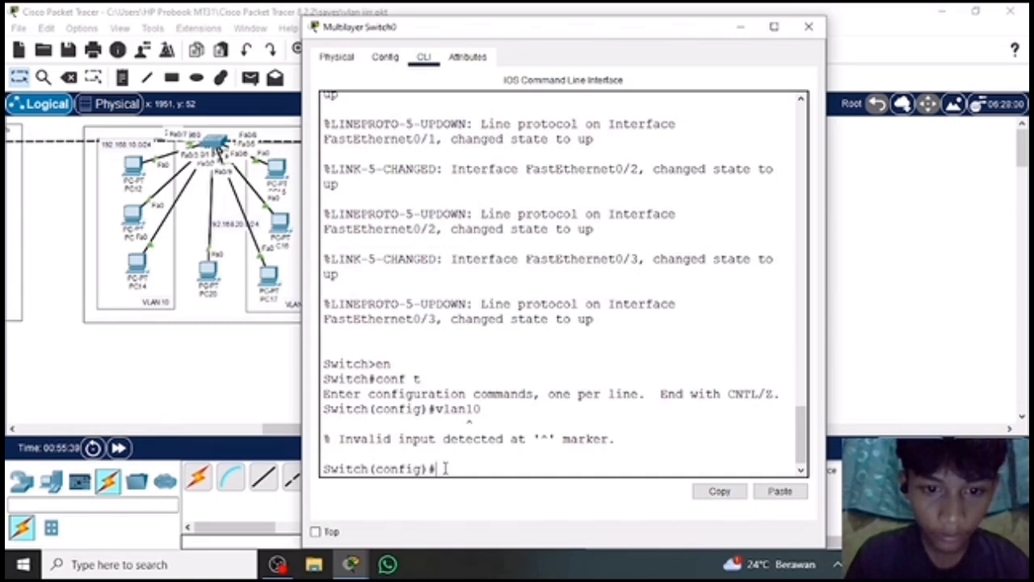
{"action": "type", "text": "vlan"}
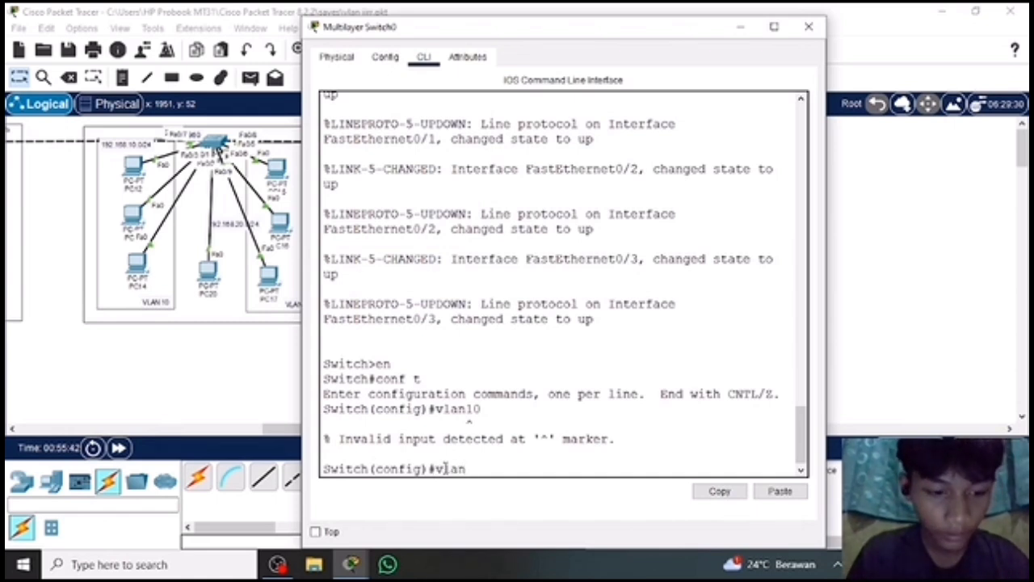
{"action": "type", "text": " 10"}
{"action": "key", "text": "Return"}
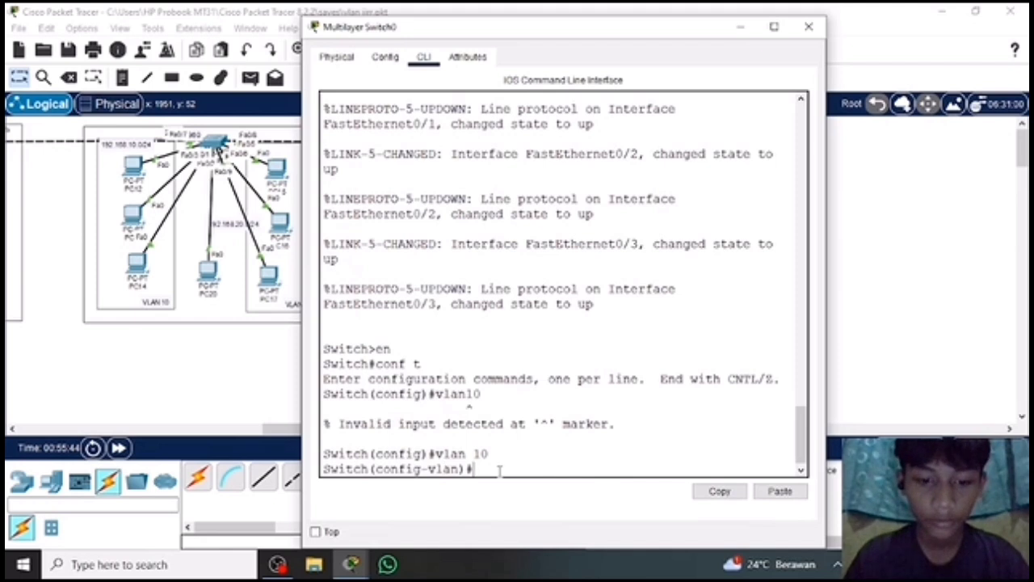
Name VLAN 10 progaming and leave VLAN configuration mode with ex.
{"action": "type", "text": "name"}
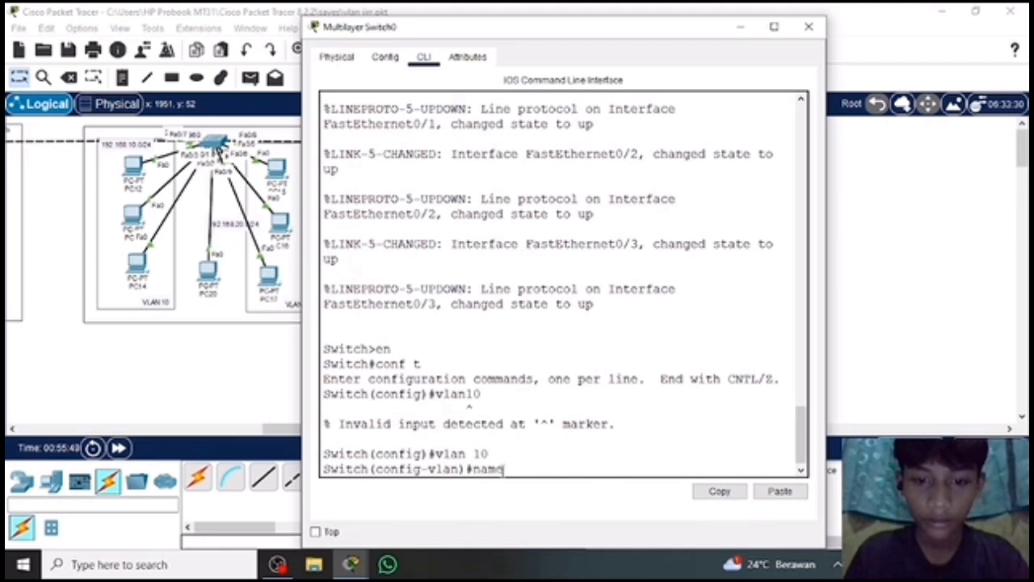
{"action": "key", "text": "BackSpace"}
{"action": "type", "text": "e"}
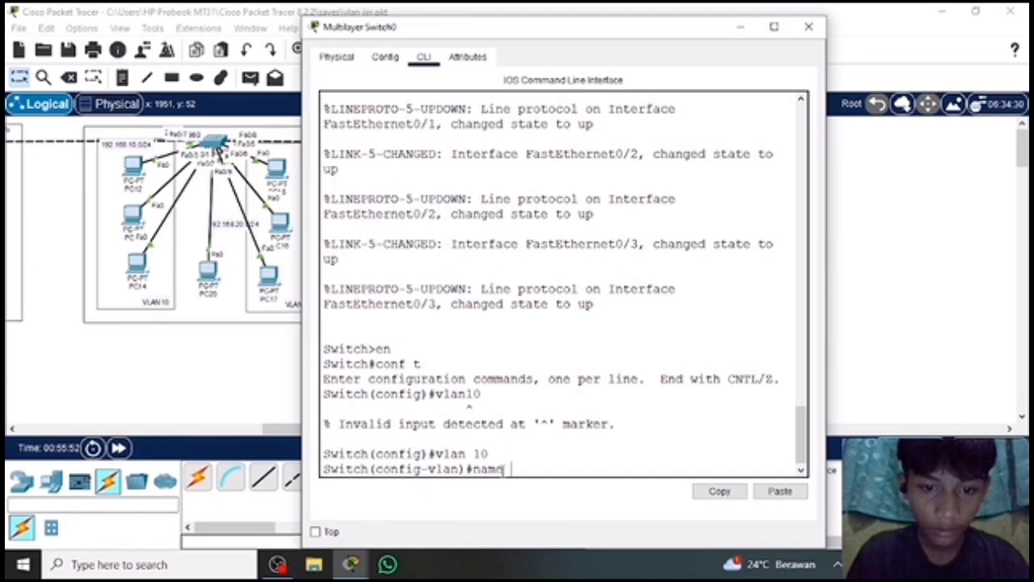
{"action": "type", "text": " pro"}
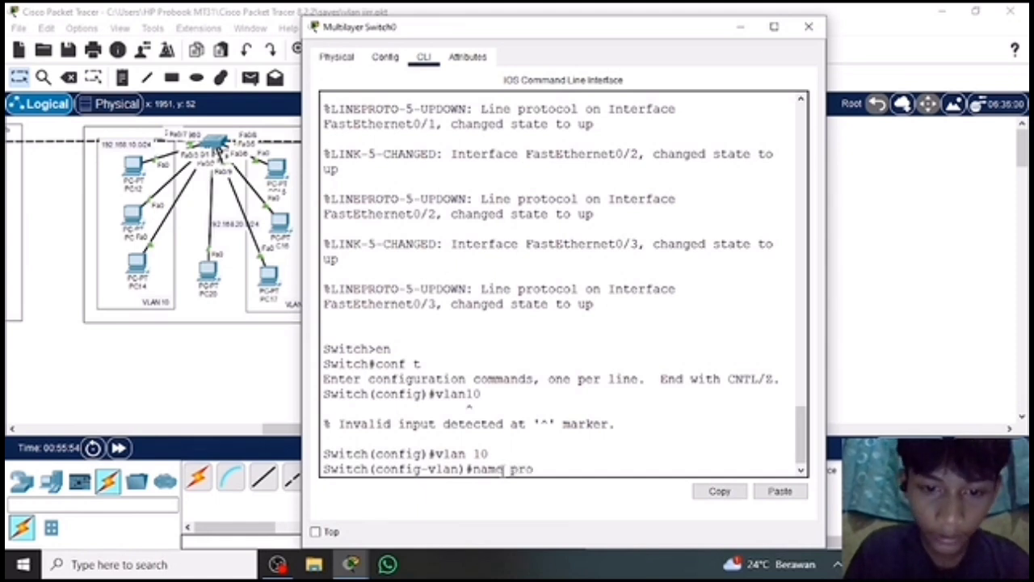
{"action": "type", "text": "gaming"}
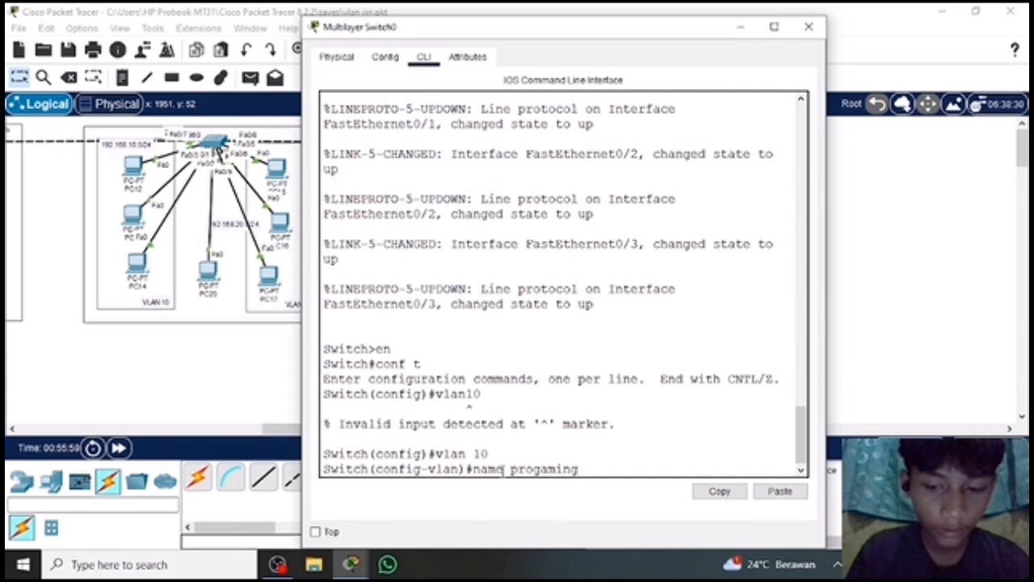
{"action": "key", "text": "Return"}
{"action": "type", "text": "e"}
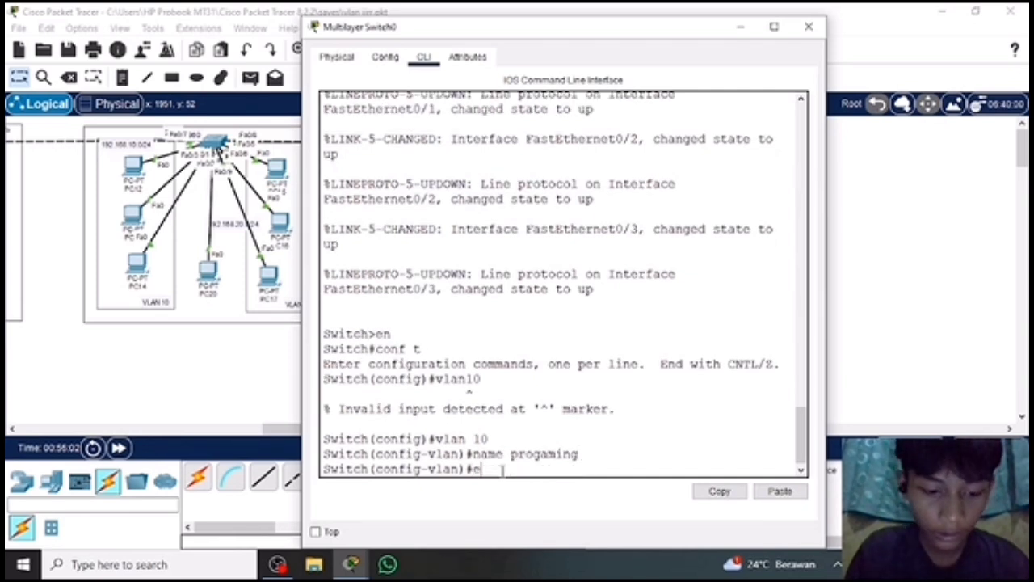
{"action": "type", "text": "x"}
{"action": "key", "text": "Return"}
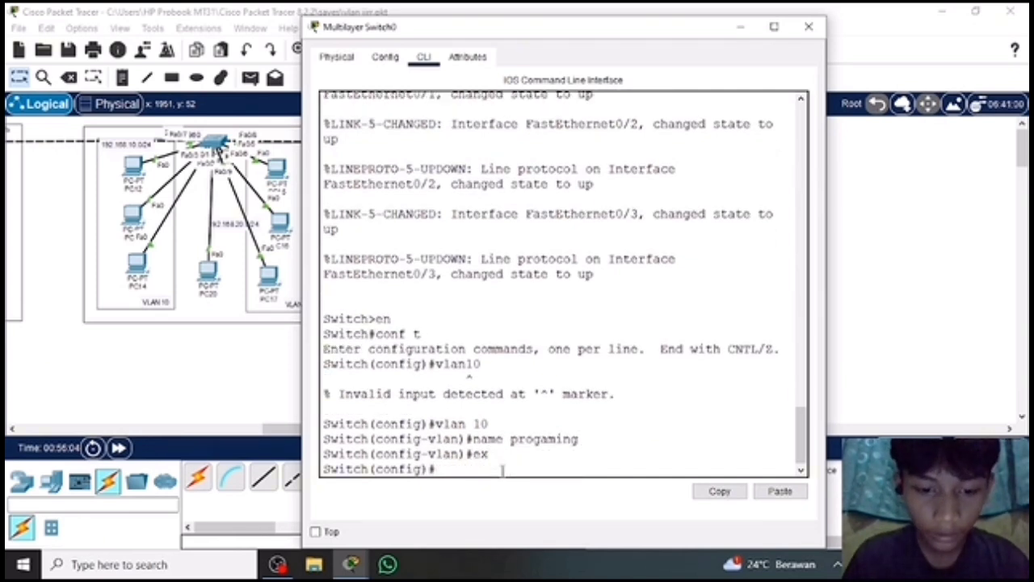
Create VLAN 20 on Multilayer Switch0 and name it marketing.
{"action": "type", "text": "vl"}
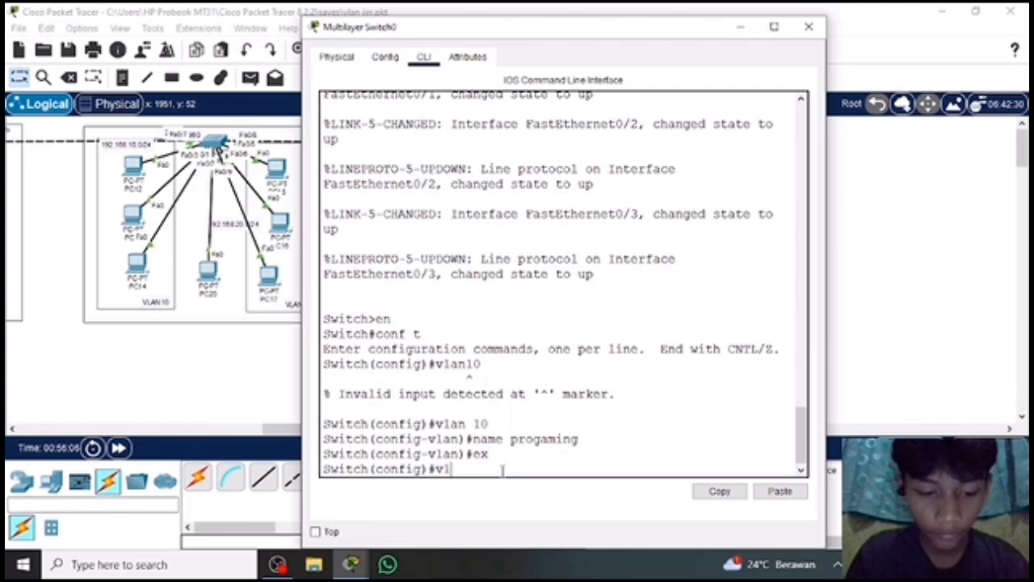
{"action": "type", "text": "an 20"}
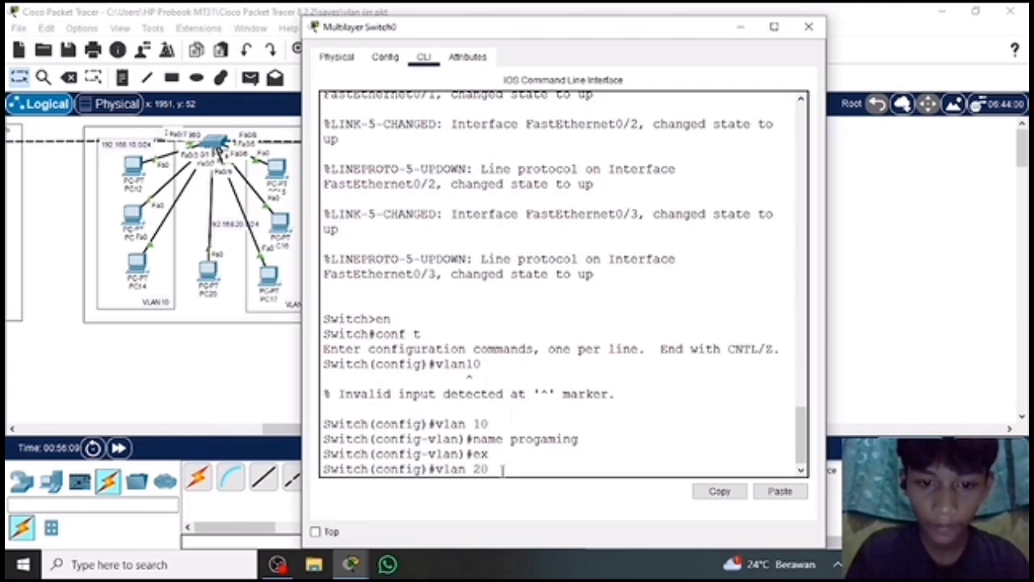
{"action": "key", "text": "Return"}
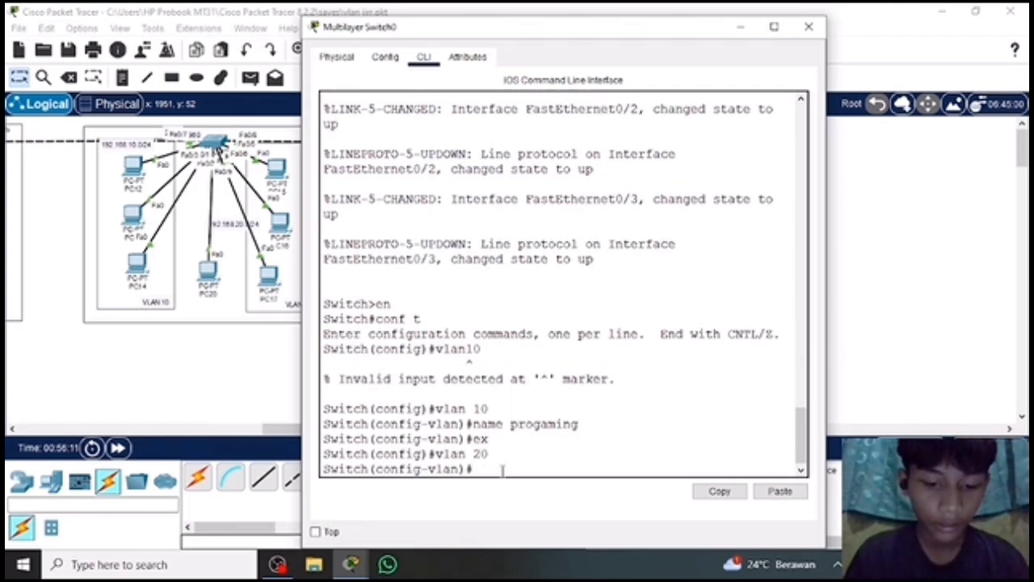
{"action": "type", "text": "name marek"}
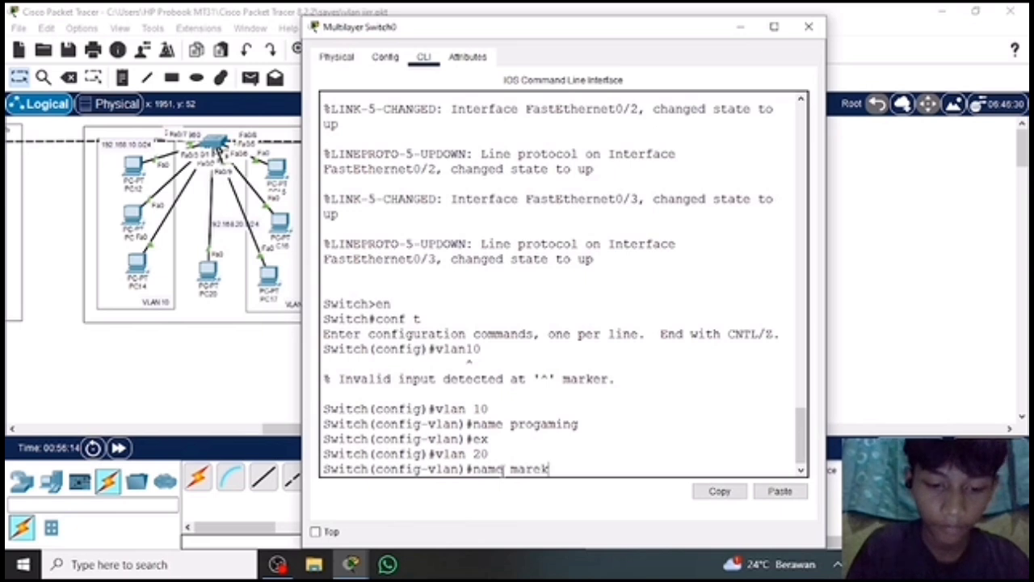
{"action": "type", "text": "etbg"}
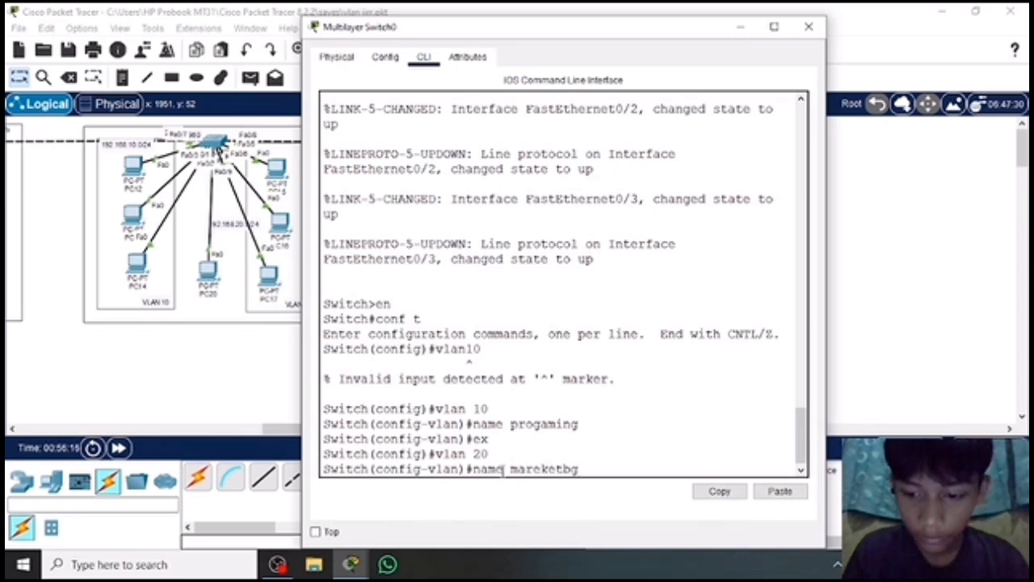
{"action": "key", "text": "BackSpace"}
{"action": "key", "text": "BackSpace"}
{"action": "type", "text": "ing"}
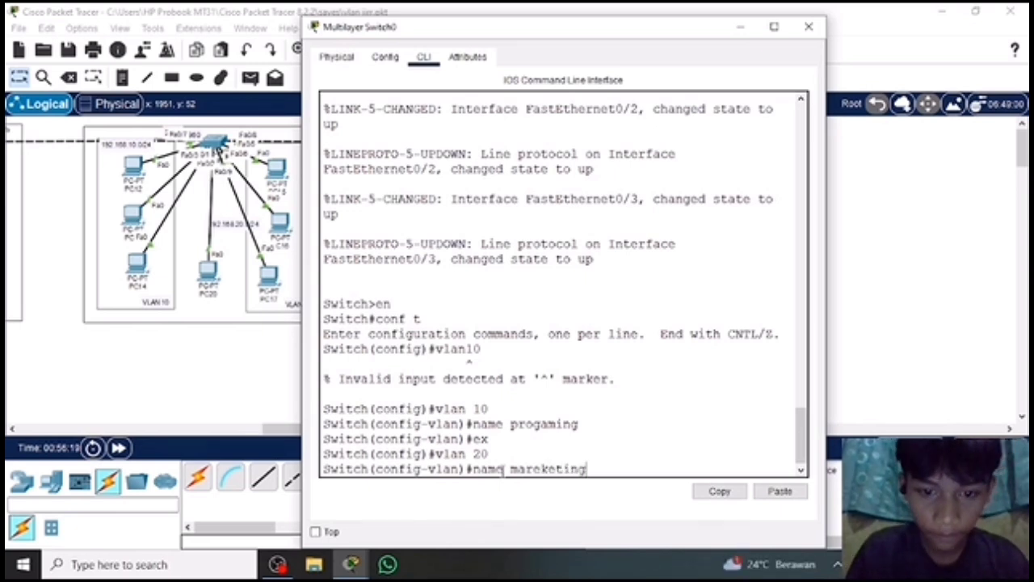
{"action": "key", "text": "BackSpace"}
{"action": "key", "text": "BackSpace"}
{"action": "key", "text": "BackSpace"}
{"action": "key", "text": "BackSpace"}
{"action": "key", "text": "BackSpace"}
{"action": "key", "text": "BackSpace"}
{"action": "key", "text": "BackSpace"}
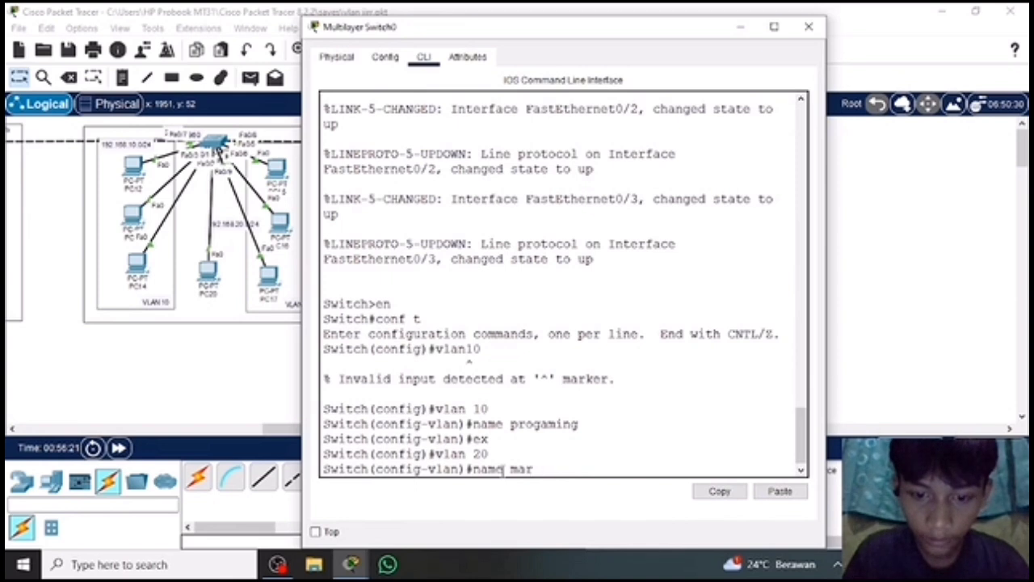
{"action": "type", "text": "keting"}
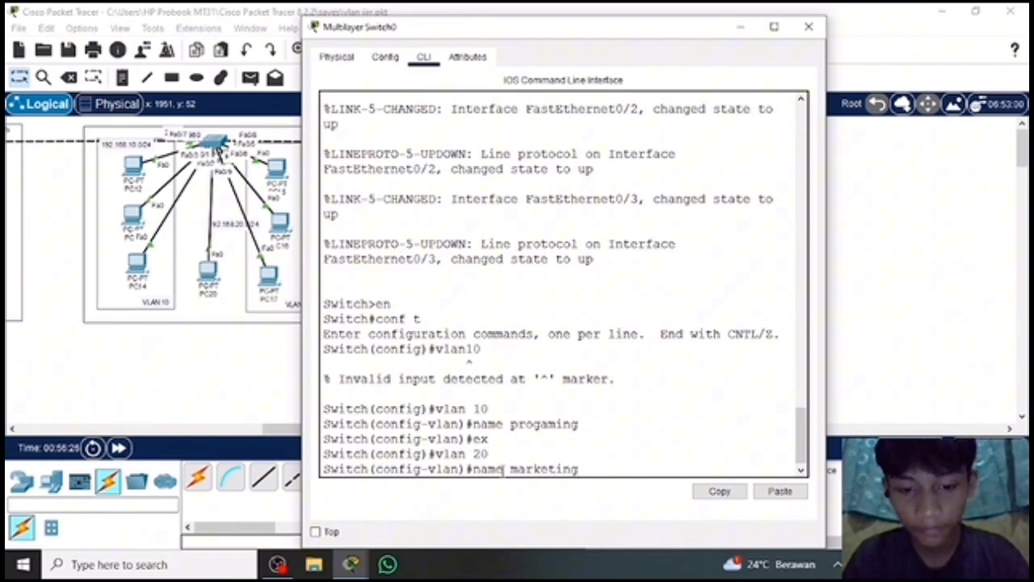
{"action": "key", "text": "Return"}
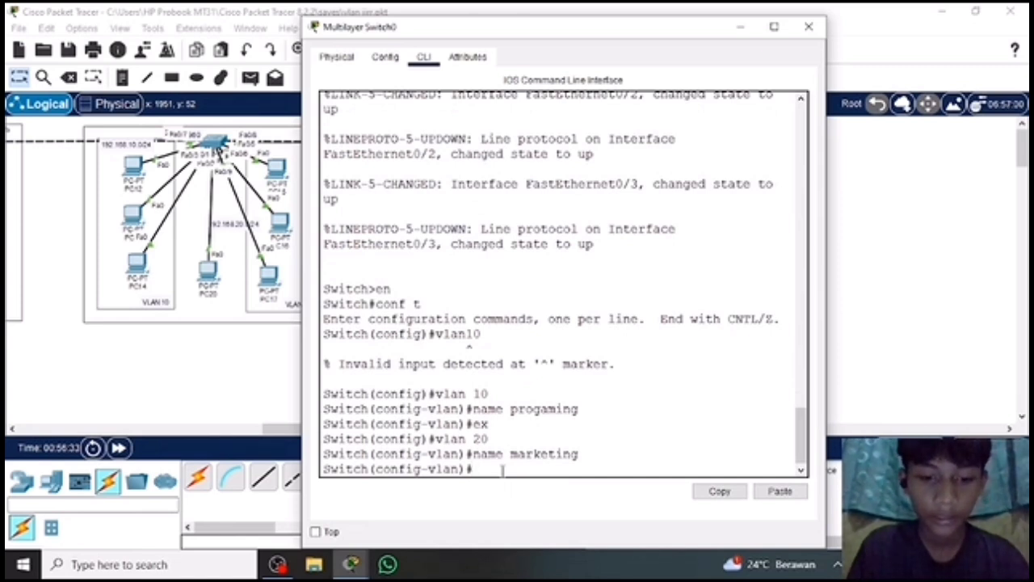
Enter interface fa0/2 and set it to access mode with switchport mode access.
{"action": "type", "text": "int"}
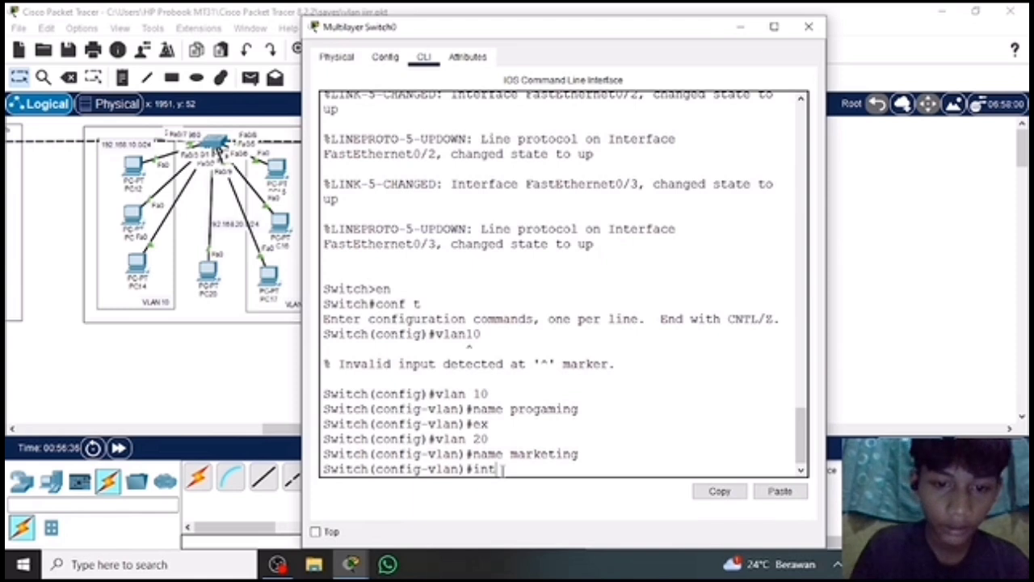
{"action": "type", "text": " fa"}
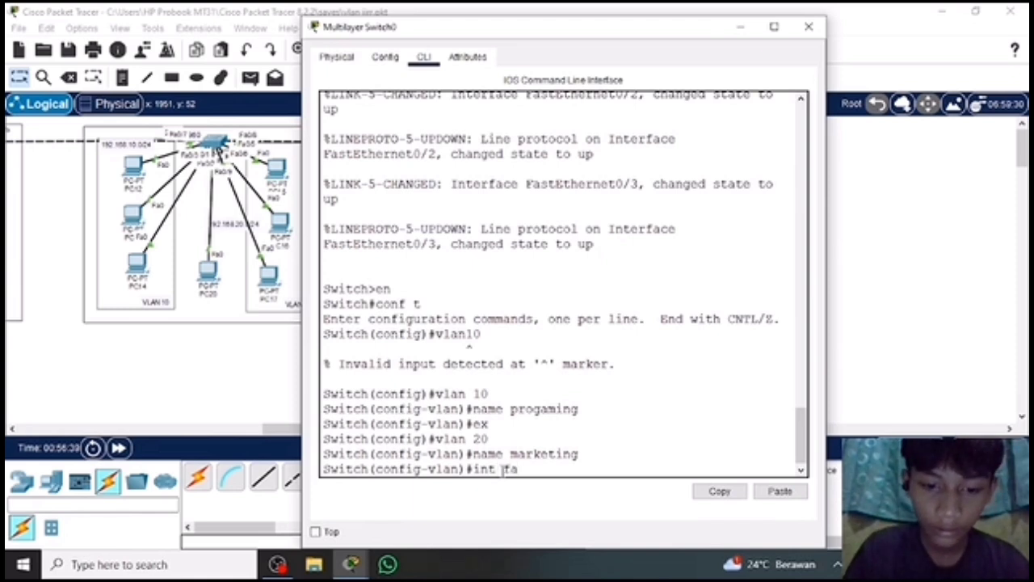
{"action": "type", "text": "0/2"}
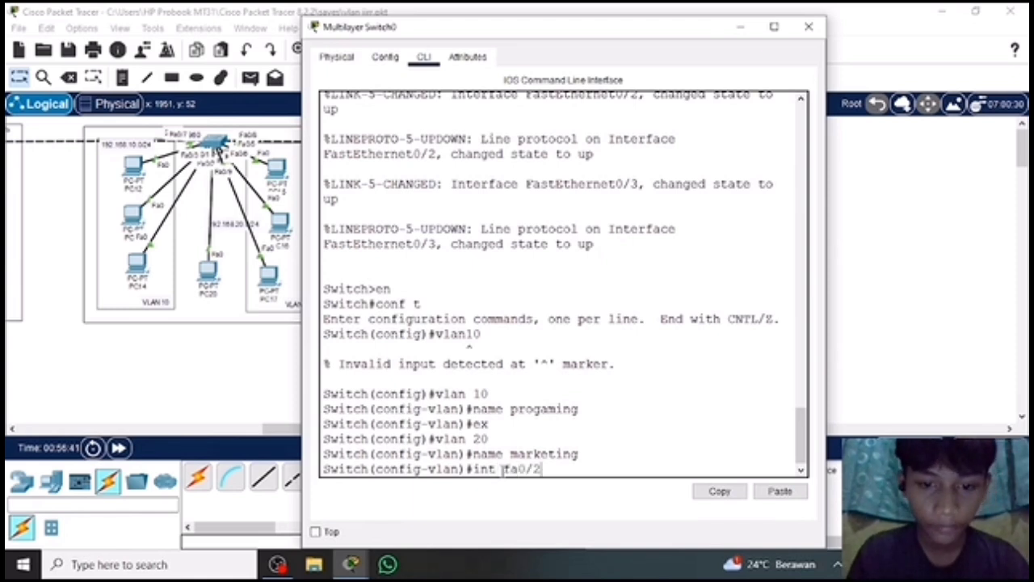
{"action": "key", "text": "Return"}
{"action": "type", "text": "swi"}
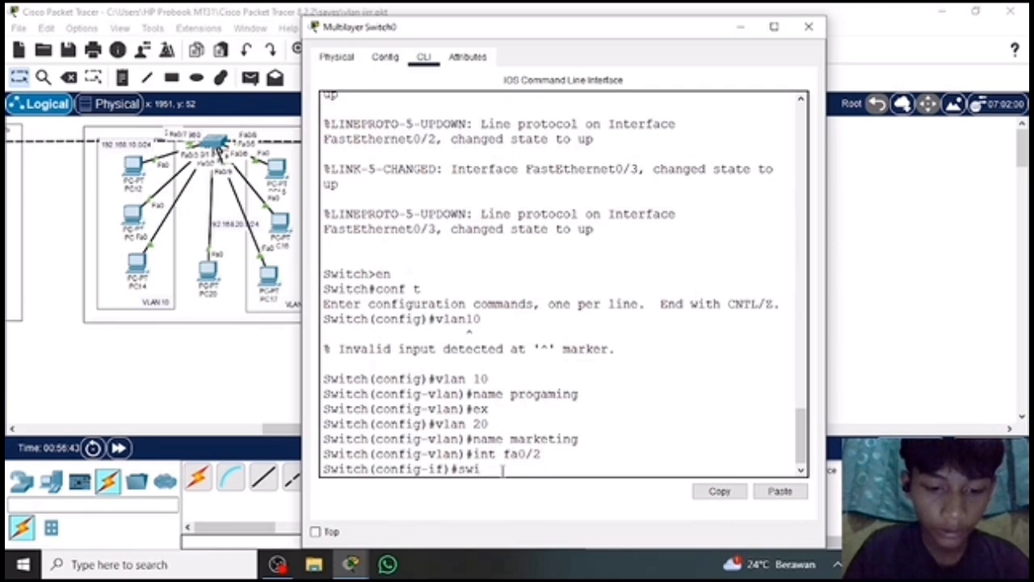
{"action": "type", "text": "tchport"}
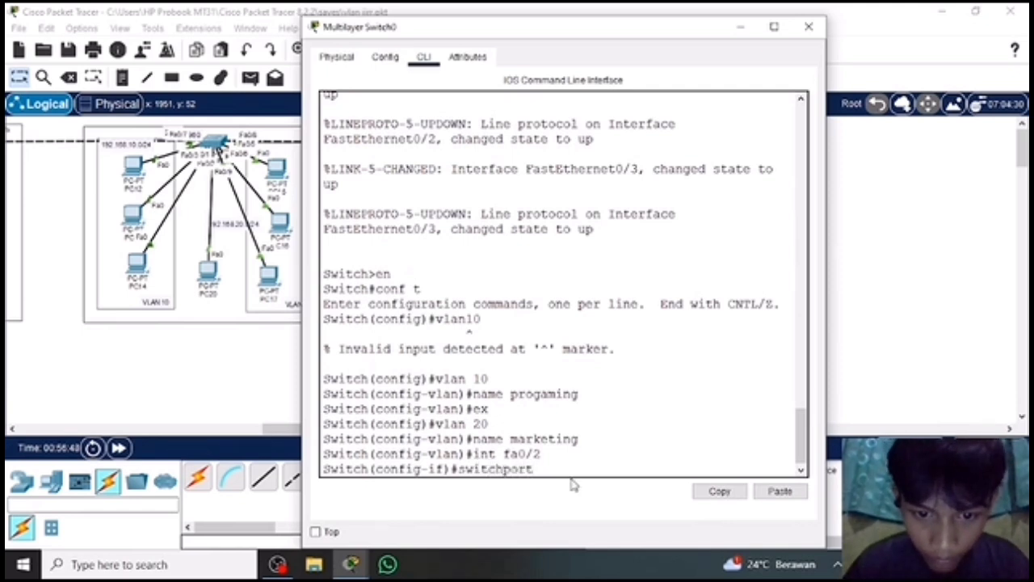
{"action": "type", "text": " mode ac"}
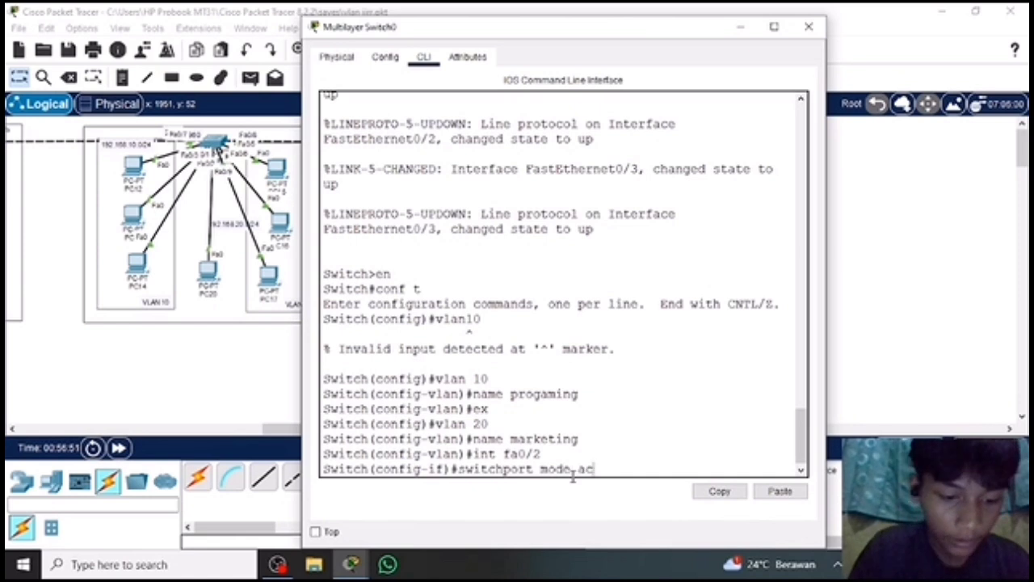
{"action": "type", "text": "cess"}
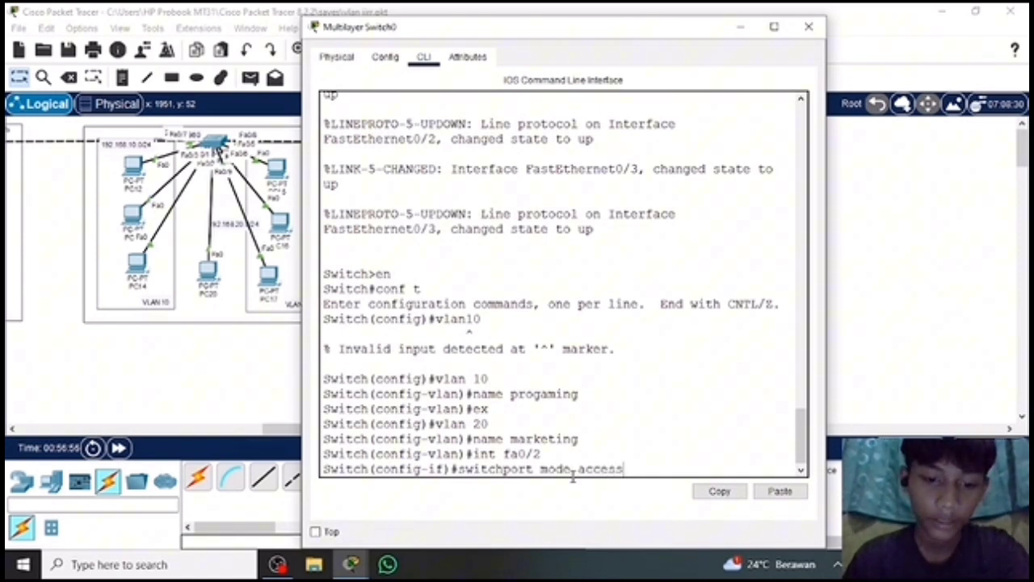
{"action": "key", "text": "Return"}
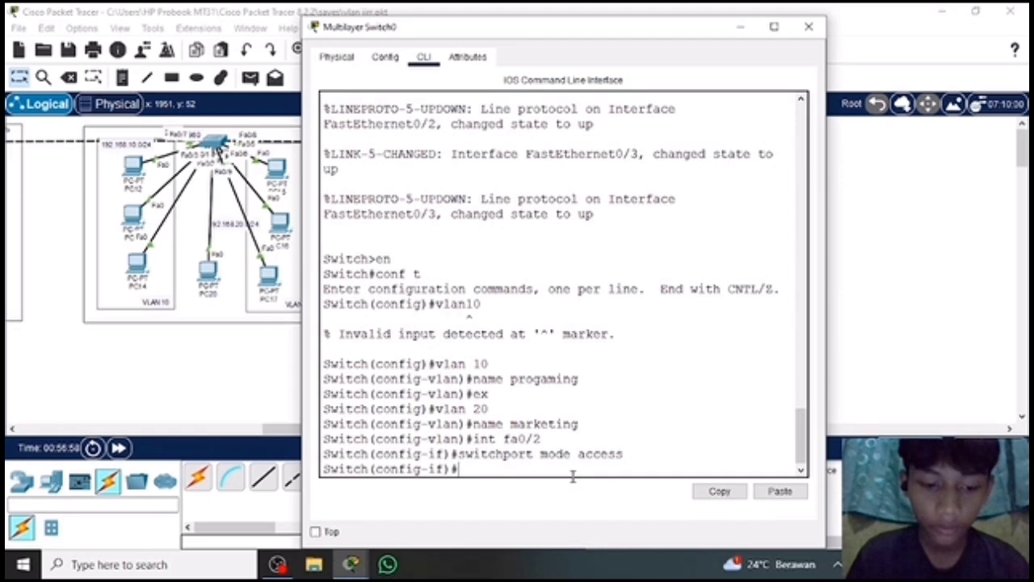
Assign interface fa0/2 to VLAN 10 with switchport access vlan 10 and leave interface configuration with ex.
{"action": "type", "text": "swi"}
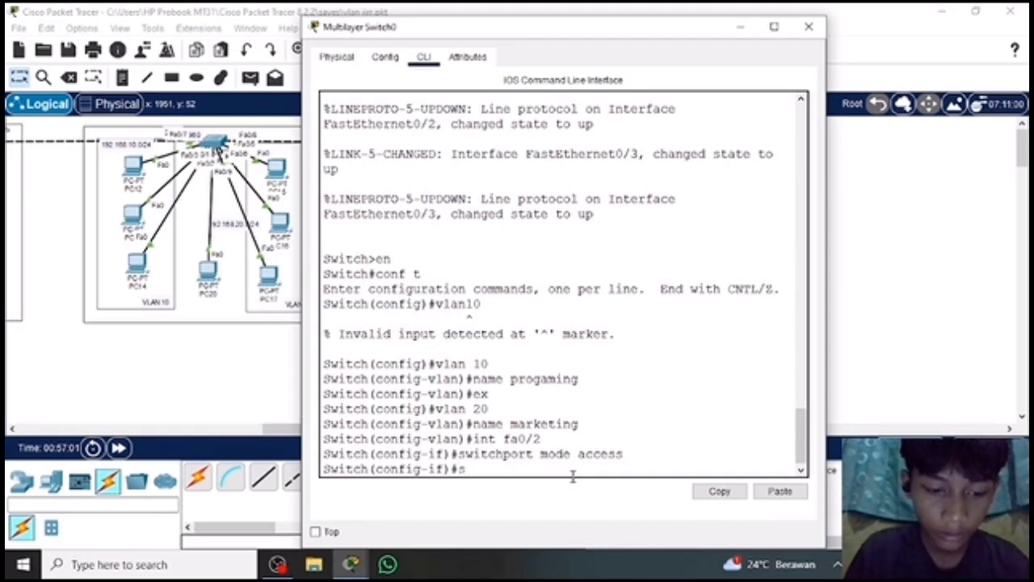
{"action": "type", "text": "tchpor"}
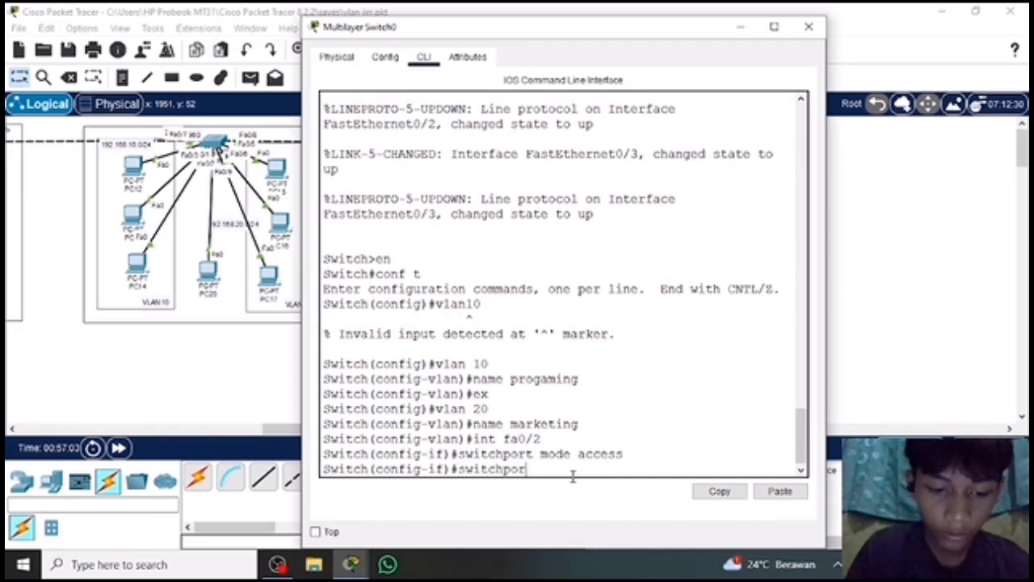
{"action": "type", "text": "t ac"}
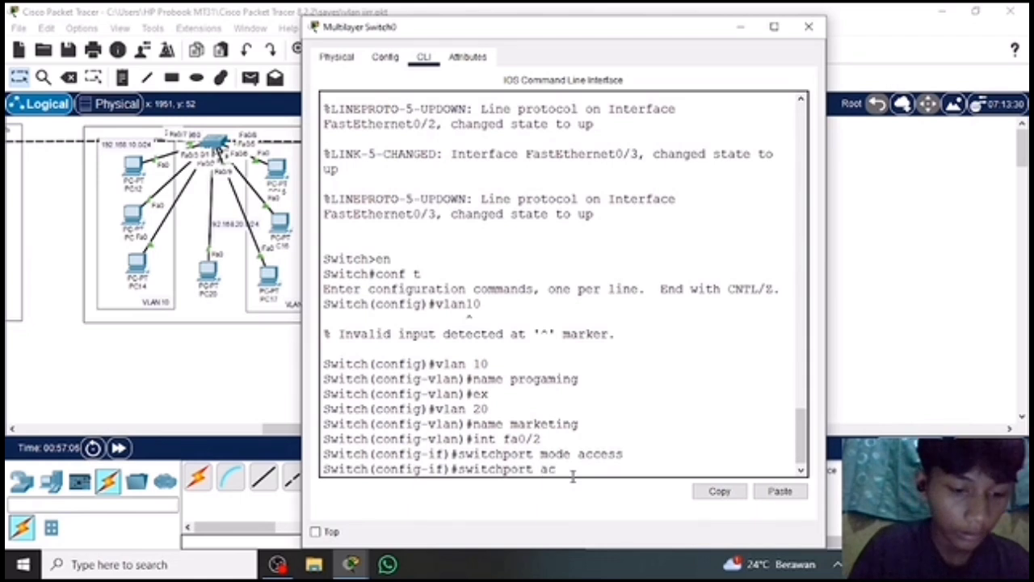
{"action": "type", "text": "cess vlan 10"}
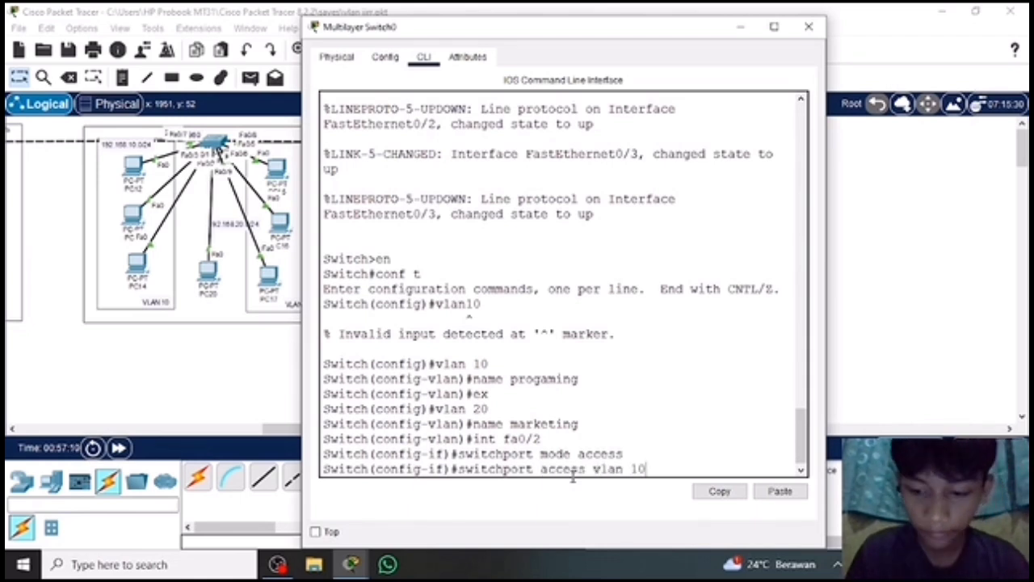
{"action": "key", "text": "Return"}
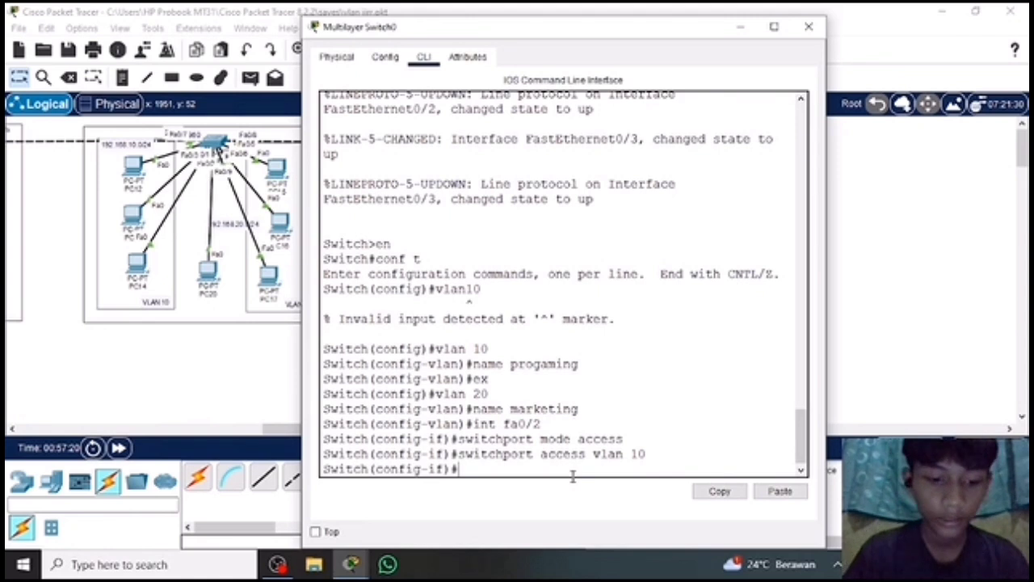
{"action": "type", "text": "ex"}
{"action": "key", "text": "Return"}
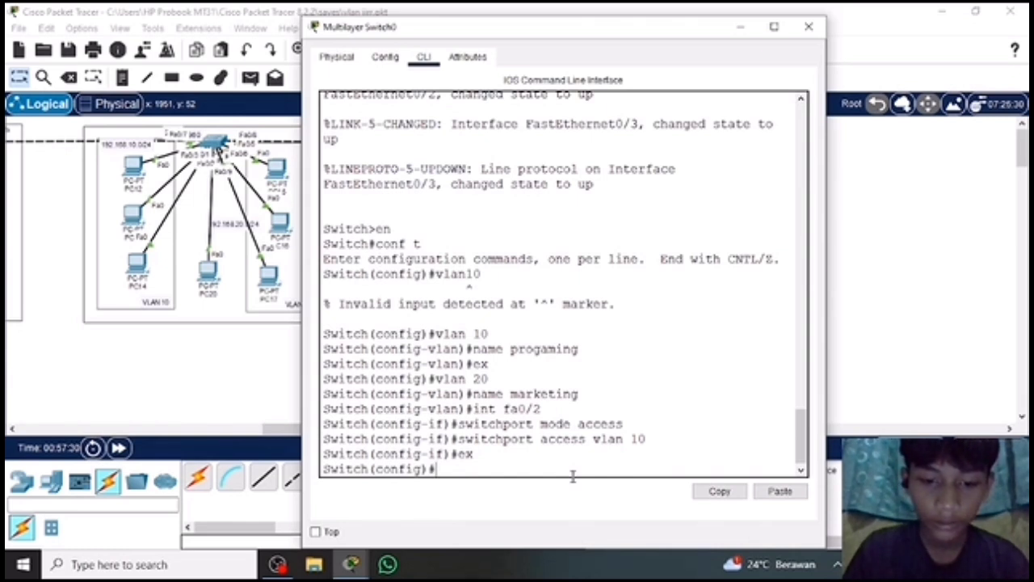
Enter configuration of interface fa0/3 on Multilayer Switch0.
{"action": "type", "text": "interface"}
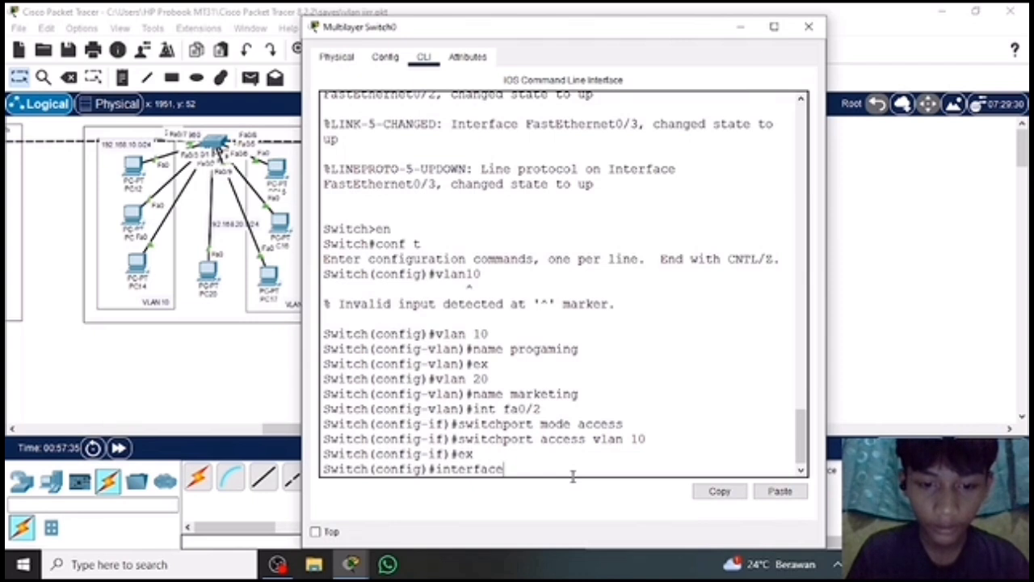
{"action": "type", "text": "0/3"}
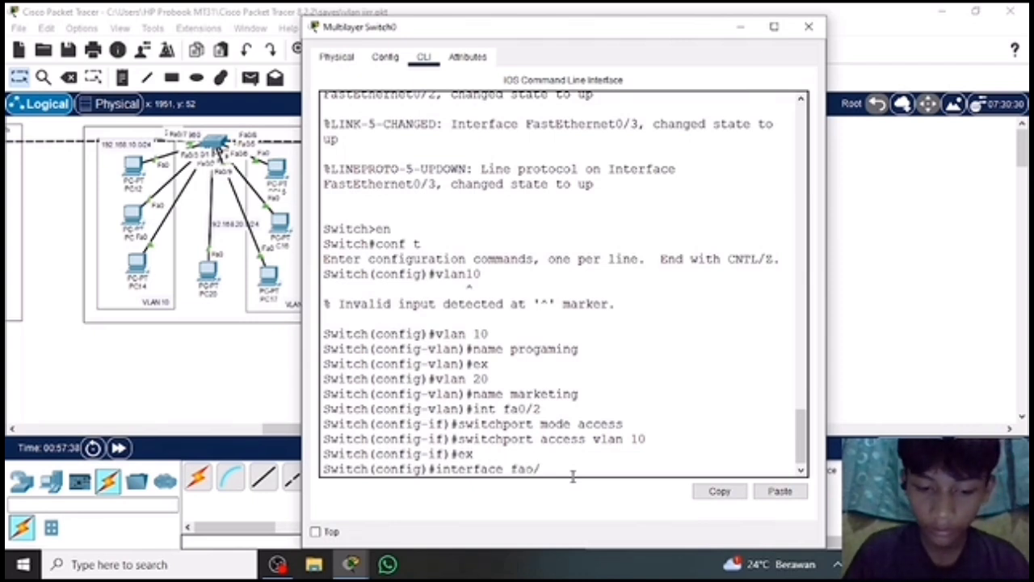
{"action": "key", "text": "BackSpace"}
{"action": "key", "text": "BackSpace"}
{"action": "key", "text": "BackSpace"}
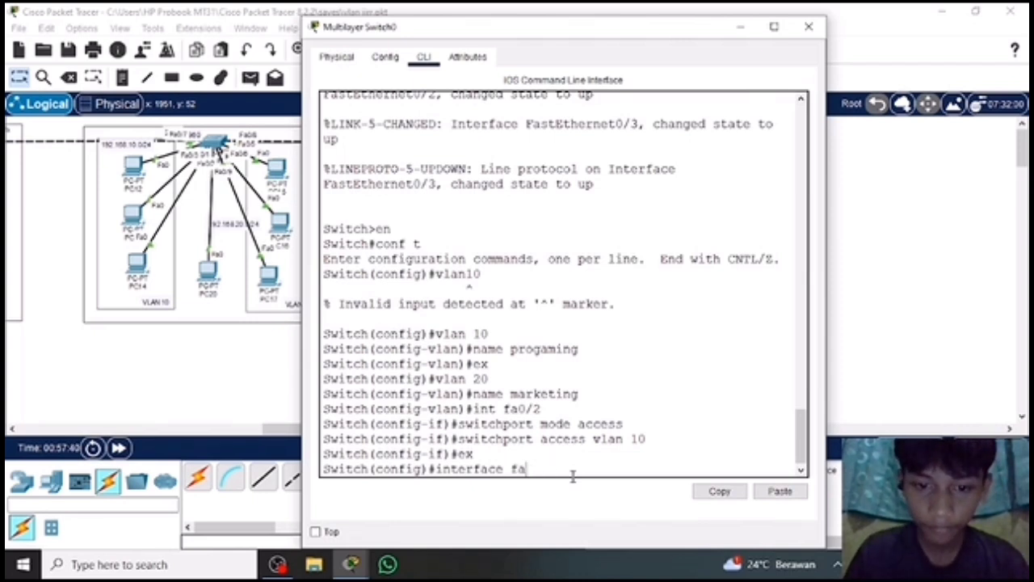
{"action": "type", "text": "0/3"}
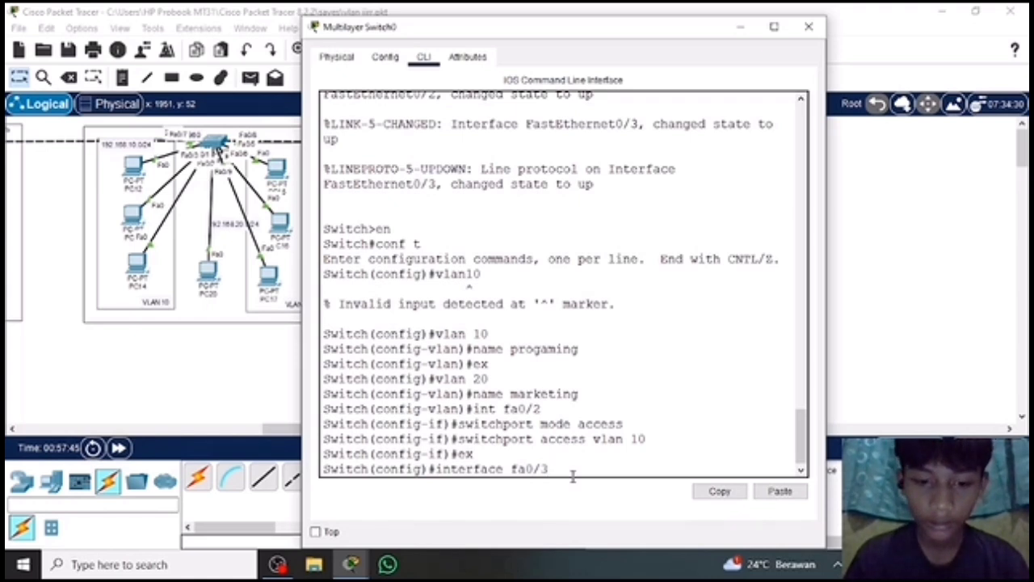
{"action": "key", "text": "Return"}
Set interface fa0/3 to access mode with switchport mode access.
{"action": "type", "text": "switch"}
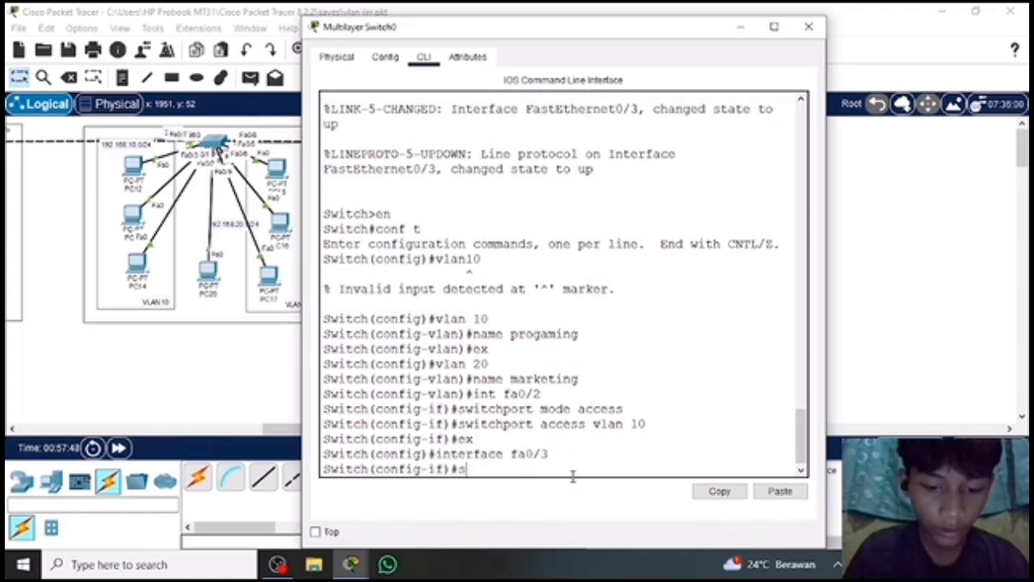
{"action": "type", "text": "por"}
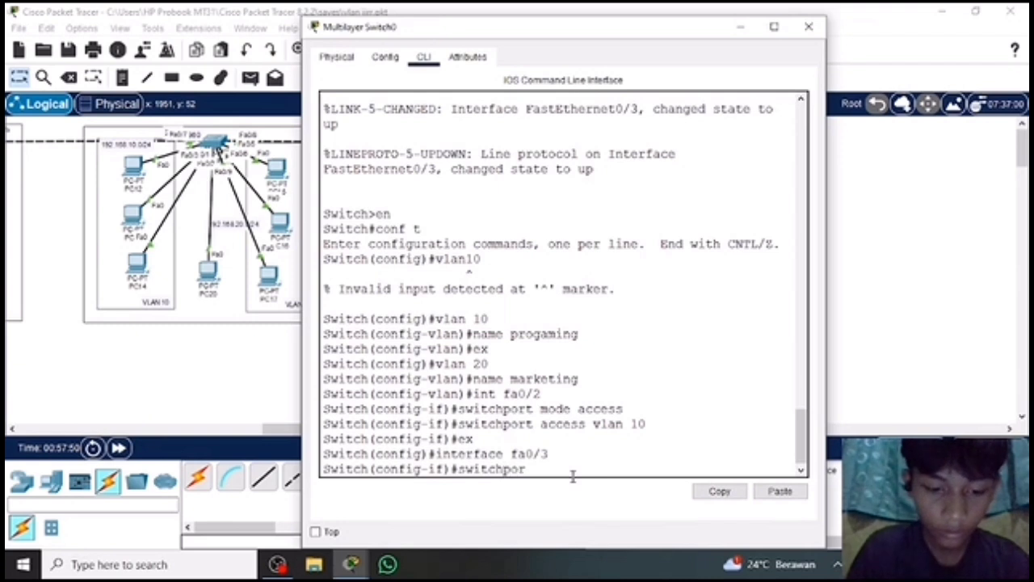
{"action": "type", "text": "t mod"}
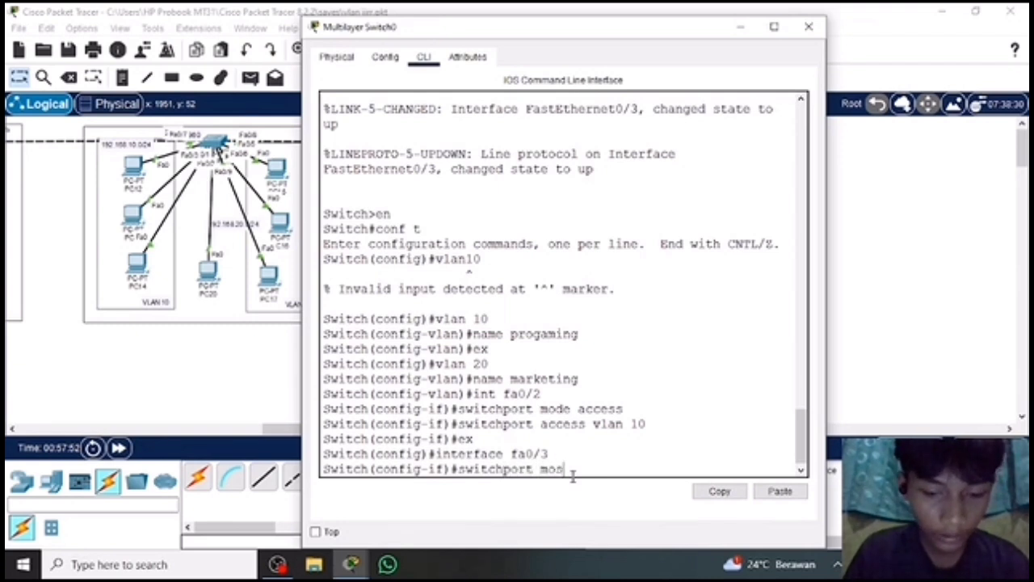
{"action": "key", "text": "BackSpace"}
{"action": "type", "text": "de access"}
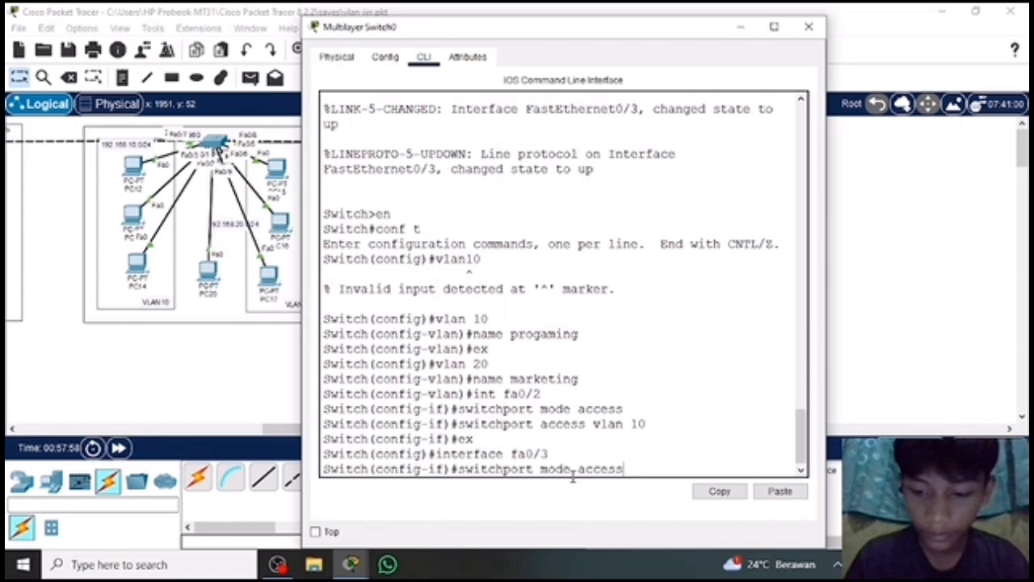
{"action": "key", "text": "Return"}
Assign interface fa0/3 to VLAN 20 with switchport access vlan 20 and exit to global configuration mode with ex.
{"action": "type", "text": "switch"}
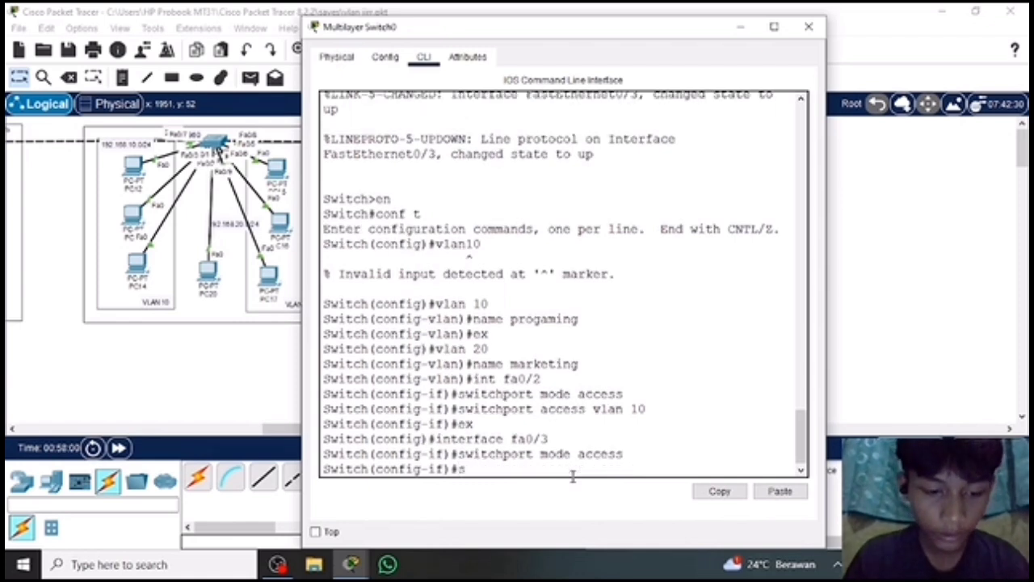
{"action": "type", "text": "port"}
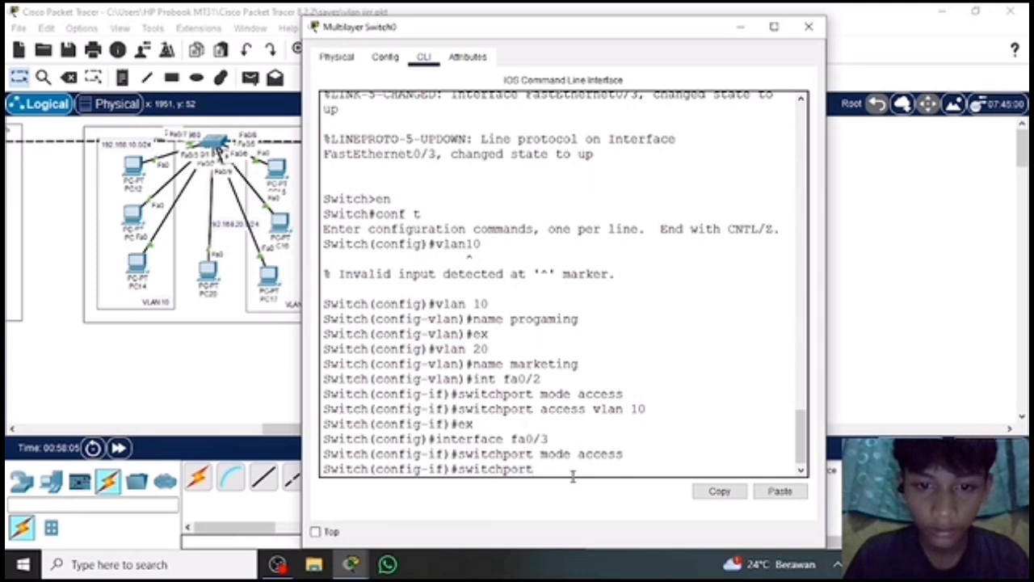
{"action": "type", "text": " ac"}
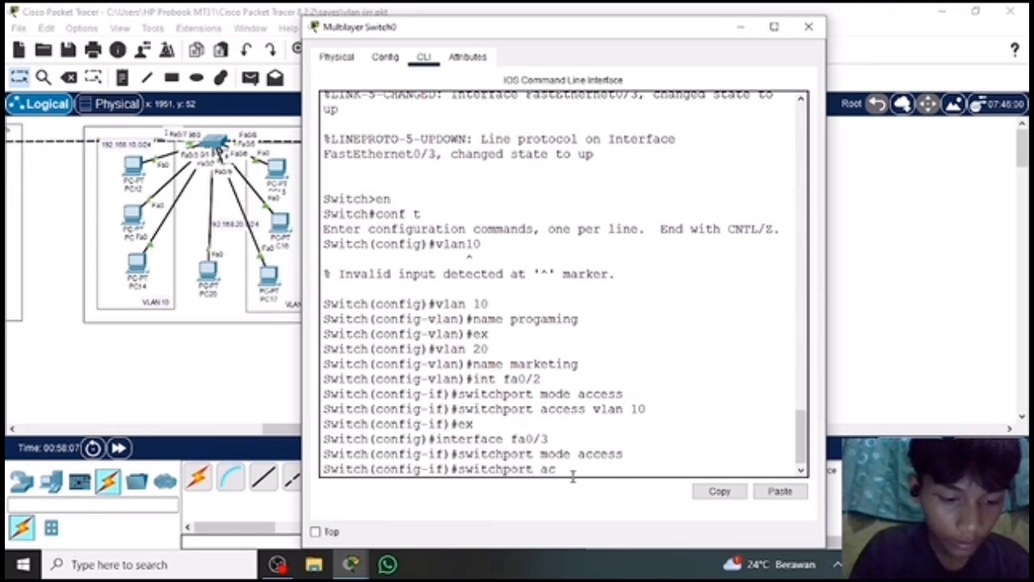
{"action": "type", "text": "cess"}
{"action": "type", "text": " vla"}
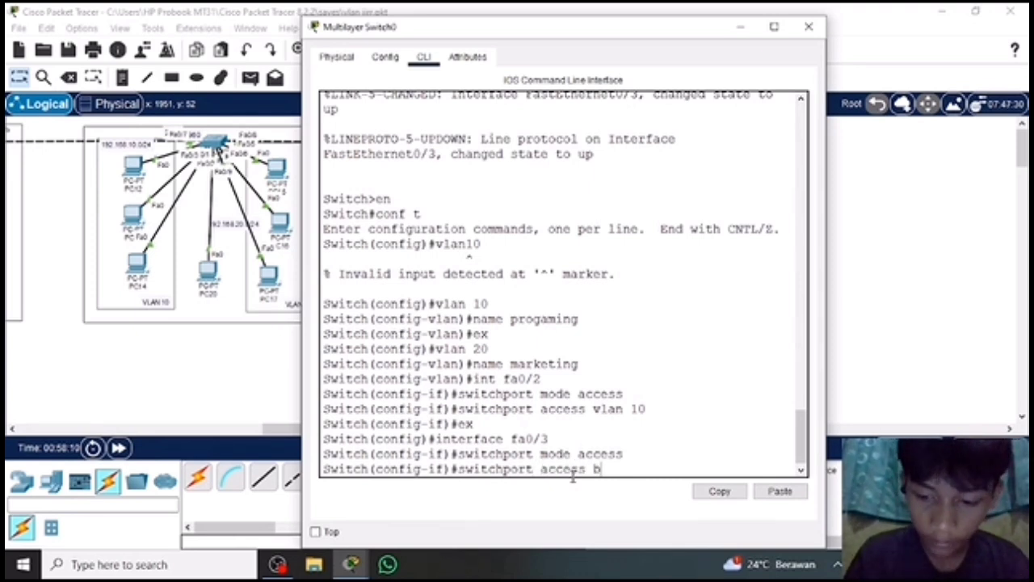
{"action": "type", "text": "n 20"}
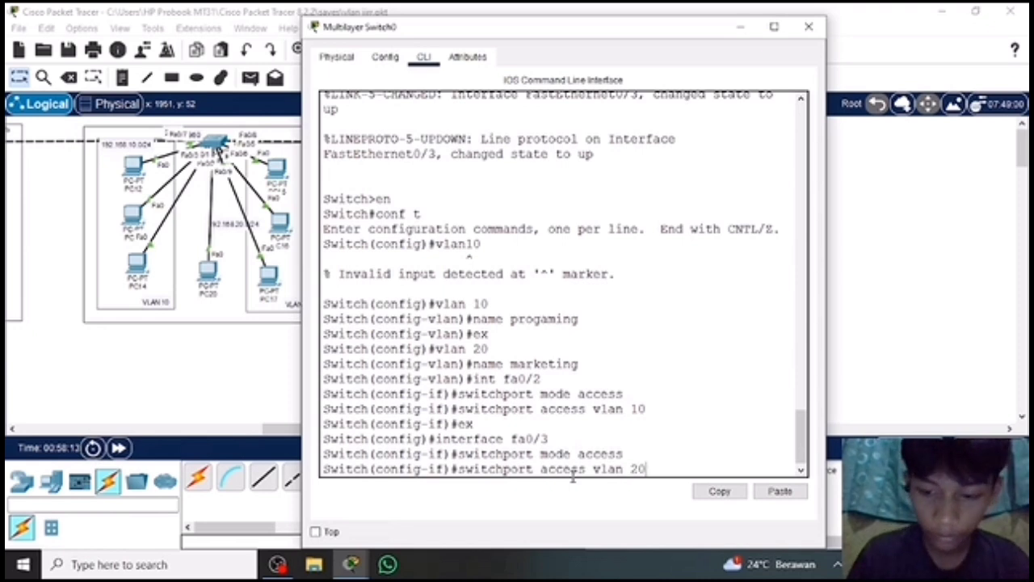
{"action": "key", "text": "Return"}
{"action": "type", "text": "ex"}
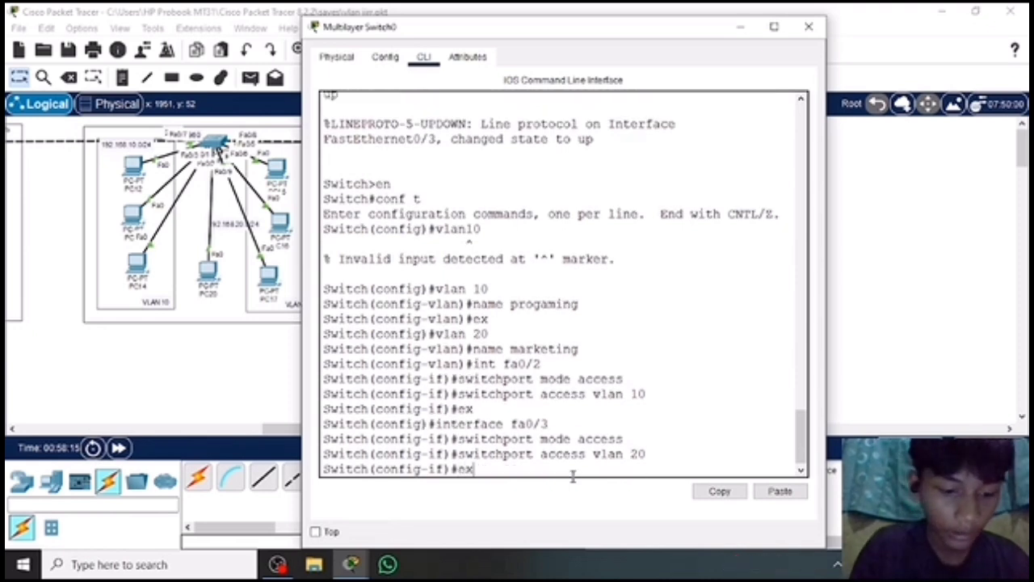
{"action": "key", "text": "Return"}
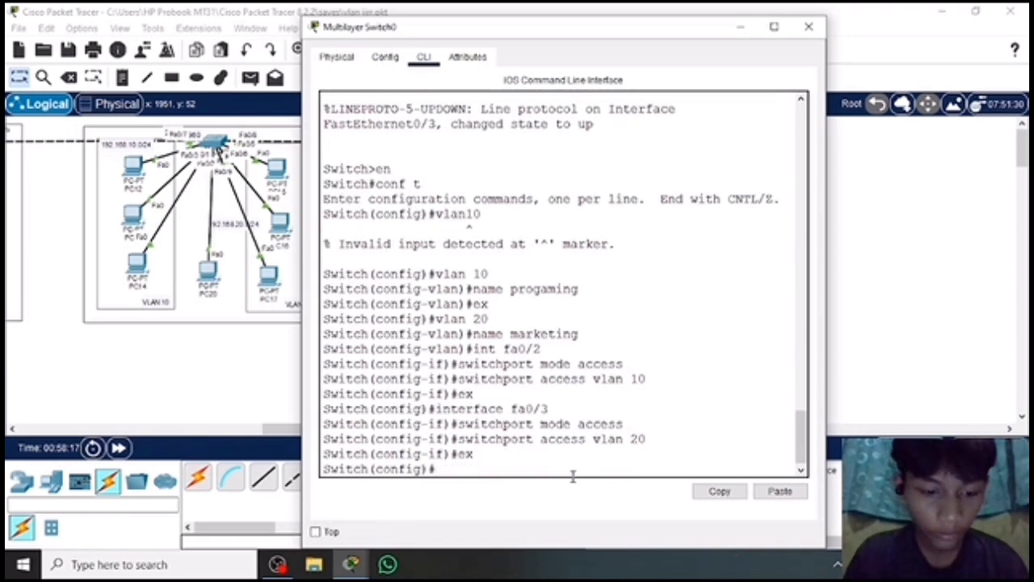
Display the VLAN summary of Multilayer Switch0 with do show vlan brief to check the port assignments.
{"action": "type", "text": "do show"}
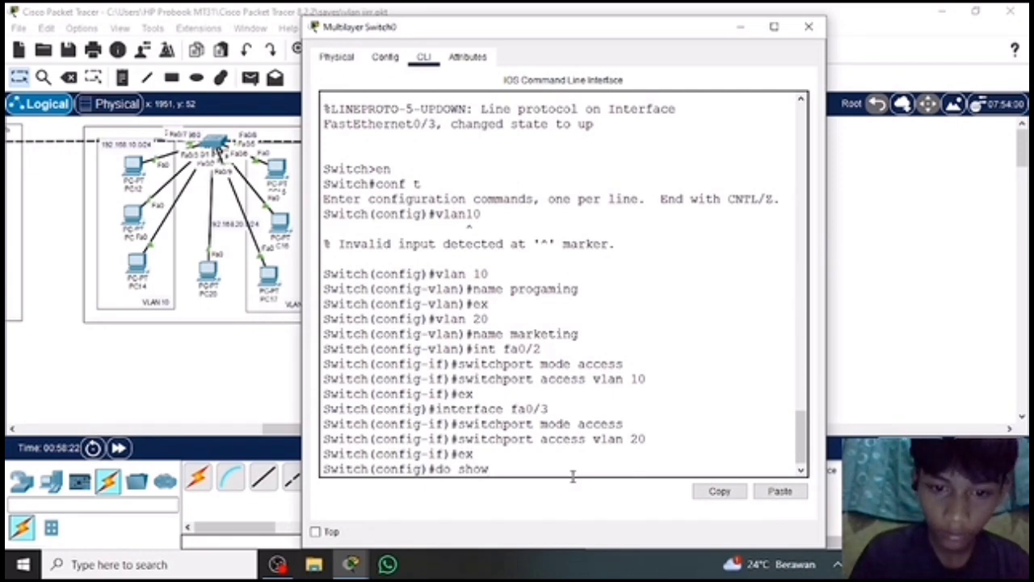
{"action": "key", "text": "BackSpace"}
{"action": "key", "text": "BackSpace"}
{"action": "type", "text": "w v"}
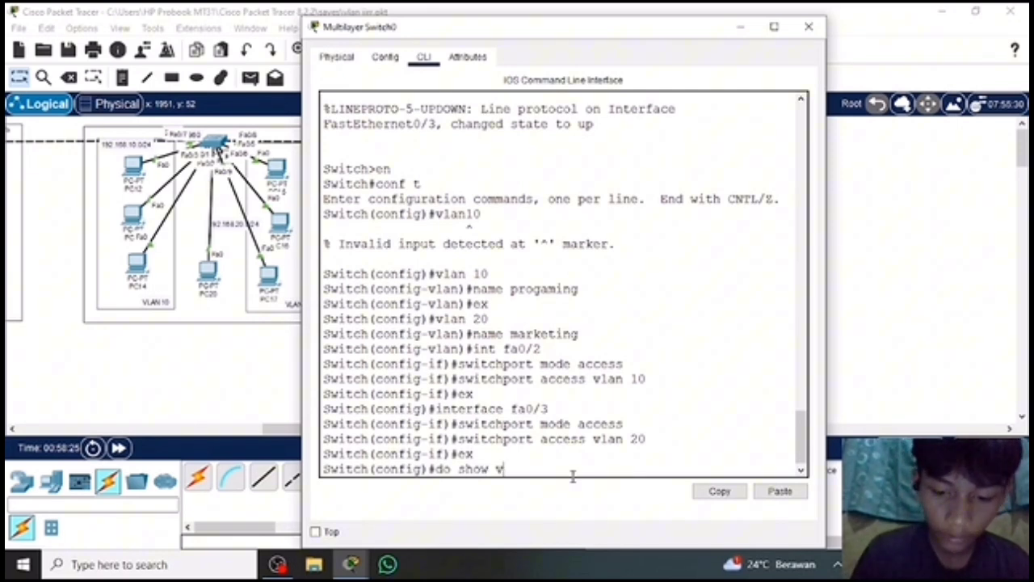
{"action": "type", "text": "lan brief"}
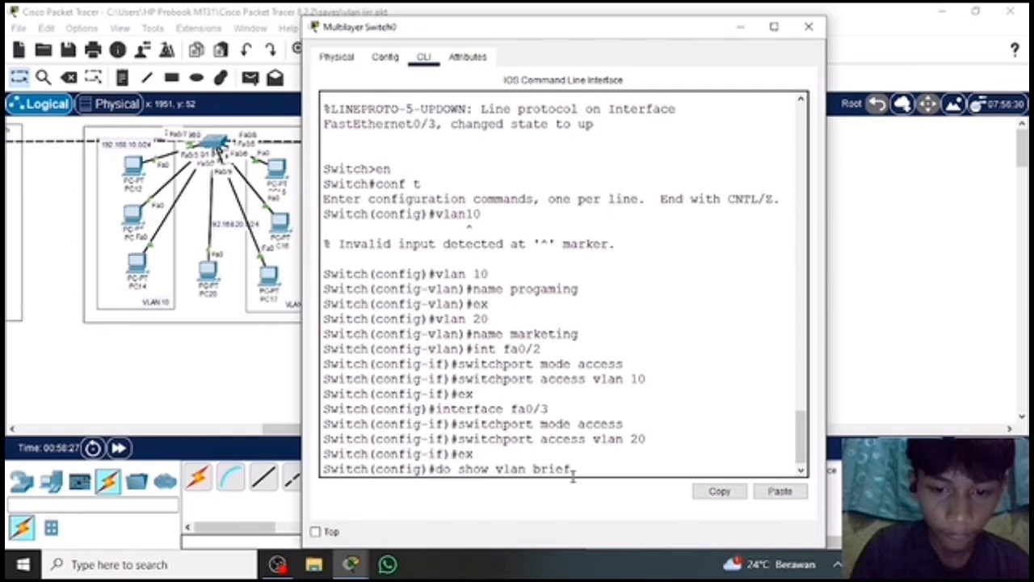
{"action": "key", "text": "Return"}
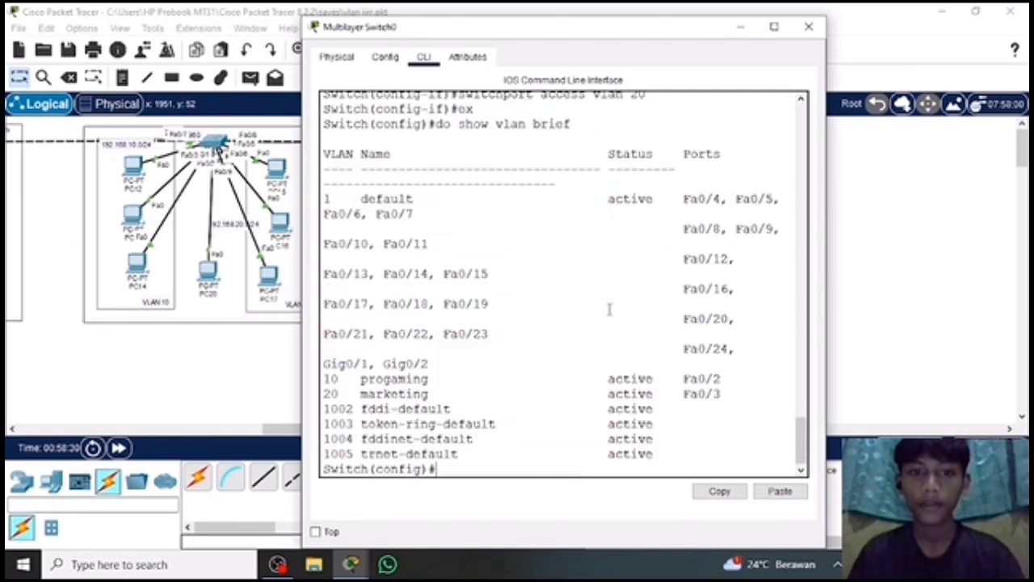
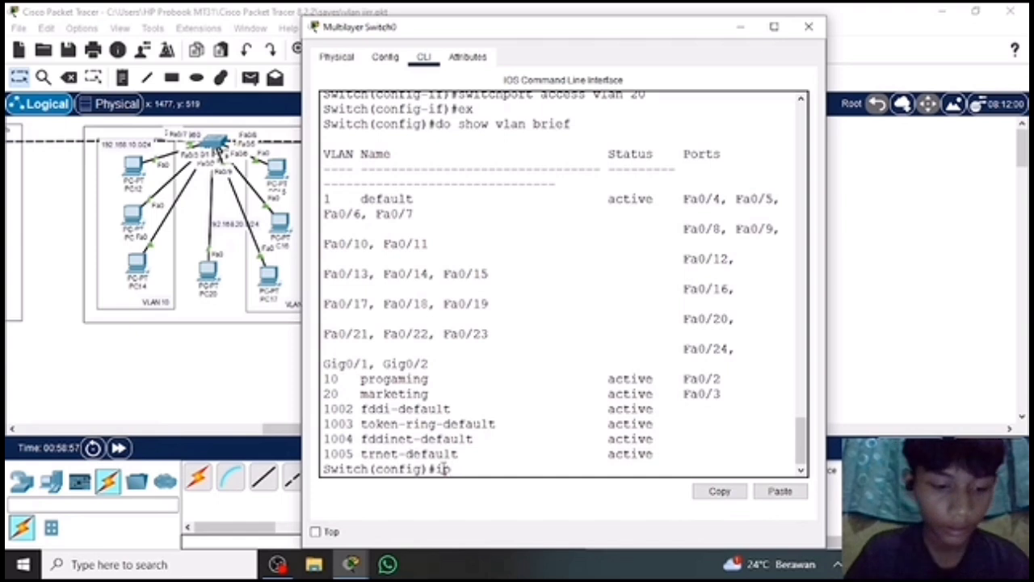
{"action": "type", "text": "address"}
{"action": "key", "text": "BackSpace"}
{"action": "key", "text": "BackSpace"}
{"action": "key", "text": "BackSpace"}
{"action": "key", "text": "BackSpace"}
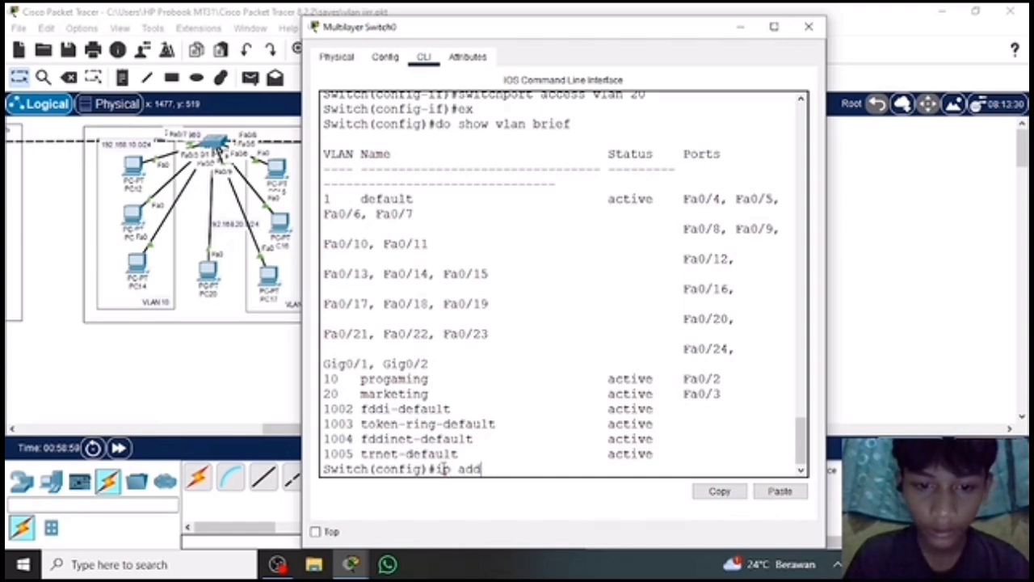
{"action": "type", "text": "ress"}
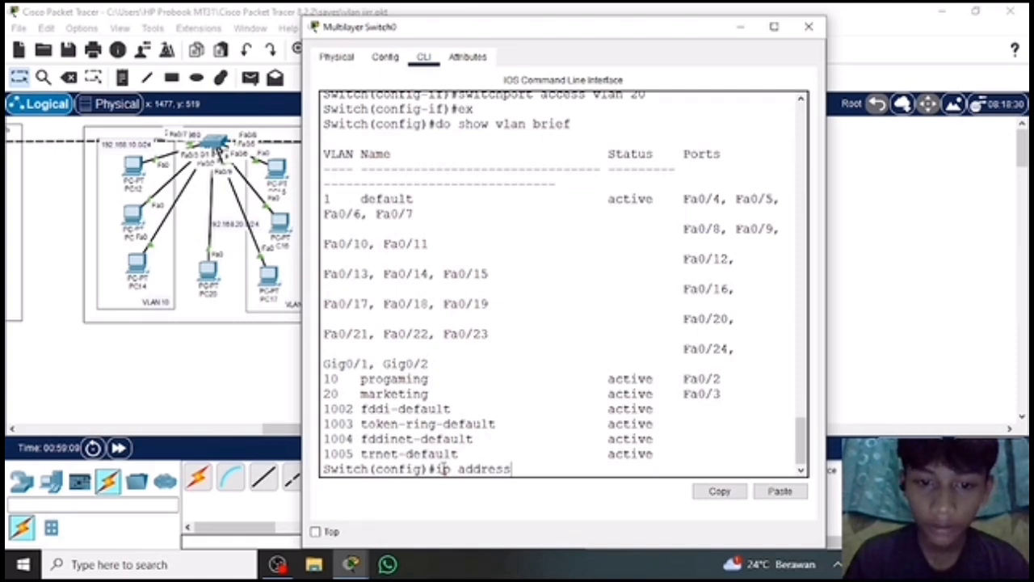
{"action": "key", "text": "BackSpace"}
{"action": "key", "text": "BackSpace"}
{"action": "key", "text": "BackSpace"}
{"action": "key", "text": "BackSpace"}
{"action": "key", "text": "BackSpace"}
{"action": "key", "text": "BackSpace"}
{"action": "key", "text": "BackSpace"}
{"action": "key", "text": "BackSpace"}
{"action": "key", "text": "BackSpace"}
{"action": "key", "text": "BackSpace"}
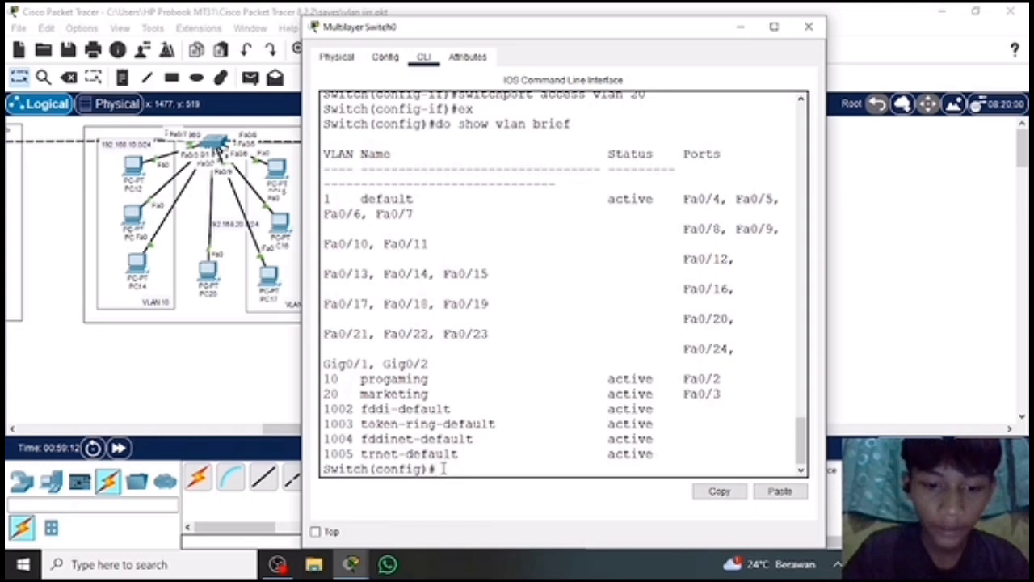
Enter configuration of the VLAN 10 interface on Multilayer Switch0 with int vlan 10.
{"action": "type", "text": "int"}
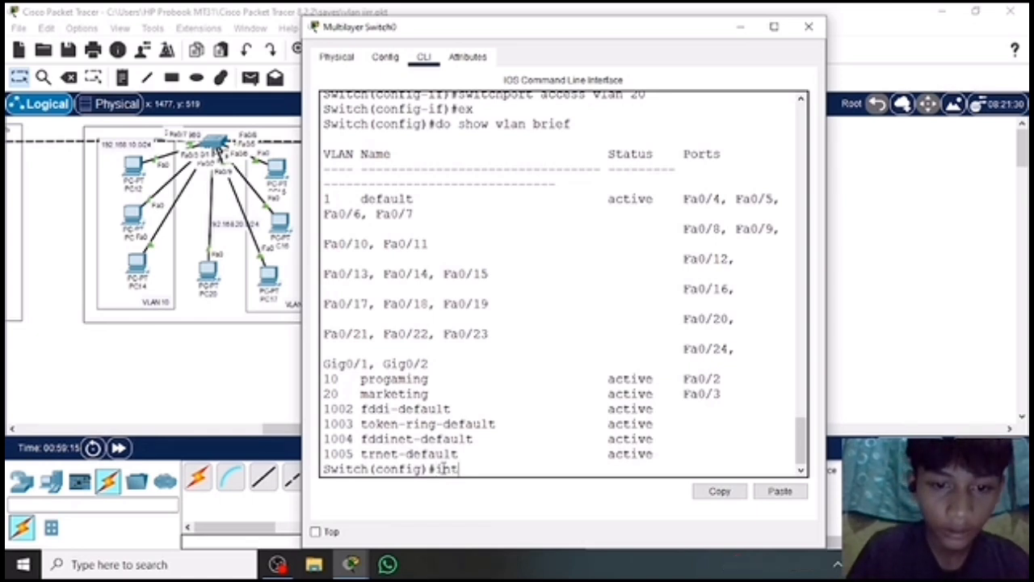
{"action": "type", "text": " v"}
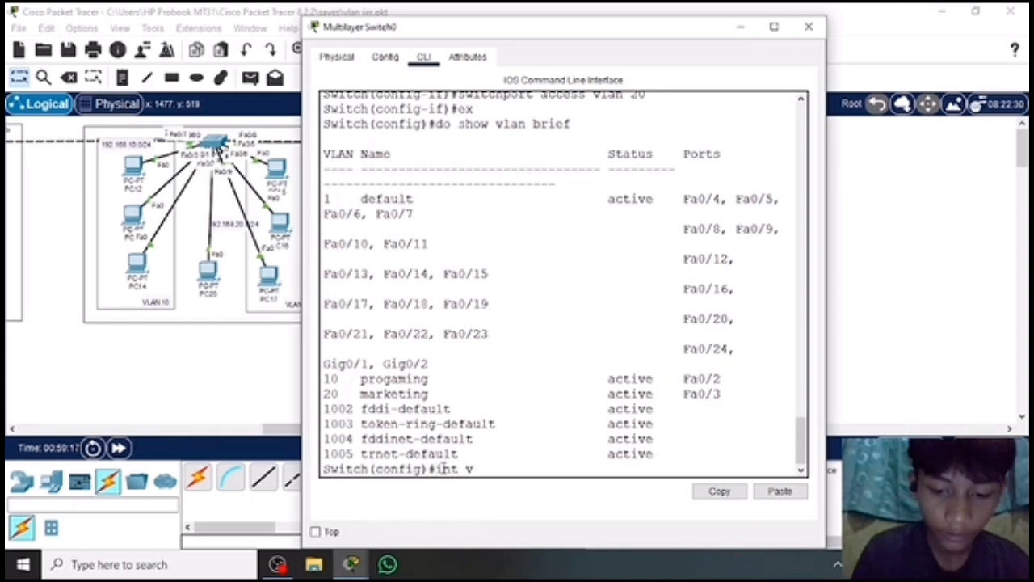
{"action": "type", "text": "lan 10"}
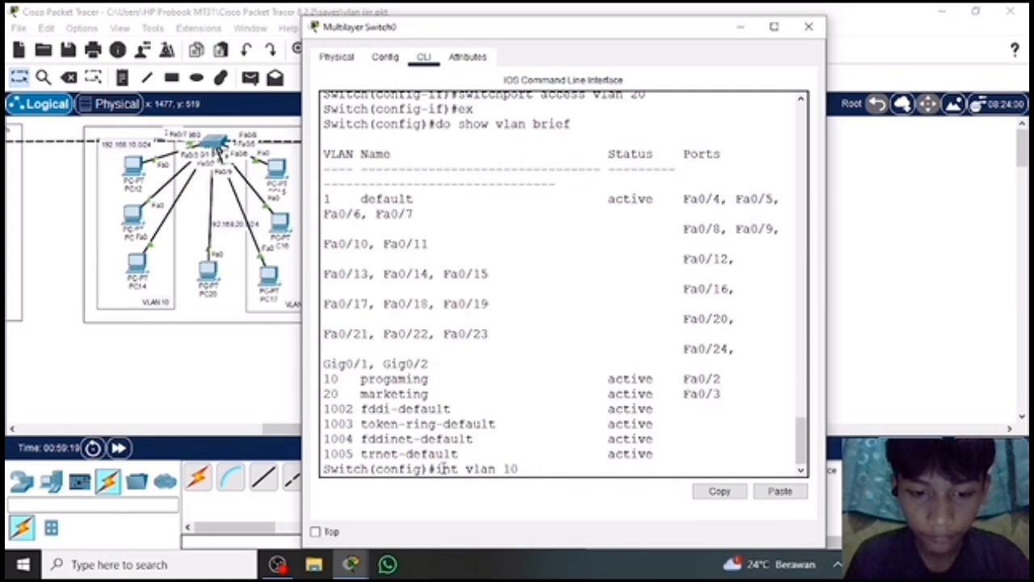
{"action": "key", "text": "Return"}
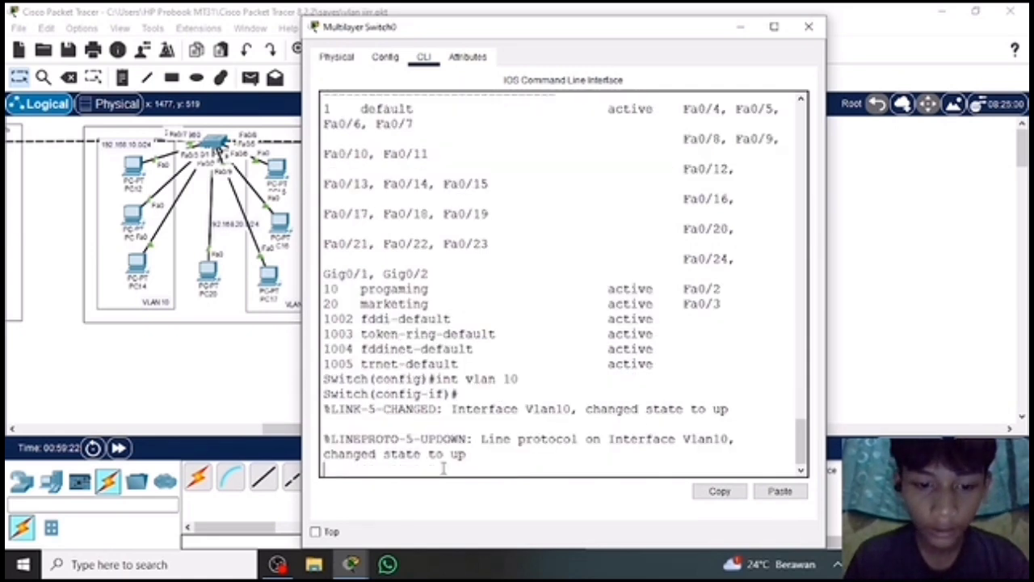
{"action": "key", "text": "Return"}
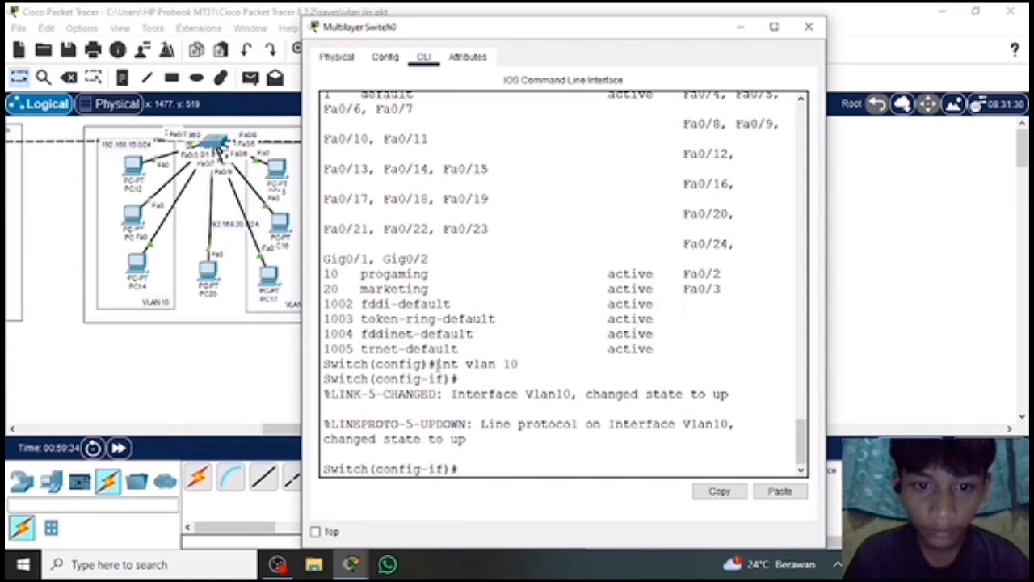
{"action": "left_click_drag", "start_coordinate": [436, 364], "coordinate": [546, 365]}
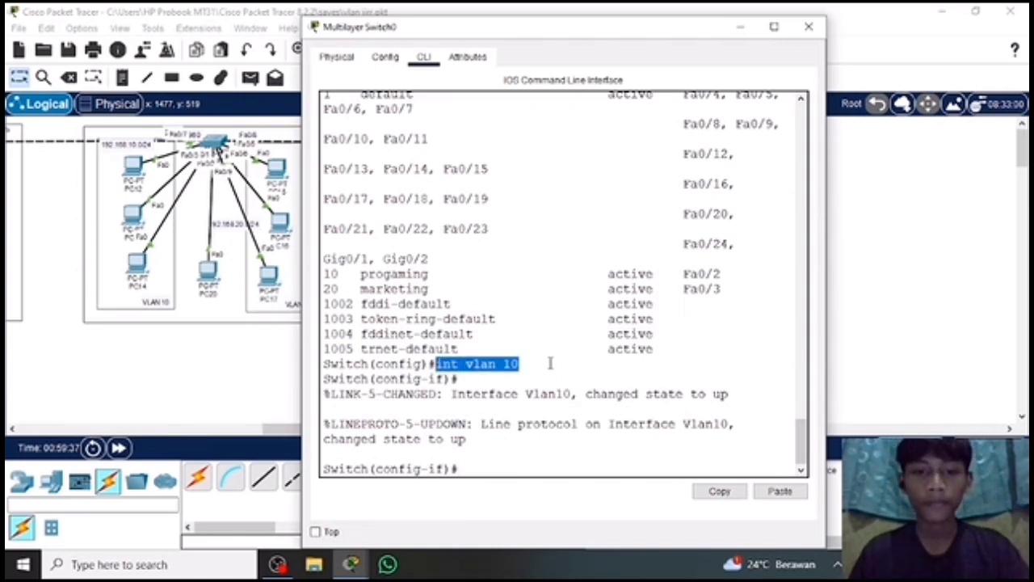
{"action": "left_click", "coordinate": [472, 468]}
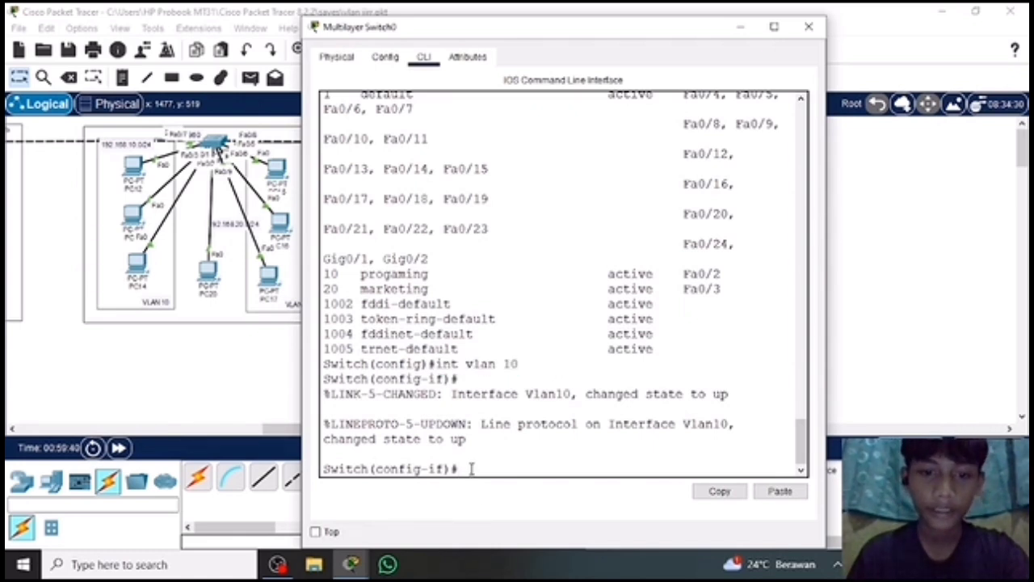
Assign IP address 192.168.10.1 with mask 255.255.255.0 to the VLAN 10 interface and return to global configuration mode with ex.
{"action": "type", "text": "ip"}
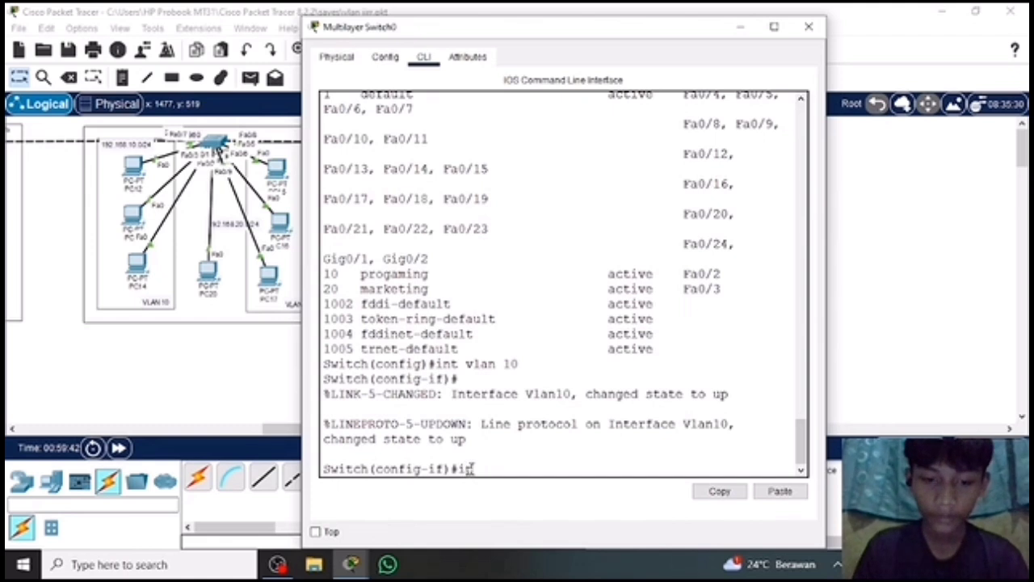
{"action": "type", "text": " address"}
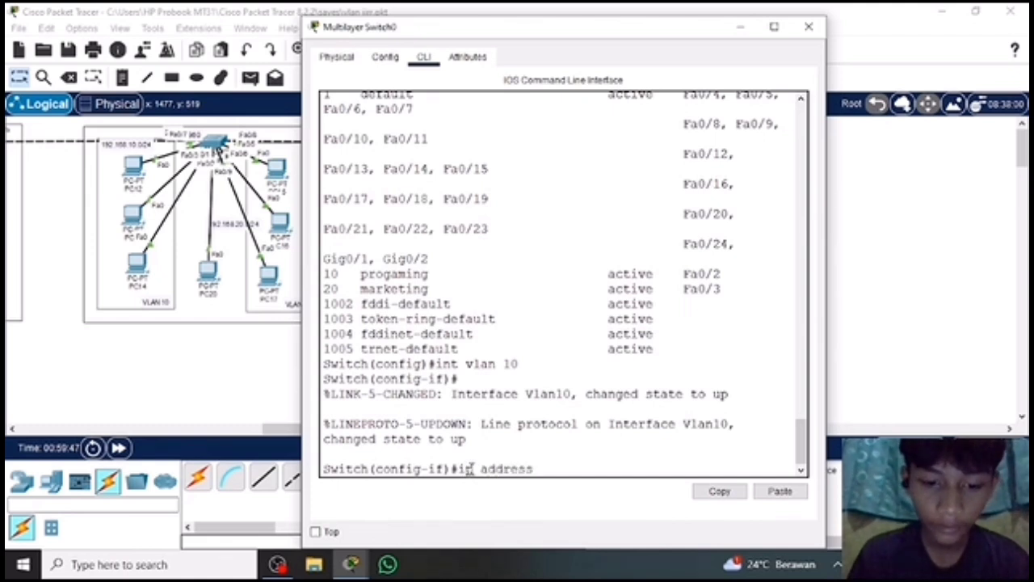
{"action": "type", "text": " 192.168"}
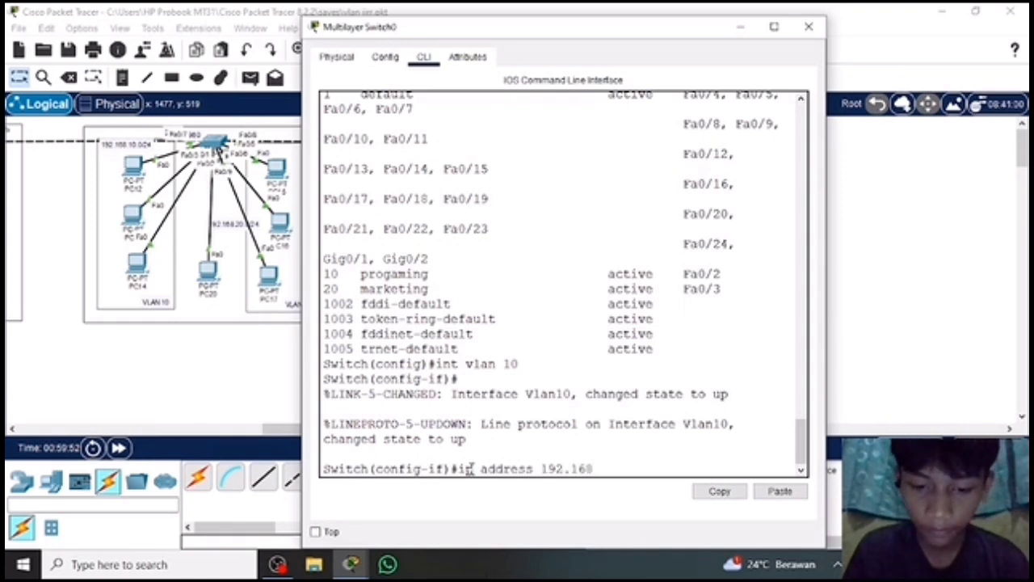
{"action": "type", "text": "."}
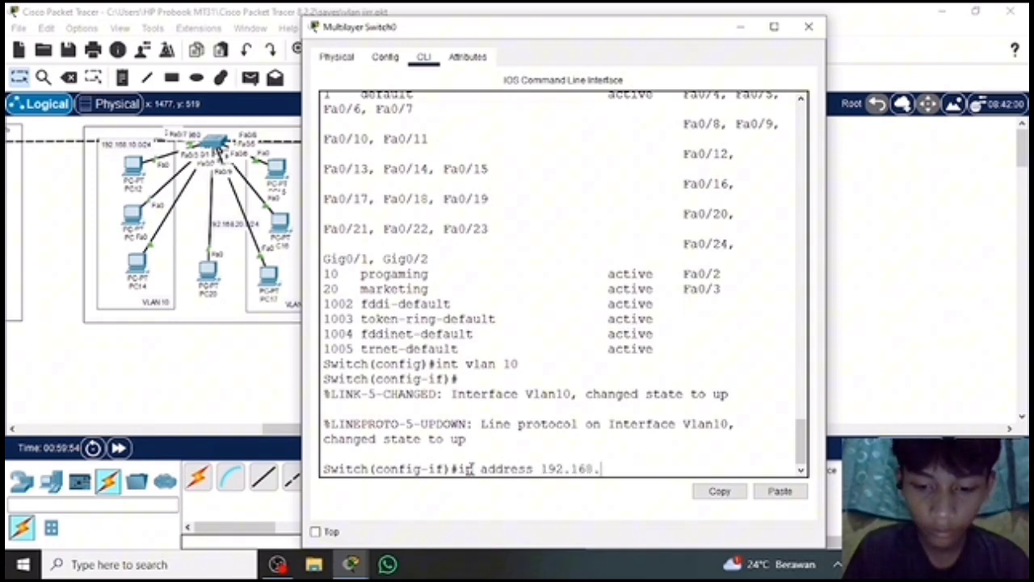
{"action": "type", "text": "10.1"}
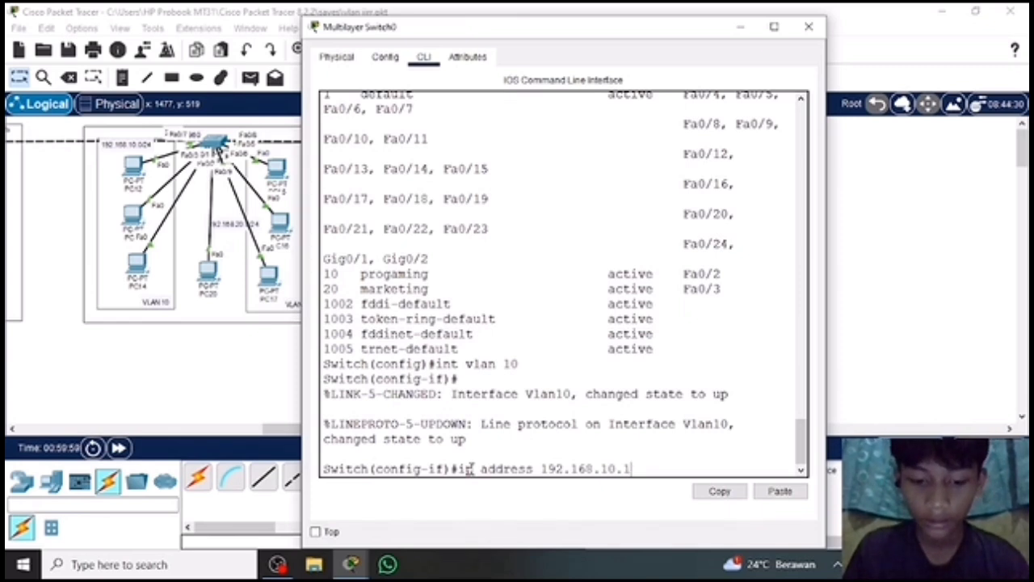
{"action": "type", "text": " 25"}
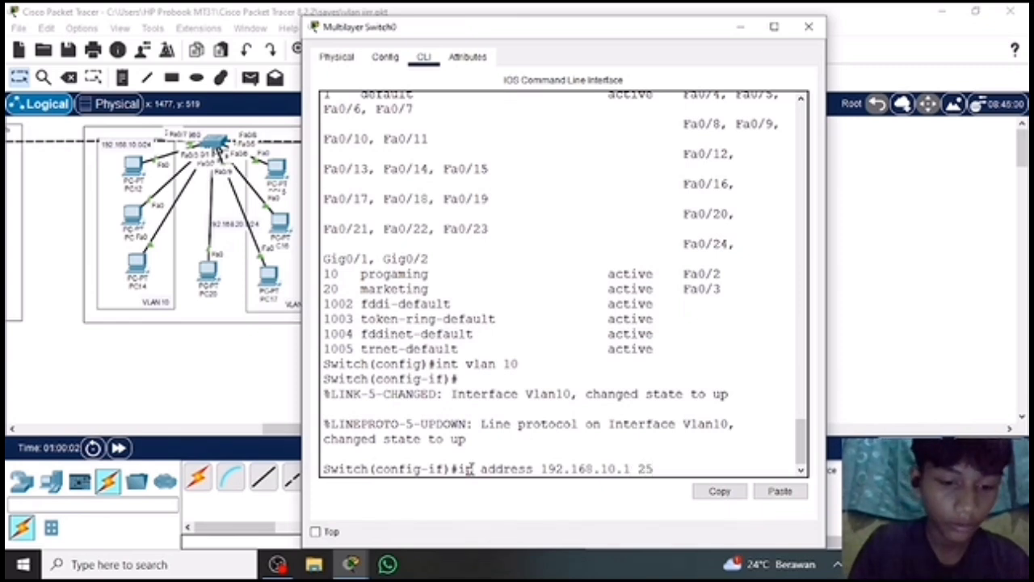
{"action": "type", "text": "5.255.255"}
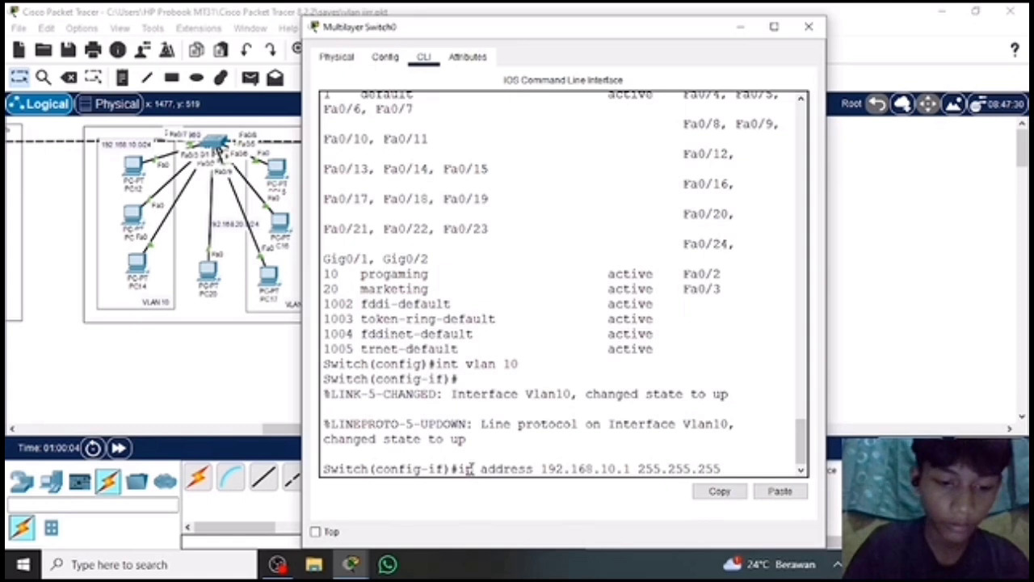
{"action": "type", "text": ".0"}
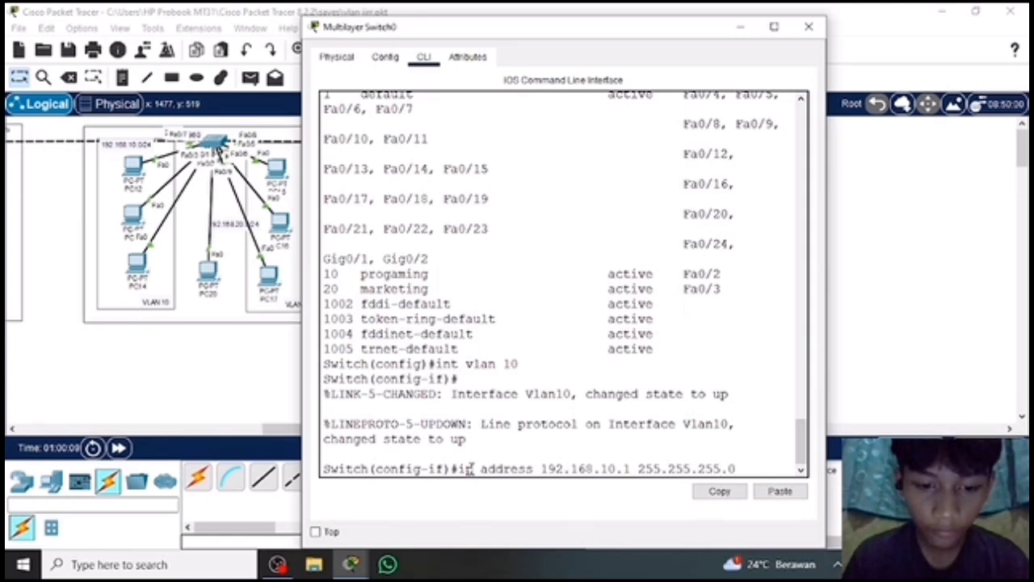
{"action": "key", "text": "Return"}
{"action": "type", "text": "ex"}
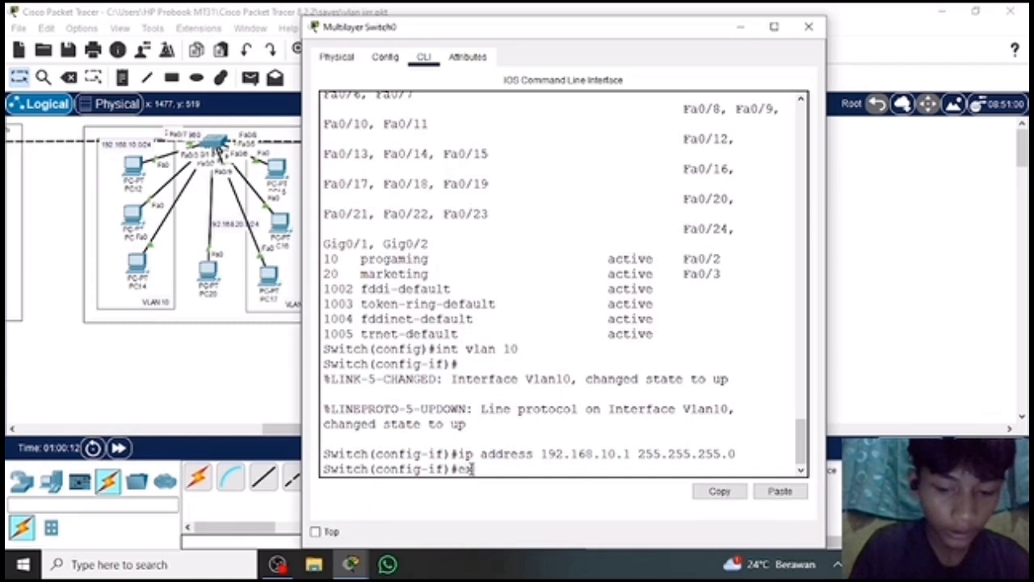
{"action": "key", "text": "Return"}
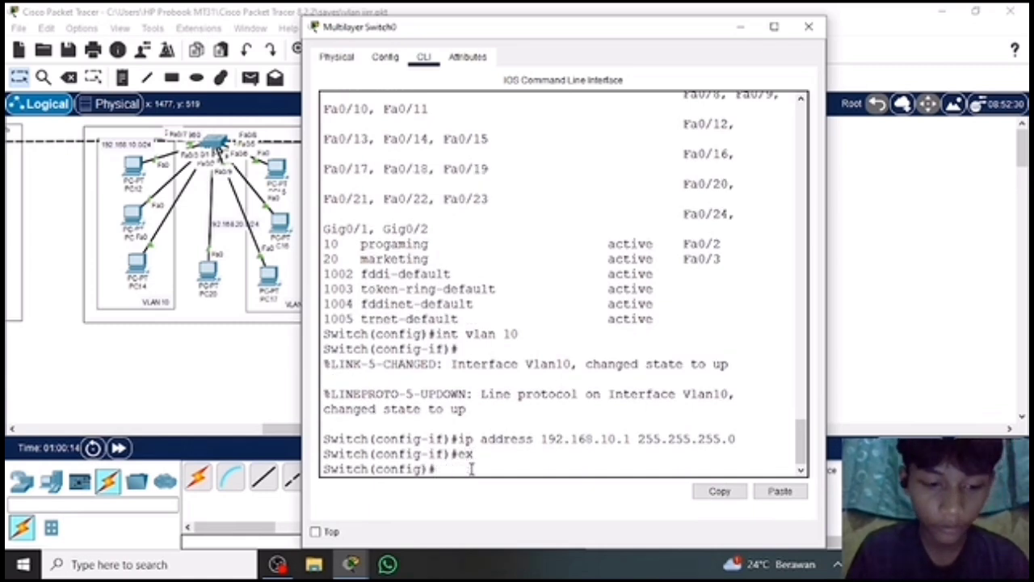
Enter configuration of the VLAN 20 interface with int vlan 20.
{"action": "type", "text": "int v"}
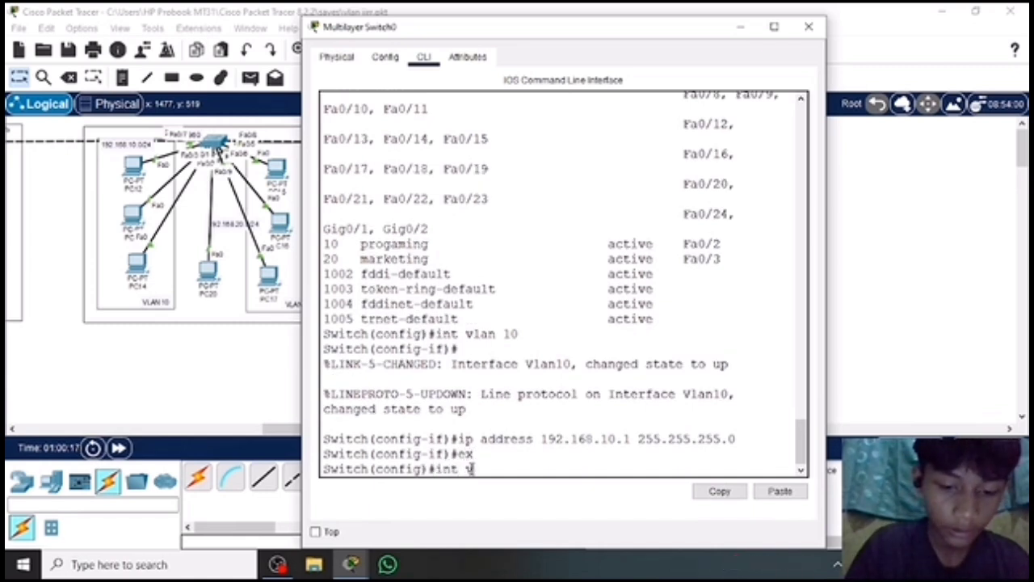
{"action": "type", "text": "lan 20"}
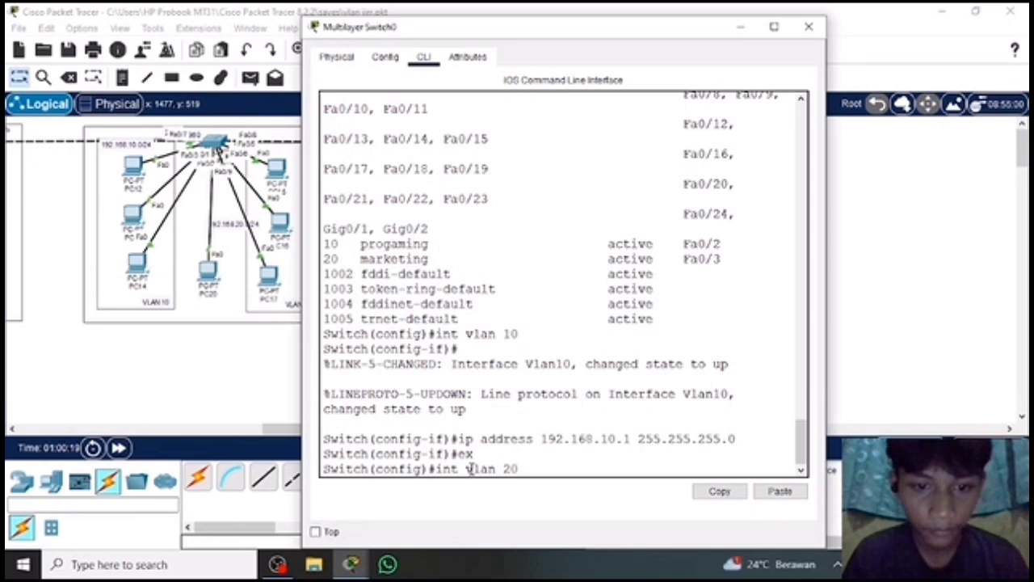
{"action": "key", "text": "Return"}
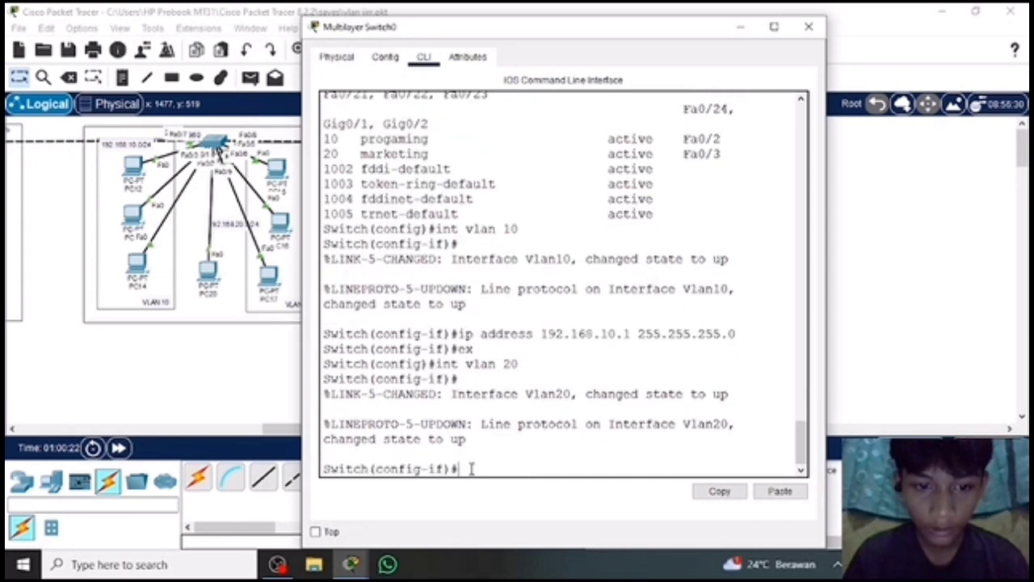
Try to assign IP address 192.168.20.1 to the VLAN 20 interface without a subnet mask, and return to global configuration mode with ex.
{"action": "type", "text": "ip"}
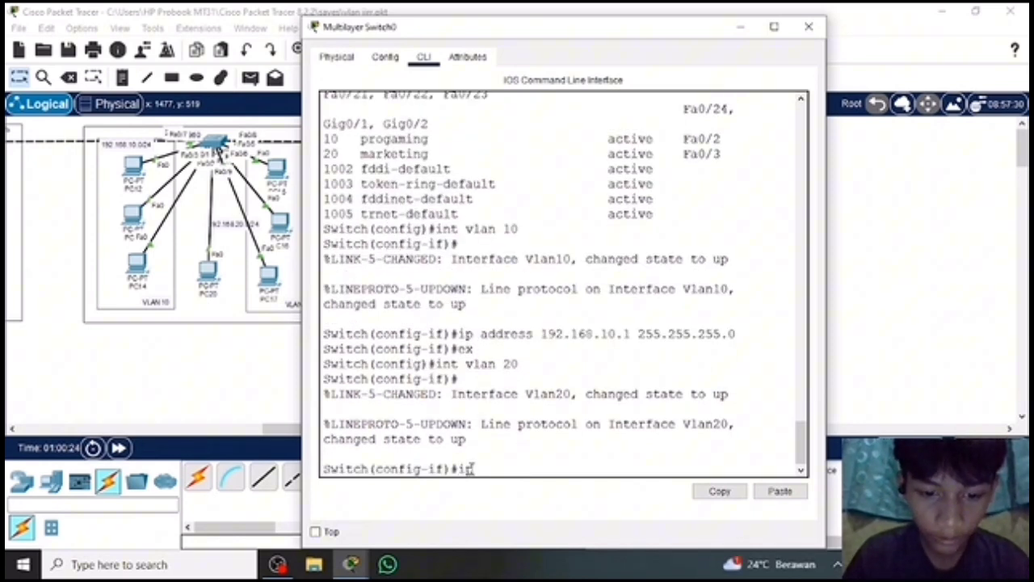
{"action": "type", "text": " address"}
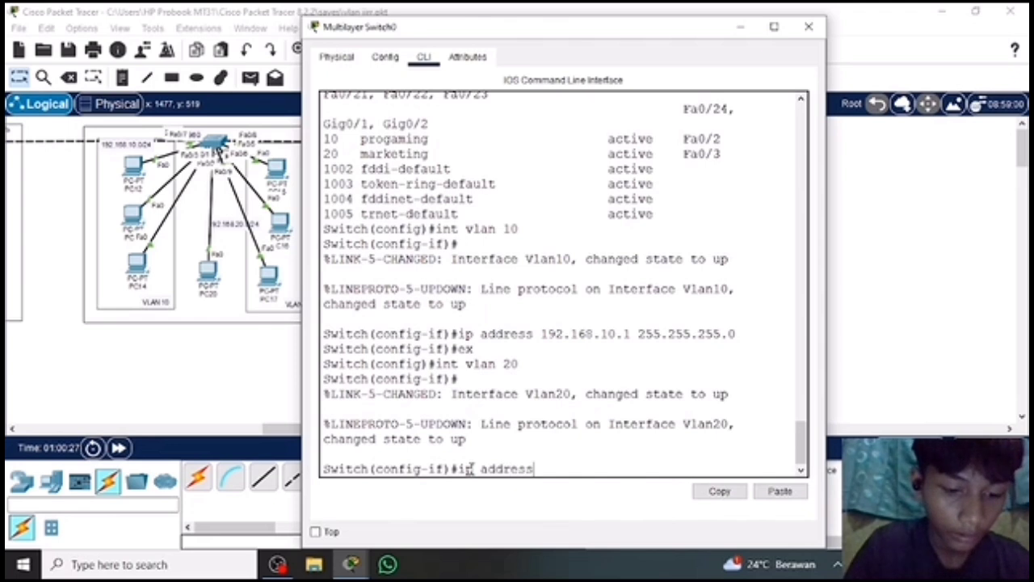
{"action": "type", "text": " 19"}
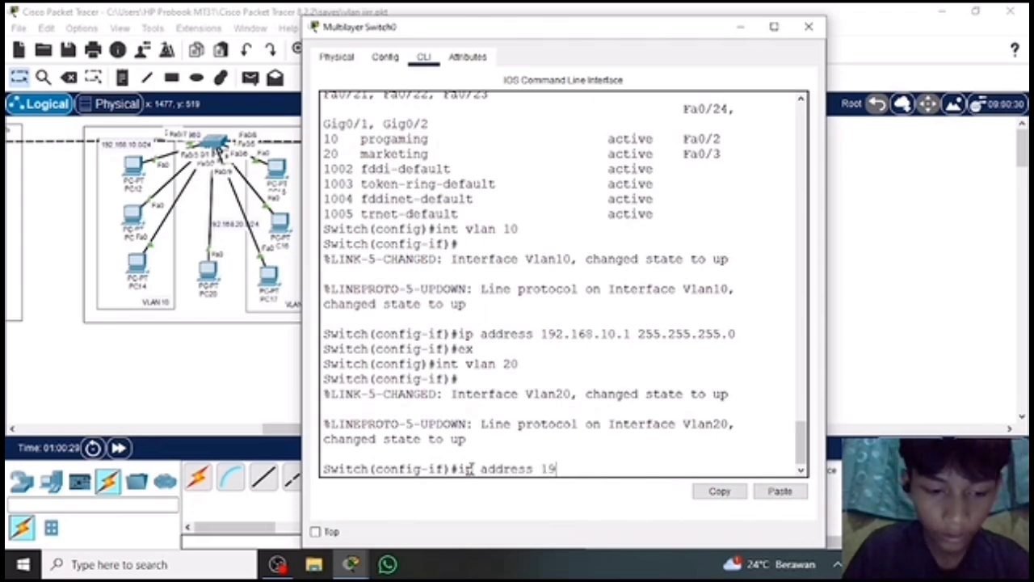
{"action": "type", "text": "2.168."}
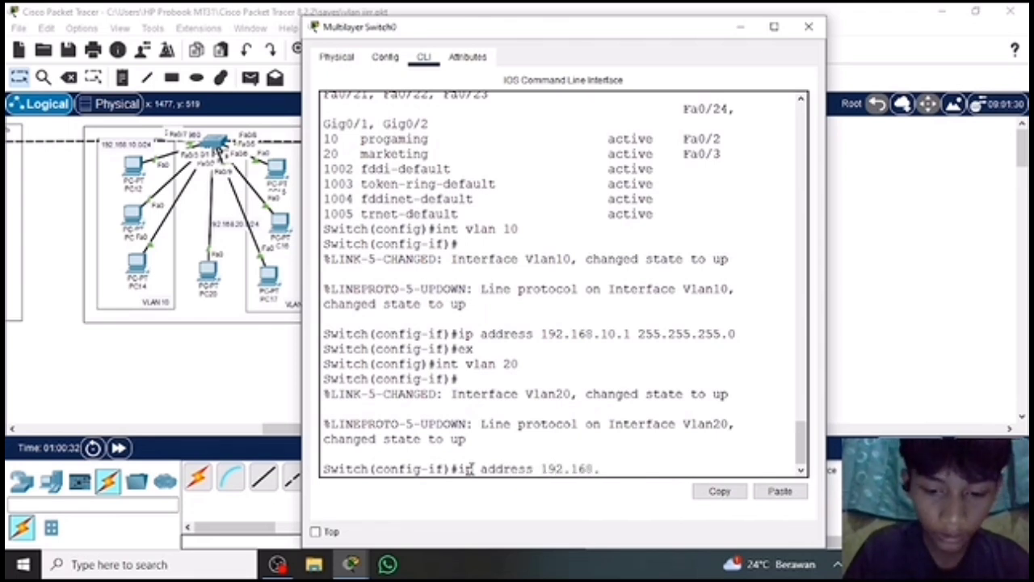
{"action": "type", "text": "20.1"}
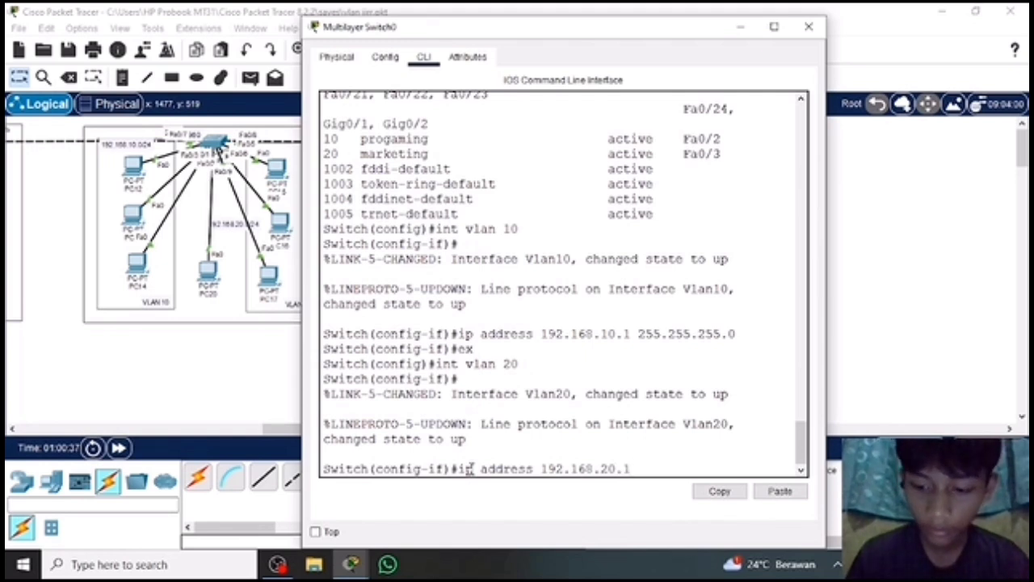
{"action": "key", "text": "Return"}
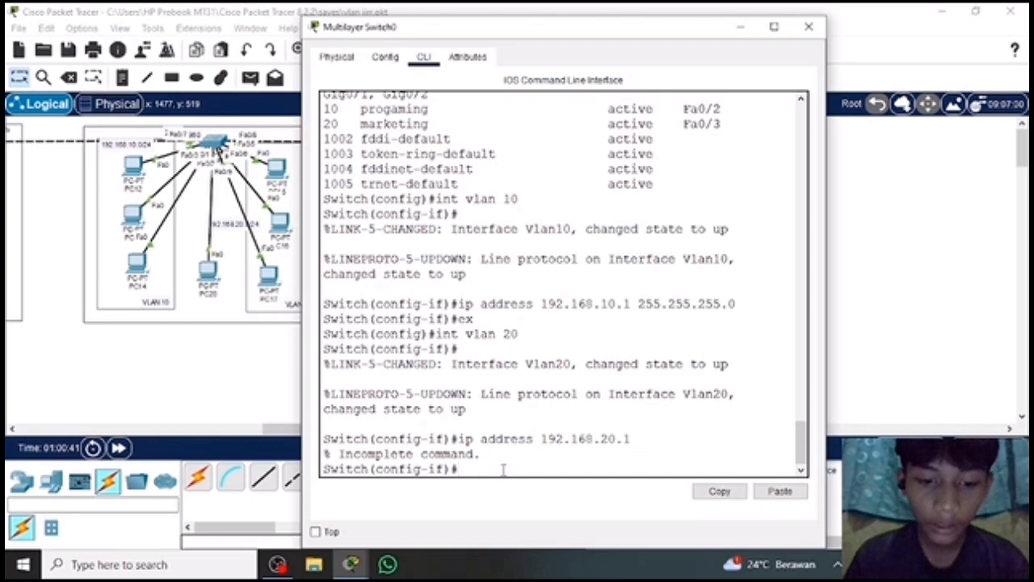
{"action": "type", "text": "ex"}
{"action": "key", "text": "Return"}
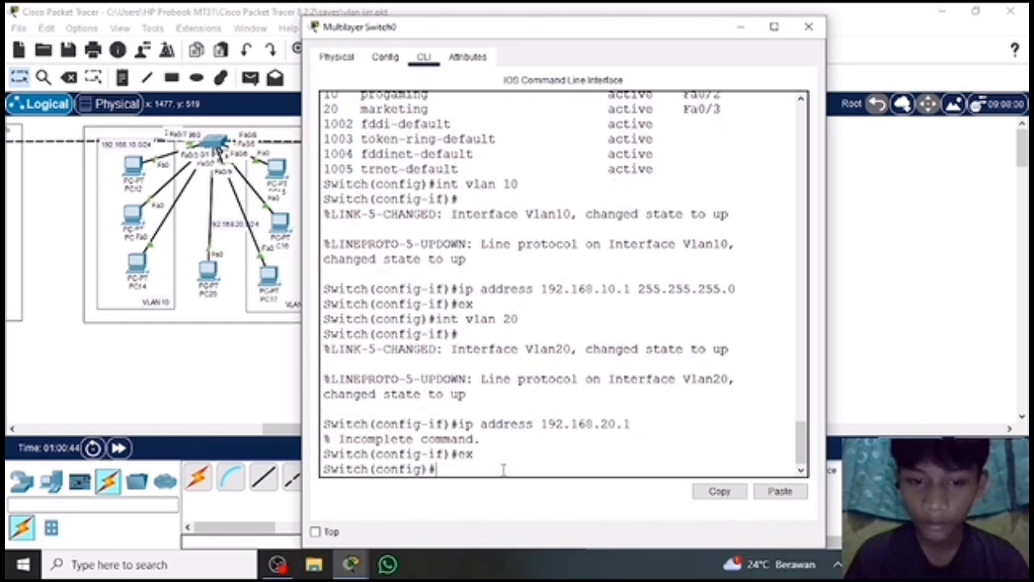
Enter configuration of the VLAN 1 interface with int vlan 1.
{"action": "type", "text": "int "}
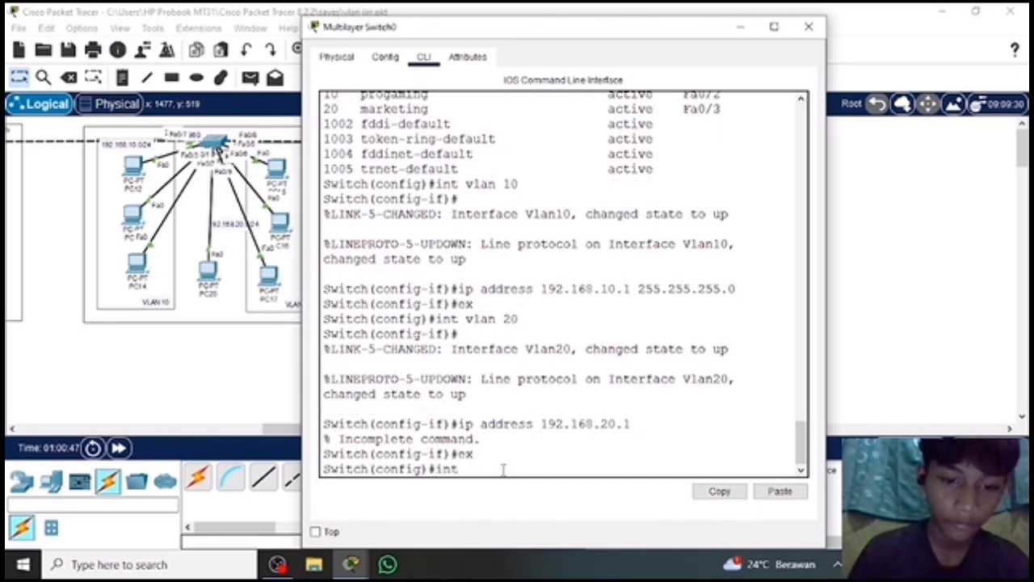
{"action": "type", "text": "vlan "}
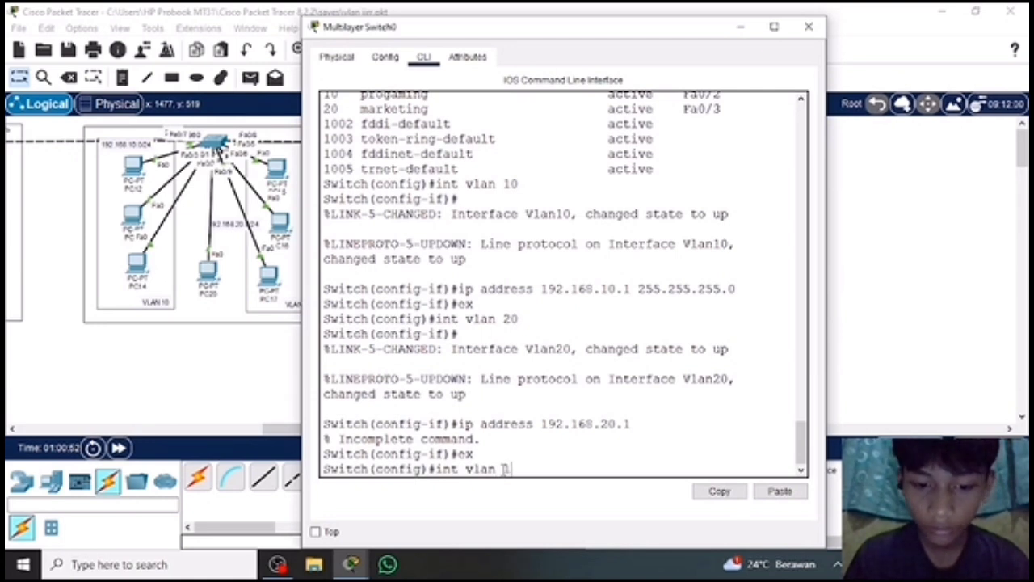
{"action": "type", "text": "1"}
{"action": "key", "text": "Return"}
Try to assign IP address 192.168.1.1 to the VLAN 1 interface without a subnet mask, and return to global configuration mode with ex.
{"action": "type", "text": "ip"}
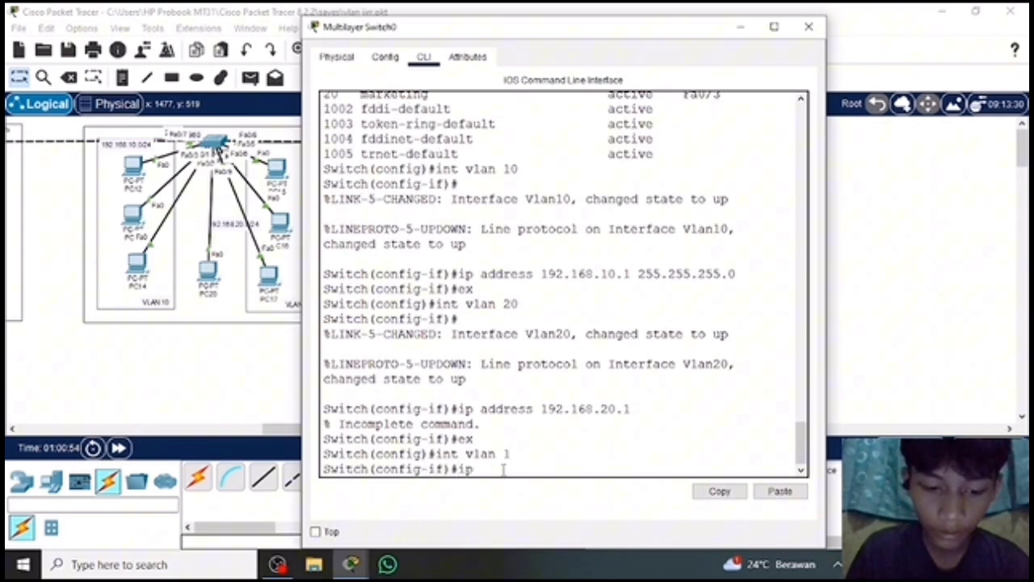
{"action": "type", "text": " address 1"}
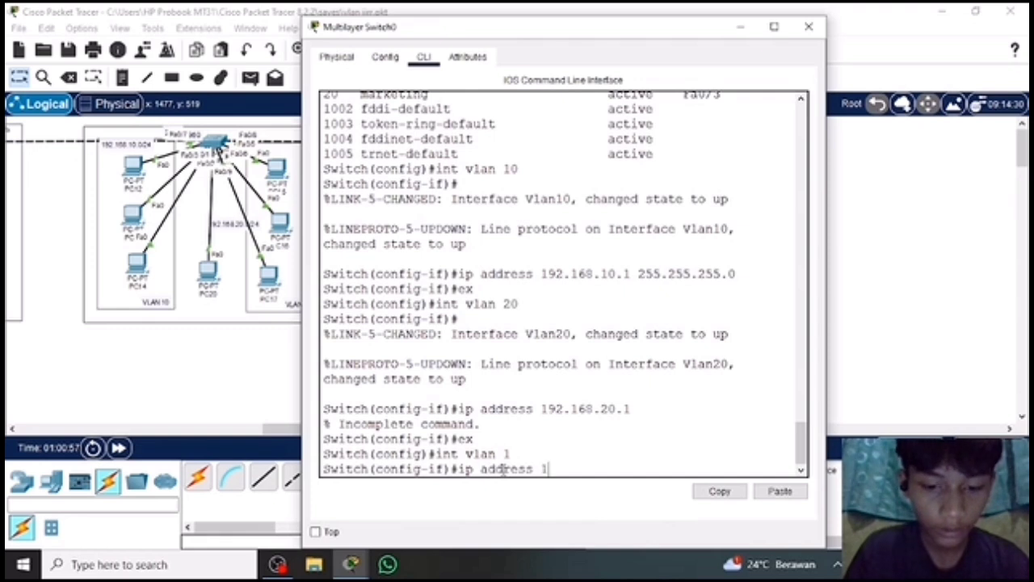
{"action": "type", "text": "92.168."}
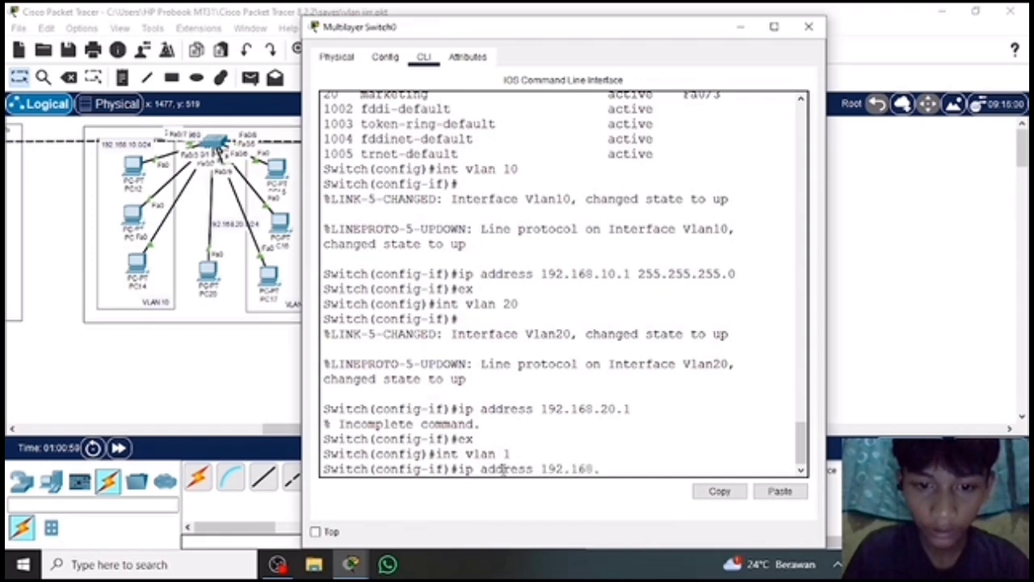
{"action": "type", "text": "1.1"}
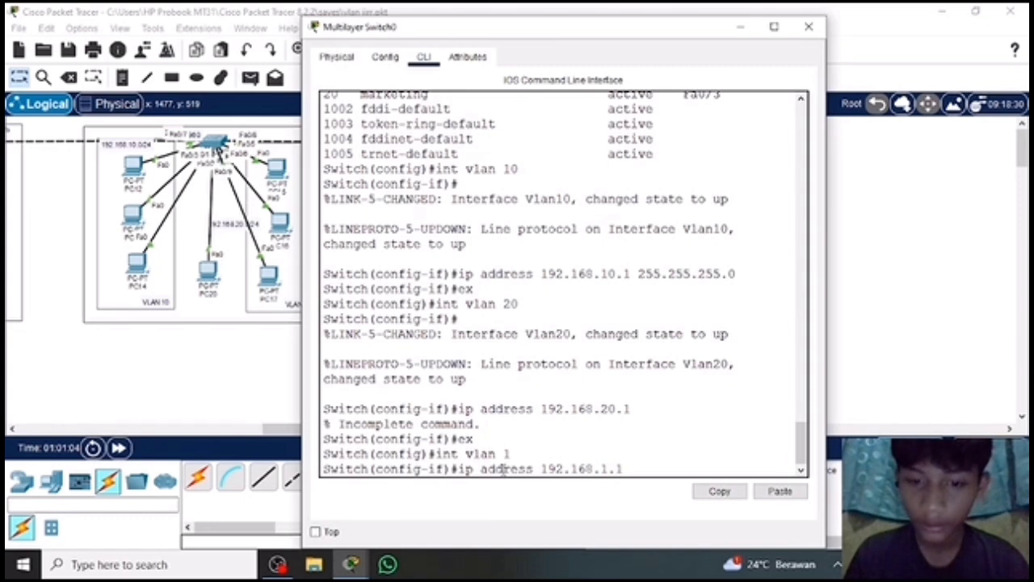
{"action": "key", "text": "Return"}
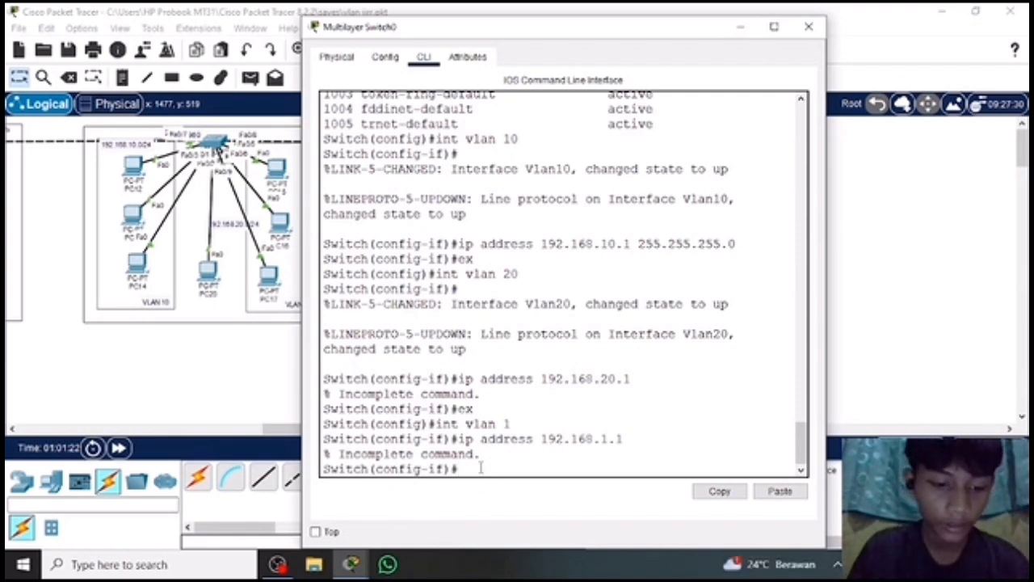
{"action": "type", "text": "ex"}
{"action": "key", "text": "Return"}
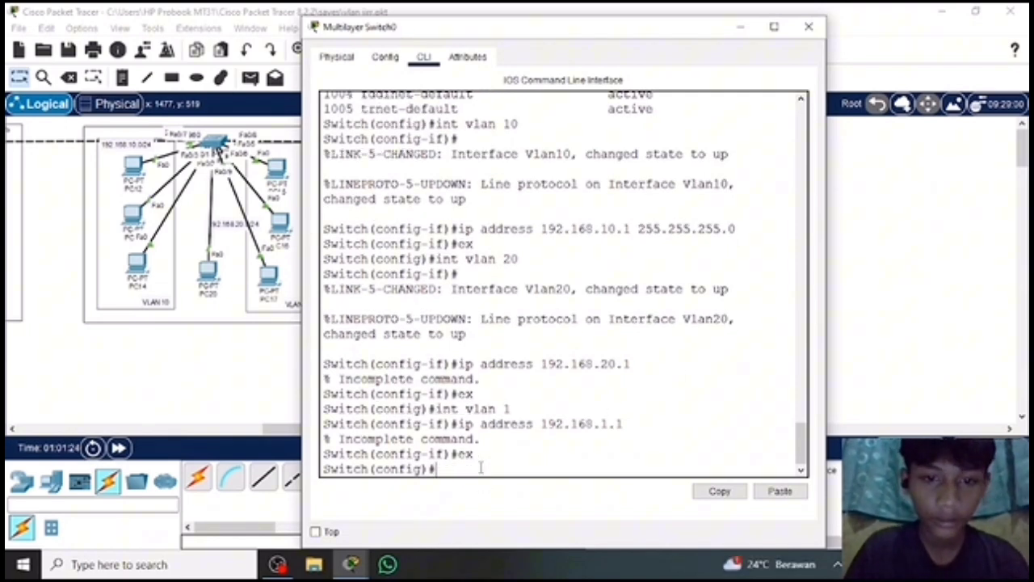
Try to enter configuration of the VLAN 20 interface with the command int fa vlan 20.
{"action": "type", "text": "int fa"}
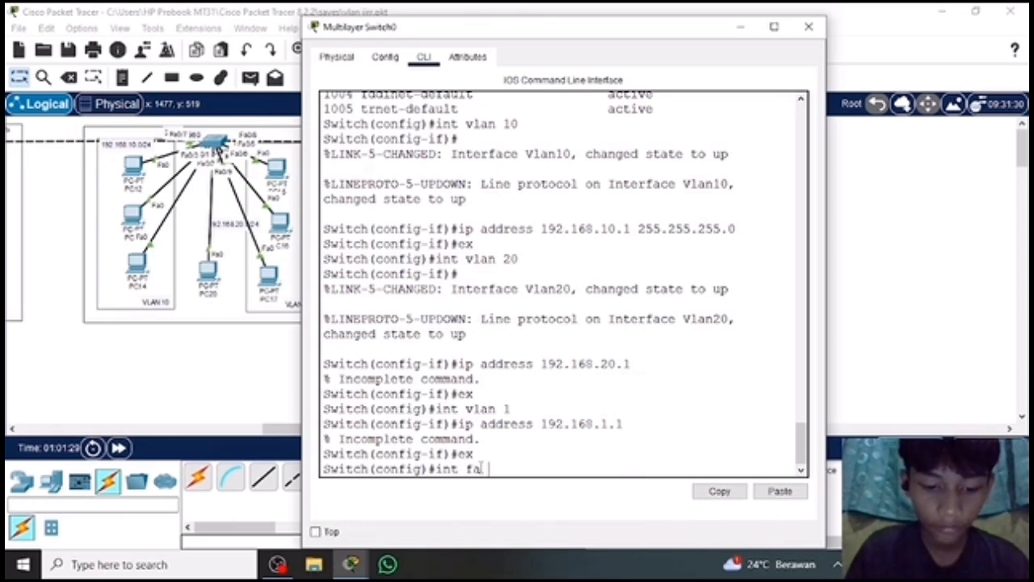
{"action": "type", "text": " vlan 20"}
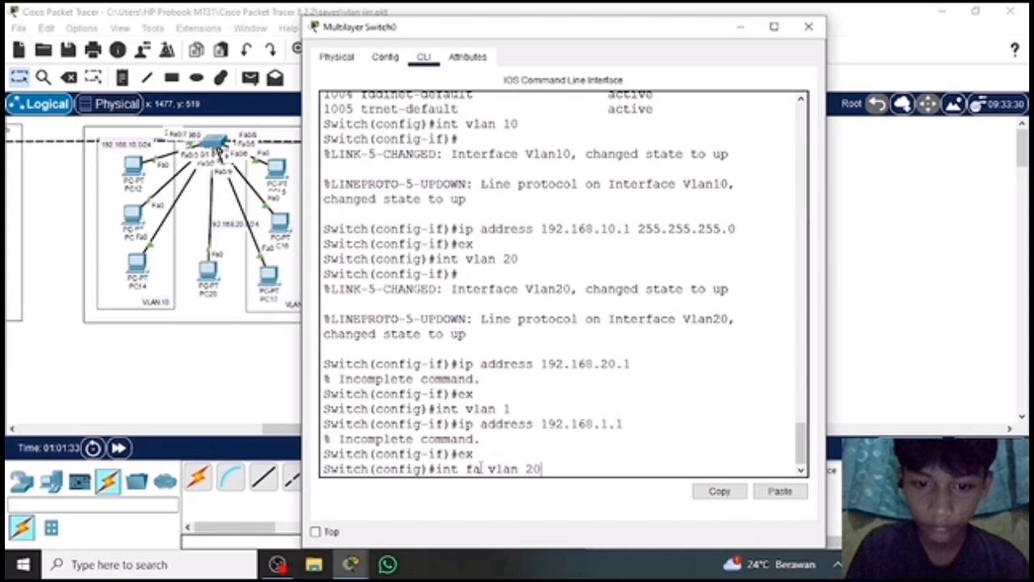
{"action": "key", "text": "Return"}
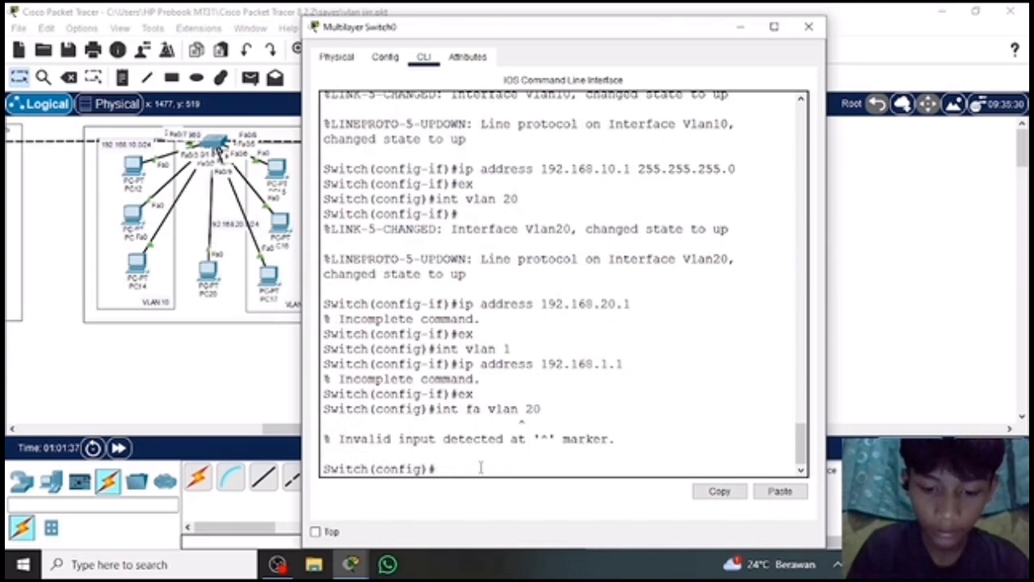
Enter configuration of the VLAN 20 interface with int vlan 20.
{"action": "type", "text": "inter"}
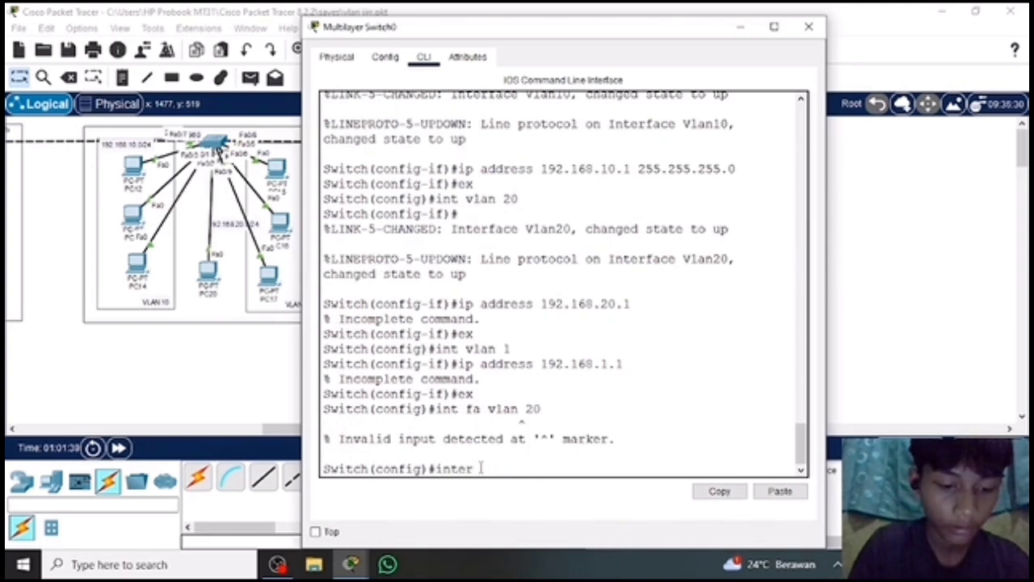
{"action": "key", "text": "BackSpace"}
{"action": "key", "text": "BackSpace"}
{"action": "key", "text": "BackSpace"}
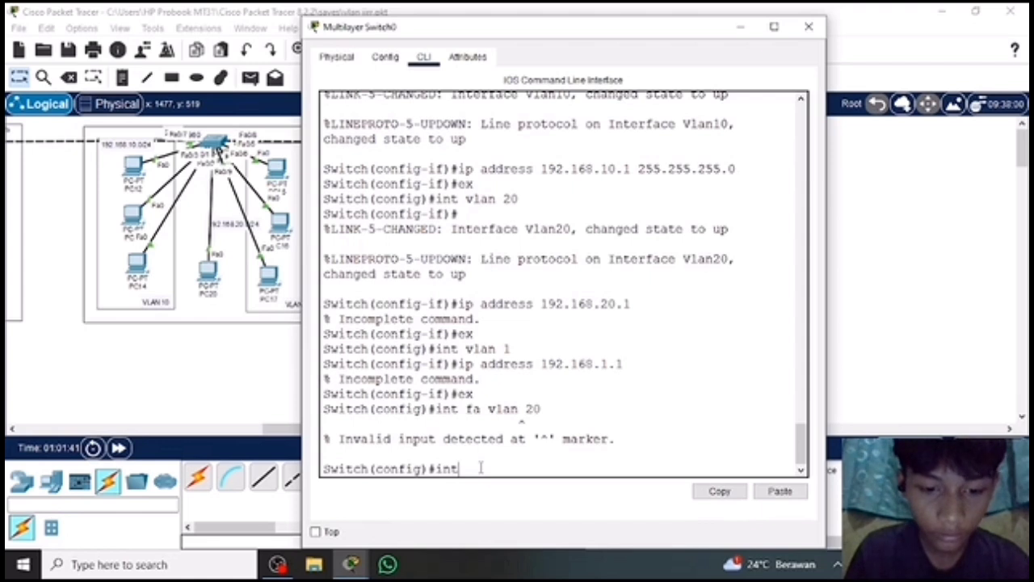
{"action": "type", "text": "vlan 2"}
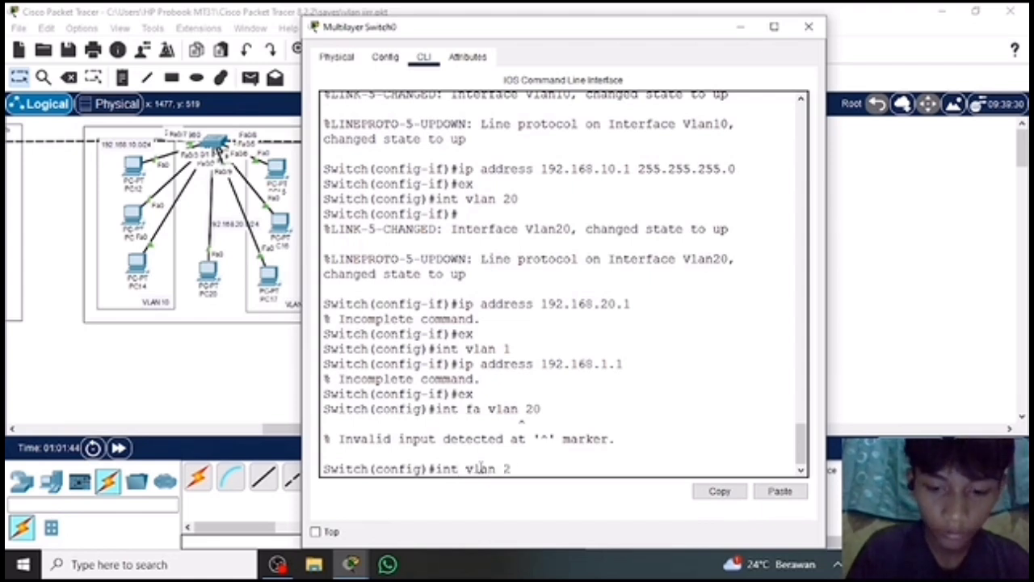
{"action": "type", "text": "0"}
{"action": "key", "text": "Return"}
Try to assign IP address 192.168.20.1 to the VLAN 20 interface without a subnet mask.
{"action": "type", "text": "ip"}
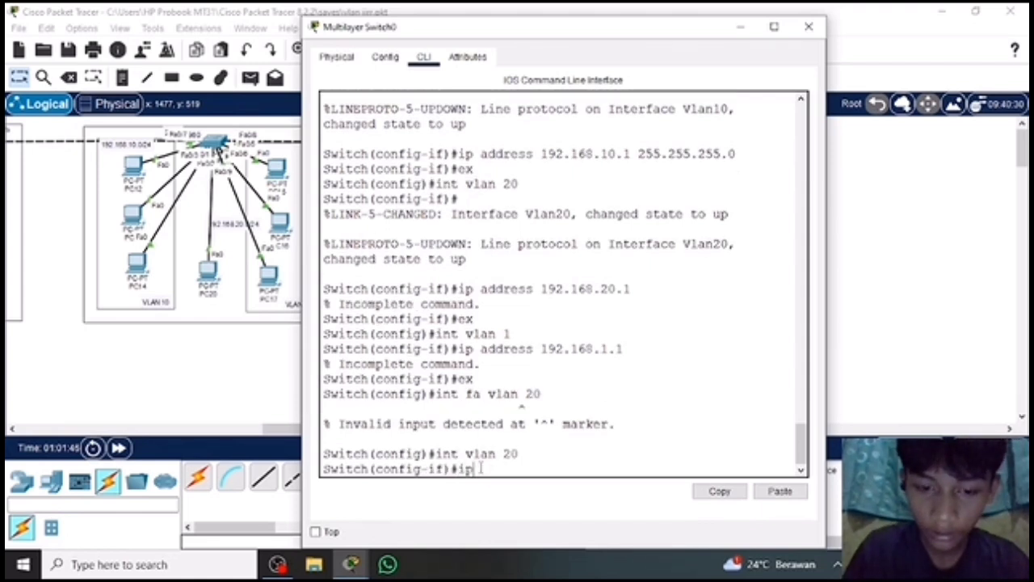
{"action": "type", "text": " address"}
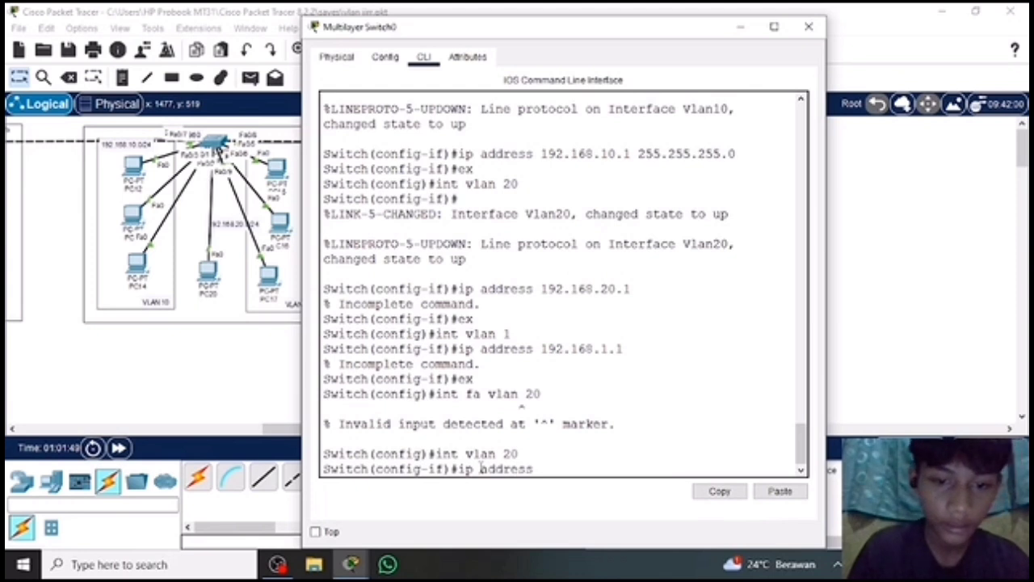
{"action": "type", "text": " 19"}
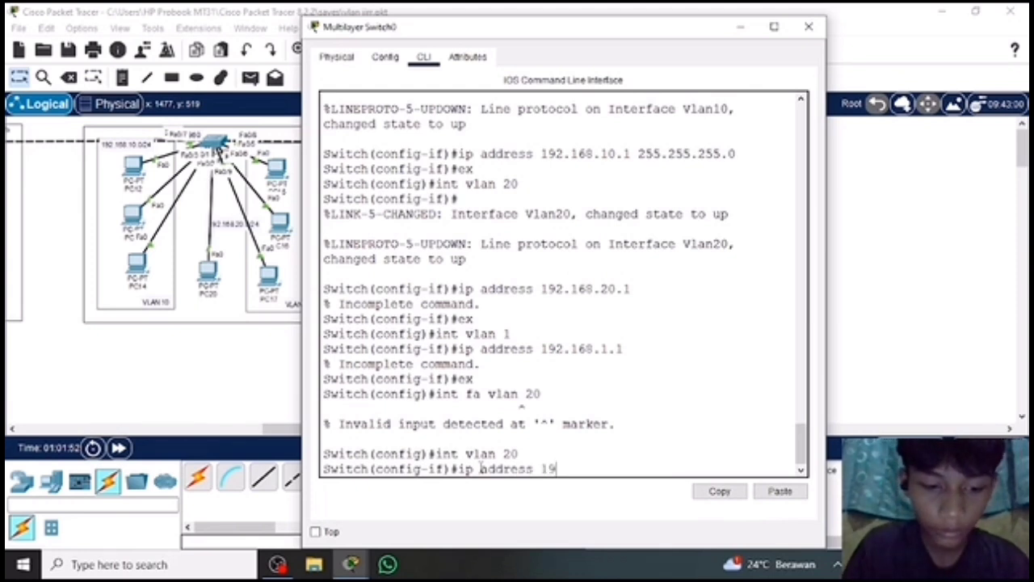
{"action": "type", "text": "2.168."}
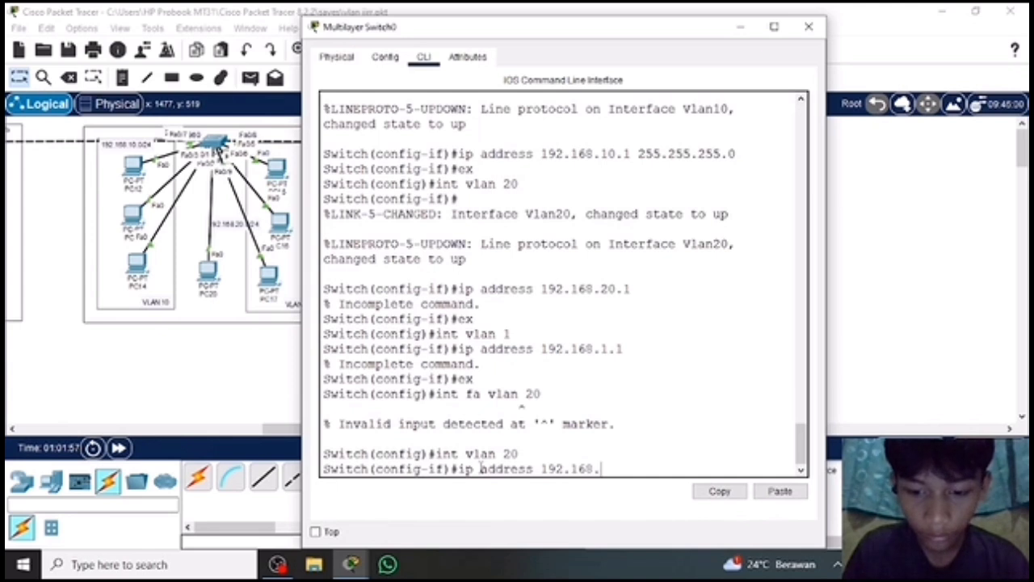
{"action": "type", "text": "20.1"}
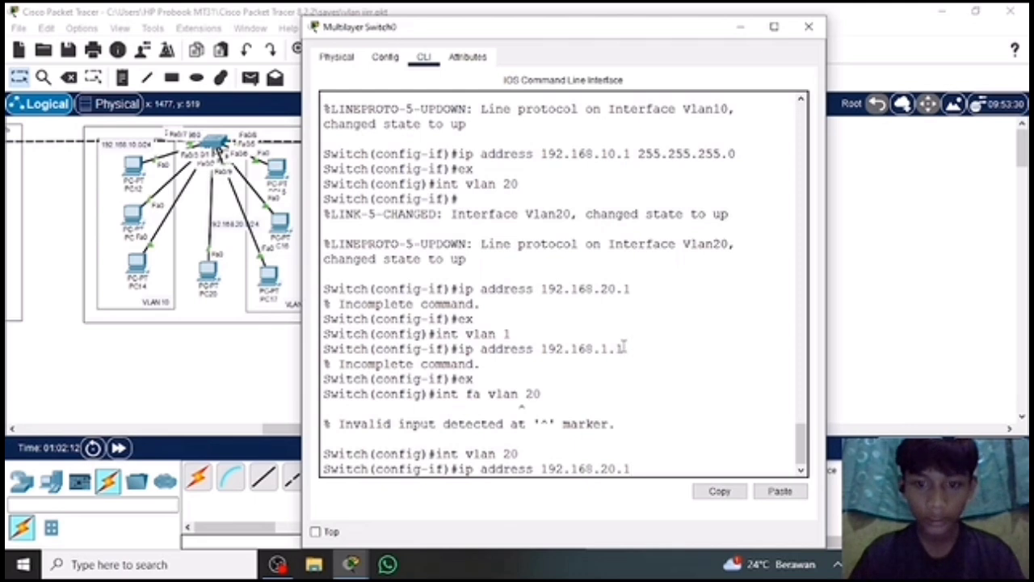
{"action": "key", "text": "Return"}
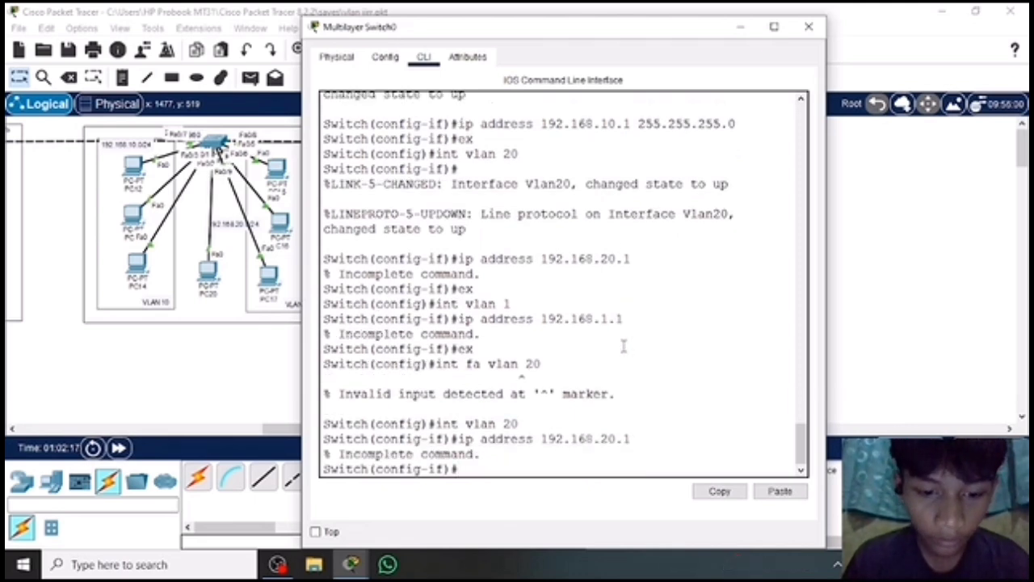
Switch directly from the VLAN 20 interface to the VLAN 1 interface configuration with int vlan 1.
{"action": "type", "text": "int valn"}
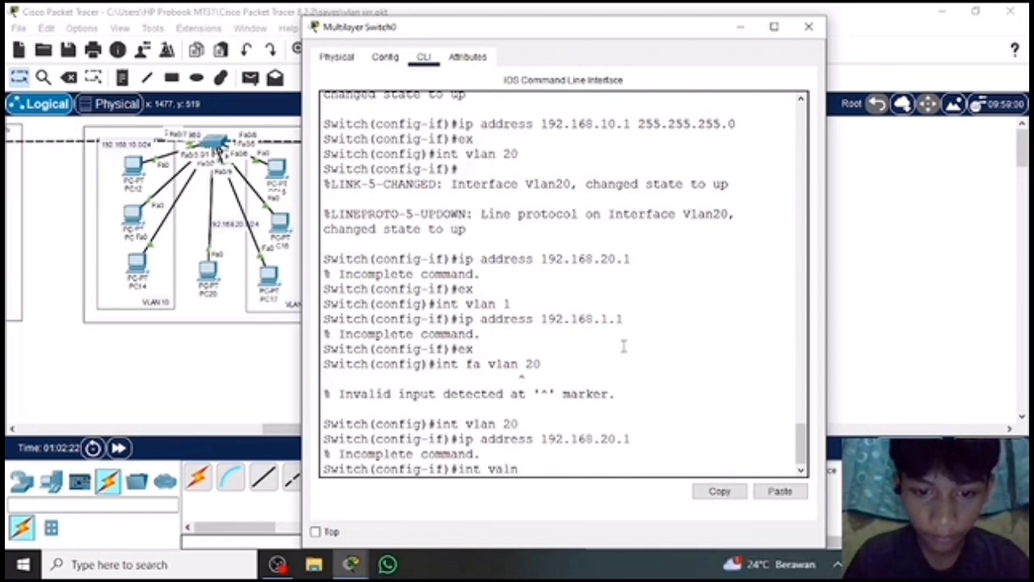
{"action": "key", "text": "BackSpace"}
{"action": "key", "text": "BackSpace"}
{"action": "key", "text": "BackSpace"}
{"action": "type", "text": "lan"}
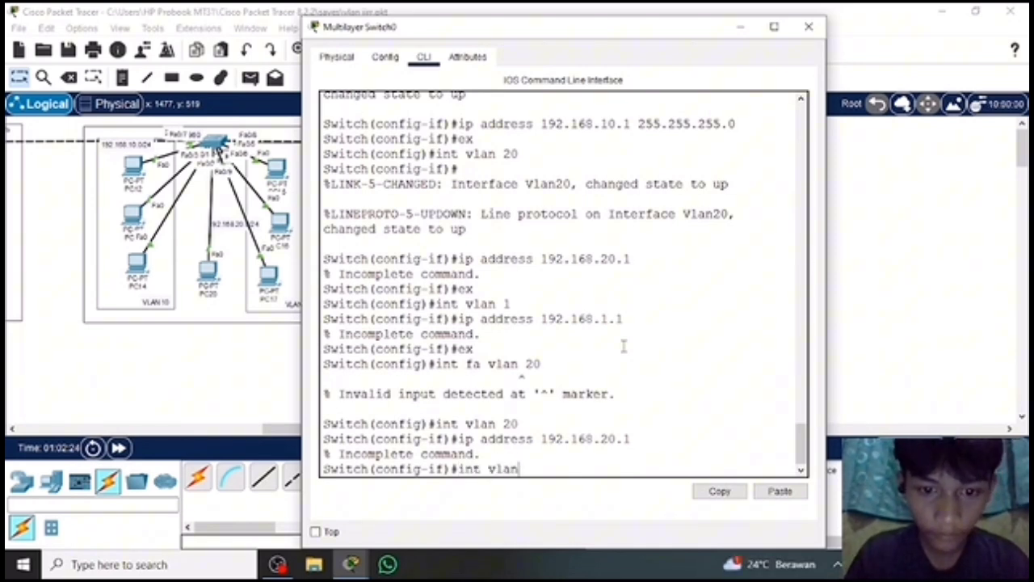
{"action": "type", "text": " 1"}
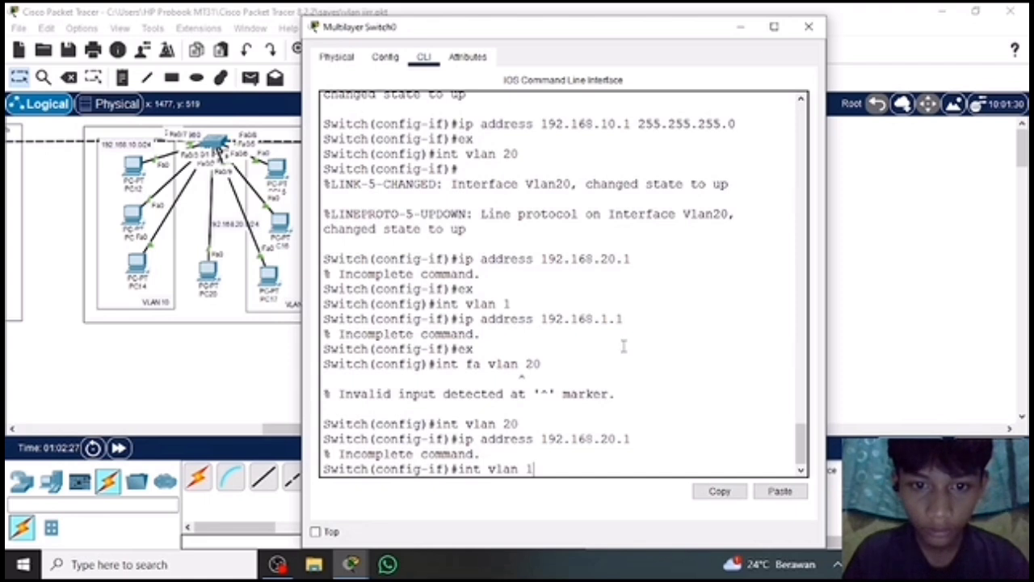
{"action": "key", "text": "Return"}
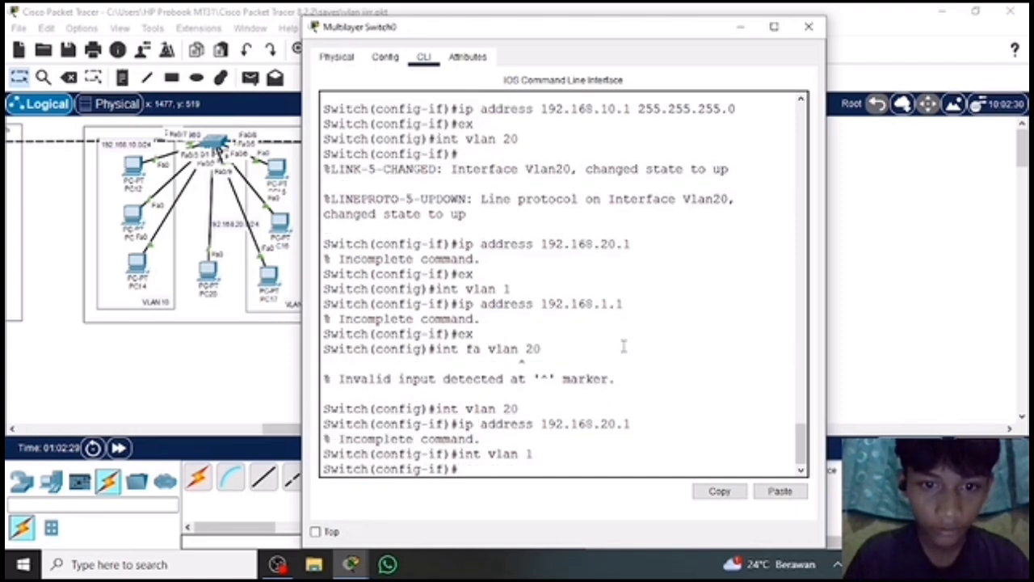
Try the command ip adsress 192.168.1.1 on the VLAN 1 interface, and return to global configuration mode with ex.
{"action": "type", "text": "ip a"}
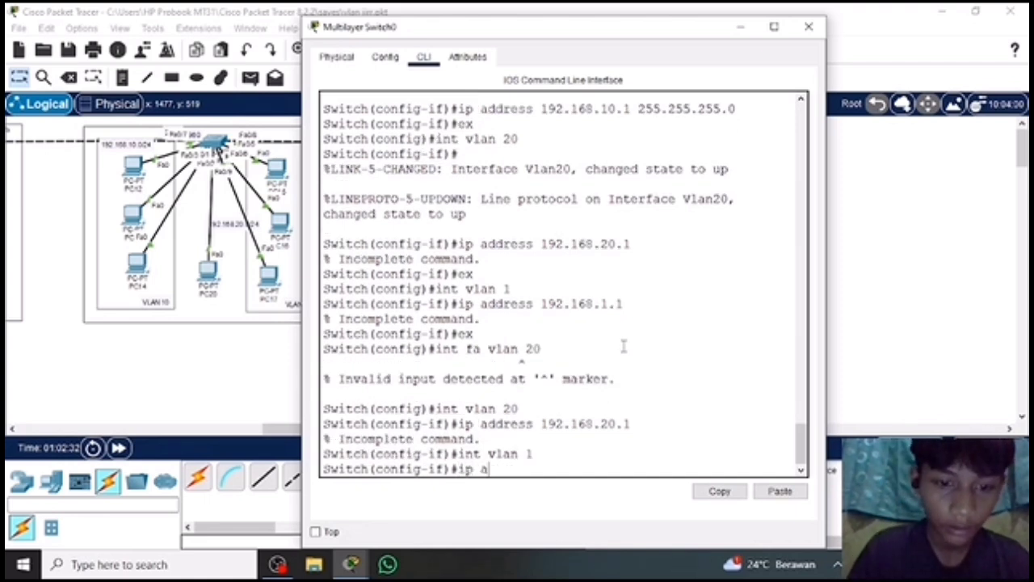
{"action": "type", "text": "dress"}
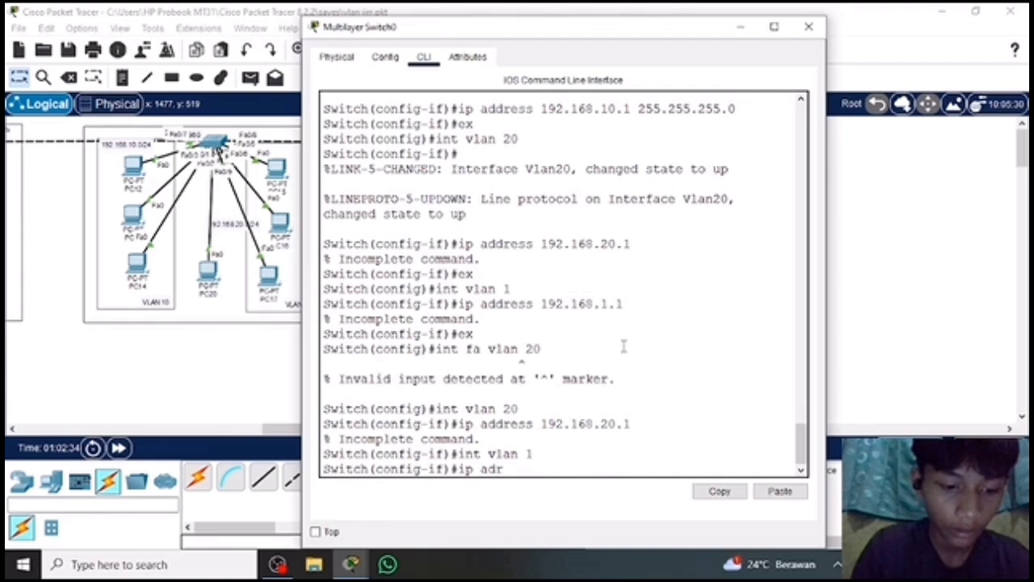
{"action": "key", "text": "BackSpace"}
{"action": "key", "text": "BackSpace"}
{"action": "key", "text": "BackSpace"}
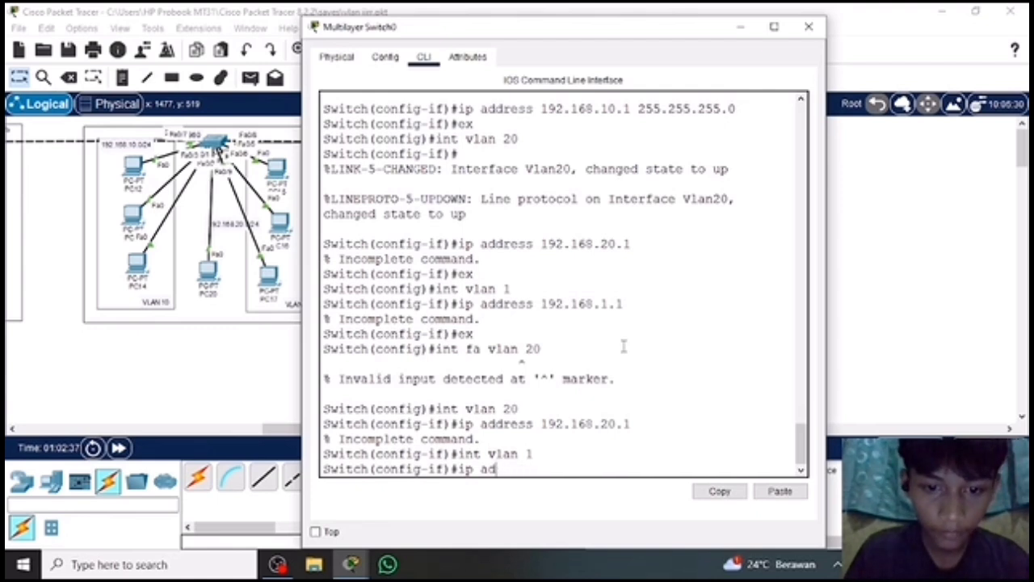
{"action": "type", "text": "sress"}
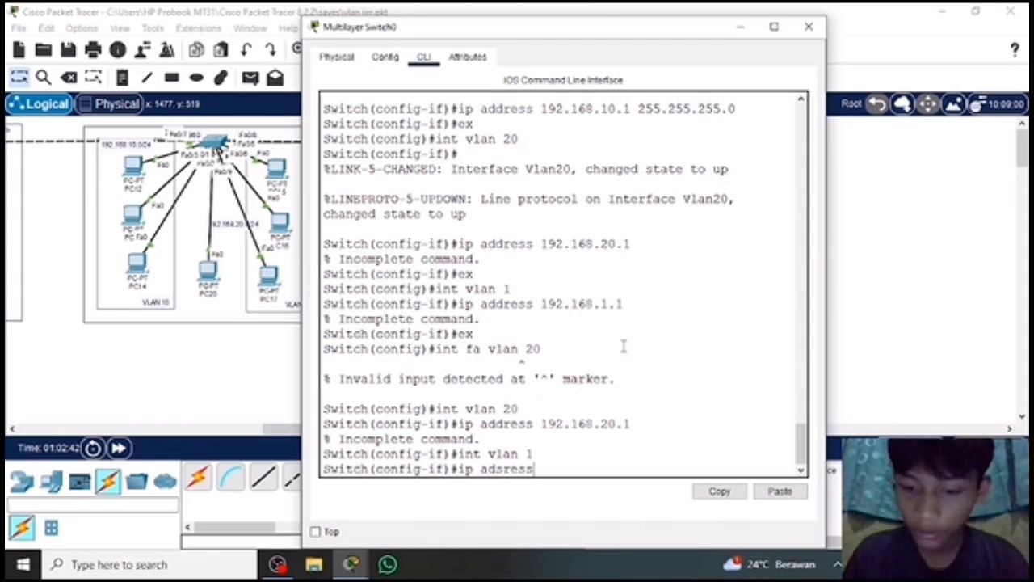
{"action": "type", "text": " 192."}
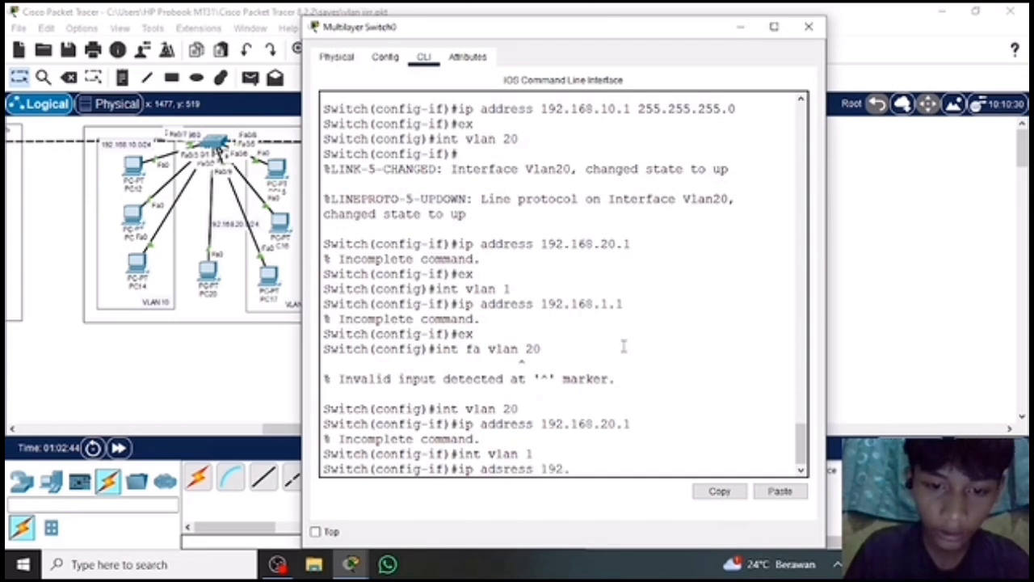
{"action": "type", "text": "168."}
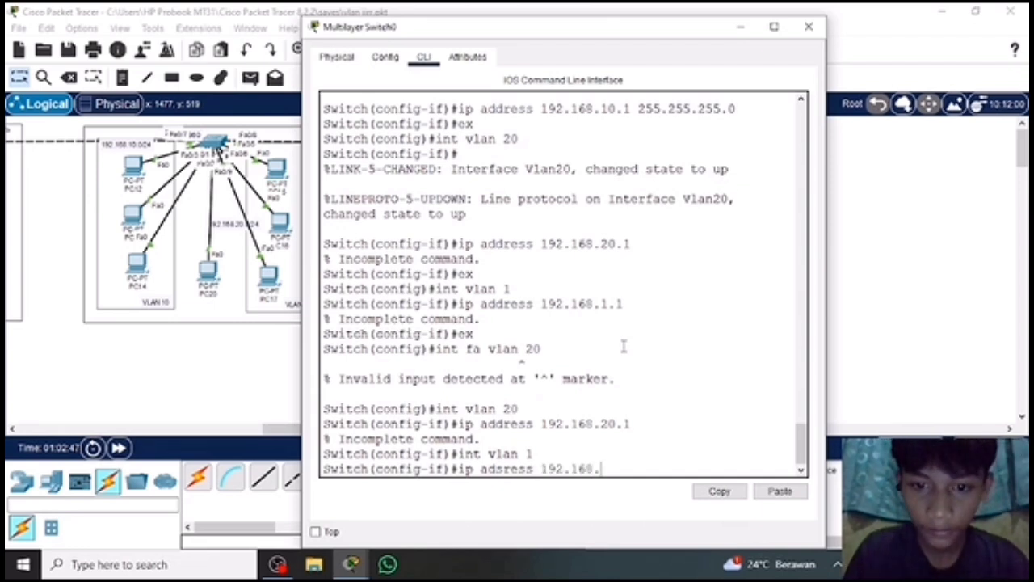
{"action": "type", "text": "1.1"}
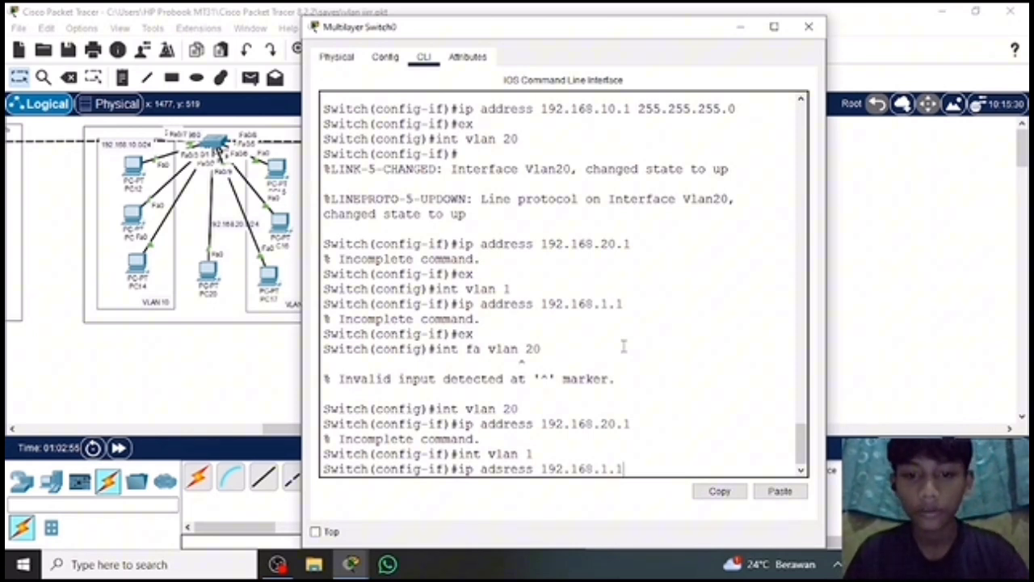
{"action": "key", "text": "Return"}
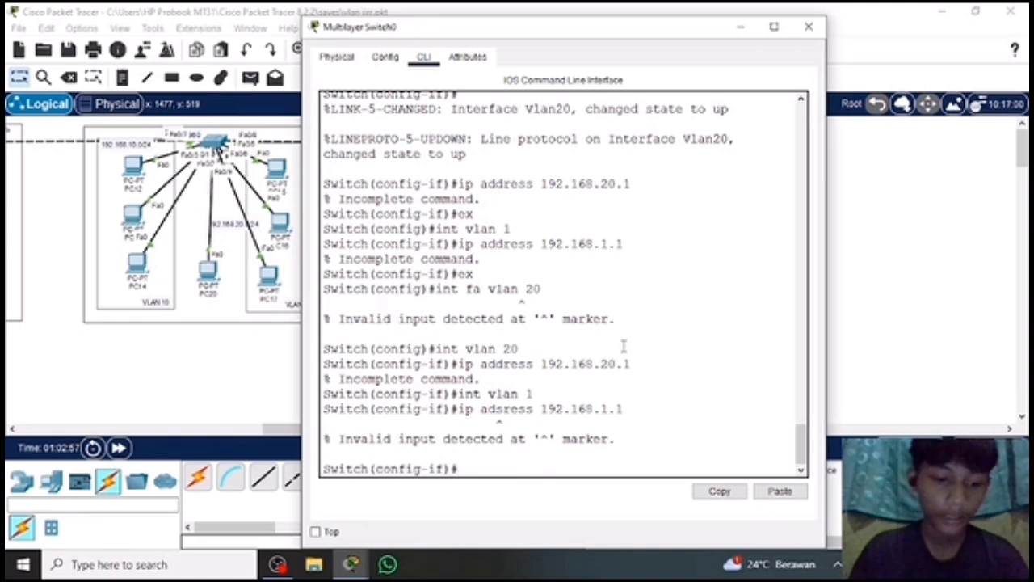
{"action": "type", "text": "ex"}
{"action": "key", "text": "Return"}
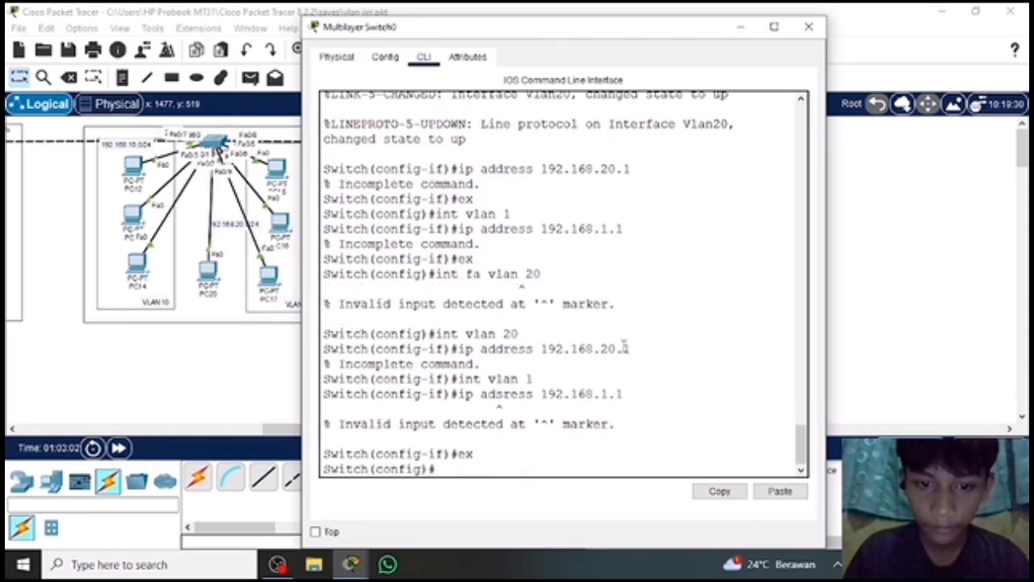
Enter configuration of the VLAN 20 interface again from global configuration mode with int vlan 20.
{"action": "type", "text": "int v"}
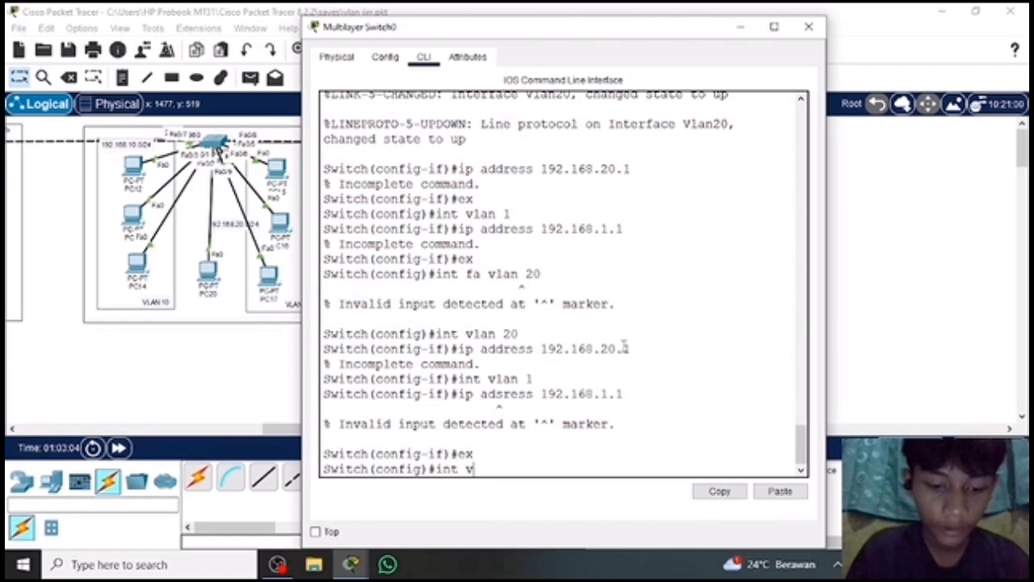
{"action": "type", "text": "lan 20"}
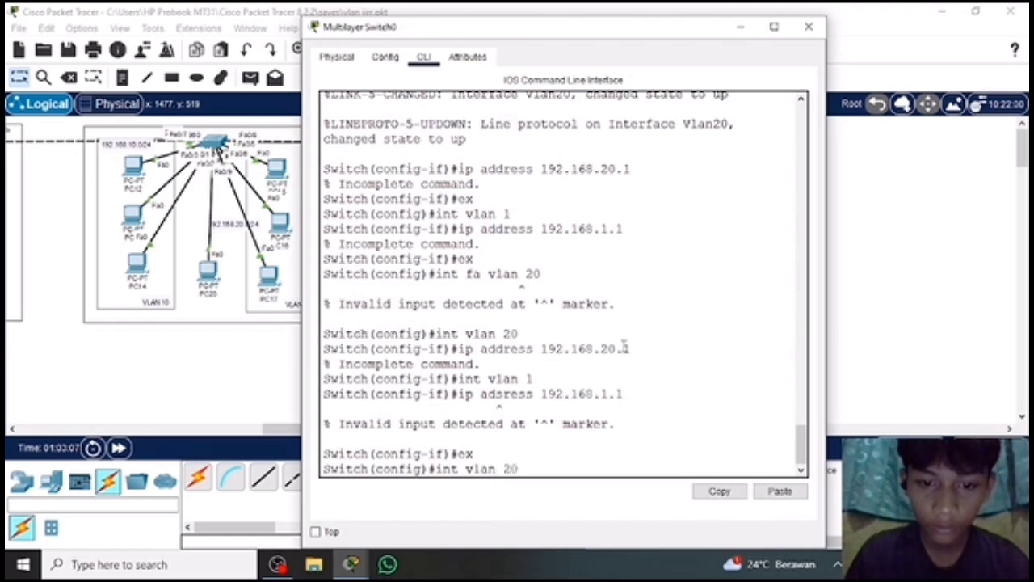
{"action": "key", "text": "Return"}
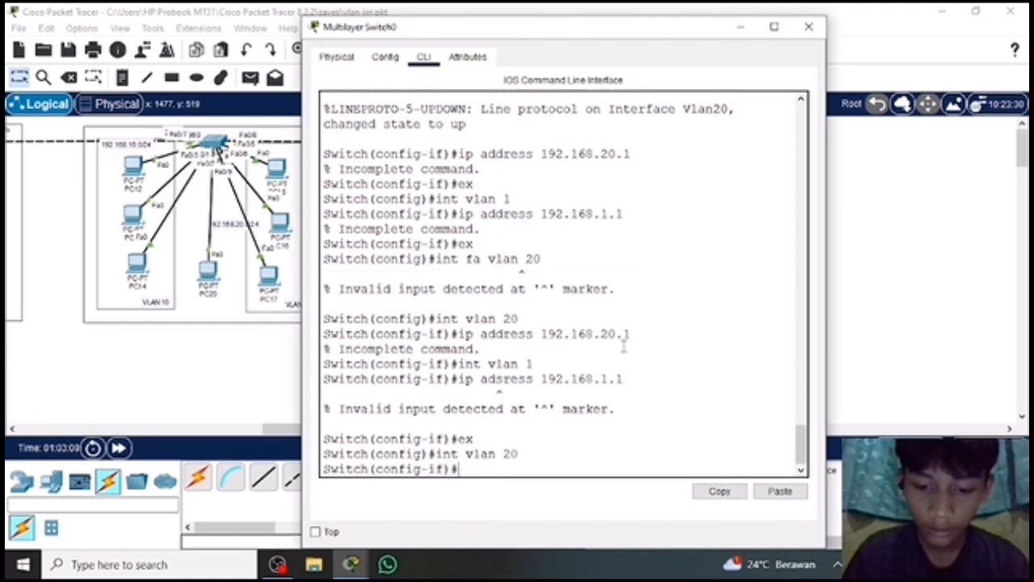
Assign IP address 192.168.20.1 with subnet mask 255.255.255.0 to the VLAN 20 interface, and return to global configuration mode with ex.
{"action": "type", "text": "ip adrr"}
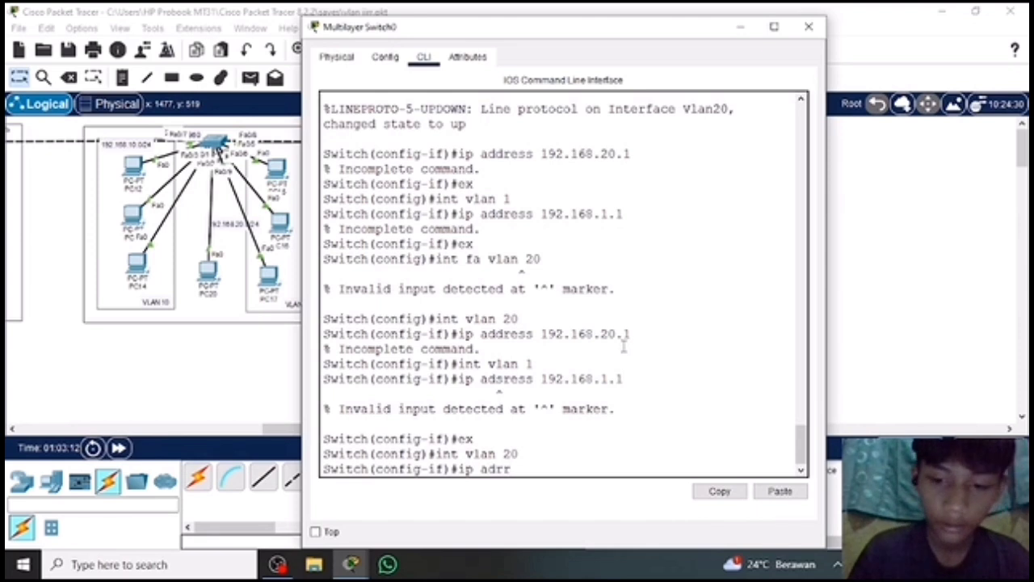
{"action": "key", "text": "BackSpace"}
{"action": "key", "text": "BackSpace"}
{"action": "type", "text": "dress"}
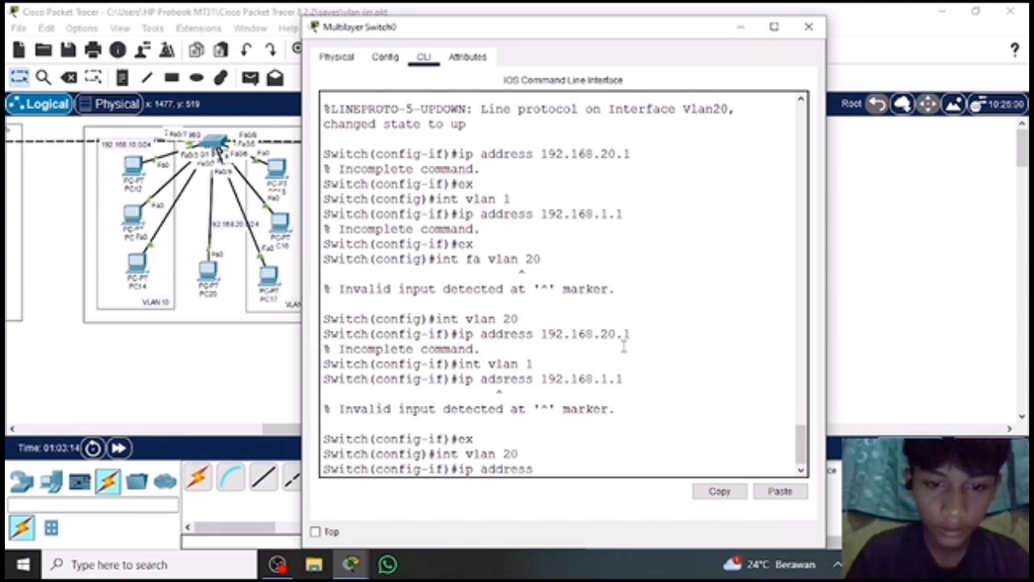
{"action": "type", "text": " 19"}
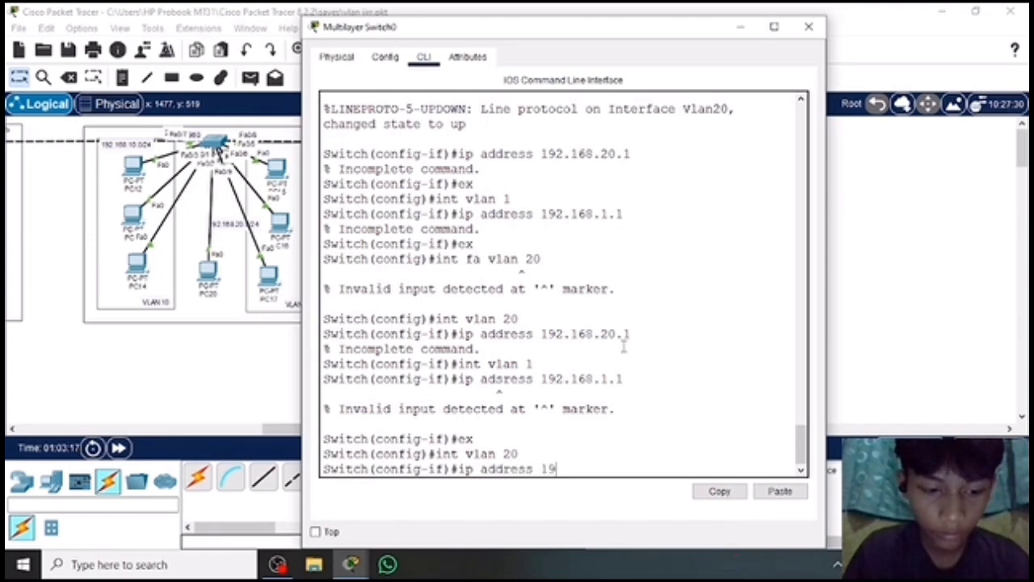
{"action": "type", "text": "2.168"}
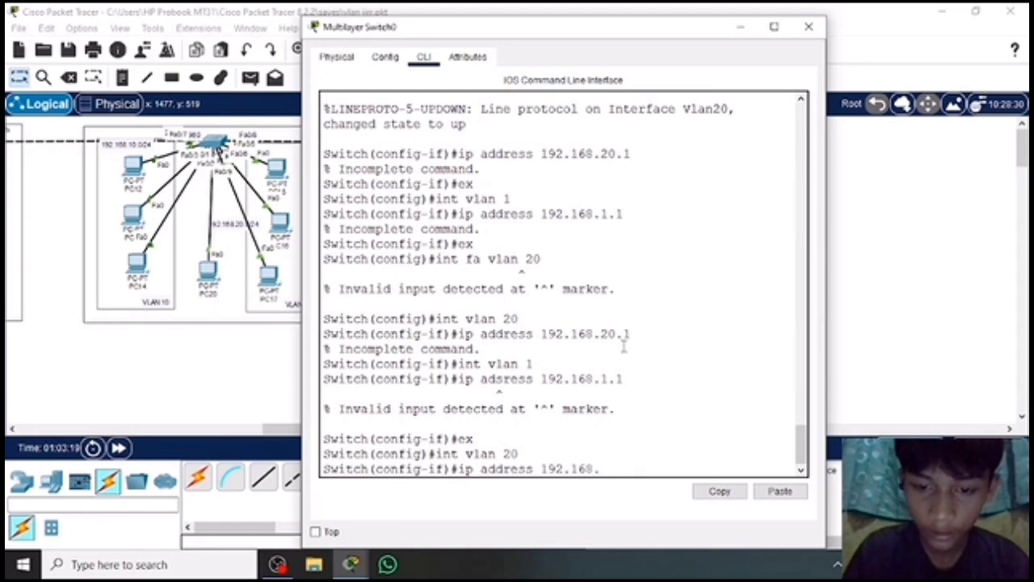
{"action": "type", "text": ".20."}
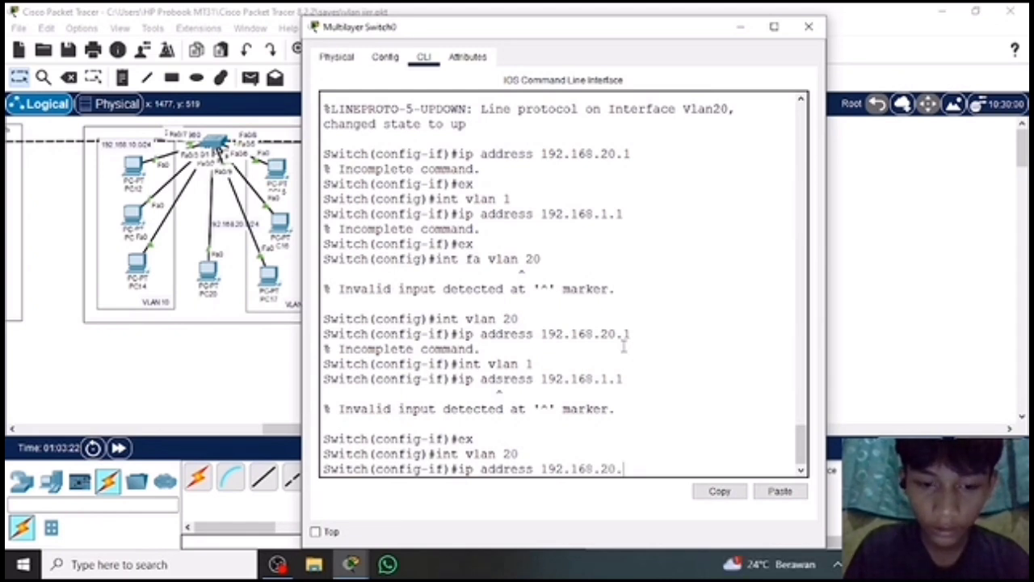
{"action": "type", "text": "1 s"}
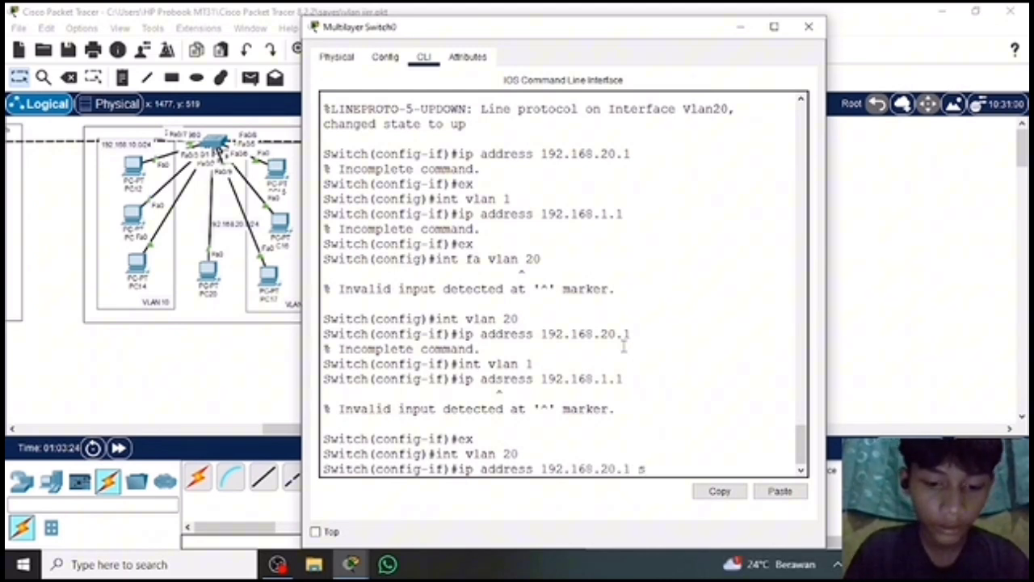
{"action": "key", "text": "BackSpace"}
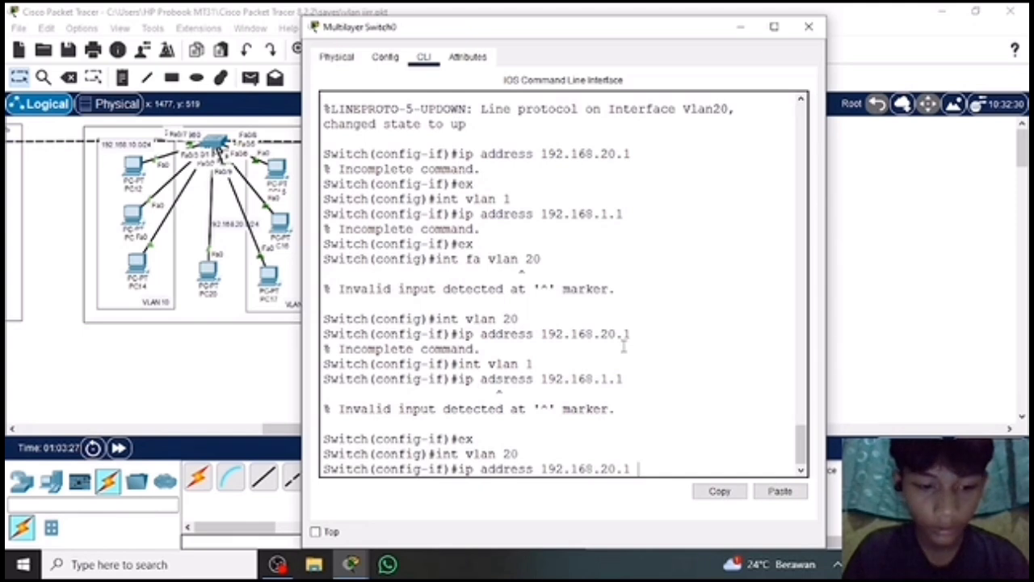
{"action": "type", "text": "255.255.255"}
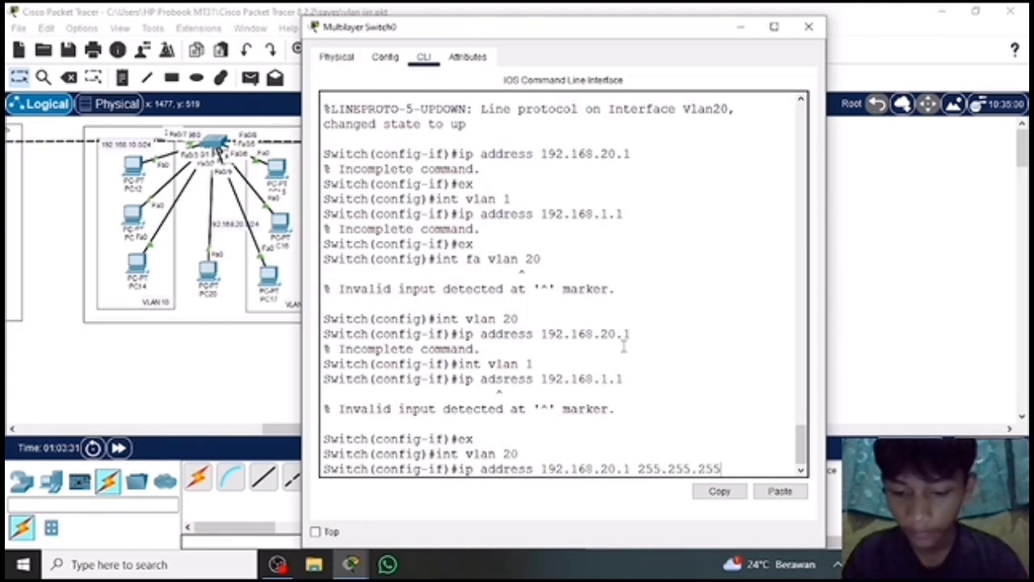
{"action": "type", "text": ".0"}
{"action": "key", "text": "Return"}
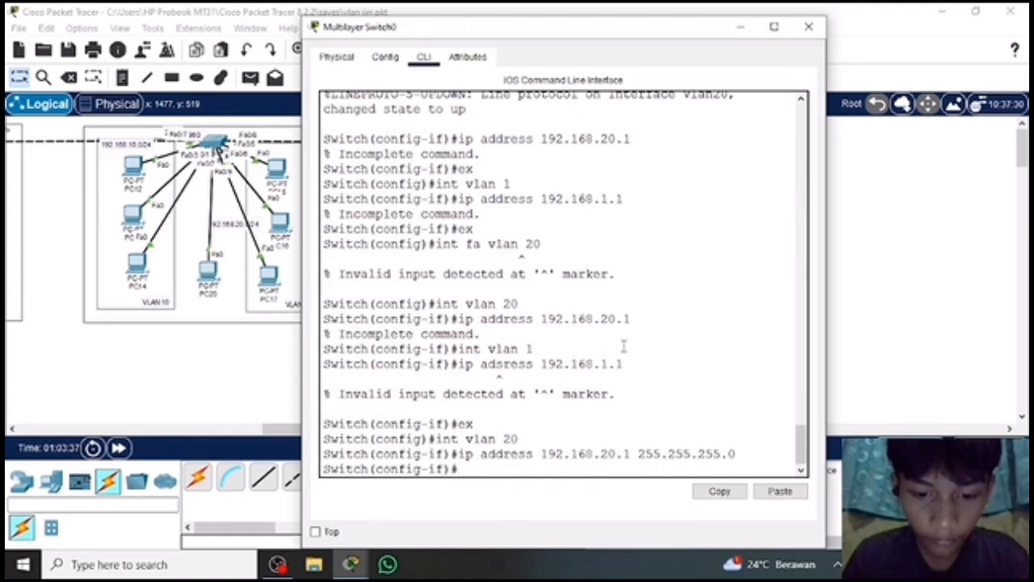
{"action": "type", "text": "ex"}
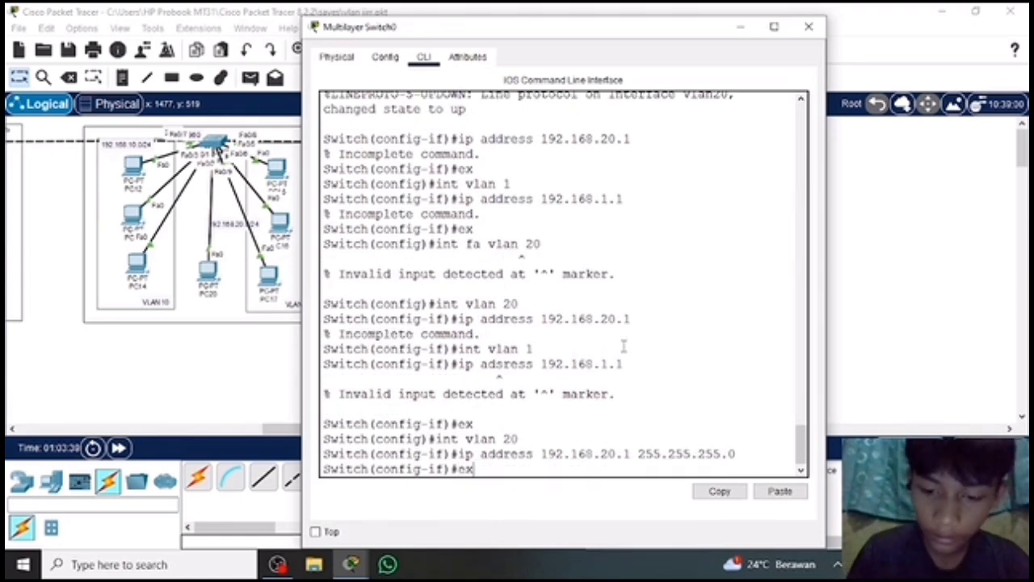
{"action": "key", "text": "Return"}
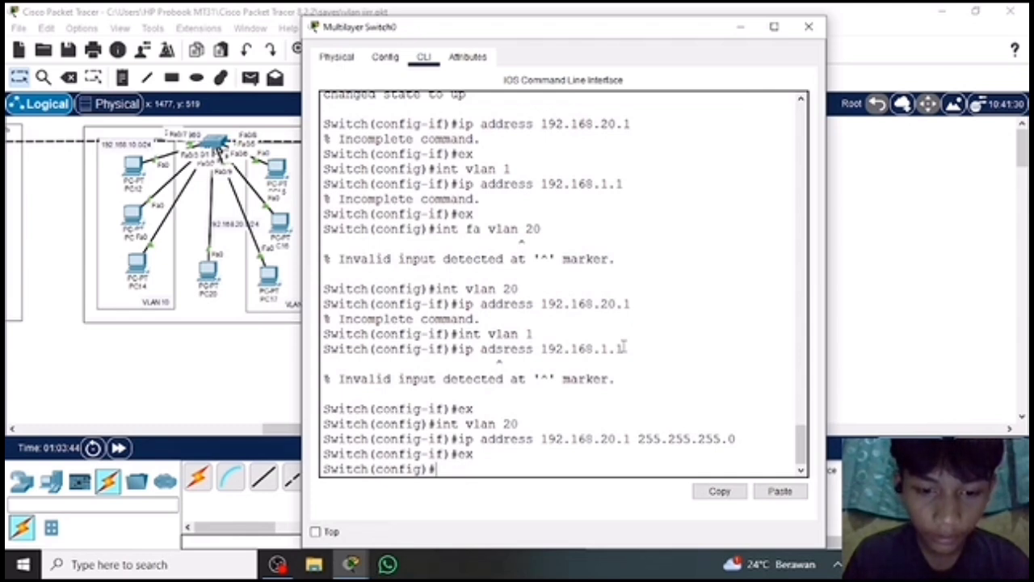
Enter configuration of the VLAN 1 interface from global configuration mode with int vlan 1.
{"action": "type", "text": "int"}
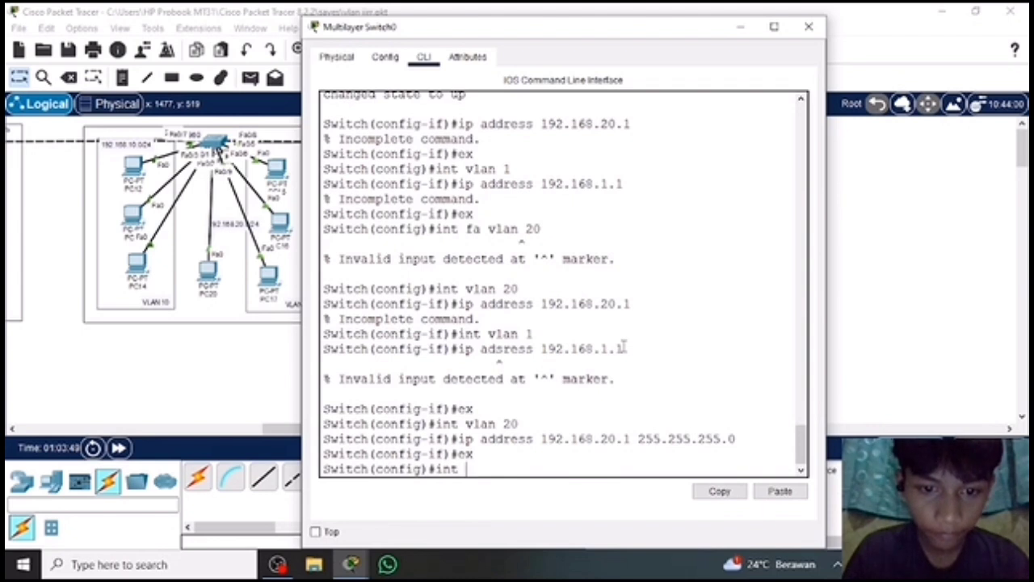
{"action": "type", "text": " vlan"}
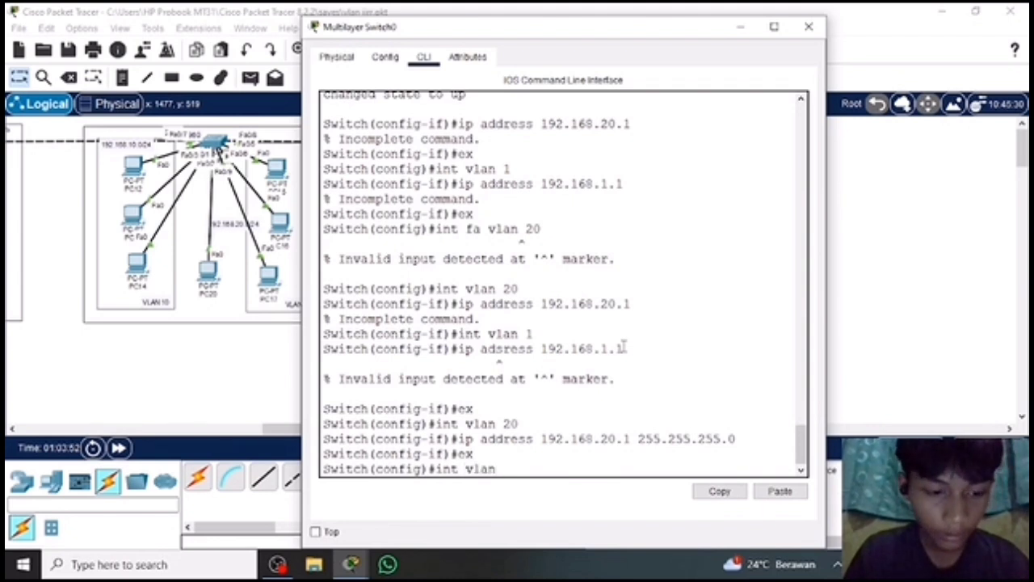
{"action": "type", "text": " 1"}
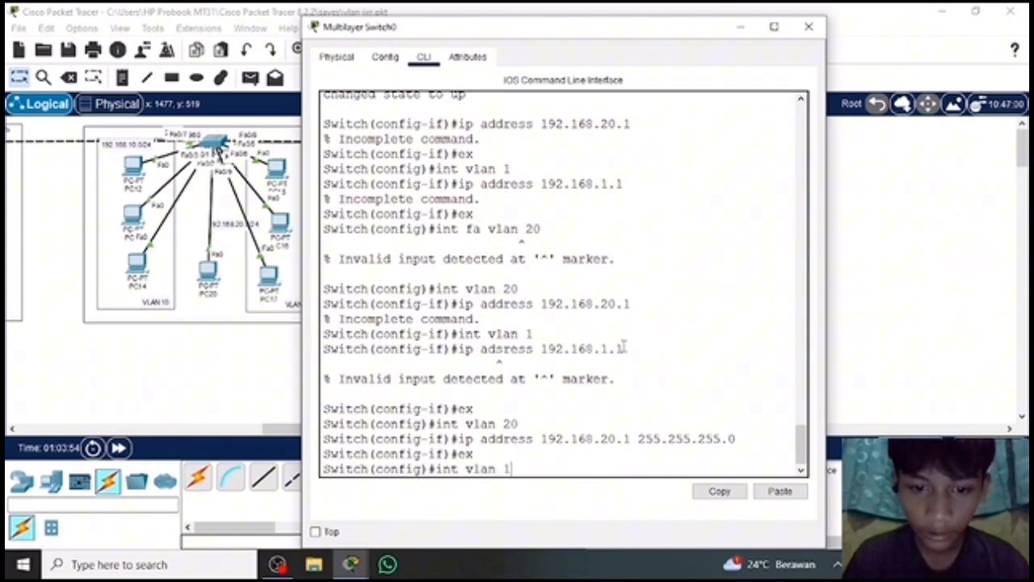
{"action": "key", "text": "Return"}
Assign IP address 192.168.1.1 with subnet mask 255.255.255.0 to the VLAN 1 interface, and return to global configuration mode with ex.
{"action": "type", "text": "ip address"}
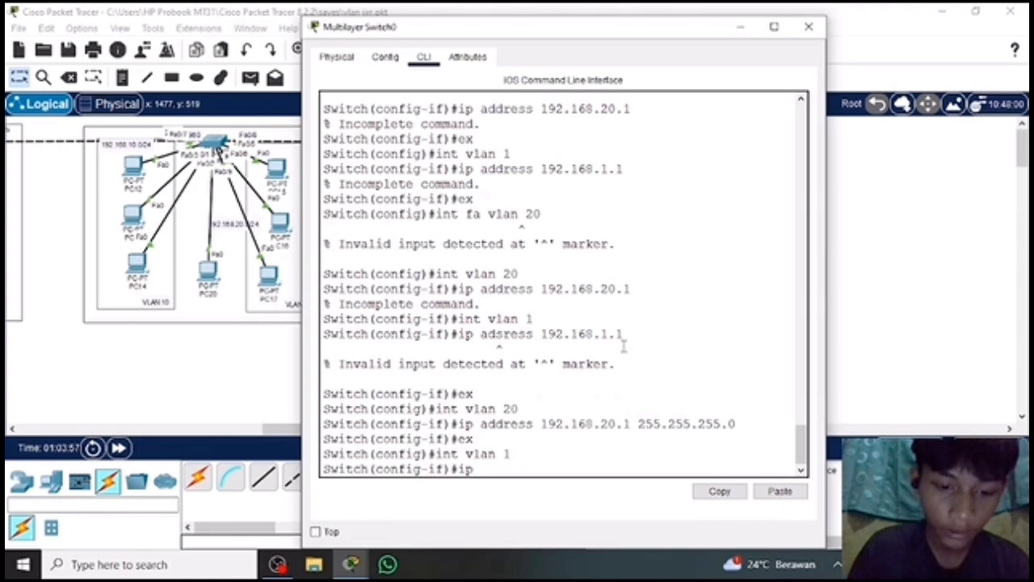
{"action": "type", "text": " 192.16"}
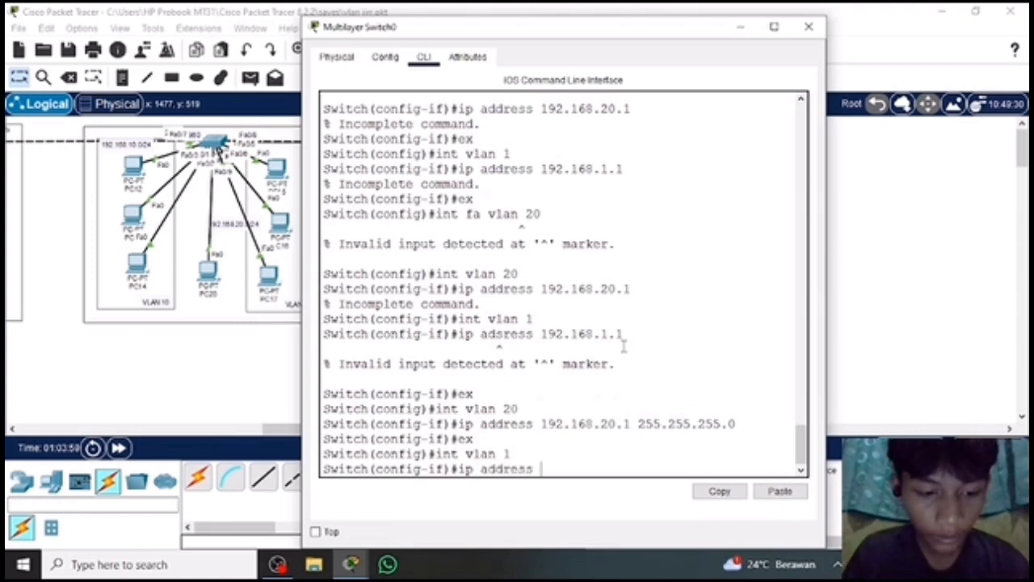
{"action": "type", "text": "8.1.1"}
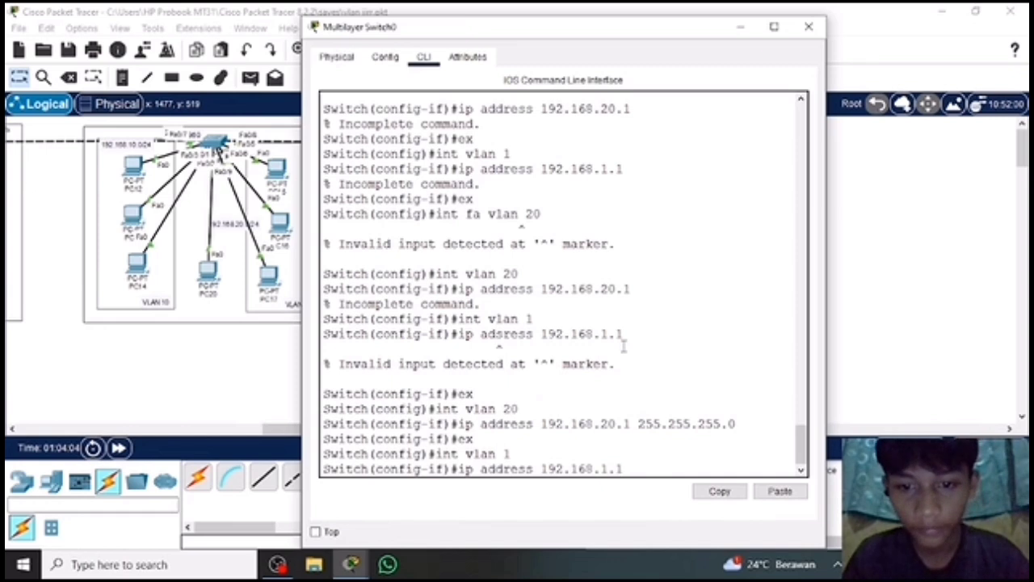
{"action": "type", "text": " 255"}
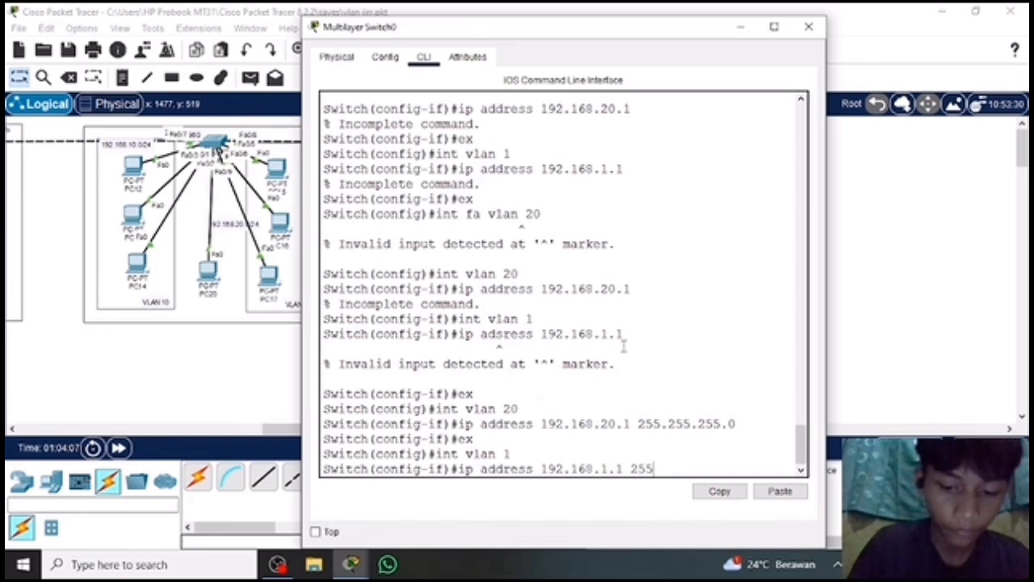
{"action": "type", "text": ".255.255.0"}
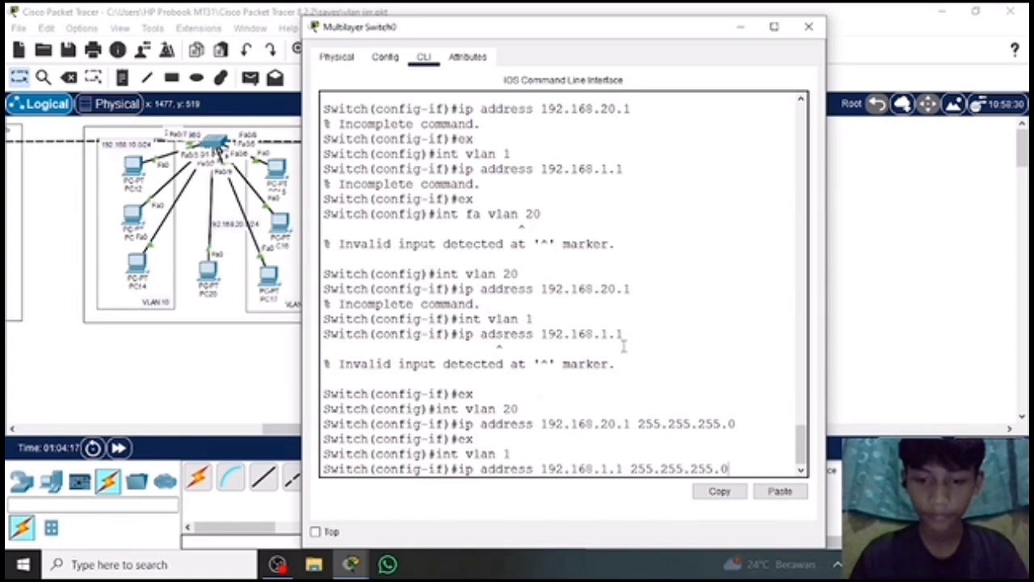
{"action": "key", "text": "Return"}
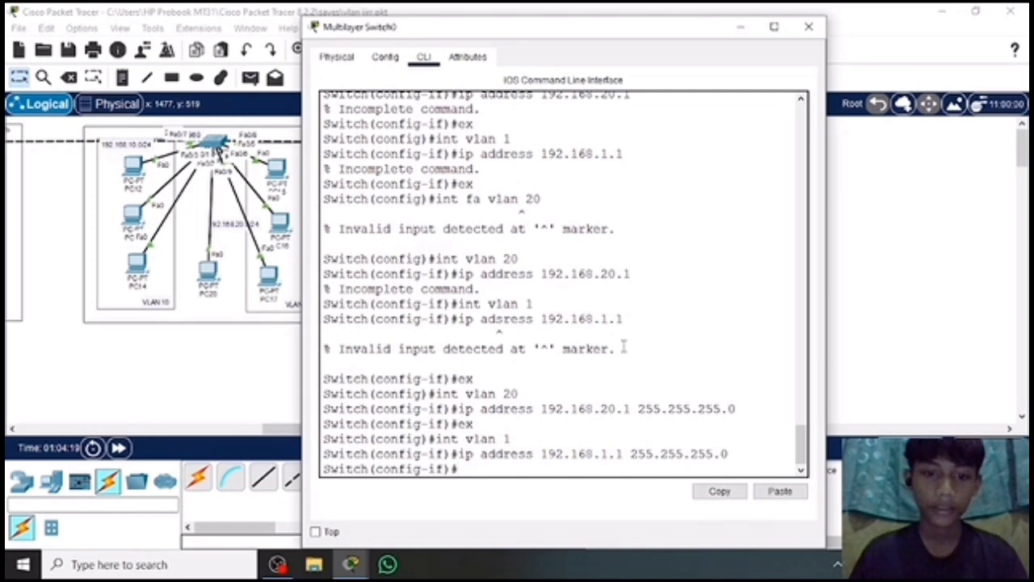
{"action": "type", "text": "ex"}
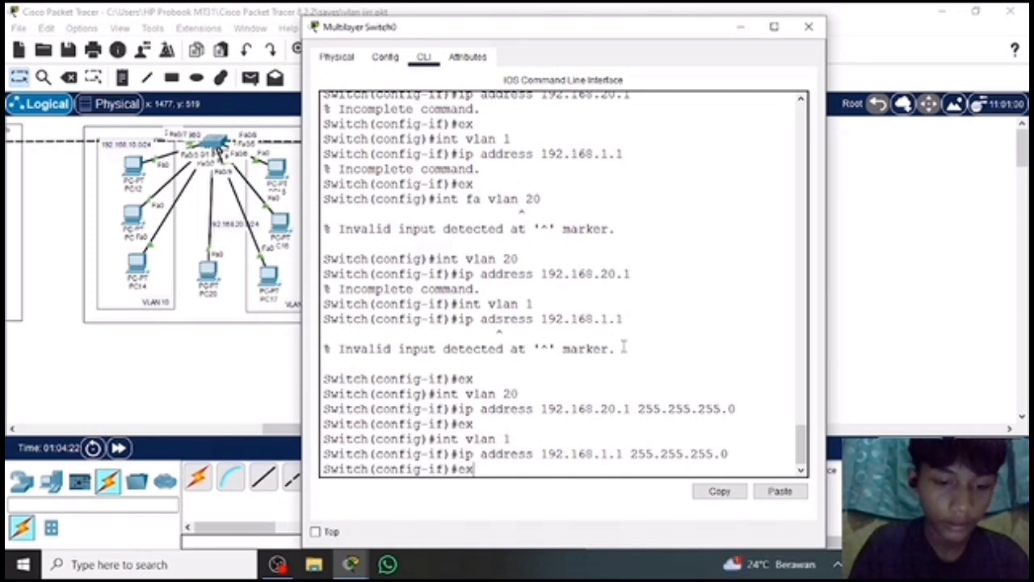
{"action": "key", "text": "Return"}
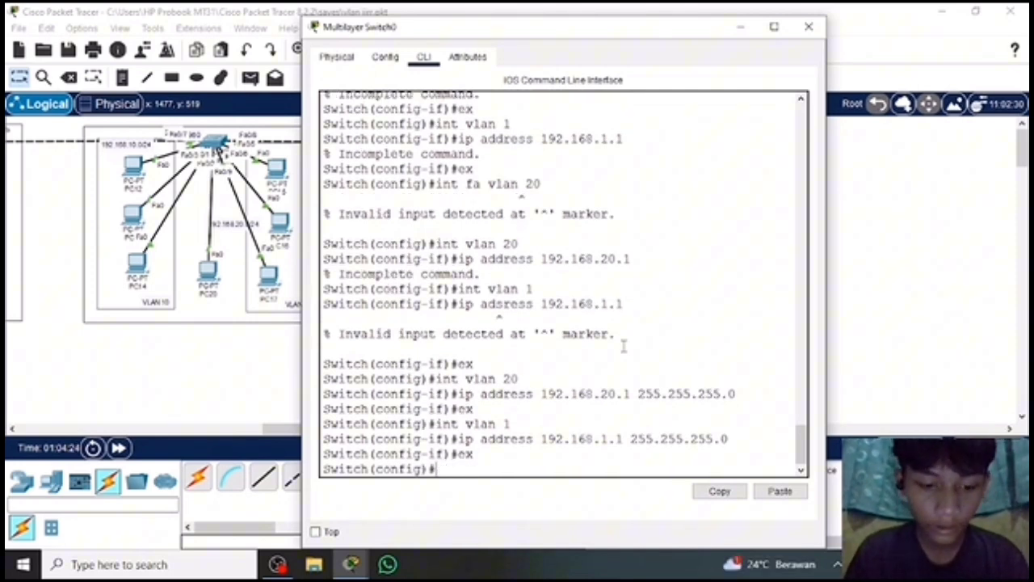
Run do show ip int brief, page to the end of the listing, and examine the addresses and status of the VLAN interfaces.
{"action": "type", "text": "do show"}
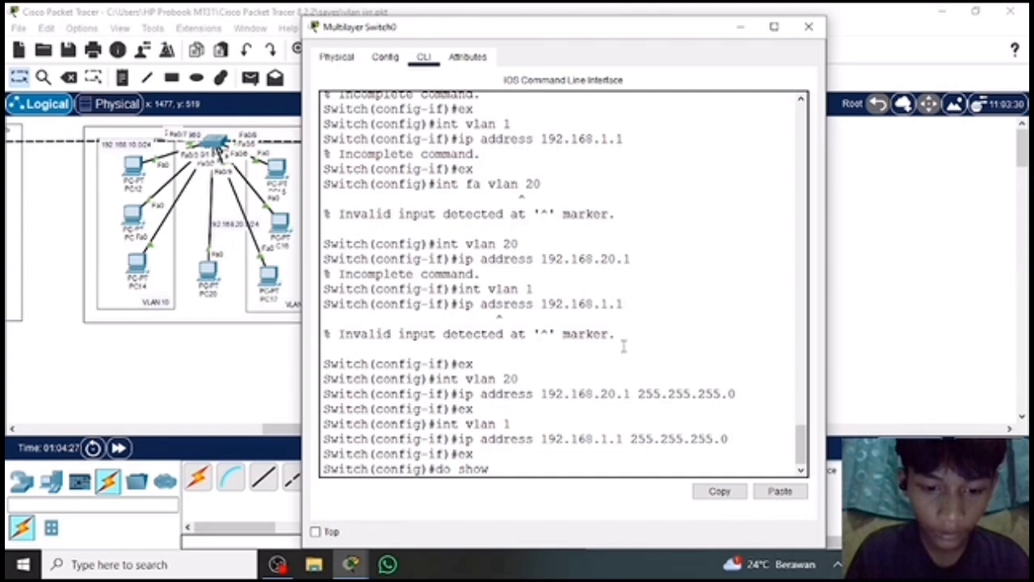
{"action": "type", "text": " ip"}
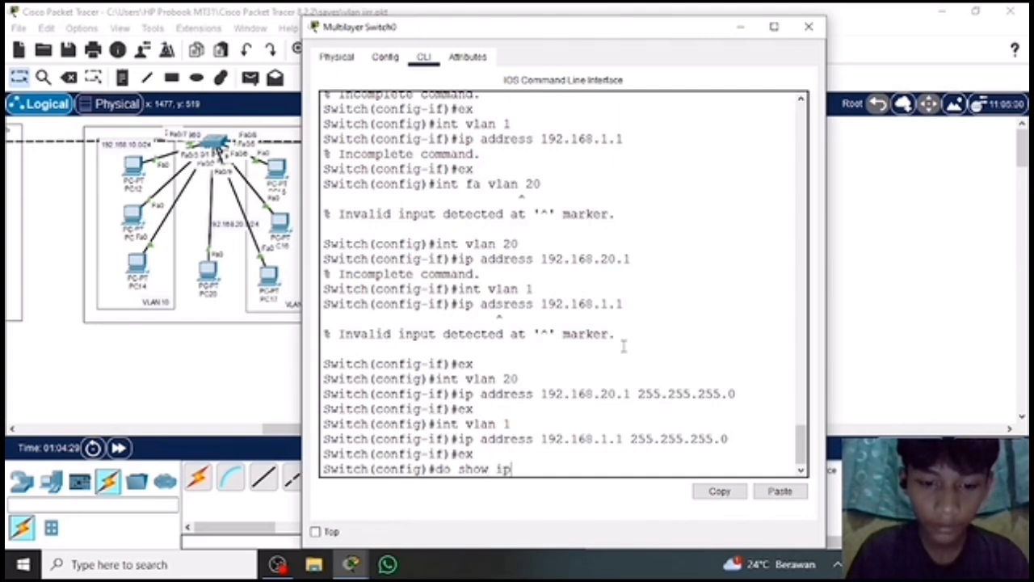
{"action": "type", "text": " int brief"}
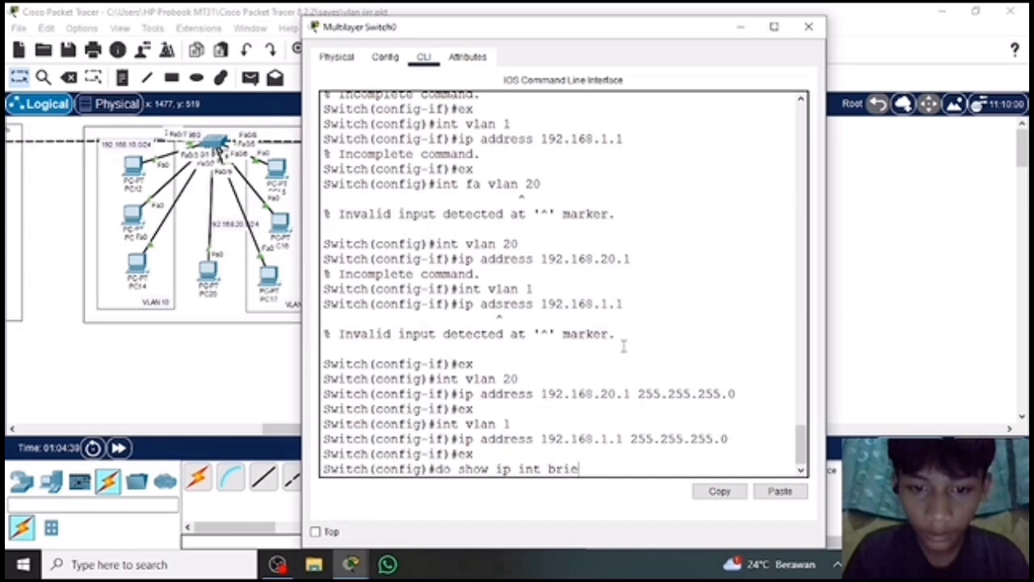
{"action": "key", "text": "BackSpace"}
{"action": "key", "text": "BackSpace"}
{"action": "key", "text": "BackSpace"}
{"action": "key", "text": "BackSpace"}
{"action": "key", "text": "BackSpace"}
{"action": "key", "text": "BackSpace"}
{"action": "key", "text": "BackSpace"}
{"action": "key", "text": "BackSpace"}
{"action": "key", "text": "BackSpace"}
{"action": "key", "text": "BackSpace"}
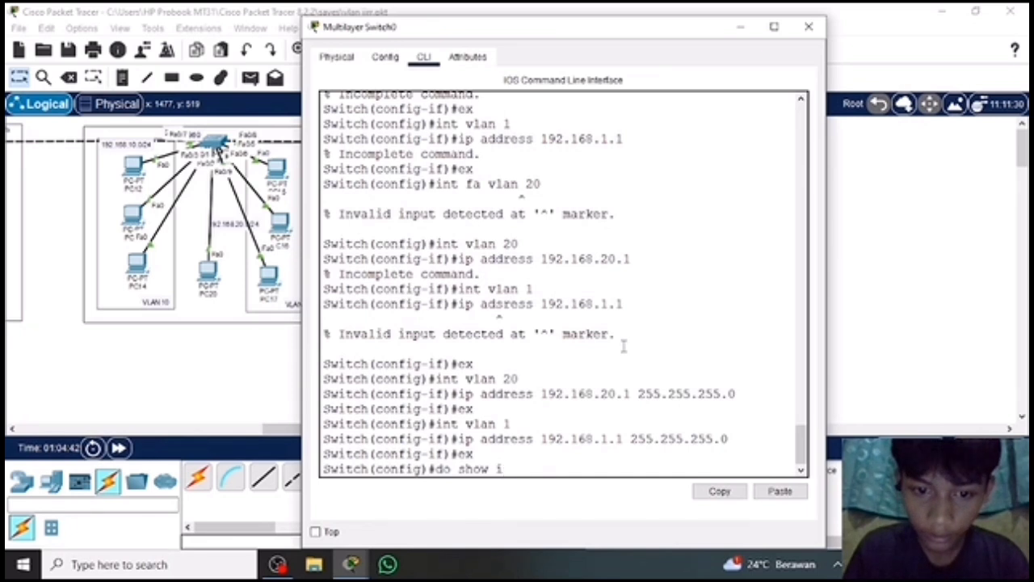
{"action": "key", "text": "BackSpace"}
{"action": "type", "text": "int"}
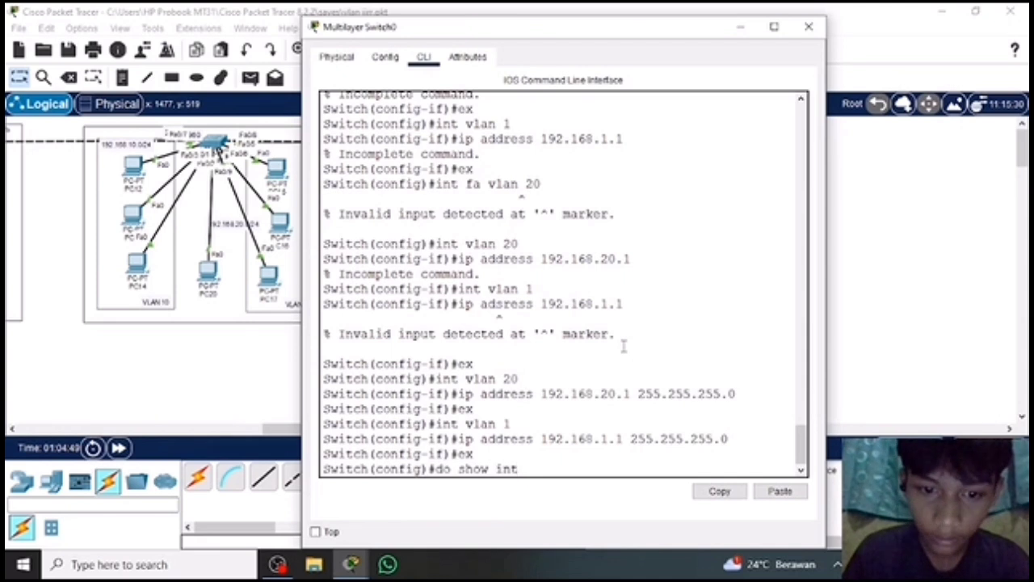
{"action": "key", "text": "BackSpace"}
{"action": "key", "text": "BackSpace"}
{"action": "type", "text": "p i"}
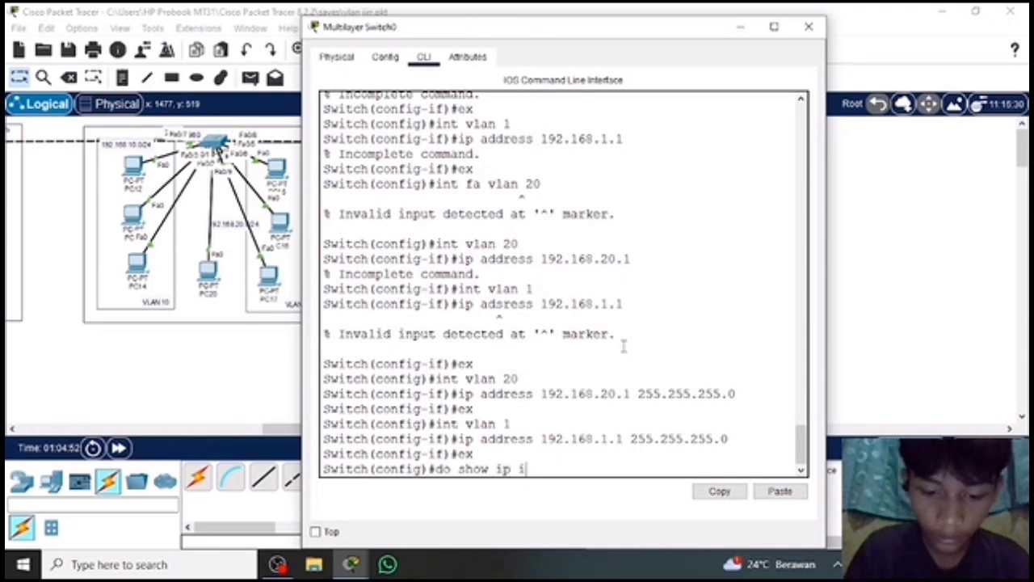
{"action": "type", "text": "nt brief"}
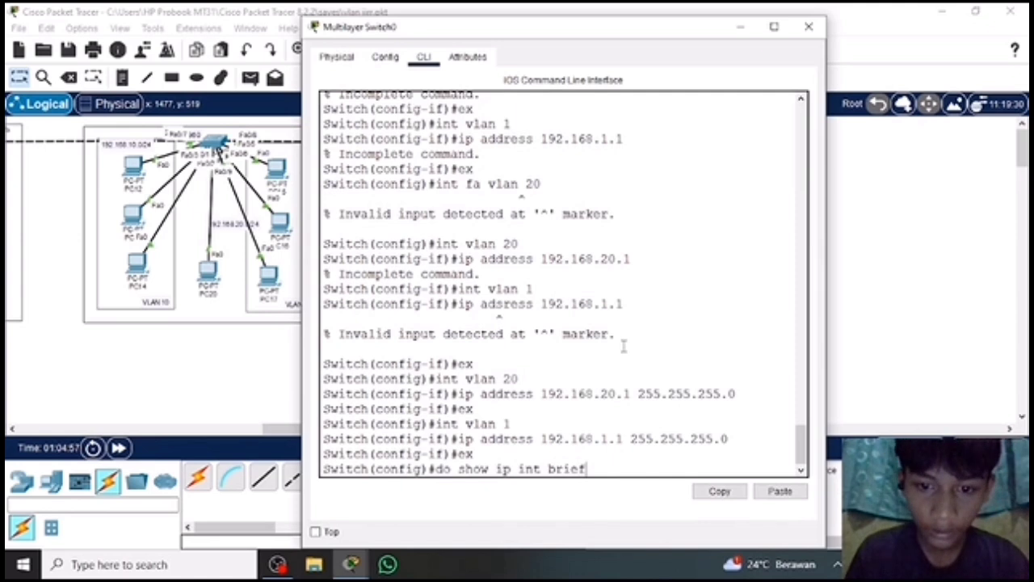
{"action": "key", "text": "Return"}
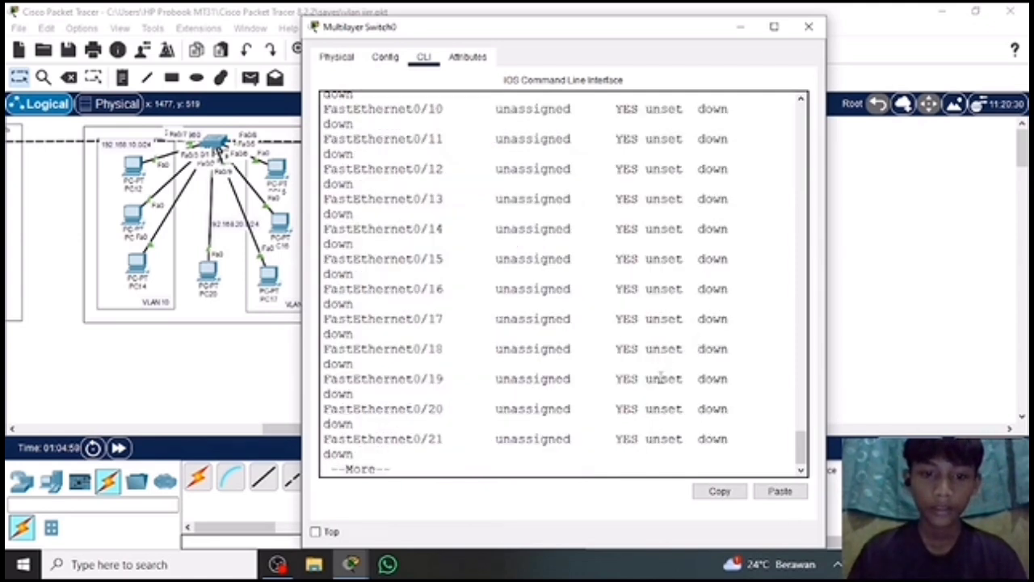
{"action": "key", "text": "space"}
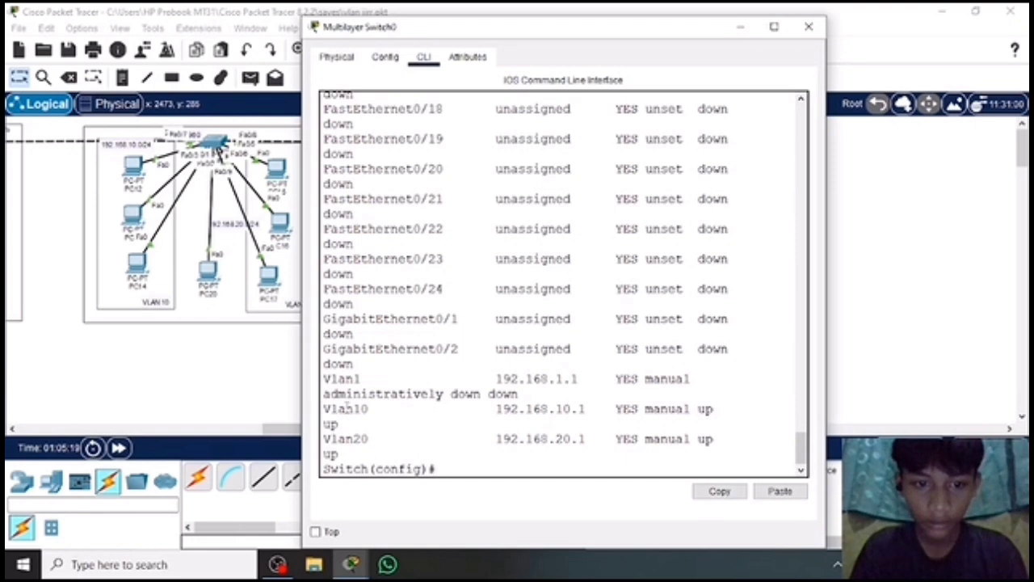
{"action": "left_click_drag", "start_coordinate": [323, 394], "coordinate": [579, 318]}
{"action": "left_click", "coordinate": [453, 472]}
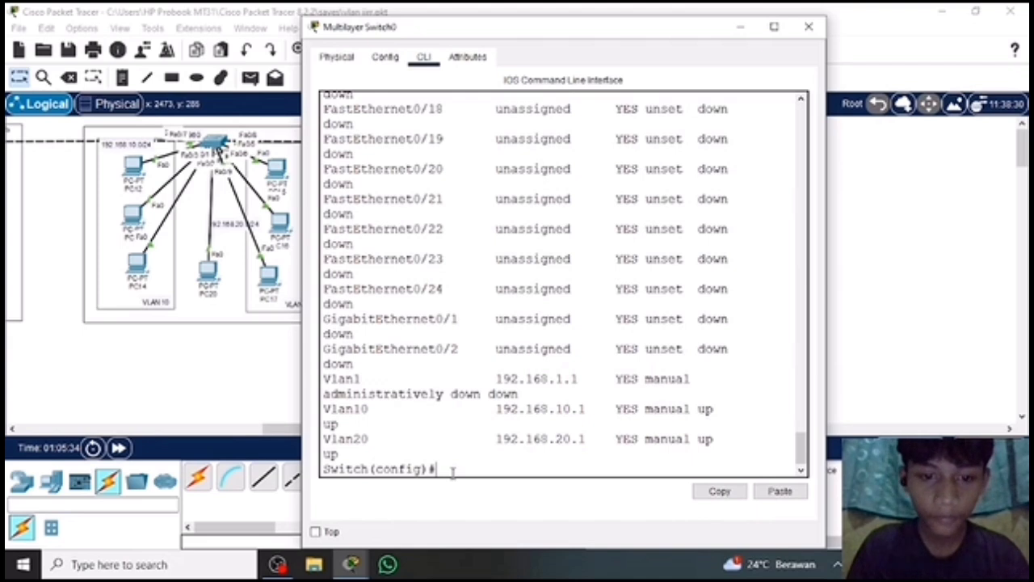
Enter the VLAN 1 interface configuration with int vlan 1 and enable the interface with no shutdown.
{"action": "type", "text": "int"}
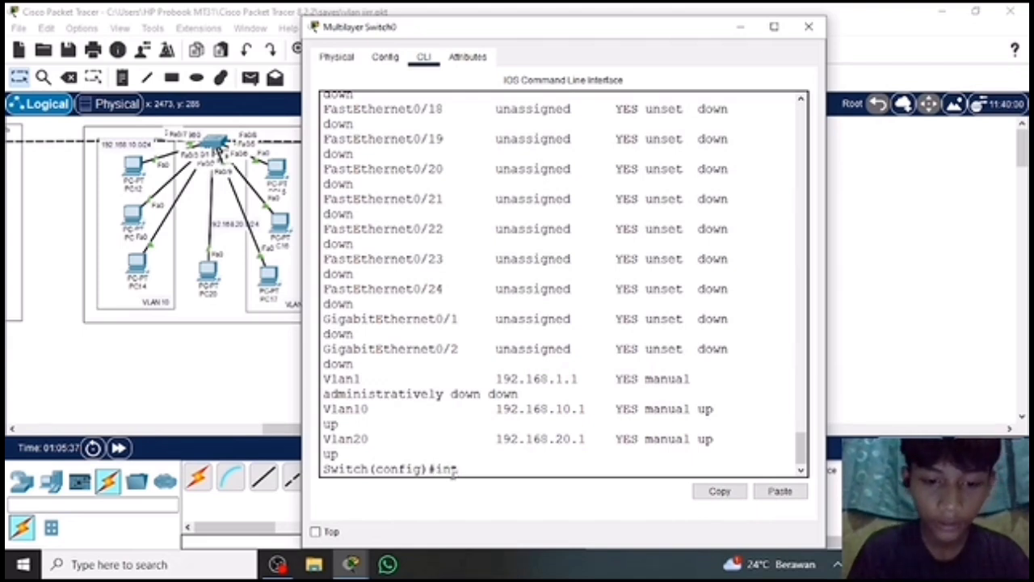
{"action": "type", "text": " vlan 1"}
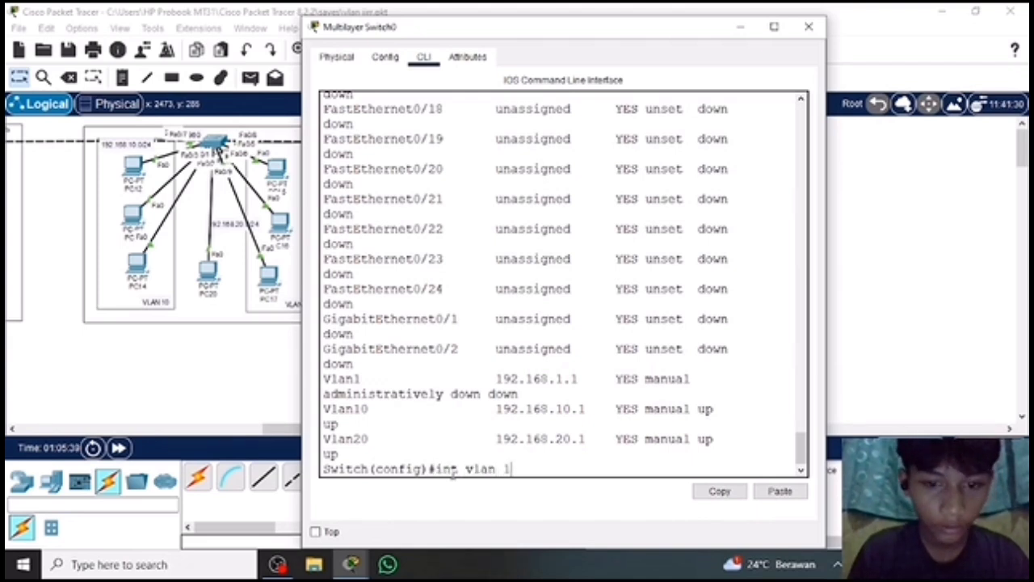
{"action": "key", "text": "Return"}
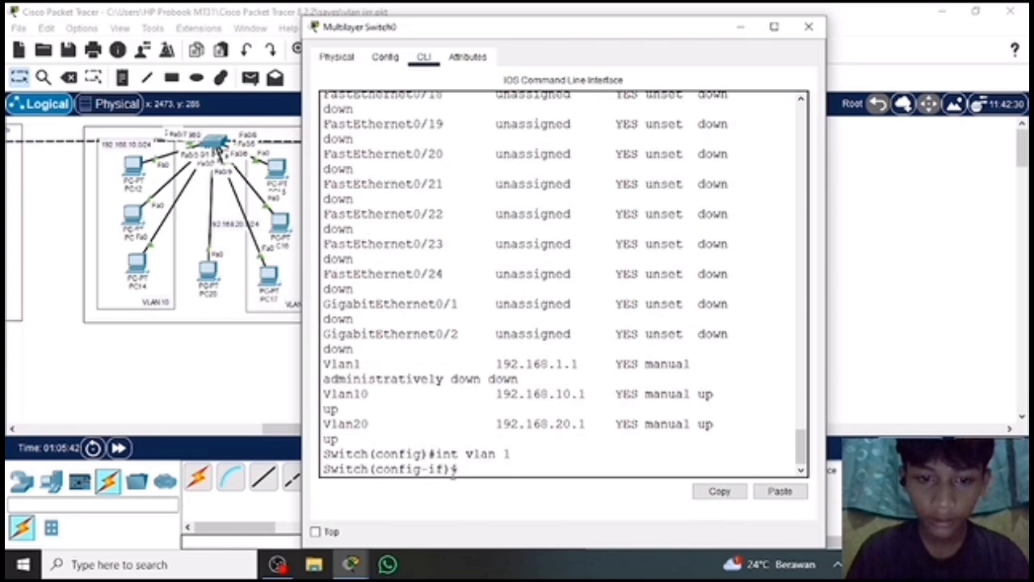
{"action": "type", "text": "m"}
{"action": "key", "text": "BackSpace"}
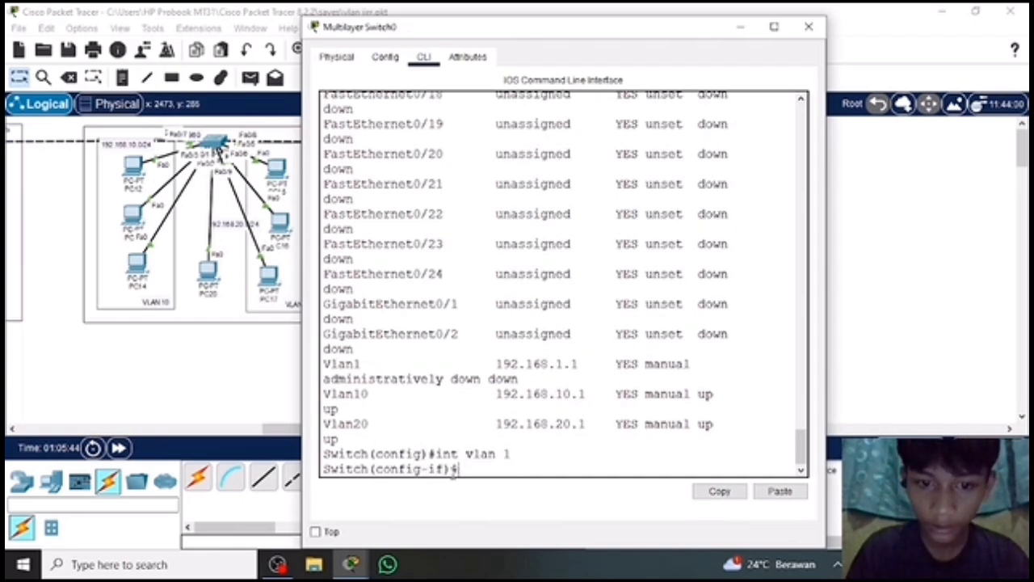
{"action": "type", "text": "no"}
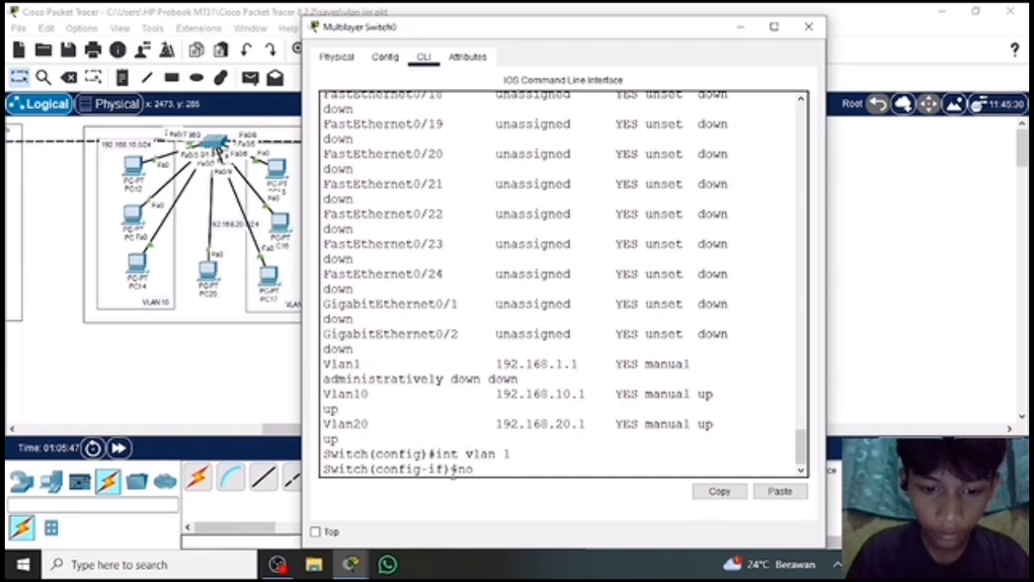
{"action": "type", "text": " sho"}
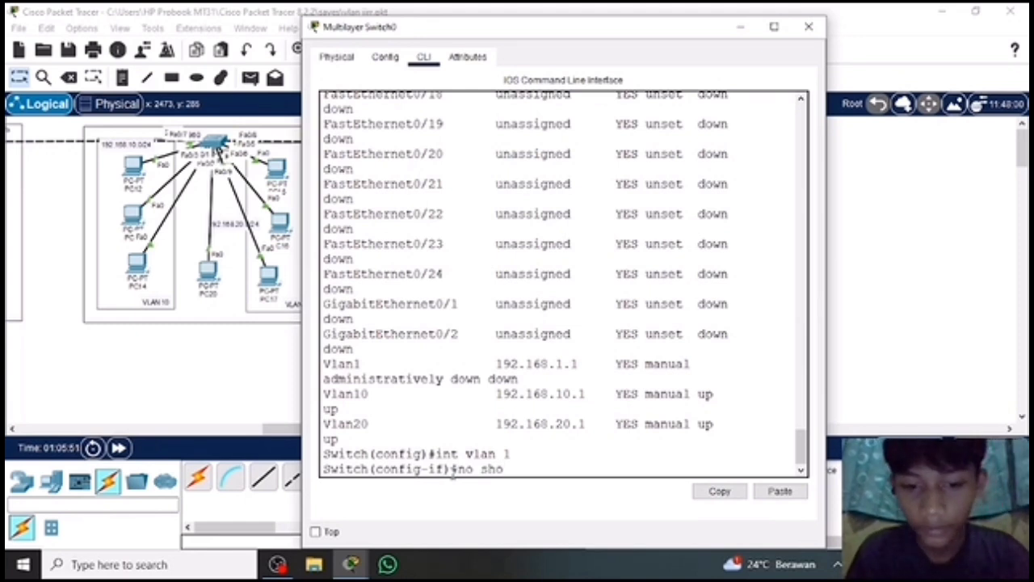
{"action": "key", "text": "BackSpace"}
{"action": "type", "text": "utd"}
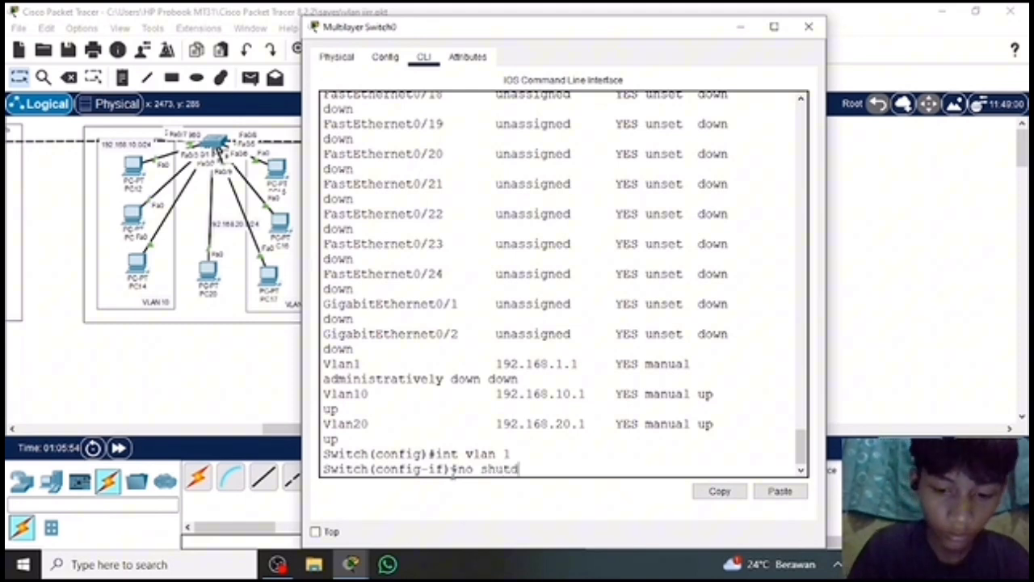
{"action": "type", "text": "own"}
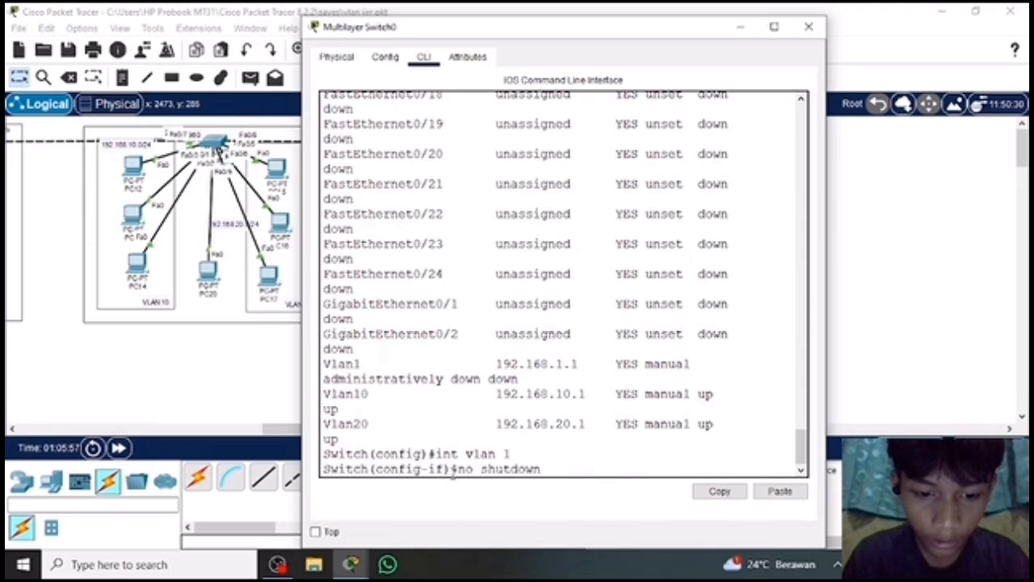
{"action": "key", "text": "Return"}
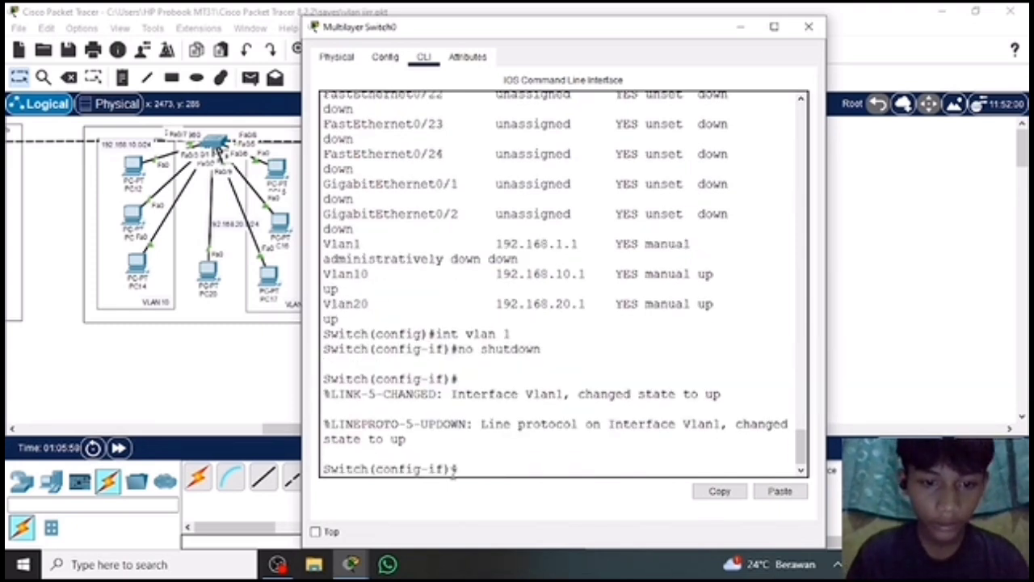
Run do show ip int brief, page to the end to check the VLAN interfaces' status, and minimize the switch window.
{"action": "type", "text": "do show"}
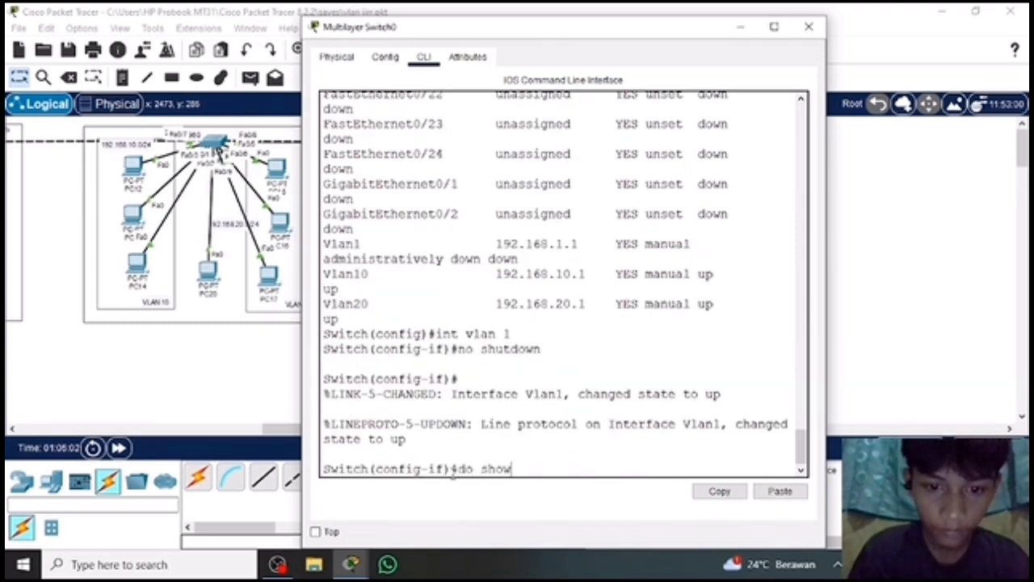
{"action": "type", "text": " ip"}
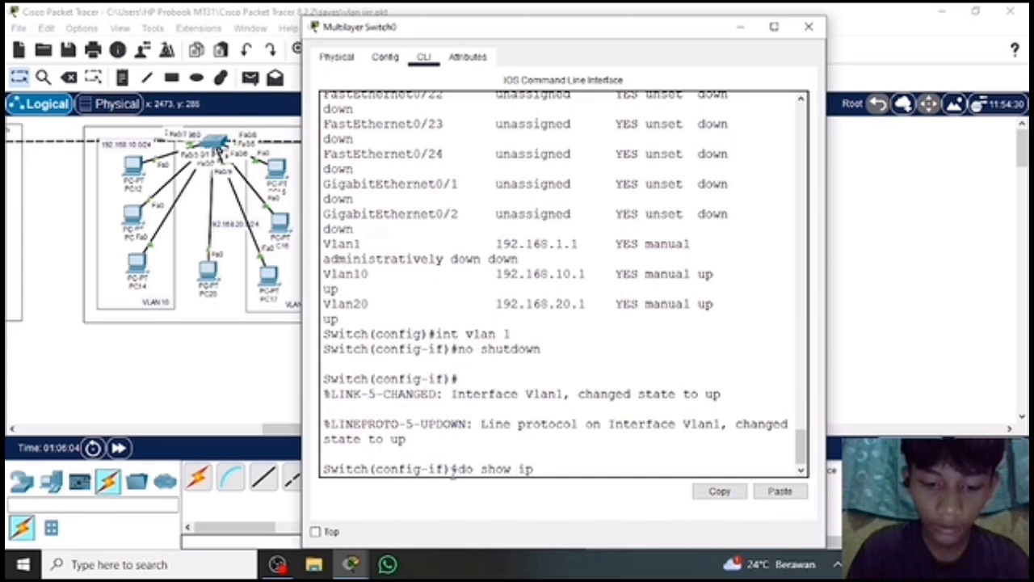
{"action": "type", "text": " int brief"}
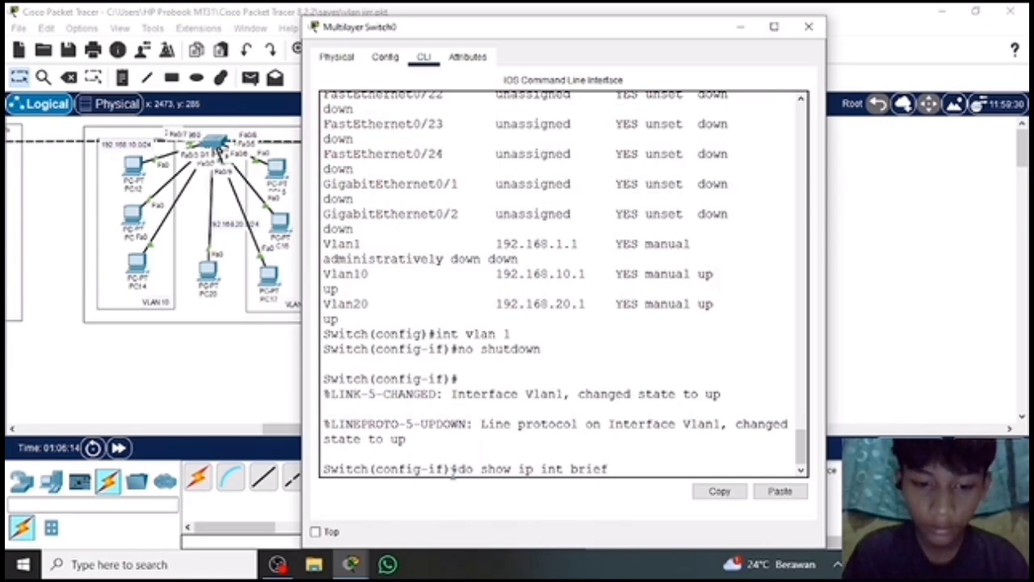
{"action": "scroll", "coordinate": [453, 476], "scroll_direction": "up", "scroll_amount": 10}
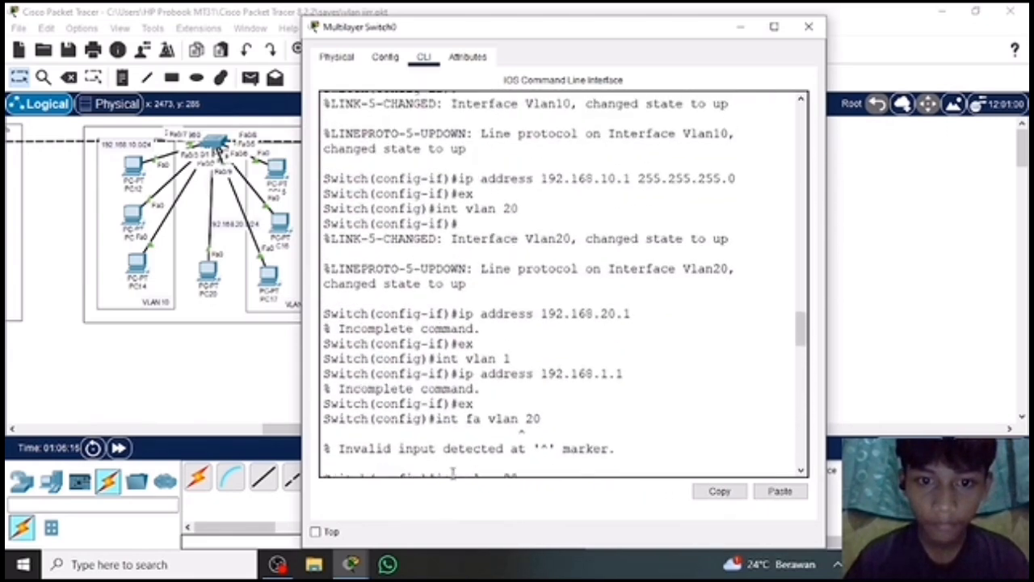
{"action": "scroll", "coordinate": [453, 475], "scroll_direction": "down", "scroll_amount": 10}
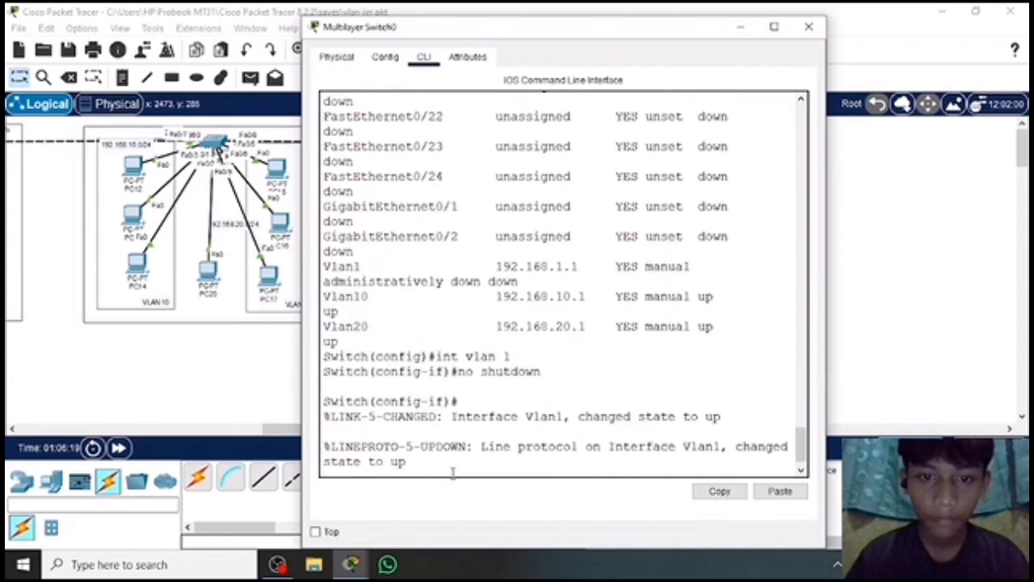
{"action": "scroll", "coordinate": [452, 475], "scroll_direction": "down", "scroll_amount": 1}
{"action": "key", "text": "Return"}
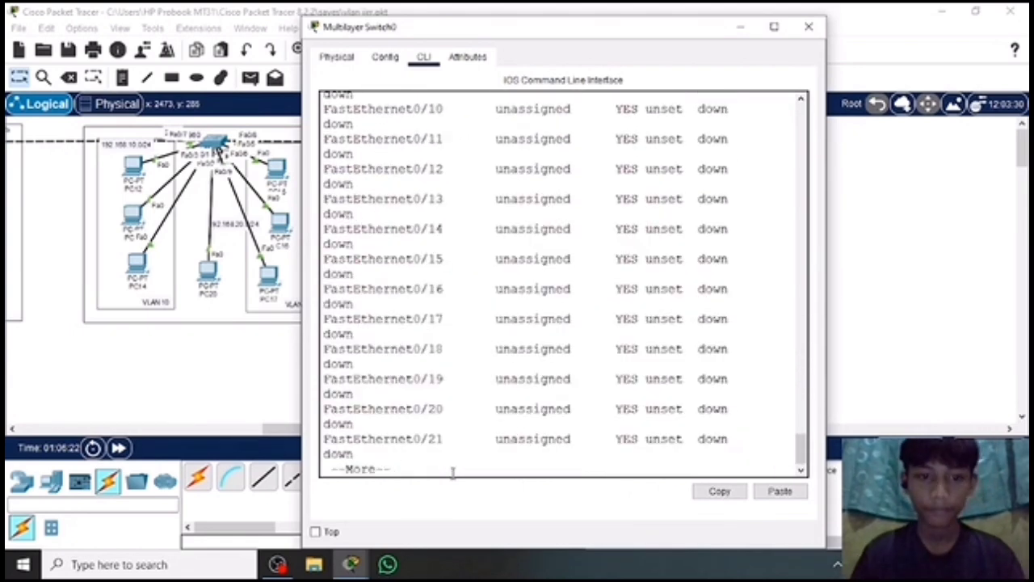
{"action": "key", "text": "space"}
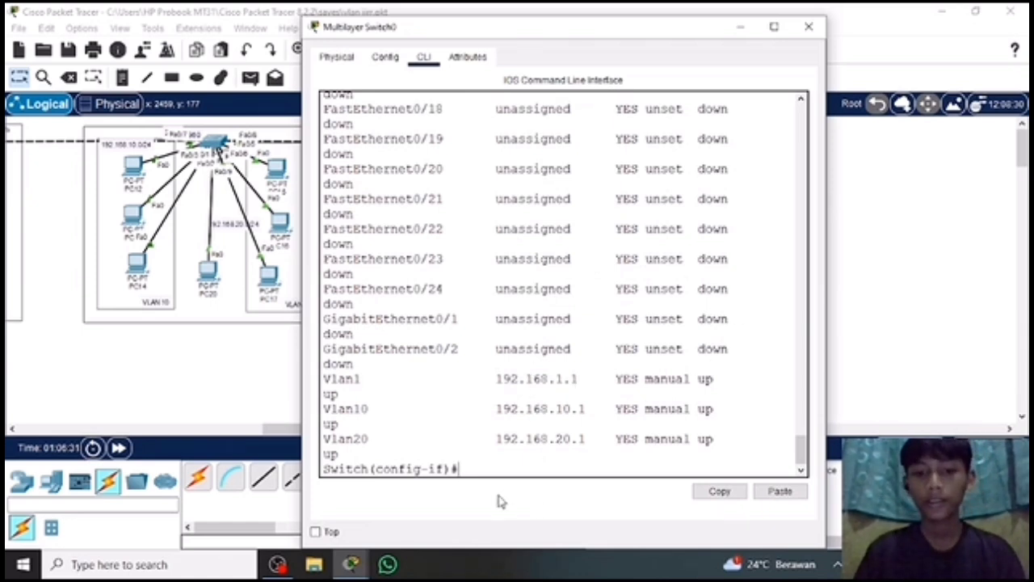
{"action": "left_click", "coordinate": [739, 28]}
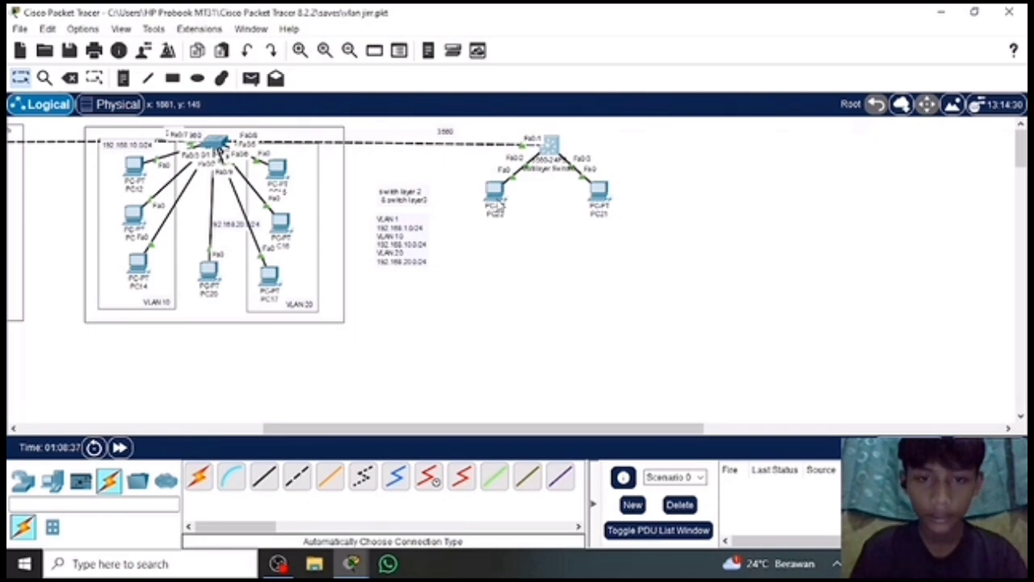
Set PC22's IPv4 default gateway to 192.168.10.1 in its IP configuration and close the PC's window.
{"action": "left_click", "coordinate": [494, 192]}
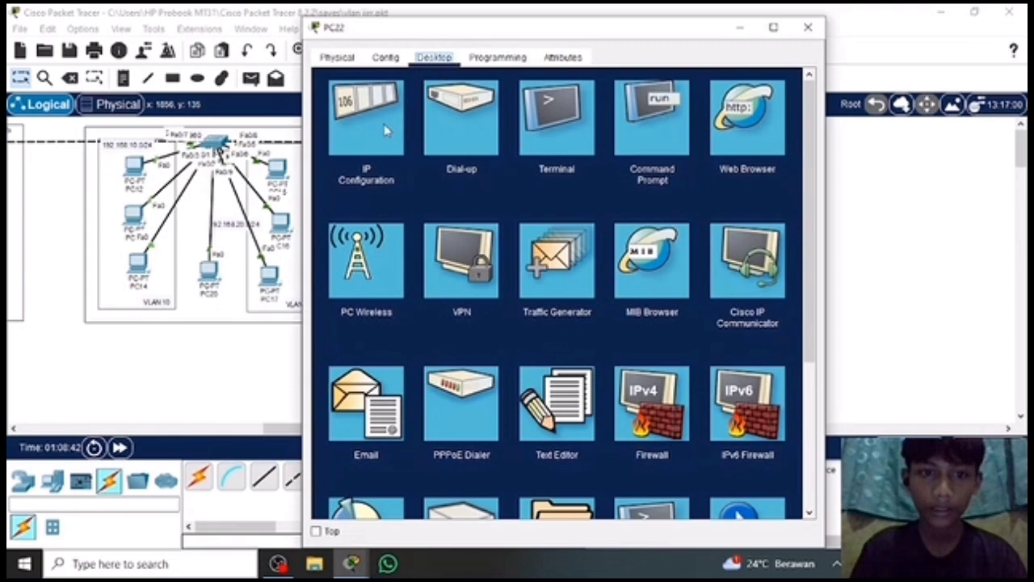
{"action": "left_click", "coordinate": [386, 130]}
{"action": "left_click", "coordinate": [553, 206]}
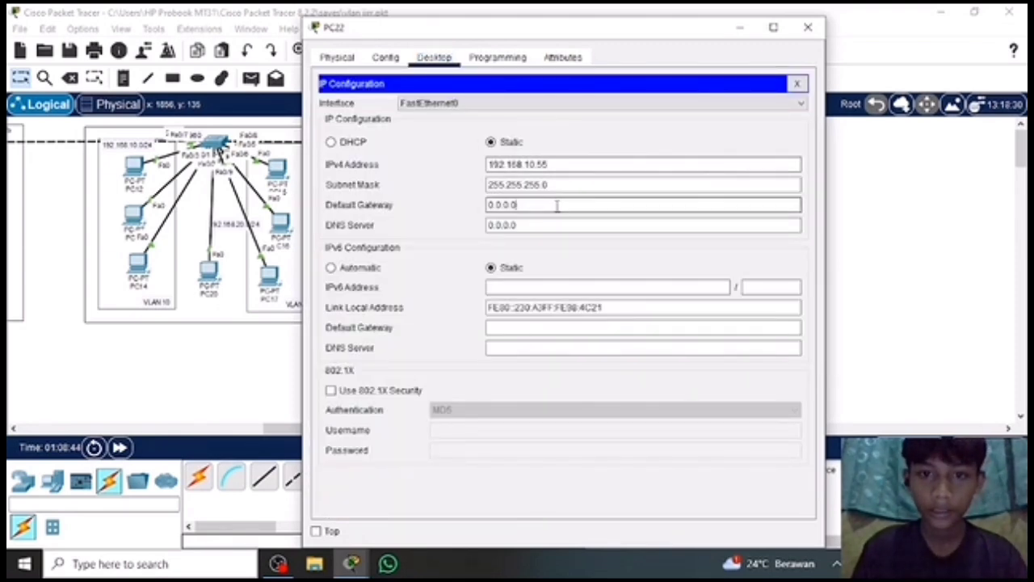
{"action": "key", "text": "BackSpace"}
{"action": "key", "text": "BackSpace"}
{"action": "key", "text": "BackSpace"}
{"action": "key", "text": "BackSpace"}
{"action": "key", "text": "BackSpace"}
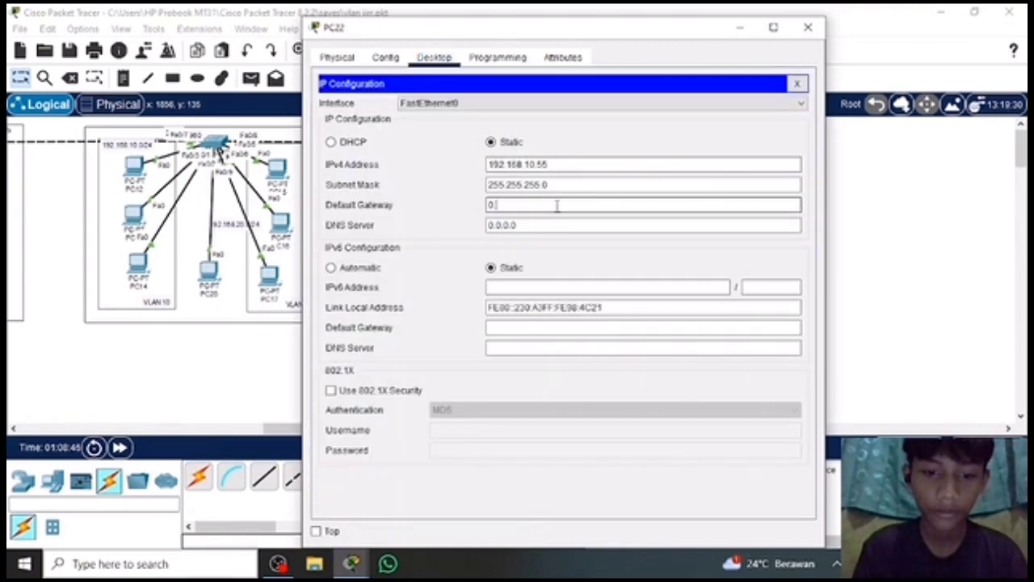
{"action": "type", "text": "192."}
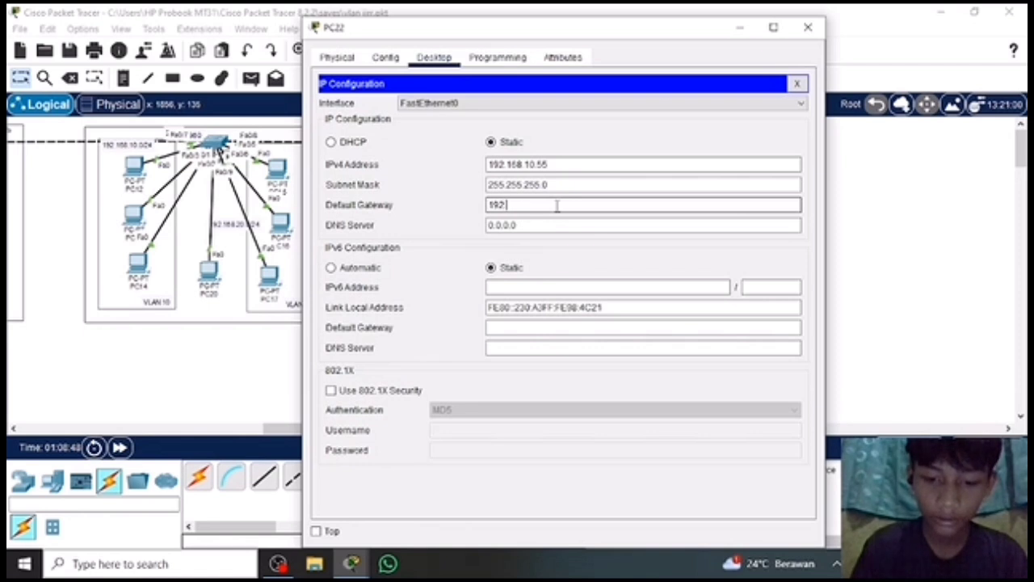
{"action": "type", "text": "168"}
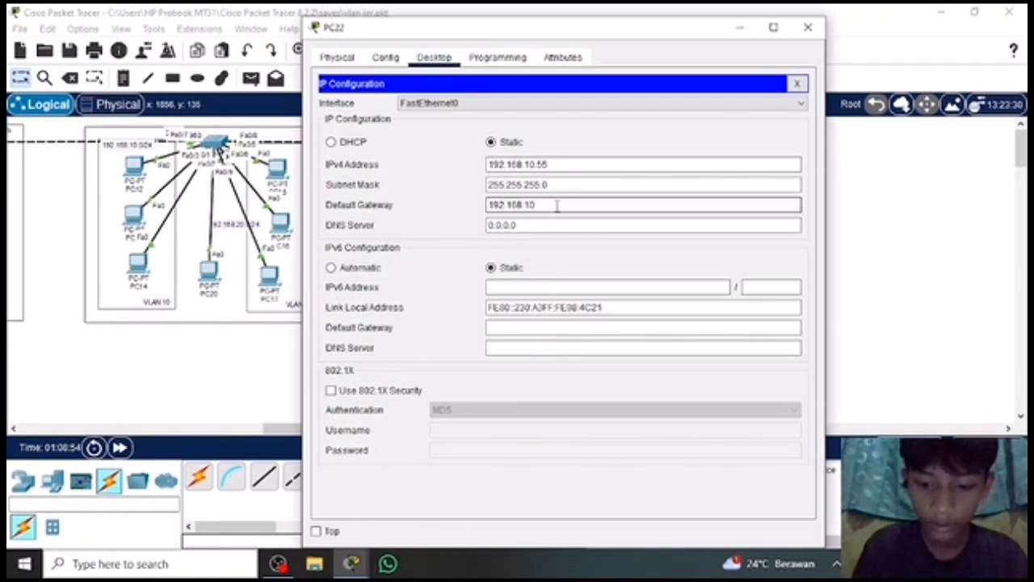
{"action": "type", "text": ".10.1"}
{"action": "left_click", "coordinate": [807, 26]}
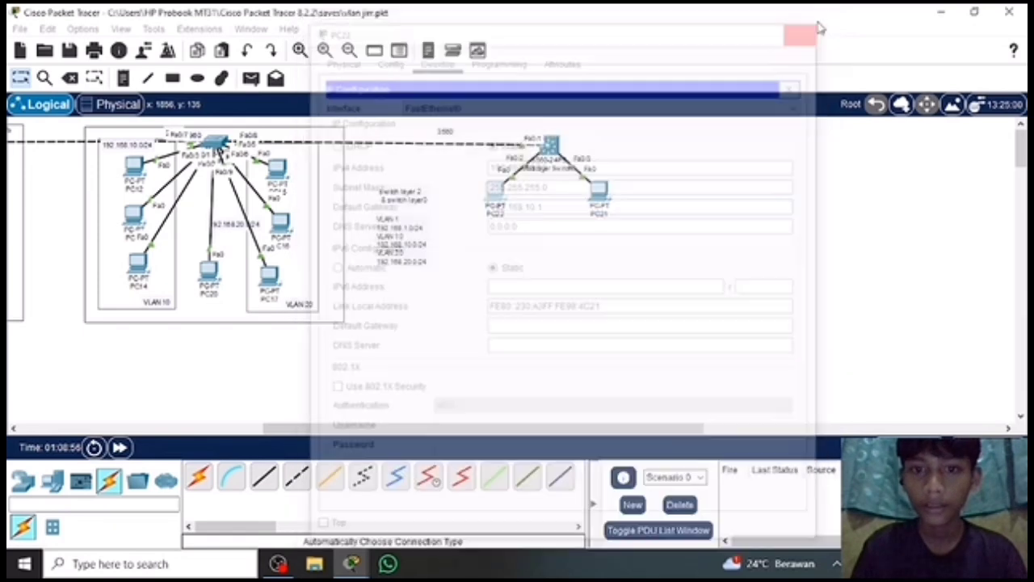
Set PC21's IPv4 default gateway to 192.168.20.1 in its IP configuration and close the PC's window.
{"action": "left_click", "coordinate": [599, 192]}
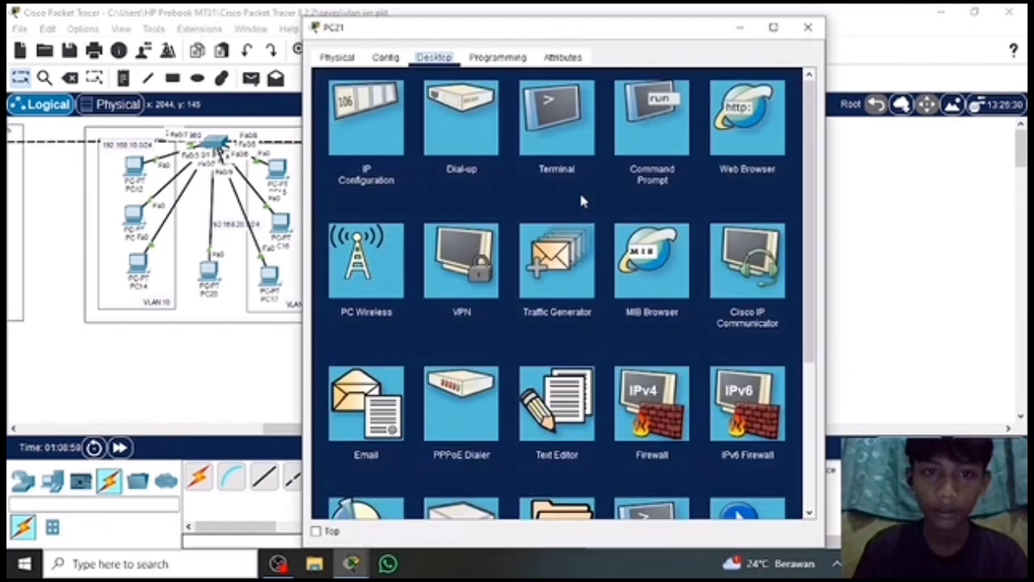
{"action": "left_click", "coordinate": [368, 150]}
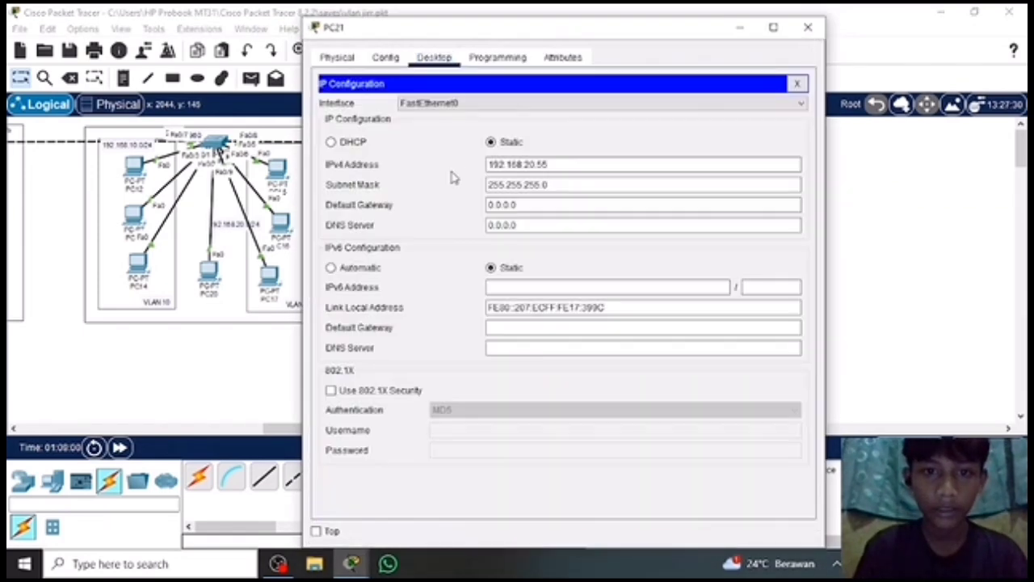
{"action": "left_click", "coordinate": [520, 204]}
{"action": "key", "text": "BackSpace"}
{"action": "key", "text": "BackSpace"}
{"action": "key", "text": "BackSpace"}
{"action": "key", "text": "BackSpace"}
{"action": "key", "text": "BackSpace"}
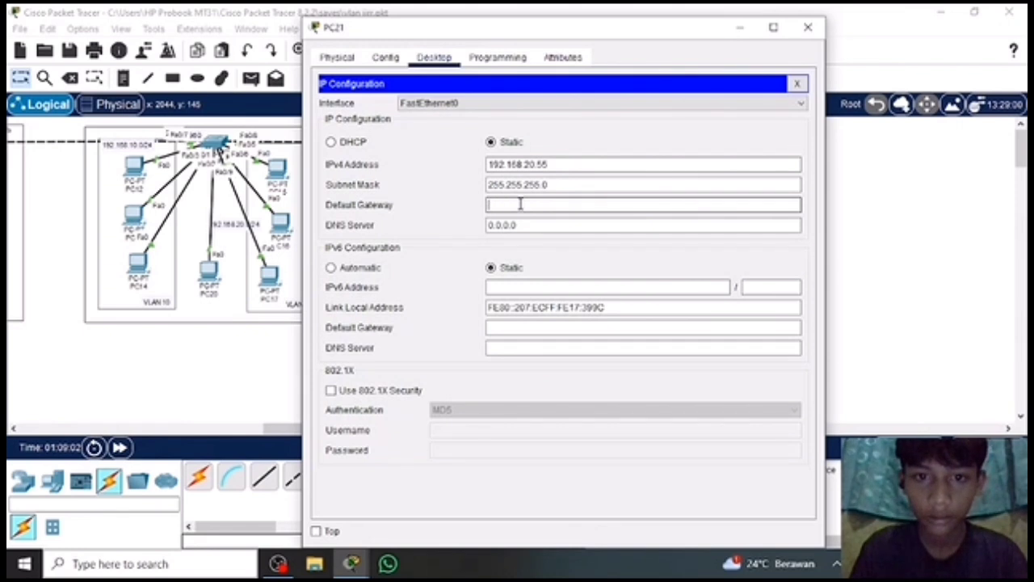
{"action": "type", "text": "192.168.20"}
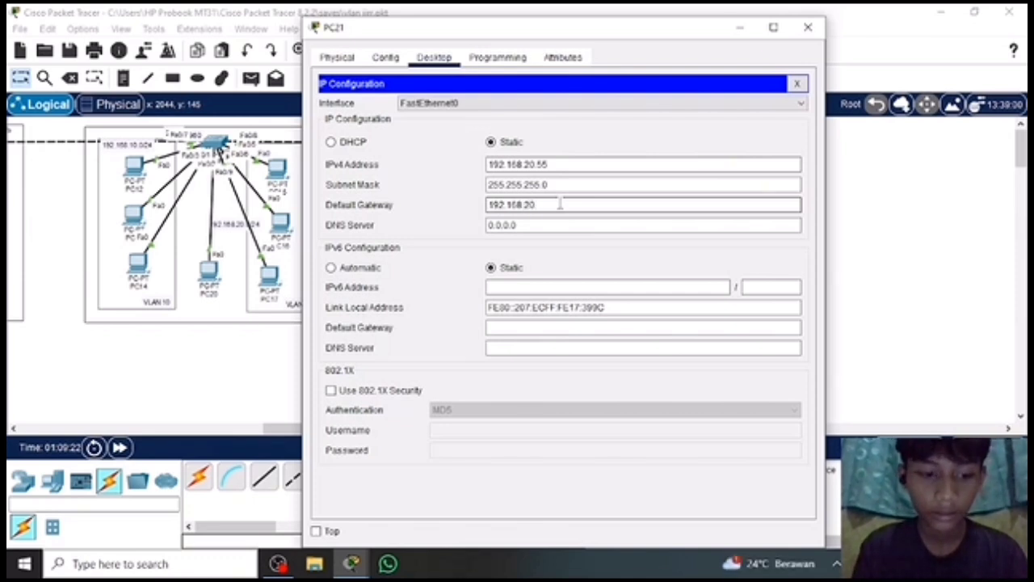
{"action": "type", "text": "."}
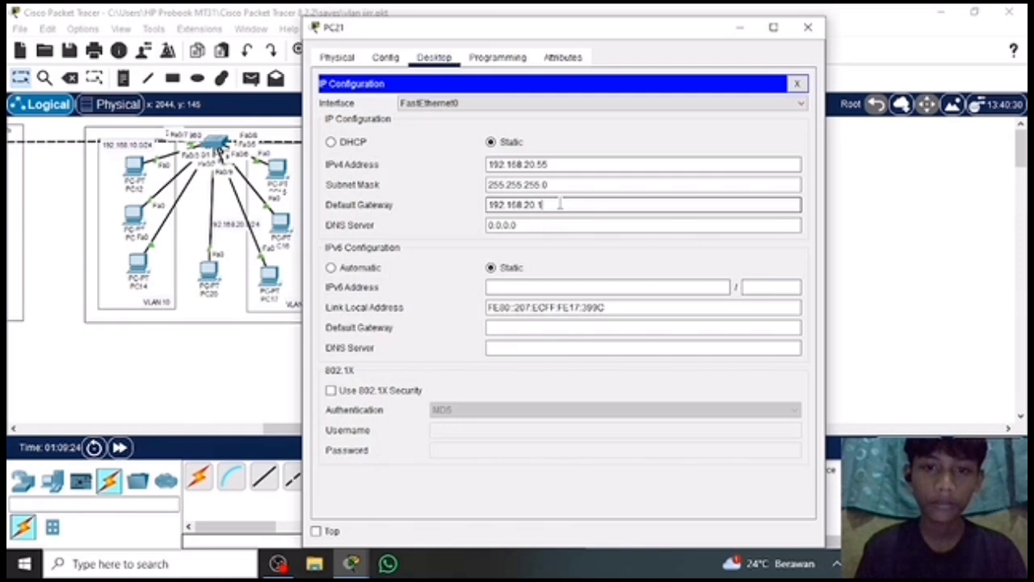
{"action": "type", "text": "1"}
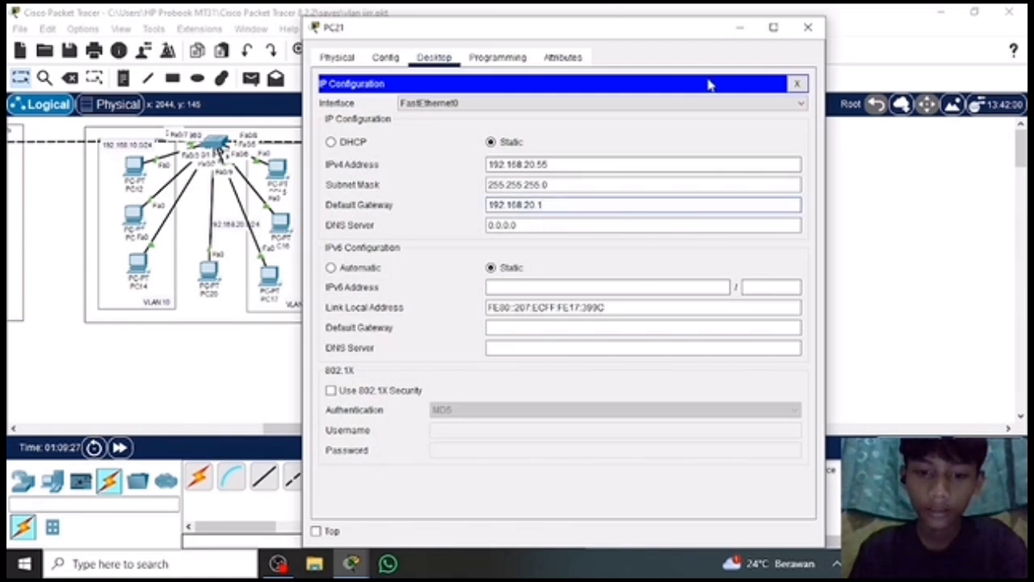
{"action": "left_click", "coordinate": [807, 29]}
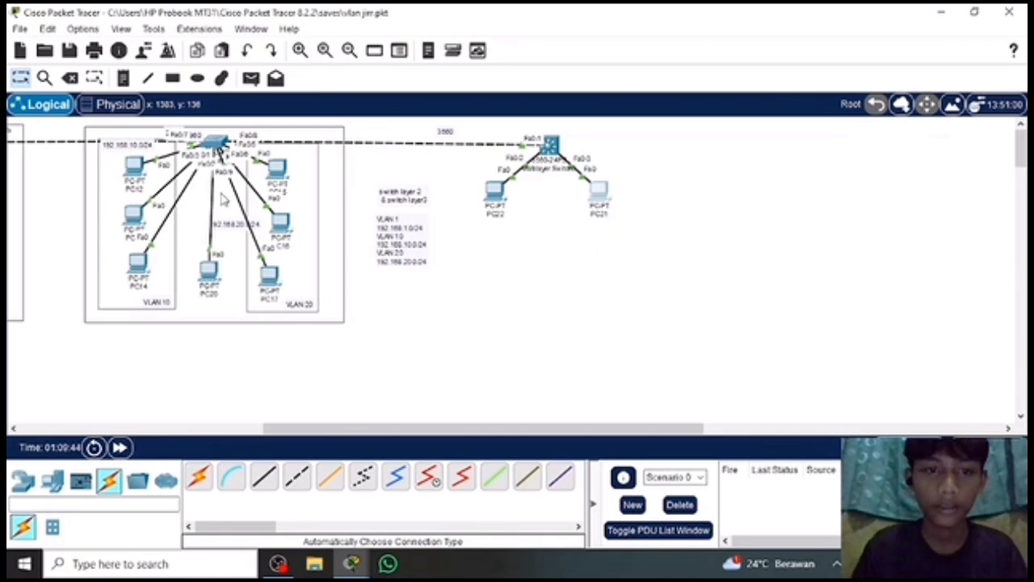
Open PC15's IP configuration and set its IPv4 default gateway to 192.168.20.1.
{"action": "left_click", "coordinate": [276, 176]}
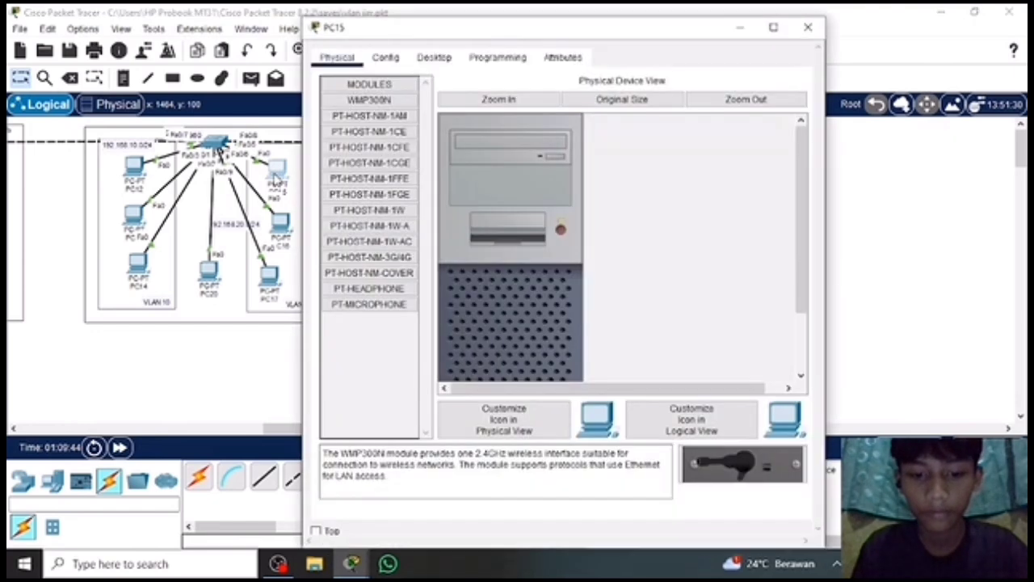
{"action": "left_click", "coordinate": [434, 57]}
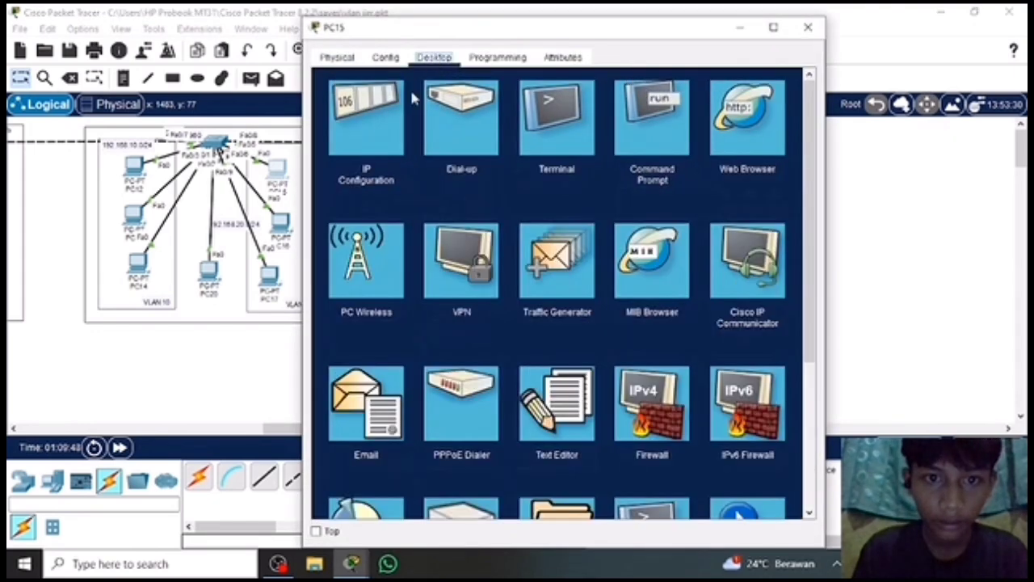
{"action": "left_click", "coordinate": [379, 127]}
{"action": "left_click", "coordinate": [537, 205]}
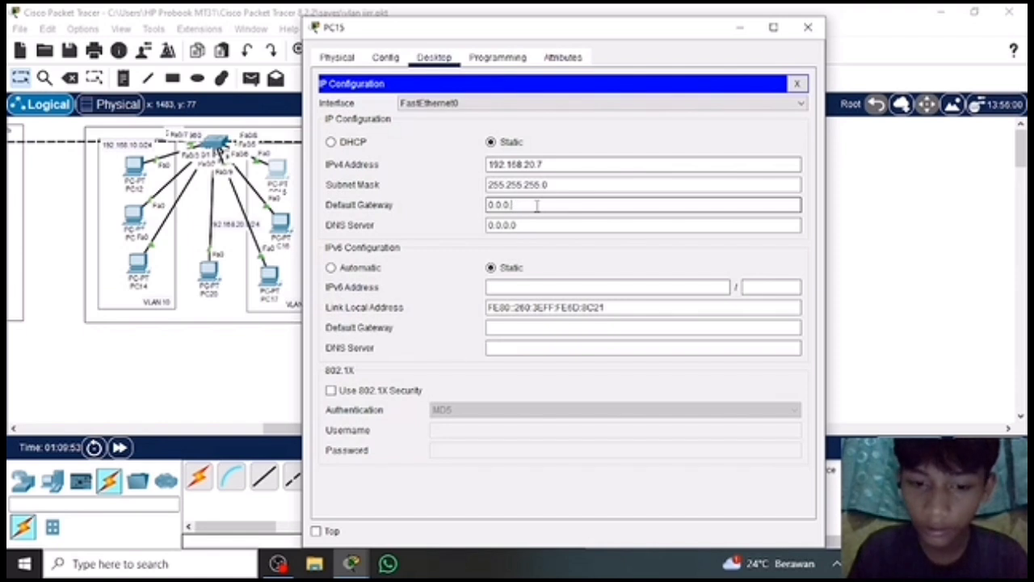
{"action": "key", "text": "BackSpace"}
{"action": "key", "text": "BackSpace"}
{"action": "key", "text": "BackSpace"}
{"action": "key", "text": "BackSpace"}
{"action": "key", "text": "BackSpace"}
{"action": "key", "text": "BackSpace"}
{"action": "key", "text": "BackSpace"}
{"action": "type", "text": "192"}
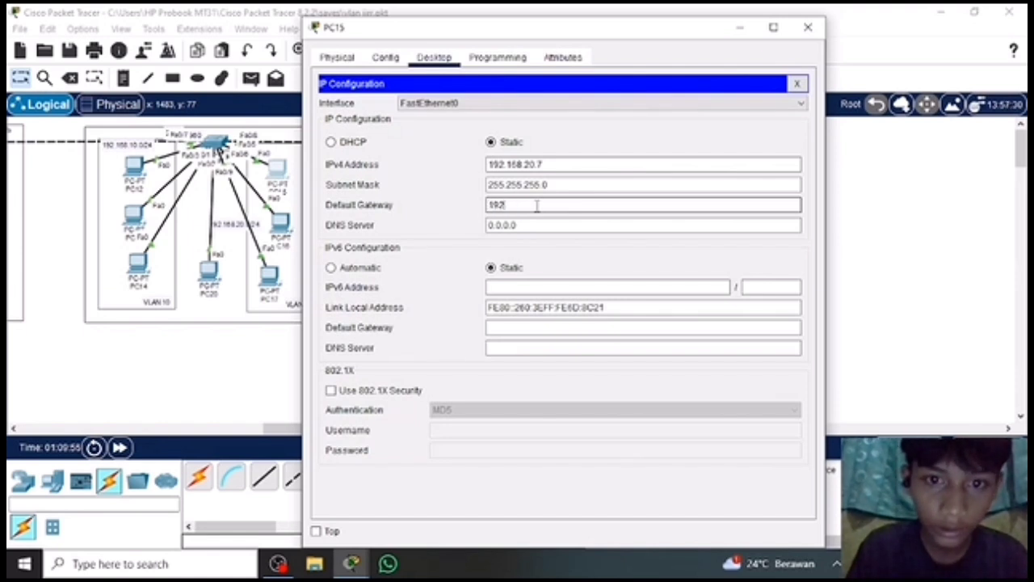
{"action": "type", "text": ".168.20"}
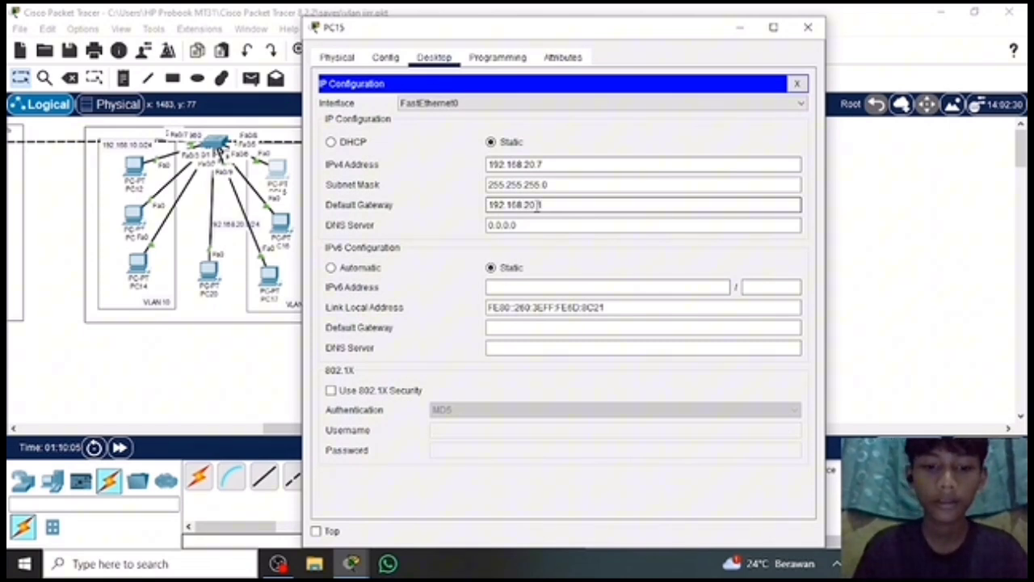
Complete PC15's IPv4 default gateway as 192.168.20.1 and close the PC's window.
{"action": "type", "text": ".1"}
{"action": "left_click", "coordinate": [808, 29]}
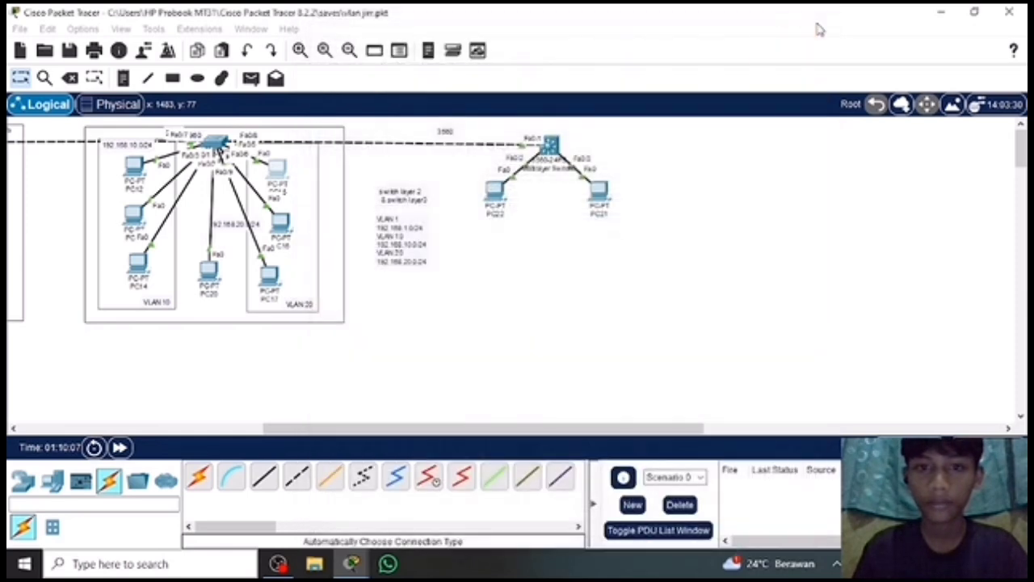
Set PC16's IPv4 default gateway to 192.168.20.1 in its IP configuration and close the PC's window.
{"action": "left_click", "coordinate": [290, 229]}
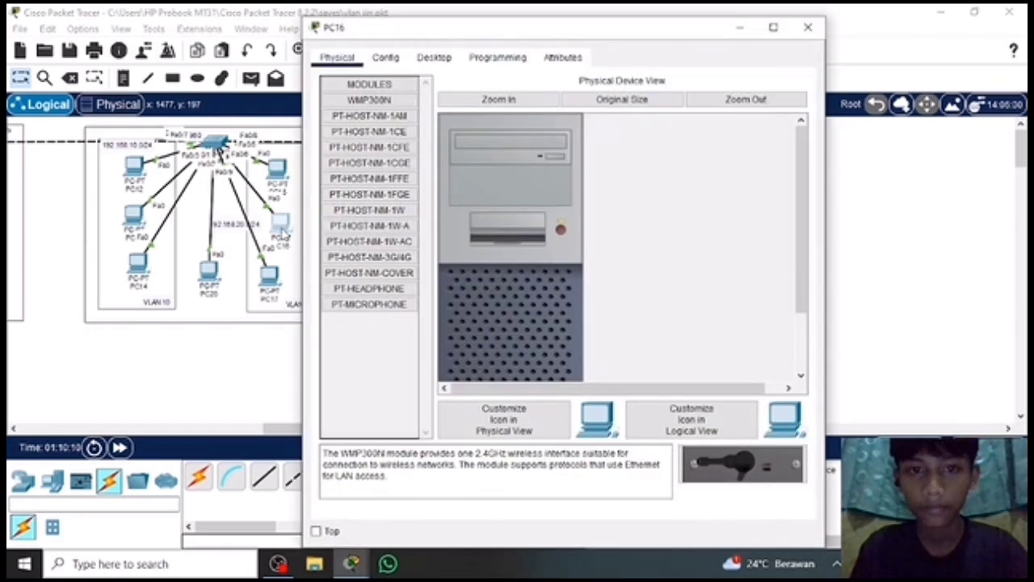
{"action": "left_click", "coordinate": [434, 58]}
{"action": "left_click", "coordinate": [380, 138]}
{"action": "left_click", "coordinate": [535, 204]}
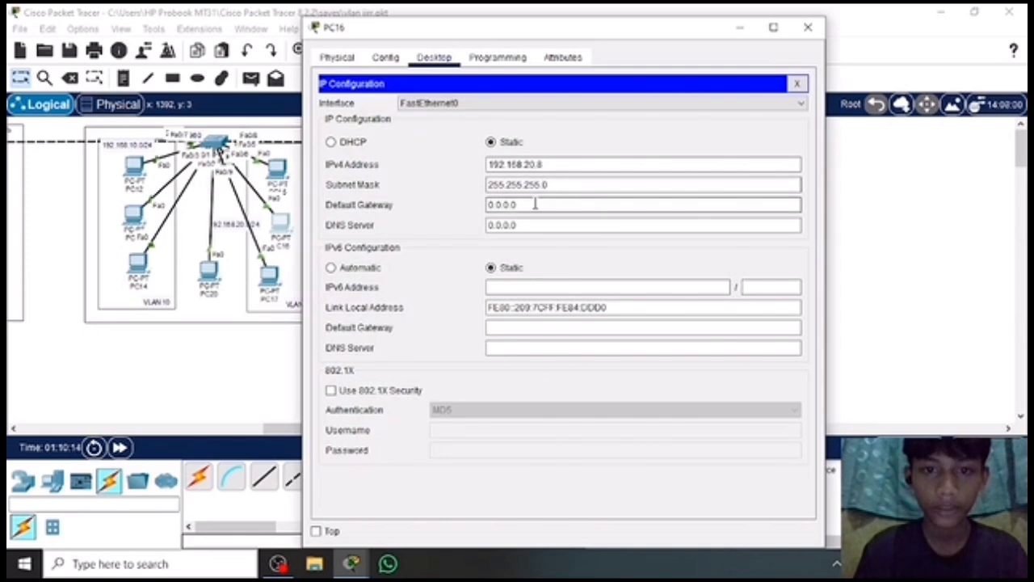
{"action": "key", "text": "BackSpace"}
{"action": "key", "text": "BackSpace"}
{"action": "key", "text": "BackSpace"}
{"action": "key", "text": "BackSpace"}
{"action": "key", "text": "BackSpace"}
{"action": "key", "text": "BackSpace"}
{"action": "type", "text": "19"}
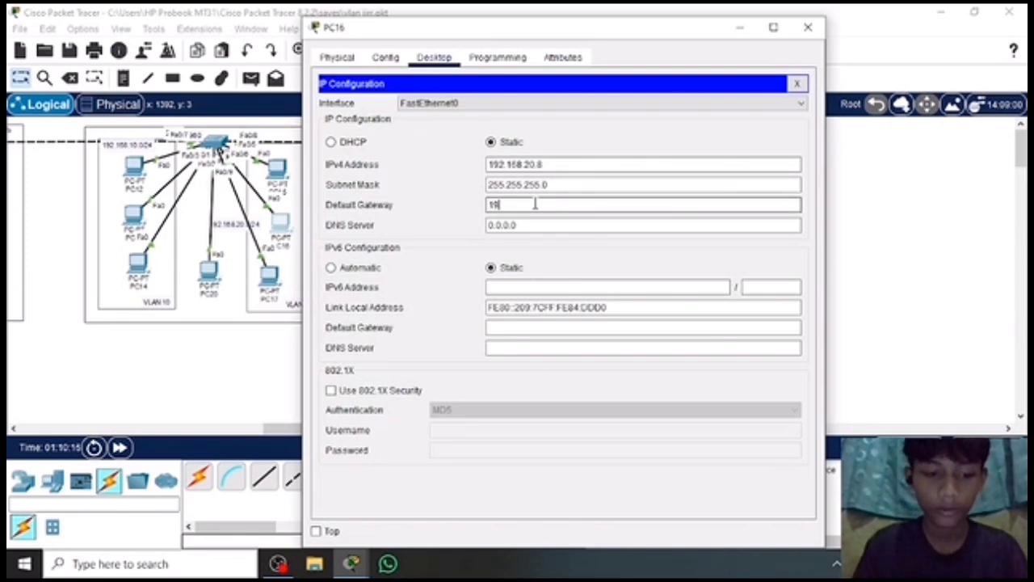
{"action": "type", "text": "2.168."}
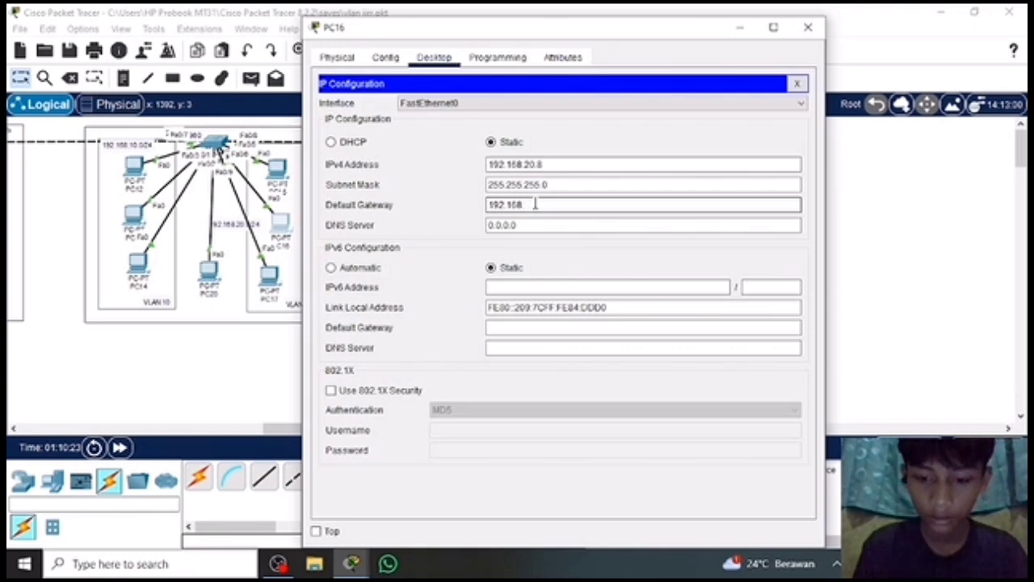
{"action": "type", "text": "20.1"}
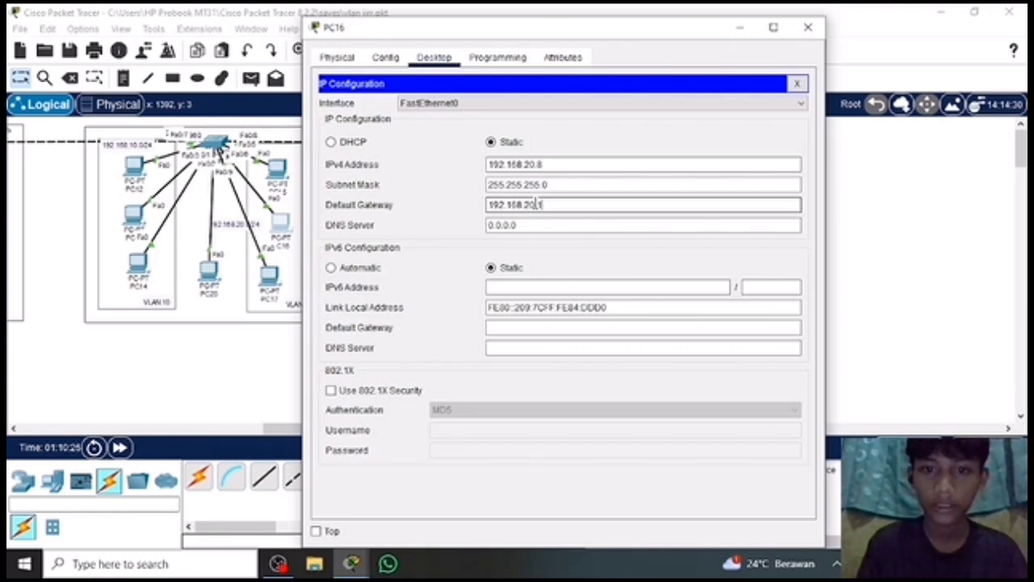
{"action": "left_click", "coordinate": [808, 27]}
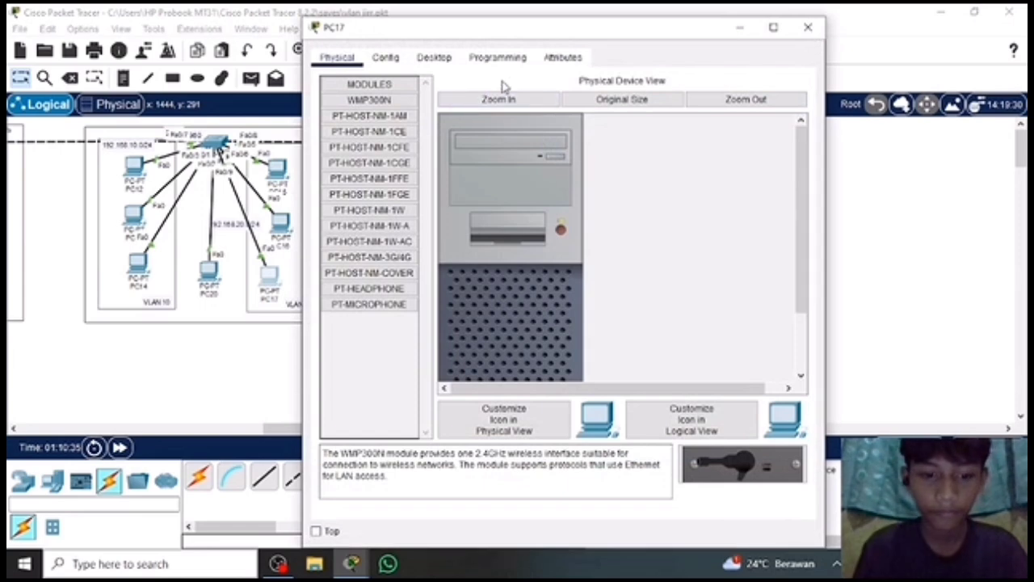
Open PC17's IP configuration and its IPv4 default gateway for editing.
{"action": "left_click", "coordinate": [437, 58]}
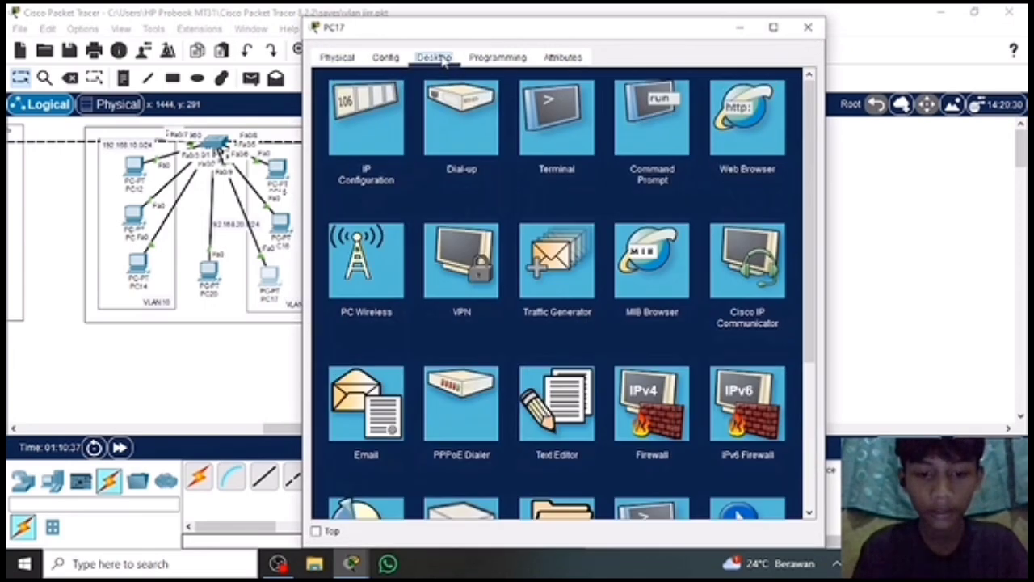
{"action": "left_click", "coordinate": [356, 125]}
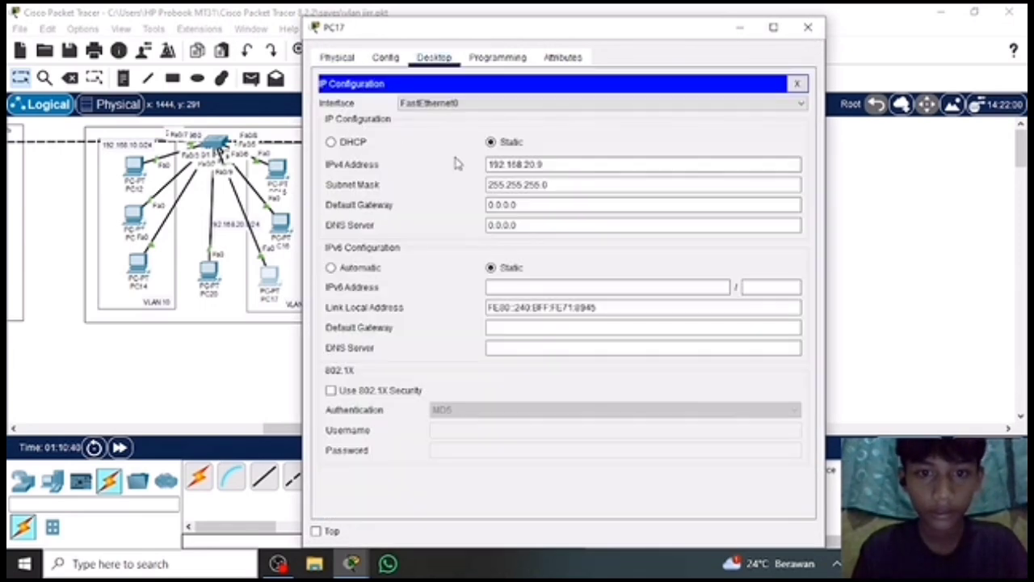
{"action": "left_click", "coordinate": [572, 204]}
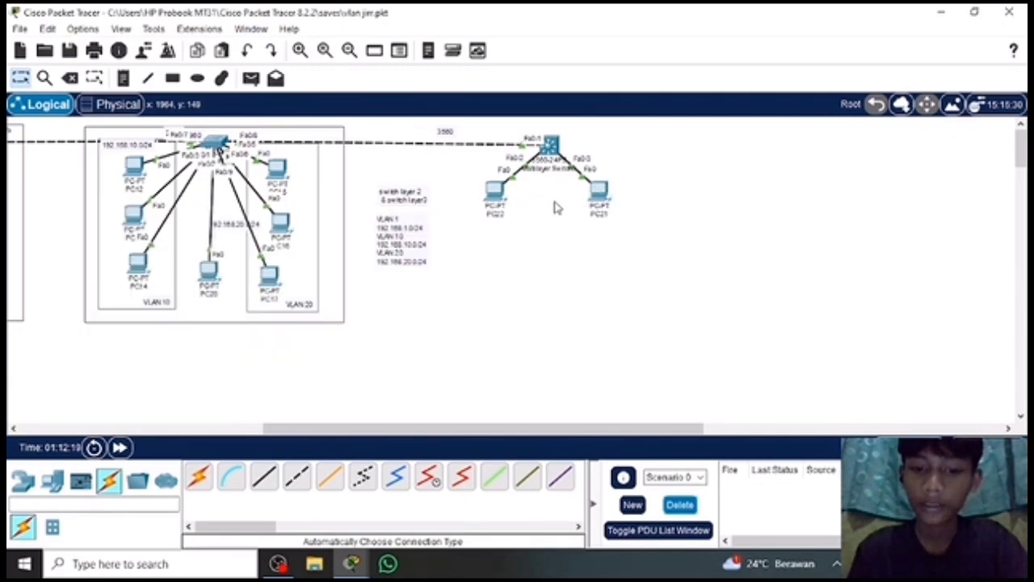
Open Multilayer Switch0's command line and leave interface configuration mode with the end command.
{"action": "left_click", "coordinate": [550, 145]}
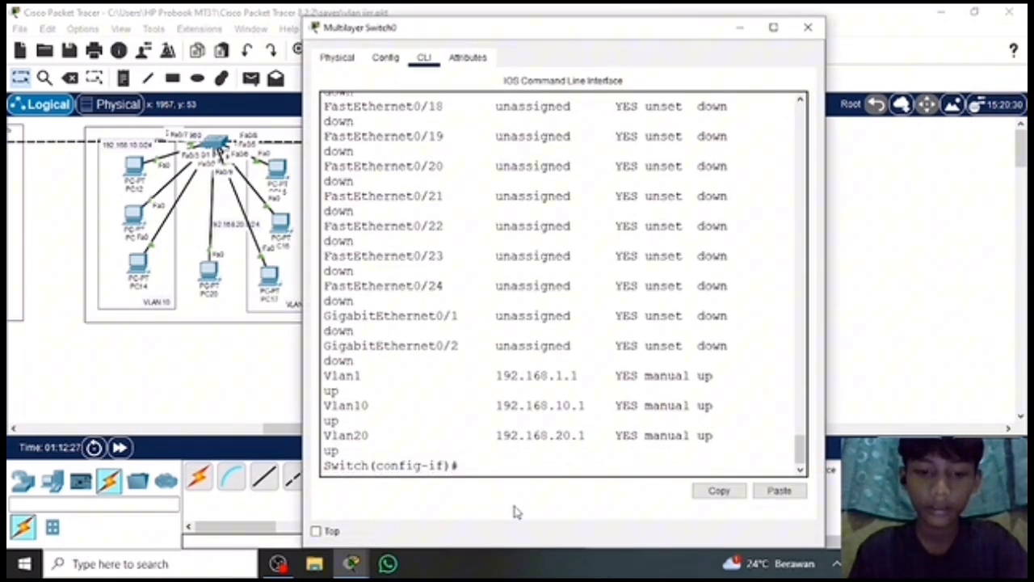
{"action": "left_click", "coordinate": [488, 466]}
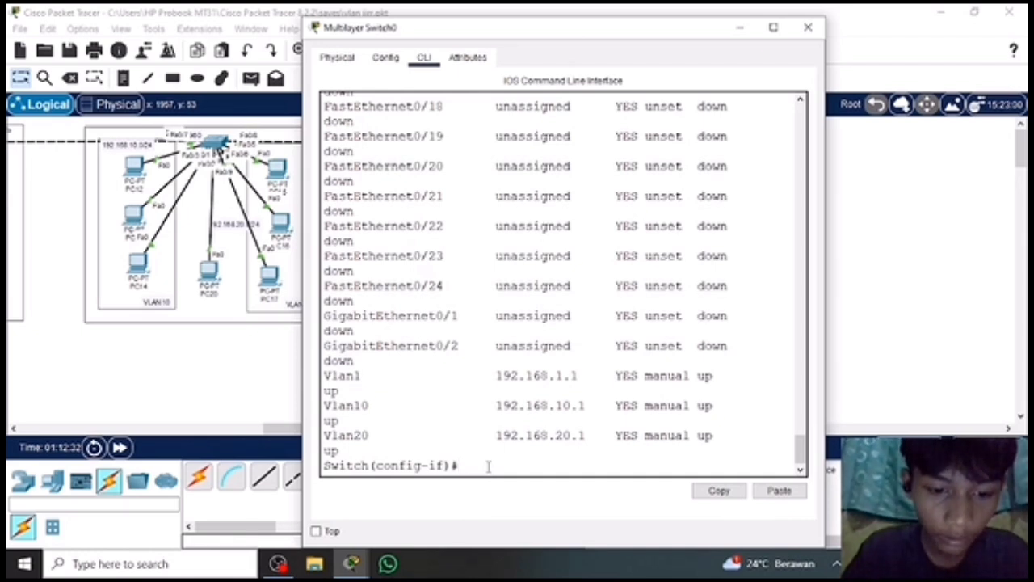
{"action": "type", "text": "end"}
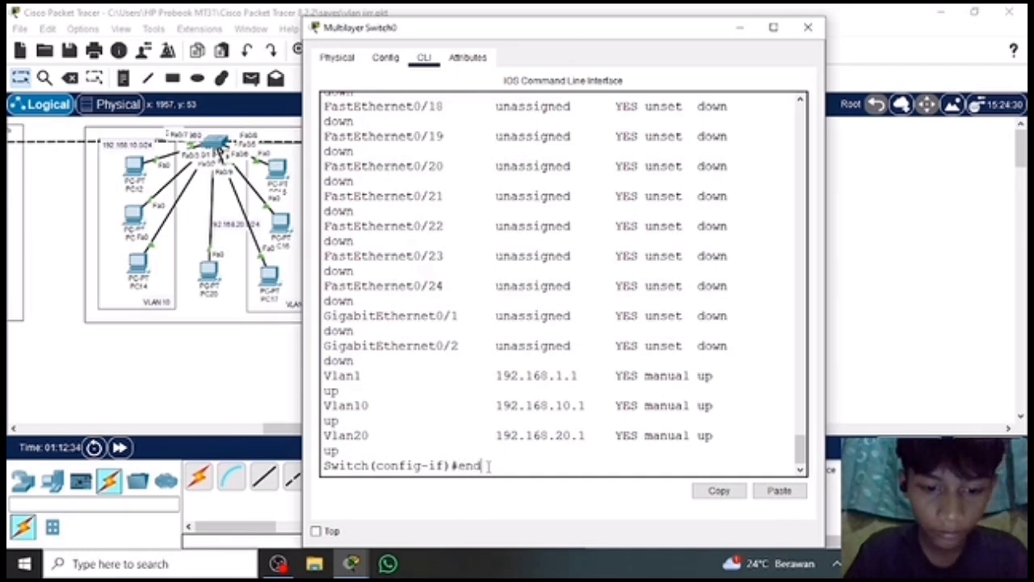
{"action": "key", "text": "Return"}
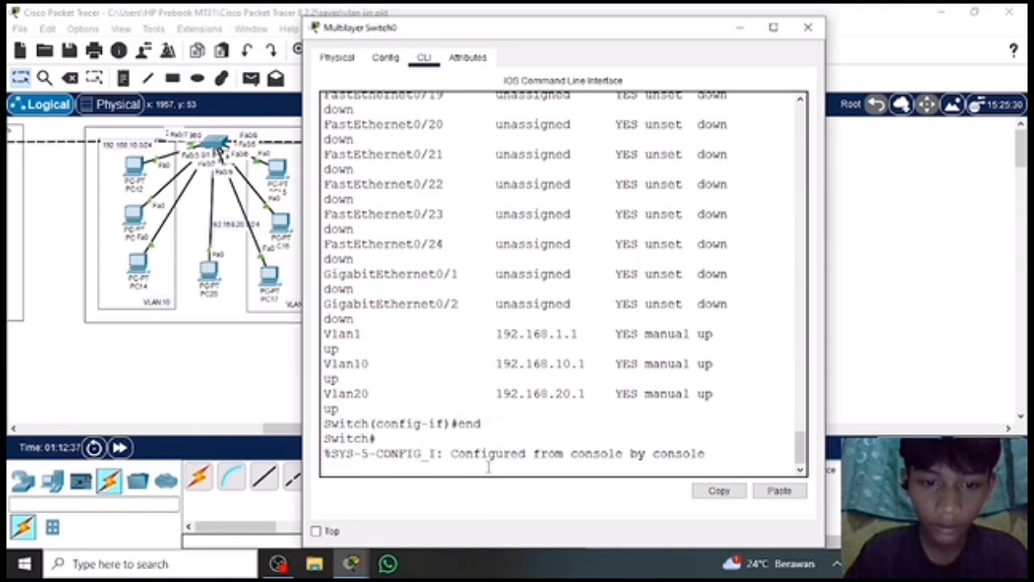
{"action": "key", "text": "Return"}
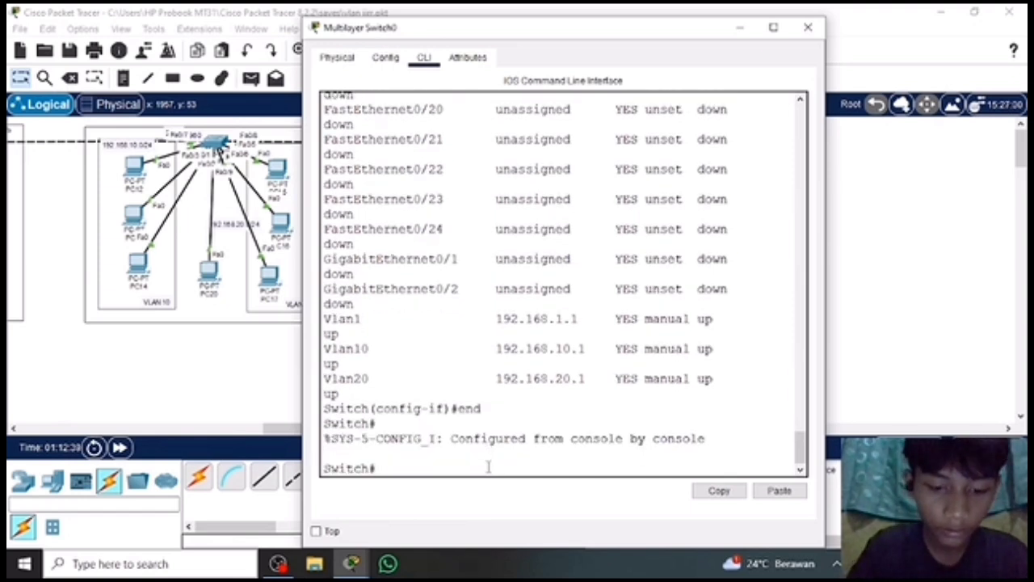
Run show ip route on Multilayer Switch0 and highlight the last line of its output.
{"action": "type", "text": "show i"}
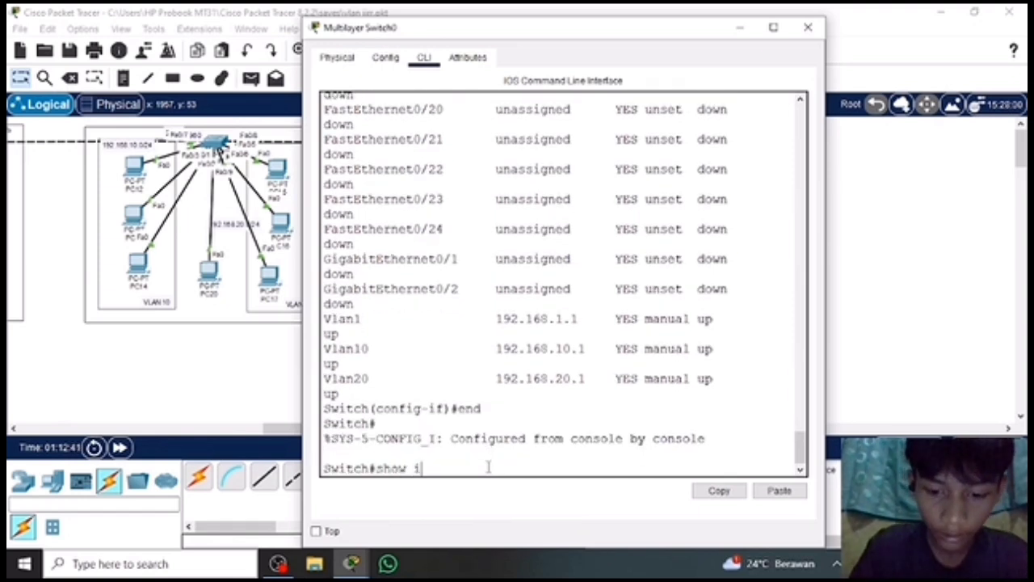
{"action": "type", "text": "p"}
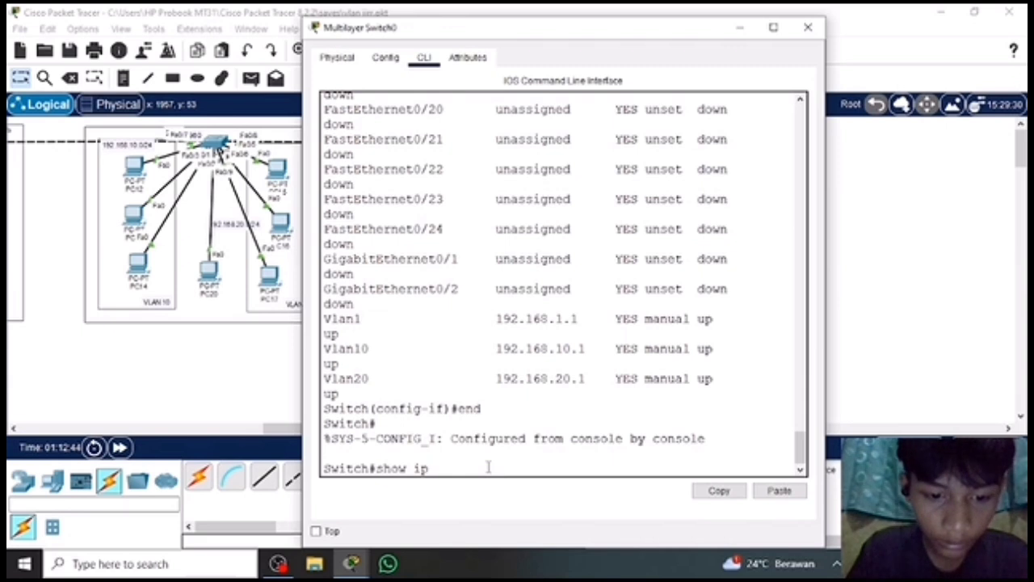
{"action": "type", "text": " rou"}
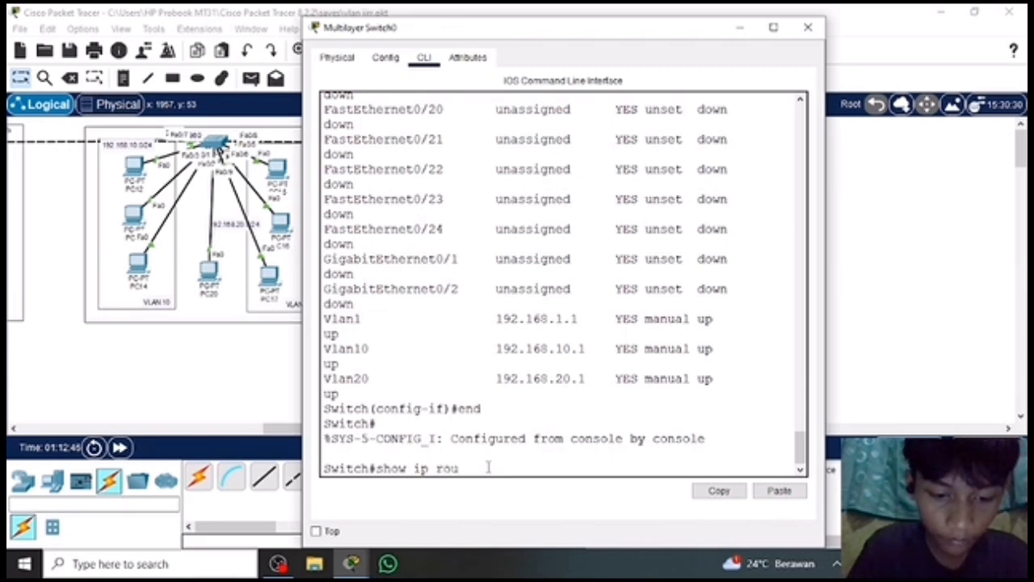
{"action": "type", "text": "te"}
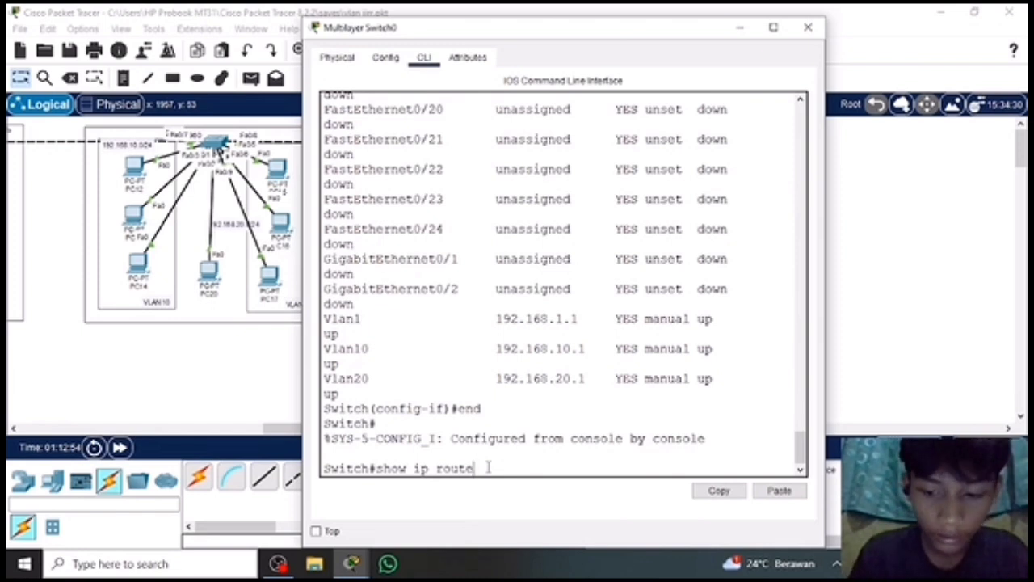
{"action": "key", "text": "Return"}
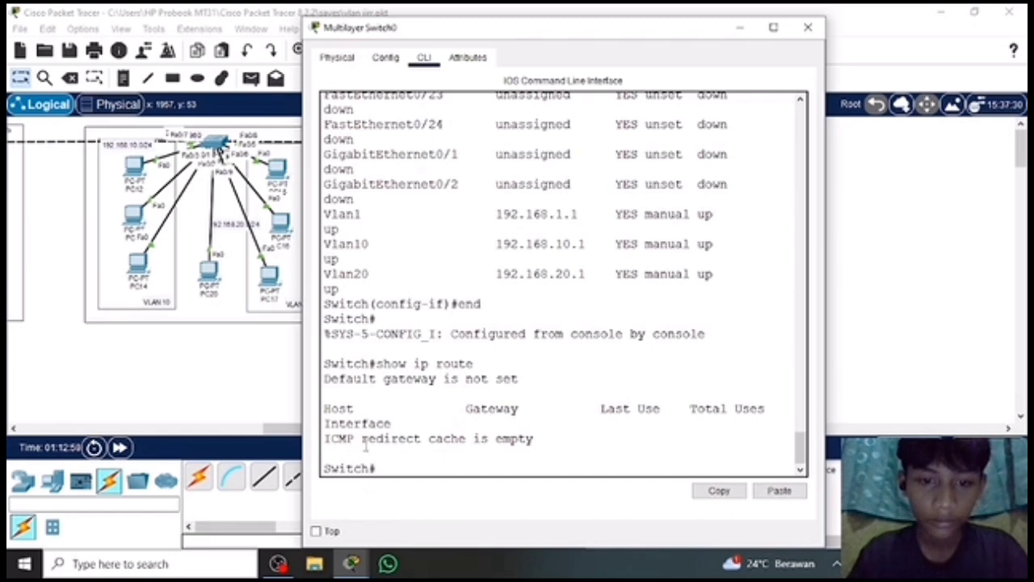
{"action": "left_click_drag", "start_coordinate": [331, 437], "coordinate": [538, 445]}
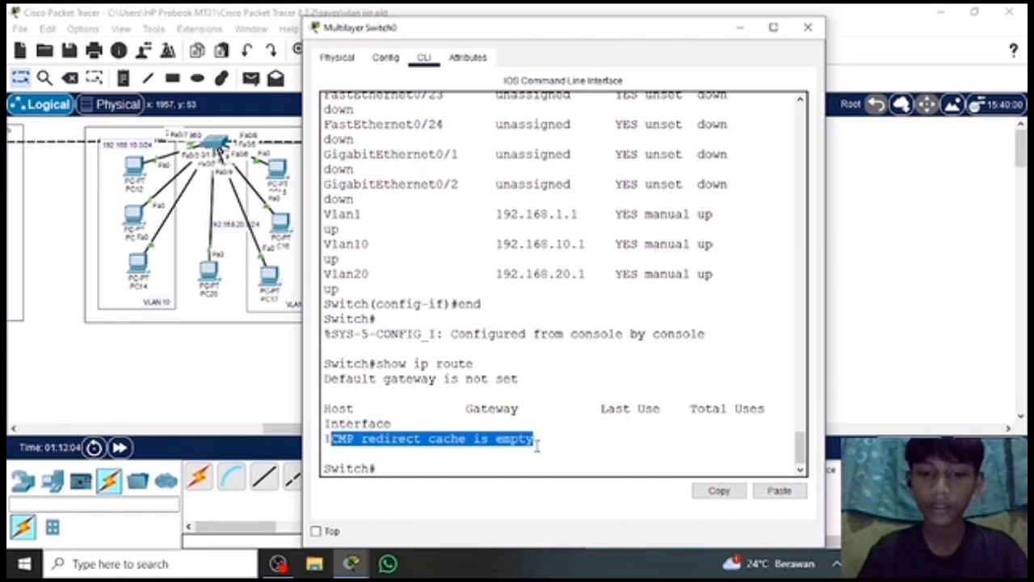
Enter global configuration mode with conf t and enable routing on the switch with ip routing.
{"action": "left_click", "coordinate": [392, 467]}
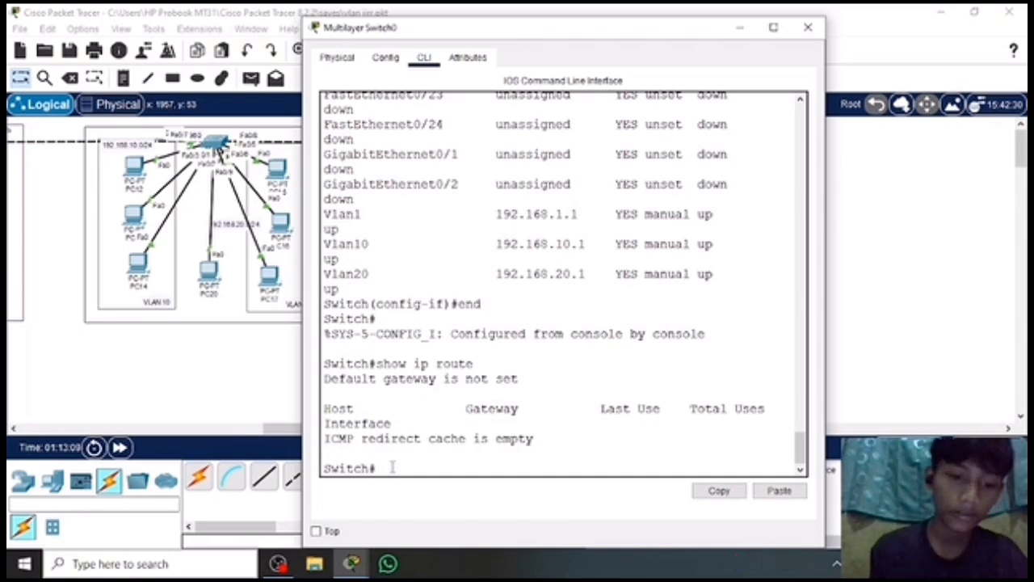
{"action": "type", "text": "conf t"}
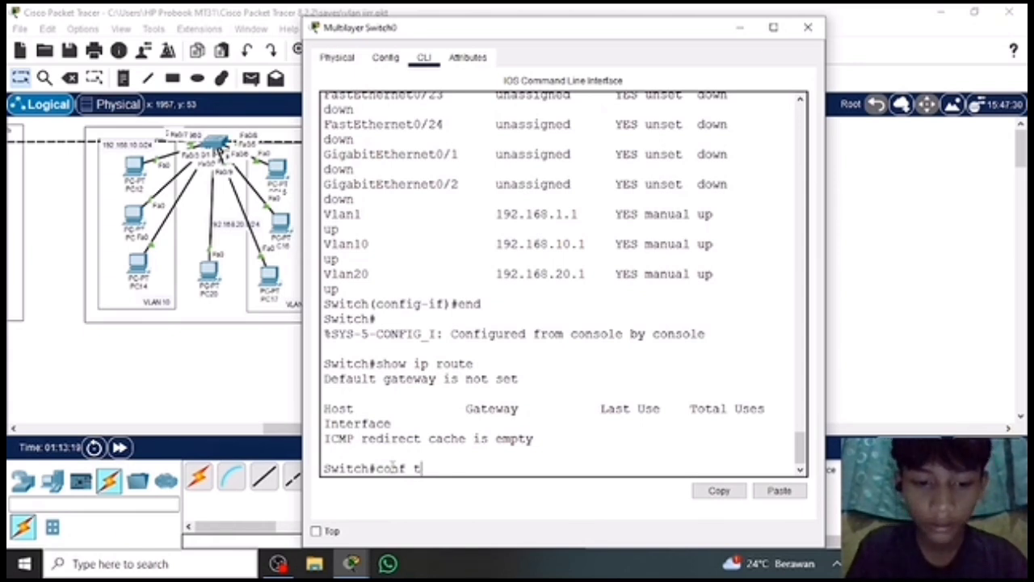
{"action": "key", "text": "Return"}
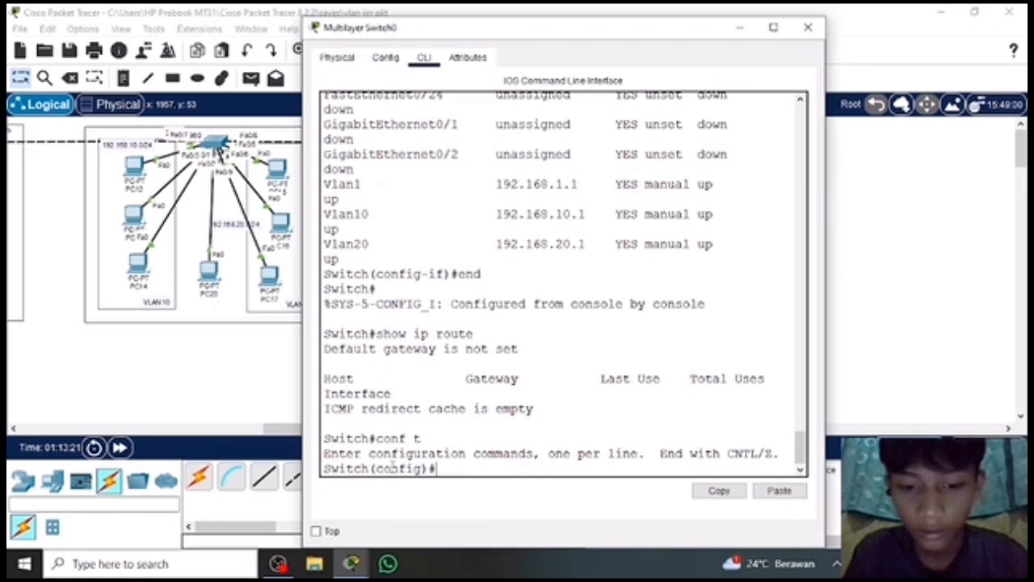
{"action": "type", "text": "ip"}
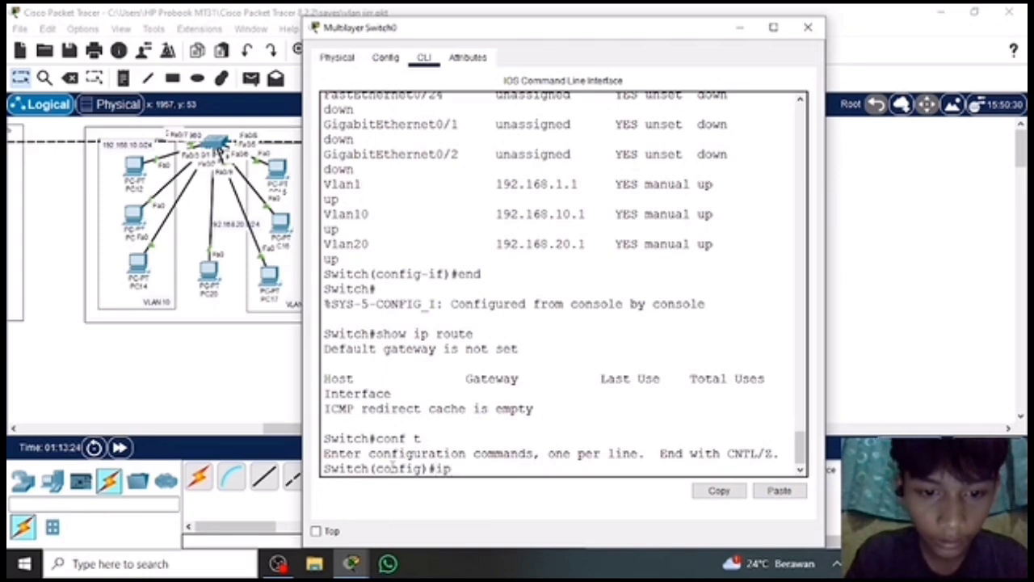
{"action": "type", "text": " rout"}
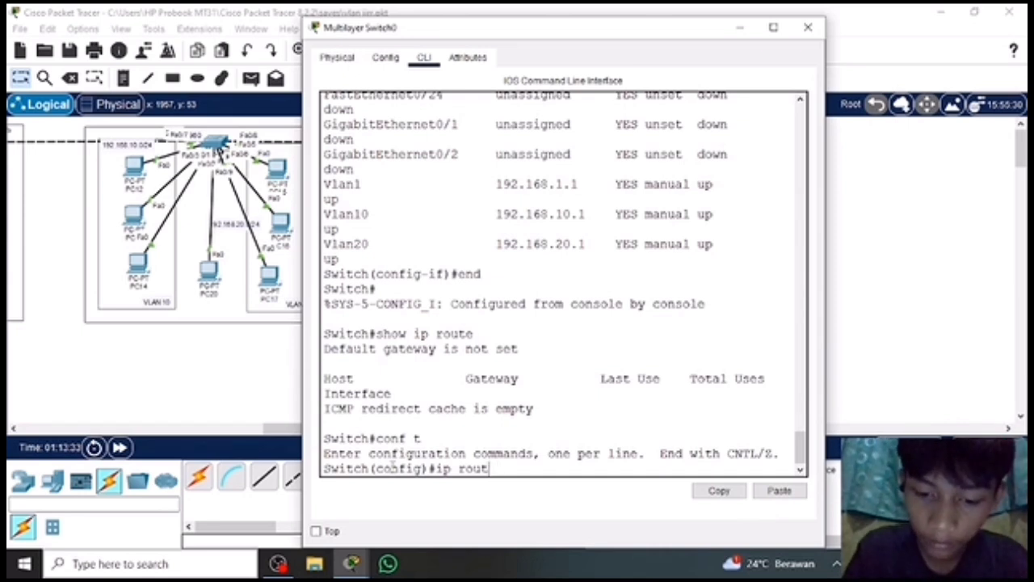
{"action": "type", "text": " i"}
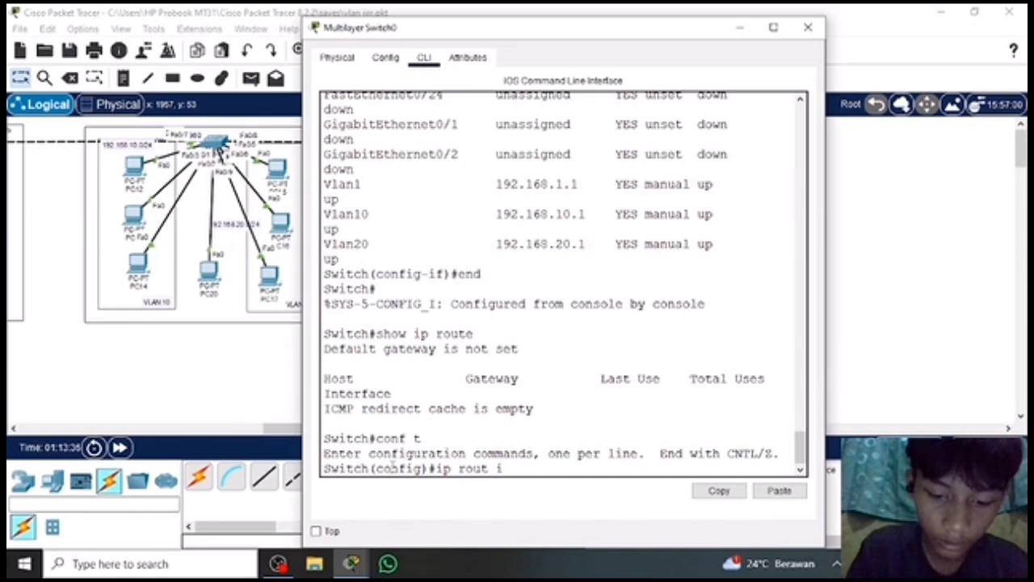
{"action": "type", "text": "m"}
{"action": "type", "text": "ng"}
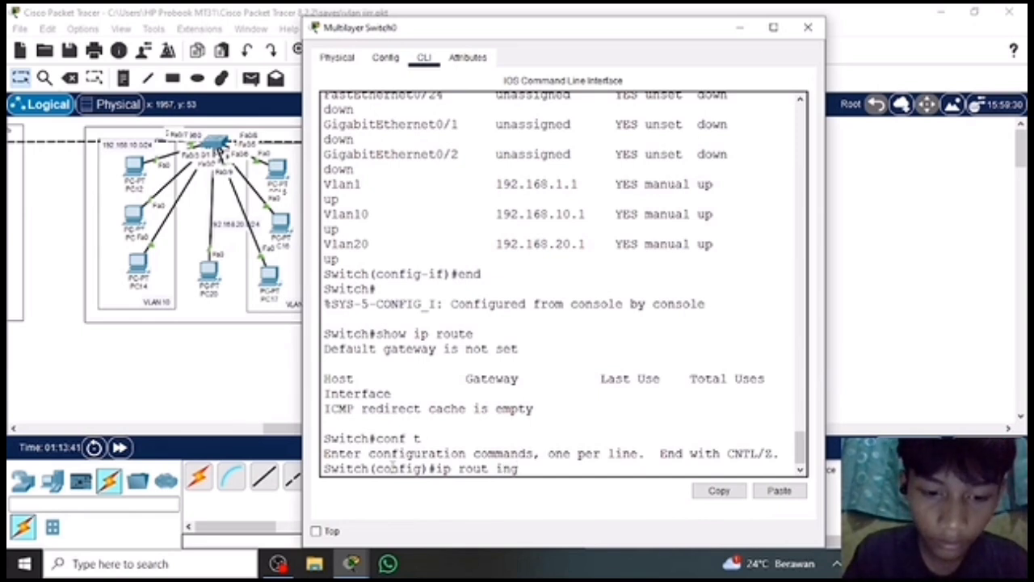
{"action": "key", "text": "BackSpace"}
{"action": "key", "text": "BackSpace"}
{"action": "key", "text": "BackSpace"}
{"action": "key", "text": "BackSpace"}
{"action": "type", "text": "ing"}
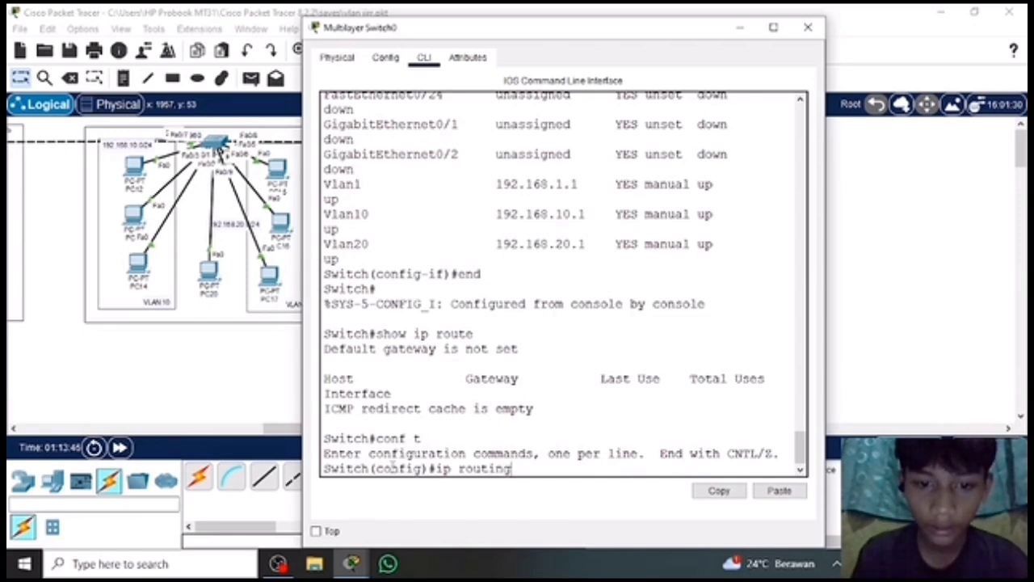
{"action": "key", "text": "Return"}
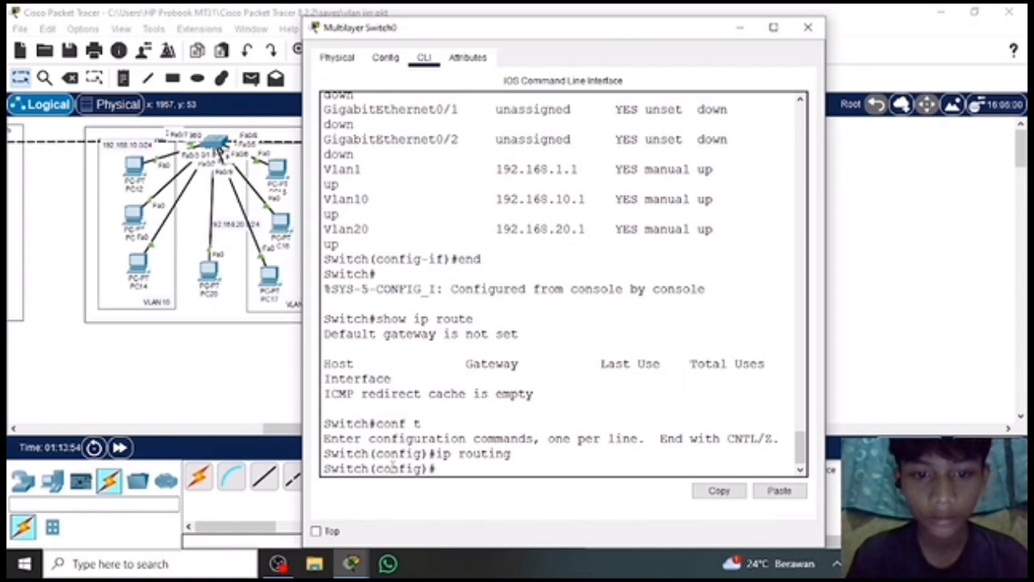
{"action": "type", "text": "ip"}
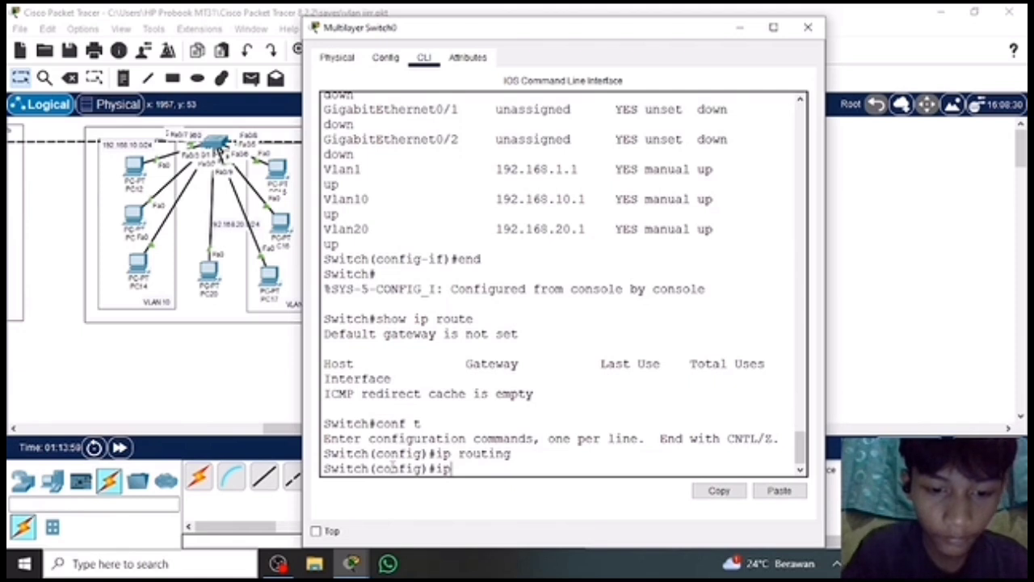
{"action": "key", "text": "BackSpace"}
{"action": "key", "text": "BackSpace"}
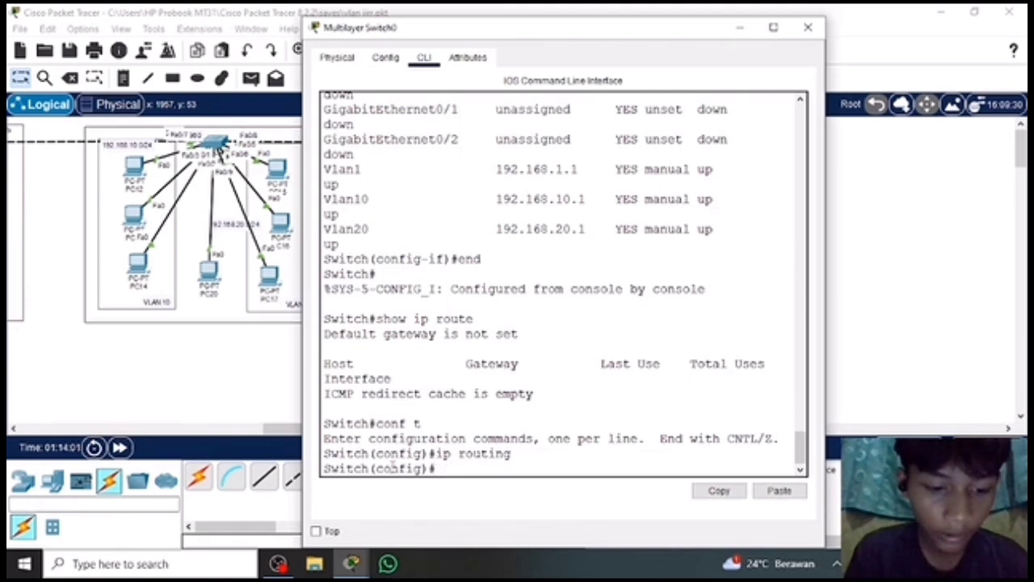
Run do show ip route on Multilayer Switch0, highlight the three directly connected VLAN routes, and close the switch window.
{"action": "type", "text": "do"}
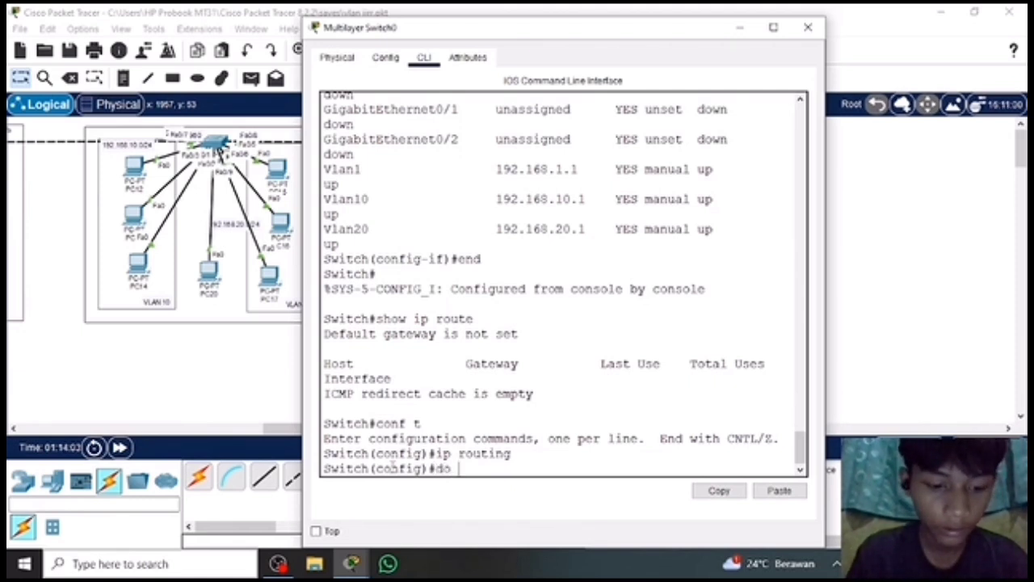
{"action": "type", "text": " show ip"}
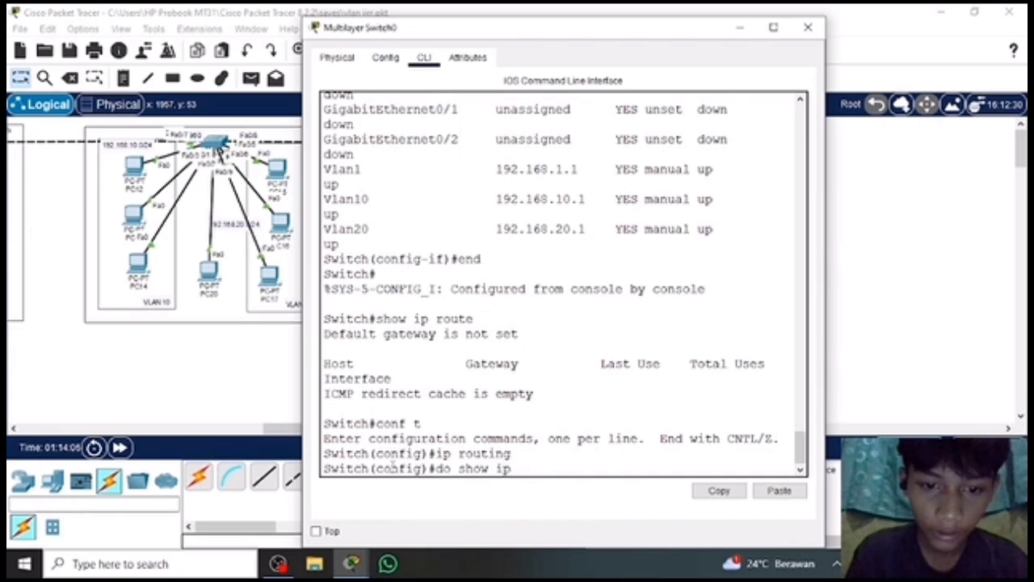
{"action": "type", "text": " r"}
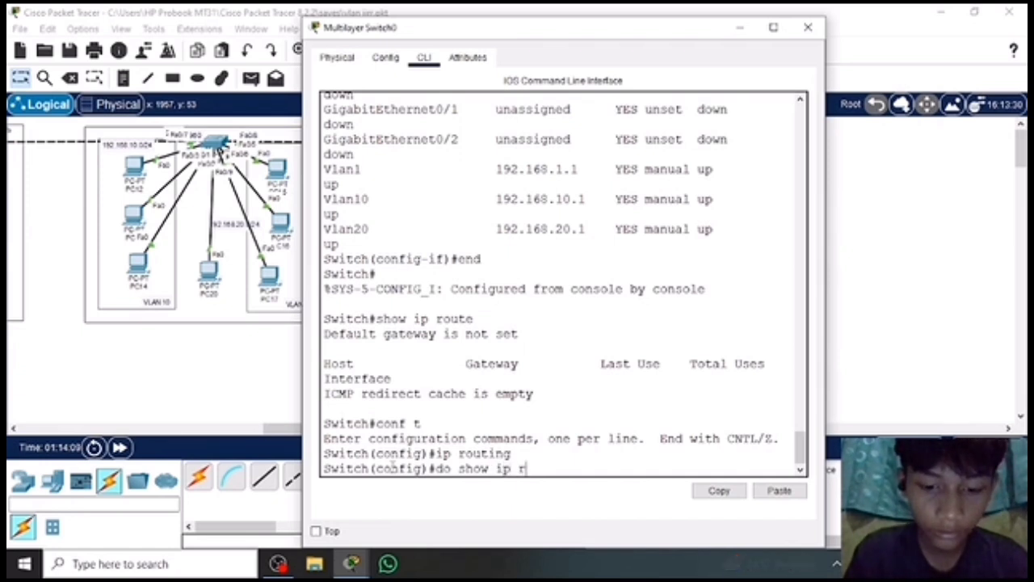
{"action": "type", "text": "out"}
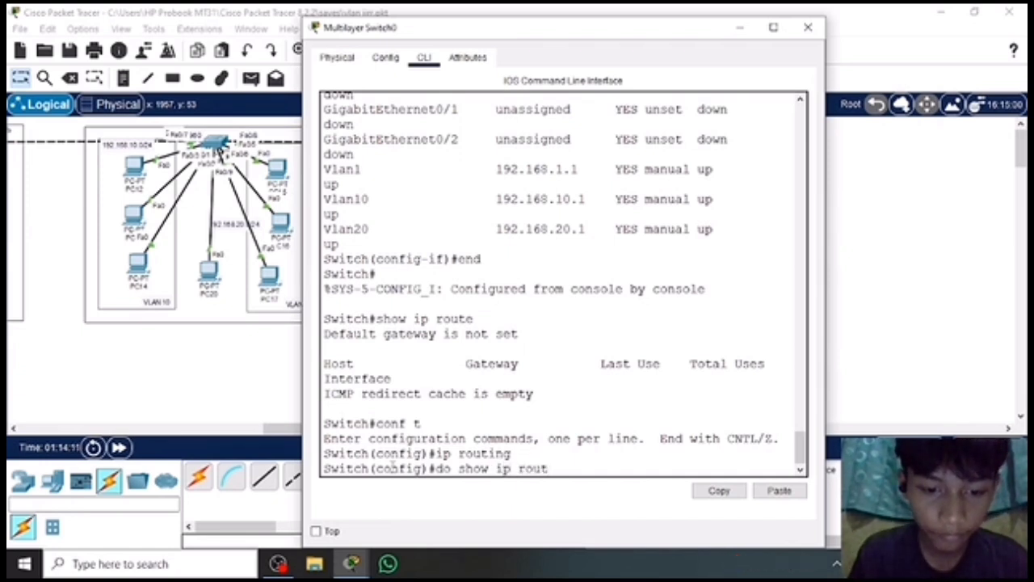
{"action": "type", "text": "e"}
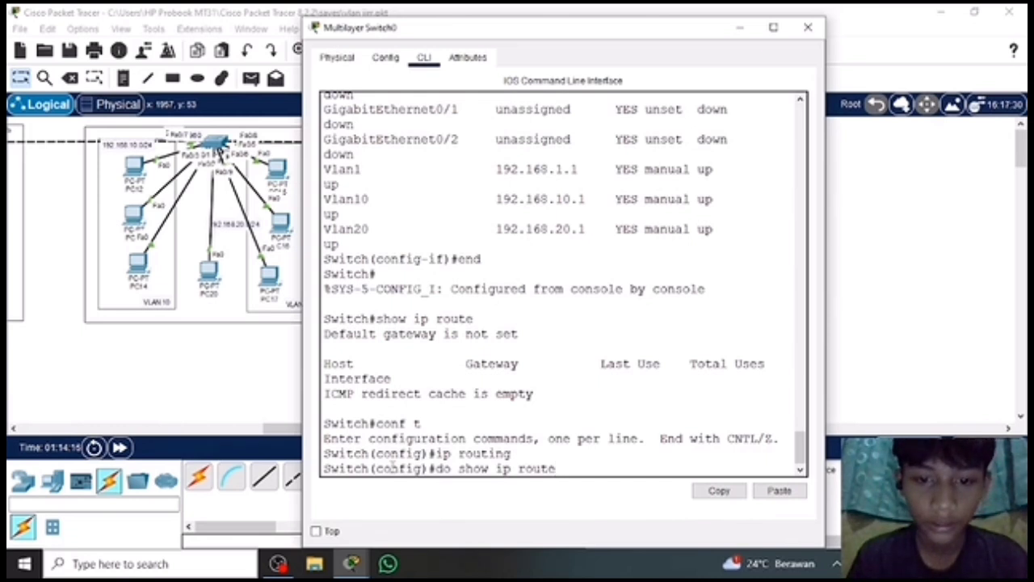
{"action": "key", "text": "Return"}
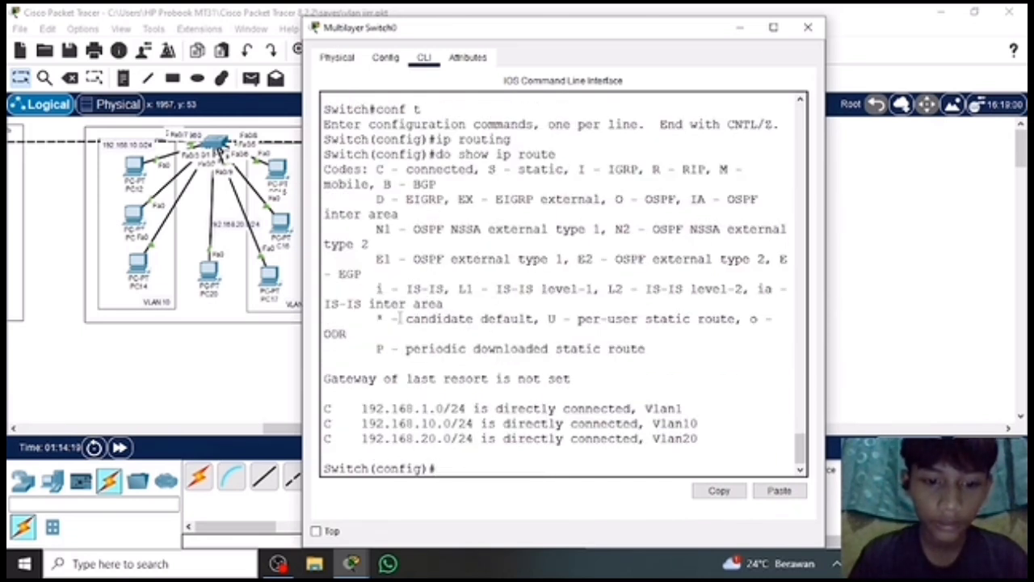
{"action": "left_click_drag", "start_coordinate": [341, 409], "coordinate": [721, 452]}
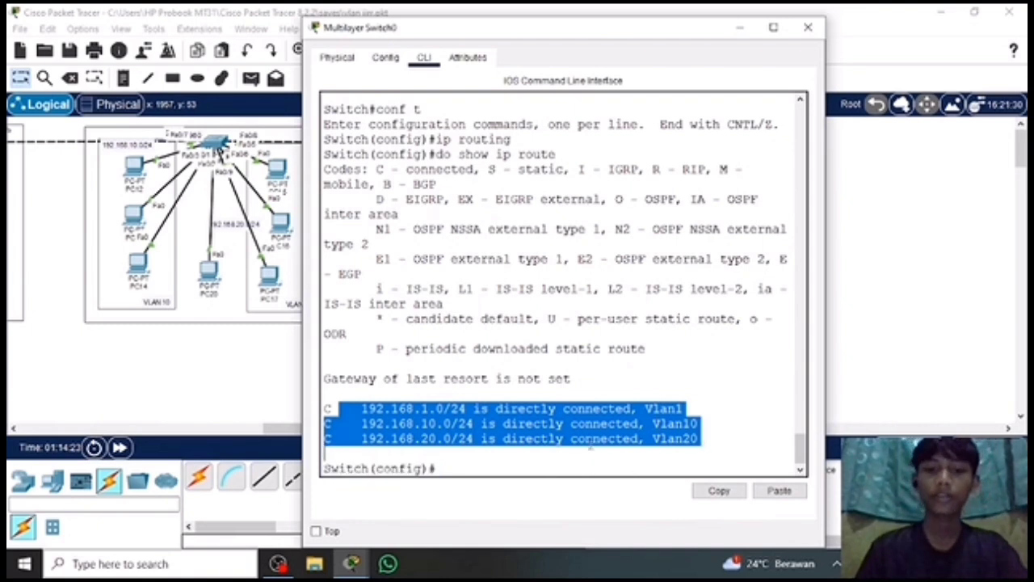
{"action": "left_click", "coordinate": [440, 469]}
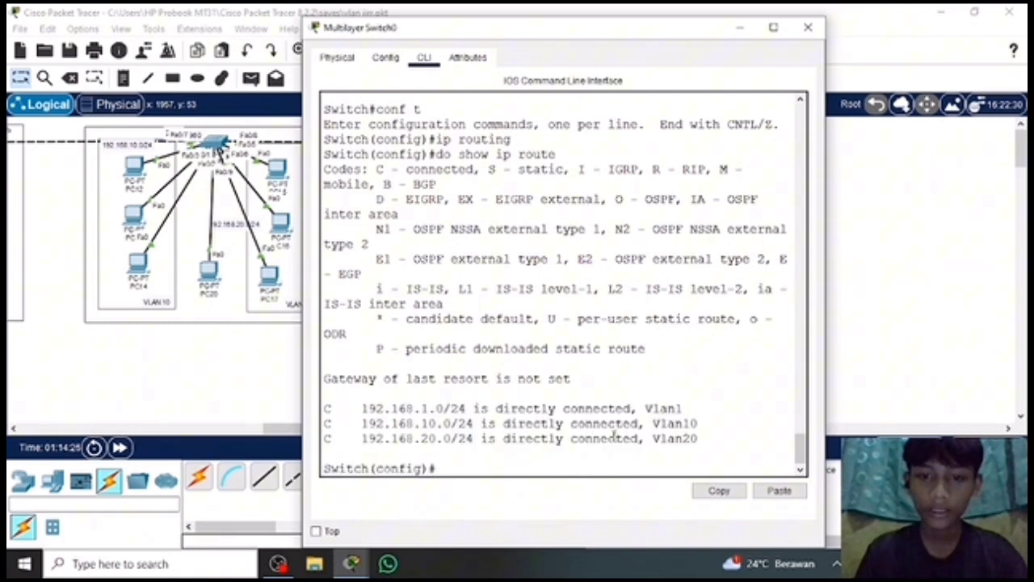
{"action": "left_click", "coordinate": [807, 28]}
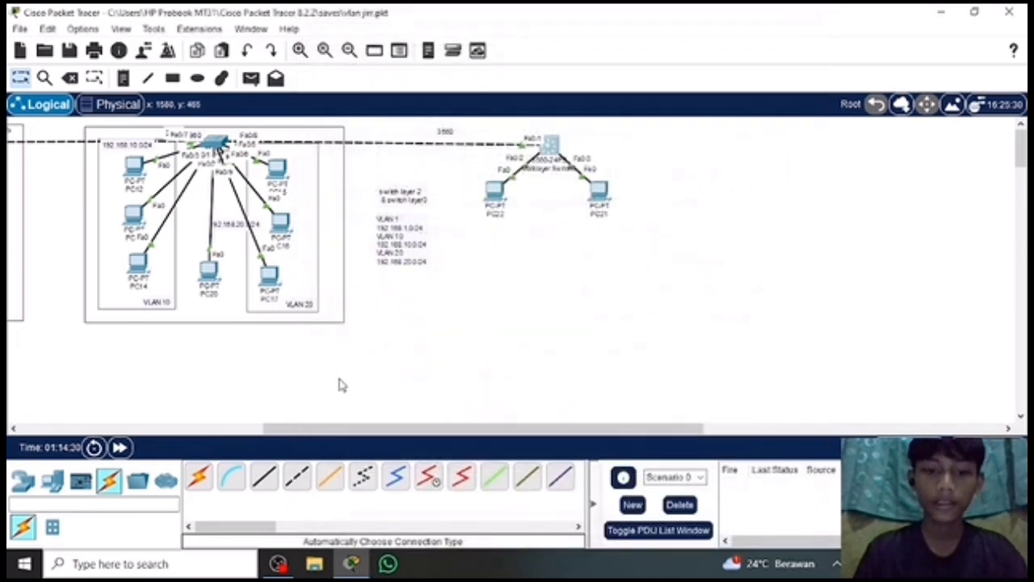
Test connectivity by sending a simple PDU from PC22 to PC21 twice.
{"action": "left_click", "coordinate": [253, 79]}
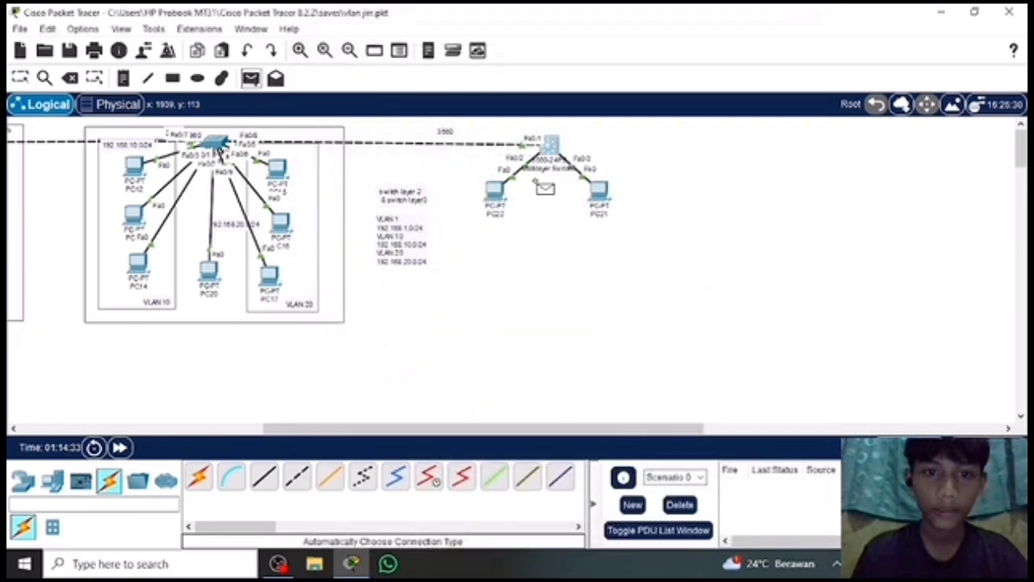
{"action": "left_click", "coordinate": [494, 197]}
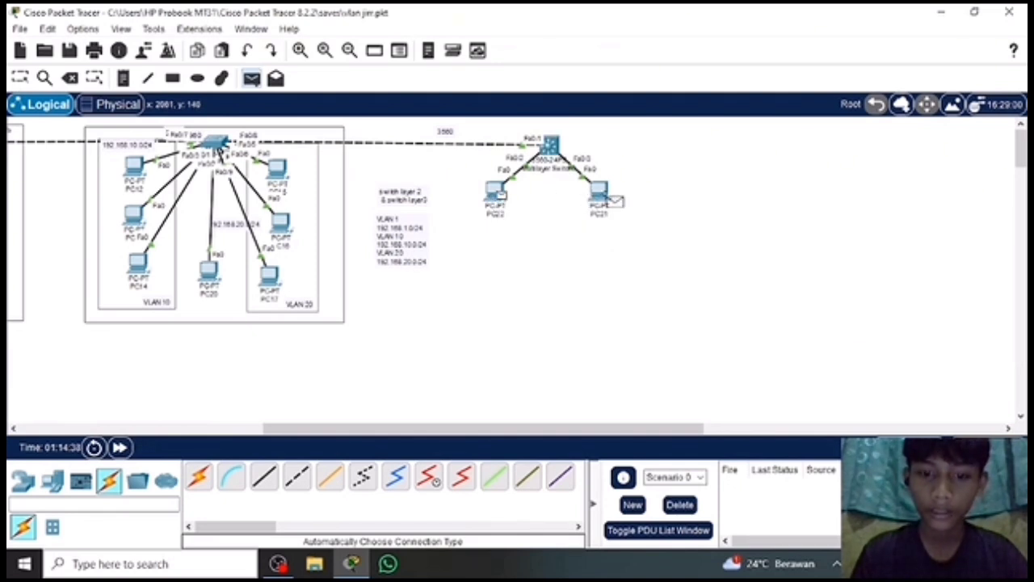
{"action": "mouse_move", "coordinate": [612, 200]}
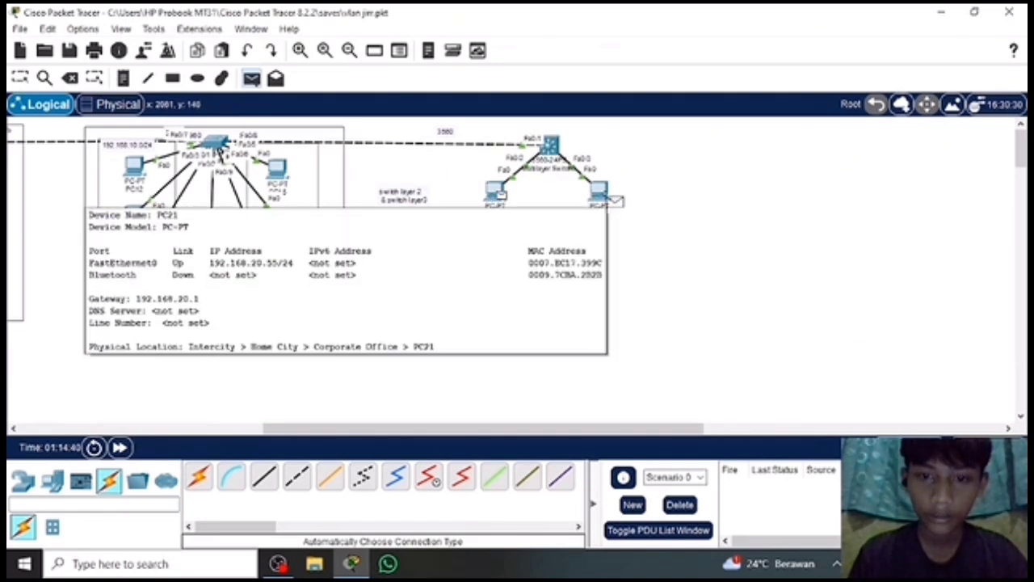
{"action": "left_click", "coordinate": [607, 196]}
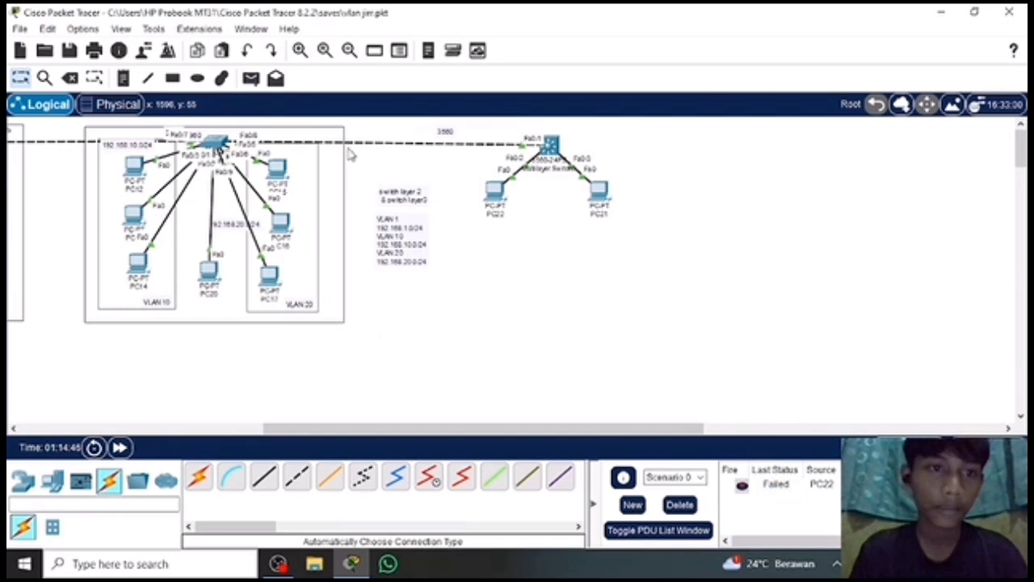
{"action": "left_click", "coordinate": [251, 77]}
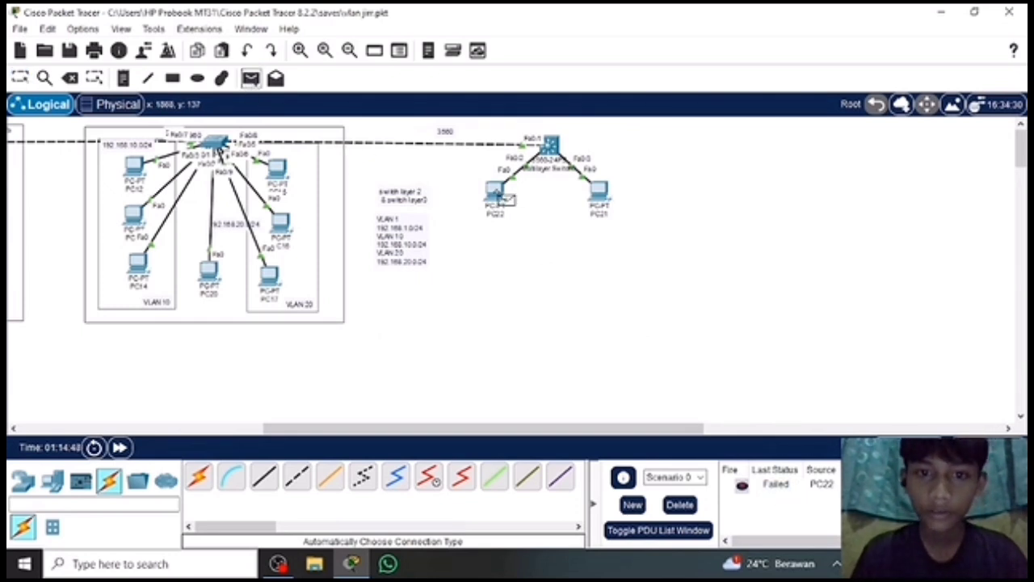
{"action": "left_click", "coordinate": [501, 194]}
{"action": "left_click", "coordinate": [602, 198]}
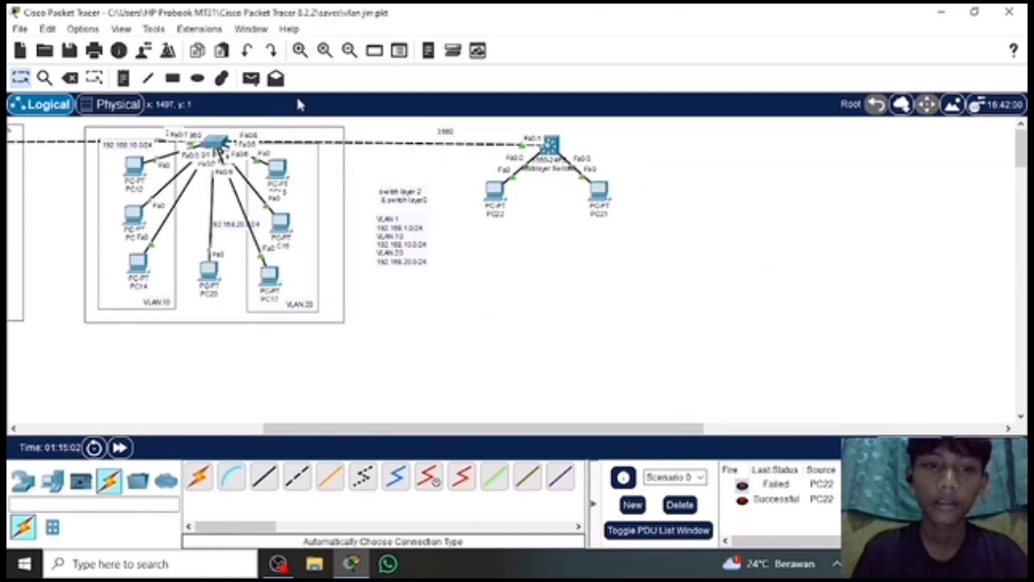
Send a simple PDU from PC12 to PC22, and delete Scenario 0 to clear the test PDUs.
{"action": "left_click", "coordinate": [251, 79]}
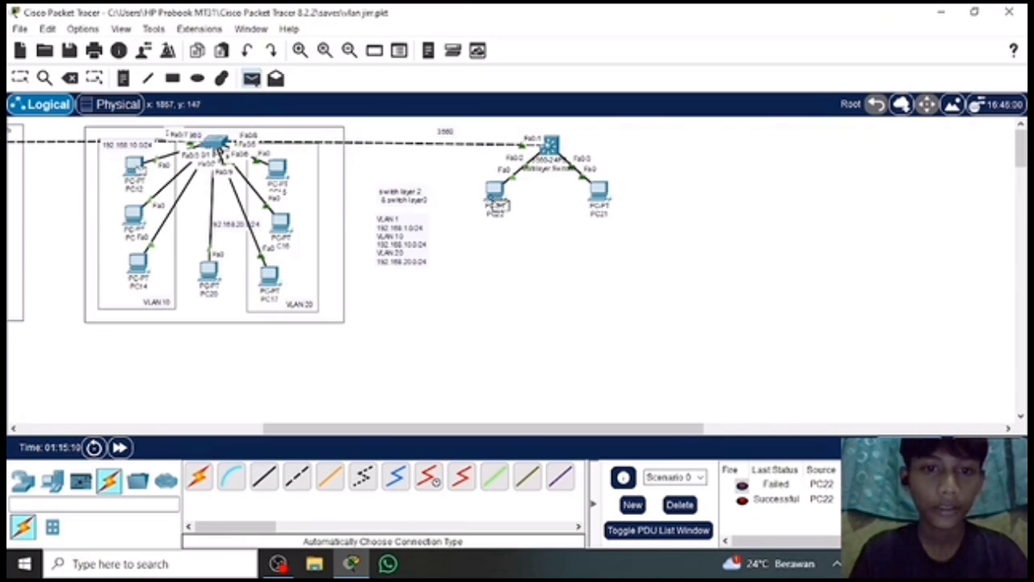
{"action": "left_click", "coordinate": [498, 200]}
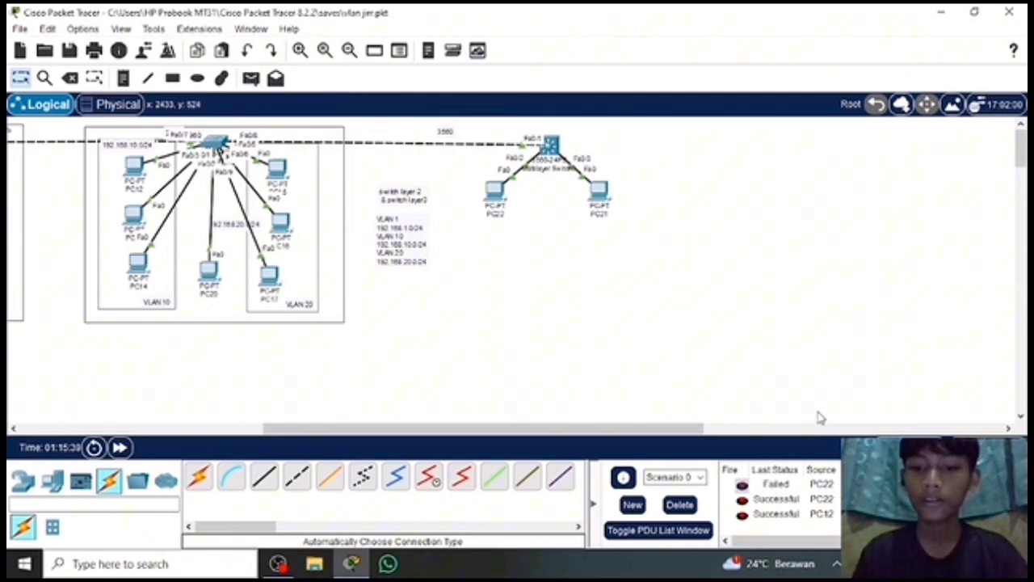
{"action": "left_click", "coordinate": [675, 509]}
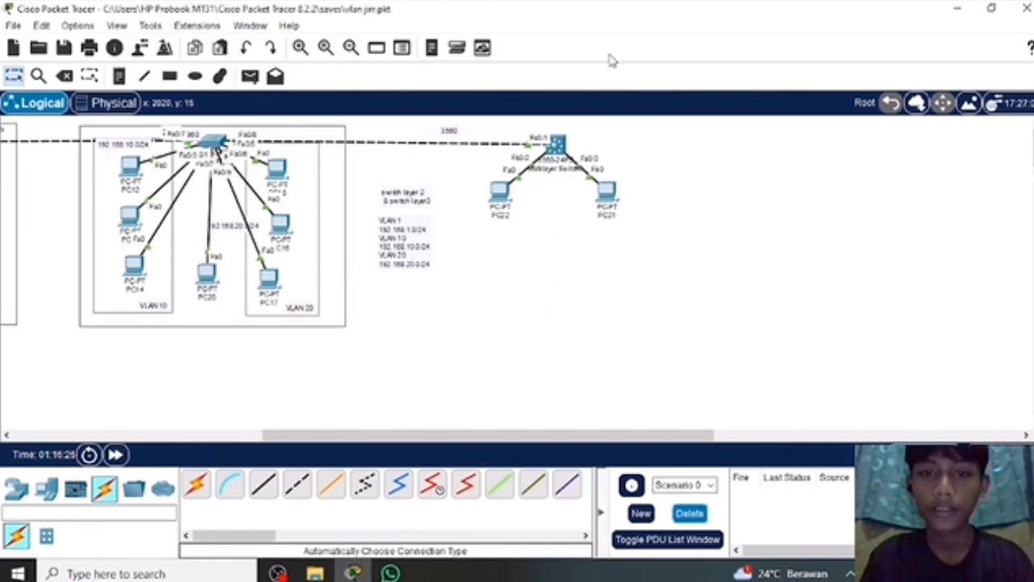
Open Multilayer Switch0's command line and try to create a DHCP pool named vlan10.
{"action": "left_click", "coordinate": [556, 143]}
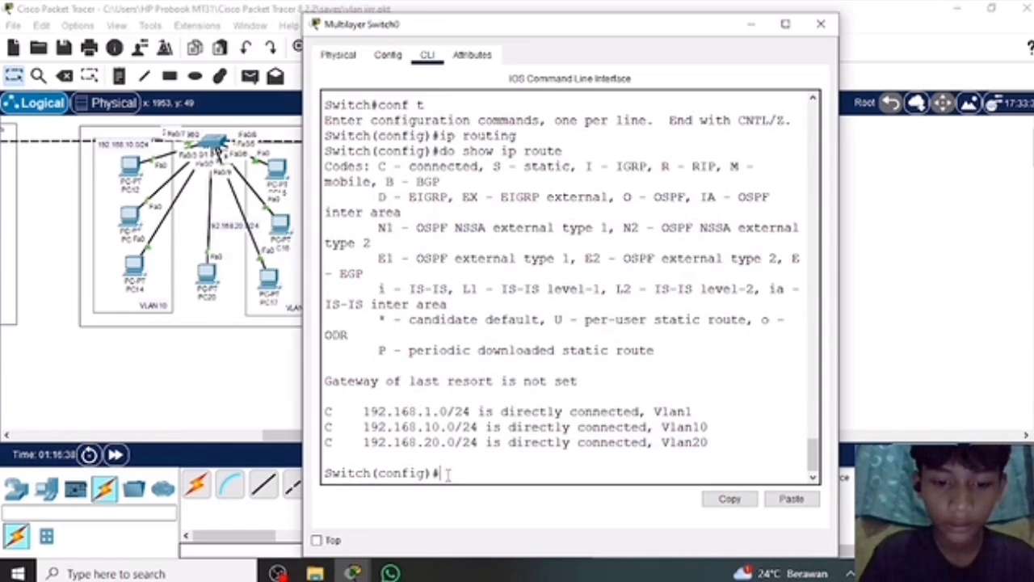
{"action": "type", "text": "e"}
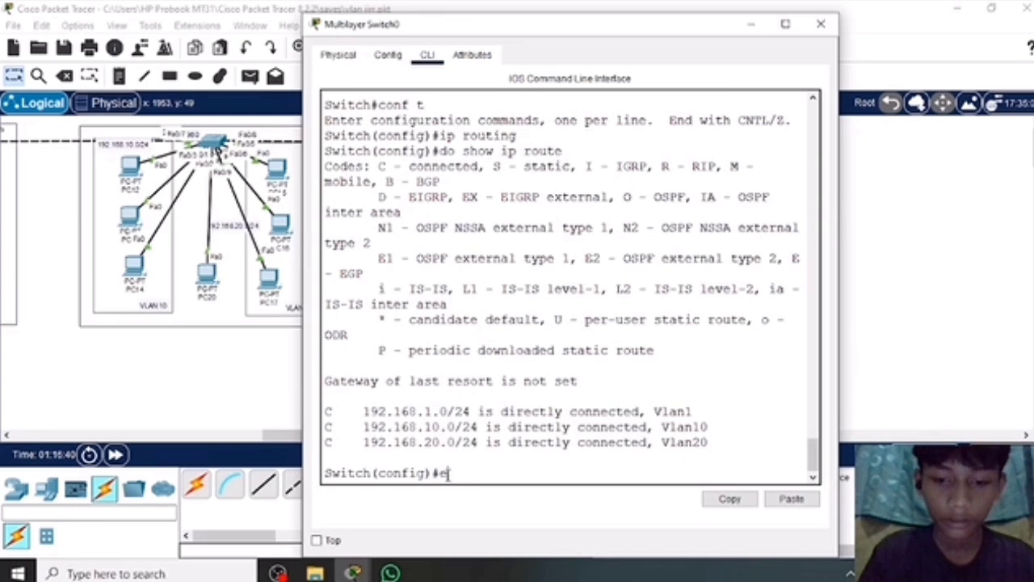
{"action": "key", "text": "BackSpace"}
{"action": "type", "text": "i"}
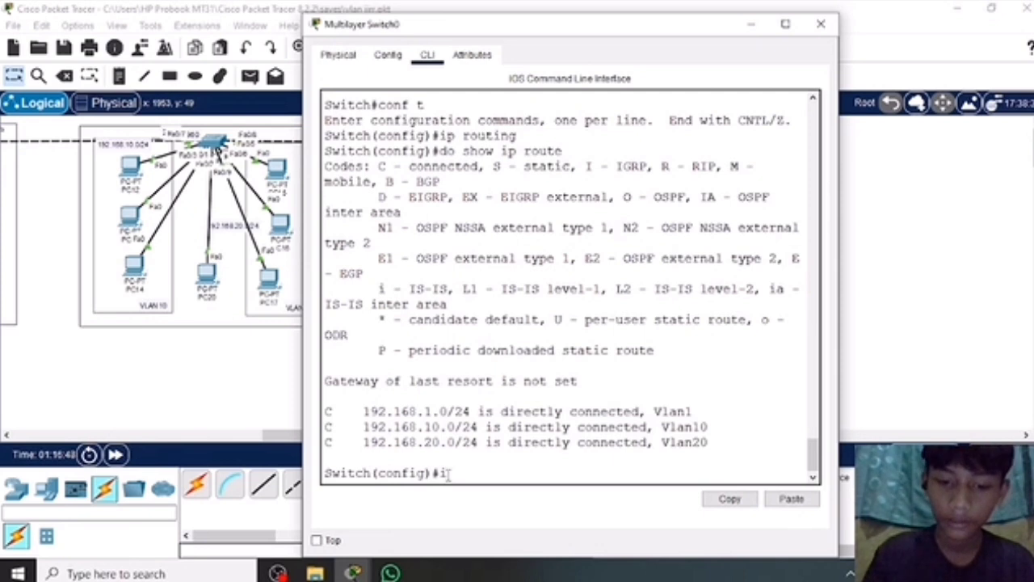
{"action": "type", "text": "p dhcp"}
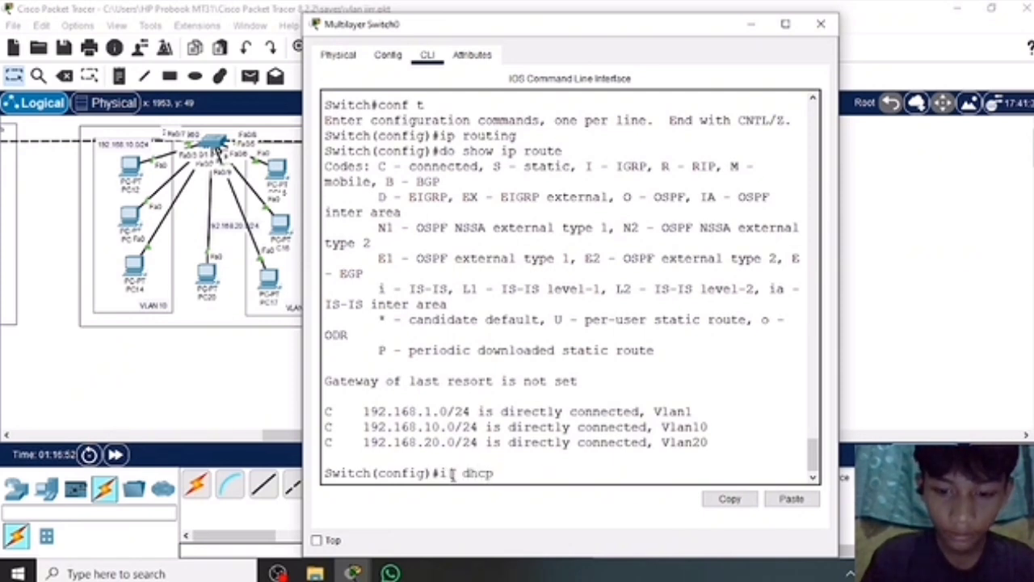
{"action": "type", "text": " pool"}
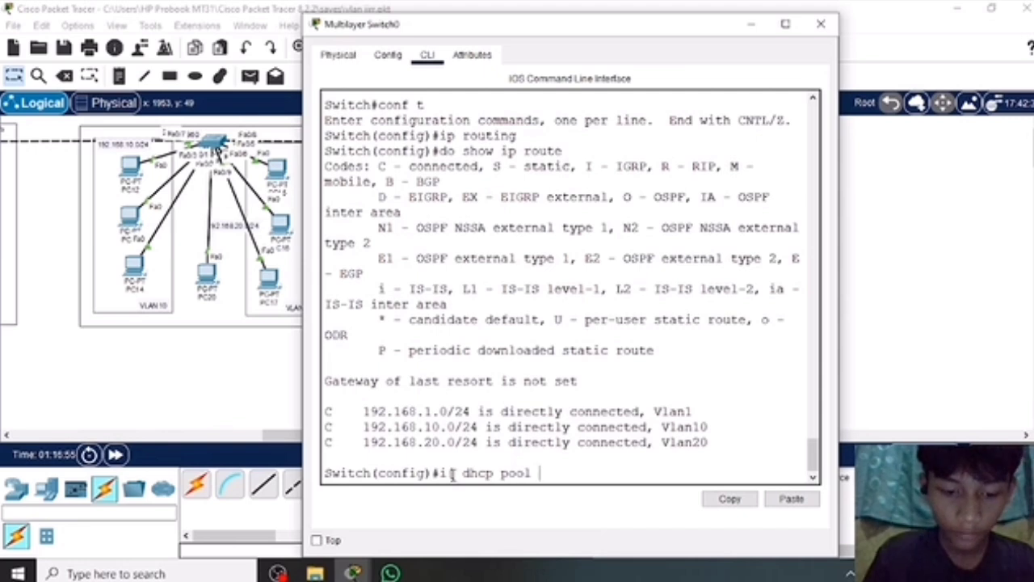
{"action": "type", "text": " vlan1"}
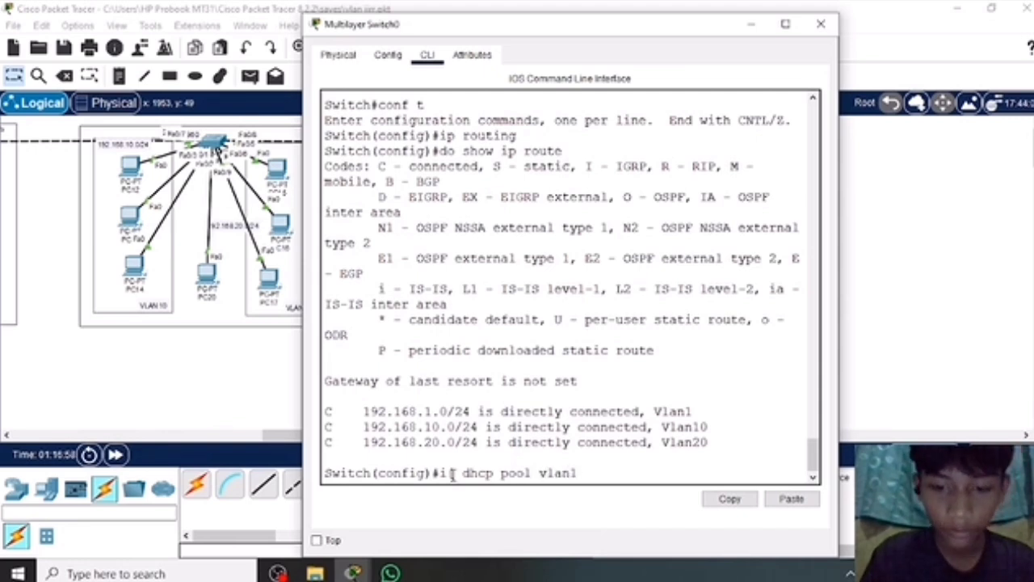
{"action": "type", "text": "0"}
{"action": "key", "text": "Return"}
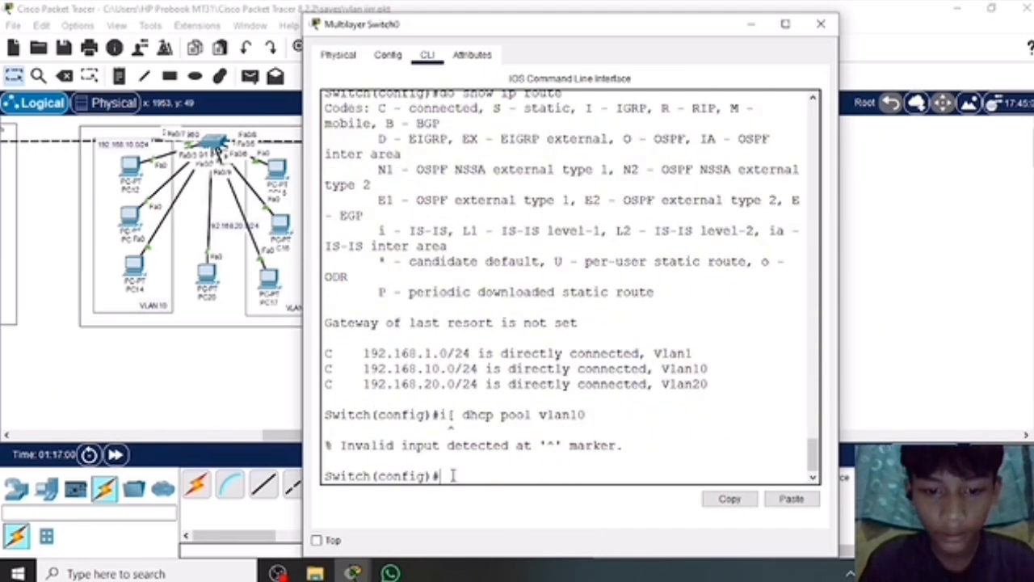
Create the DHCP pool for VLAN 10 on the switch with ip dhcp pool vlan10.
{"action": "type", "text": "ip"}
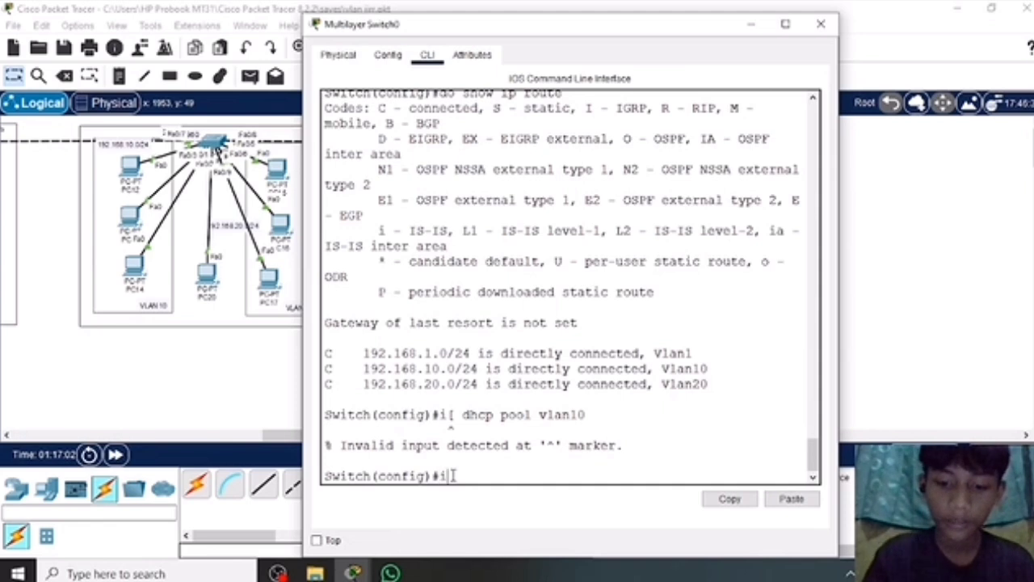
{"action": "type", "text": " dh"}
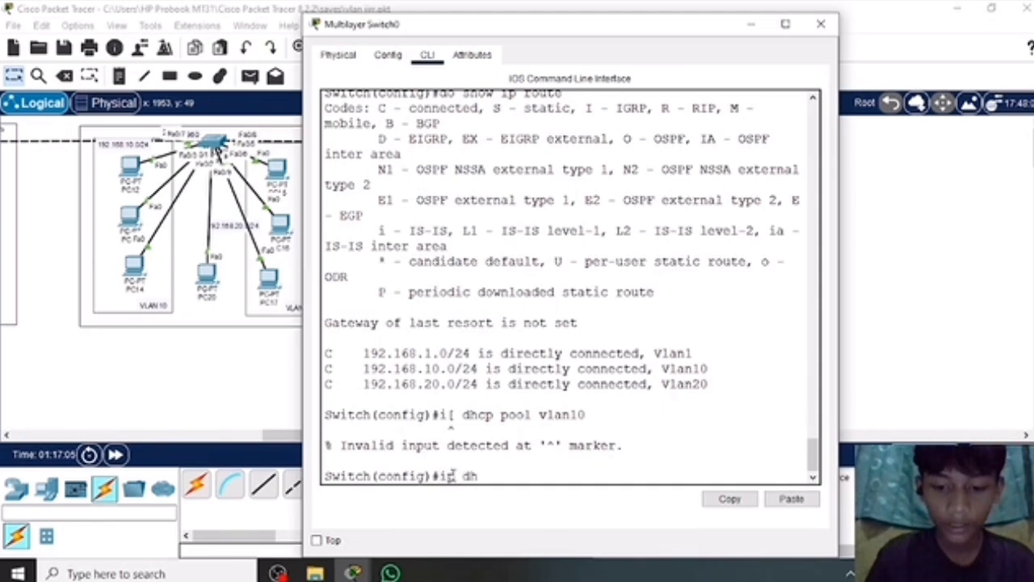
{"action": "type", "text": "cp p"}
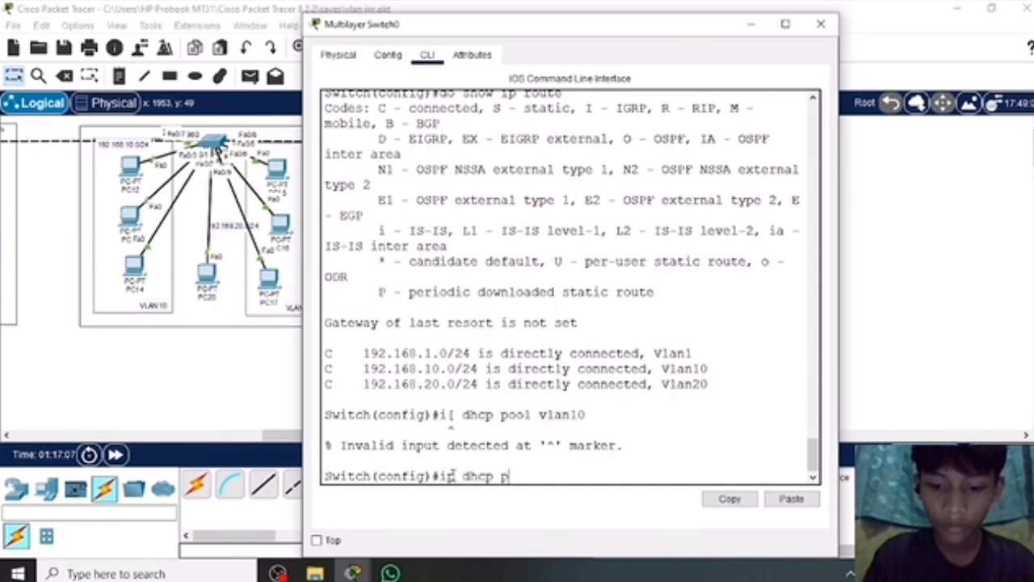
{"action": "type", "text": "ool vlan"}
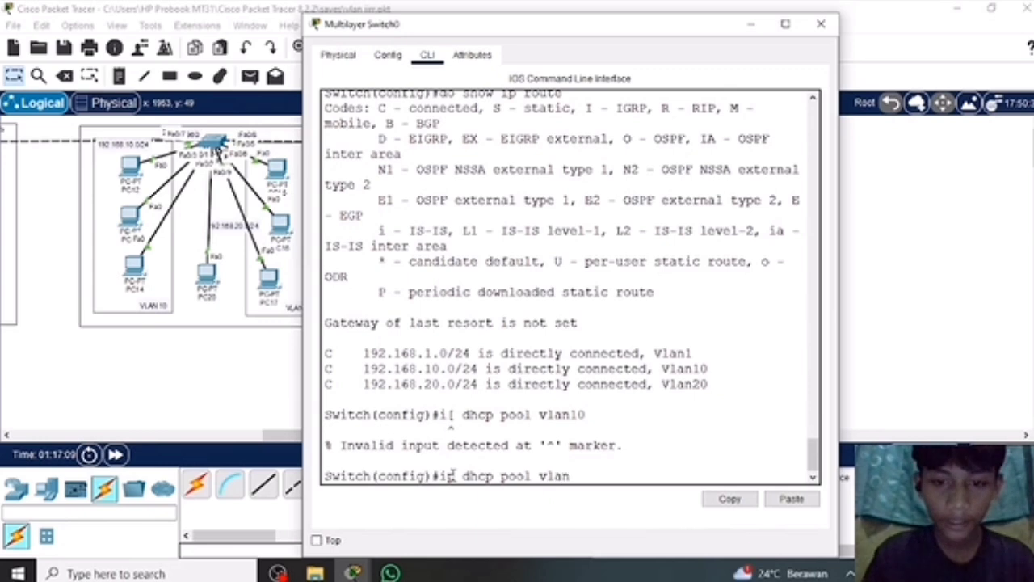
{"action": "type", "text": "10"}
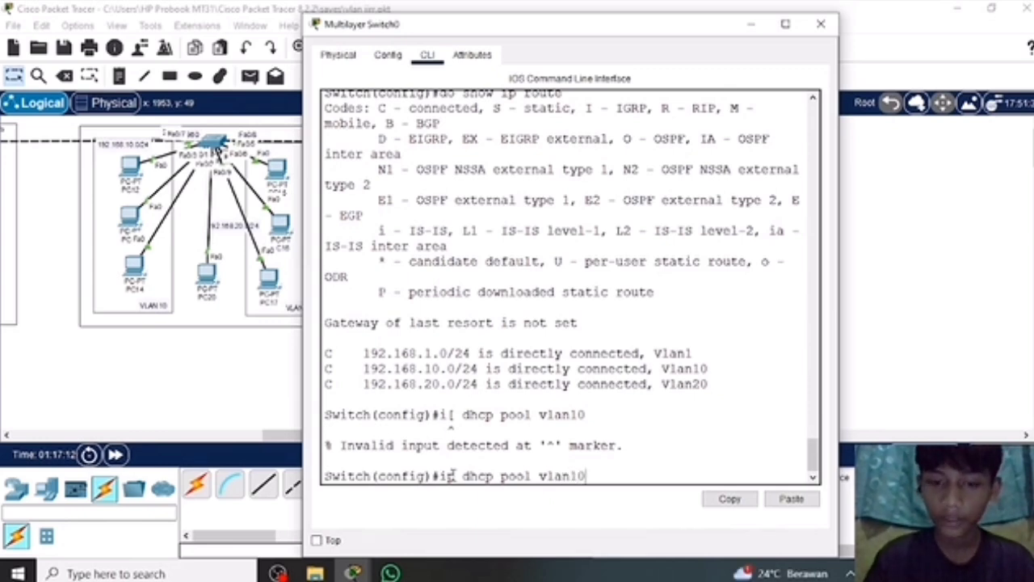
{"action": "key", "text": "Return"}
Assign network 192.168.10.0 with subnet mask 255.255.255.0 to the vlan10 DHCP pool.
{"action": "type", "text": "n"}
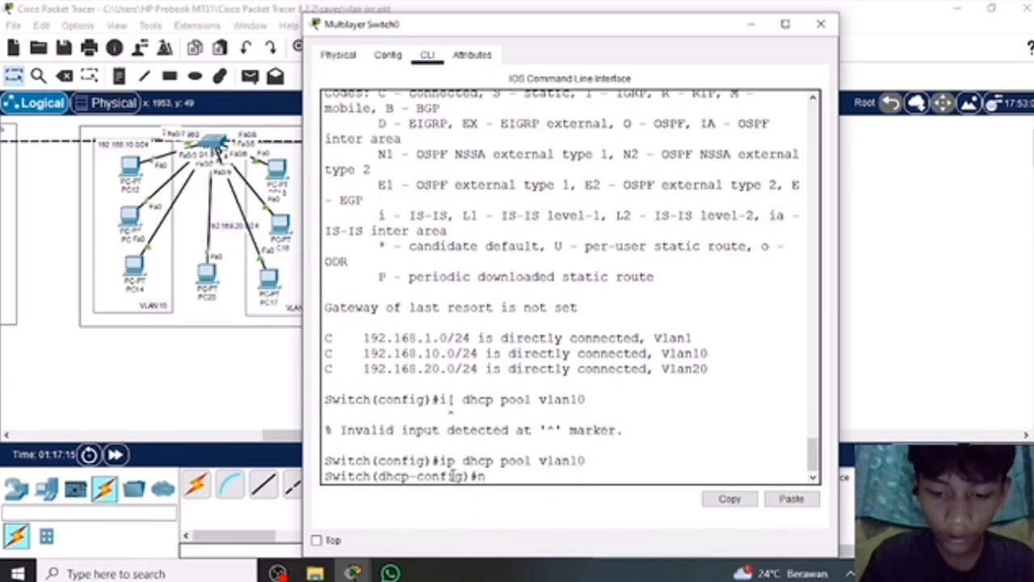
{"action": "type", "text": "etwo"}
{"action": "key", "text": "BackSpace"}
{"action": "type", "text": "etwork"}
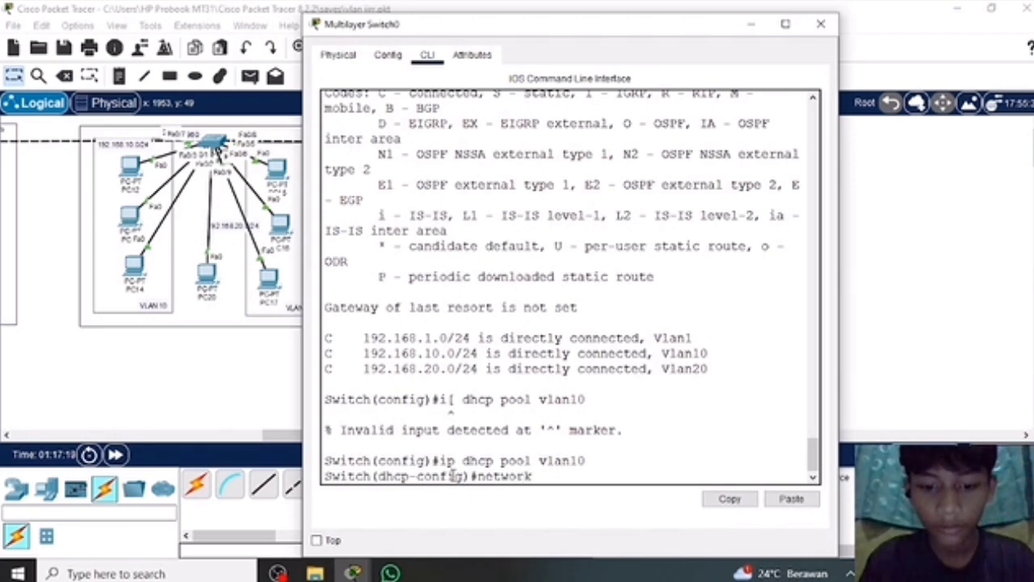
{"action": "type", "text": " 1"}
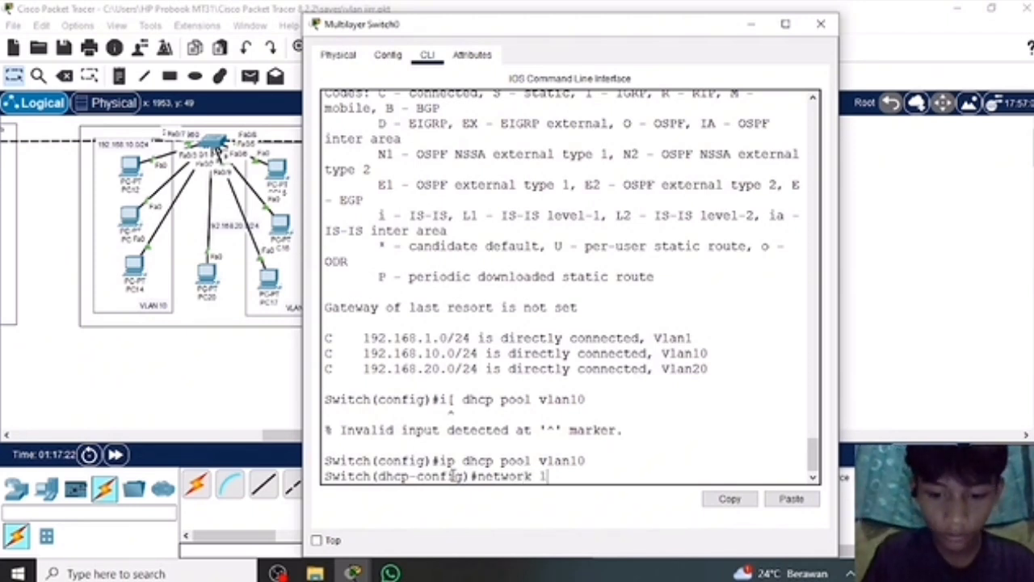
{"action": "type", "text": "92.16"}
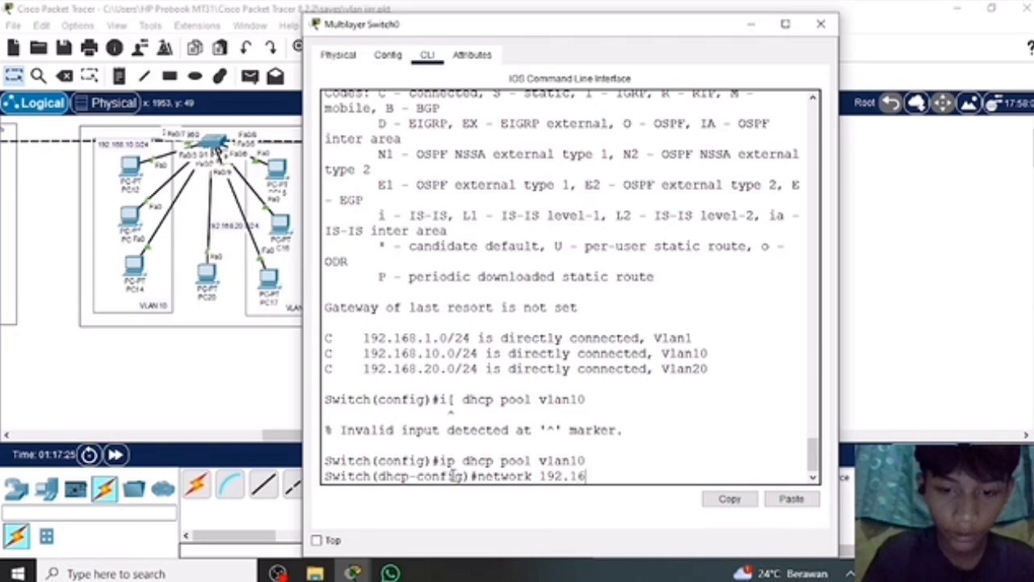
{"action": "type", "text": "8."}
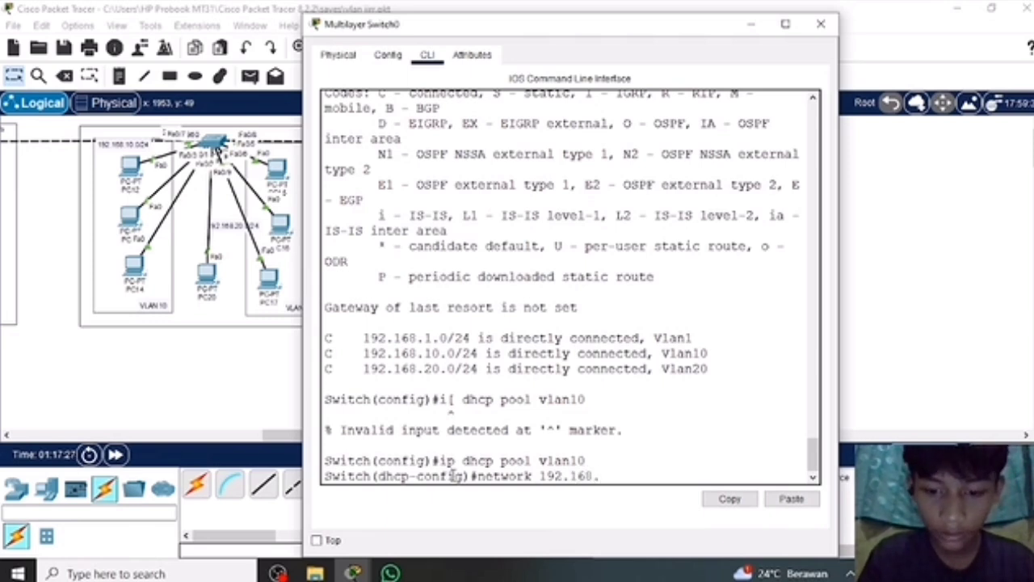
{"action": "type", "text": "10.1"}
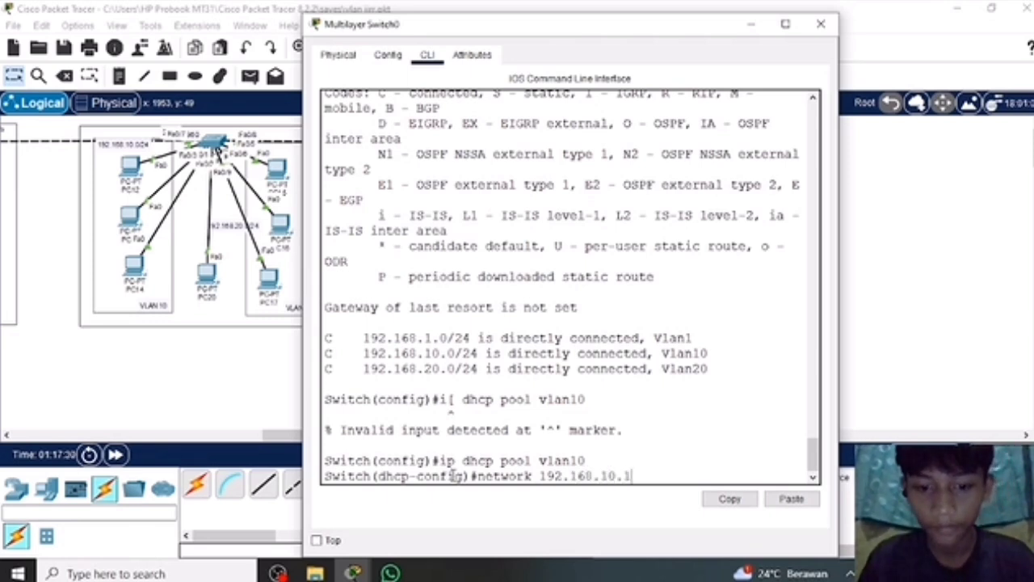
{"action": "key", "text": "BackSpace"}
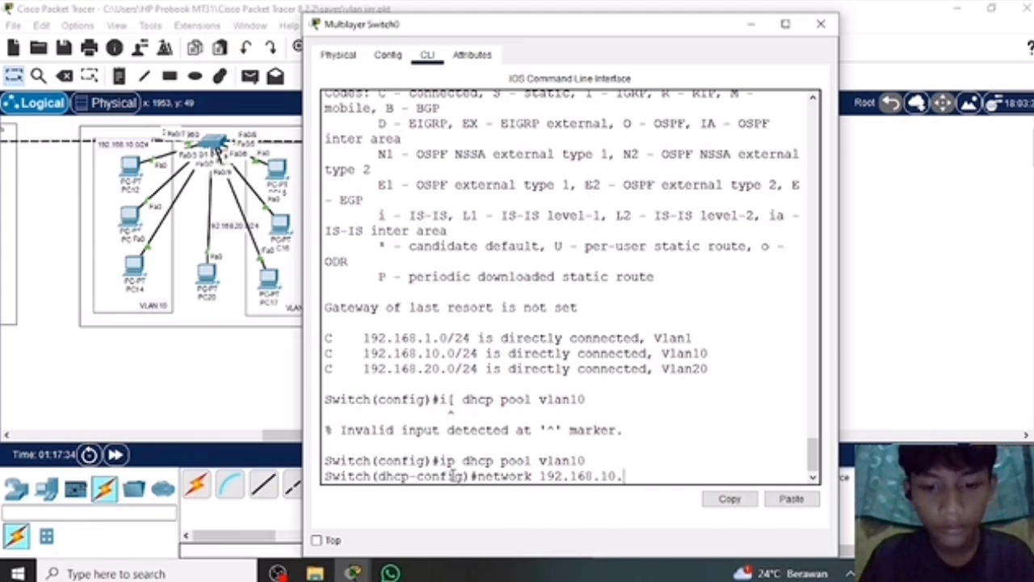
{"action": "type", "text": "0"}
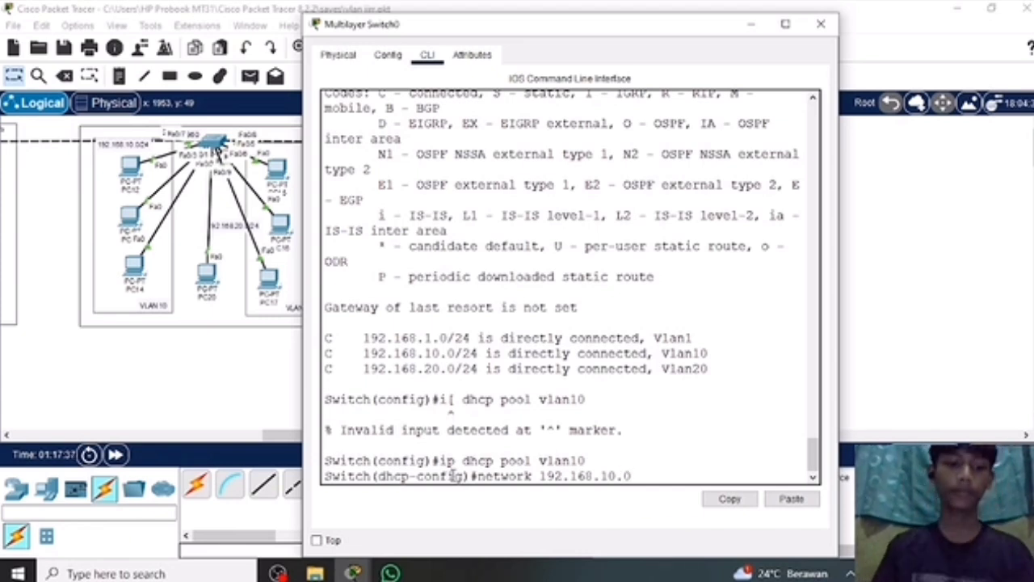
{"action": "type", "text": " 255.2"}
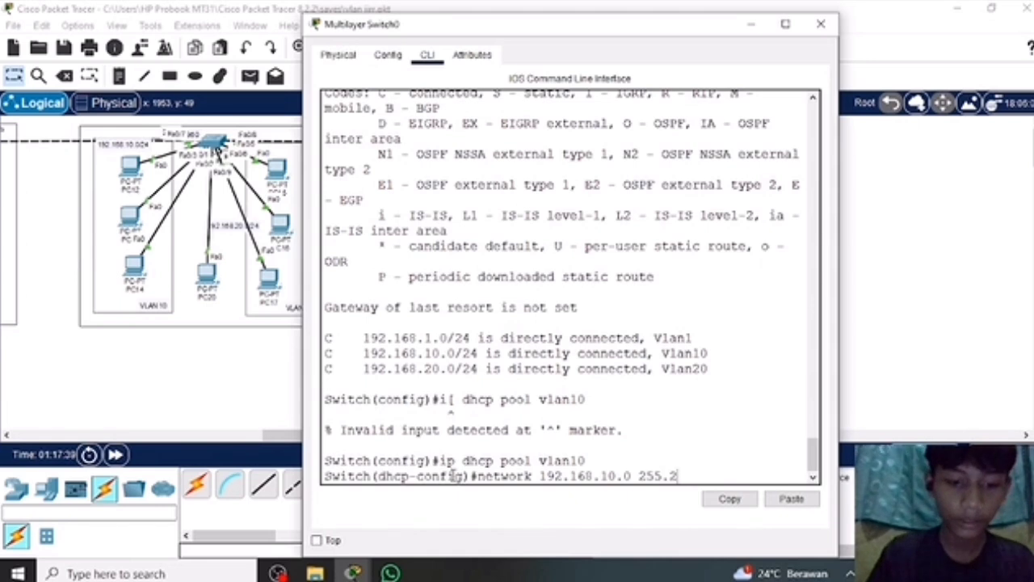
{"action": "type", "text": "55.255"}
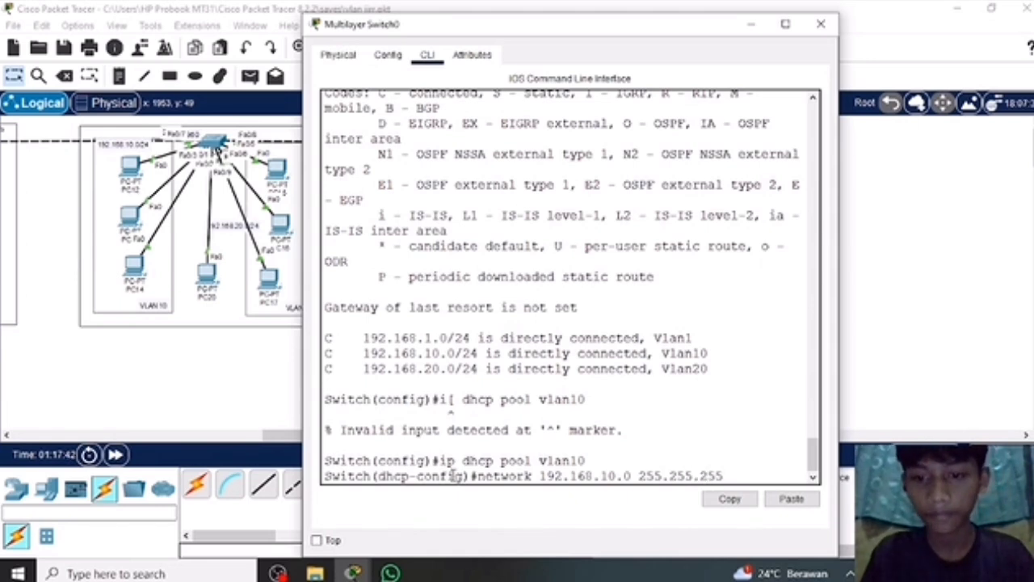
{"action": "type", "text": ".0"}
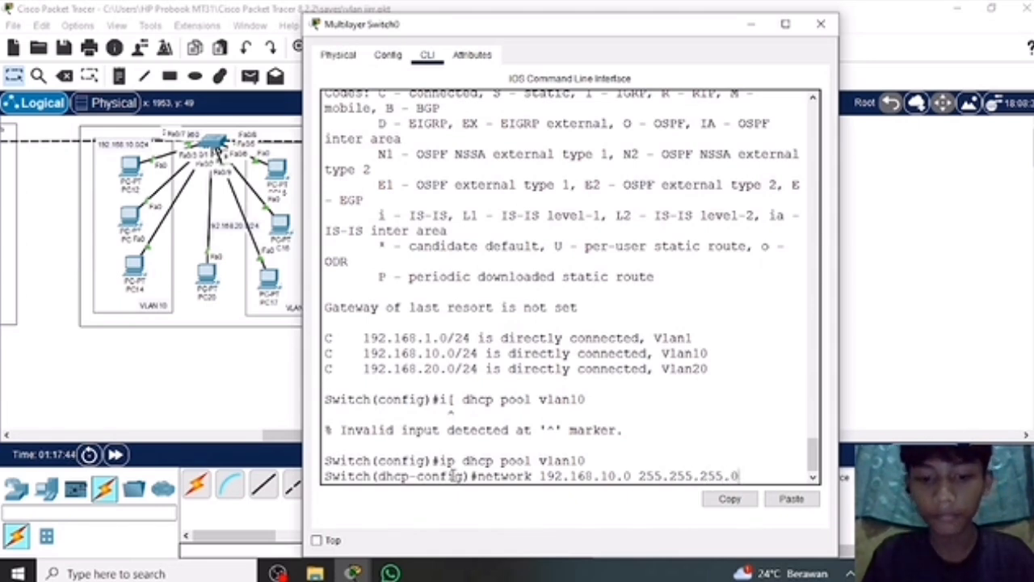
{"action": "key", "text": "Return"}
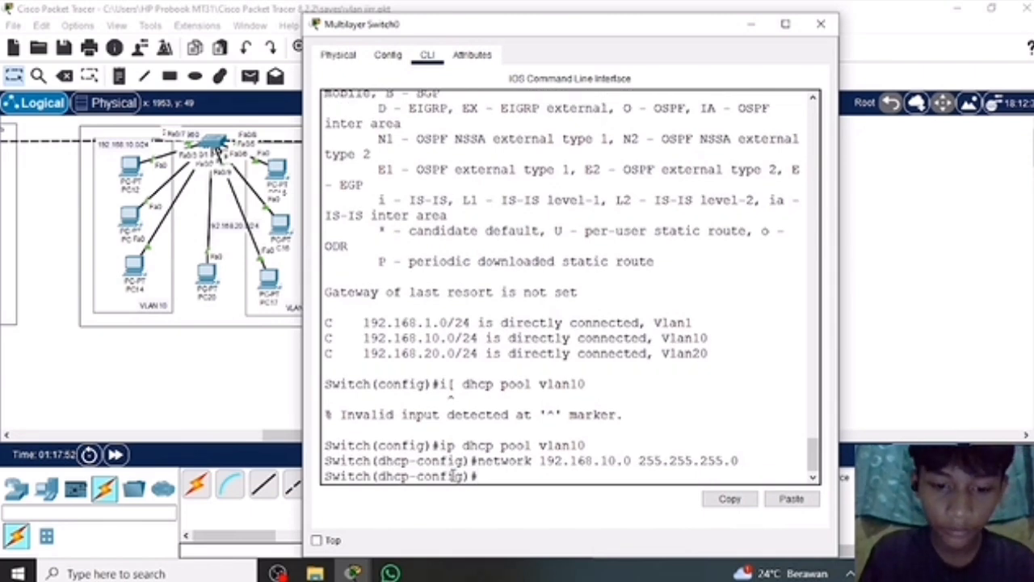
Set the vlan10 DHCP pool's default router to 192.168.10.1.
{"action": "type", "text": "defaul"}
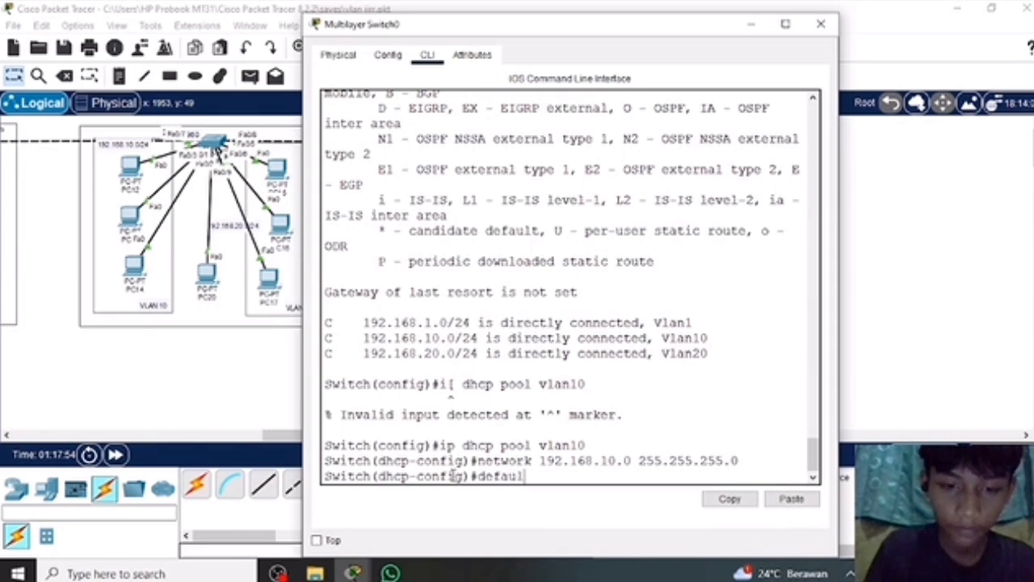
{"action": "type", "text": "t-r"}
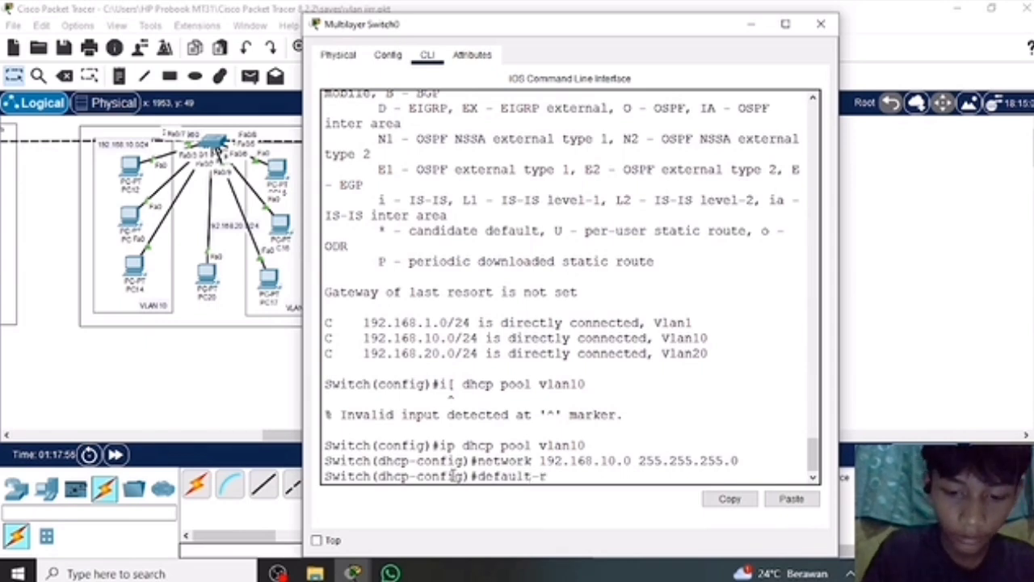
{"action": "type", "text": "outer"}
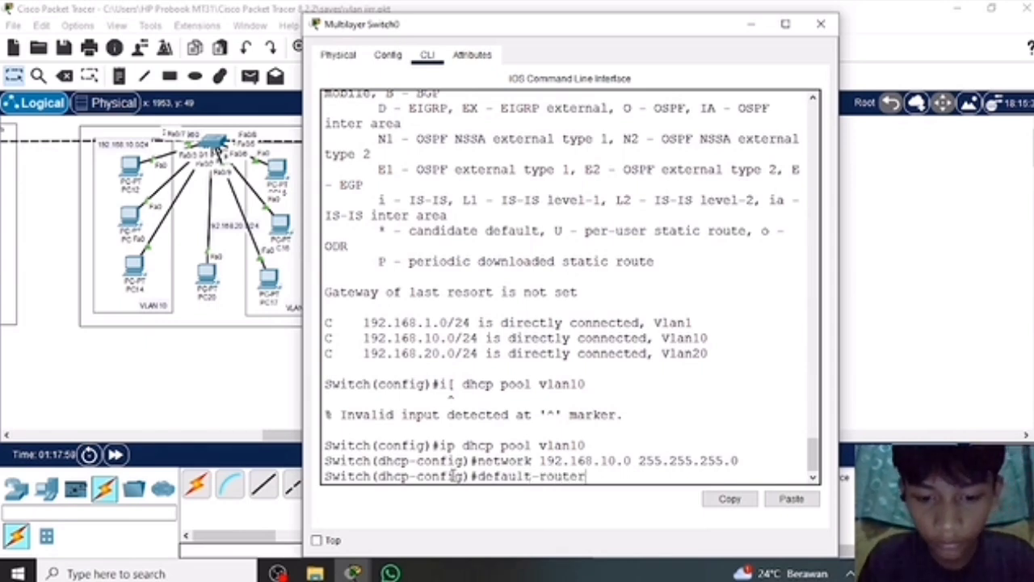
{"action": "type", "text": " 192"}
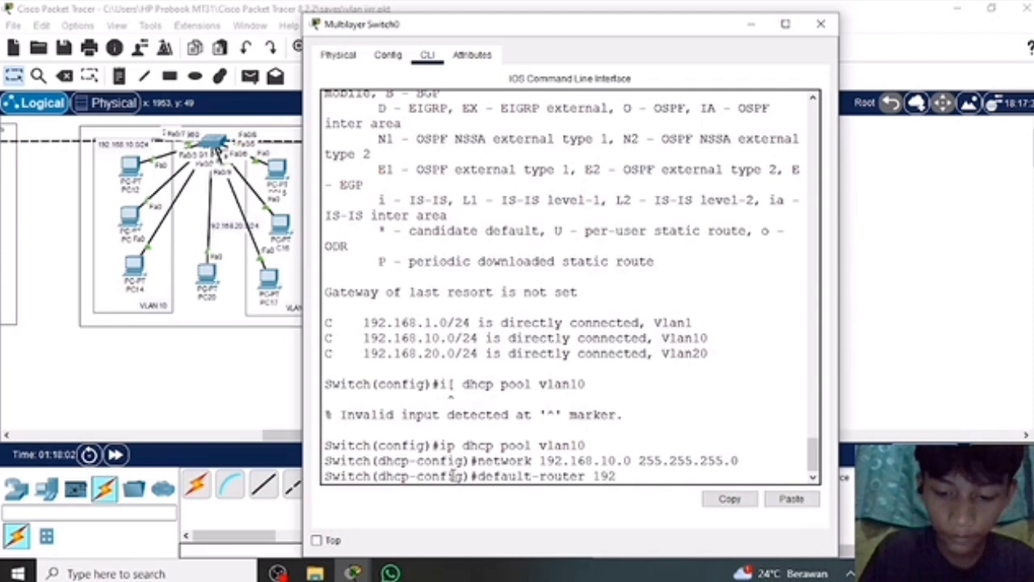
{"action": "type", "text": ".168."}
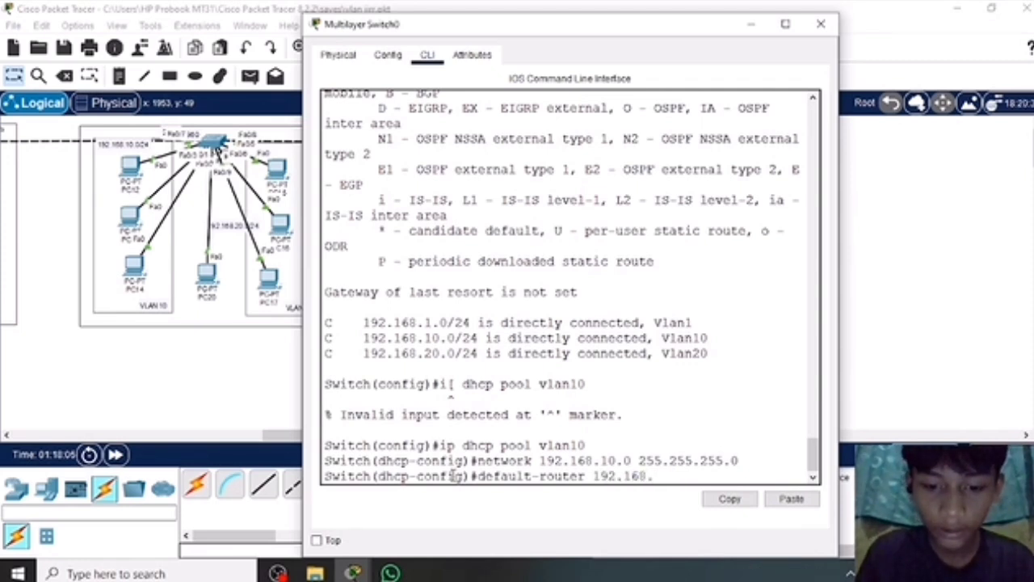
{"action": "type", "text": "10.1"}
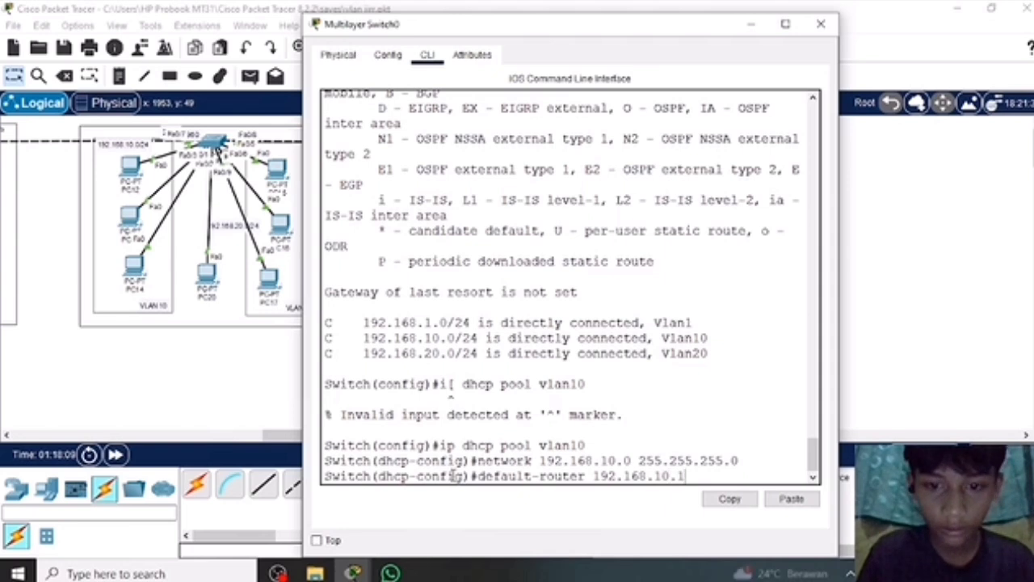
{"action": "key", "text": "Return"}
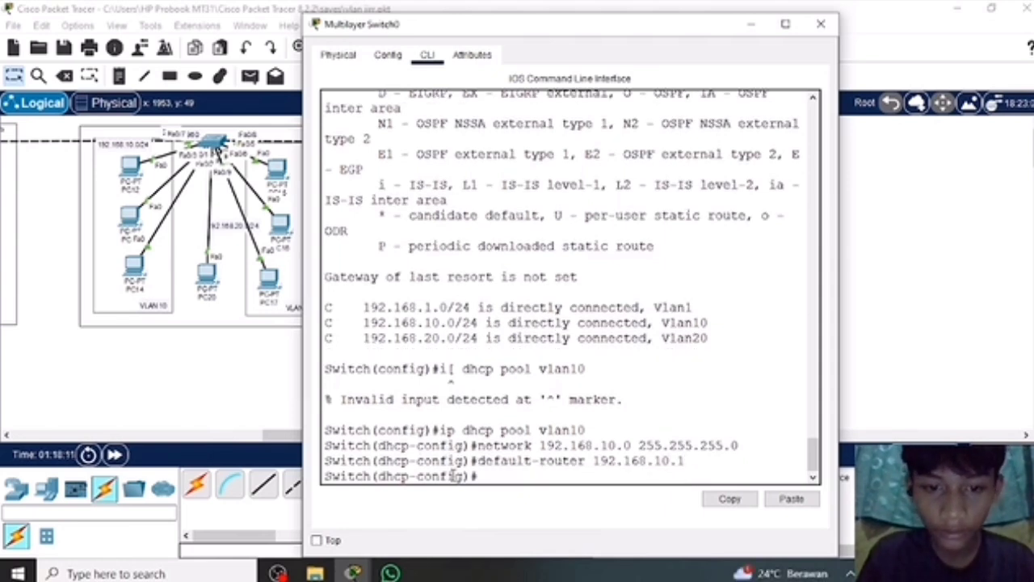
Set the vlan10 pool's DNS server to 8.8.8.8 and exit to global configuration mode.
{"action": "type", "text": "dns"}
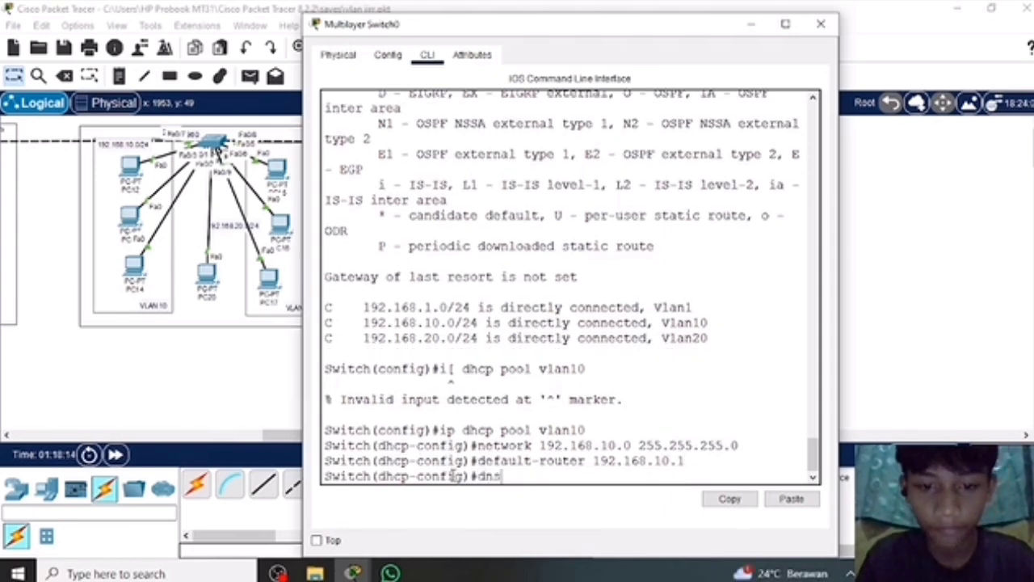
{"action": "type", "text": "-server"}
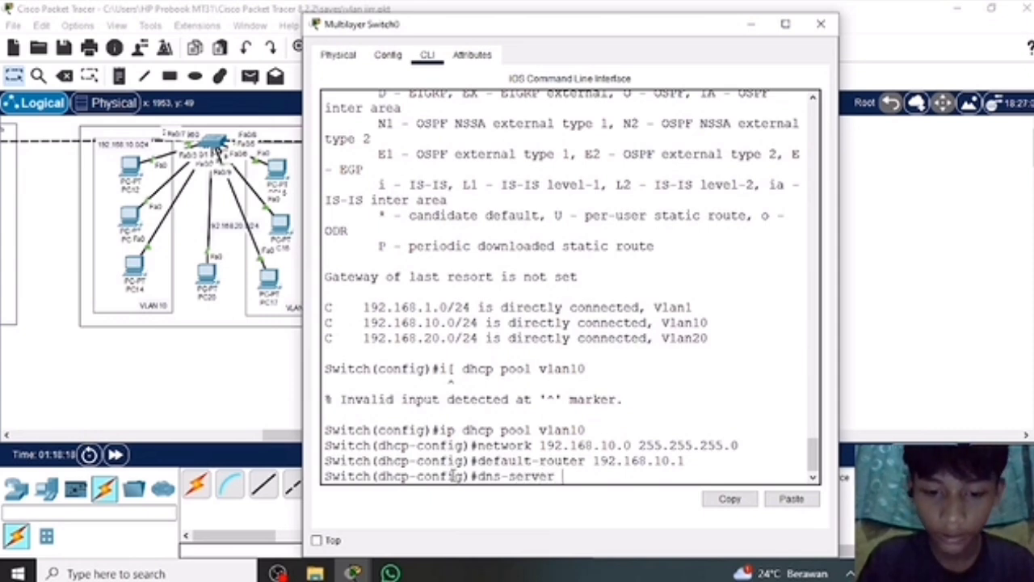
{"action": "type", "text": " 8."}
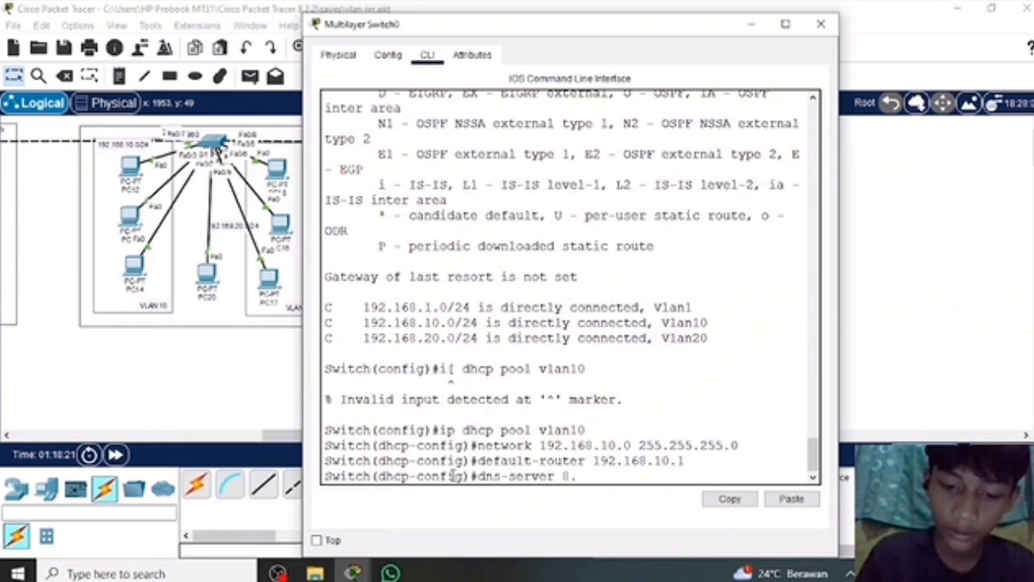
{"action": "type", "text": "8.8."}
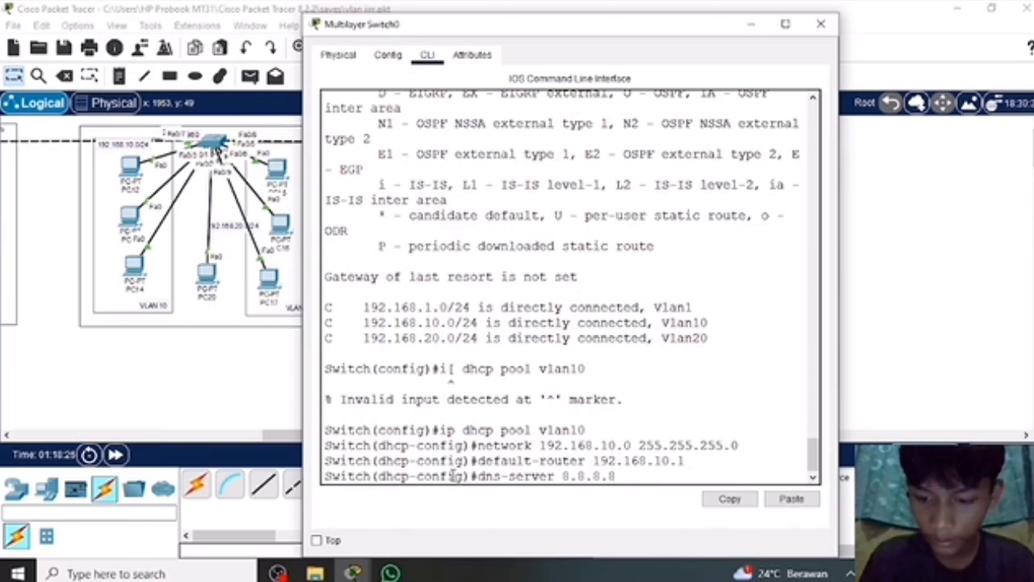
{"action": "key", "text": "Return"}
{"action": "type", "text": "ex"}
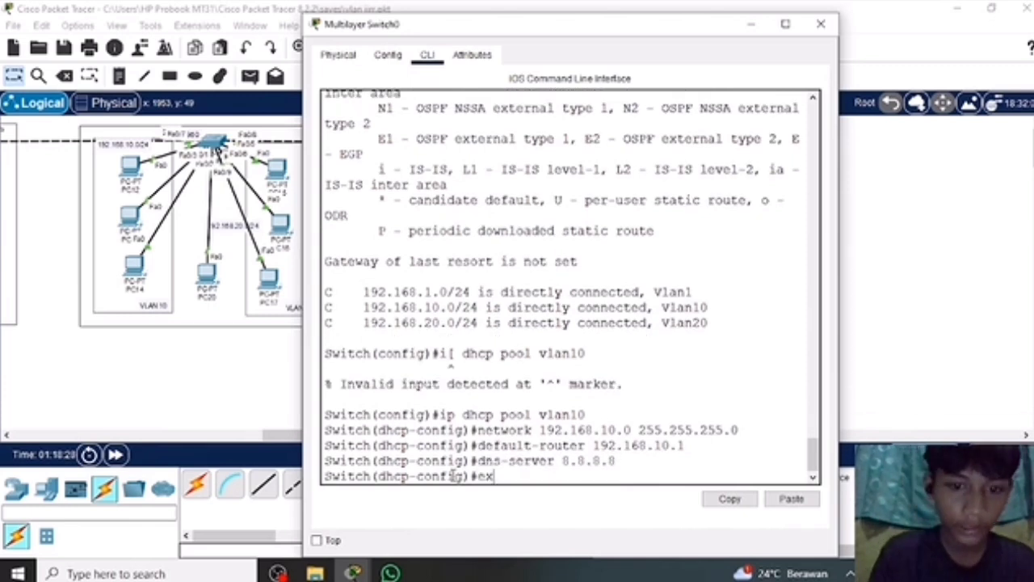
{"action": "key", "text": "Return"}
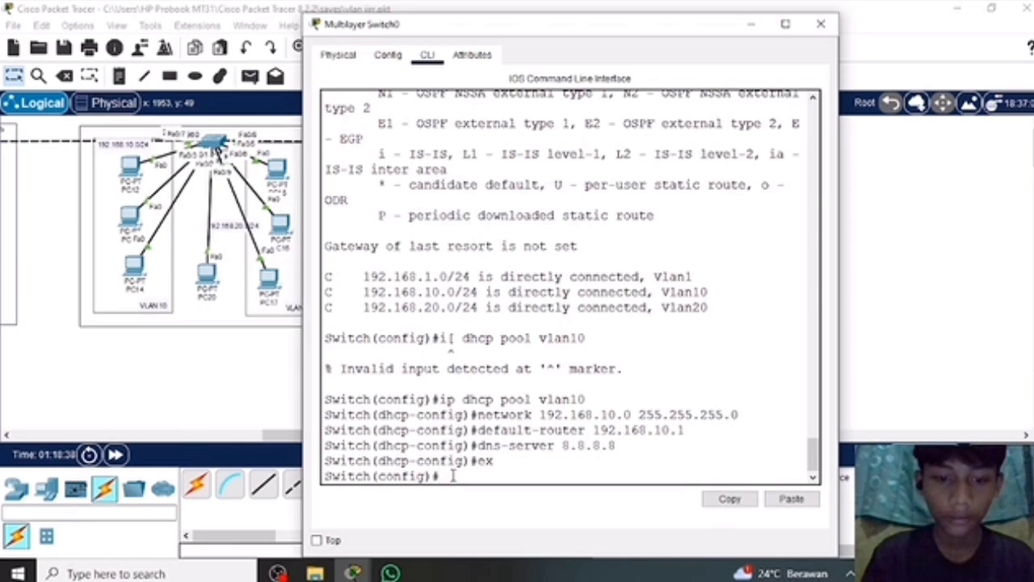
Create a second DHCP pool named vla20 for VLAN 20 on the switch.
{"action": "type", "text": "ip"}
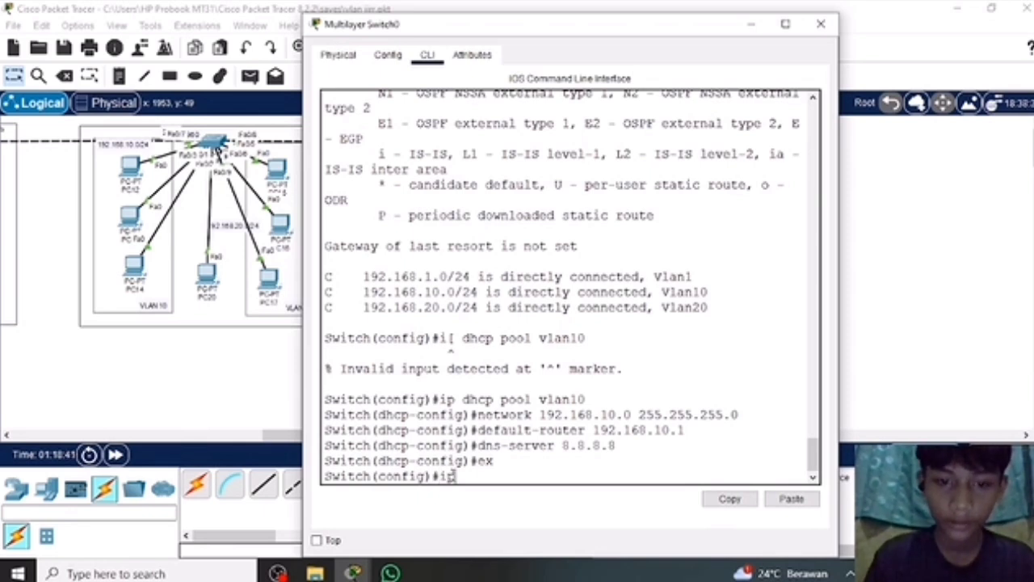
{"action": "type", "text": " dh"}
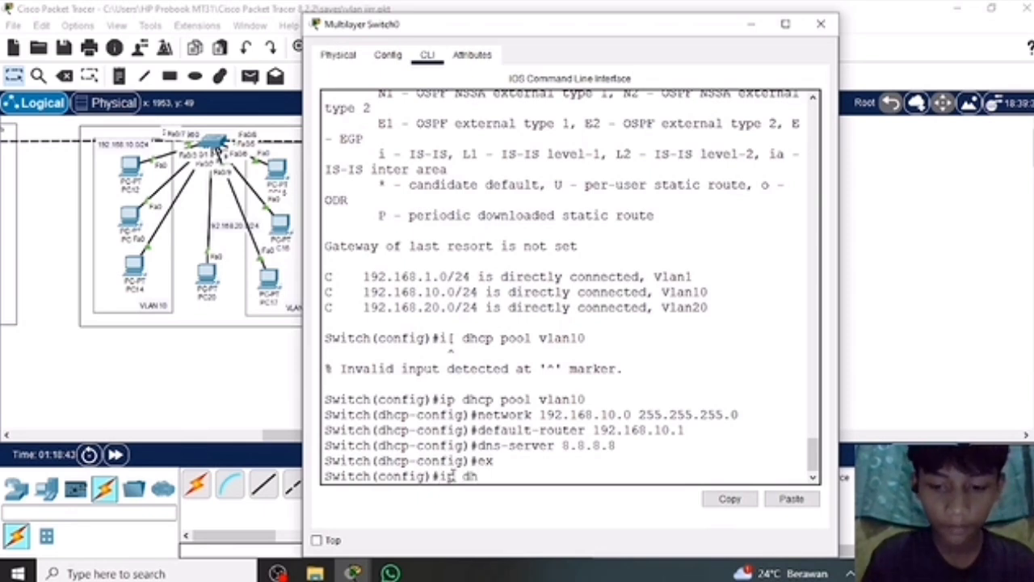
{"action": "type", "text": "cp "}
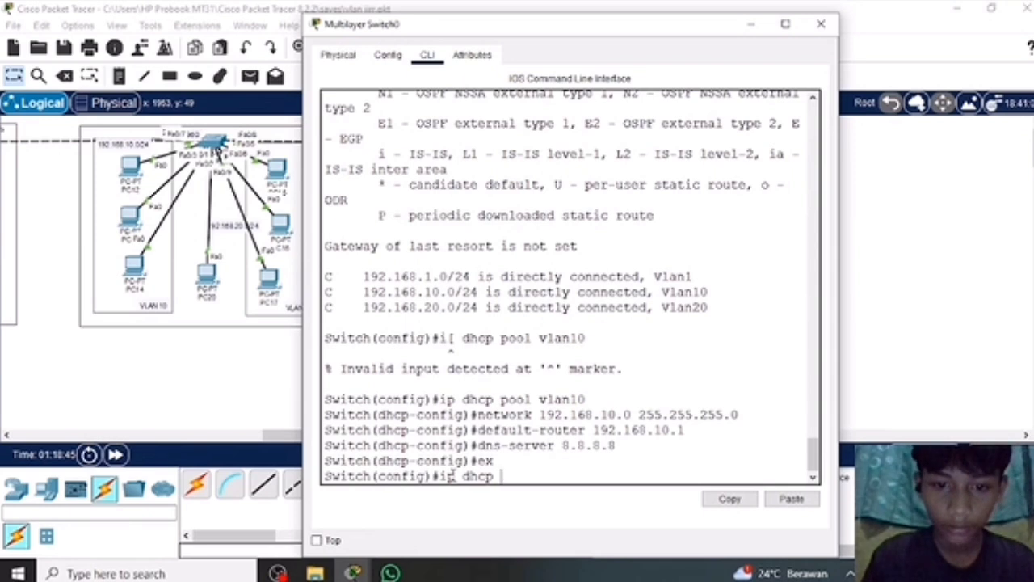
{"action": "type", "text": "pool v"}
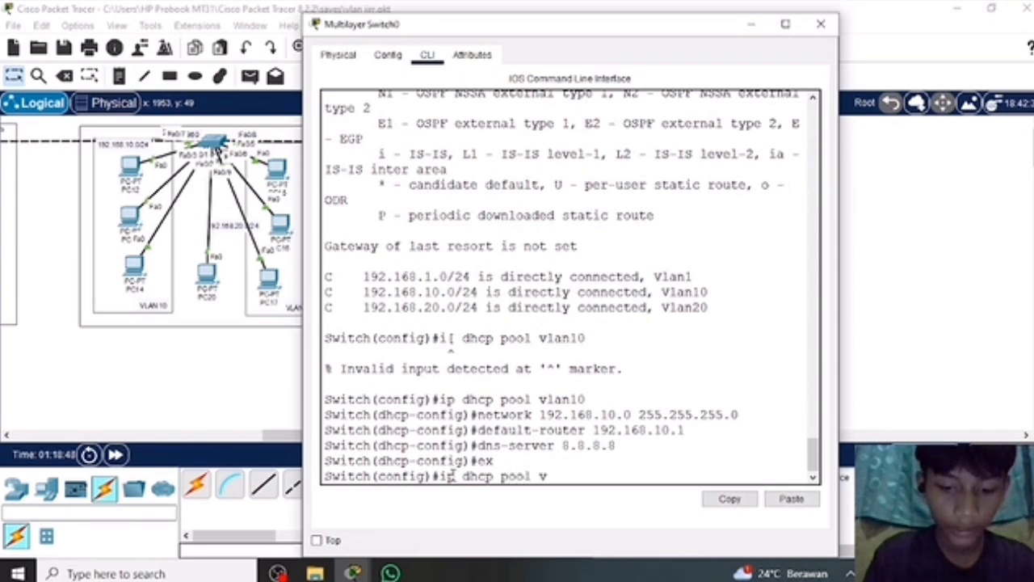
{"action": "type", "text": "la"}
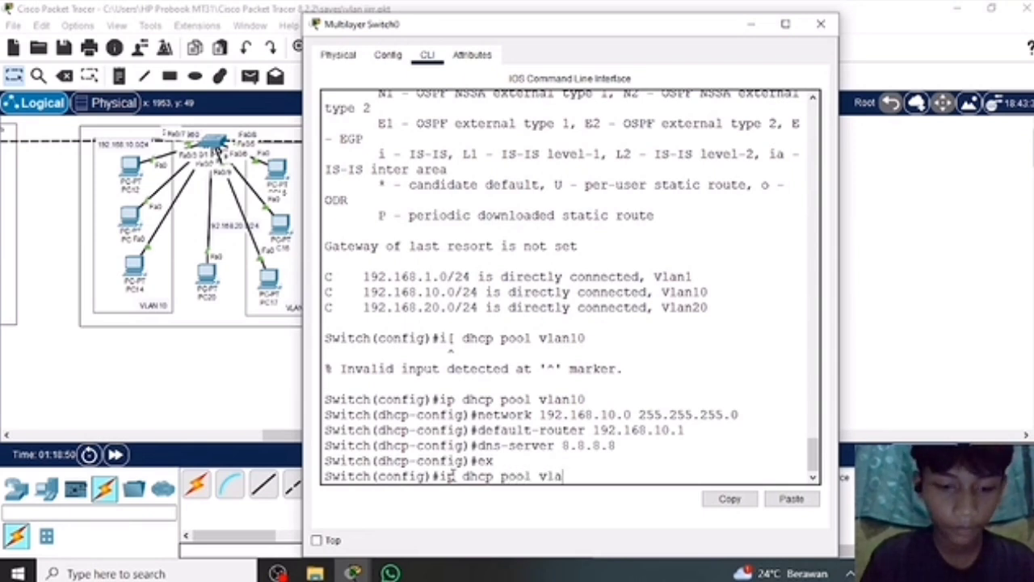
{"action": "type", "text": "n20"}
{"action": "key", "text": "Return"}
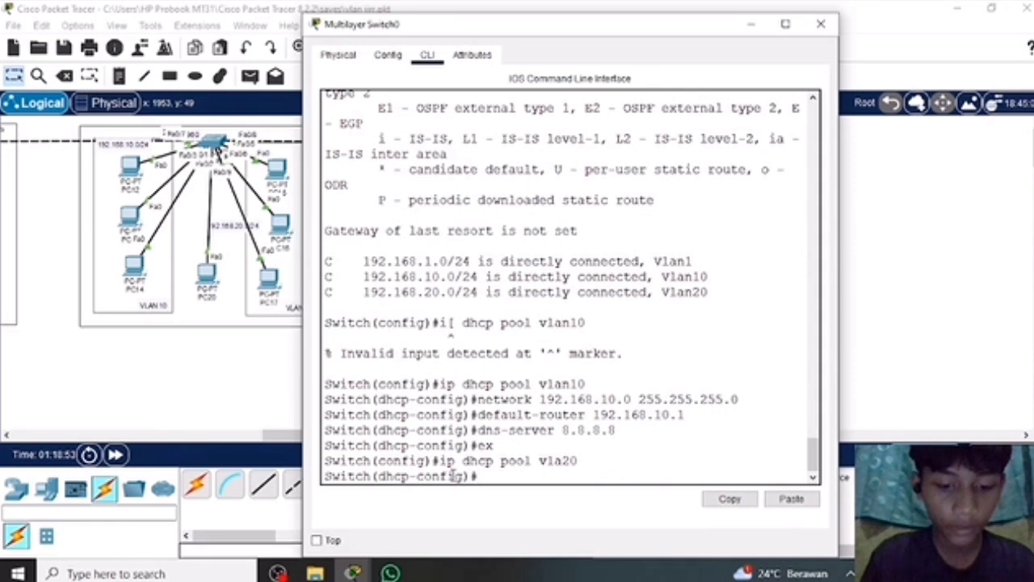
Assign network 192.168.20.0 with subnet mask 255.255.255.0 to the vla20 DHCP pool.
{"action": "type", "text": "networ"}
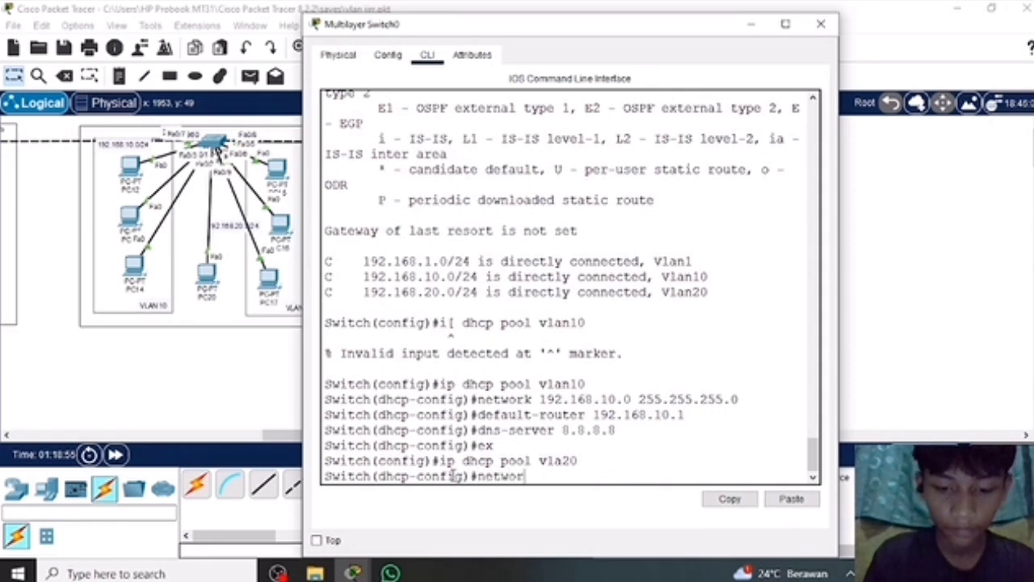
{"action": "type", "text": "k 192"}
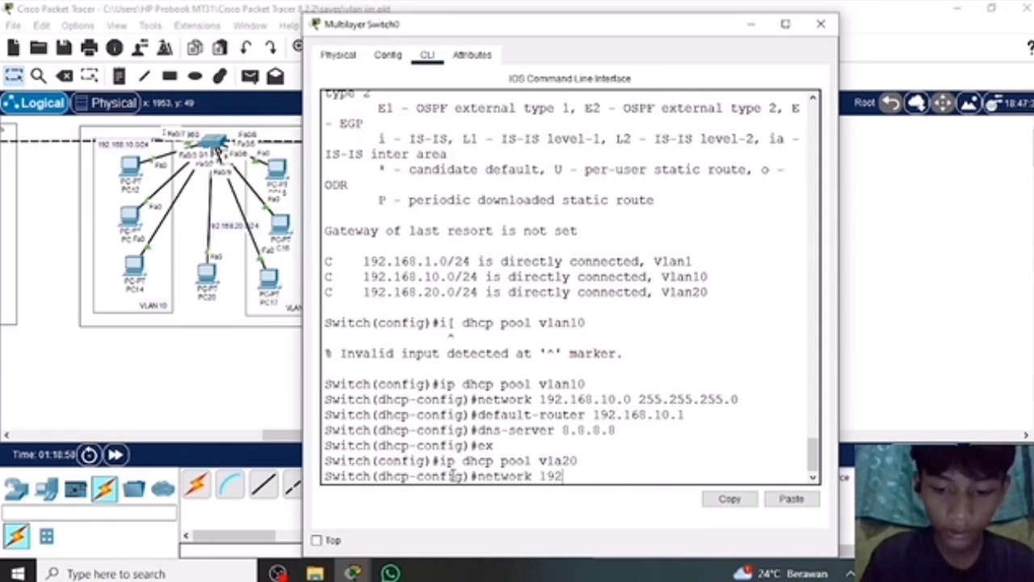
{"action": "type", "text": ".168"}
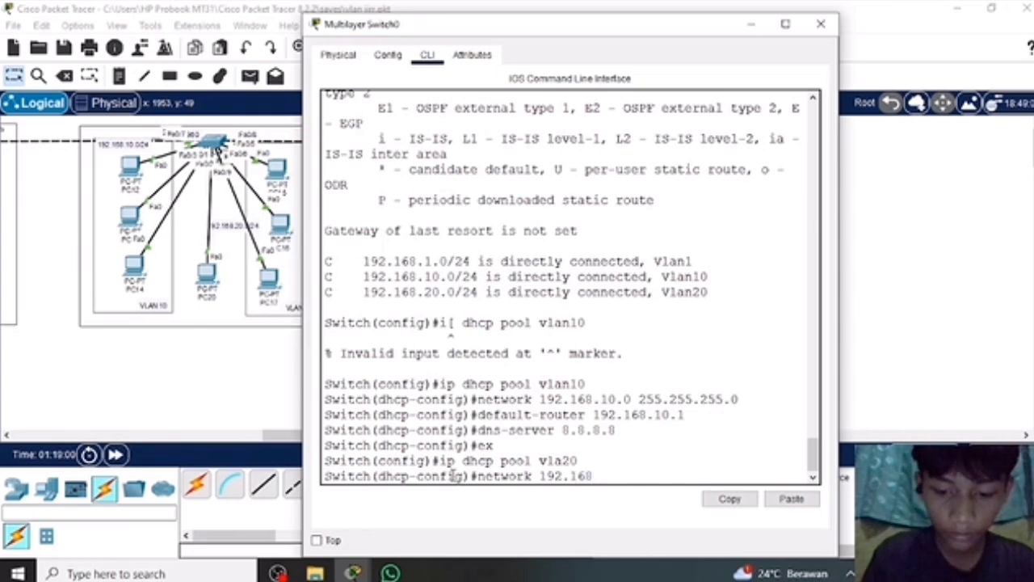
{"action": "type", "text": ".20.0"}
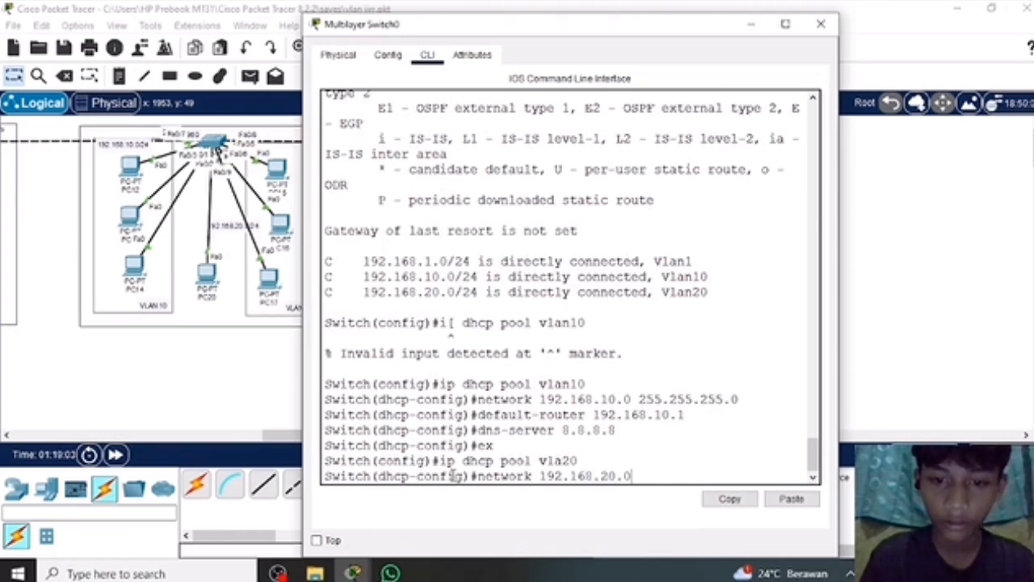
{"action": "type", "text": " 255"}
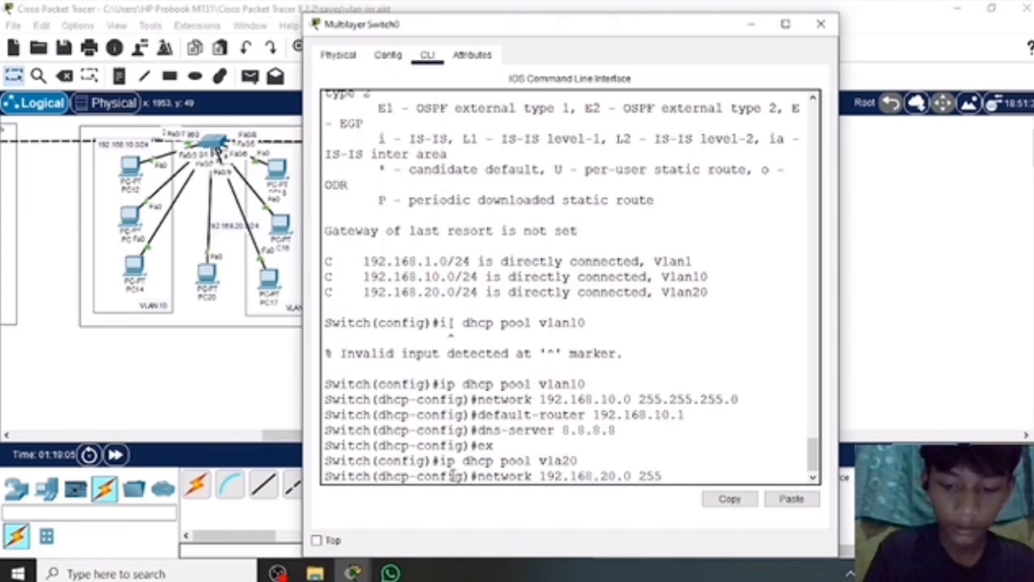
{"action": "type", "text": ".255.255.255"}
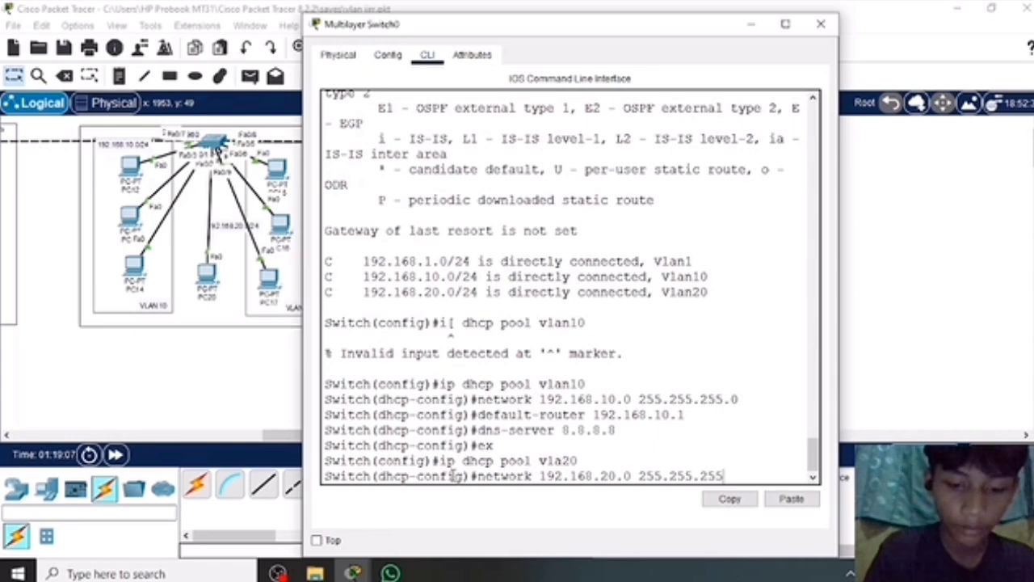
{"action": "type", "text": "0"}
{"action": "key", "text": "Return"}
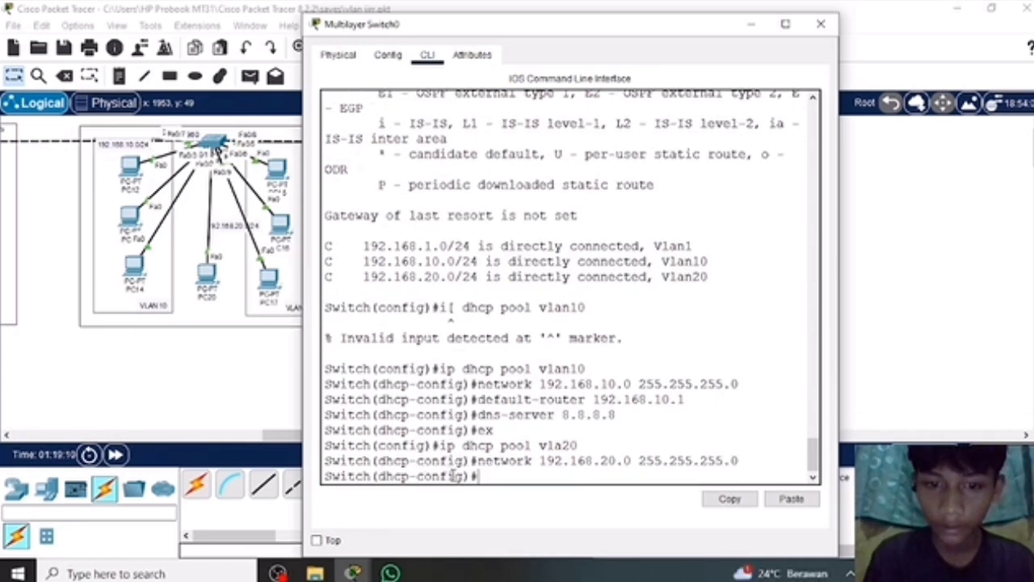
Set the vla20 DHCP pool's default router to 192.168.20.0.
{"action": "type", "text": "def"}
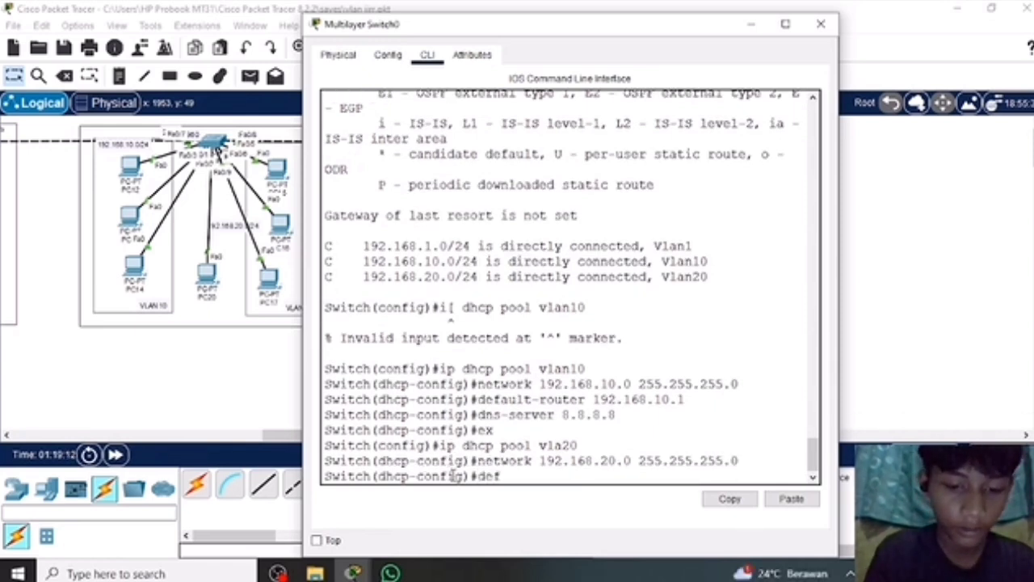
{"action": "type", "text": "ault"}
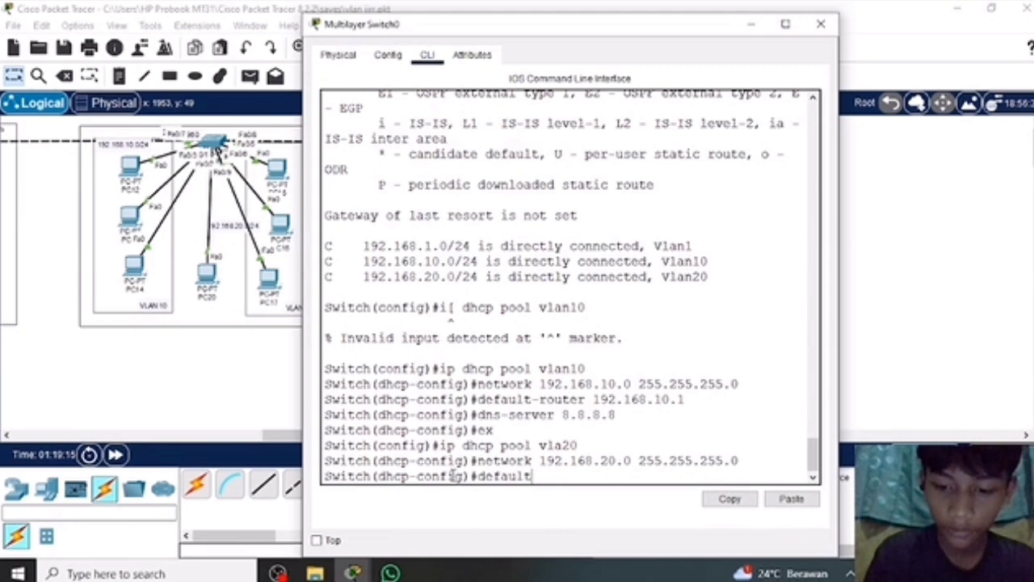
{"action": "type", "text": "-router "}
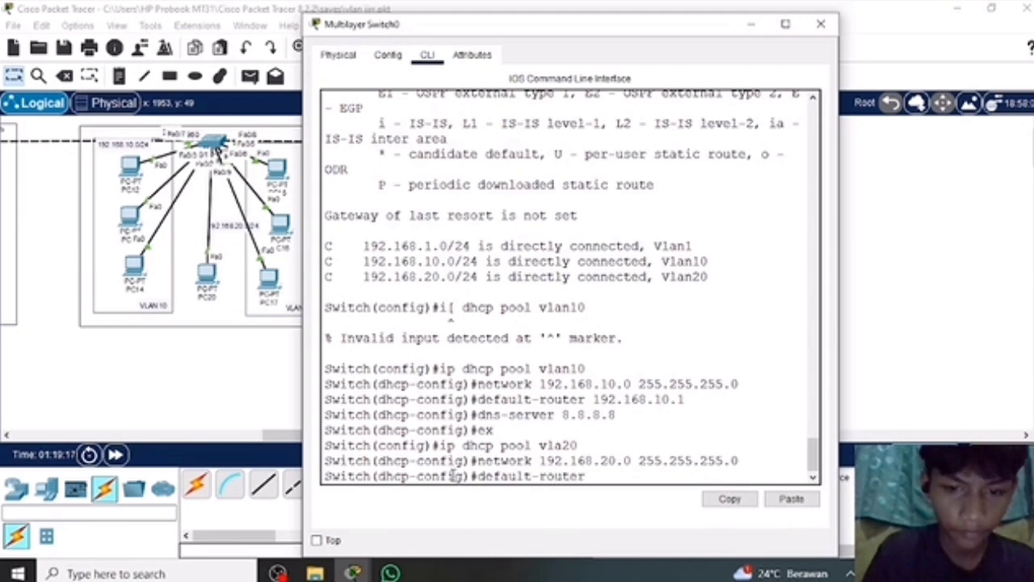
{"action": "type", "text": "192.16"}
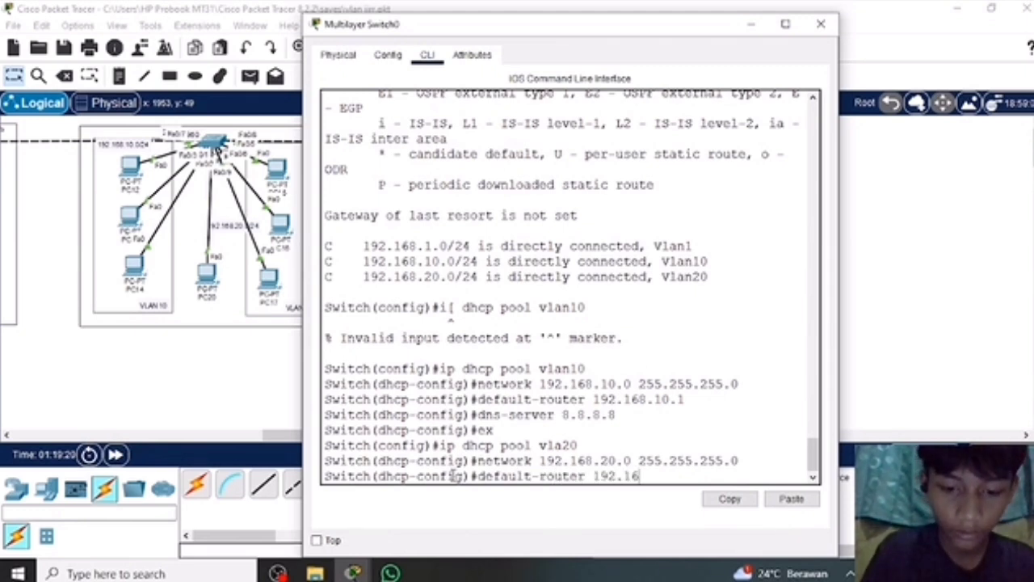
{"action": "type", "text": "8."}
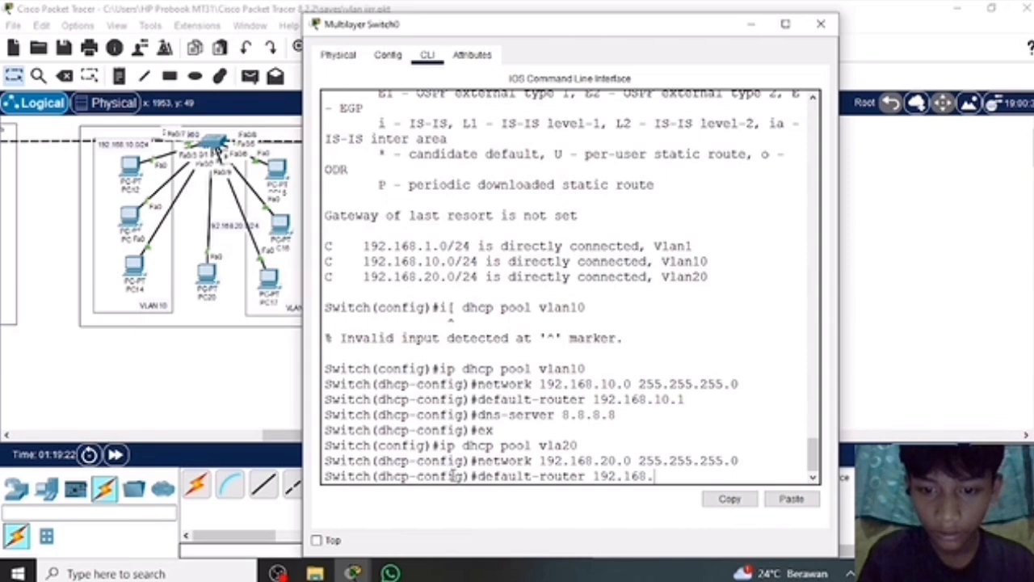
{"action": "type", "text": "20/0"}
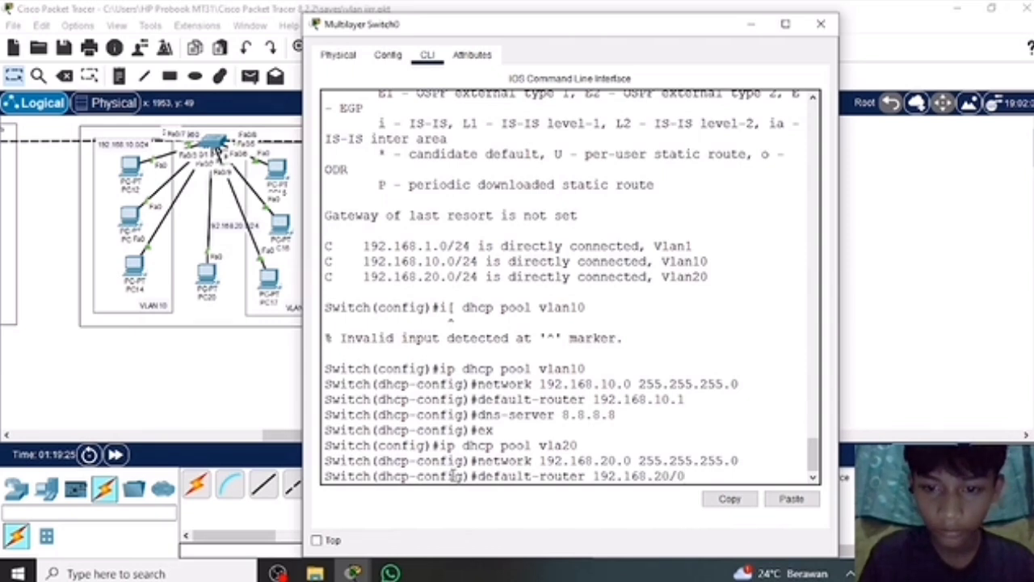
{"action": "key", "text": "BackSpace"}
{"action": "key", "text": "BackSpace"}
{"action": "type", "text": "."}
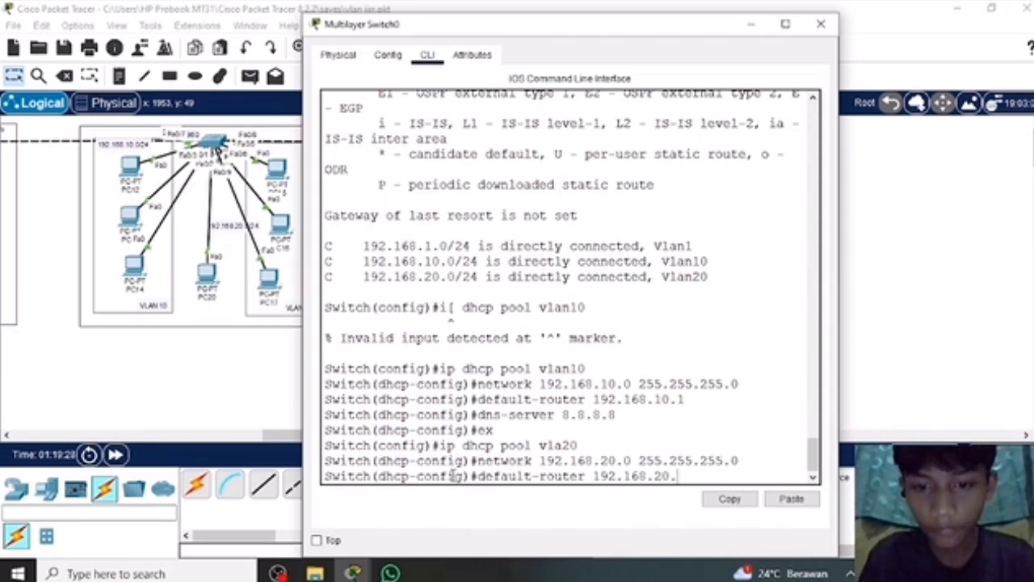
{"action": "type", "text": "0"}
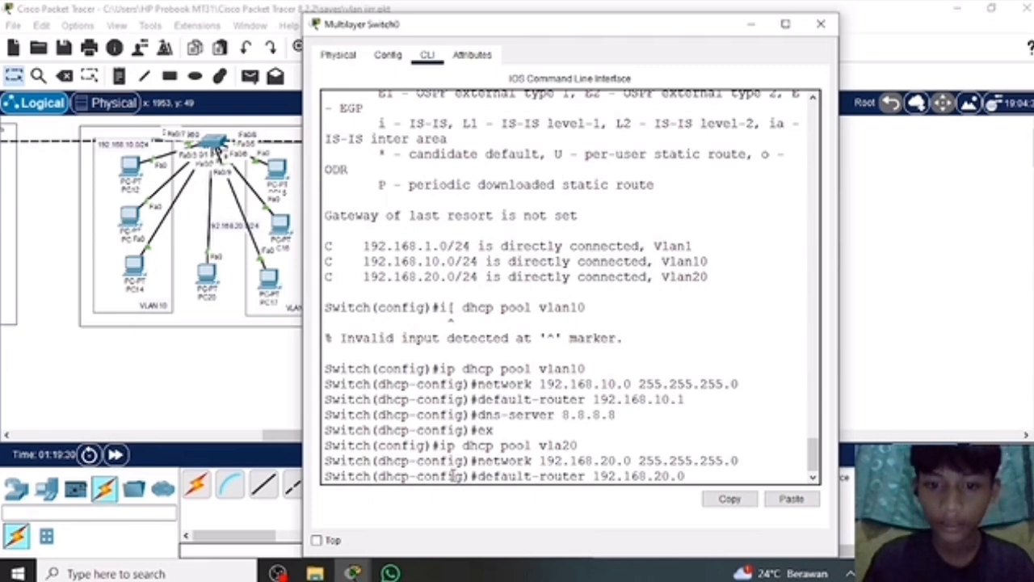
{"action": "key", "text": "Return"}
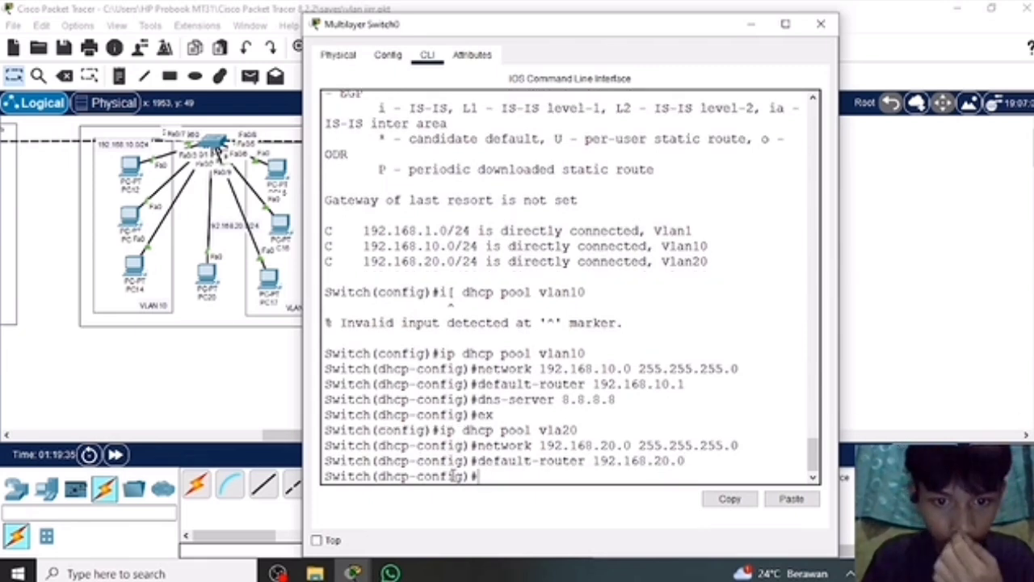
Set the vla20 pool's DNS server to 8.8.8.8 and exit to global configuration mode.
{"action": "type", "text": "dns"}
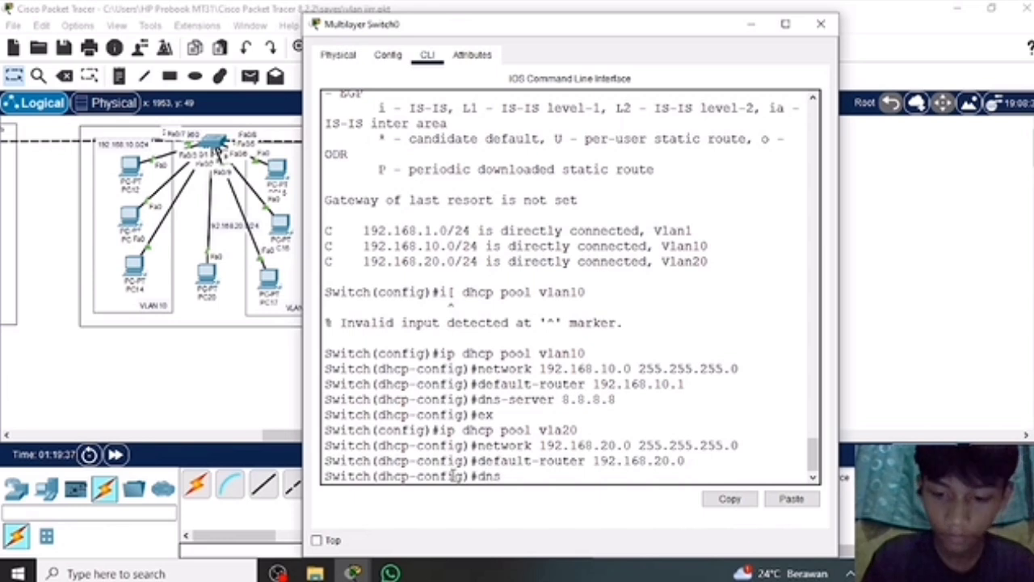
{"action": "type", "text": "-server"}
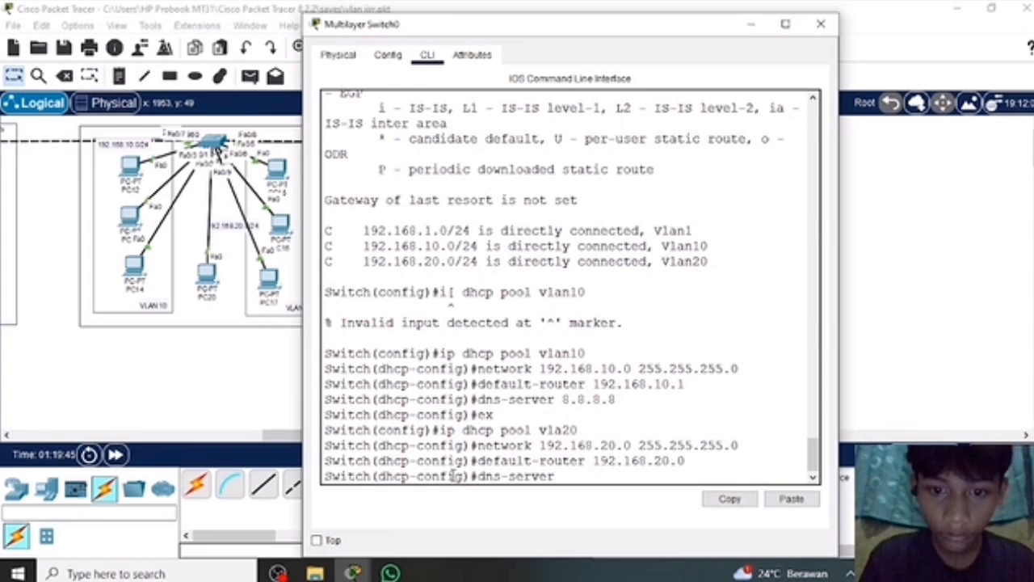
{"action": "type", "text": "8.8."}
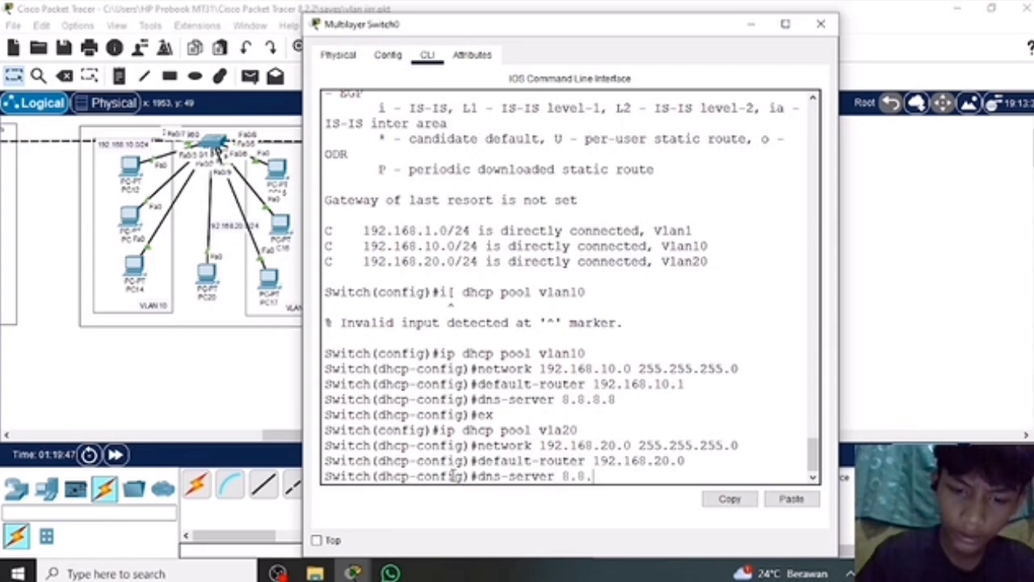
{"action": "type", "text": "8.8"}
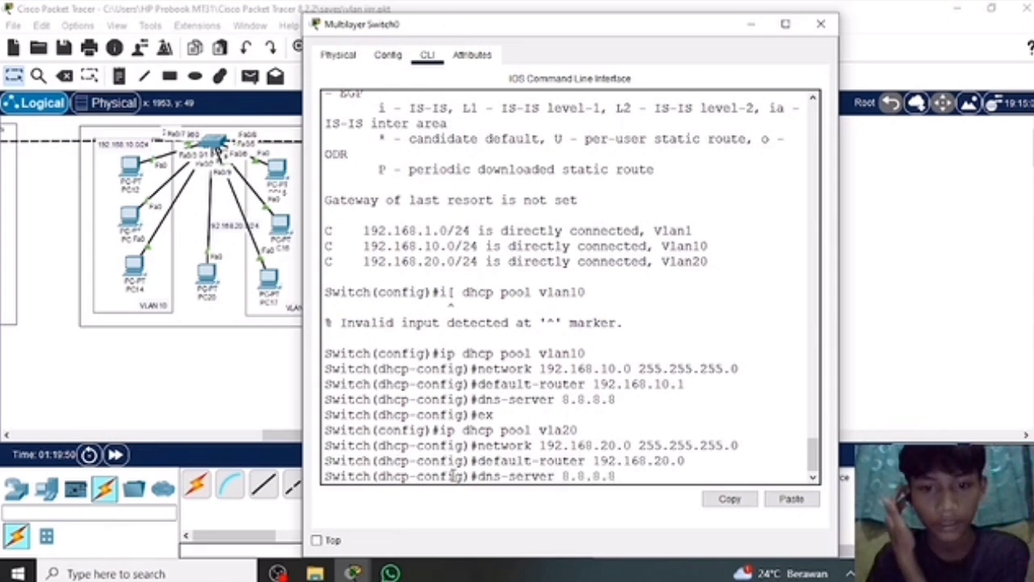
{"action": "key", "text": "Return"}
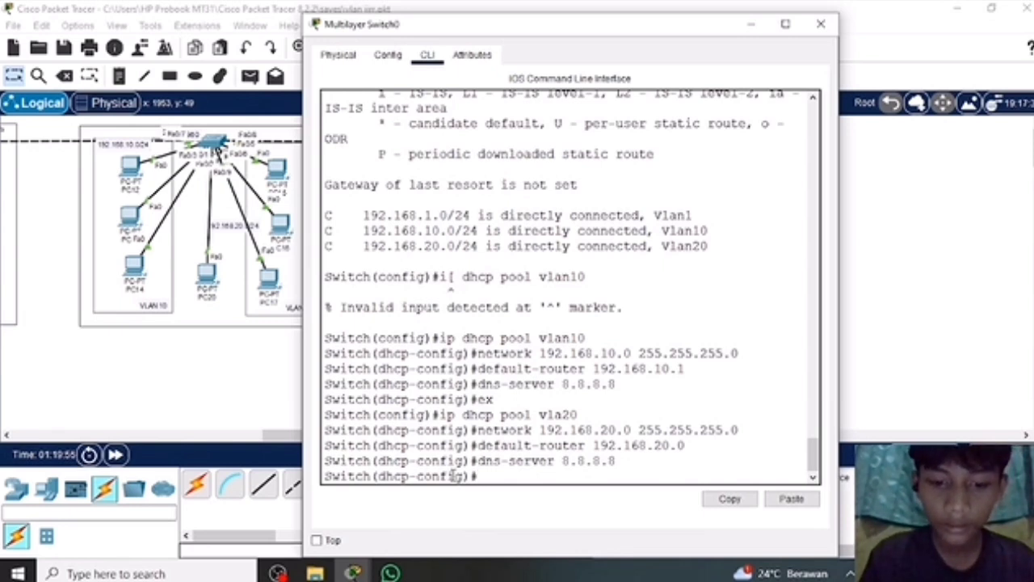
{"action": "type", "text": "ex"}
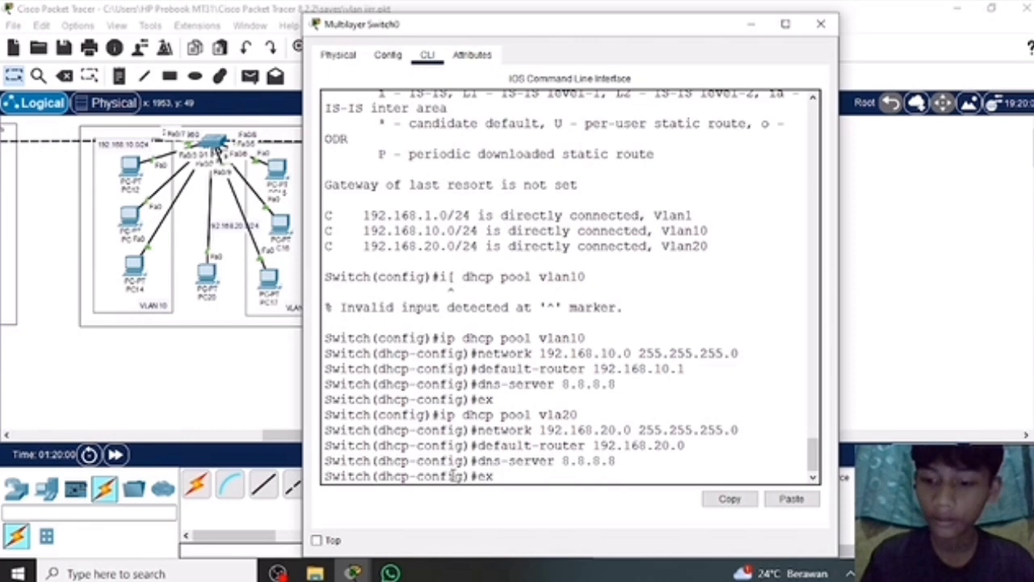
{"action": "key", "text": "Return"}
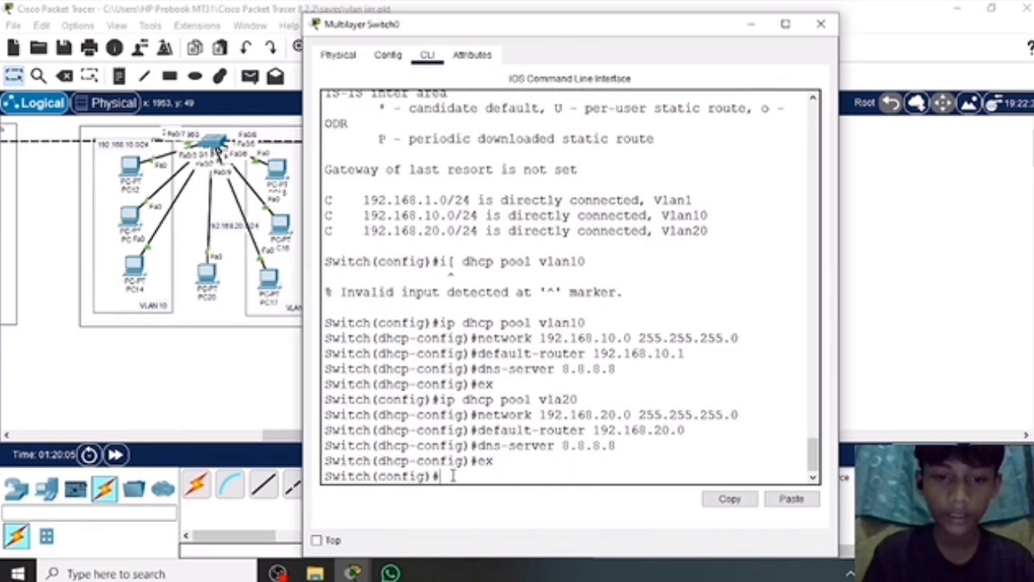
Create a third DHCP pool named vlan1 on the switch.
{"action": "type", "text": "ip dhc"}
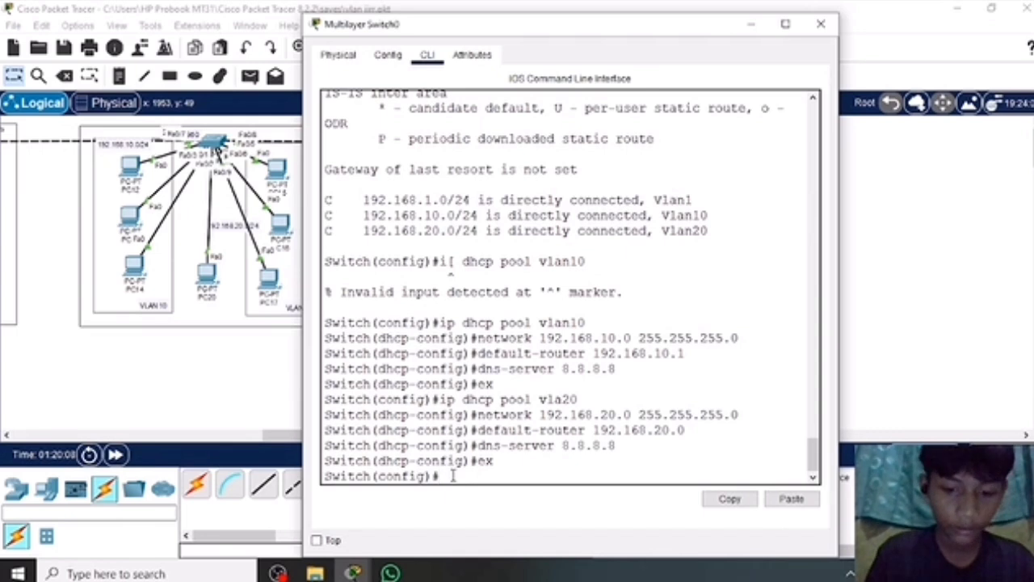
{"action": "type", "text": "p pool"}
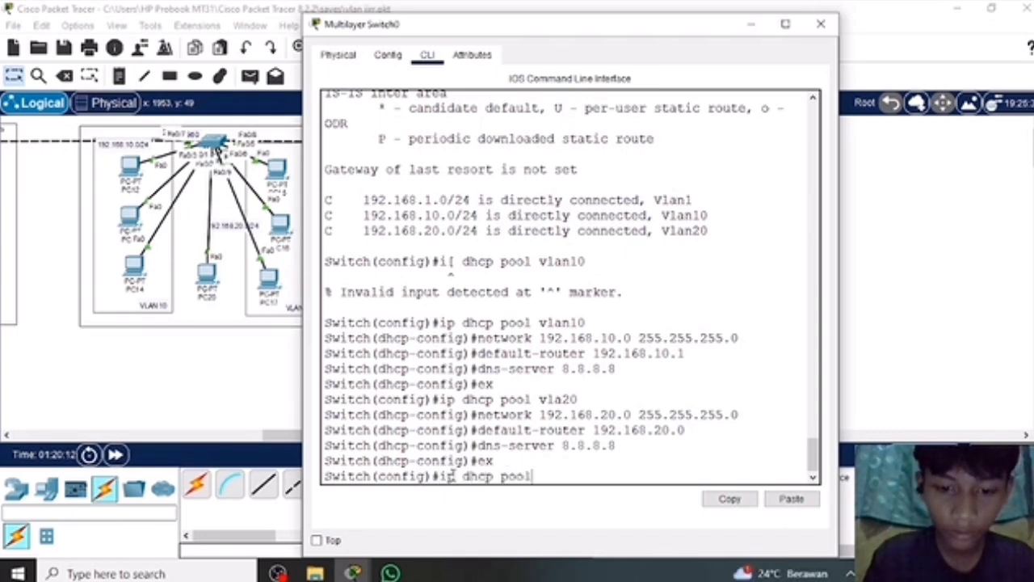
{"action": "type", "text": " vlan"}
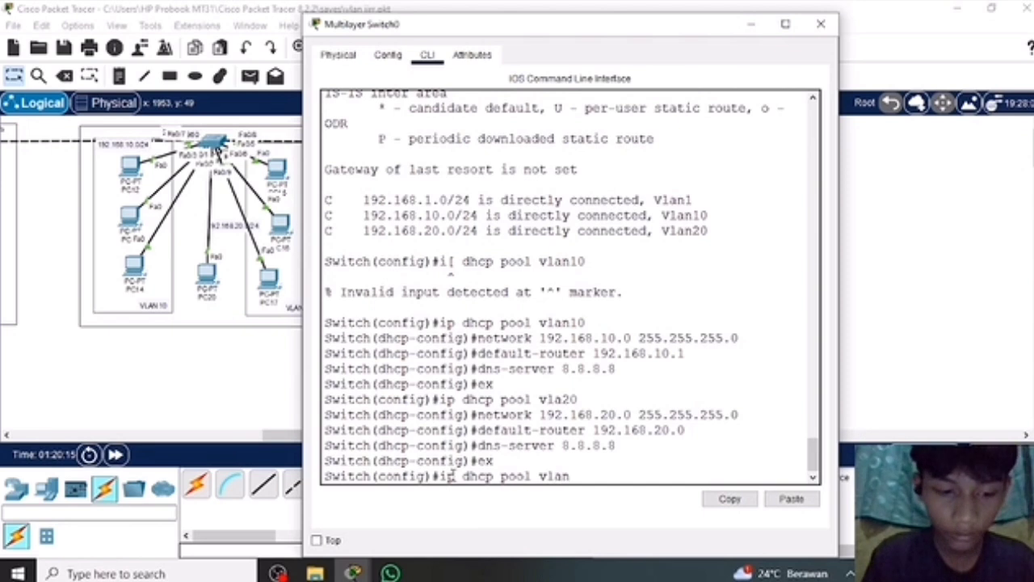
{"action": "type", "text": "1"}
{"action": "key", "text": "Return"}
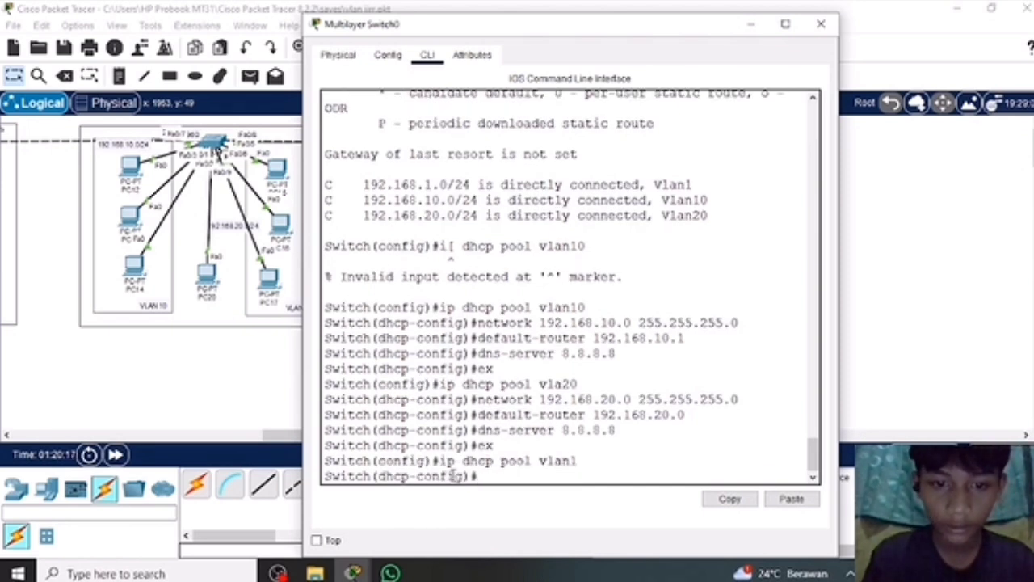
Assign network 192.168.1.0 with subnet mask 255.255.255.0 to the vlan1 DHCP pool.
{"action": "type", "text": "net"}
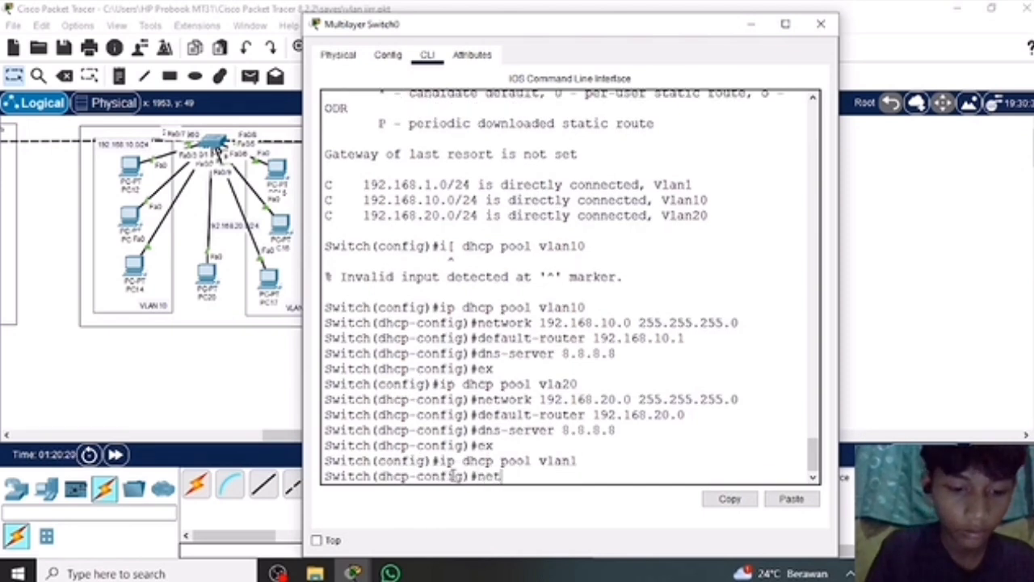
{"action": "type", "text": "work "}
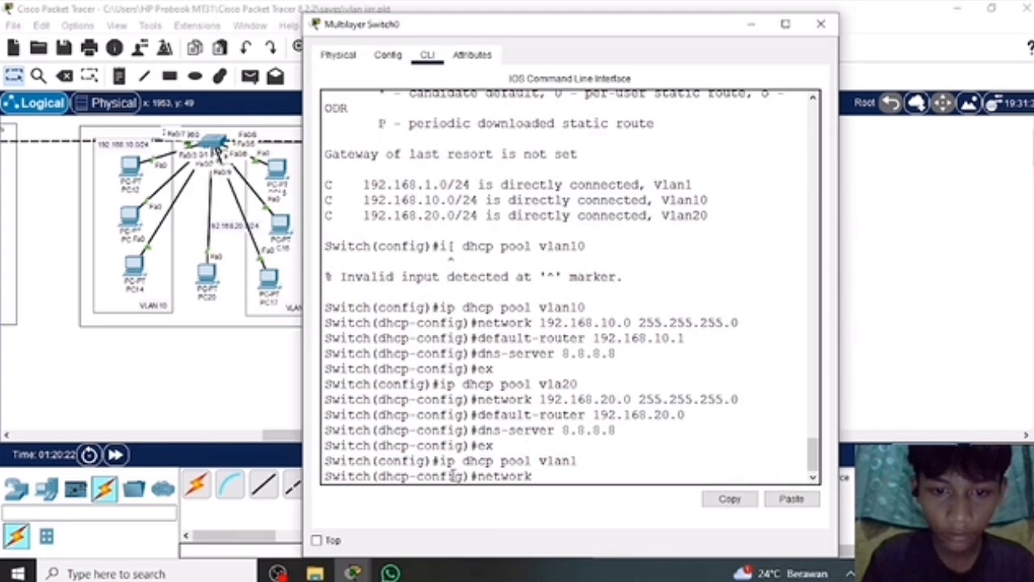
{"action": "type", "text": "192.1"}
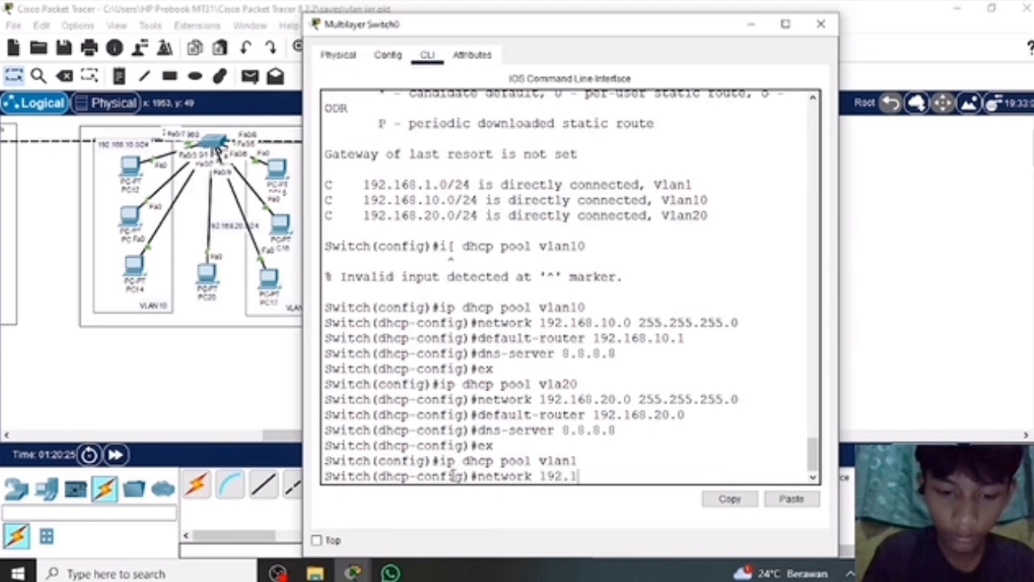
{"action": "type", "text": "68.1."}
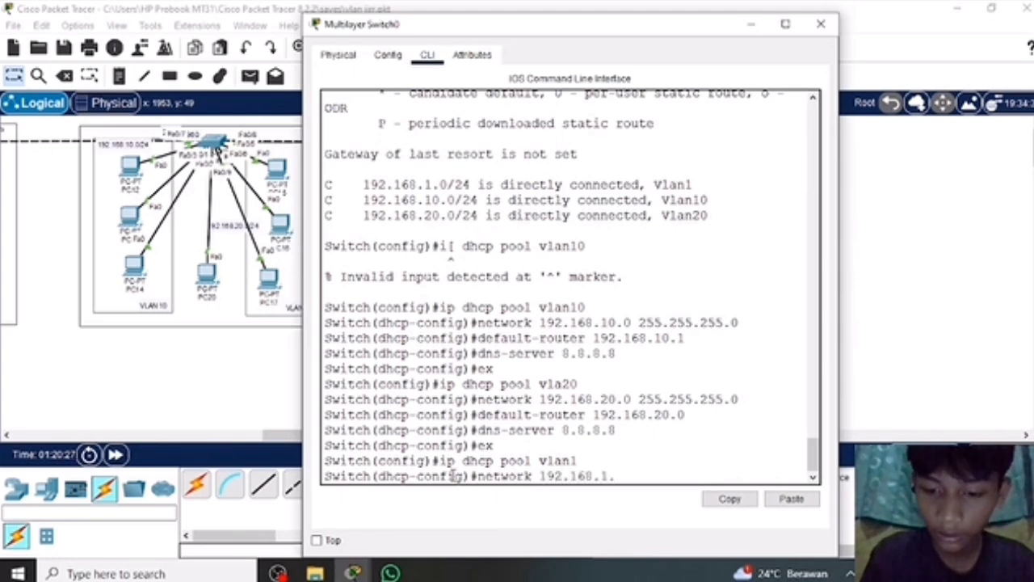
{"action": "type", "text": "0 25"}
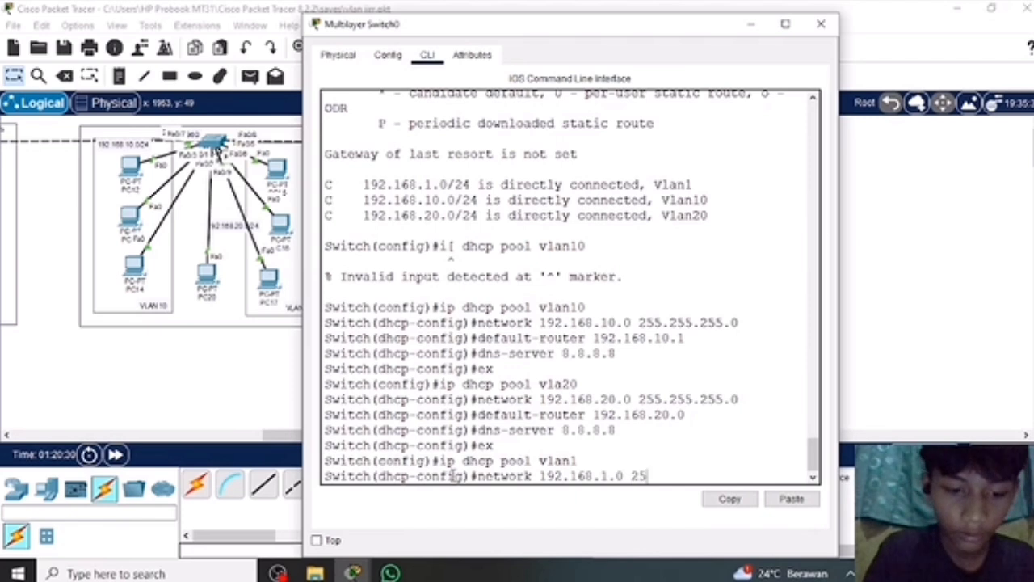
{"action": "type", "text": "5.255.255.0"}
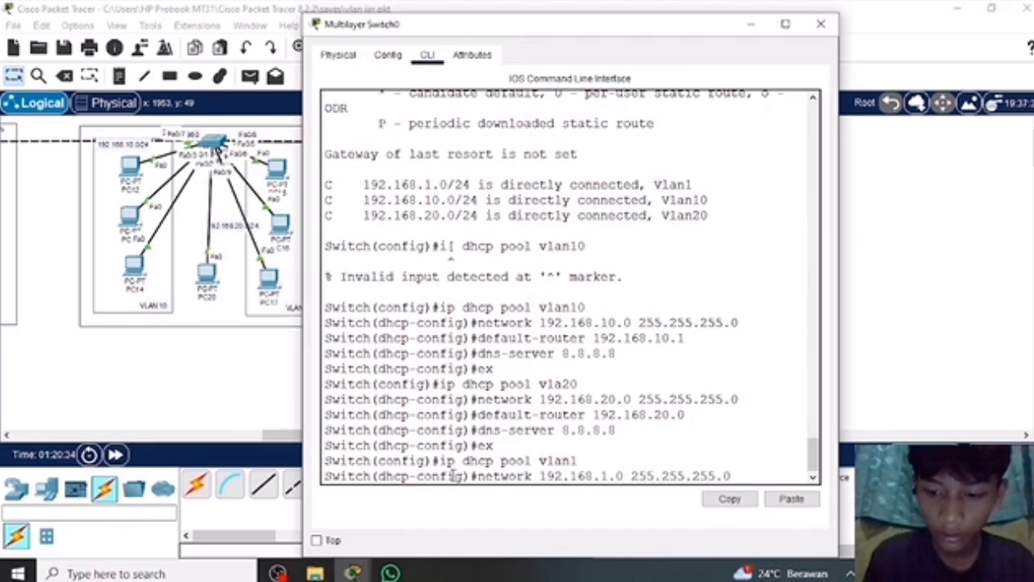
{"action": "key", "text": "Return"}
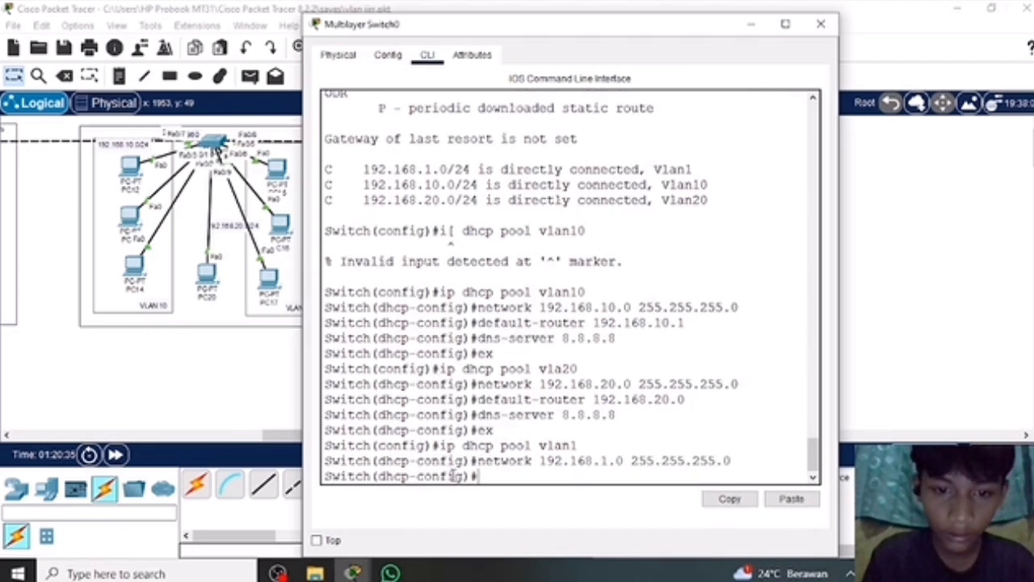
Set the vlan1 DHCP pool's default router to 192.168.1.1.
{"action": "type", "text": "defa"}
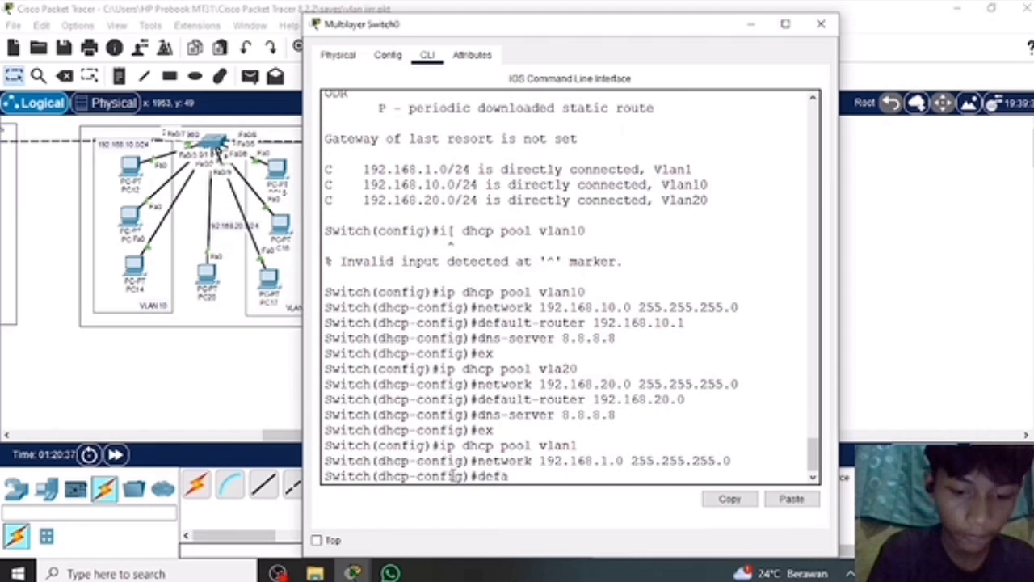
{"action": "type", "text": "ult-r"}
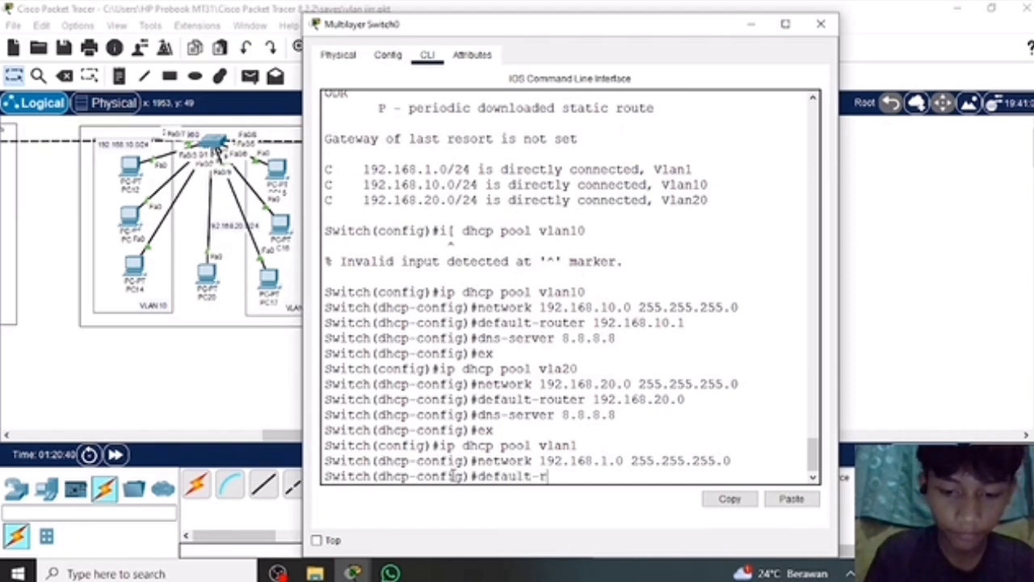
{"action": "type", "text": "outer"}
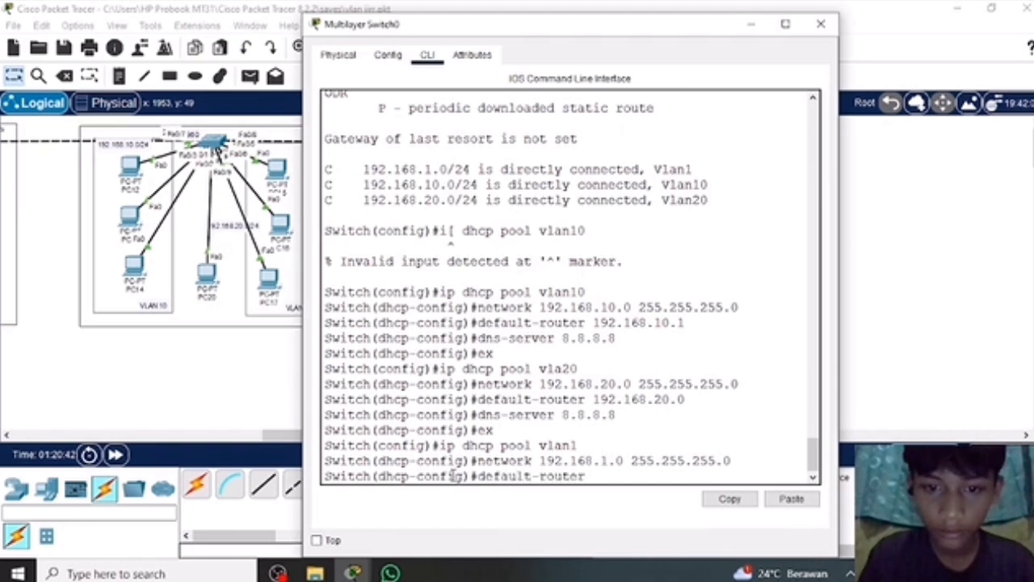
{"action": "type", "text": " 192."}
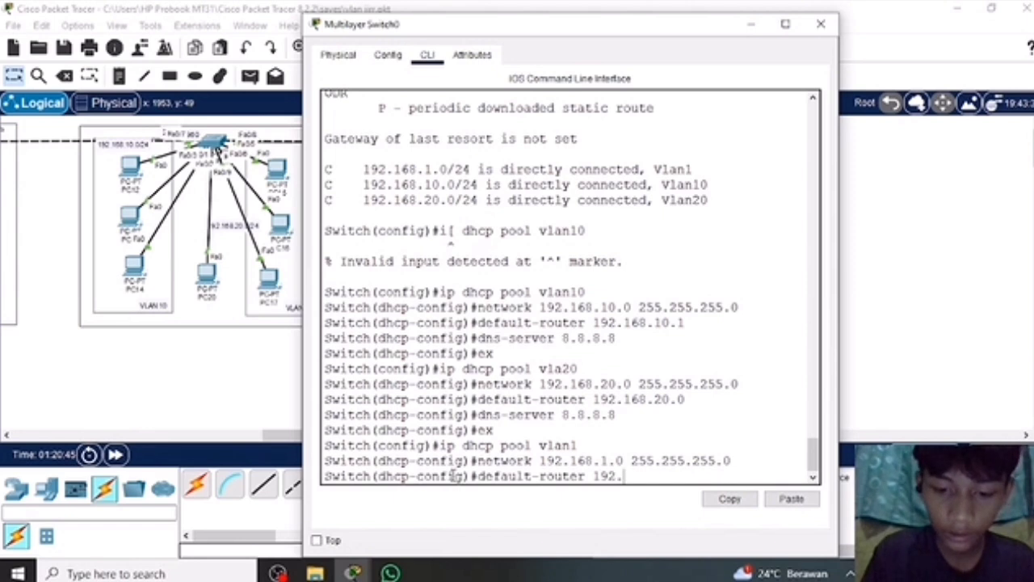
{"action": "type", "text": "168."}
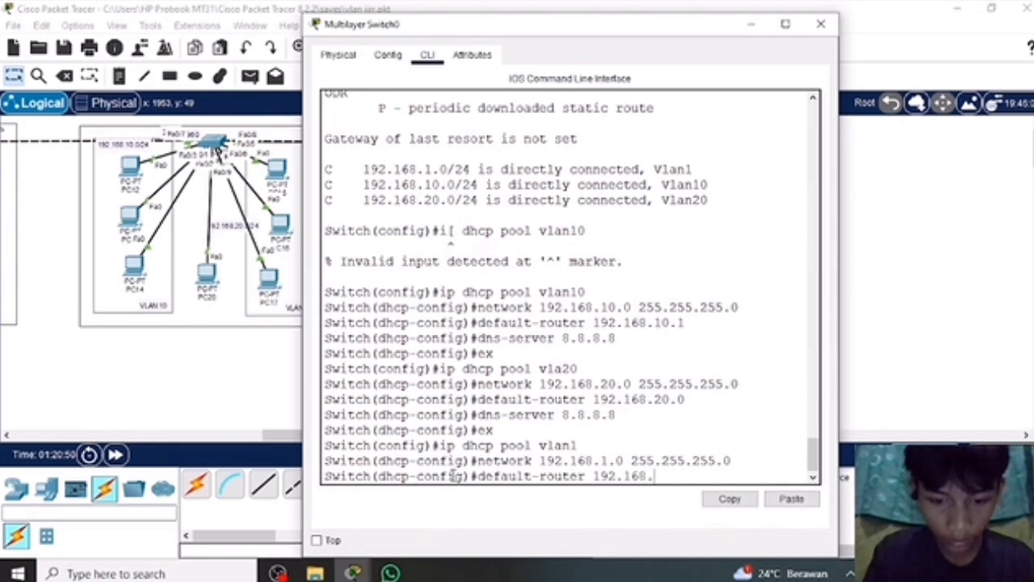
{"action": "type", "text": "20"}
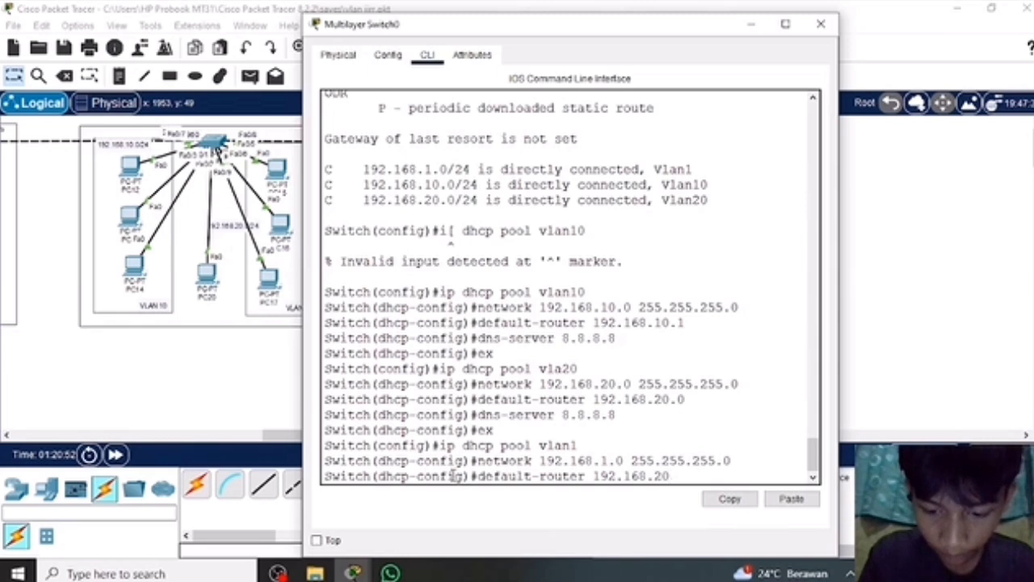
{"action": "type", "text": ".1"}
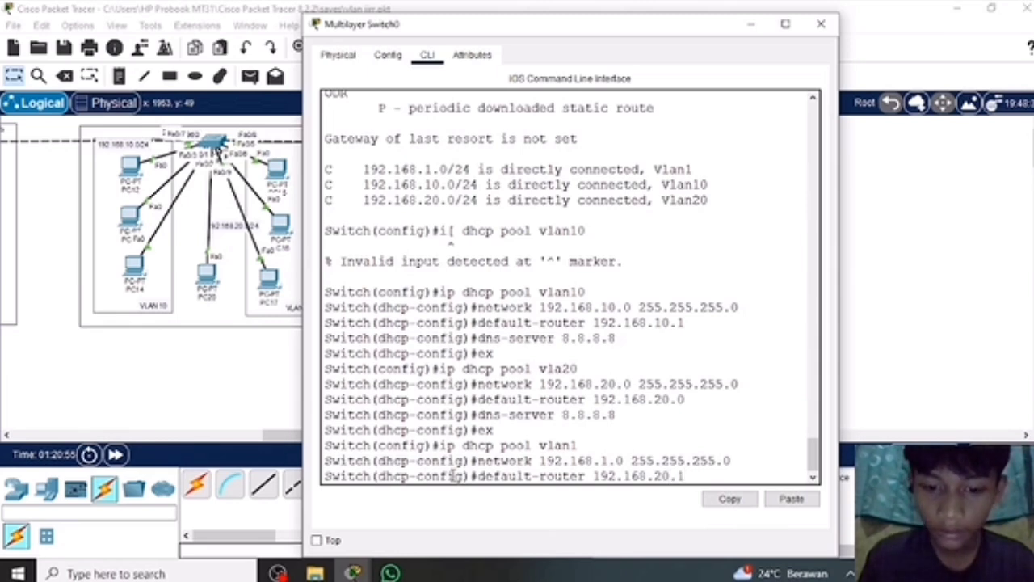
{"action": "key", "text": "BackSpace"}
{"action": "key", "text": "BackSpace"}
{"action": "key", "text": "BackSpace"}
{"action": "key", "text": "BackSpace"}
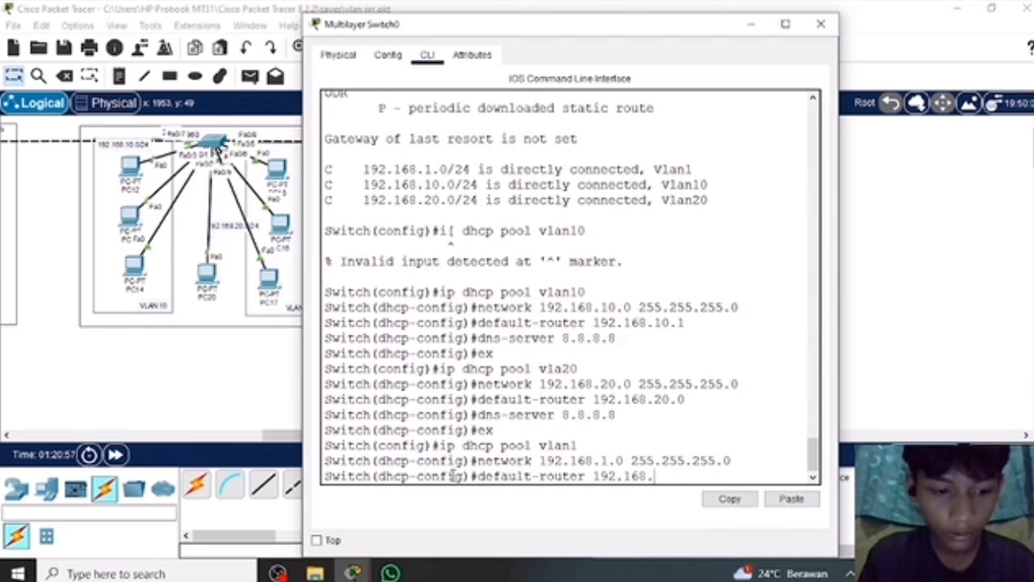
{"action": "type", "text": "1.1"}
{"action": "key", "text": "Return"}
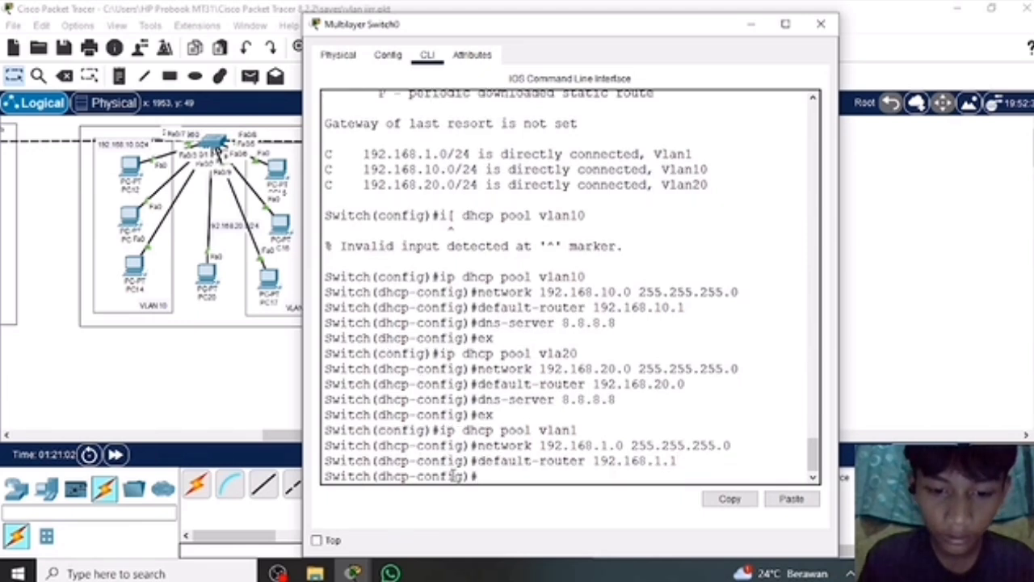
Set the vlan1 pool's DNS server to 8.8.8.8 and close the Multilayer Switch0 window.
{"action": "type", "text": "d"}
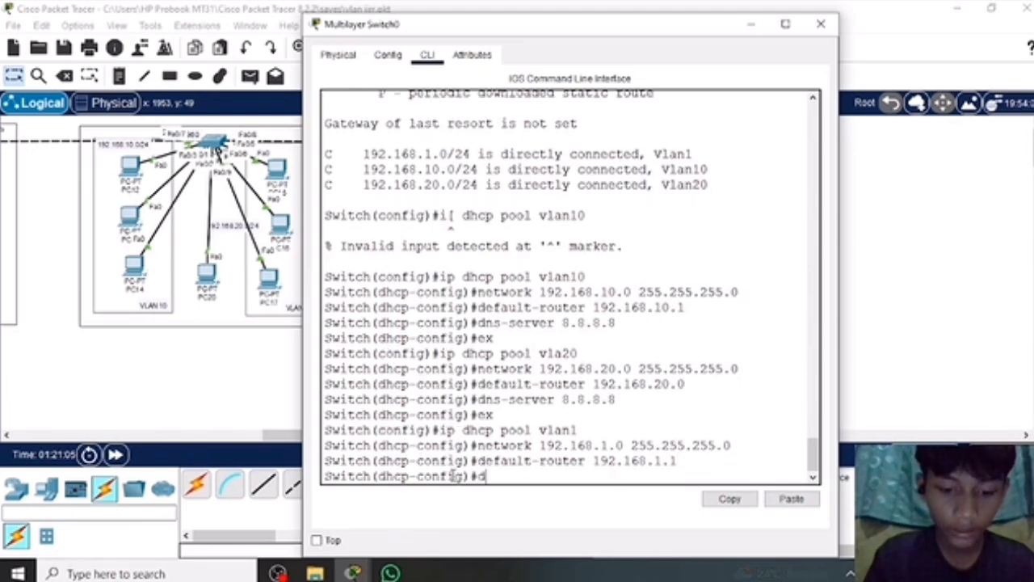
{"action": "type", "text": "ns-server"}
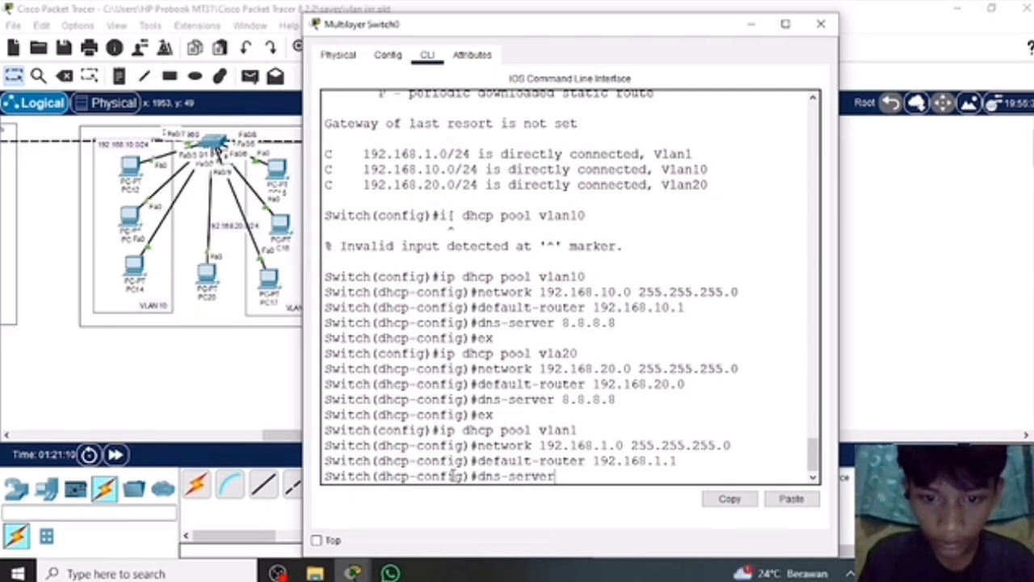
{"action": "type", "text": " 8.8.8.8"}
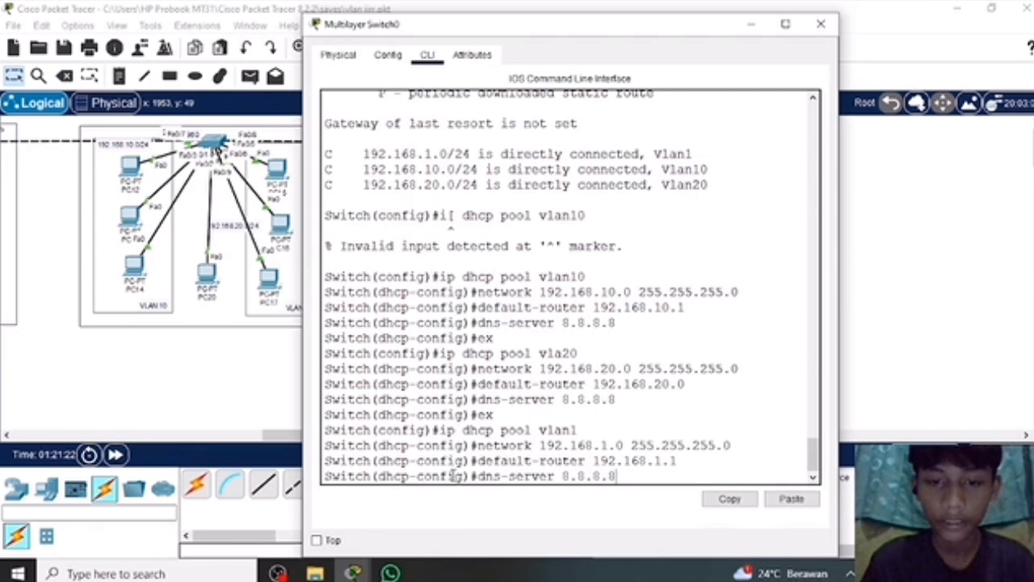
{"action": "key", "text": "Return"}
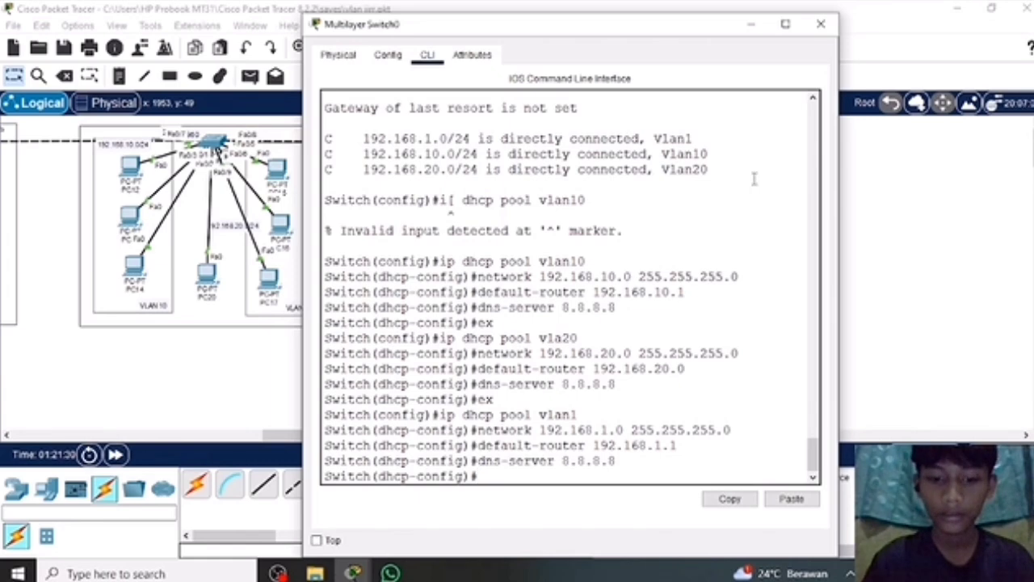
{"action": "left_click", "coordinate": [823, 28]}
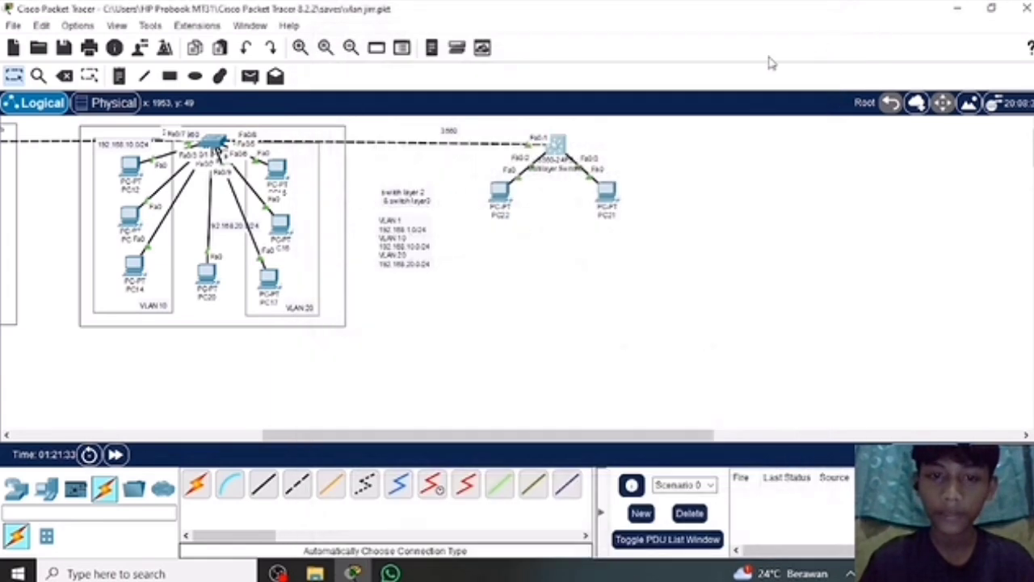
Switch PC22's IPv4 configuration from static to DHCP and close its window.
{"action": "left_click", "coordinate": [509, 194]}
{"action": "left_click", "coordinate": [340, 119]}
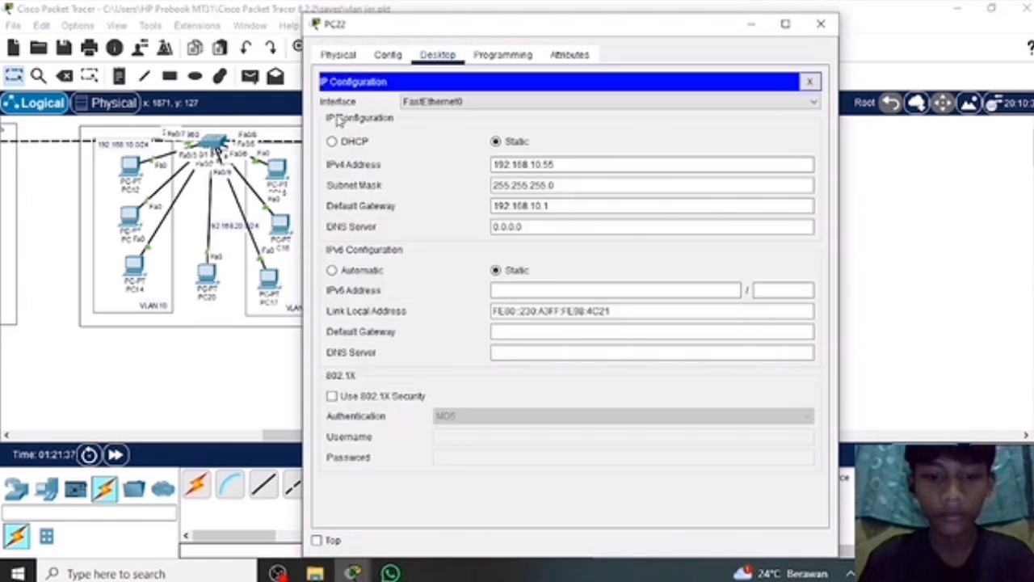
{"action": "left_click", "coordinate": [332, 141]}
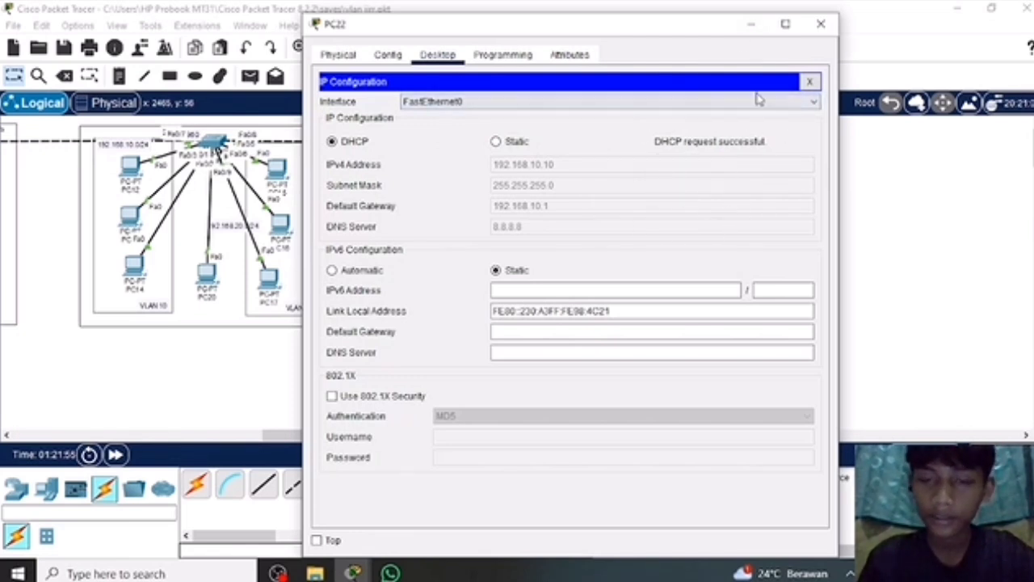
{"action": "left_click", "coordinate": [825, 25]}
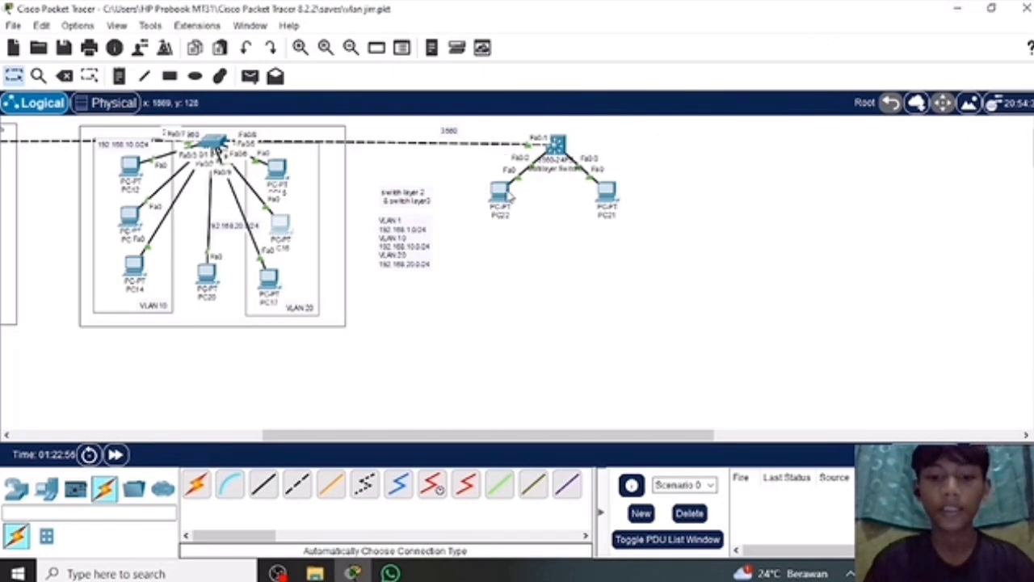
{"action": "mouse_move", "coordinate": [508, 195]}
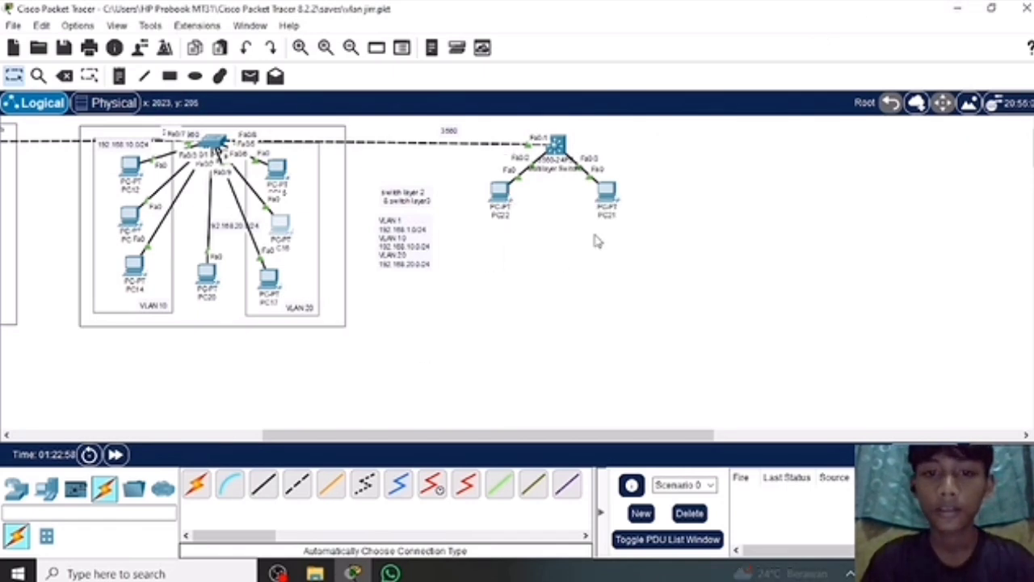
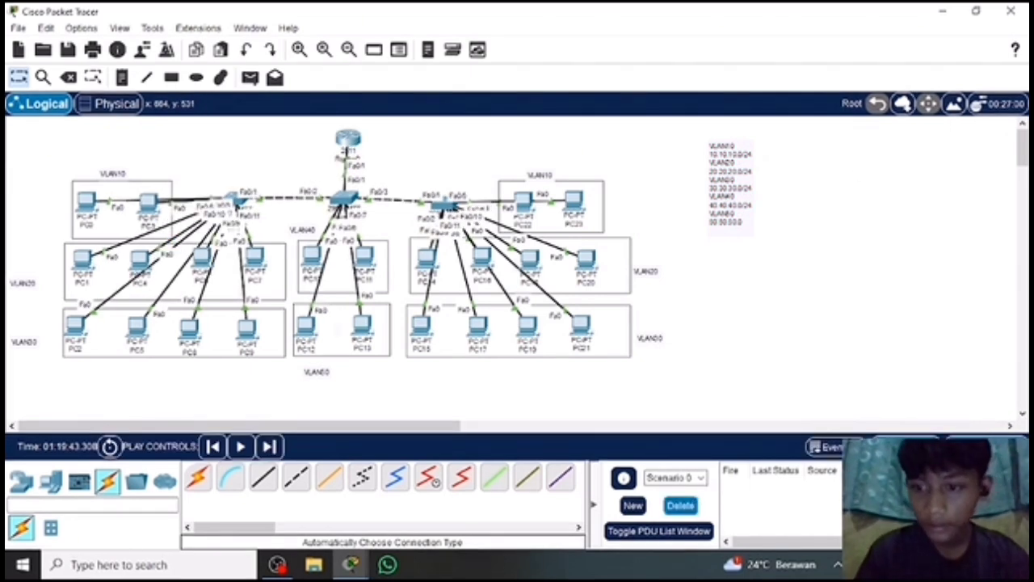
Enter simulation mode, send a simple PDU from PC0 to PC7, and advance the simulation until it is delivered.
{"action": "left_click", "coordinate": [906, 446]}
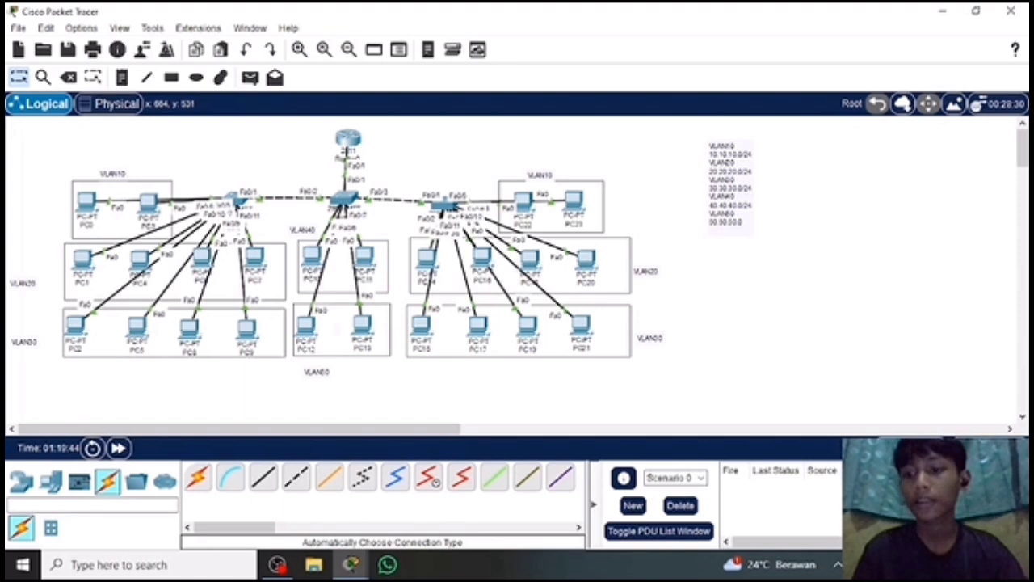
{"action": "left_click", "coordinate": [1015, 449]}
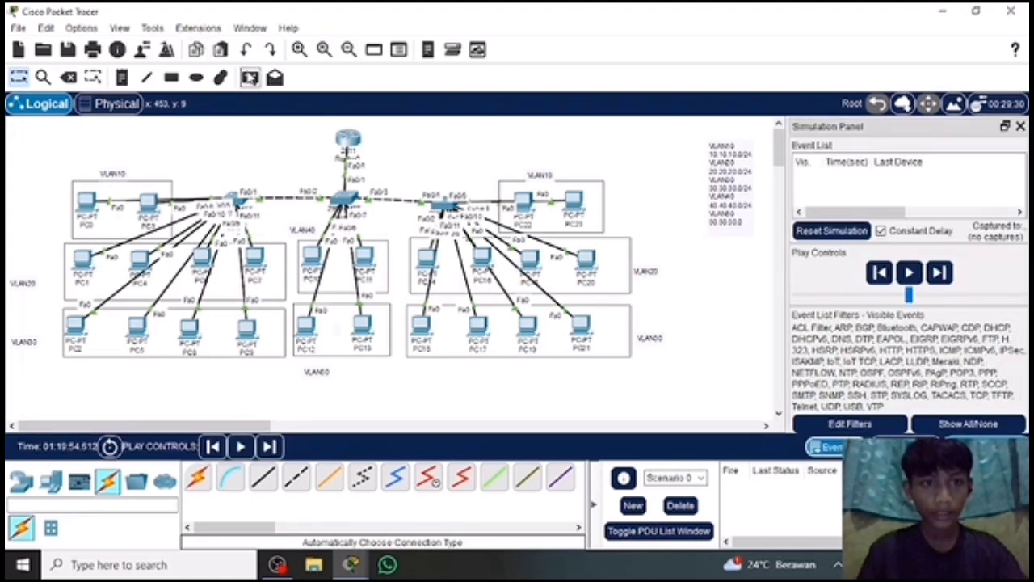
{"action": "left_click", "coordinate": [250, 77]}
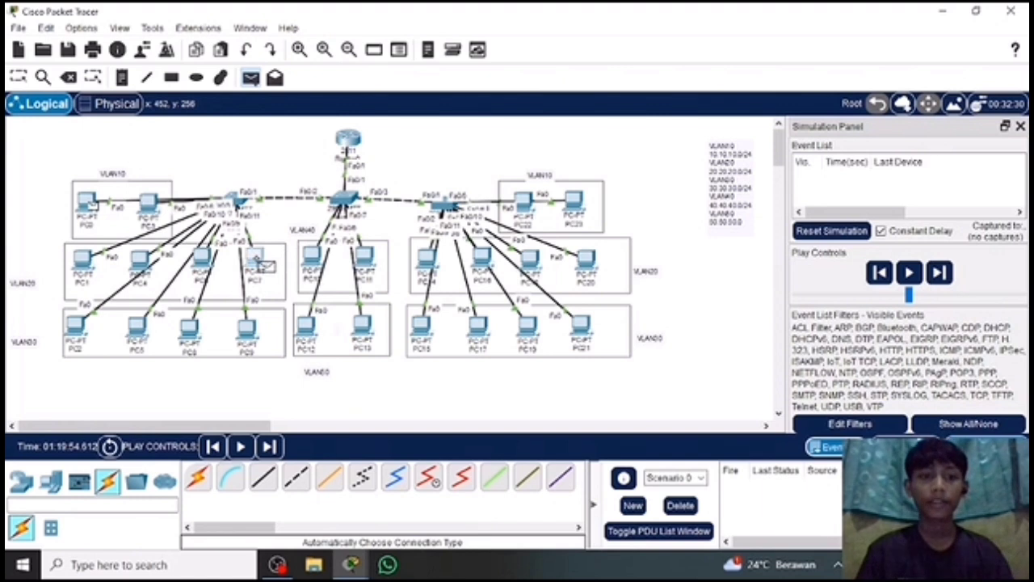
{"action": "left_click", "coordinate": [257, 260]}
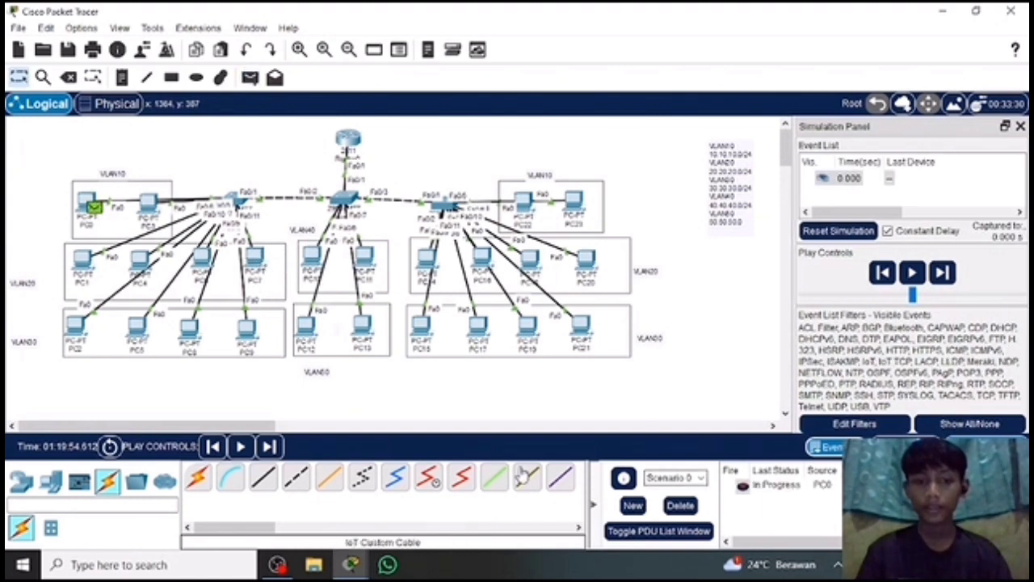
{"action": "left_click", "coordinate": [270, 447]}
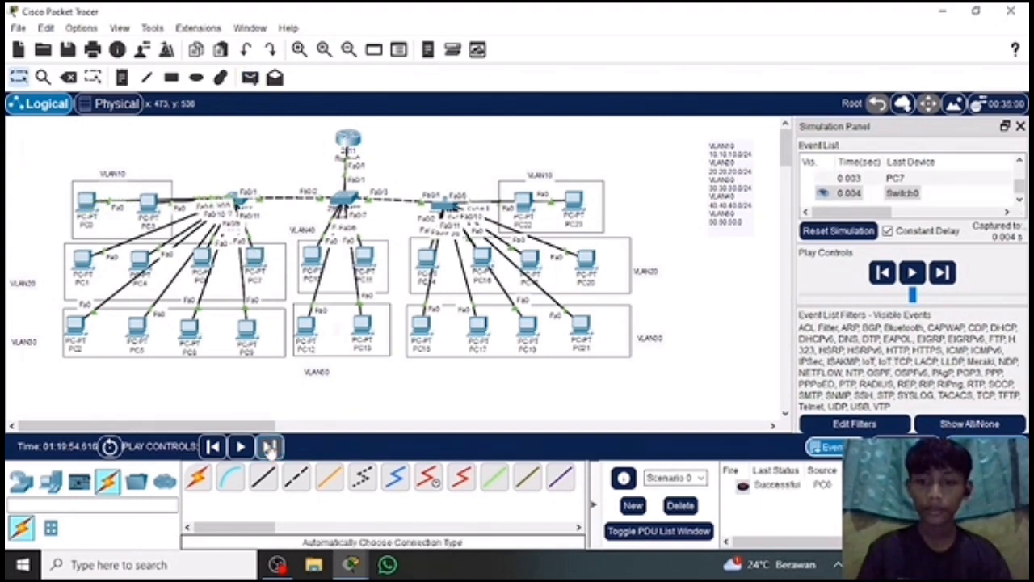
{"action": "left_click", "coordinate": [270, 447]}
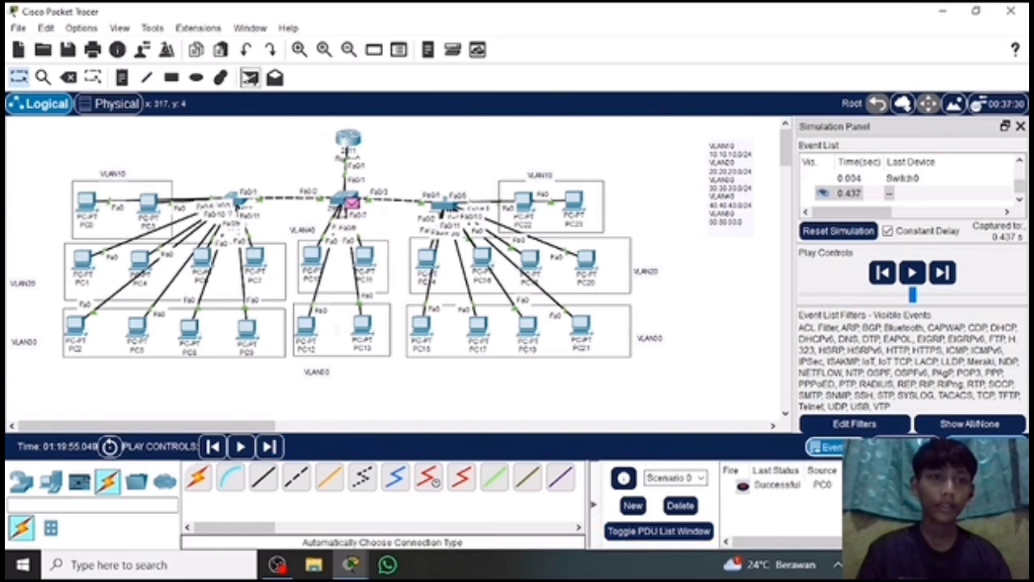
Send a simple PDU from PC0 to PC2 in VLAN30 and step the simulation forward.
{"action": "left_click", "coordinate": [249, 77]}
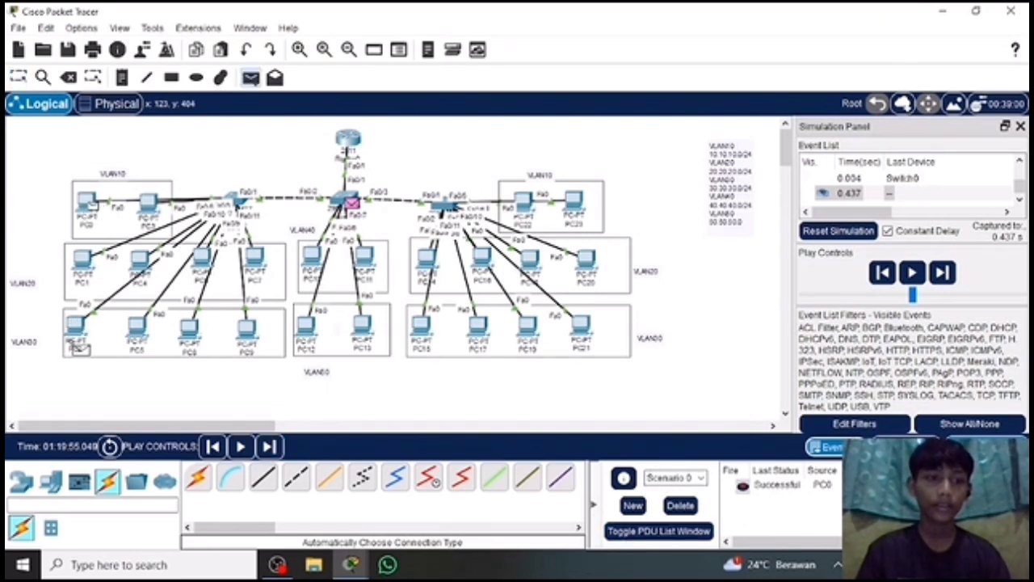
{"action": "left_click", "coordinate": [76, 326]}
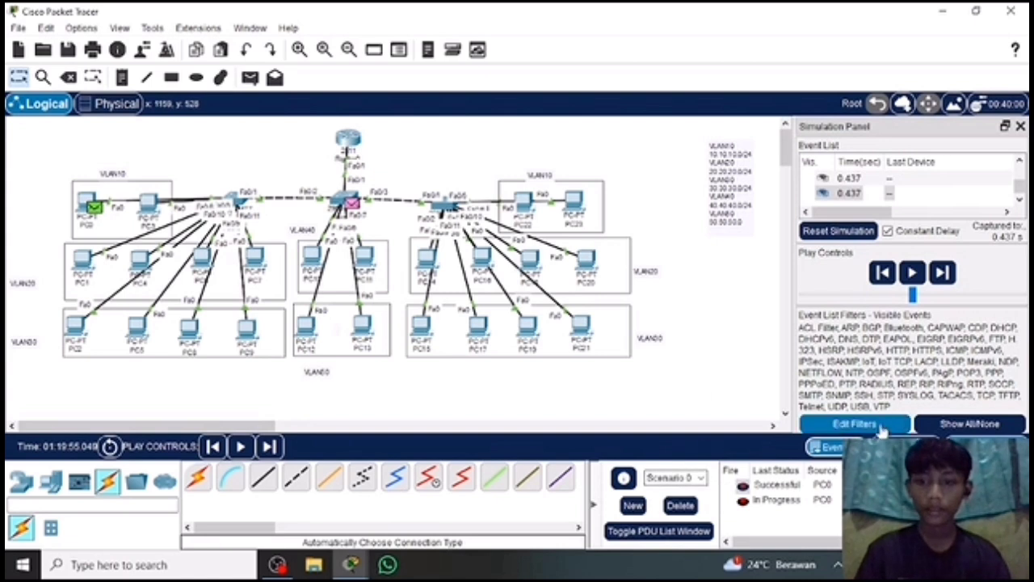
{"action": "left_click", "coordinate": [943, 274]}
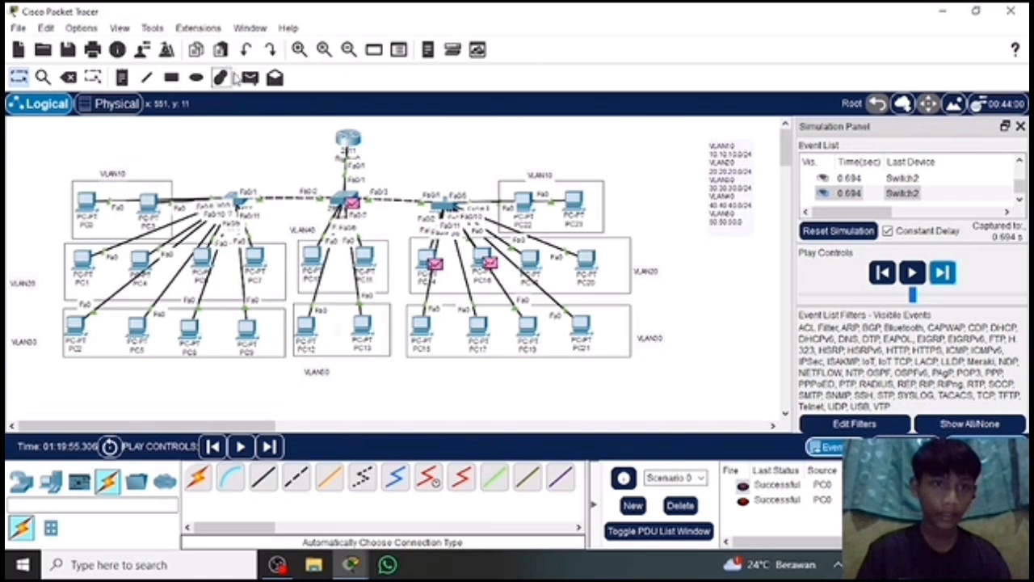
Send a simple PDU from PC0 to another PC in the VLAN30 group beside PC2 and step the simulation forward.
{"action": "left_click", "coordinate": [249, 77]}
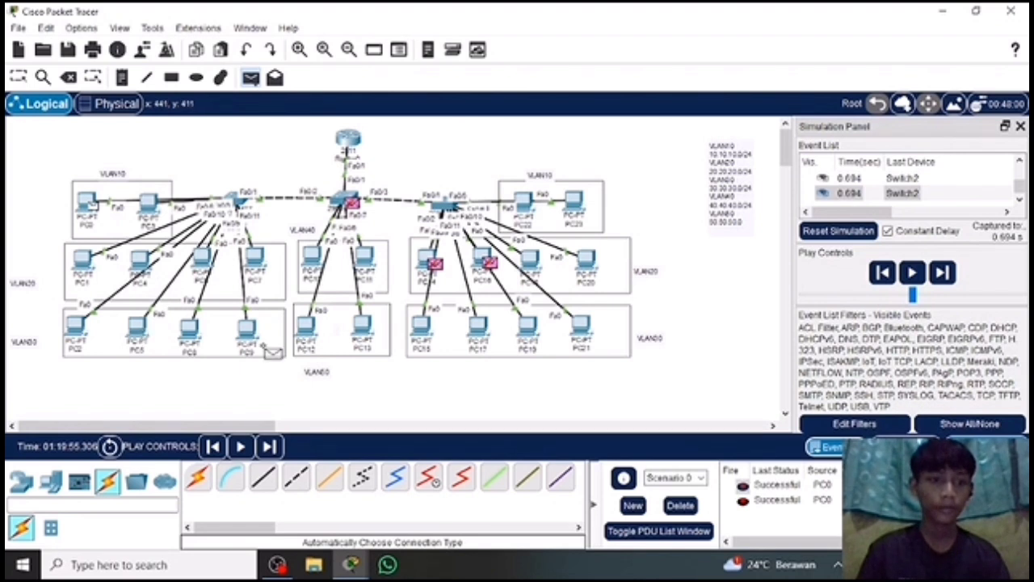
{"action": "left_click", "coordinate": [136, 330]}
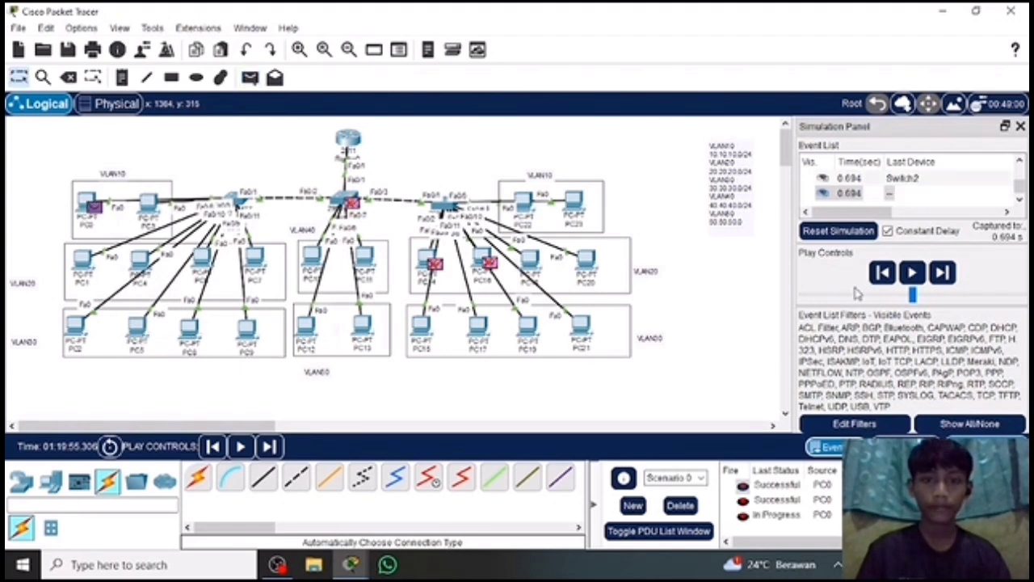
{"action": "left_click", "coordinate": [943, 273]}
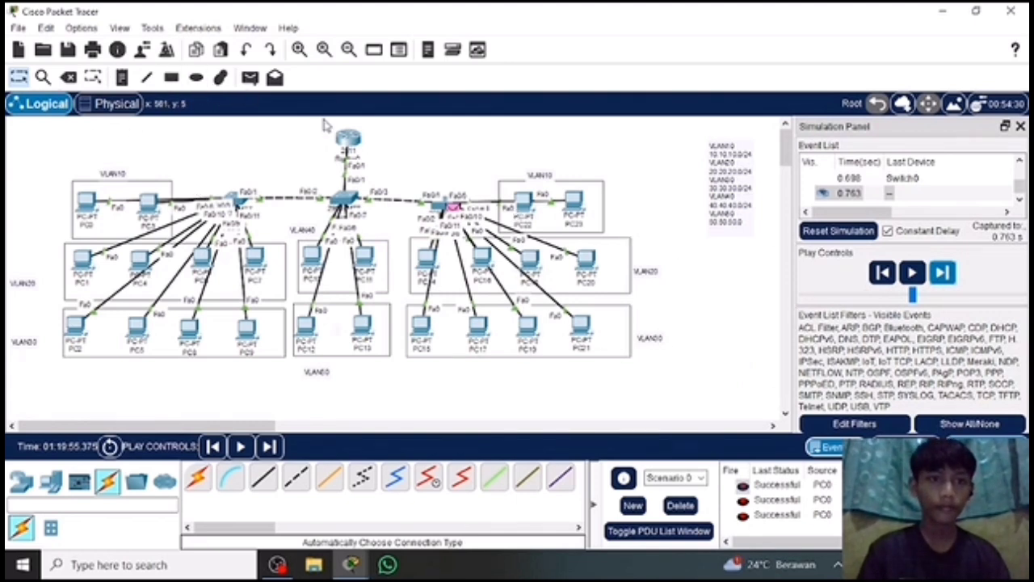
Send a simple PDU from PC3 to PC5, step the simulation forward, and close the simulation view.
{"action": "left_click", "coordinate": [249, 76]}
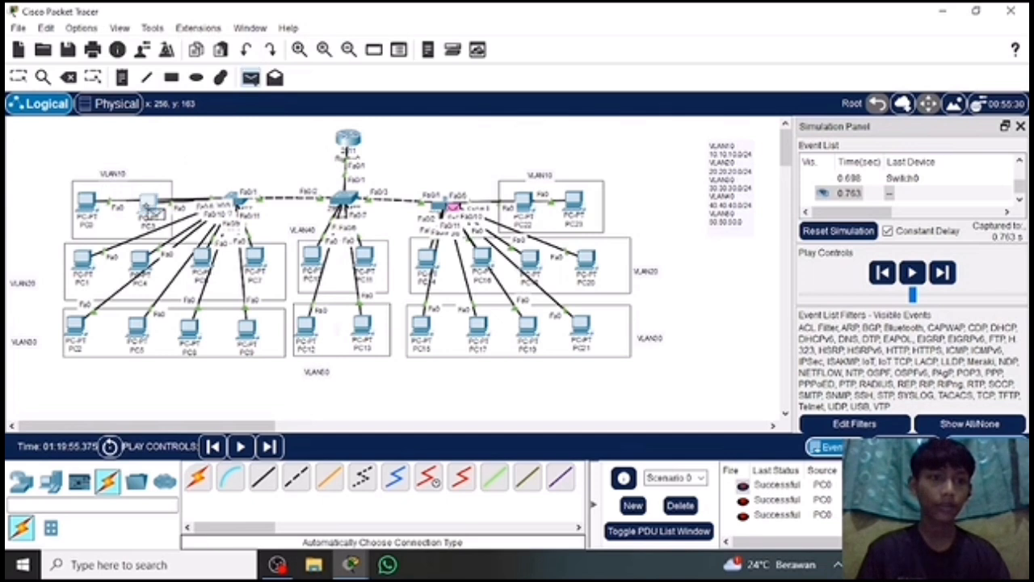
{"action": "left_click", "coordinate": [151, 203]}
{"action": "left_click", "coordinate": [139, 327]}
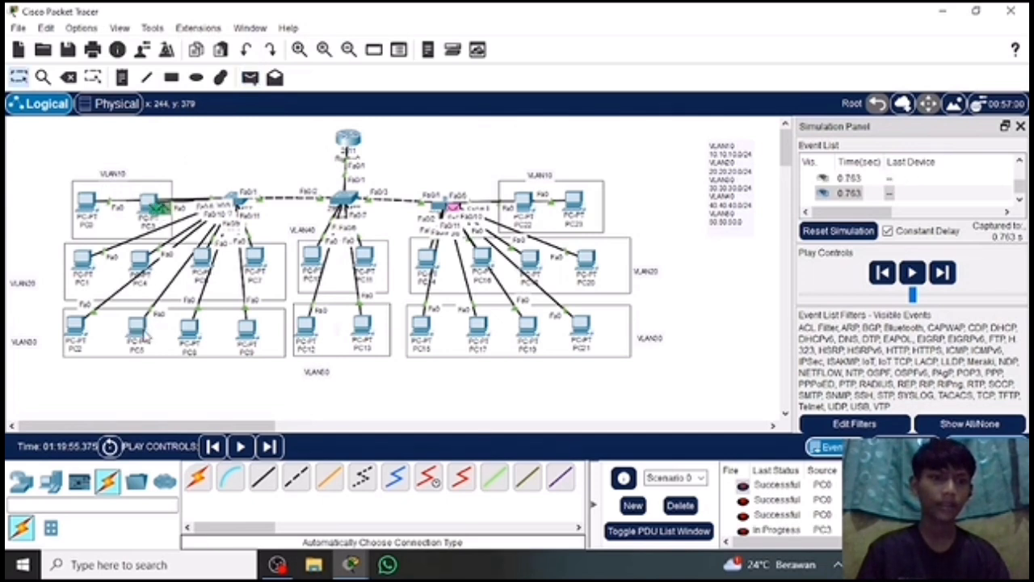
{"action": "left_click", "coordinate": [952, 276]}
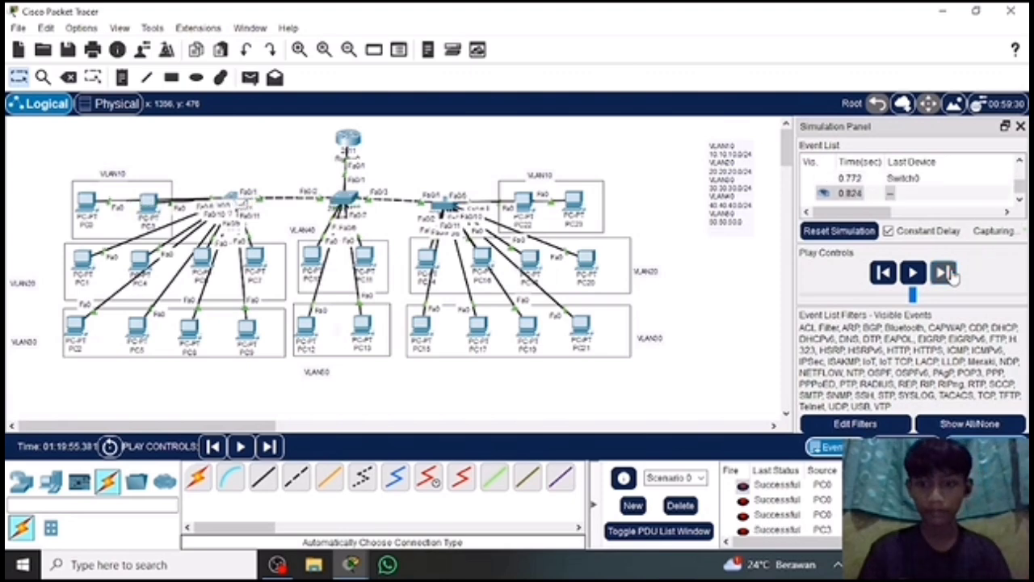
{"action": "left_click", "coordinate": [1020, 127]}
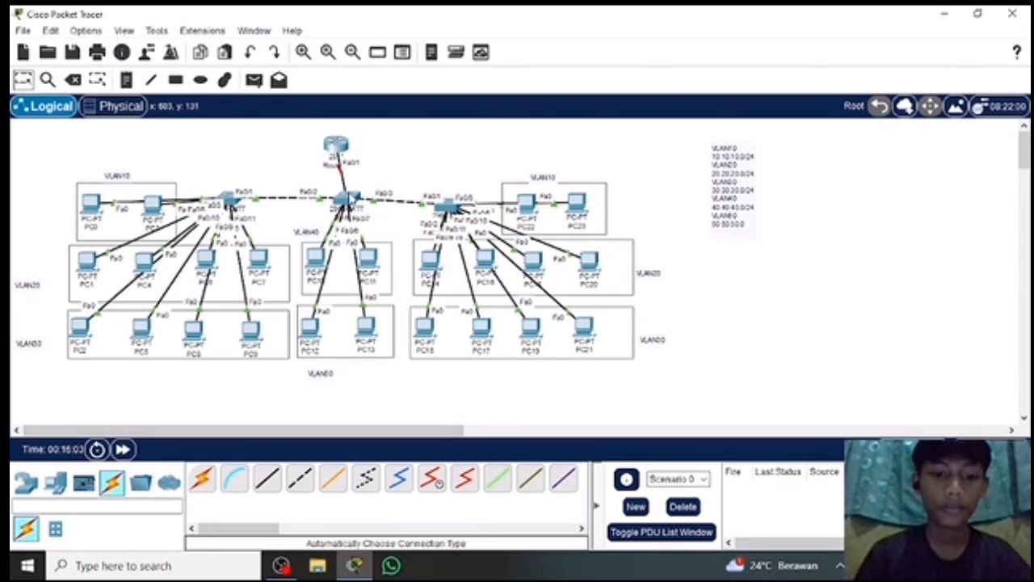
Open the command line of Switch1, the central switch, and enter global configuration mode with en and conf t.
{"action": "left_click", "coordinate": [343, 199]}
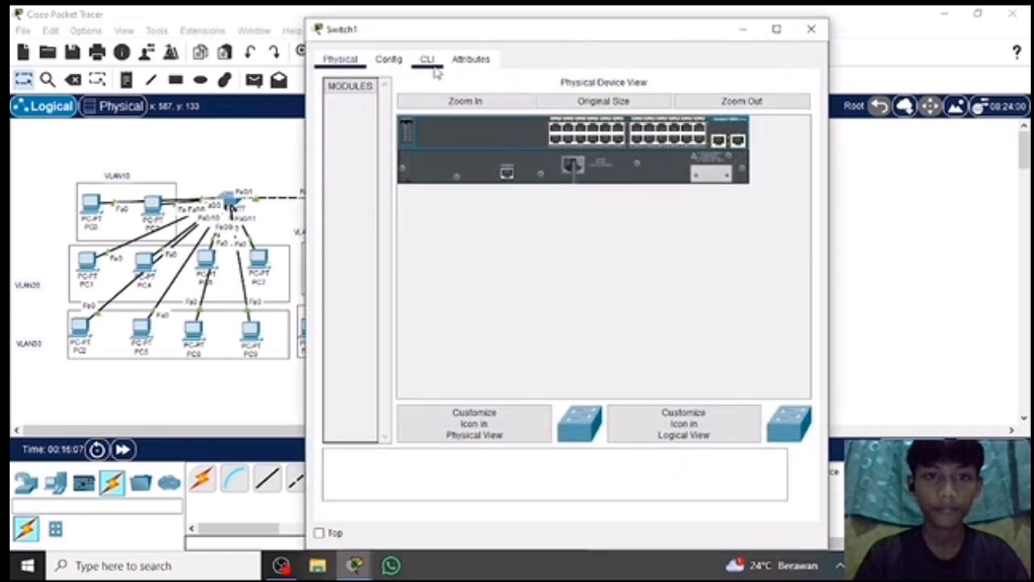
{"action": "left_click", "coordinate": [429, 59]}
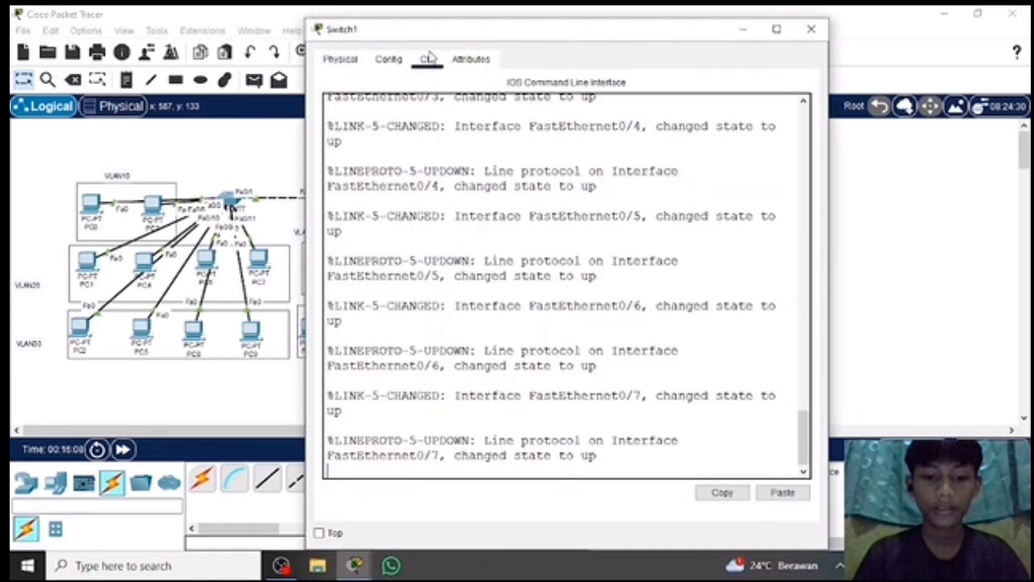
{"action": "key", "text": "Return"}
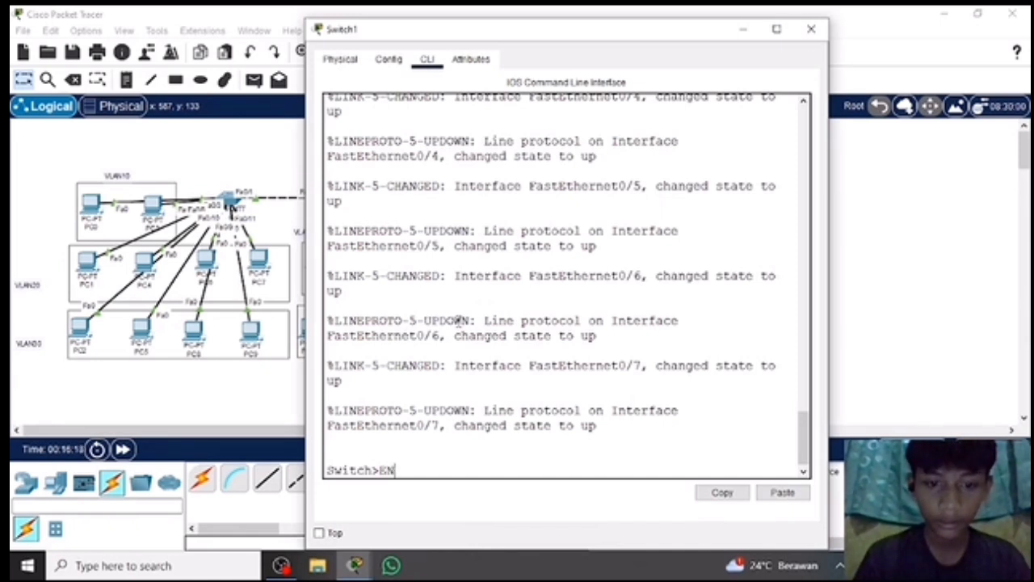
{"action": "key", "text": "BackSpace"}
{"action": "key", "text": "BackSpace"}
{"action": "type", "text": "en"}
{"action": "key", "text": "Return"}
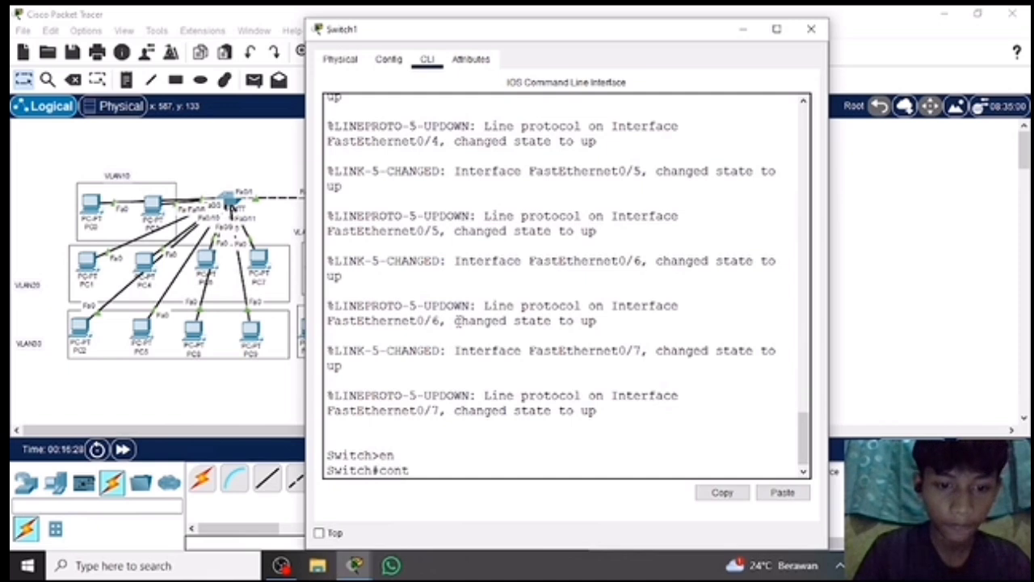
{"action": "type", "text": "conf t"}
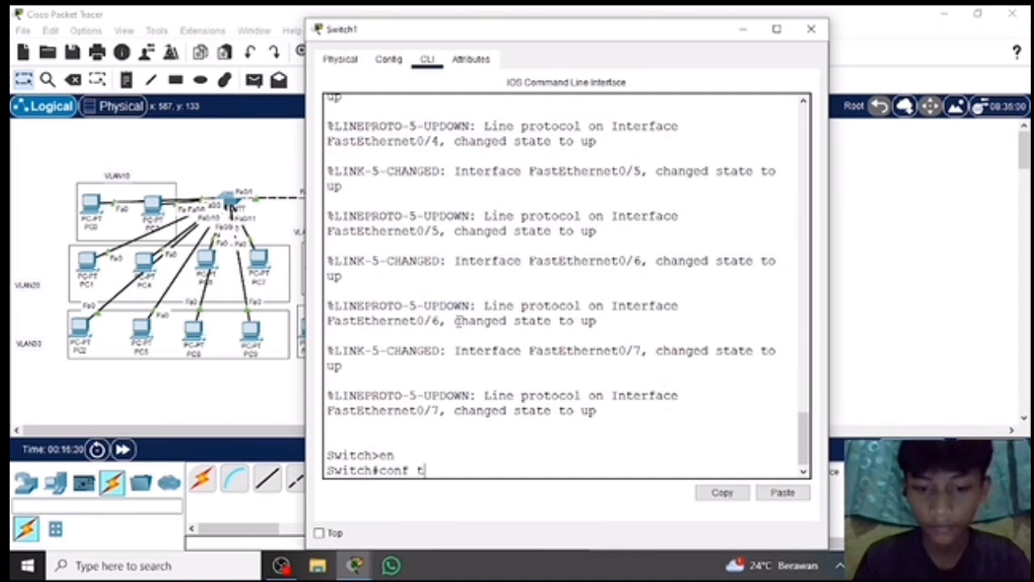
{"action": "key", "text": "Return"}
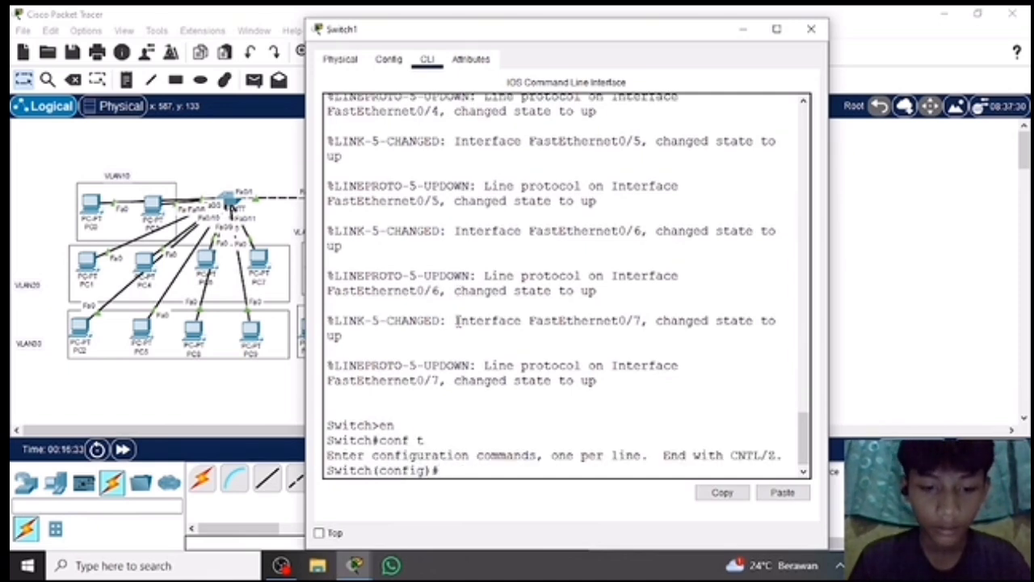
Create VLAN 10 and VLAN 20 on Switch1.
{"action": "type", "text": "vla"}
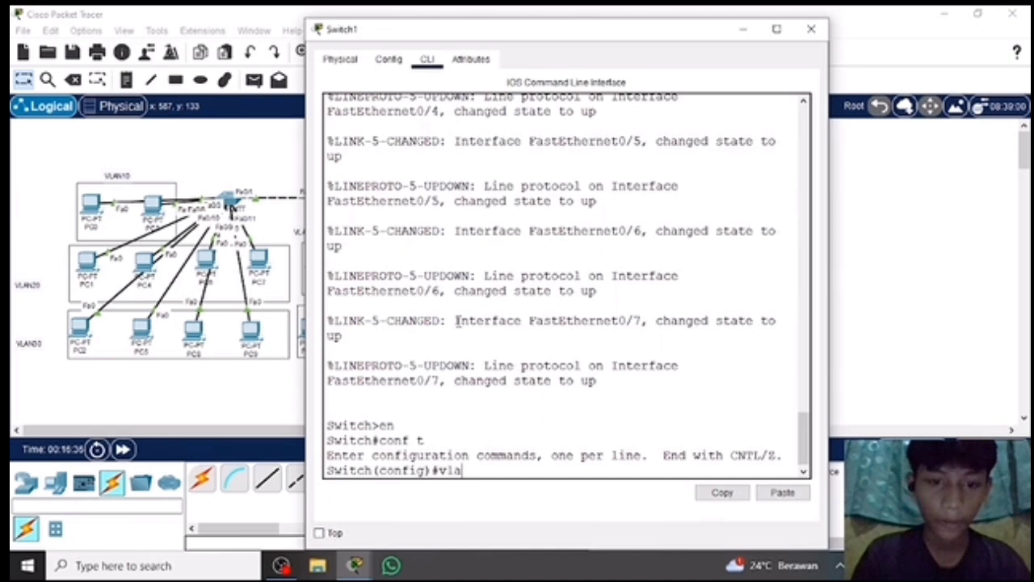
{"action": "type", "text": "n 10"}
{"action": "key", "text": "Return"}
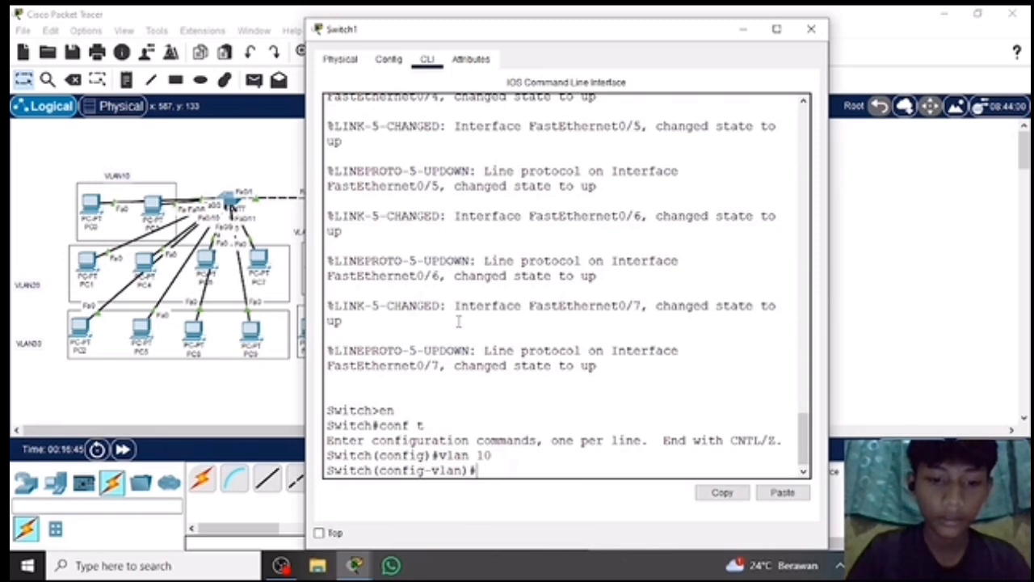
{"action": "type", "text": "vlan 20"}
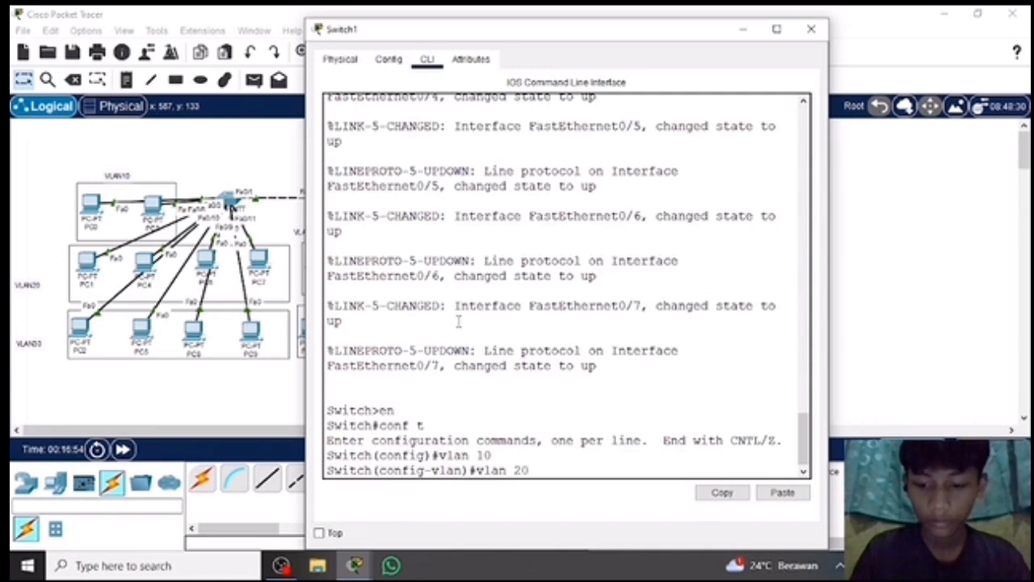
{"action": "key", "text": "Return"}
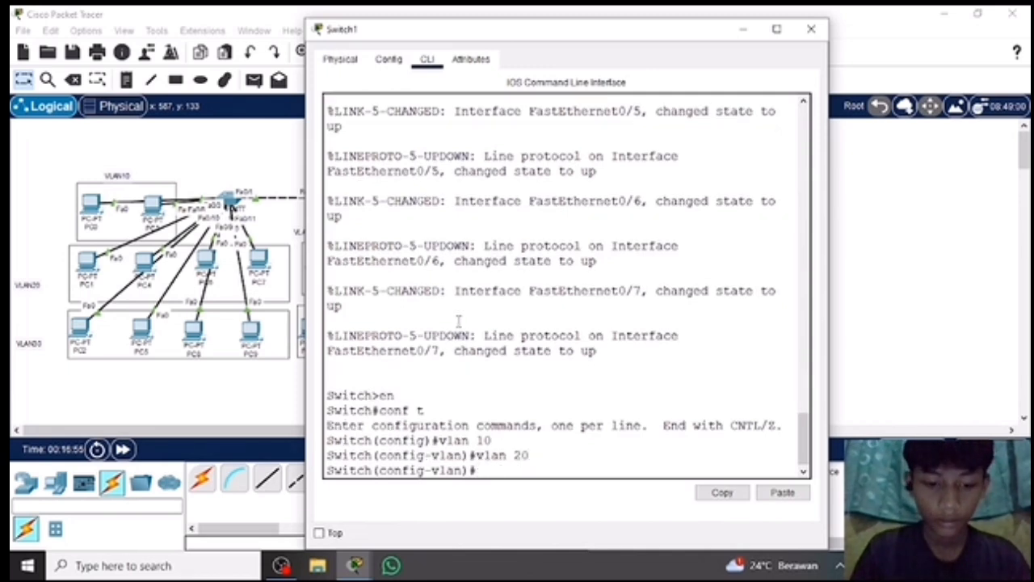
Create VLANs 30, 40 and 50 on Switch1.
{"action": "type", "text": "vla"}
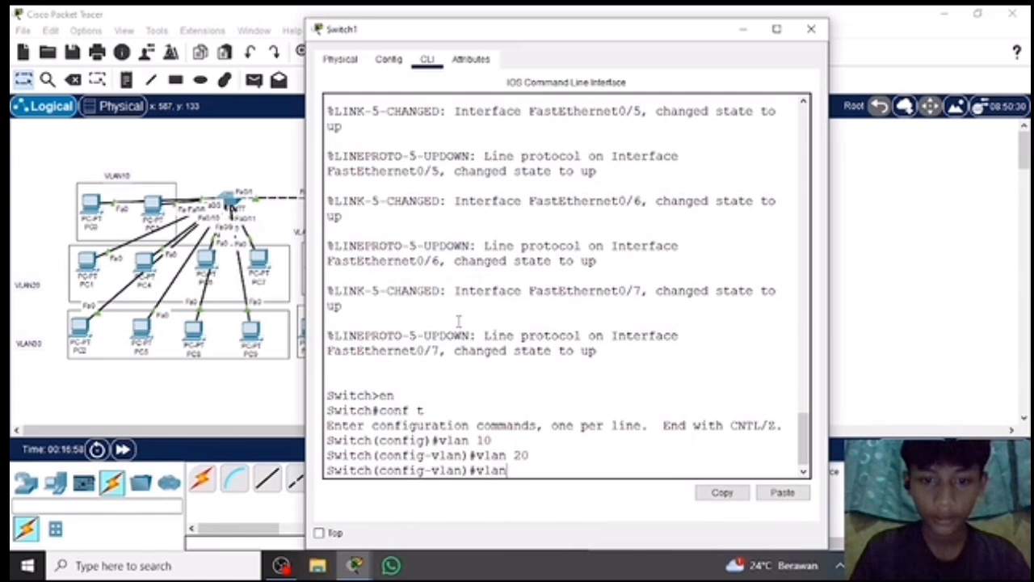
{"action": "type", "text": "n"}
{"action": "key", "text": "Return"}
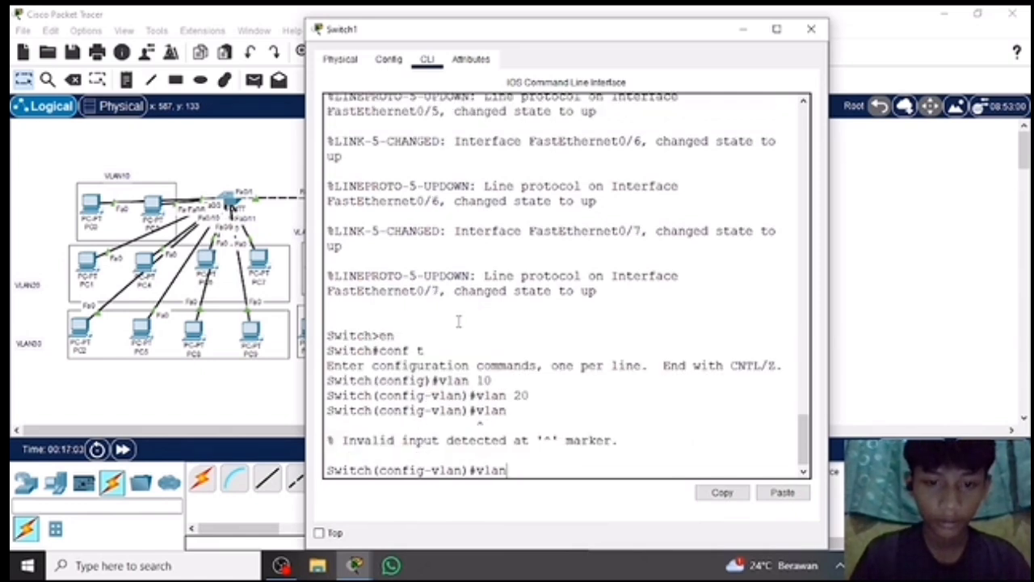
{"action": "type", "text": "vlan 30"}
{"action": "key", "text": "Return"}
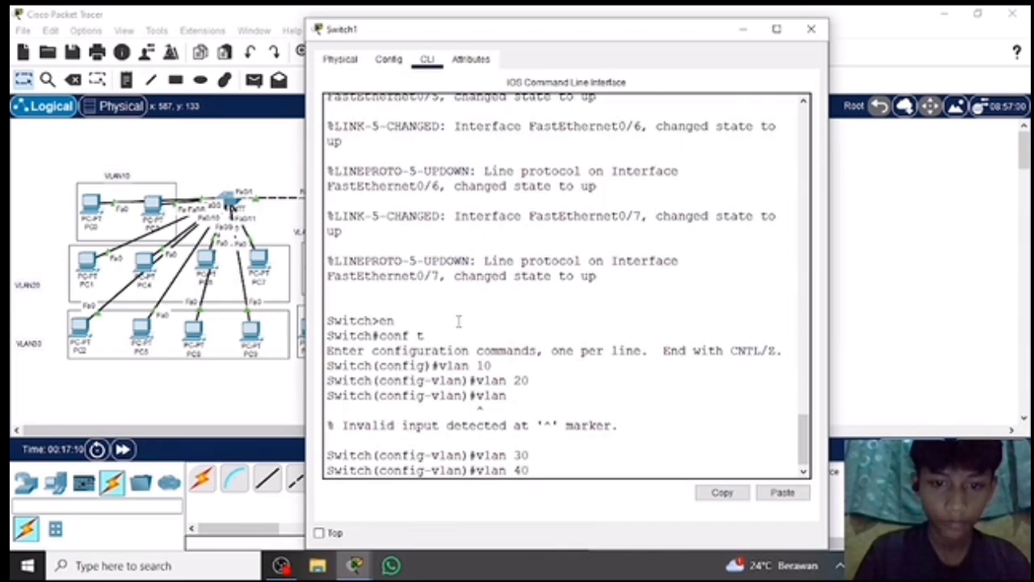
{"action": "type", "text": "vlan 40"}
{"action": "key", "text": "Return"}
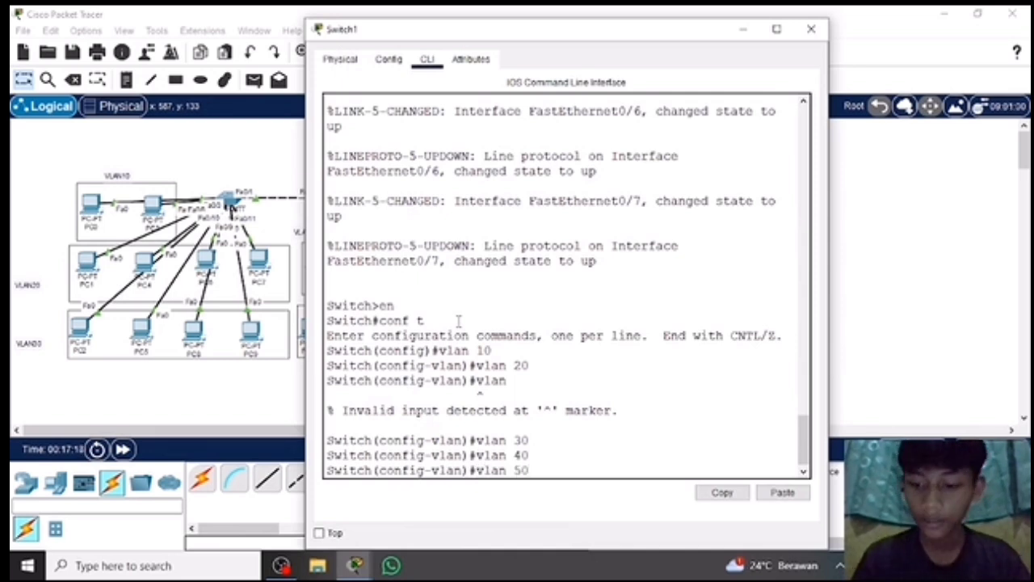
{"action": "key", "text": "Return"}
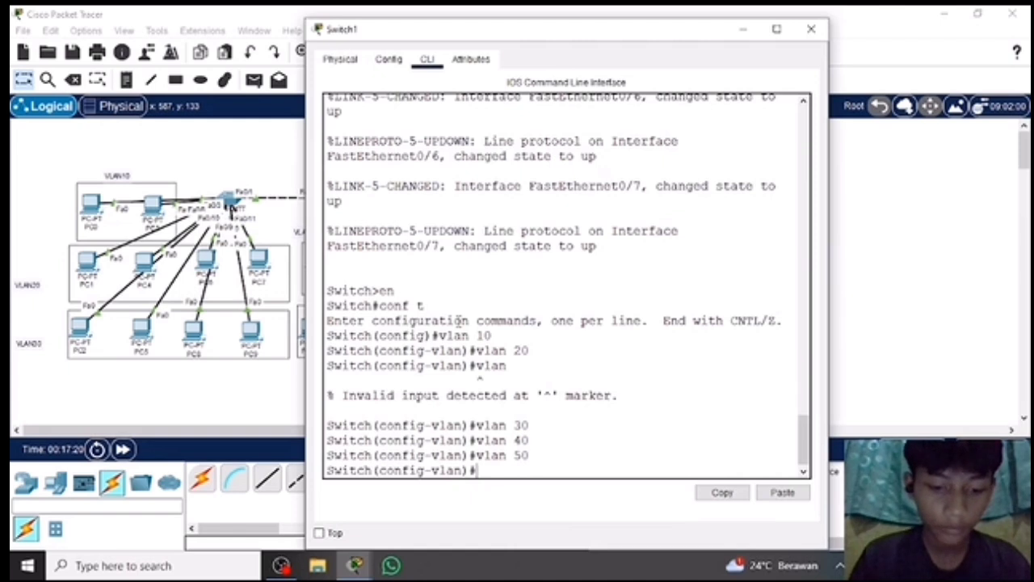
Display Switch1's brief VLAN list from configuration mode with a do show vlan command.
{"action": "type", "text": "do"}
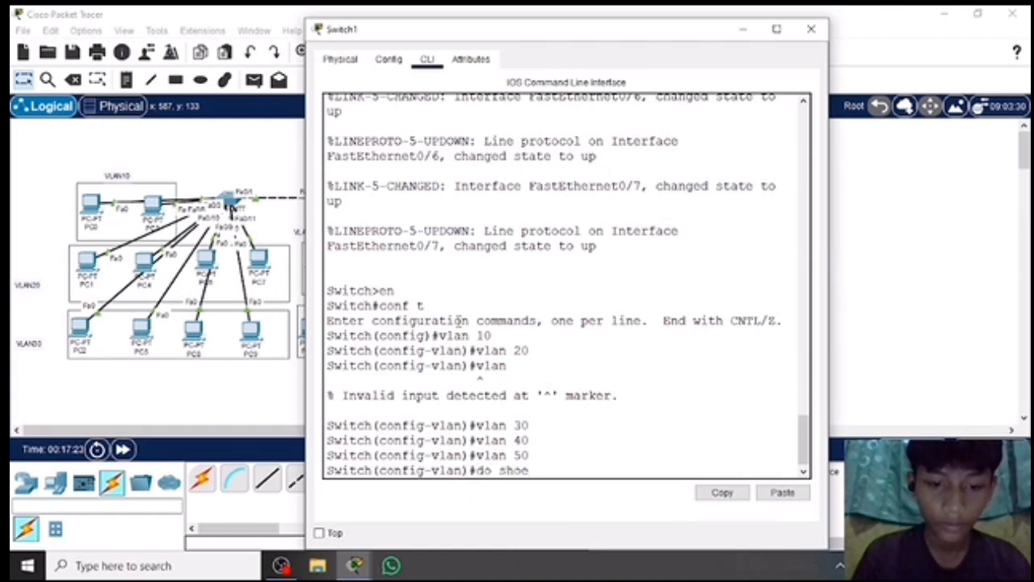
{"action": "type", "text": " show"}
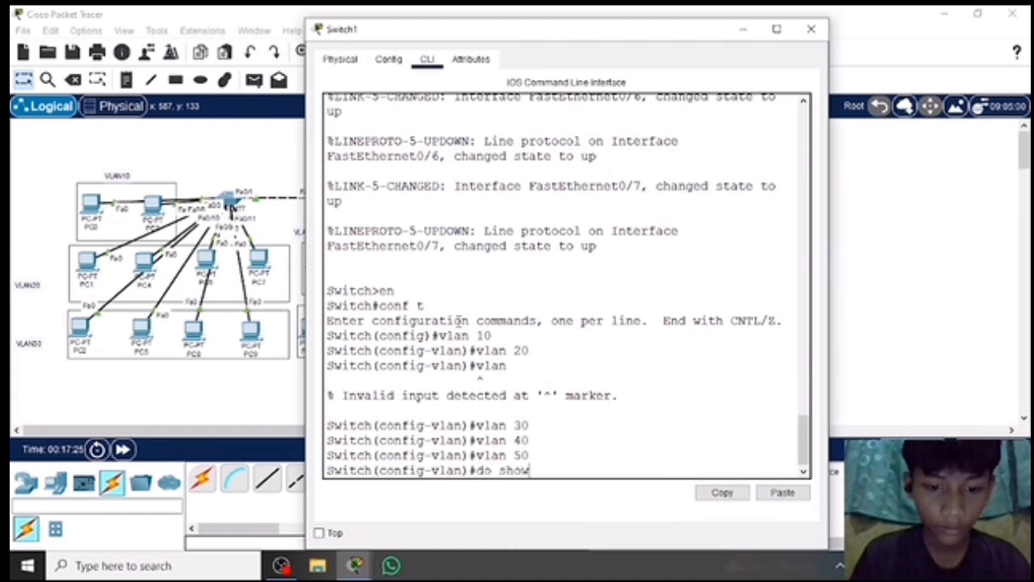
{"action": "type", "text": " vlan brief"}
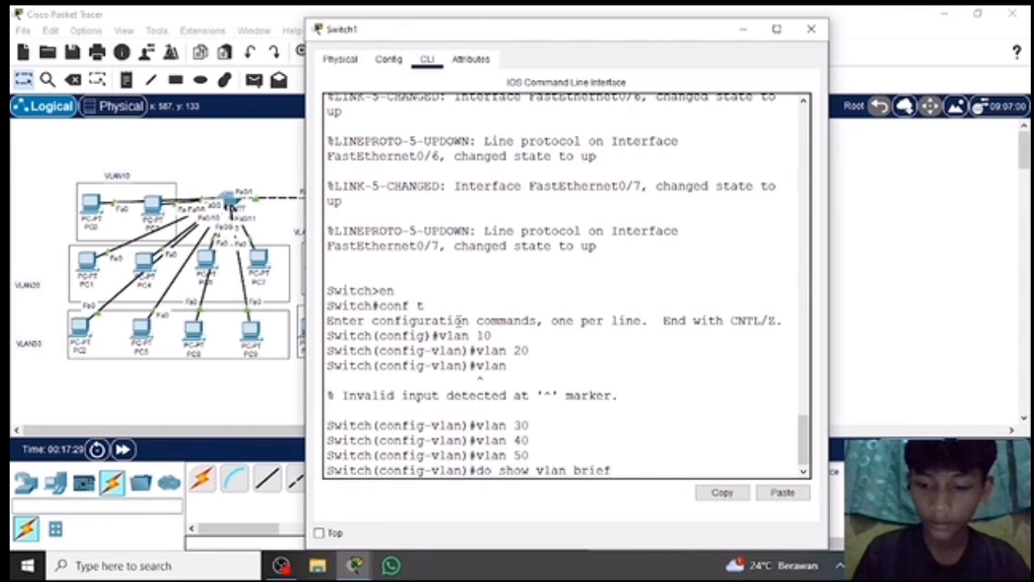
{"action": "key", "text": "Return"}
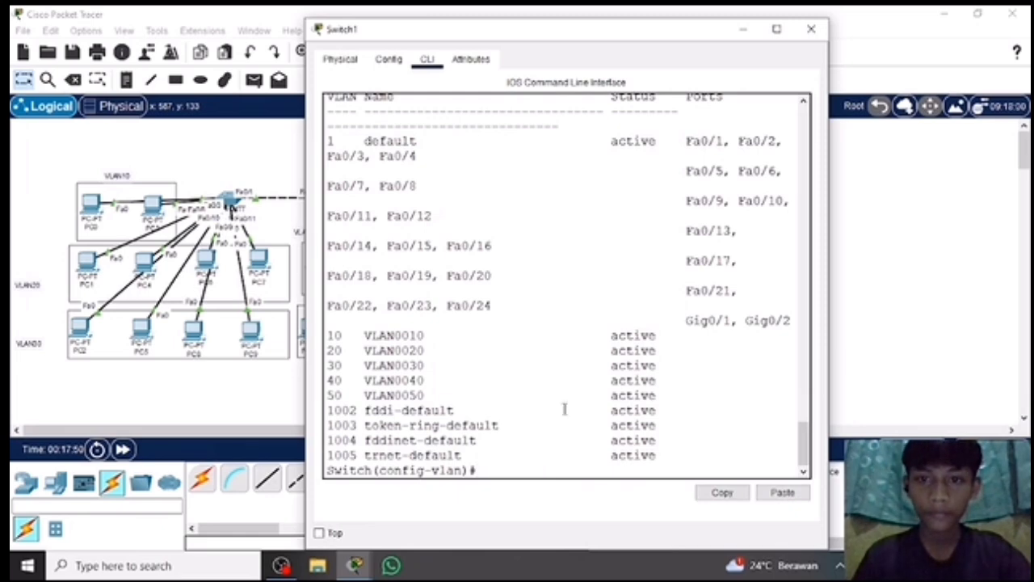
Look through Switch1's VLAN list, then close the Switch1 window.
{"action": "scroll", "coordinate": [561, 402], "scroll_direction": "up", "scroll_amount": 3}
{"action": "scroll", "coordinate": [561, 402], "scroll_direction": "down", "scroll_amount": 3}
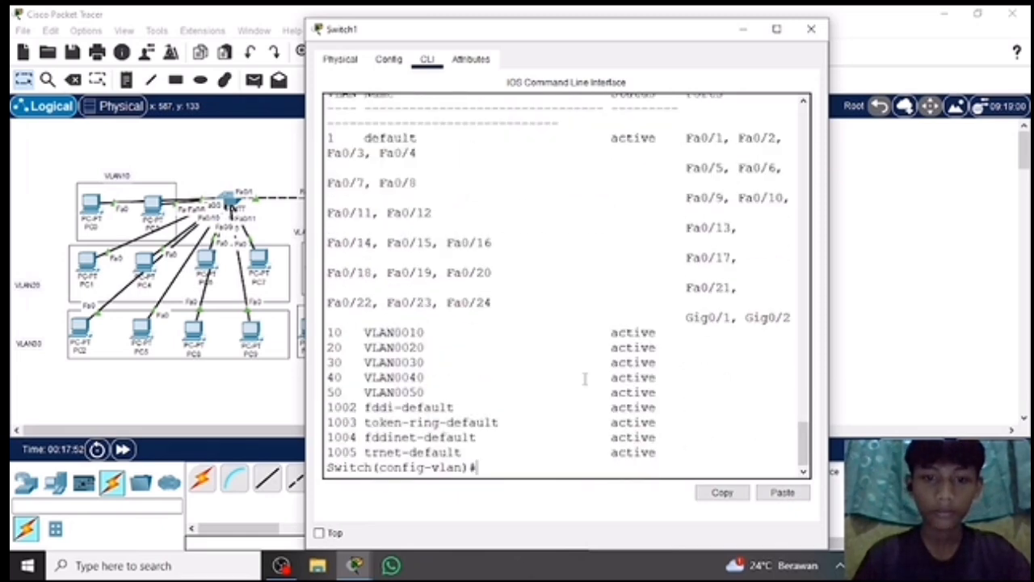
{"action": "left_click", "coordinate": [811, 28]}
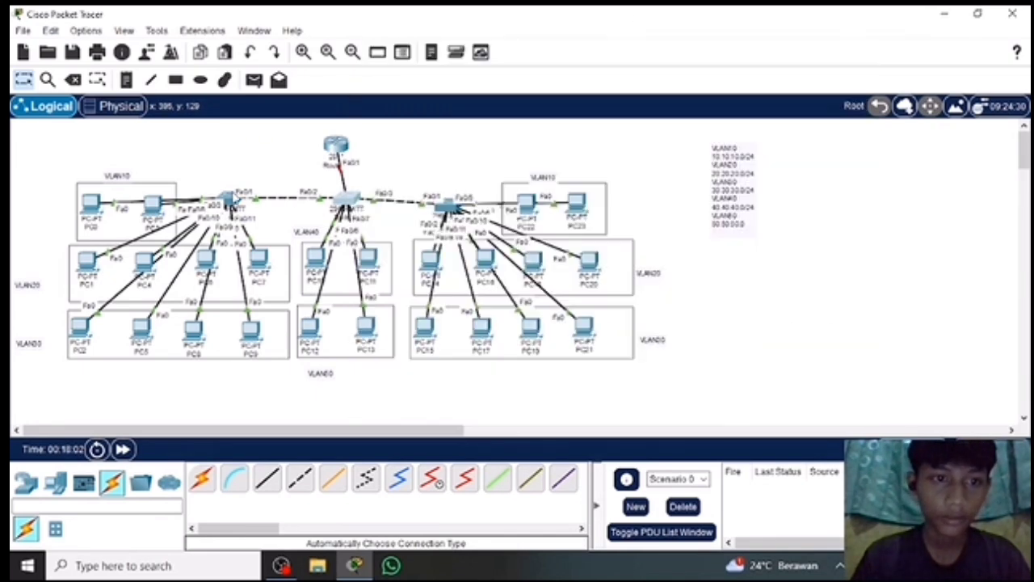
Open the command line of Switch0, the switch on the left of the topology, and enter global configuration mode with en and conf t.
{"action": "left_click", "coordinate": [230, 200]}
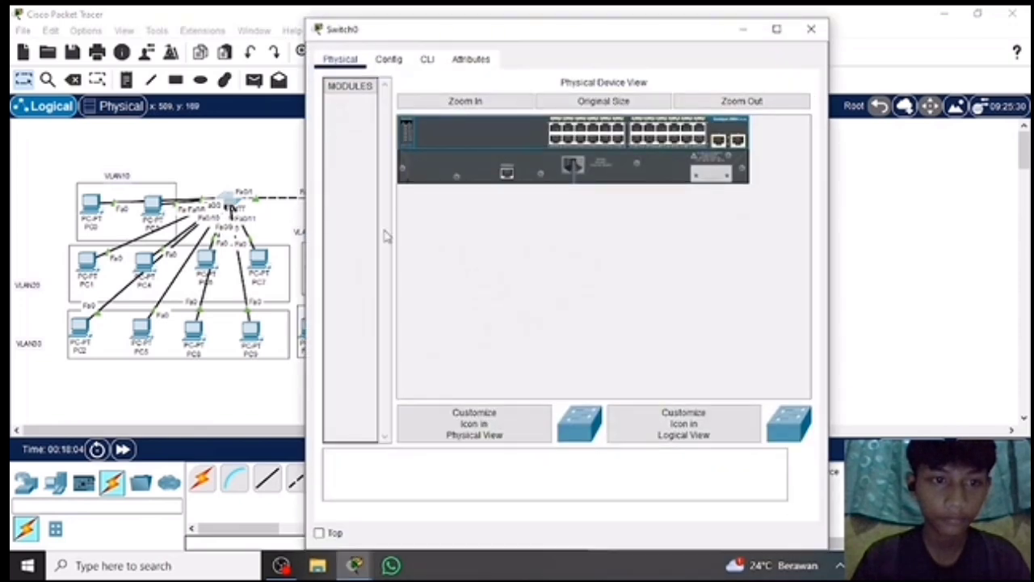
{"action": "left_click", "coordinate": [426, 60]}
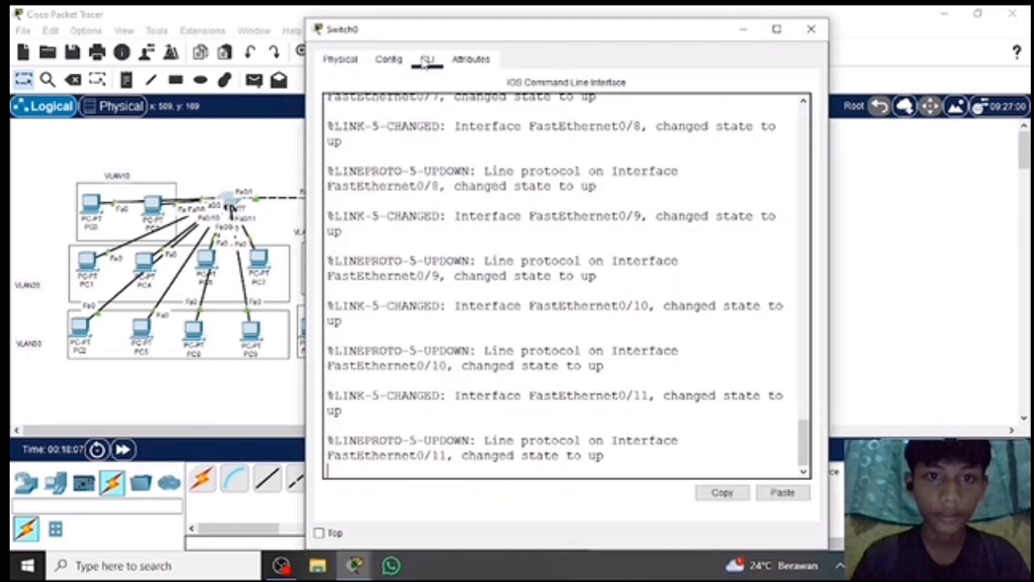
{"action": "key", "text": "Return"}
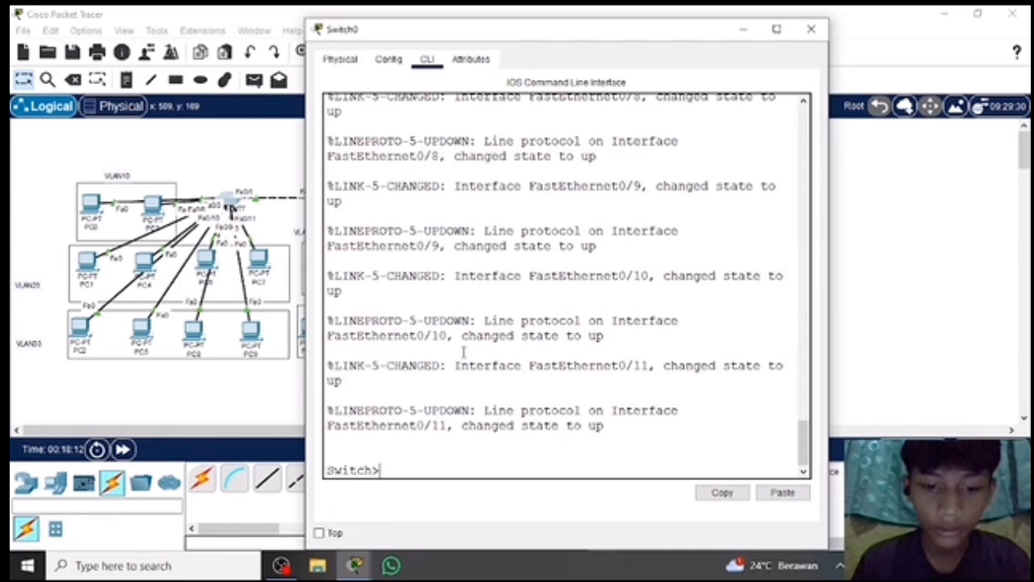
{"action": "type", "text": "en"}
{"action": "key", "text": "Return"}
{"action": "type", "text": "conf t"}
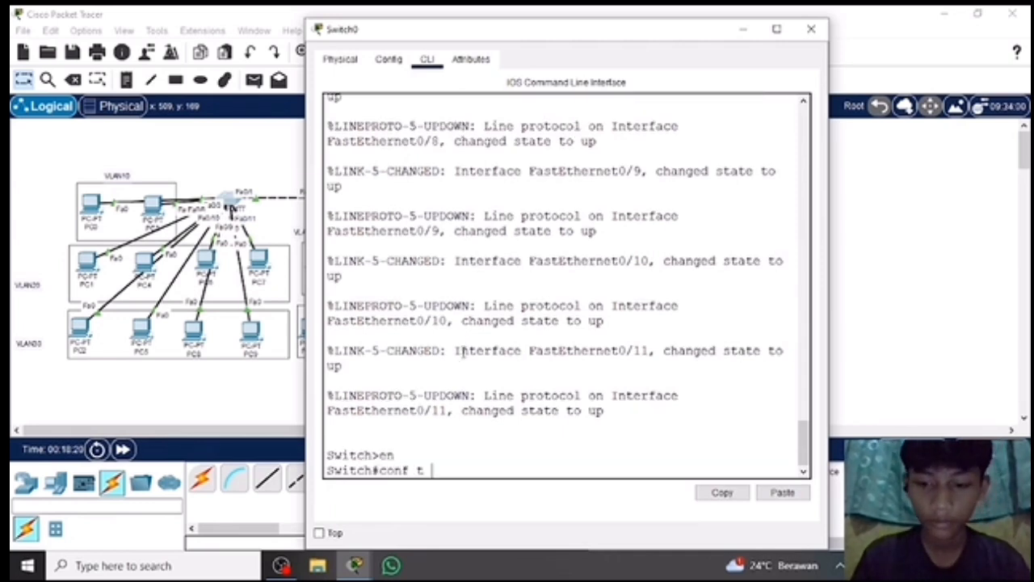
{"action": "key", "text": "Return"}
Create VLANs 10, 20 and 30 on Switch0.
{"action": "type", "text": "vlan 10"}
{"action": "key", "text": "Return"}
{"action": "type", "text": "vlan 20"}
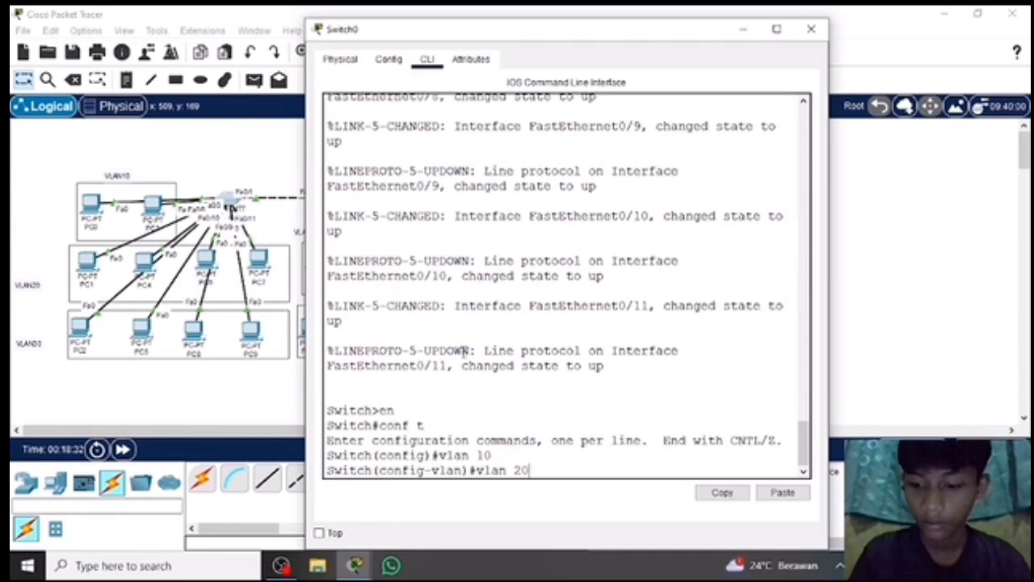
{"action": "key", "text": "Return"}
{"action": "type", "text": "vlan 30"}
{"action": "key", "text": "Return"}
Create VLANs 40 and 50 on Switch0 and display its VLANs with do show vlan brief.
{"action": "type", "text": "vlan 40"}
{"action": "key", "text": "Return"}
{"action": "type", "text": "vlan)#vlan"}
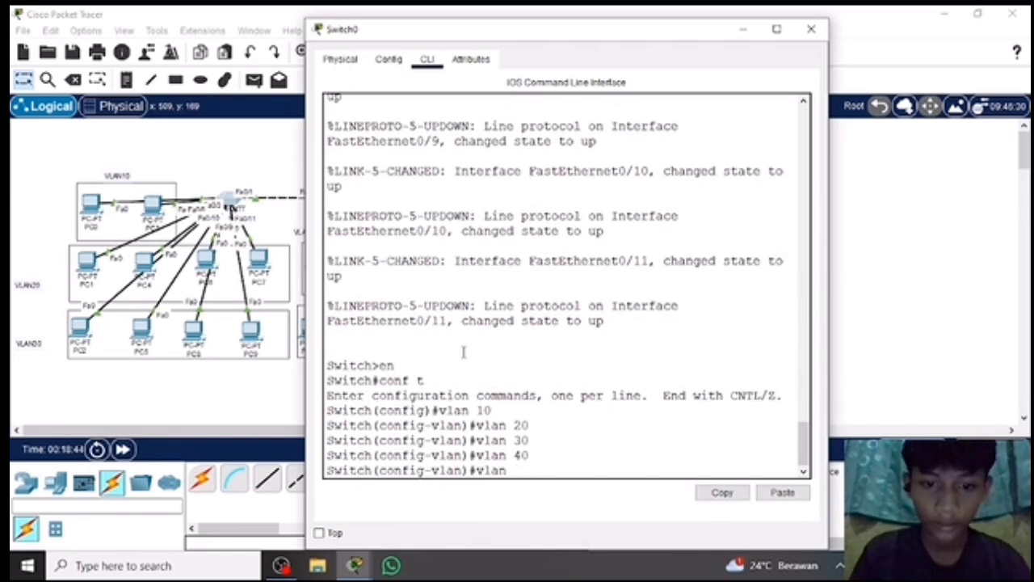
{"action": "type", "text": " 50"}
{"action": "key", "text": "Return"}
{"action": "type", "text": "do show vlan brief"}
{"action": "key", "text": "Return"}
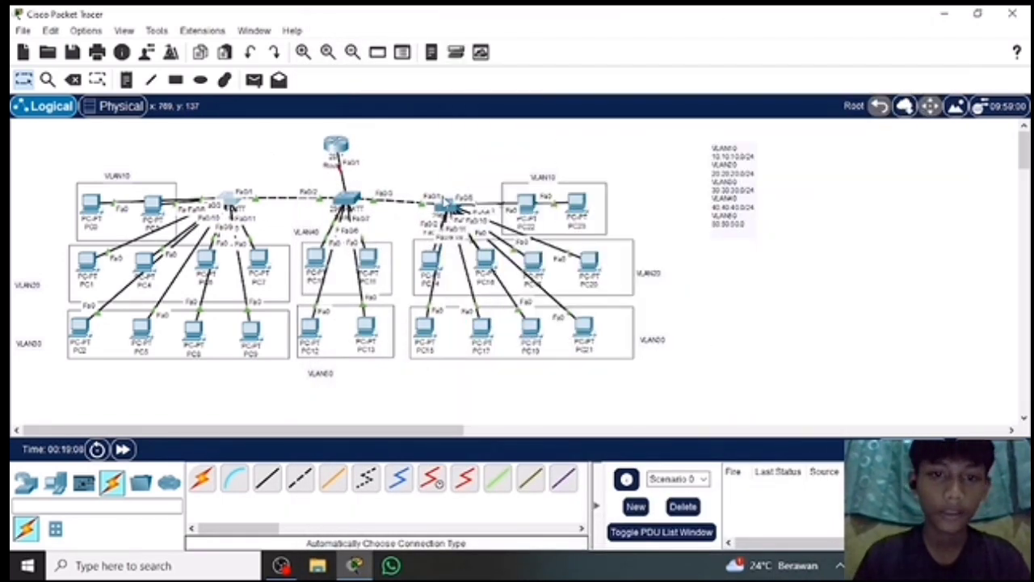
Open the command line of Switch2, the switch on the right of the topology, and enter global configuration mode with en and conf t.
{"action": "left_click", "coordinate": [448, 206]}
{"action": "left_click", "coordinate": [425, 58]}
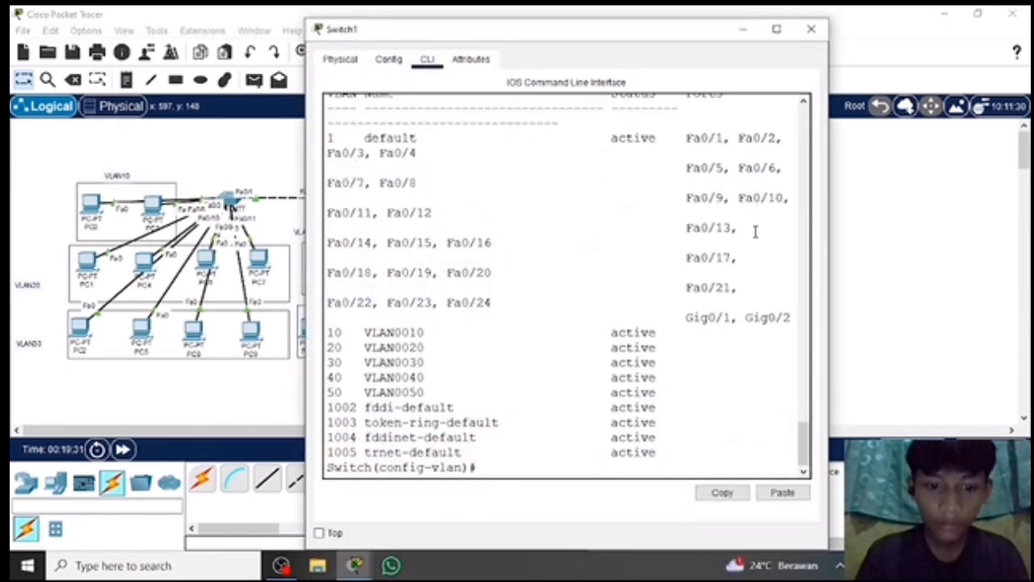
{"action": "left_click", "coordinate": [448, 206]}
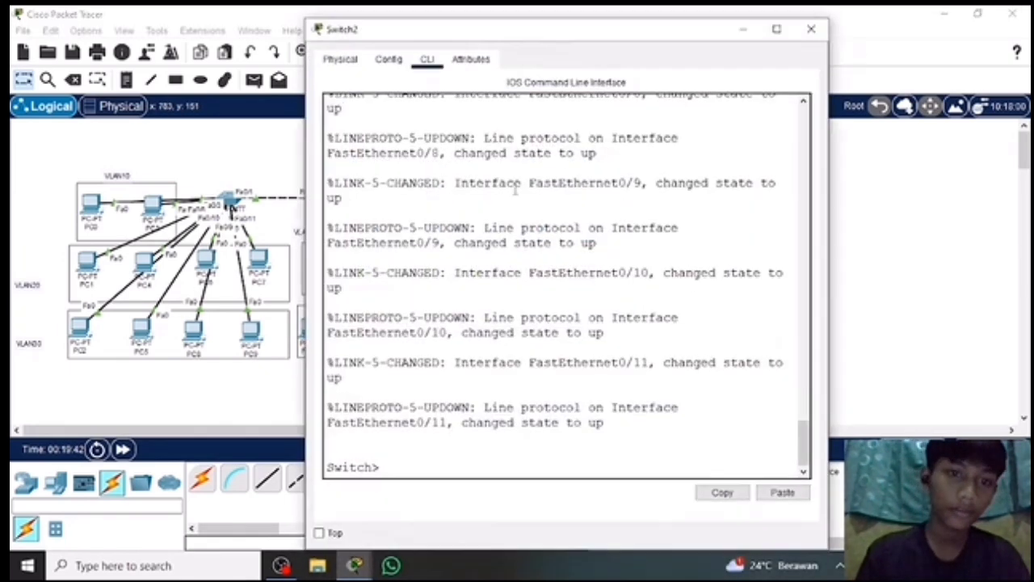
{"action": "type", "text": "en"}
{"action": "key", "text": "Return"}
{"action": "type", "text": "conf t"}
{"action": "key", "text": "Return"}
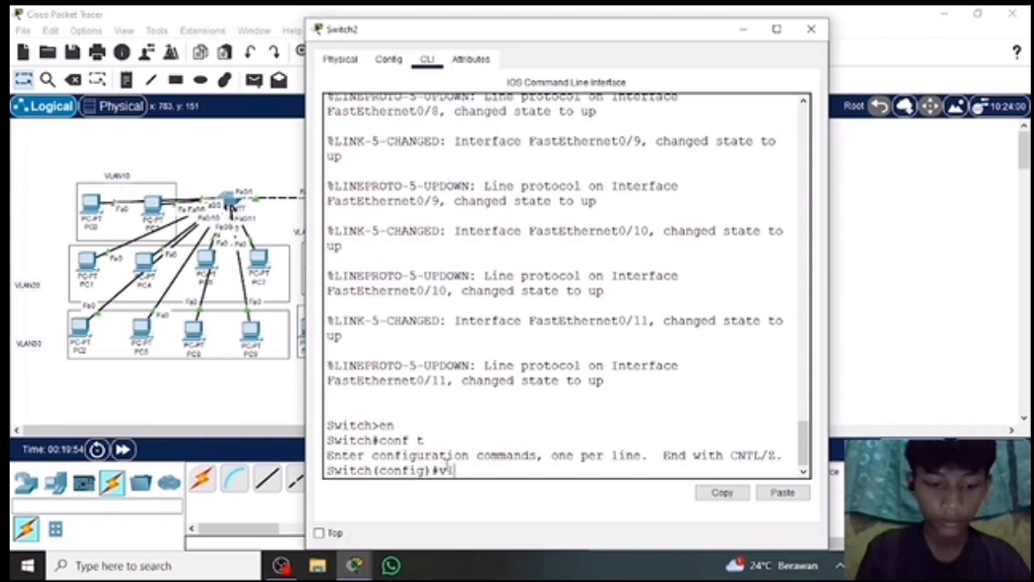
Create VLANs 10, 20 and 30 on Switch2.
{"action": "type", "text": "vlan 10"}
{"action": "key", "text": "Return"}
{"action": "type", "text": "vlan)#v"}
{"action": "type", "text": "lan 30"}
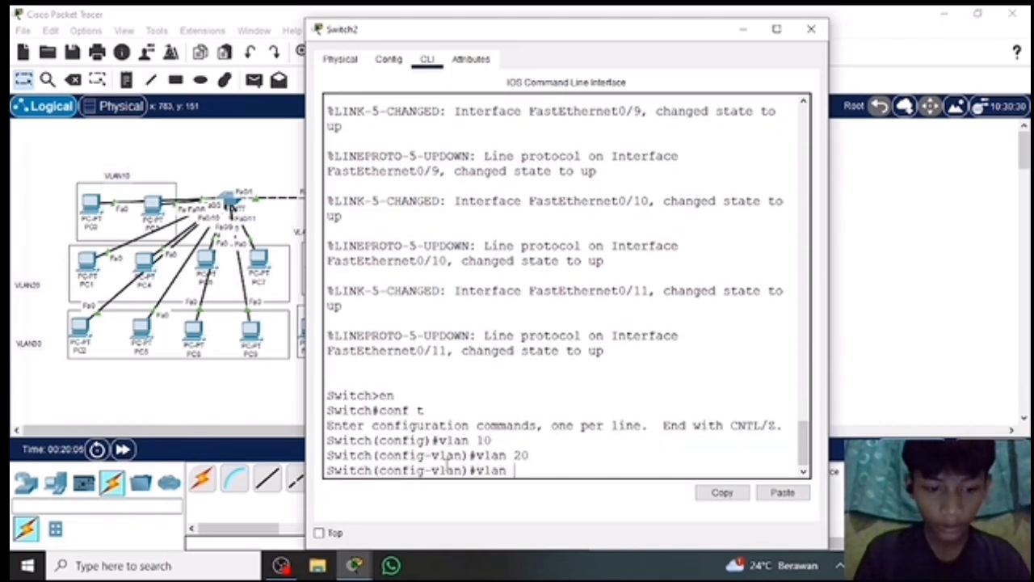
{"action": "key", "text": "Return"}
Create VLANs 40 and 50 on Switch2 and display its VLANs with do show vlan brief.
{"action": "type", "text": "vlan 40"}
{"action": "key", "text": "Return"}
{"action": "type", "text": "vlan 50"}
{"action": "key", "text": "Return"}
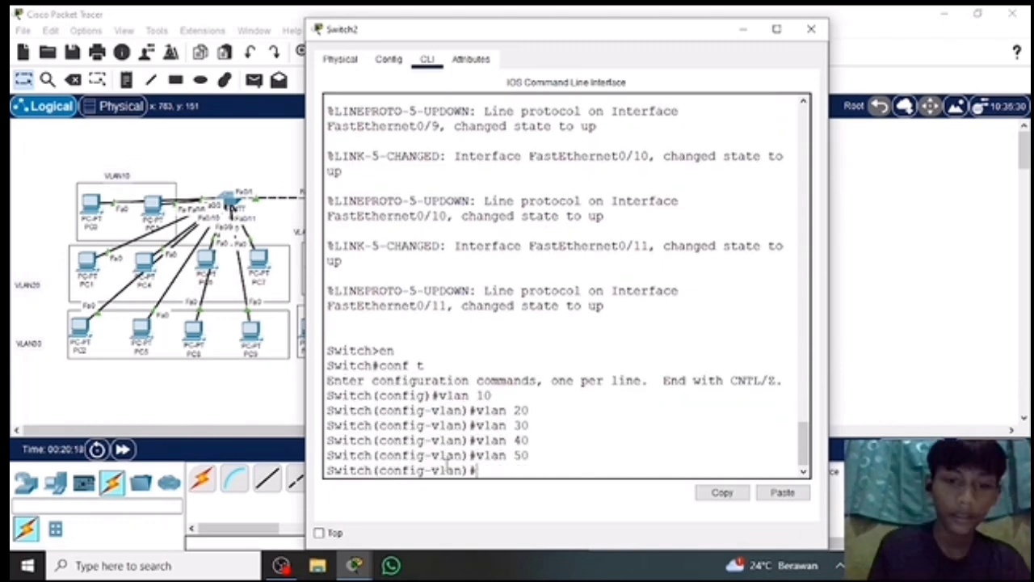
{"action": "type", "text": "do show vlan brief"}
{"action": "key", "text": "Return"}
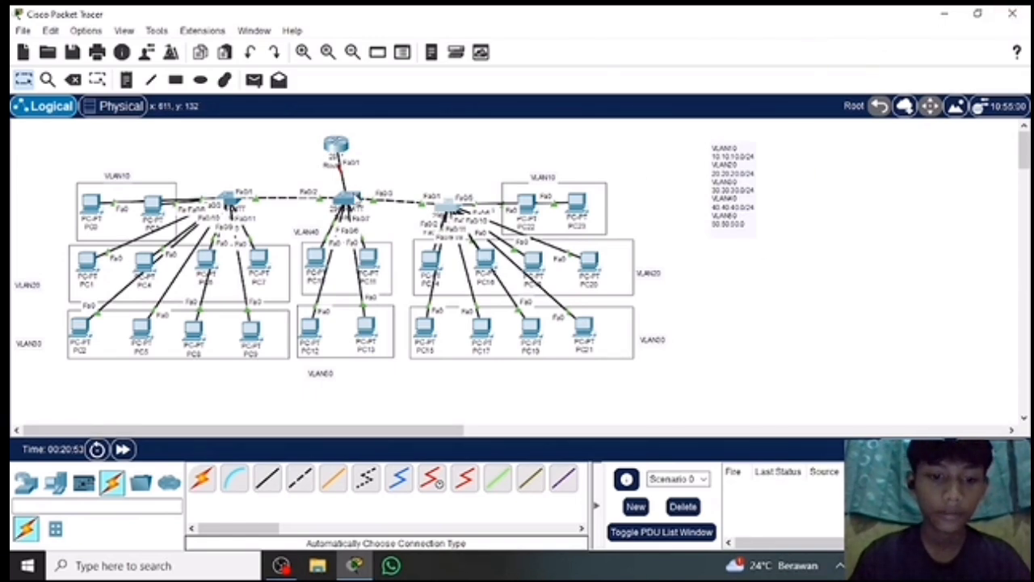
Reopen the command line of Switch1, the central switch, and return from VLAN mode to global configuration mode with ex.
{"action": "left_click", "coordinate": [350, 196]}
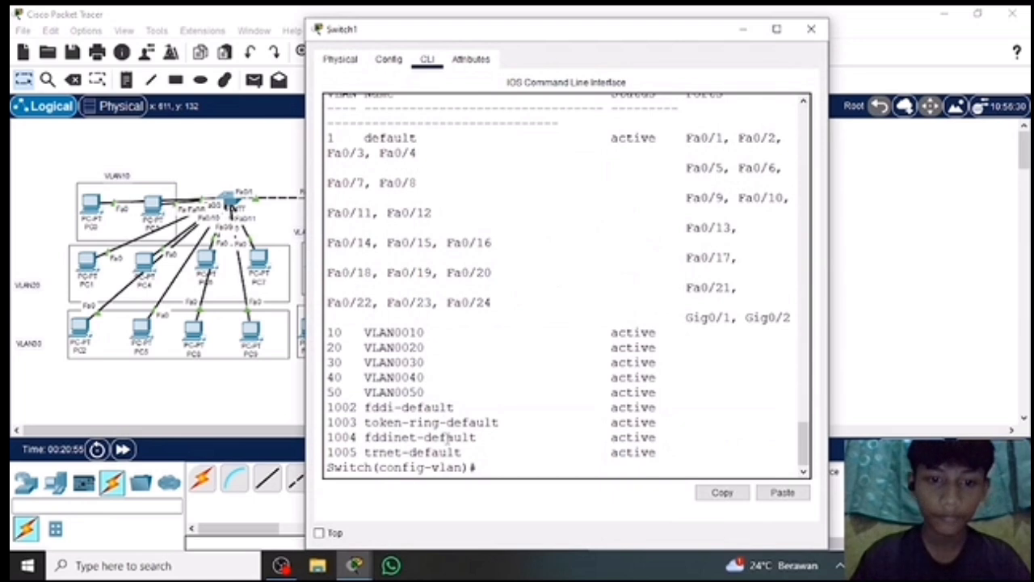
{"action": "type", "text": "ex"}
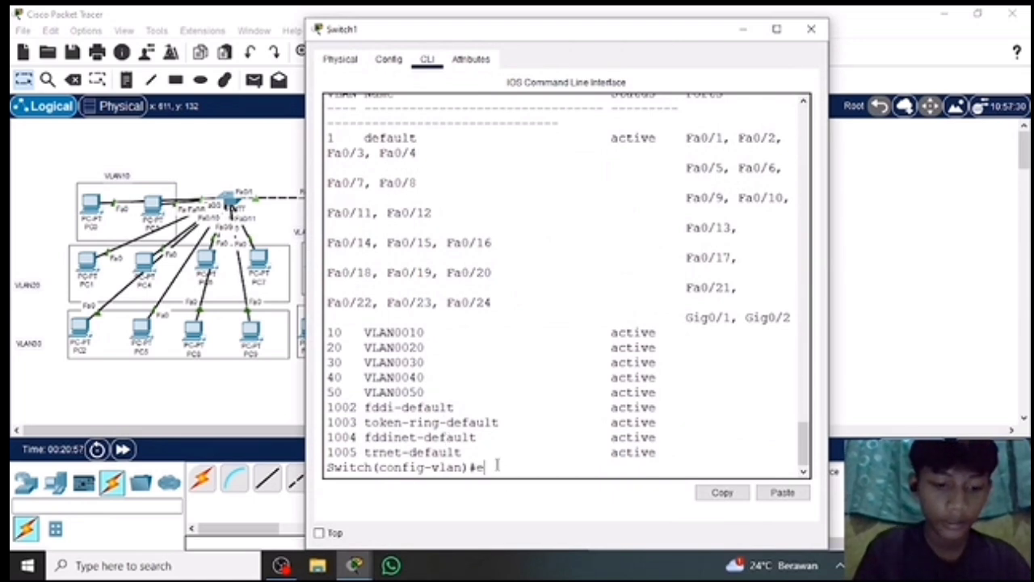
{"action": "key", "text": "Return"}
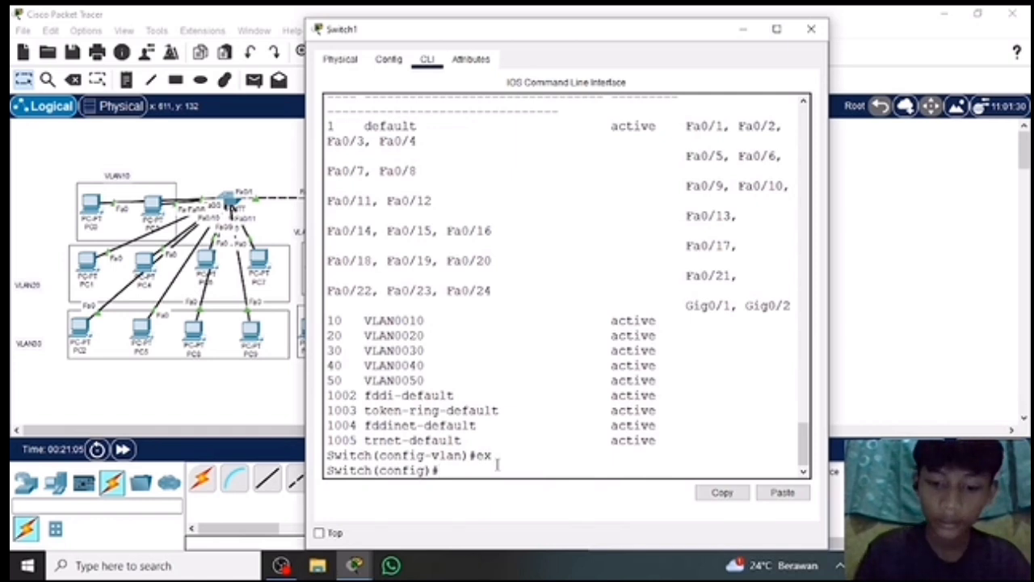
{"action": "type", "text": "t f"}
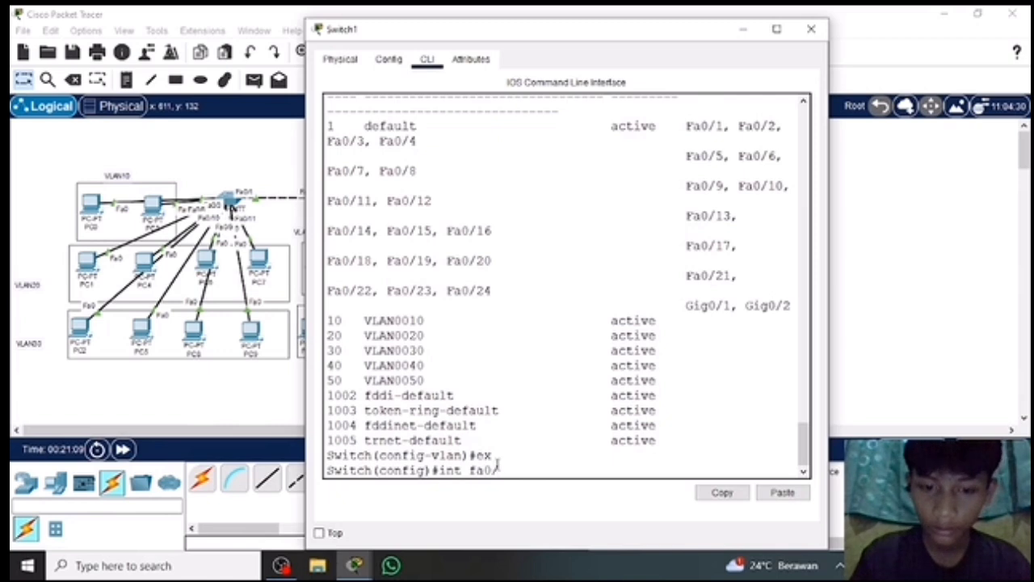
{"action": "type", "text": "a0/1"}
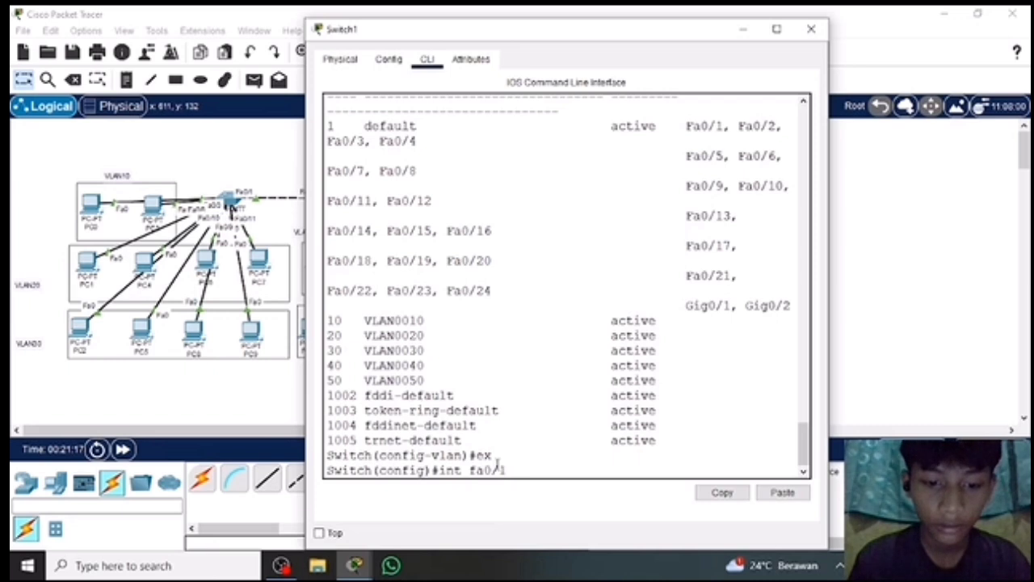
{"action": "key", "text": "Return"}
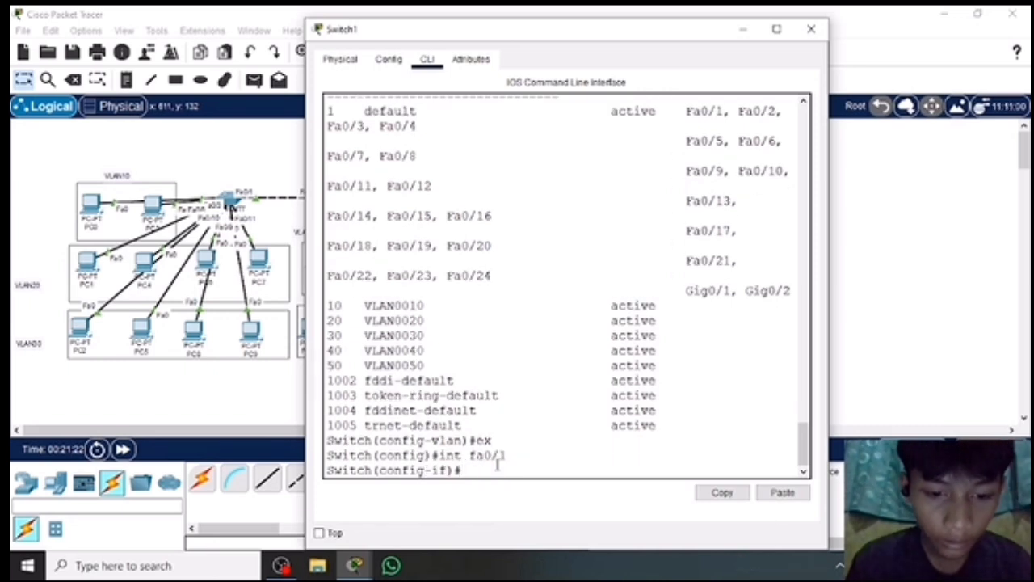
{"action": "type", "text": "ex"}
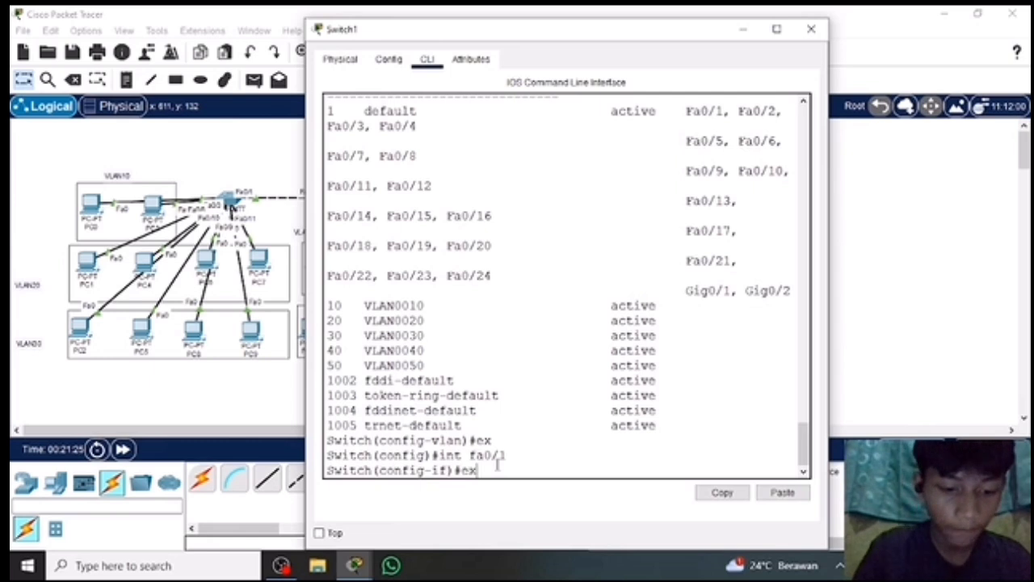
{"action": "key", "text": "Return"}
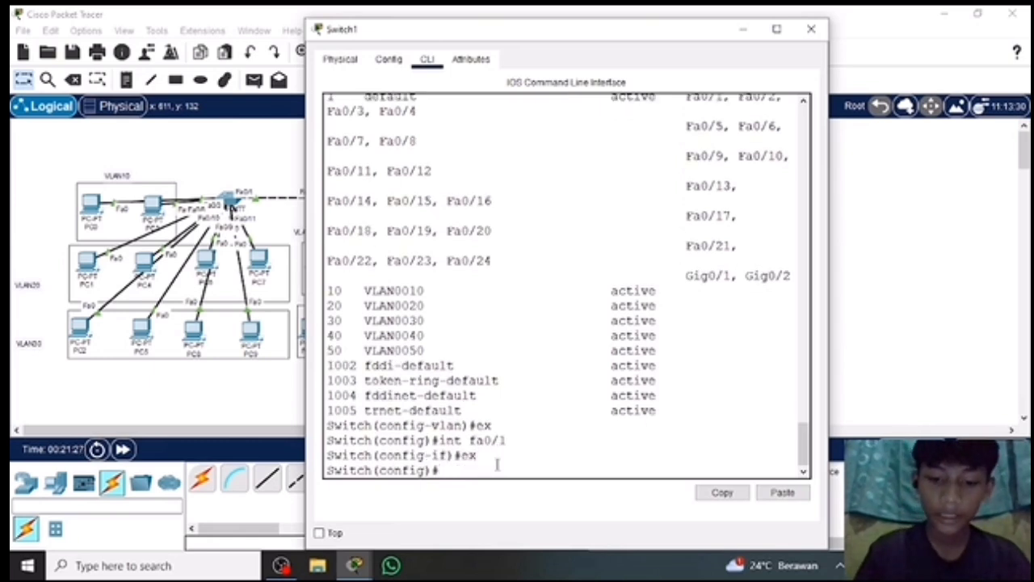
Enter configuration mode for the interface range fa0/4-5 on Switch1 with int range fa0/4-5.
{"action": "type", "text": "inter"}
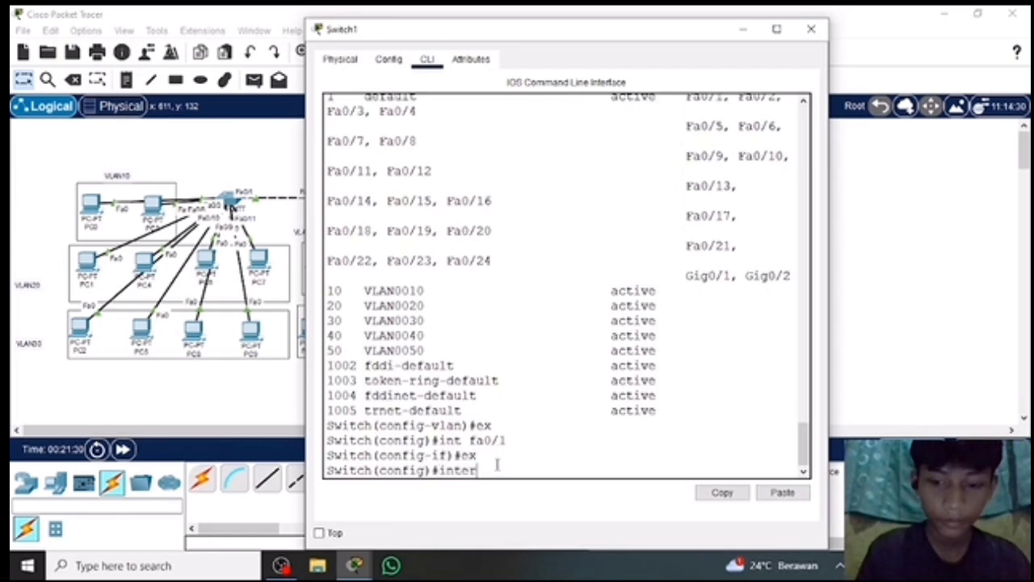
{"action": "key", "text": "BackSpace"}
{"action": "key", "text": "BackSpace"}
{"action": "type", "text": "ran"}
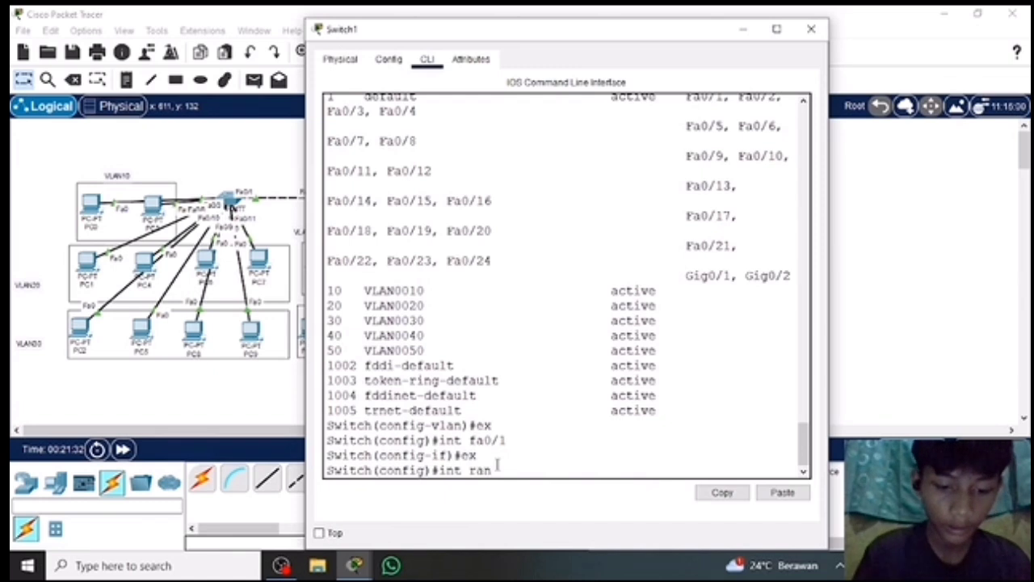
{"action": "type", "text": "ge fa"}
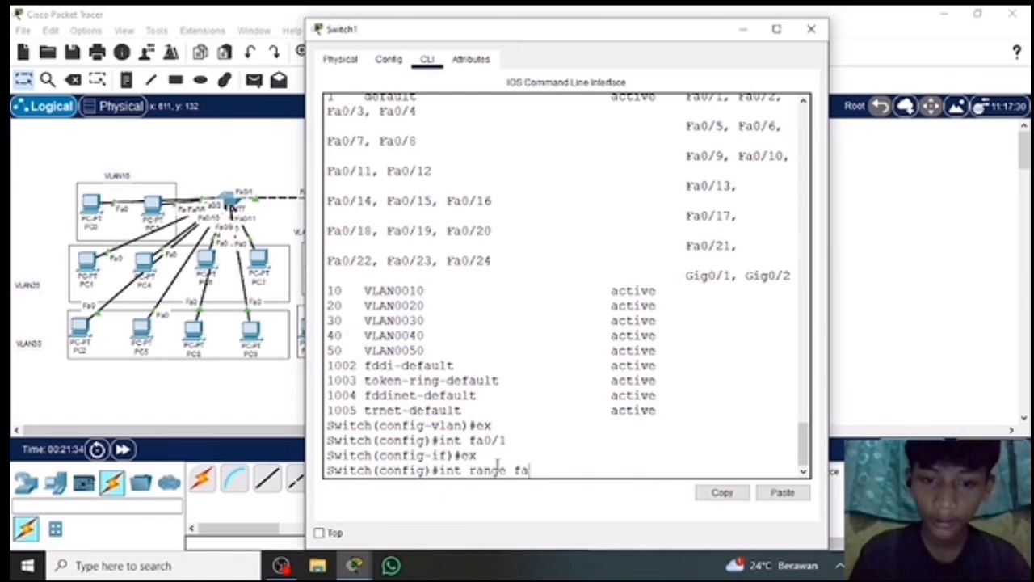
{"action": "type", "text": "0/1"}
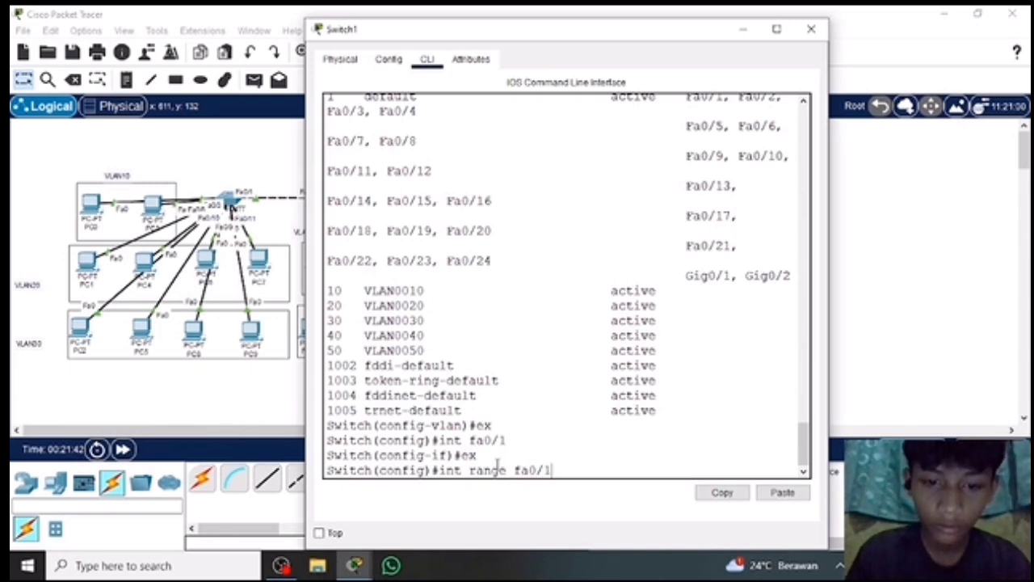
{"action": "key", "text": "BackSpace"}
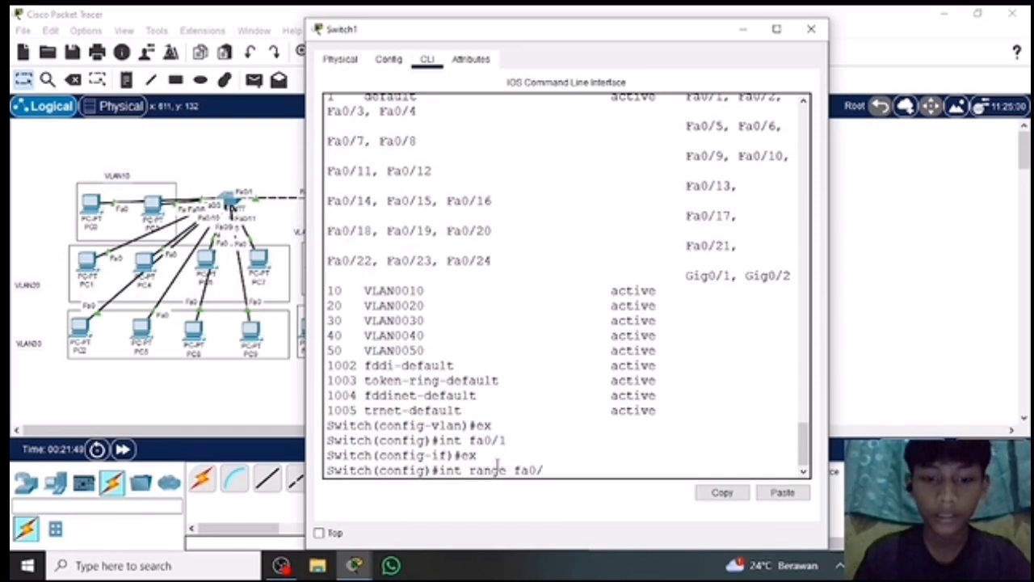
{"action": "scroll", "coordinate": [497, 462], "scroll_direction": "up", "scroll_amount": 2}
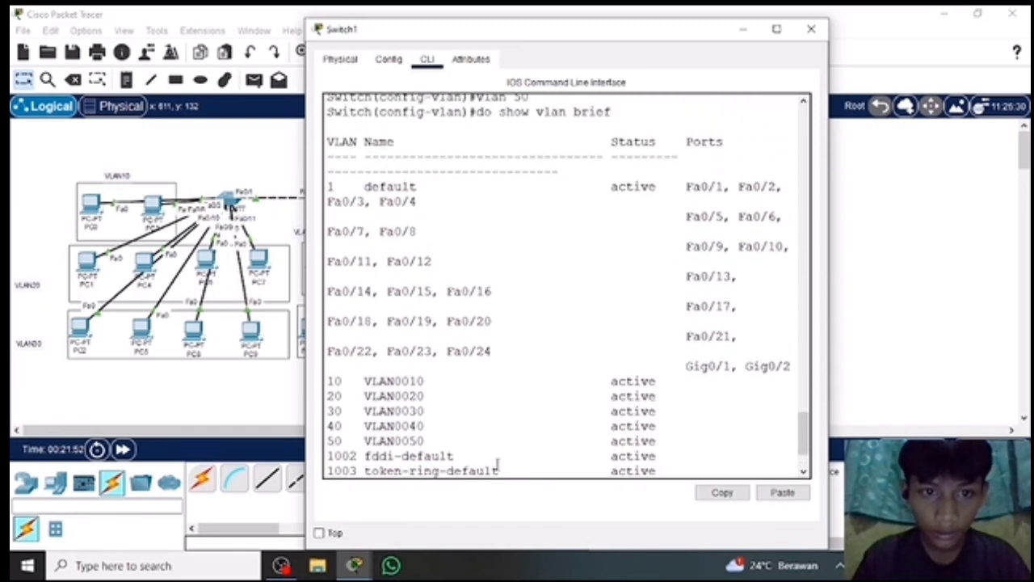
{"action": "scroll", "coordinate": [498, 463], "scroll_direction": "down", "scroll_amount": 1}
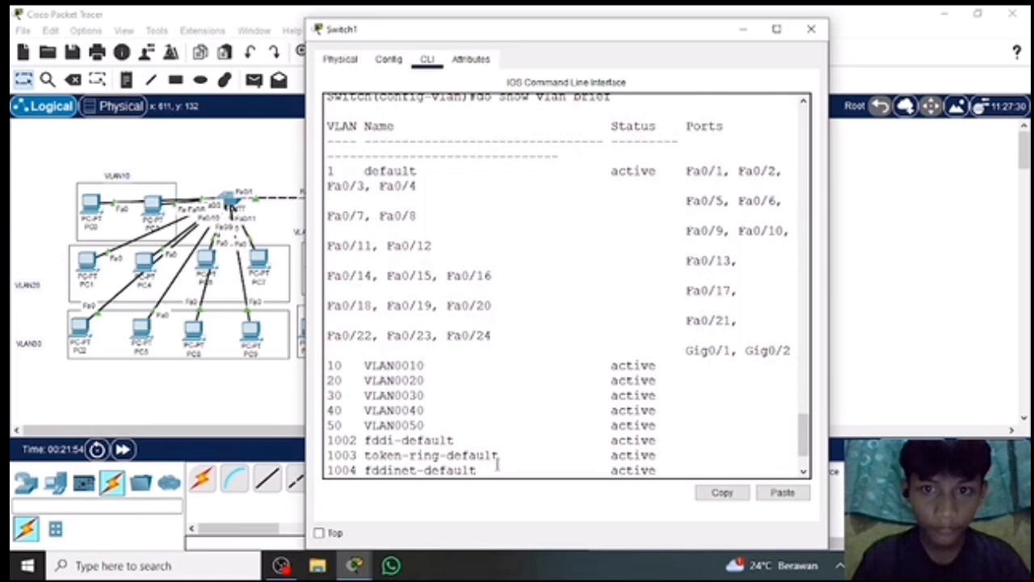
{"action": "scroll", "coordinate": [497, 462], "scroll_direction": "up", "scroll_amount": 3}
{"action": "scroll", "coordinate": [496, 464], "scroll_direction": "down", "scroll_amount": 5}
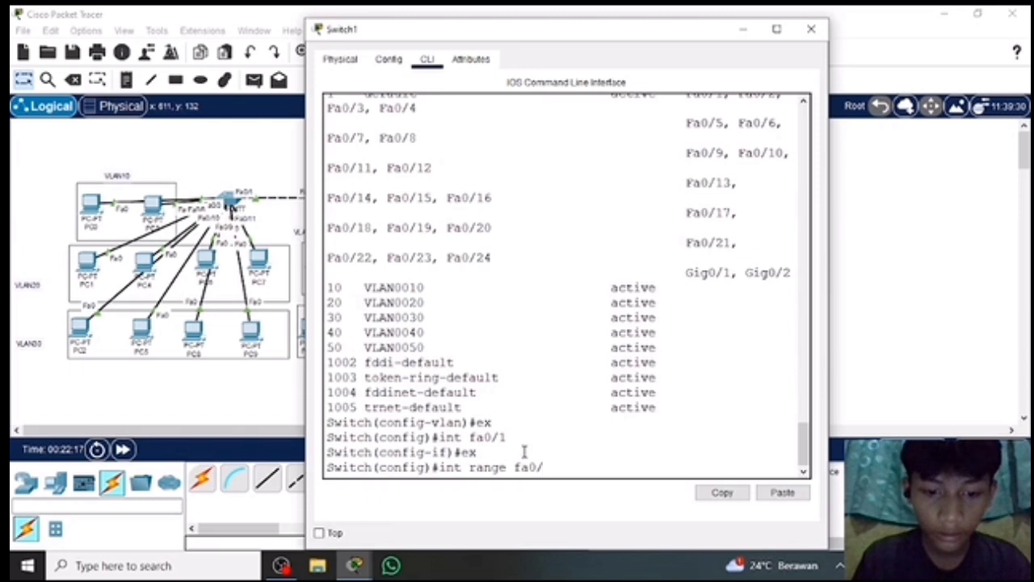
{"action": "type", "text": "4-"}
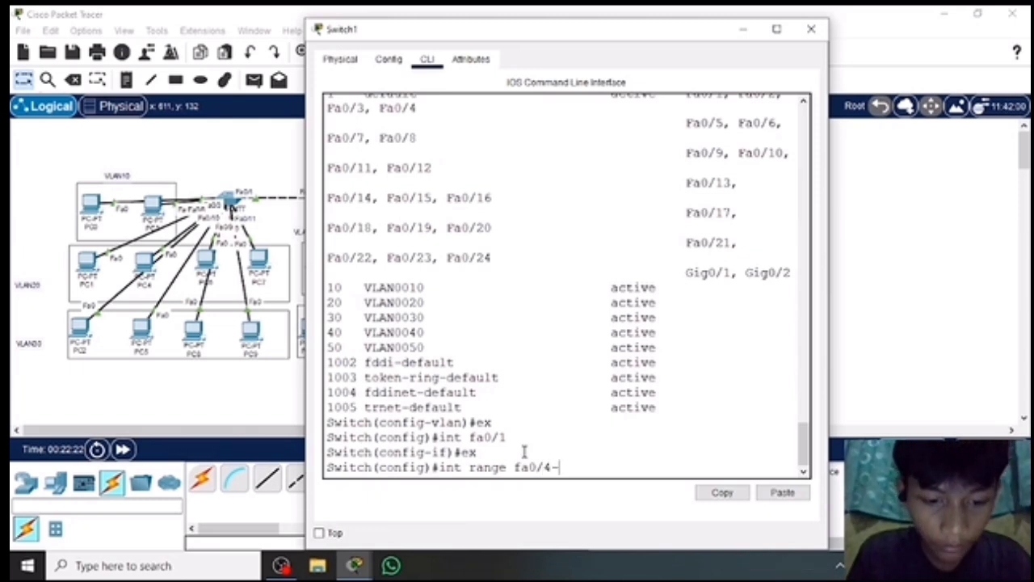
{"action": "type", "text": "5"}
{"action": "key", "text": "Return"}
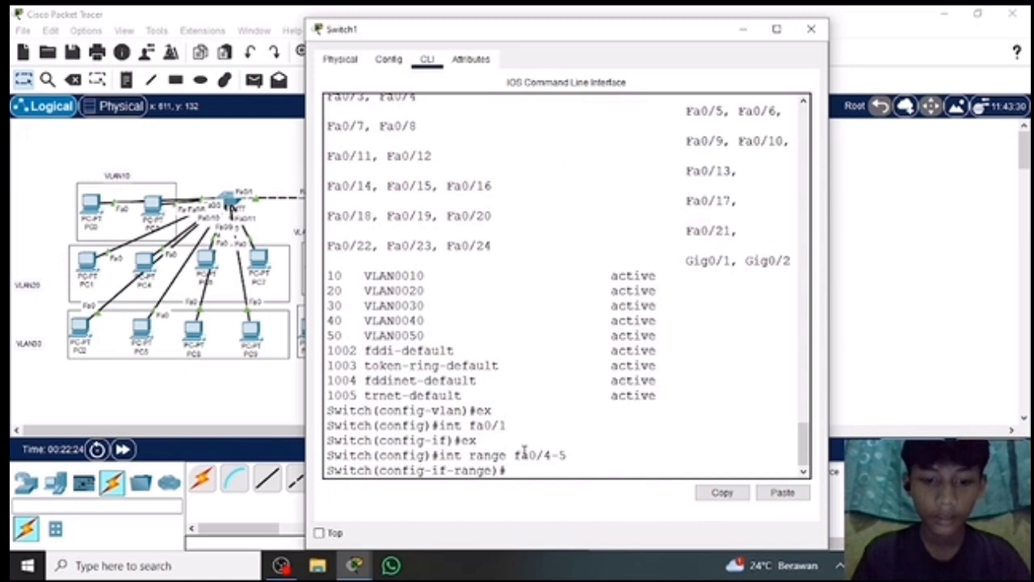
Set ports fa0/4-5 on Switch1 to access mode with switchport mode access.
{"action": "type", "text": "swit"}
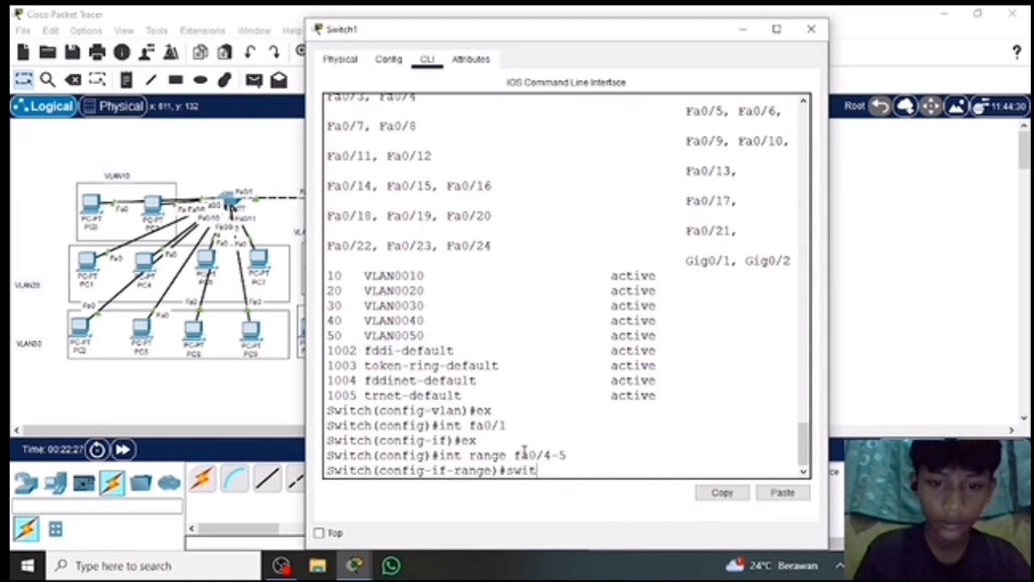
{"action": "type", "text": "ch"}
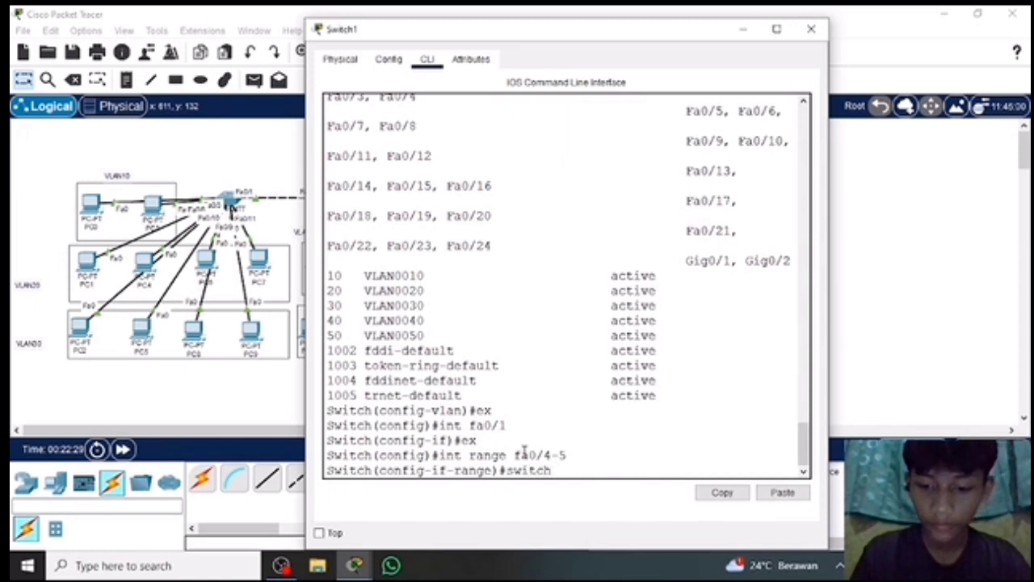
{"action": "type", "text": "port "}
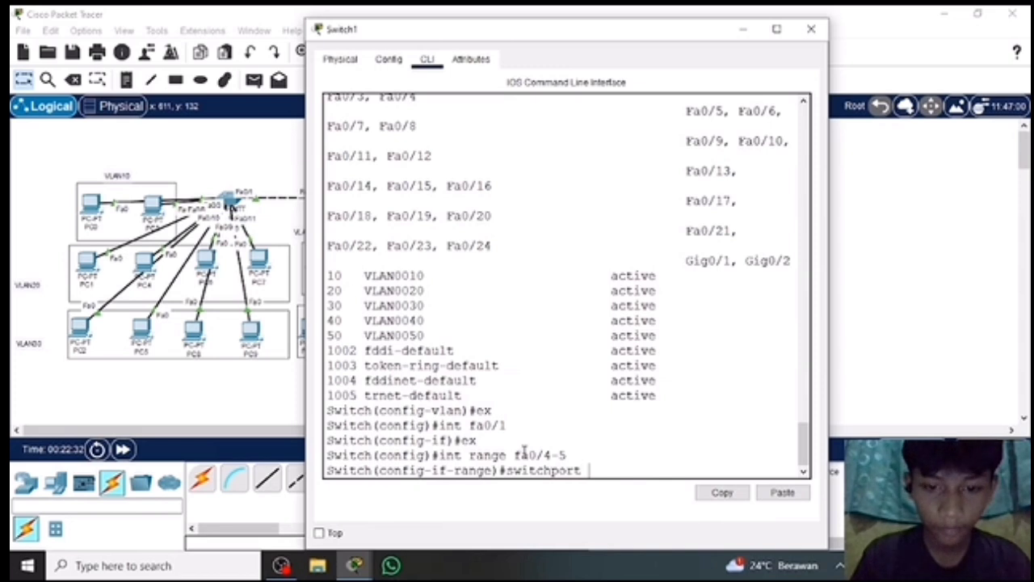
{"action": "type", "text": "mode access"}
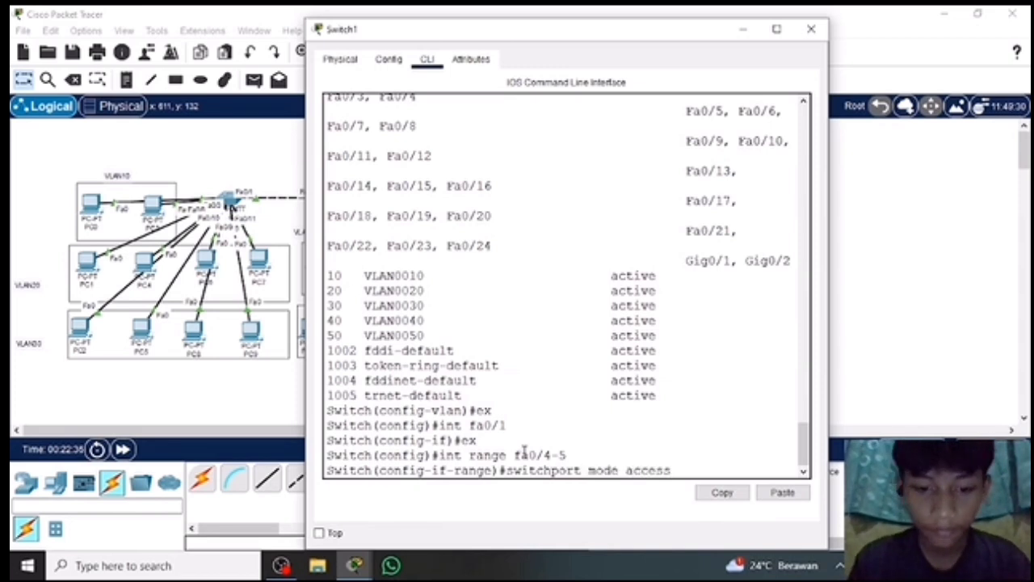
{"action": "key", "text": "Return"}
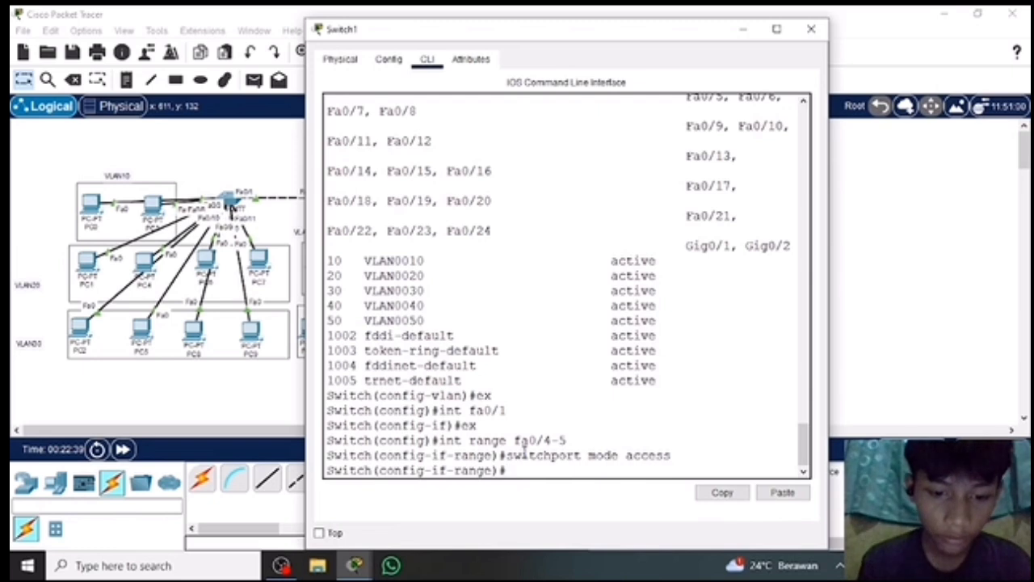
Assign ports fa0/4-5 on Switch1 to VLAN 40 with switchport access vlan 40.
{"action": "type", "text": "switch"}
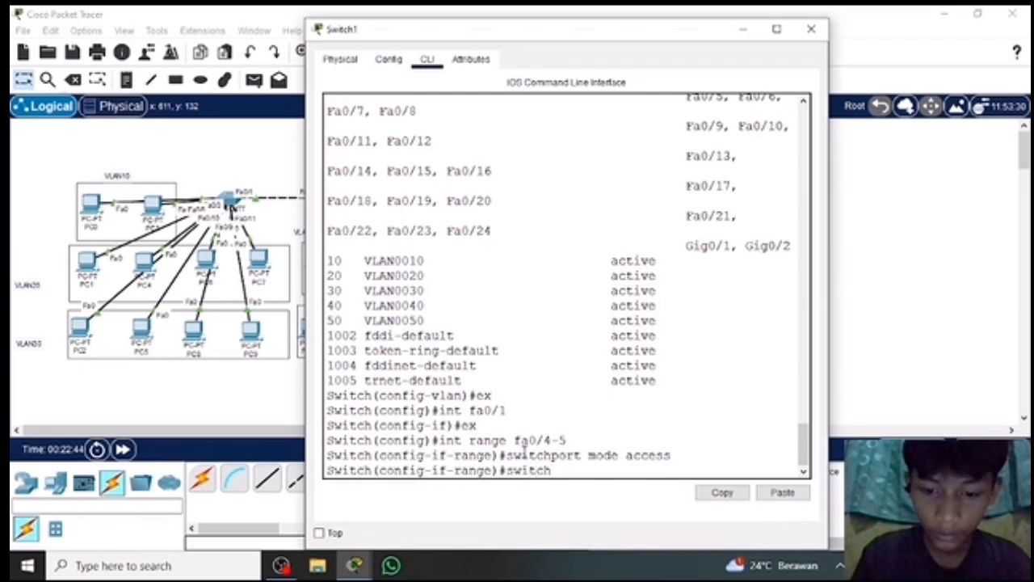
{"action": "type", "text": "po"}
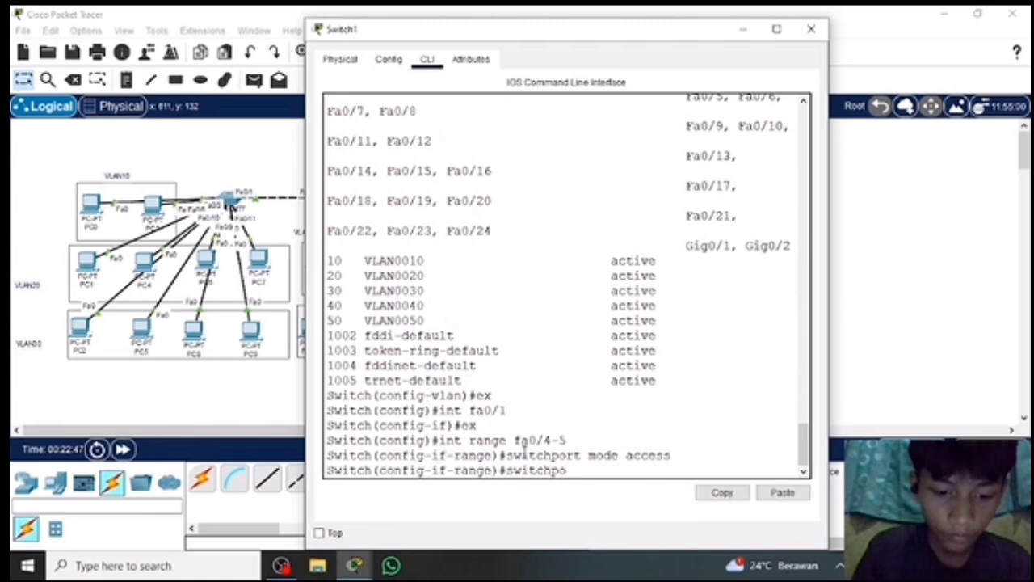
{"action": "type", "text": "rt access "}
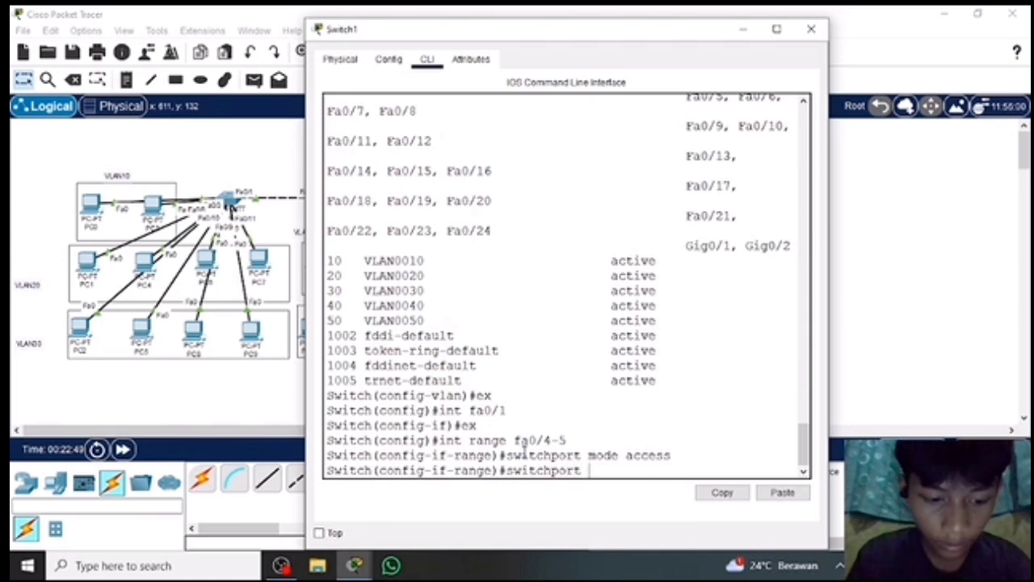
{"action": "type", "text": "v"}
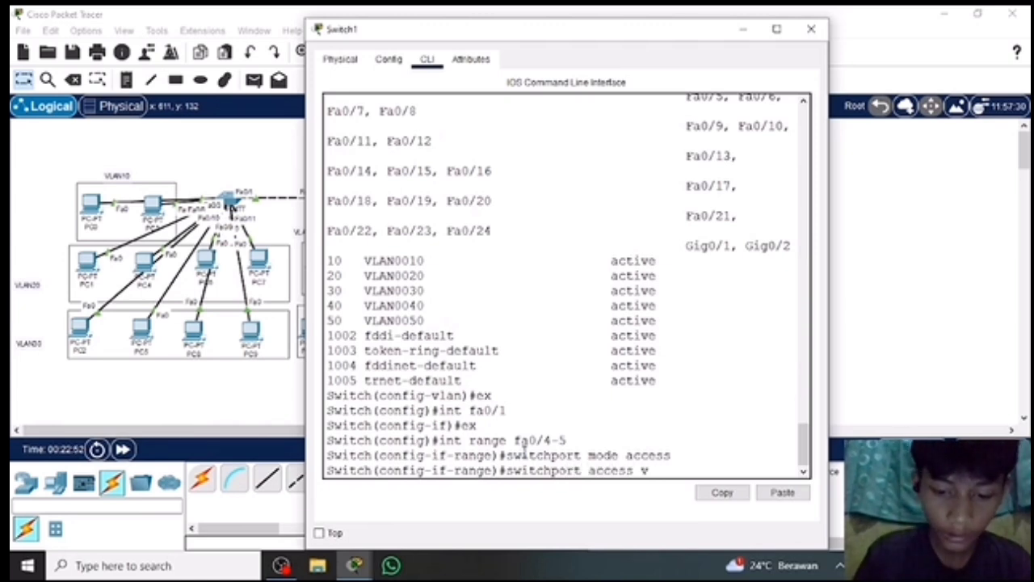
{"action": "type", "text": "lan "}
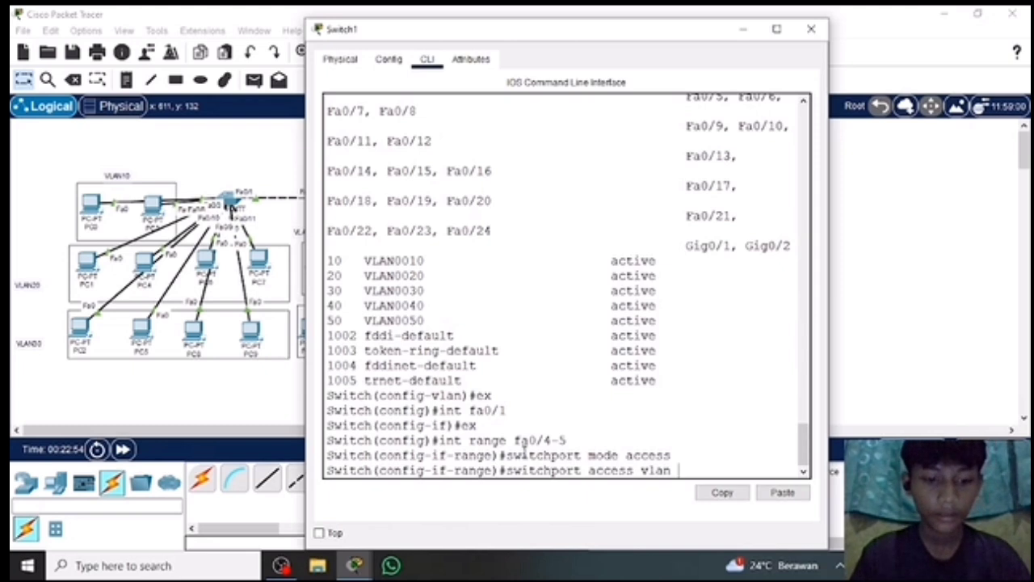
{"action": "type", "text": "40"}
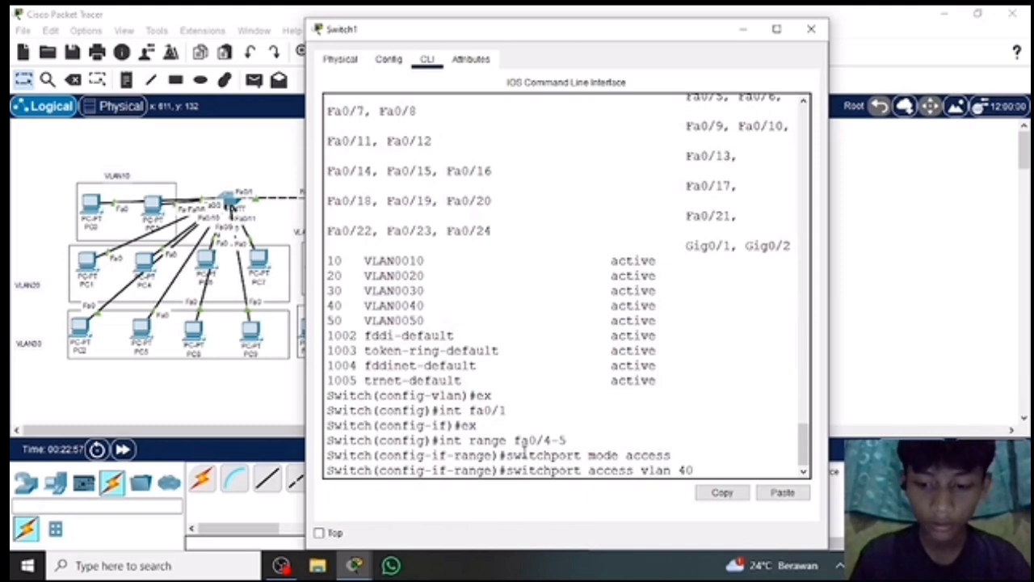
{"action": "key", "text": "Return"}
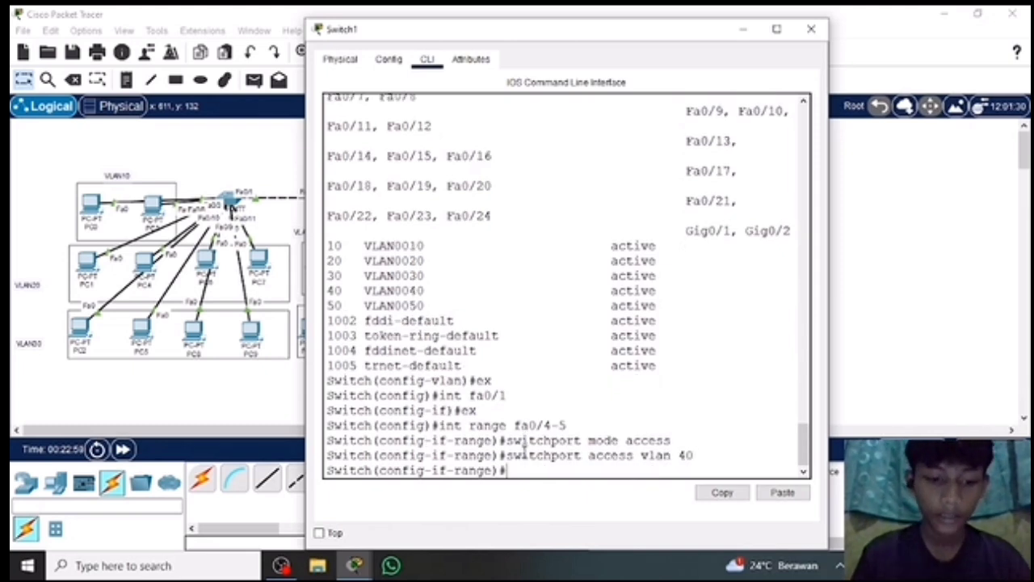
Leave the fa0/4-5 range with ex and enter configuration mode for interface range fa0/6-7 on Switch1.
{"action": "type", "text": "ex"}
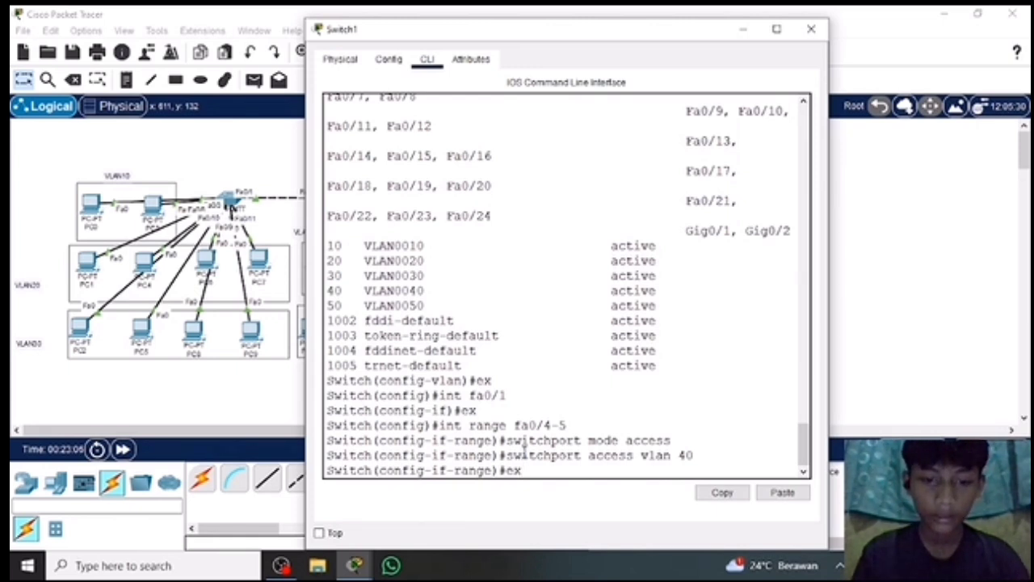
{"action": "type", "text": "in"}
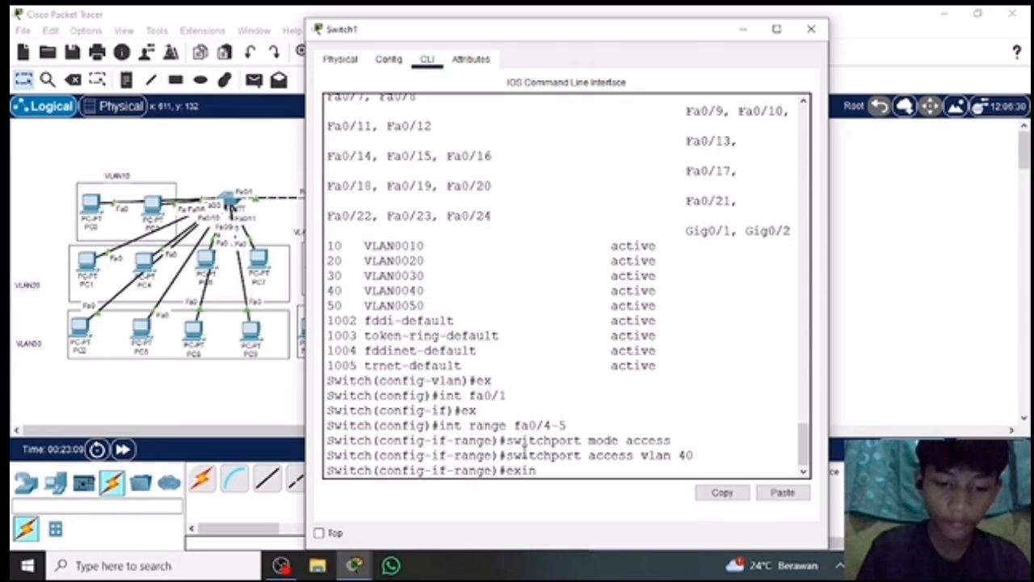
{"action": "type", "text": "t"}
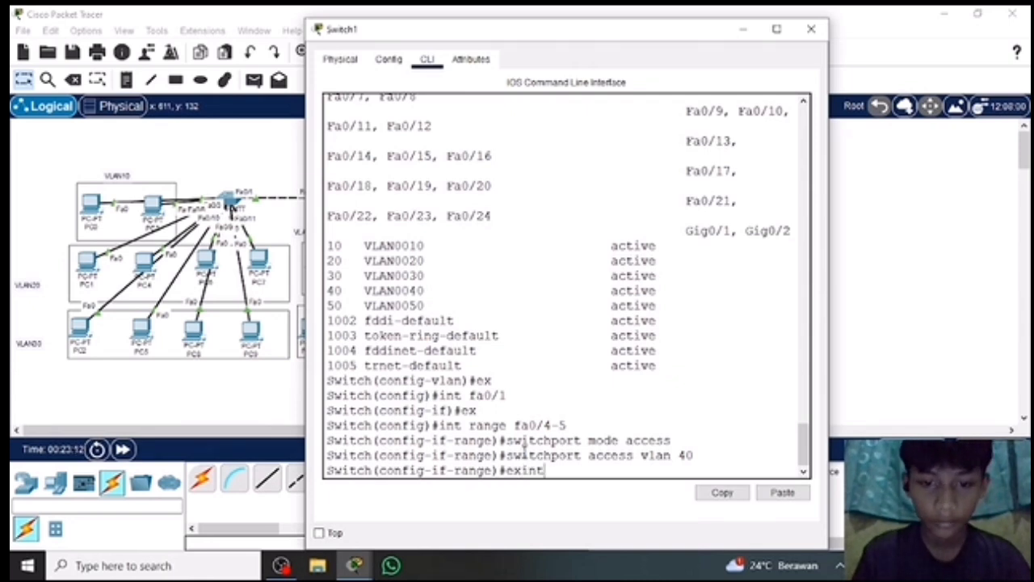
{"action": "key", "text": "BackSpace"}
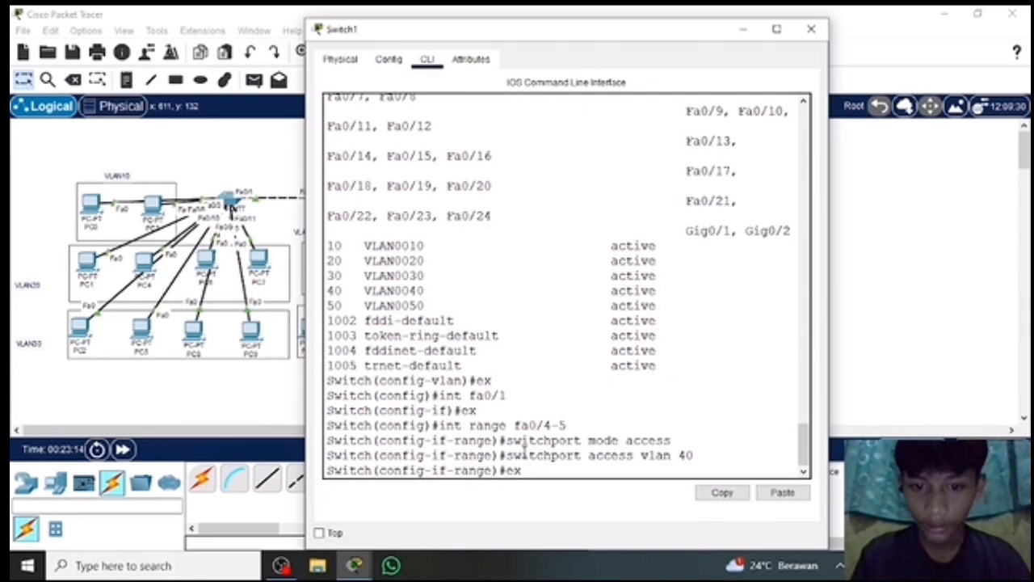
{"action": "key", "text": "Return"}
{"action": "type", "text": "int fa0/6-7"}
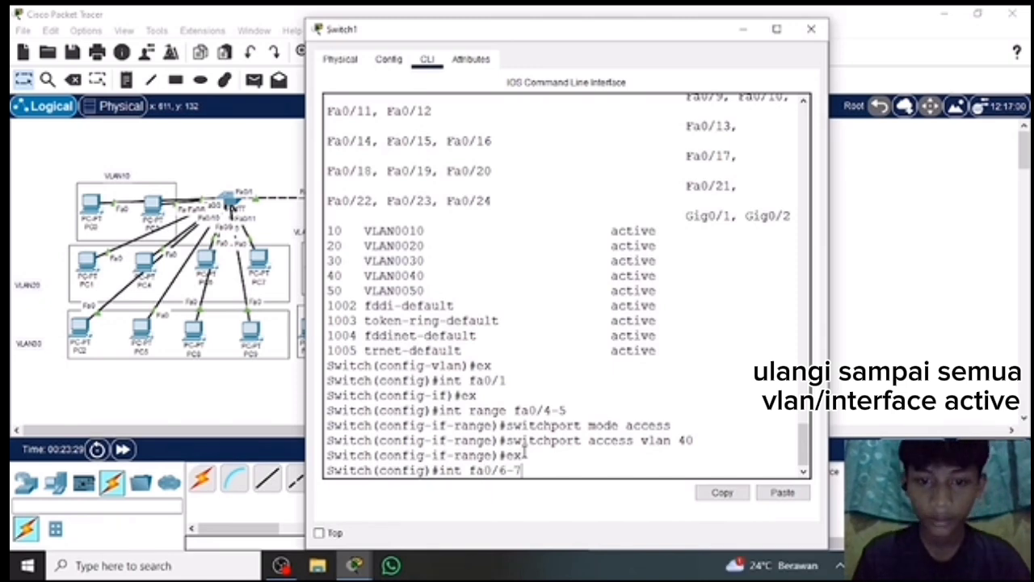
{"action": "key", "text": "Return"}
{"action": "type", "text": "int range fa0/6-7"}
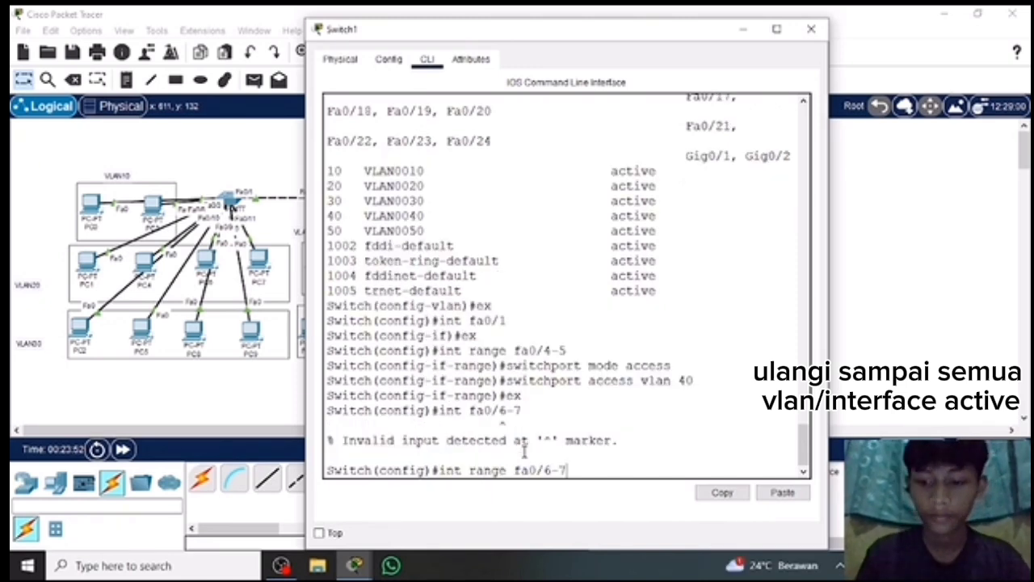
{"action": "key", "text": "Return"}
Set ports fa0/6-7 on Switch1 to access mode and assign them to VLAN 50.
{"action": "type", "text": "switchport modea access"}
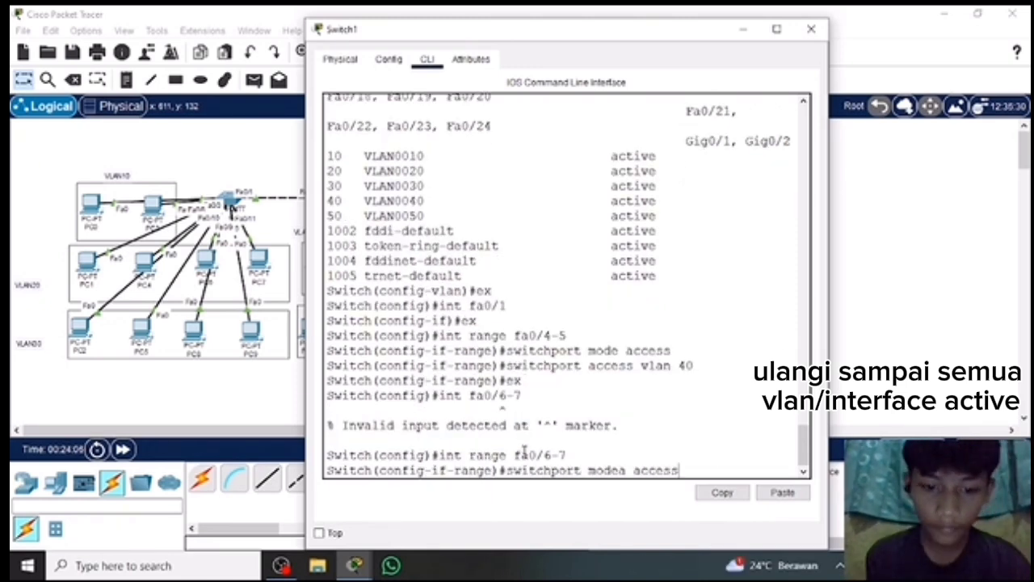
{"action": "key", "text": "Return"}
{"action": "type", "text": "switchport mode access"}
{"action": "key", "text": "Return"}
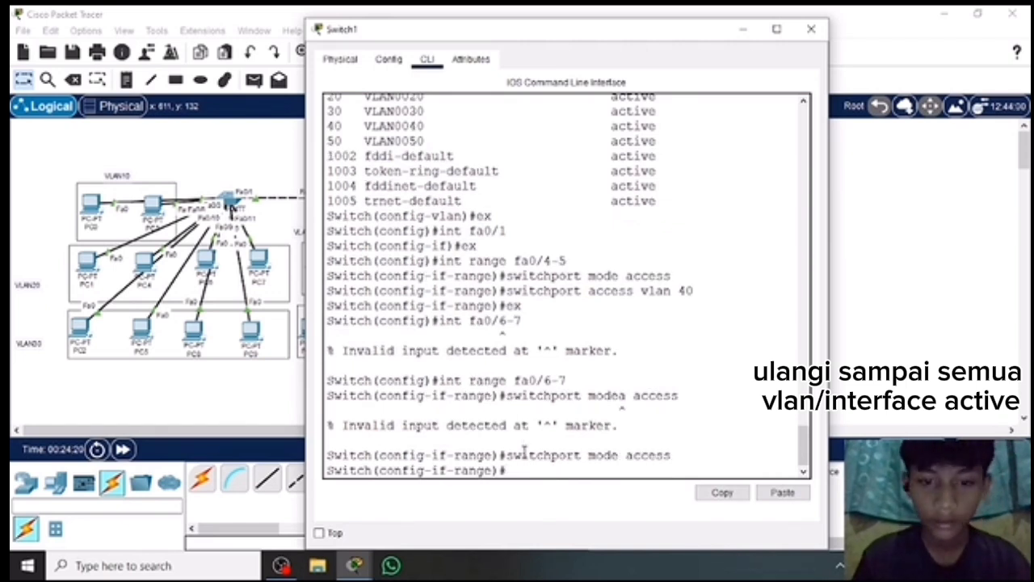
{"action": "type", "text": "switchport access vlan 50"}
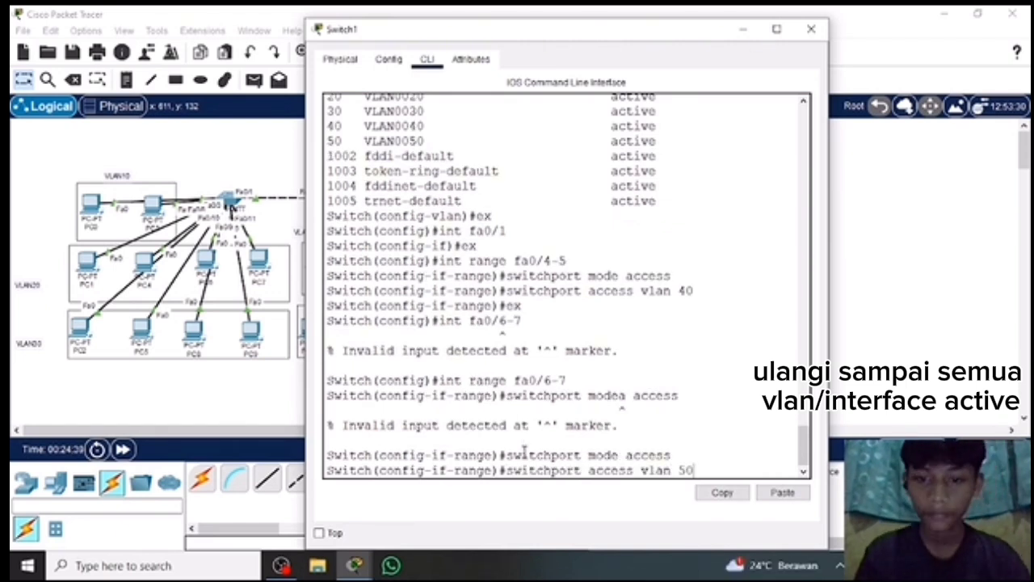
{"action": "key", "text": "Return"}
Return Switch1 to global configuration mode, display its VLANs with do show vlan brief, and close its window.
{"action": "type", "text": "ex"}
{"action": "key", "text": "Return"}
{"action": "type", "text": "do show vlan brief"}
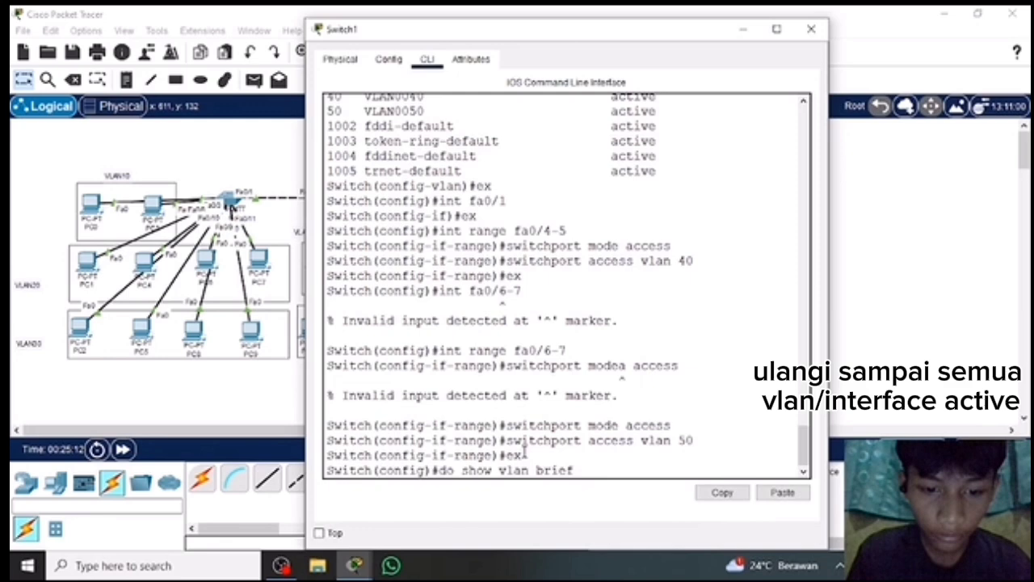
{"action": "key", "text": "Return"}
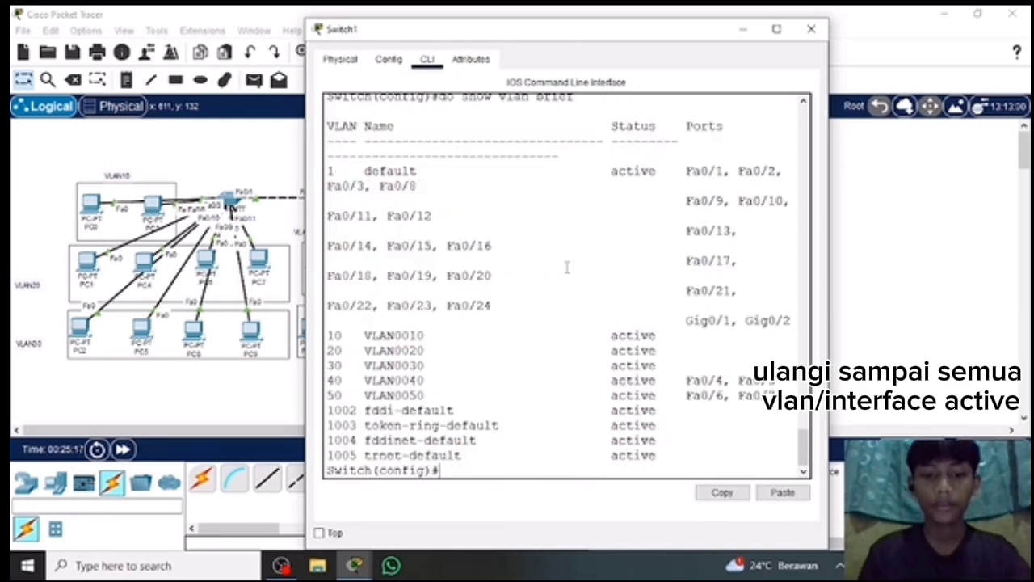
{"action": "left_click", "coordinate": [811, 28]}
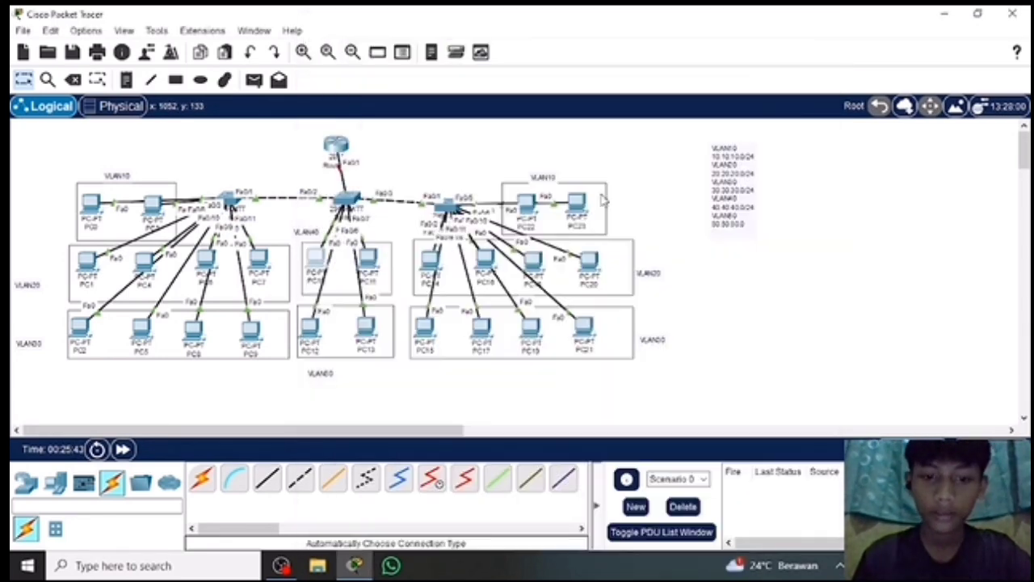
Reposition the router directly above Switch1 and shift the leftmost switch slightly, and reopen Switch1's command line.
{"action": "left_click_drag", "start_coordinate": [337, 150], "coordinate": [352, 144]}
{"action": "left_click_drag", "start_coordinate": [352, 144], "coordinate": [353, 143]}
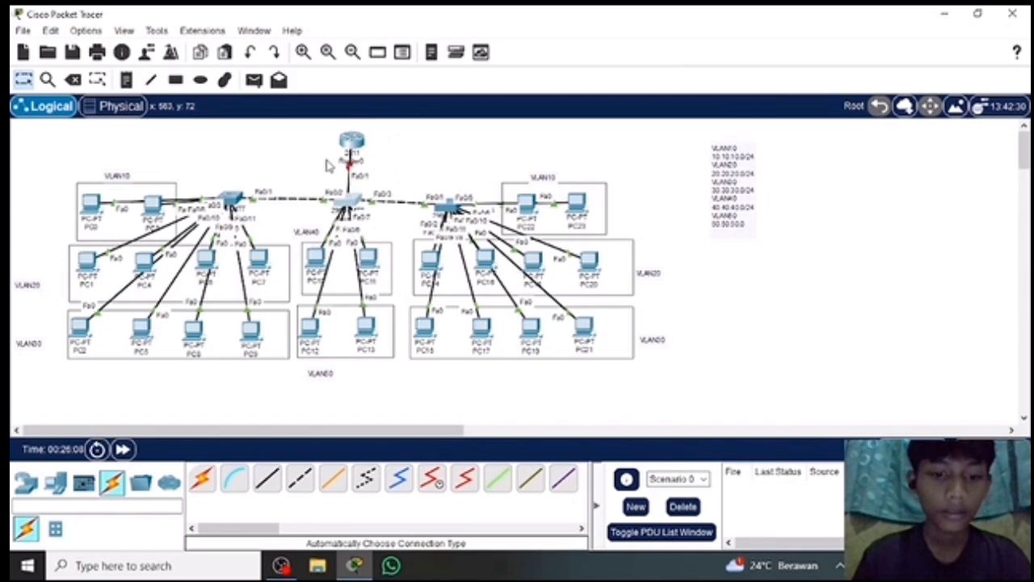
{"action": "mouse_move", "coordinate": [231, 199]}
{"action": "left_mouse_down"}
{"action": "mouse_move", "coordinate": [241, 220]}
{"action": "mouse_move", "coordinate": [241, 202]}
{"action": "left_mouse_up"}
{"action": "left_click", "coordinate": [356, 144]}
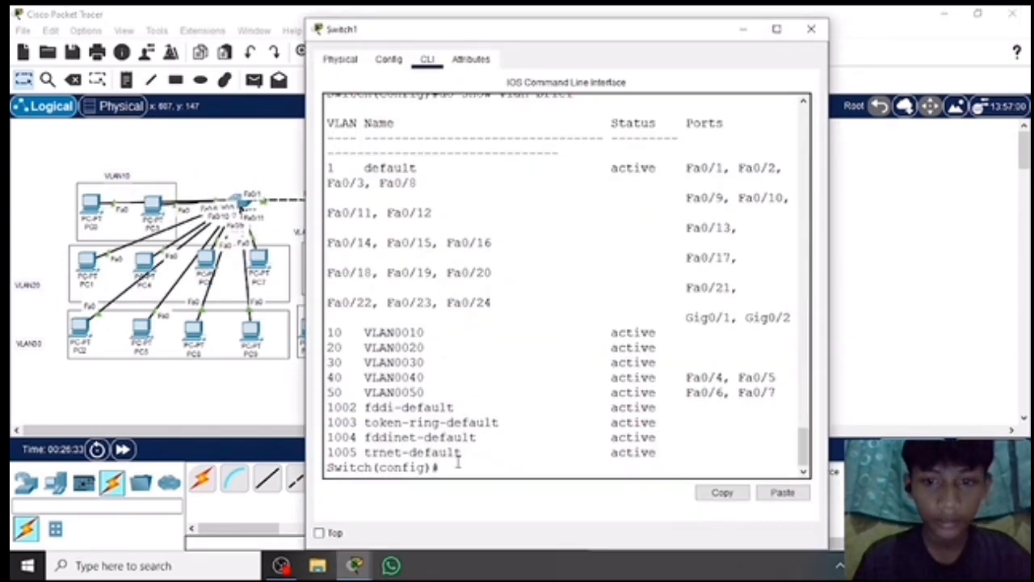
Try to enter interface range fa0/1-3 on Switch1 from privileged mode with int range fa0/1-3.
{"action": "key", "text": "Return"}
{"action": "type", "text": "int"}
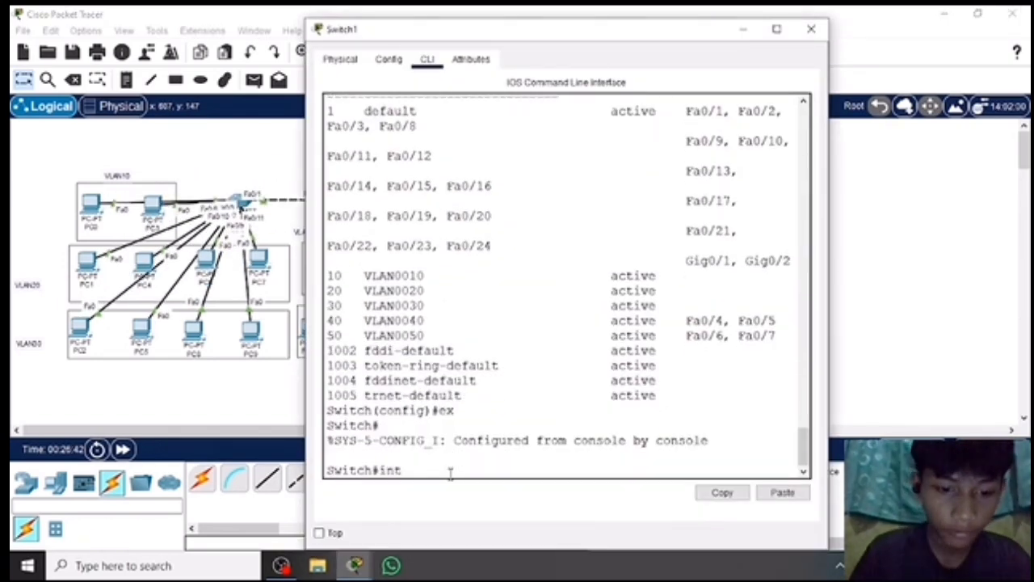
{"action": "type", "text": " range fa0/1-3"}
{"action": "key", "text": "Return"}
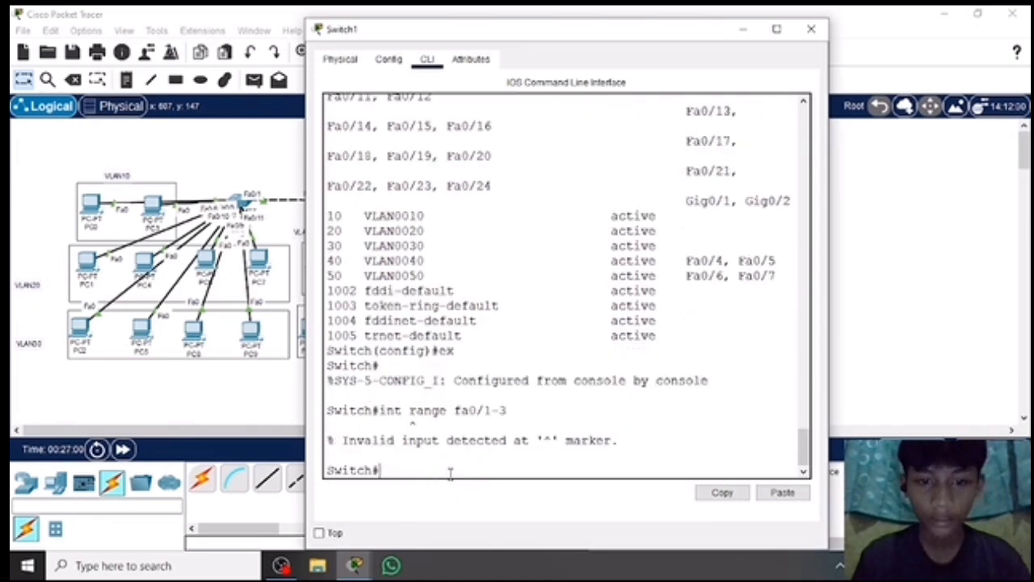
{"action": "type", "text": "int range fa0/1-3"}
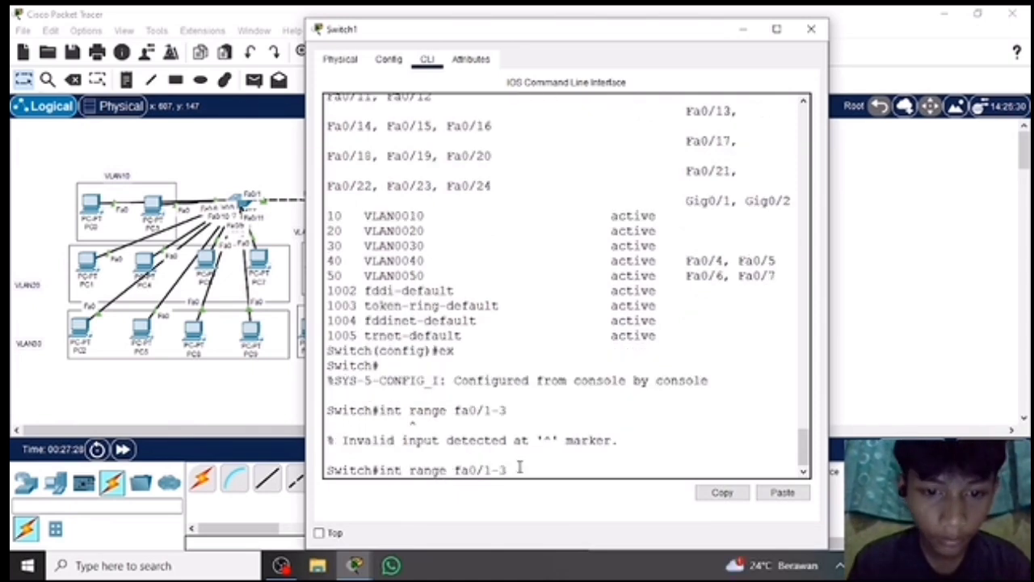
{"action": "key", "text": "Return"}
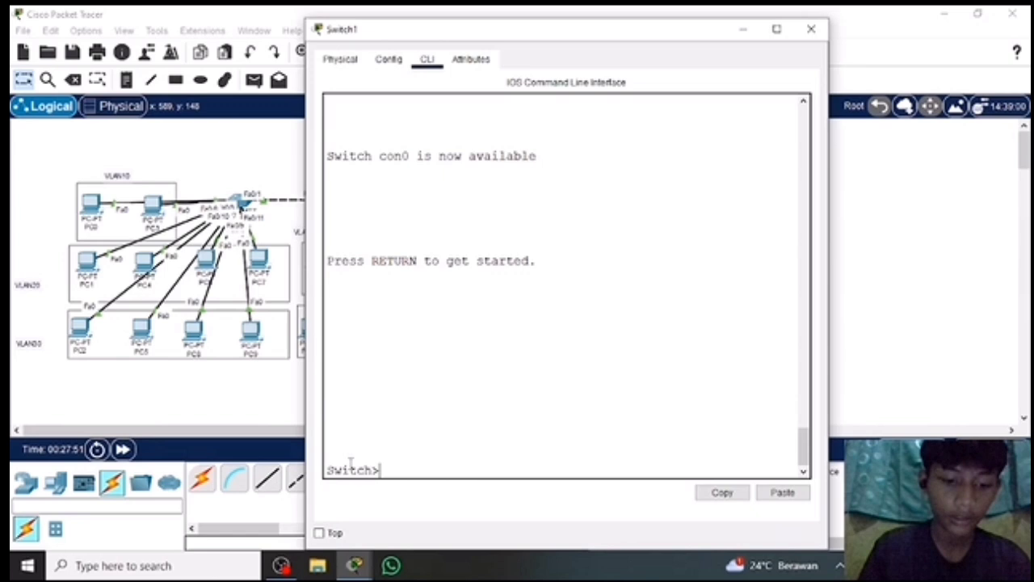
Try do show vlan brief from Switch1's user mode, and enter global configuration mode with en and conf t.
{"action": "type", "text": "do show vlan brief"}
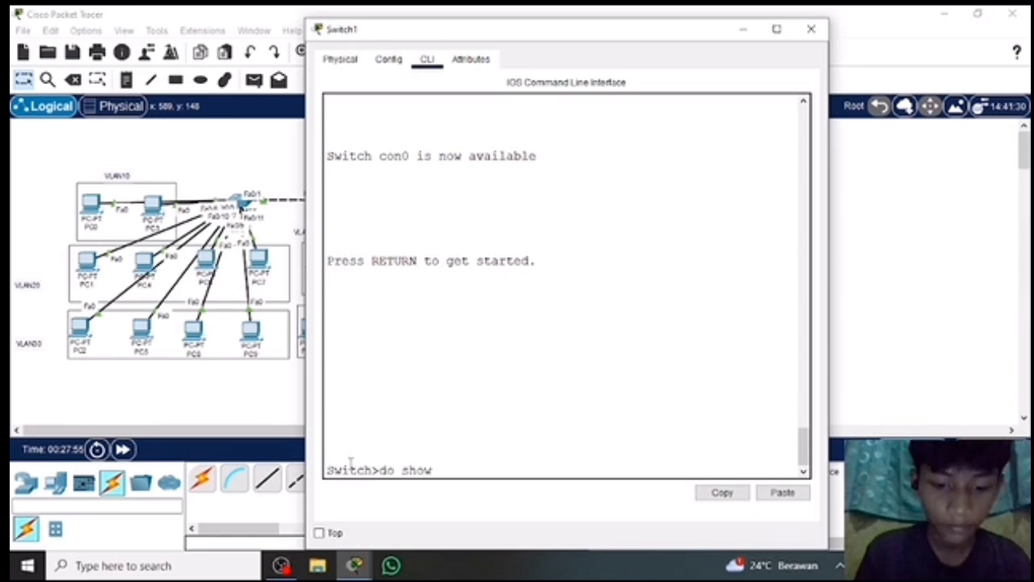
{"action": "key", "text": "Return"}
{"action": "type", "text": "en"}
{"action": "key", "text": "Return"}
{"action": "type", "text": "conf t"}
Display Switch1's VLANs and port assignments with do show vlan brief, and leave global configuration mode with ex.
{"action": "key", "text": "Return"}
{"action": "type", "text": "do show valan brief"}
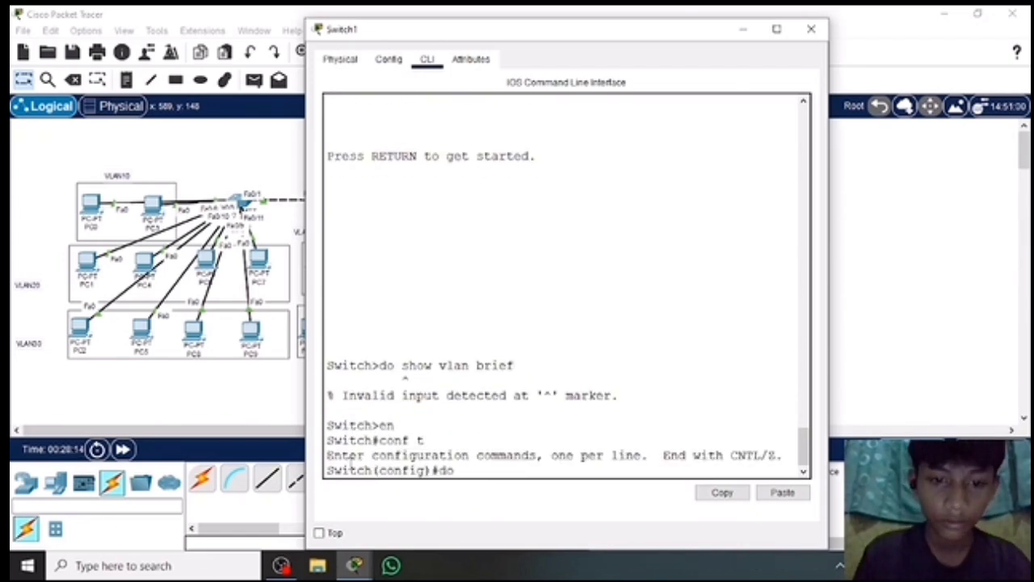
{"action": "key", "text": "BackSpace"}
{"action": "key", "text": "BackSpace"}
{"action": "key", "text": "BackSpace"}
{"action": "type", "text": "lan brief"}
{"action": "key", "text": "Return"}
{"action": "type", "text": "ex"}
{"action": "key", "text": "Return"}
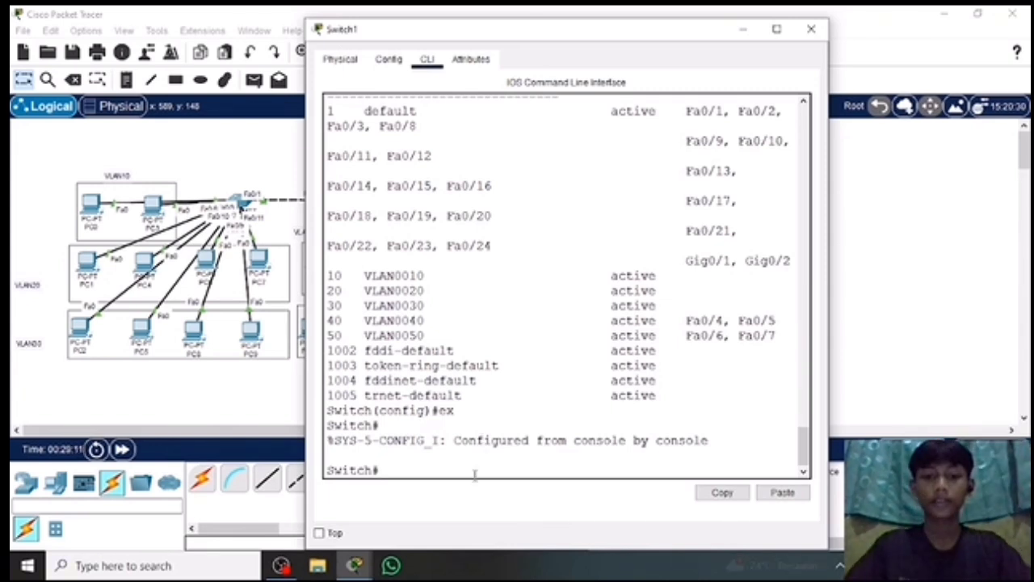
Enter global configuration mode on Switch1, set ports fa0/1-3 to trunk mode, and leave the interface range.
{"action": "type", "text": "en"}
{"action": "key", "text": "Return"}
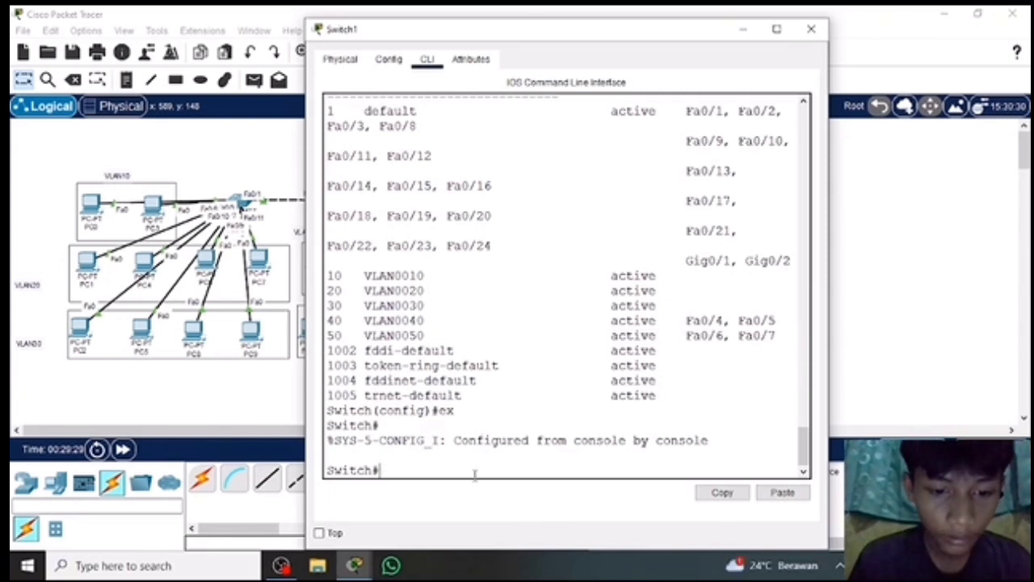
{"action": "type", "text": "conf t"}
{"action": "key", "text": "Return"}
{"action": "type", "text": "int range fa0/1-3"}
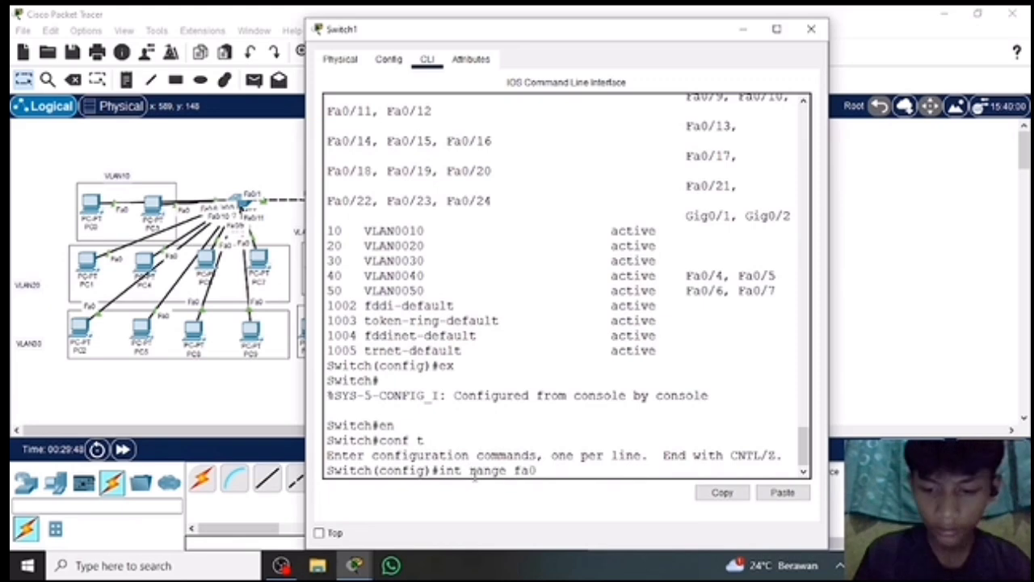
{"action": "key", "text": "Return"}
{"action": "type", "text": "switchport "}
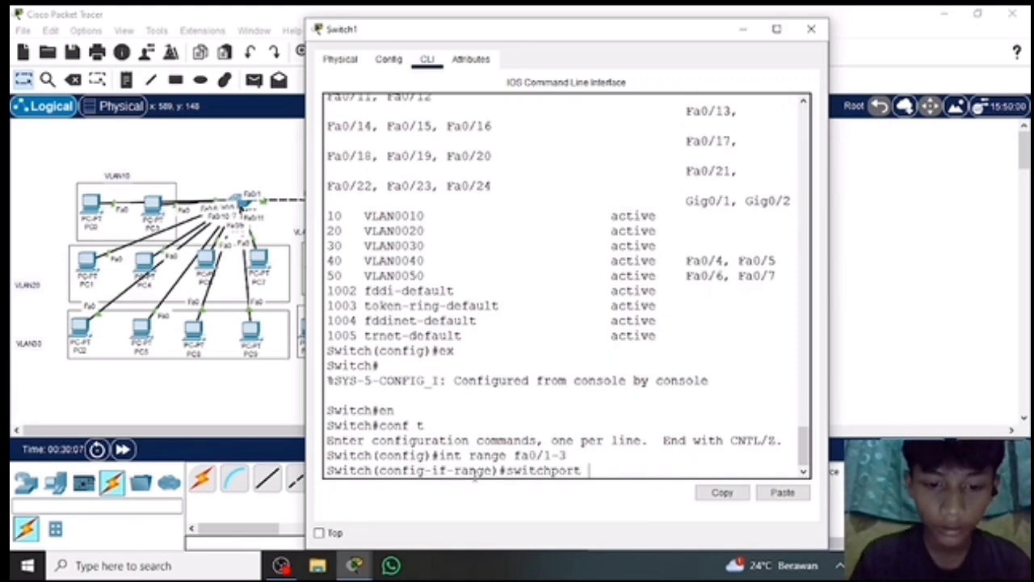
{"action": "type", "text": "mode trunk"}
{"action": "key", "text": "Return"}
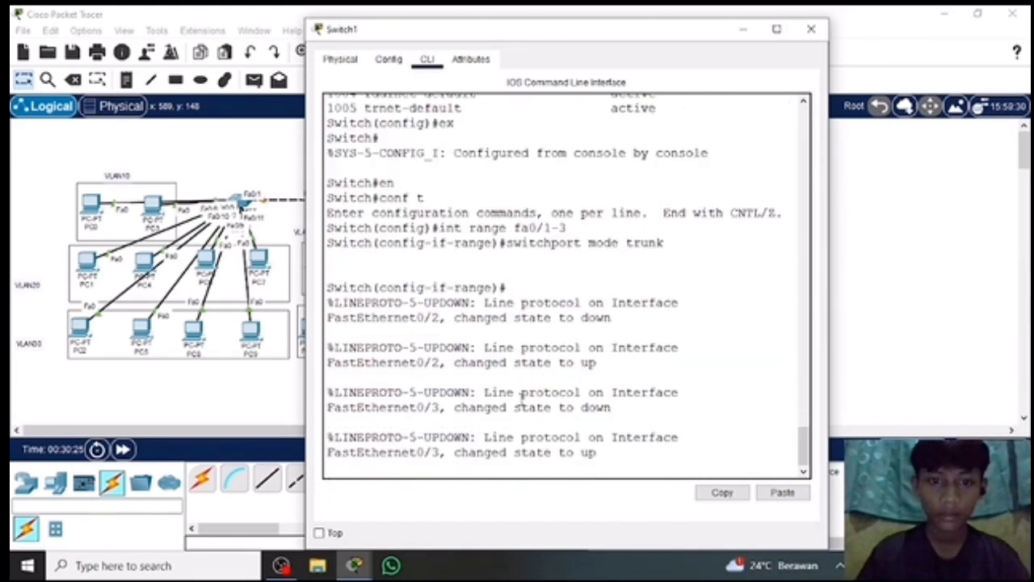
{"action": "key", "text": "Return"}
{"action": "type", "text": "ex"}
{"action": "key", "text": "Return"}
Display Switch1's trunk interfaces with do show int trunk.
{"action": "type", "text": "int"}
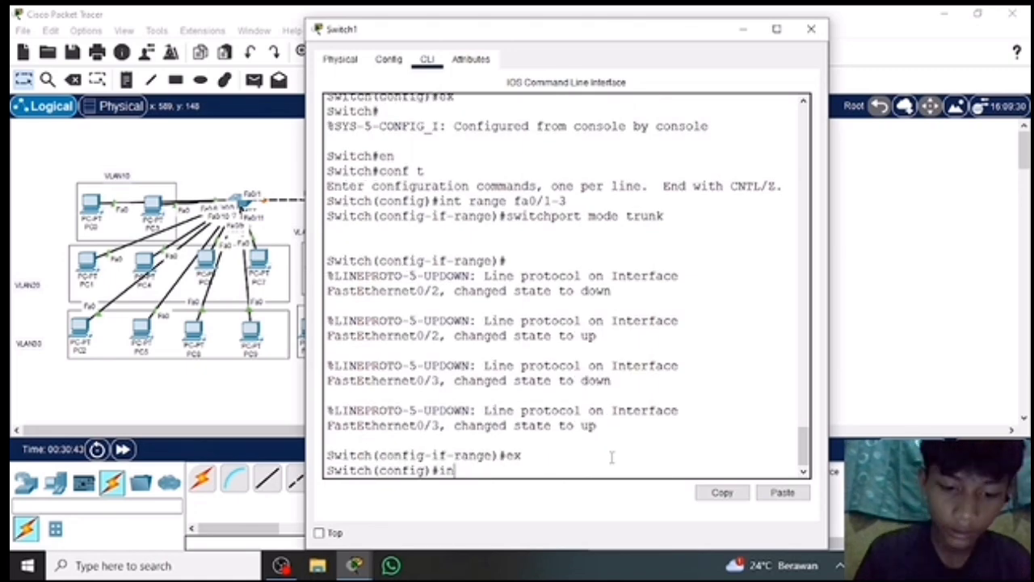
{"action": "key", "text": "BackSpace"}
{"action": "key", "text": "BackSpace"}
{"action": "key", "text": "BackSpace"}
{"action": "key", "text": "BackSpace"}
{"action": "type", "text": "do show int trunk"}
{"action": "key", "text": "Return"}
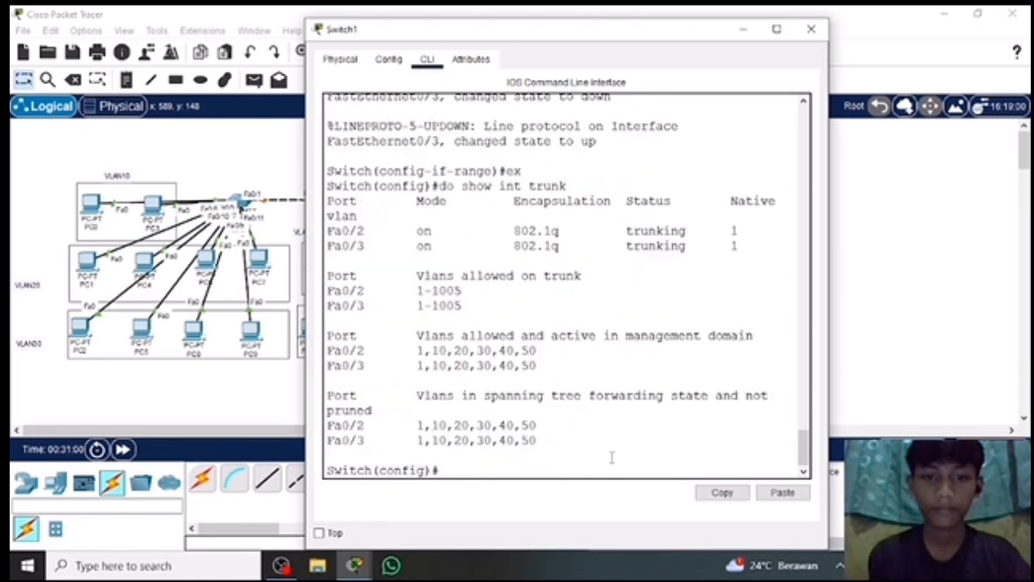
{"action": "scroll", "coordinate": [602, 459], "scroll_direction": "up", "scroll_amount": 2}
{"action": "scroll", "coordinate": [590, 461], "scroll_direction": "down", "scroll_amount": 2}
Leave Switch1's global configuration mode and try int fa0/1 from privileged mode.
{"action": "type", "text": "ex"}
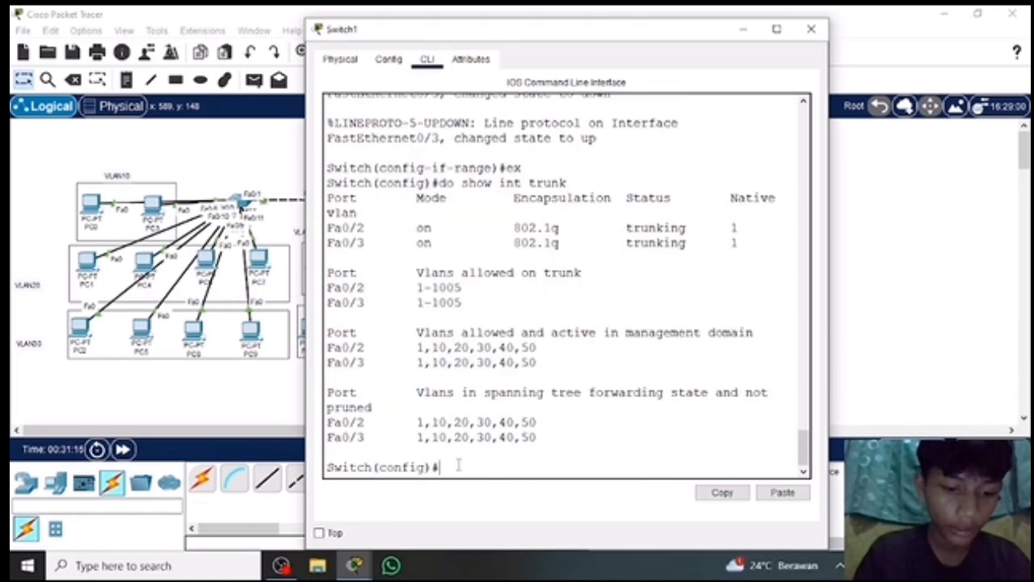
{"action": "key", "text": "Return"}
{"action": "key", "text": "Return"}
{"action": "type", "text": "int fa0/1"}
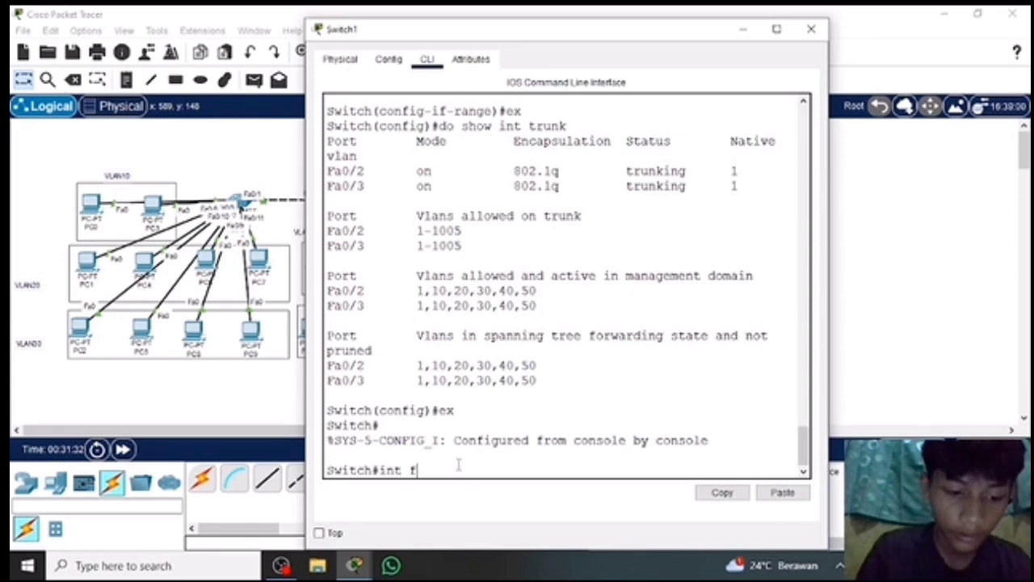
Re-enter global configuration mode, set Switch1's fa0/1 port to trunk mode, and list the trunk interfaces with do show int trunk.
{"action": "key", "text": "Return"}
{"action": "type", "text": "en"}
{"action": "key", "text": "Return"}
{"action": "type", "text": "conf t"}
{"action": "key", "text": "Return"}
{"action": "type", "text": "int fa0/1"}
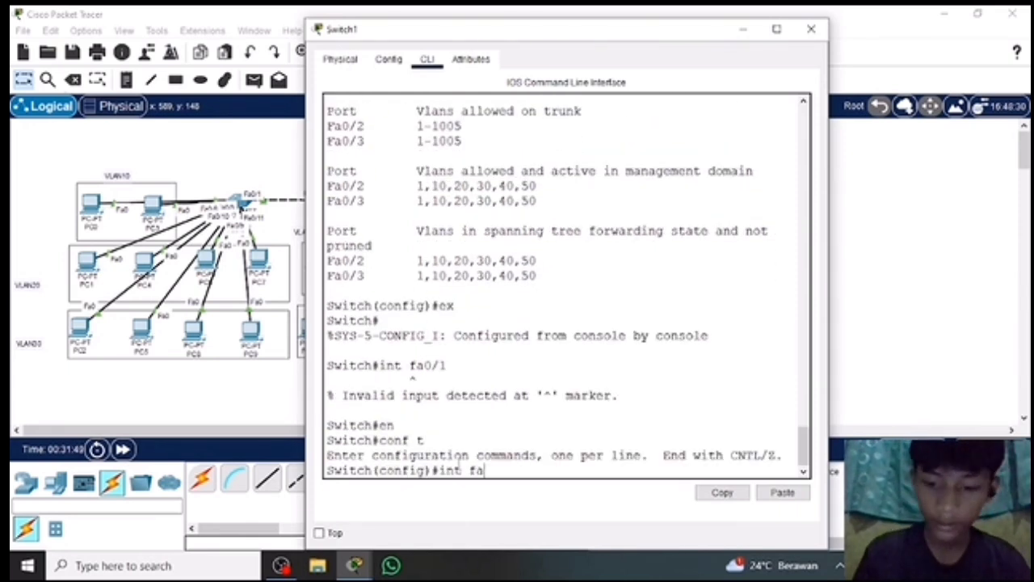
{"action": "key", "text": "Return"}
{"action": "type", "text": "switchport mode trunk"}
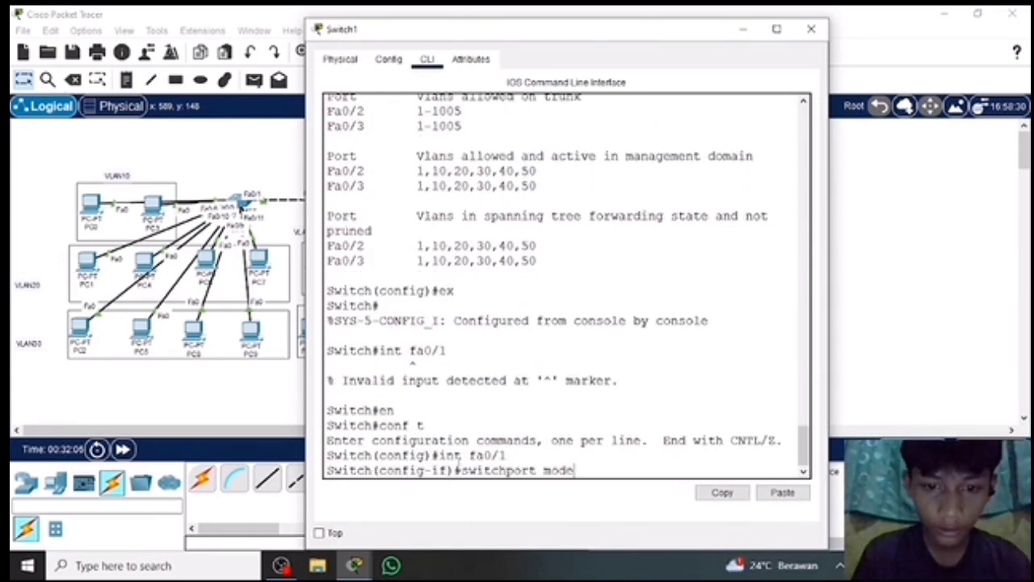
{"action": "key", "text": "Return"}
{"action": "type", "text": "do show int trunk"}
{"action": "key", "text": "Return"}
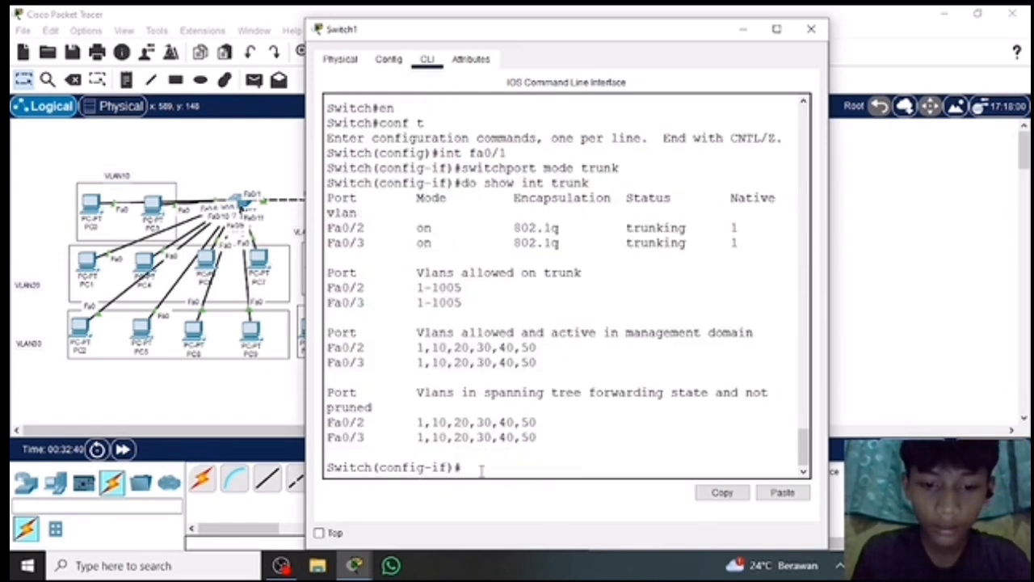
Select interface range fa0/2-3 on Switch1 and set those ports to access mode.
{"action": "type", "text": "int range fa0/2-3"}
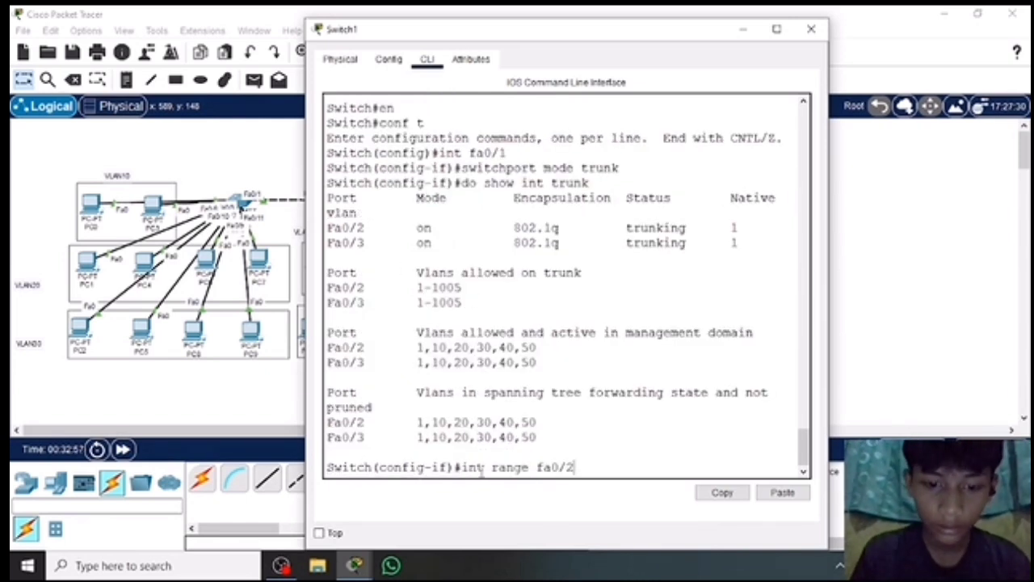
{"action": "key", "text": "Return"}
{"action": "type", "text": "switchort mode access"}
{"action": "key", "text": "Return"}
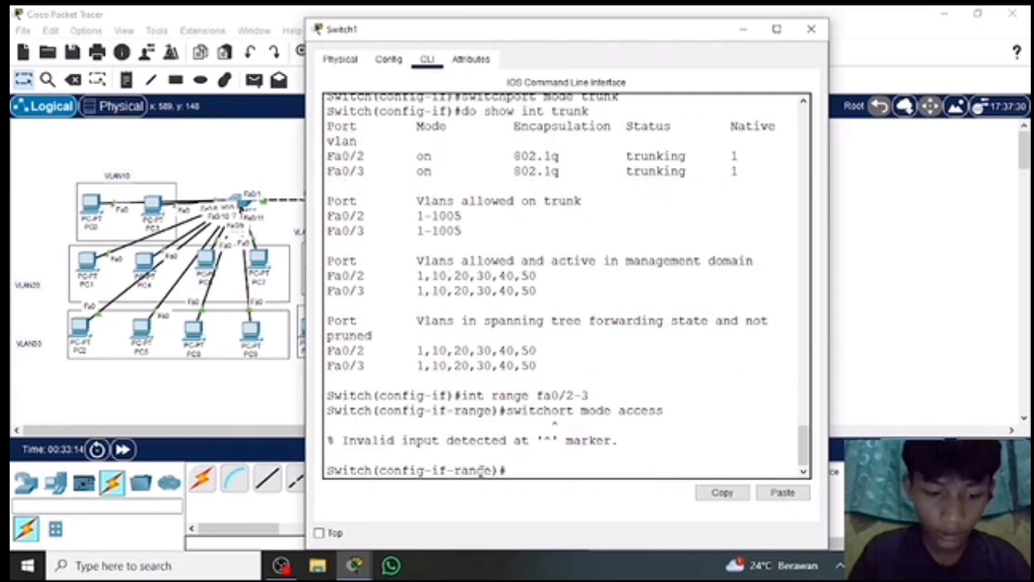
{"action": "type", "text": "switchport mode access"}
{"action": "key", "text": "Return"}
{"action": "key", "text": "Return"}
Assign Switch1's ports fa0/2-3 to VLAN 10 with switchport access vlan 10, and exit the interface range.
{"action": "type", "text": "switchport"}
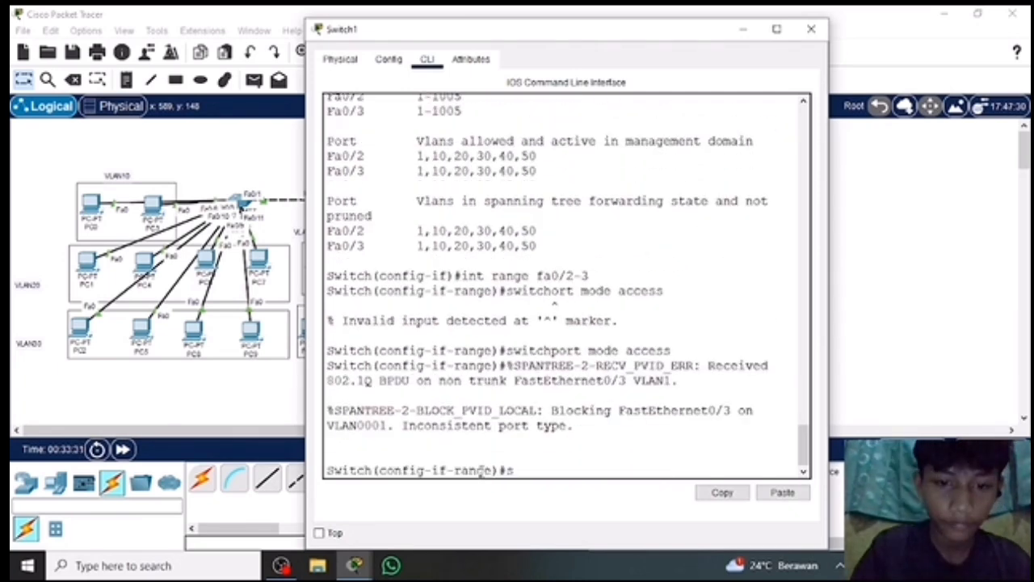
{"action": "type", "text": "vla"}
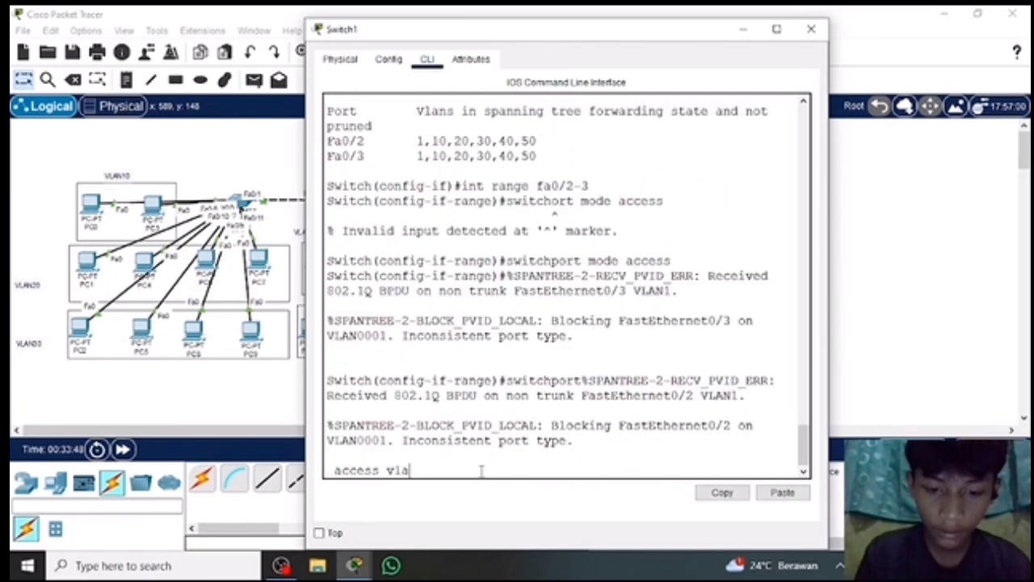
{"action": "key", "text": "BackSpace"}
{"action": "key", "text": "BackSpace"}
{"action": "key", "text": "BackSpace"}
{"action": "key", "text": "BackSpace"}
{"action": "key", "text": "BackSpace"}
{"action": "key", "text": "BackSpace"}
{"action": "key", "text": "BackSpace"}
{"action": "key", "text": "BackSpace"}
{"action": "key", "text": "BackSpace"}
{"action": "key", "text": "BackSpace"}
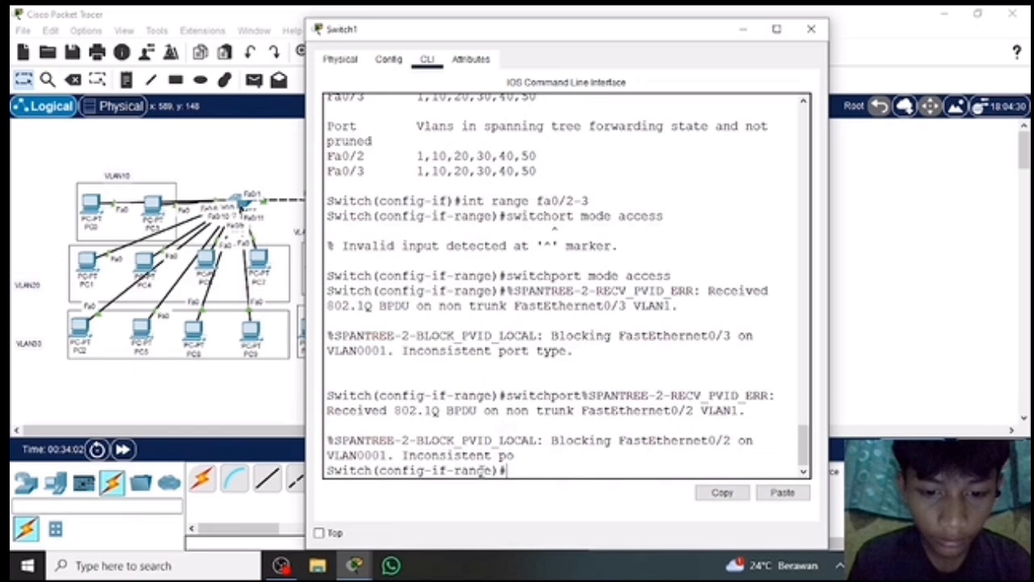
{"action": "type", "text": "switchport mode access"}
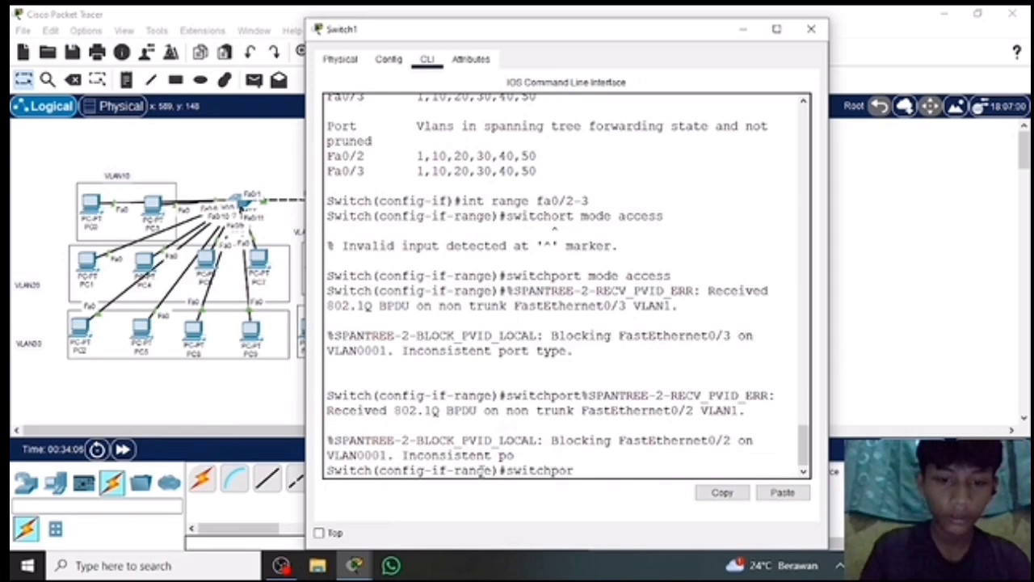
{"action": "key", "text": "BackSpace"}
{"action": "key", "text": "BackSpace"}
{"action": "key", "text": "BackSpace"}
{"action": "key", "text": "BackSpace"}
{"action": "key", "text": "BackSpace"}
{"action": "key", "text": "BackSpace"}
{"action": "key", "text": "BackSpace"}
{"action": "key", "text": "BackSpace"}
{"action": "key", "text": "BackSpace"}
{"action": "key", "text": "BackSpace"}
{"action": "key", "text": "BackSpace"}
{"action": "key", "text": "BackSpace"}
{"action": "key", "text": "BackSpace"}
{"action": "type", "text": "t access vlan 10"}
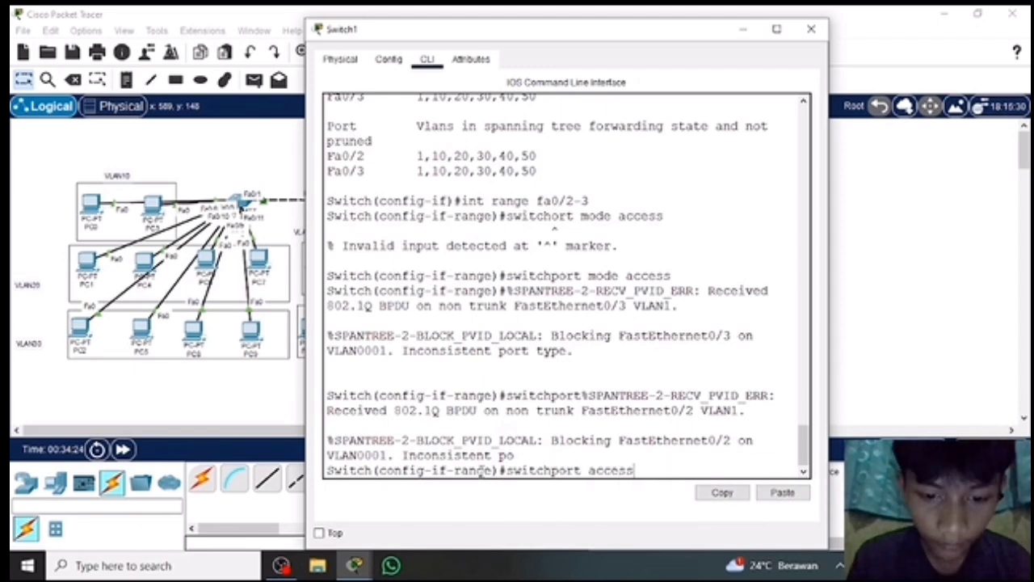
{"action": "key", "text": "Return"}
{"action": "type", "text": "ex"}
Set Switch1's ports fa0/4-6 to access mode in VLAN 20 and exit the interface range.
{"action": "key", "text": "Return"}
{"action": "type", "text": "int 0/4-8"}
{"action": "key", "text": "Return"}
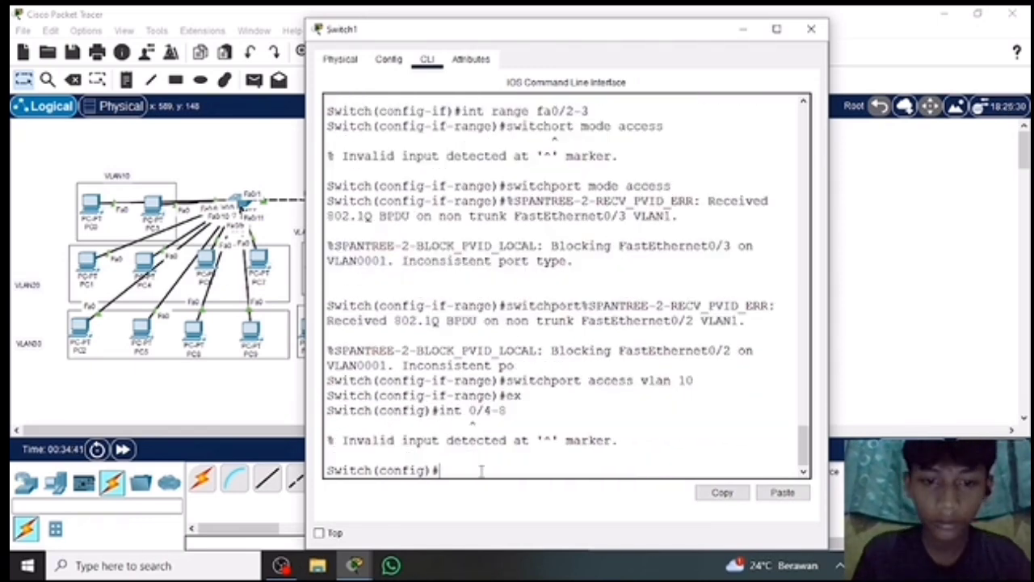
{"action": "type", "text": "int range fa0/4-6"}
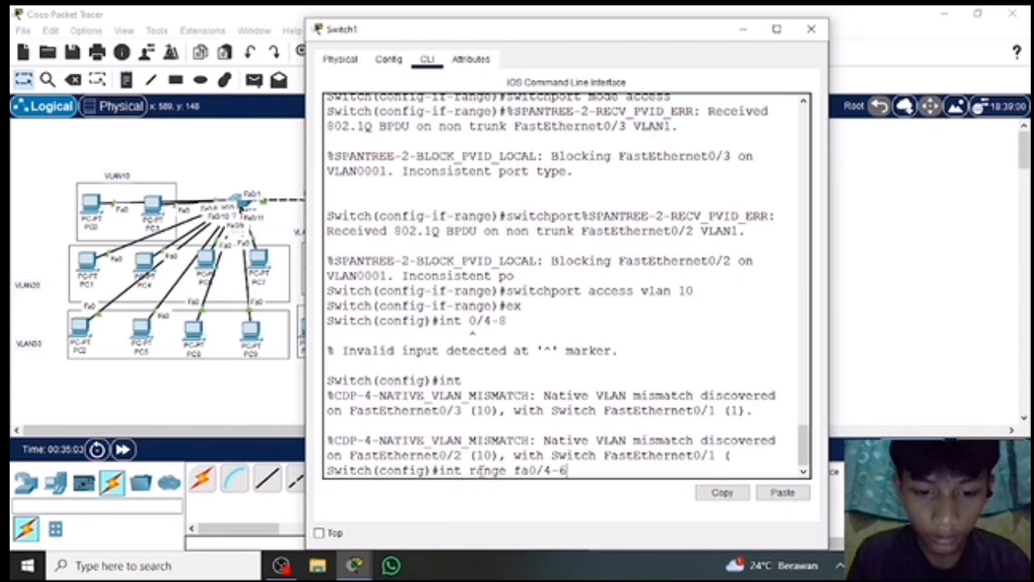
{"action": "key", "text": "Return"}
{"action": "type", "text": "switchport mode access"}
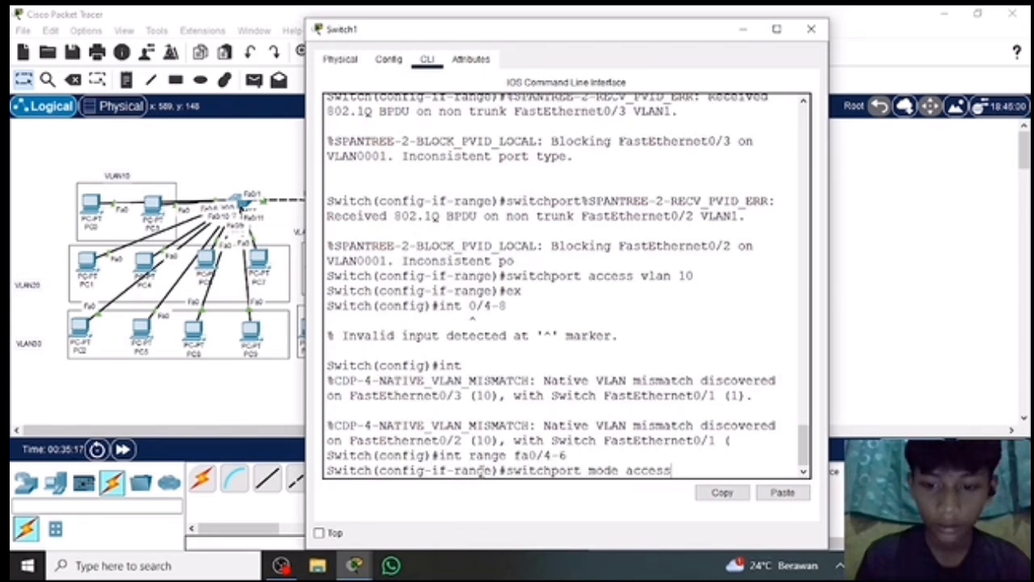
{"action": "key", "text": "Return"}
{"action": "type", "text": "switchport access vlan 20"}
{"action": "key", "text": "Return"}
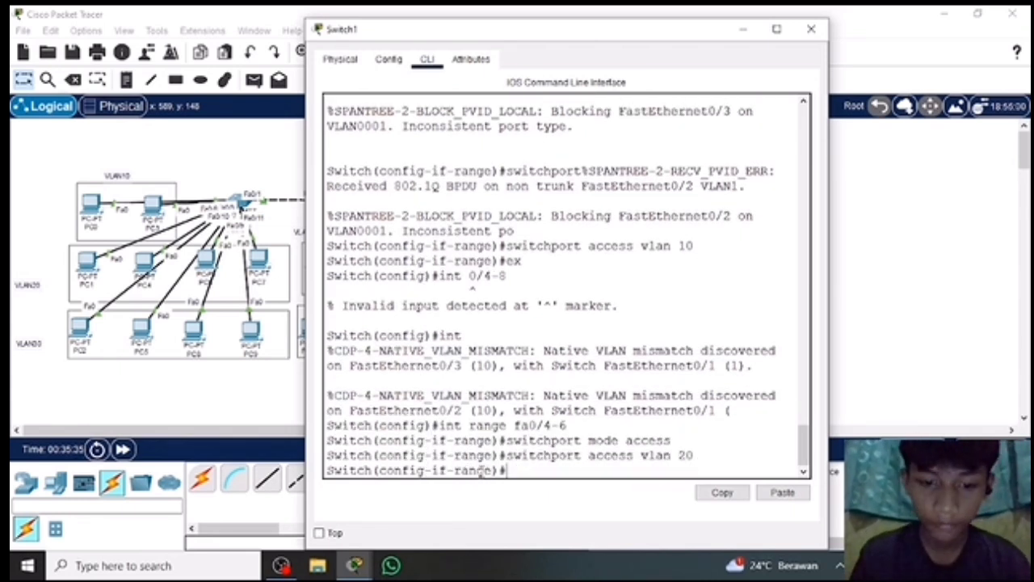
{"action": "type", "text": "ex"}
{"action": "key", "text": "Return"}
Set Switch1's ports fa0/4-7 to access mode in VLAN 20 and exit the interface range.
{"action": "type", "text": "int range fa0/"}
{"action": "key", "text": "Return"}
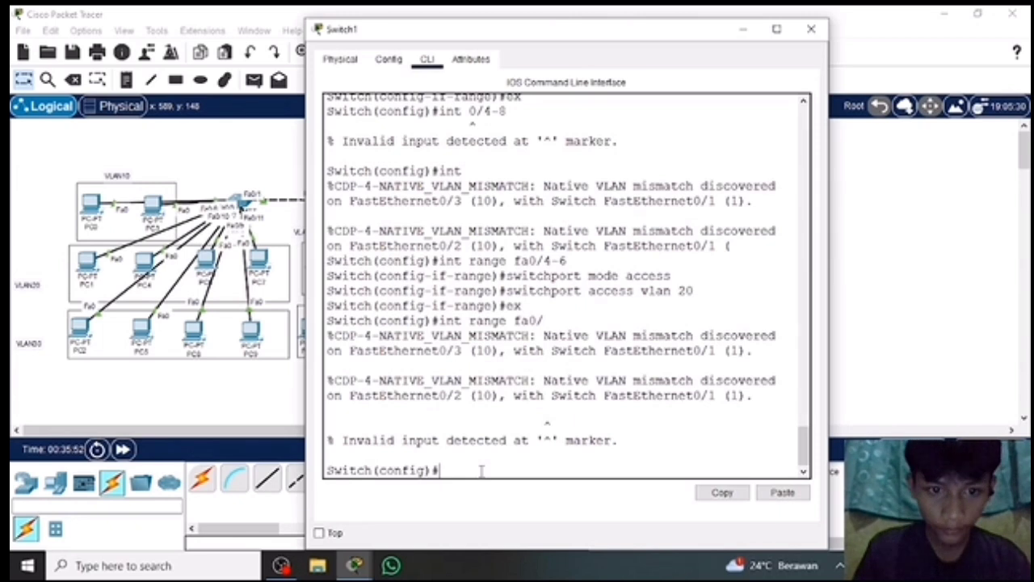
{"action": "type", "text": "int "}
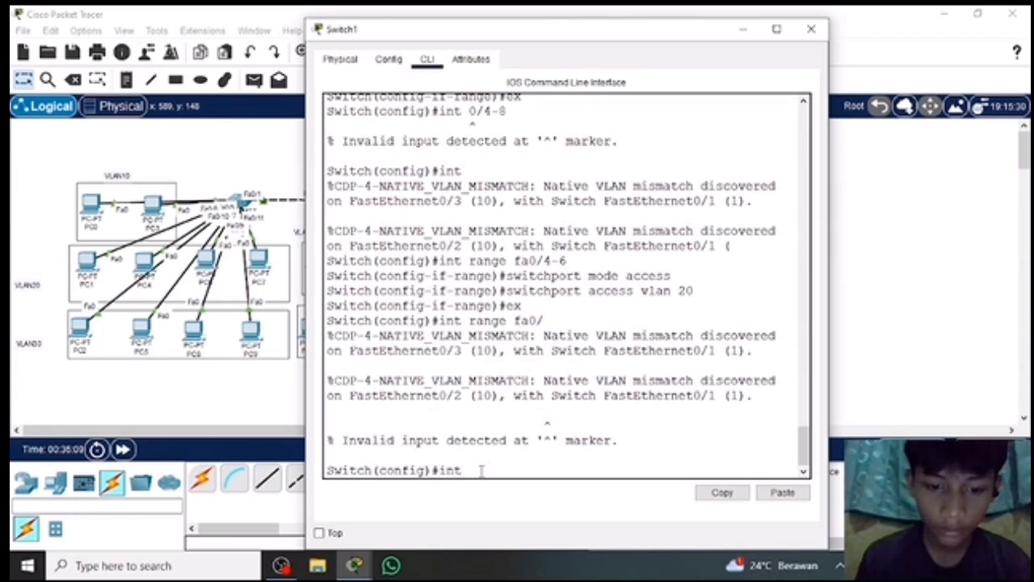
{"action": "type", "text": "range fa0/4-7"}
{"action": "key", "text": "Return"}
{"action": "type", "text": "switchport"}
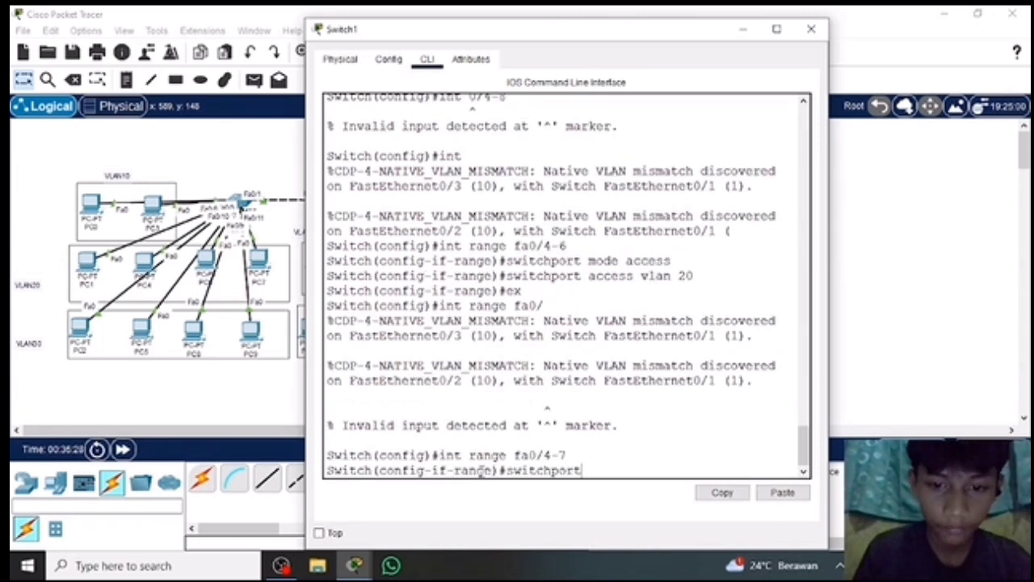
{"action": "type", "text": " mode access"}
{"action": "key", "text": "Return"}
{"action": "type", "text": "switchport access vlan 20"}
{"action": "key", "text": "Return"}
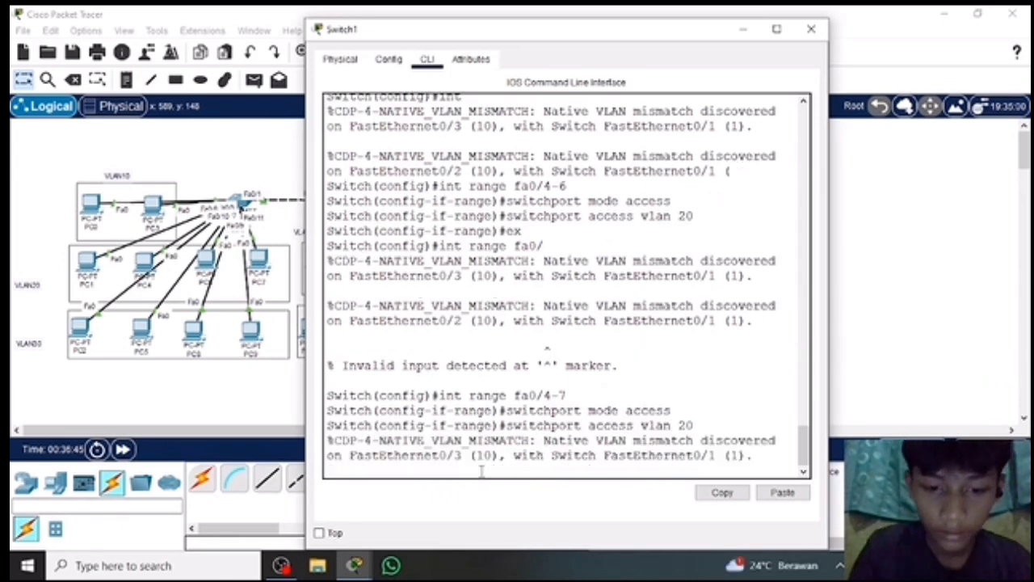
{"action": "type", "text": "ex"}
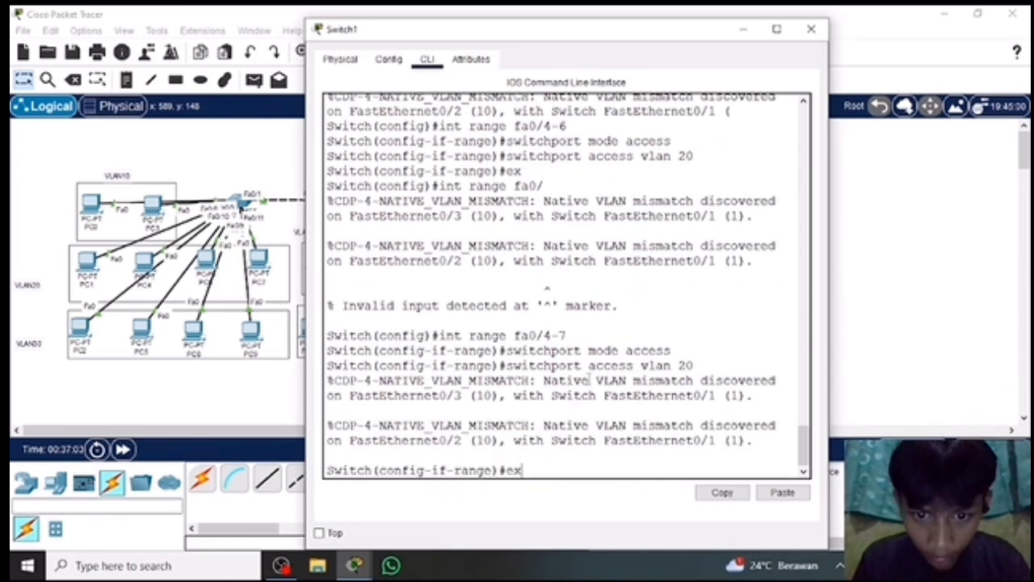
{"action": "key", "text": "Return"}
Set Switch1's ports fa0/8-11 to access mode in VLAN 30 and exit the interface range.
{"action": "type", "text": "int range fa0/8-11"}
{"action": "key", "text": "Return"}
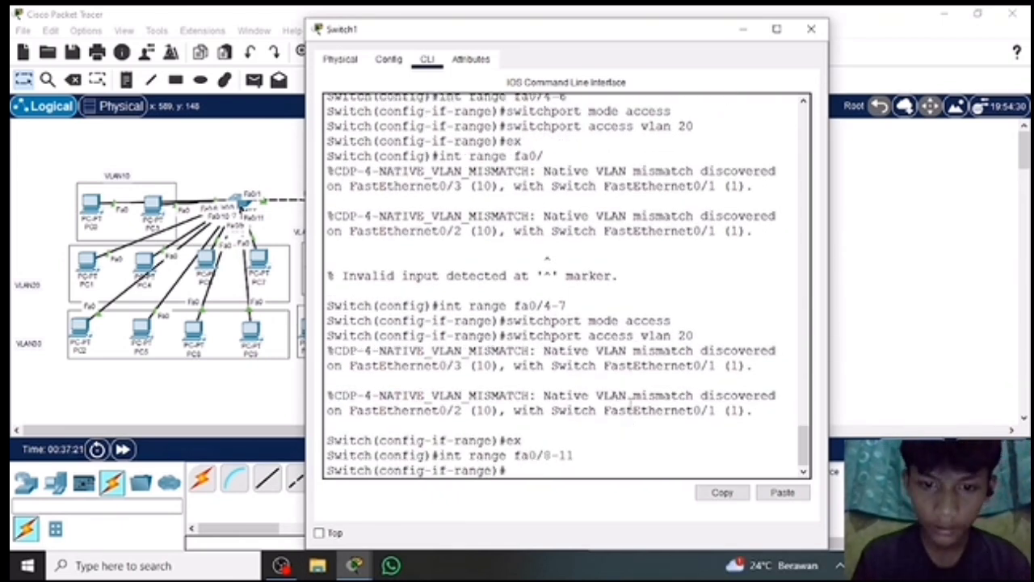
{"action": "type", "text": "switchport mode access"}
{"action": "key", "text": "Return"}
{"action": "type", "text": "switchport access valan"}
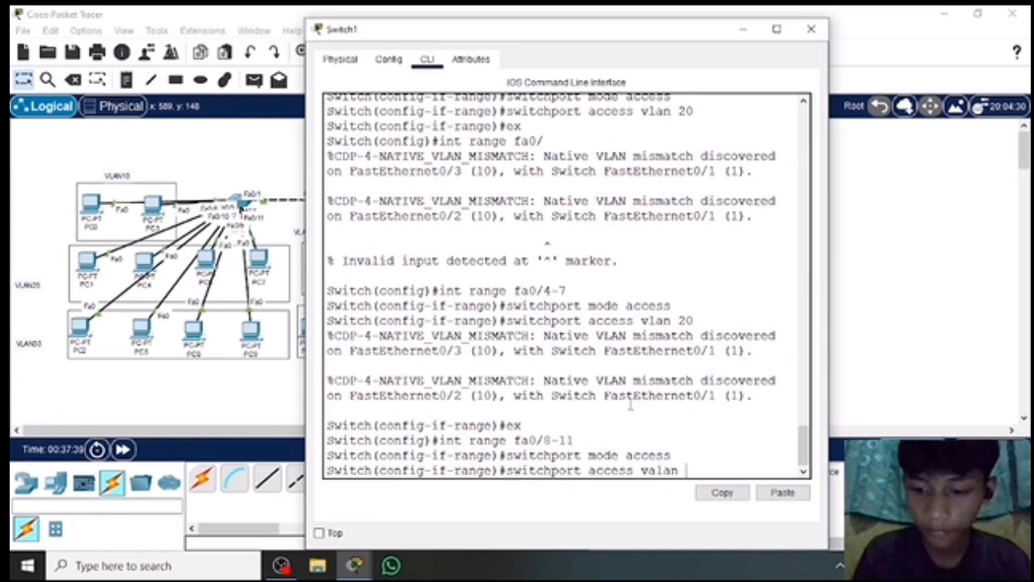
{"action": "key", "text": "BackSpace"}
{"action": "key", "text": "BackSpace"}
{"action": "key", "text": "BackSpace"}
{"action": "key", "text": "BackSpace"}
{"action": "key", "text": "BackSpace"}
{"action": "type", "text": "lan 30"}
{"action": "key", "text": "Return"}
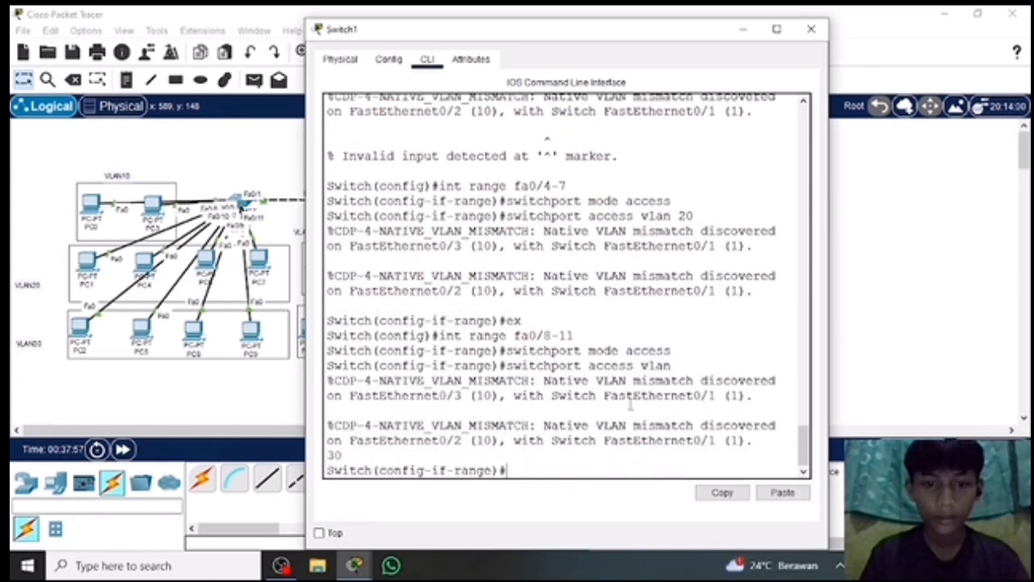
{"action": "type", "text": "ex"}
{"action": "key", "text": "Return"}
Display Switch1's VLAN port assignments with do show vlan brief, and close its window.
{"action": "type", "text": "do show vlan brief"}
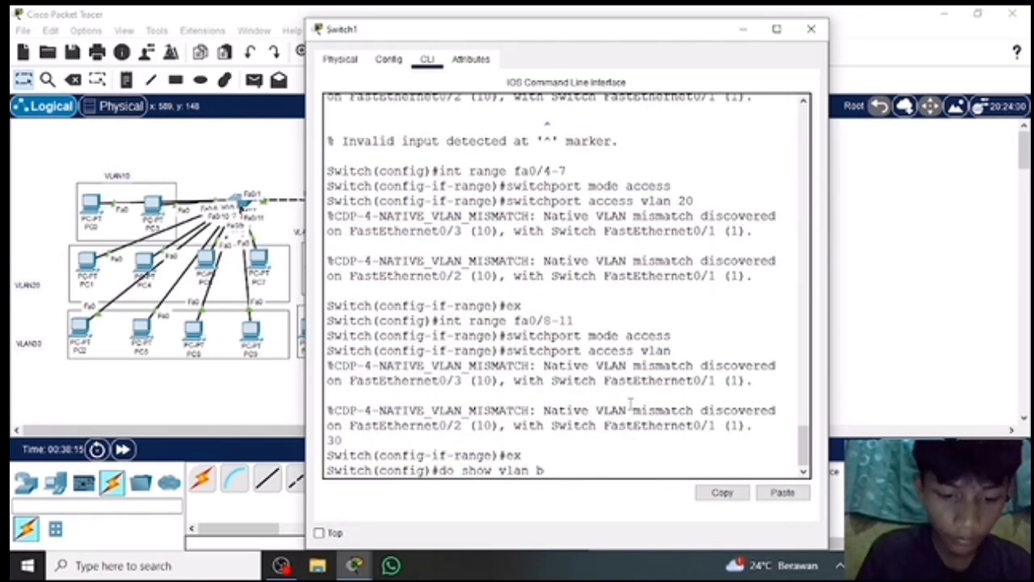
{"action": "key", "text": "Return"}
{"action": "left_click_drag", "start_coordinate": [425, 300], "coordinate": [439, 365]}
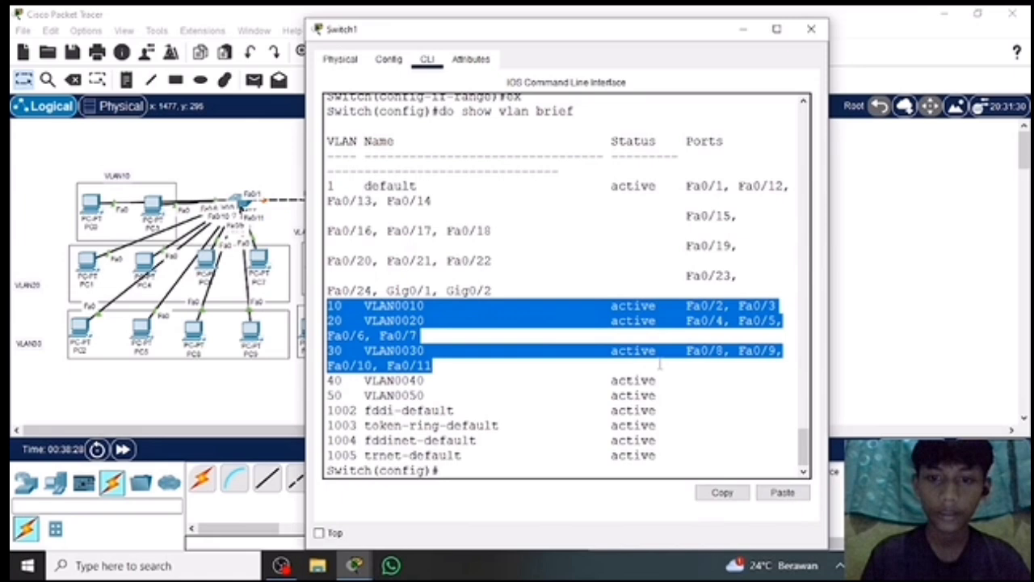
{"action": "left_click", "coordinate": [811, 28]}
Open Switch2's command line, enter global configuration mode, and set port fa0/1 to trunk mode.
{"action": "left_click", "coordinate": [347, 200]}
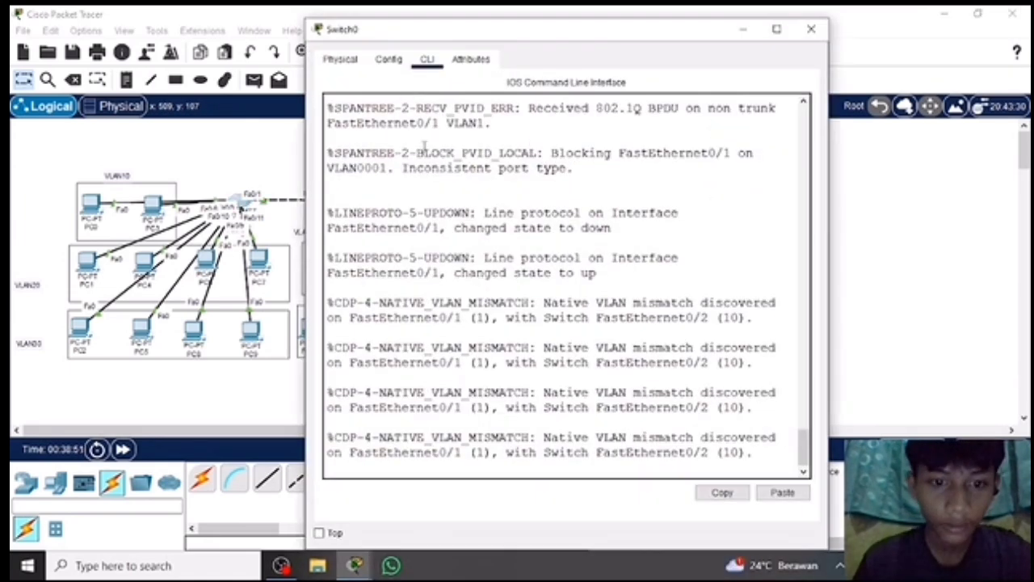
{"action": "key", "text": "Return"}
{"action": "type", "text": "en"}
{"action": "key", "text": "Return"}
{"action": "type", "text": "conf t"}
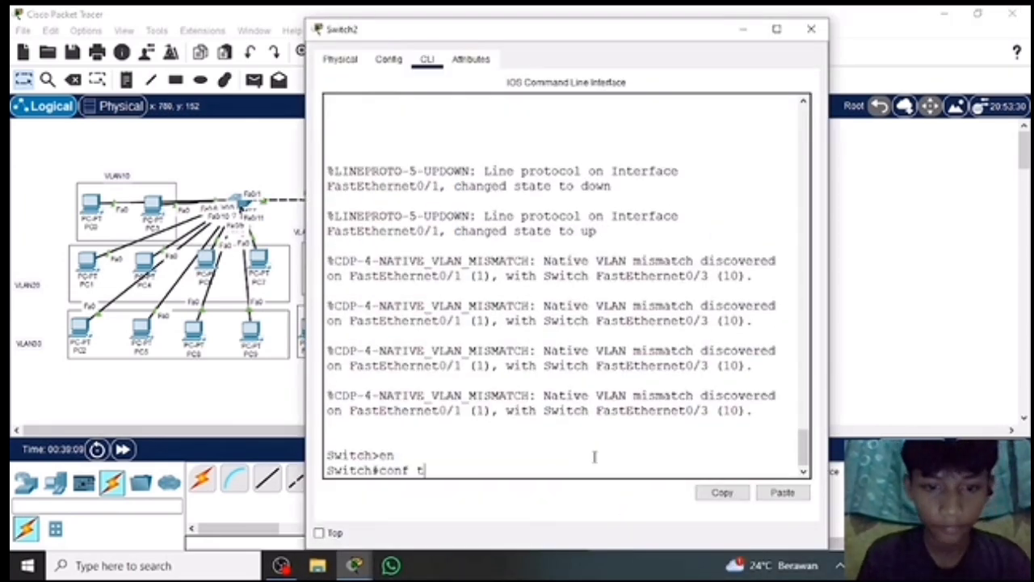
{"action": "key", "text": "Return"}
{"action": "type", "text": "int fa0/1"}
{"action": "key", "text": "Return"}
{"action": "type", "text": "switchport mode trunk"}
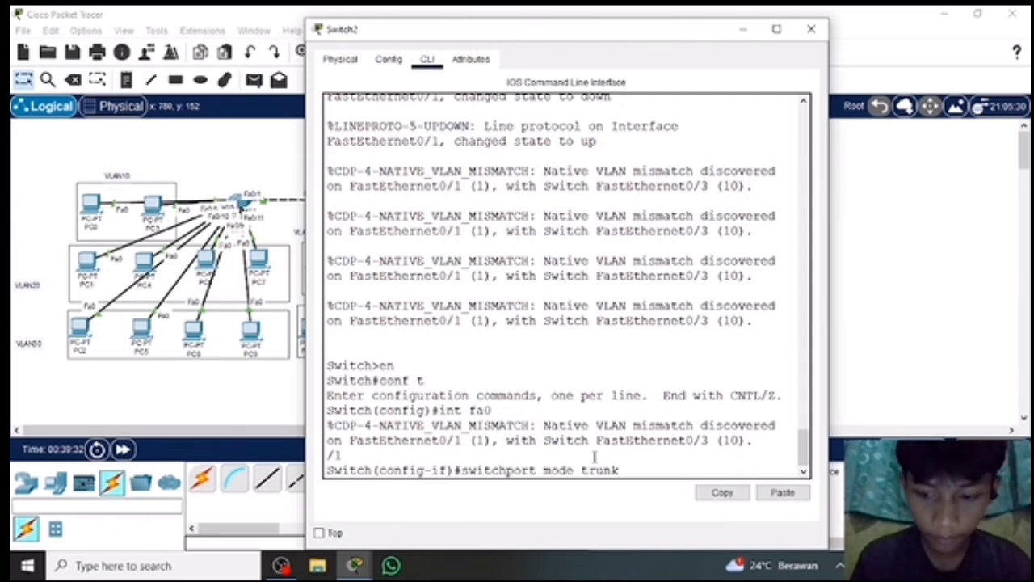
{"action": "key", "text": "Return"}
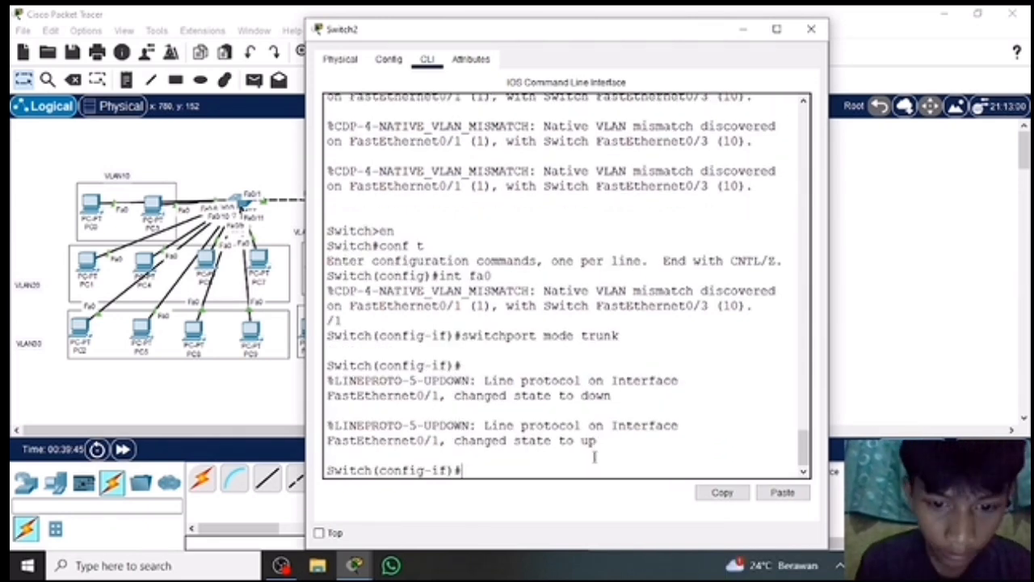
Exit the fa0/1 interface configuration and set Switch2's ports fa0/2-3 to access mode.
{"action": "type", "text": "ex"}
{"action": "key", "text": "Return"}
{"action": "type", "text": "int range 0"}
{"action": "type", "text": "a0/2-3"}
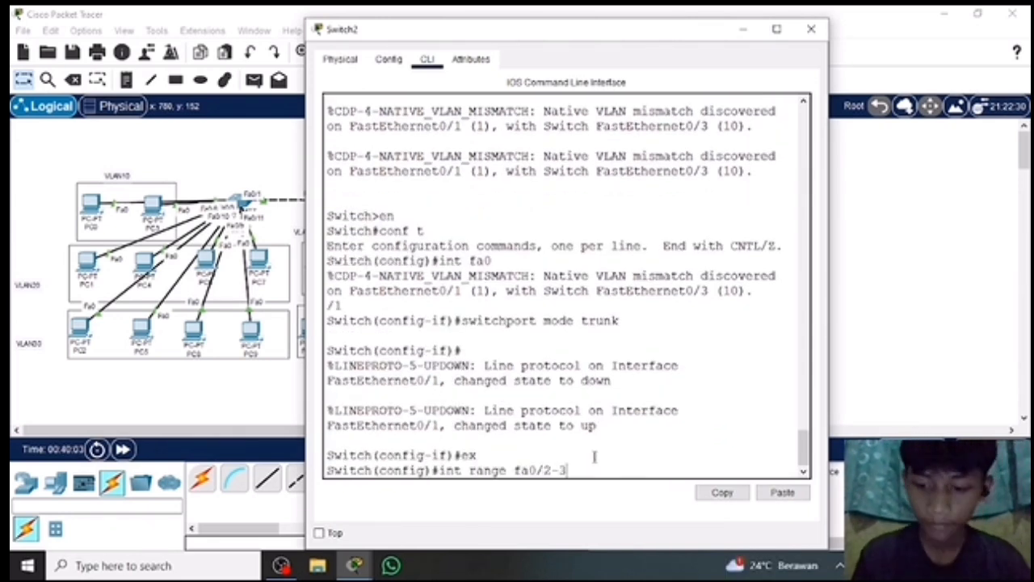
{"action": "key", "text": "Return"}
{"action": "type", "text": "switchport mode access"}
{"action": "key", "text": "Return"}
Assign Switch2's ports fa0/2-3 to VLAN 10 and exit the interface range.
{"action": "type", "text": "switchport mode acce"}
{"action": "key", "text": "BackSpace"}
{"action": "key", "text": "BackSpace"}
{"action": "key", "text": "BackSpace"}
{"action": "key", "text": "BackSpace"}
{"action": "key", "text": "BackSpace"}
{"action": "key", "text": "BackSpace"}
{"action": "key", "text": "BackSpace"}
{"action": "key", "text": "BackSpace"}
{"action": "key", "text": "BackSpace"}
{"action": "key", "text": "BackSpace"}
{"action": "key", "text": "BackSpace"}
{"action": "key", "text": "BackSpace"}
{"action": "key", "text": "BackSpace"}
{"action": "key", "text": "BackSpace"}
{"action": "key", "text": "BackSpace"}
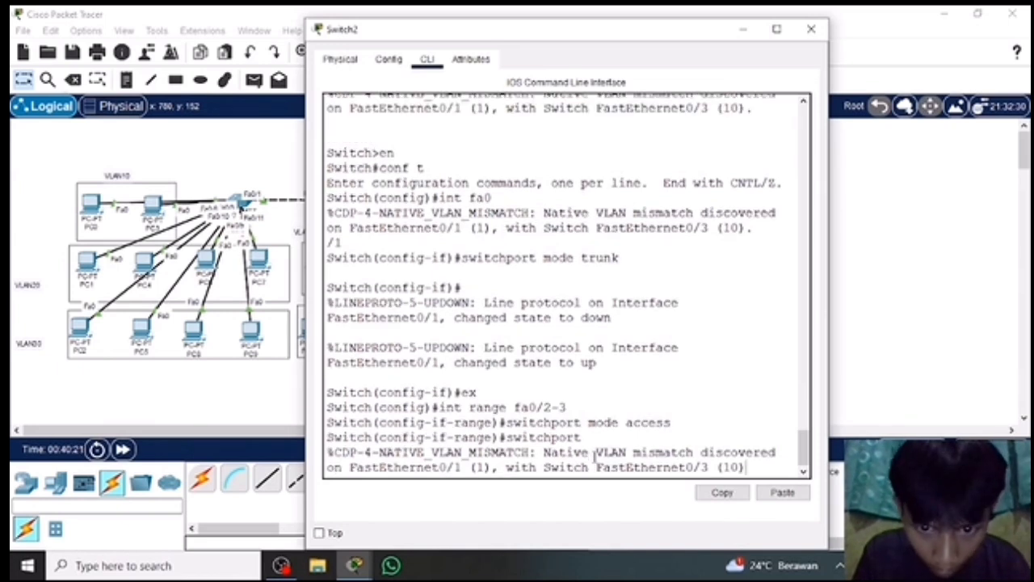
{"action": "key", "text": "Return"}
{"action": "type", "text": "switchport mode access"}
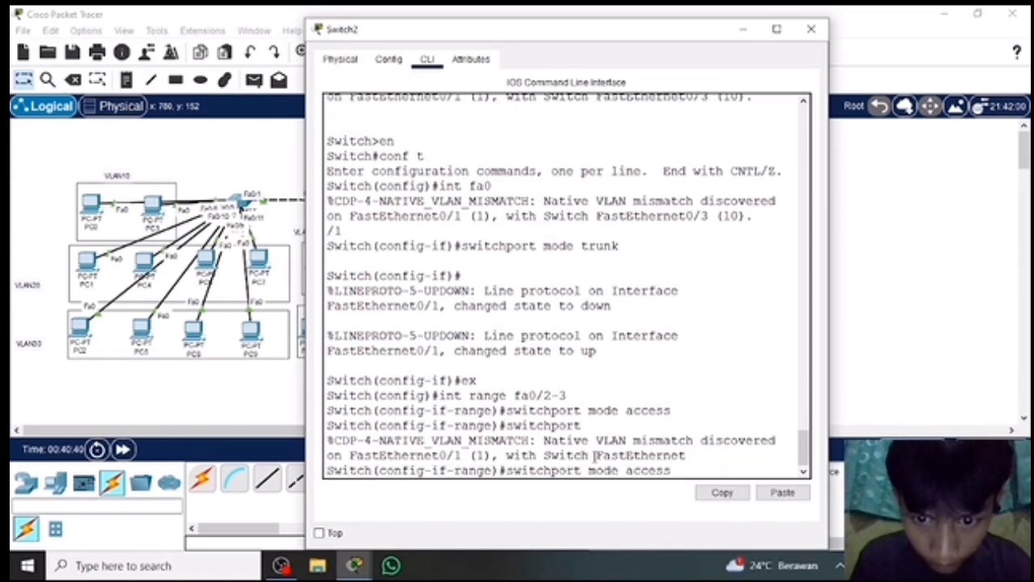
{"action": "key", "text": "BackSpace"}
{"action": "key", "text": "BackSpace"}
{"action": "key", "text": "BackSpace"}
{"action": "key", "text": "BackSpace"}
{"action": "key", "text": "BackSpace"}
{"action": "key", "text": "BackSpace"}
{"action": "key", "text": "BackSpace"}
{"action": "key", "text": "BackSpace"}
{"action": "key", "text": "BackSpace"}
{"action": "key", "text": "BackSpace"}
{"action": "key", "text": "BackSpace"}
{"action": "type", "text": "access vlan10"}
{"action": "key", "text": "Return"}
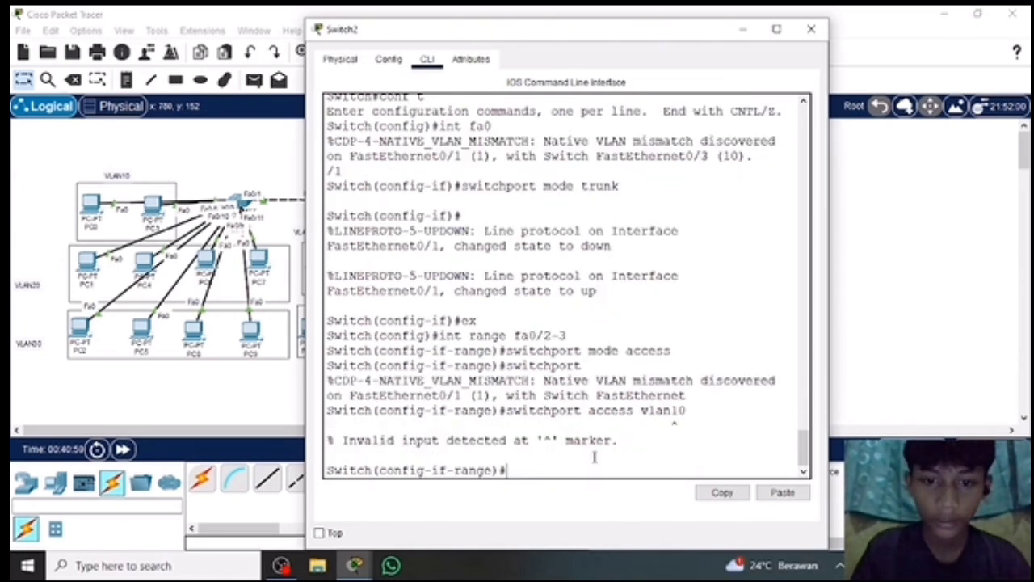
{"action": "type", "text": "switchport access vlan 10"}
{"action": "key", "text": "Return"}
{"action": "type", "text": "ex"}
{"action": "key", "text": "Return"}
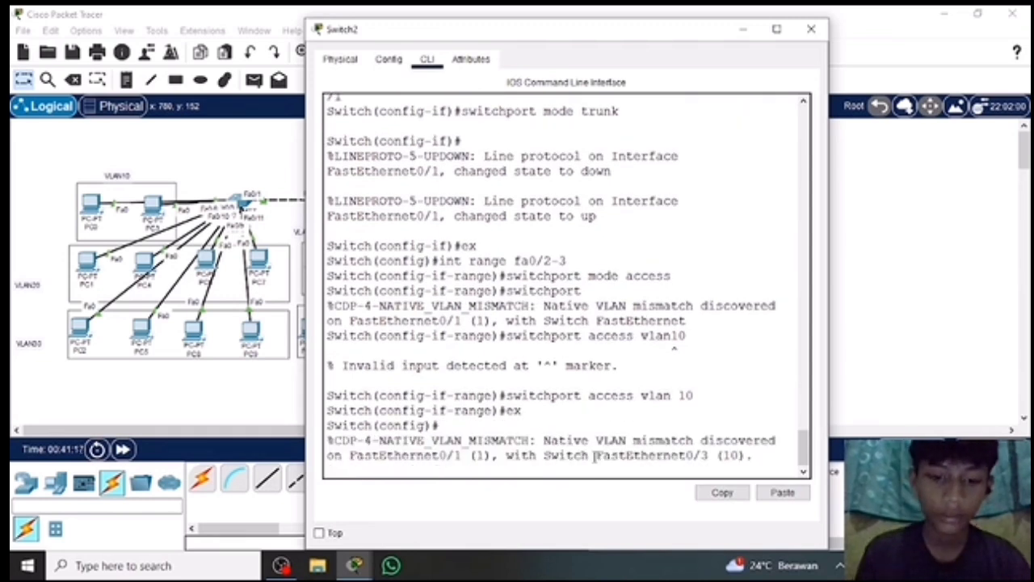
Set Switch2's ports fa0/4-7 to access mode in VLAN 20 and exit the interface range.
{"action": "type", "text": "int range fa0/4-7"}
{"action": "key", "text": "Return"}
{"action": "type", "text": "switchport mode access"}
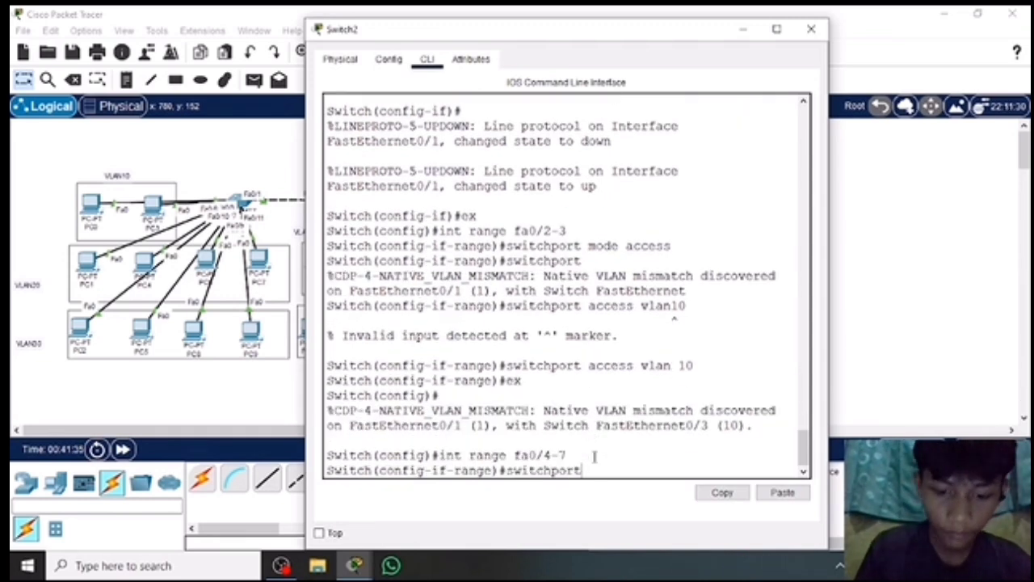
{"action": "key", "text": "Return"}
{"action": "type", "text": "switchport access vlan 20"}
{"action": "key", "text": "Return"}
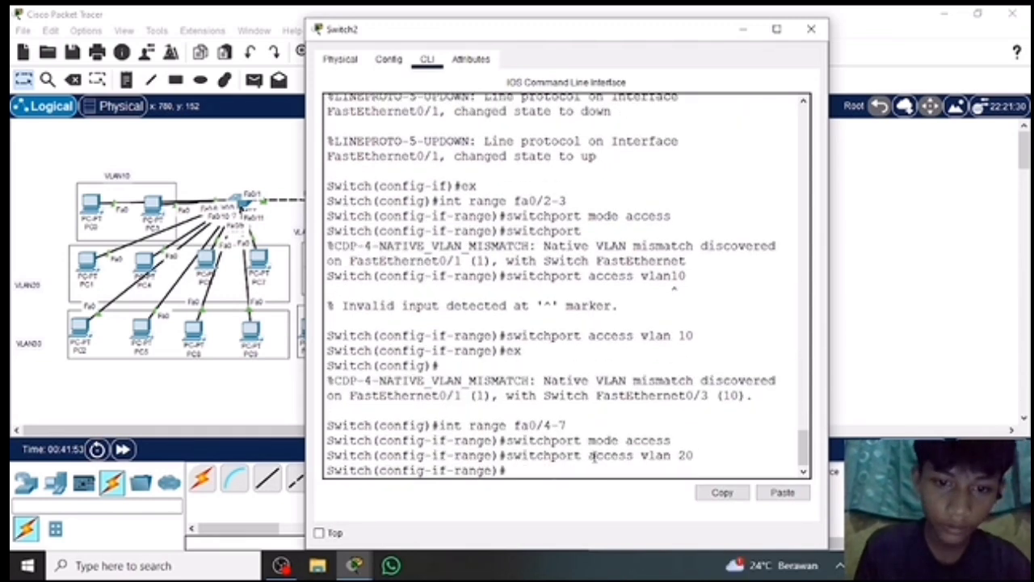
{"action": "type", "text": "ex"}
{"action": "key", "text": "Return"}
Set Switch2's ports fa0/8-11 to access mode in VLAN 30.
{"action": "type", "text": "int range fa0/8-11"}
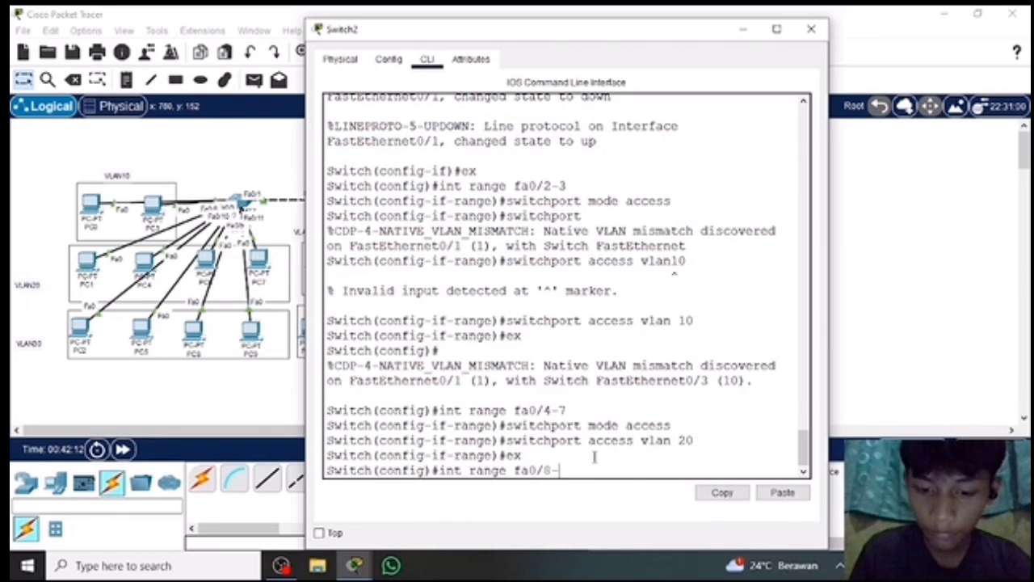
{"action": "key", "text": "Return"}
{"action": "type", "text": "switchport mode access"}
{"action": "key", "text": "Return"}
{"action": "type", "text": "switchport access vlan 30"}
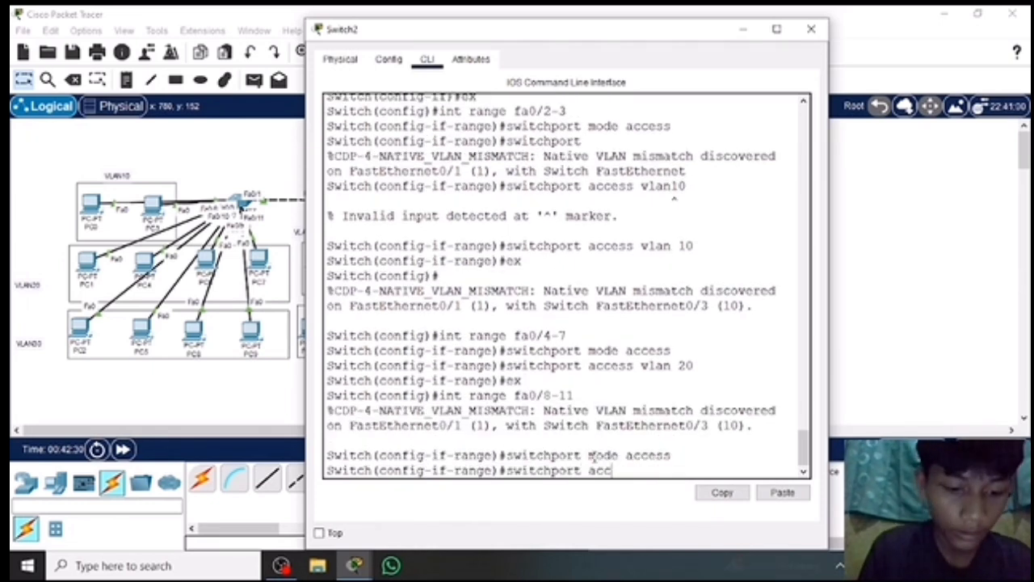
{"action": "key", "text": "Return"}
Display Switch2's VLAN port assignments with do show vlan brief, and close its window.
{"action": "type", "text": "do show vlan brief"}
{"action": "key", "text": "Return"}
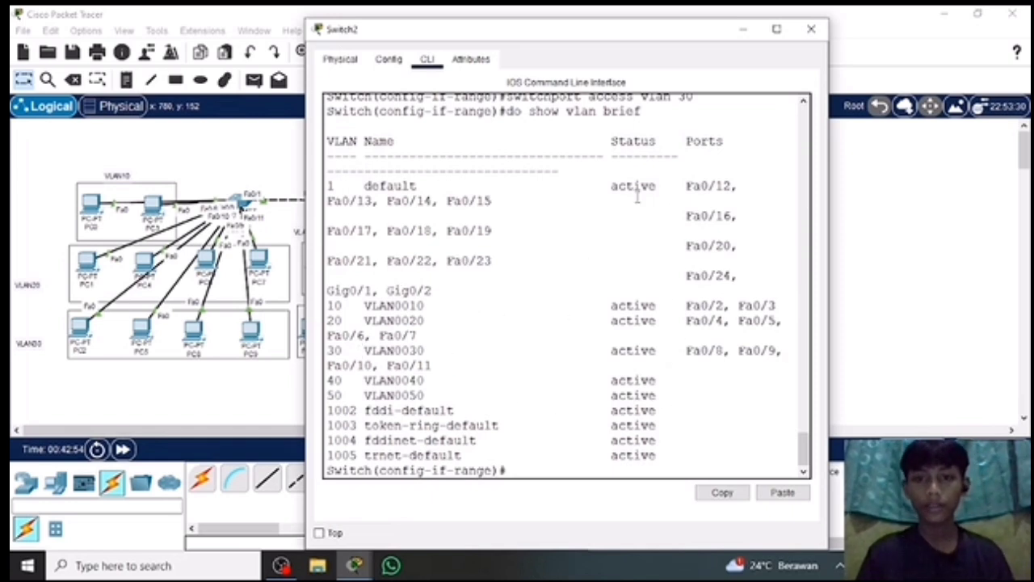
{"action": "scroll", "coordinate": [559, 188], "scroll_direction": "down", "scroll_amount": 1}
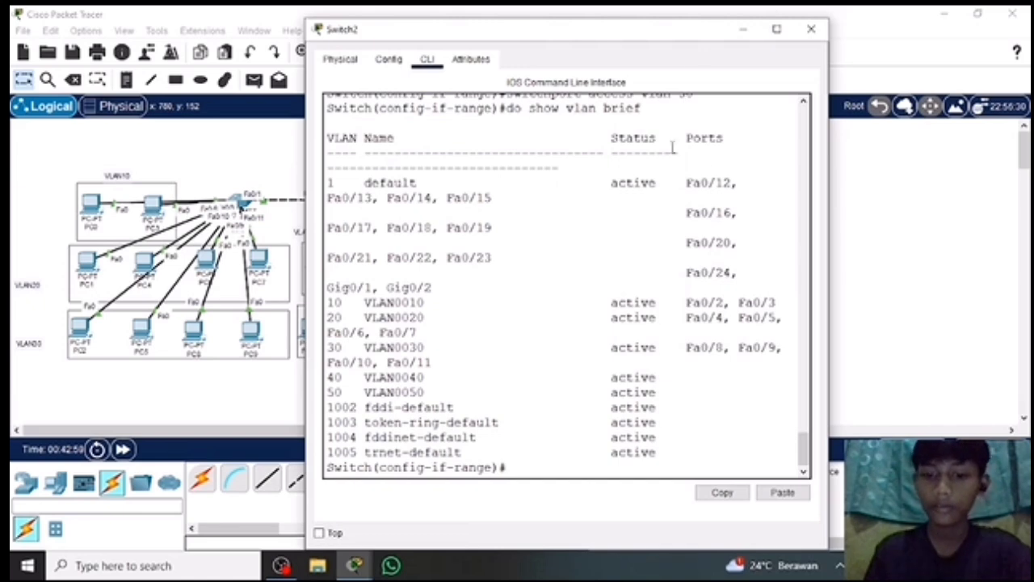
{"action": "left_click", "coordinate": [812, 29]}
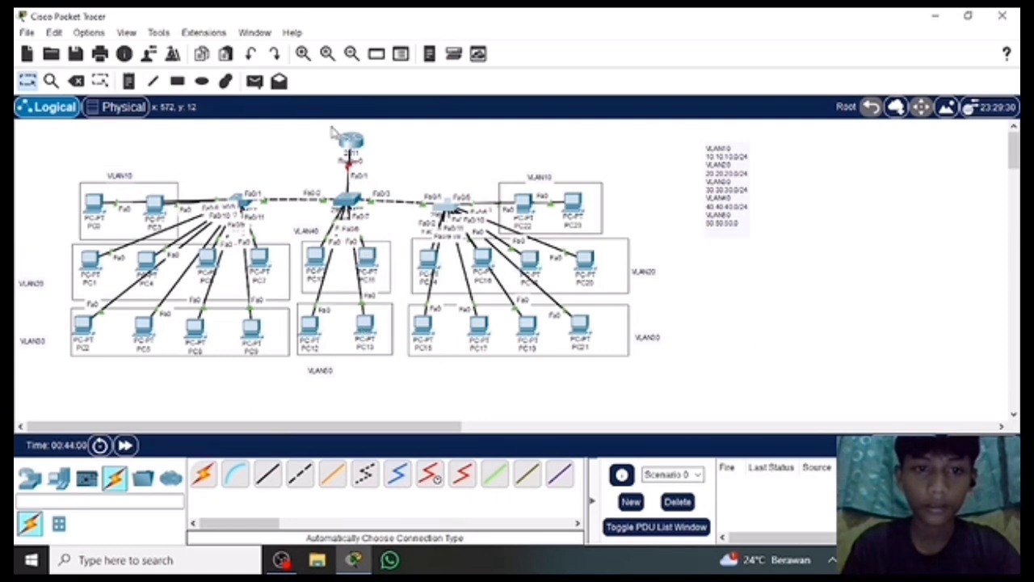
Open Router0's command line and answer no to the initial configuration dialog.
{"action": "left_click", "coordinate": [349, 145]}
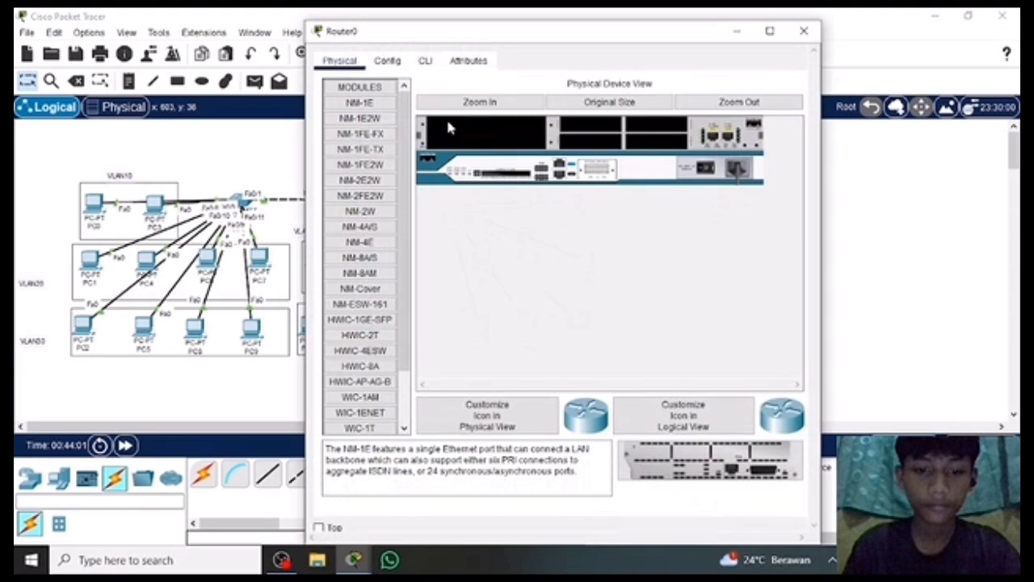
{"action": "left_click", "coordinate": [423, 63]}
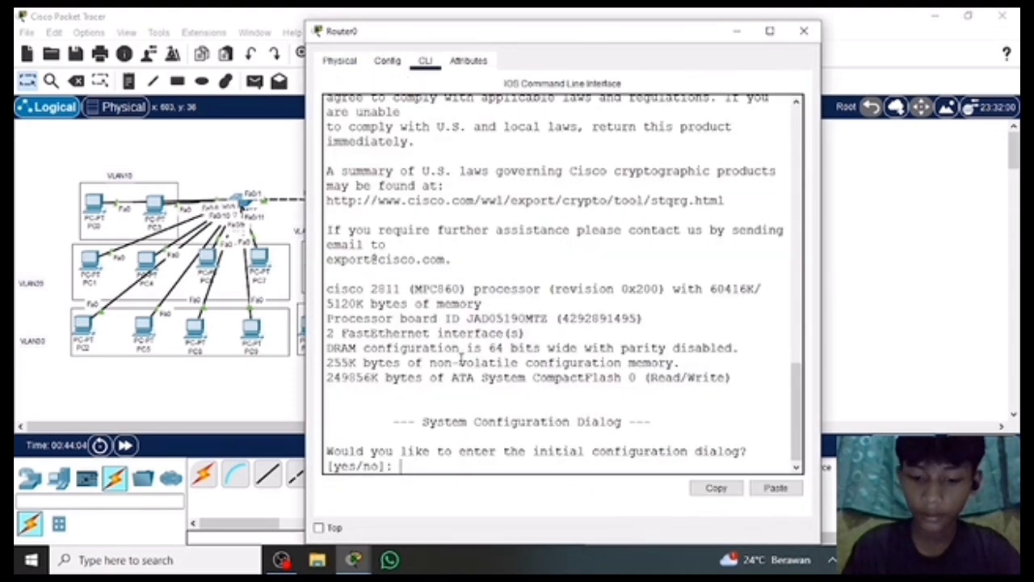
{"action": "type", "text": "no"}
{"action": "key", "text": "Return"}
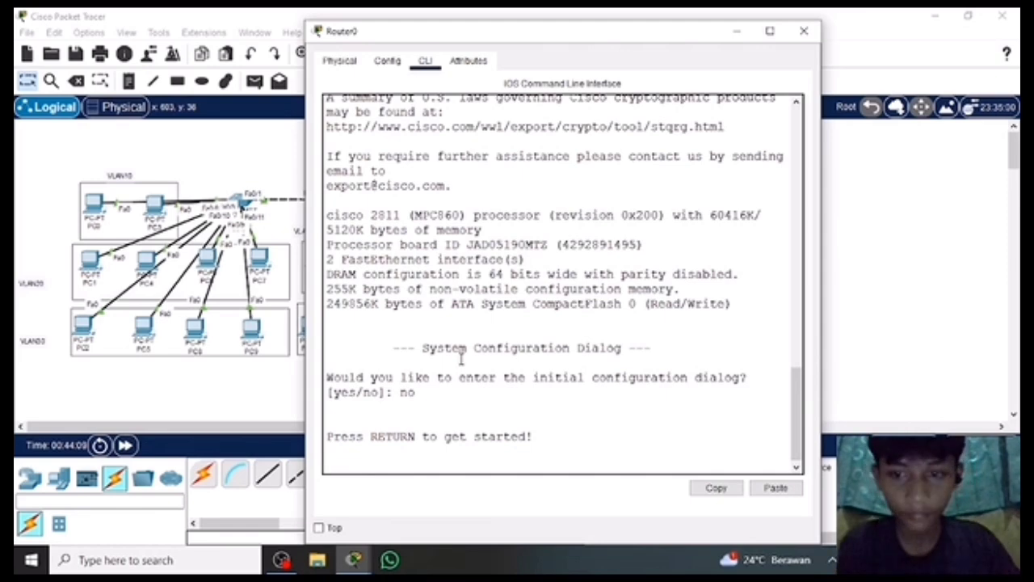
Narrow the Router0 window and enter global configuration mode with en and conf t.
{"action": "left_click_drag", "start_coordinate": [821, 279], "coordinate": [712, 278]}
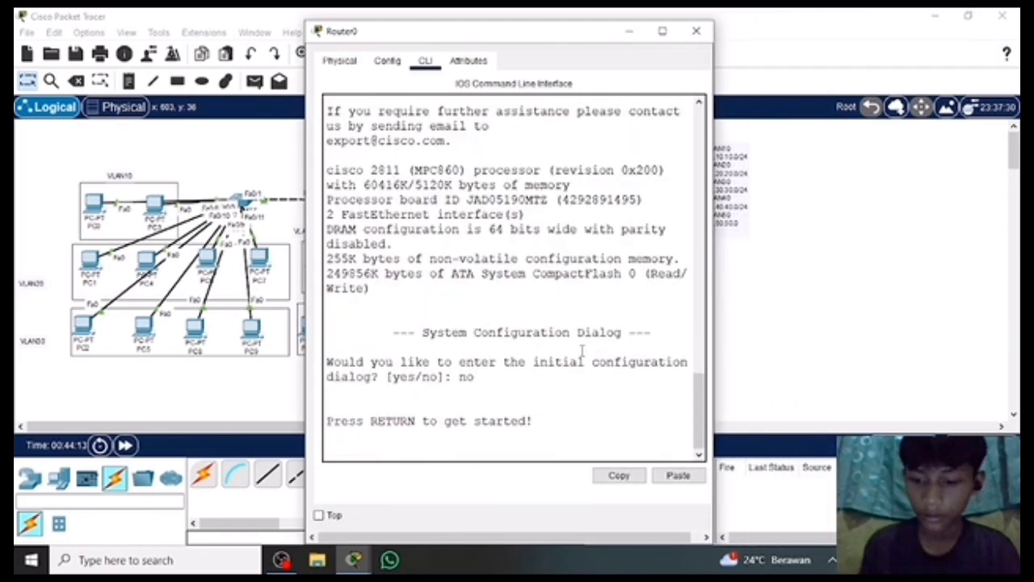
{"action": "key", "text": "Return"}
{"action": "type", "text": "eb"}
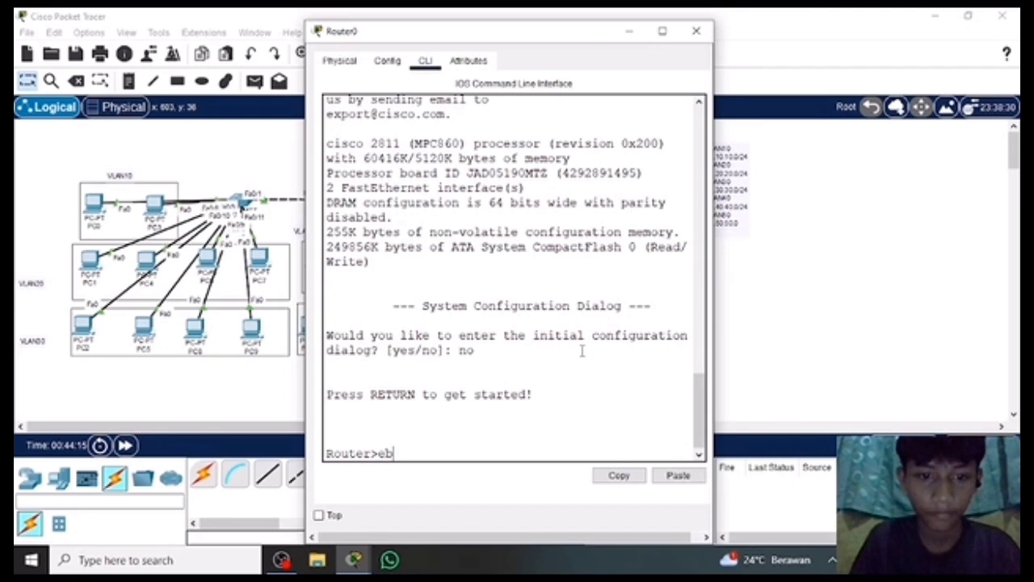
{"action": "type", "text": "n"}
{"action": "key", "text": "Return"}
{"action": "type", "text": "conf t"}
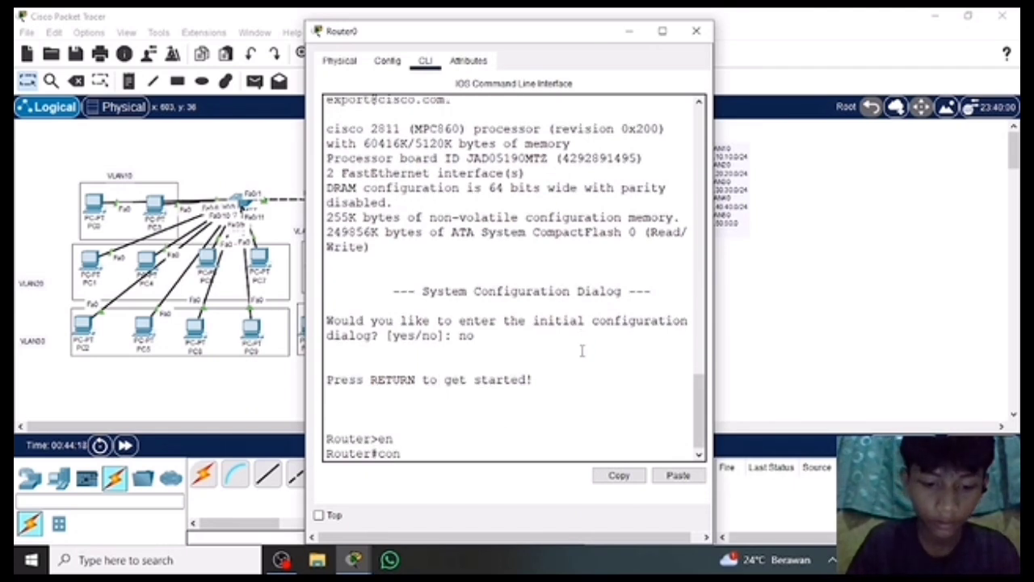
{"action": "key", "text": "Return"}
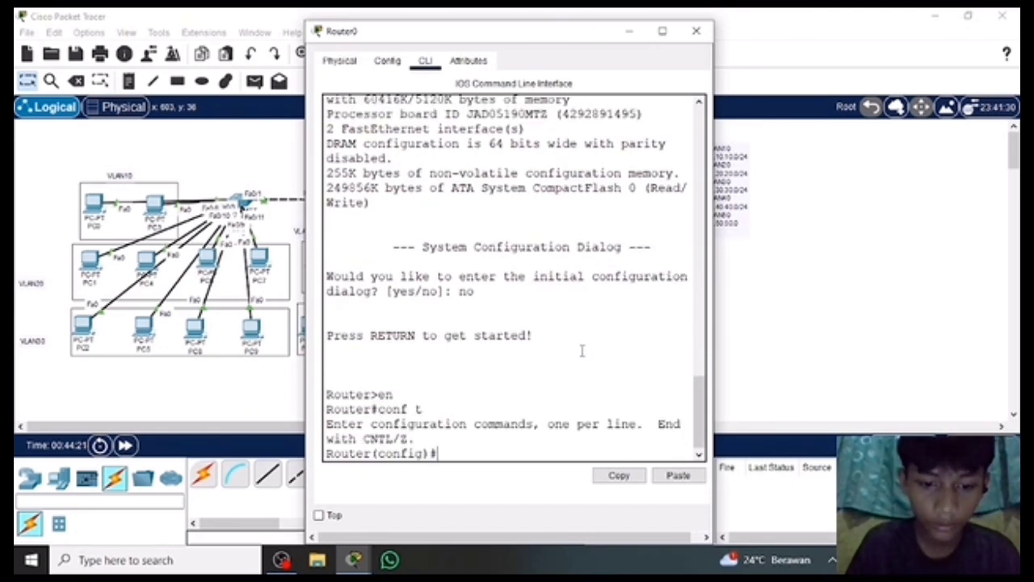
Enable Router0's interface fa0/0 with no shutdown and close the router's window.
{"action": "type", "text": "int fa"}
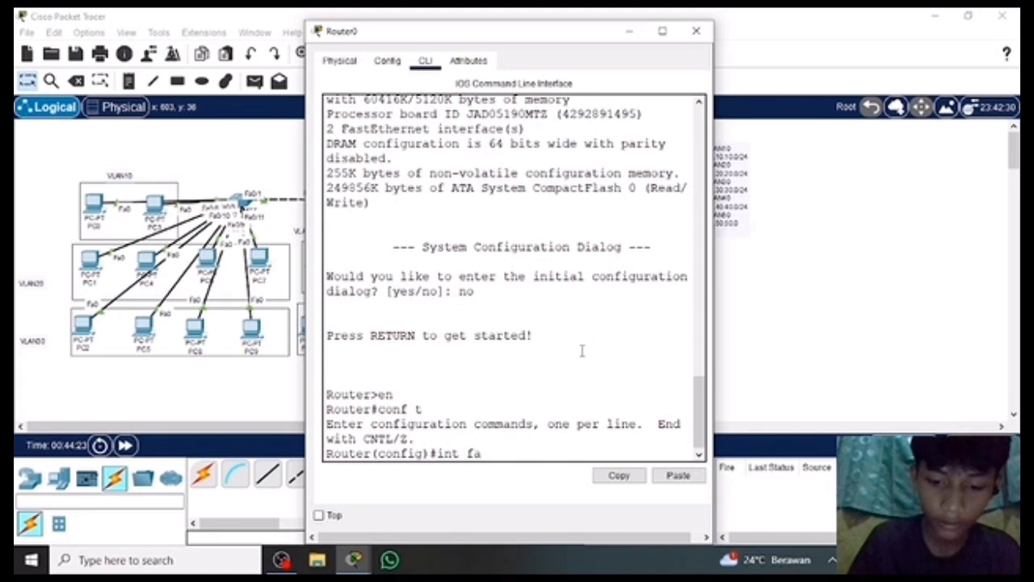
{"action": "type", "text": "0"}
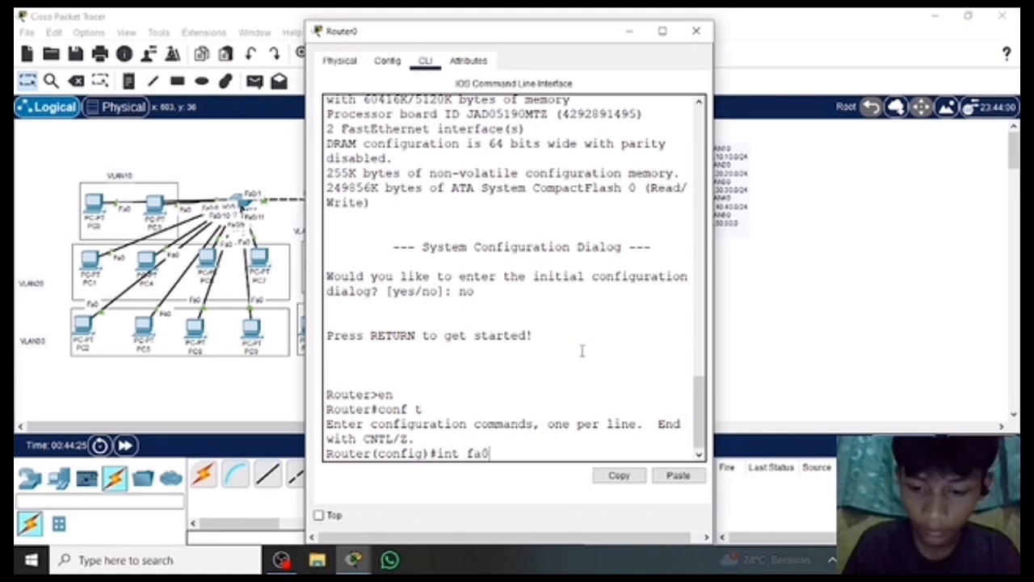
{"action": "type", "text": "/o"}
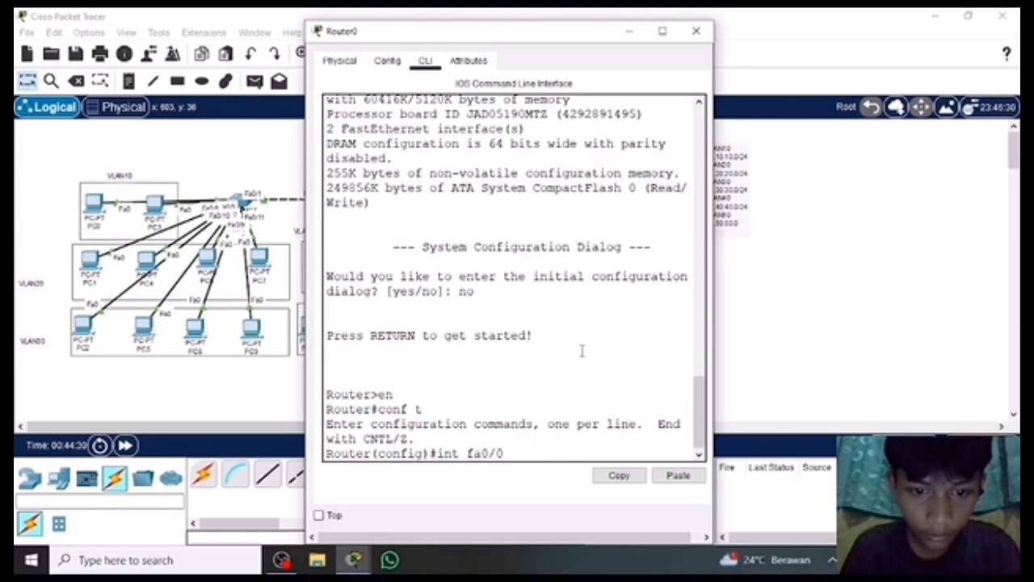
{"action": "key", "text": "Return"}
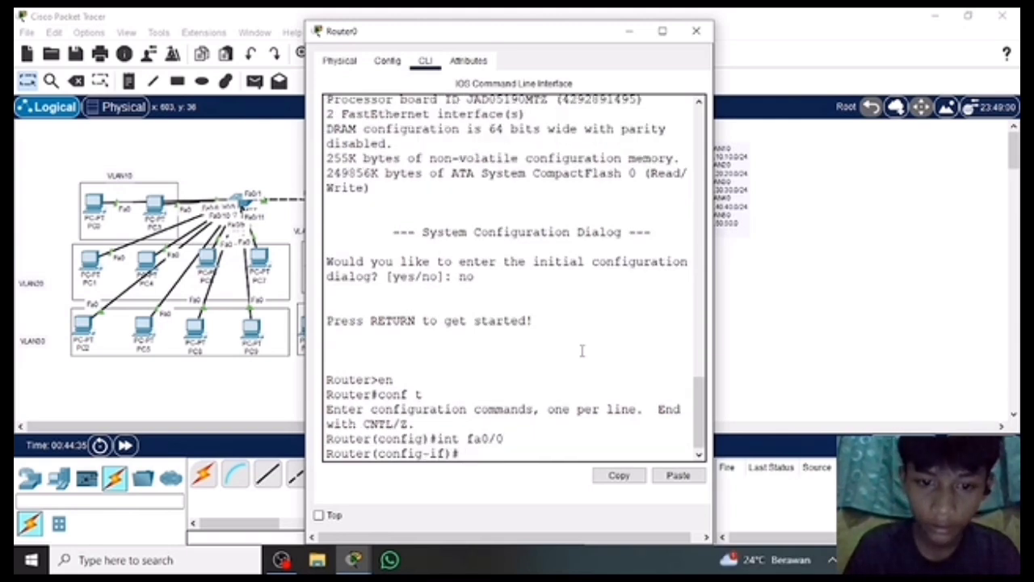
{"action": "type", "text": "no sh"}
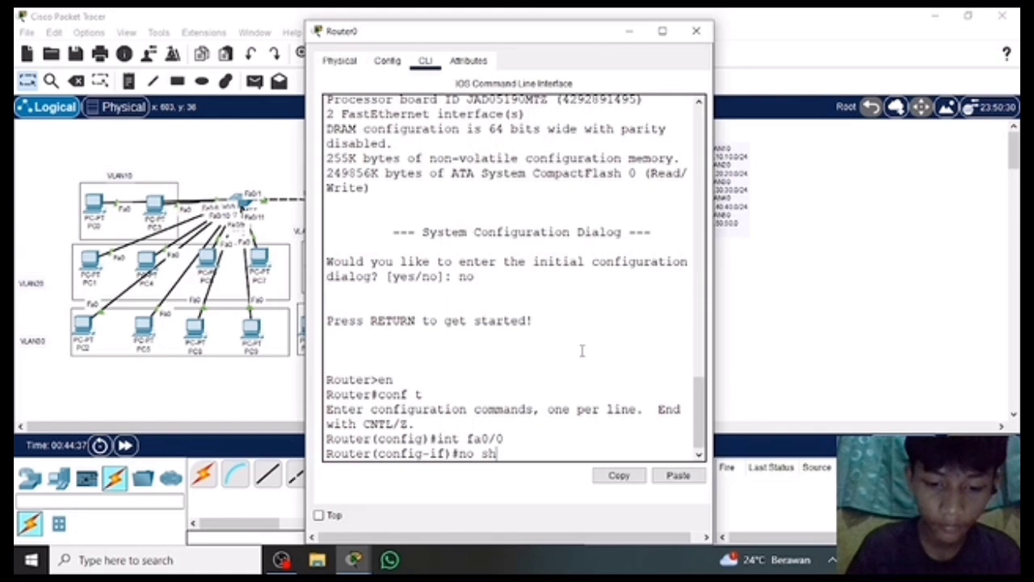
{"action": "type", "text": "utdown"}
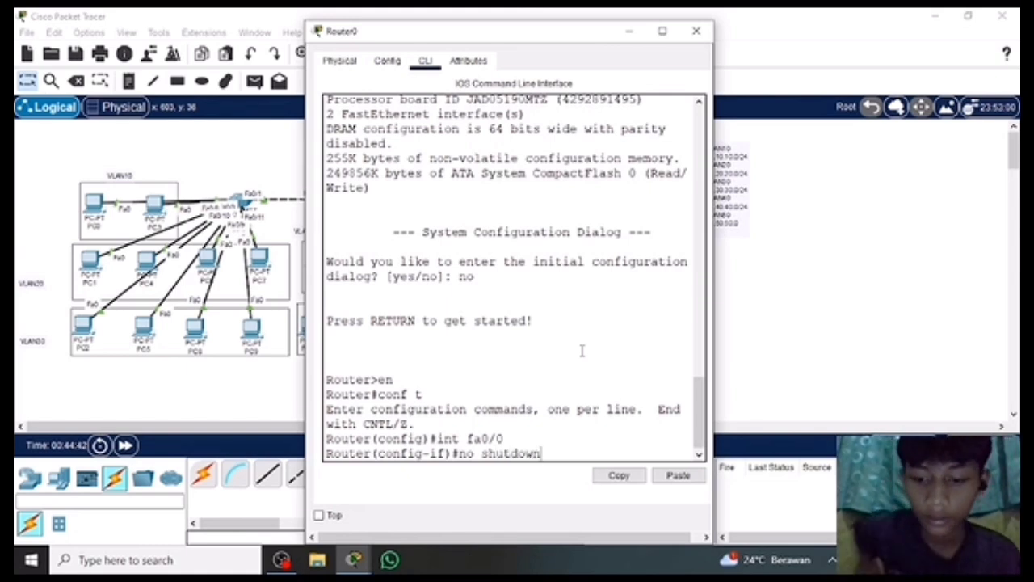
{"action": "key", "text": "Return"}
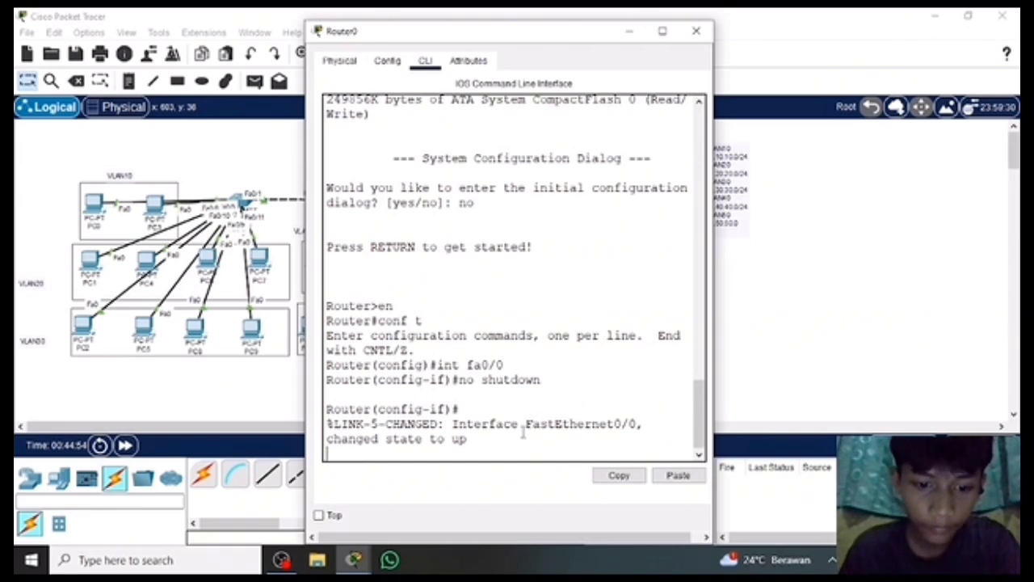
{"action": "left_click", "coordinate": [695, 30]}
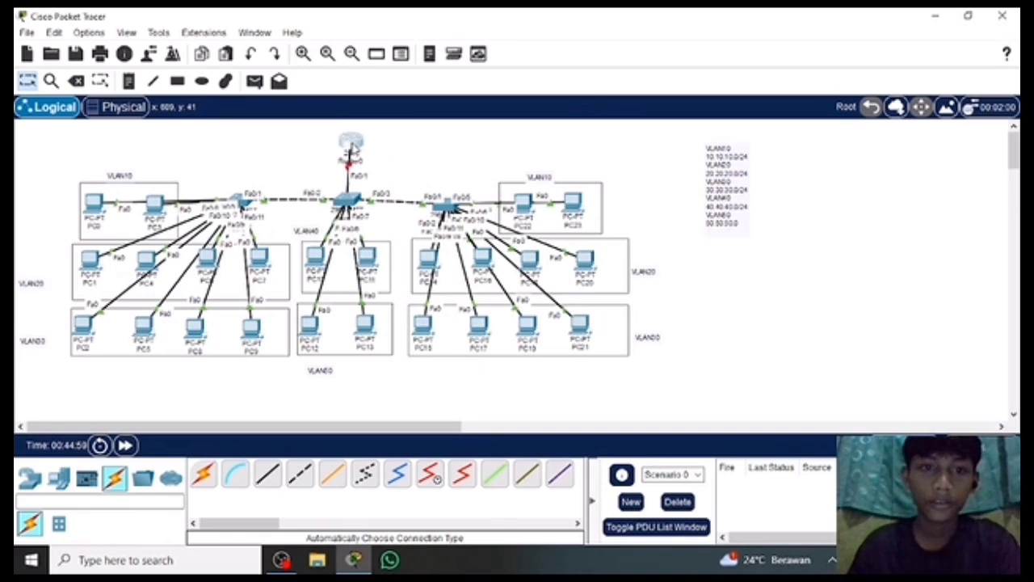
{"action": "left_click", "coordinate": [350, 152]}
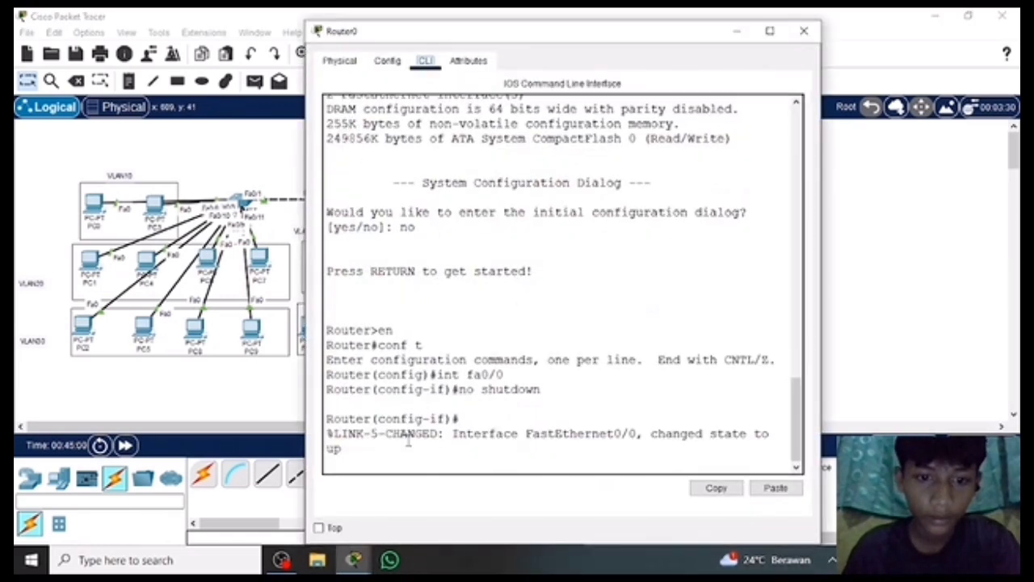
{"action": "key", "text": "Return"}
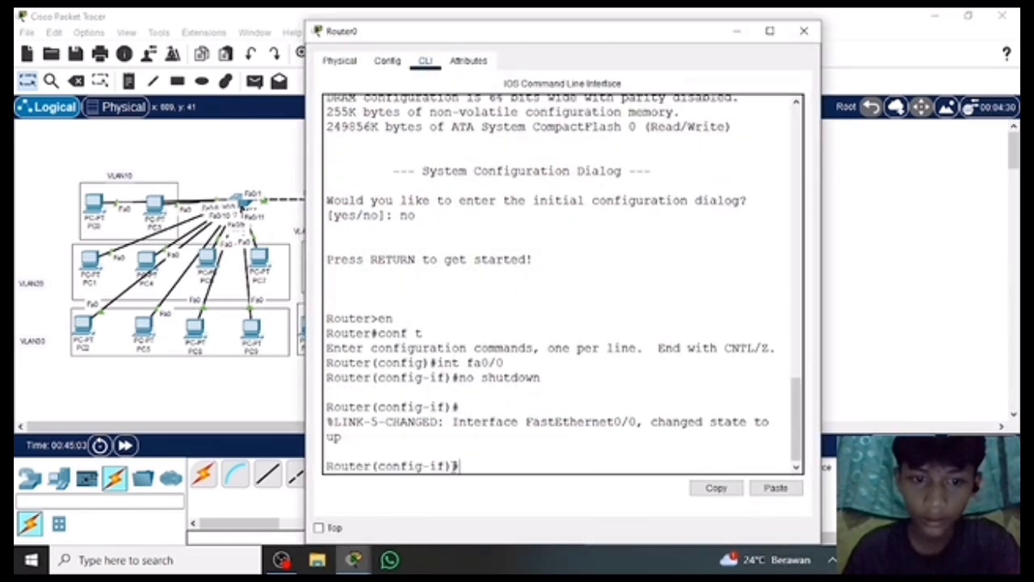
{"action": "left_click", "coordinate": [804, 31]}
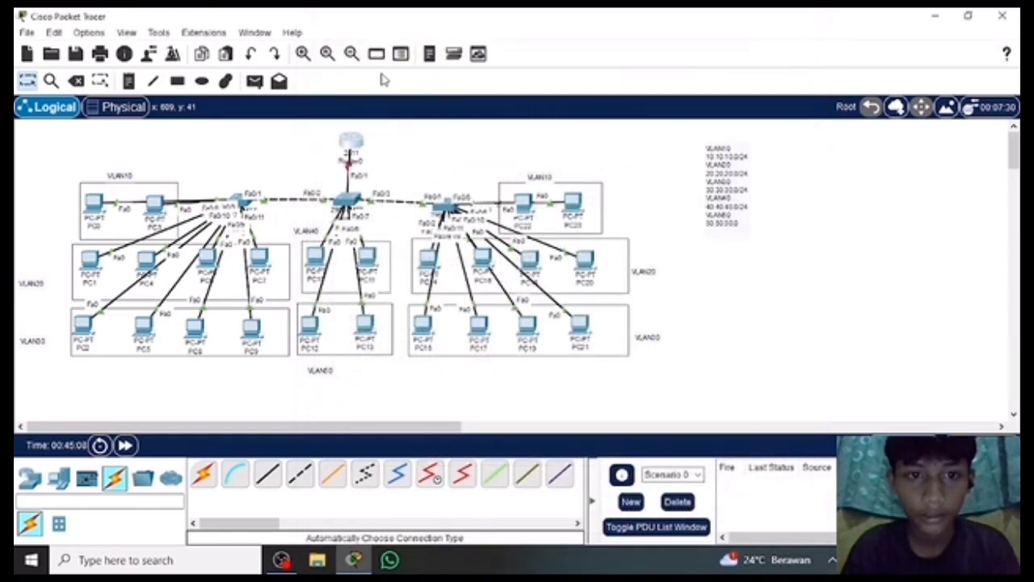
Reopen Router0's command line, exit the current interface configuration, and enter configuration of interface fa0/0 again.
{"action": "left_click", "coordinate": [358, 143]}
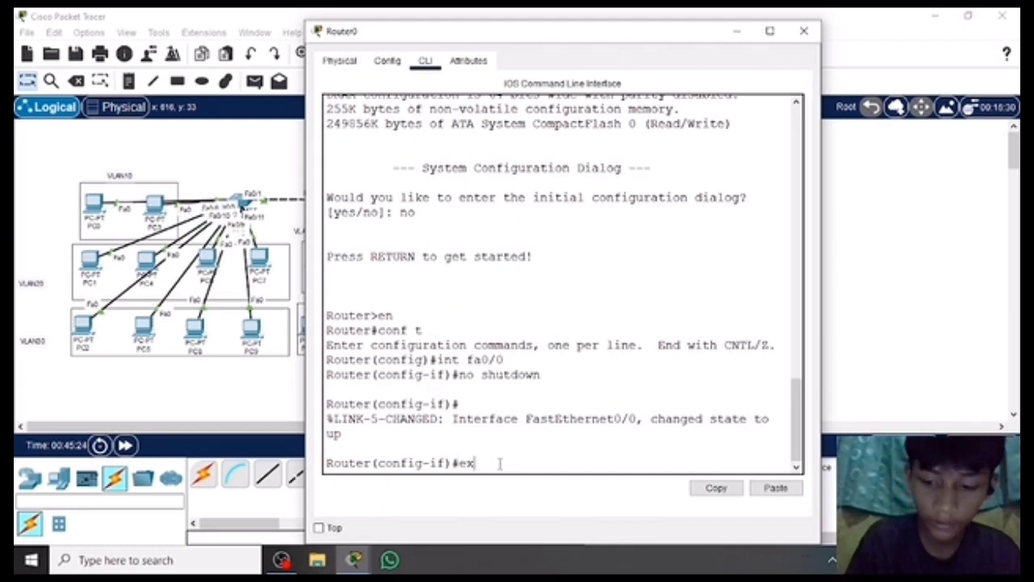
{"action": "key", "text": "Return"}
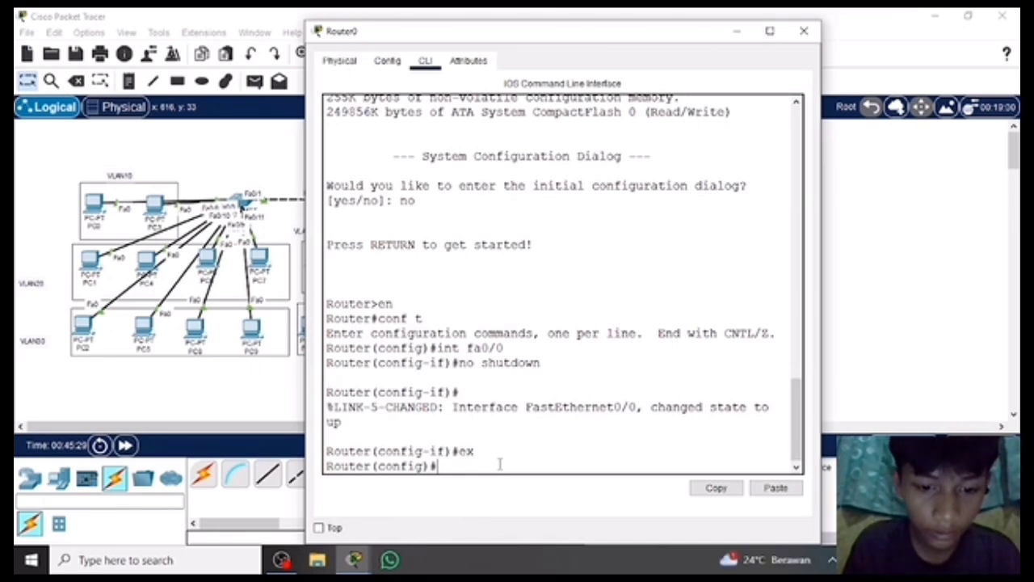
{"action": "type", "text": "int"}
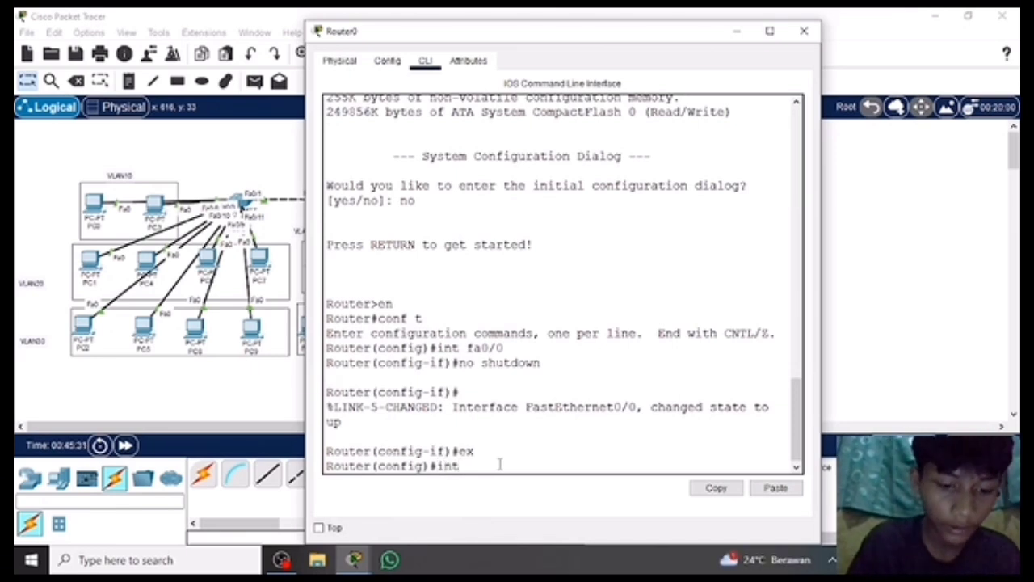
{"action": "type", "text": " fa0/"}
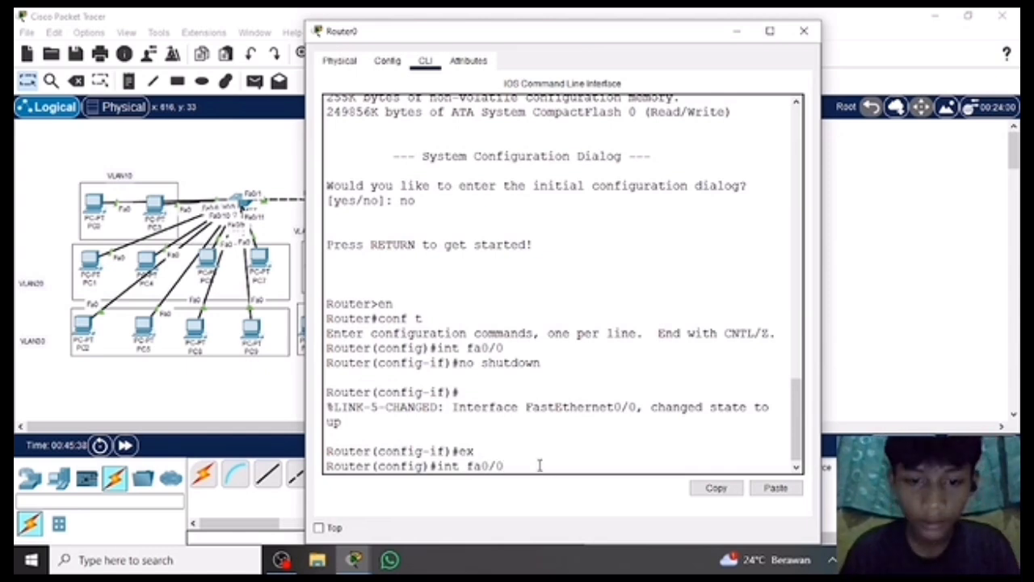
{"action": "type", "text": "0"}
{"action": "key", "text": "Return"}
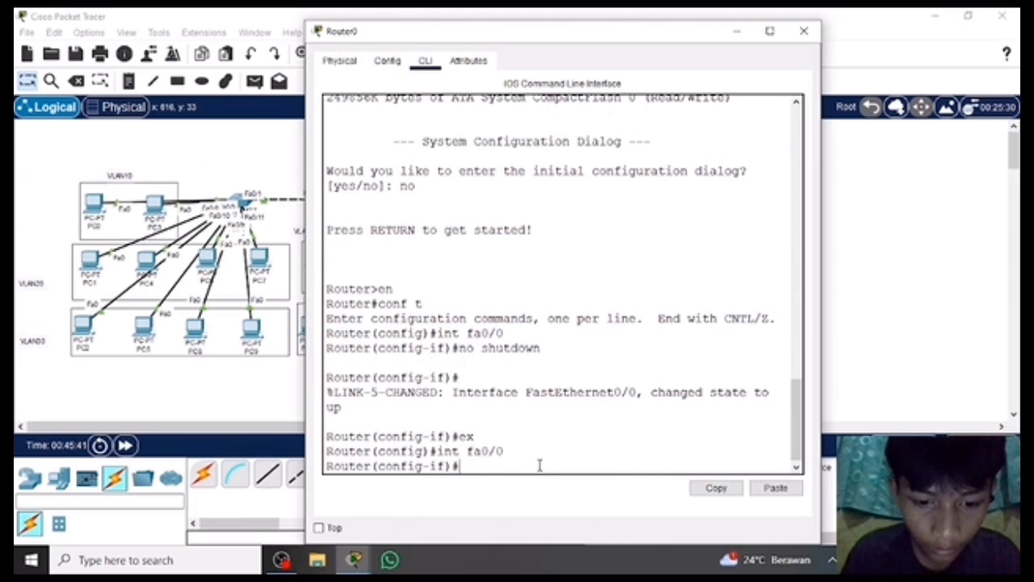
Apply no shutdown to interface fa0/0 again and exit to global configuration mode.
{"action": "type", "text": "no"}
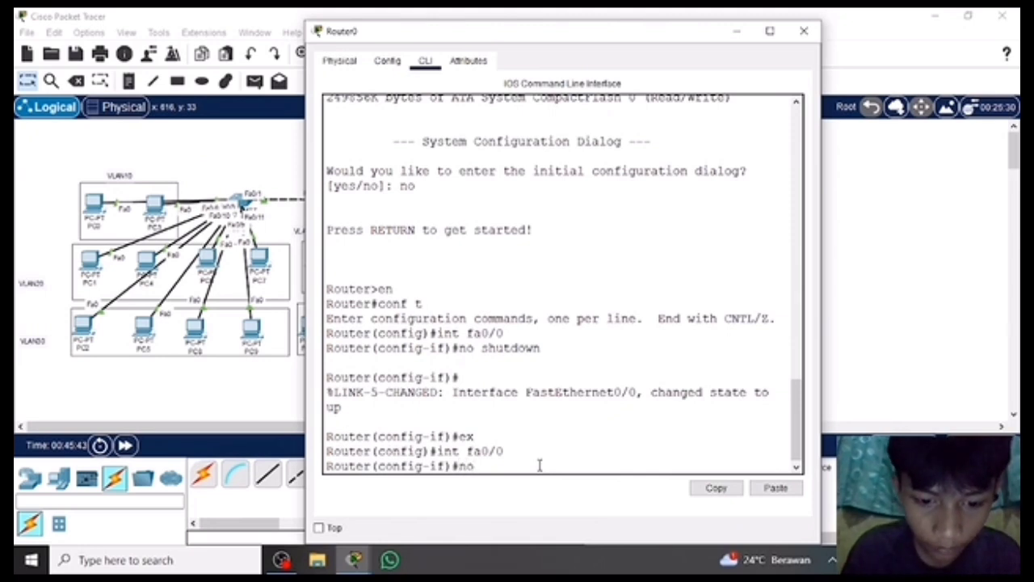
{"action": "type", "text": " shut"}
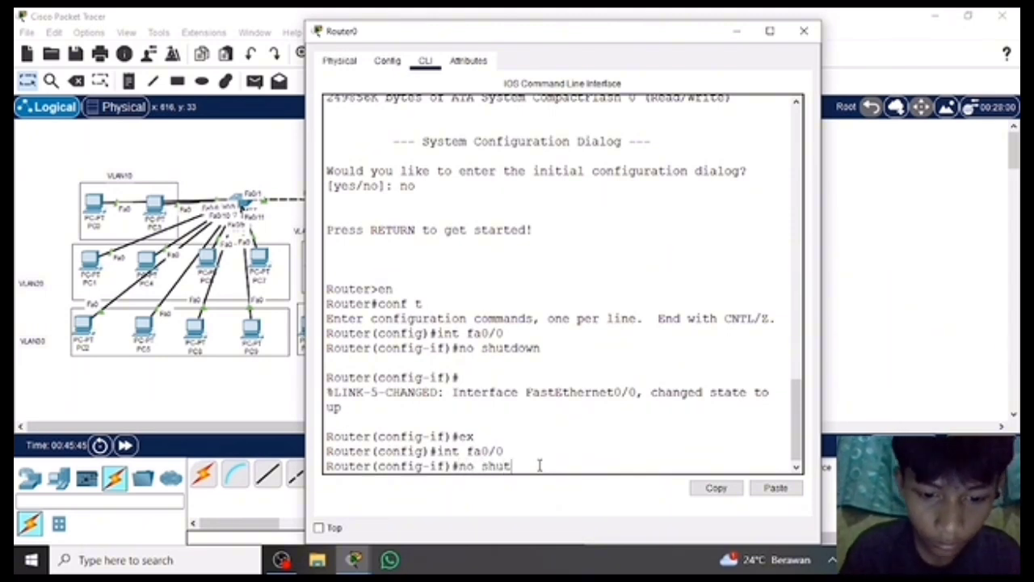
{"action": "type", "text": "dow"}
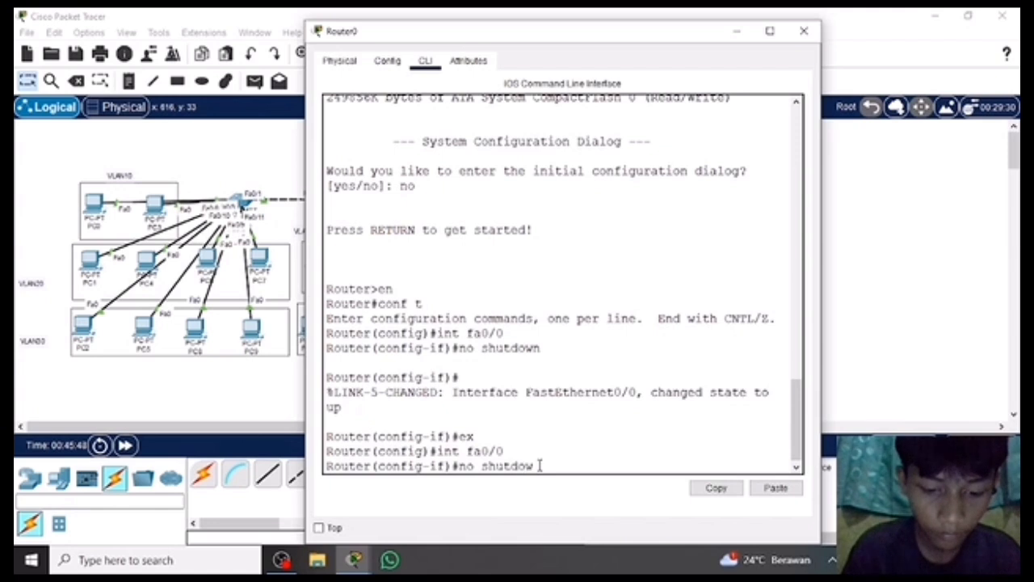
{"action": "type", "text": "n"}
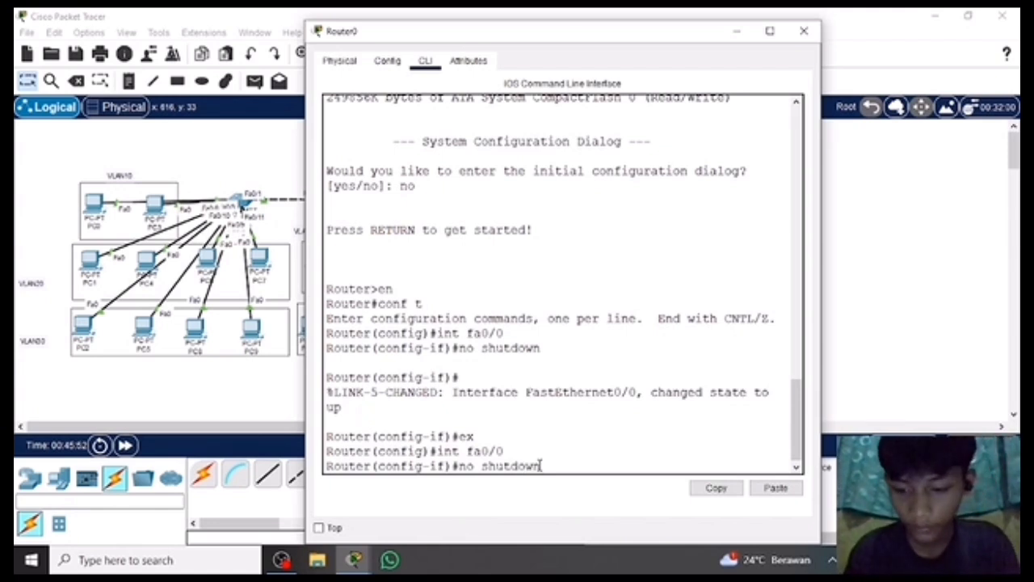
{"action": "key", "text": "Return"}
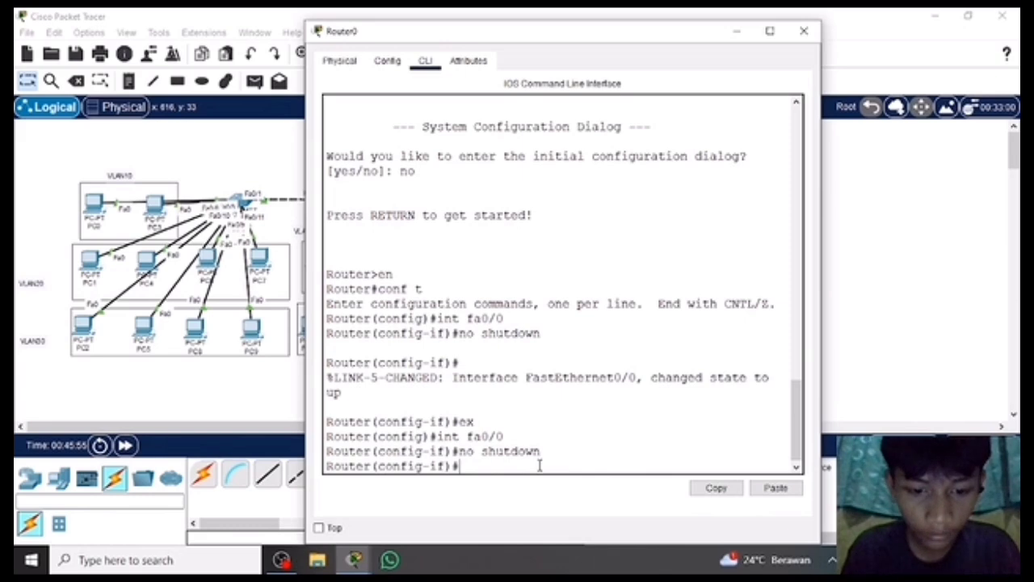
{"action": "type", "text": "ex"}
{"action": "key", "text": "Return"}
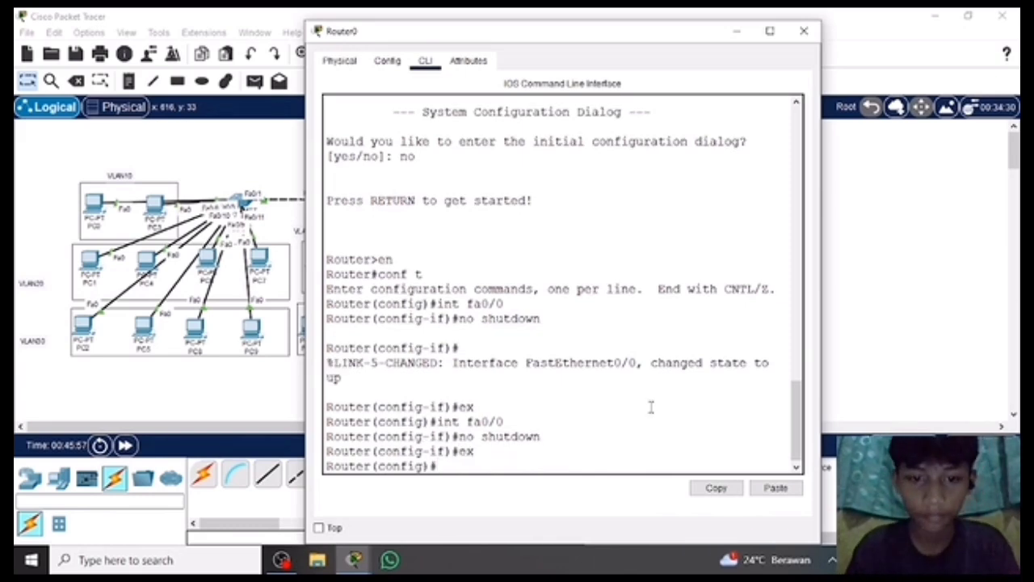
Close Router0's window and fast-forward the simulation time.
{"action": "left_click", "coordinate": [805, 32]}
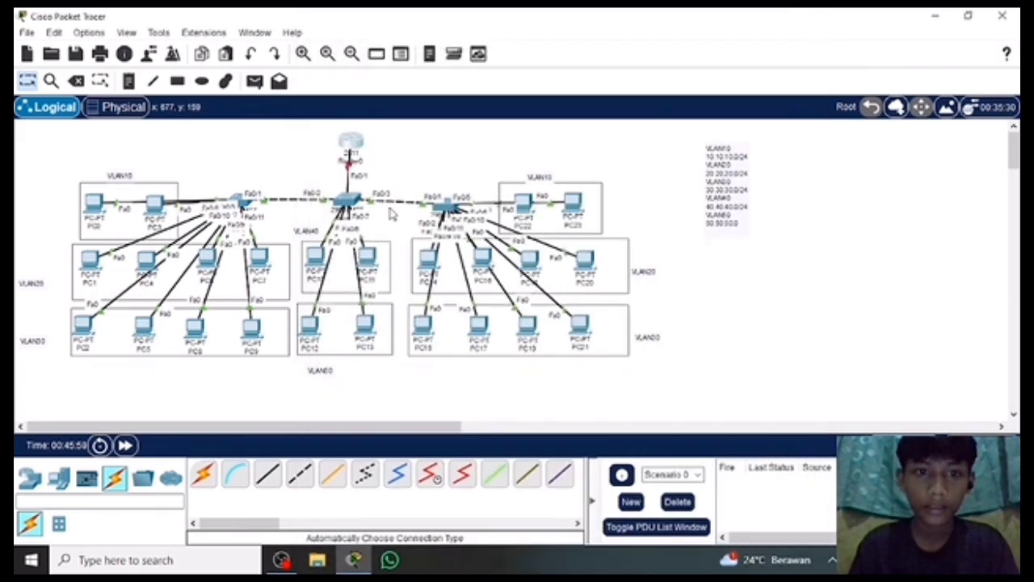
{"action": "left_click", "coordinate": [364, 153]}
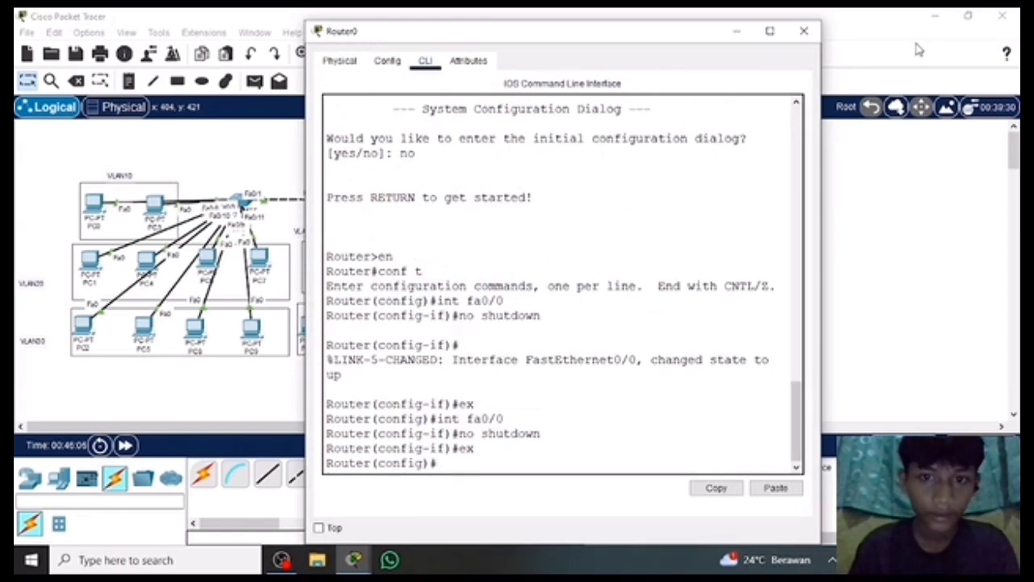
{"action": "left_click", "coordinate": [805, 31]}
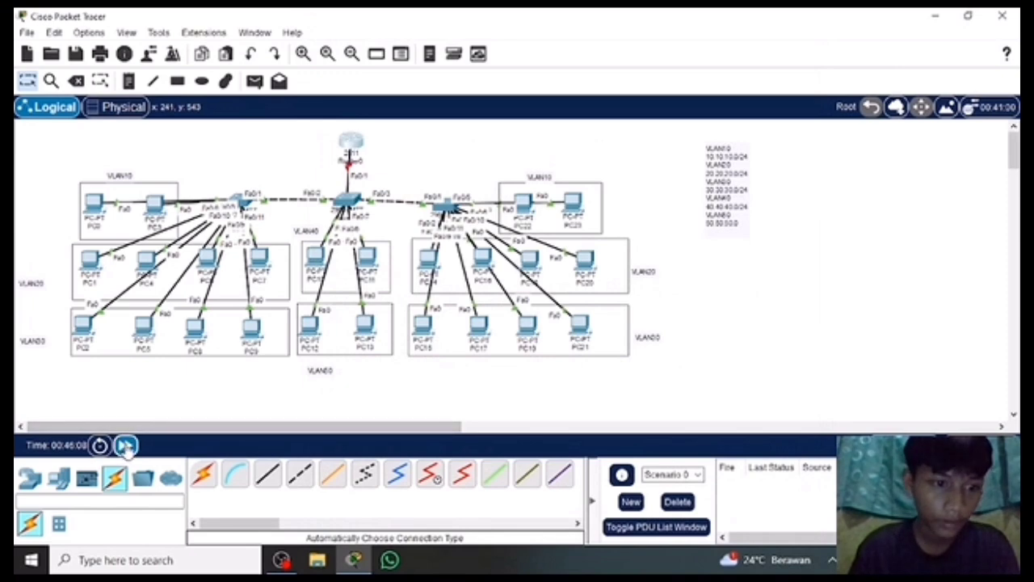
{"action": "left_click", "coordinate": [125, 445]}
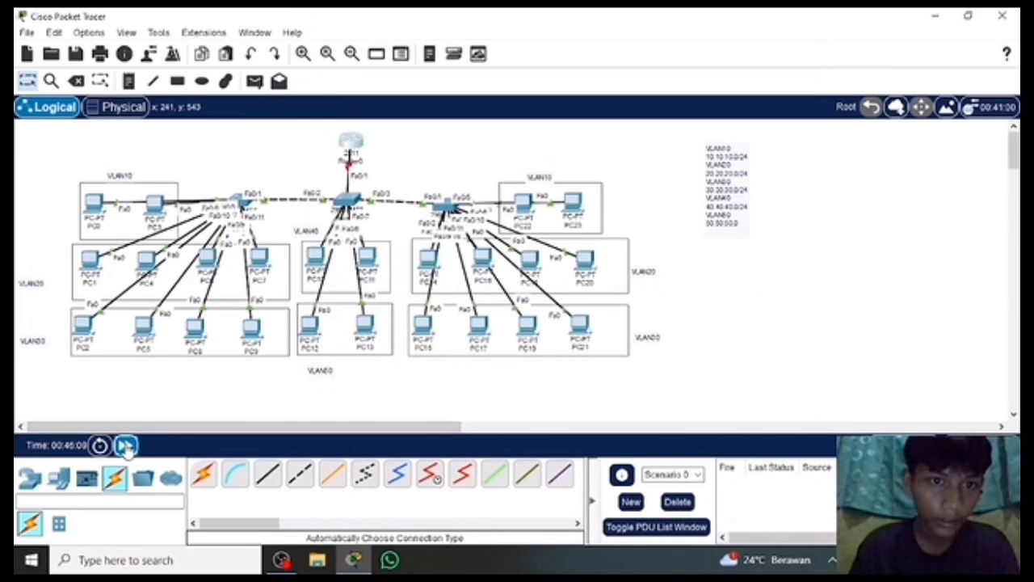
Reopen Router0's command line and enter configuration of subinterface fa0/0.10.
{"action": "left_click", "coordinate": [350, 147]}
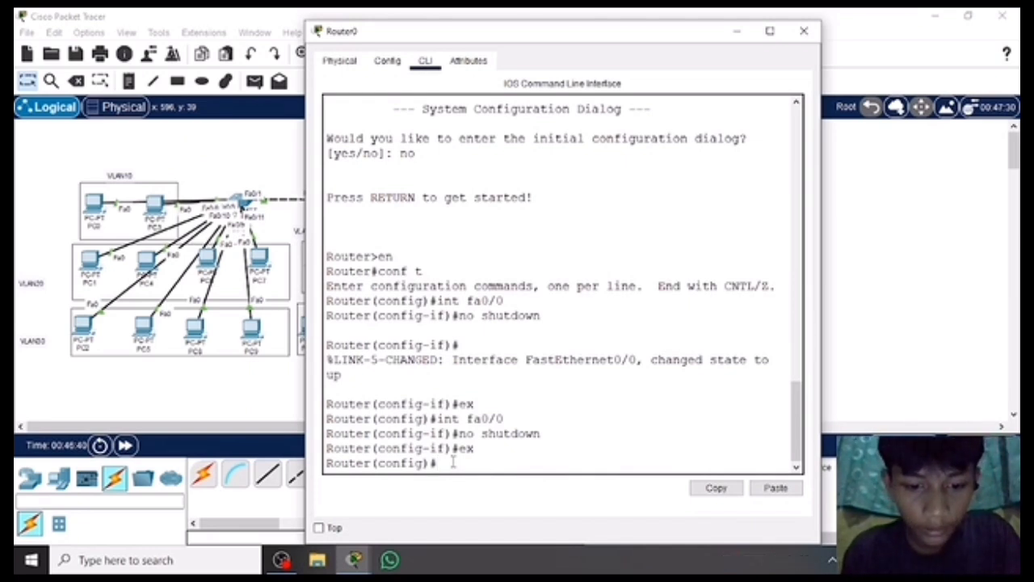
{"action": "type", "text": "int fa"}
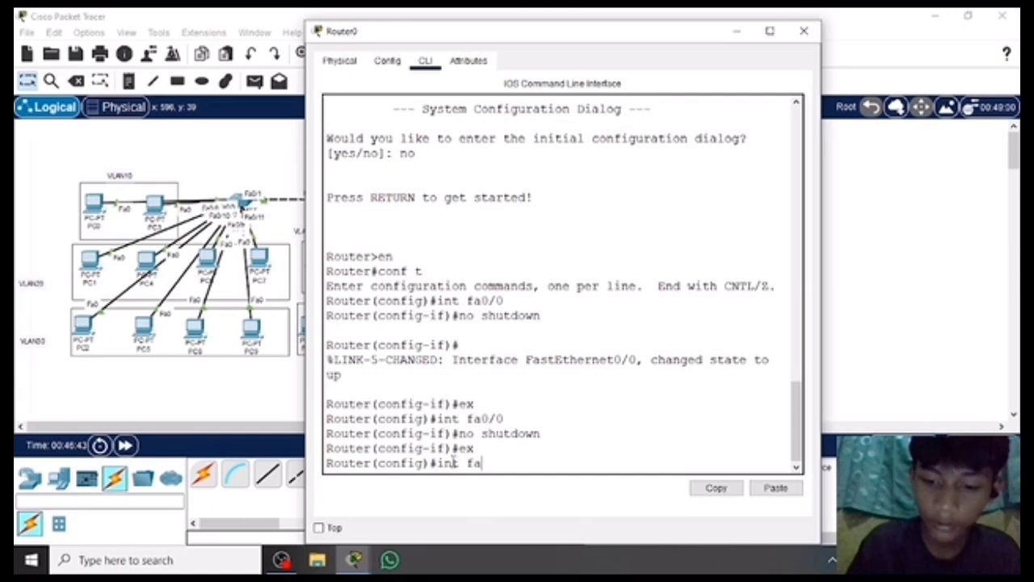
{"action": "type", "text": "0/"}
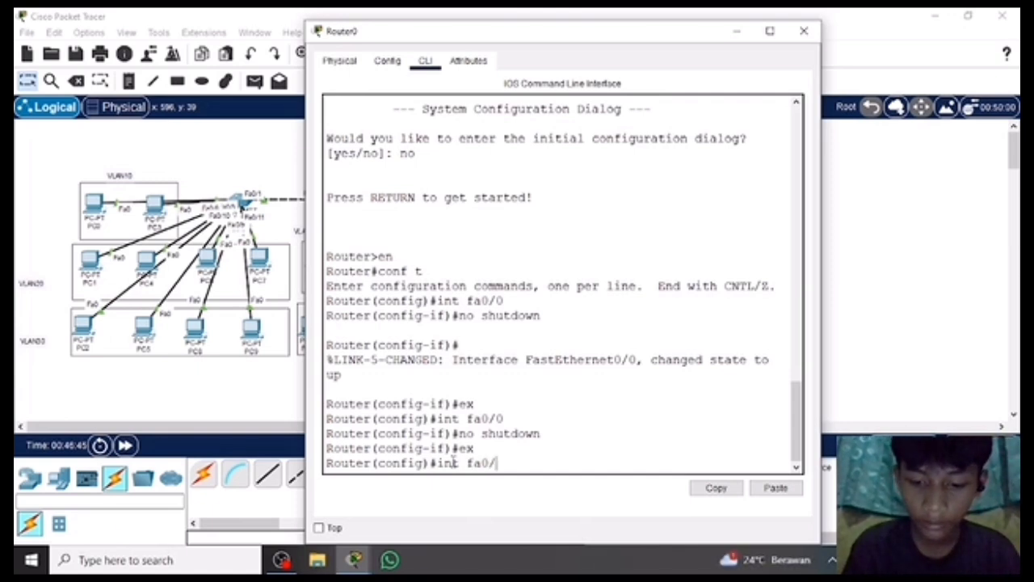
{"action": "type", "text": "0."}
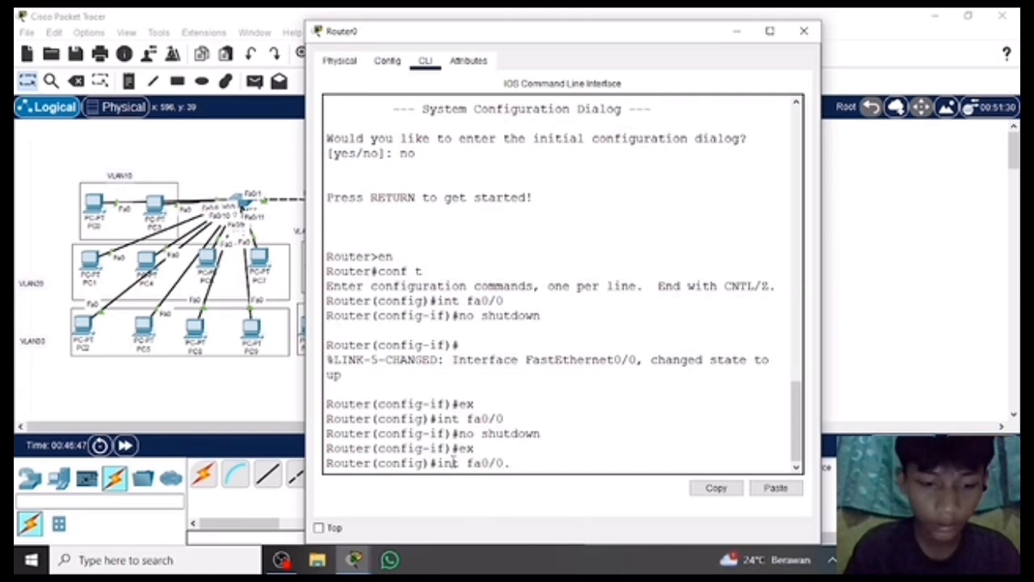
{"action": "type", "text": "10"}
{"action": "key", "text": "Return"}
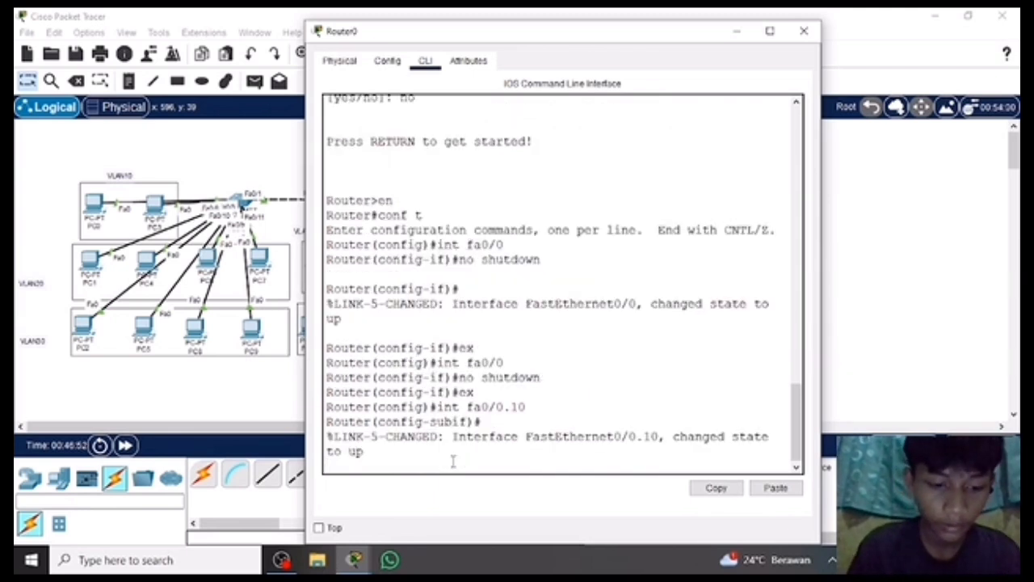
{"action": "type", "text": "encapsula"}
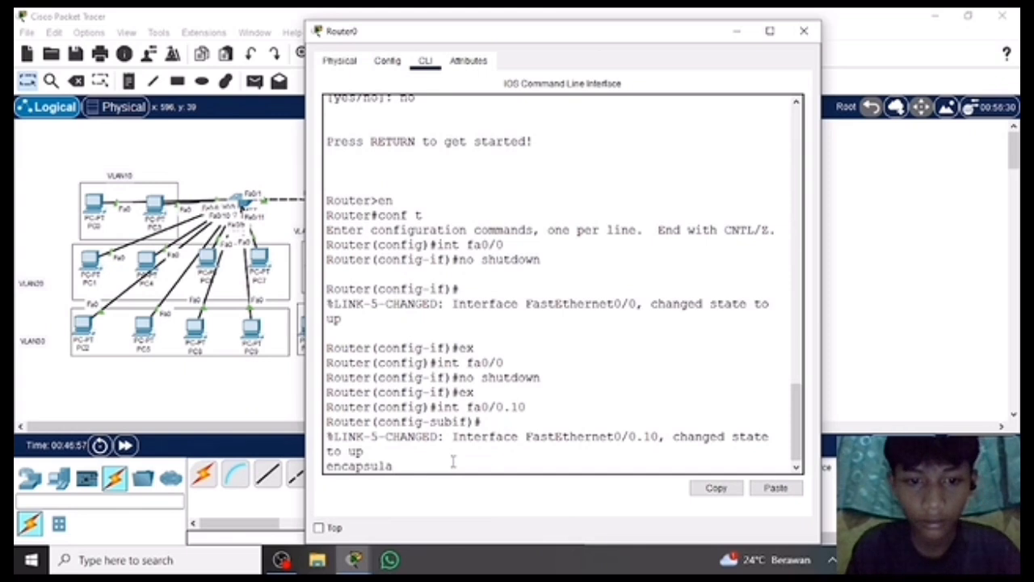
{"action": "key", "text": "BackSpace"}
{"action": "key", "text": "BackSpace"}
{"action": "key", "text": "BackSpace"}
{"action": "key", "text": "BackSpace"}
{"action": "key", "text": "BackSpace"}
{"action": "key", "text": "BackSpace"}
{"action": "key", "text": "BackSpace"}
{"action": "key", "text": "BackSpace"}
{"action": "key", "text": "BackSpace"}
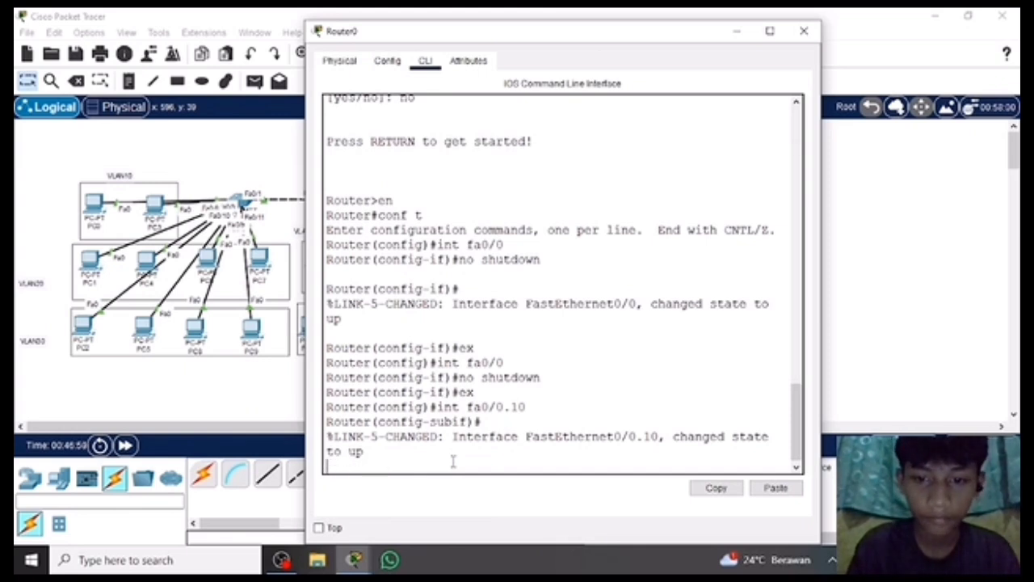
{"action": "key", "text": "Return"}
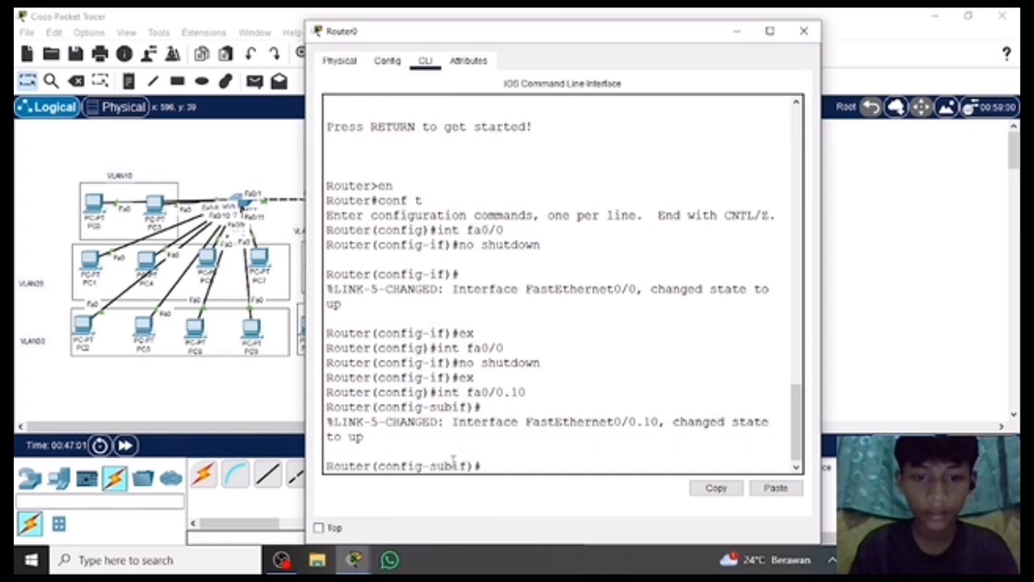
Try to set the VLAN 10 encapsulation on subinterface fa0/0.10 with encapsulation don1q 10.
{"action": "type", "text": "e"}
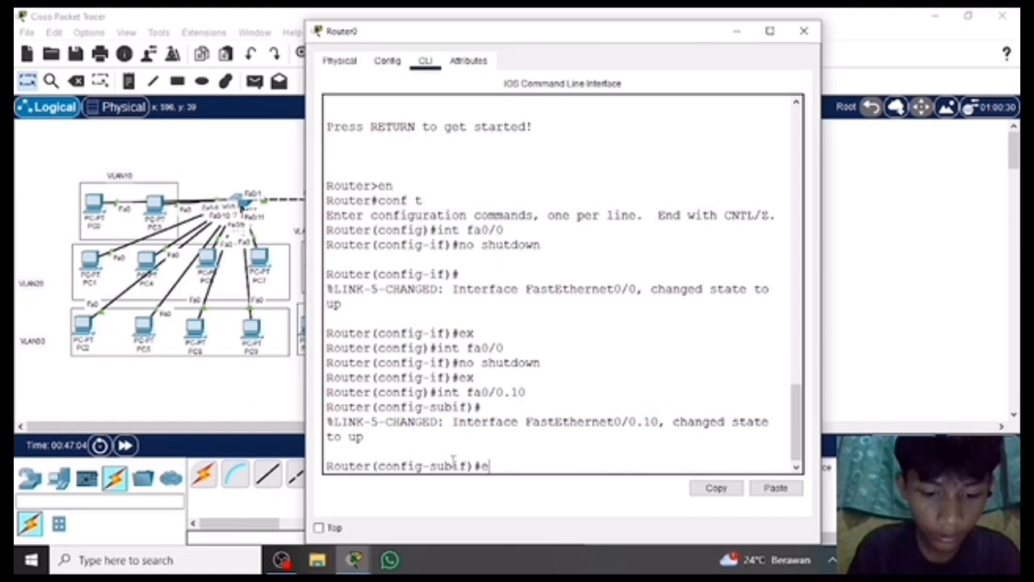
{"action": "type", "text": "ncapsulation"}
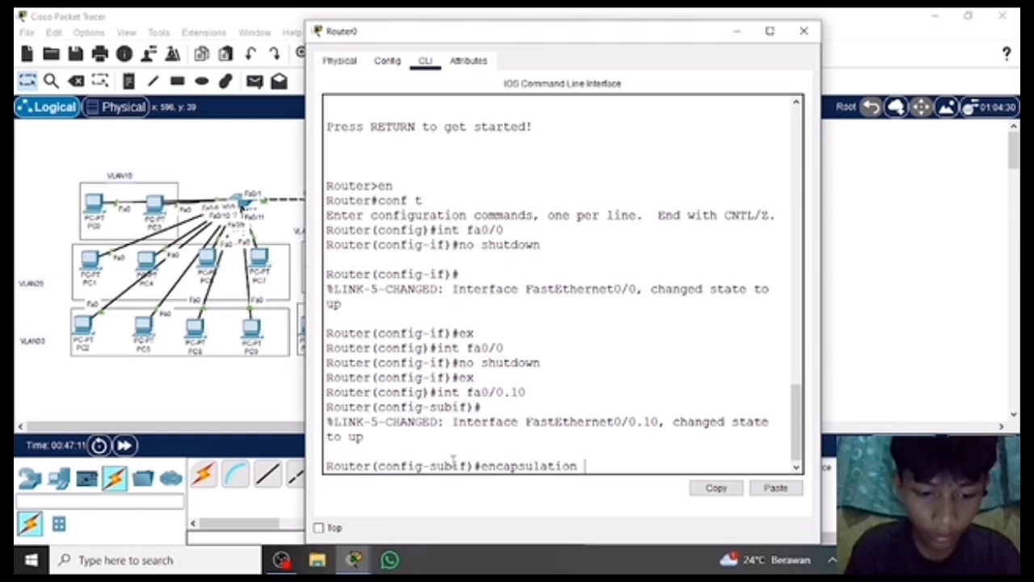
{"action": "type", "text": " dot1q"}
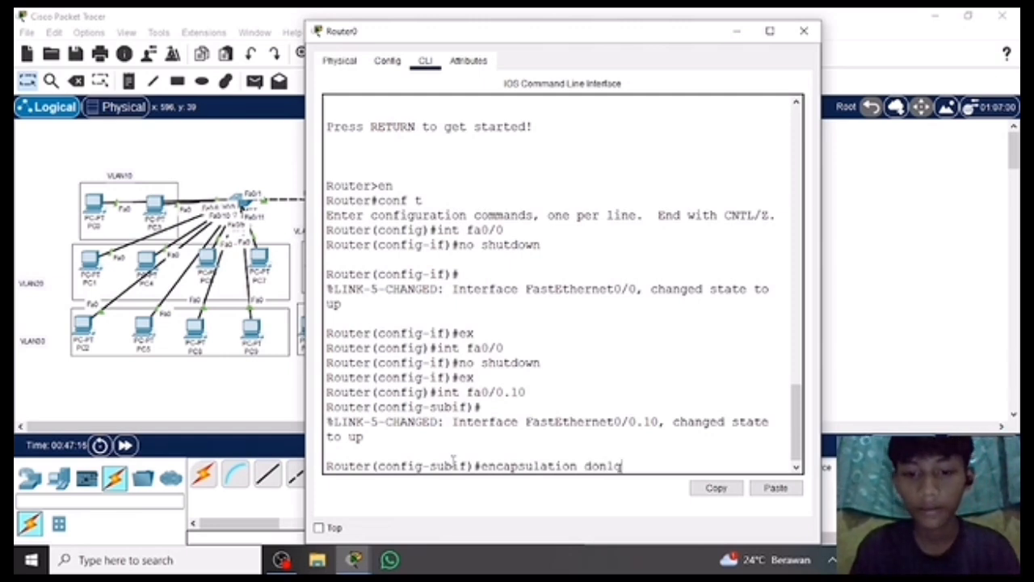
{"action": "type", "text": " 10"}
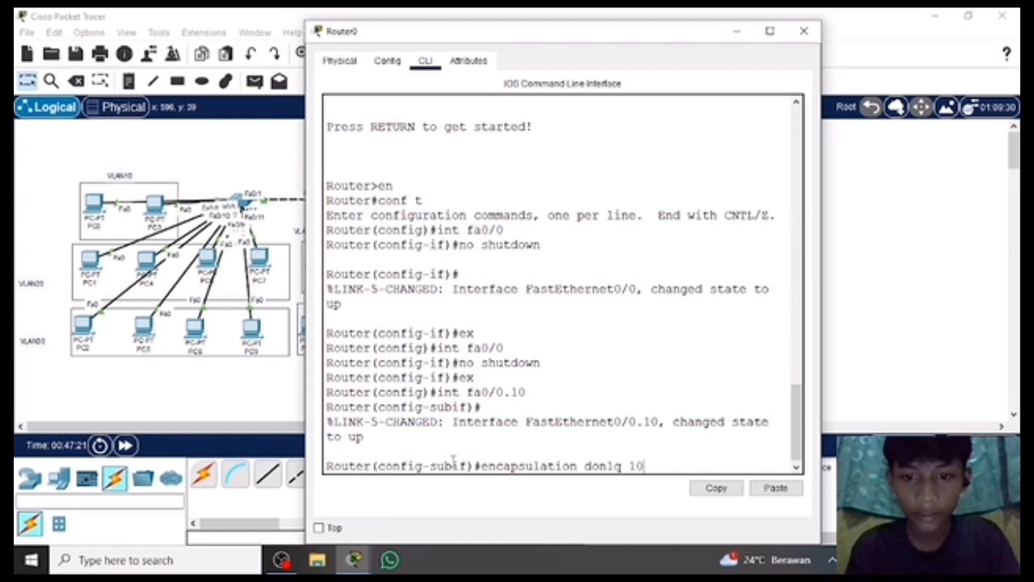
{"action": "key", "text": "Return"}
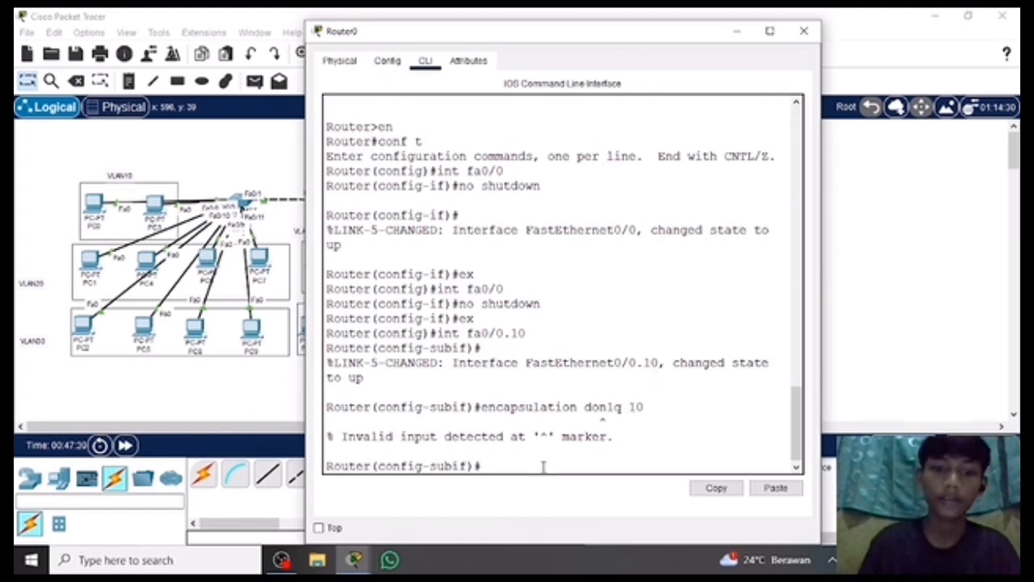
Try to set the subinterface's encapsulation with encapsulation dot1q, without a VLAN number.
{"action": "type", "text": "enc"}
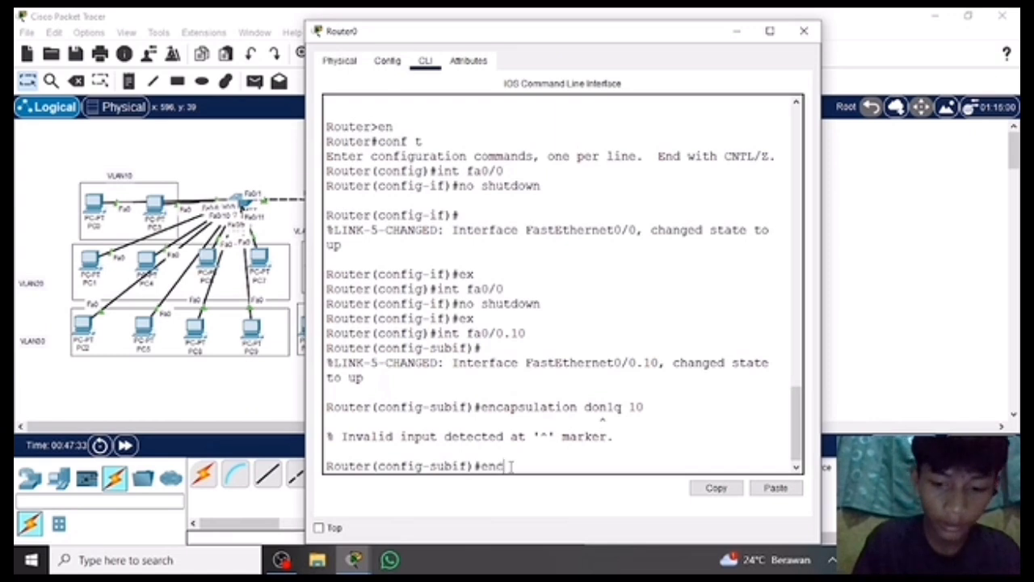
{"action": "type", "text": "apsulation"}
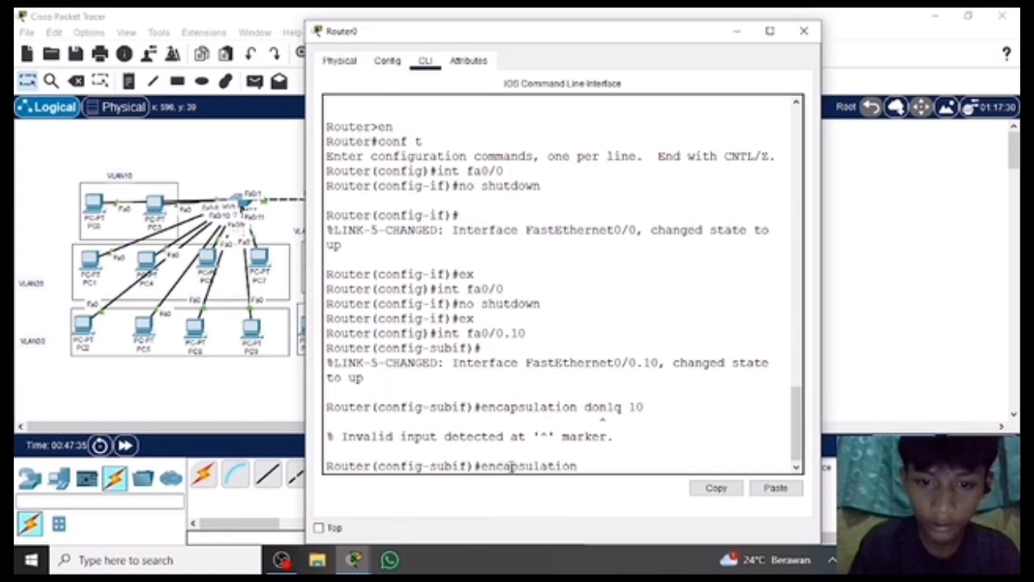
{"action": "type", "text": " do"}
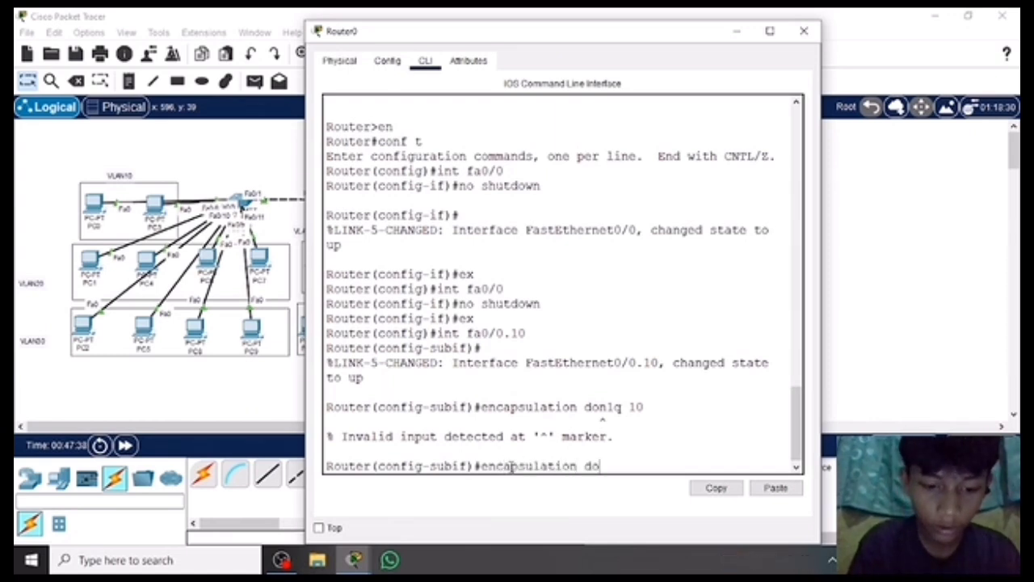
{"action": "type", "text": "t1q"}
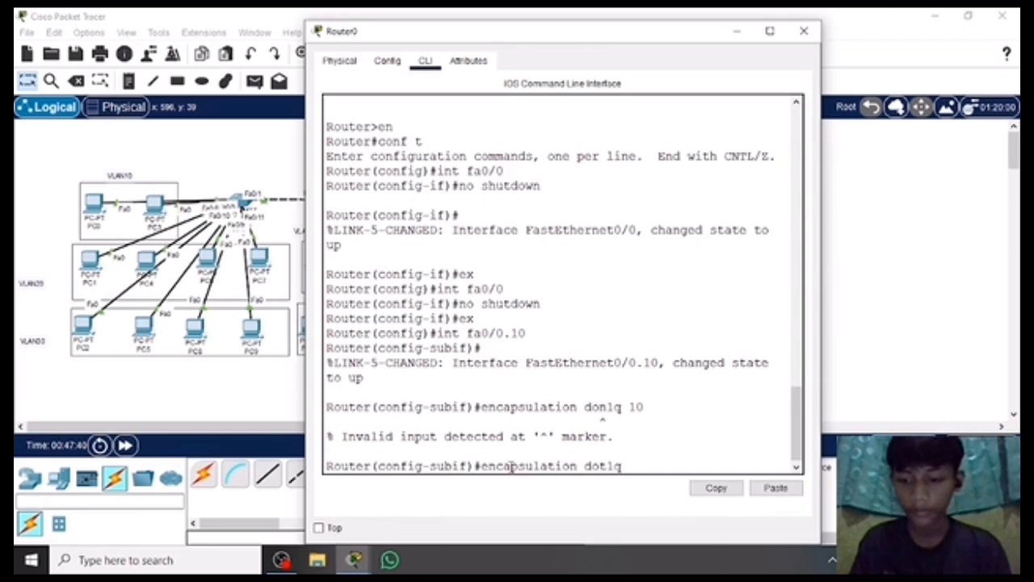
{"action": "key", "text": "Return"}
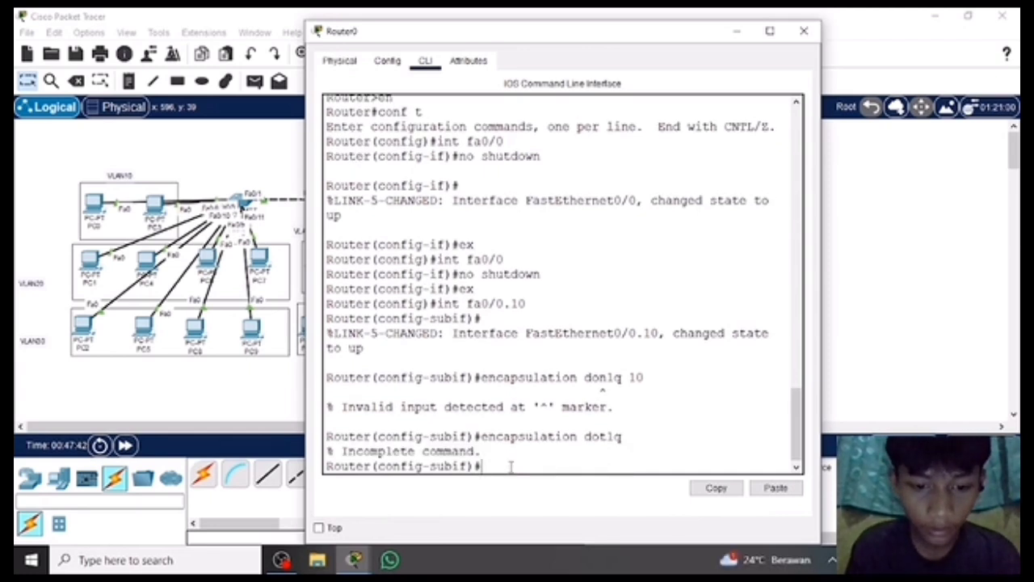
Try to assign IP address 10.10.10.1 with mask 255.255.255.0 to subinterface fa0/0.10.
{"action": "type", "text": "ip"}
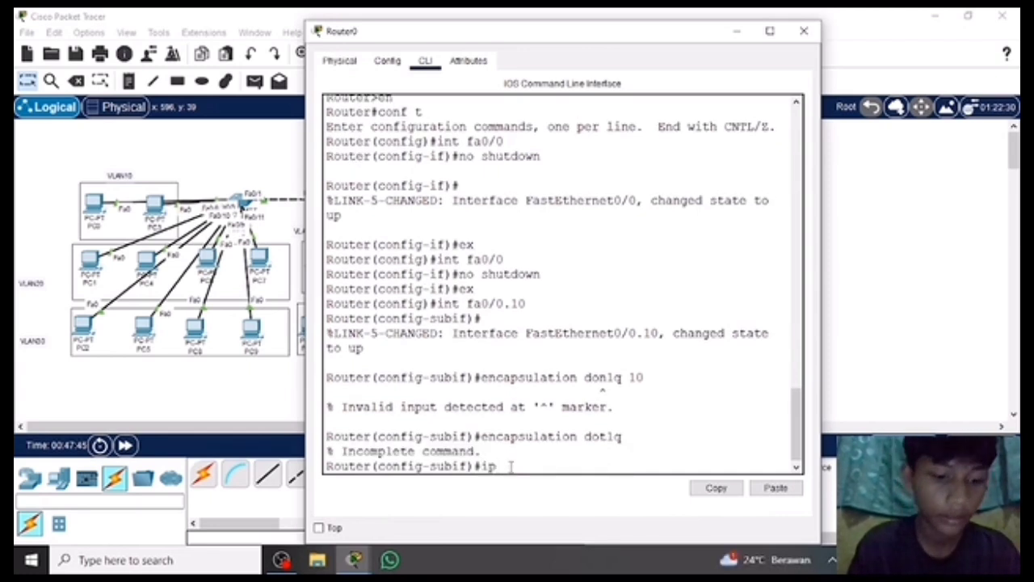
{"action": "type", "text": " address"}
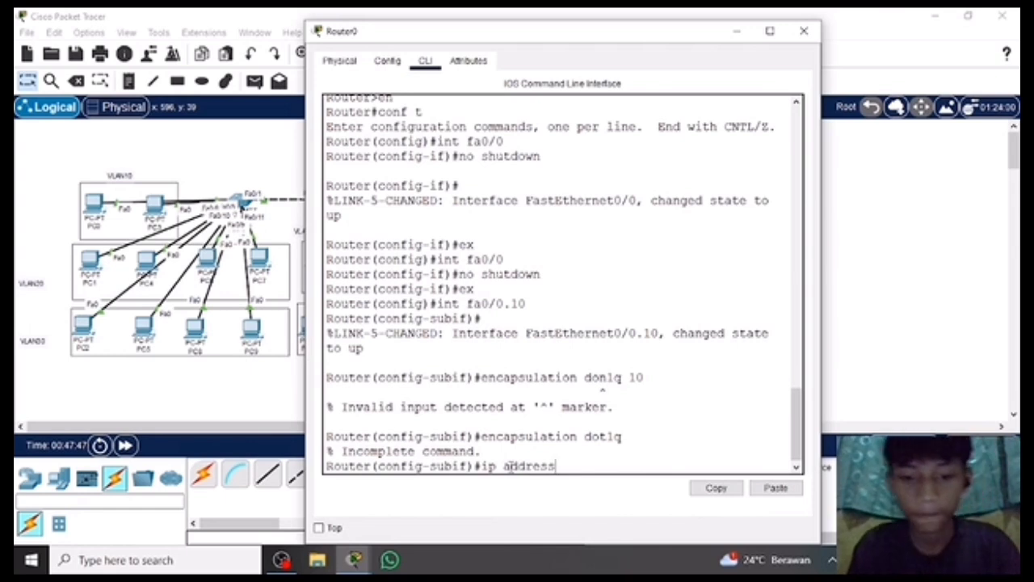
{"action": "type", "text": " 192"}
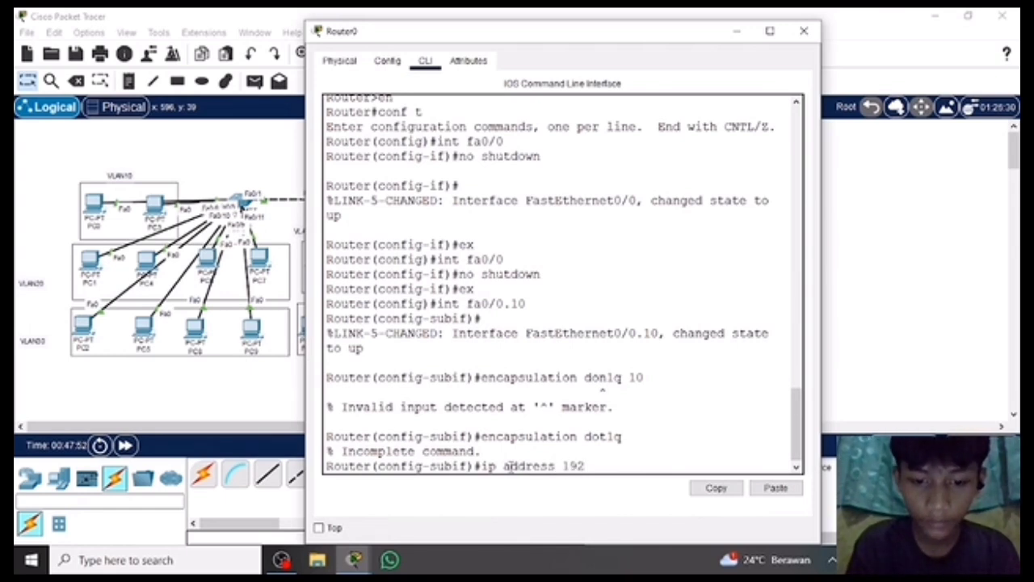
{"action": "key", "text": "BackSpace"}
{"action": "key", "text": "BackSpace"}
{"action": "key", "text": "BackSpace"}
{"action": "type", "text": "10"}
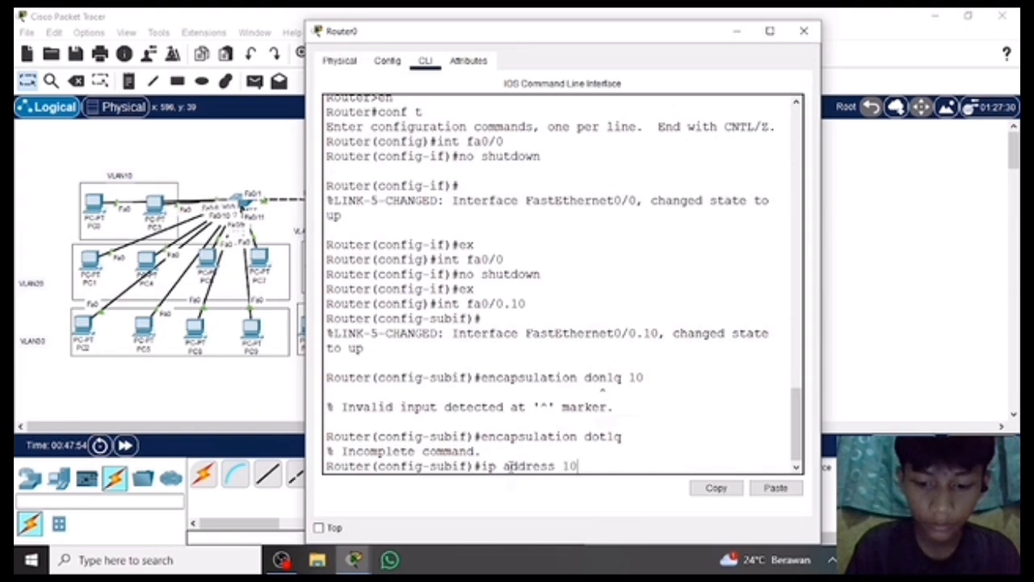
{"action": "type", "text": ".10.10"}
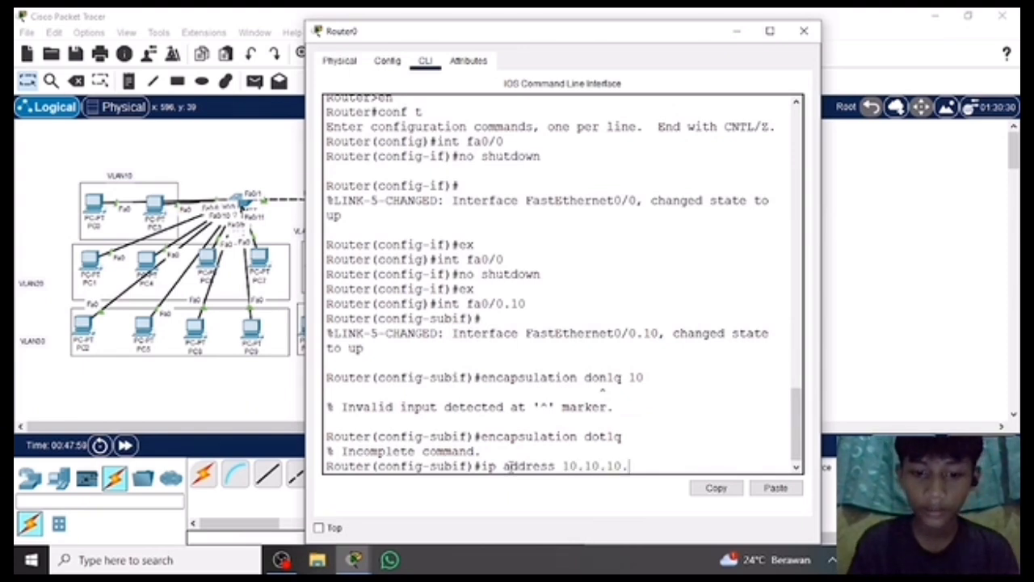
{"action": "type", "text": ".1"}
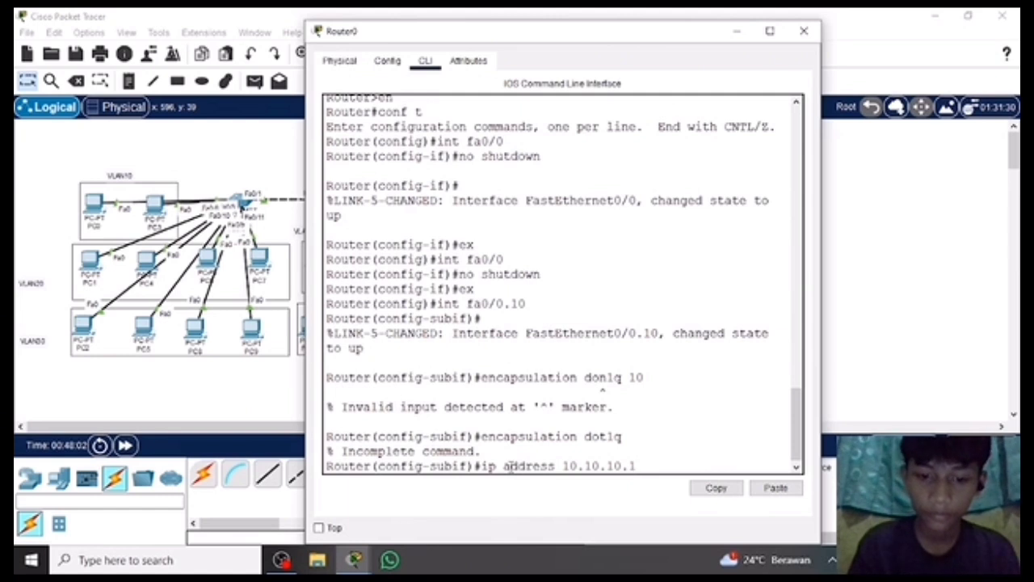
{"action": "key", "text": "BackSpace"}
{"action": "type", "text": "0"}
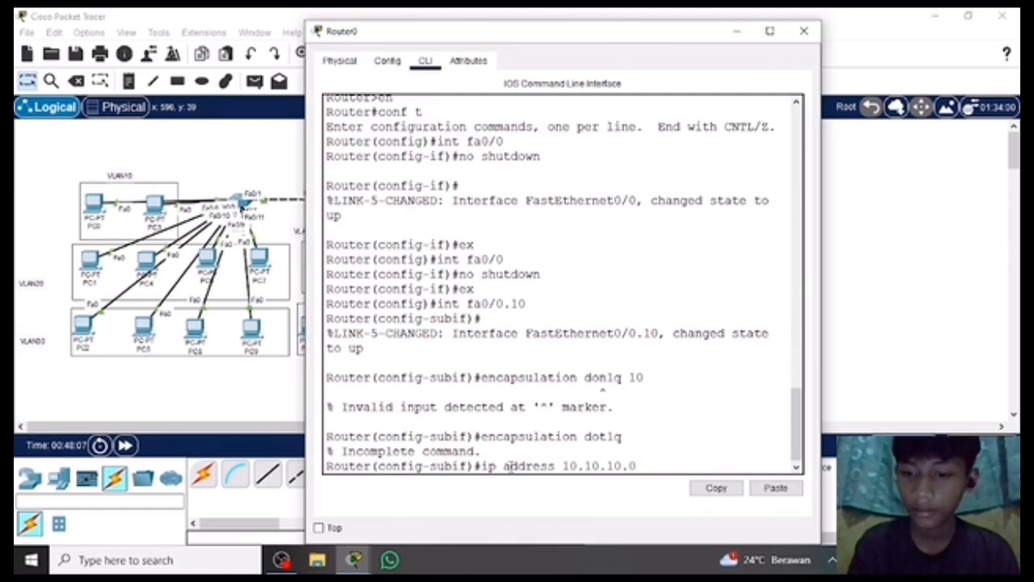
{"action": "key", "text": "BackSpace"}
{"action": "type", "text": "1"}
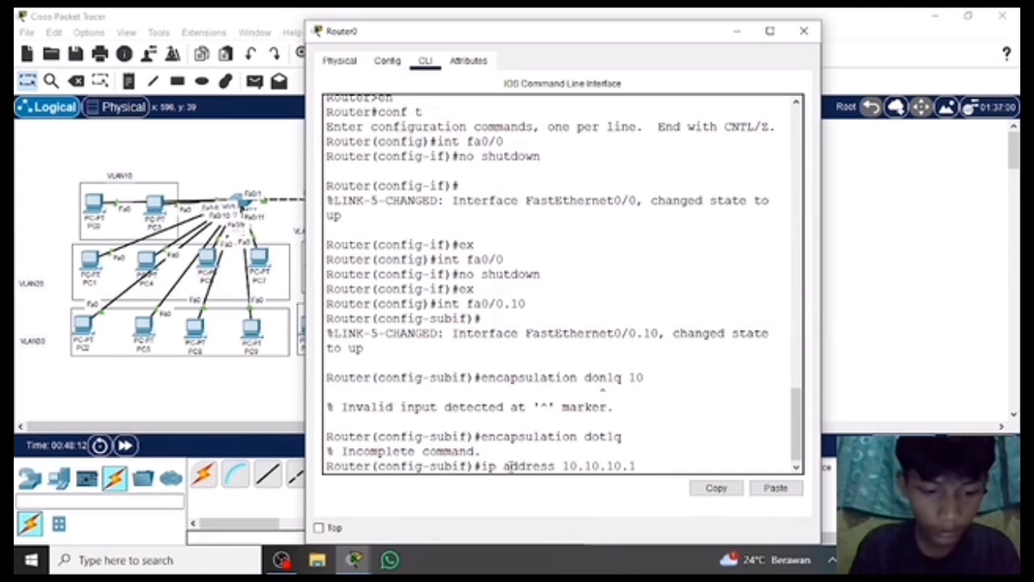
{"action": "type", "text": " 255.25"}
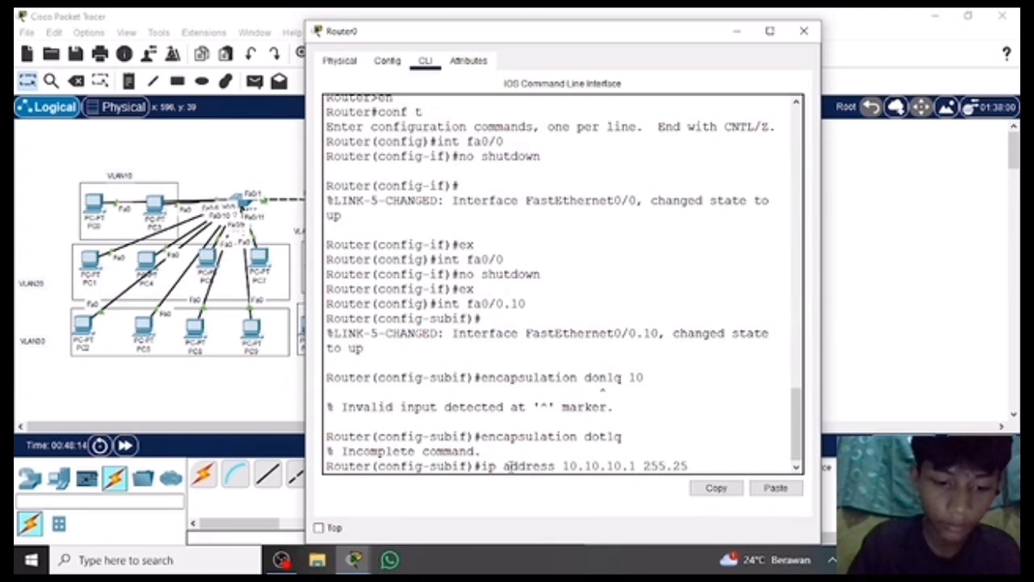
{"action": "type", "text": "5.255"}
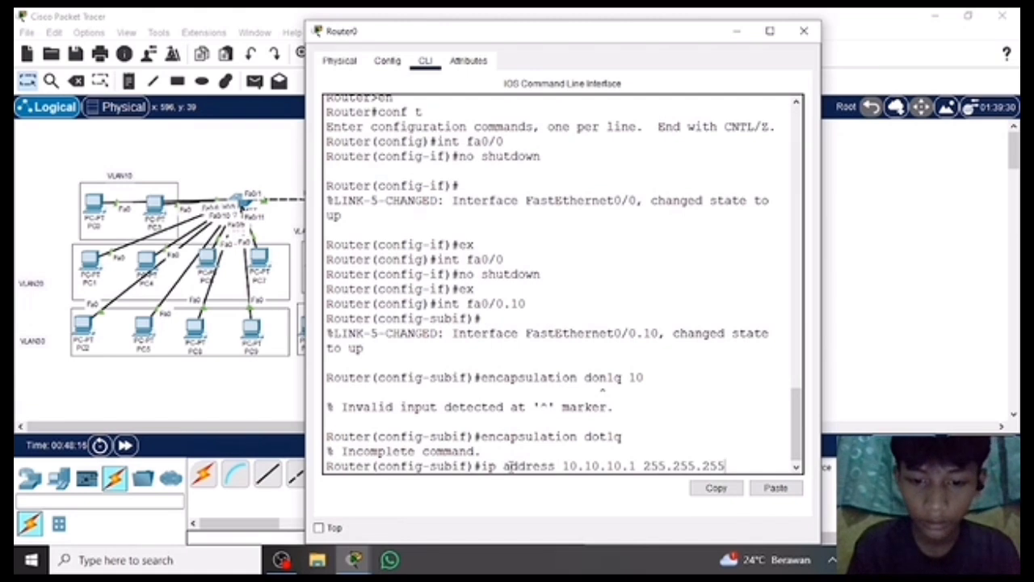
{"action": "type", "text": ".0"}
{"action": "key", "text": "Return"}
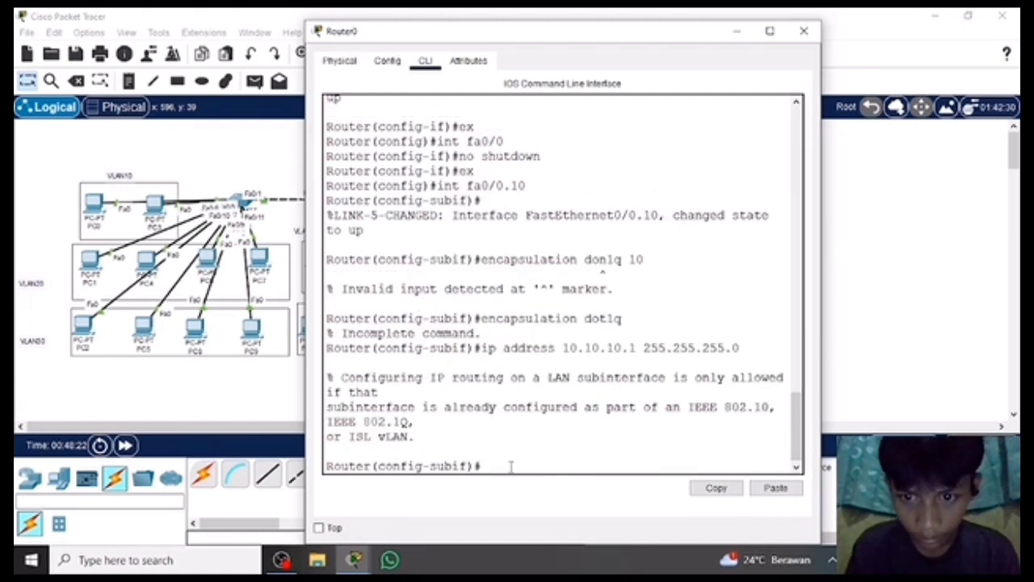
Try to set the default router for subinterface fa0/0.10 with default-router 10.10.10.10.
{"action": "type", "text": "defa"}
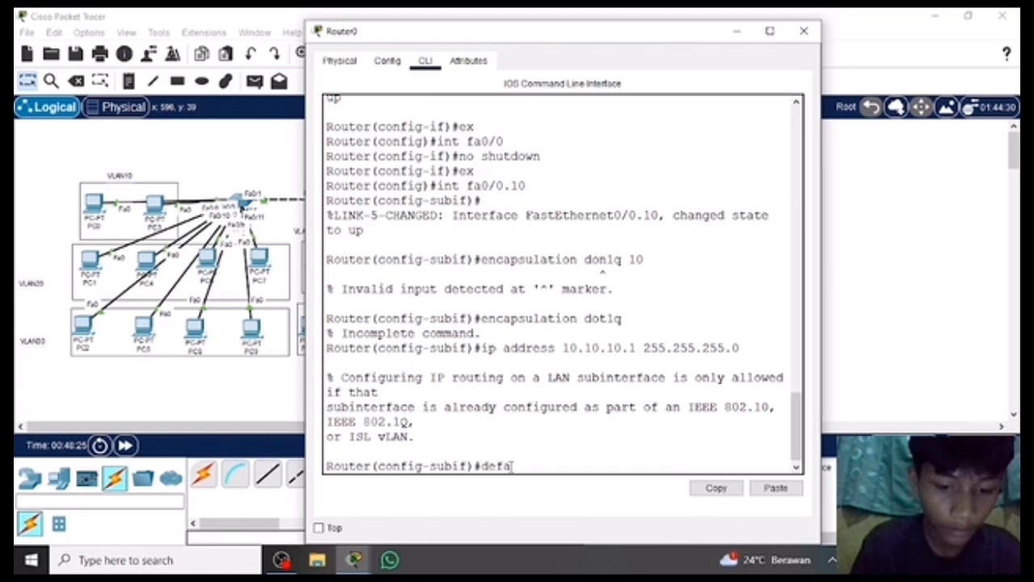
{"action": "type", "text": "ult-"}
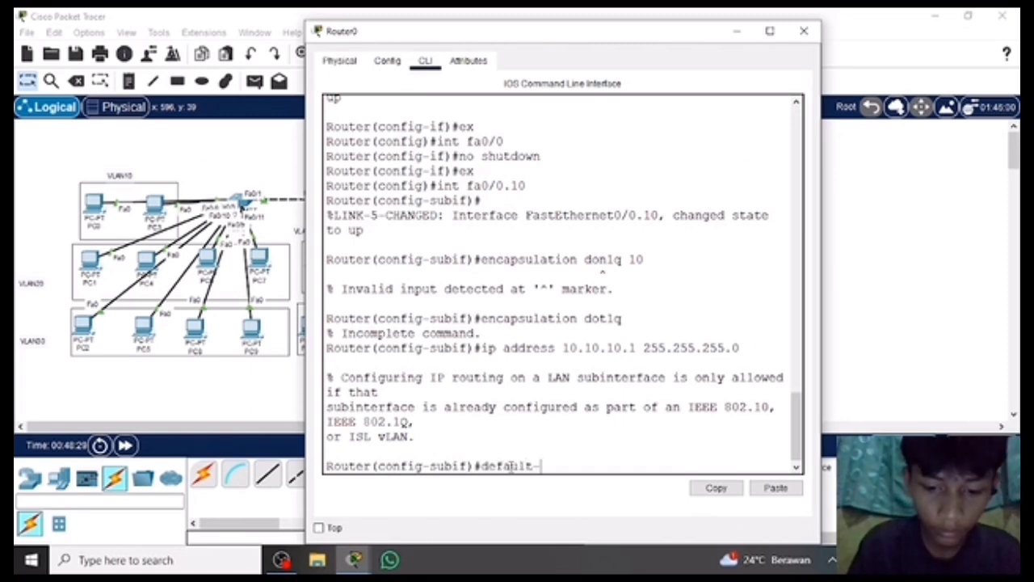
{"action": "type", "text": "router 10"}
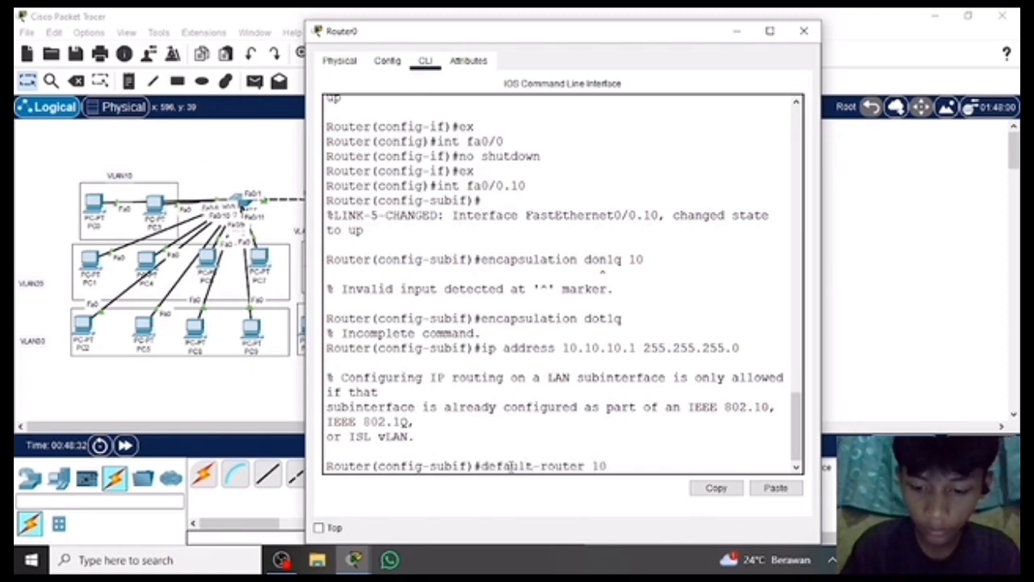
{"action": "type", "text": ".10.10.10"}
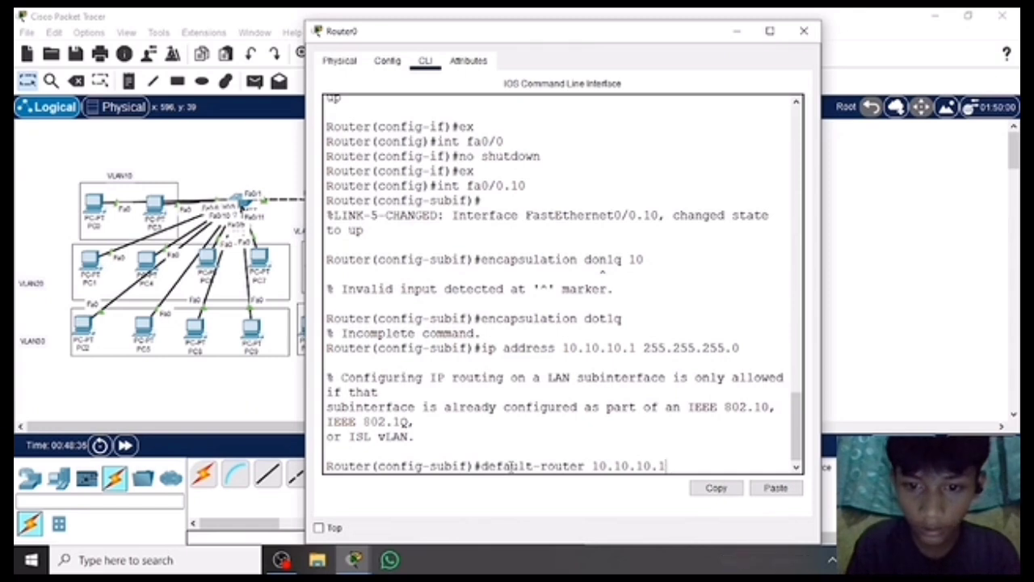
{"action": "key", "text": "BackSpace"}
{"action": "type", "text": "1"}
{"action": "key", "text": "BackSpace"}
{"action": "type", "text": "0"}
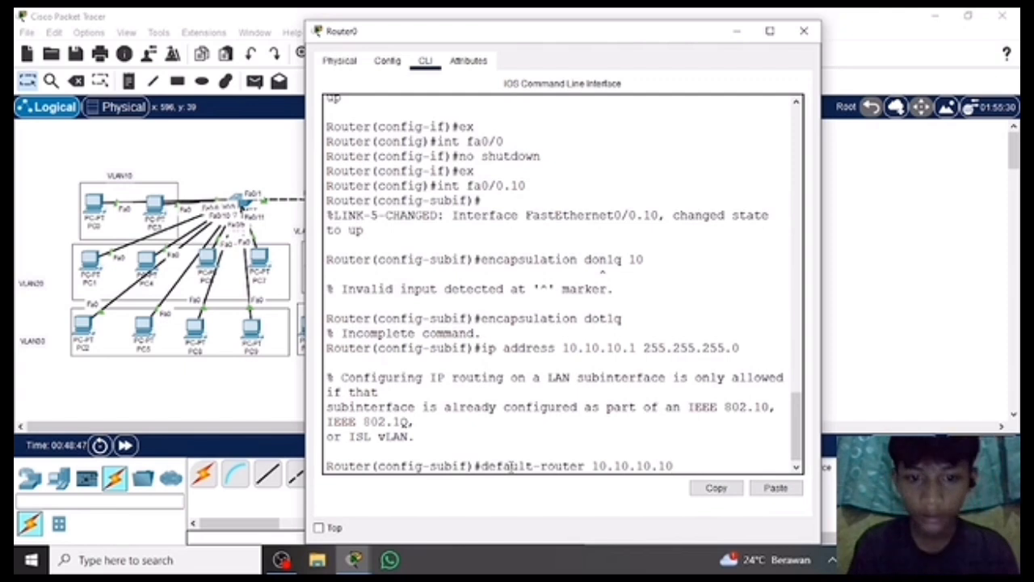
{"action": "key", "text": "Return"}
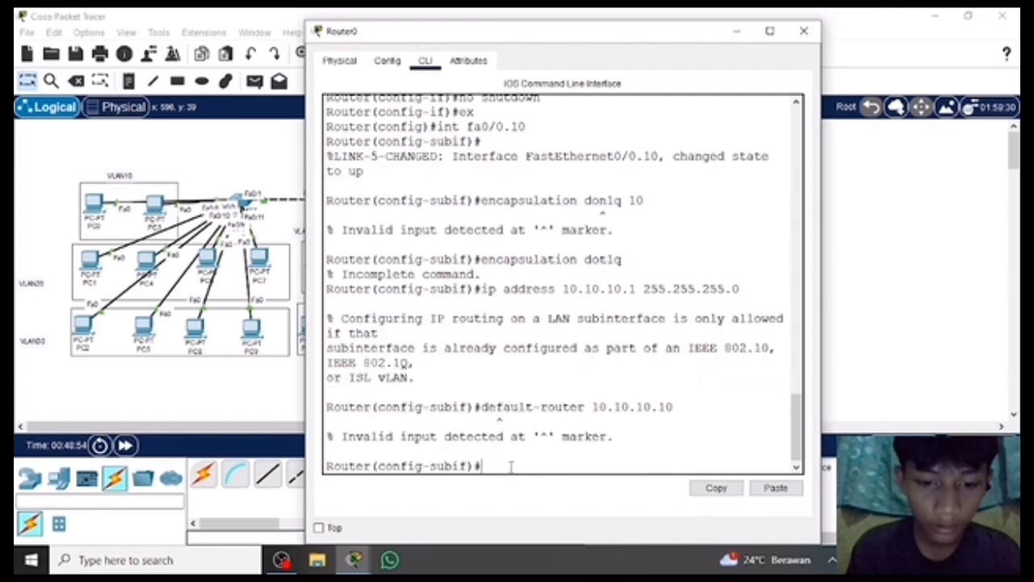
Switch to configuring subinterface fa0/0.20 on Router0.
{"action": "type", "text": "int fa0/"}
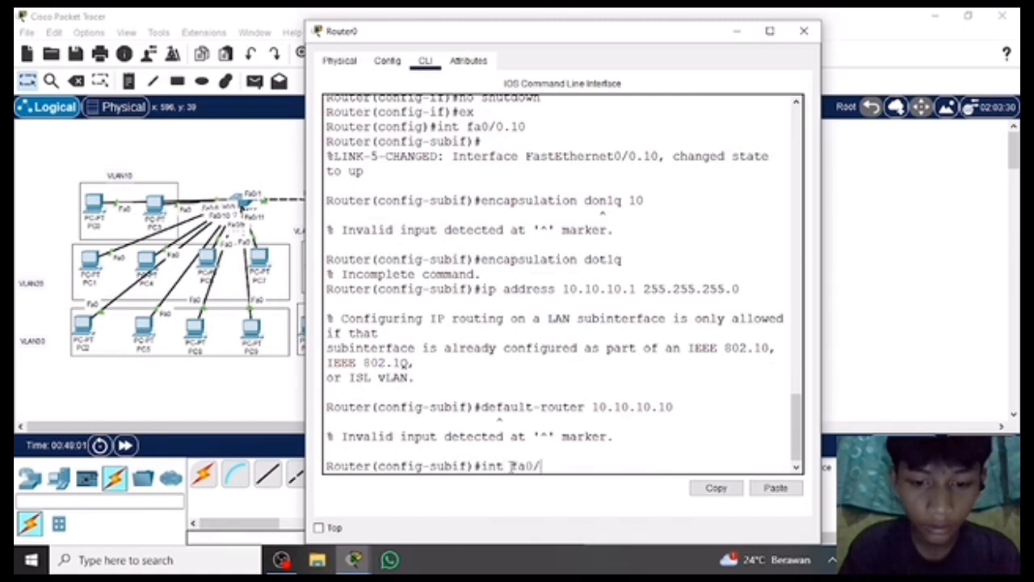
{"action": "type", "text": "0.20"}
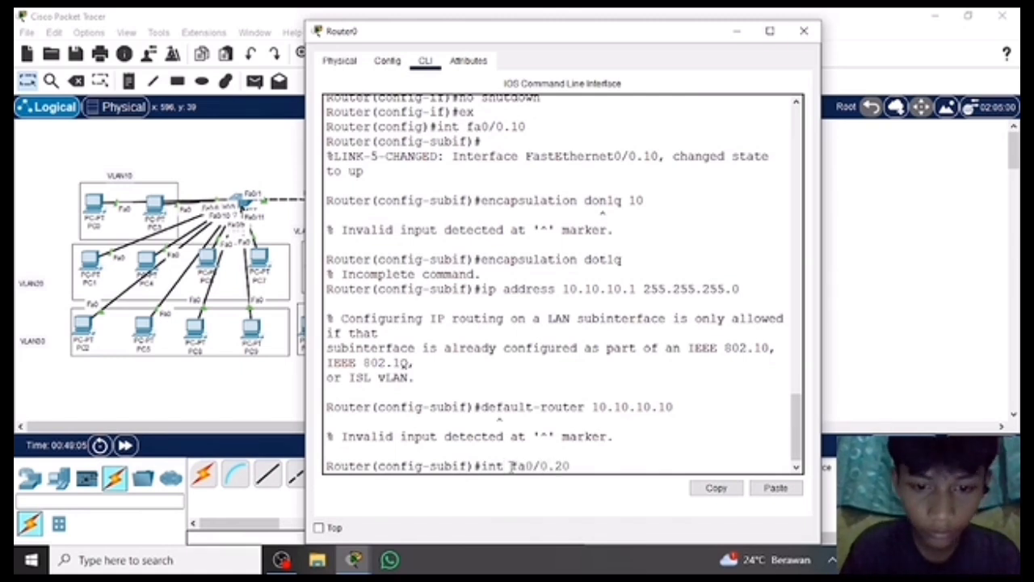
{"action": "key", "text": "Return"}
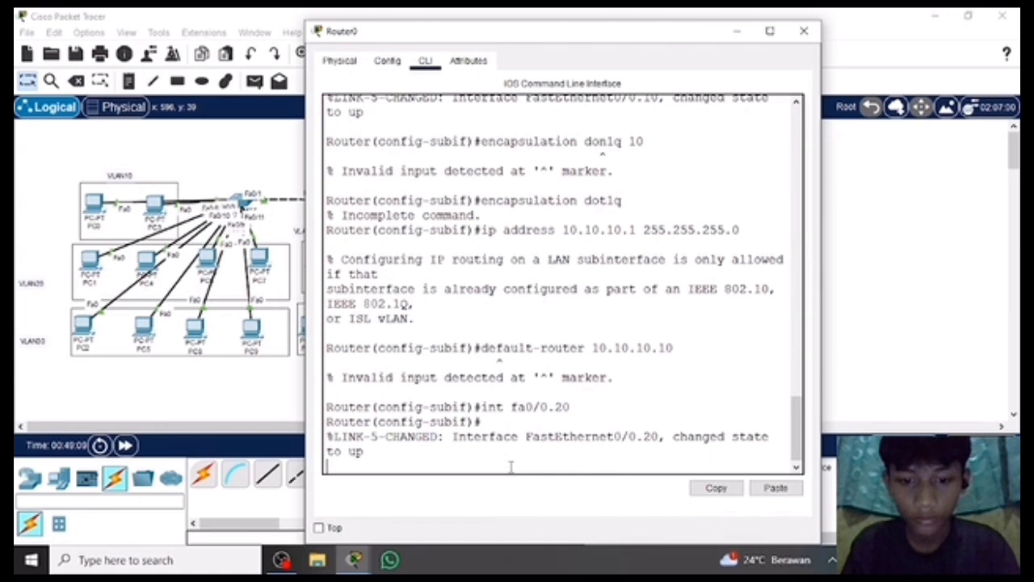
{"action": "key", "text": "Return"}
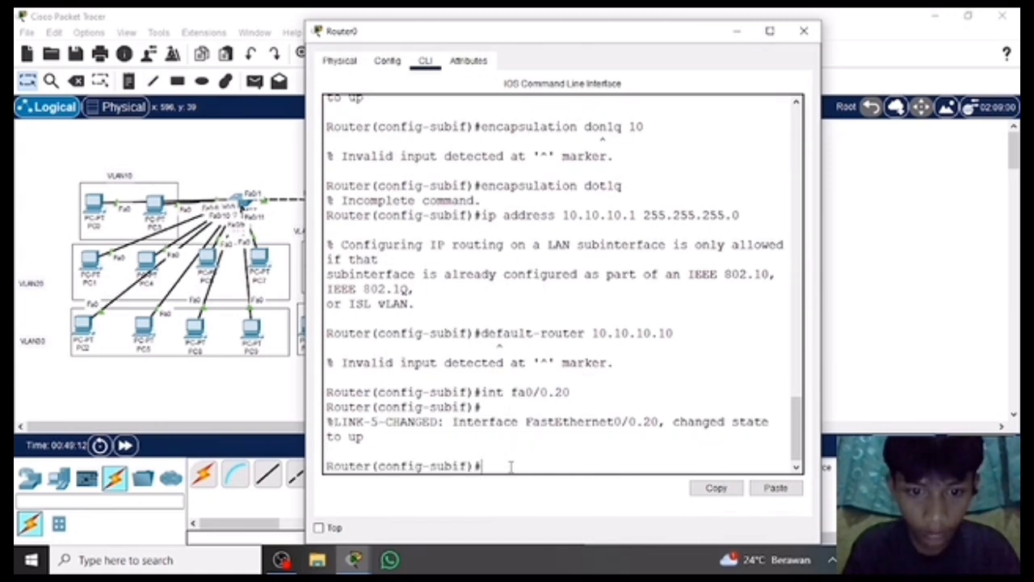
Try to set the encapsulation of subinterface fa0/0.20 with encapsulation dot1q, without a VLAN number.
{"action": "type", "text": "enca"}
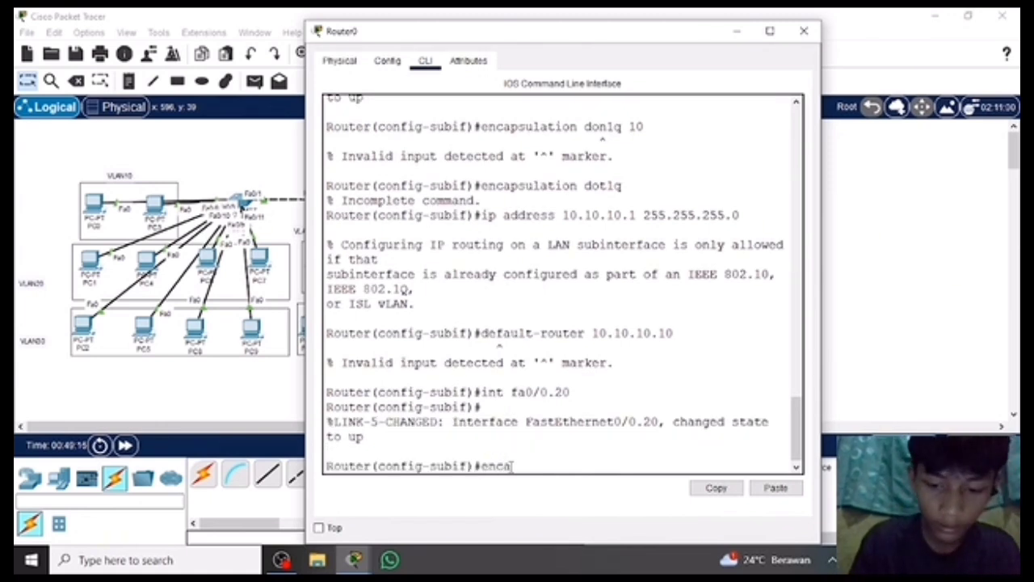
{"action": "type", "text": "psulation "}
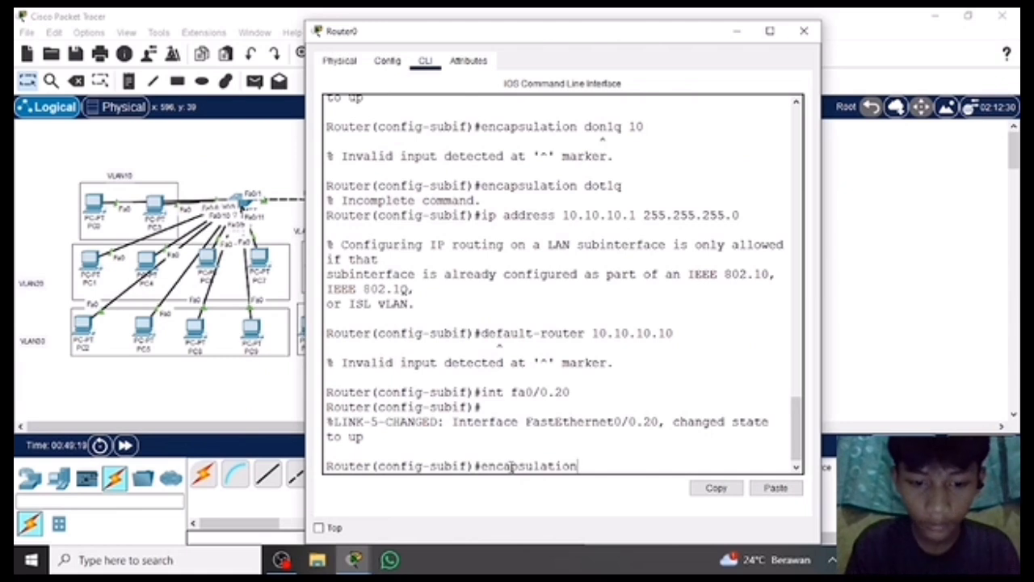
{"action": "type", "text": "dot1q"}
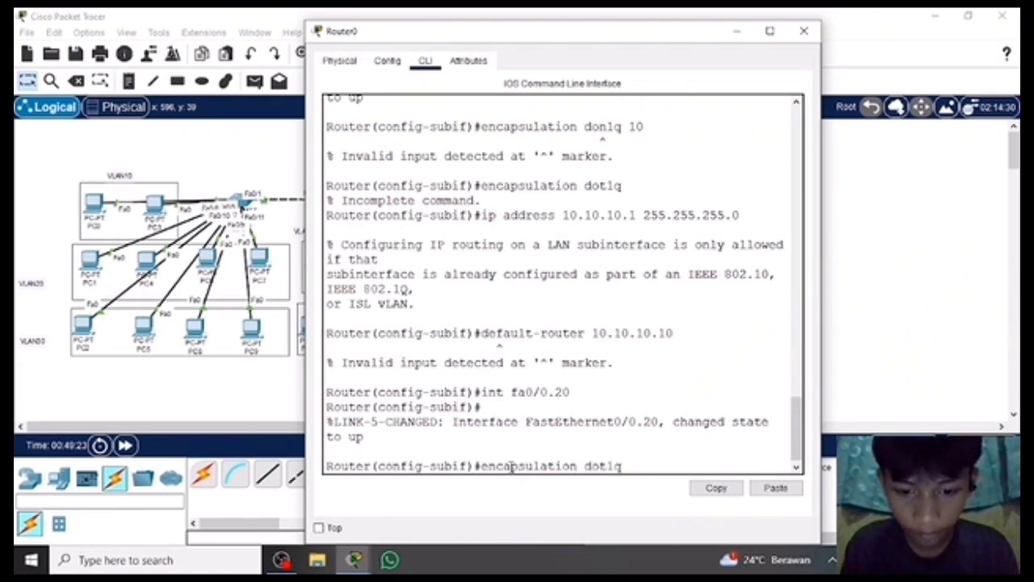
{"action": "key", "text": "Return"}
Try to assign IP address 20.20.20.1 with mask 255.255.255.0 to subinterface fa0/0.20.
{"action": "type", "text": "ip adress"}
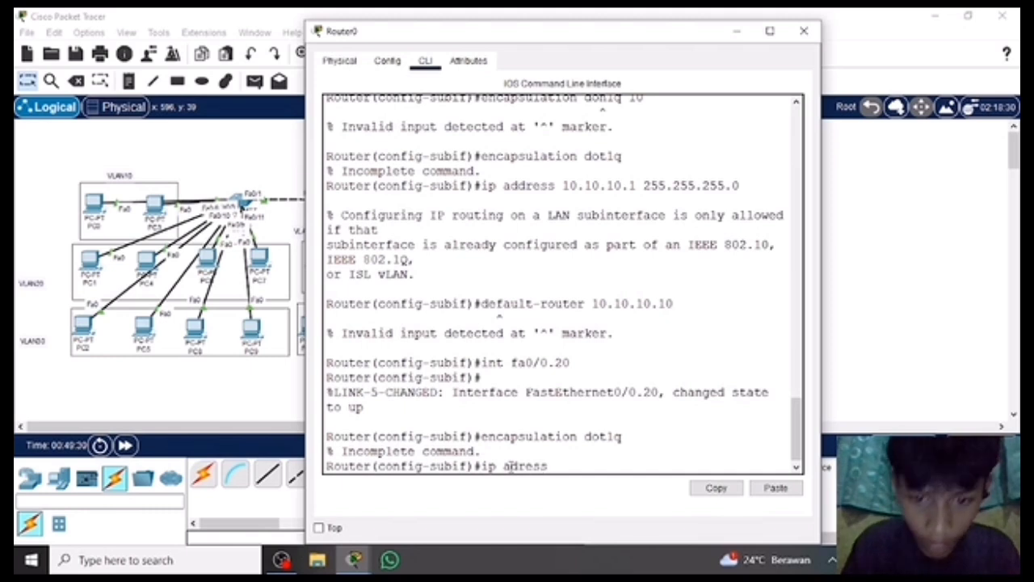
{"action": "key", "text": "BackSpace"}
{"action": "key", "text": "BackSpace"}
{"action": "key", "text": "BackSpace"}
{"action": "key", "text": "BackSpace"}
{"action": "type", "text": "d"}
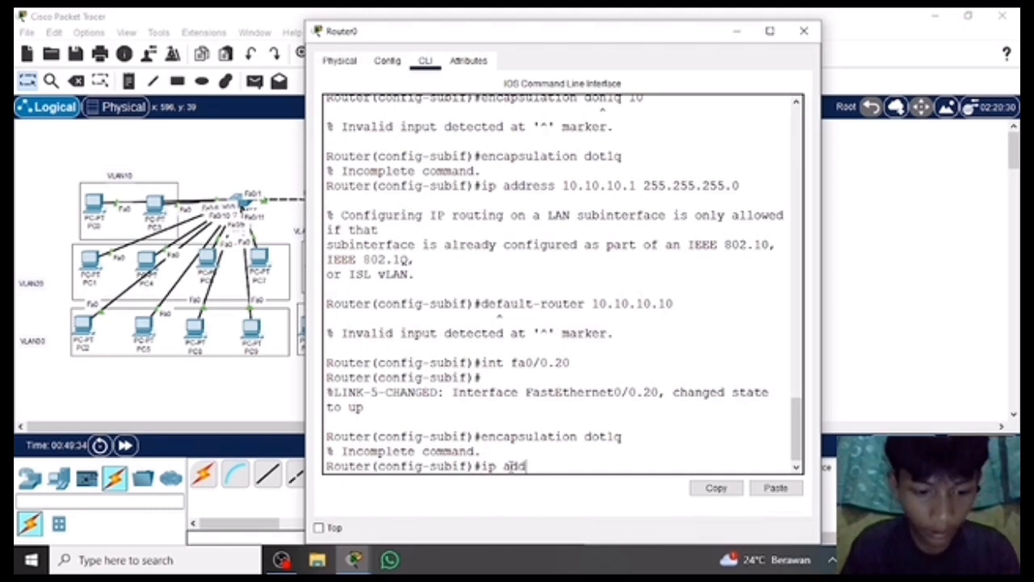
{"action": "type", "text": "ress 20"}
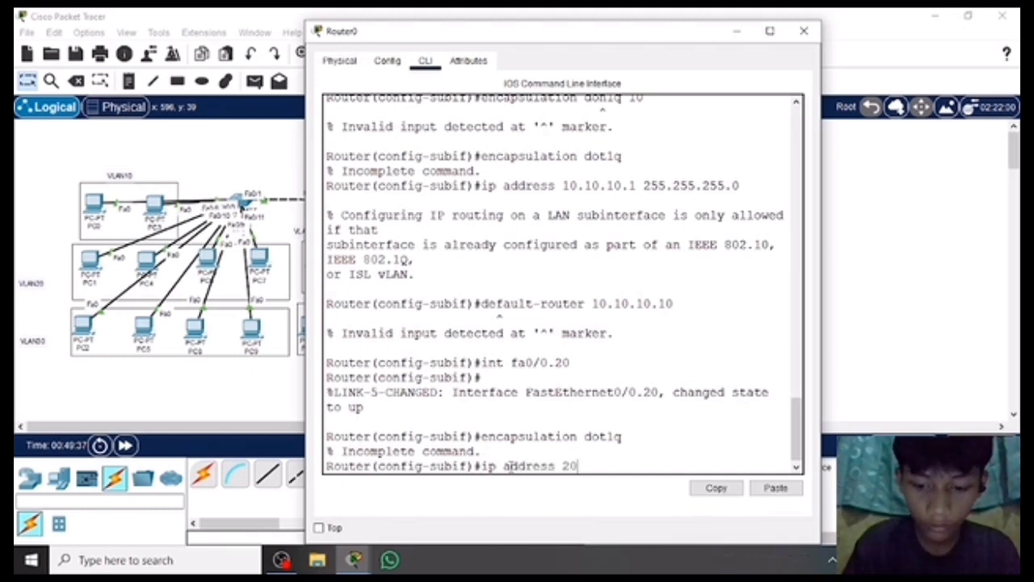
{"action": "type", "text": ".20.20.1"}
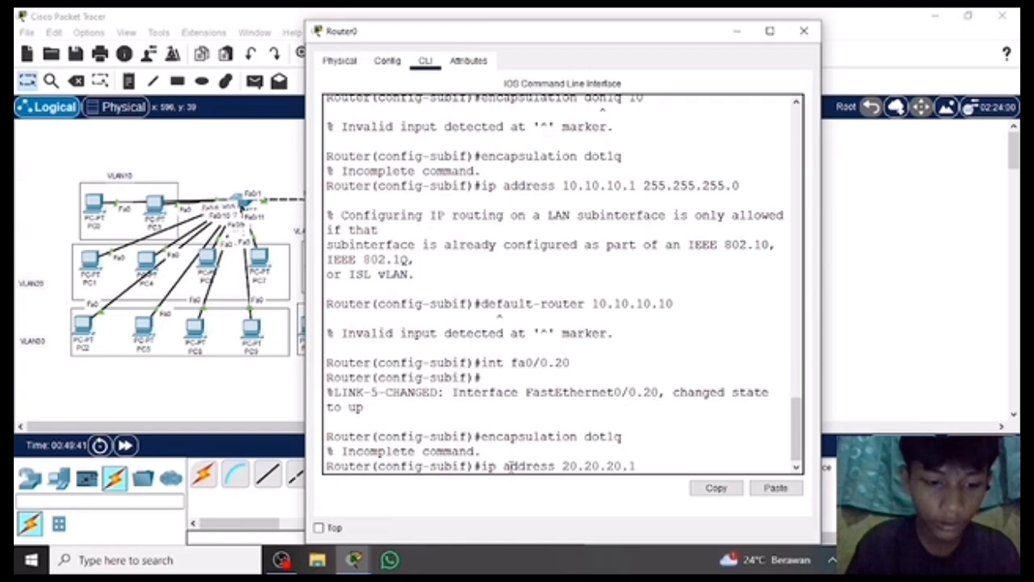
{"action": "type", "text": " 255.255.25"}
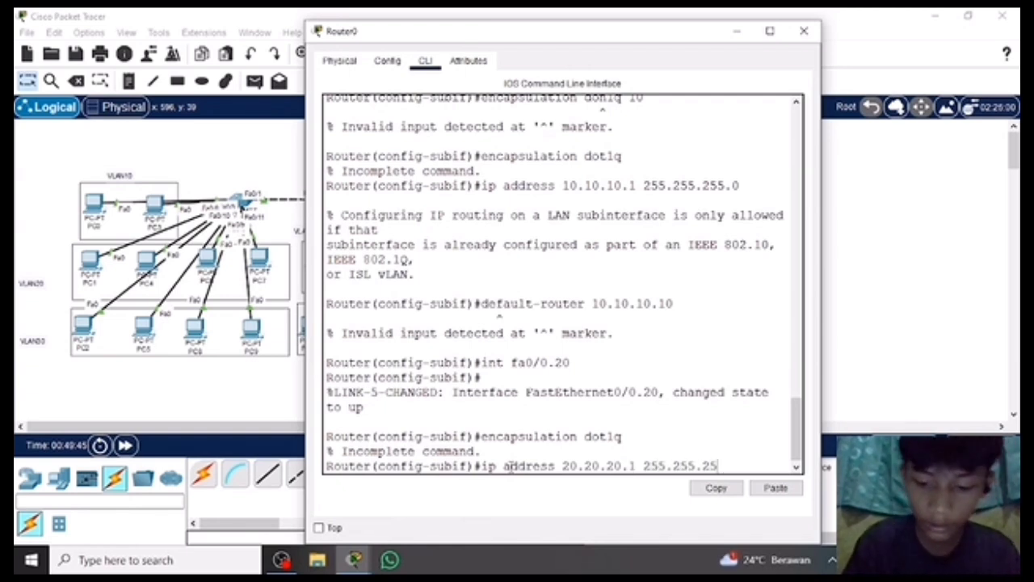
{"action": "type", "text": "5.0"}
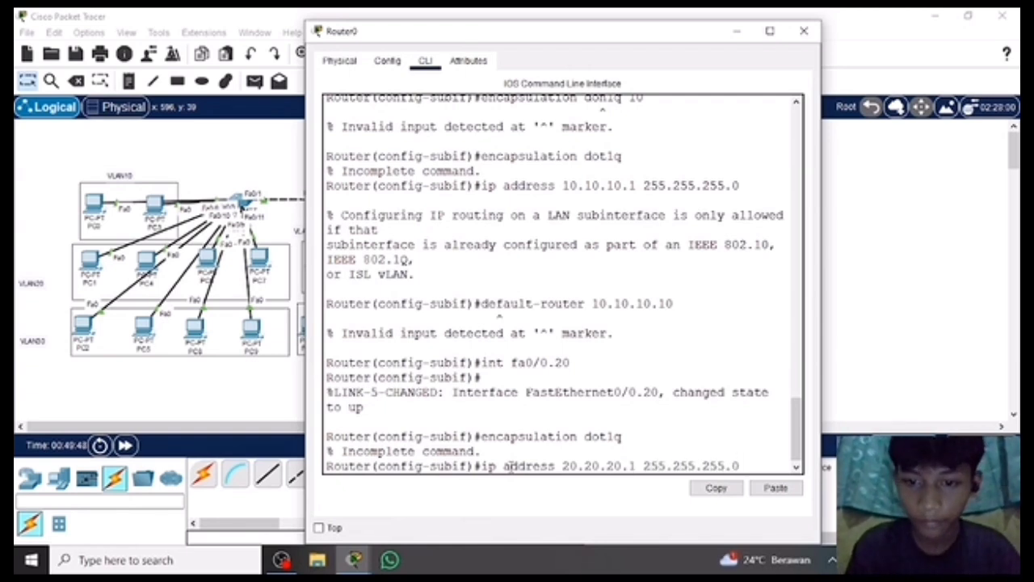
{"action": "key", "text": "Return"}
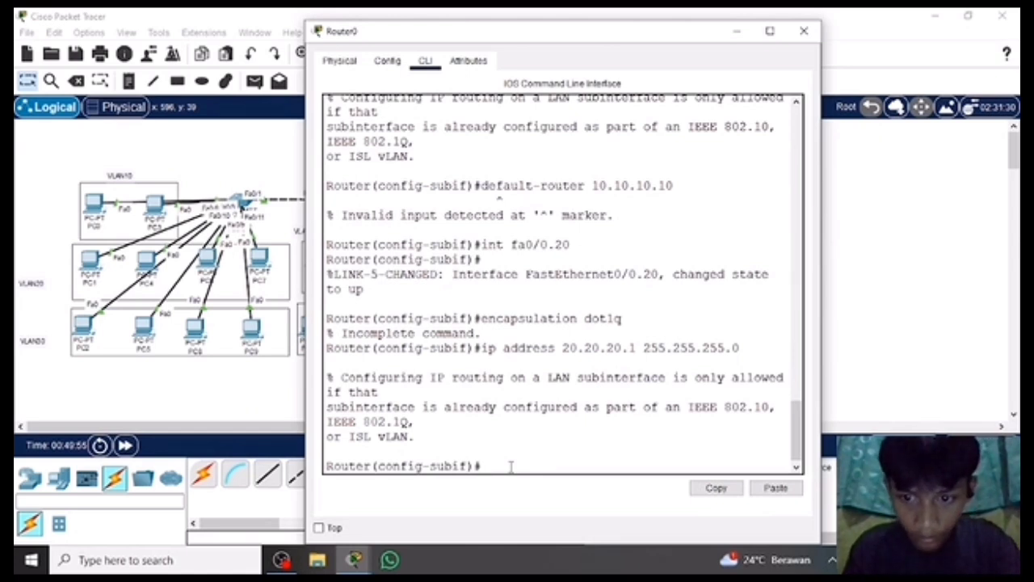
Switch to configuring subinterface fa0/0.30 on Router0.
{"action": "type", "text": "int fa"}
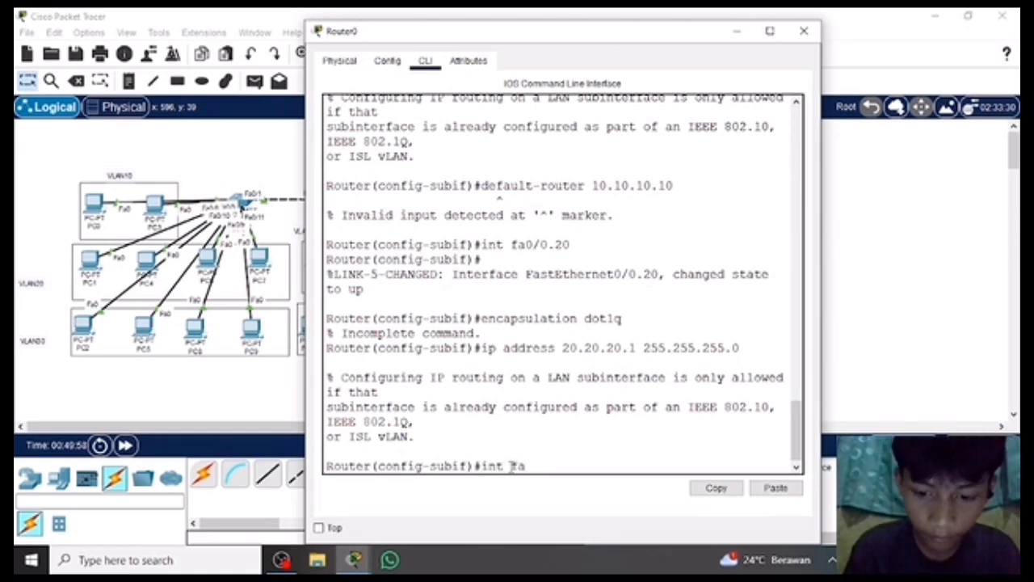
{"action": "type", "text": "0/"}
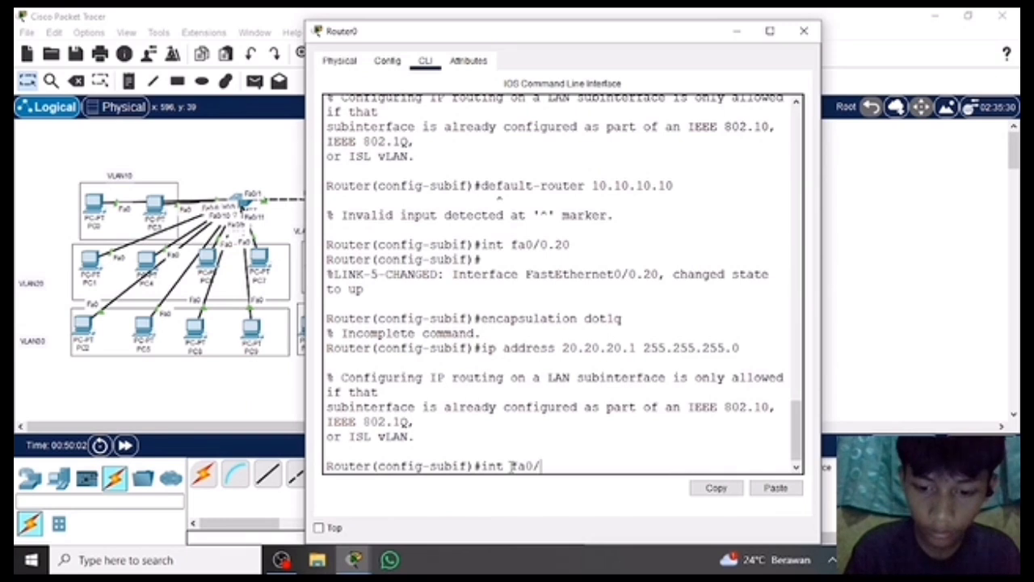
{"action": "type", "text": "0.30"}
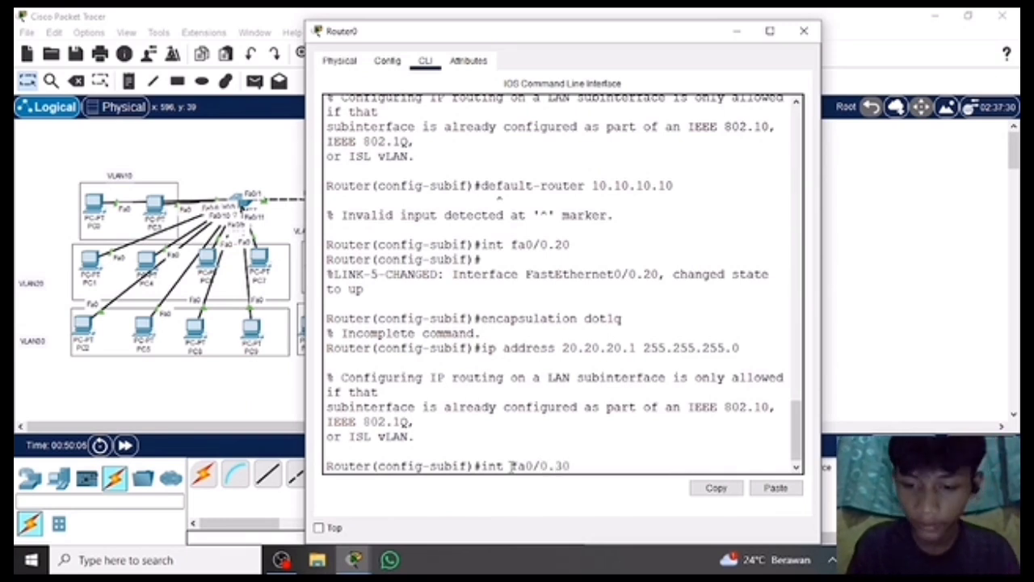
{"action": "key", "text": "Return"}
{"action": "key", "text": "Return"}
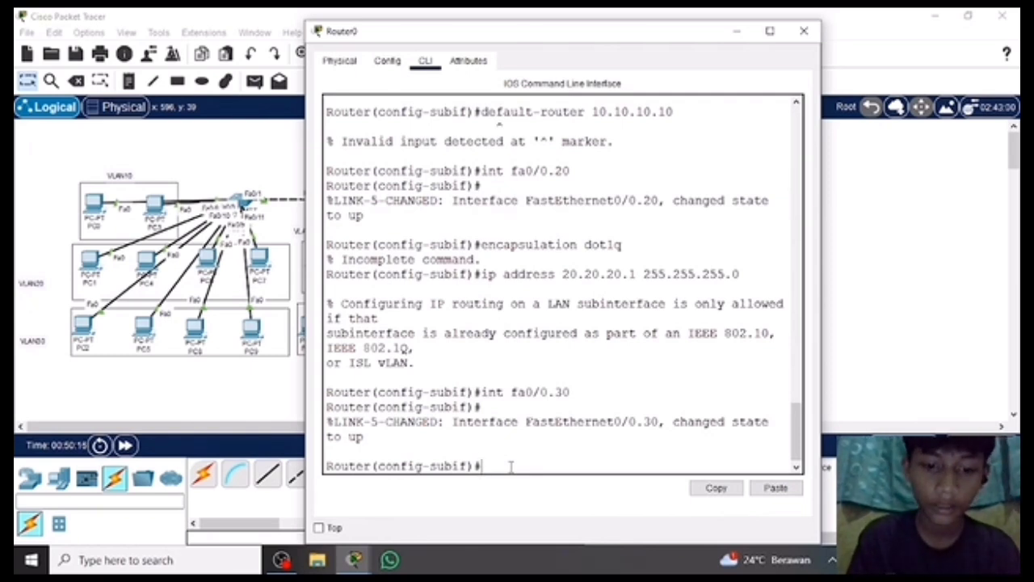
Try to assign IP address 30.30.30..1 with mask 255.255.255.0 to subinterface fa0/0.30.
{"action": "type", "text": "ip addre"}
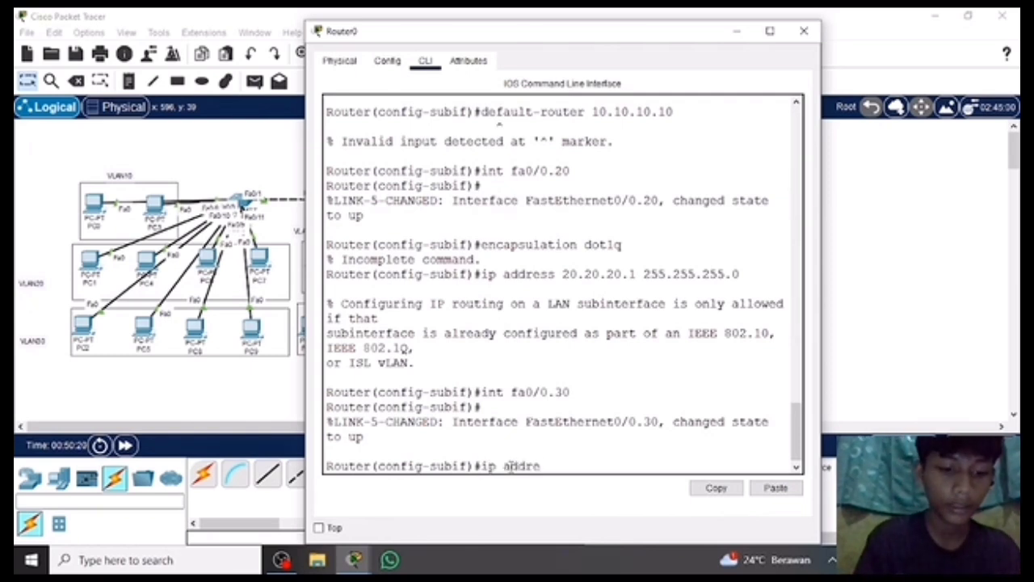
{"action": "type", "text": "ss 30.3"}
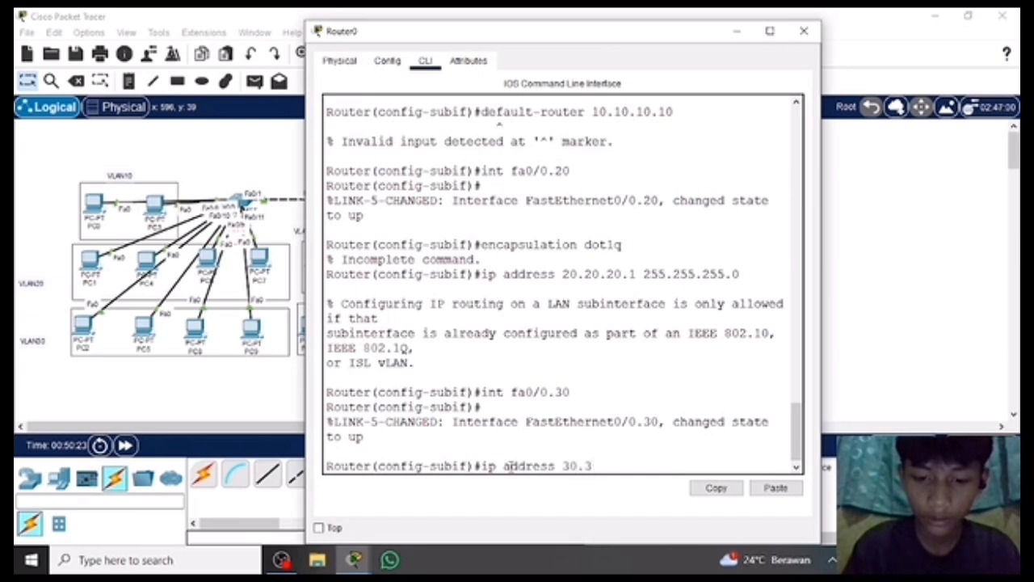
{"action": "type", "text": "0.30."}
{"action": "type", "text": ".1"}
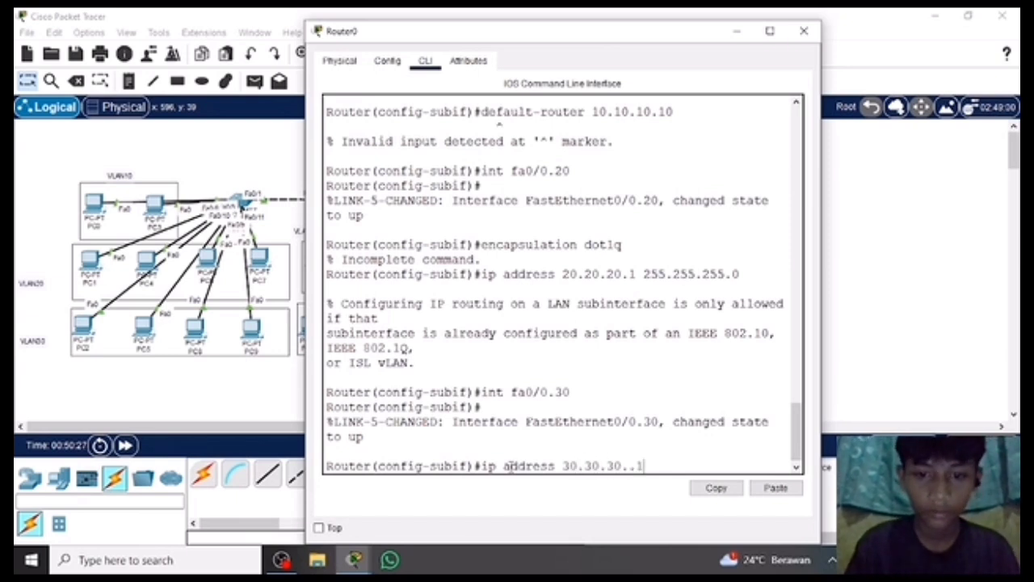
{"action": "type", "text": " 255.2"}
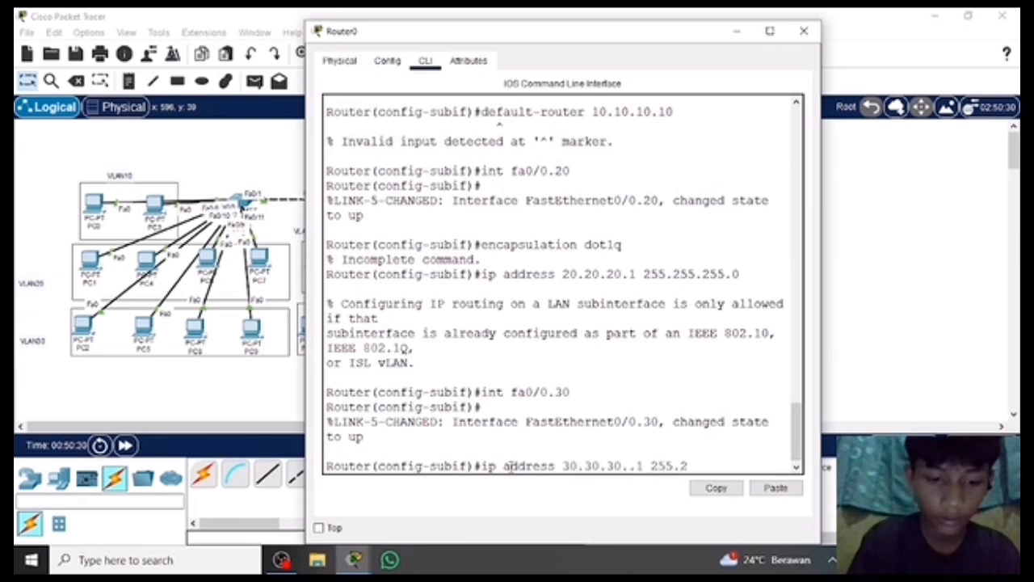
{"action": "type", "text": "55.255.0"}
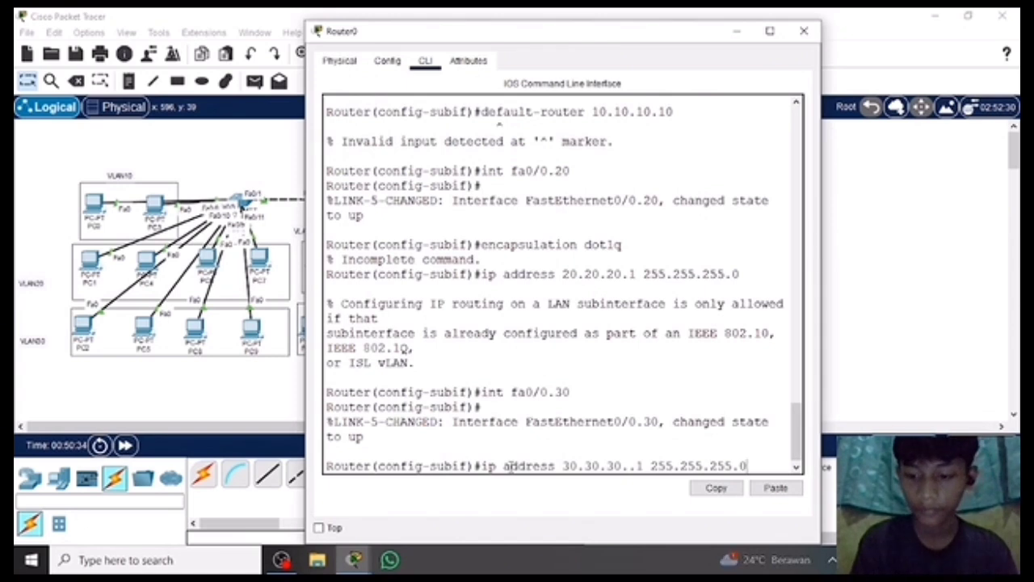
{"action": "key", "text": "Return"}
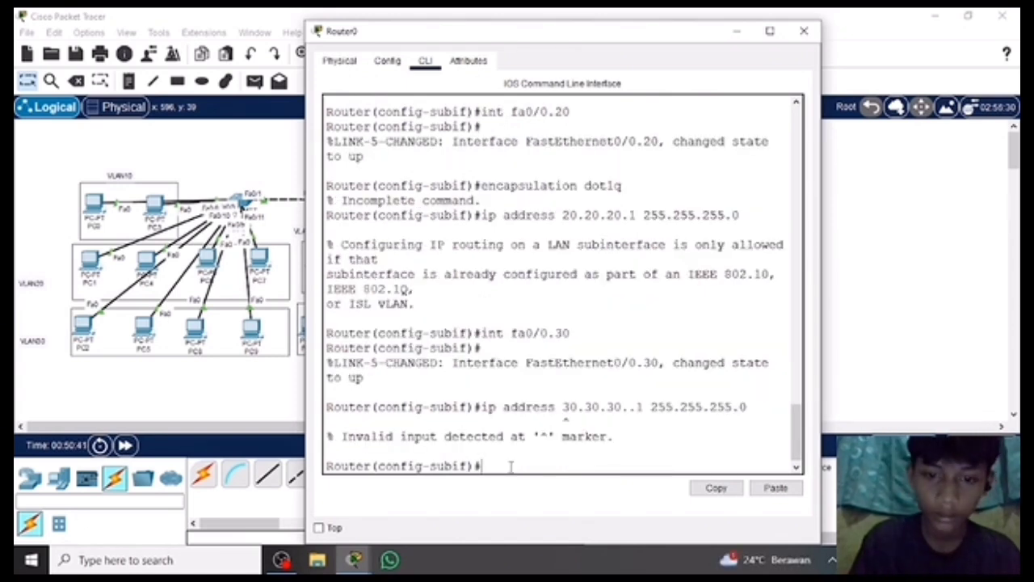
Try to assign IP address 30.30.30.1 with mask 255.255.25.0 to subinterface fa0/0.30.
{"action": "type", "text": "ip addres"}
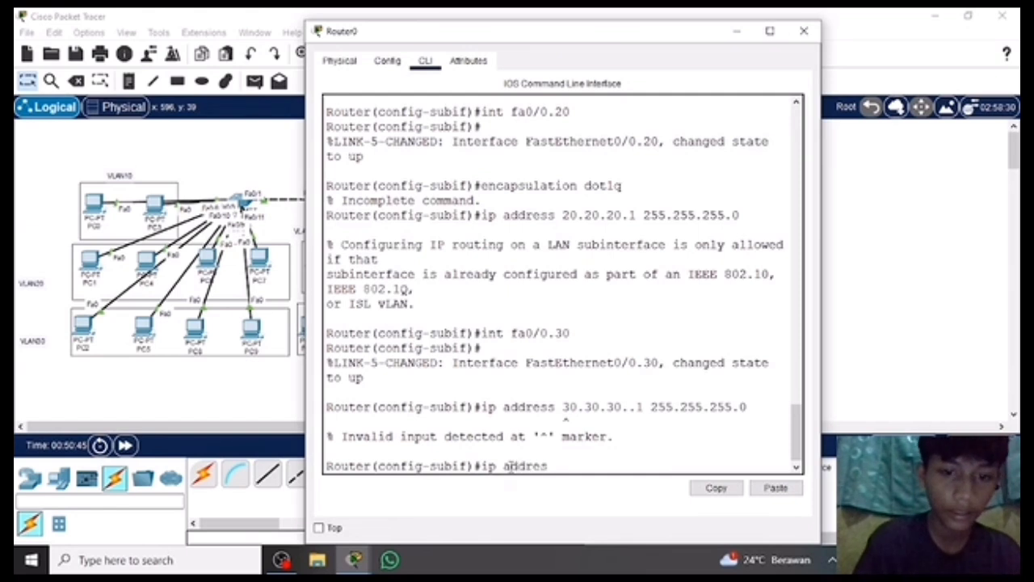
{"action": "type", "text": "s 30.30.30"}
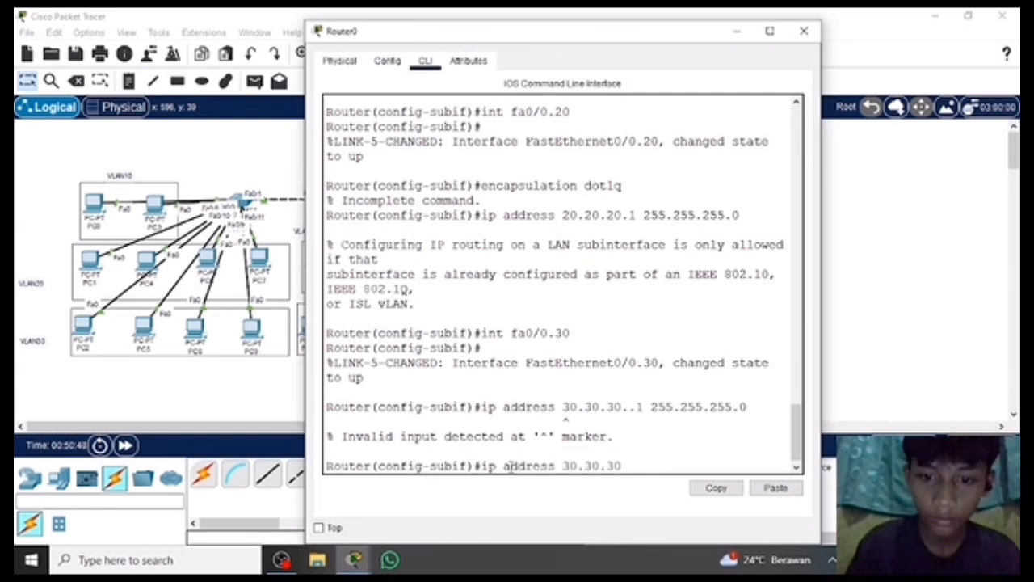
{"action": "type", "text": ".1 35"}
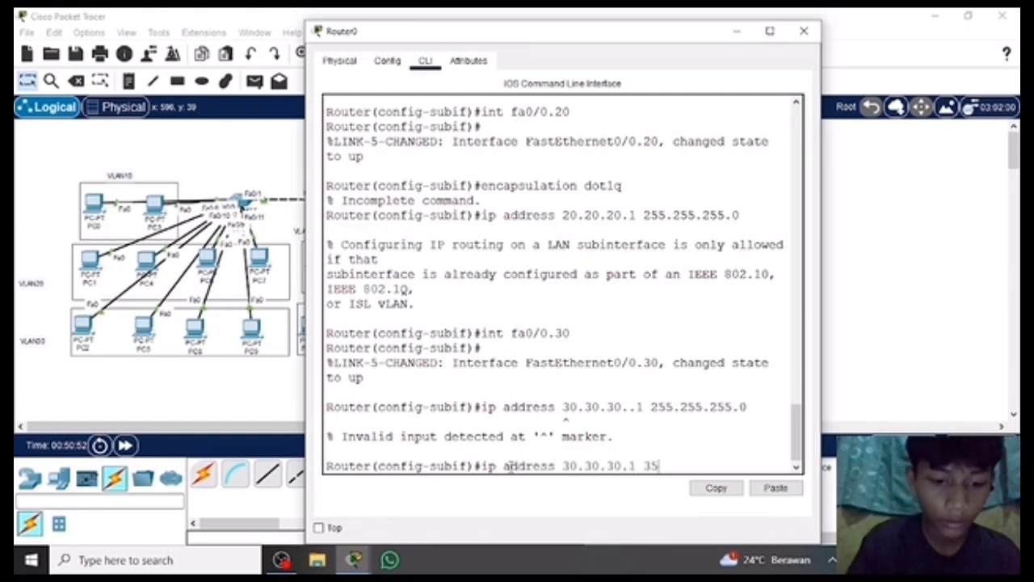
{"action": "type", "text": "5.255"}
{"action": "key", "text": "BackSpace"}
{"action": "key", "text": "BackSpace"}
{"action": "key", "text": "BackSpace"}
{"action": "key", "text": "BackSpace"}
{"action": "key", "text": "BackSpace"}
{"action": "key", "text": "BackSpace"}
{"action": "key", "text": "BackSpace"}
{"action": "key", "text": "BackSpace"}
{"action": "key", "text": "BackSpace"}
{"action": "key", "text": "BackSpace"}
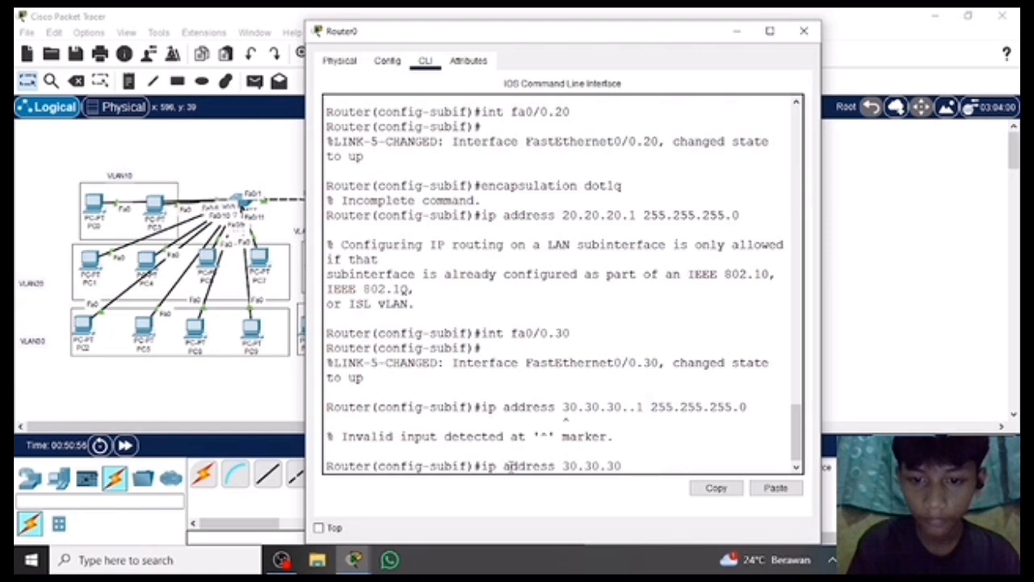
{"action": "type", "text": ".1 255."}
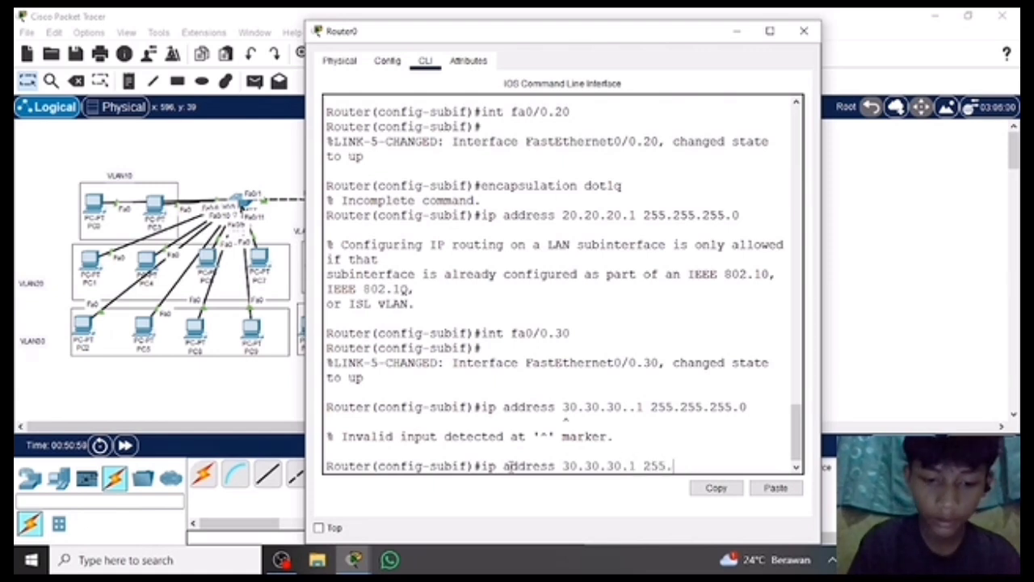
{"action": "type", "text": "255.25.0"}
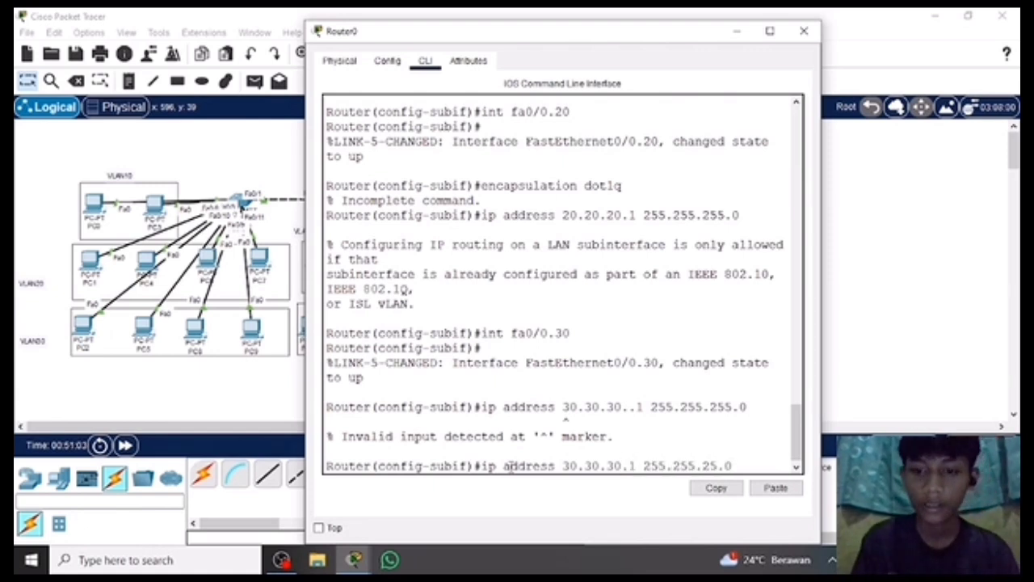
{"action": "key", "text": "Return"}
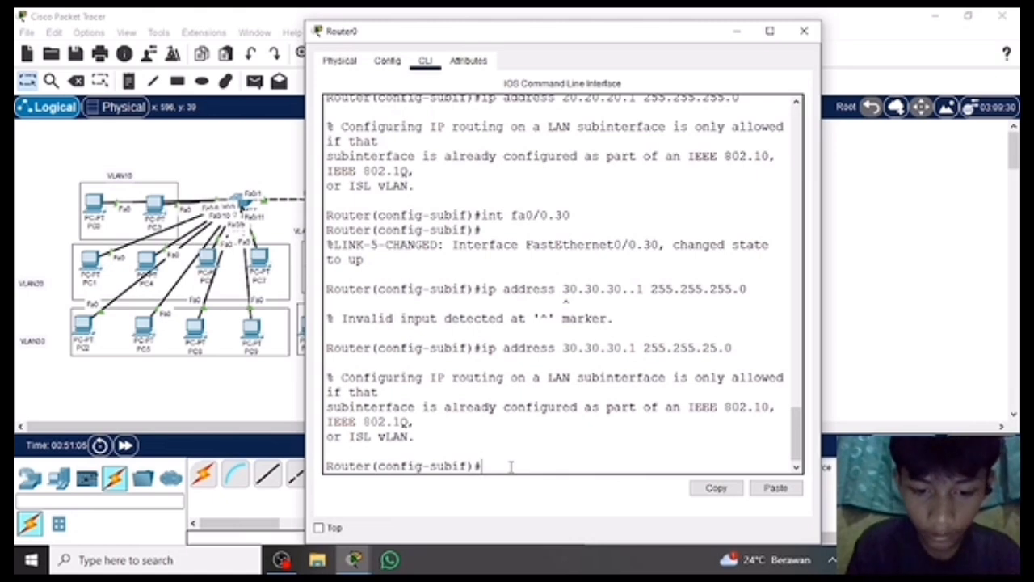
Switch to configuring subinterface fa0/0.40 on Router0.
{"action": "type", "text": "int f"}
{"action": "key", "text": "BackSpace"}
{"action": "key", "text": "BackSpace"}
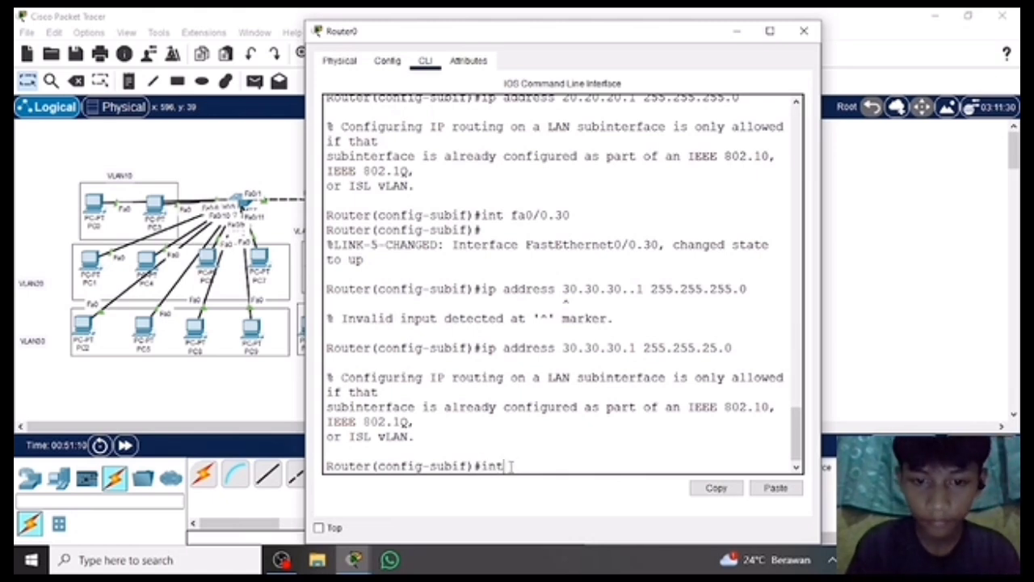
{"action": "type", "text": "fa0/"}
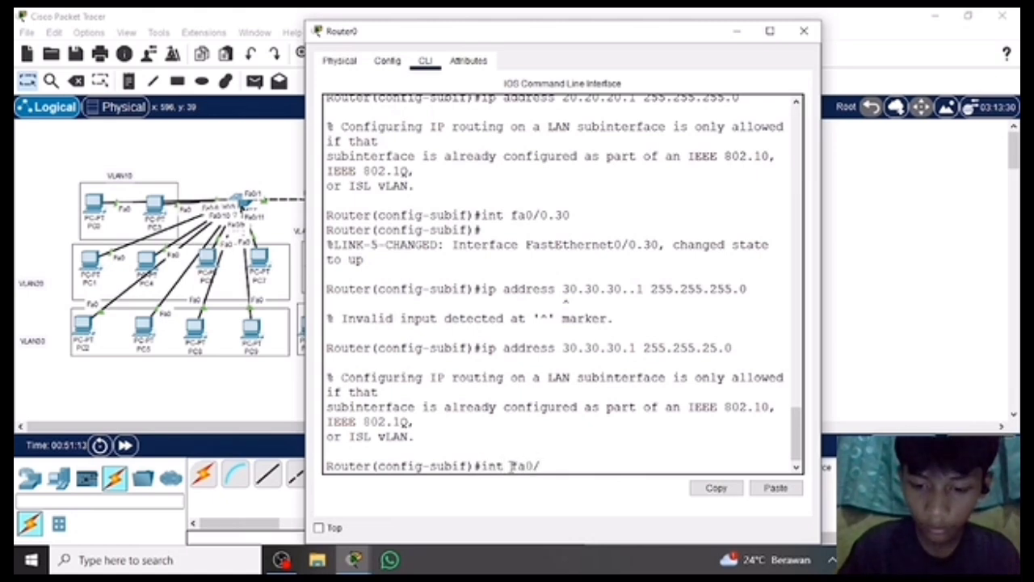
{"action": "type", "text": "0.40"}
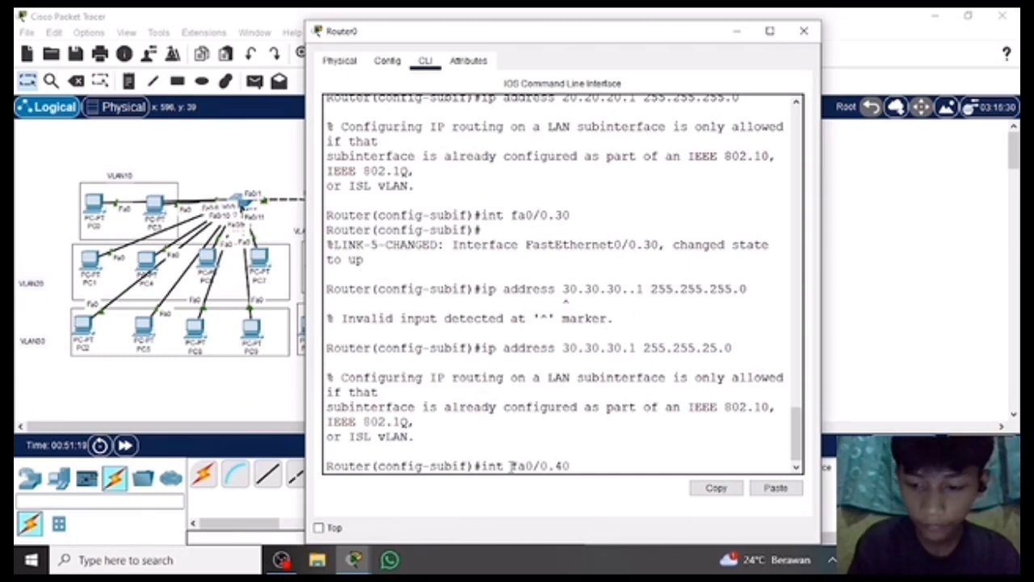
{"action": "key", "text": "Return"}
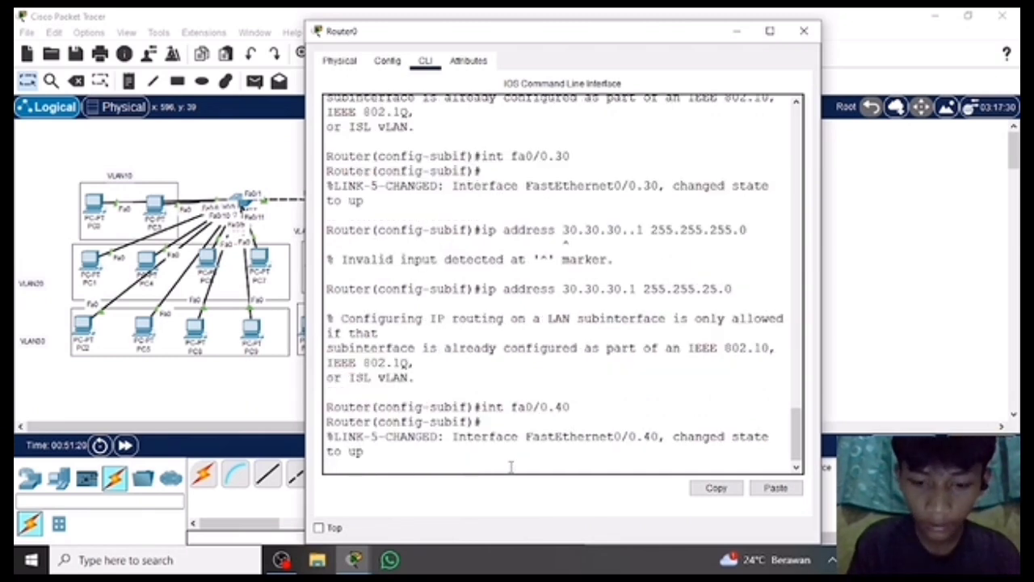
{"action": "key", "text": "Return"}
Try to set the encapsulation of subinterface fa0/0.40 with encapsulation dot1q, without a VLAN number.
{"action": "type", "text": "enc"}
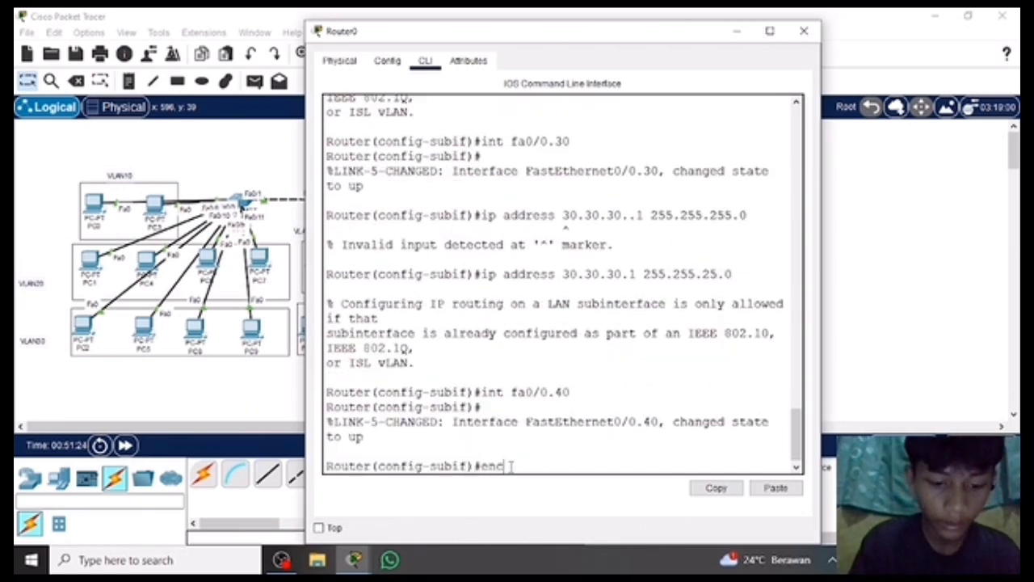
{"action": "type", "text": "apsulation"}
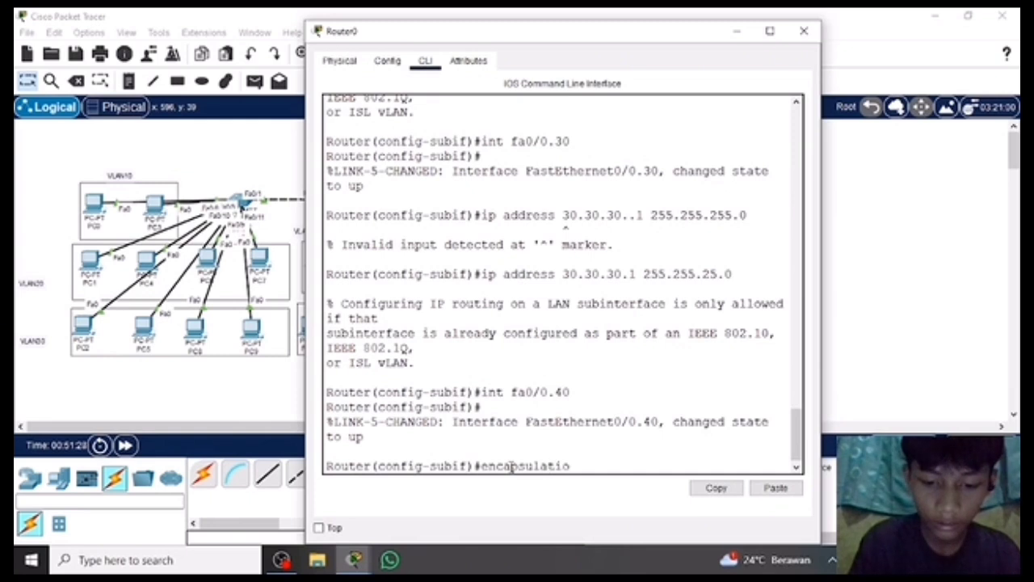
{"action": "type", "text": "1q"}
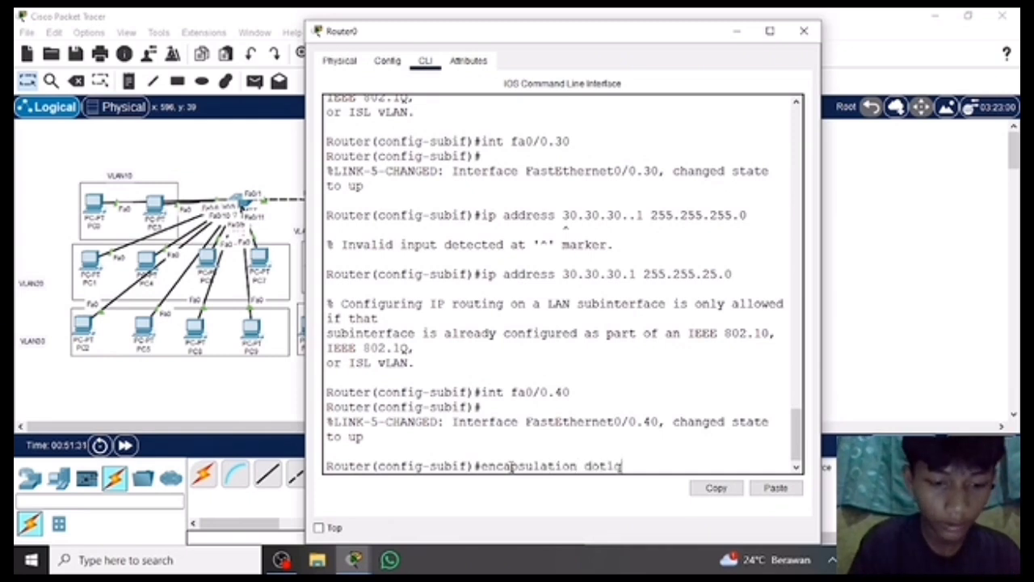
{"action": "key", "text": "Return"}
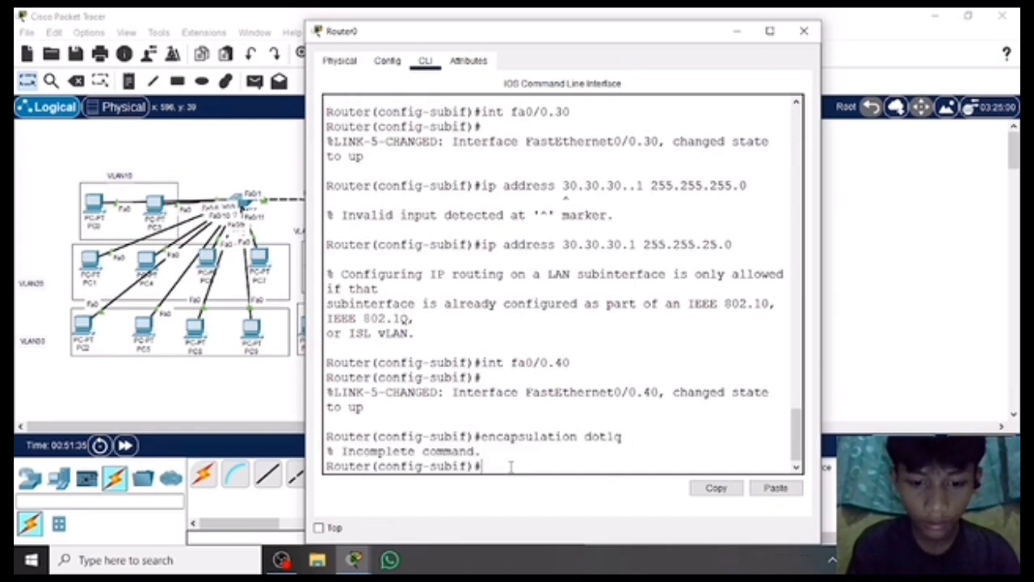
Try to assign IP address 40.40.40.1 with mask 255.255.255.0 to subinterface fa0/0.40.
{"action": "type", "text": "ip address"}
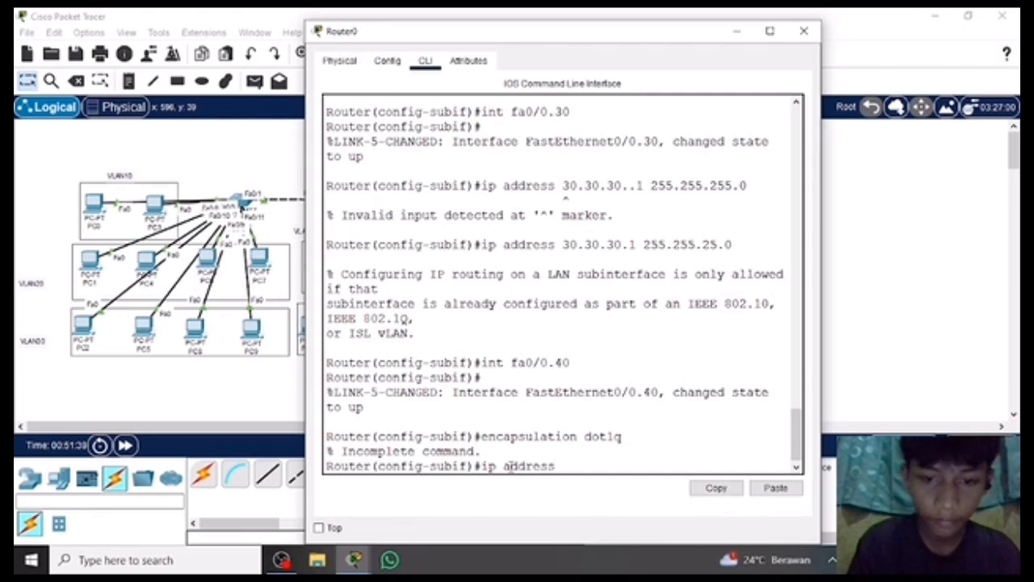
{"action": "type", "text": " 40.40."}
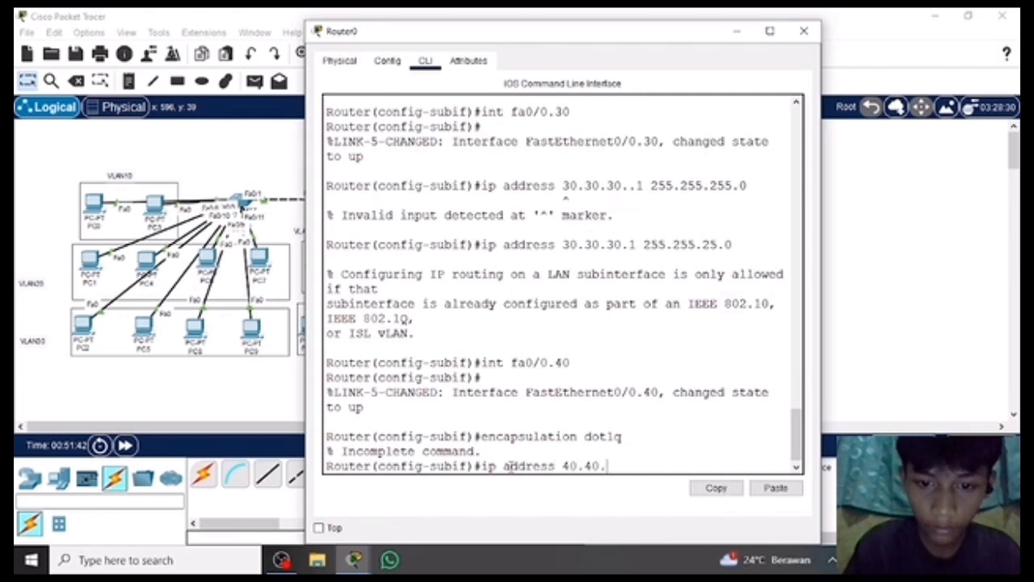
{"action": "type", "text": "40.1 255.26"}
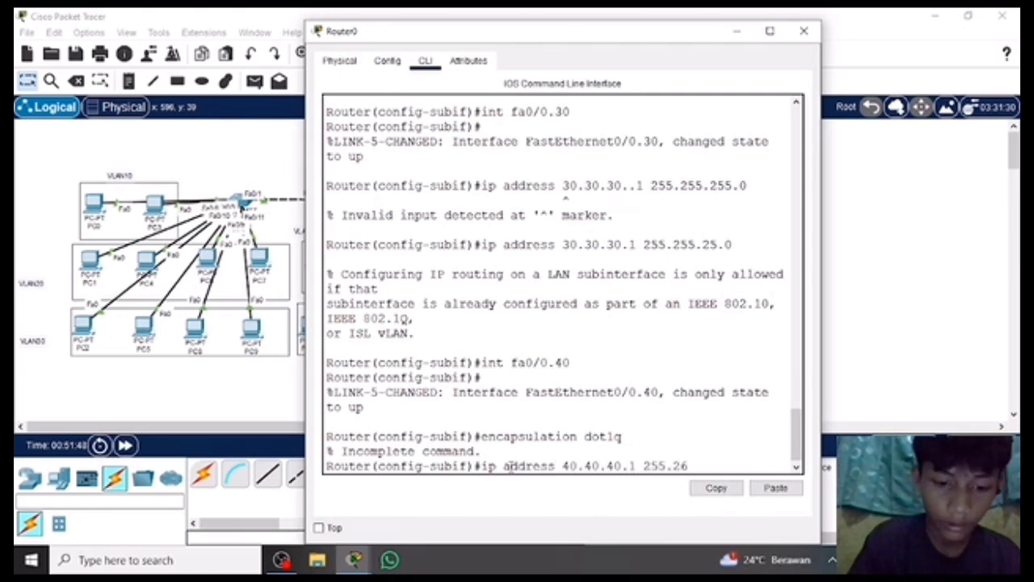
{"action": "key", "text": "BackSpace"}
{"action": "type", "text": "55.255"}
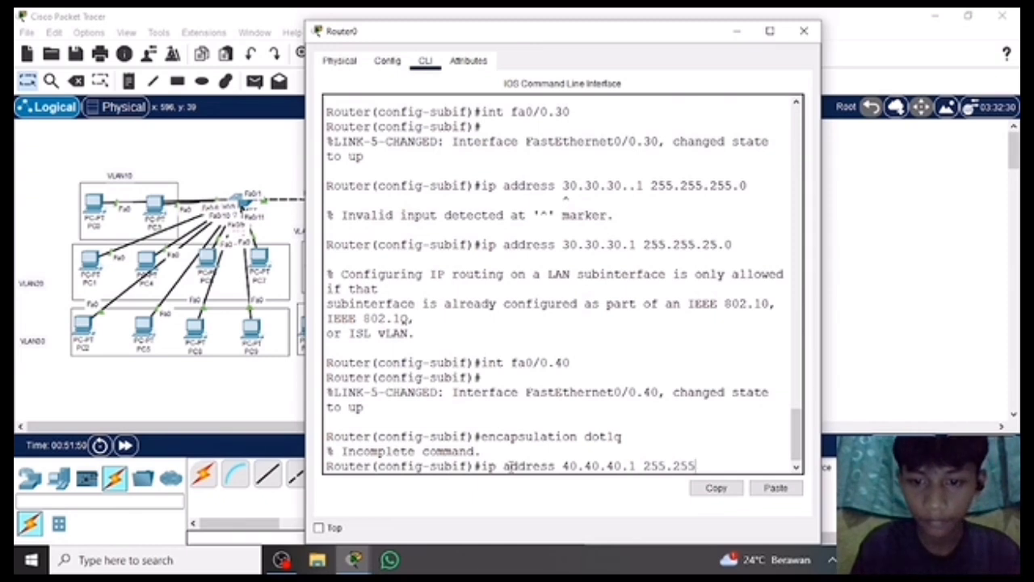
{"action": "type", "text": ".255."}
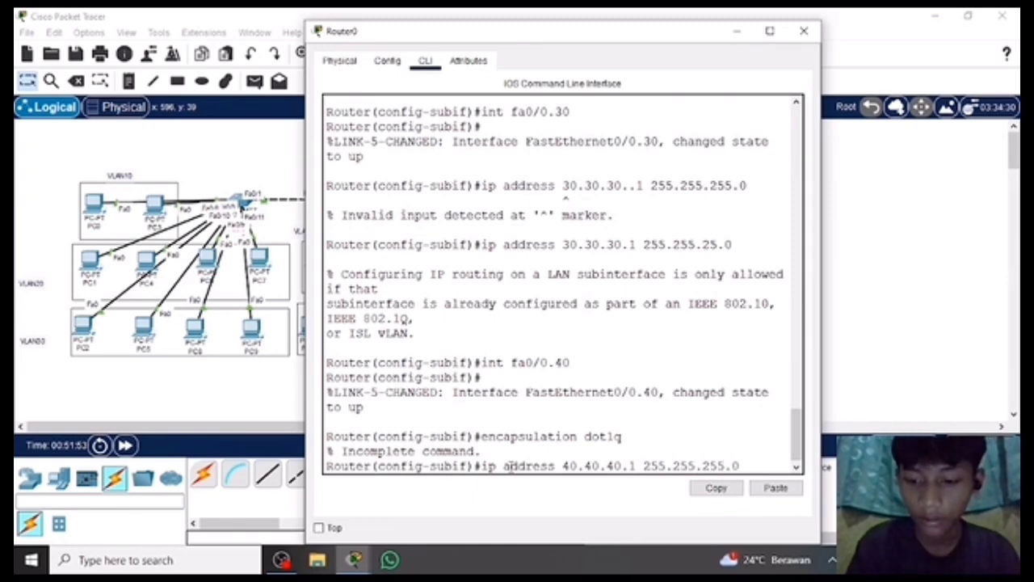
{"action": "type", "text": "0"}
{"action": "key", "text": "Return"}
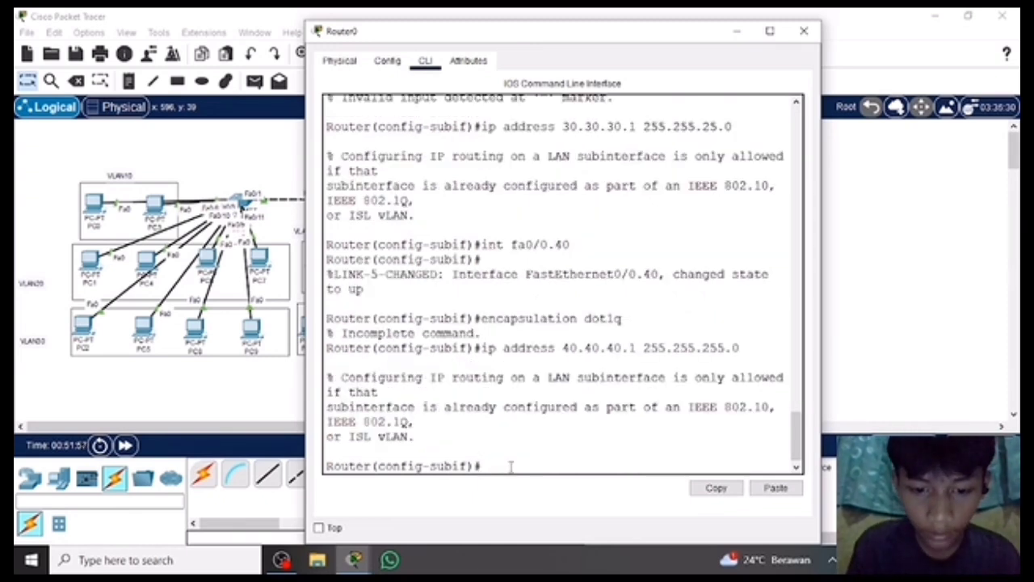
Switch to configuring subinterface fa0/0.50 on Router0.
{"action": "type", "text": "int"}
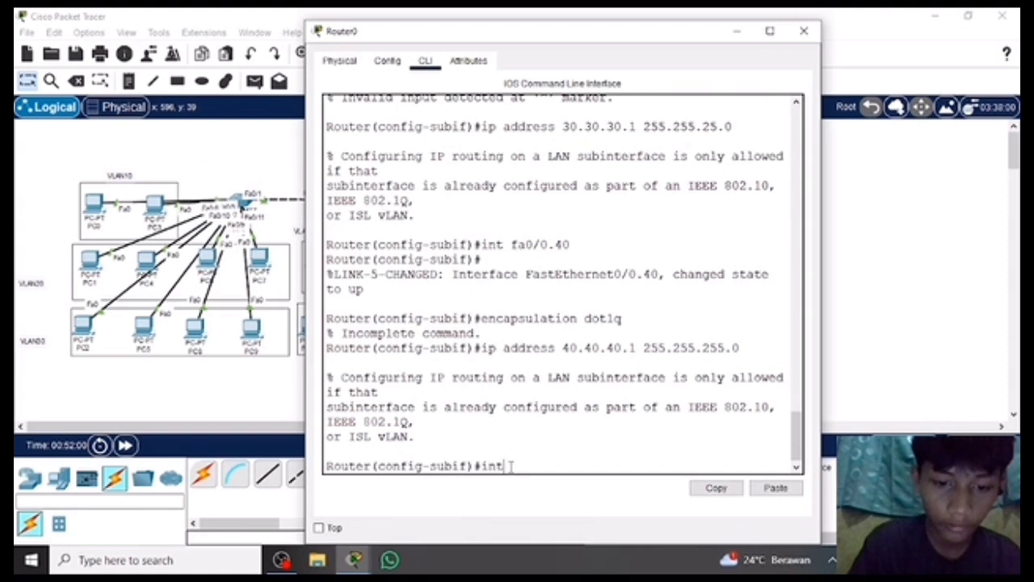
{"action": "type", "text": " fa0"}
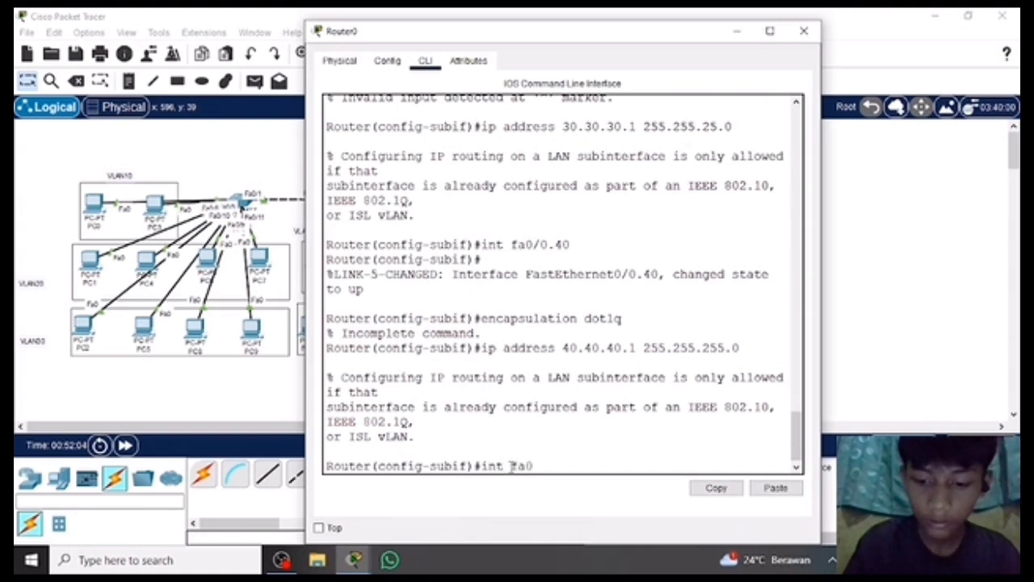
{"action": "type", "text": "/0.50"}
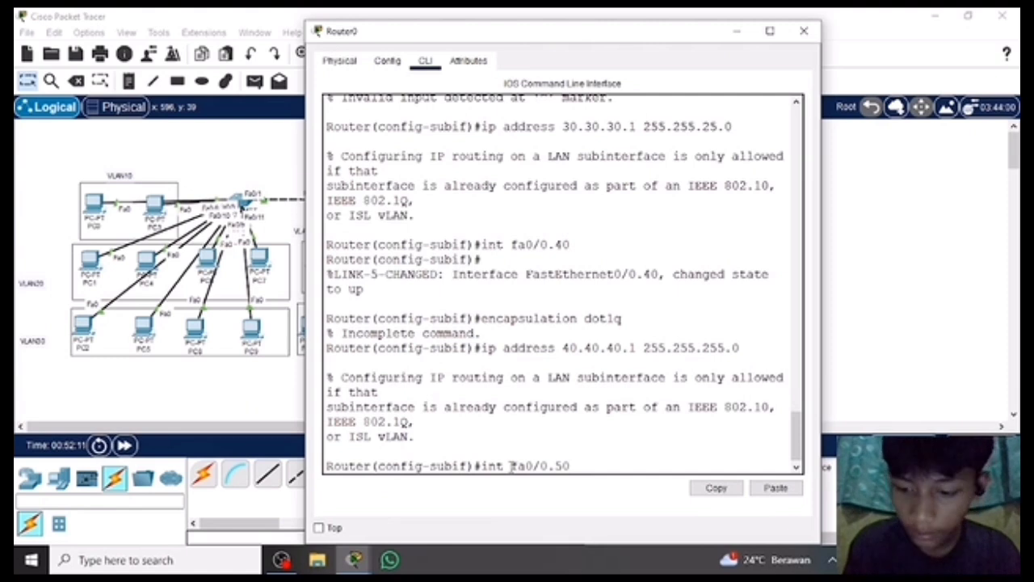
{"action": "key", "text": "Return"}
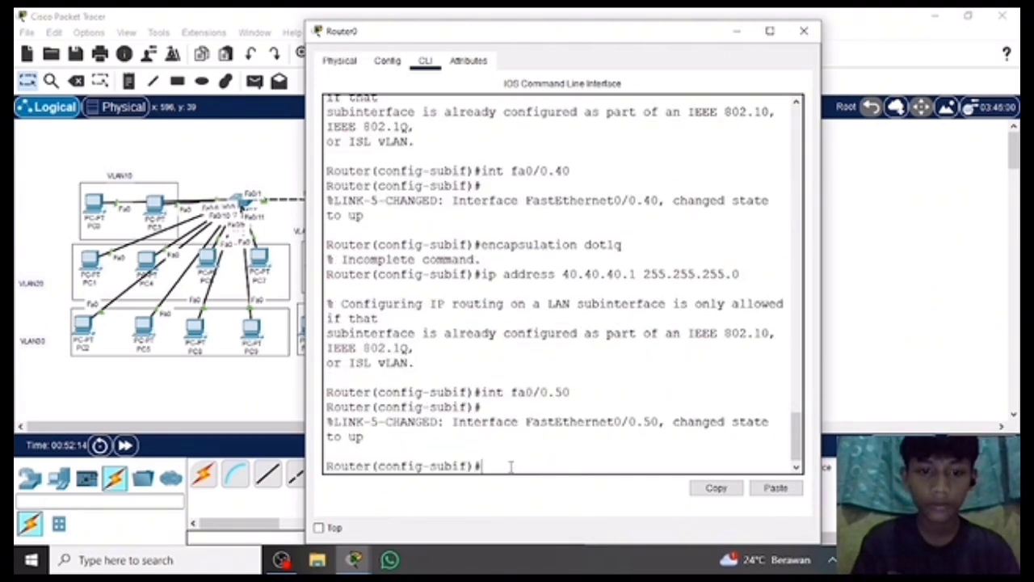
Try to set the encapsulation of subinterface fa0/0.50 with encapsulation dot1q, without a VLAN number.
{"action": "type", "text": "e"}
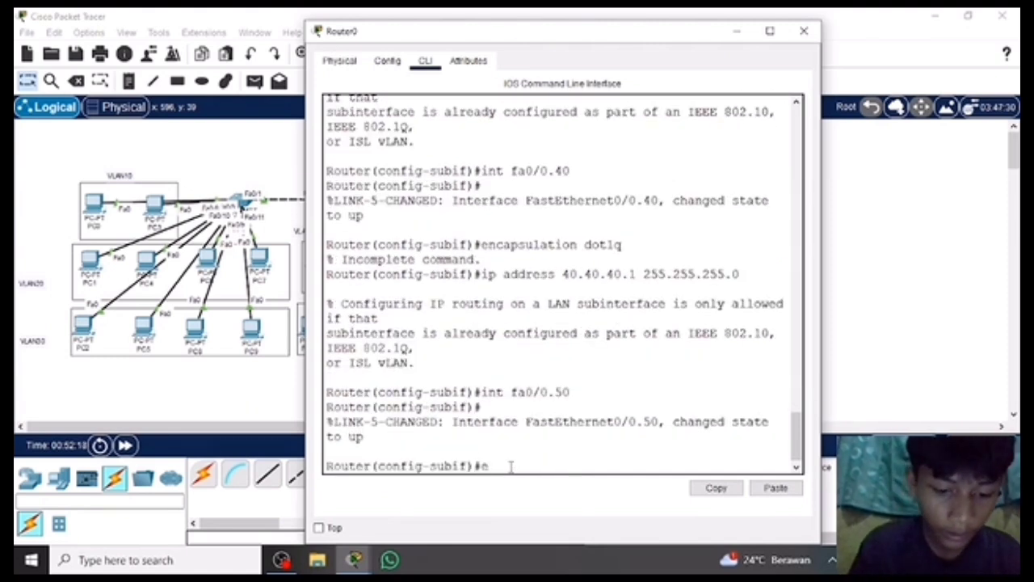
{"action": "type", "text": "ncapsulation "}
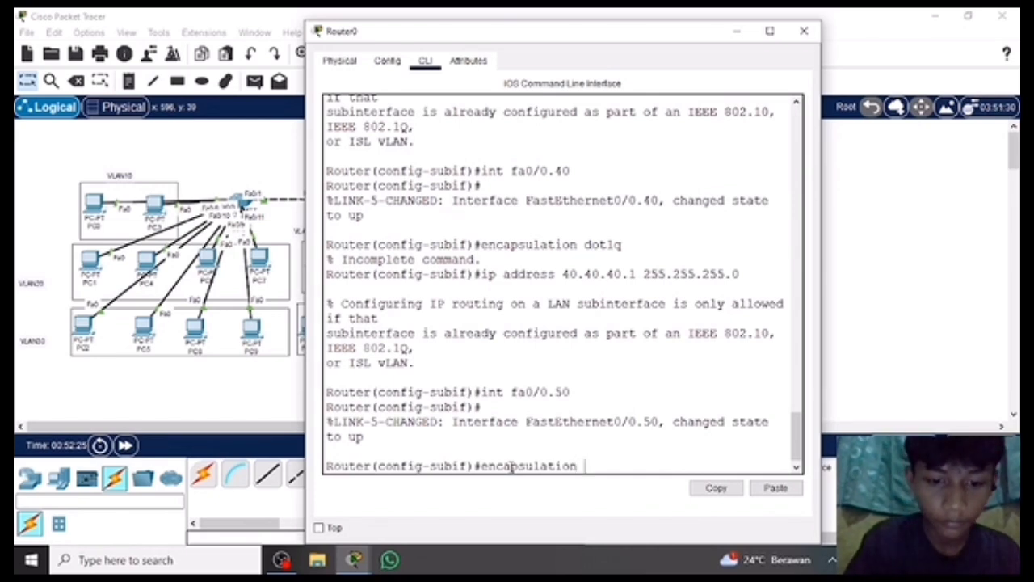
{"action": "type", "text": "dot1q"}
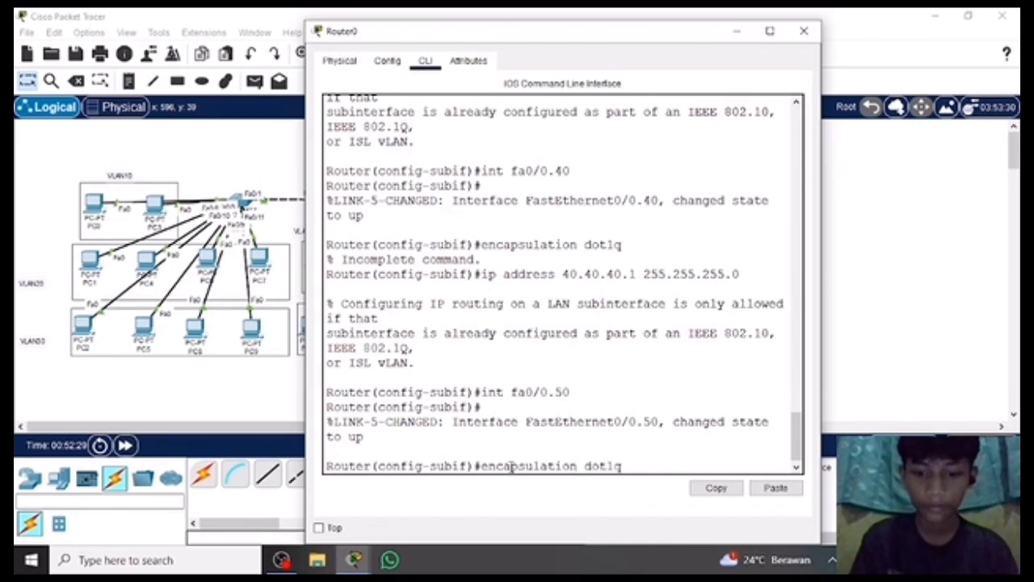
{"action": "key", "text": "Return"}
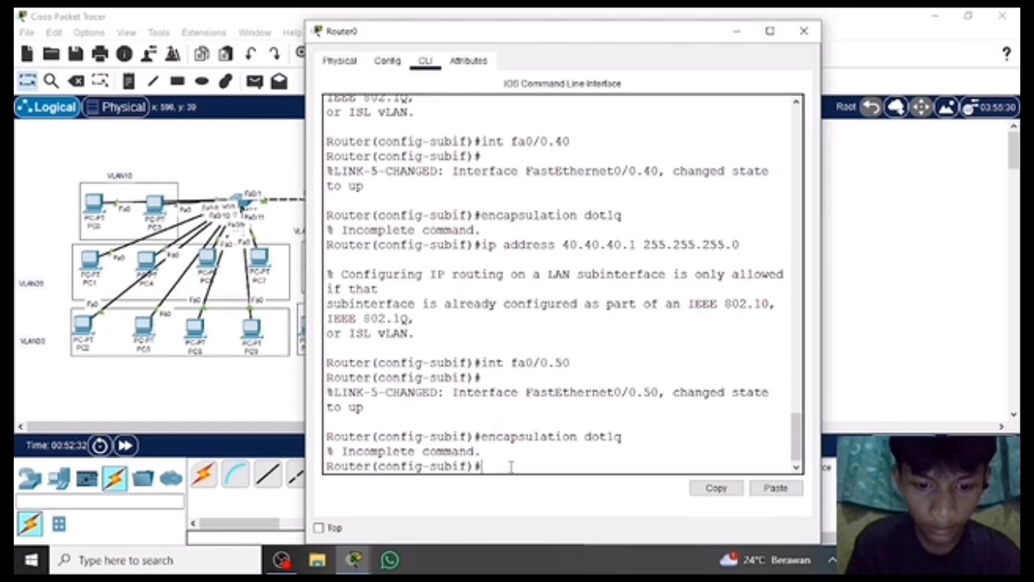
Try to assign IP address 50.50.50.1 to subinterface fa0/0.50 with the mask written as 255/255/255.0.
{"action": "type", "text": "ip addres"}
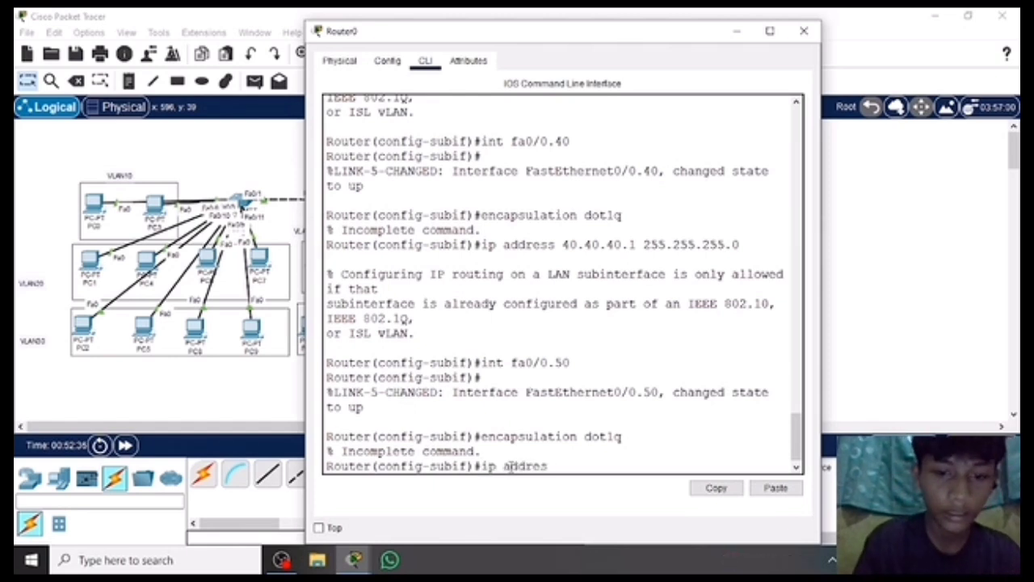
{"action": "type", "text": "s 50.50.50.1"}
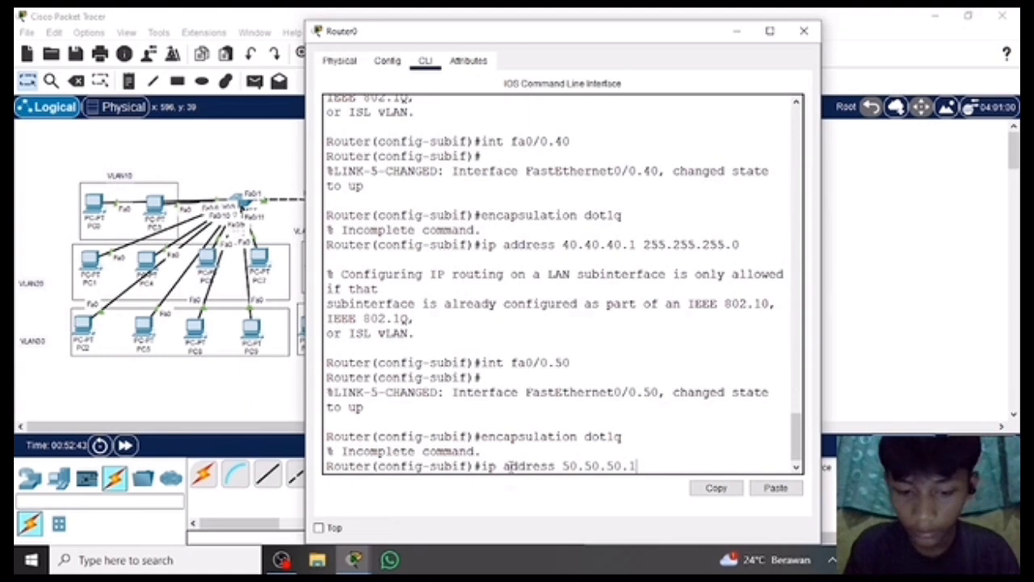
{"action": "type", "text": " 255/"}
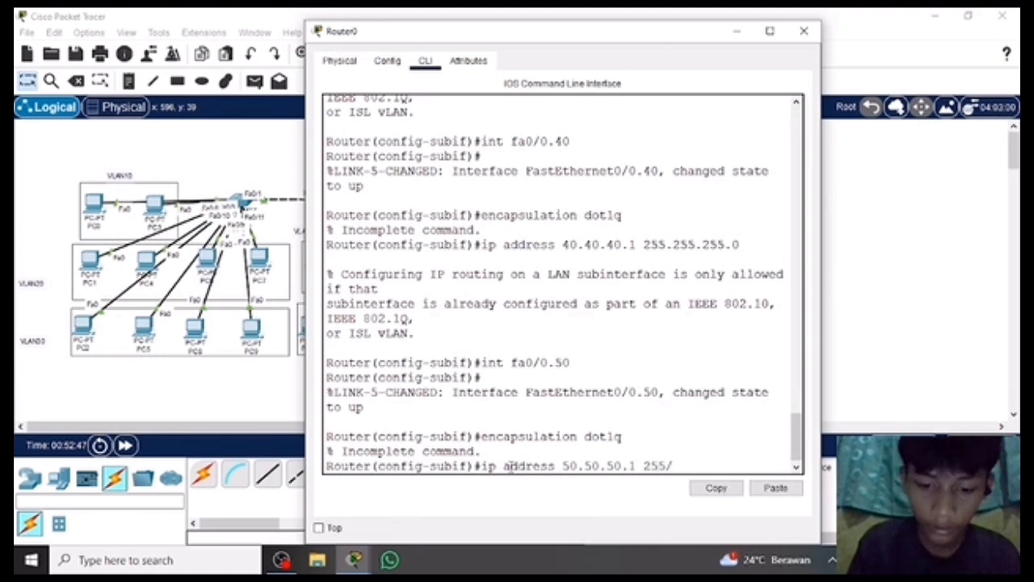
{"action": "type", "text": "255/255."}
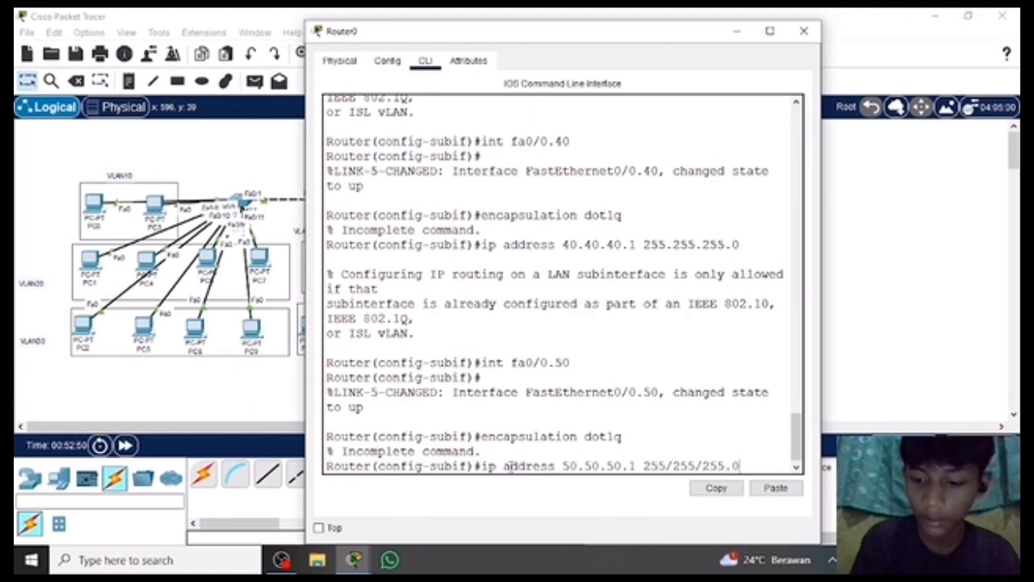
{"action": "type", "text": "0"}
{"action": "key", "text": "Return"}
Try to assign IP address 50.50.50.1 with mask 255.255.255.0 to subinterface fa0/0.50.
{"action": "type", "text": "ig-subif)#i"}
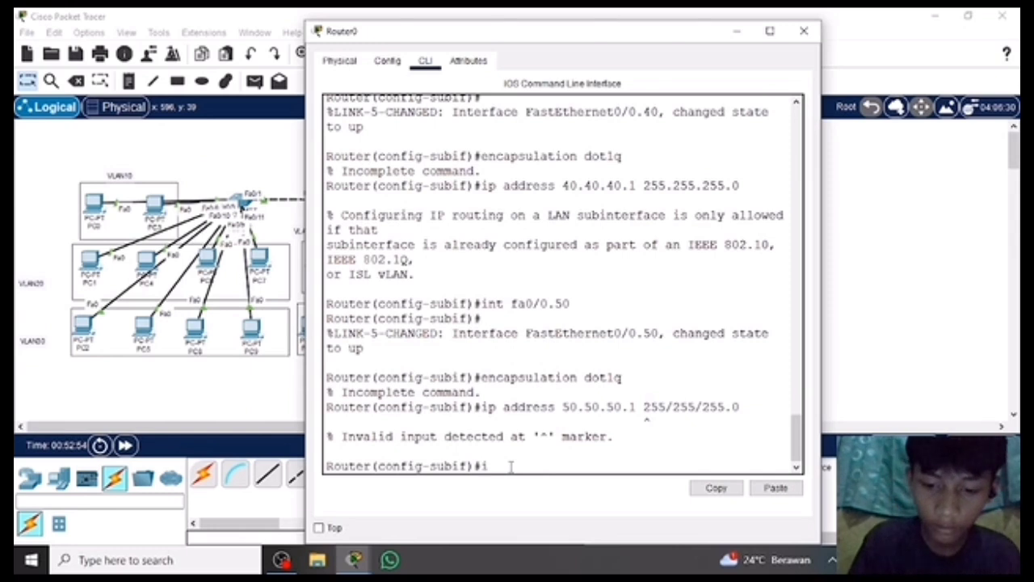
{"action": "type", "text": "p address"}
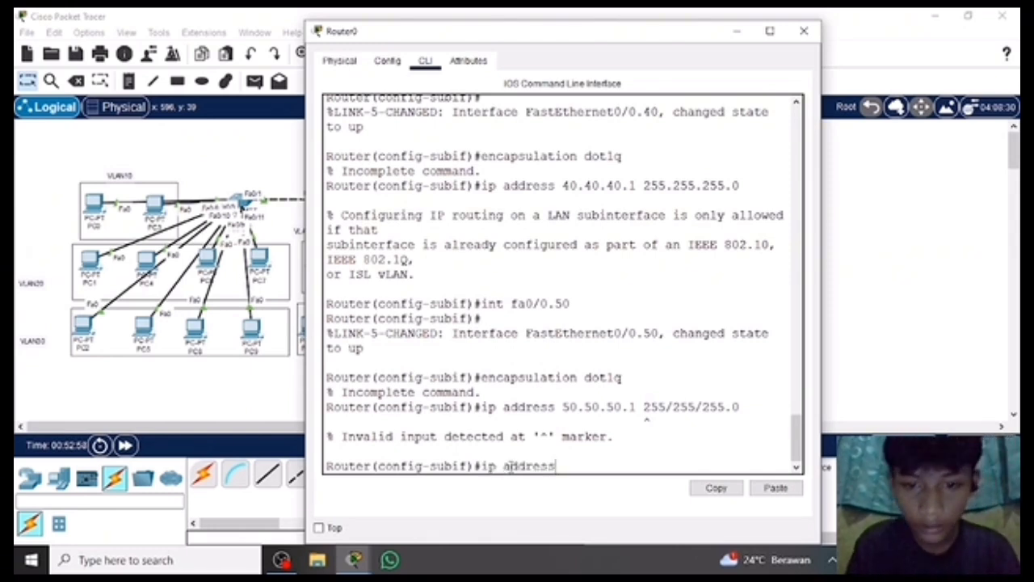
{"action": "type", "text": " 50"}
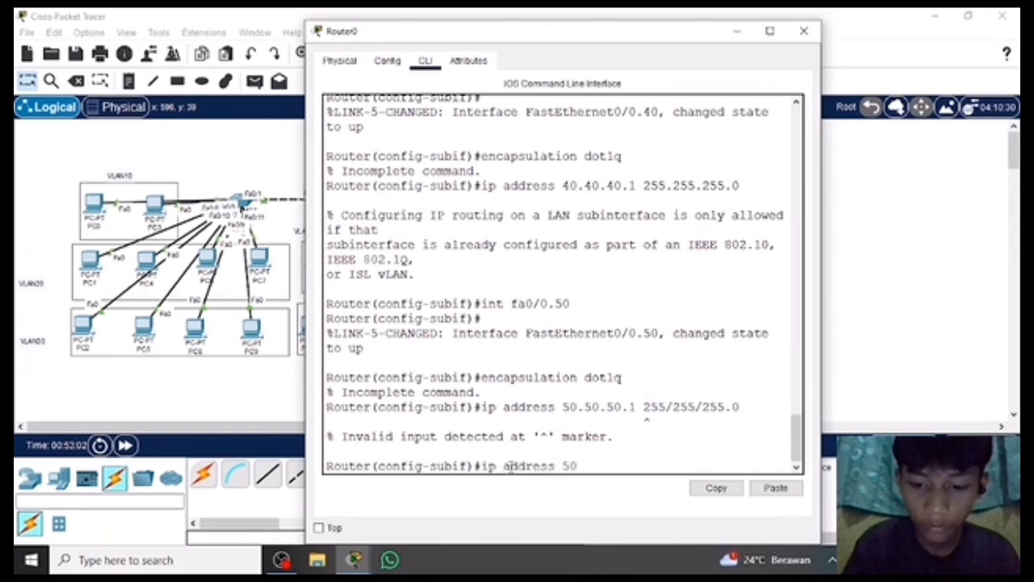
{"action": "type", "text": ".50.50."}
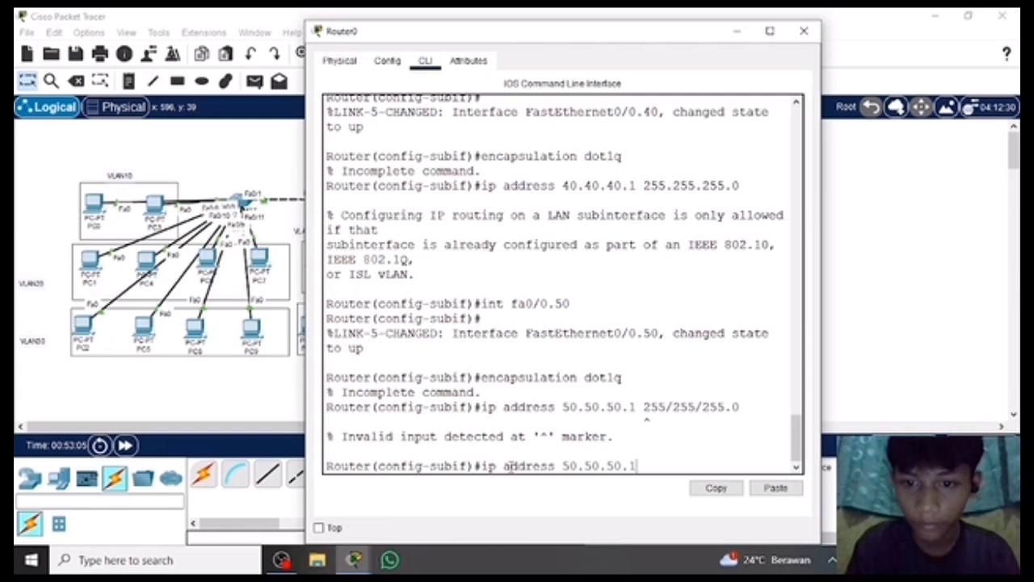
{"action": "type", "text": "1 "}
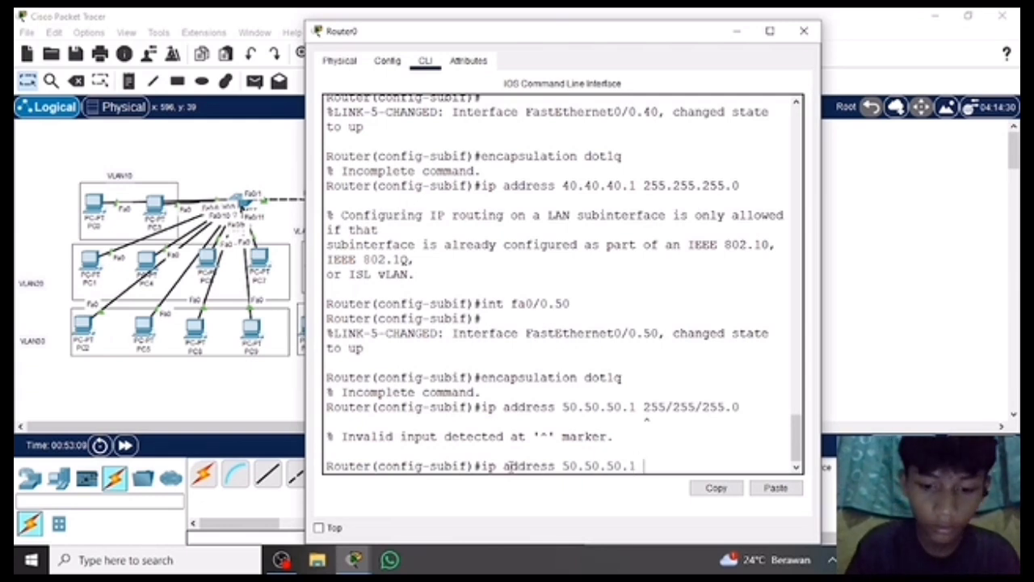
{"action": "type", "text": "255.255.2"}
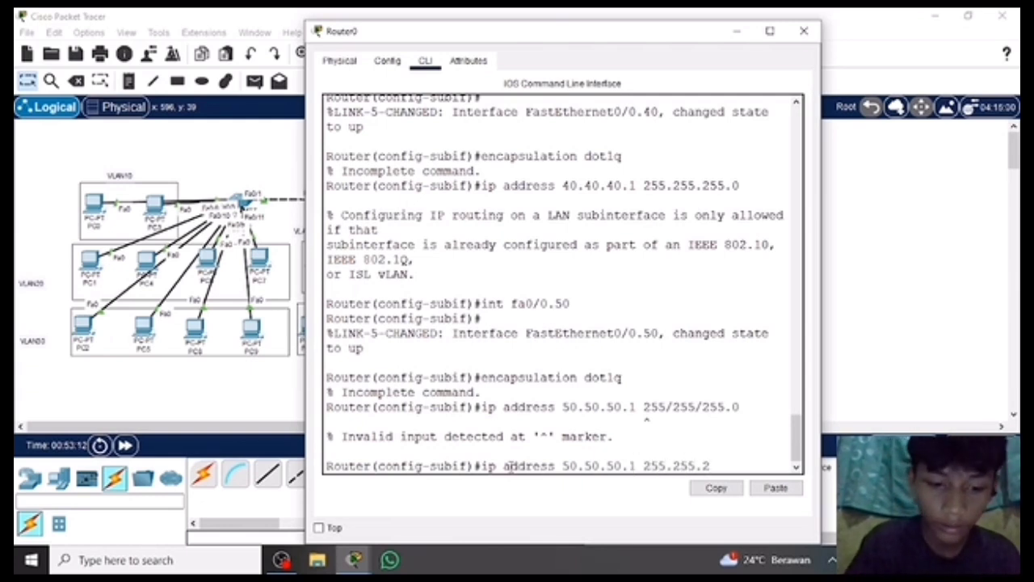
{"action": "type", "text": "55.0"}
{"action": "key", "text": "Return"}
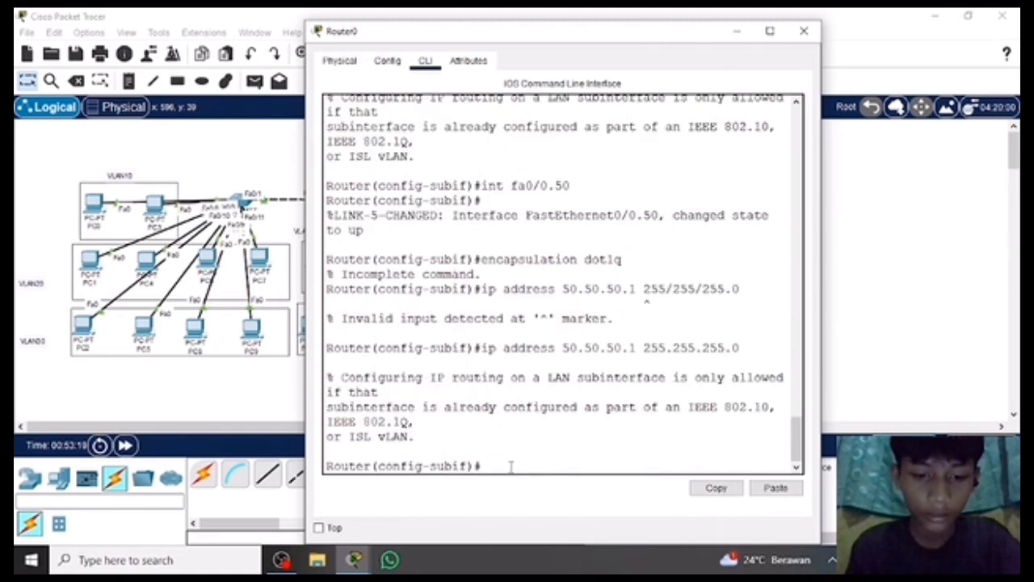
Show the brief IP interface summary of Router0 with do show ip interface brief.
{"action": "type", "text": "do"}
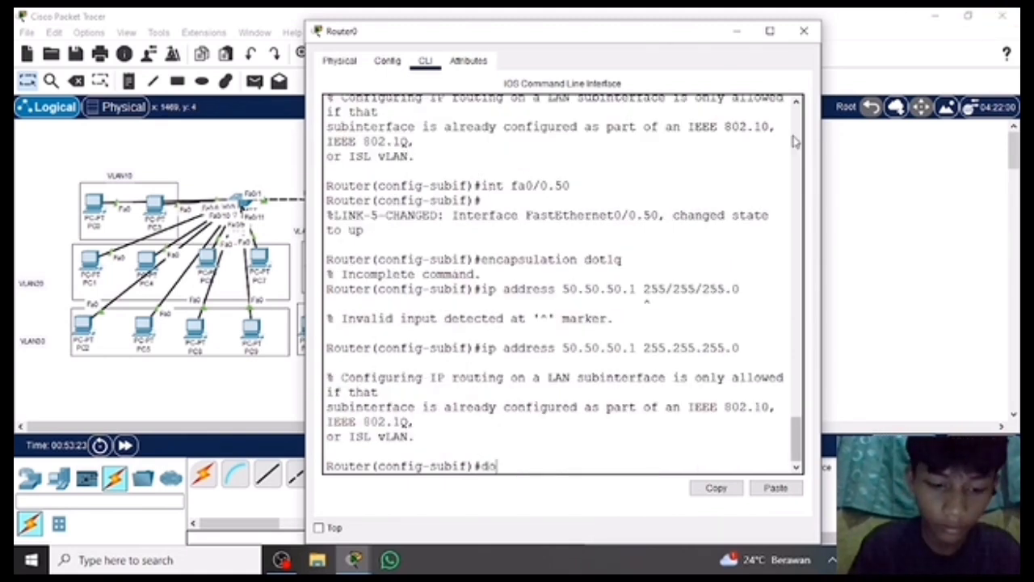
{"action": "type", "text": " show ip int"}
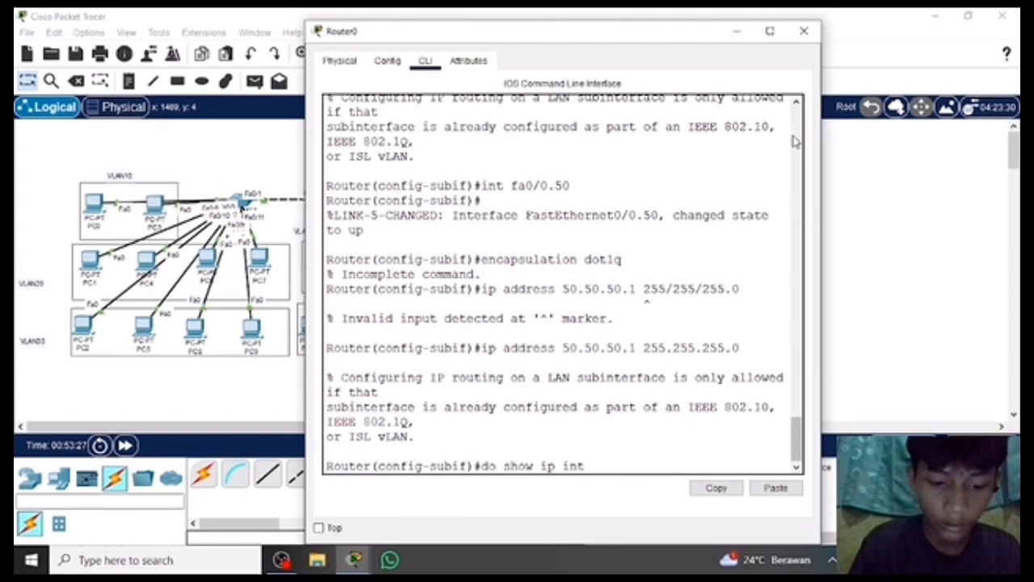
{"action": "type", "text": "erface brief"}
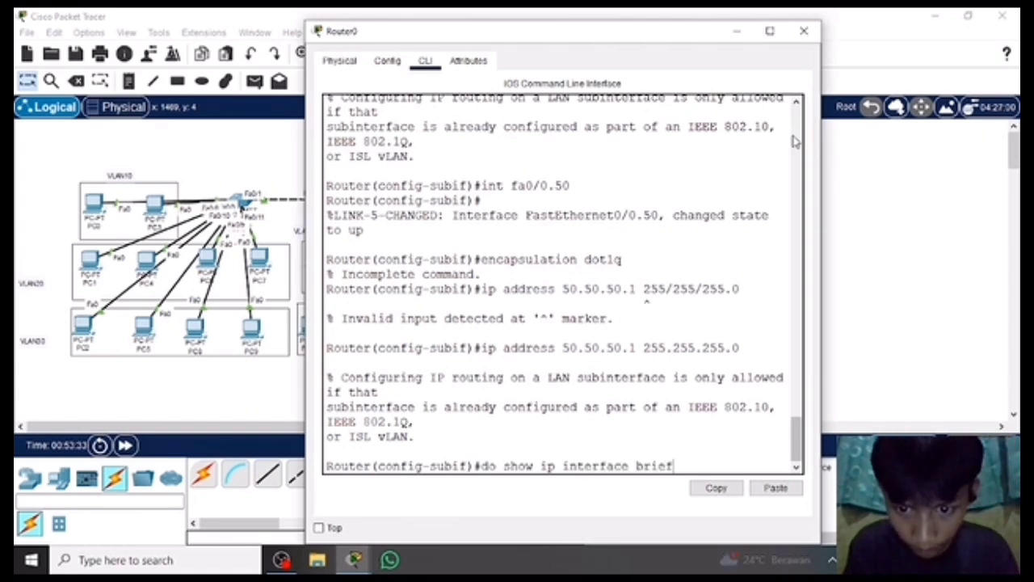
{"action": "key", "text": "Return"}
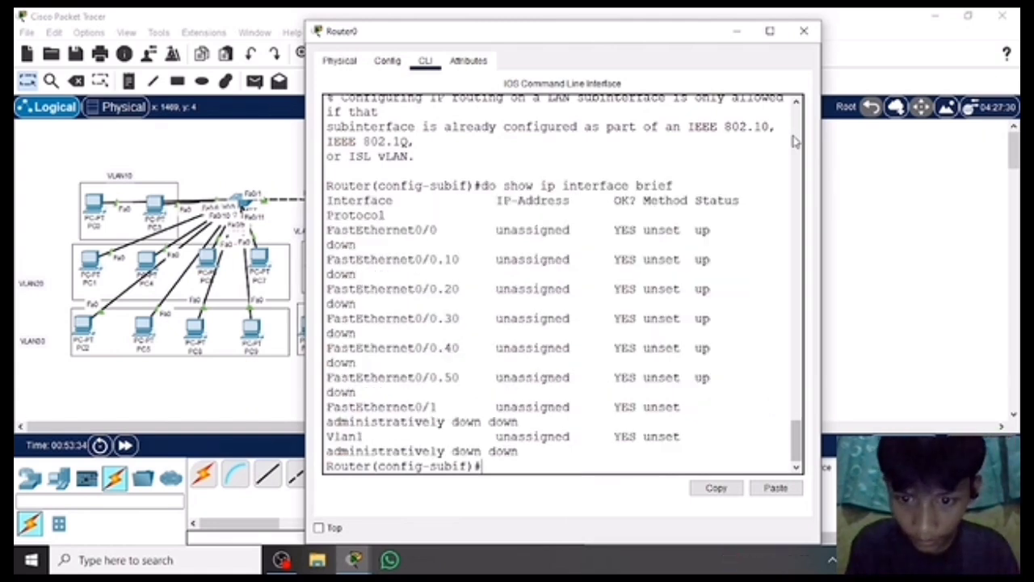
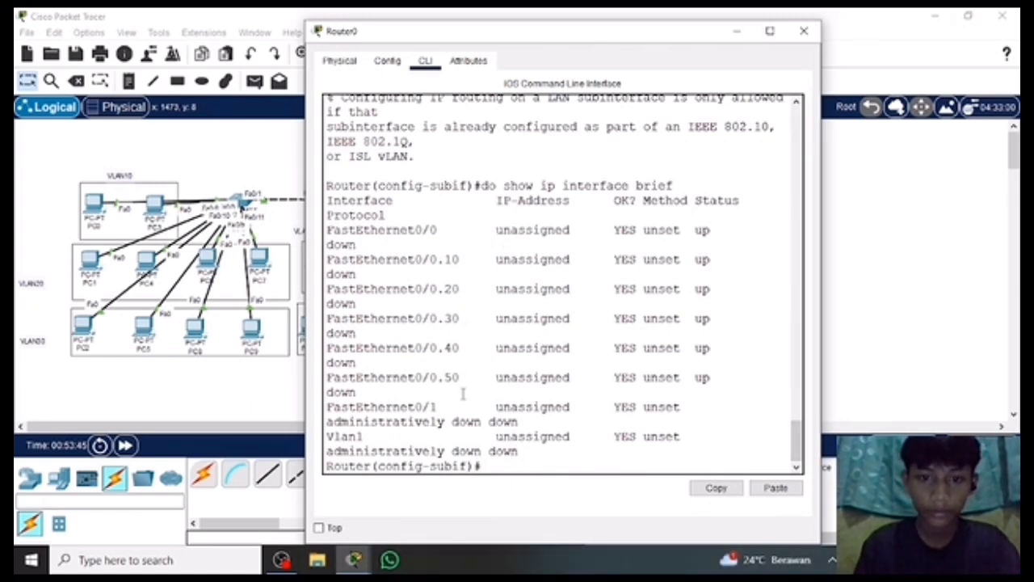
Return Router0's command line from subinterface mode to global configuration mode.
{"action": "left_click", "coordinate": [738, 32]}
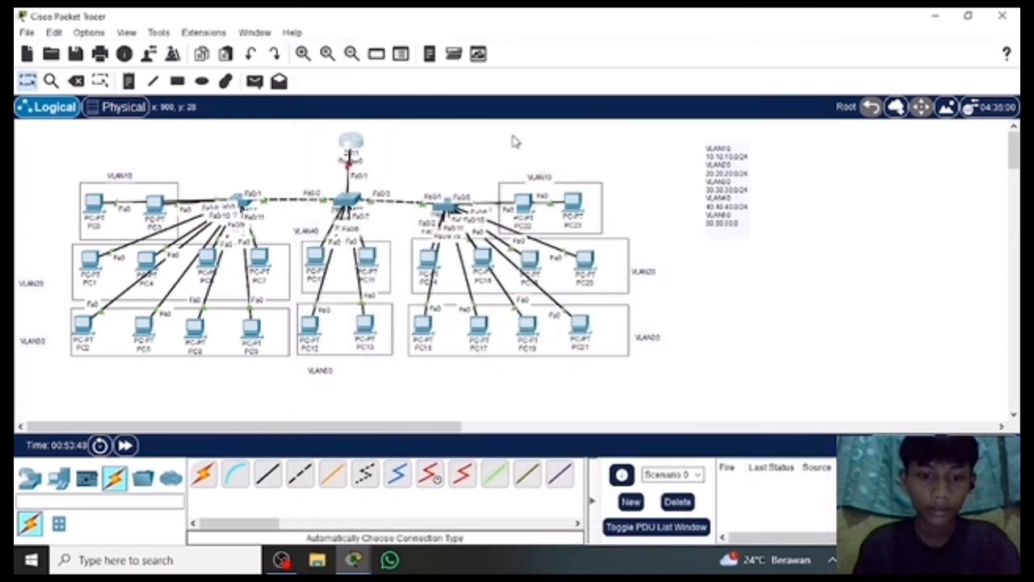
{"action": "left_click", "coordinate": [353, 144]}
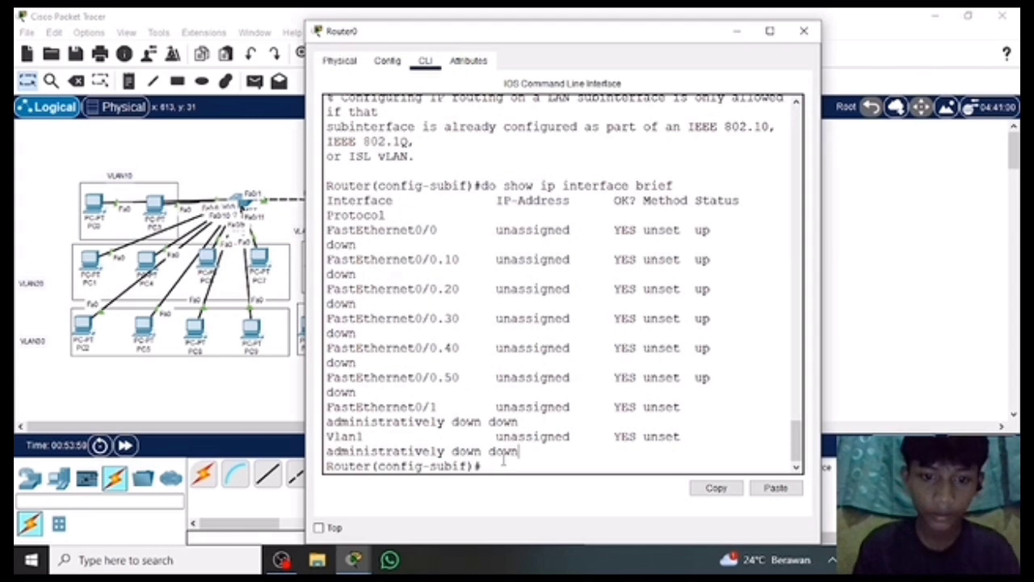
{"action": "type", "text": "ex"}
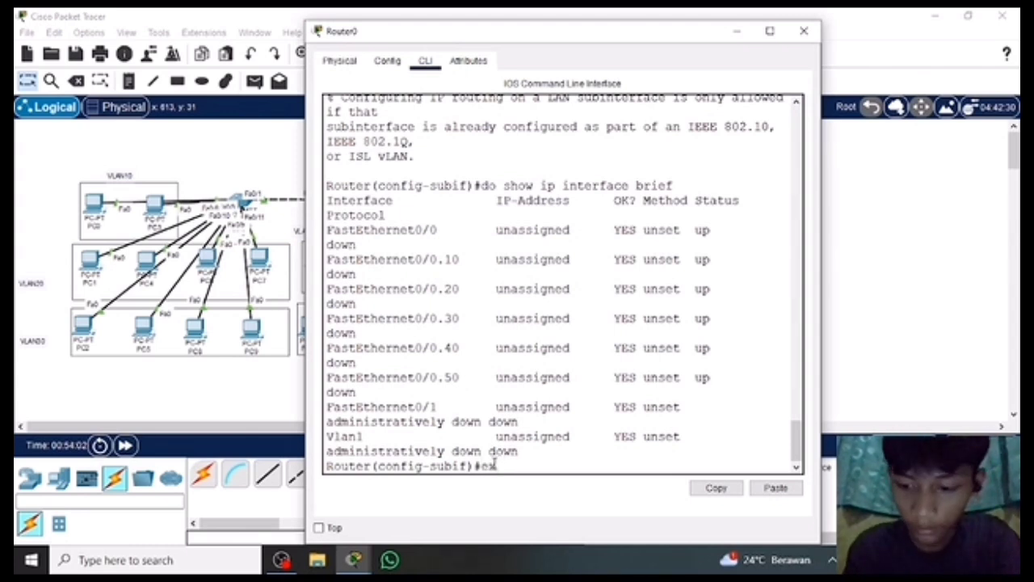
{"action": "key", "text": "Return"}
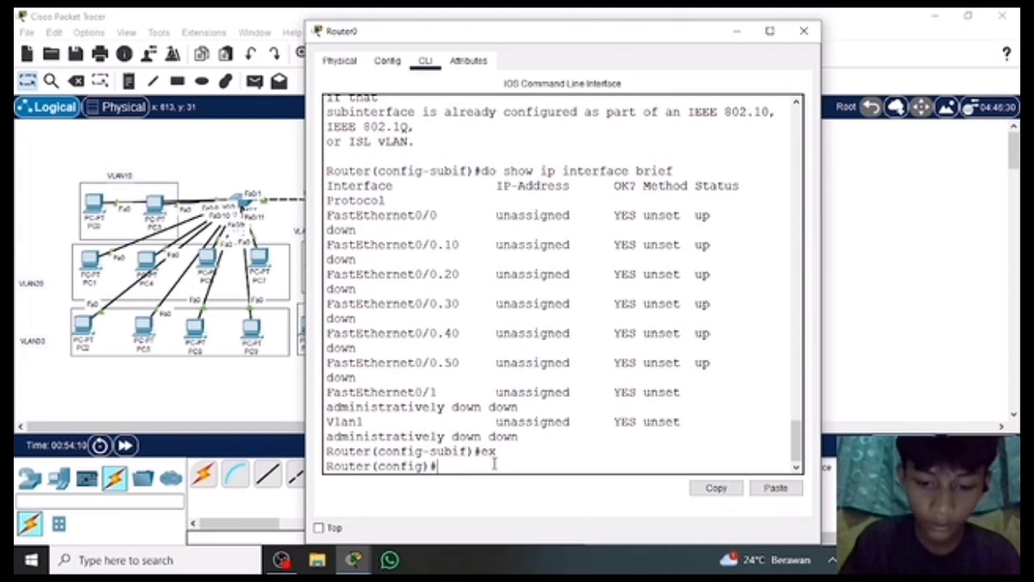
Create a DHCP pool named vlan10 on Router0.
{"action": "type", "text": "ip"}
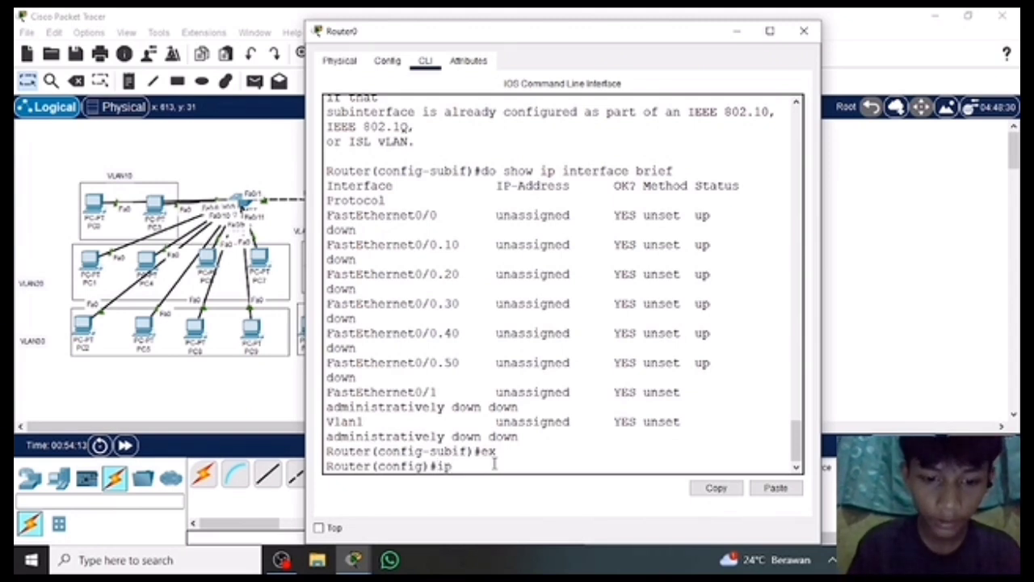
{"action": "type", "text": " dhcp"}
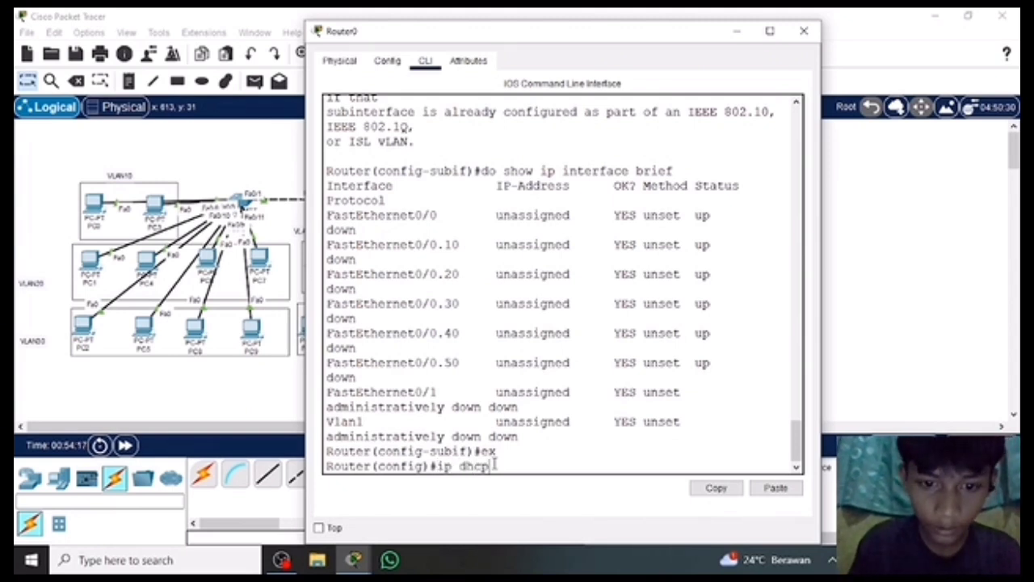
{"action": "type", "text": " l10 vlan10"}
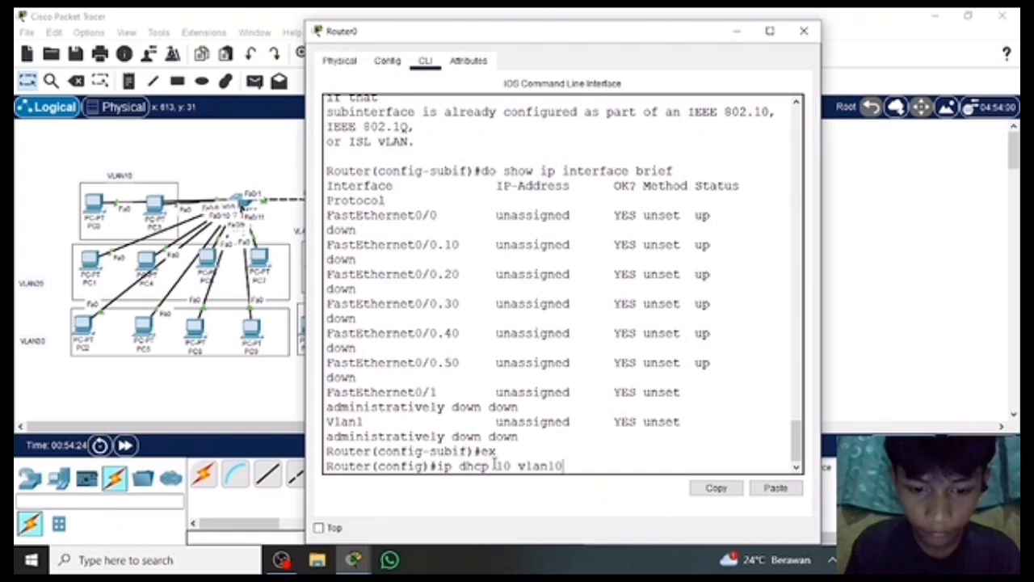
{"action": "key", "text": "BackSpace"}
{"action": "key", "text": "BackSpace"}
{"action": "key", "text": "BackSpace"}
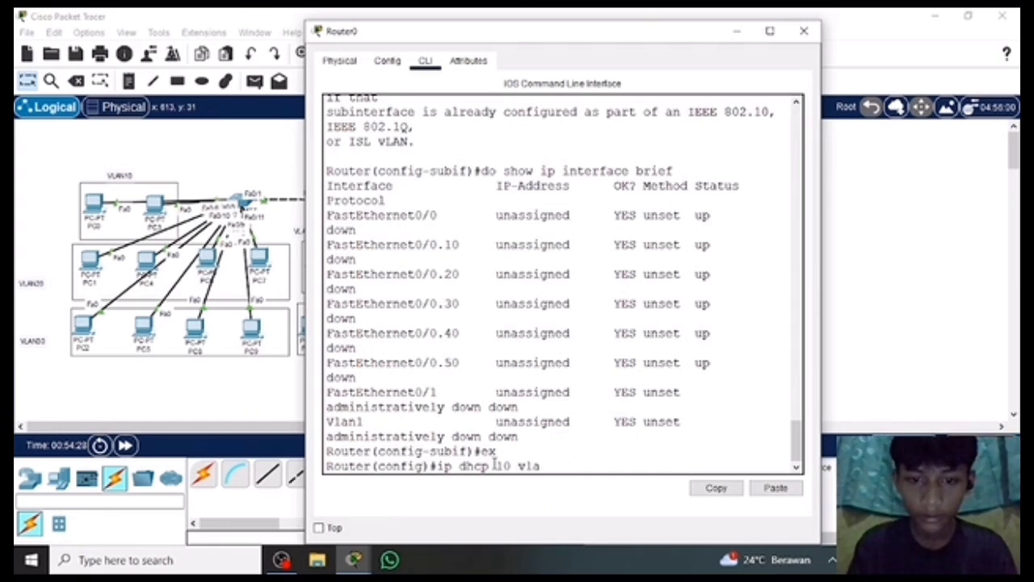
{"action": "key", "text": "BackSpace"}
{"action": "key", "text": "BackSpace"}
{"action": "key", "text": "BackSpace"}
{"action": "key", "text": "BackSpace"}
{"action": "key", "text": "BackSpace"}
{"action": "key", "text": "BackSpace"}
{"action": "key", "text": "BackSpace"}
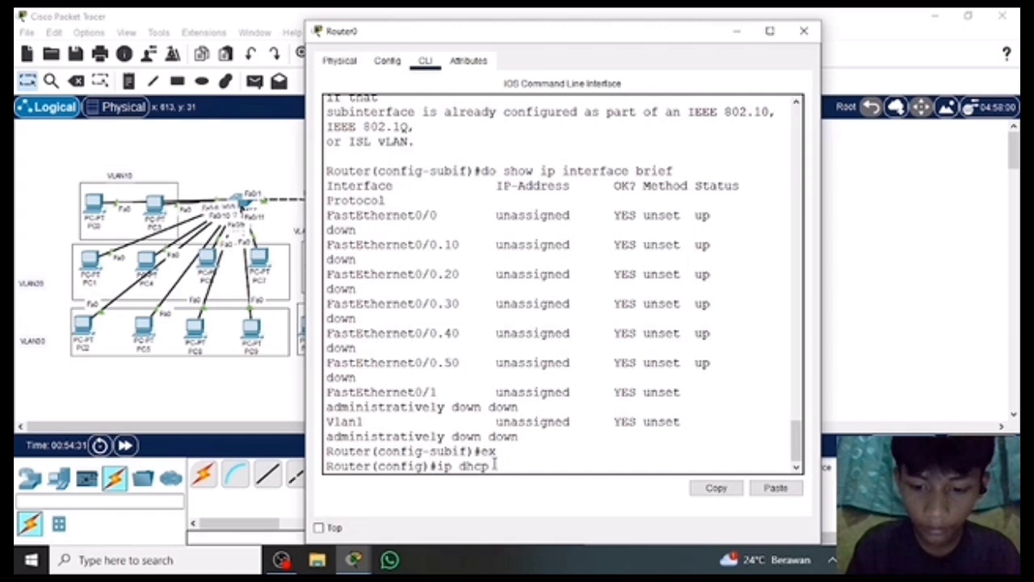
{"action": "type", "text": "pool vlan10"}
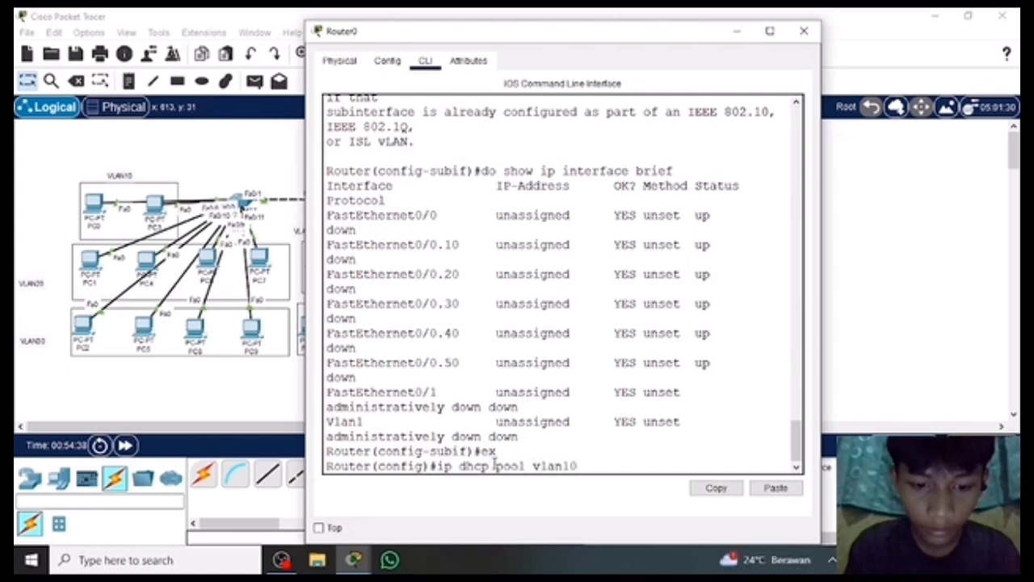
{"action": "key", "text": "Return"}
Set the vlan10 DHCP pool's network to 10.10.10.0 with mask 255.255.255.0.
{"action": "type", "text": "net"}
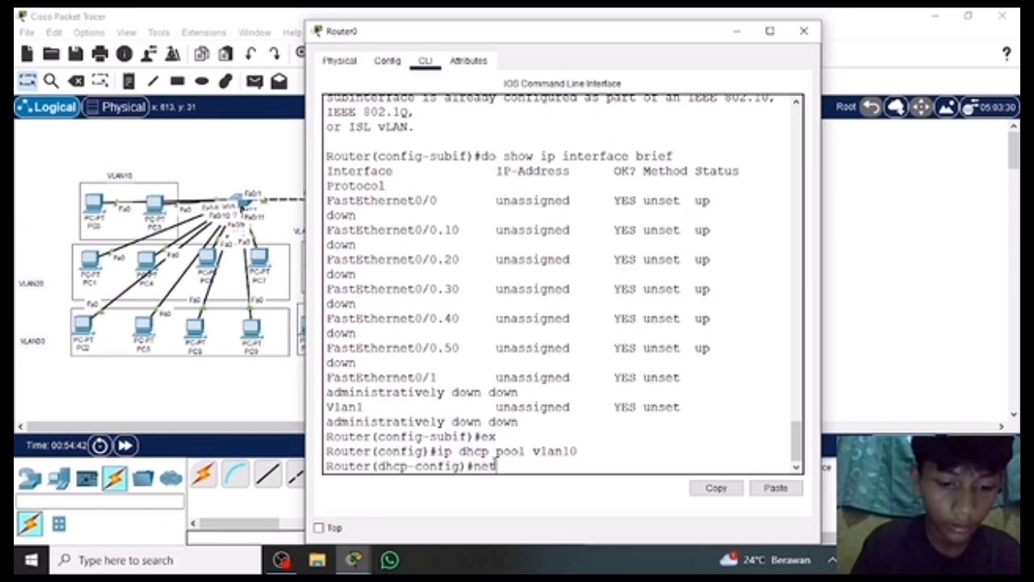
{"action": "type", "text": "work"}
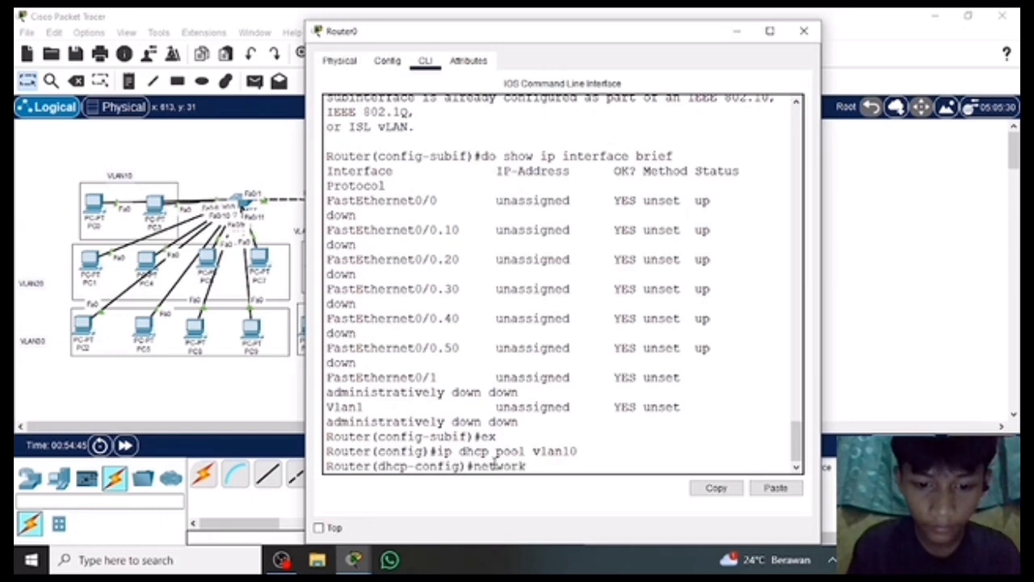
{"action": "type", "text": " 10.10.10.1"}
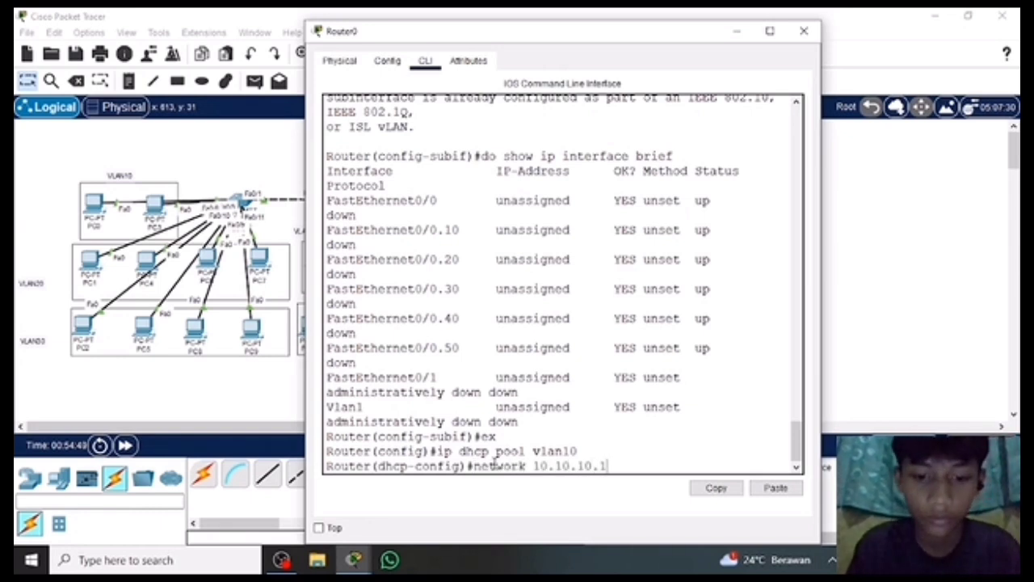
{"action": "key", "text": "BackSpace"}
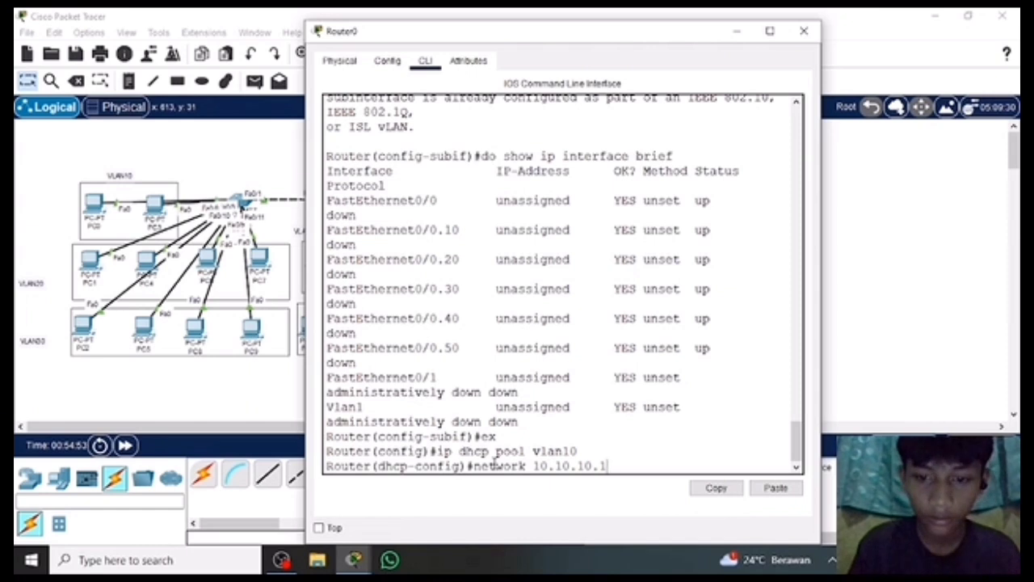
{"action": "type", "text": "0 255."}
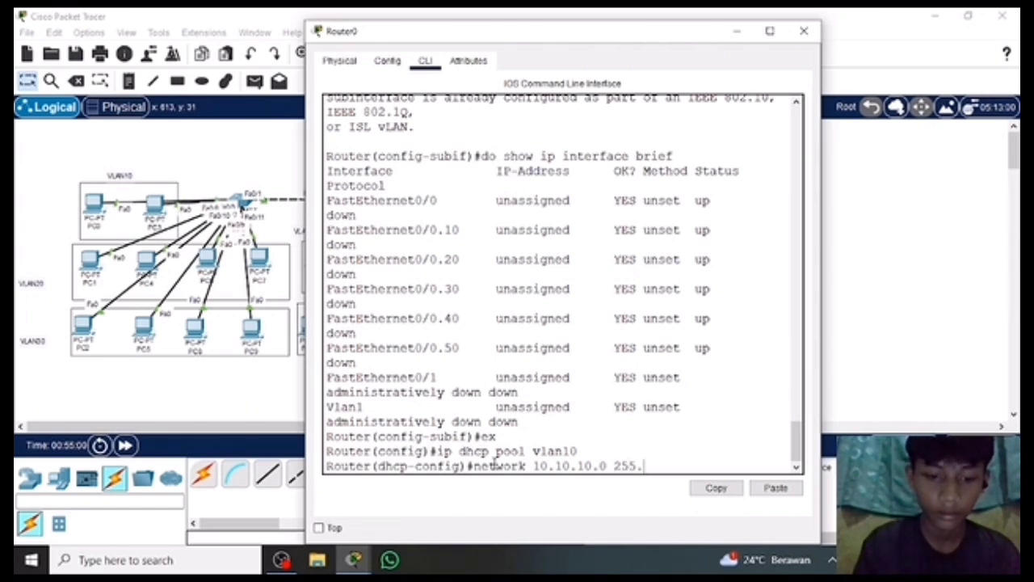
{"action": "type", "text": "255.255.0"}
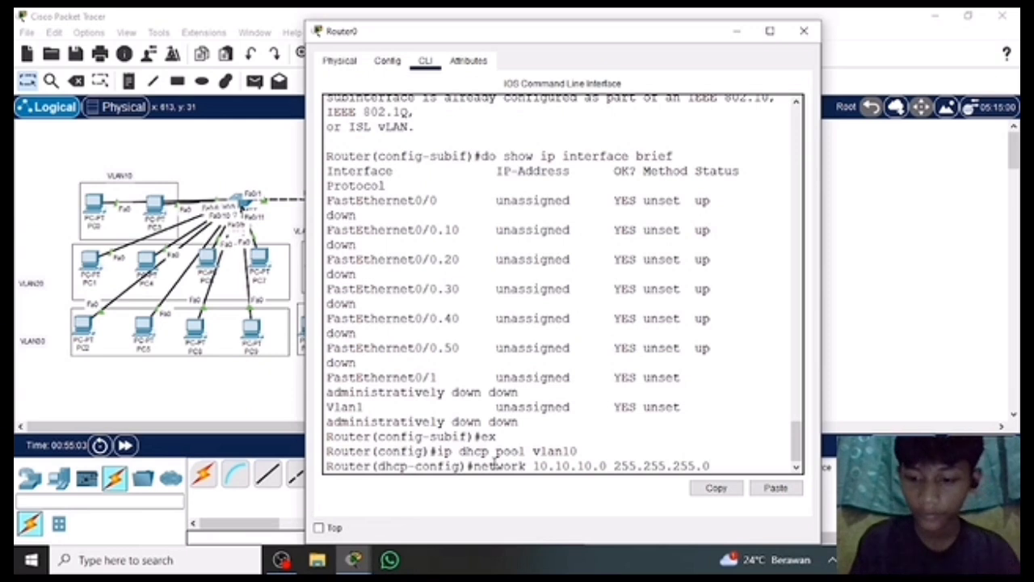
{"action": "key", "text": "Return"}
Set the vlan10 DHCP pool's default router to 10.10.10.0.
{"action": "type", "text": "defau"}
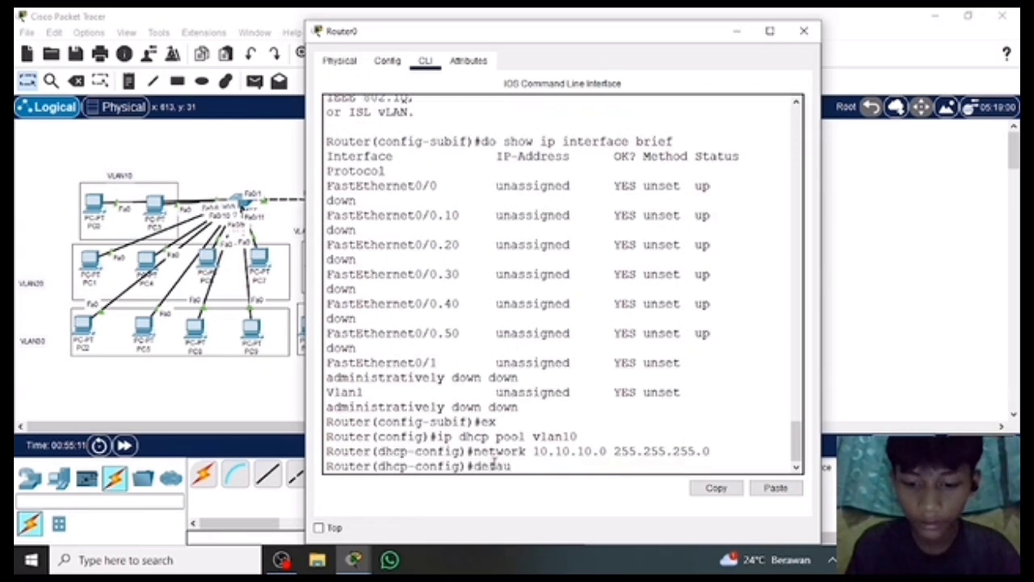
{"action": "type", "text": "lt-router "}
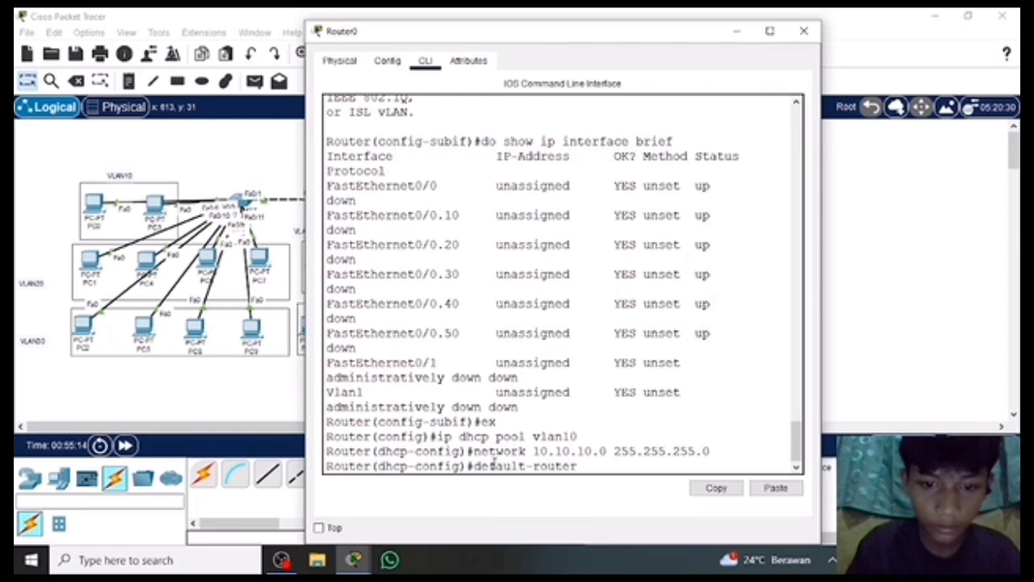
{"action": "type", "text": "8.8.8."}
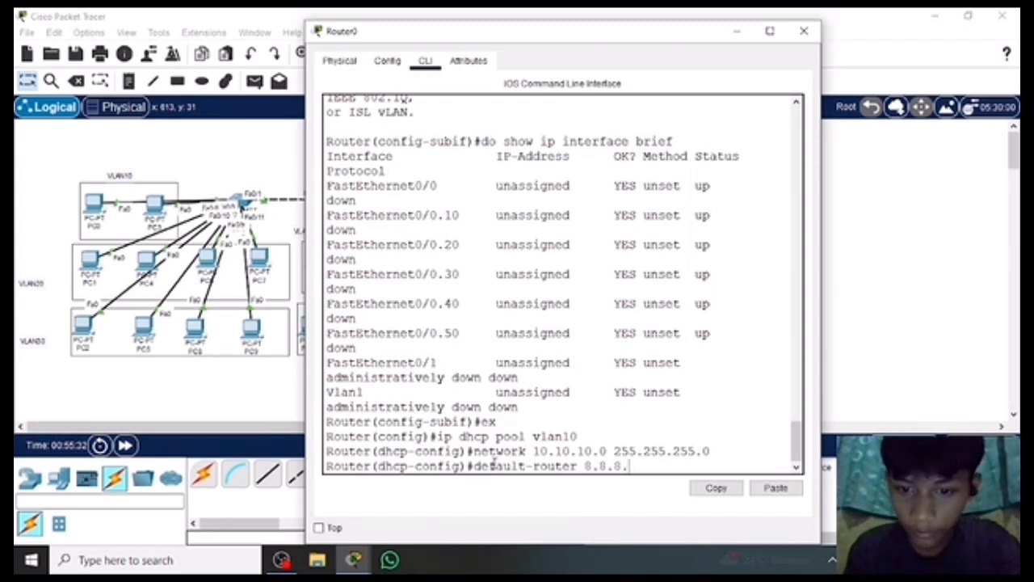
{"action": "type", "text": "8"}
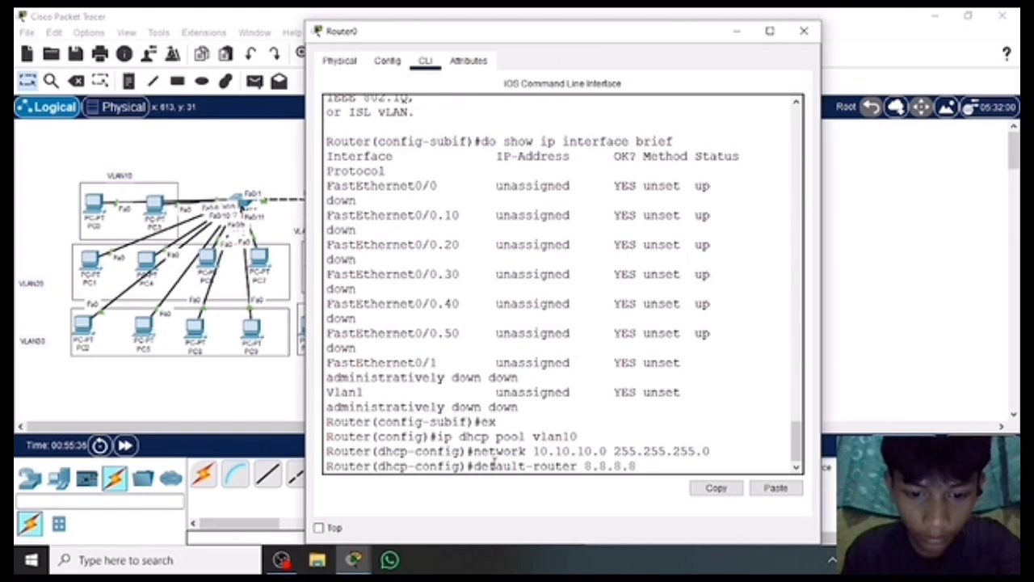
{"action": "key", "text": "BackSpace"}
{"action": "key", "text": "BackSpace"}
{"action": "key", "text": "BackSpace"}
{"action": "key", "text": "BackSpace"}
{"action": "key", "text": "BackSpace"}
{"action": "key", "text": "BackSpace"}
{"action": "key", "text": "BackSpace"}
{"action": "key", "text": "BackSpace"}
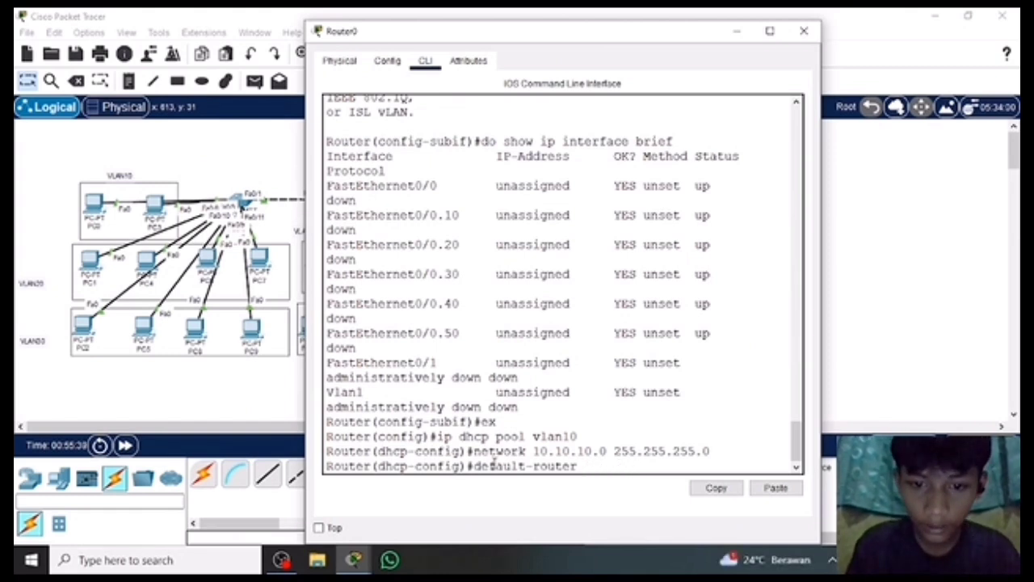
{"action": "type", "text": "10.10.10"}
{"action": "key", "text": "BackSpace"}
{"action": "key", "text": "BackSpace"}
{"action": "key", "text": "BackSpace"}
{"action": "key", "text": "BackSpace"}
{"action": "key", "text": "BackSpace"}
{"action": "key", "text": "BackSpace"}
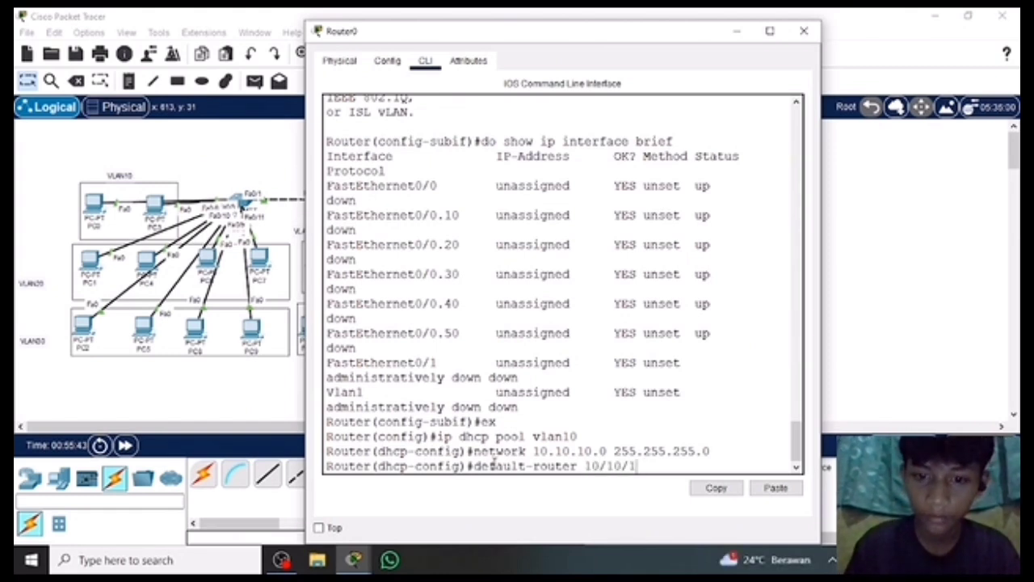
{"action": "type", "text": ".10.10"}
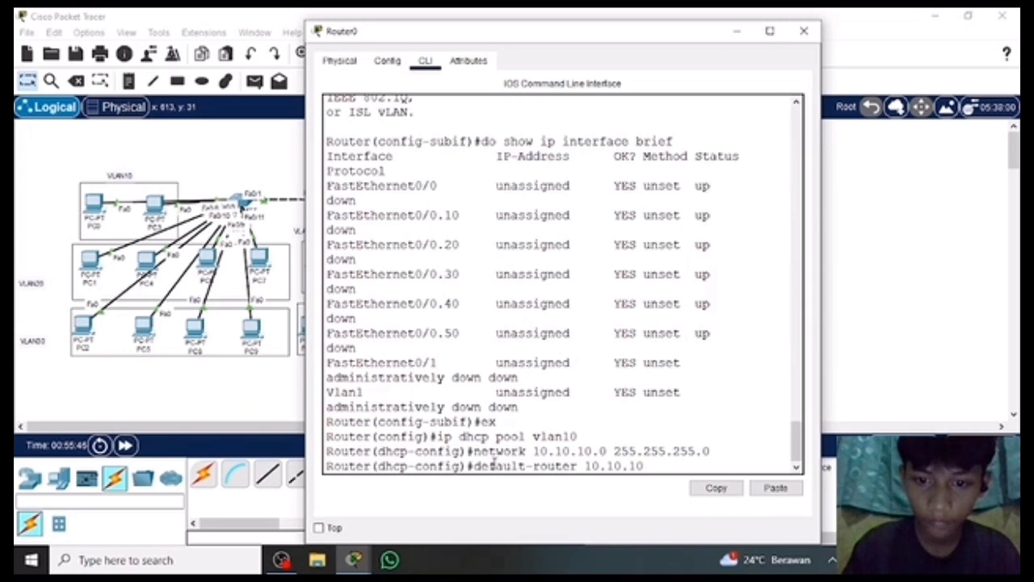
{"action": "type", "text": ".1"}
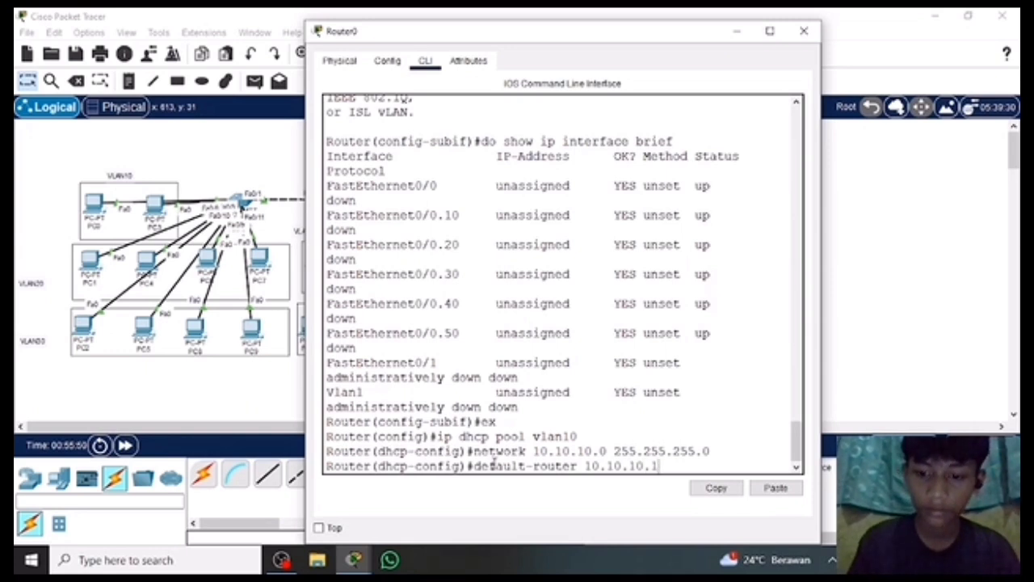
{"action": "key", "text": "BackSpace"}
{"action": "type", "text": "0"}
{"action": "key", "text": "Return"}
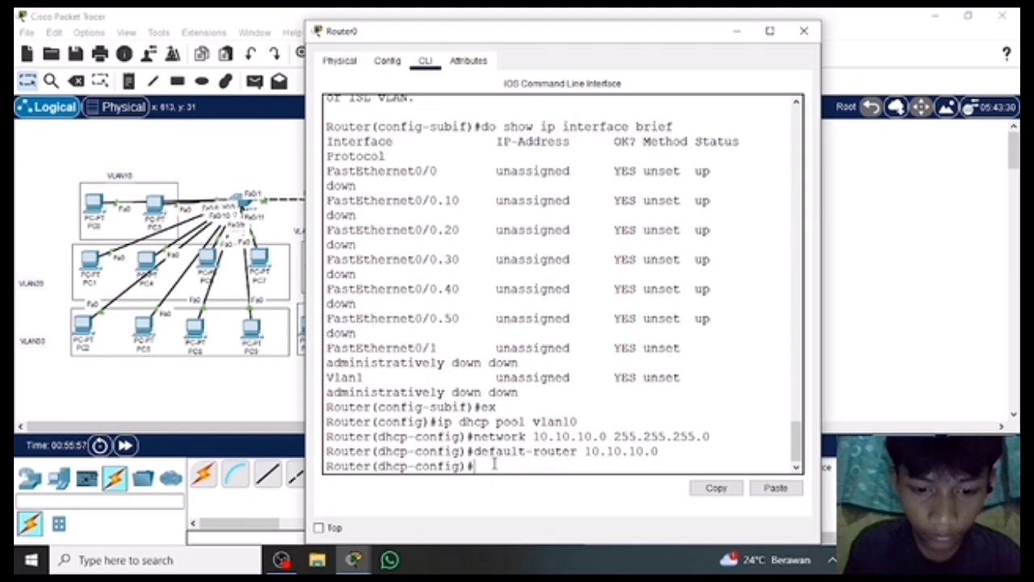
Set the vlan10 DHCP pool's DNS server to 8.8.8.8 and exit the pool configuration.
{"action": "type", "text": "dn"}
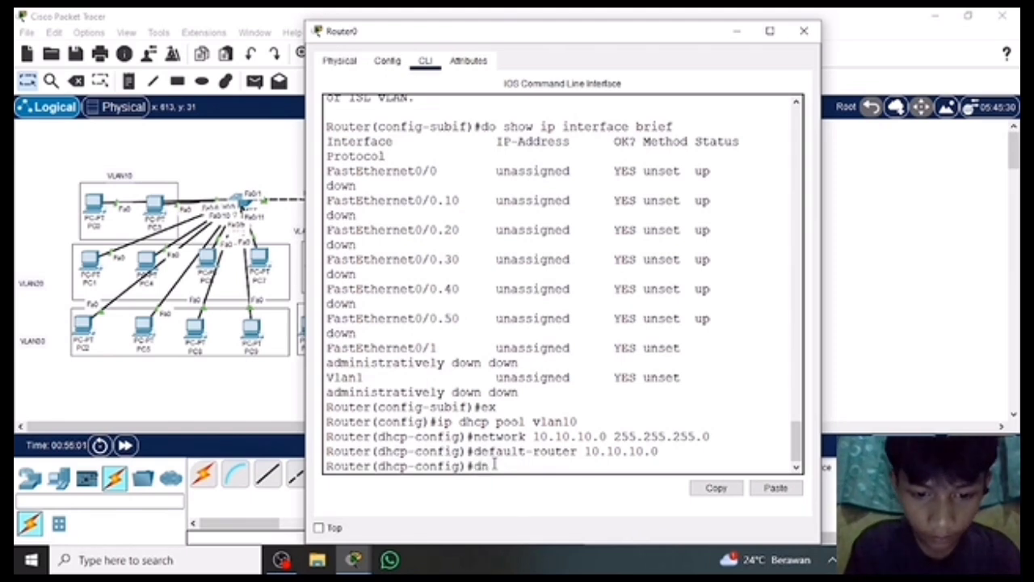
{"action": "type", "text": "s-s"}
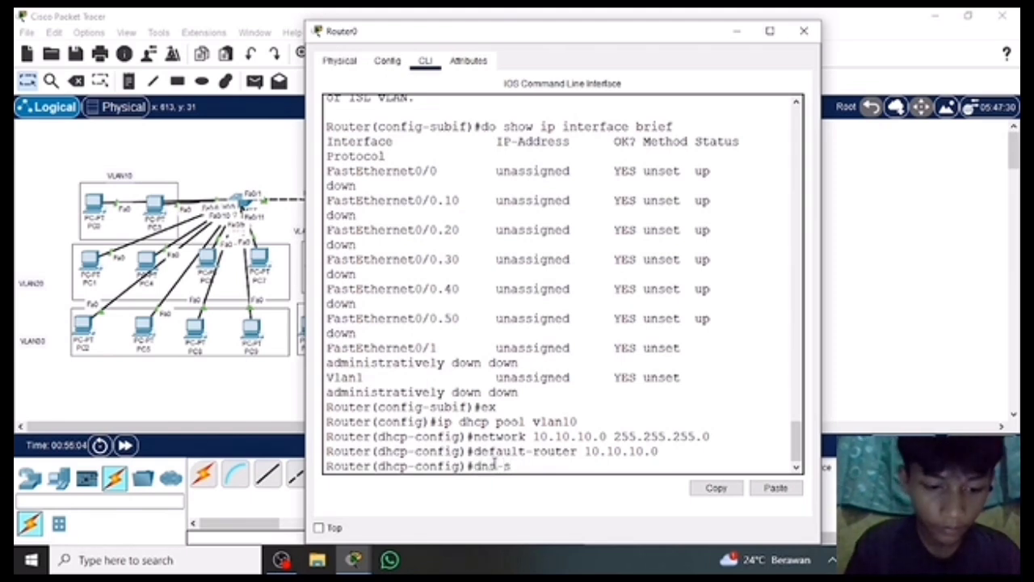
{"action": "type", "text": "erver "}
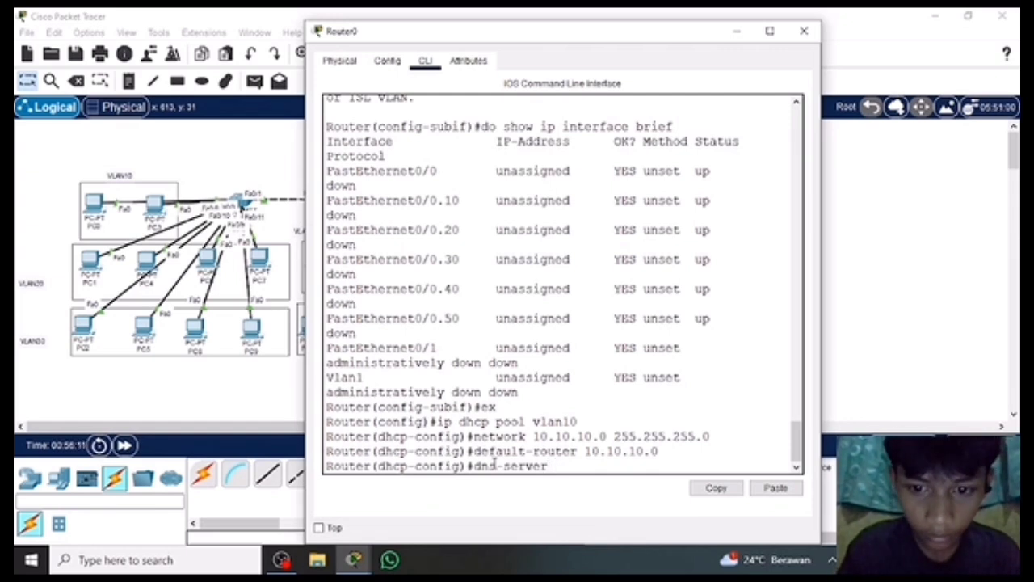
{"action": "type", "text": "8.8.8.8"}
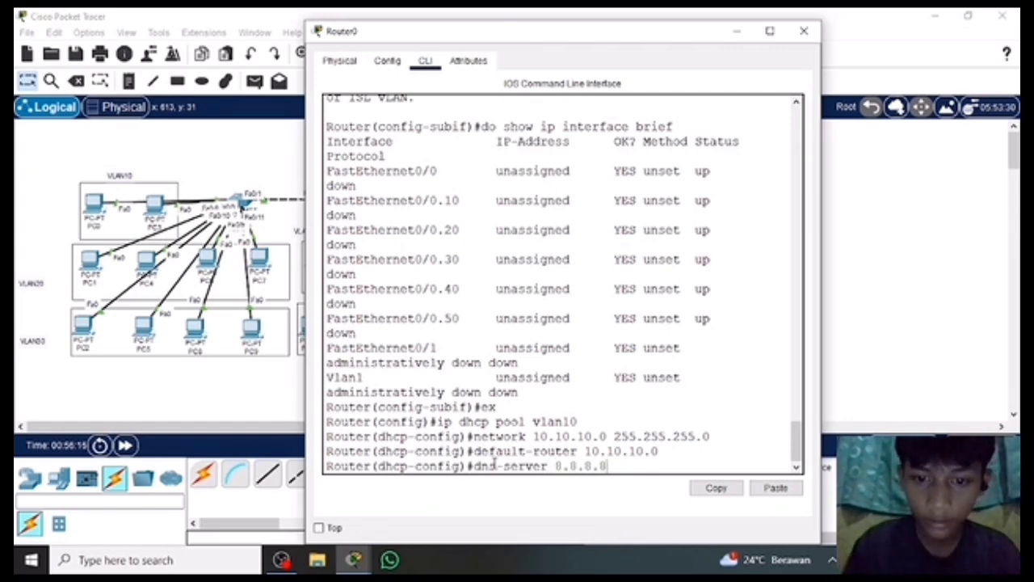
{"action": "key", "text": "Return"}
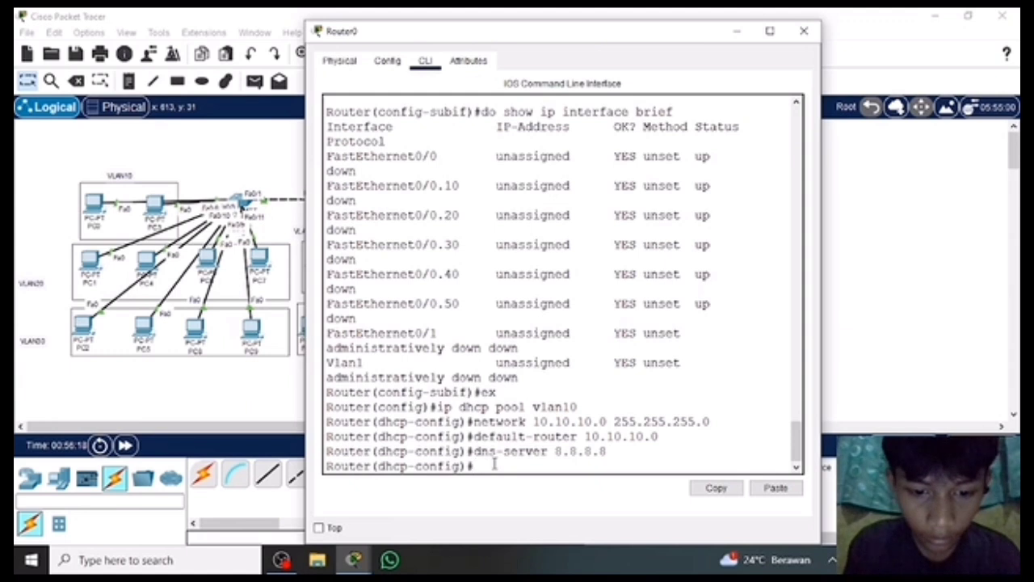
{"action": "type", "text": "ex"}
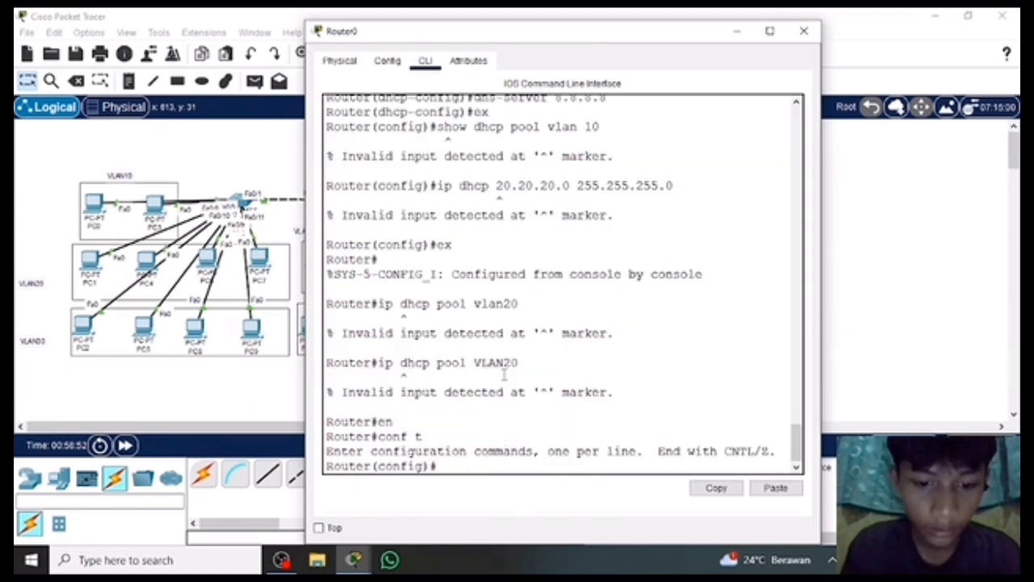
Create a DHCP pool named vlan20 from Router0's global configuration mode.
{"action": "type", "text": "in"}
{"action": "key", "text": "BackSpace"}
{"action": "key", "text": "BackSpace"}
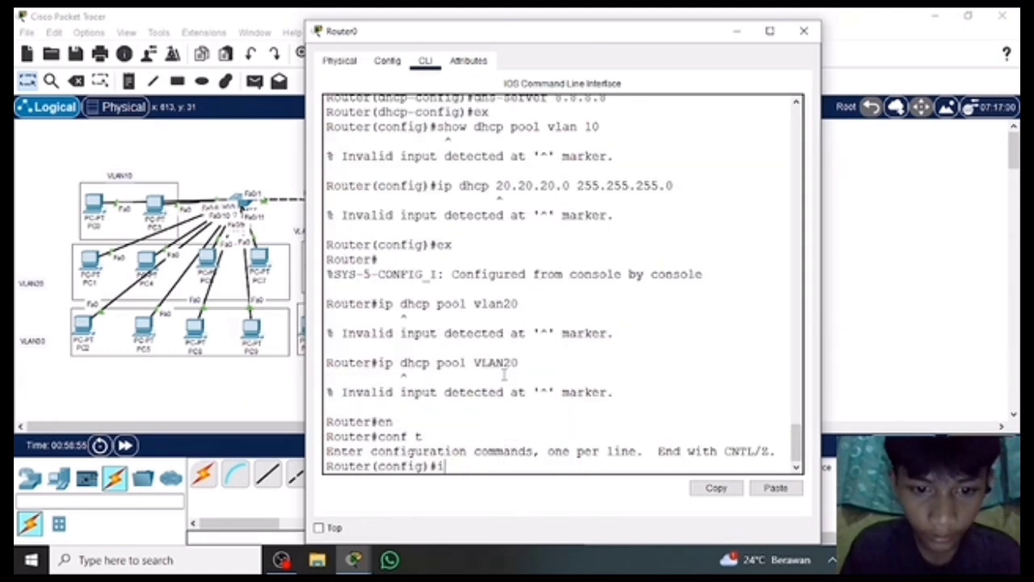
{"action": "type", "text": "ip dhcp"}
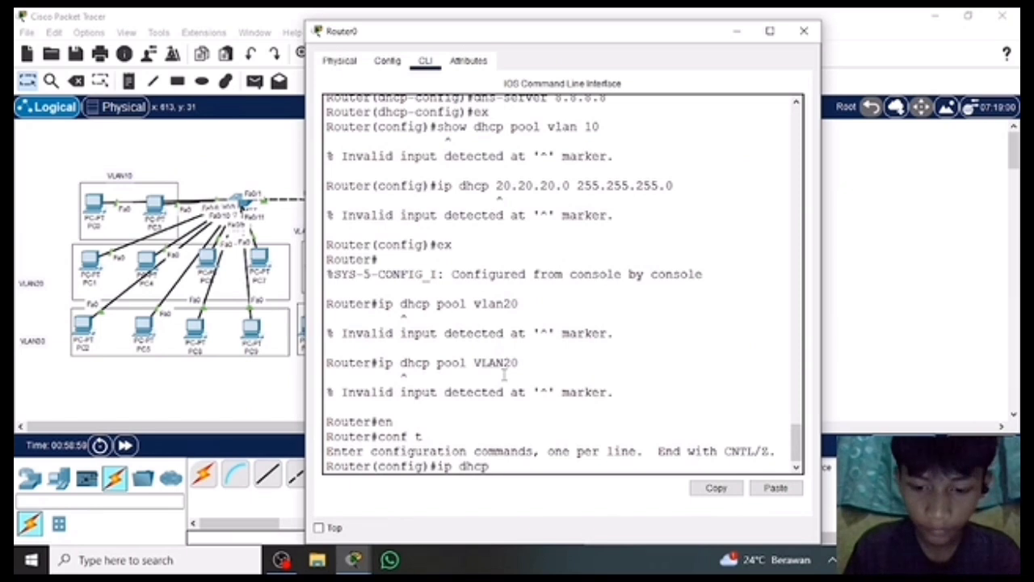
{"action": "type", "text": " pool vlan"}
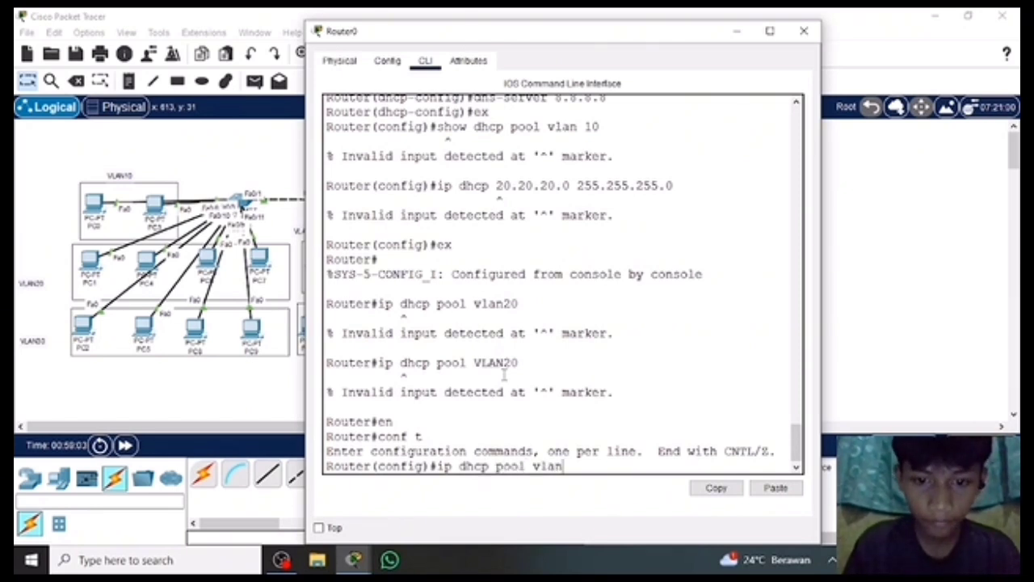
{"action": "type", "text": "20"}
{"action": "key", "text": "Return"}
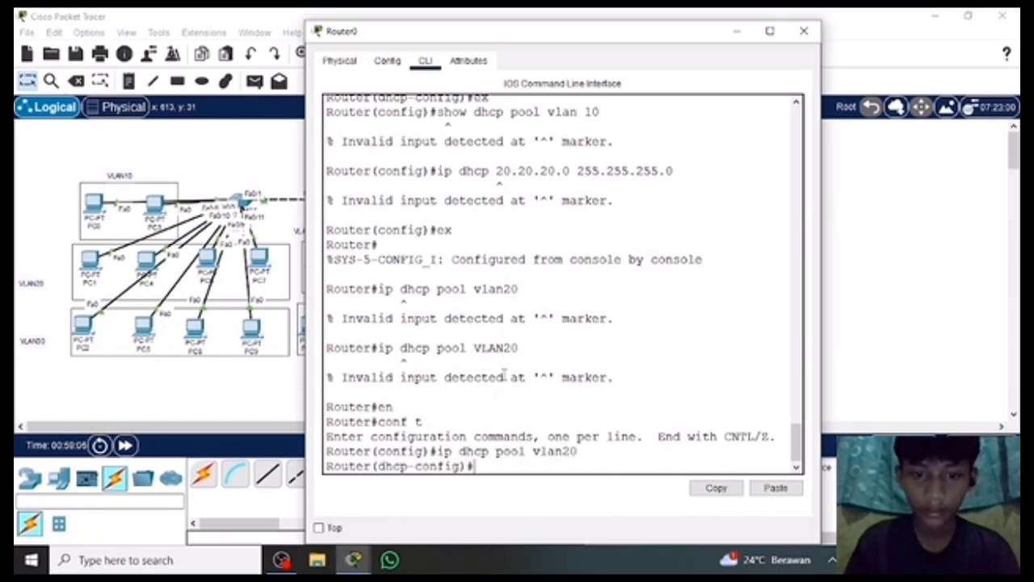
Set the vlan20 DHCP pool's network to 20.20.20.0 with mask 255.255.255.0.
{"action": "type", "text": "netwo"}
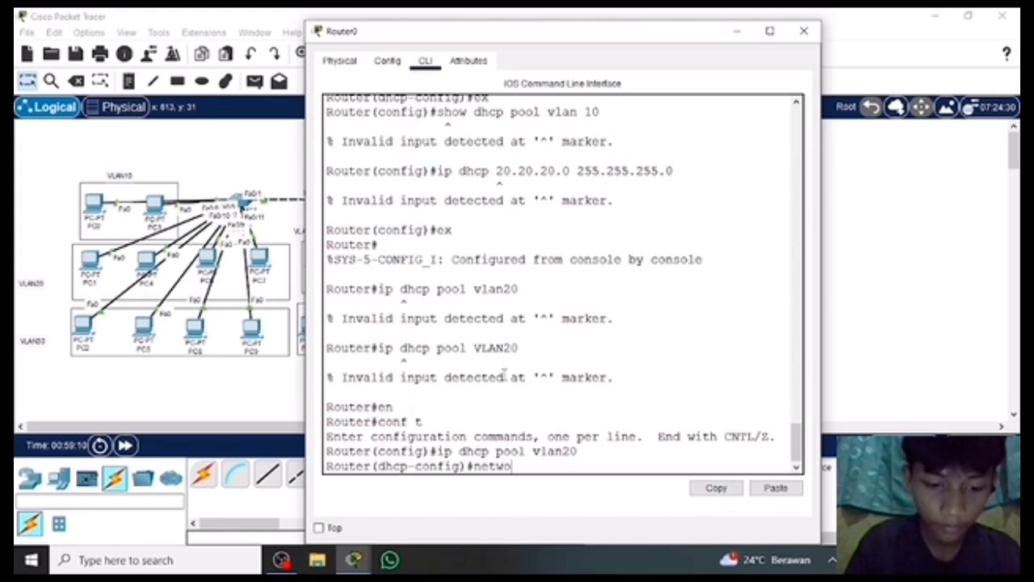
{"action": "type", "text": "rk"}
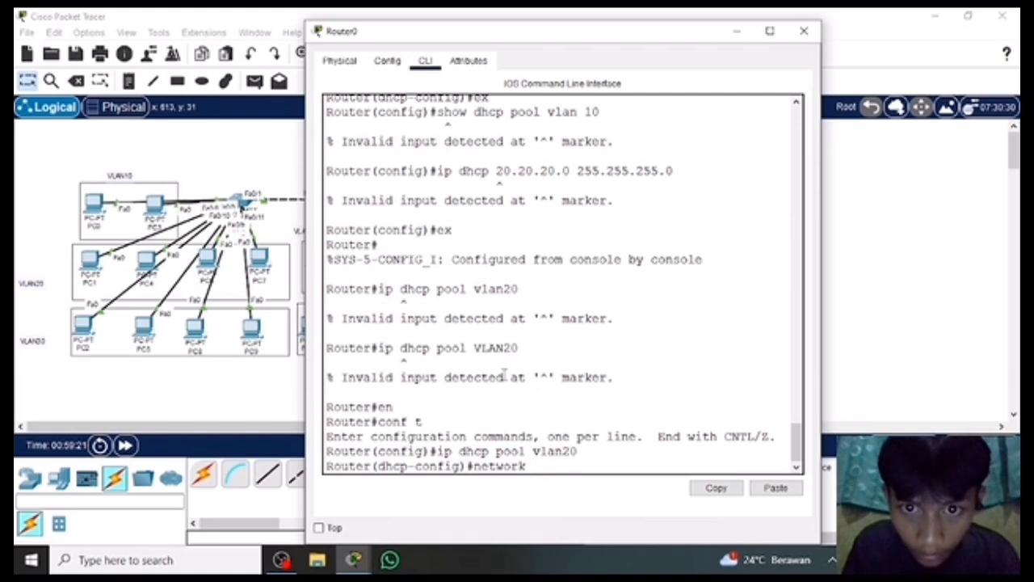
{"action": "scroll", "coordinate": [505, 374], "scroll_direction": "up", "scroll_amount": 12}
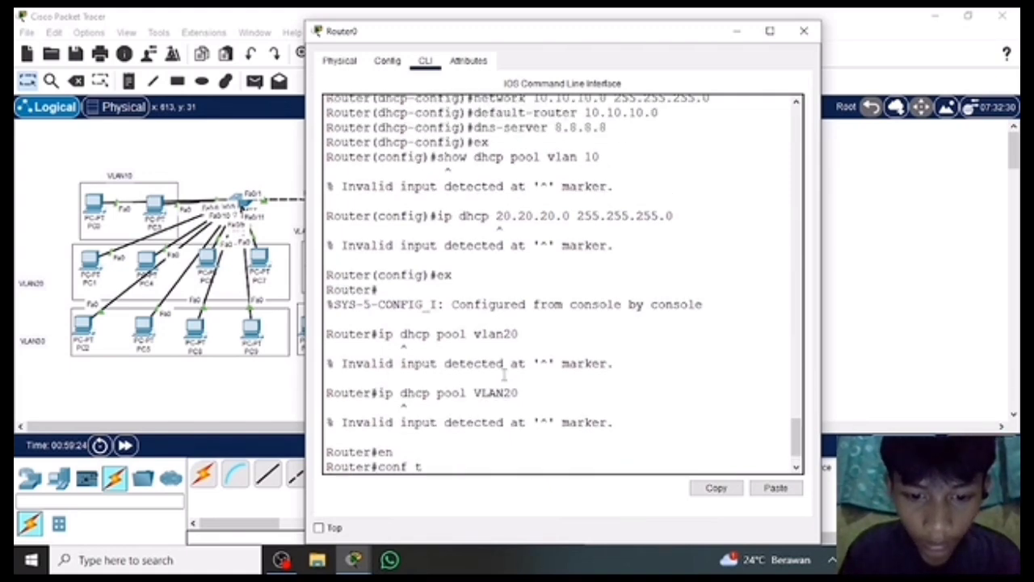
{"action": "scroll", "coordinate": [501, 374], "scroll_direction": "up", "scroll_amount": 3}
{"action": "scroll", "coordinate": [533, 420], "scroll_direction": "down", "scroll_amount": 15}
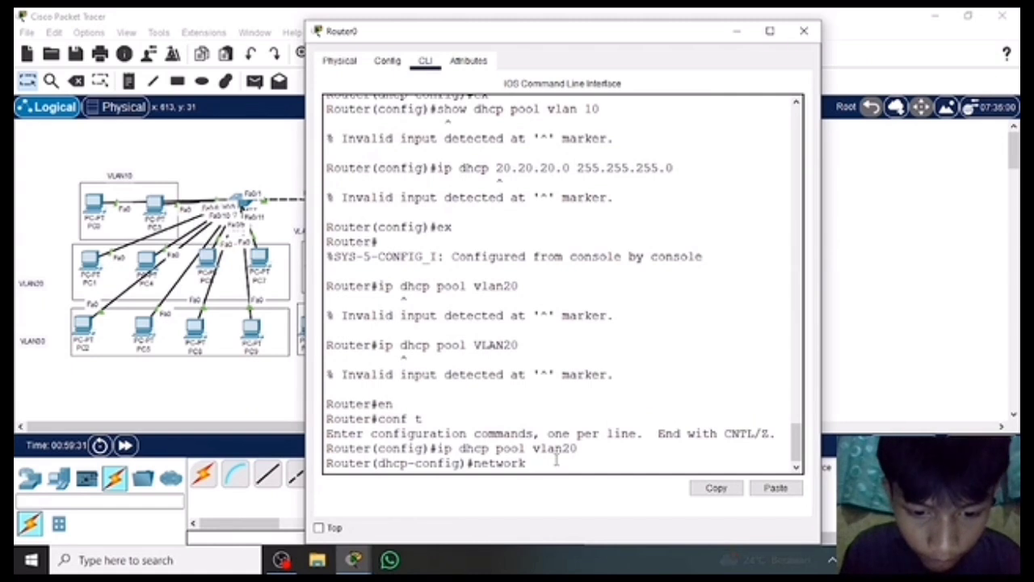
{"action": "type", "text": "20"}
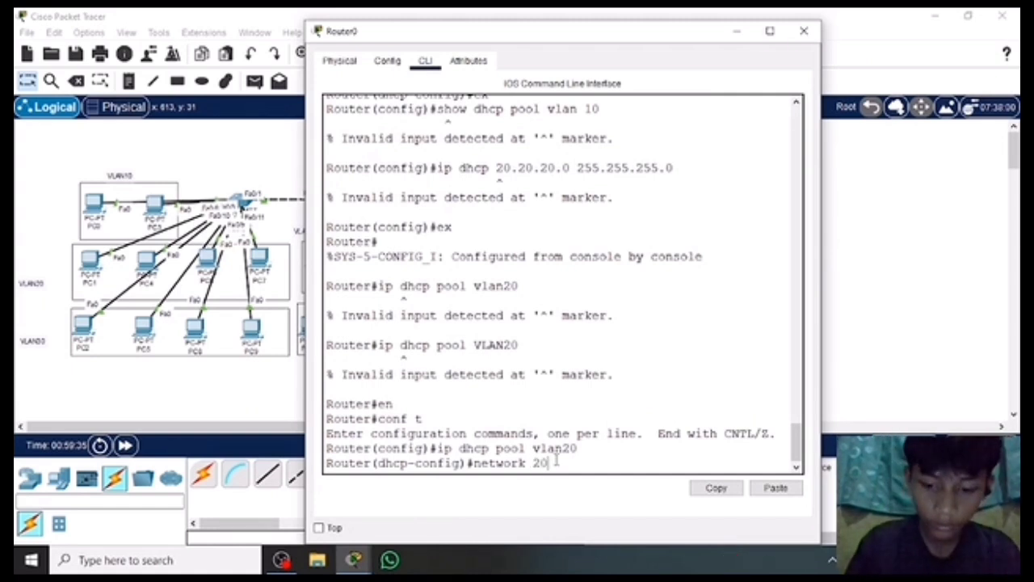
{"action": "type", "text": ".20.20.0 "}
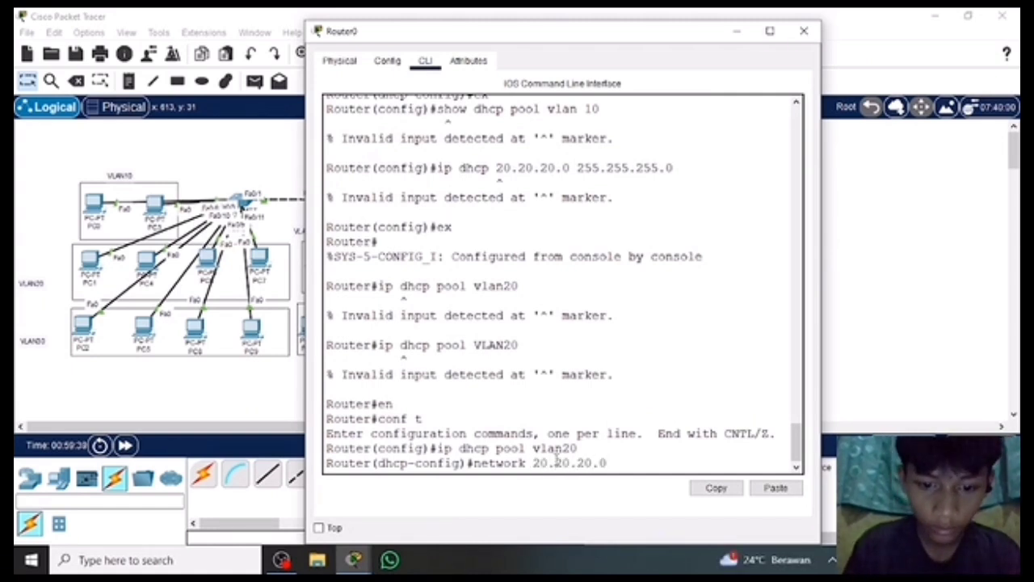
{"action": "type", "text": "255.2"}
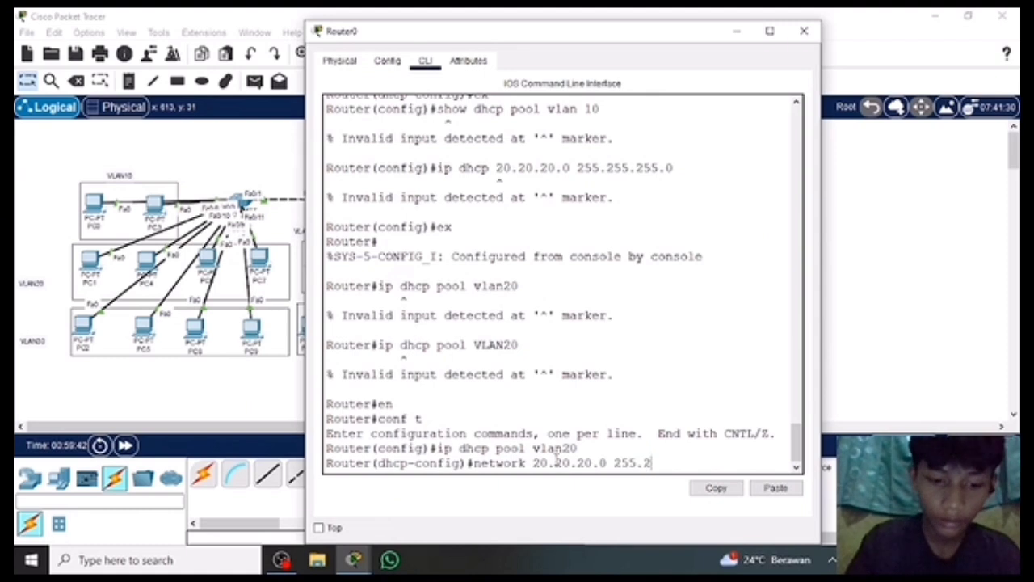
{"action": "type", "text": "55.255.0"}
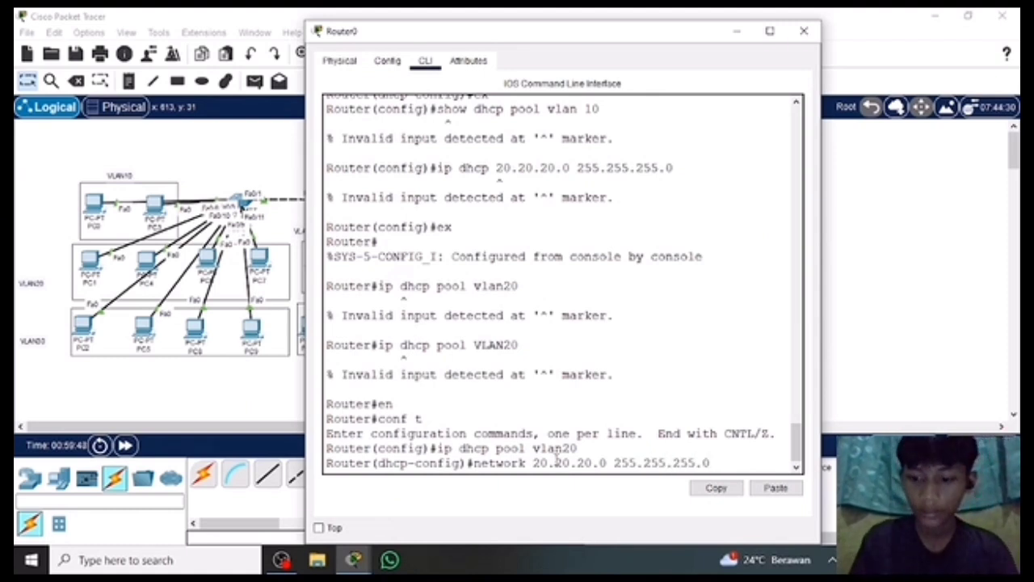
{"action": "key", "text": "Return"}
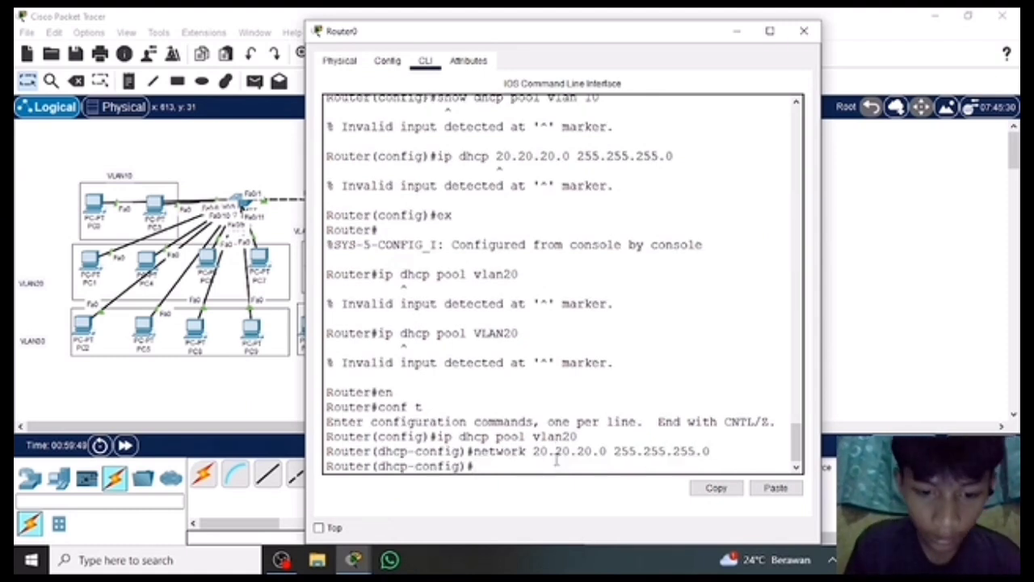
Try to set the vlan20 DHCP pool's gateway with default-server 20.20.20.1 and the bare address 20.20.20.0.
{"action": "type", "text": "defalt"}
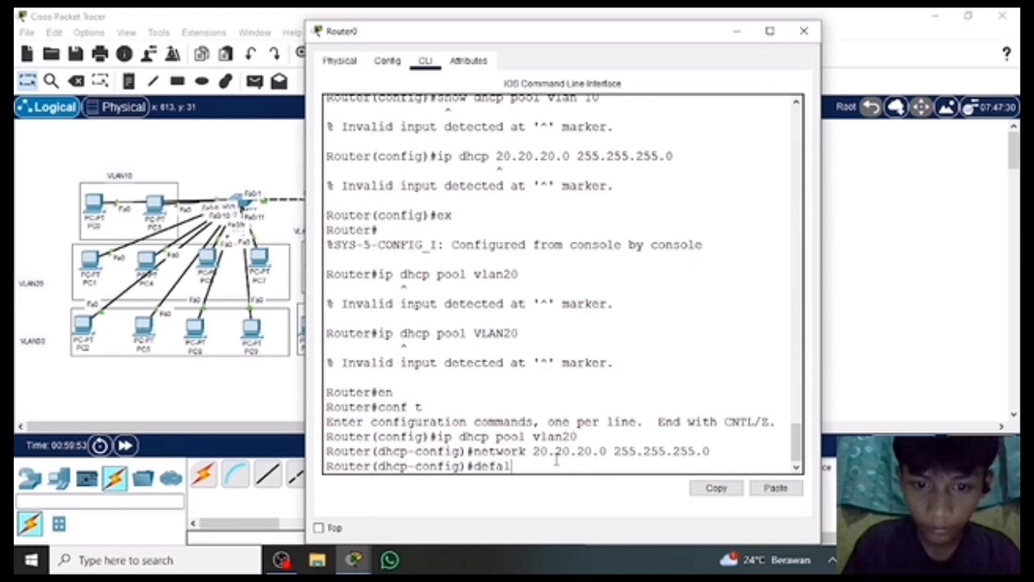
{"action": "key", "text": "BackSpace"}
{"action": "type", "text": "ult-se"}
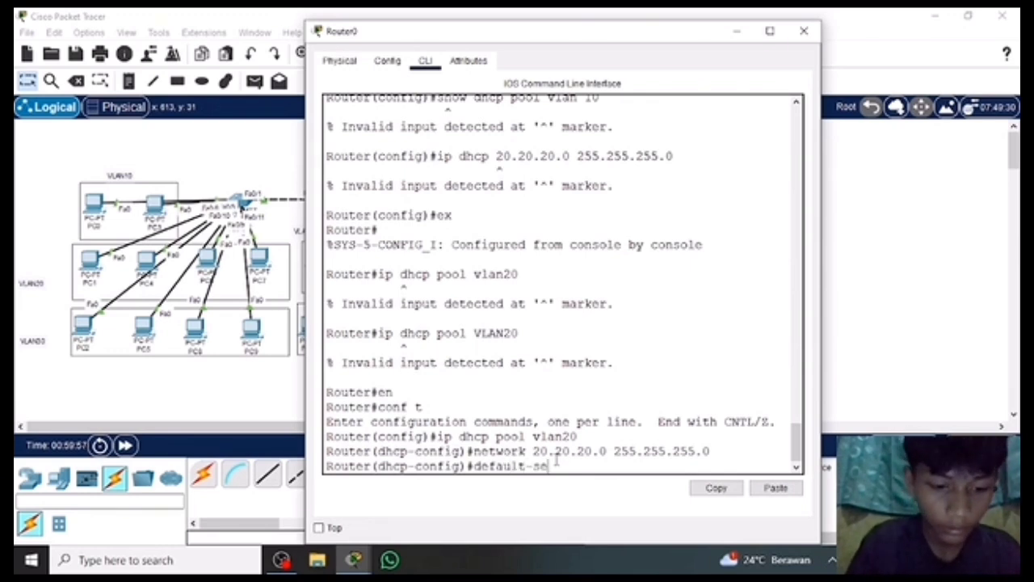
{"action": "type", "text": "rver"}
{"action": "type", "text": "20.20."}
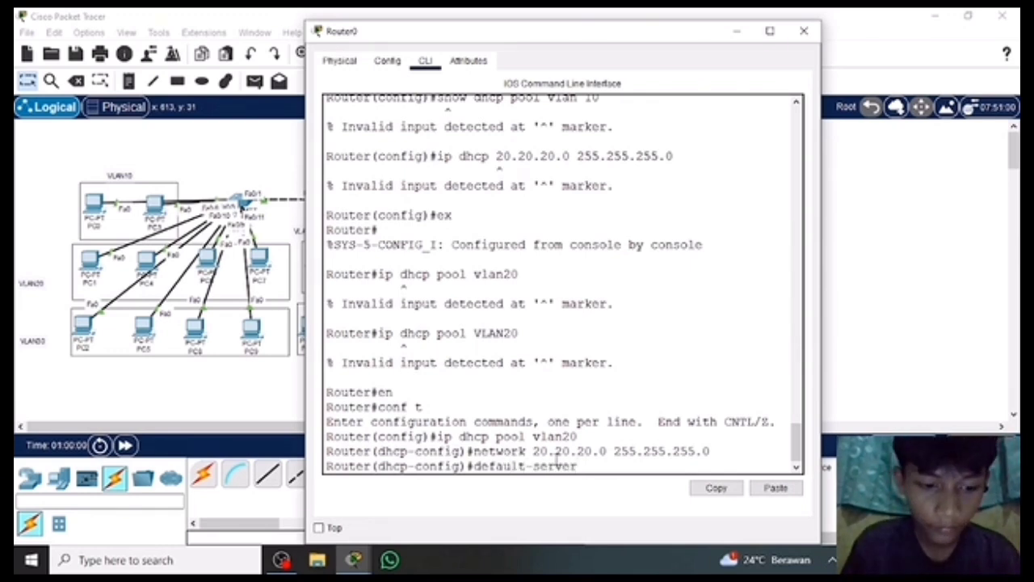
{"action": "type", "text": "20"}
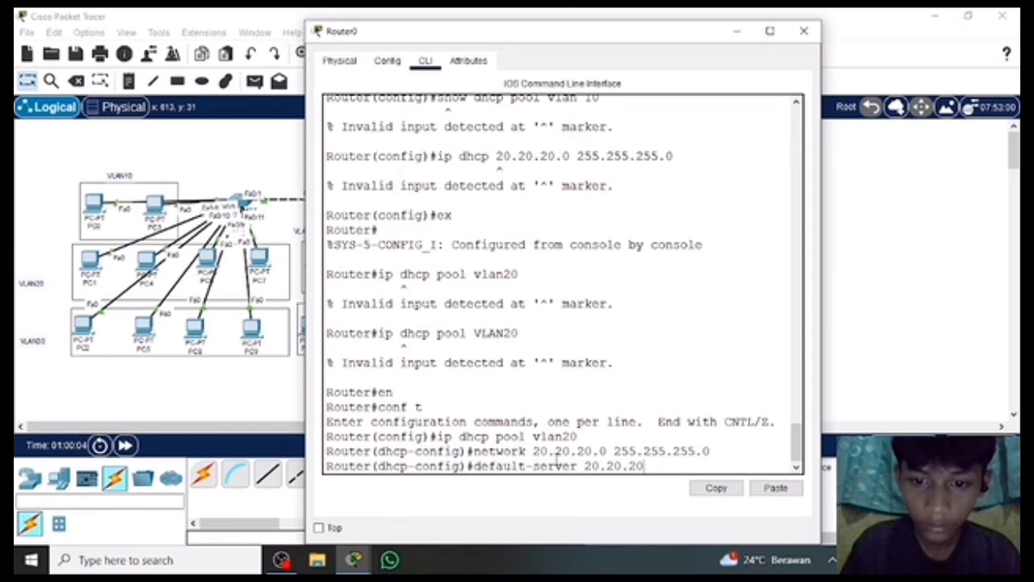
{"action": "type", "text": ".1"}
{"action": "key", "text": "Return"}
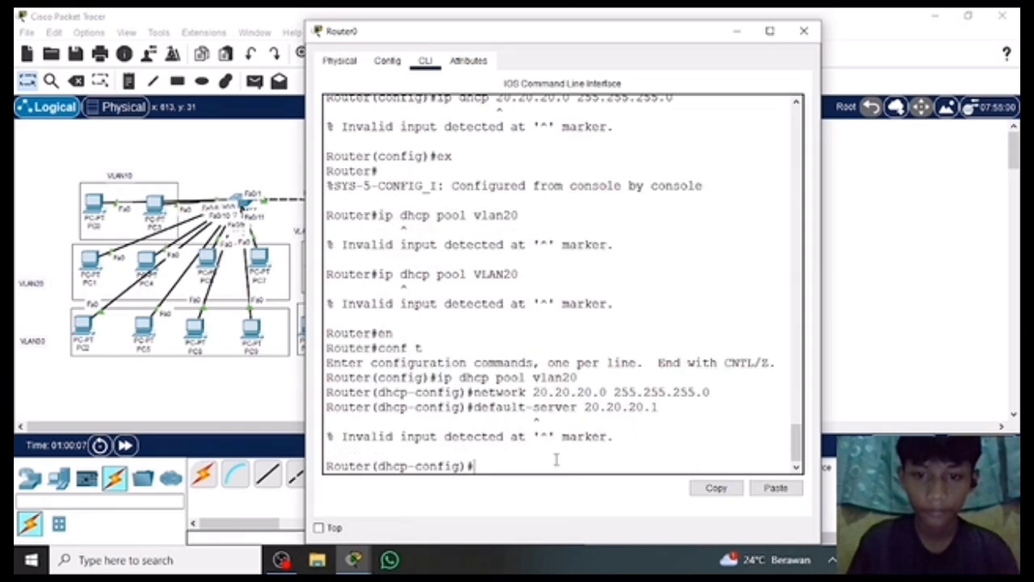
{"action": "type", "text": "20.20.20.0"}
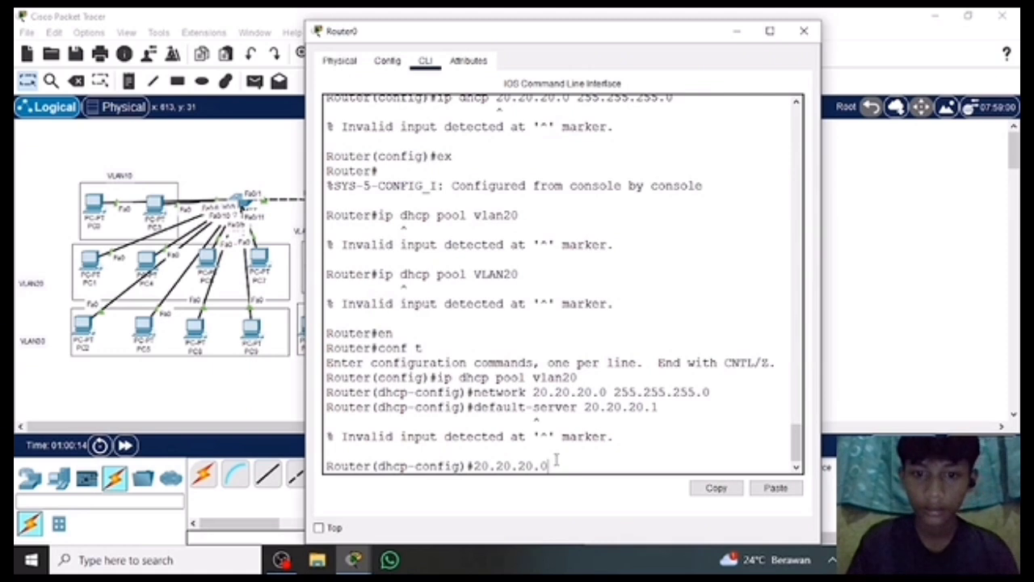
{"action": "key", "text": "Return"}
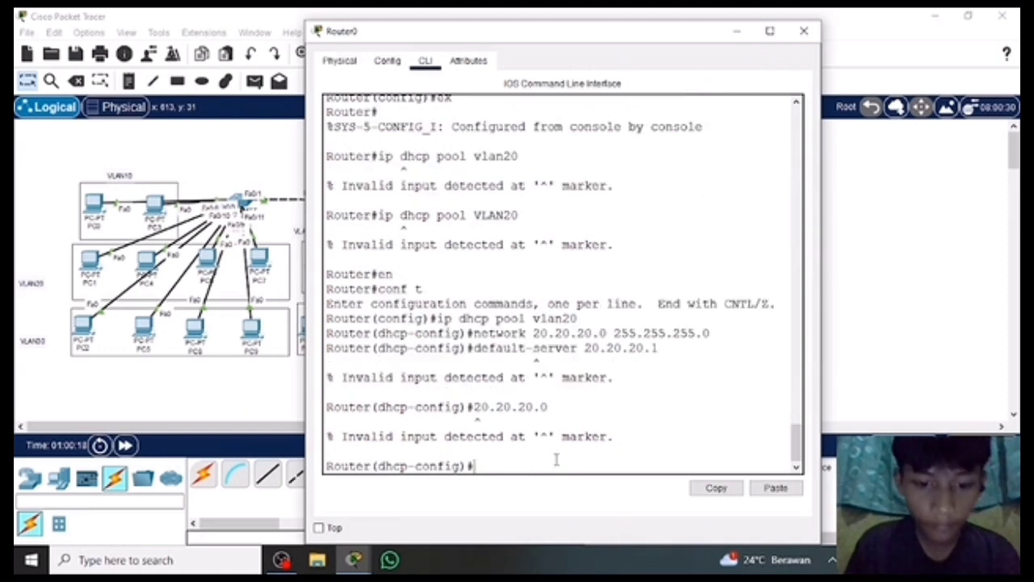
Try to define the vlan20 DHCP pool's DNS server by entering dns-server and 8.8.8.8 as separate commands.
{"action": "type", "text": "dn"}
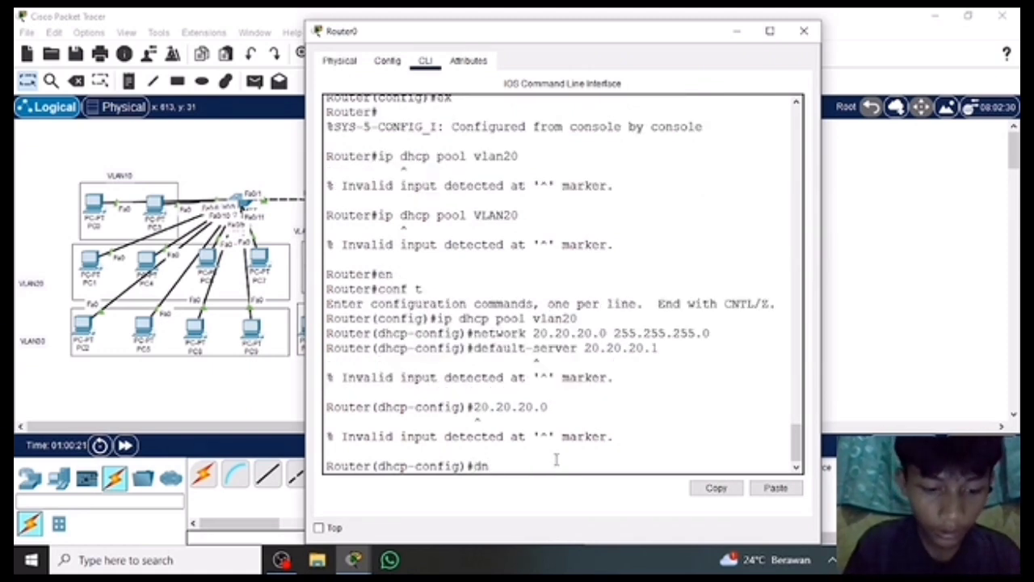
{"action": "type", "text": "s-server"}
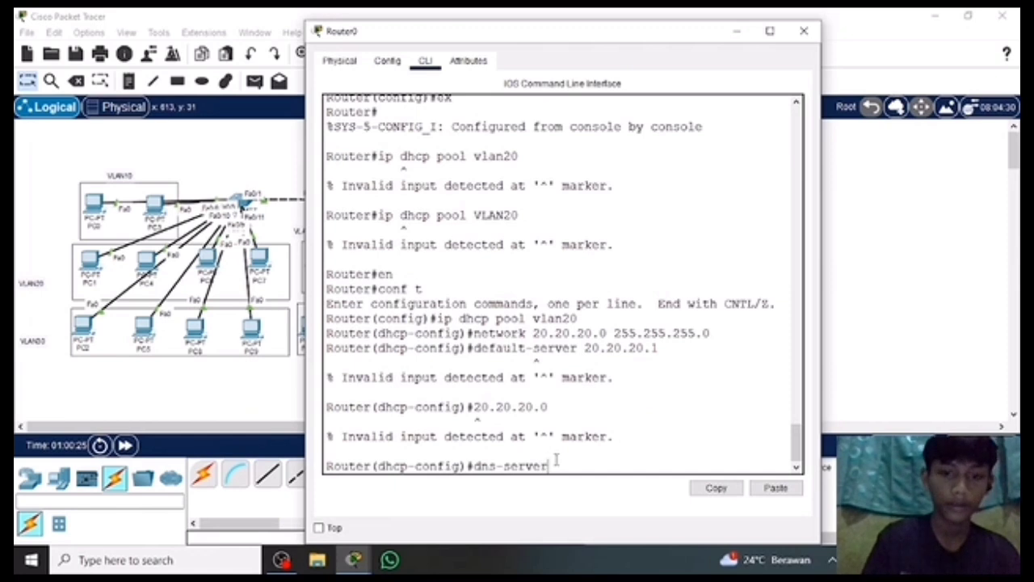
{"action": "key", "text": "Return"}
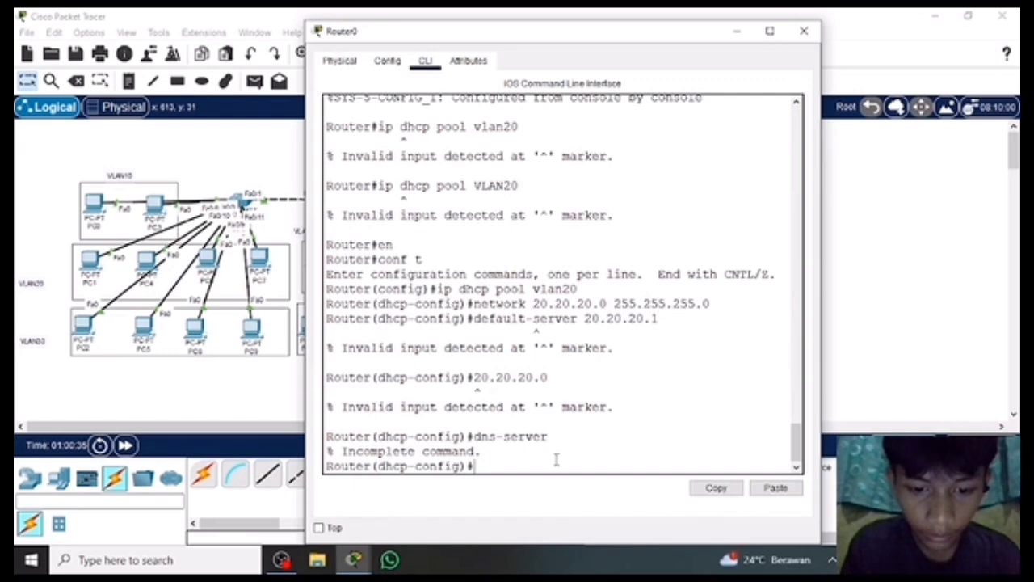
{"action": "type", "text": "d.8.8.8"}
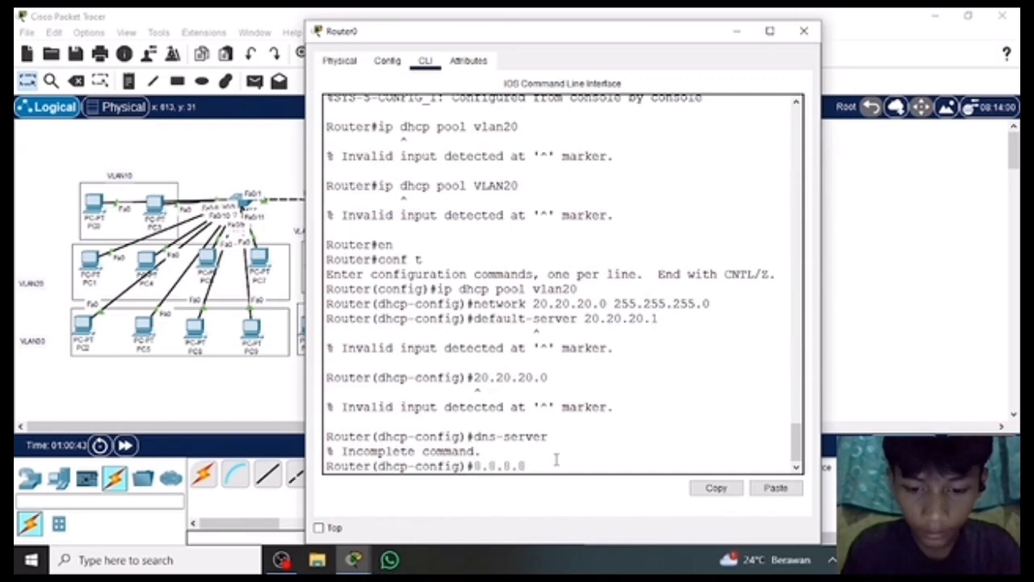
{"action": "type", "text": "ex"}
{"action": "key", "text": "BackSpace"}
{"action": "key", "text": "BackSpace"}
{"action": "key", "text": "Return"}
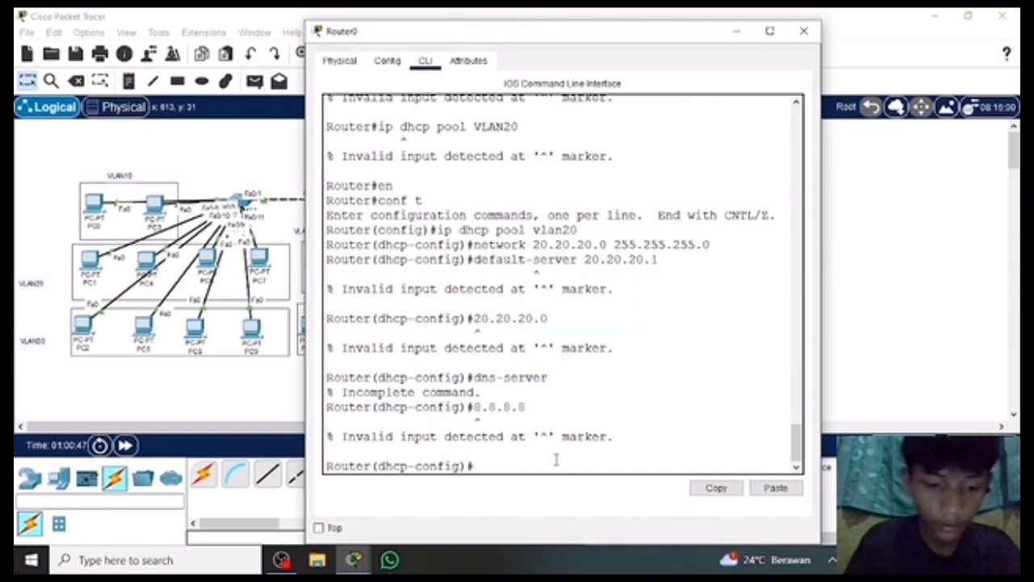
{"action": "type", "text": "ex"}
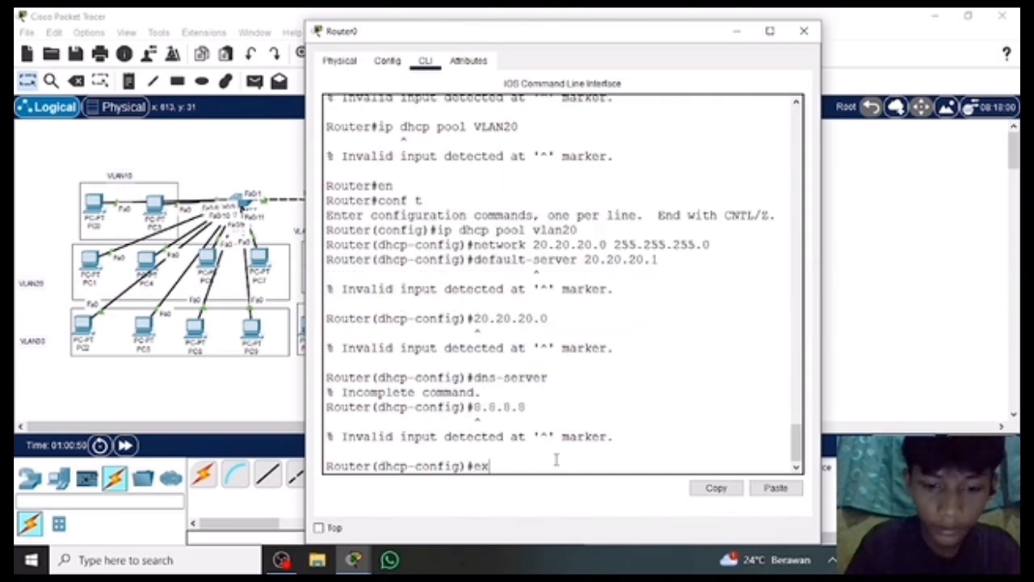
{"action": "key", "text": "BackSpace"}
{"action": "key", "text": "BackSpace"}
Set the vlan20 DHCP pool's DNS server to 8.8.8.8 and exit the pool configuration.
{"action": "type", "text": "dn"}
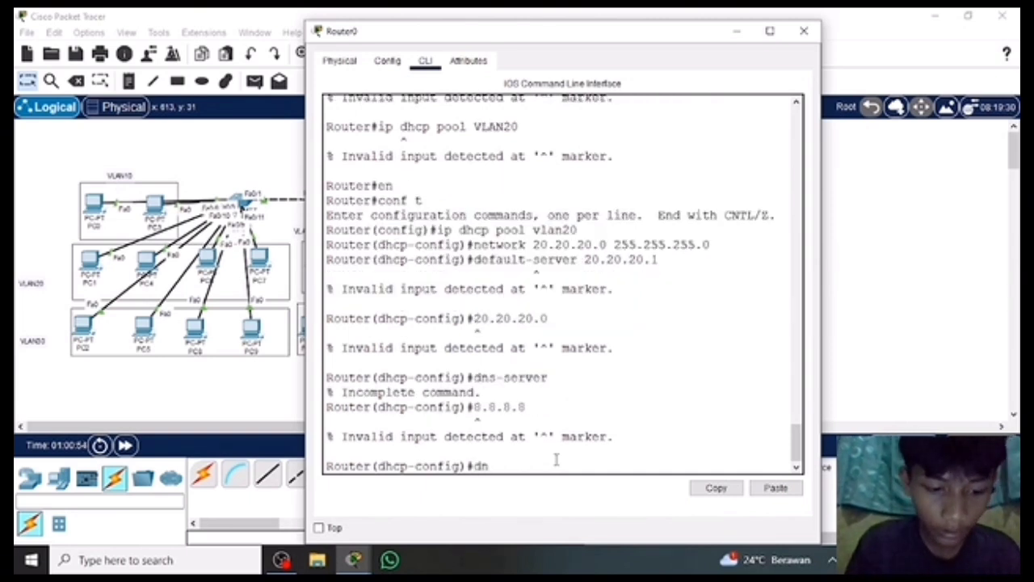
{"action": "type", "text": "s-server "}
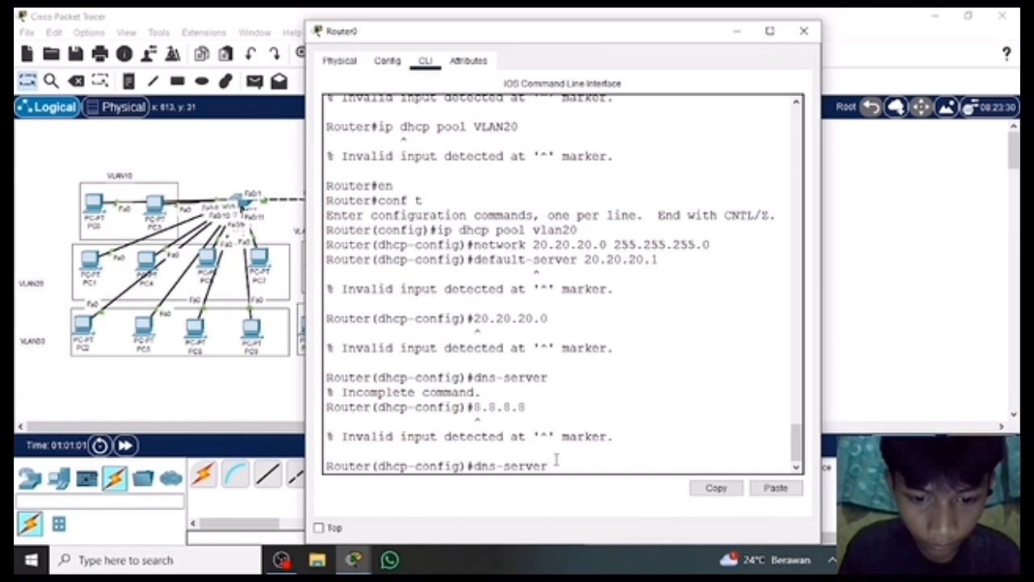
{"action": "type", "text": "8"}
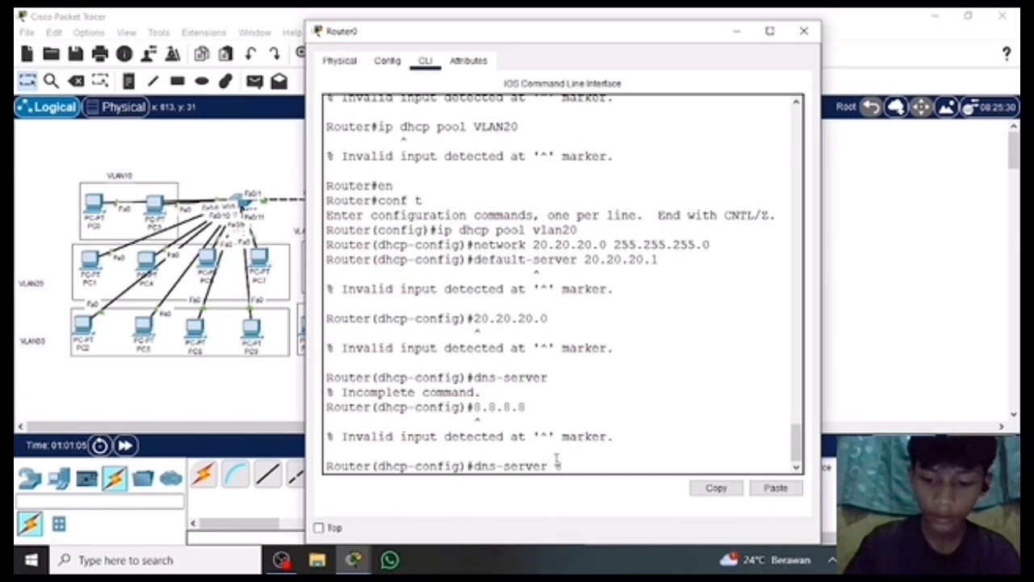
{"action": "type", "text": ".8.8.8"}
{"action": "key", "text": "Return"}
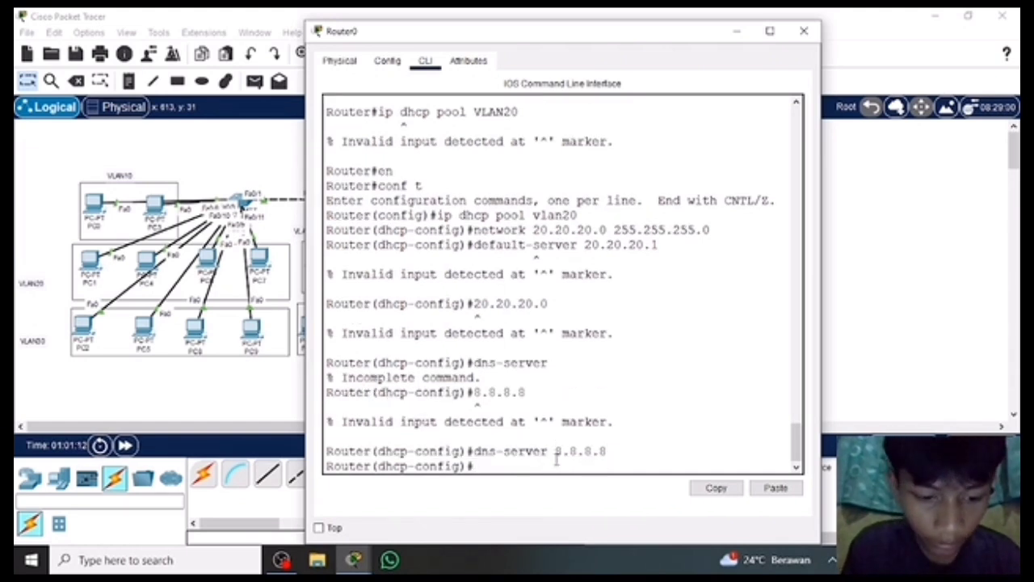
{"action": "type", "text": "ex"}
{"action": "key", "text": "Return"}
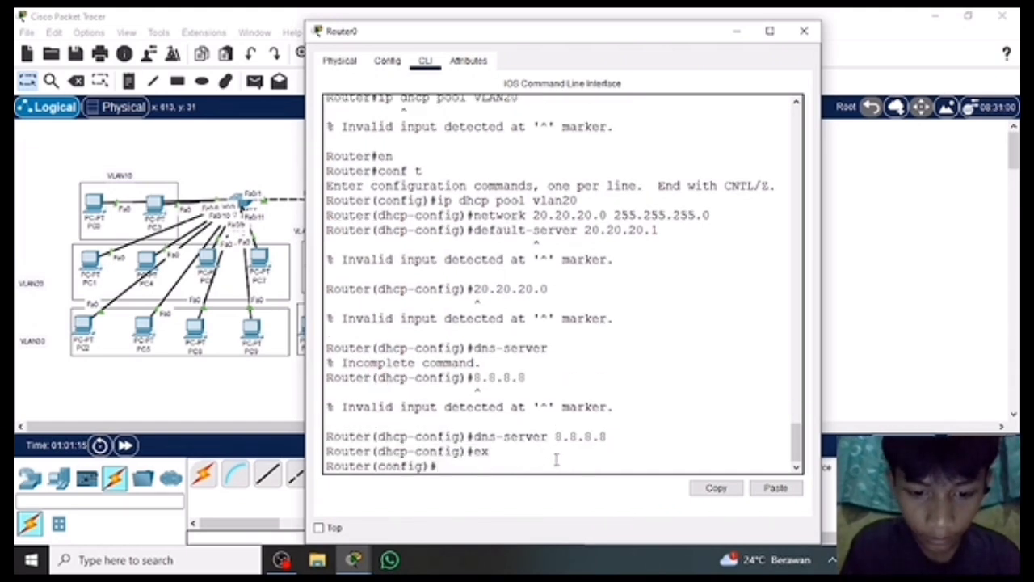
Try to open a DHCP pool named "vlan 10" from Router0's global configuration mode.
{"action": "type", "text": "ip dhcp "}
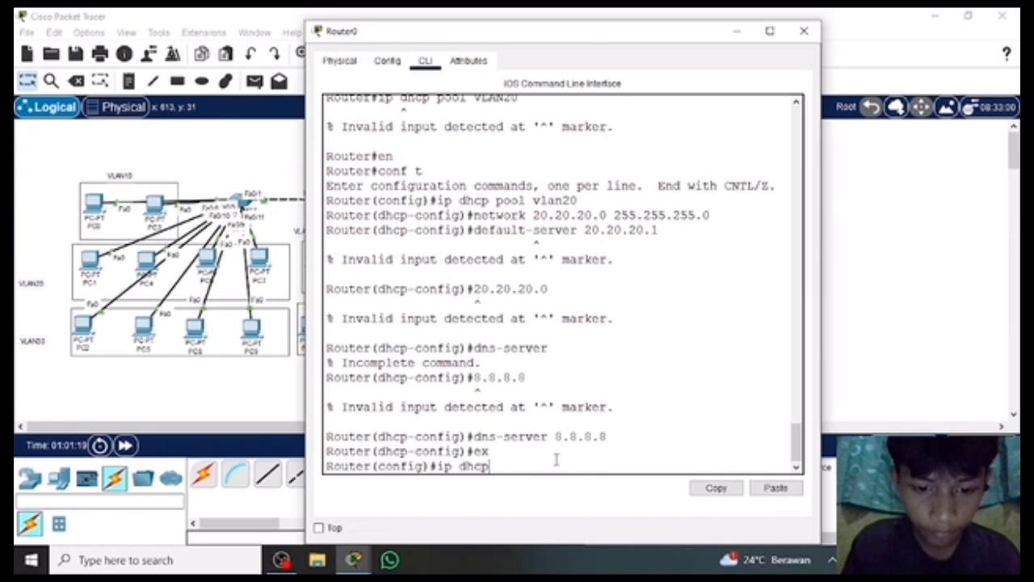
{"action": "type", "text": "pool v"}
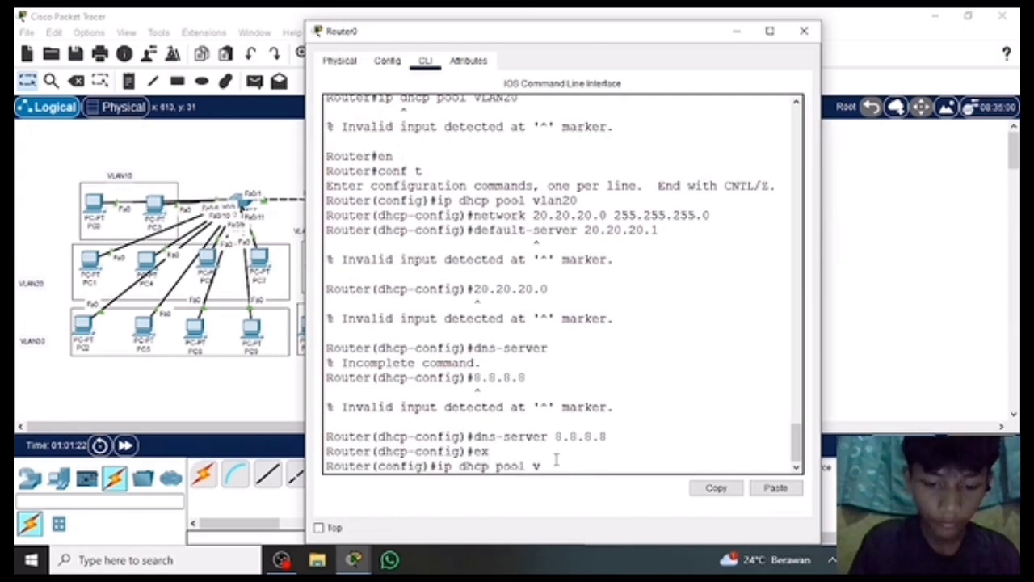
{"action": "type", "text": "lan 10"}
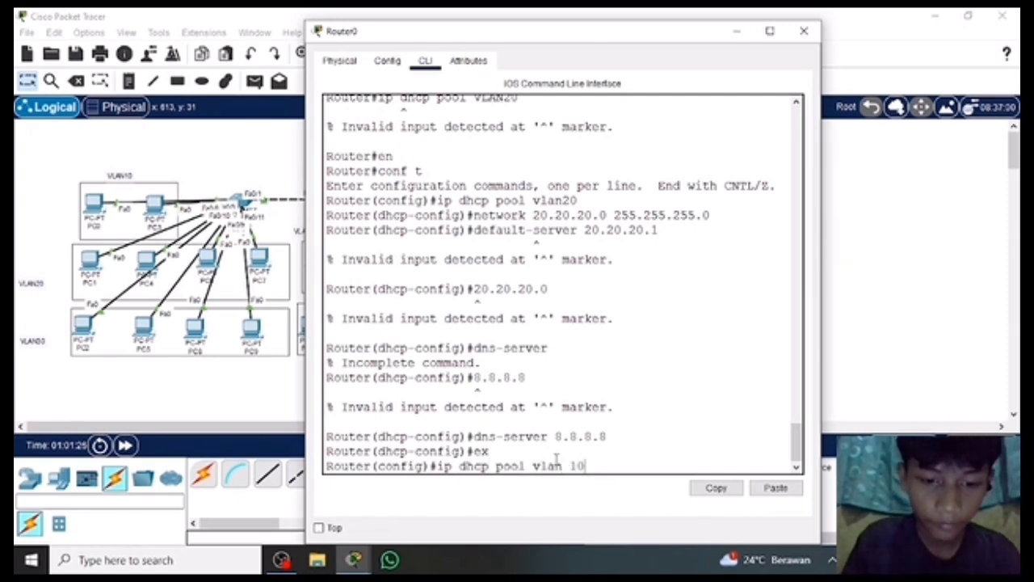
{"action": "key", "text": "Return"}
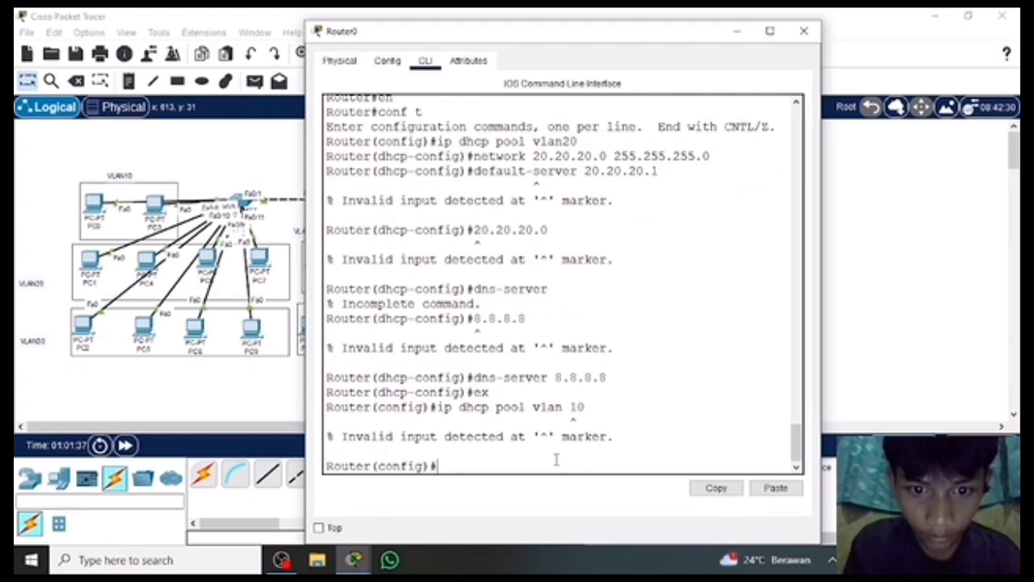
Create a DHCP pool named vlan30 from Router0's global configuration mode.
{"action": "type", "text": "ip dhc"}
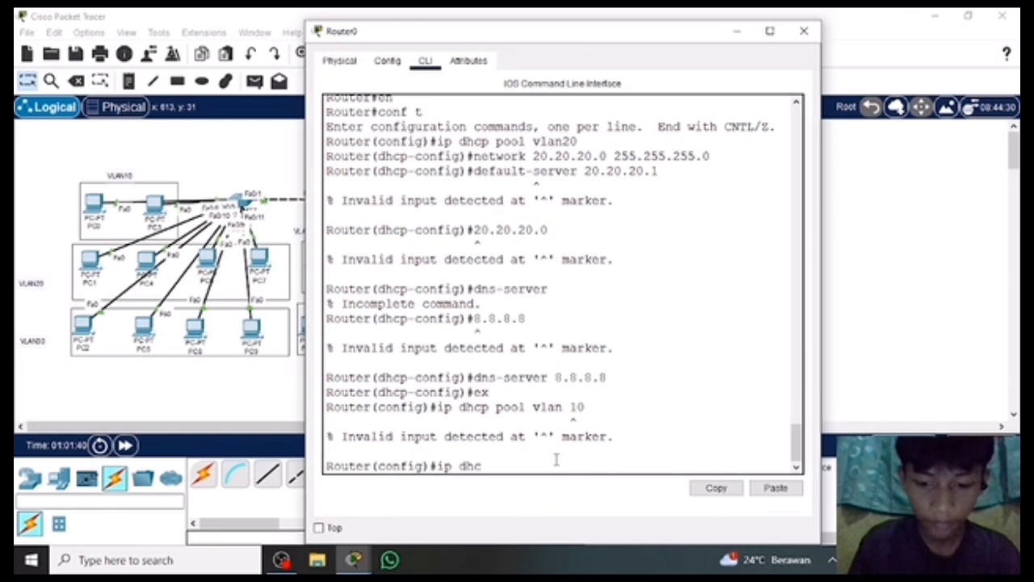
{"action": "type", "text": "p"}
{"action": "type", "text": " pool"}
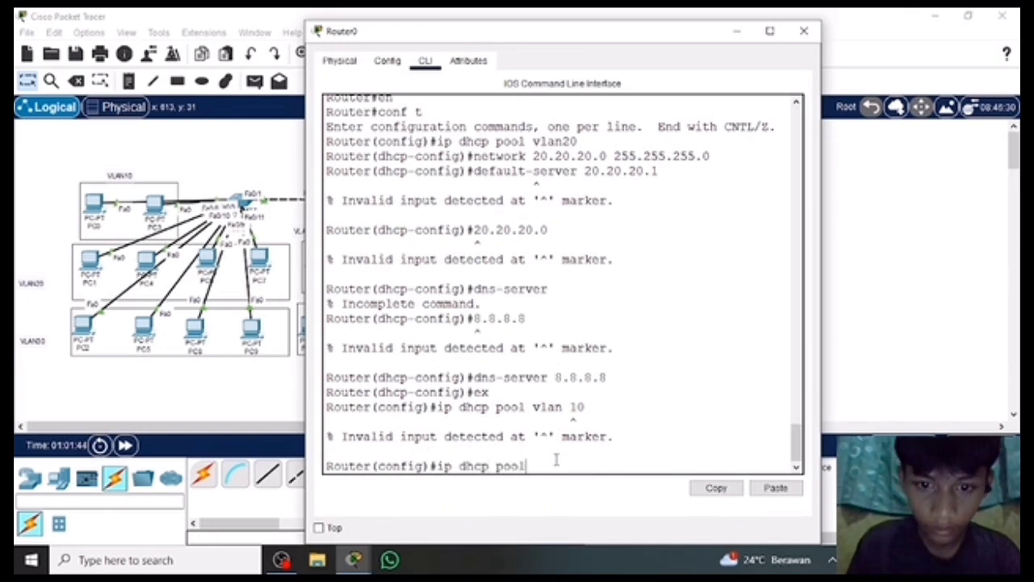
{"action": "type", "text": " vlan30"}
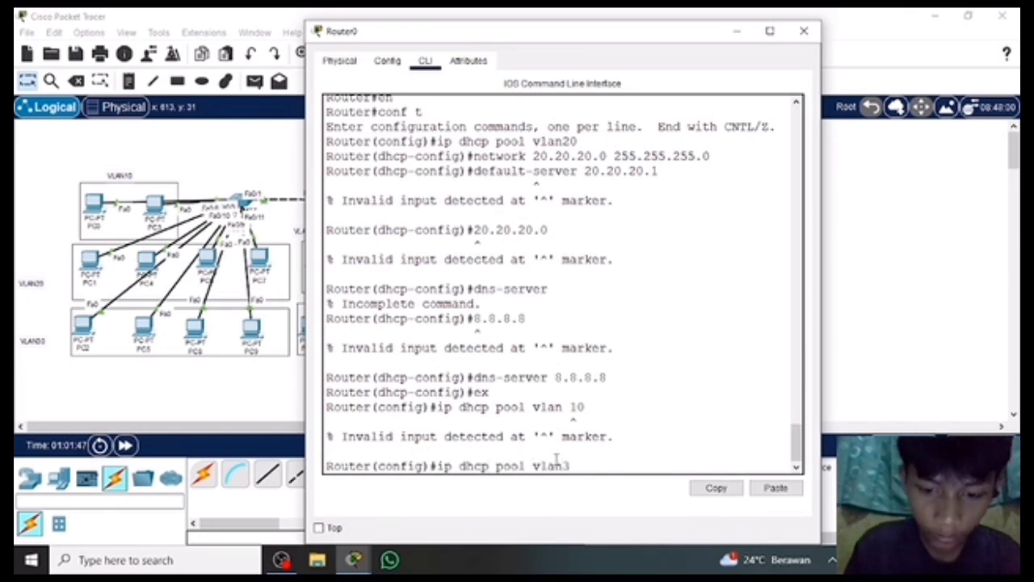
{"action": "key", "text": "Return"}
Assign the network 20.20.20.0 with mask 255.255.255.0 to the vlan30 DHCP pool on Router0.
{"action": "type", "text": "network"}
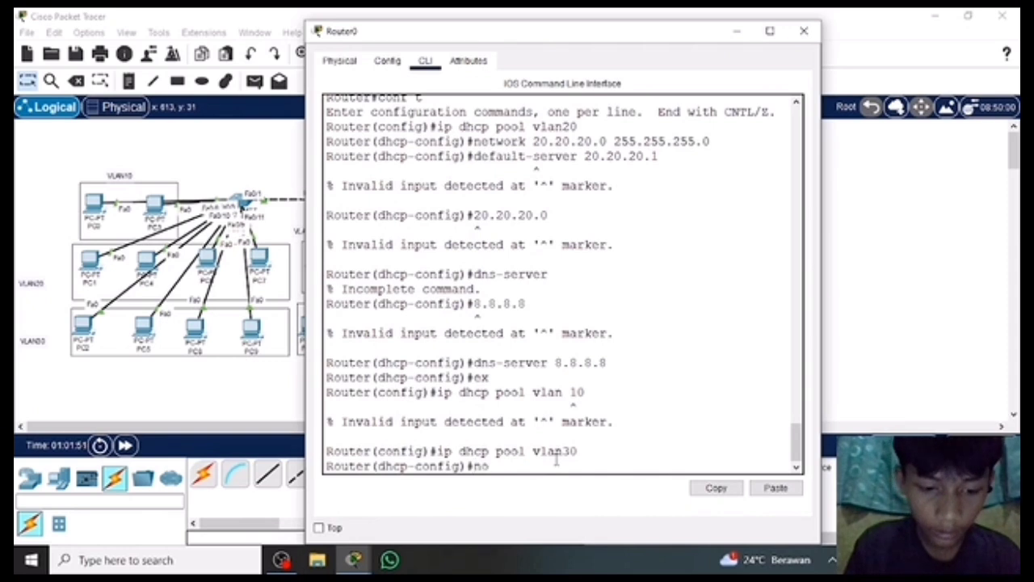
{"action": "type", "text": "rk"}
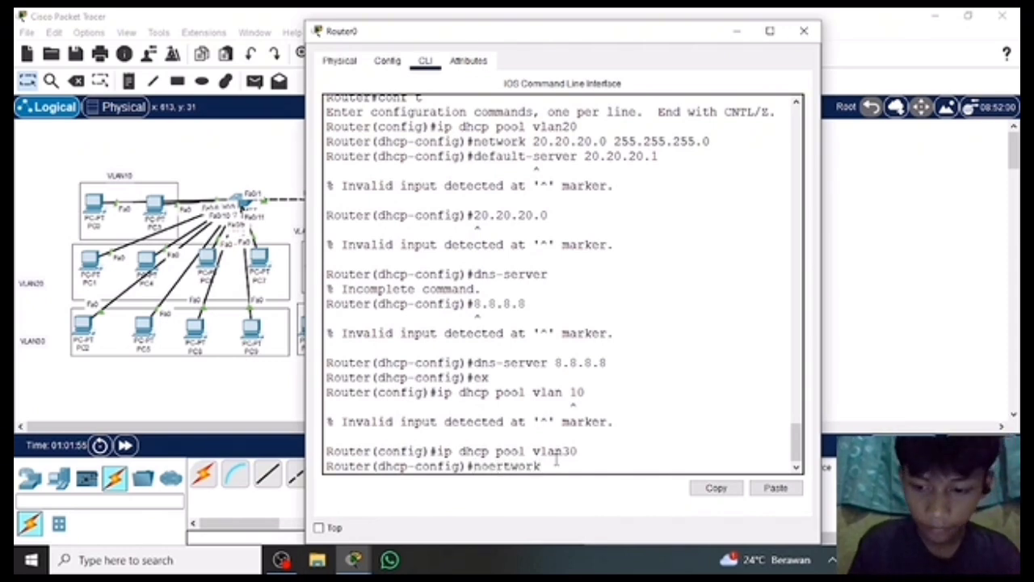
{"action": "key", "text": "BackSpace"}
{"action": "key", "text": "BackSpace"}
{"action": "key", "text": "BackSpace"}
{"action": "key", "text": "BackSpace"}
{"action": "key", "text": "BackSpace"}
{"action": "key", "text": "BackSpace"}
{"action": "key", "text": "BackSpace"}
{"action": "key", "text": "BackSpace"}
{"action": "type", "text": "etwo"}
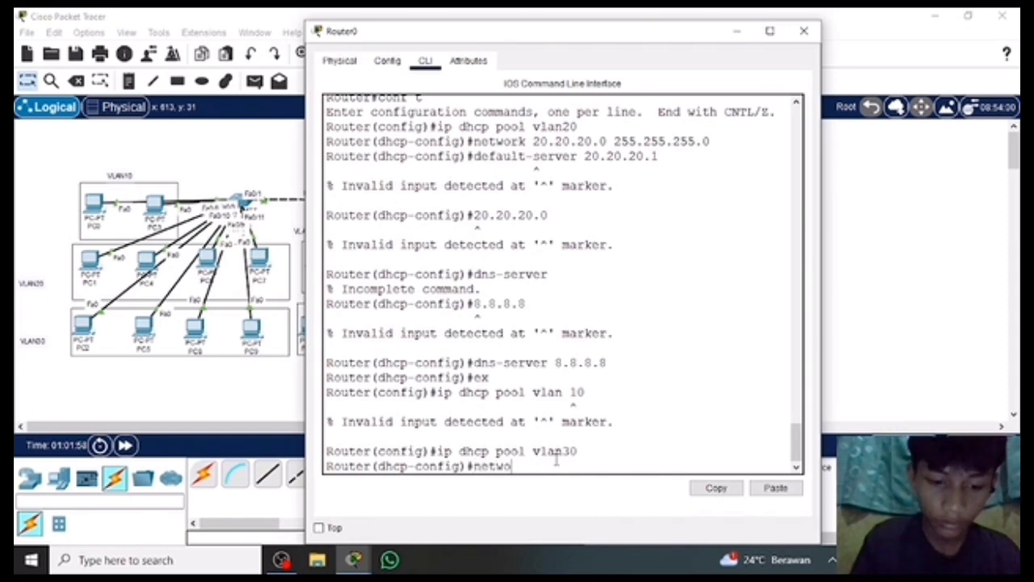
{"action": "type", "text": "rk"}
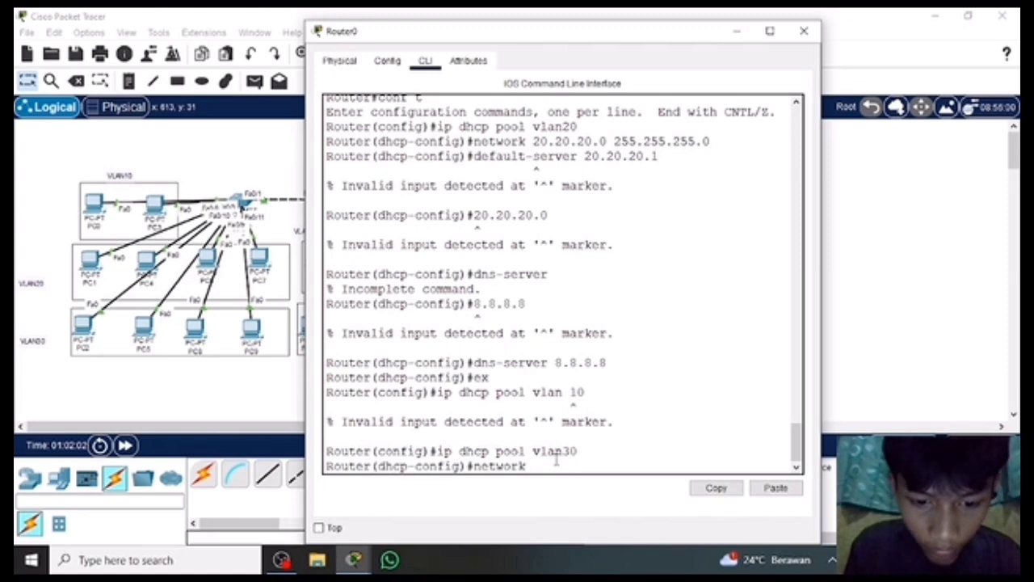
{"action": "type", "text": " 20.20.20.2"}
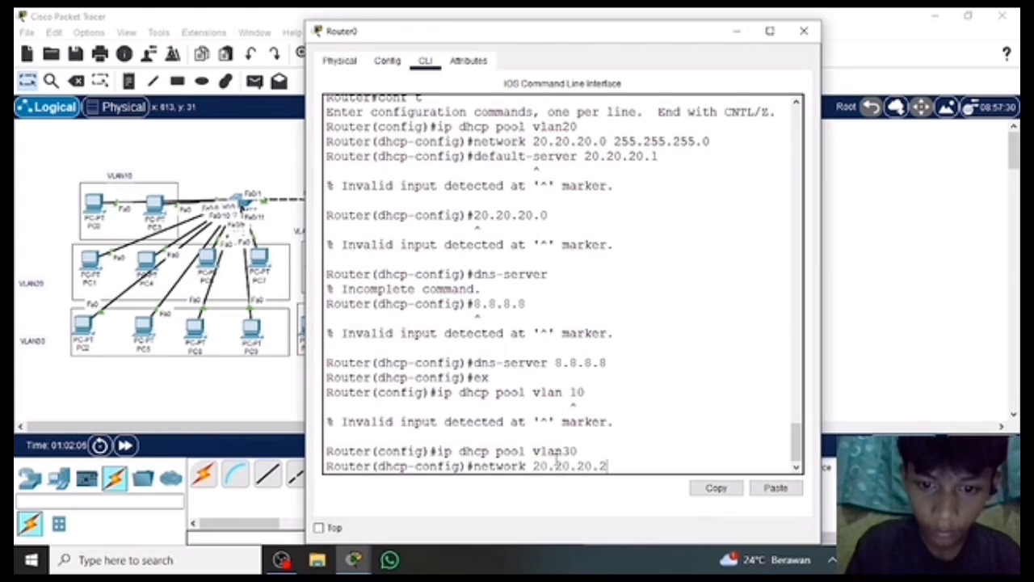
{"action": "key", "text": "BackSpace"}
{"action": "type", "text": "0"}
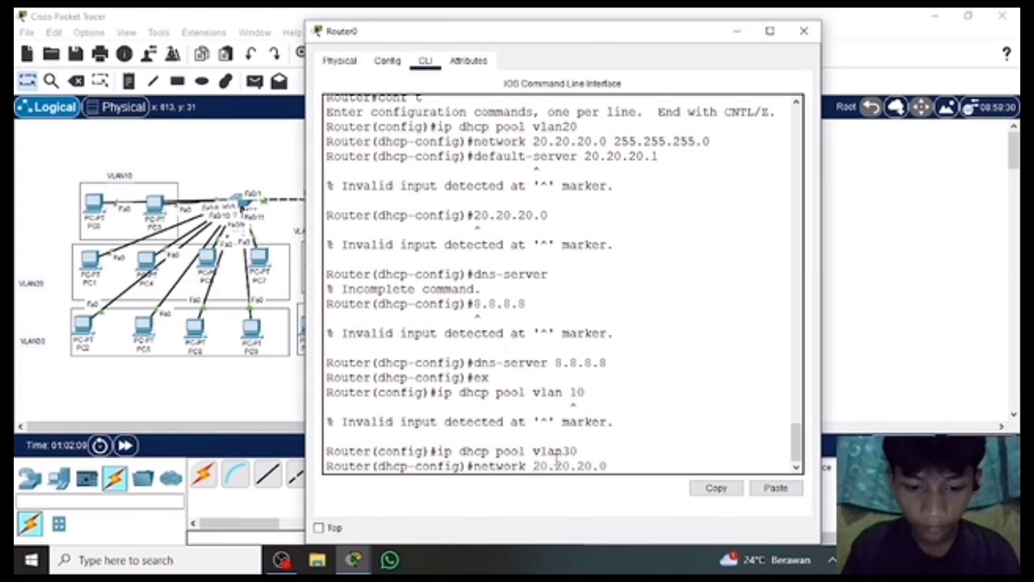
{"action": "type", "text": " 255.255"}
{"action": "key", "text": "BackSpace"}
{"action": "key", "text": "BackSpace"}
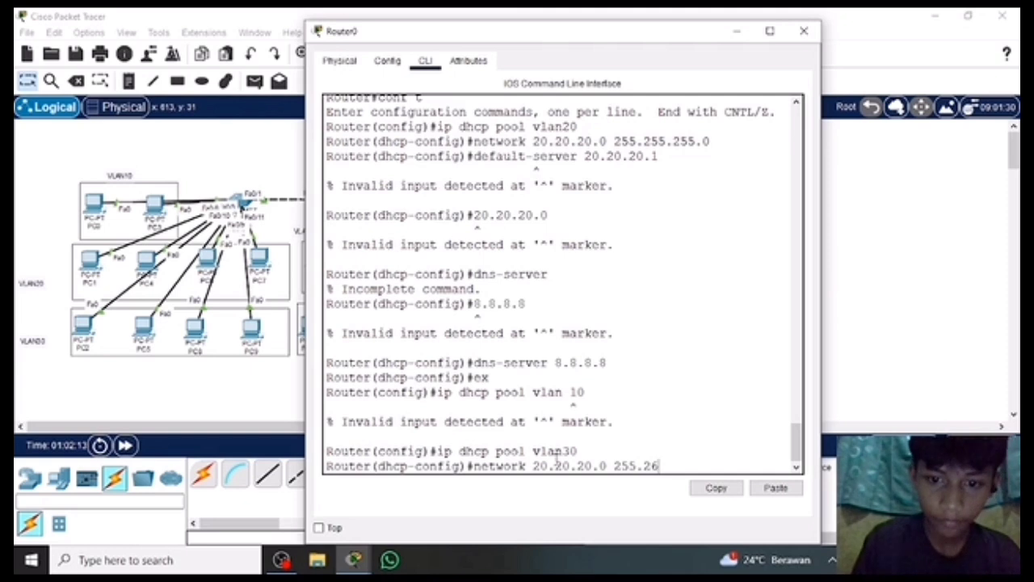
{"action": "type", "text": "55.255"}
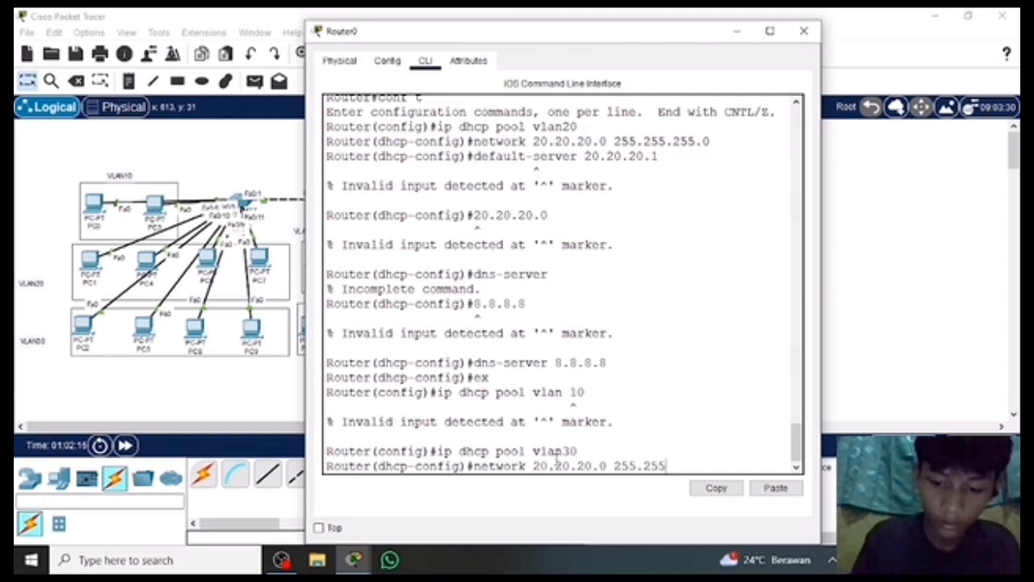
{"action": "type", "text": ".0"}
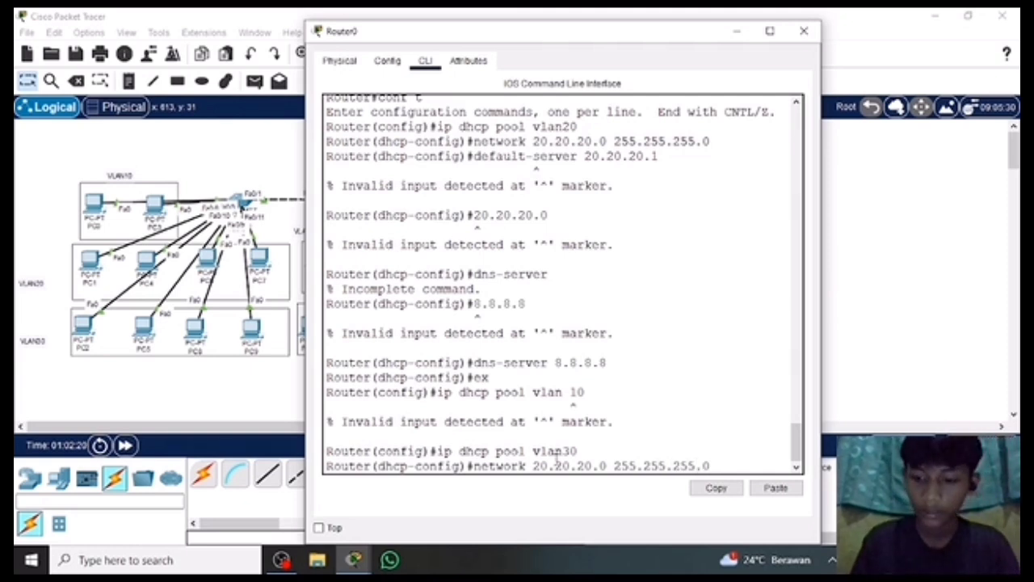
{"action": "key", "text": "Return"}
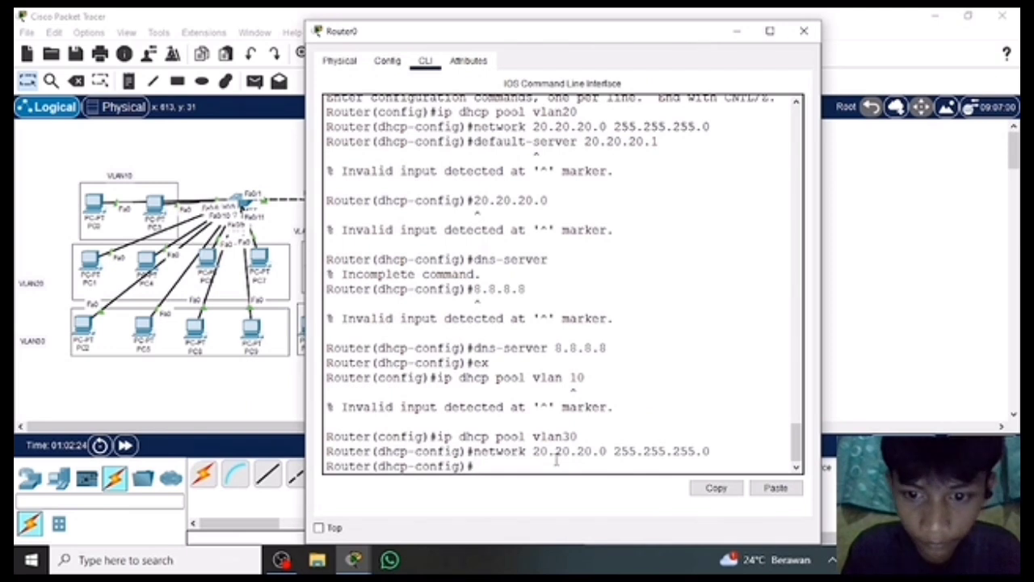
Set the vlan30 DHCP pool's default router to 30.30.30.1.
{"action": "type", "text": "defaut"}
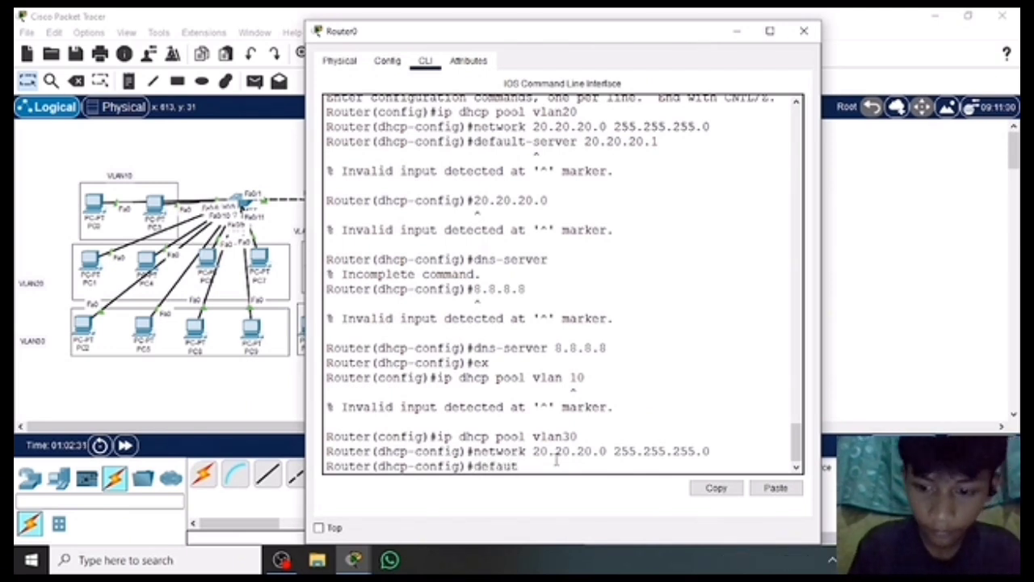
{"action": "key", "text": "BackSpace"}
{"action": "type", "text": "lt"}
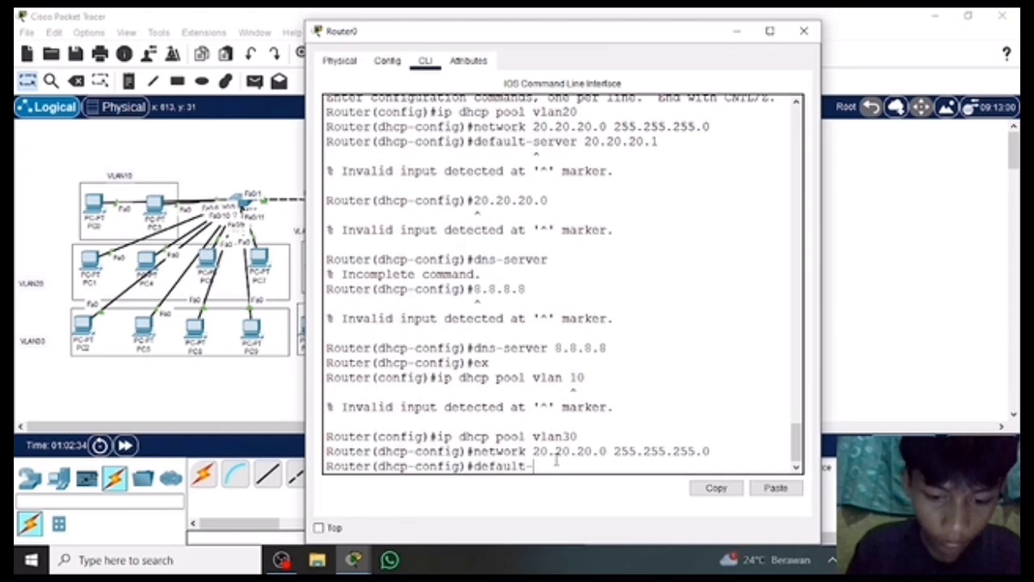
{"action": "type", "text": "-router"}
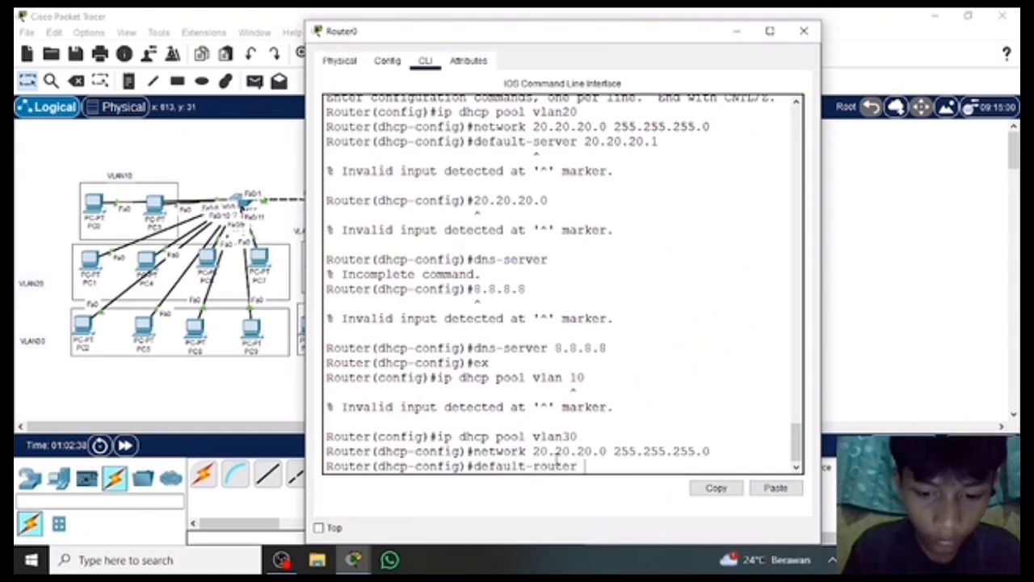
{"action": "type", "text": " 30.30.30"}
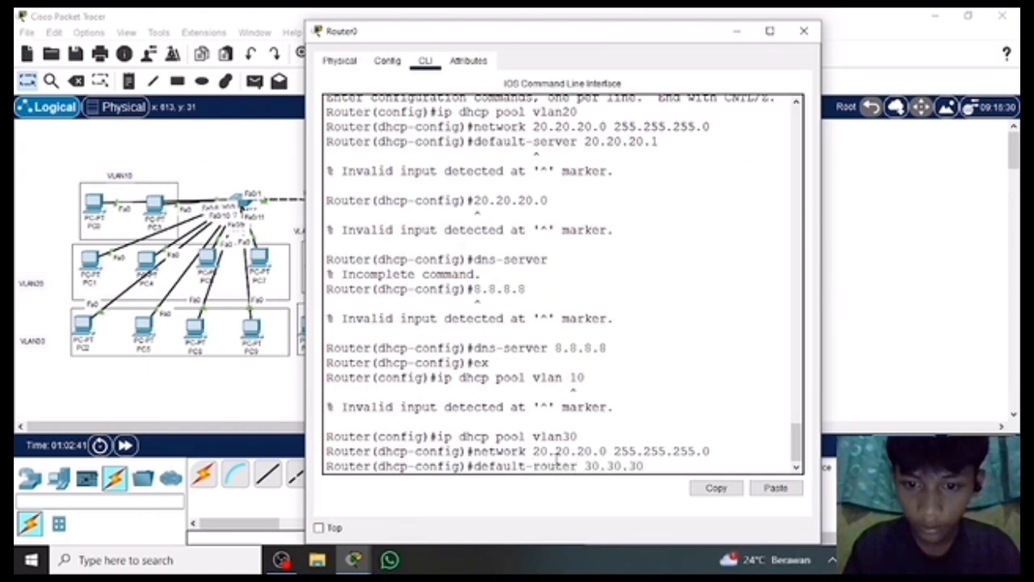
{"action": "type", "text": ".1"}
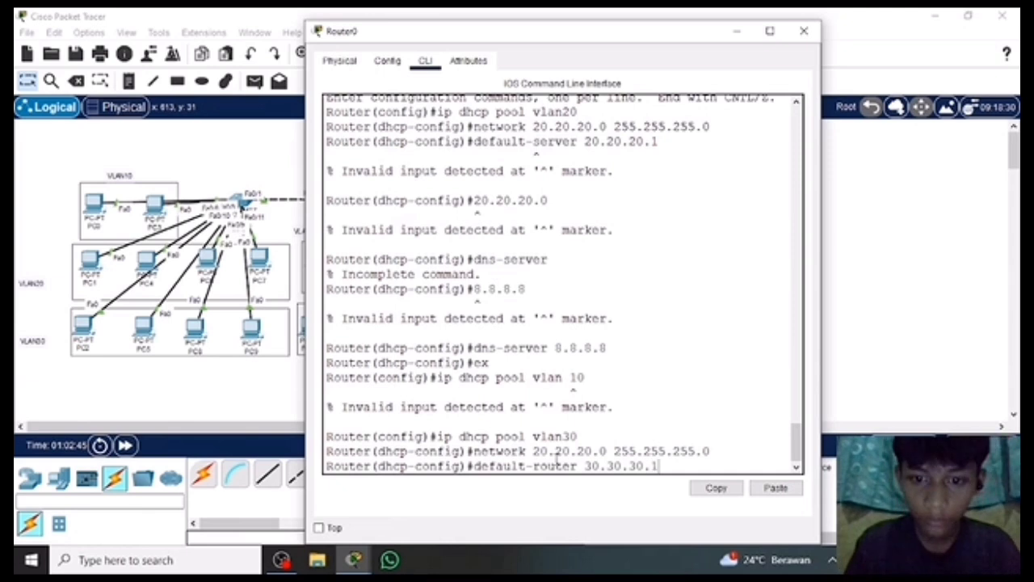
{"action": "key", "text": "Return"}
Set the vlan30 DHCP pool's DNS server to 8.8.8.8 and exit the pool configuration.
{"action": "type", "text": "dn"}
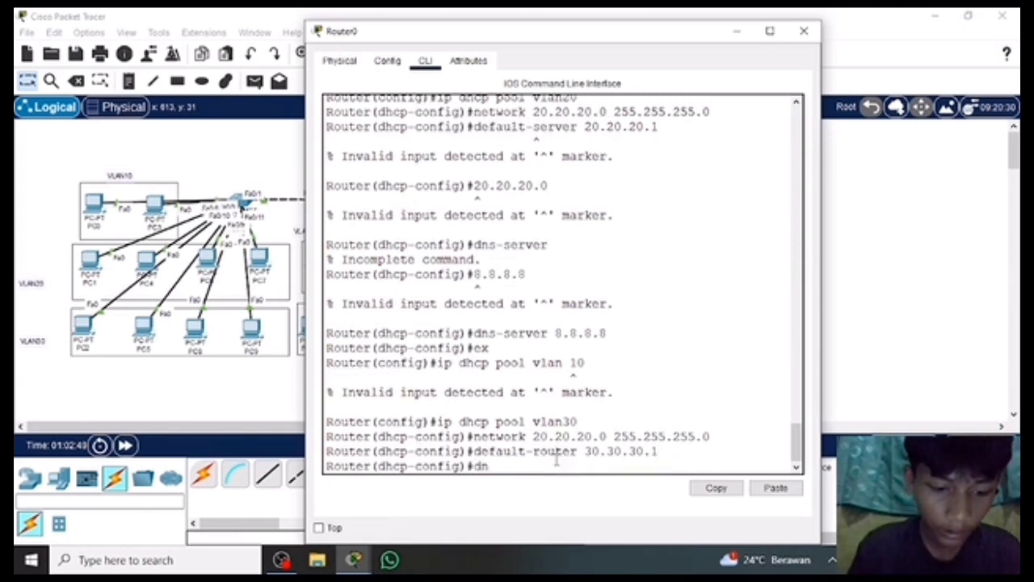
{"action": "type", "text": "s-"}
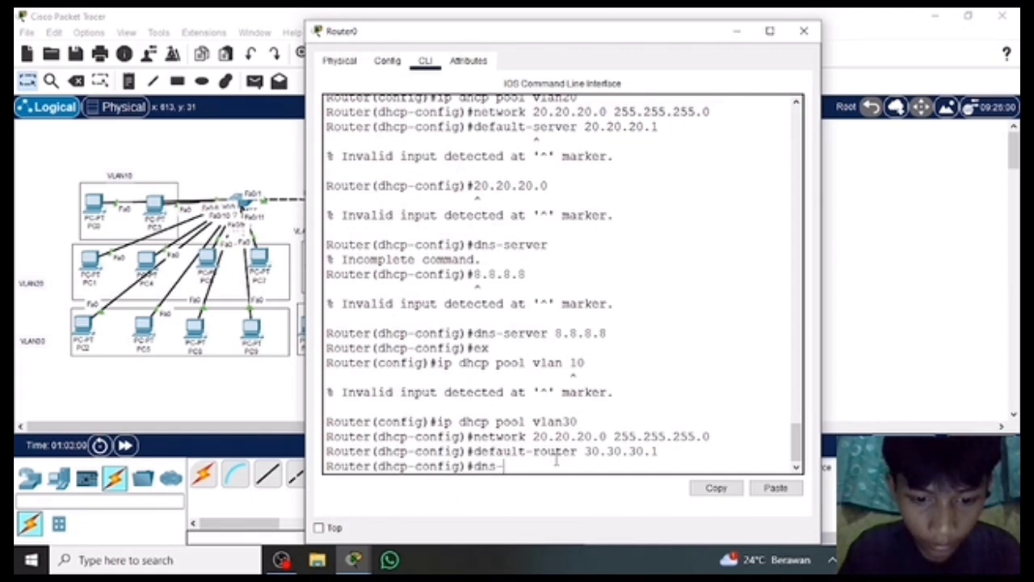
{"action": "type", "text": "server 8."}
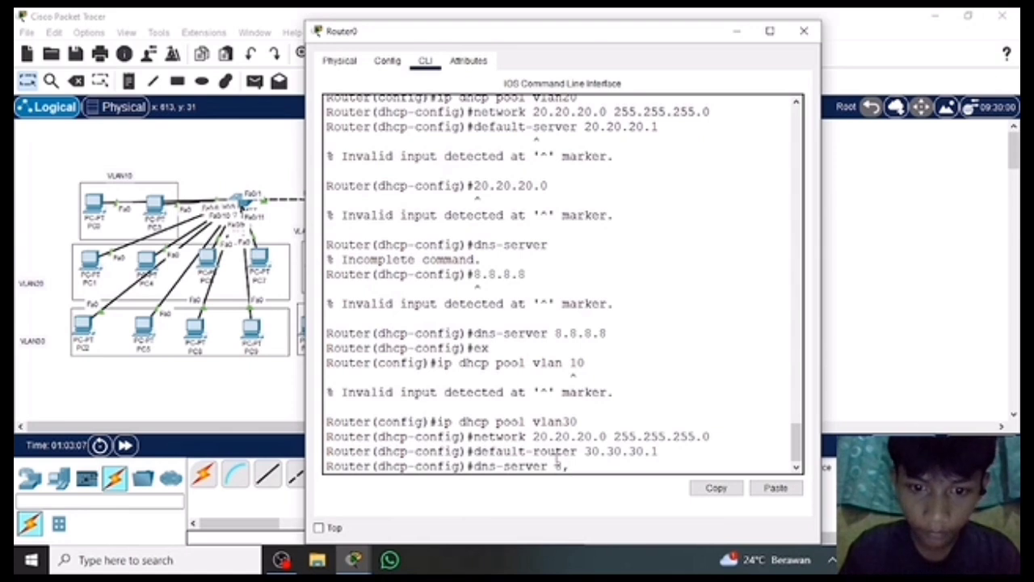
{"action": "type", "text": "8.8.8"}
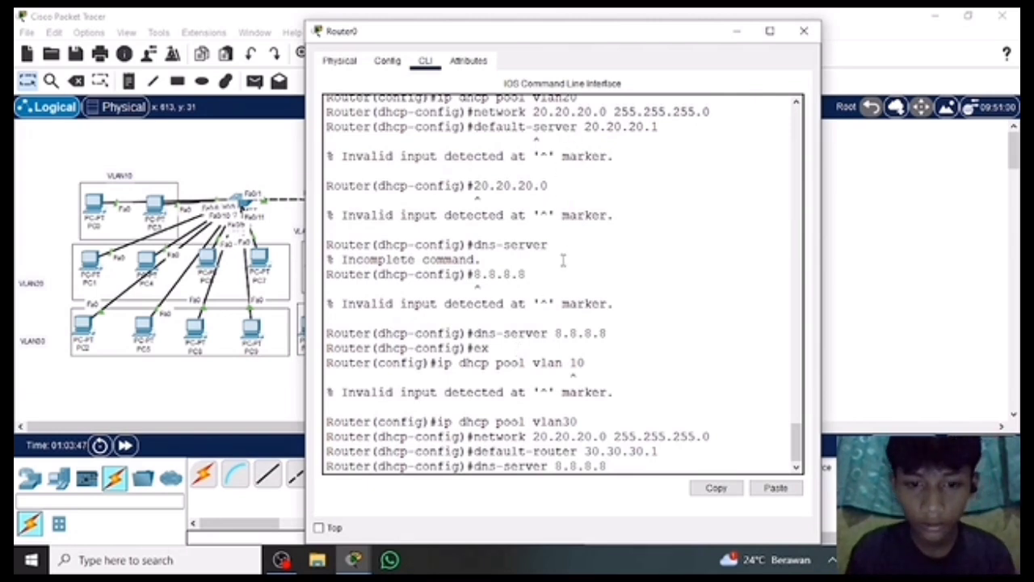
{"action": "key", "text": "Return"}
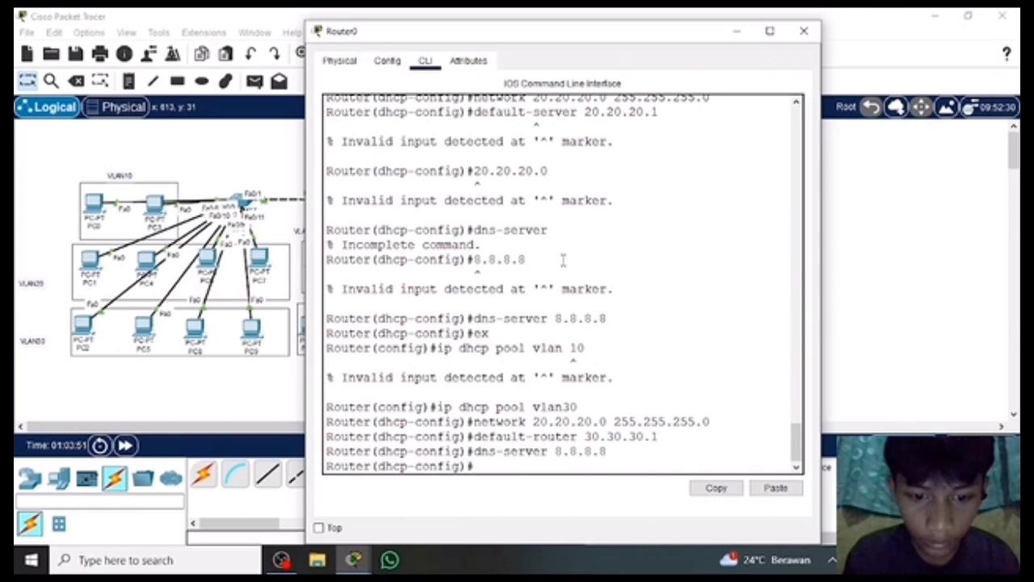
{"action": "type", "text": "ex"}
{"action": "key", "text": "Return"}
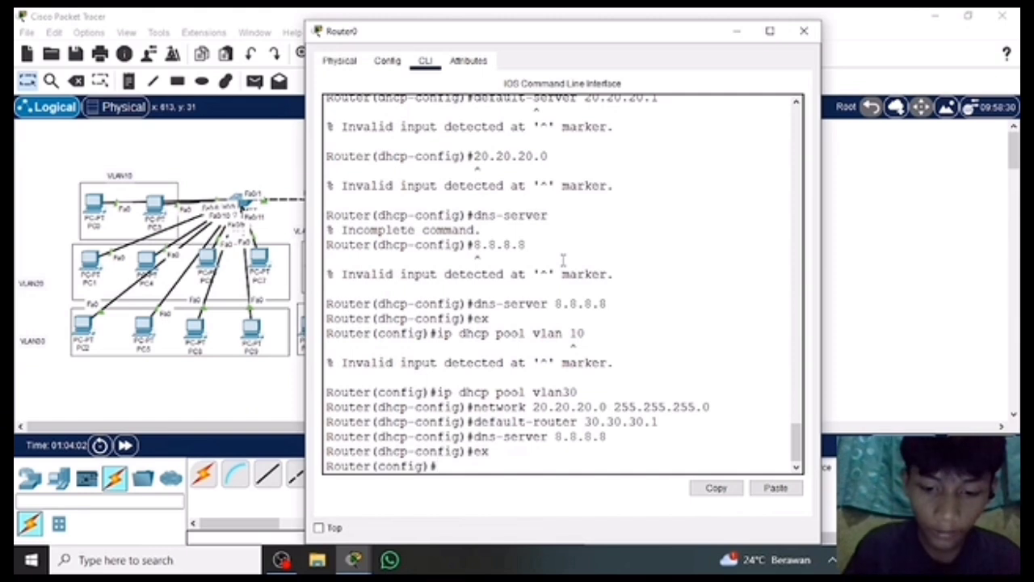
Create a DHCP pool named vlan40 from Router0's global configuration mode.
{"action": "type", "text": "ip dhcp"}
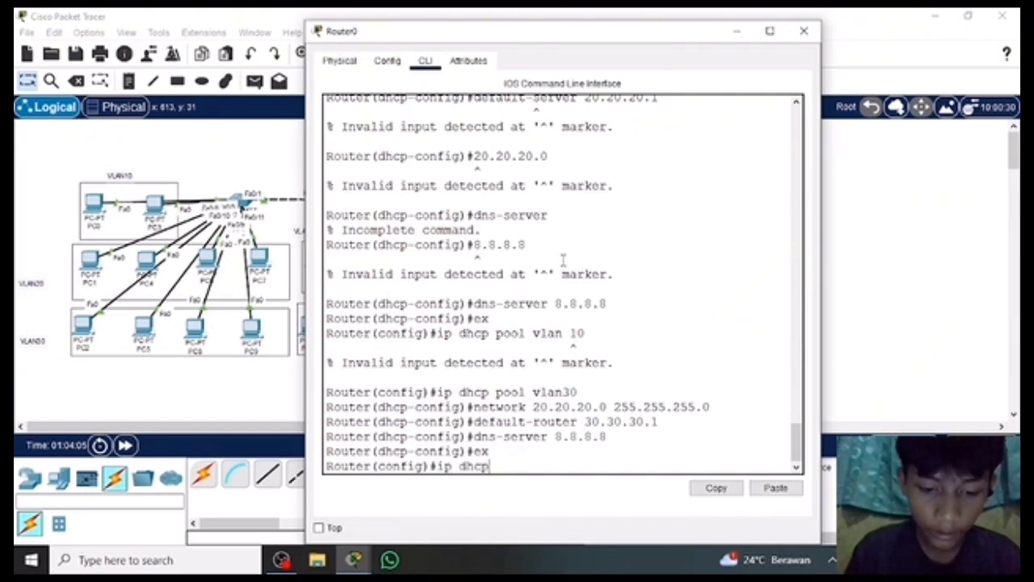
{"action": "type", "text": " pool v"}
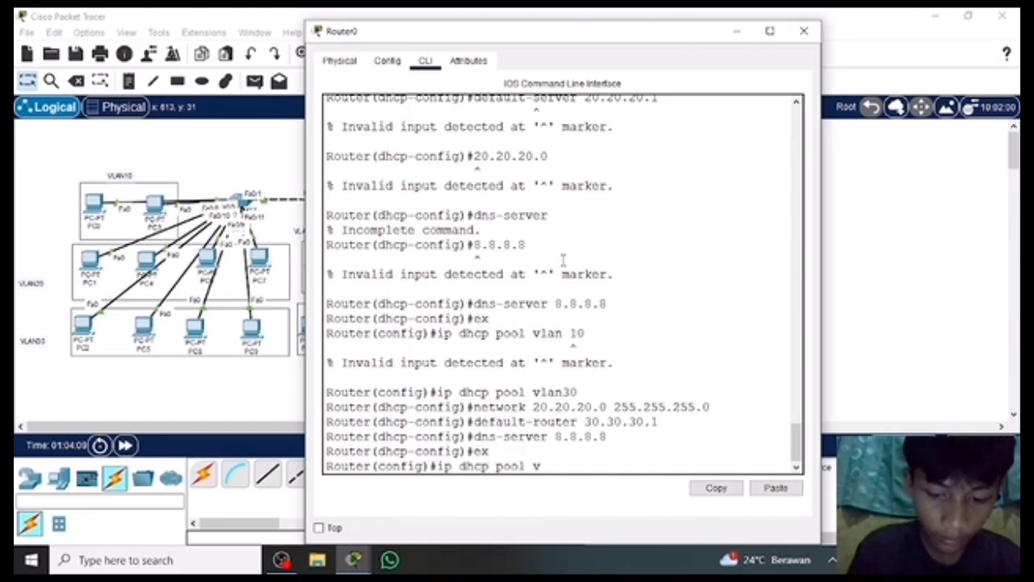
{"action": "type", "text": "lan40"}
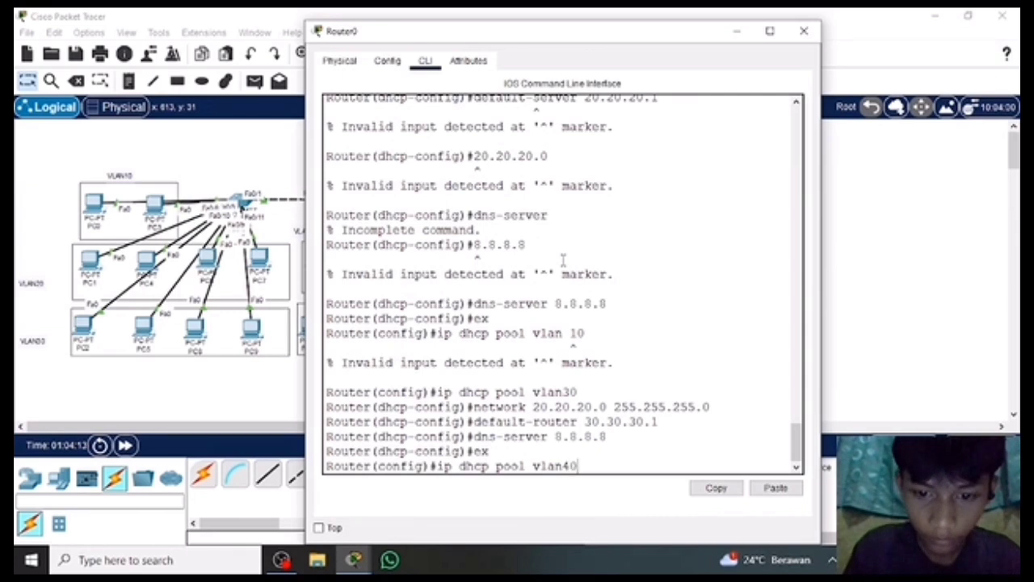
{"action": "key", "text": "Return"}
Assign the network 40.40.40.0 with mask 255.255.255.0 to the vlan40 DHCP pool.
{"action": "type", "text": "nfig)#n"}
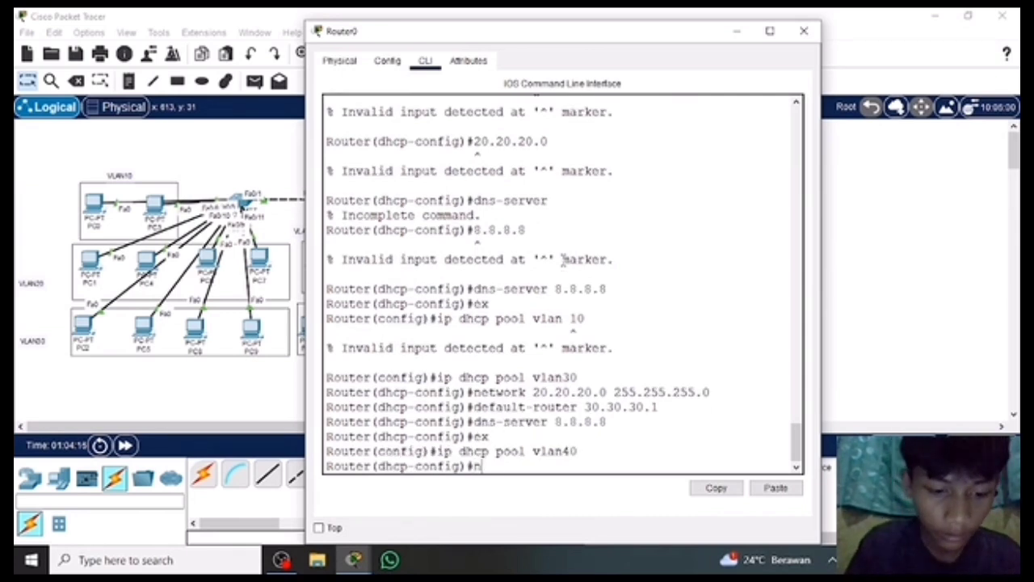
{"action": "type", "text": "etwork"}
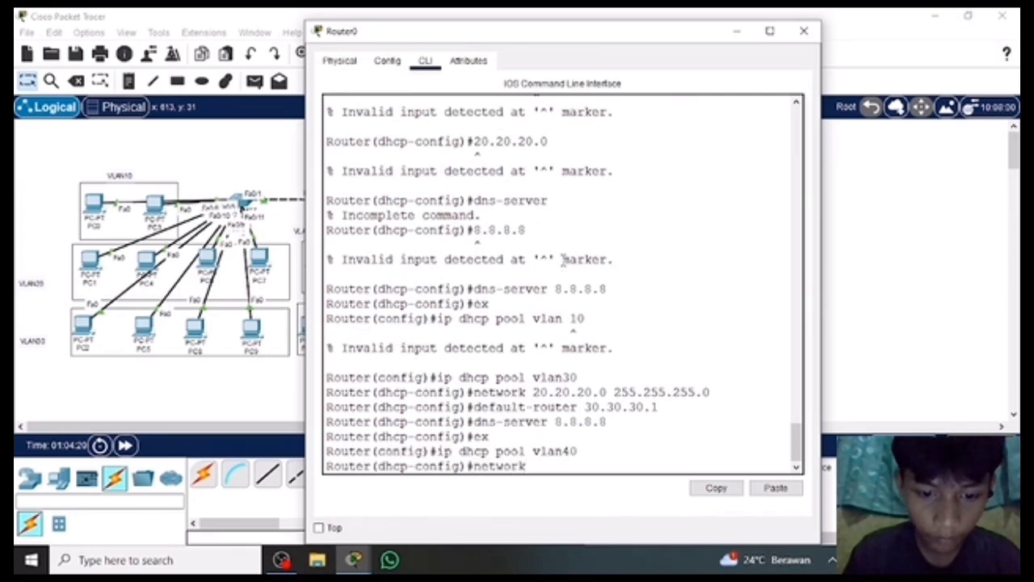
{"action": "type", "text": " 40.404."}
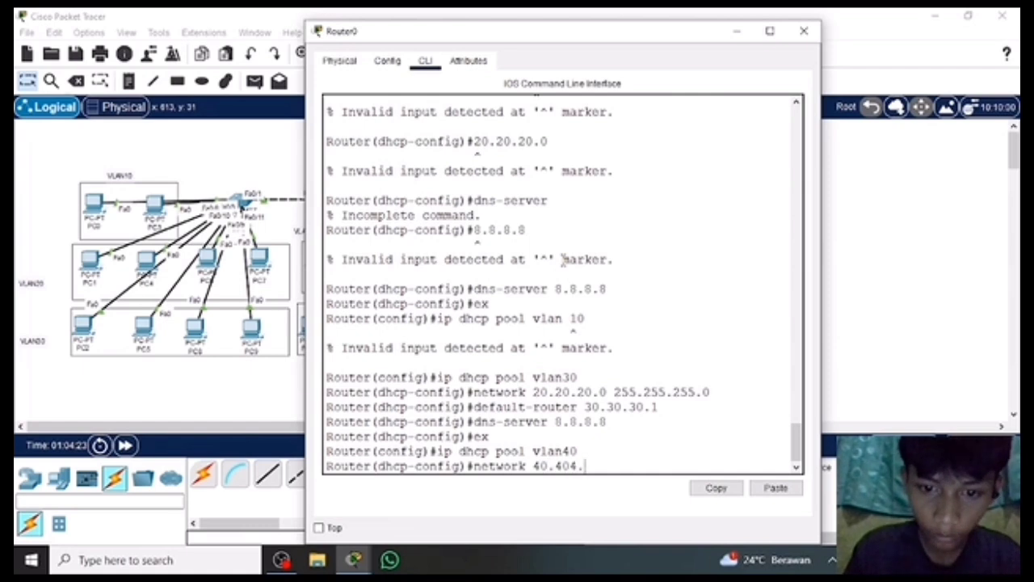
{"action": "key", "text": "BackSpace"}
{"action": "key", "text": "BackSpace"}
{"action": "type", "text": ".40.40"}
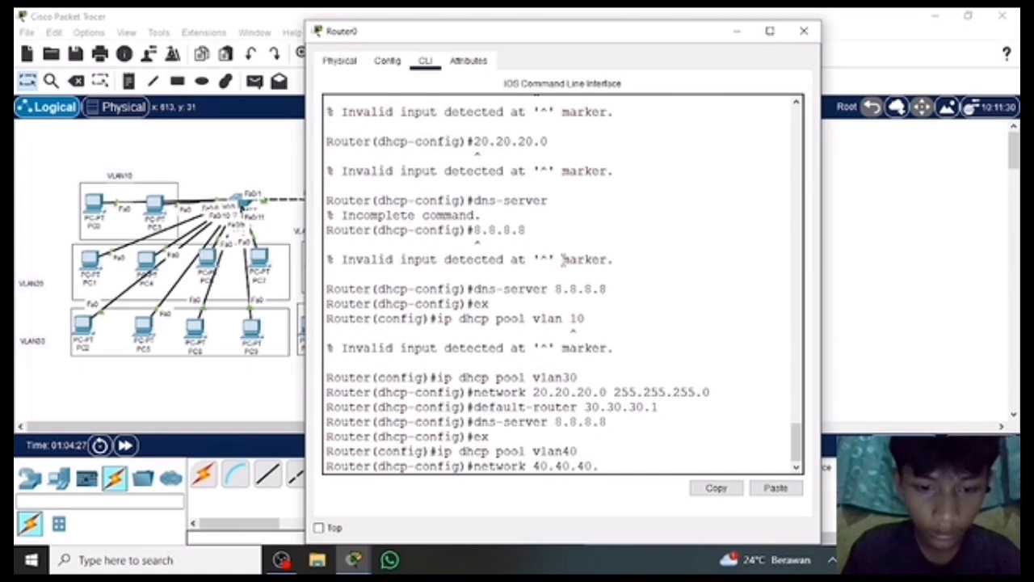
{"action": "type", "text": "10"}
{"action": "key", "text": "BackSpace"}
{"action": "key", "text": "BackSpace"}
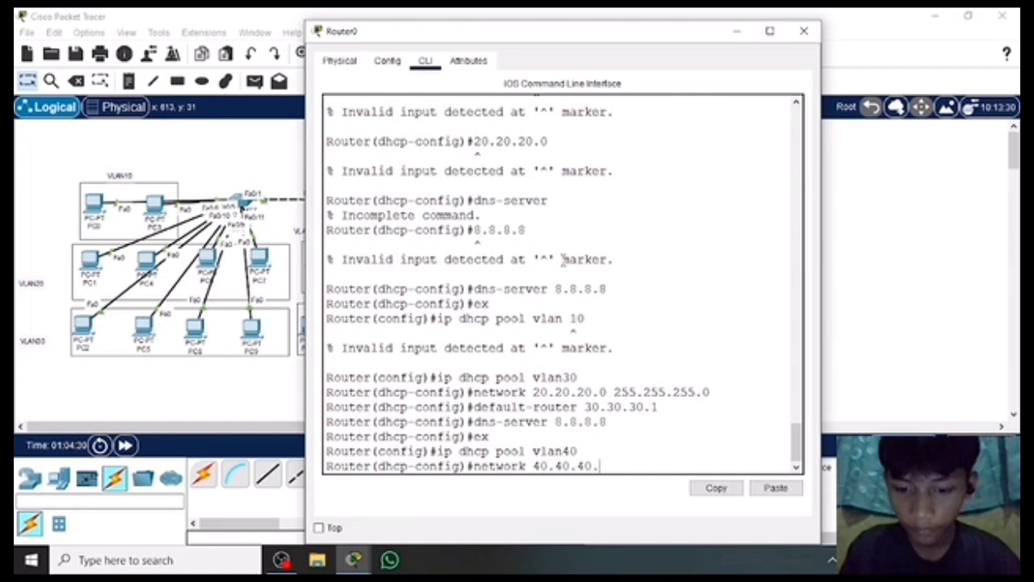
{"action": "type", "text": "0 255.2"}
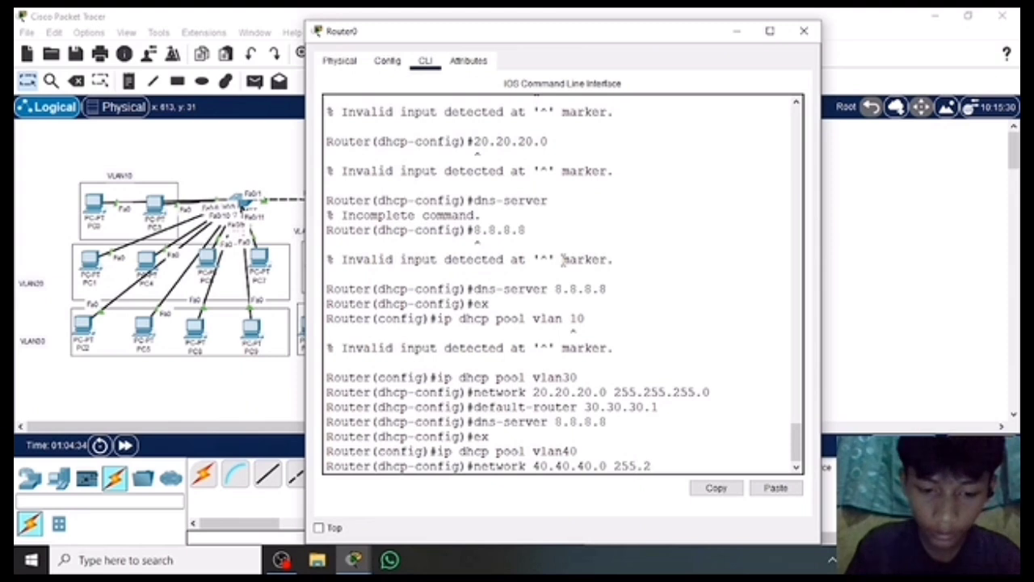
{"action": "type", "text": "55.25"}
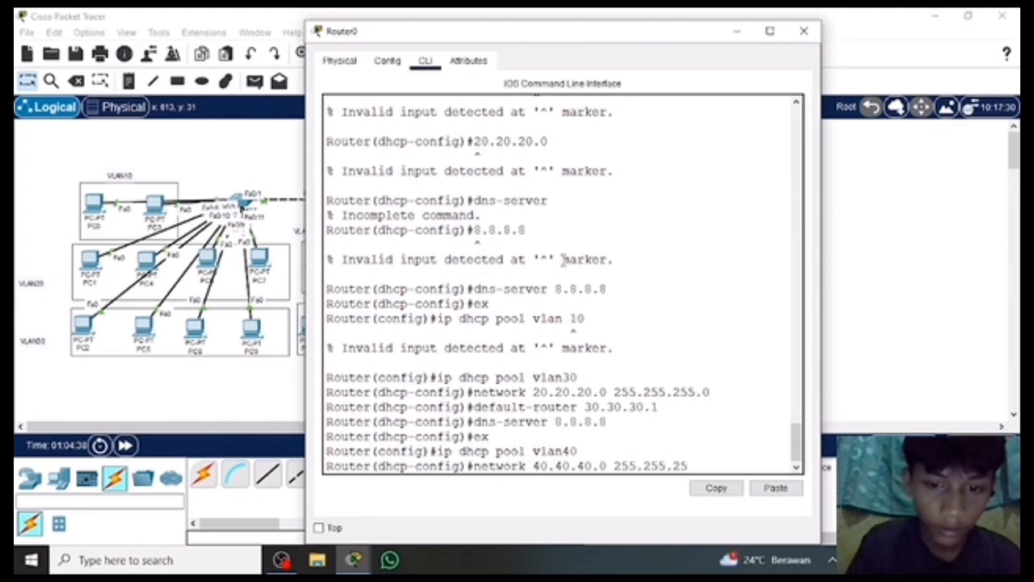
{"action": "type", "text": "5.0"}
{"action": "key", "text": "Return"}
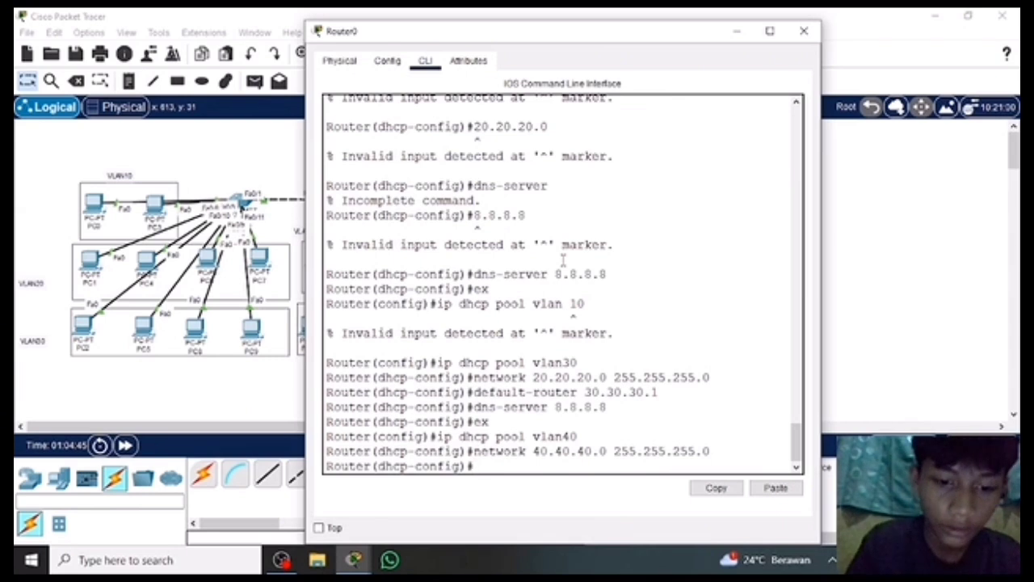
Set the vlan40 DHCP pool's default router to 8.8.8.8 and exit the pool configuration.
{"action": "type", "text": "default"}
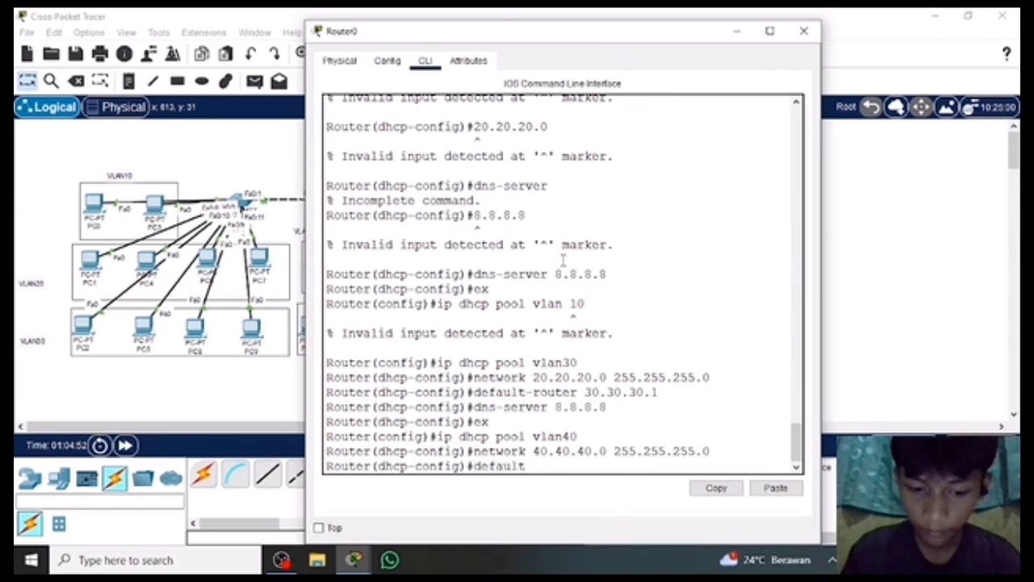
{"action": "type", "text": "-router"}
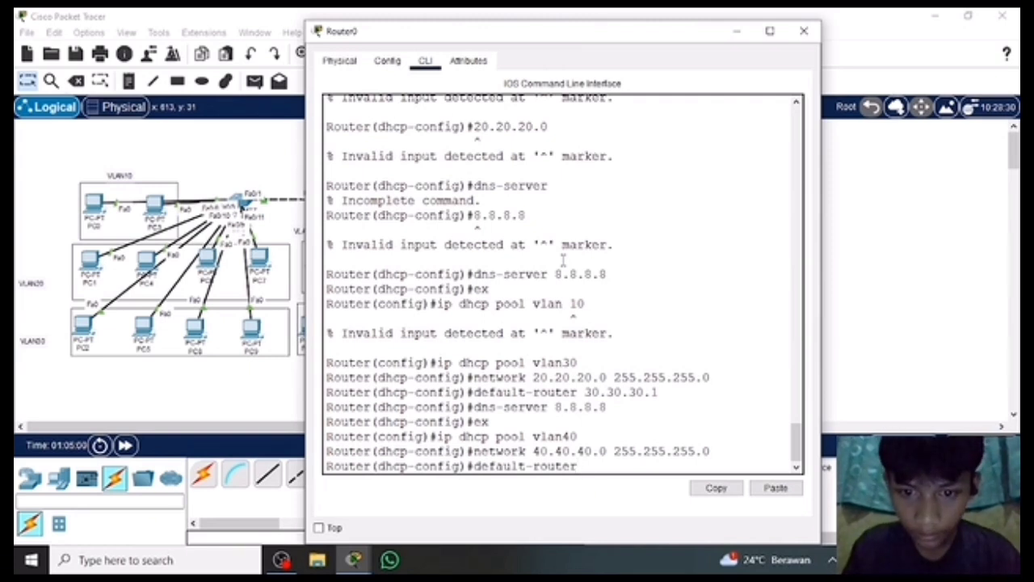
{"action": "type", "text": " 8"}
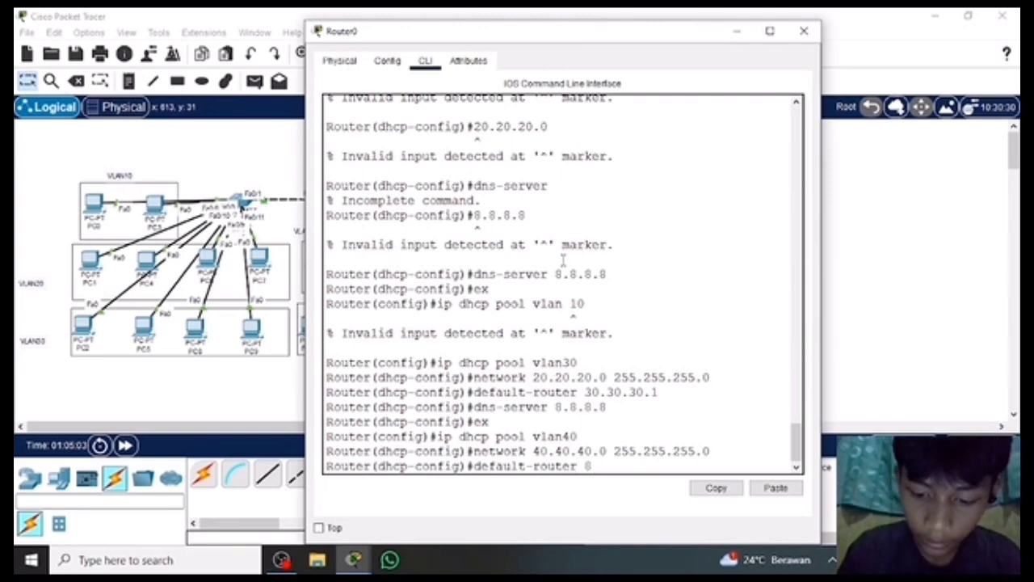
{"action": "type", "text": ".8.8.8"}
{"action": "key", "text": "Return"}
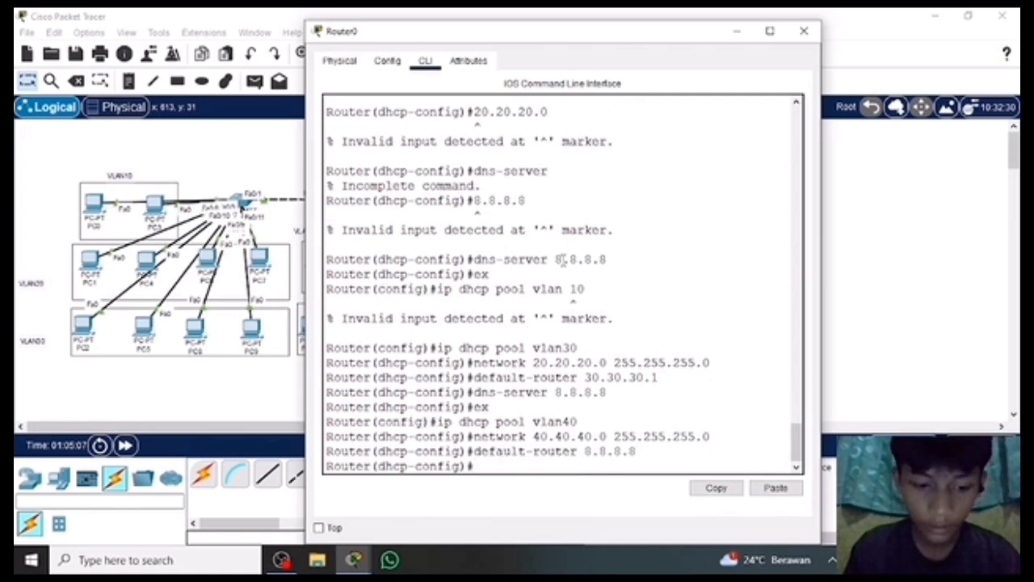
{"action": "type", "text": "ex"}
{"action": "key", "text": "Return"}
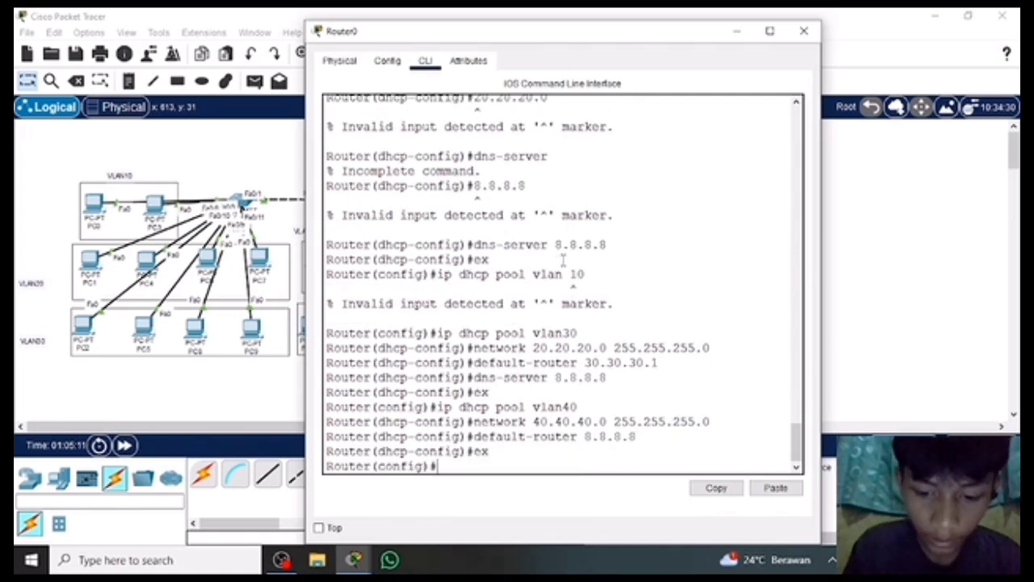
Create a DHCP pool named vlan50 from Router0's global configuration mode.
{"action": "type", "text": "ip dhcp"}
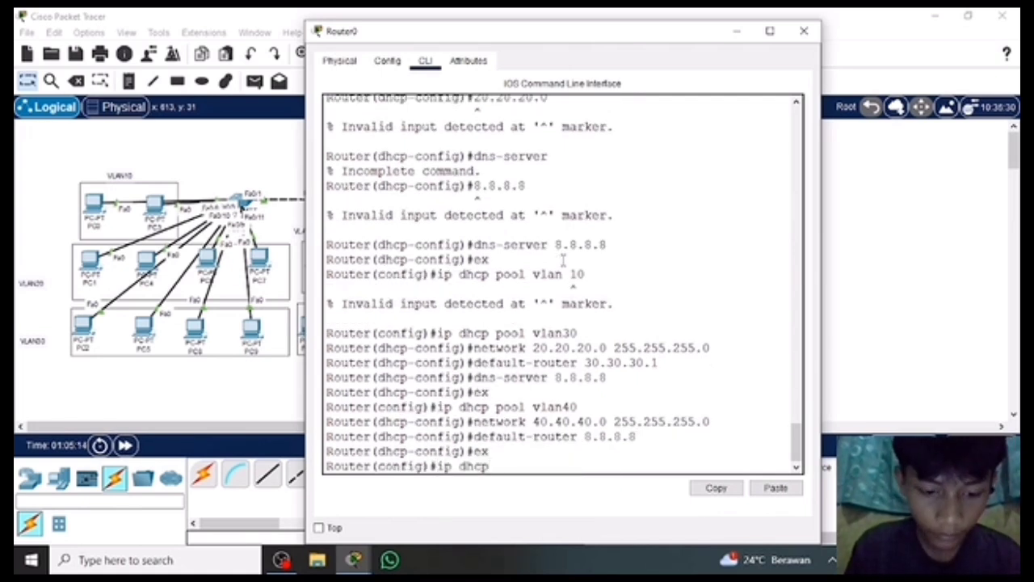
{"action": "type", "text": " vlan"}
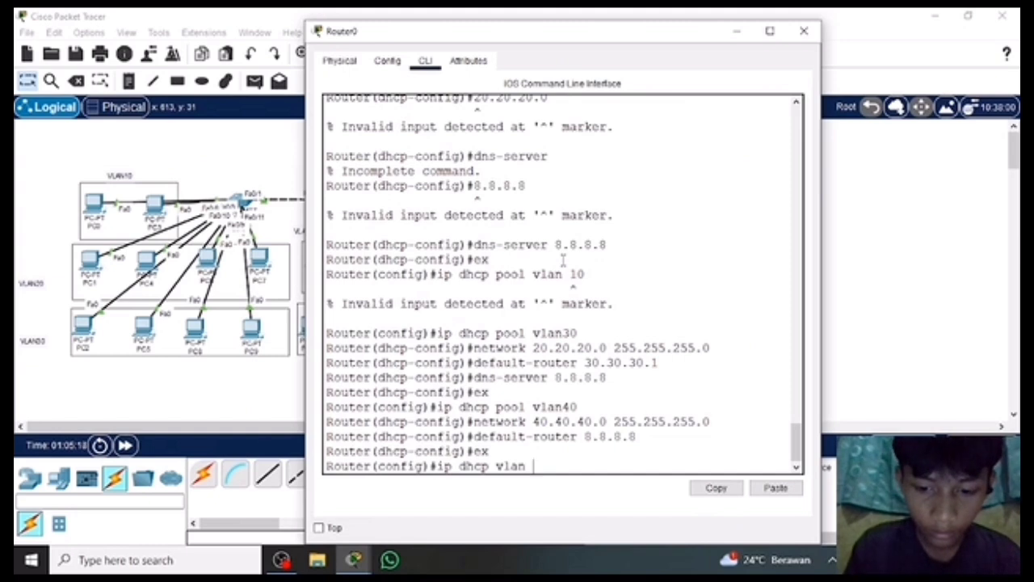
{"action": "key", "text": "BackSpace"}
{"action": "key", "text": "BackSpace"}
{"action": "key", "text": "BackSpace"}
{"action": "key", "text": "BackSpace"}
{"action": "key", "text": "BackSpace"}
{"action": "key", "text": "BackSpace"}
{"action": "key", "text": "BackSpace"}
{"action": "type", "text": "p"}
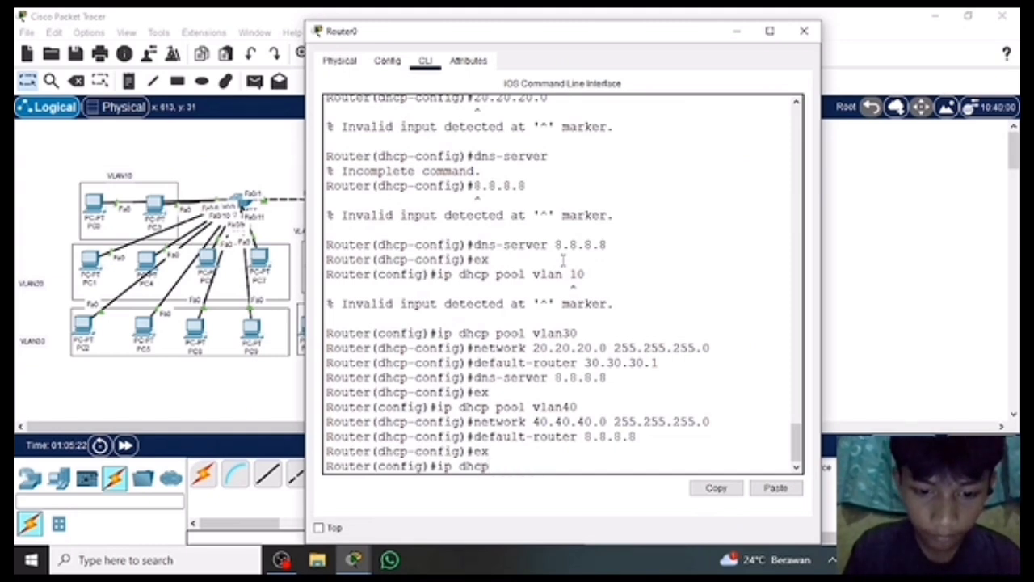
{"action": "type", "text": " pool vlan"}
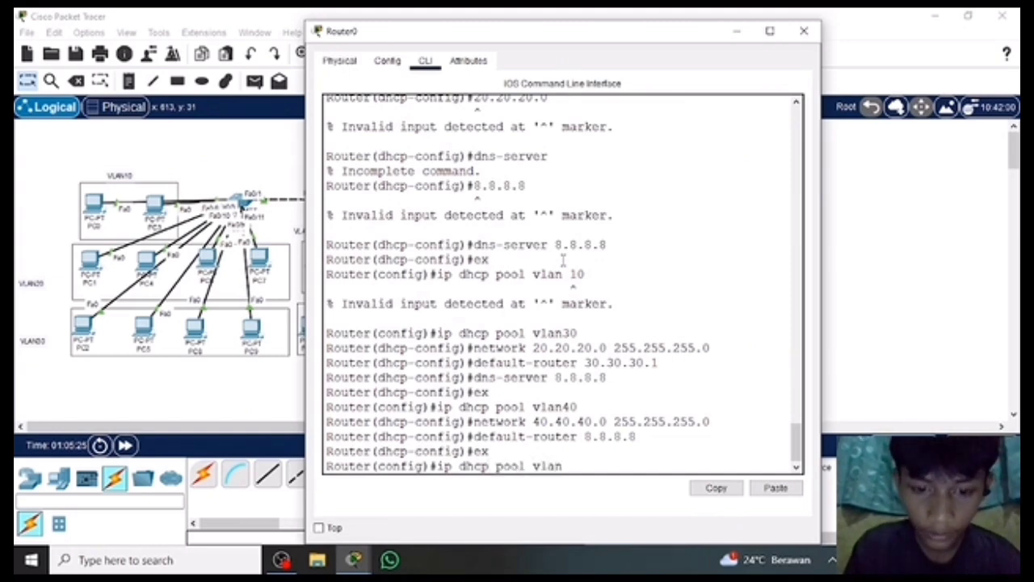
{"action": "key", "text": "BackSpace"}
{"action": "type", "text": "50"}
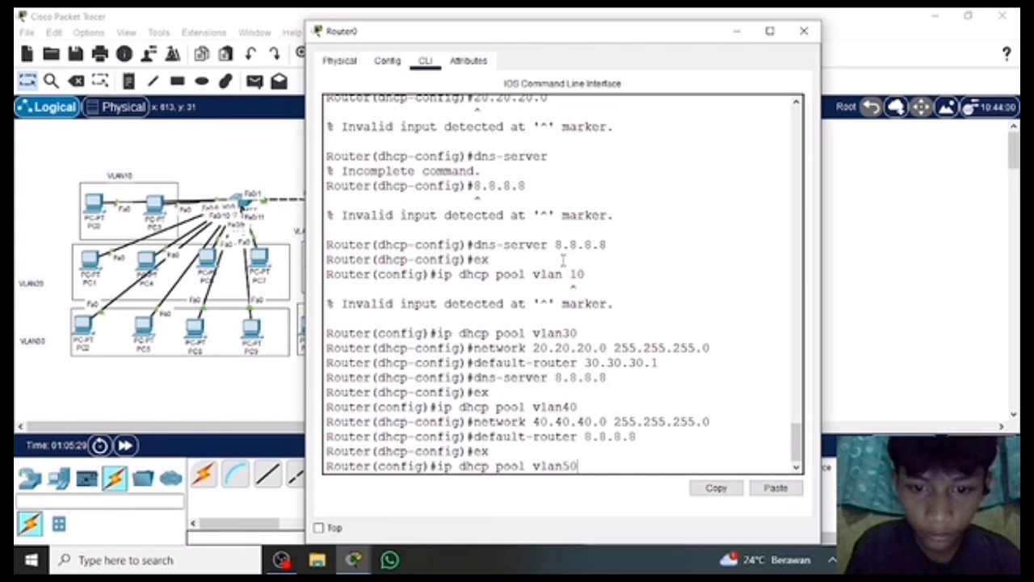
{"action": "key", "text": "Return"}
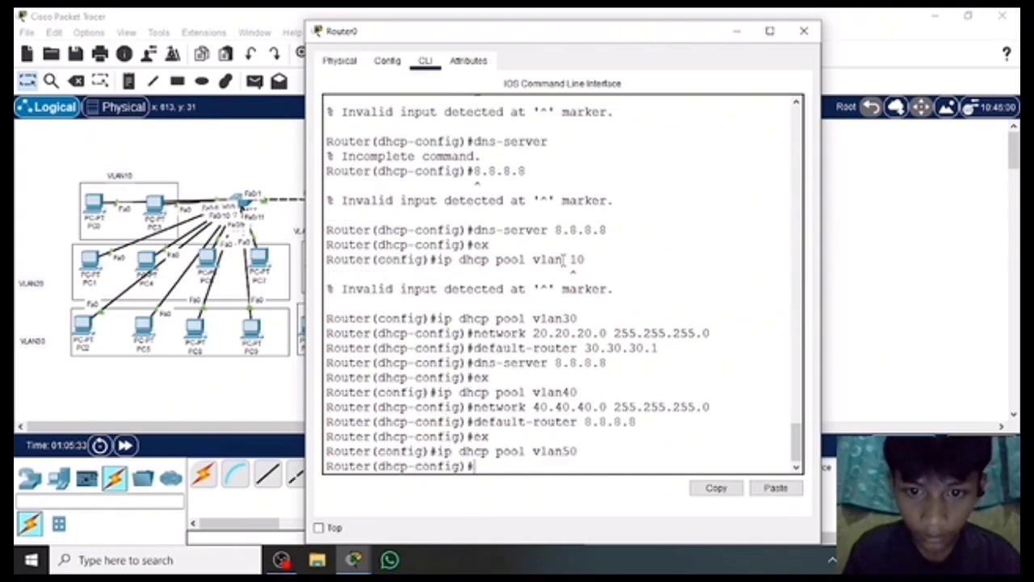
Assign the network 50.50.50.0 with mask 255.255.255.0 to the vlan50 DHCP pool.
{"action": "type", "text": "network"}
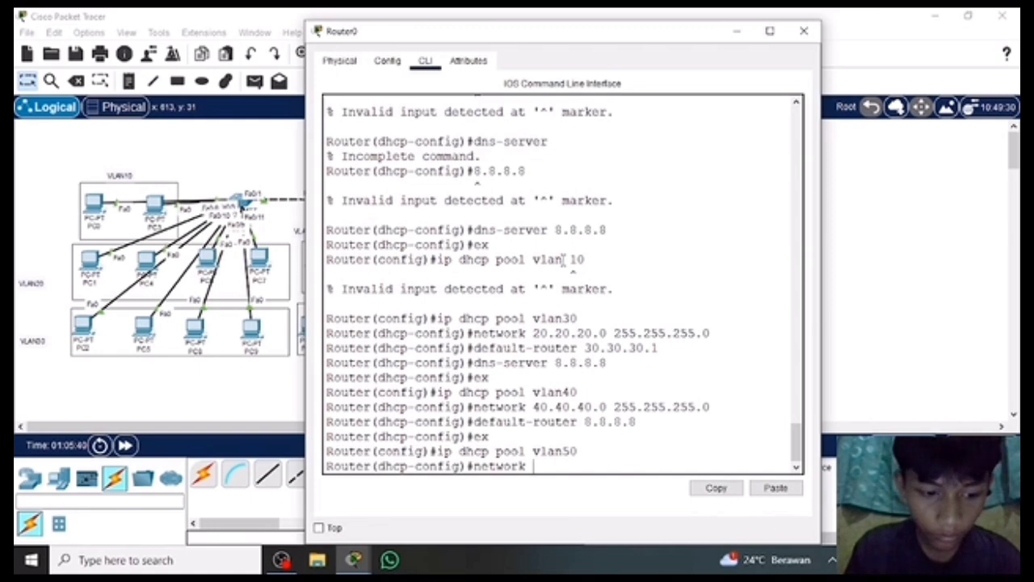
{"action": "type", "text": " 50.505.0"}
{"action": "key", "text": "BackSpace"}
{"action": "key", "text": "BackSpace"}
{"action": "key", "text": "BackSpace"}
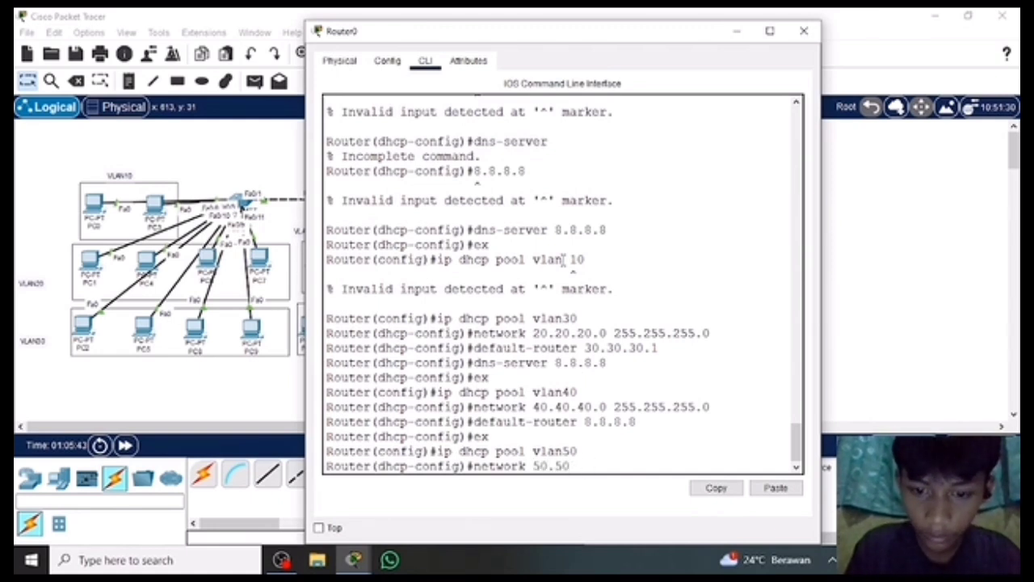
{"action": "type", "text": ".50."}
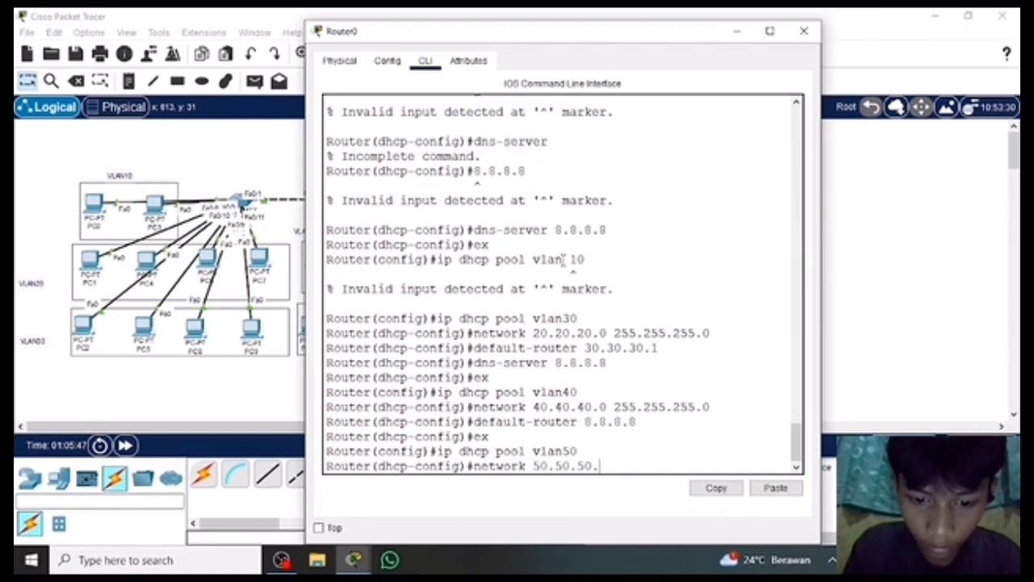
{"action": "type", "text": "0 25.255."}
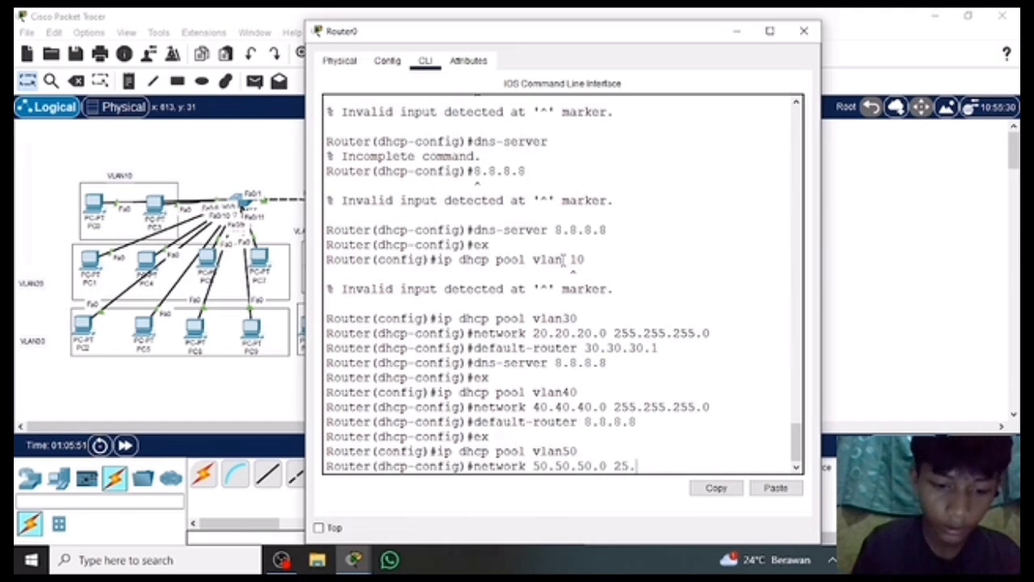
{"action": "key", "text": "BackSpace"}
{"action": "key", "text": "BackSpace"}
{"action": "key", "text": "BackSpace"}
{"action": "key", "text": "BackSpace"}
{"action": "key", "text": "BackSpace"}
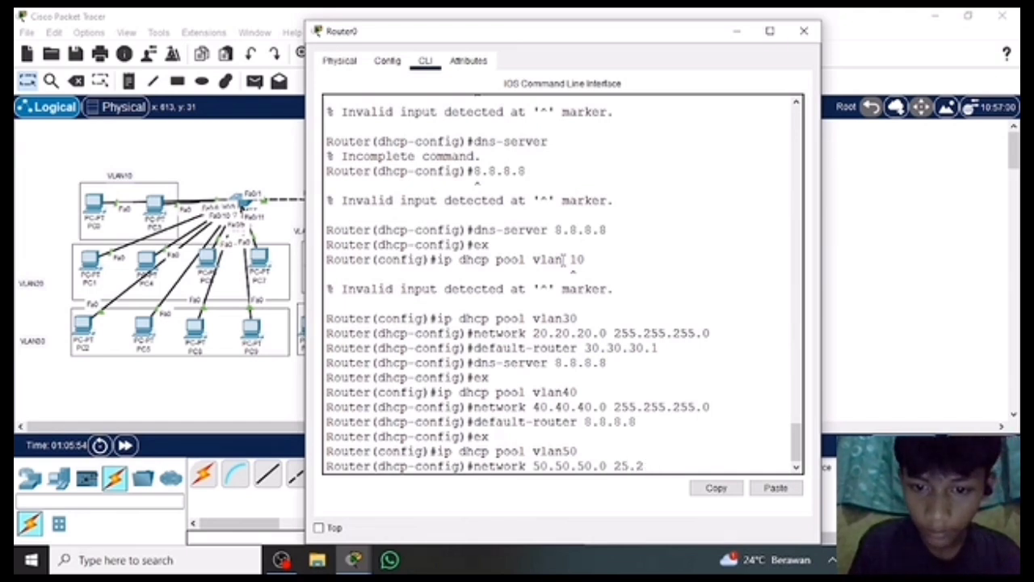
{"action": "type", "text": "5.255.255.0"}
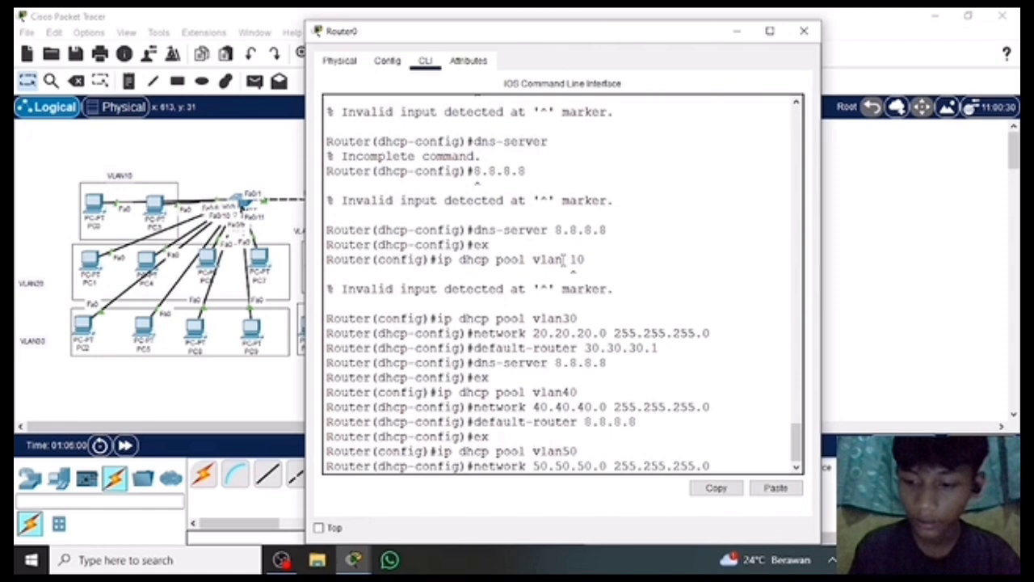
{"action": "key", "text": "Return"}
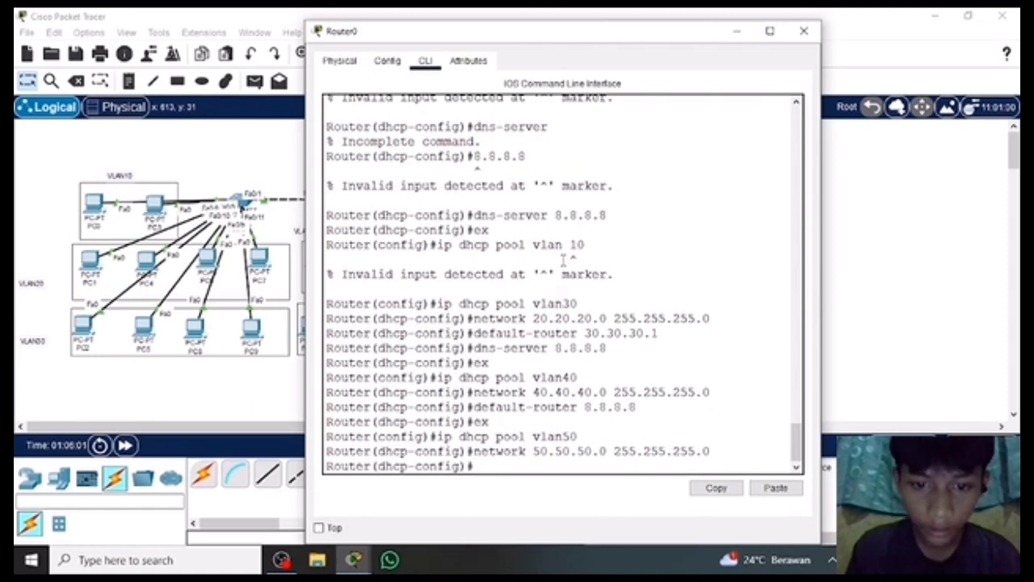
Set the vlan50 DHCP pool's default router to 50.50.50.1.
{"action": "type", "text": "defaul"}
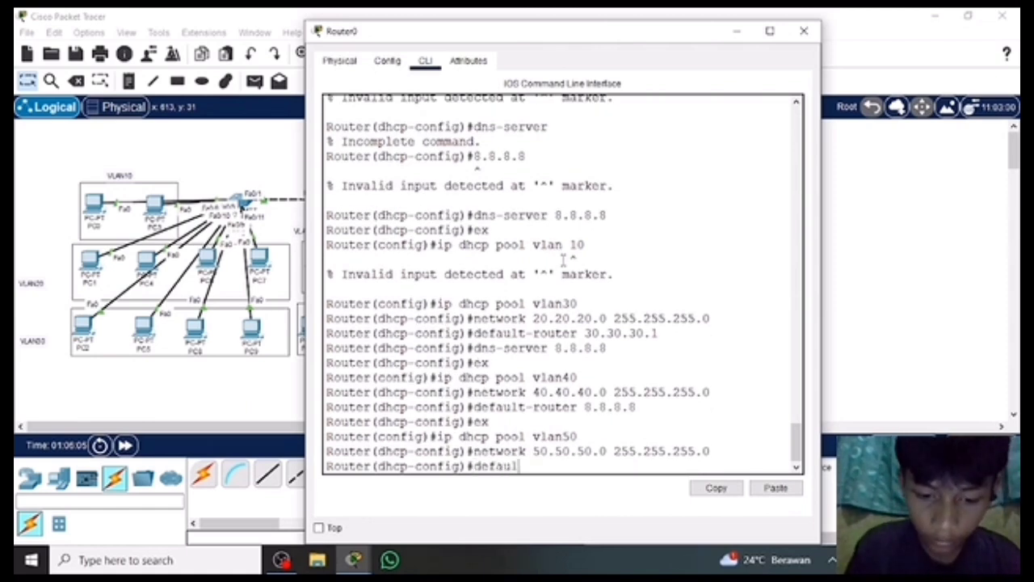
{"action": "type", "text": "t-router"}
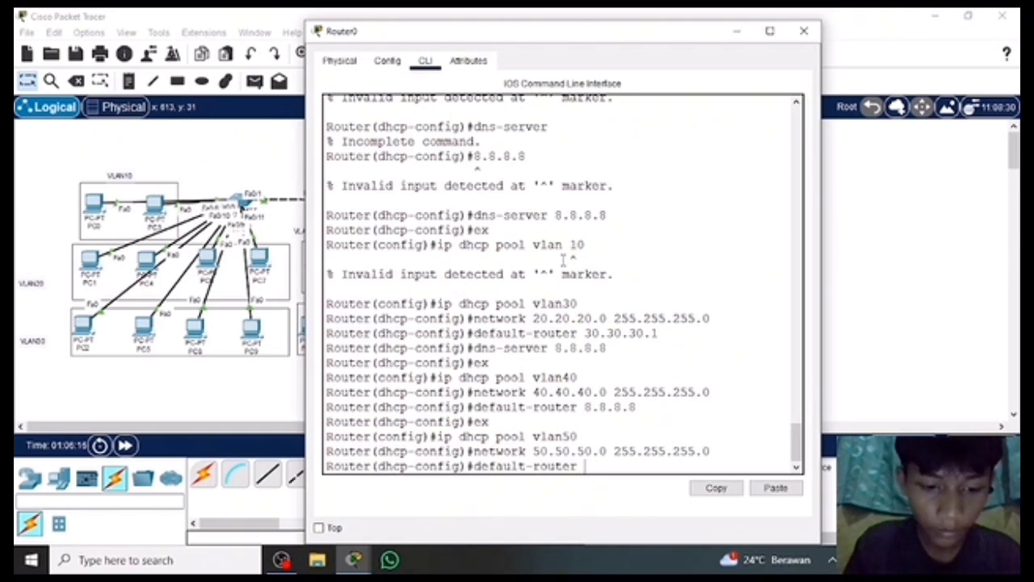
{"action": "type", "text": " 50.50.50.1"}
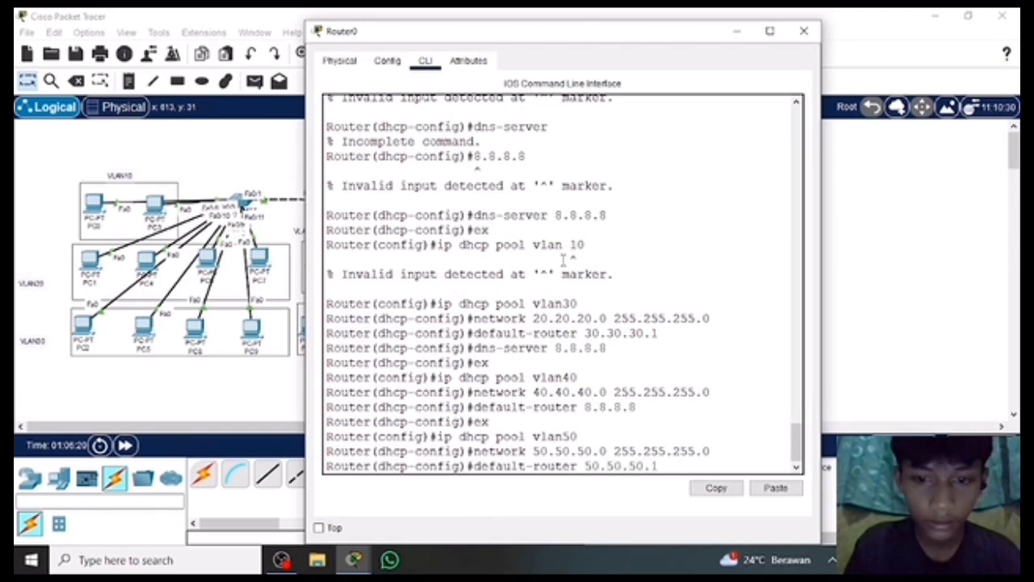
{"action": "key", "text": "Return"}
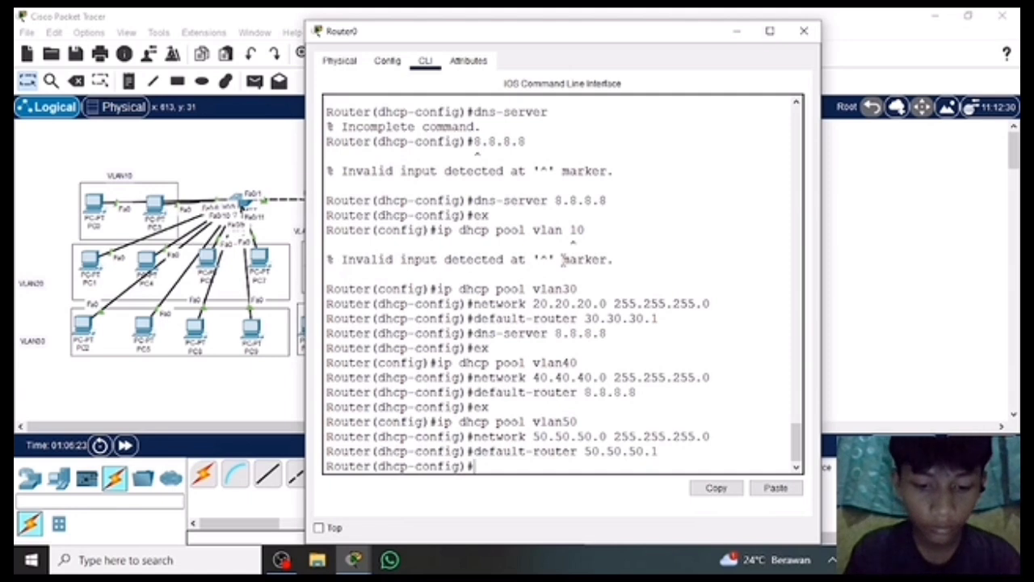
Set the vlan50 DHCP pool's DNS server to 8.8.8.8 and exit the pool configuration.
{"action": "type", "text": "dns-server"}
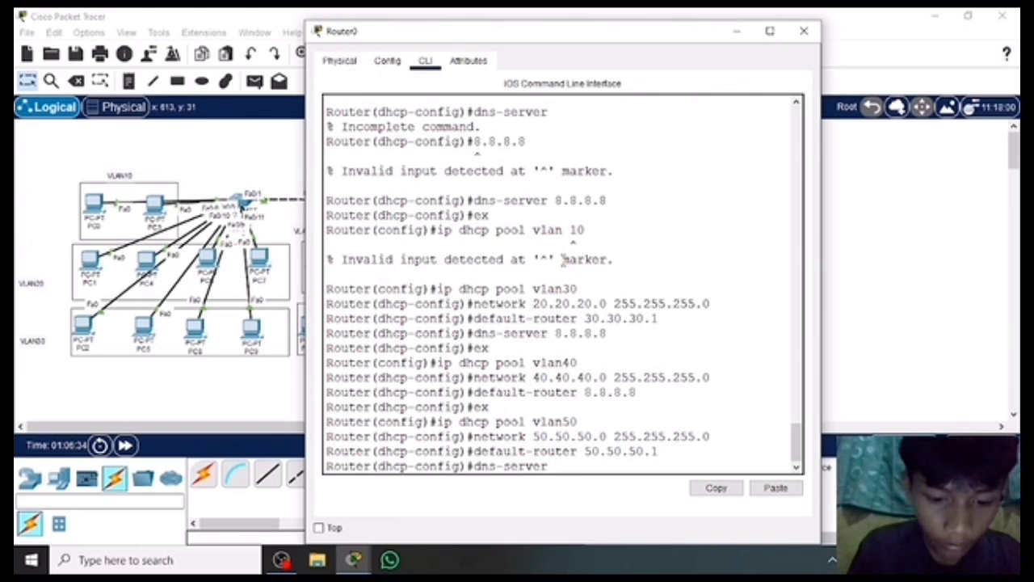
{"action": "type", "text": " 8.8.8.8"}
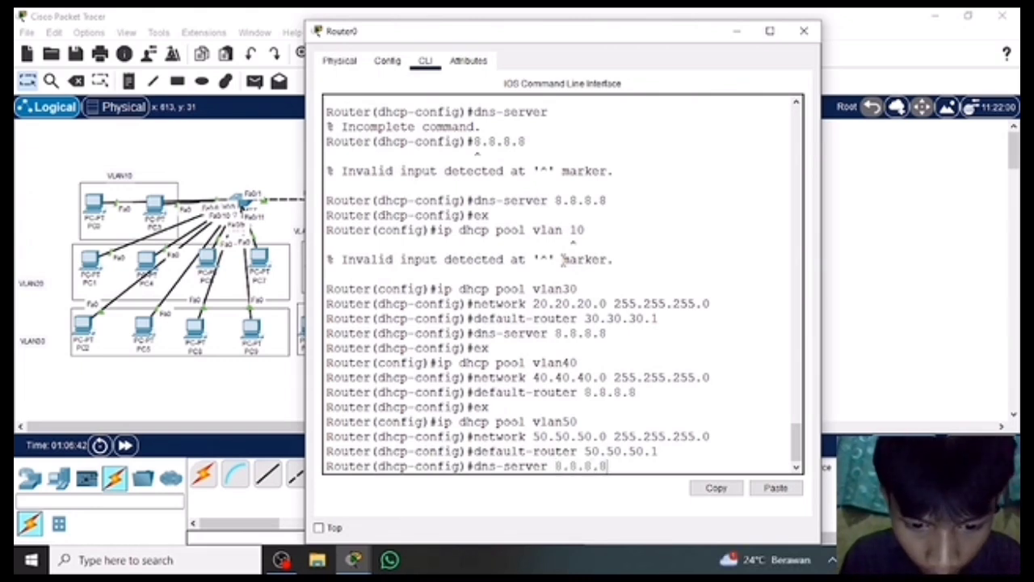
{"action": "key", "text": "Return"}
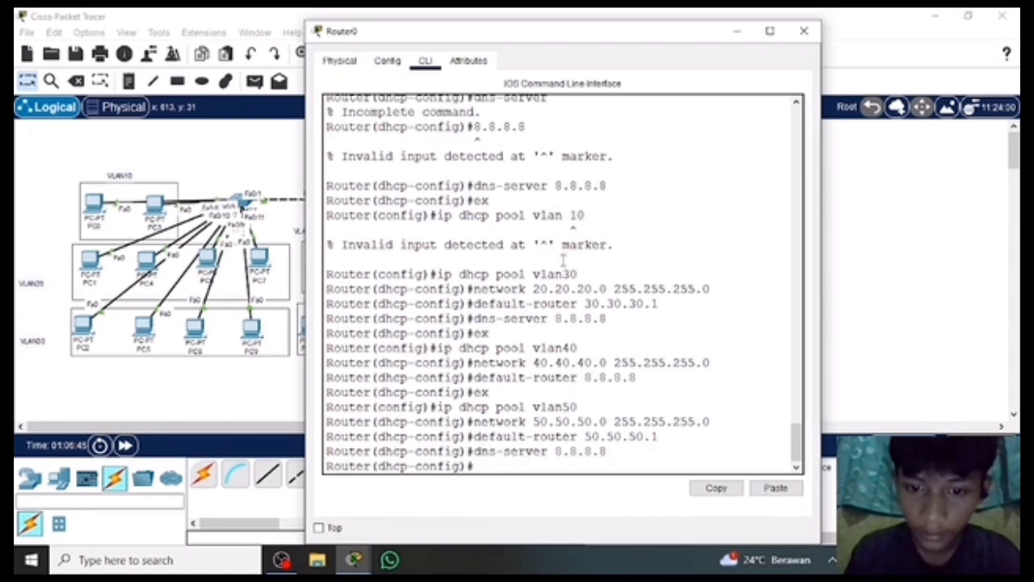
{"action": "type", "text": "ex"}
{"action": "key", "text": "Return"}
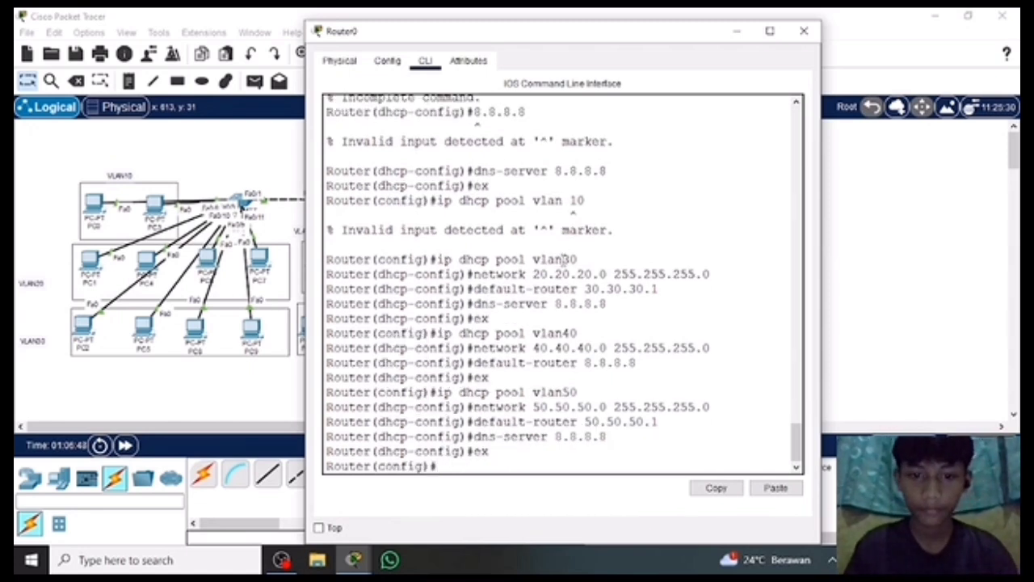
Try to display Router0's DHCP pools from global configuration mode with the command "do show int ip dhcp pool".
{"action": "type", "text": "do show"}
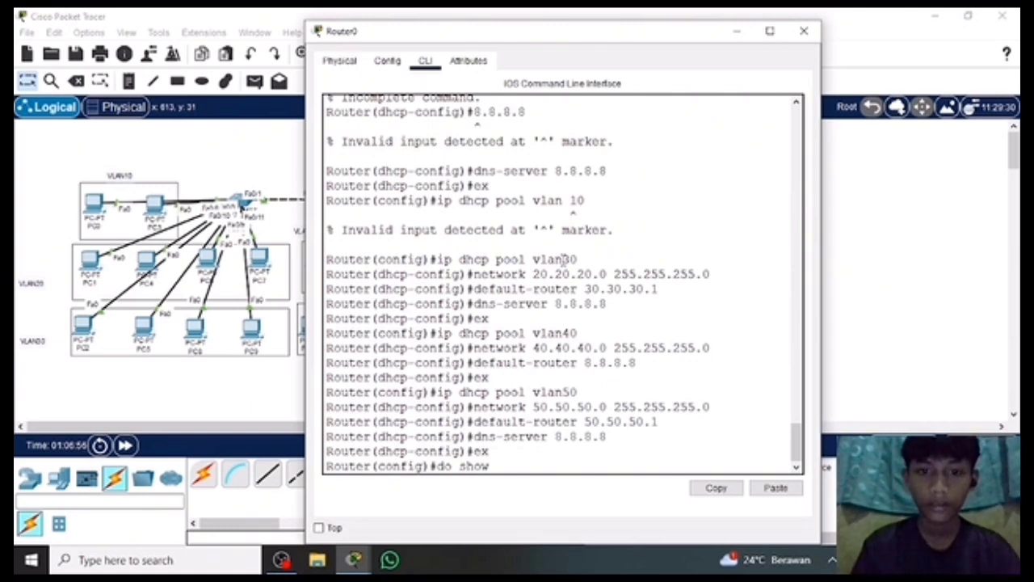
{"action": "type", "text": "ip"}
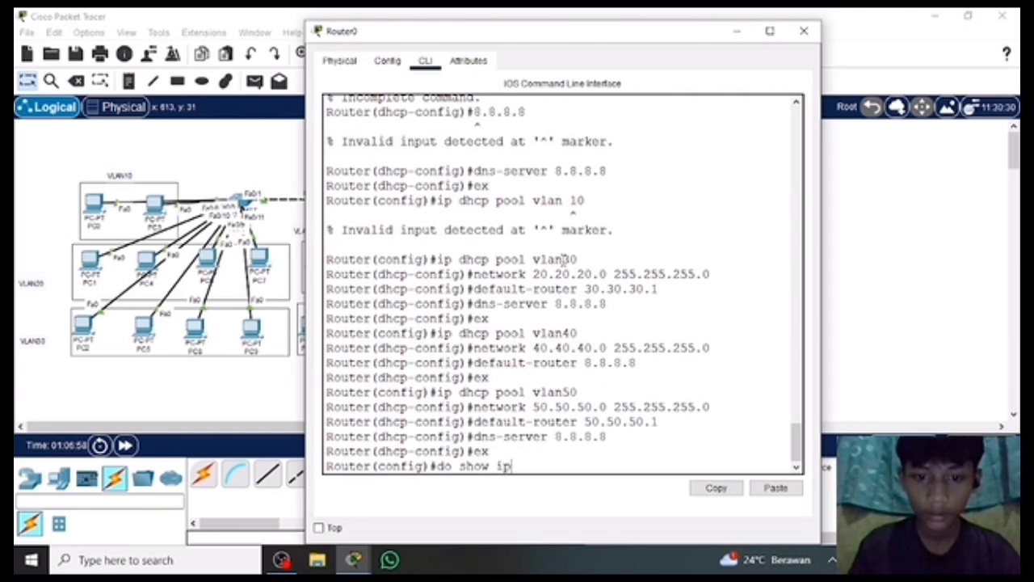
{"action": "key", "text": "BackSpace"}
{"action": "key", "text": "BackSpace"}
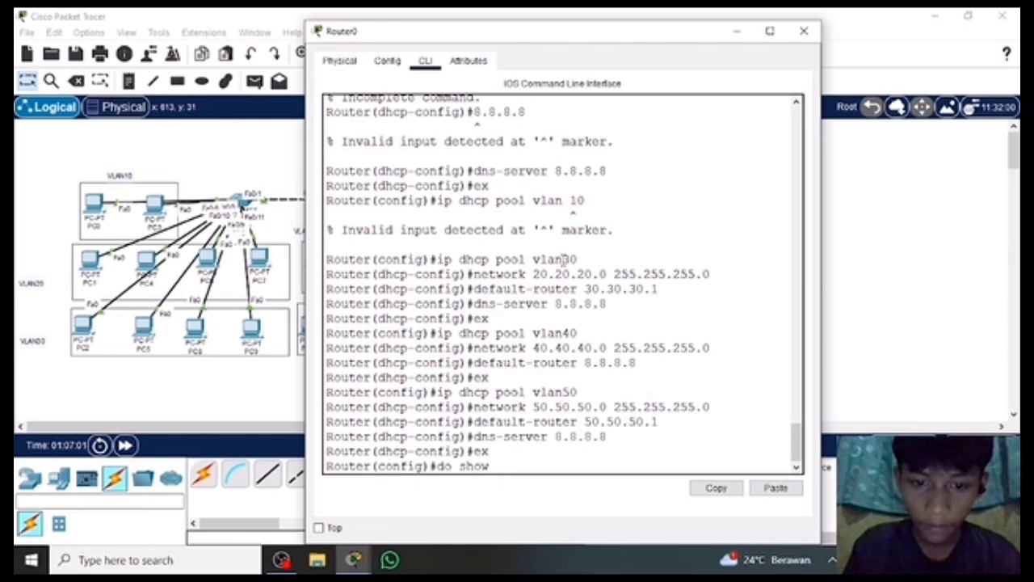
{"action": "type", "text": "int ip"}
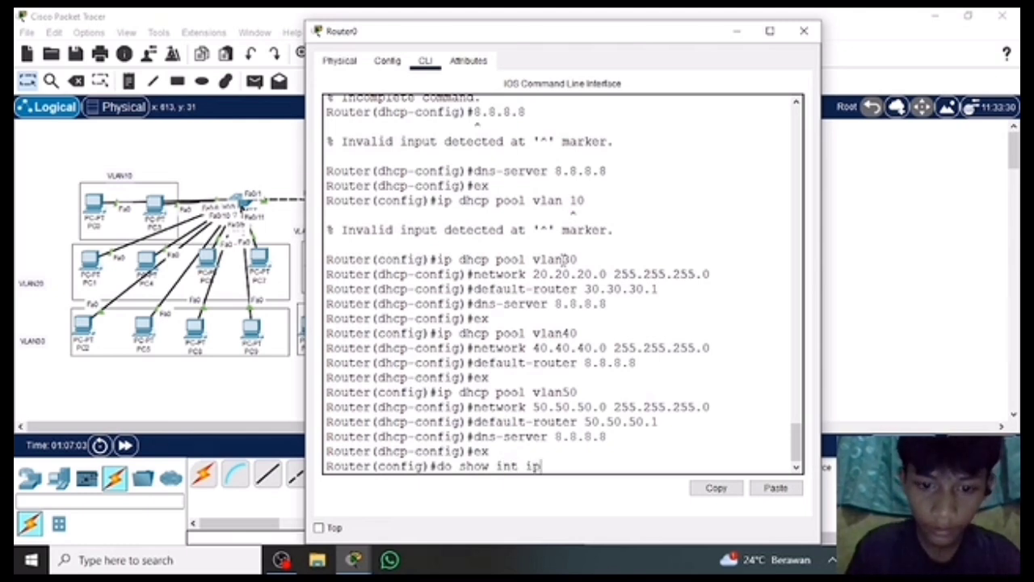
{"action": "type", "text": " dhcp"}
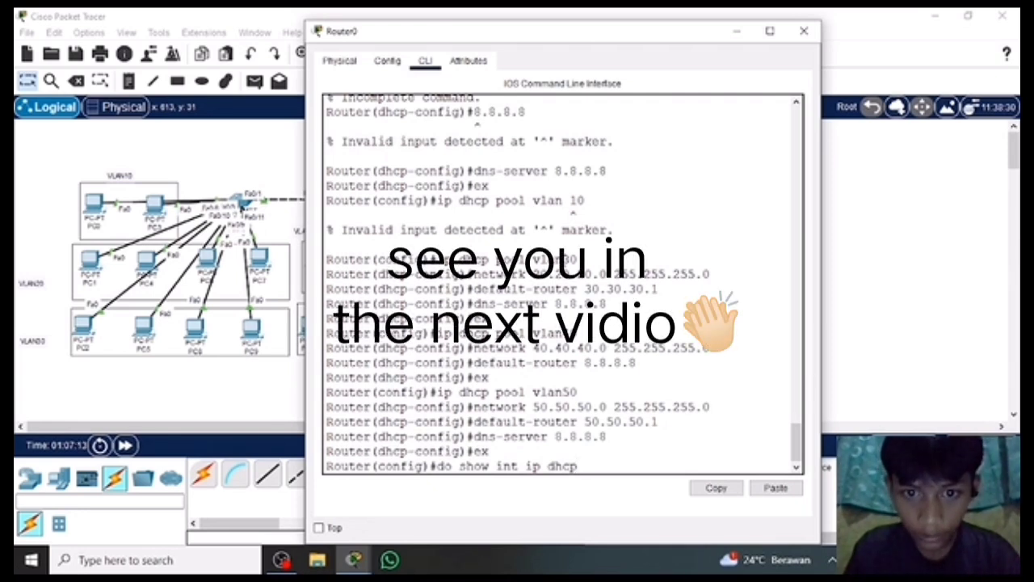
{"action": "type", "text": "pool"}
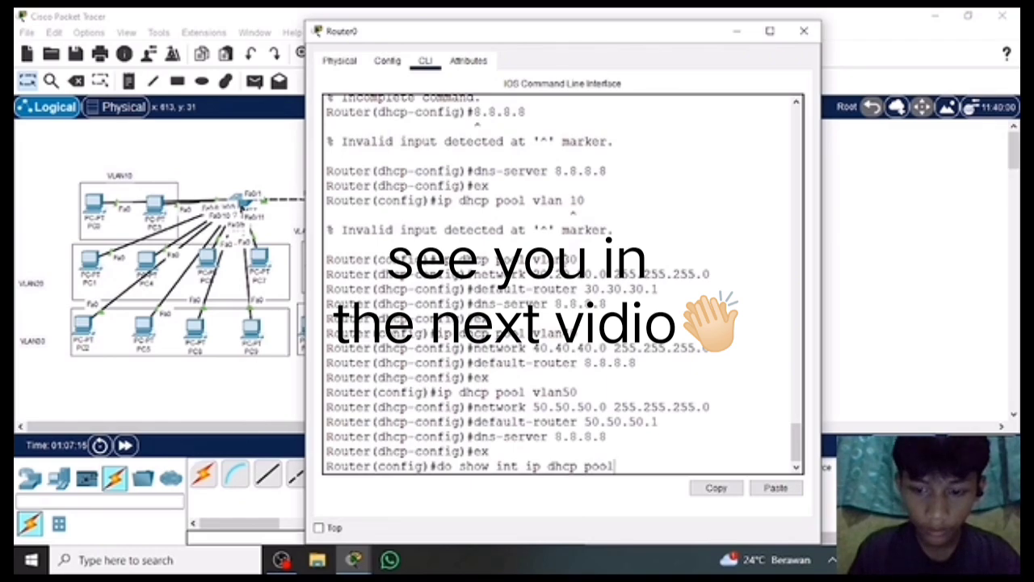
{"action": "key", "text": "Return"}
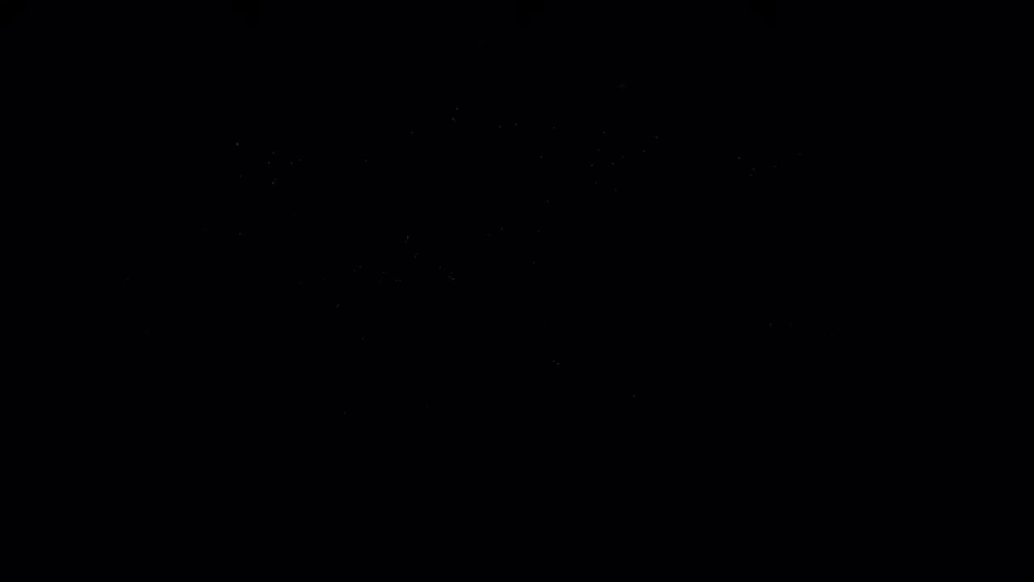